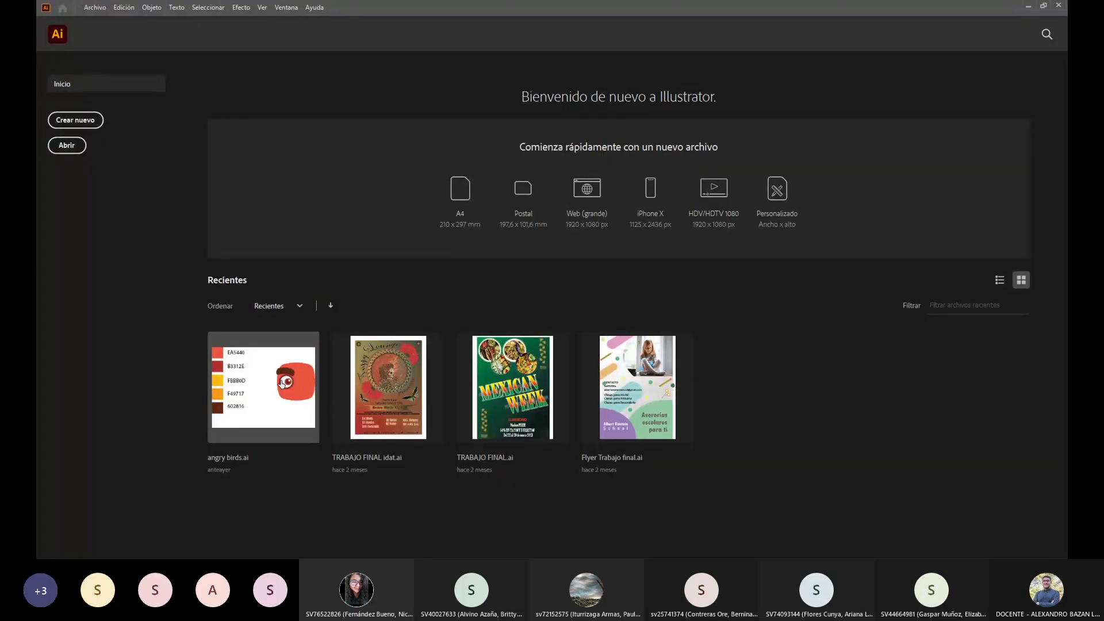
Step: Open the recent file angry birds.ai and move the floating Buscatrazos panel clear of the artboard
left_click(262, 376)
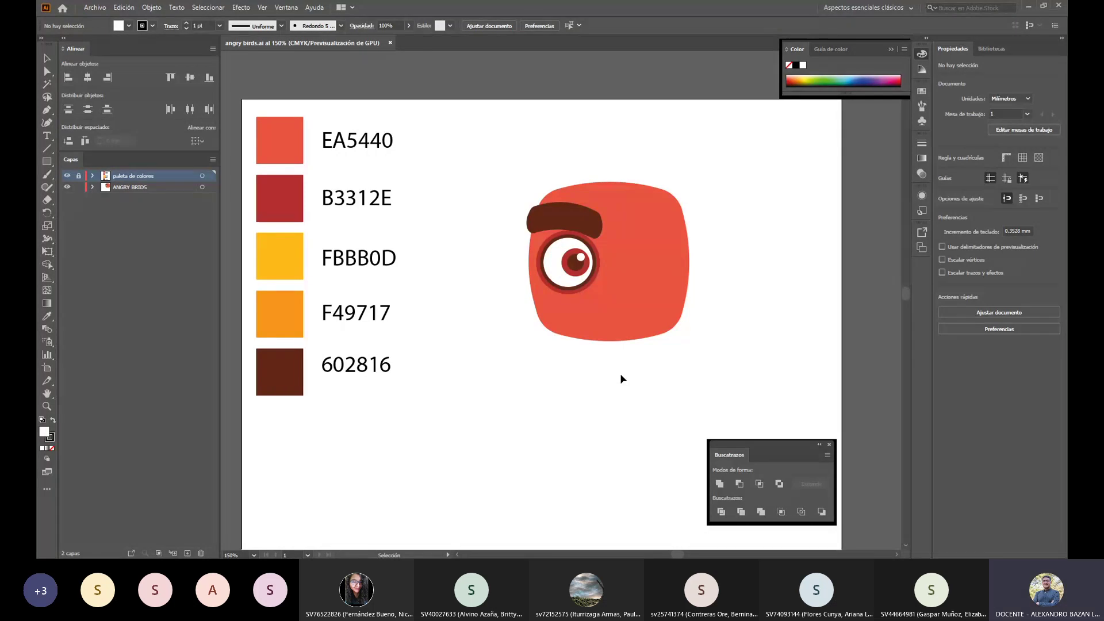
scroll(600, 368, "down", 2)
scroll(598, 372, "up", 1)
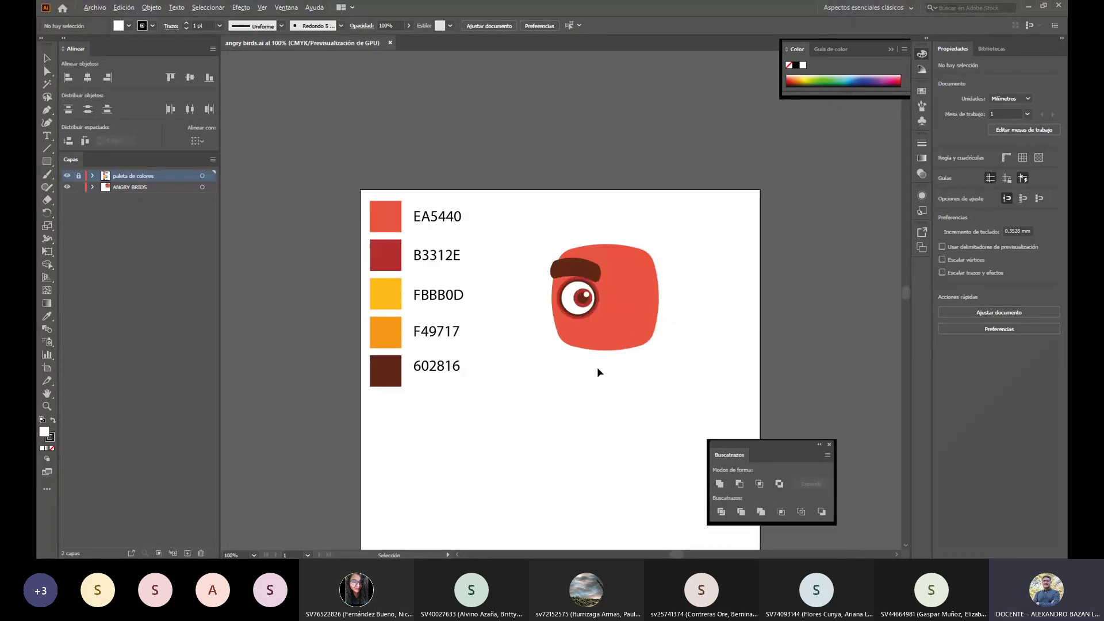
left_click_drag(557, 390, 529, 326)
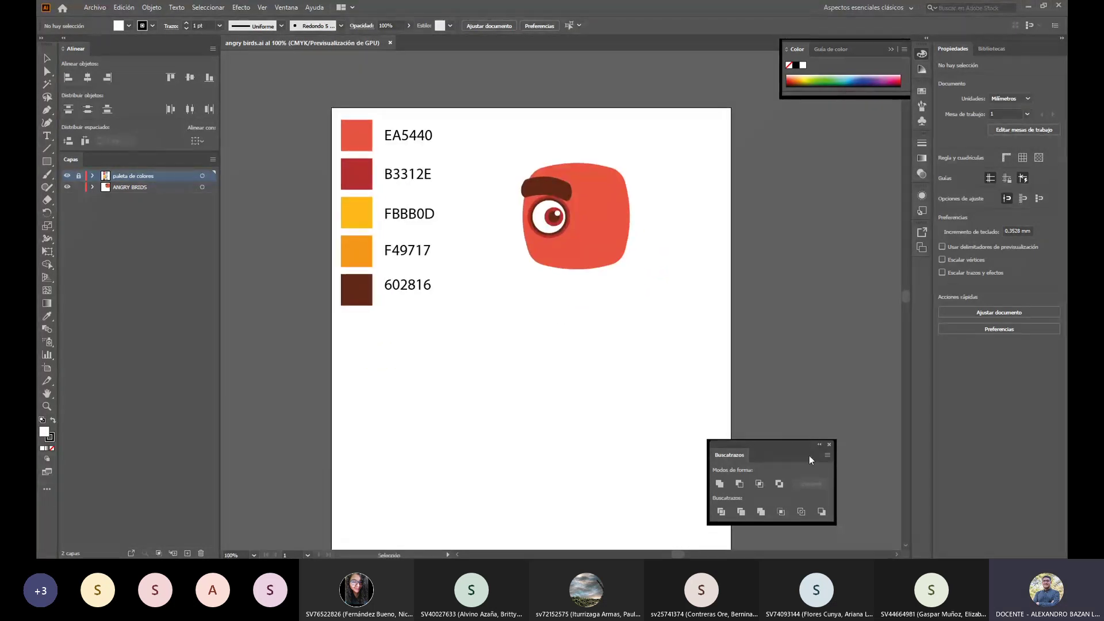
left_click_drag(771, 444, 874, 371)
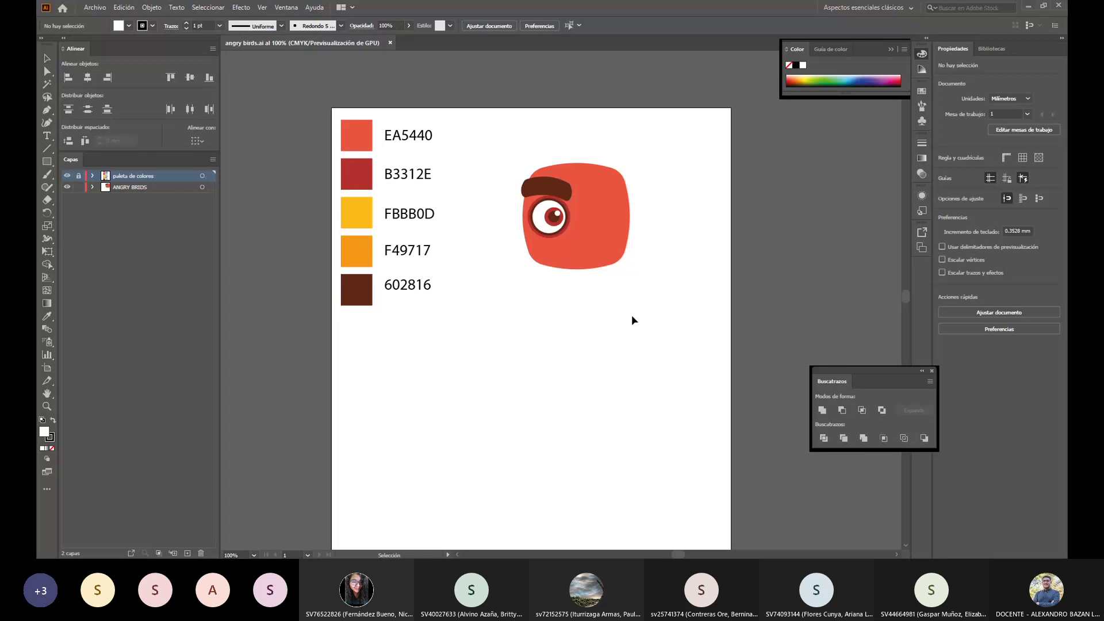
scroll(631, 315, "up", 3)
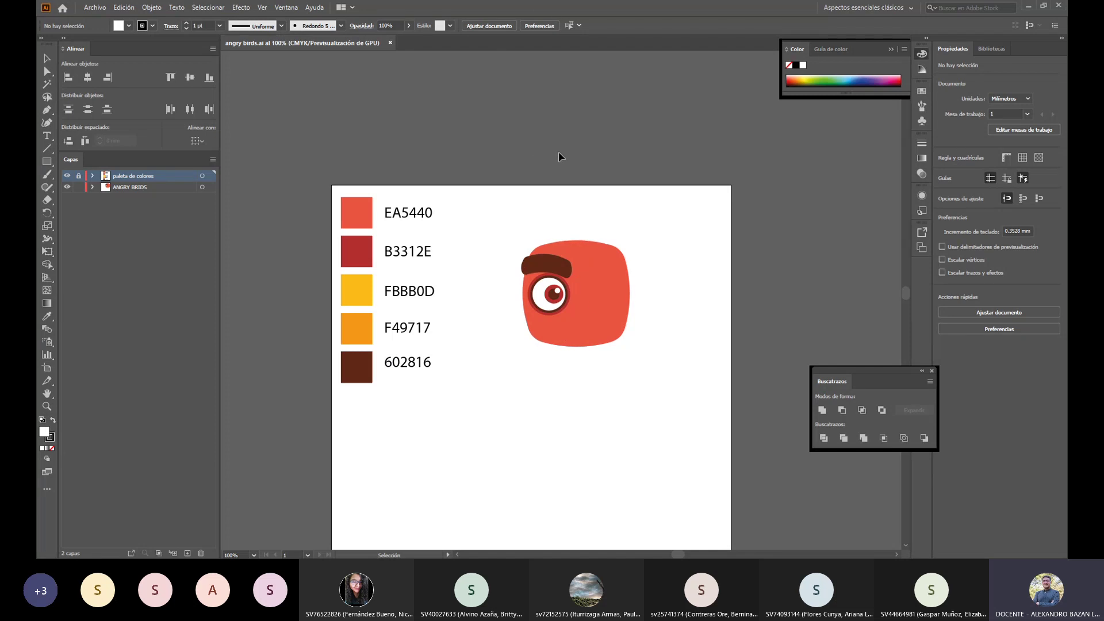
left_click(562, 299)
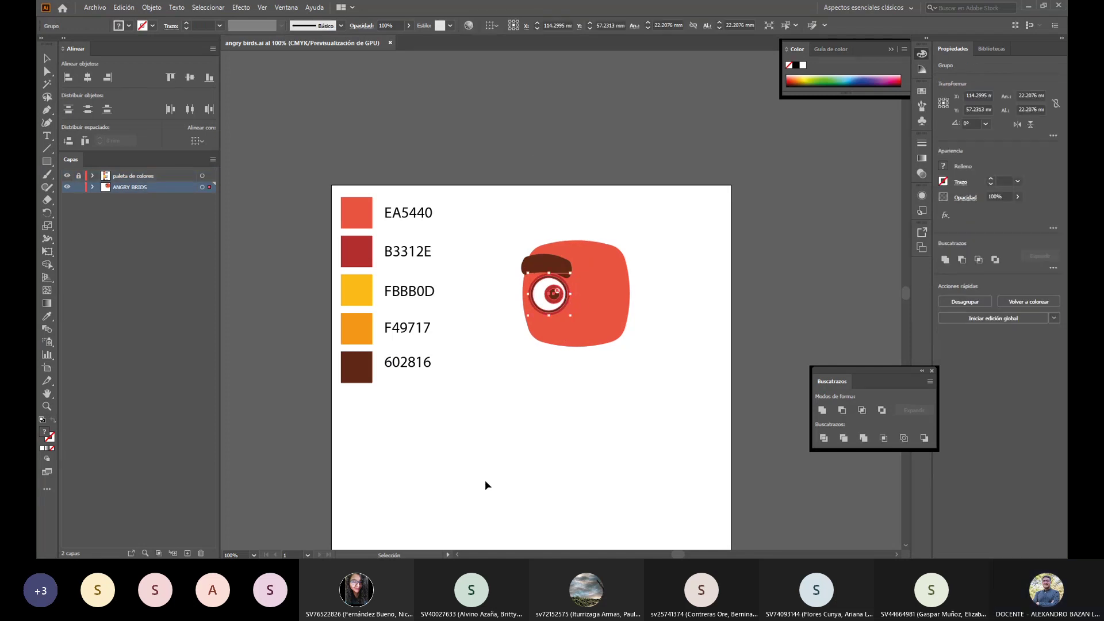
left_click(548, 267)
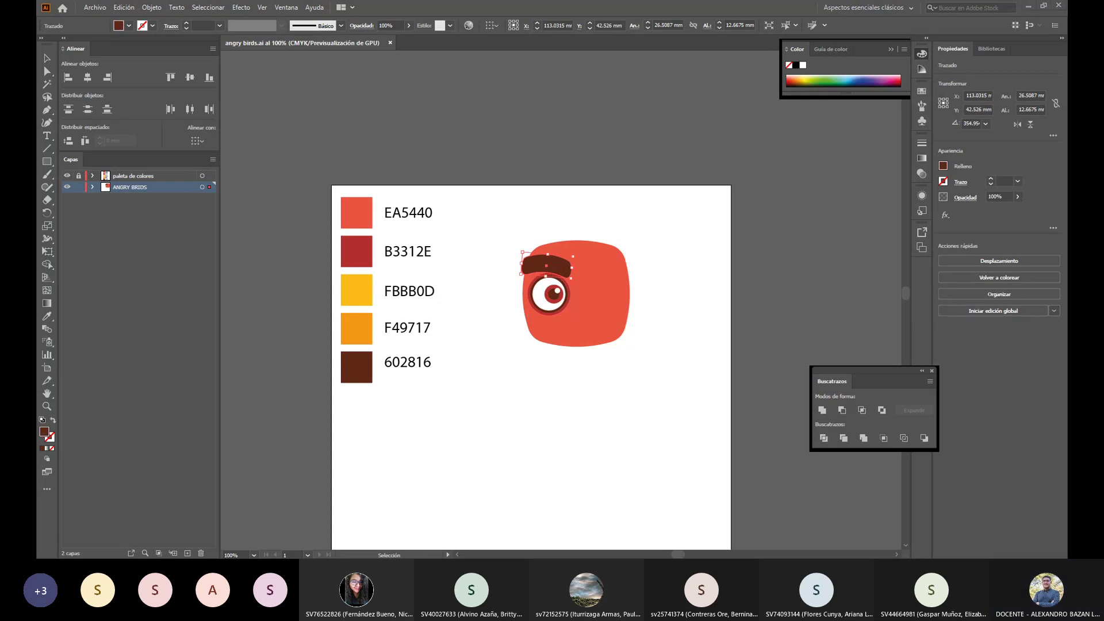
left_click(551, 361)
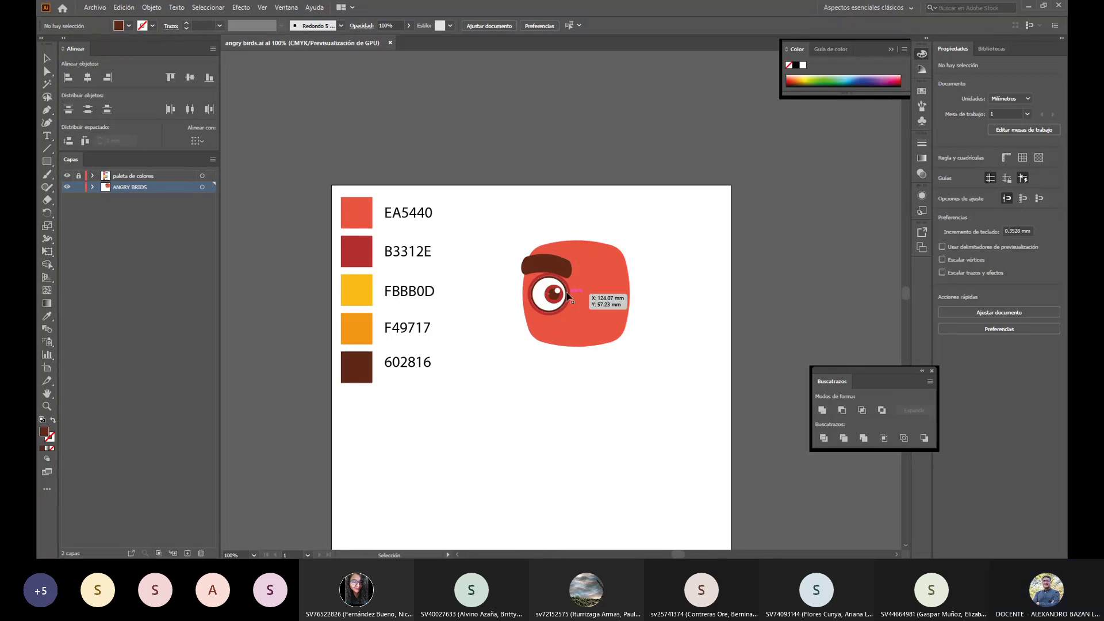
Step: Try a mirrored copy of the eyebrow on the opposite side of the red head, then delete the copy
key("a")
left_click(547, 263)
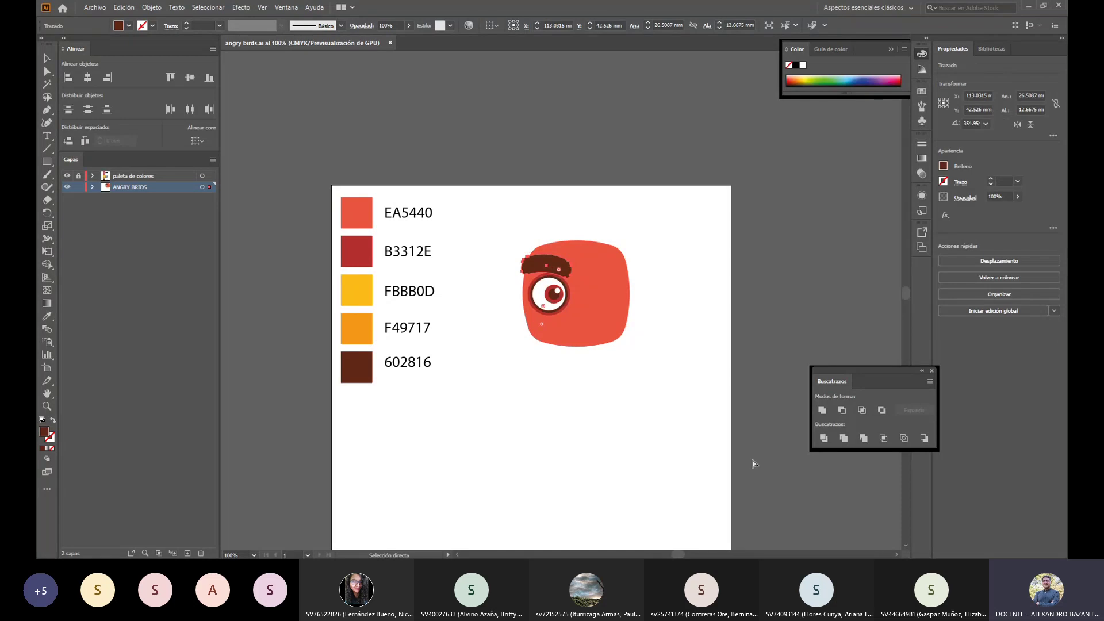
key("ctrl+c")
key("ctrl+v")
key("v")
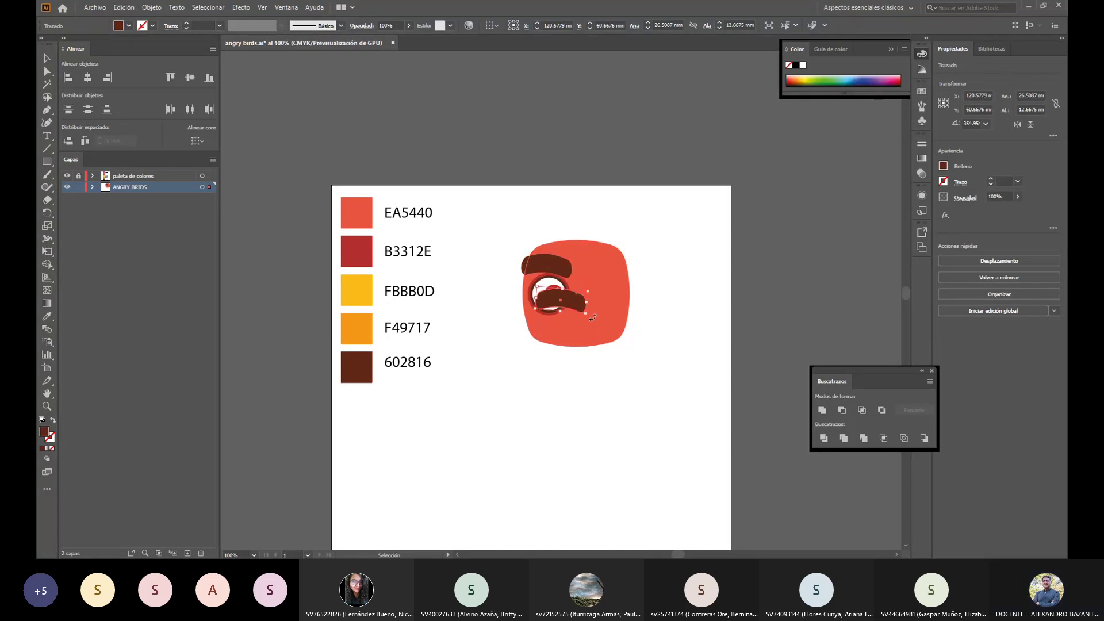
left_click_drag(592, 316, 608, 273)
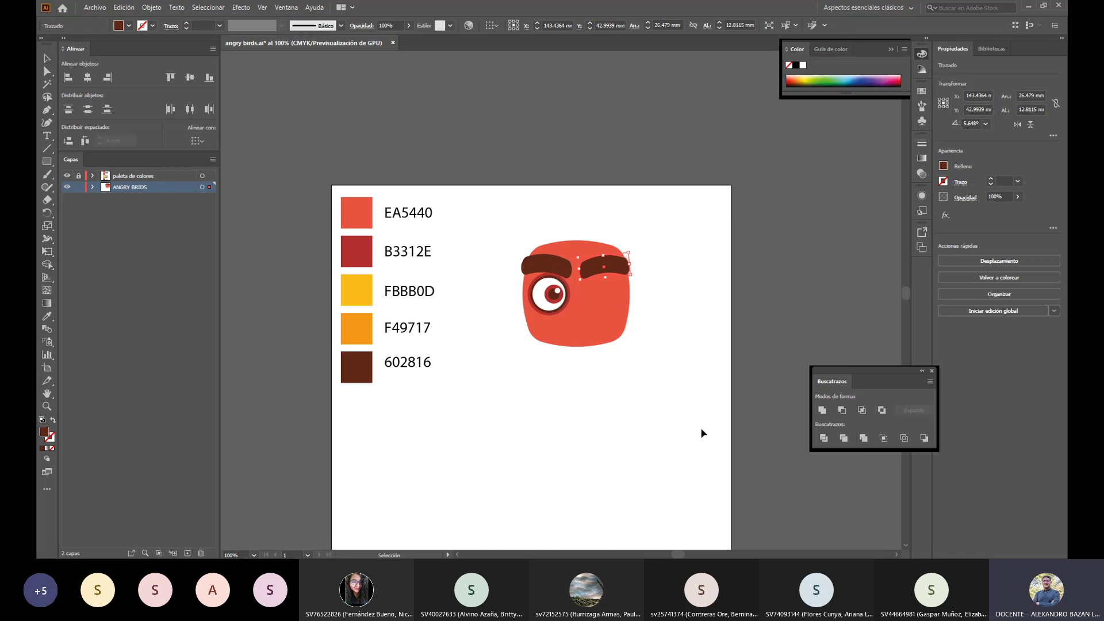
key("Delete")
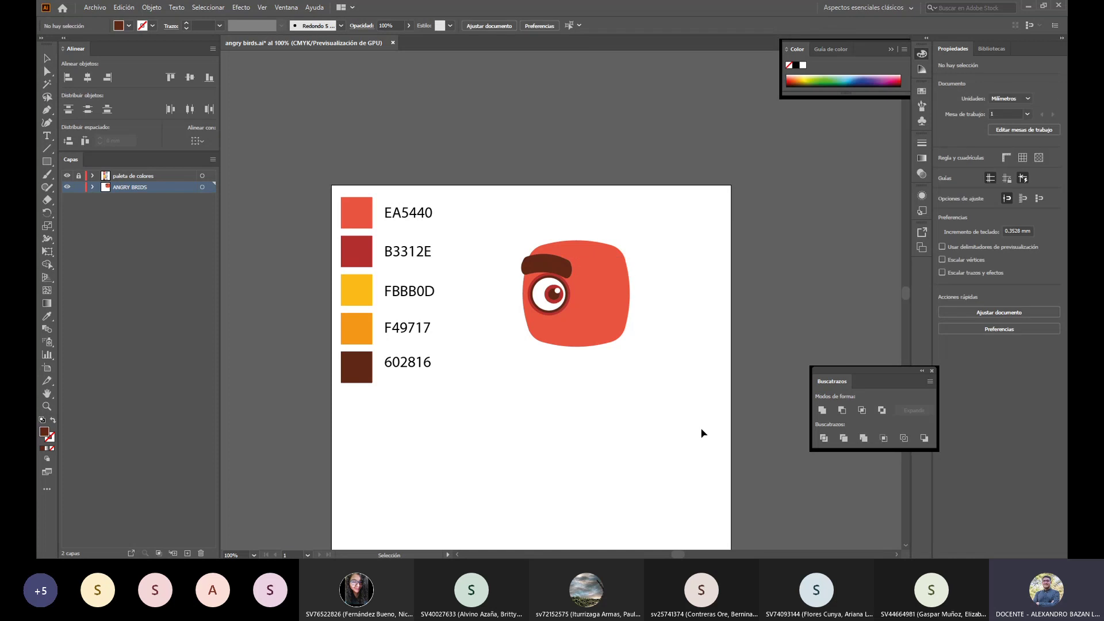
Step: Ungroup the eye into its separate circles and check that an individual ring can be selected
left_click(543, 302)
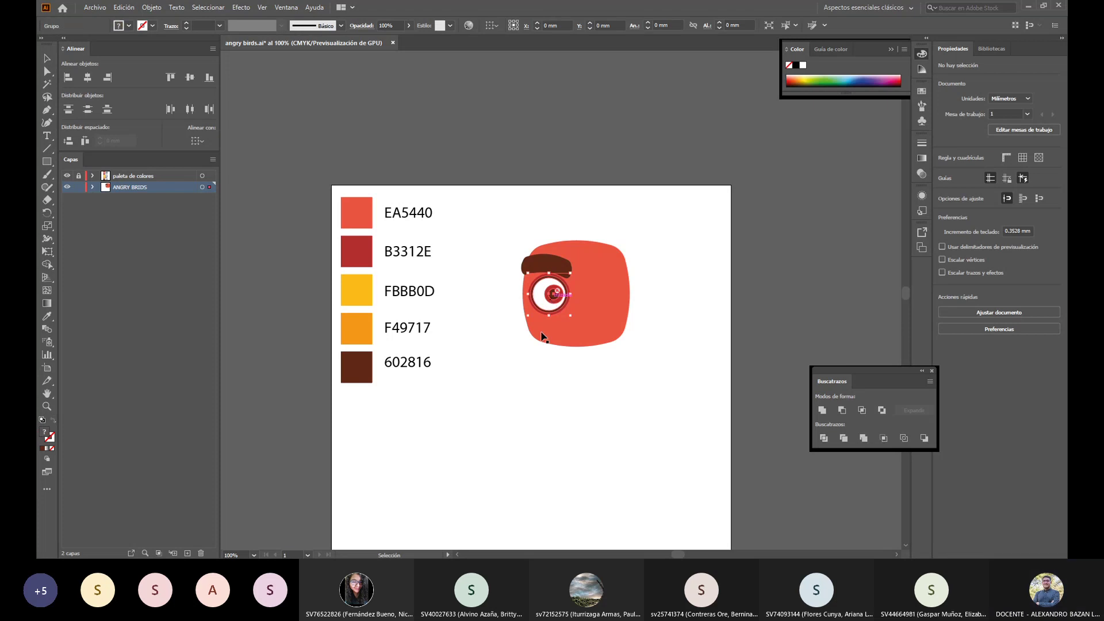
right_click(538, 284)
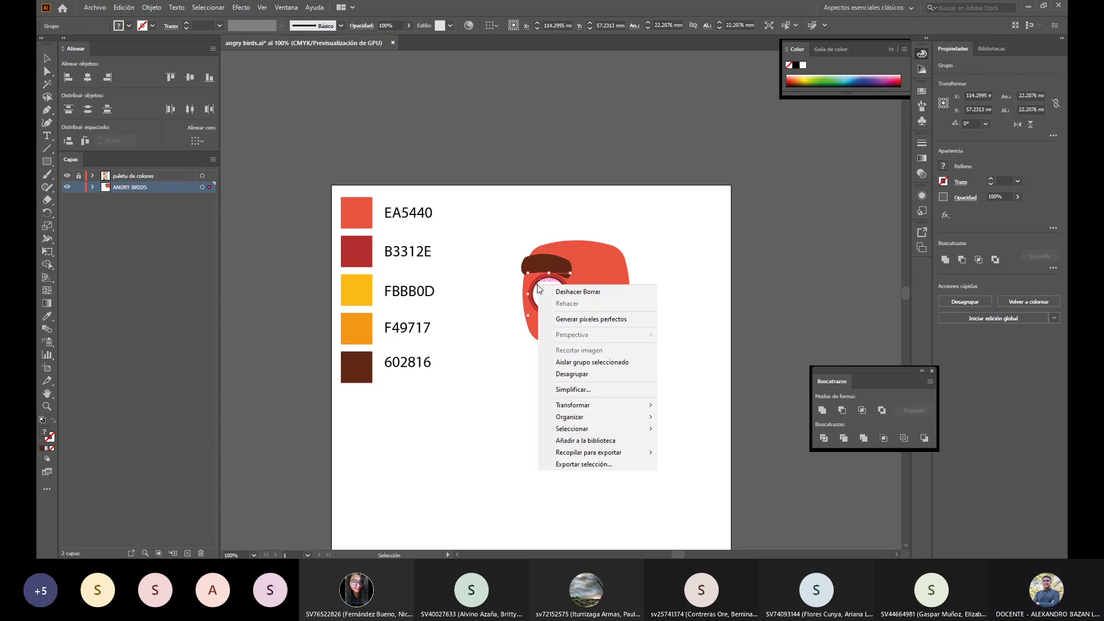
left_click(616, 373)
left_click(483, 365)
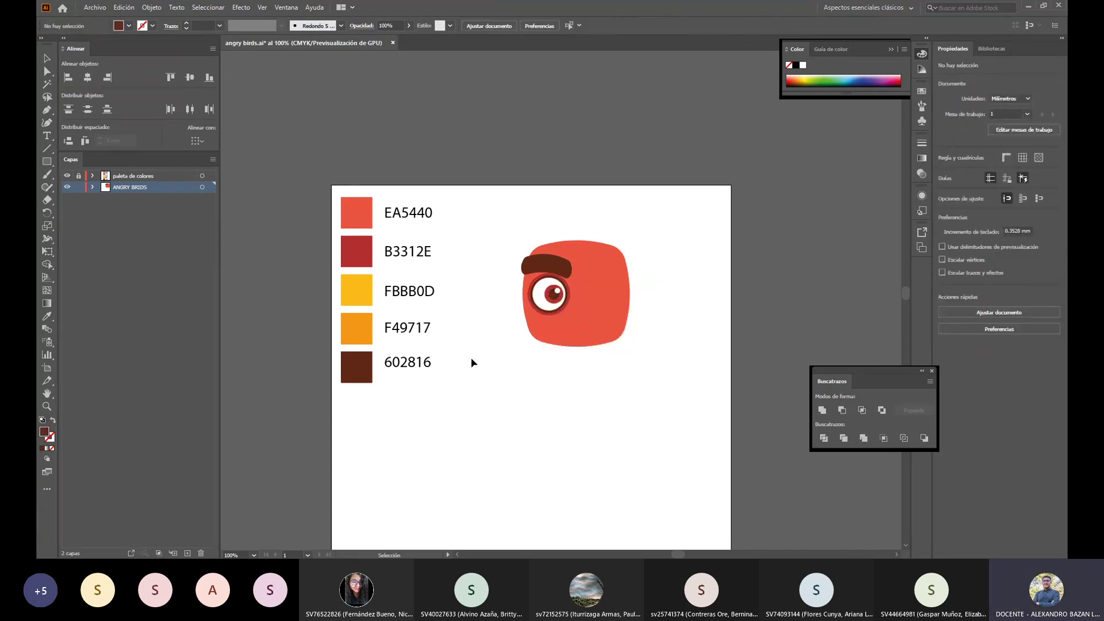
scroll(555, 330, "up", 2)
scroll(581, 345, "up", 1)
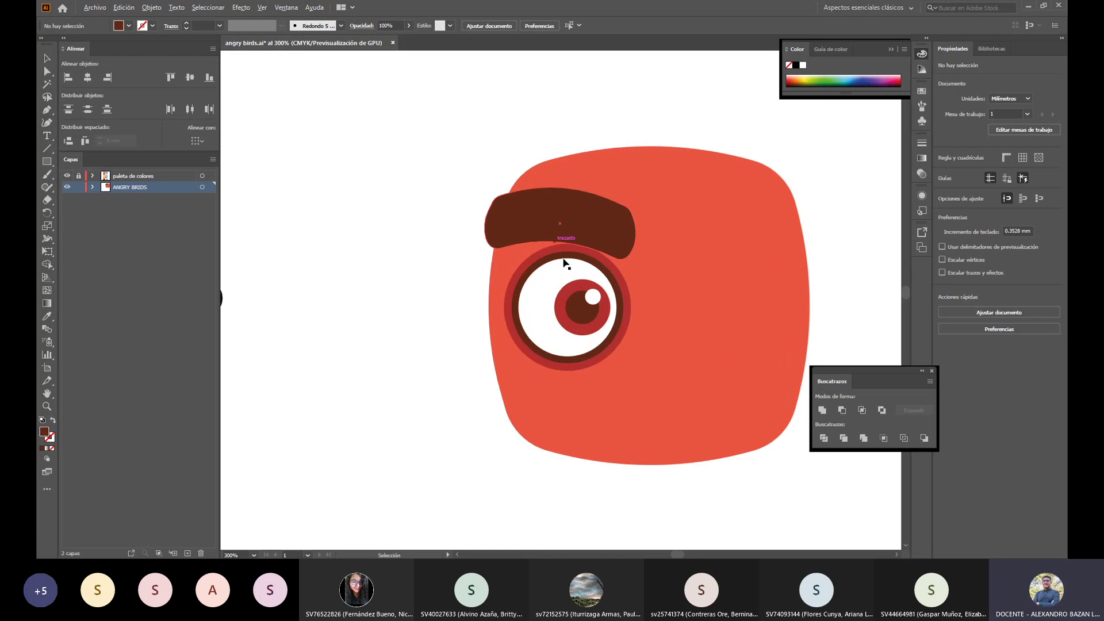
scroll(565, 265, "up", 1)
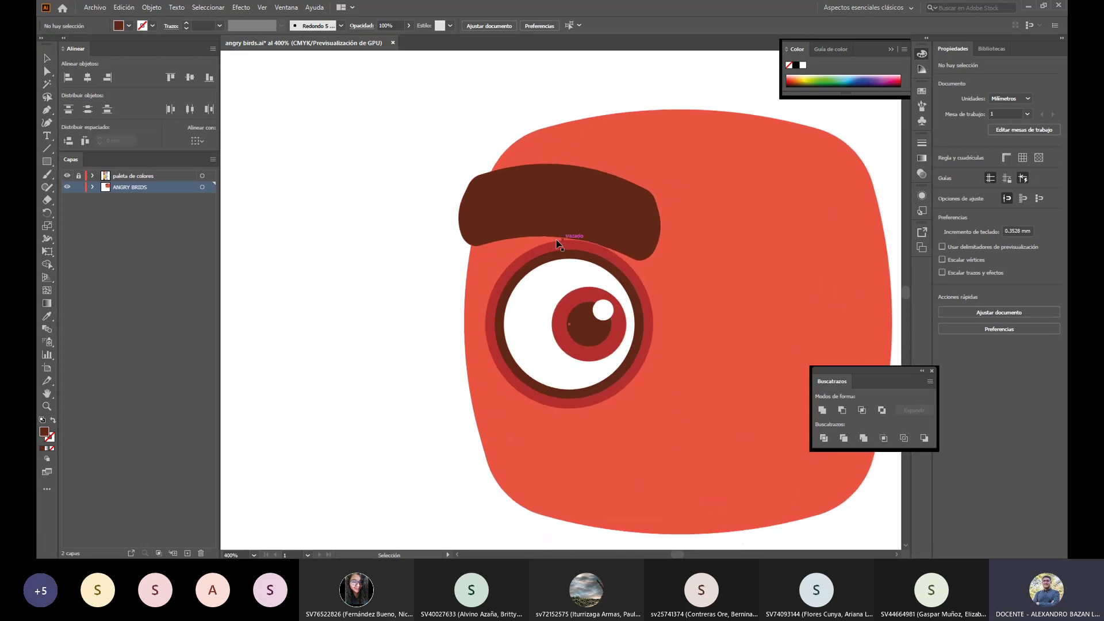
left_click(616, 394)
left_click(414, 372)
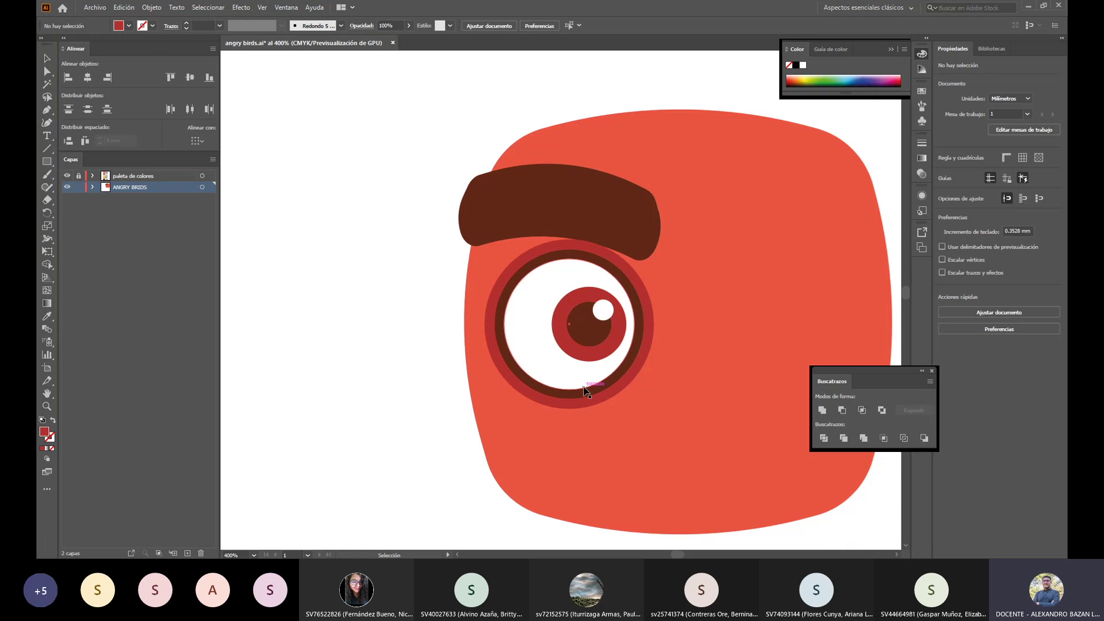
Step: Group the white highlight, pupil, iris, eye white, dark ring and outer red ring into one eye object
left_click(608, 314)
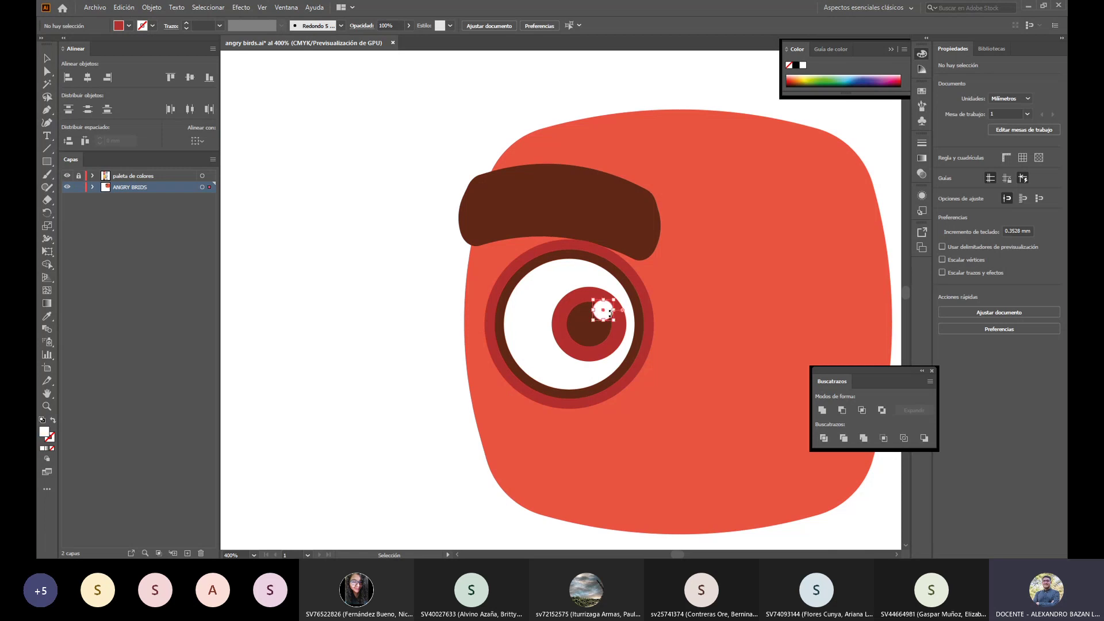
key("shift")
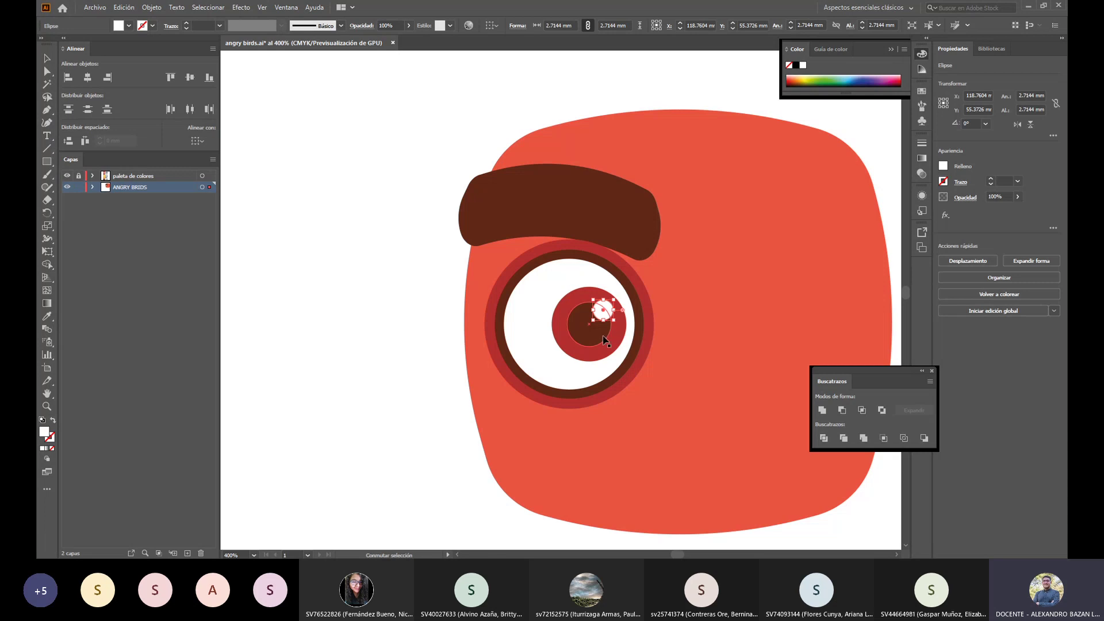
left_click(607, 336, "shift")
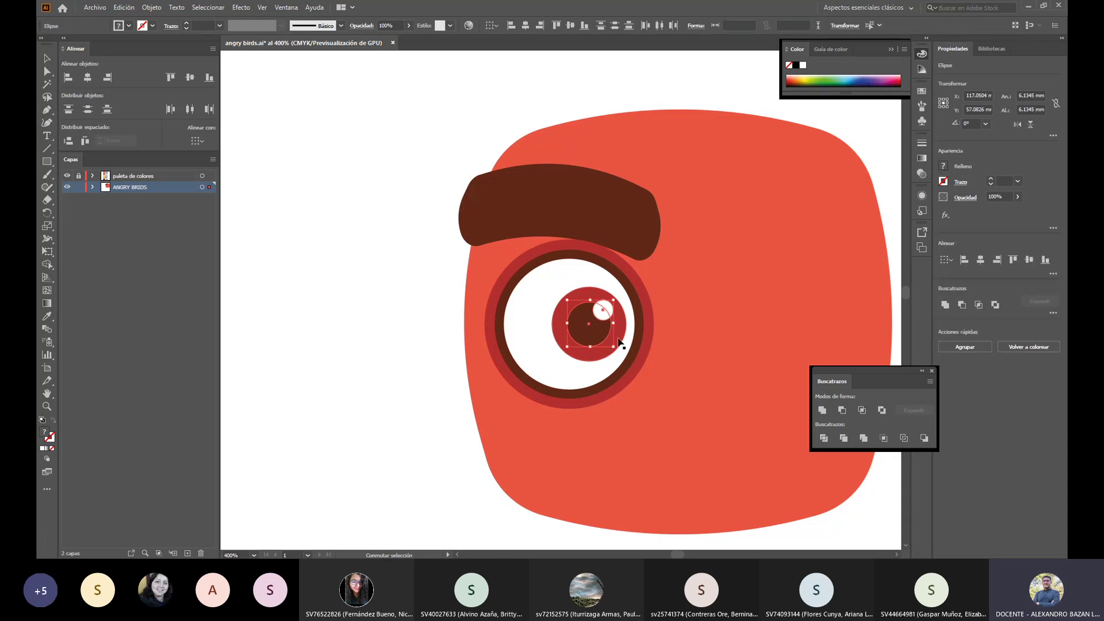
left_click(619, 339, "shift")
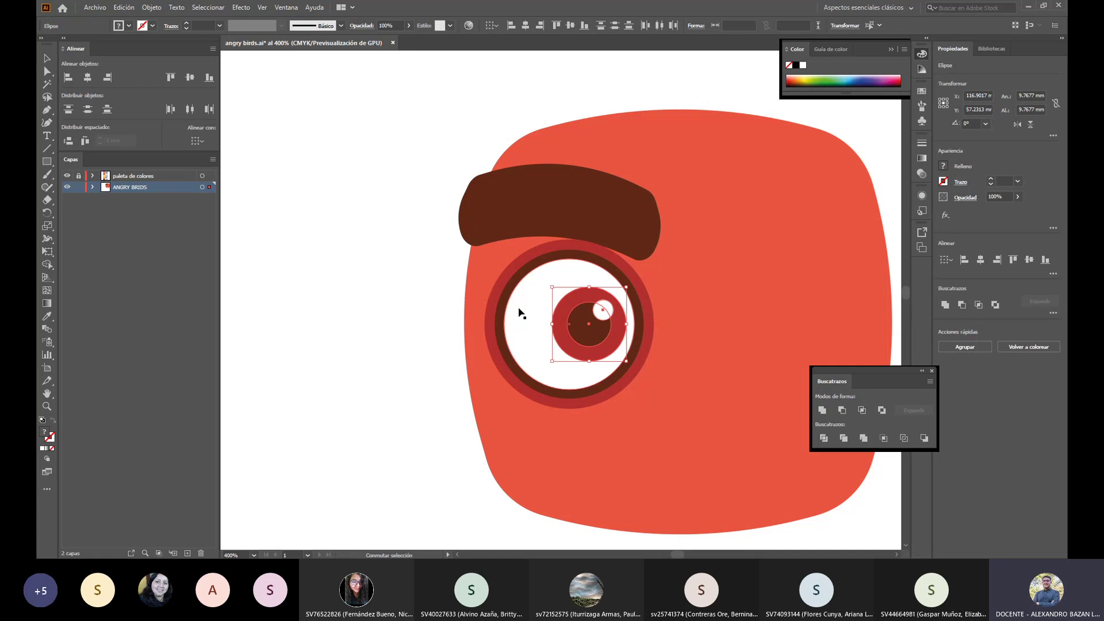
left_click(632, 294)
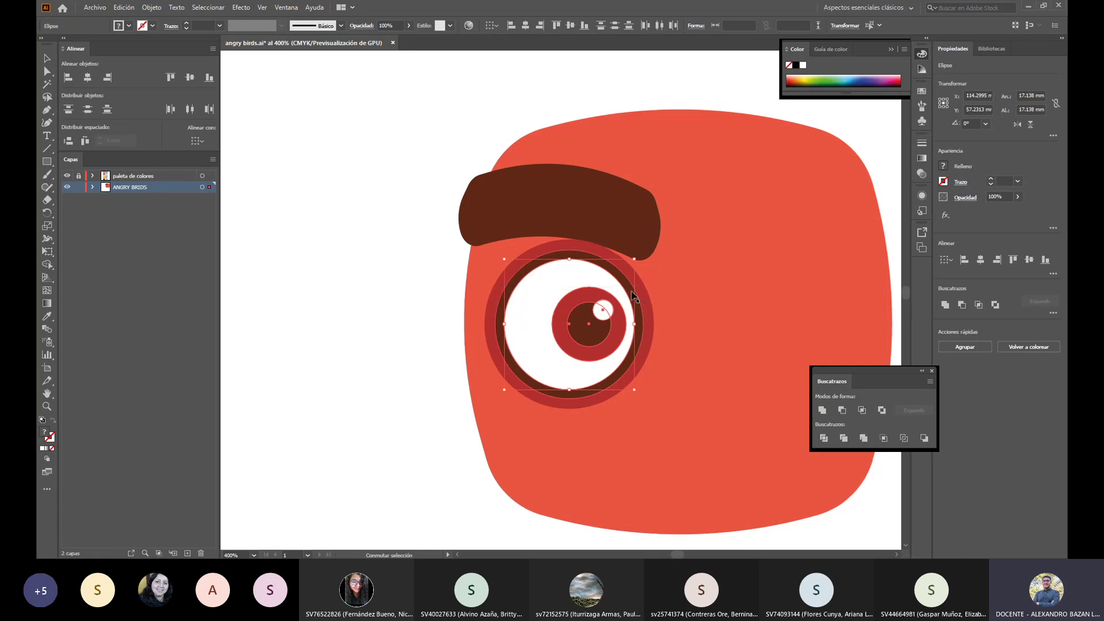
left_click(638, 300)
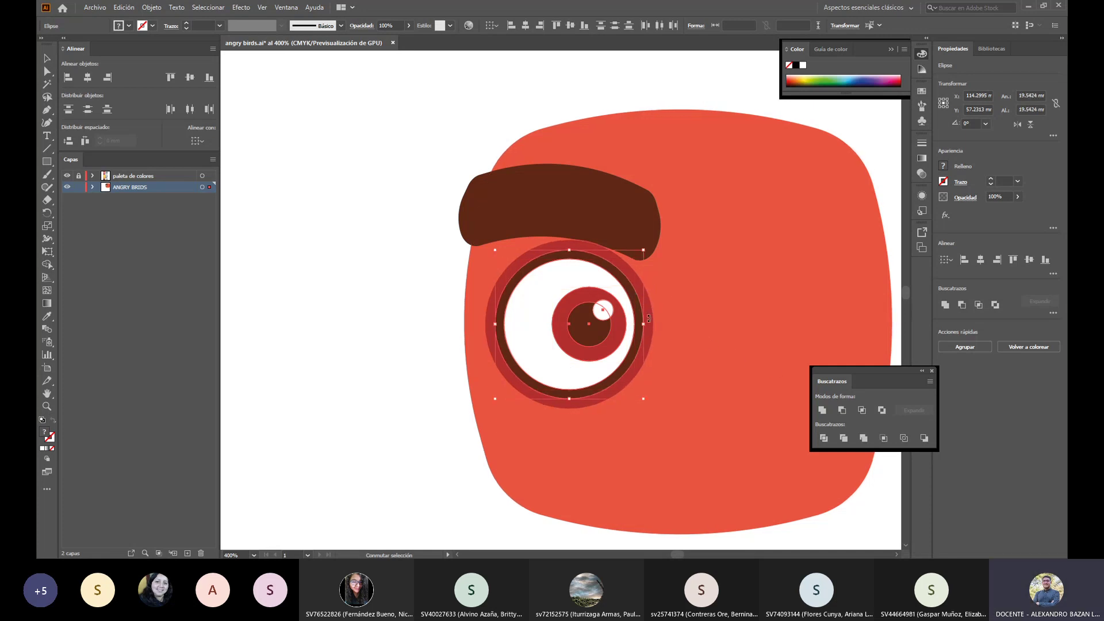
left_click(652, 332)
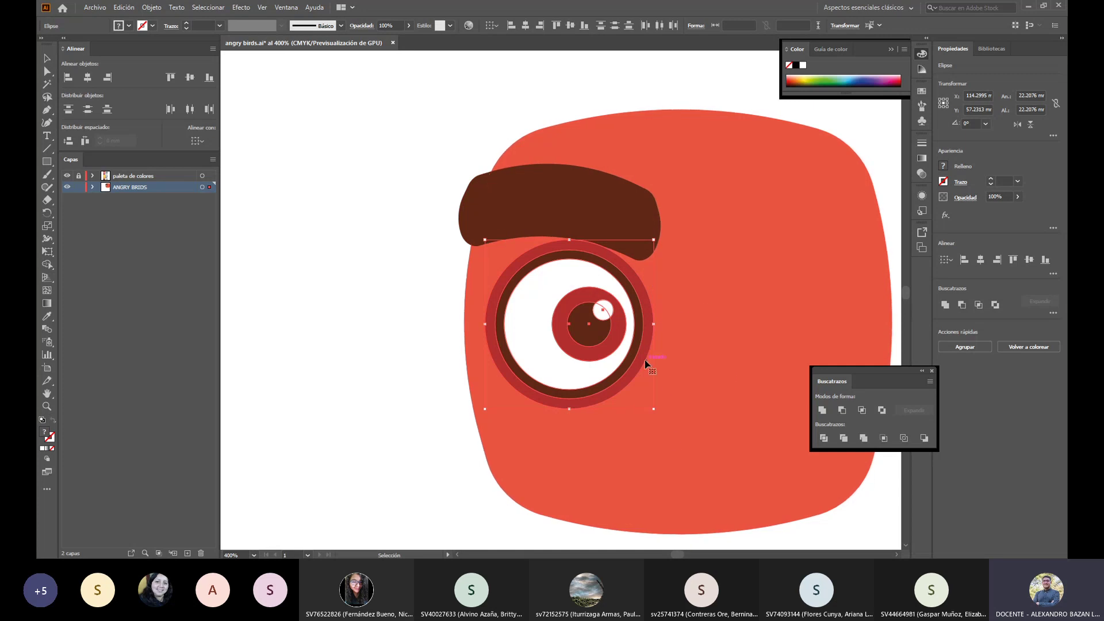
key("ctrl+g")
right_click(572, 300)
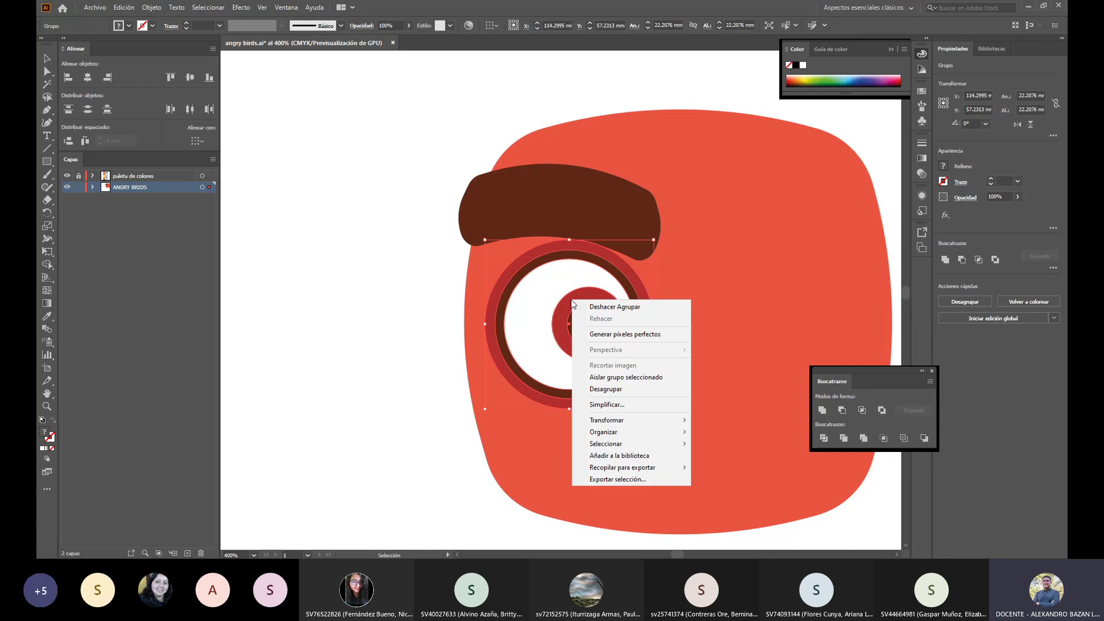
left_click(393, 281)
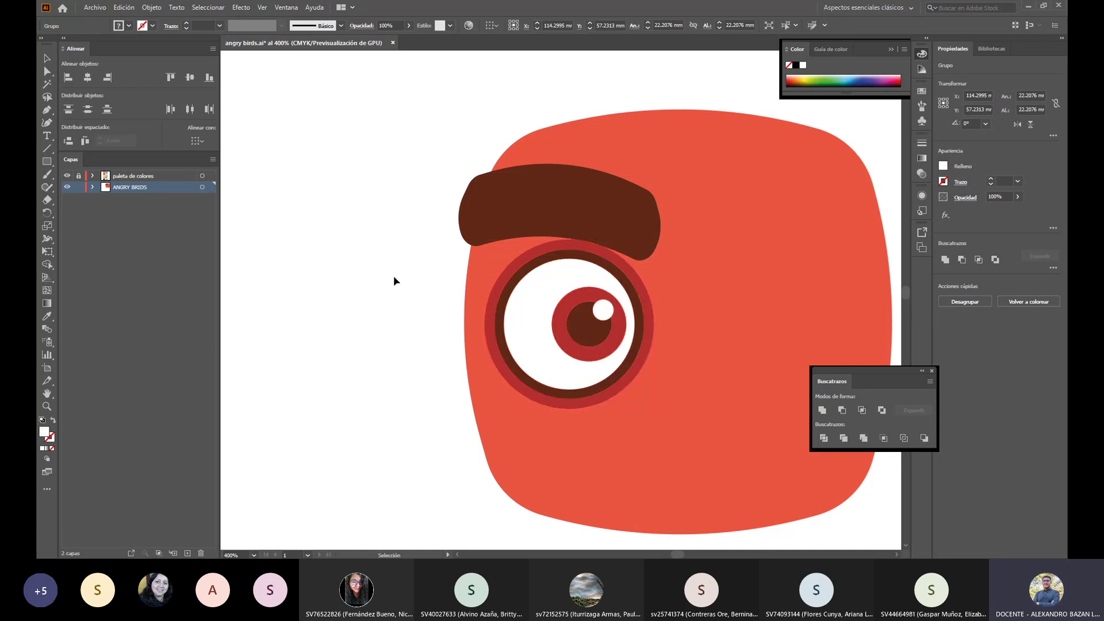
Step: Group the eye together with the brown eyebrow above it
left_click(628, 316)
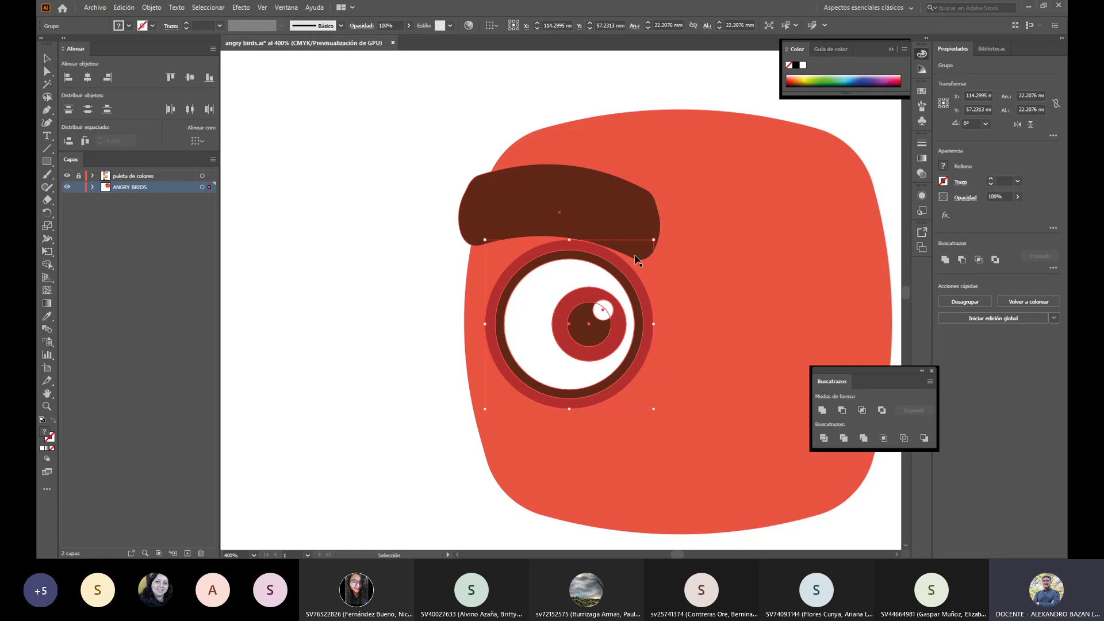
left_click(409, 319)
left_click(587, 344)
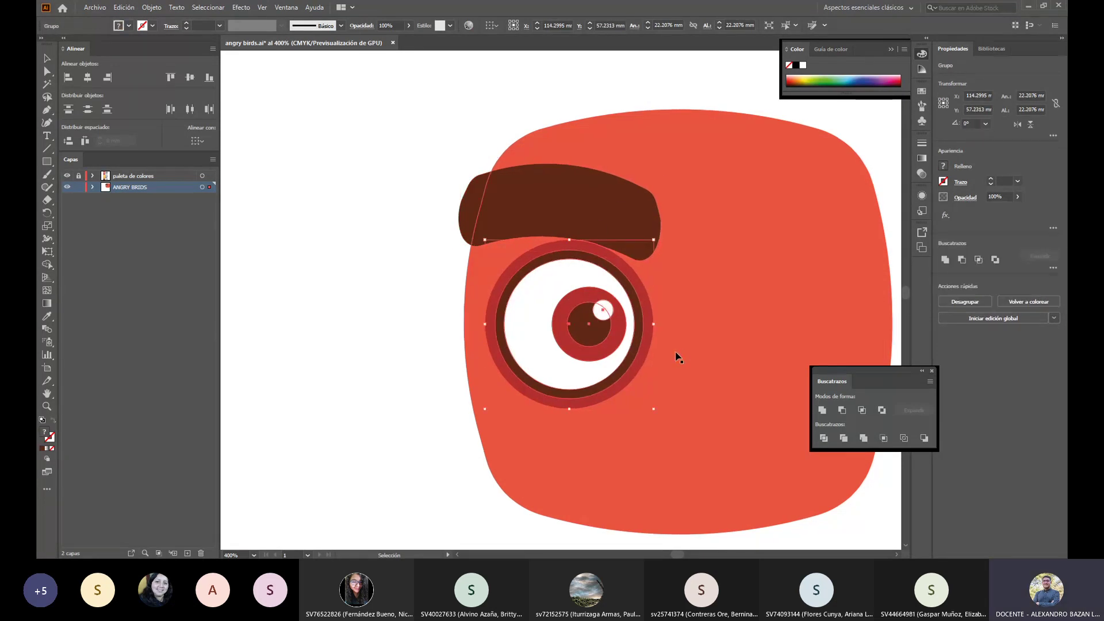
key("shift")
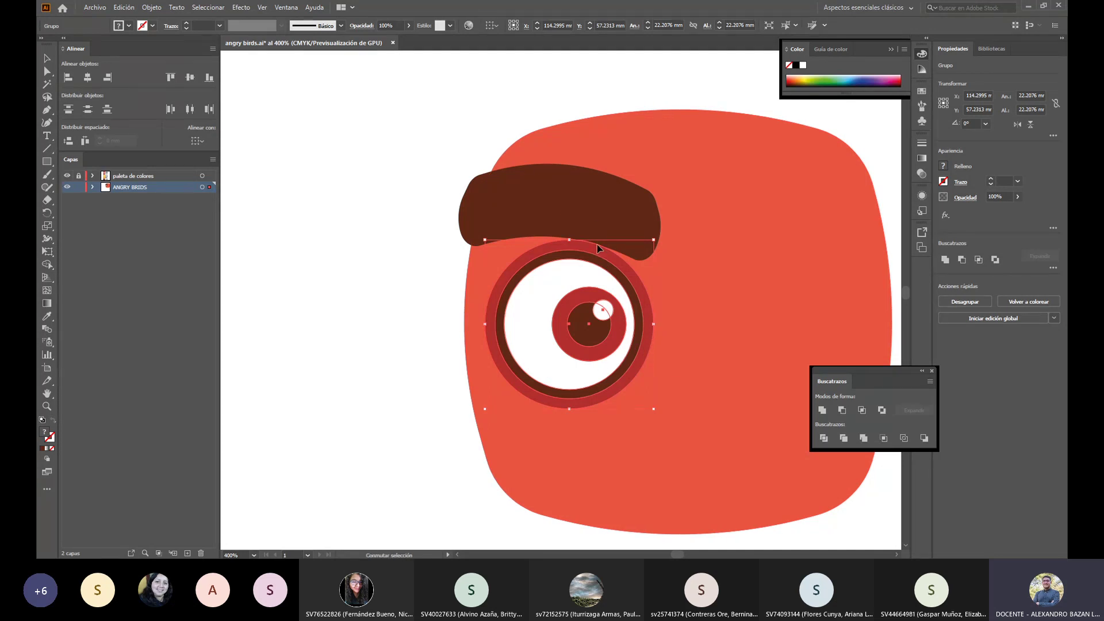
key("shift")
left_click(596, 226, "shift")
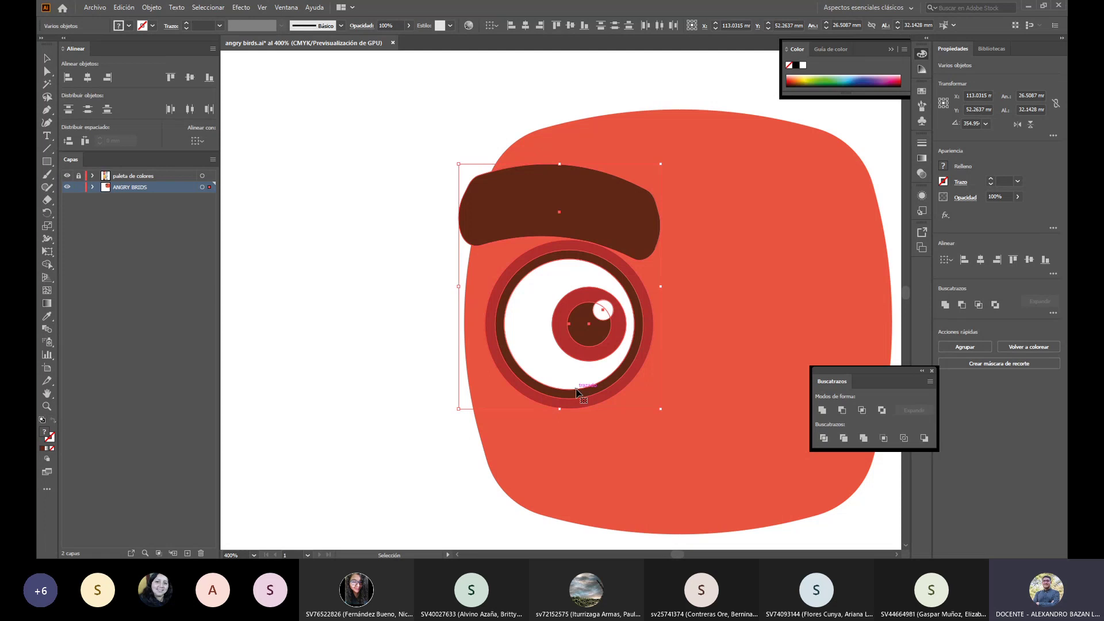
right_click(577, 289)
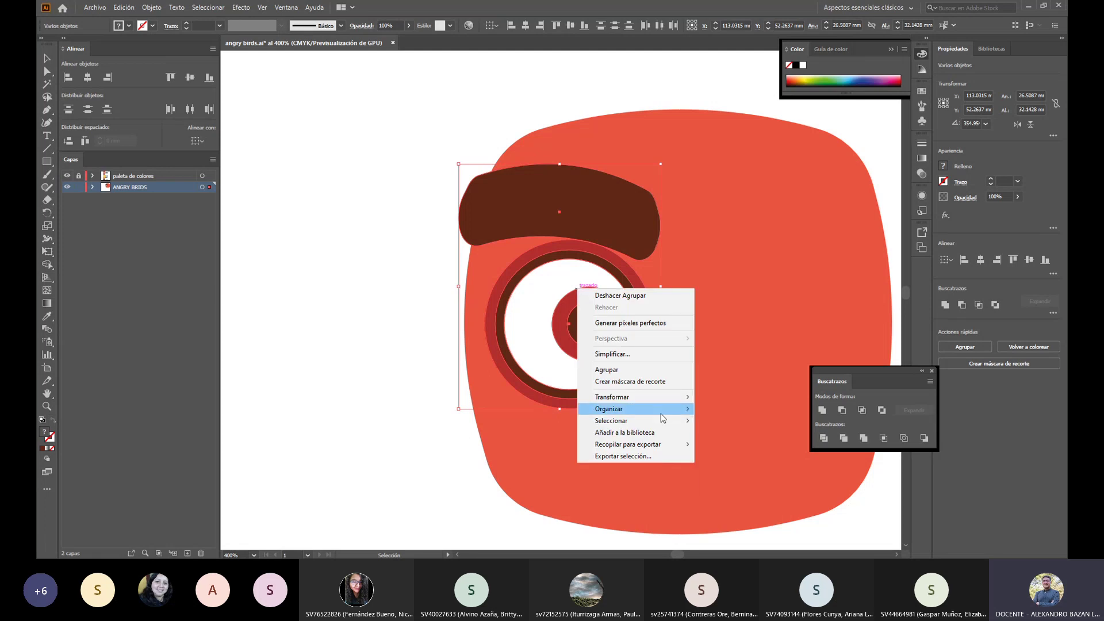
left_click(649, 372)
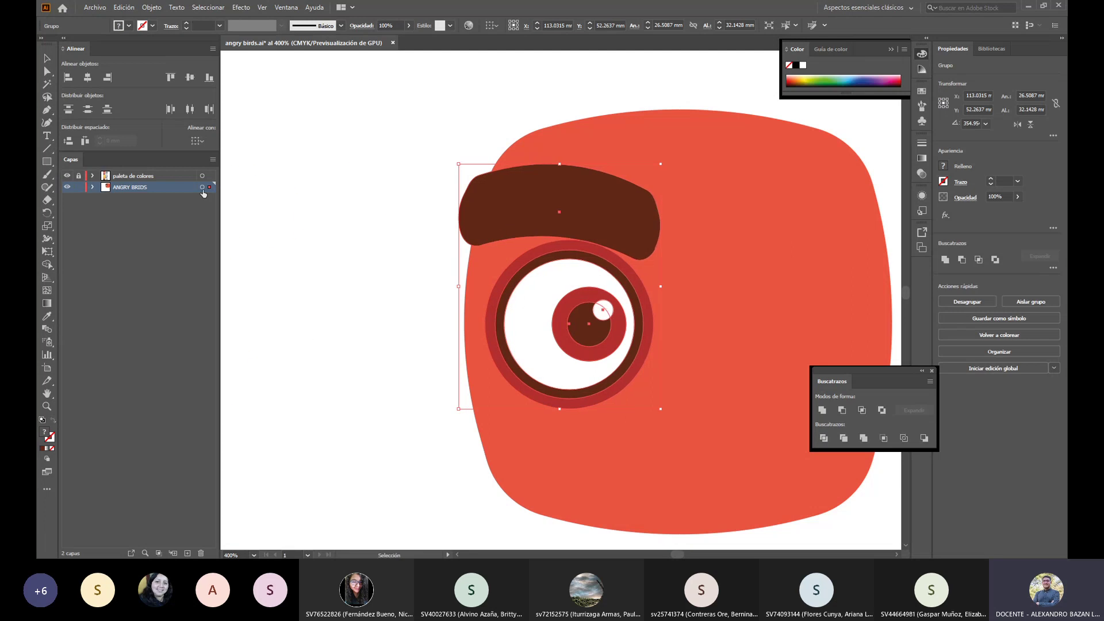
Step: Move the grouped eye and eyebrow off the red head onto the blank area to its left
left_click_drag(541, 278, 540, 253)
key("ctrl+minus")
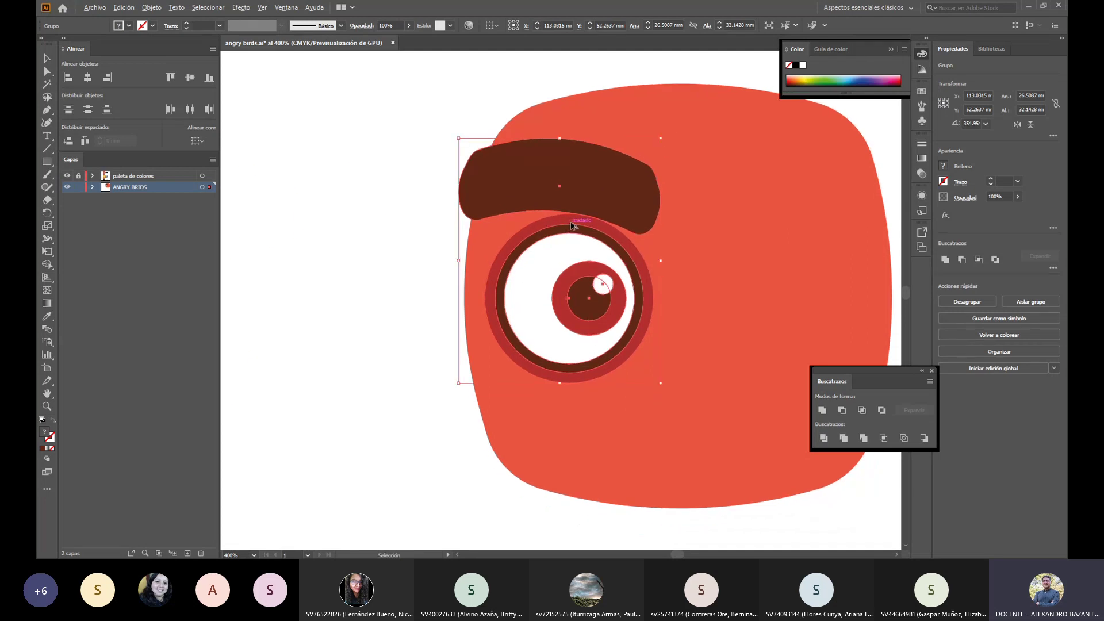
left_click_drag(581, 207, 431, 201)
key("a")
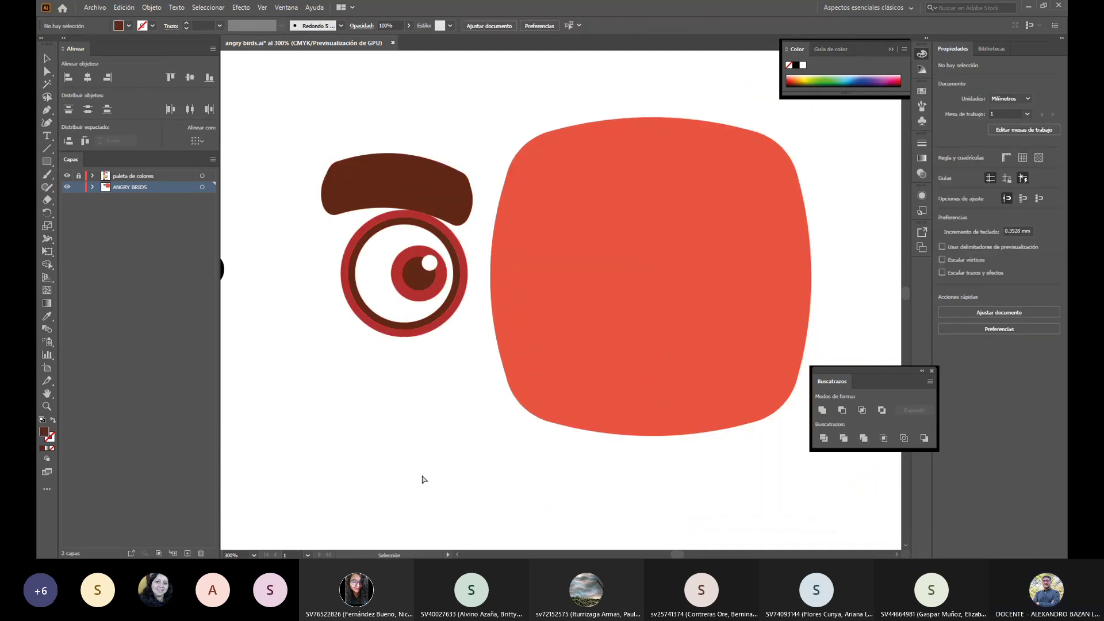
Step: Undo the last move of the grouped eye and eyebrow, and clear the selection
key("ctrl+z")
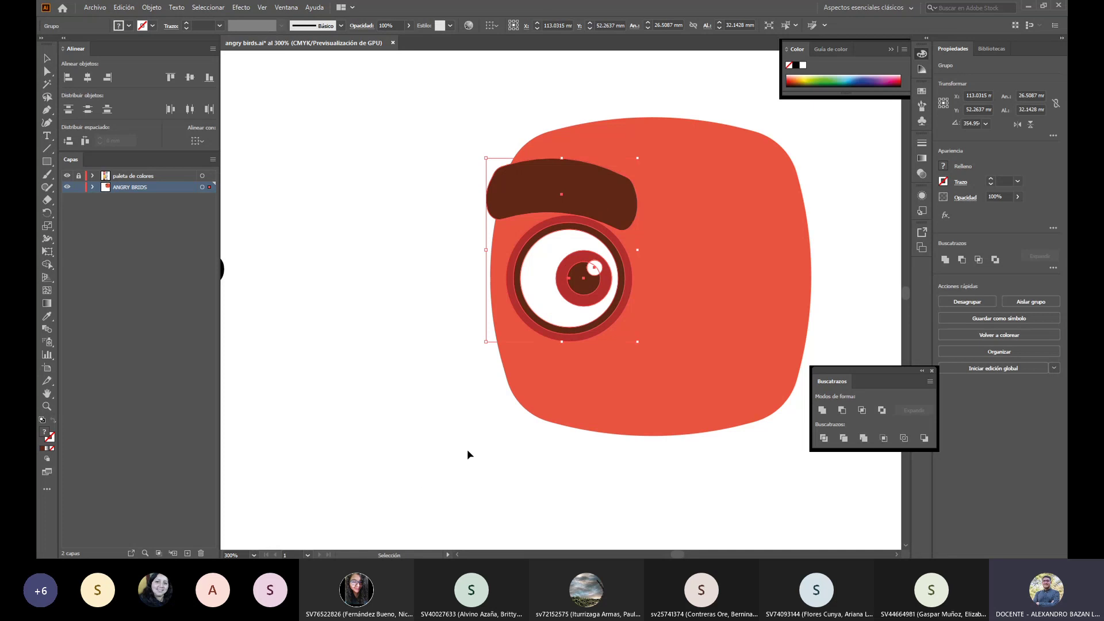
left_click(469, 454)
scroll(764, 439, "up", 1)
left_click_drag(745, 383, 600, 384)
key("v")
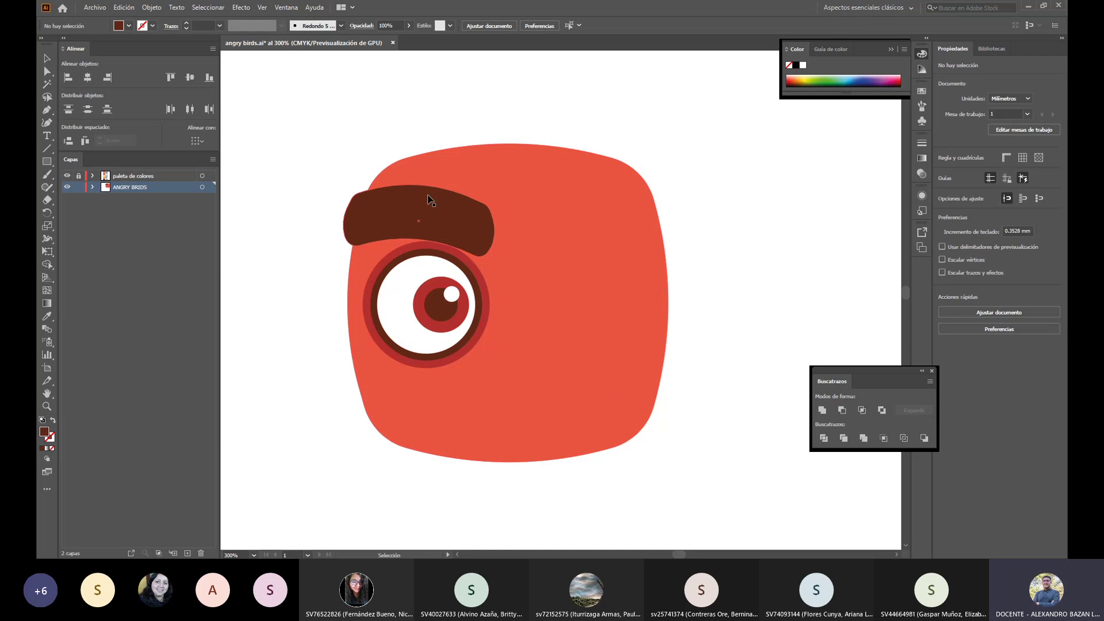
Step: Try moving the grouped eye and eyebrow to the right side of the red head, and undo the move
left_click(436, 218)
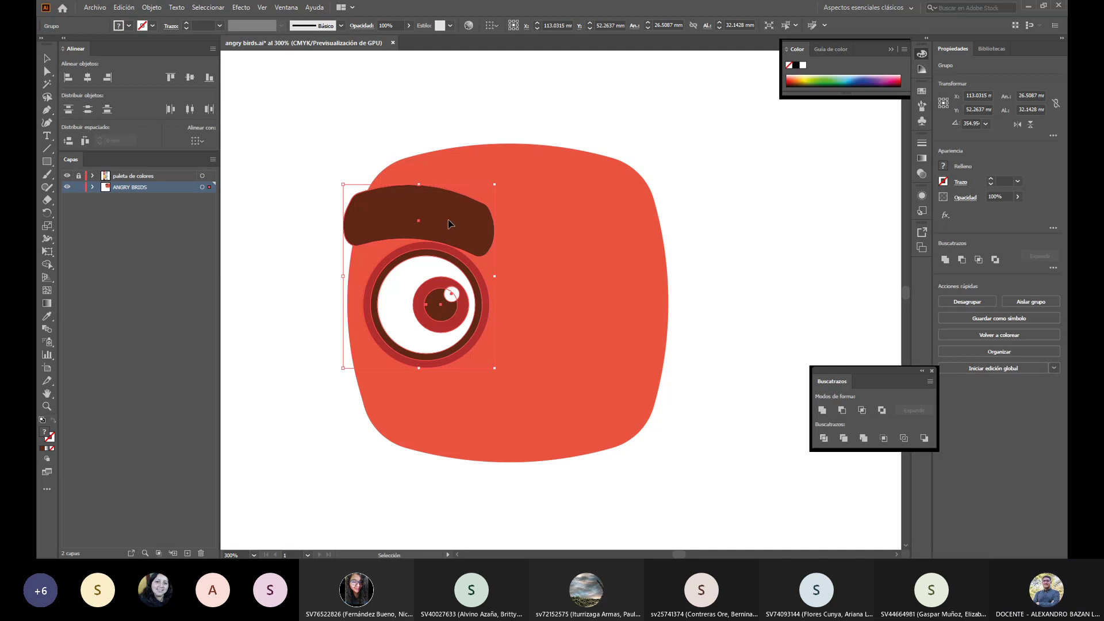
left_click_drag(455, 231, 682, 271)
key("ctrl+z")
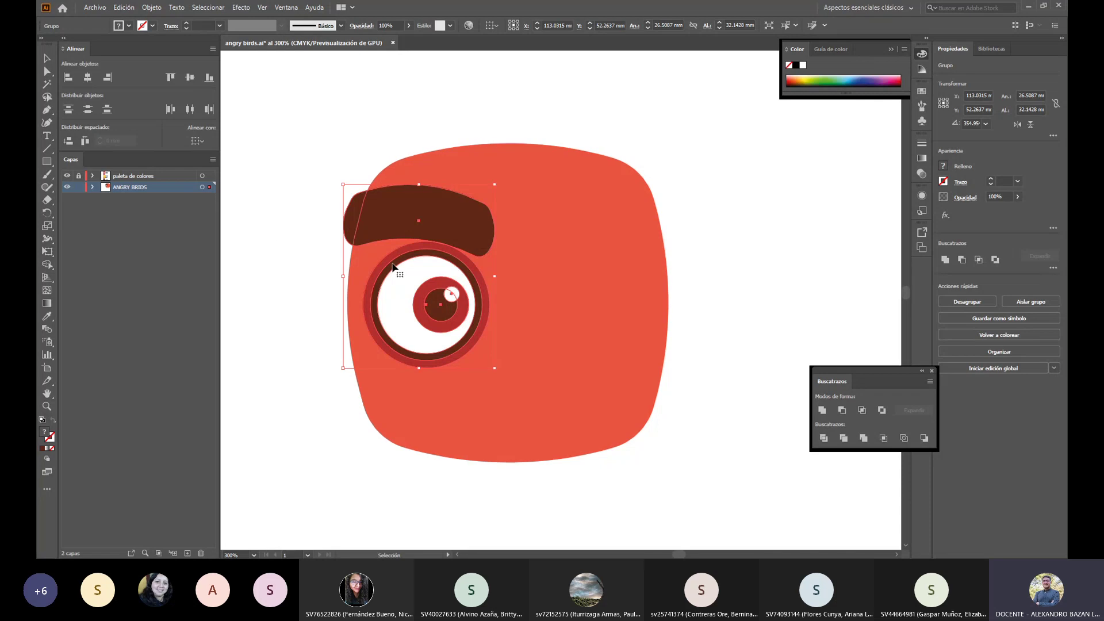
Step: Create a mirrored copy of the grouped eye and eyebrow with Reflect on the vertical axis, at 90°
left_click(151, 7)
mouse_move(173, 25)
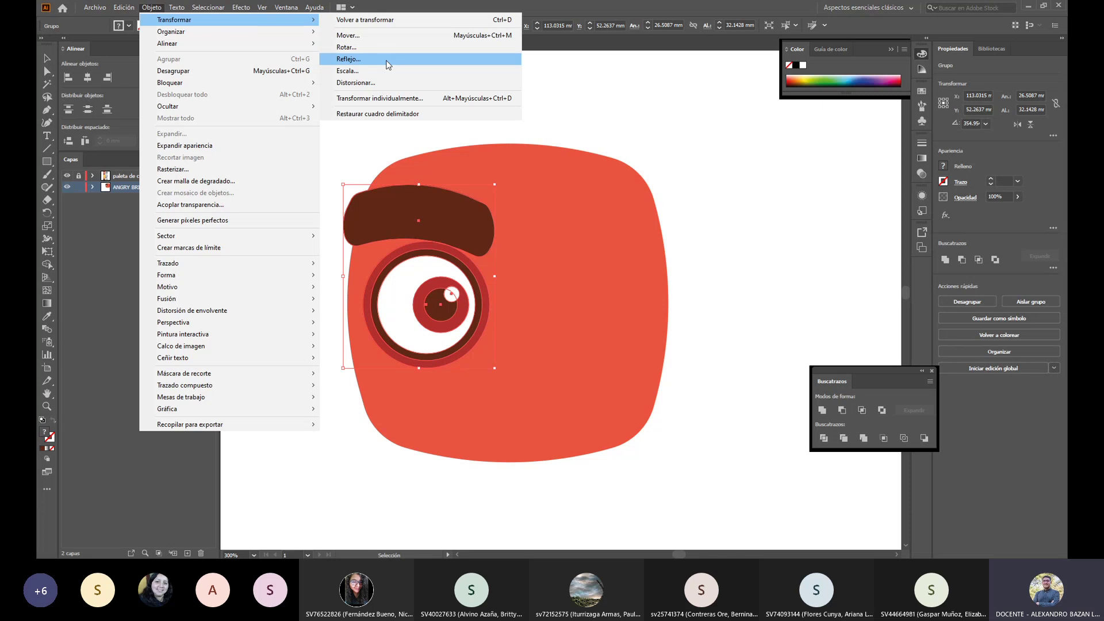
key("Escape")
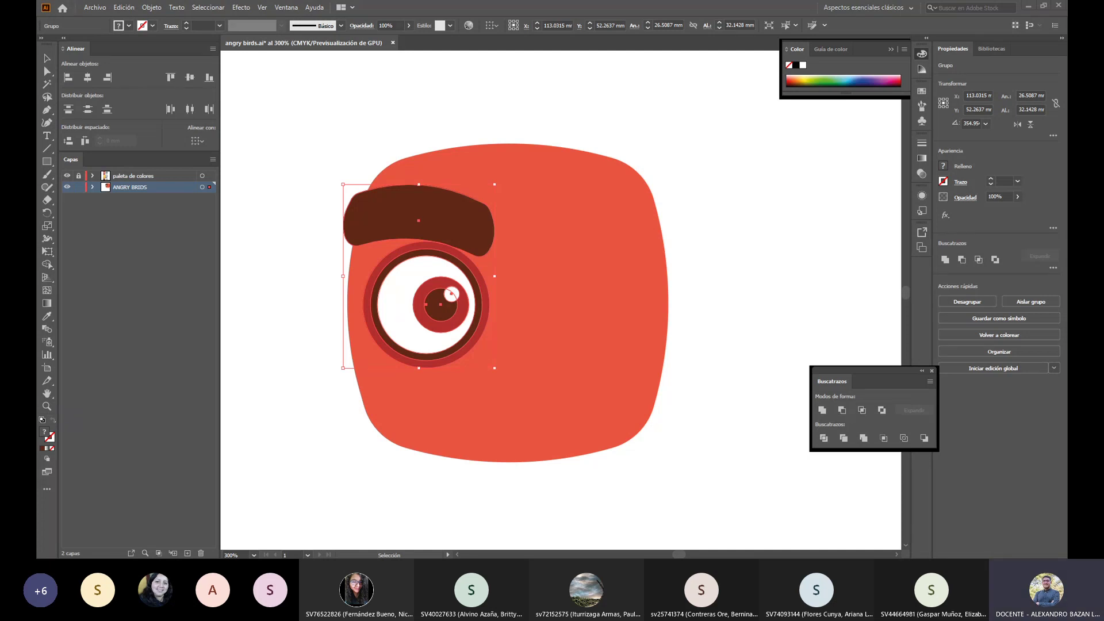
left_click(145, 10)
mouse_move(225, 23)
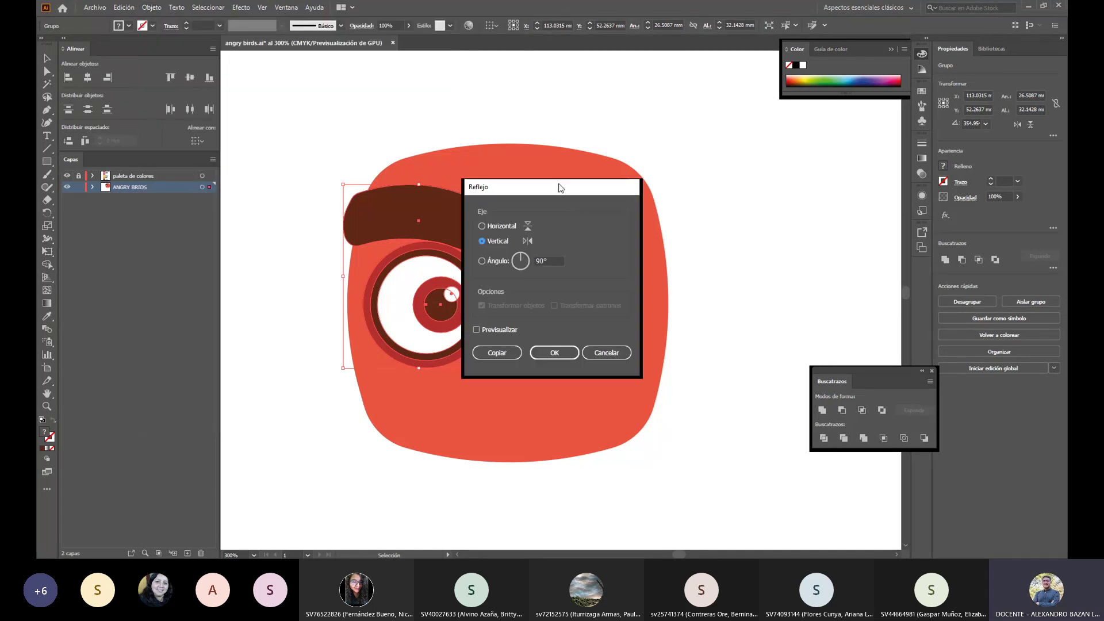
left_click_drag(560, 188, 626, 190)
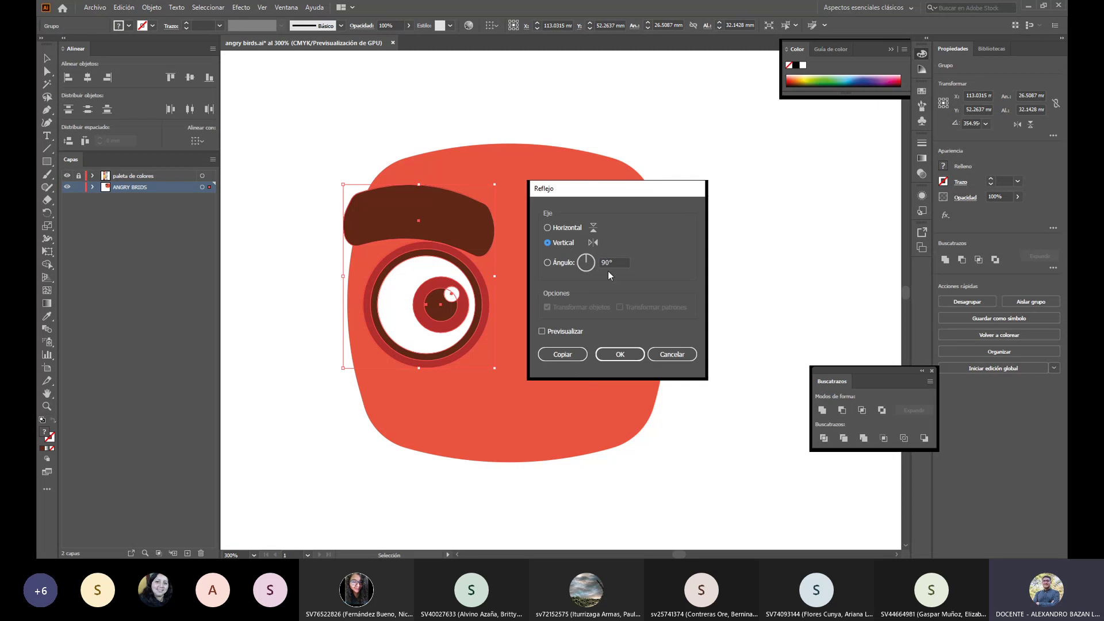
left_click(578, 333)
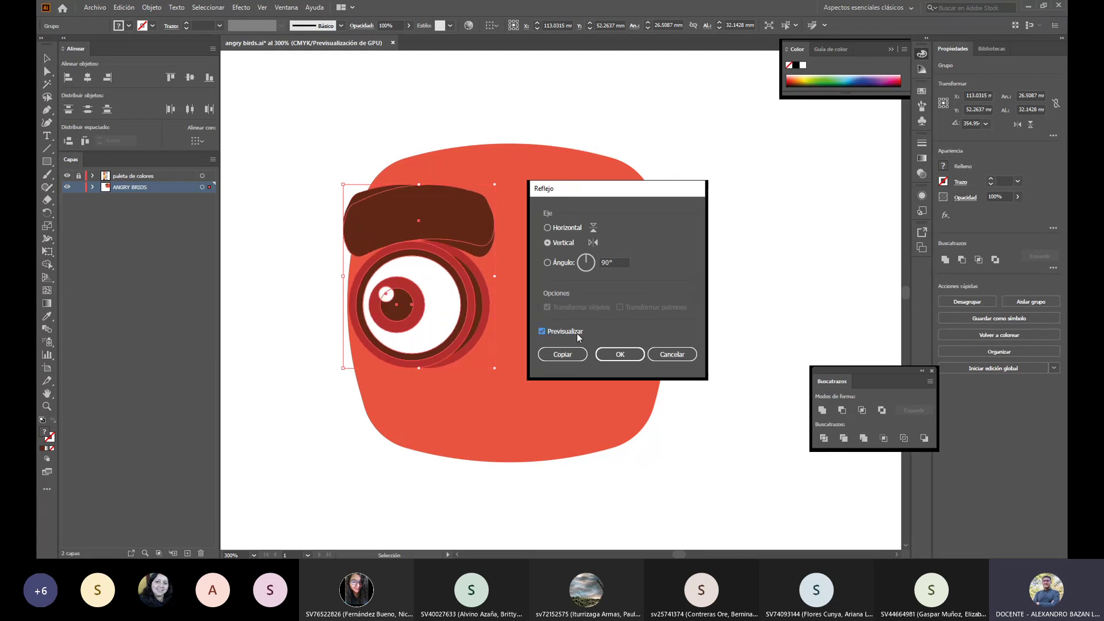
left_click(578, 333)
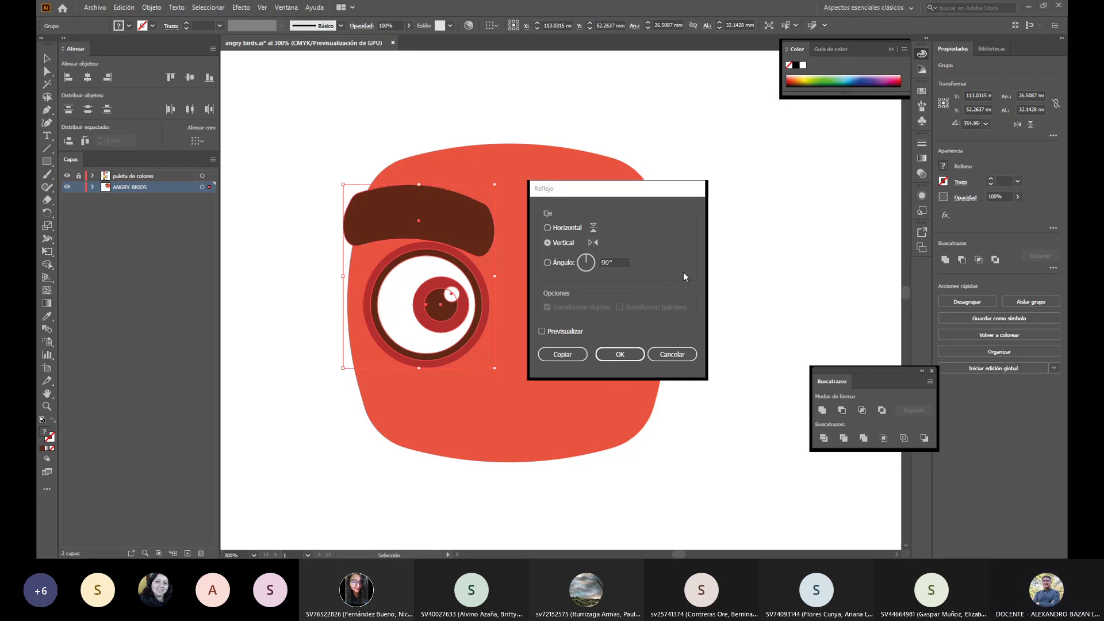
left_click(619, 354)
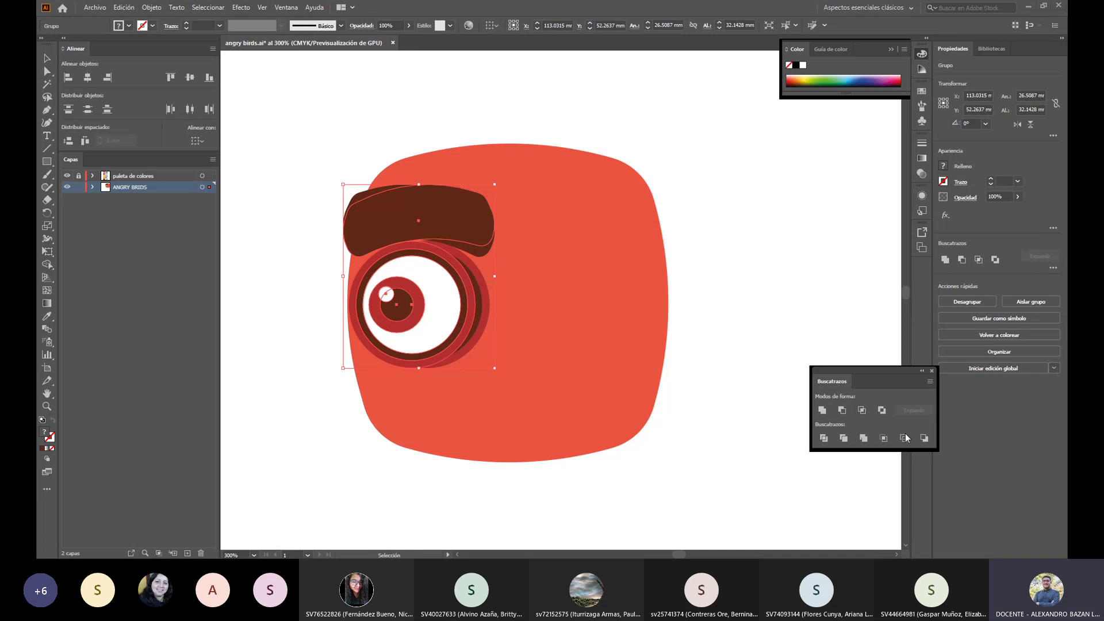
Step: Move the mirrored eye and eyebrow to the head's right side, with the eyebrow slightly overhanging the head's edge
key("ctrl+shift+a")
left_click(438, 217)
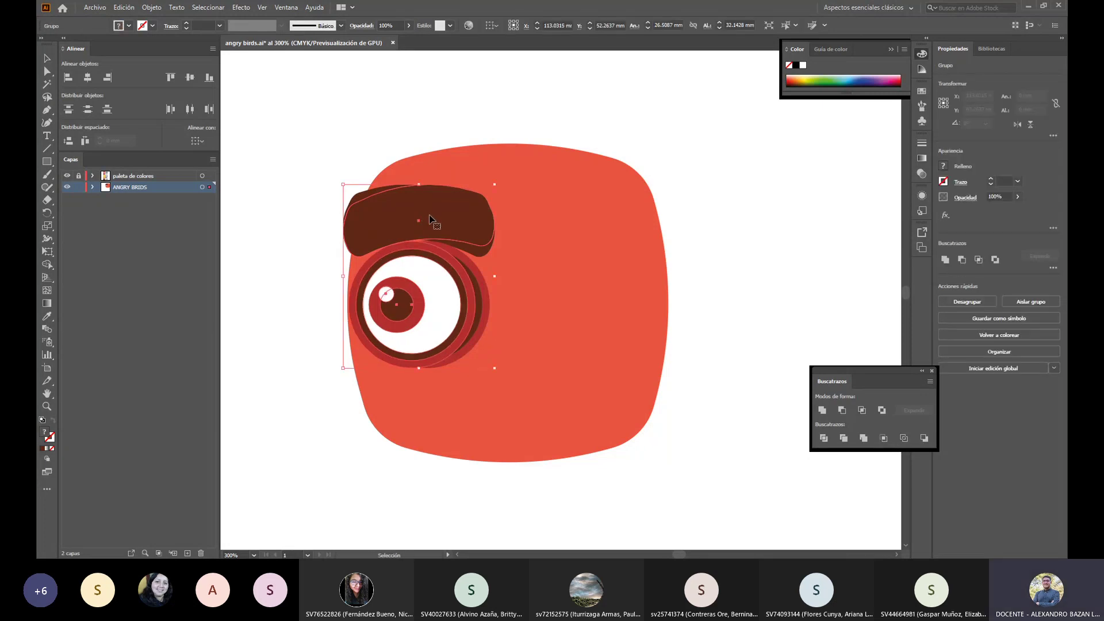
left_click_drag(399, 217, 568, 214)
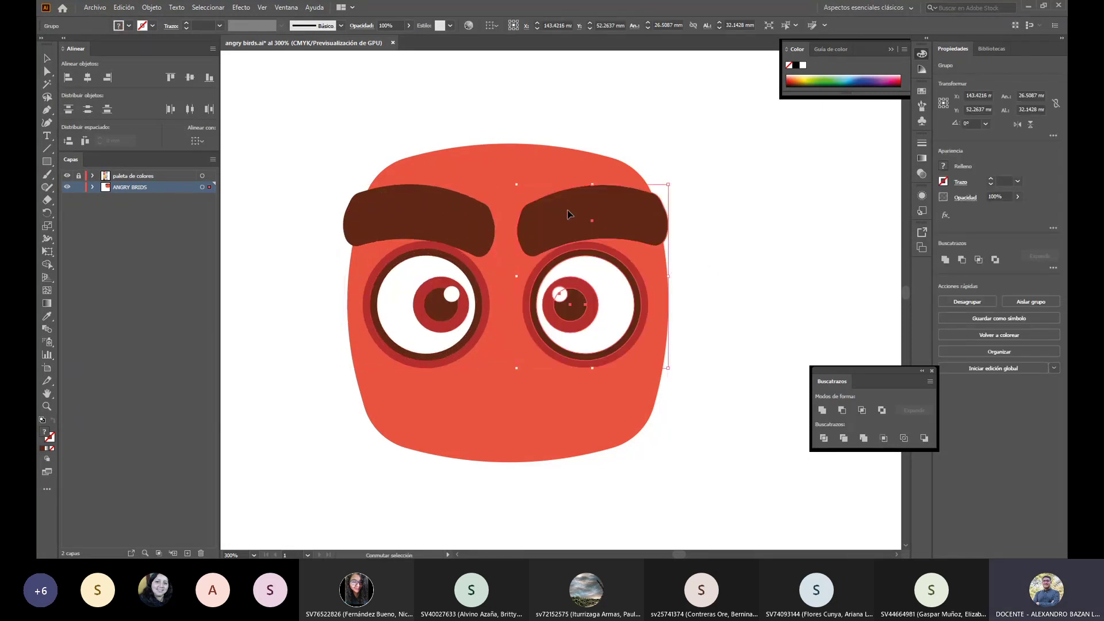
key("ctrl+shift+a")
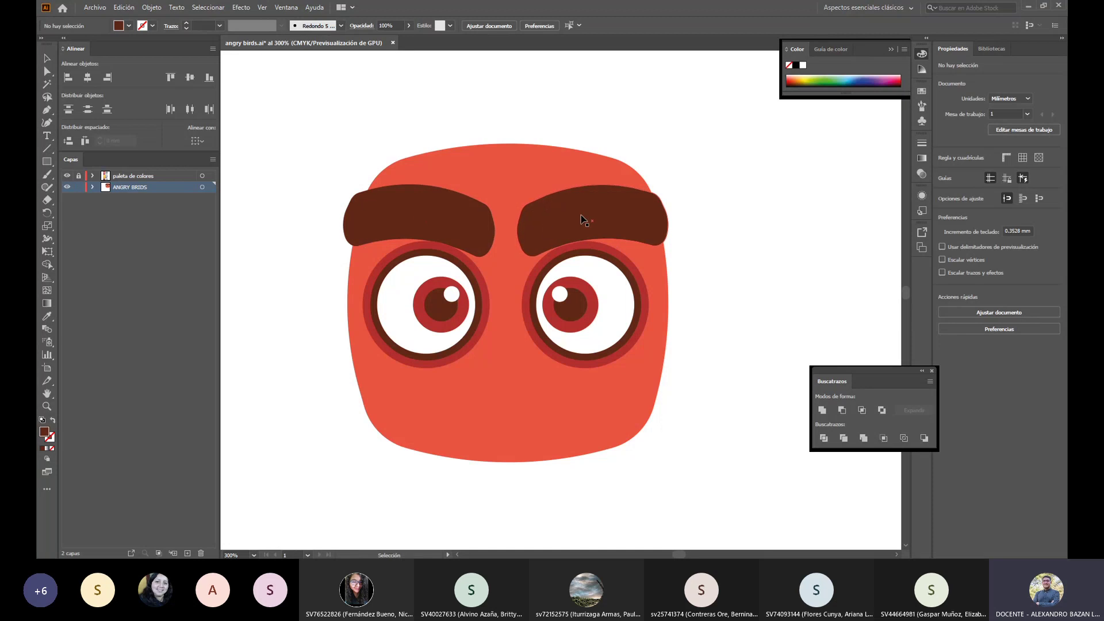
left_click_drag(581, 219, 590, 218)
left_click(809, 292)
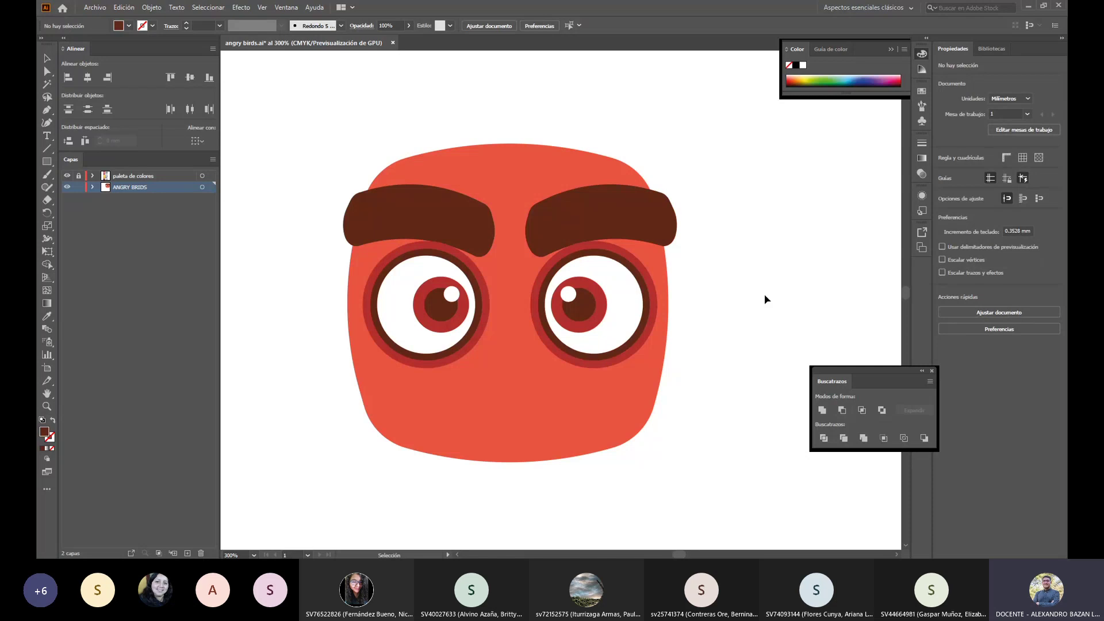
left_click(616, 203)
left_click(723, 399)
scroll(723, 398, "down", 1)
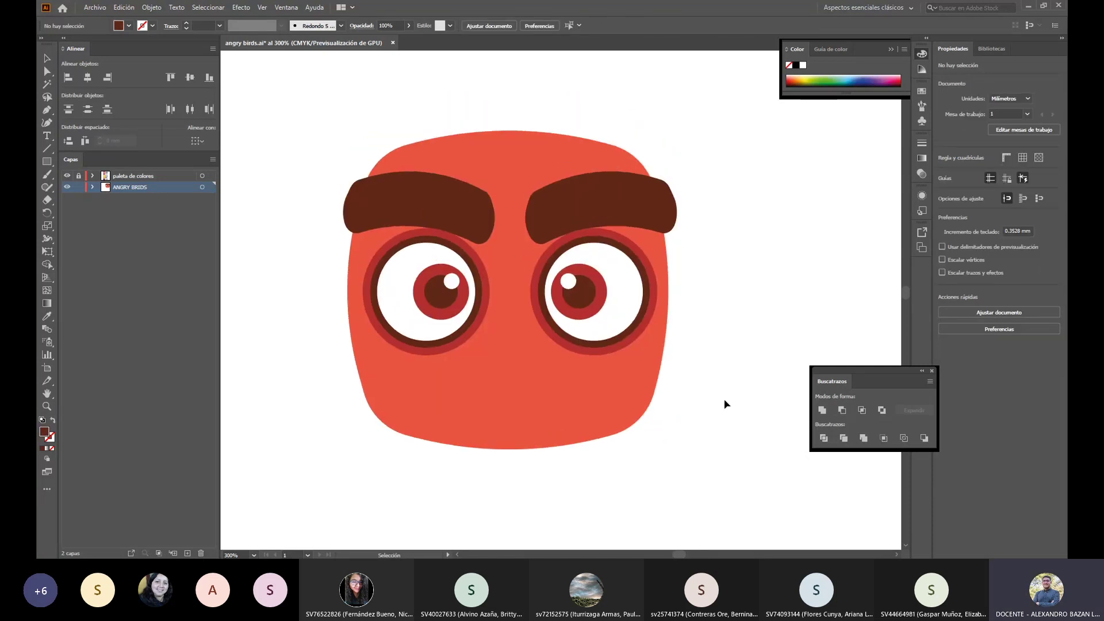
scroll(723, 398, "up", 1)
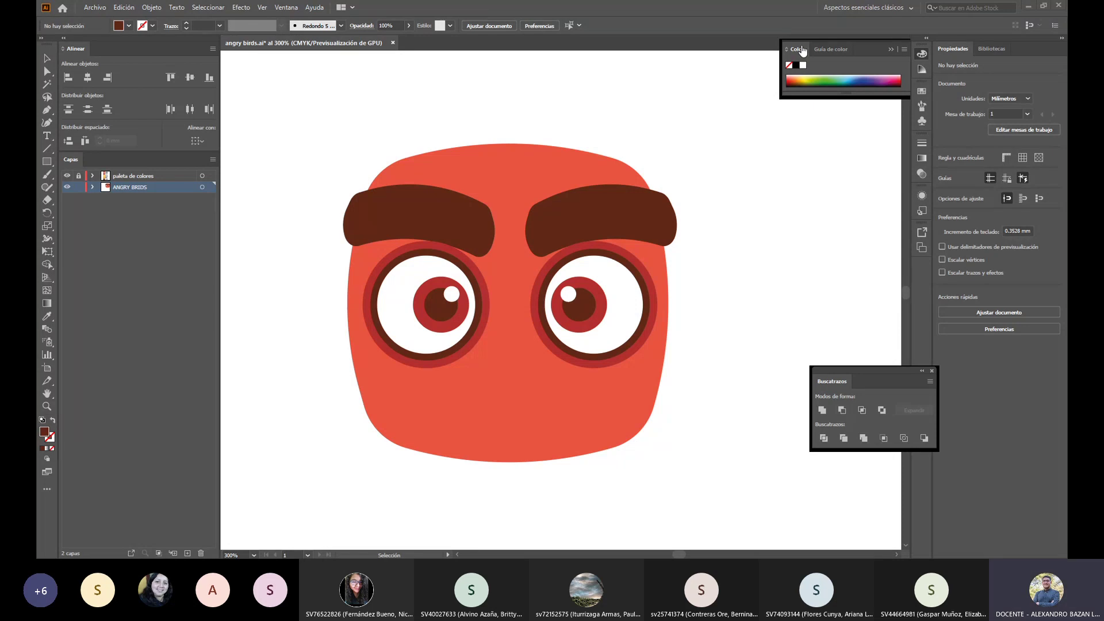
Step: Try scaling both eye and eyebrow groups down towards the upper outer corners of the head
left_click(494, 244)
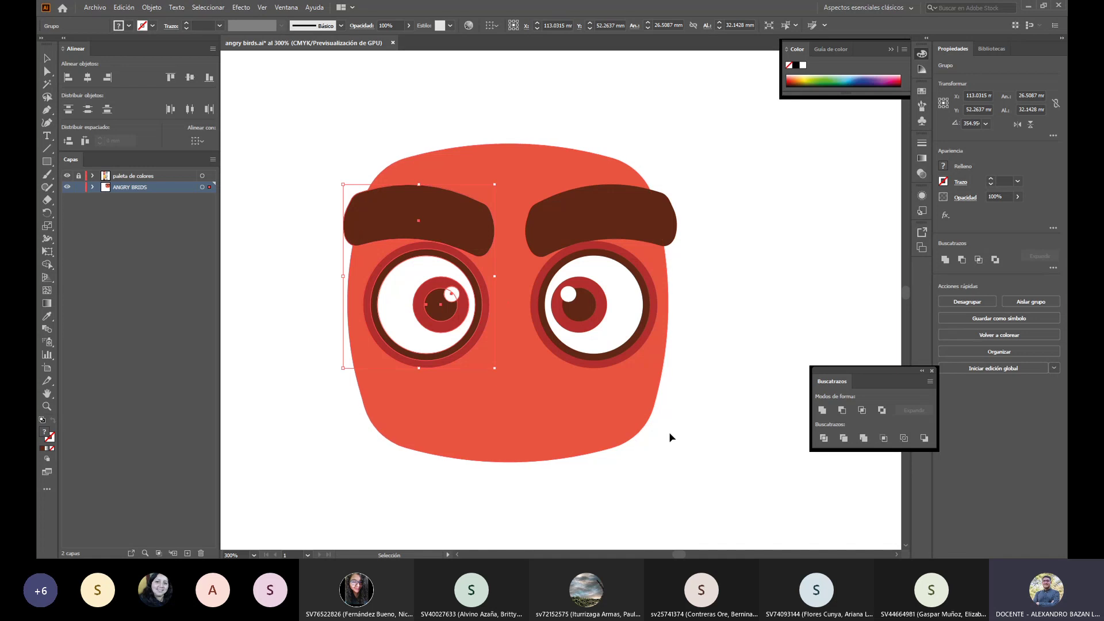
key("ctrl+minus")
key("ctrl+minus")
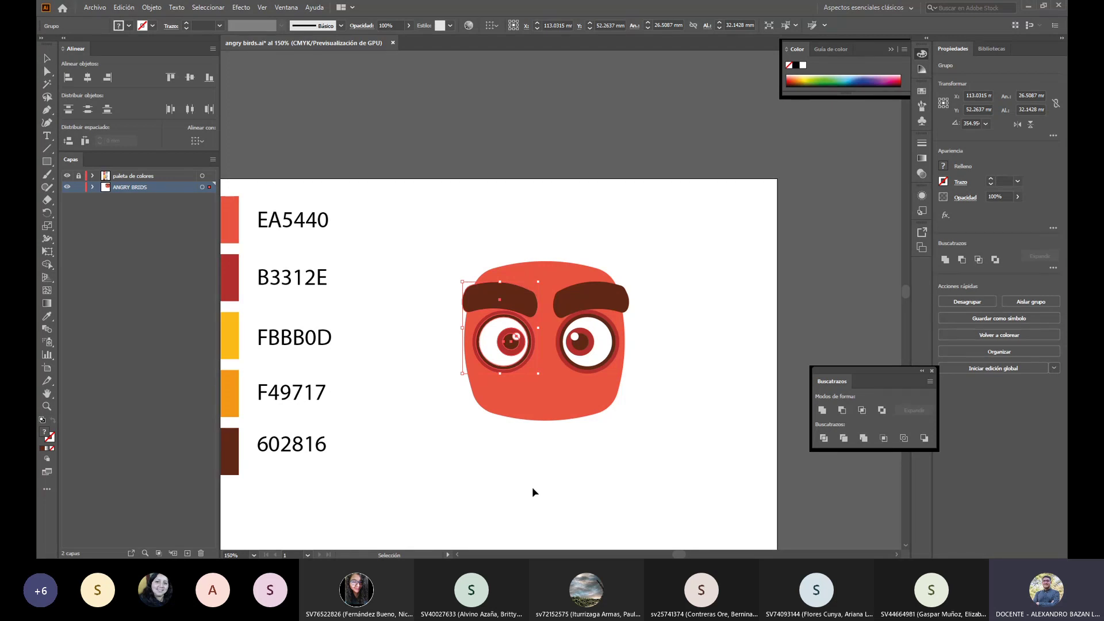
left_click(667, 358)
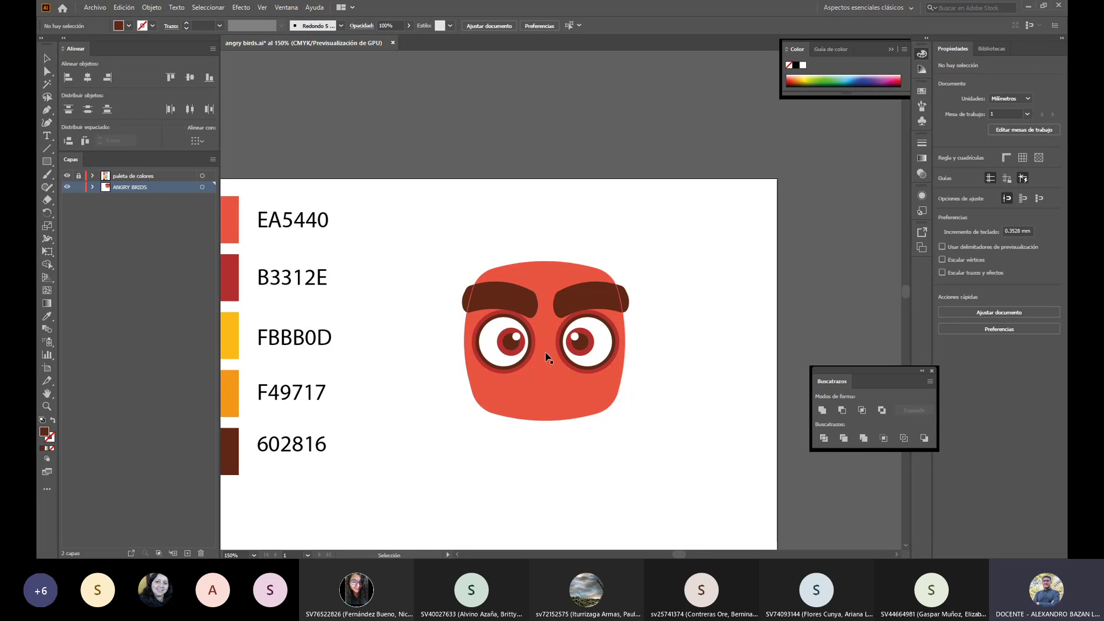
left_click(530, 352)
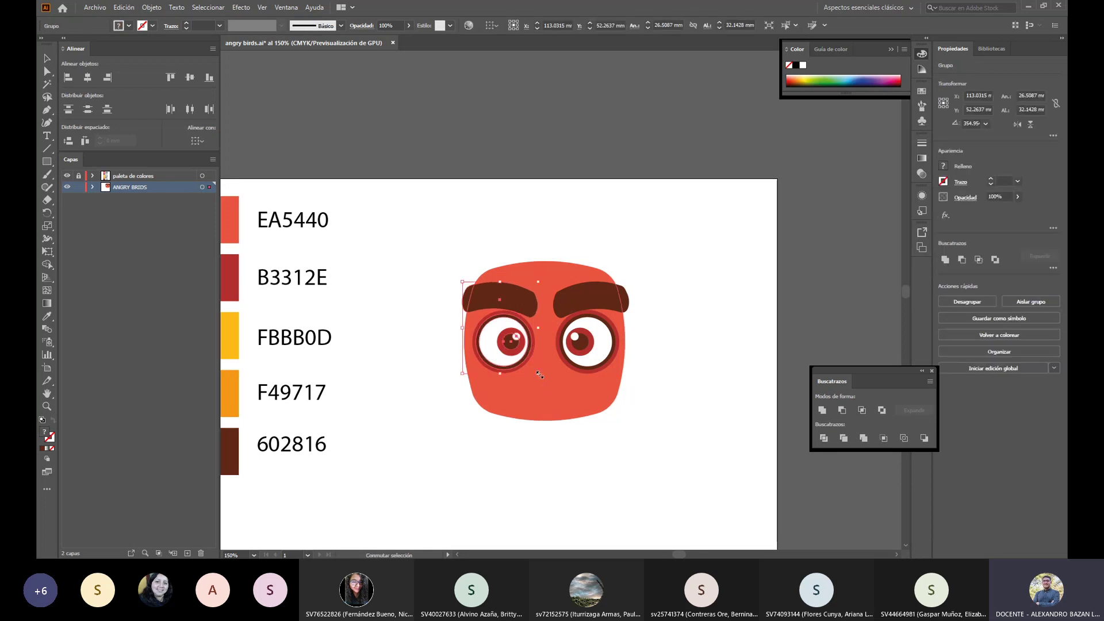
left_click_drag(538, 373, 573, 347)
left_click(710, 389)
left_click(606, 294)
left_click(653, 357)
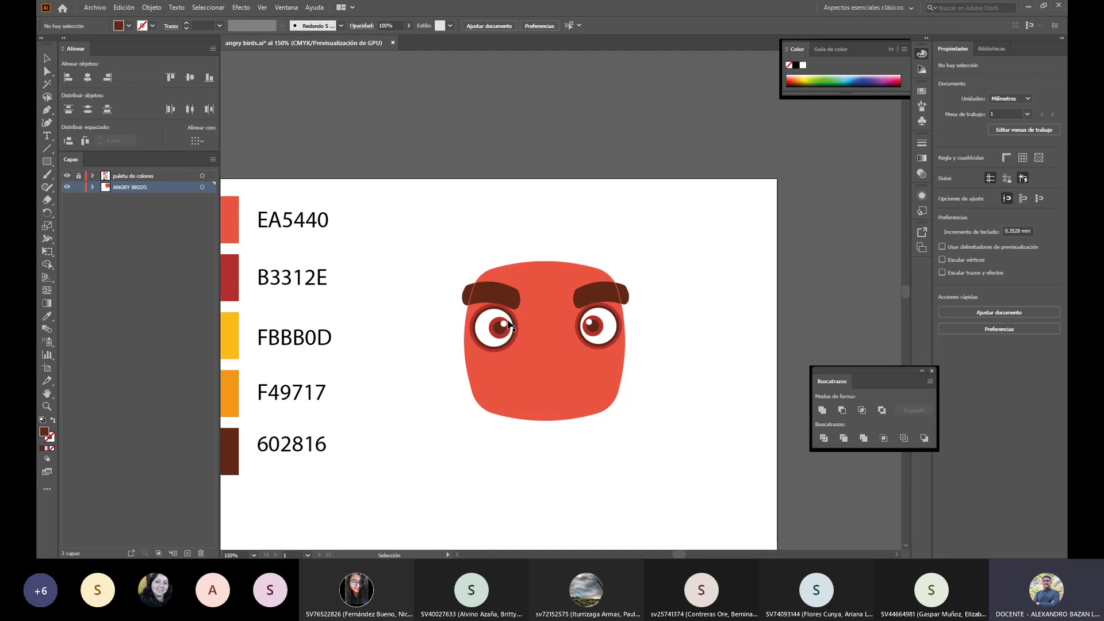
Step: Undo the size reduction of both eye and eyebrow groups and clear the selection
left_click_drag(471, 217, 694, 470)
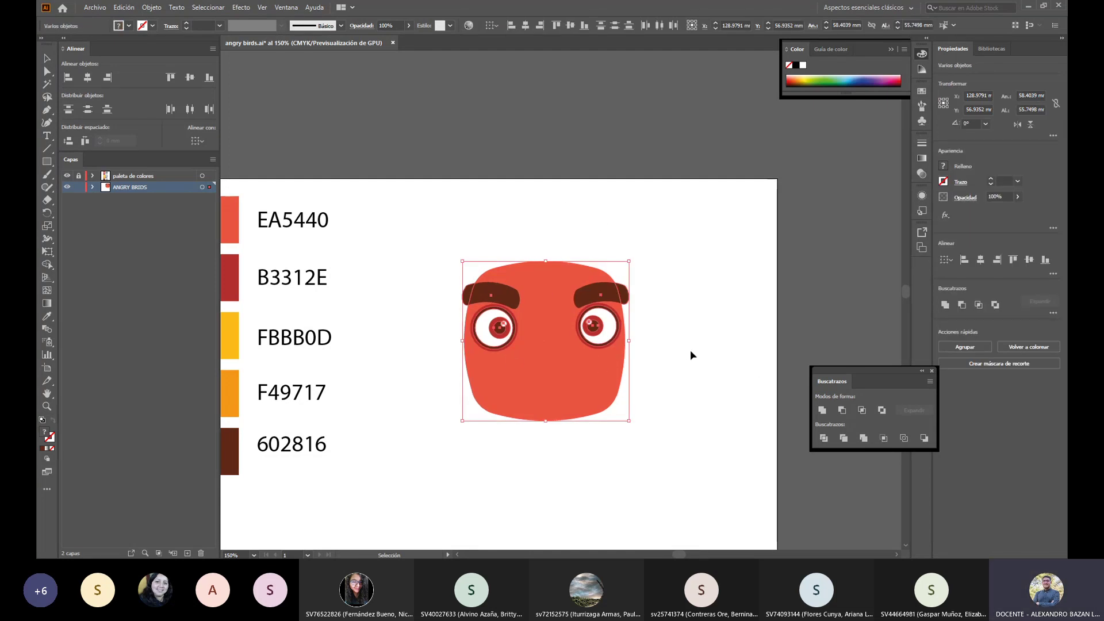
key("ctrl+h")
key("ctrl+z")
key("ctrl+z")
key("ctrl+z")
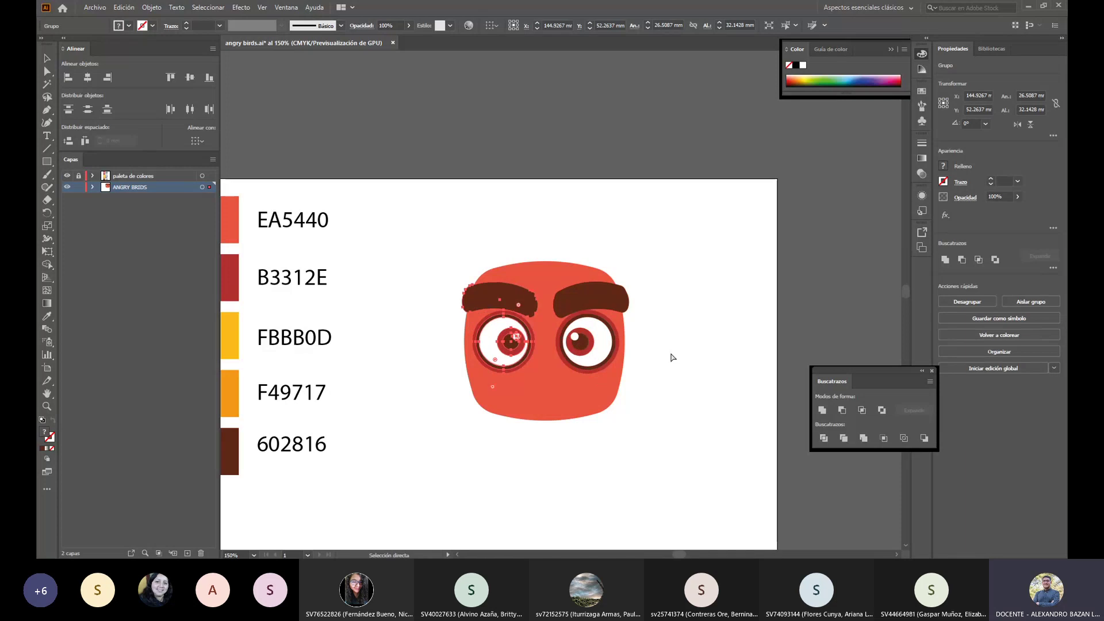
left_click(716, 341)
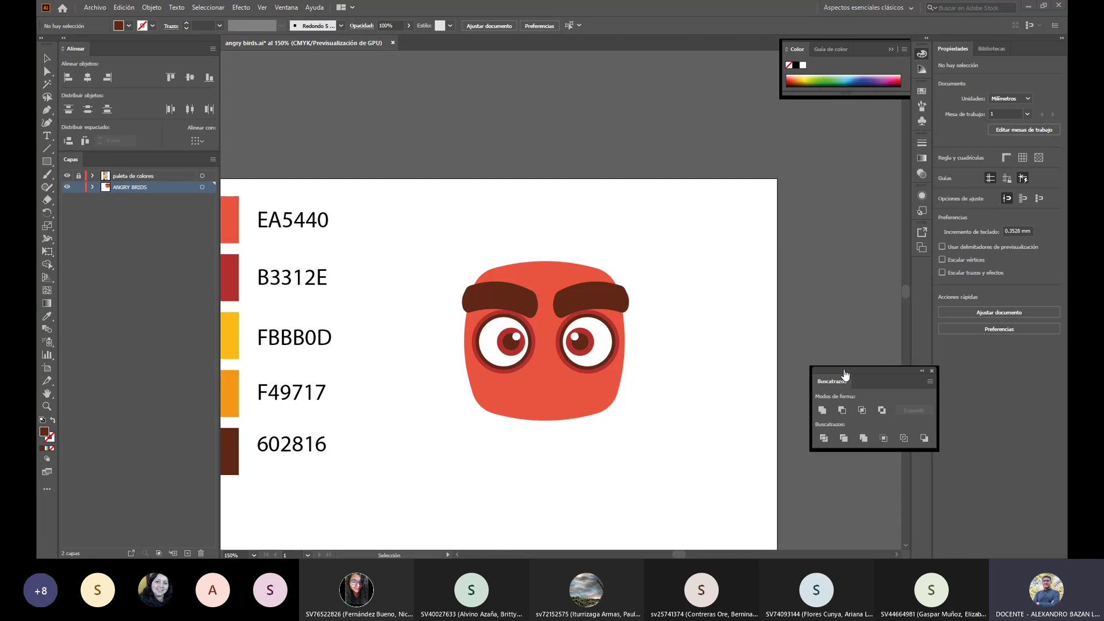
Step: Select the head and both eye groups and give them a 2 pt black stroke
key("z")
left_click_drag(452, 276, 664, 480)
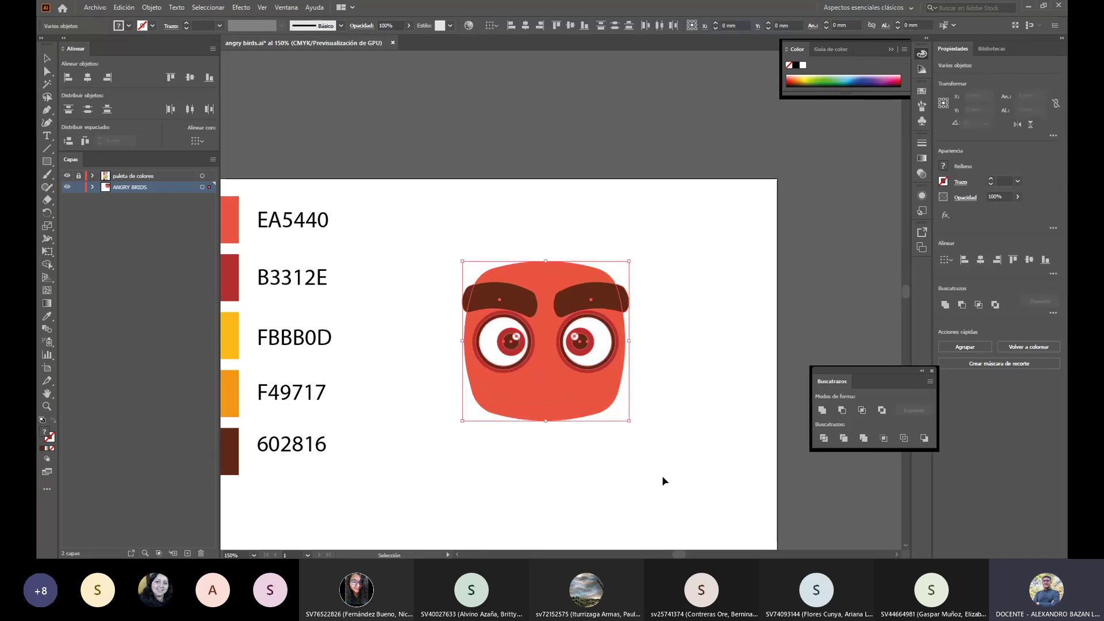
left_click(186, 23)
left_click(187, 24)
left_click(187, 24)
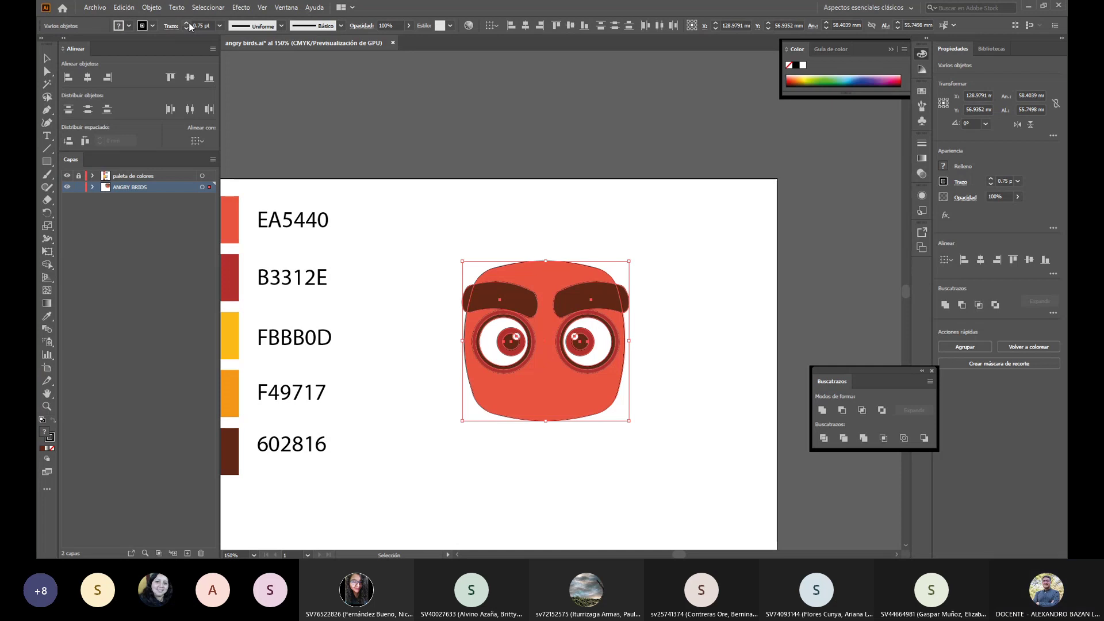
left_click(187, 24)
left_click(187, 23)
left_click(719, 326)
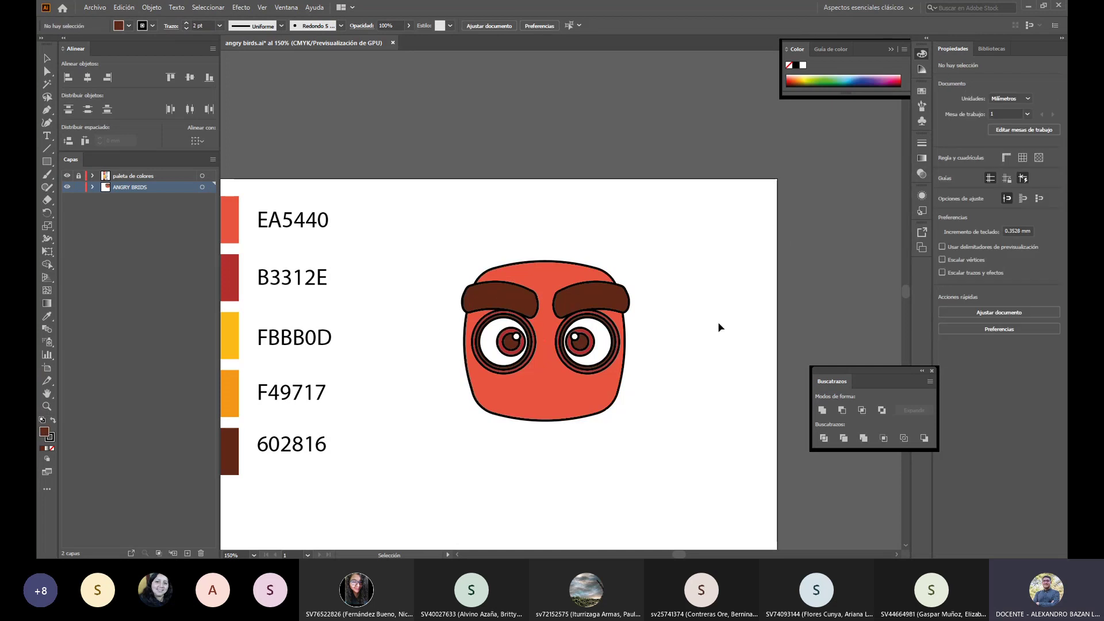
Step: Reduce the stroke weight of the head and both eye groups to 1 pt
left_click_drag(577, 355, 412, 215)
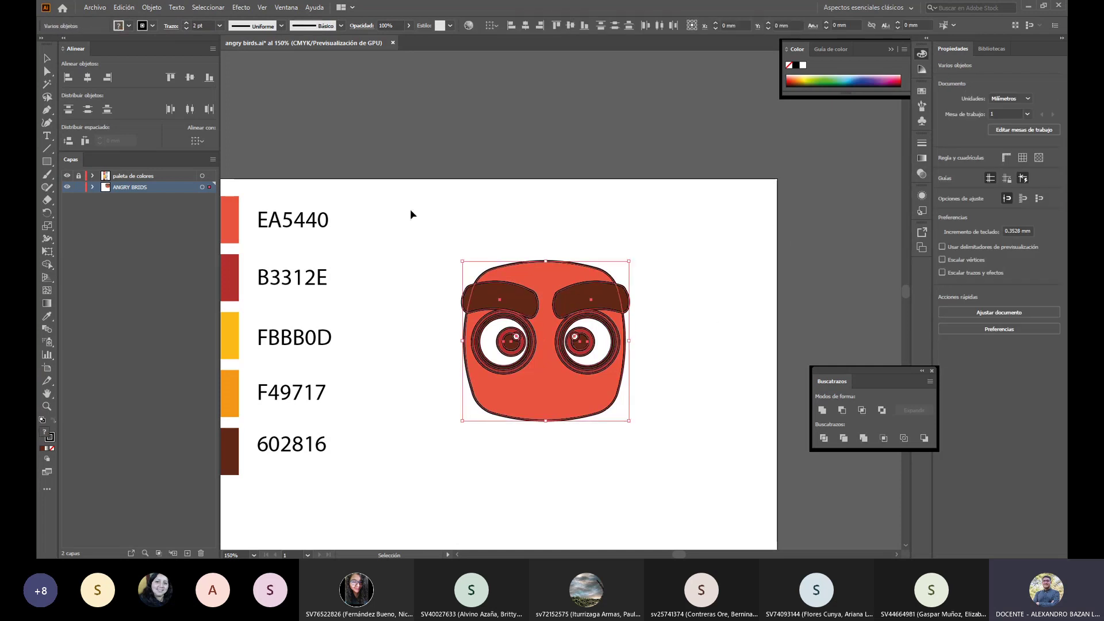
left_click(188, 29)
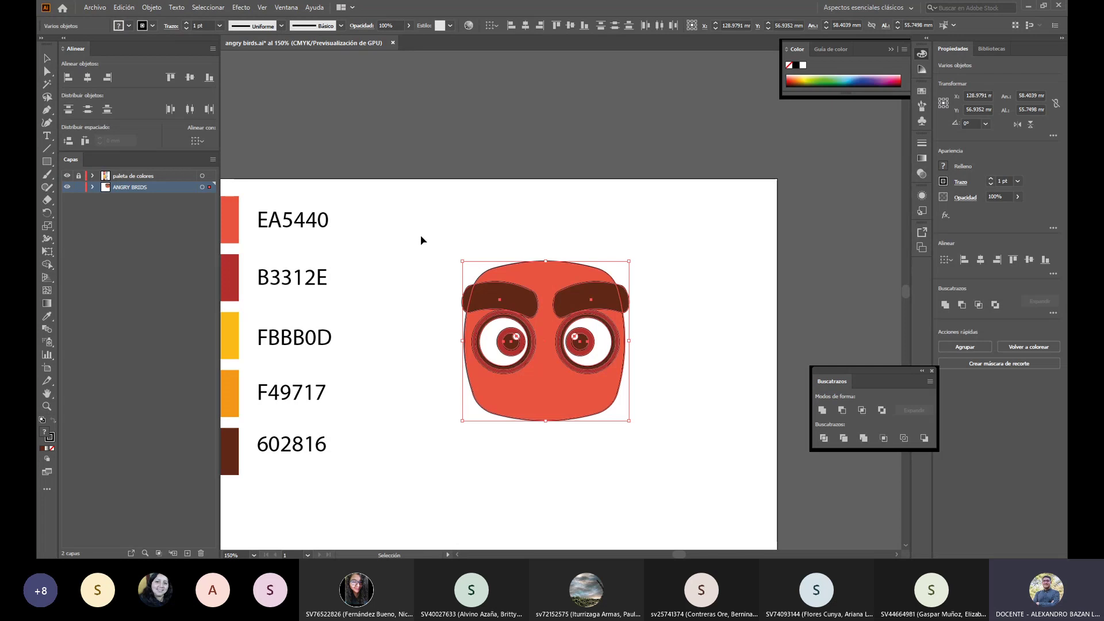
left_click(643, 510)
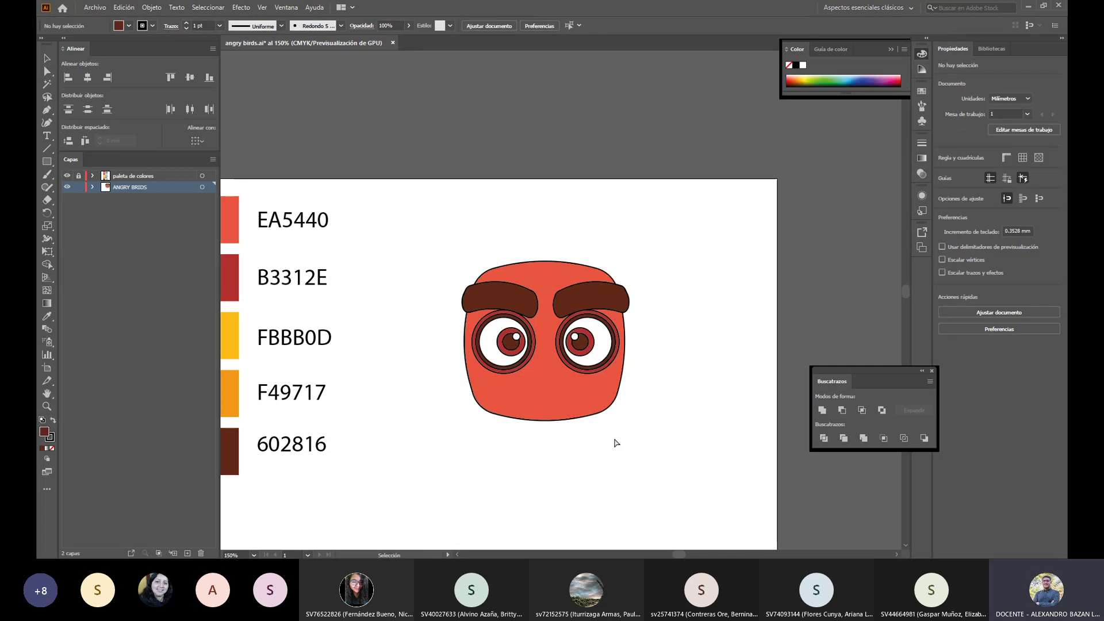
Step: Select the head and both eye and eyebrow groups, set their stroke weight to 0, and clear the selection
key("v")
scroll(694, 455, "left", 5)
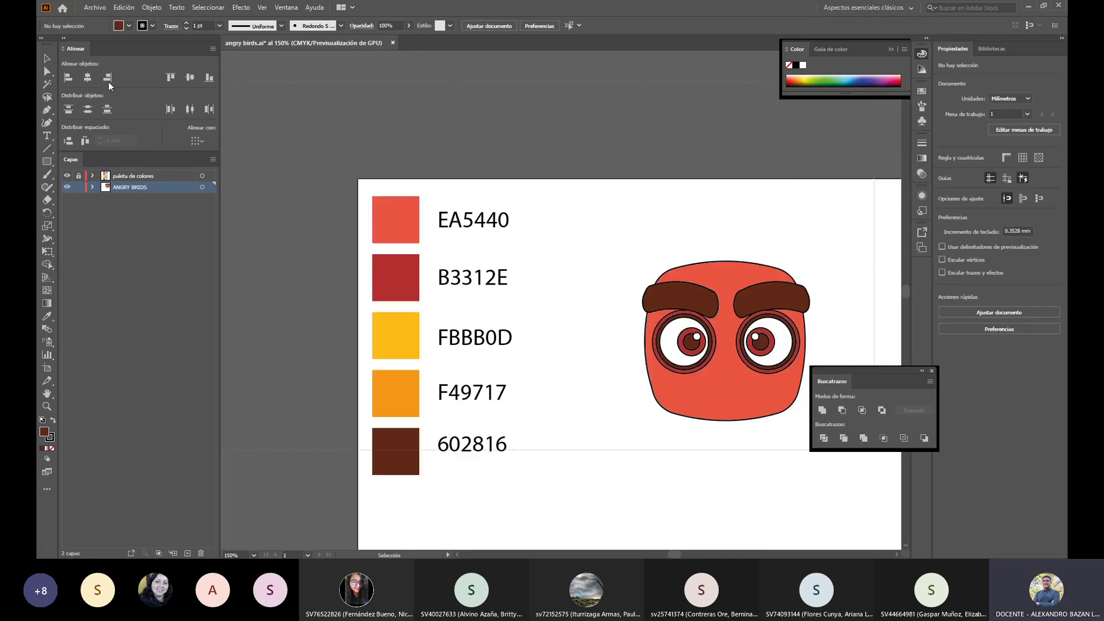
left_click_drag(896, 454, 727, 249)
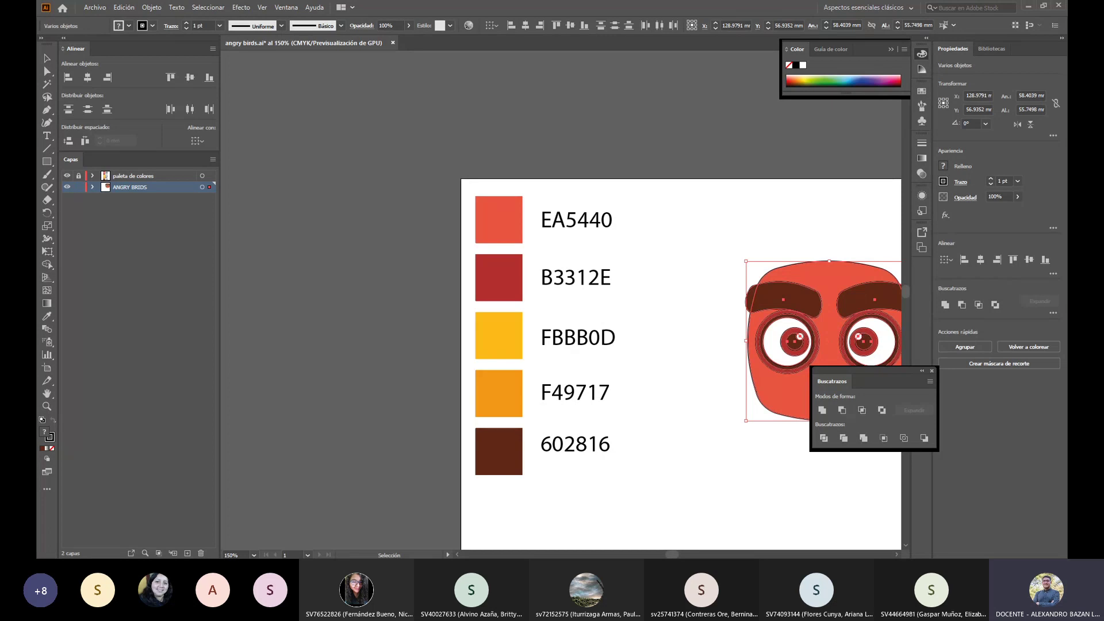
left_click_drag(674, 552, 678, 553)
scroll(671, 512, "right", 5)
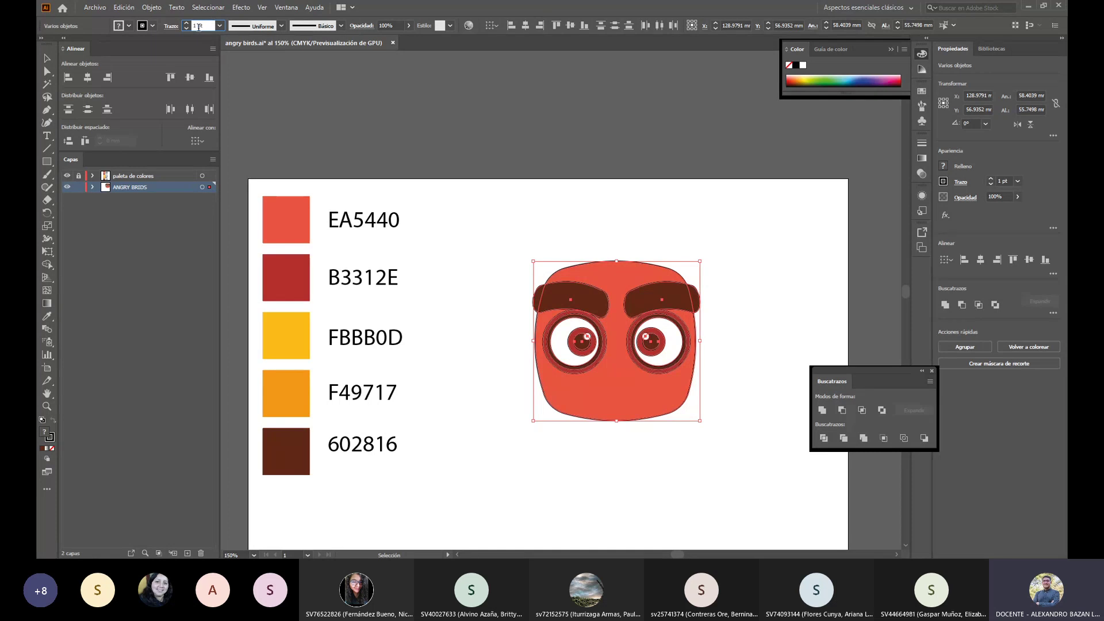
left_click_drag(212, 24, 188, 26)
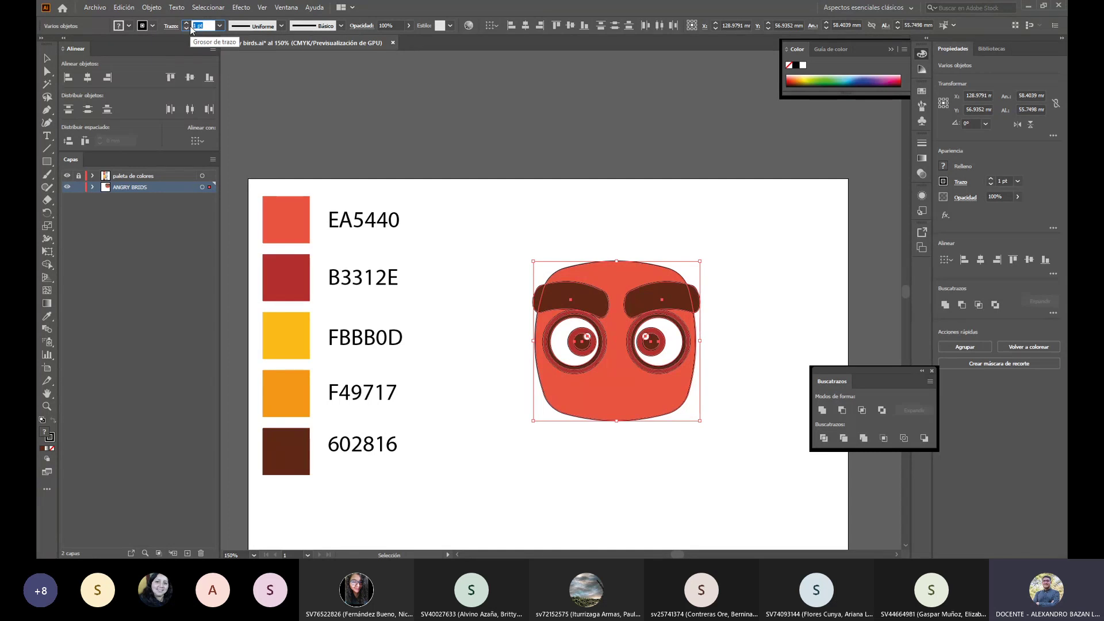
type("0")
key("Return")
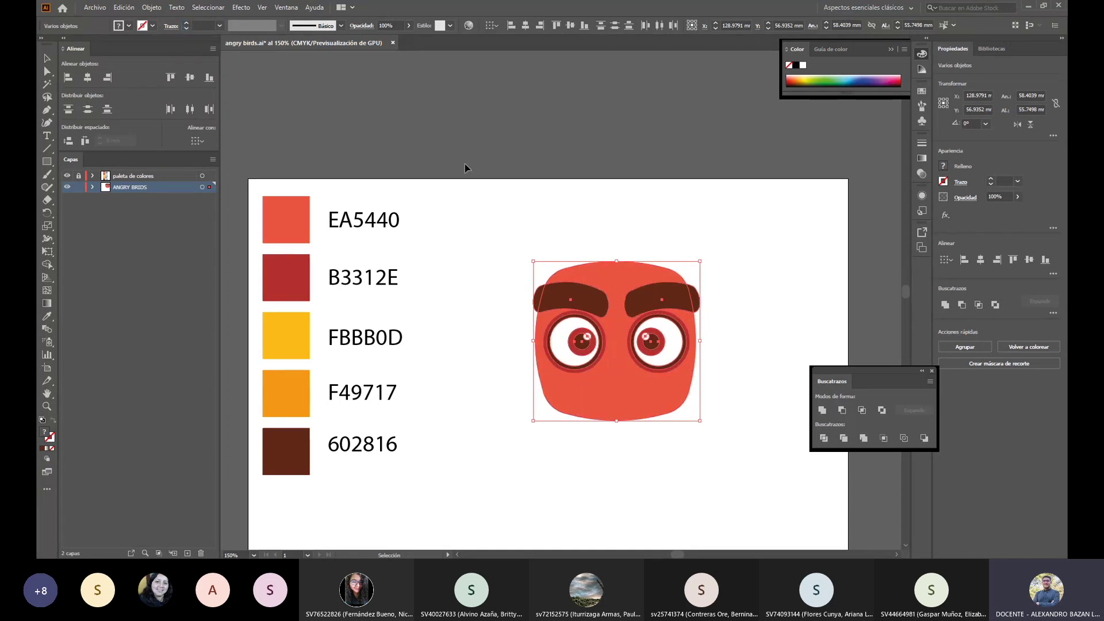
left_click(695, 471)
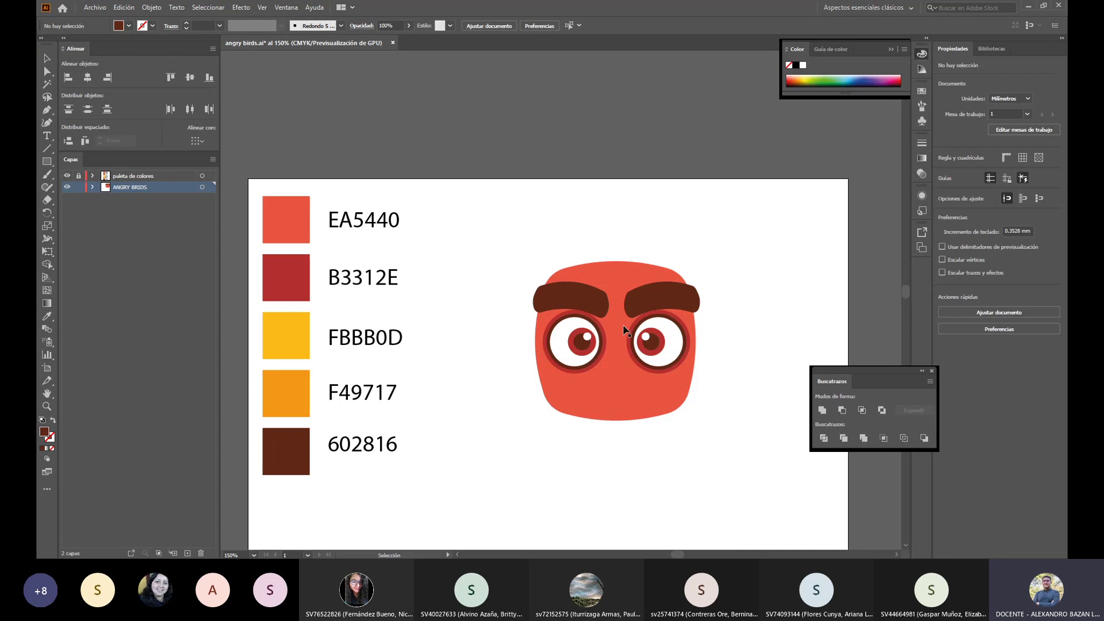
scroll(670, 505, "down", 3)
scroll(670, 506, "up", 2)
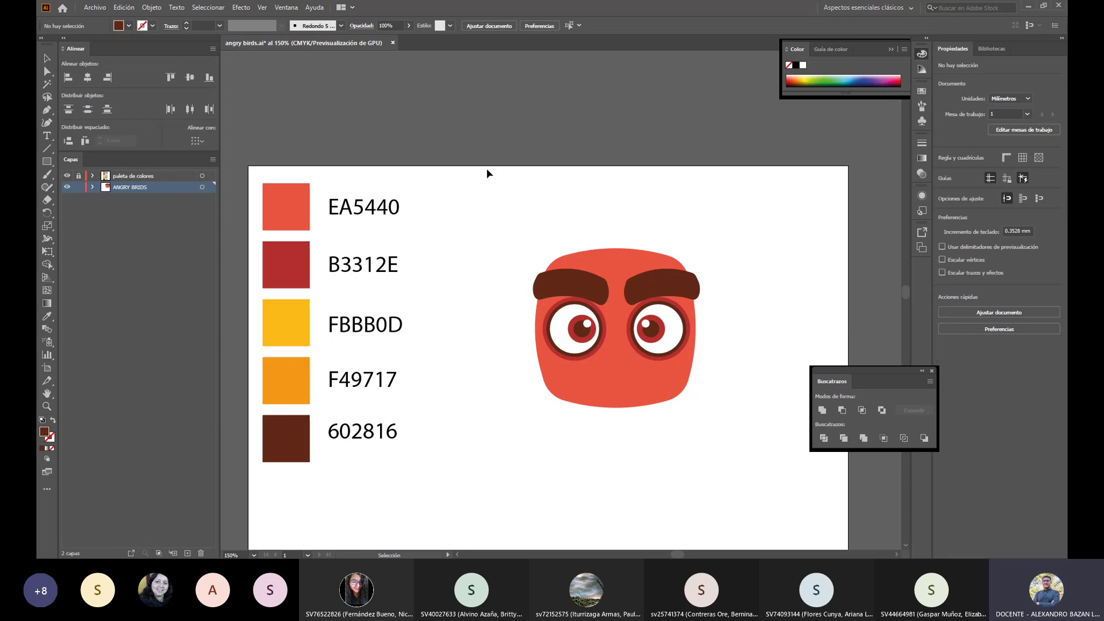
left_click_drag(487, 169, 722, 438)
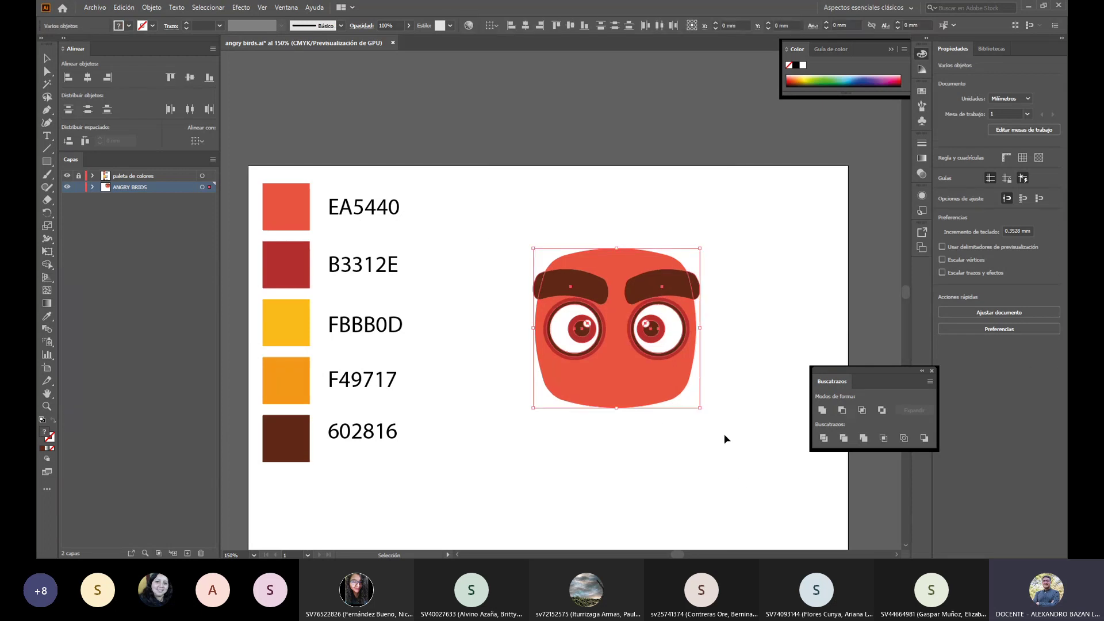
left_click(740, 480)
scroll(722, 476, "down", 2)
scroll(722, 476, "up", 4)
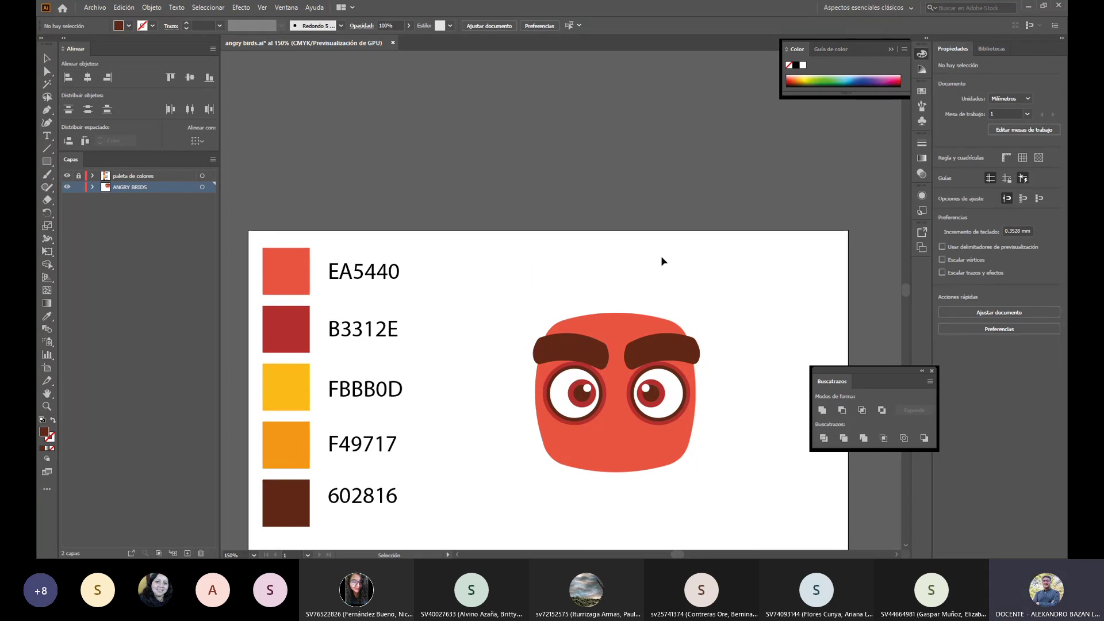
scroll(661, 530, "down", 2)
scroll(661, 530, "down", 2)
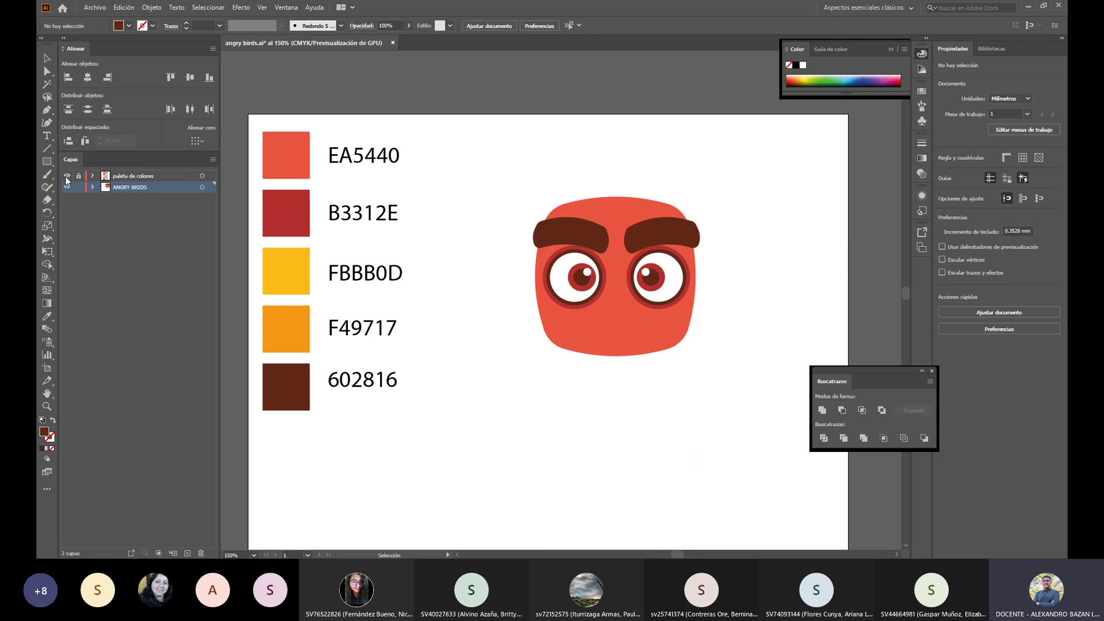
left_click(46, 112)
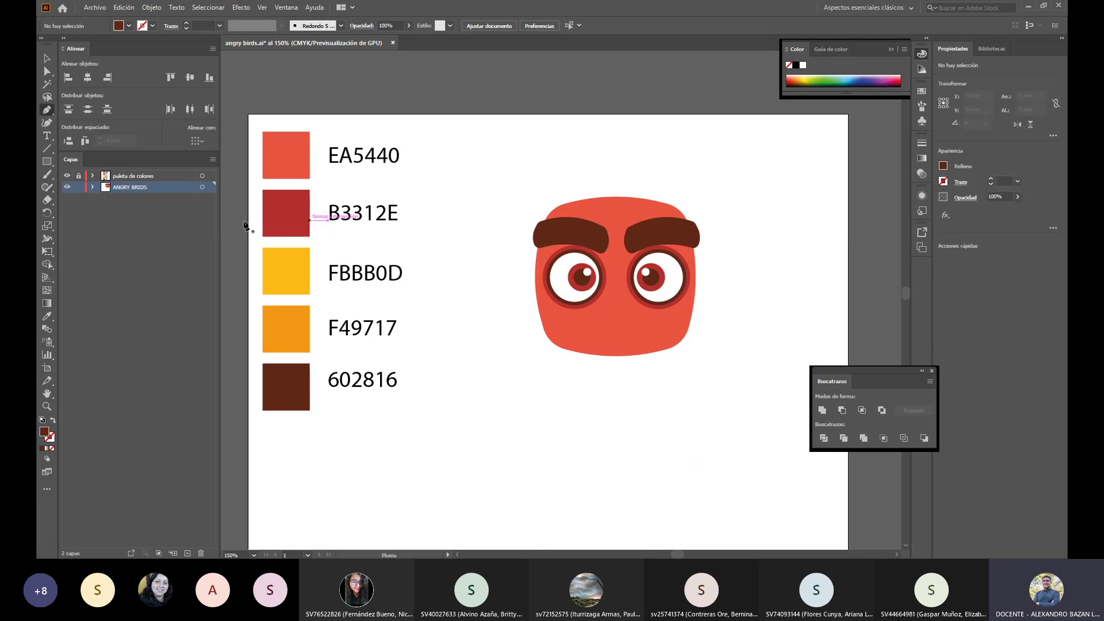
left_click(39, 58)
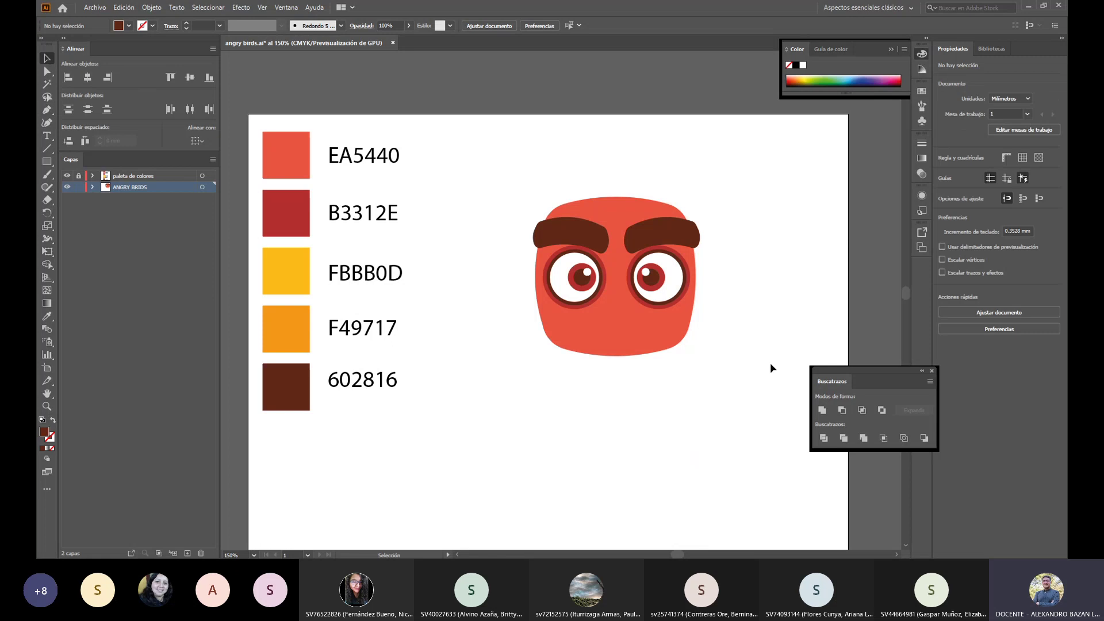
left_click_drag(769, 399, 508, 146)
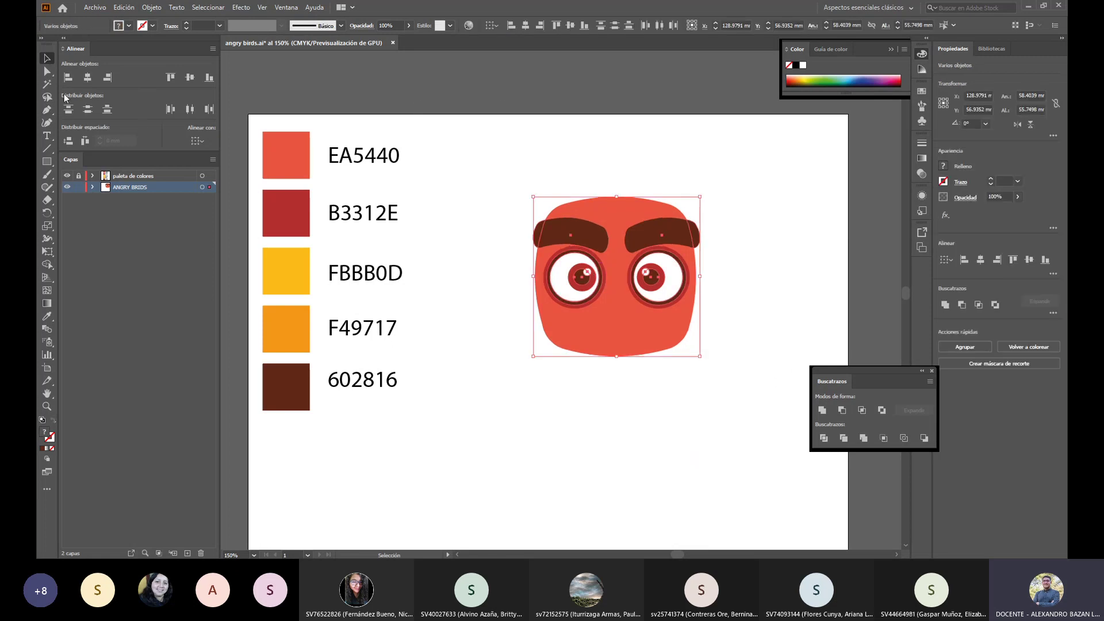
left_click(631, 311, "shift")
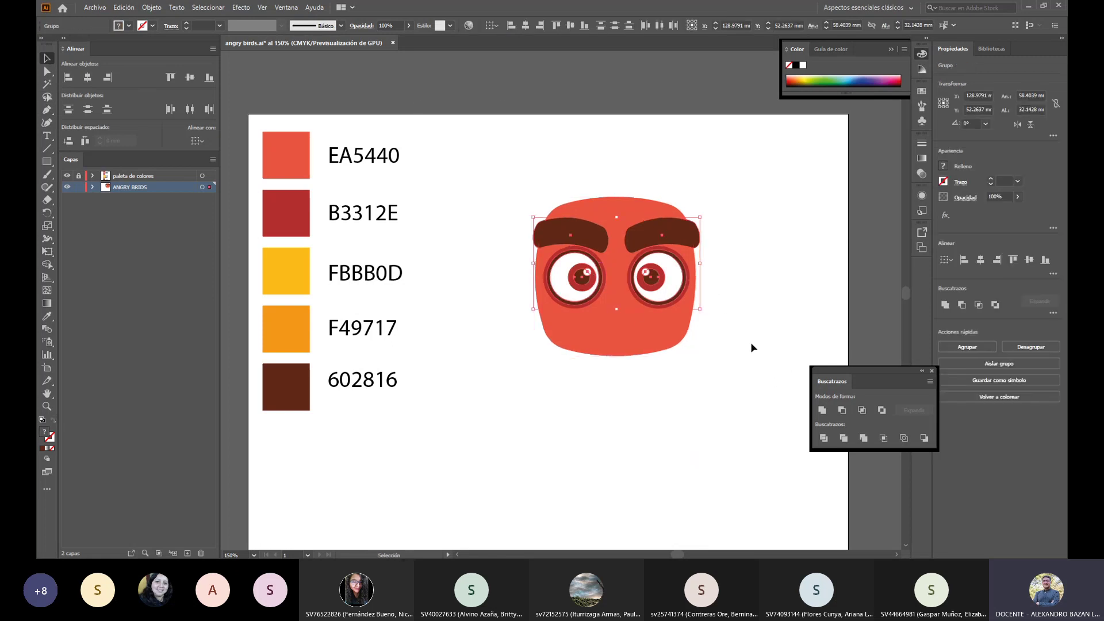
left_click_drag(744, 410, 467, 126)
left_click(761, 333)
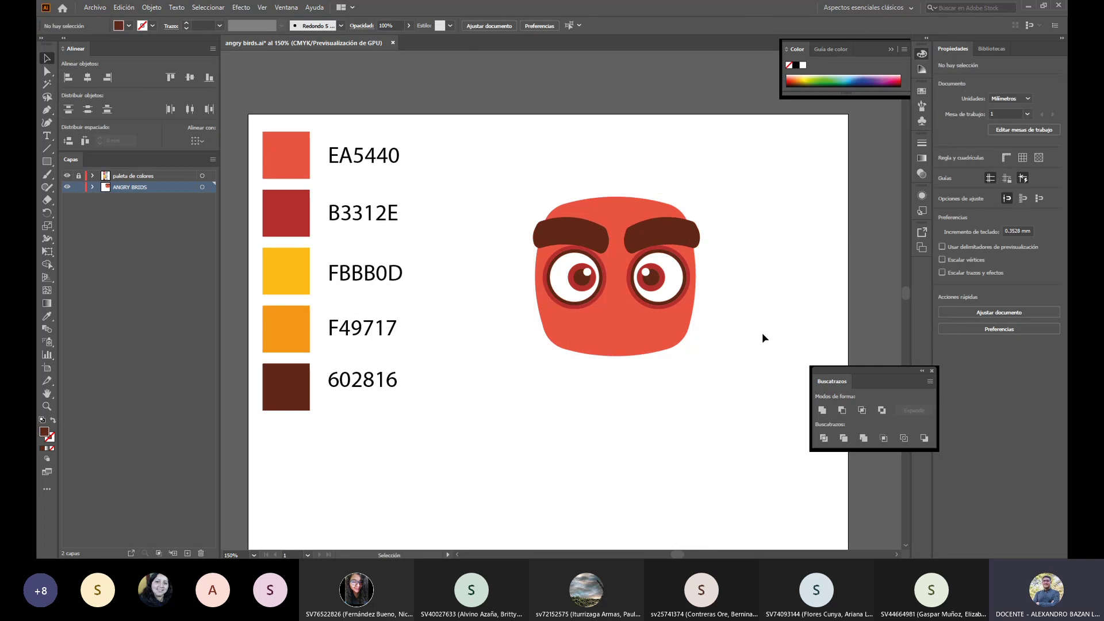
Step: Try shifting the eye and eyebrow group nearest the colour palette slightly inward, undo the move, and clear the selection
left_click(677, 290)
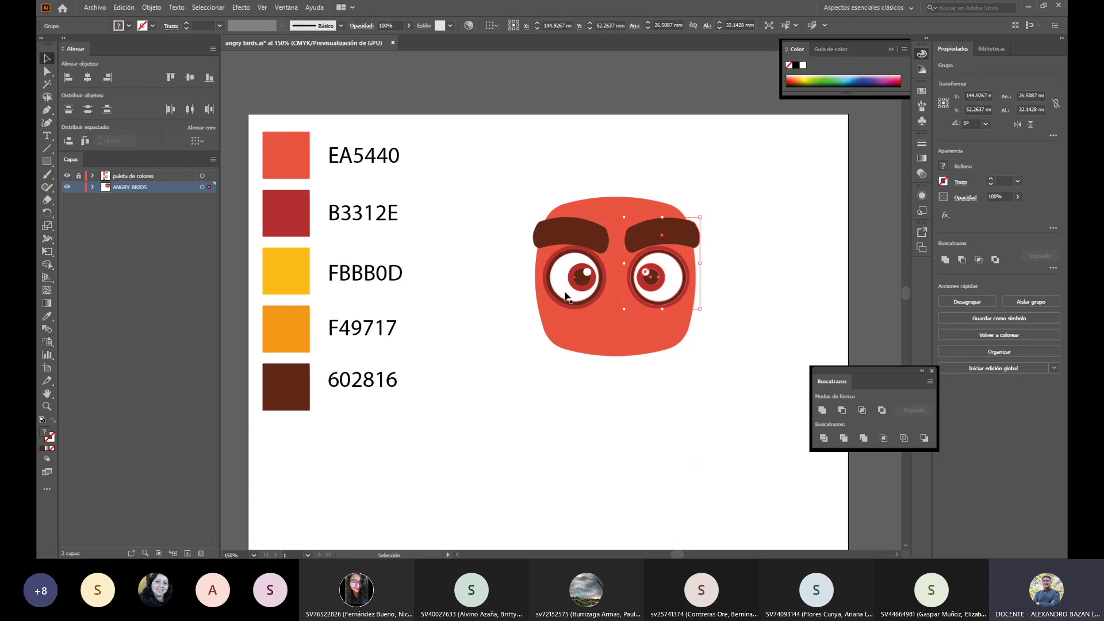
scroll(566, 297, "up", 2)
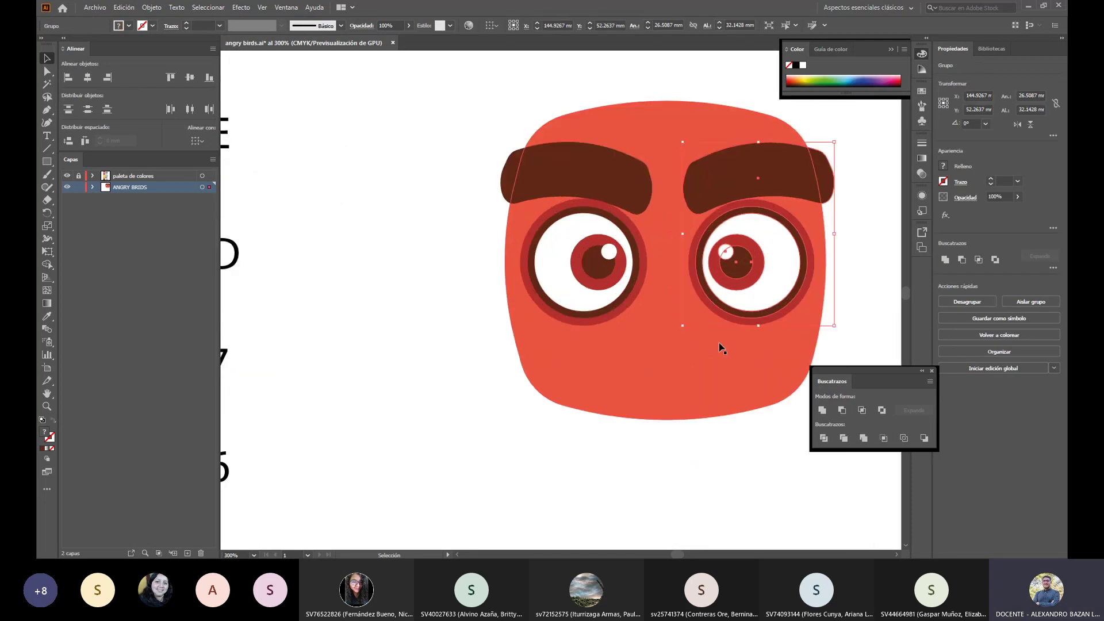
scroll(722, 345, "right", 3)
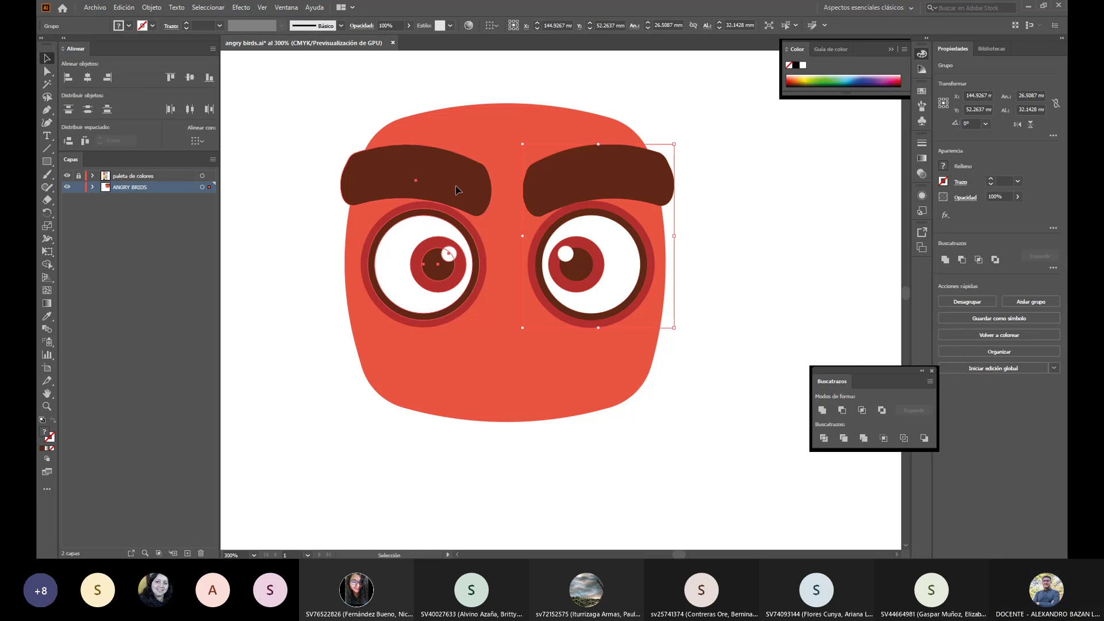
left_click_drag(428, 192, 434, 192)
key("ctrl+z")
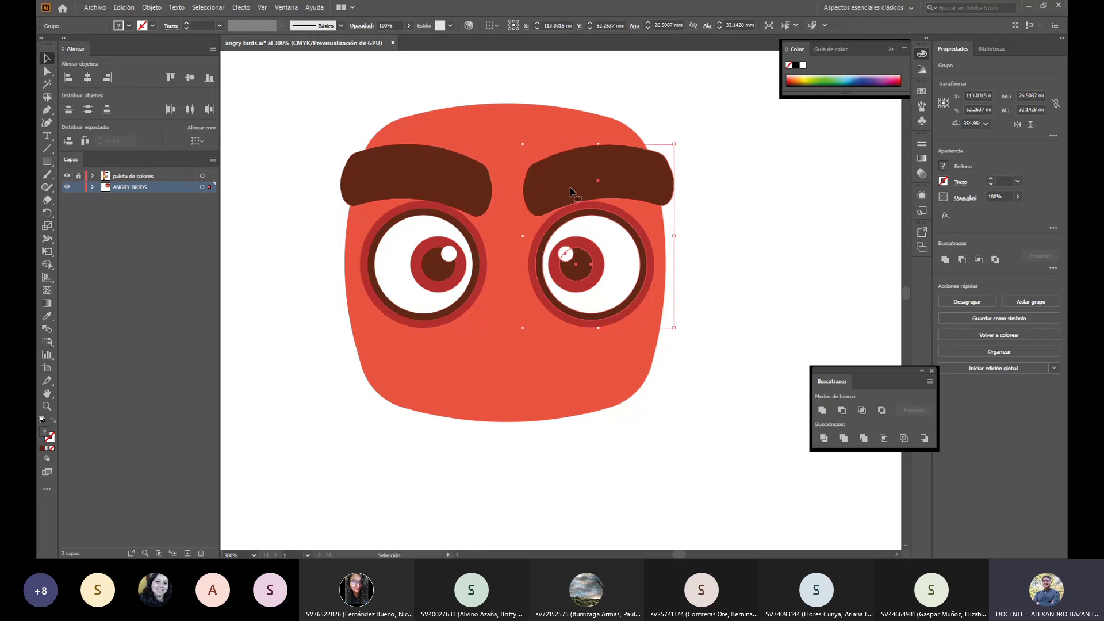
key("ctrl+shift+z")
key("ctrl+z")
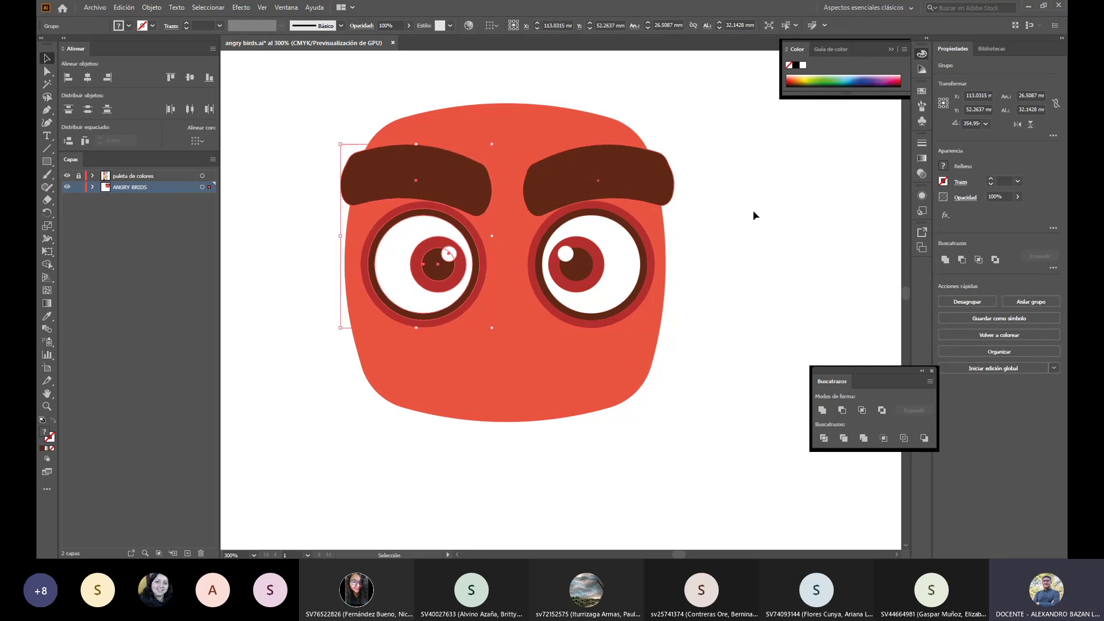
key("ctrl+shift+z")
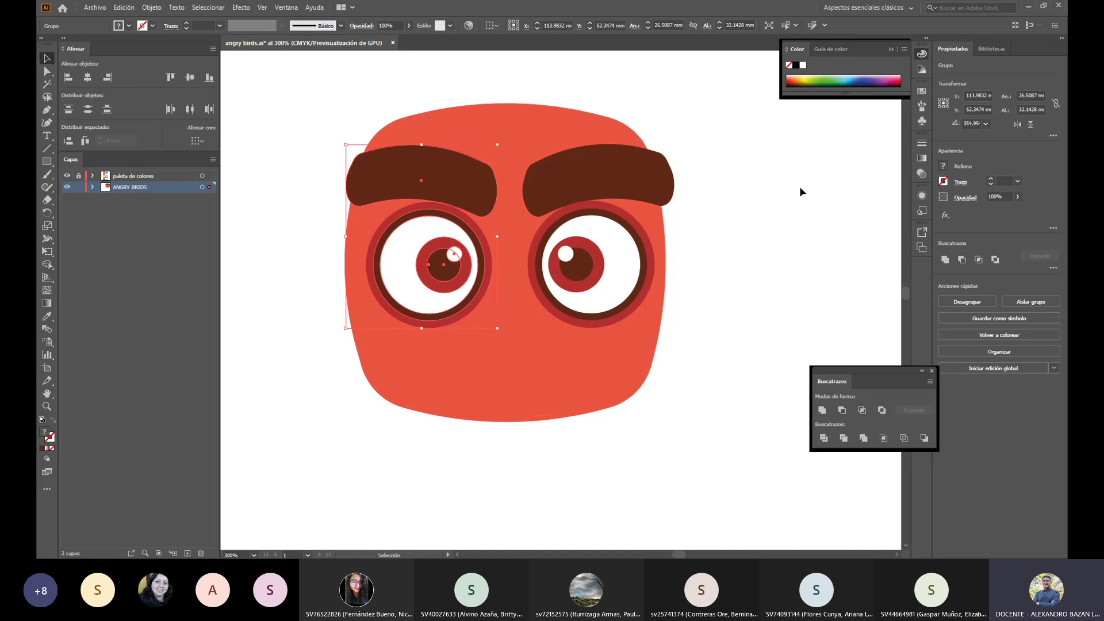
key("ctrl+z")
left_click(781, 303)
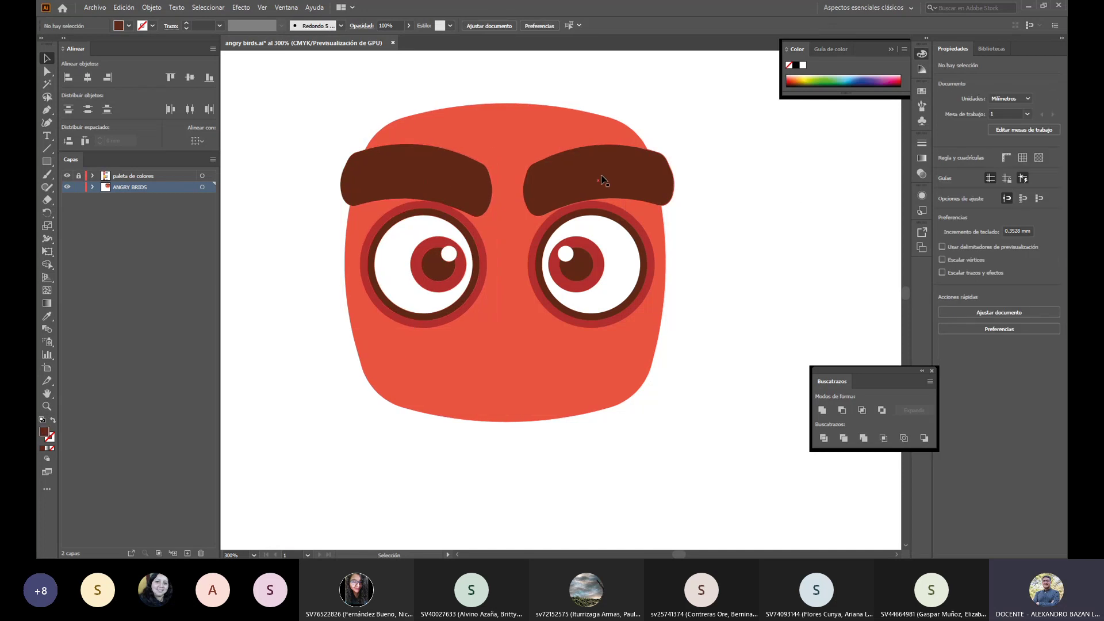
Step: Select both eye and eyebrow groups, combine them into a single group, and clear the selection
left_click(573, 189)
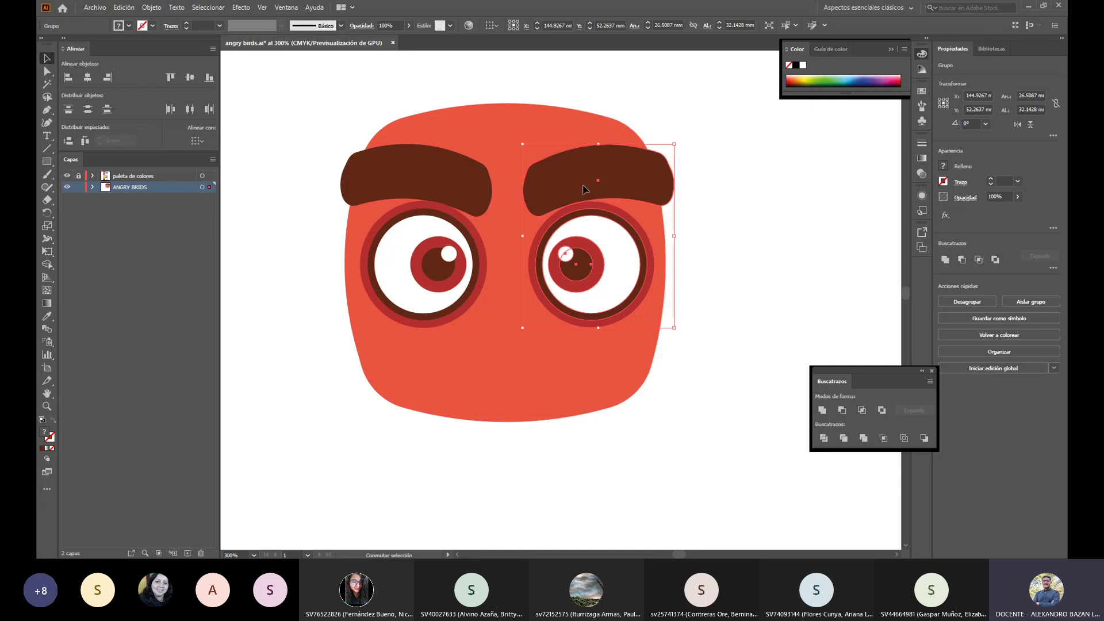
left_click(463, 208, "shift")
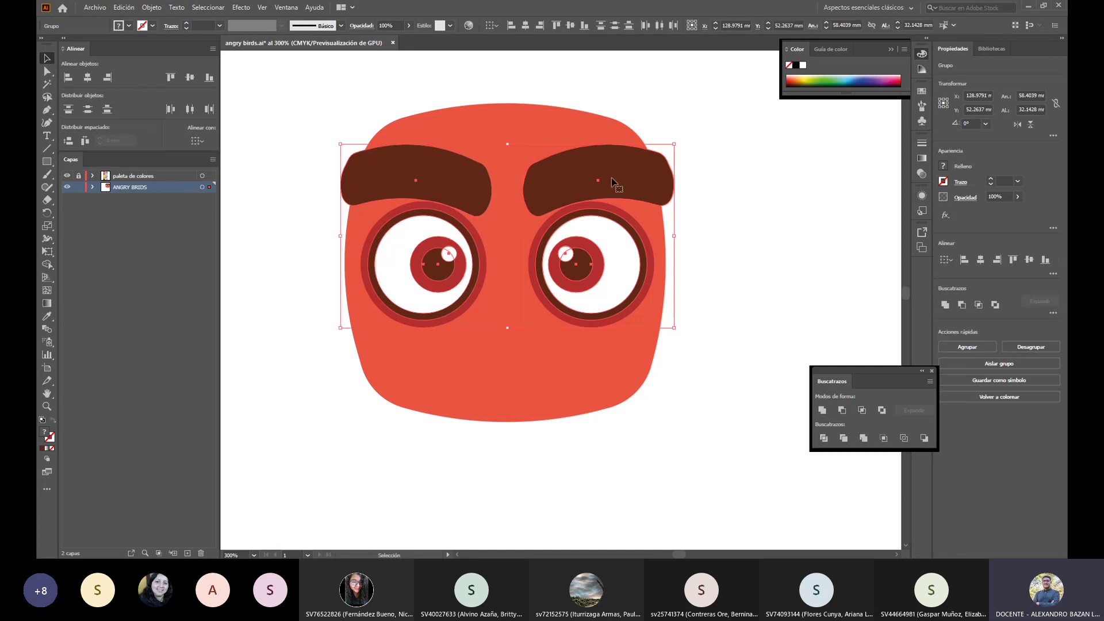
left_click_drag(617, 184, 661, 469)
key("ctrl+z")
key("a")
key("v")
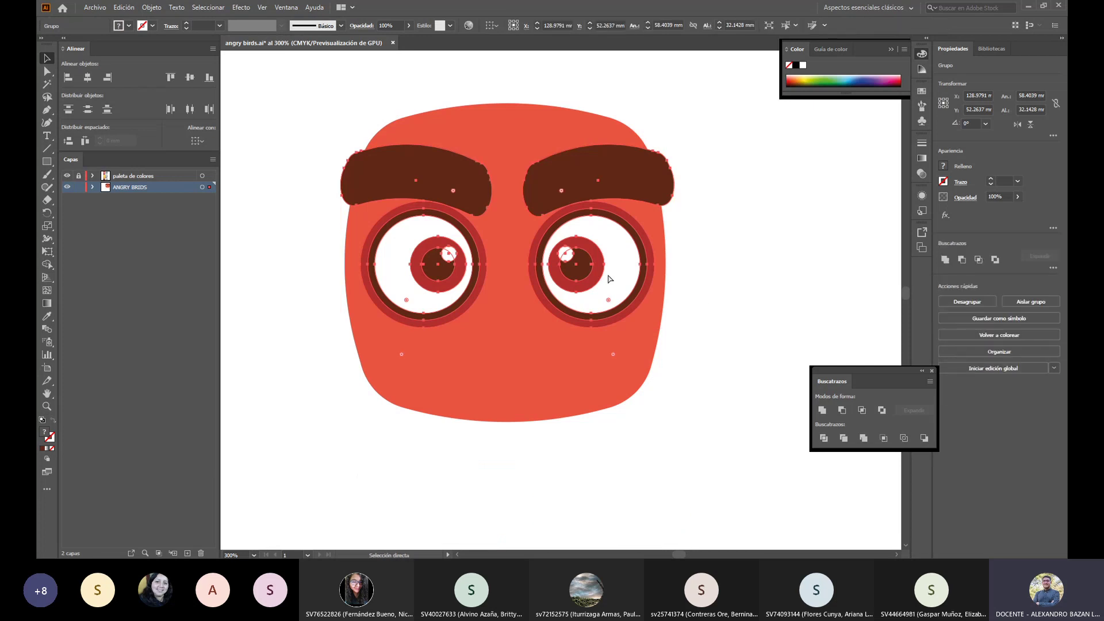
left_click(754, 225)
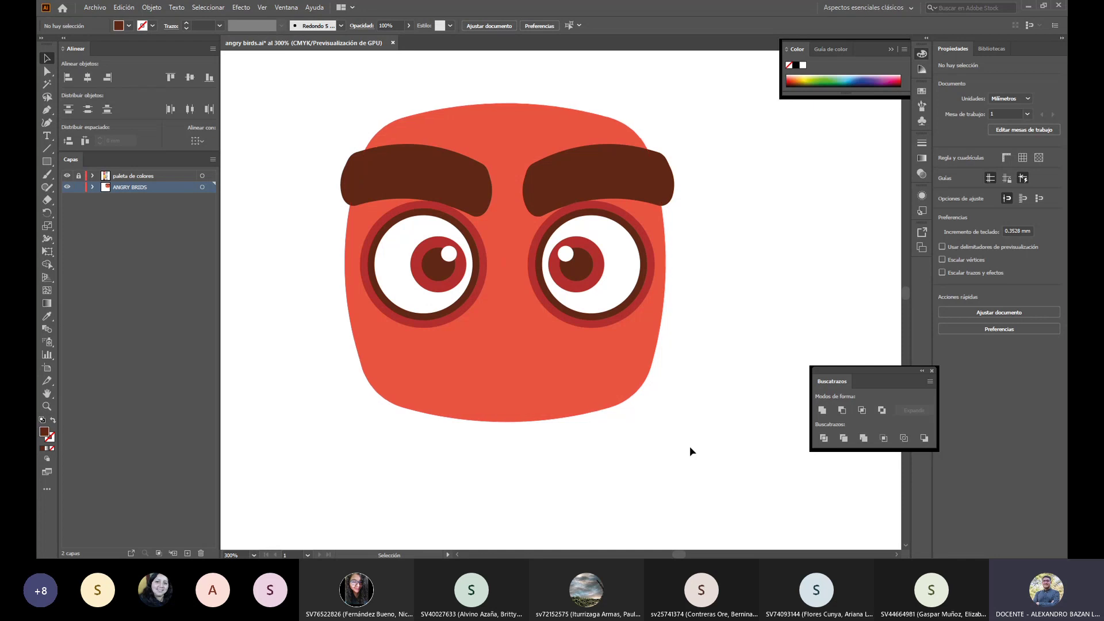
Step: Examine the gap between each eye and the head's side edge to check whether the eyes are centred
left_click(605, 225)
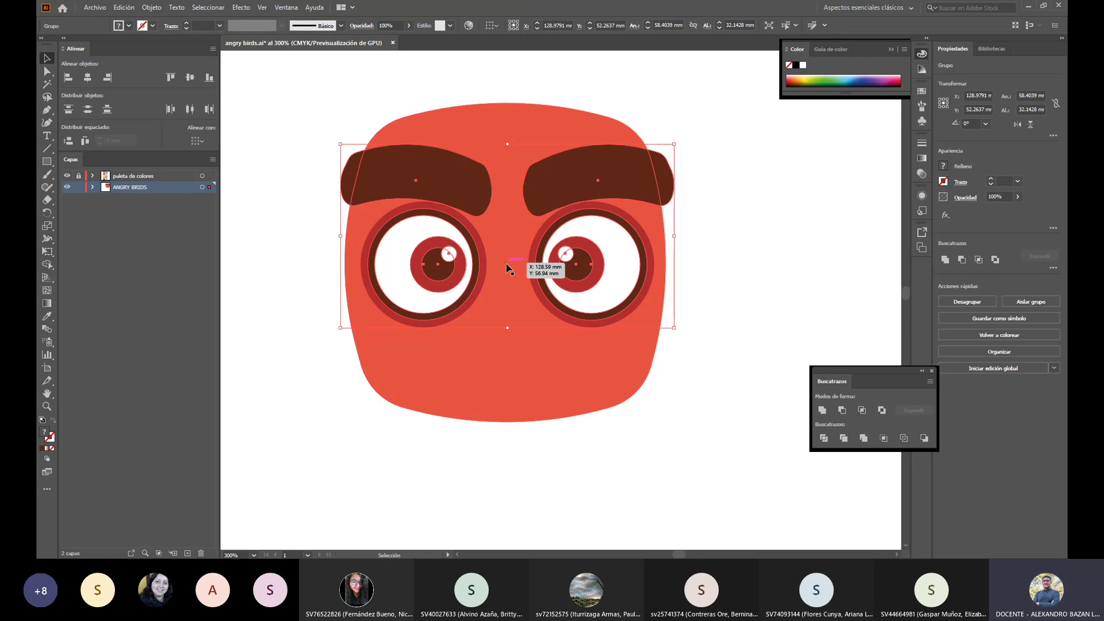
left_click(530, 401)
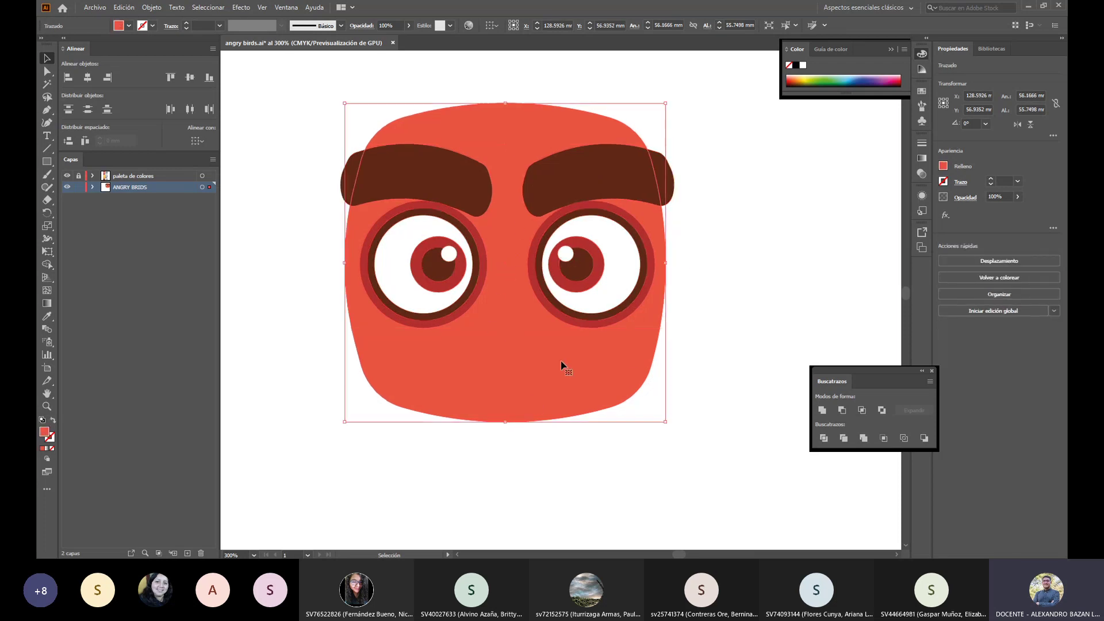
left_click(722, 278)
scroll(661, 277, "up", 2)
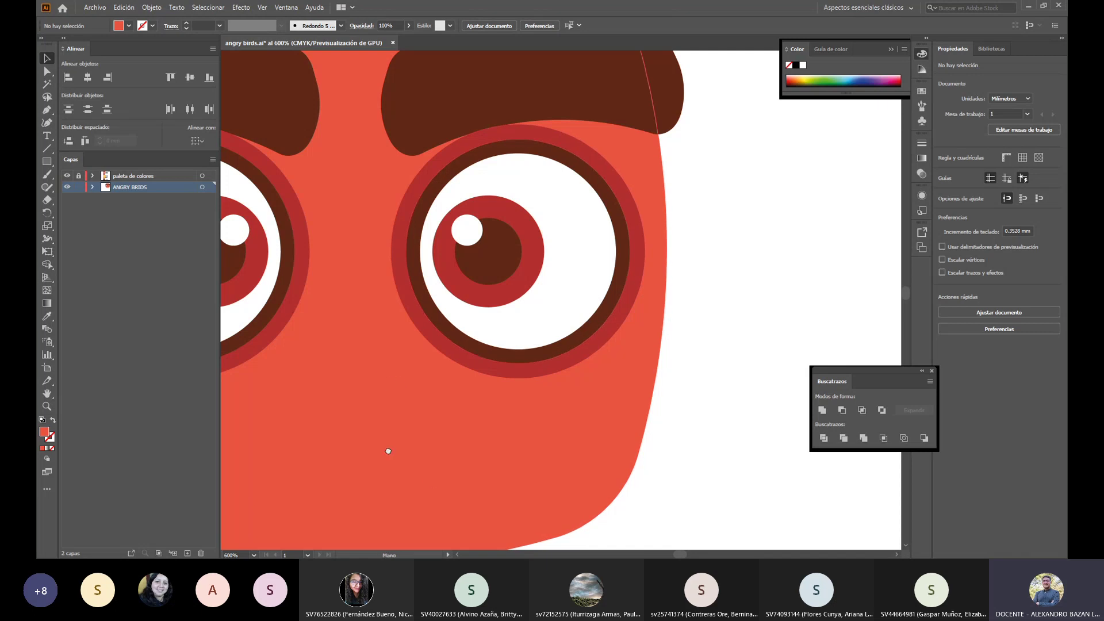
key("space")
left_click_drag(387, 448, 711, 453)
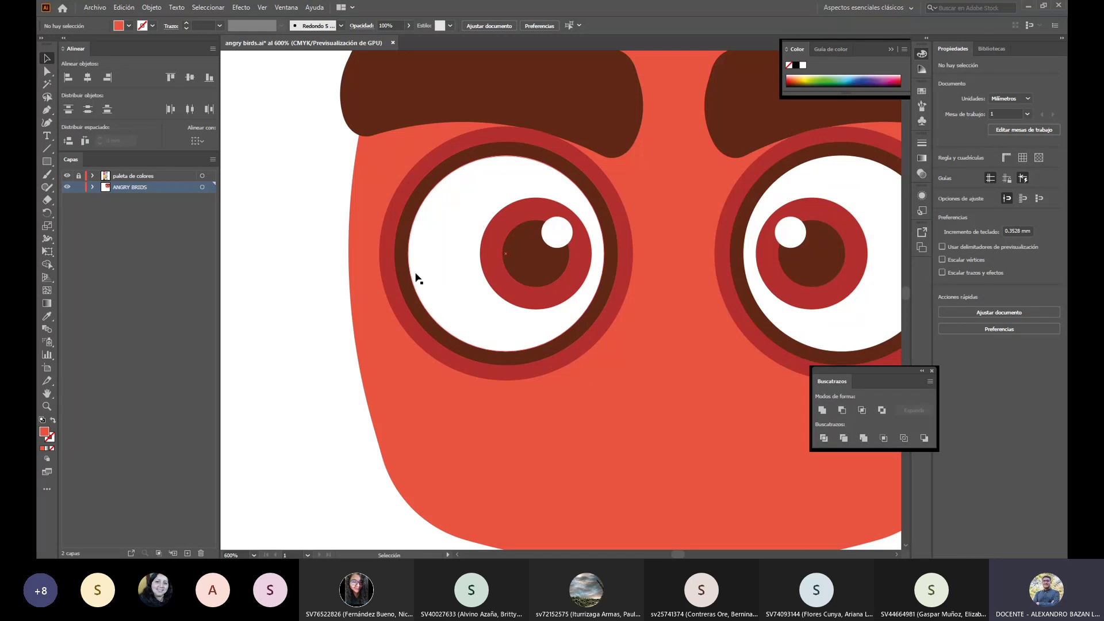
key("ctrl+minus")
key("ctrl+minus")
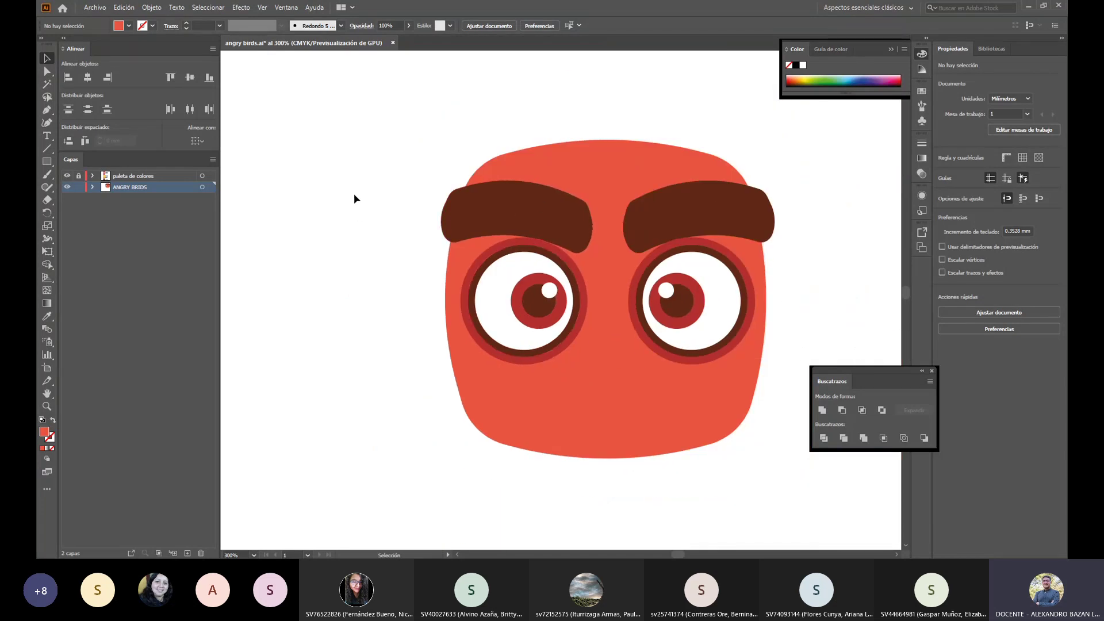
Step: Select the head with the grouped eyes and eyebrows, float the Align panel beside them, and centre the objects horizontally
left_click(555, 234)
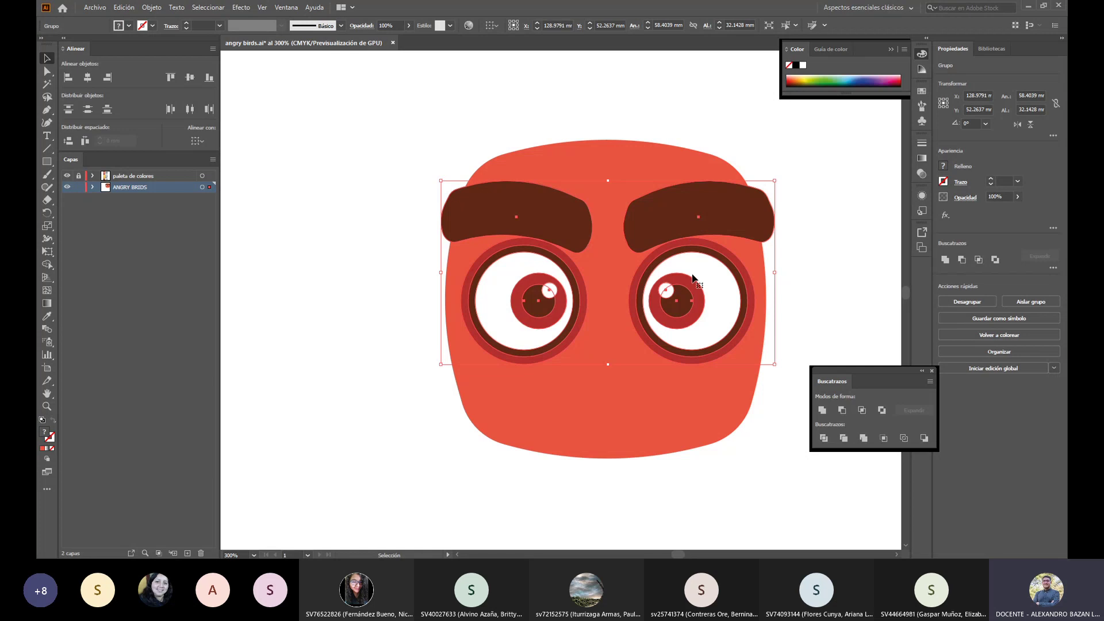
left_click_drag(454, 87, 740, 505)
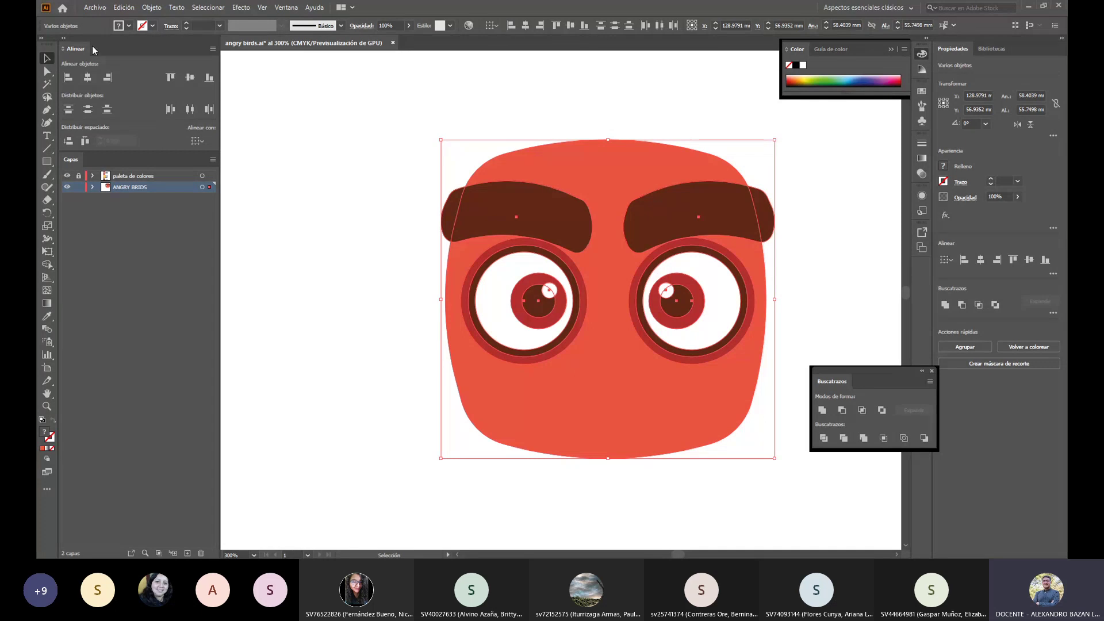
left_click_drag(76, 48, 331, 116)
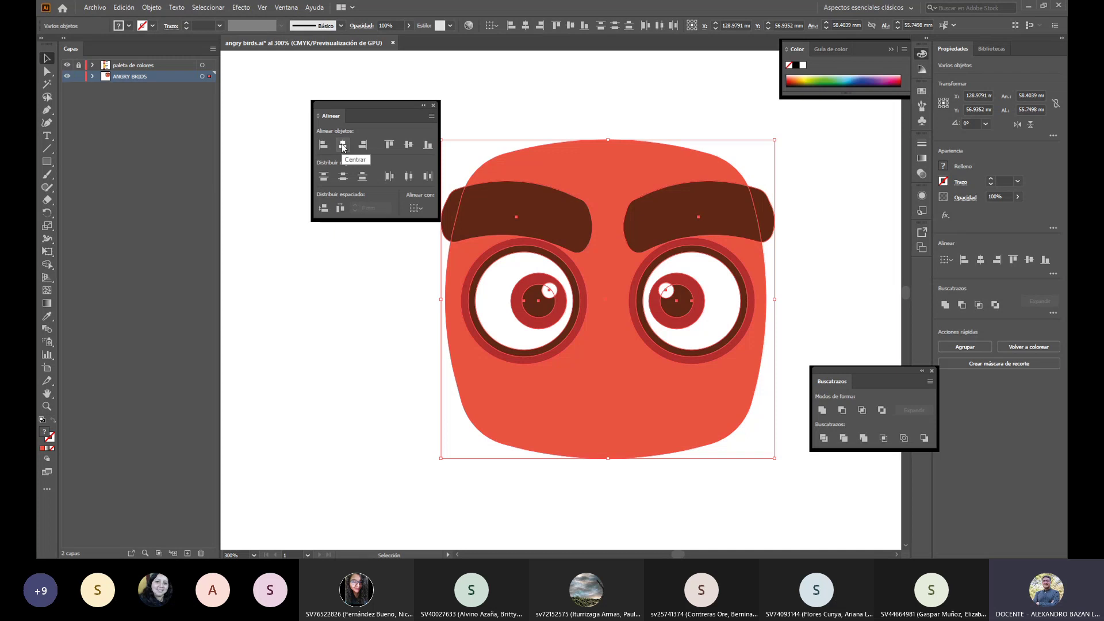
left_click(342, 145)
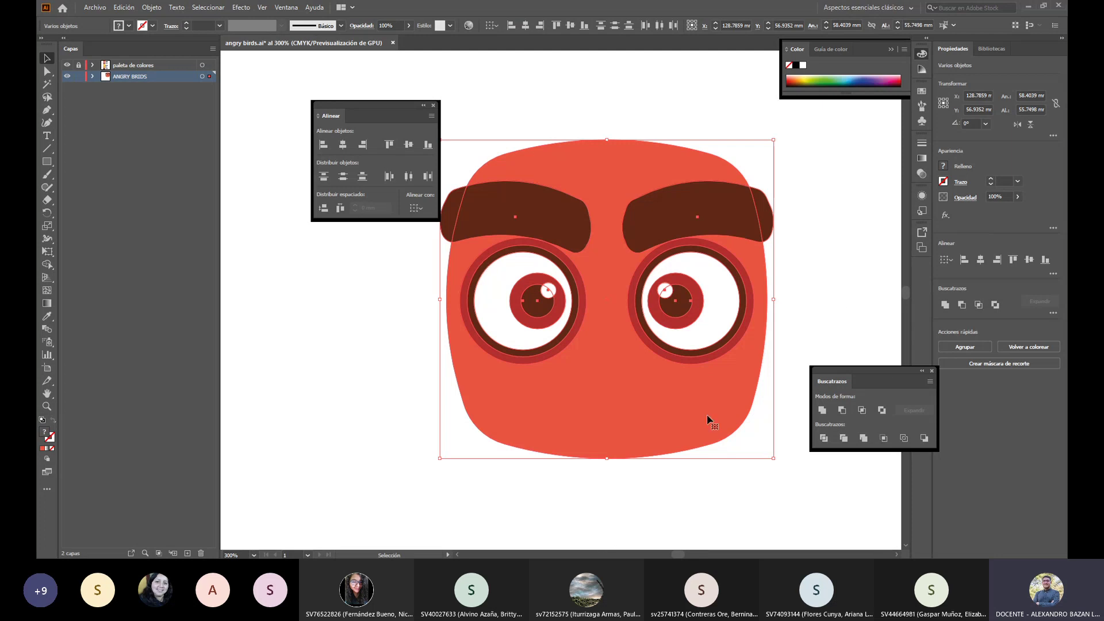
Step: Select the head with its eyes and eyebrows and move them horizontally away from the colour palette, to X about 170 mm
scroll(706, 368, "down", 2)
scroll(706, 368, "up", 1)
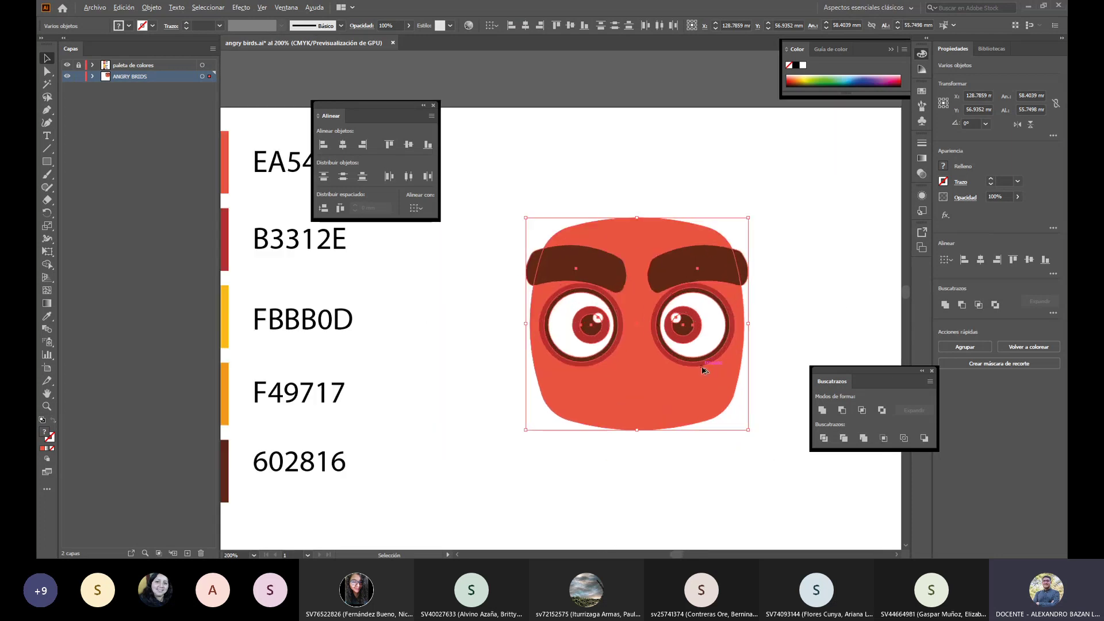
left_click(771, 487)
left_click_drag(732, 446, 670, 421)
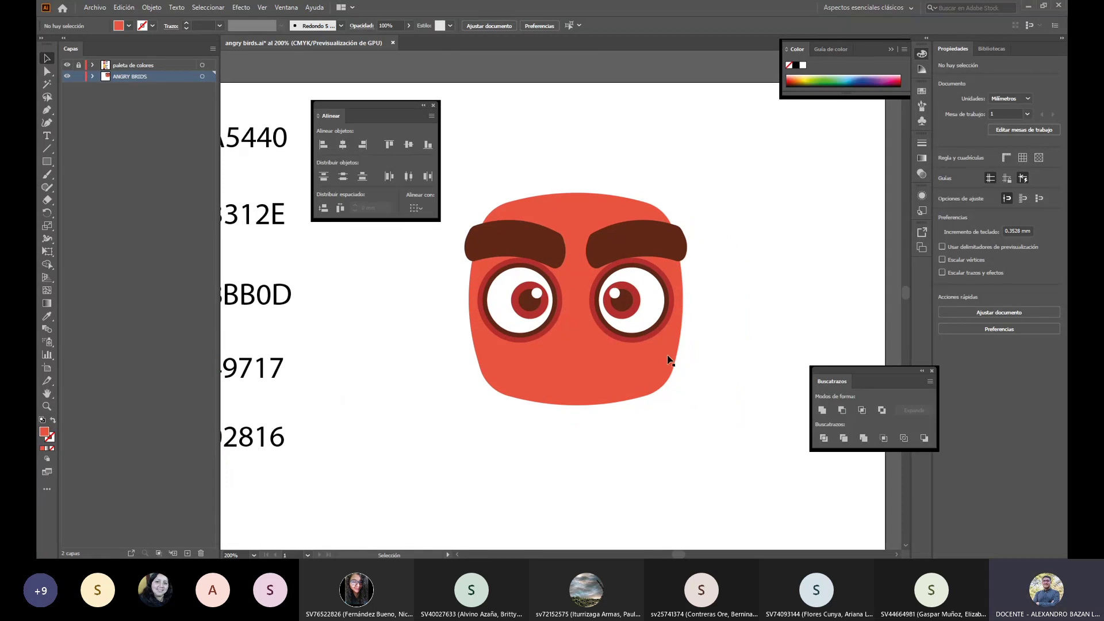
left_click_drag(480, 159, 653, 441)
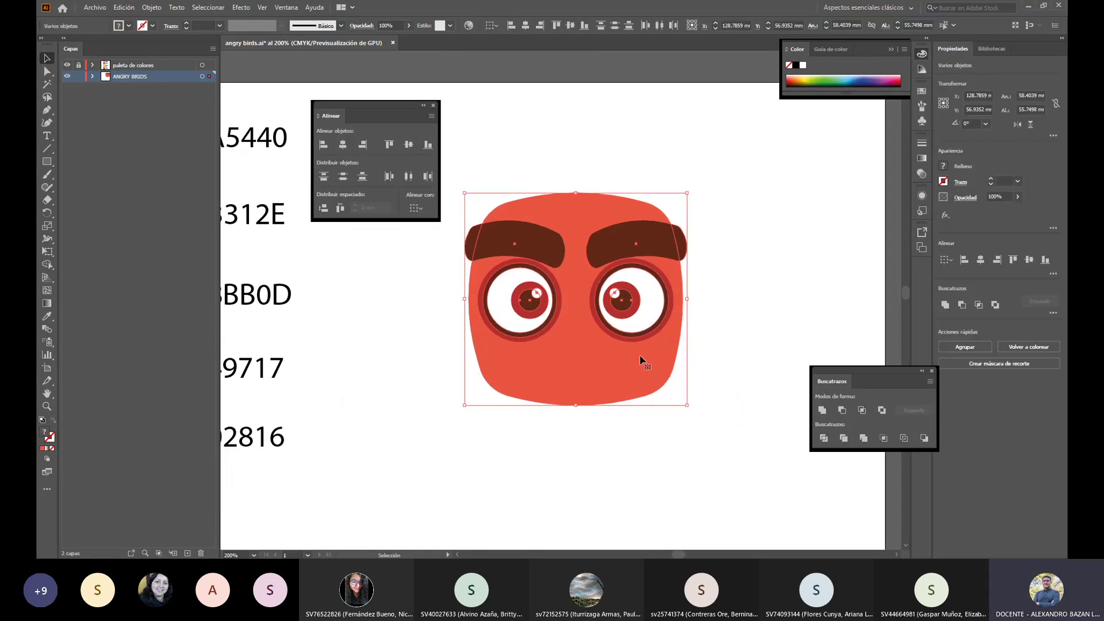
left_click(564, 364, "shift")
left_click(708, 466)
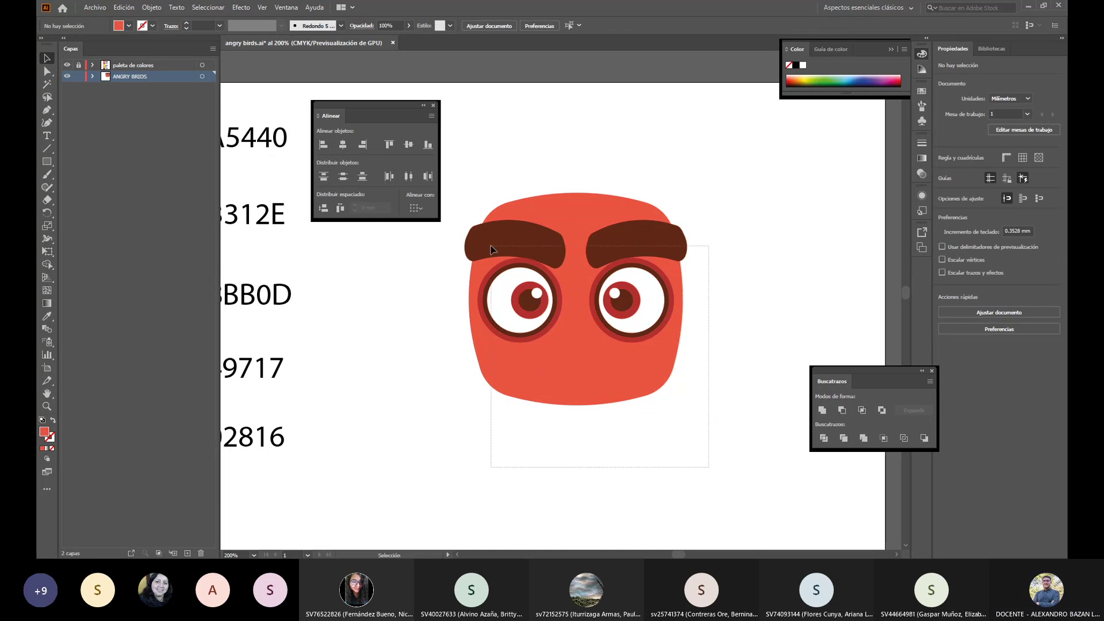
key("ctrl+a")
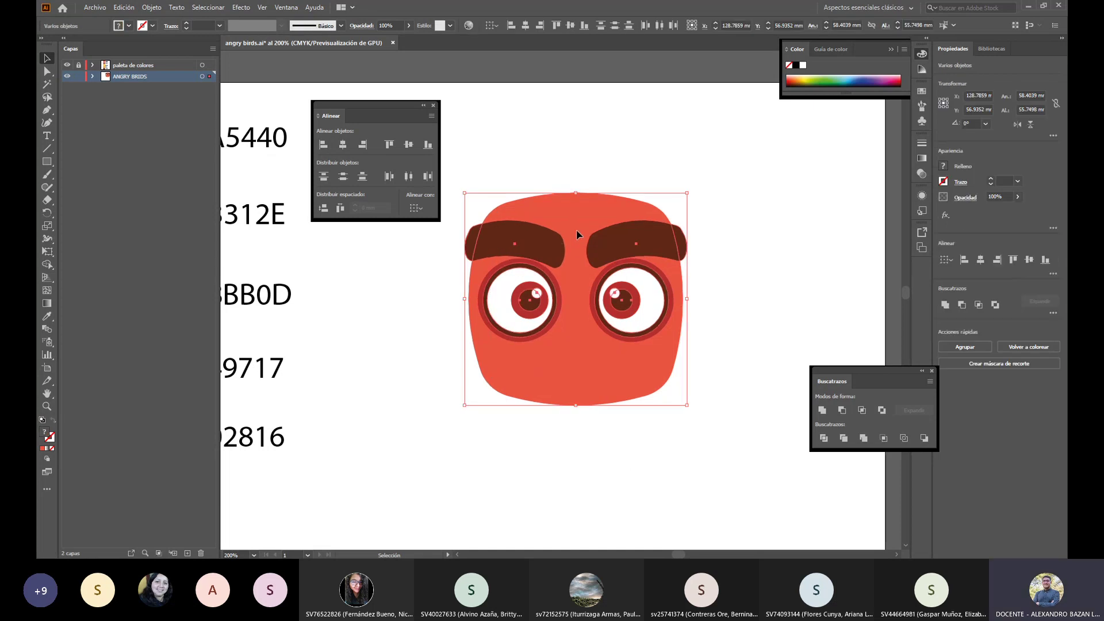
left_click_drag(574, 239, 727, 216)
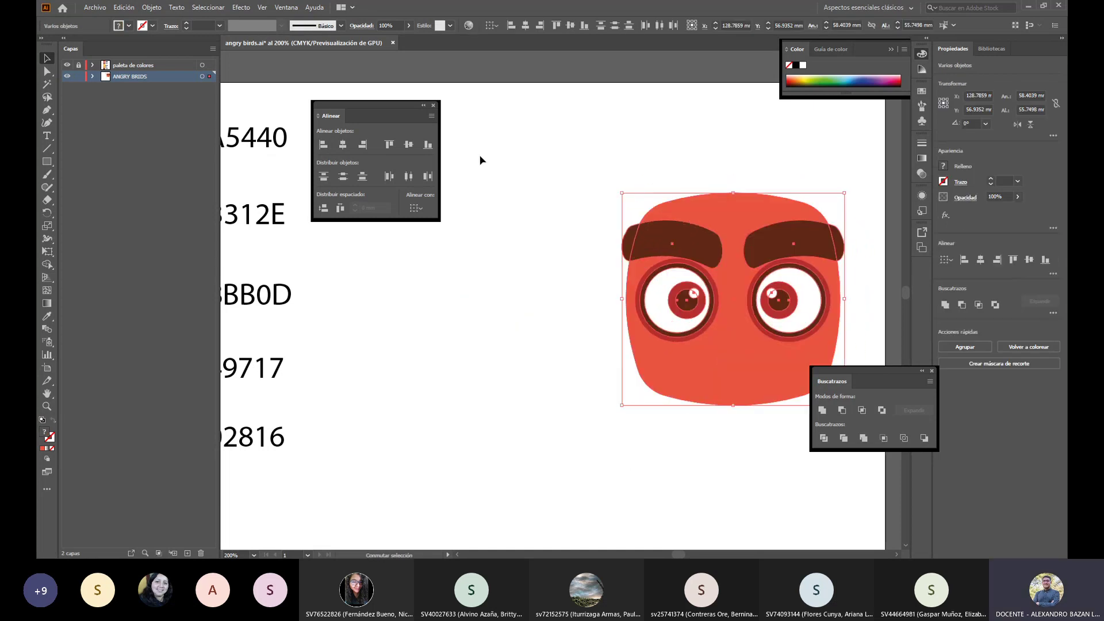
Step: Dock the floating Align and Pathfinder panels above the Layers panel and clear the selection
left_click_drag(339, 109, 118, 48)
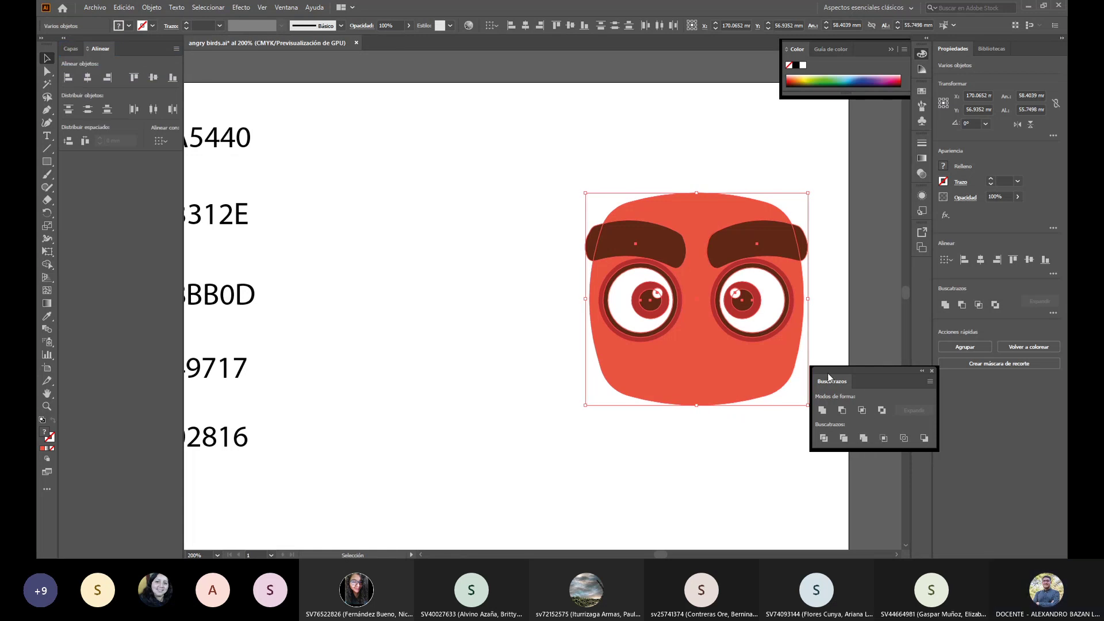
left_click_drag(101, 50, 129, 50)
left_click_drag(835, 382, 130, 46)
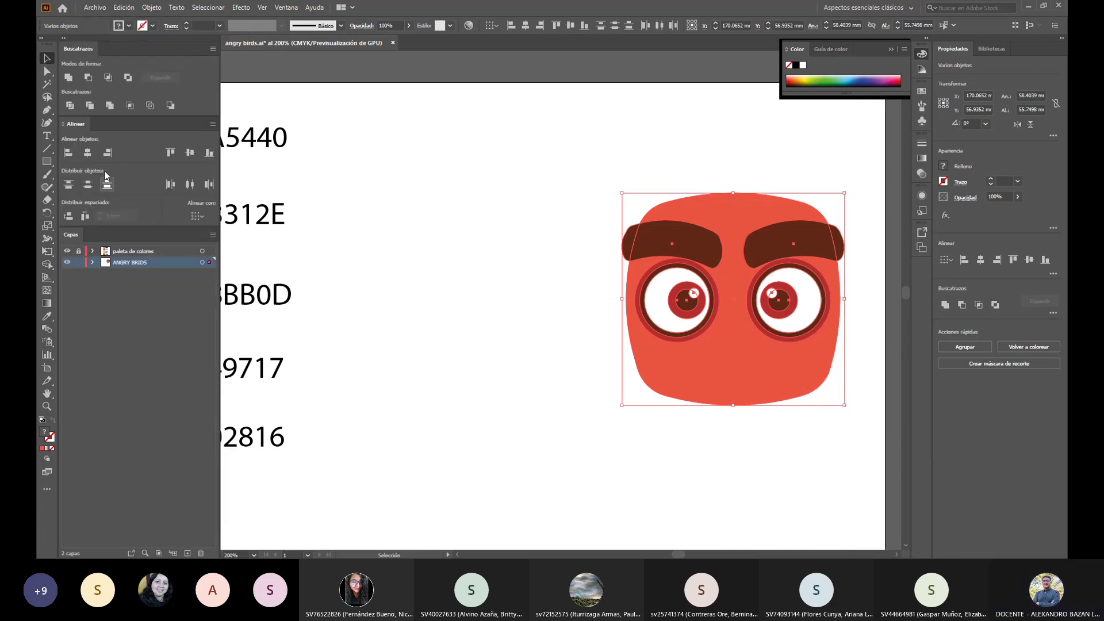
left_click(571, 404)
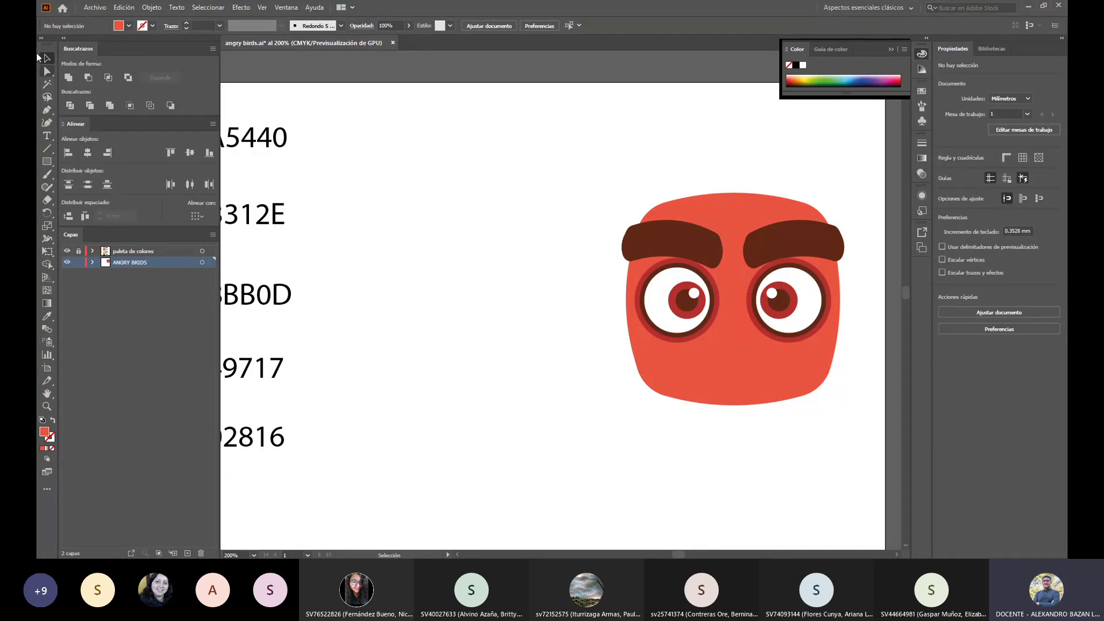
Step: Start a Pen tool path in the empty area between the colour palette codes and the head
left_click(47, 111)
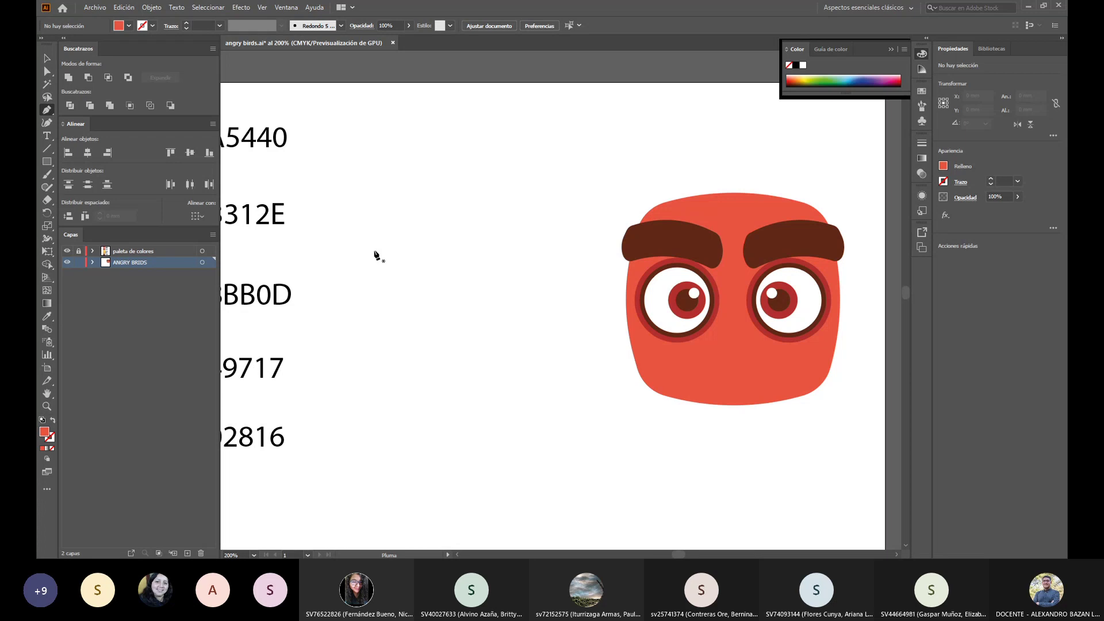
left_click_drag(395, 248, 409, 202)
left_click(407, 196)
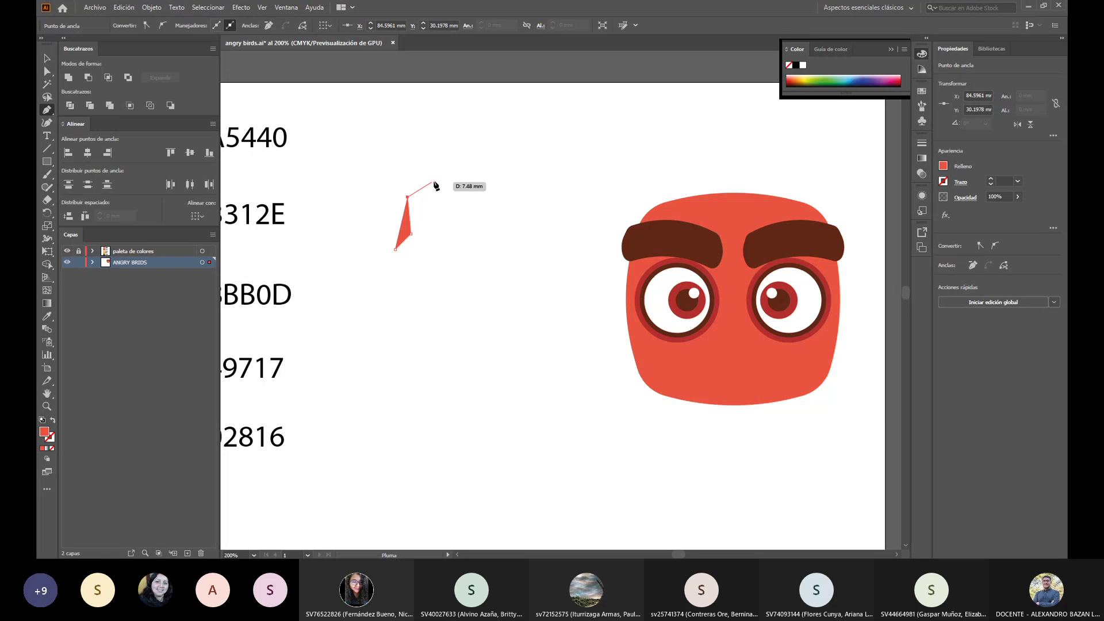
mouse_move(436, 182)
left_mouse_down()
mouse_move(449, 131)
mouse_move(442, 173)
left_mouse_up()
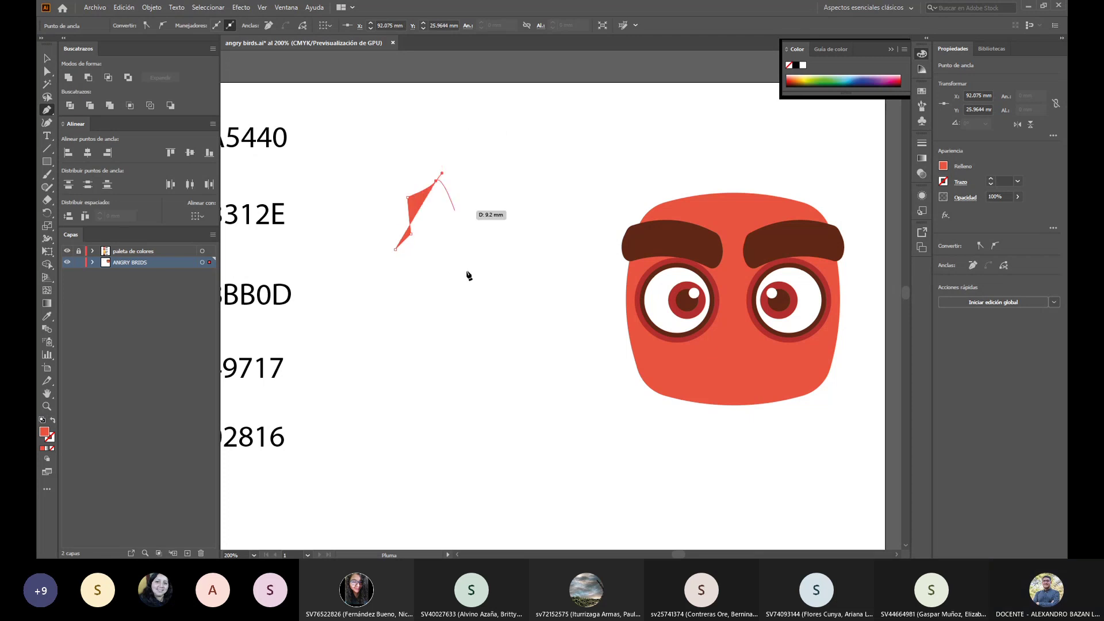
key("ctrl+z")
key("ctrl+z")
key("ctrl+z")
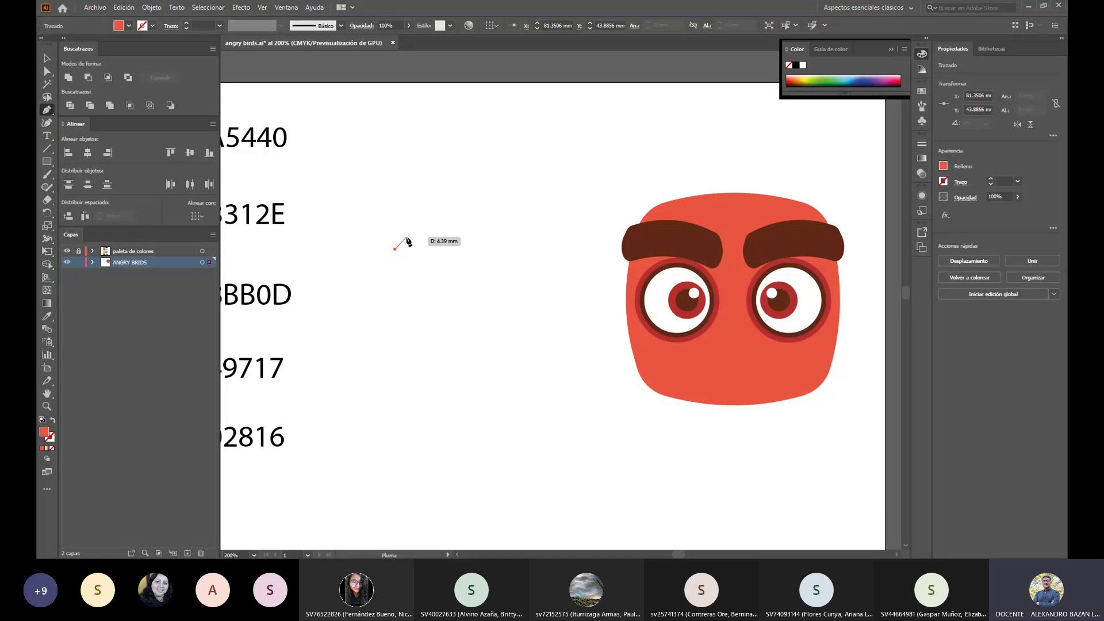
Step: Complete the path as a closed, angular seven-point feather shape about 19 mm wide and 27 mm high
left_click(406, 237)
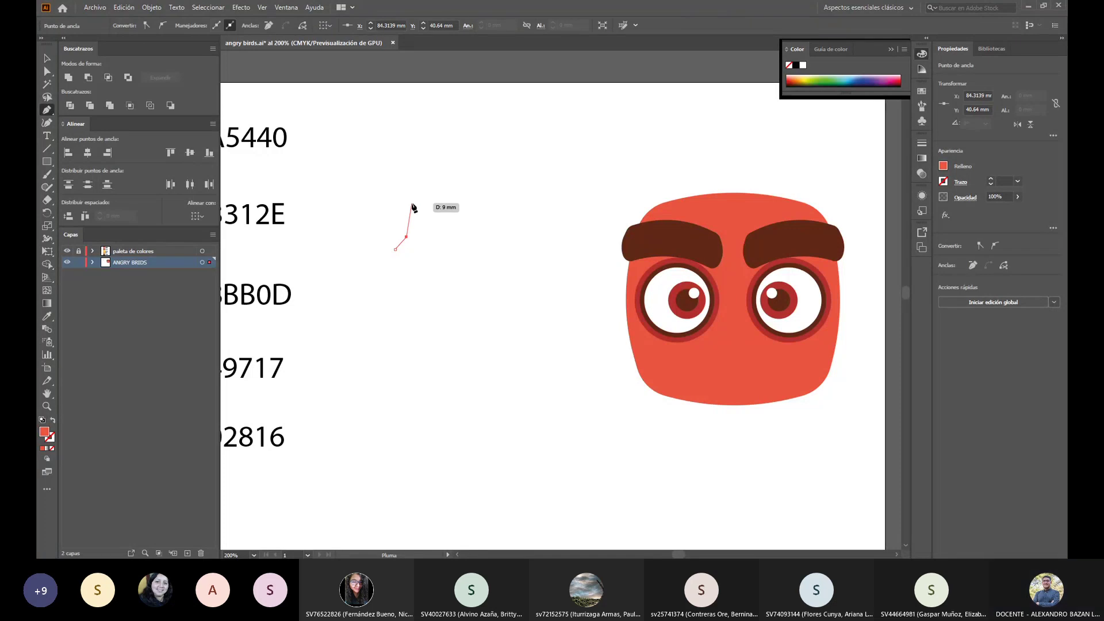
left_click(411, 203)
left_click(441, 181)
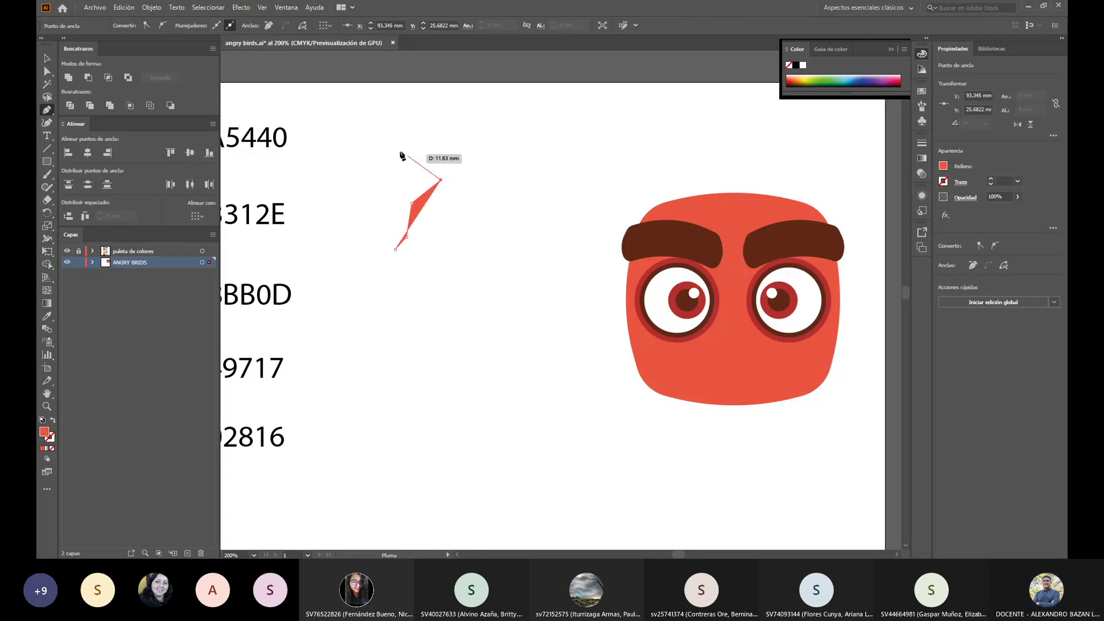
left_click(398, 148)
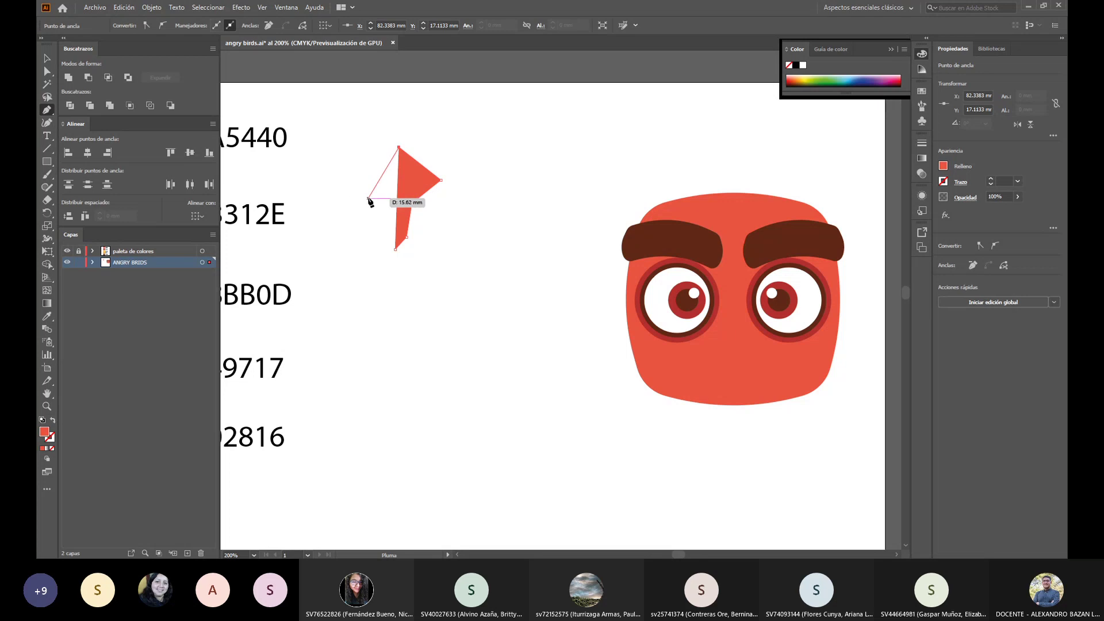
left_click(368, 198)
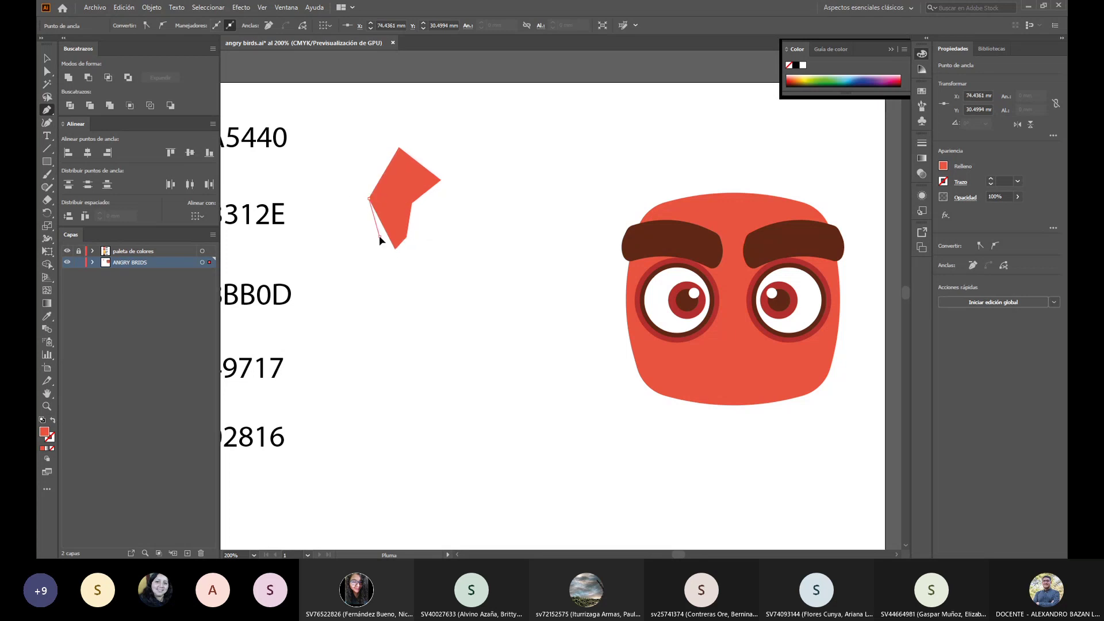
left_click(379, 235)
left_click(395, 249)
Step: Move the angular shape about 9 mm toward the head and swap its fill and stroke to leave a red outline
left_click(46, 58)
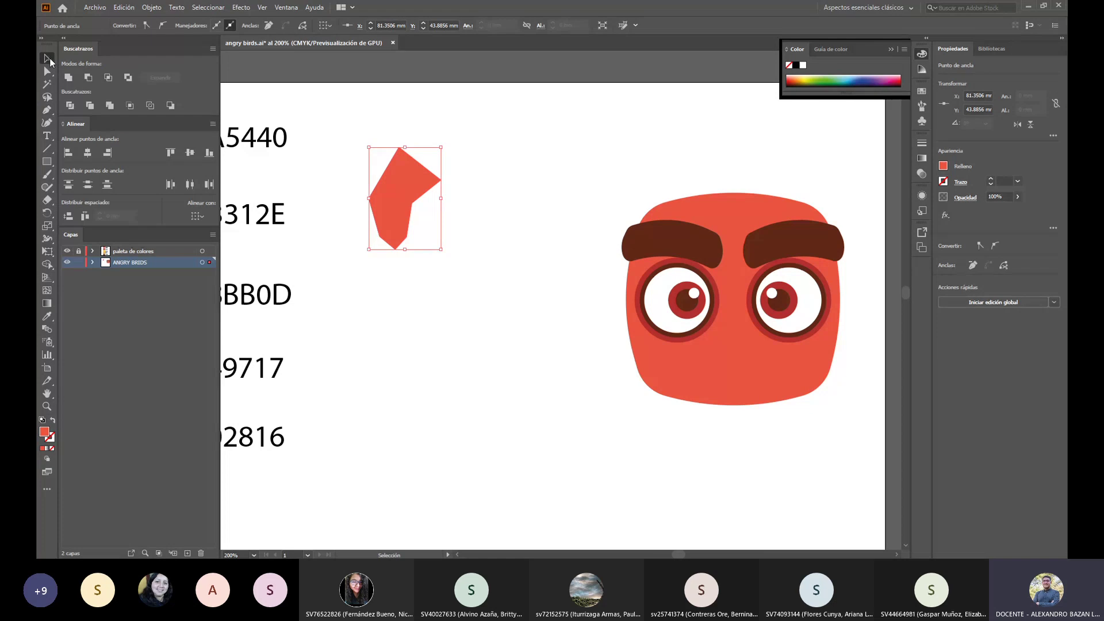
left_click(426, 273)
left_click(398, 194)
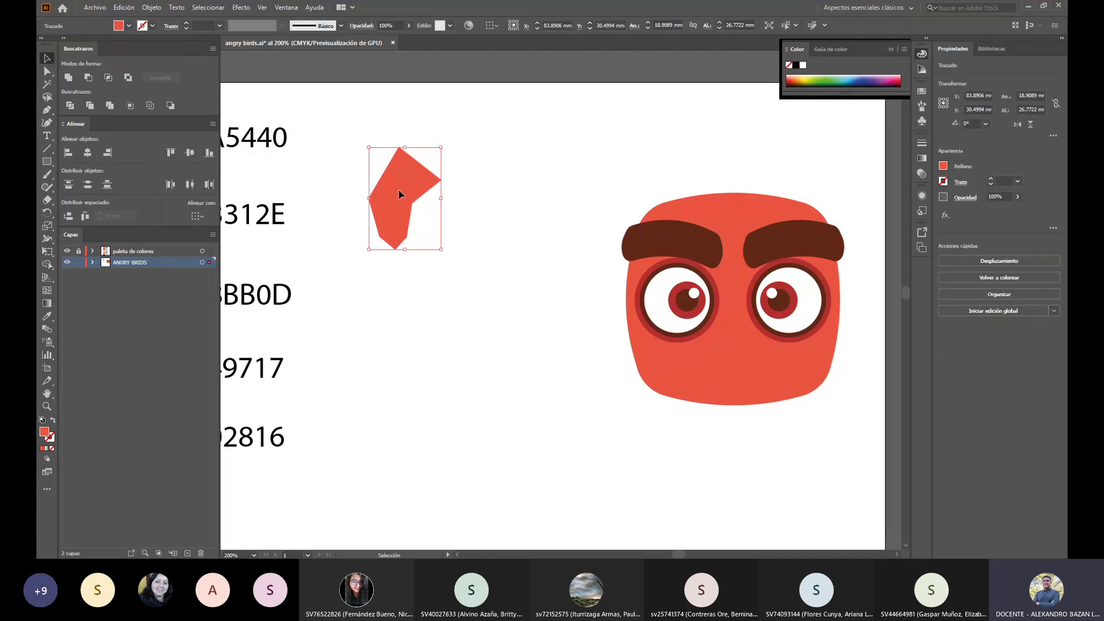
left_click_drag(397, 195, 430, 195)
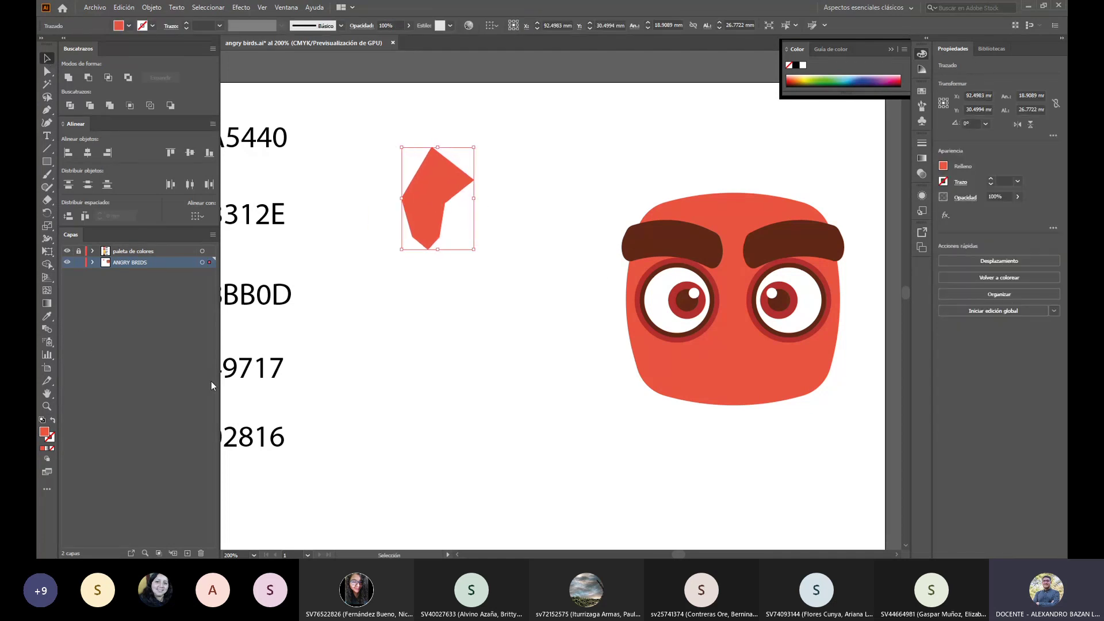
left_click(52, 421)
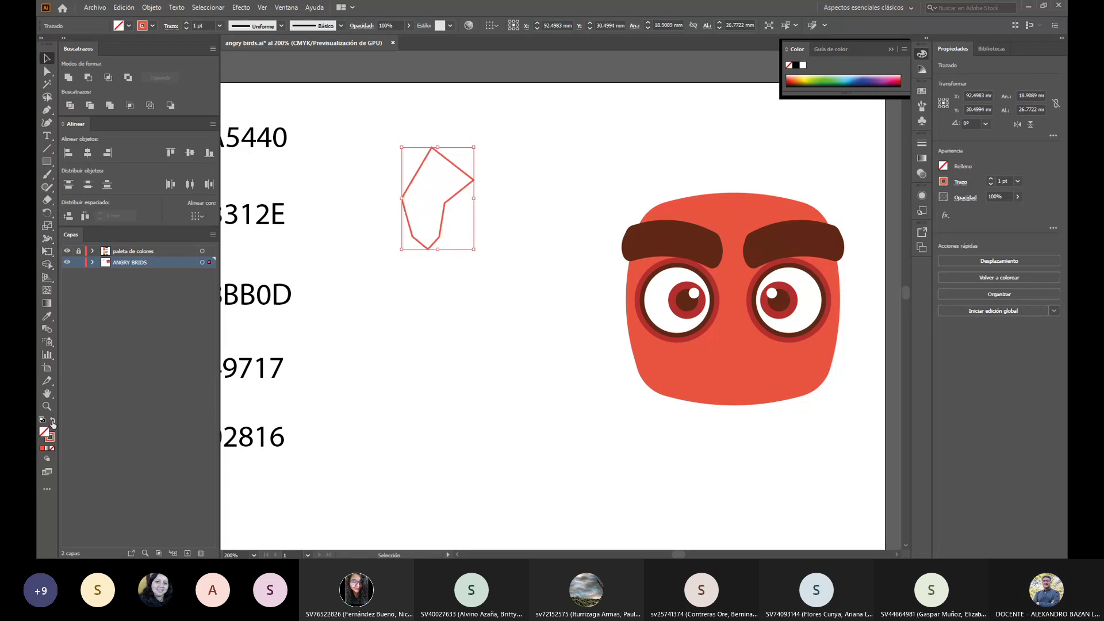
left_click(450, 281)
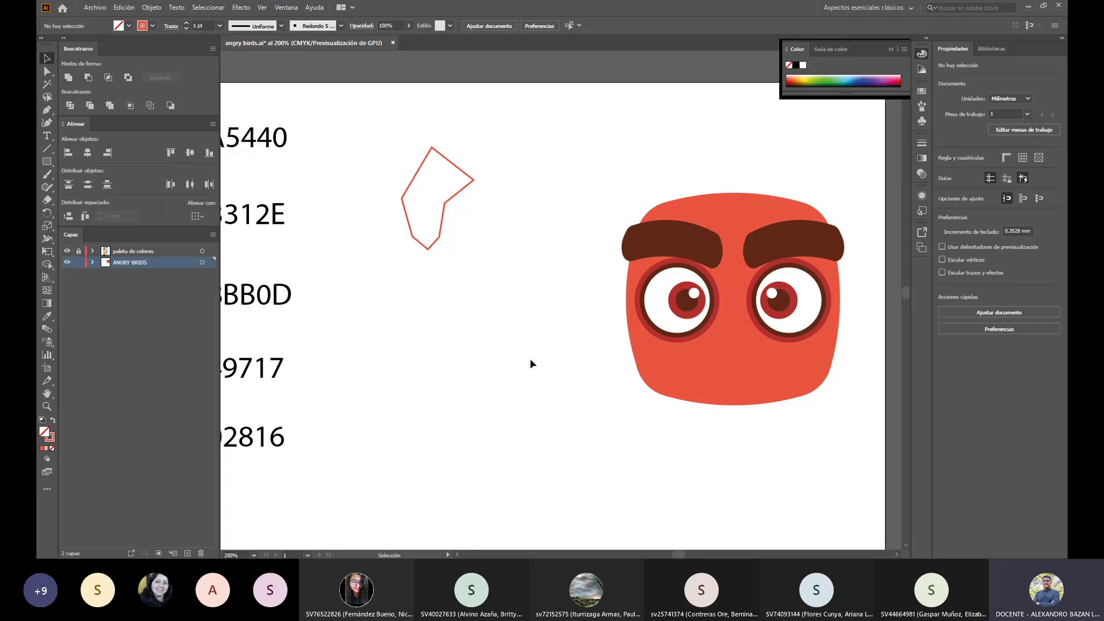
left_click(688, 307)
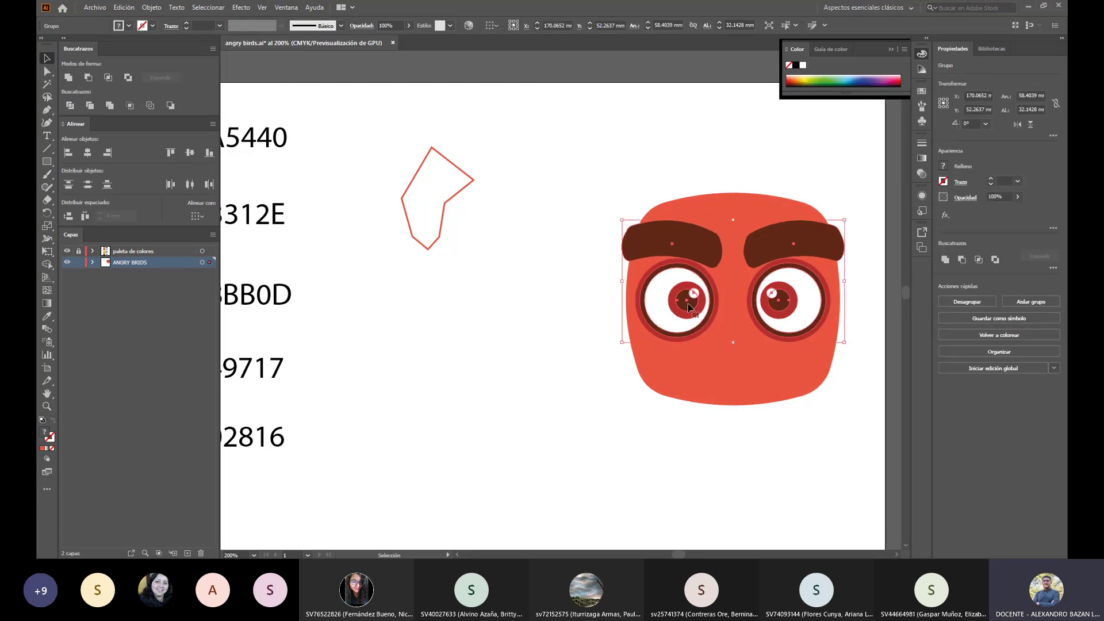
left_click(606, 322)
right_click(697, 240)
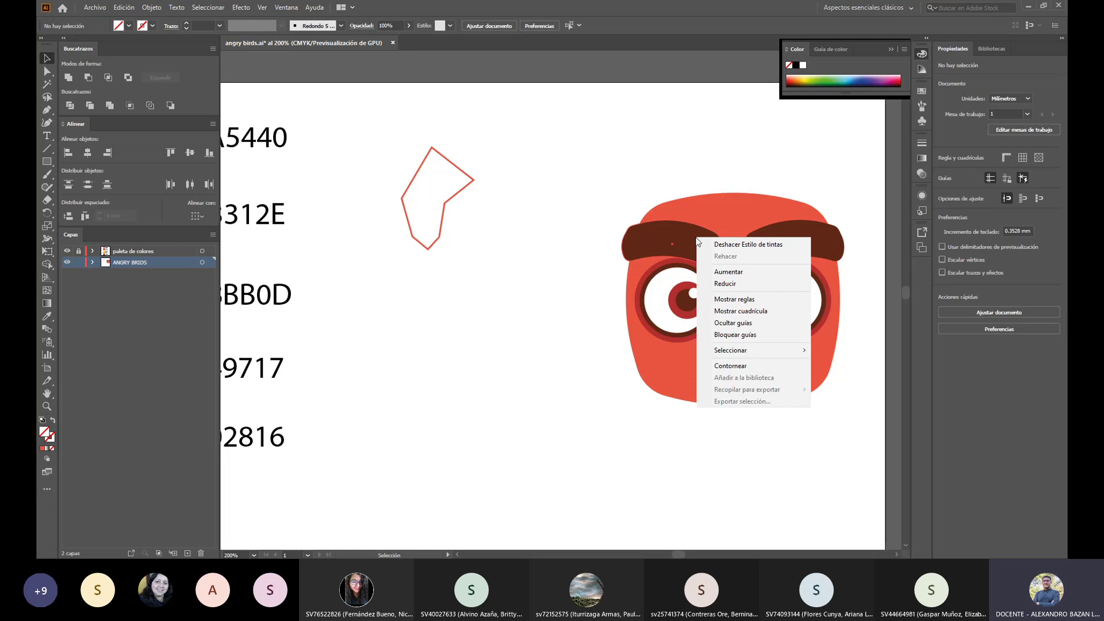
left_click(620, 381)
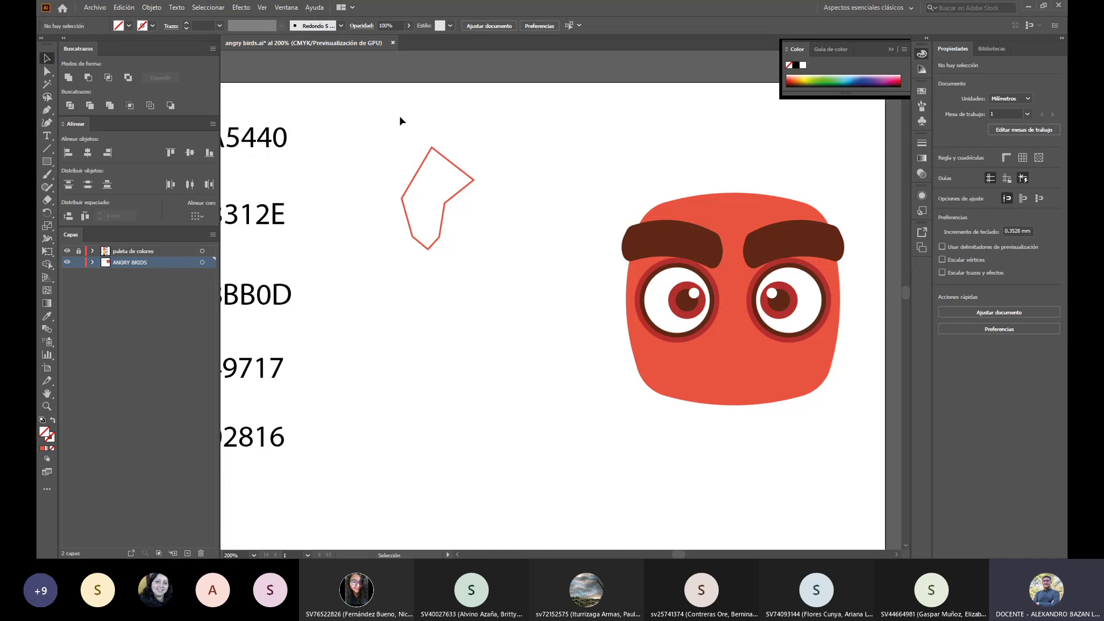
left_click_drag(391, 113, 459, 257)
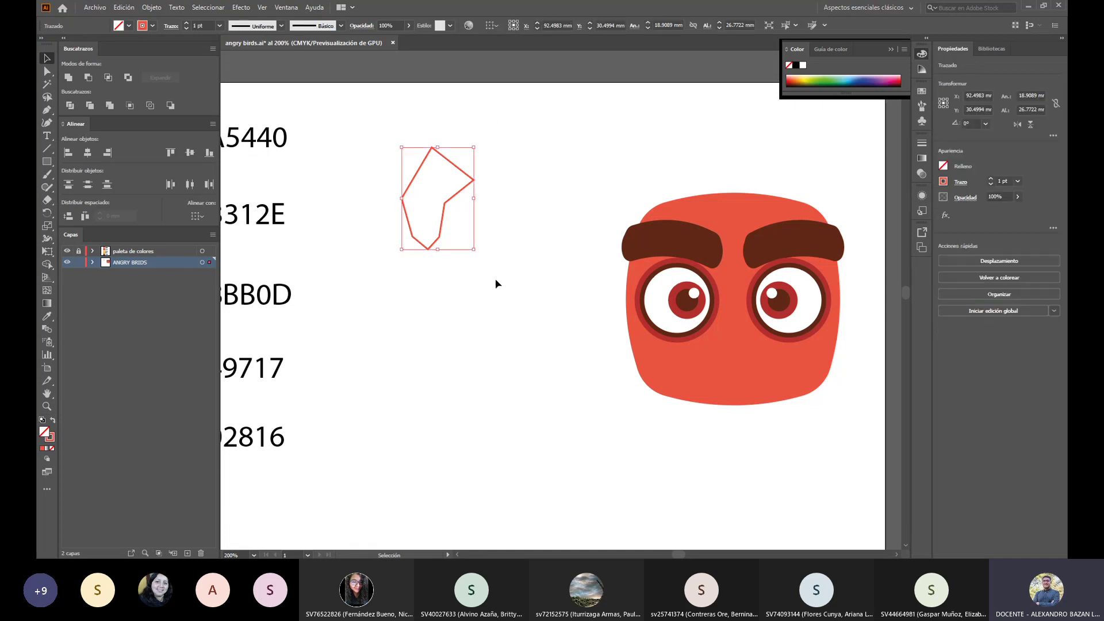
left_click(498, 283)
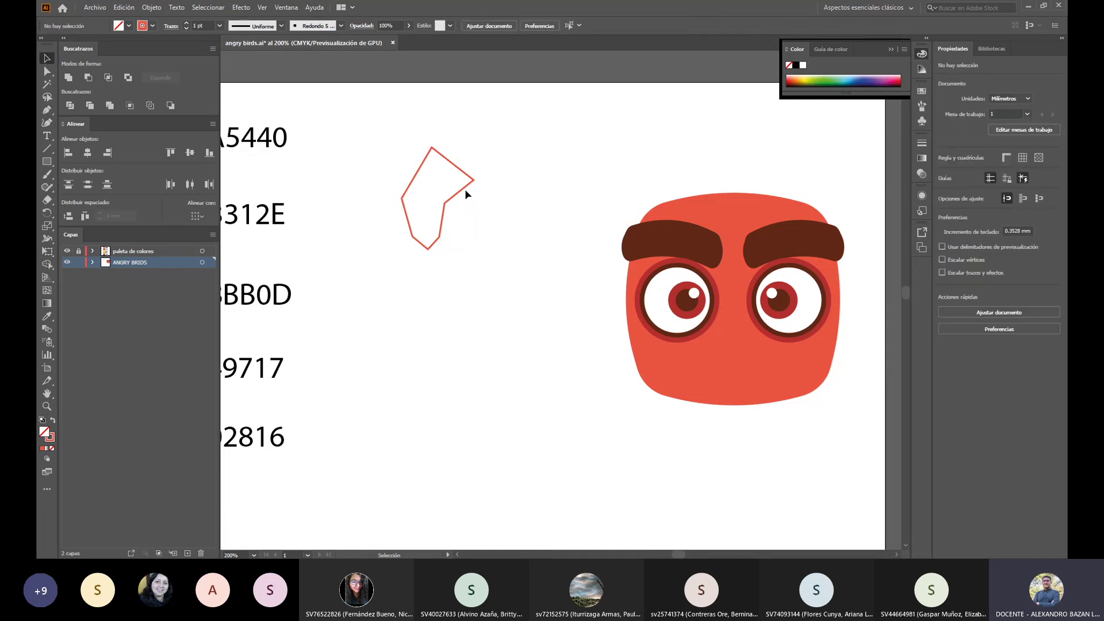
Step: Duplicate the red angular outline and place the copy directly below the original at Y about 61.4 mm
left_click(468, 185)
key("a")
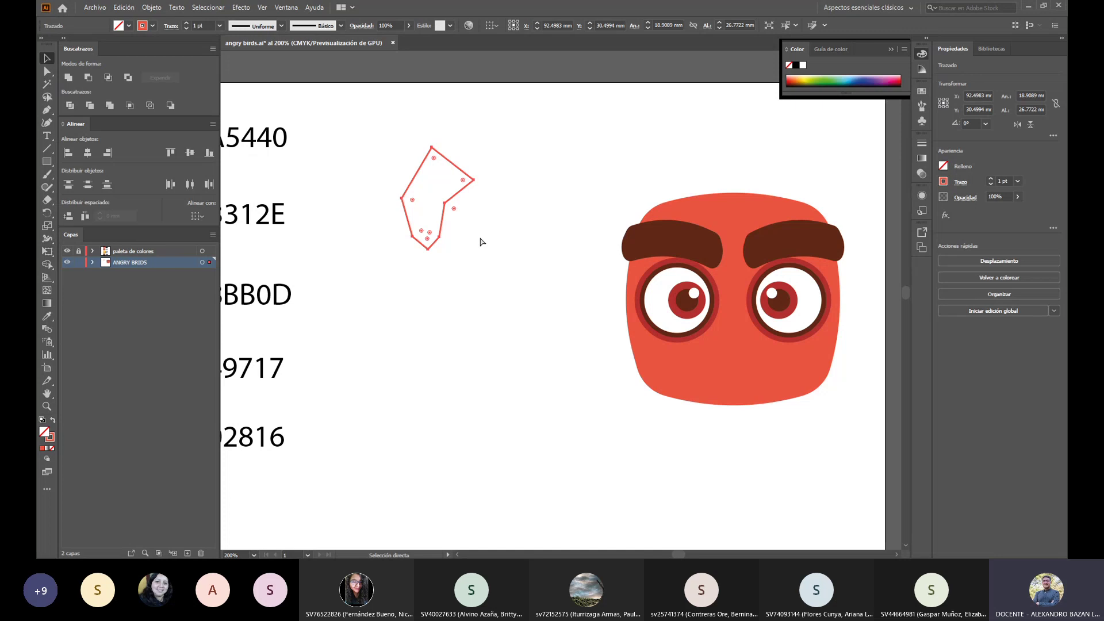
key("ctrl+c")
key("ctrl+v")
key("v")
left_click_drag(571, 261, 444, 275)
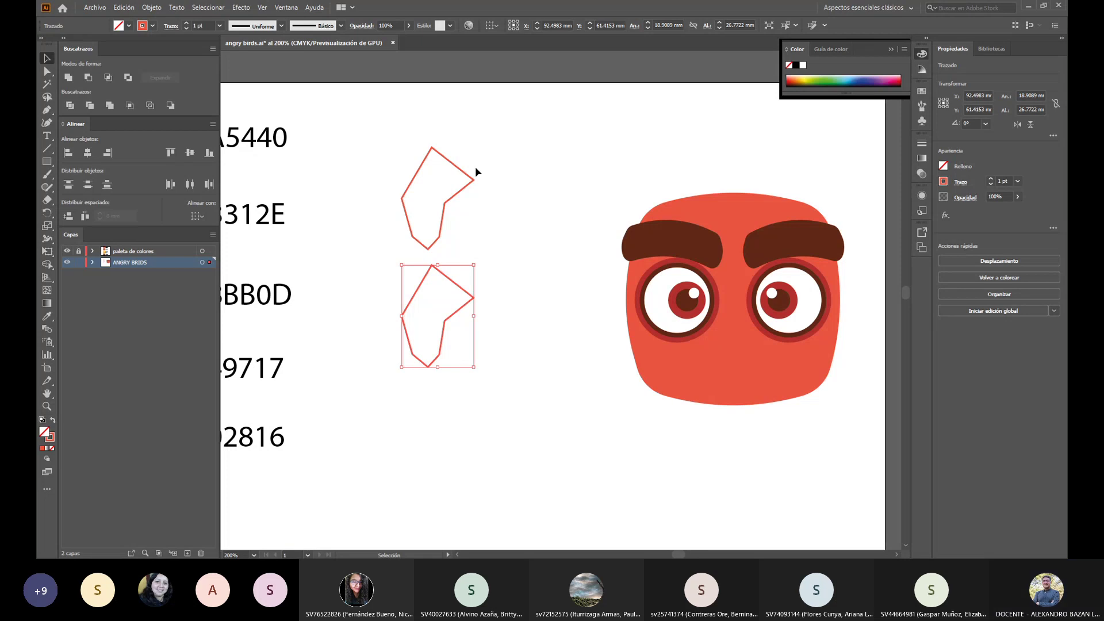
Step: Try rounding all corners of the lower outline together by about 3.5 mm and undo the rounding
left_click_drag(381, 112, 503, 258)
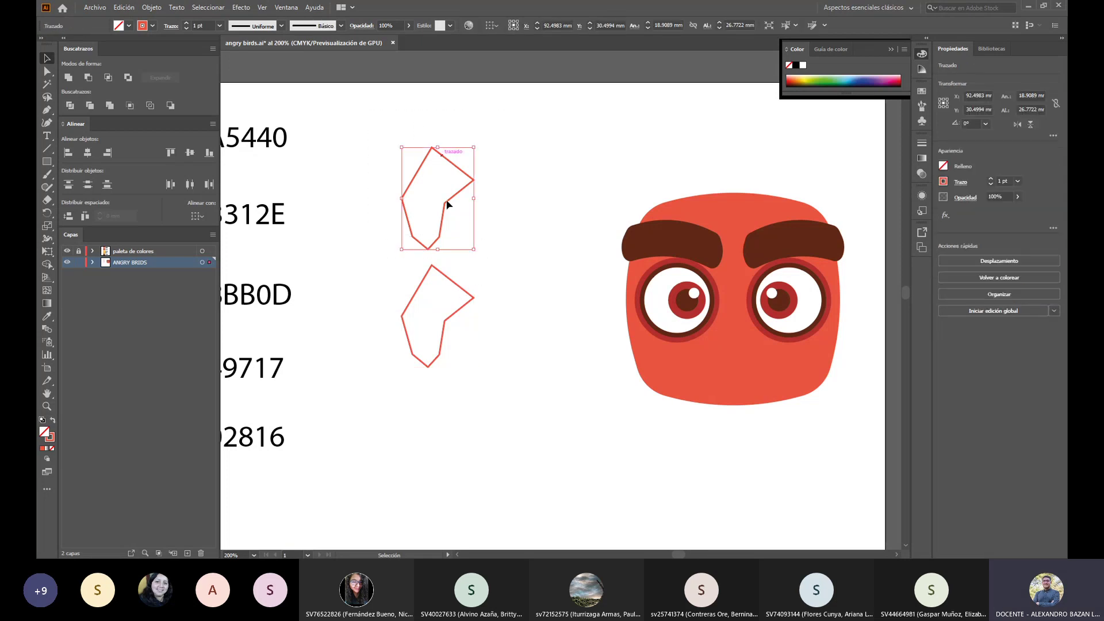
left_click(457, 292)
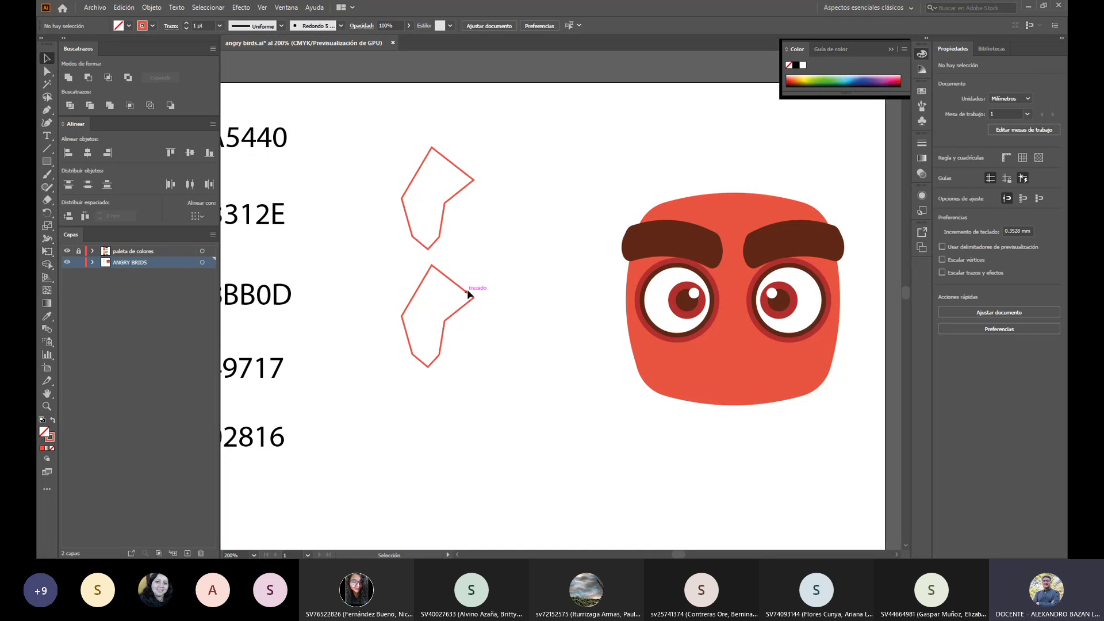
left_click(467, 295)
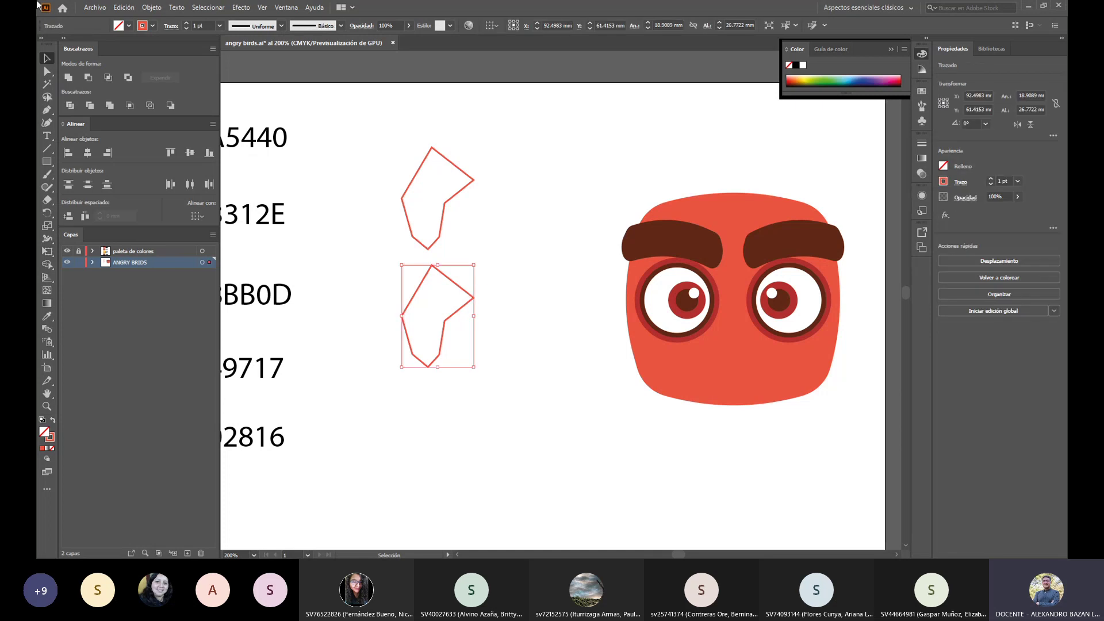
left_click(48, 71)
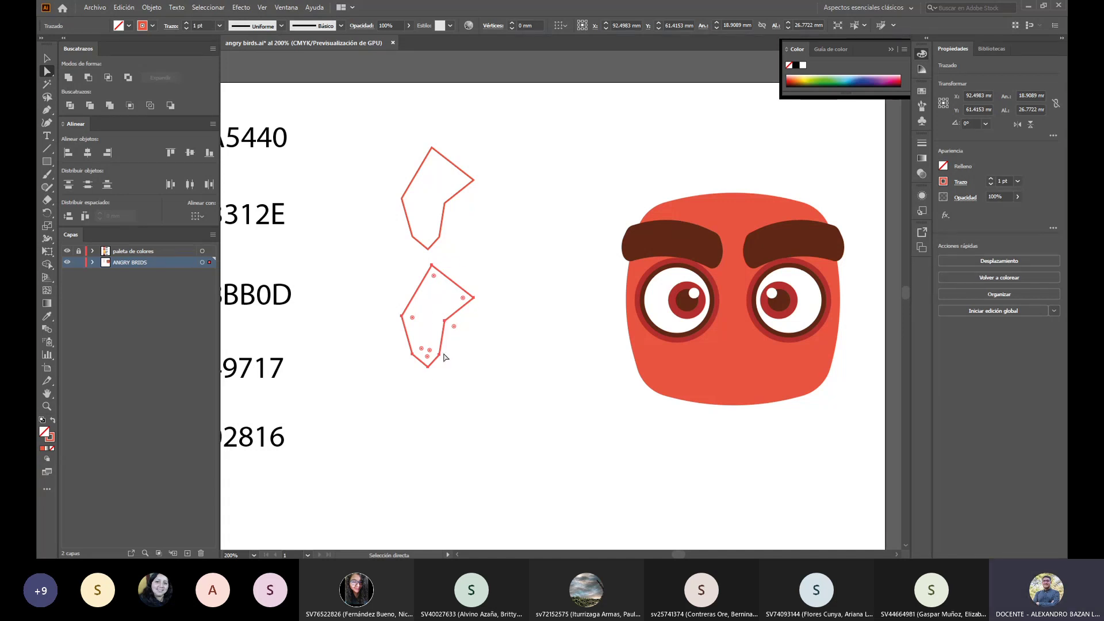
left_click_drag(453, 328, 521, 431)
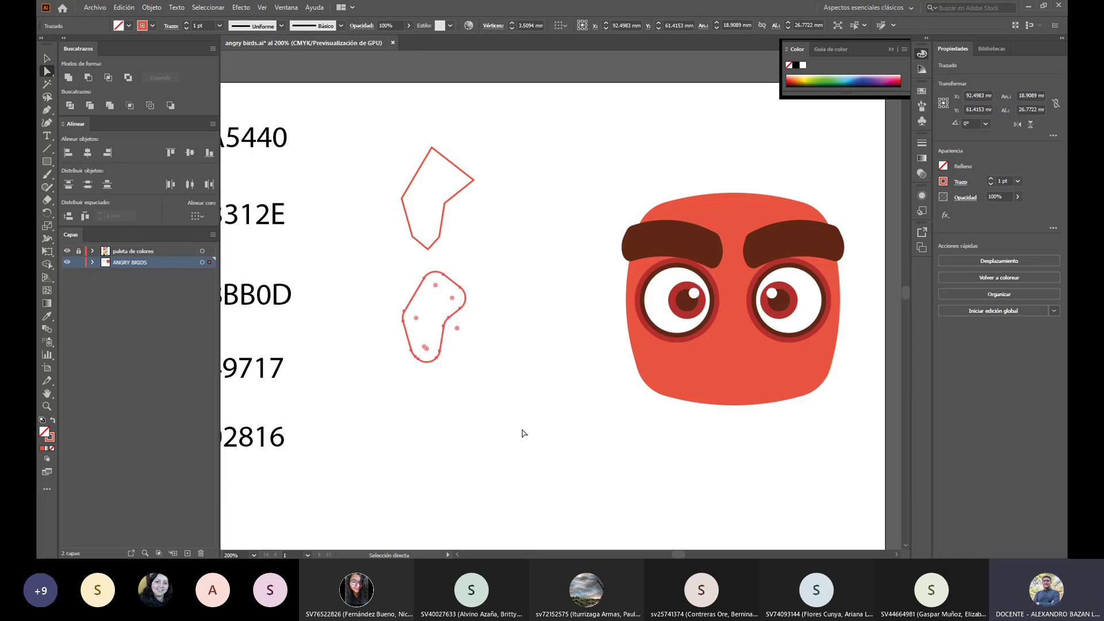
key("ctrl+z")
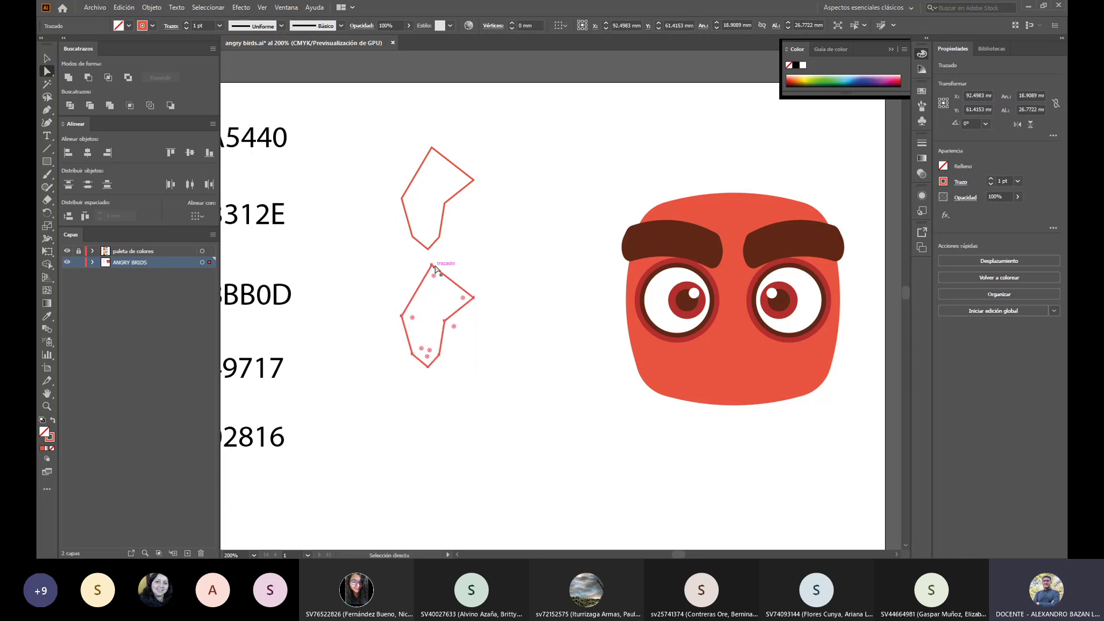
Step: Round the top, right and inner corners of the lower outline by about 6 mm
right_click(431, 267)
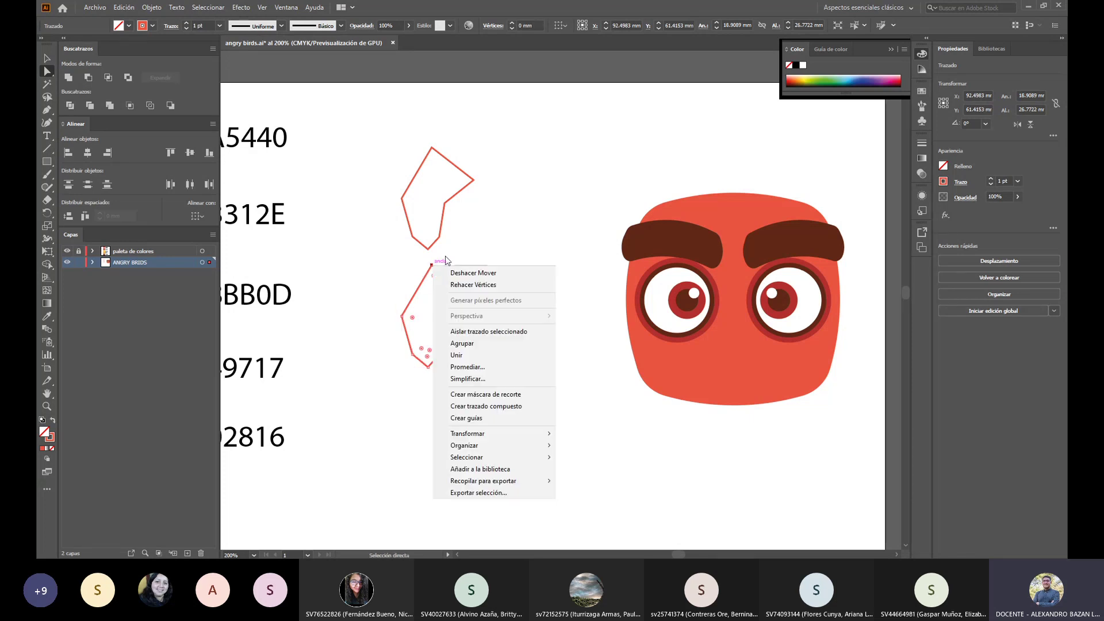
left_click(432, 268)
left_click(431, 268)
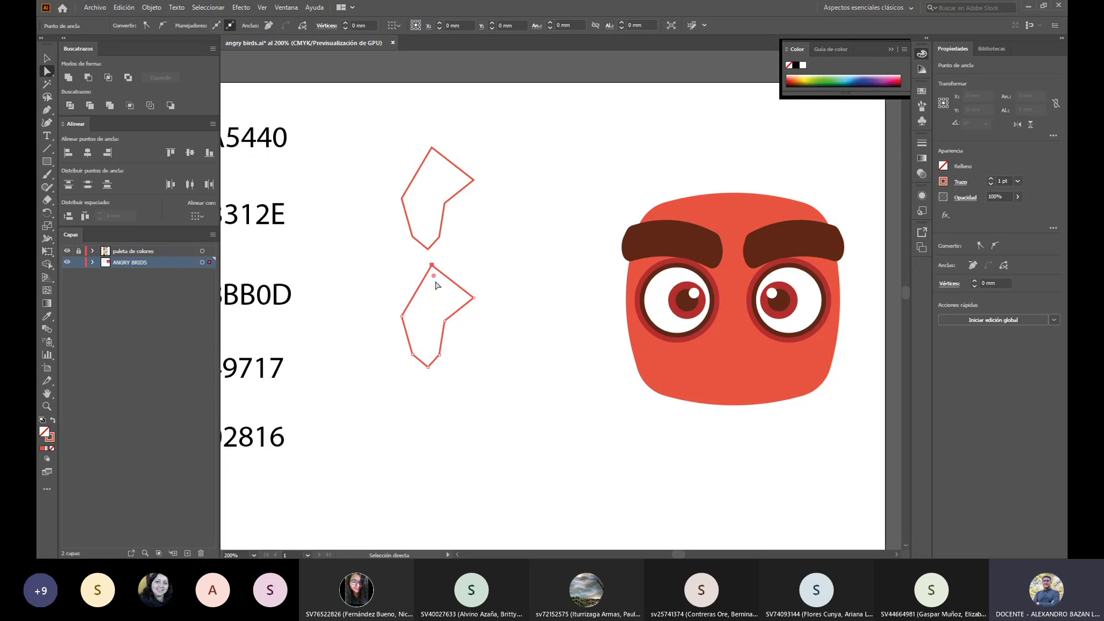
left_click_drag(441, 297, 483, 359)
left_click(475, 302)
left_click(444, 320)
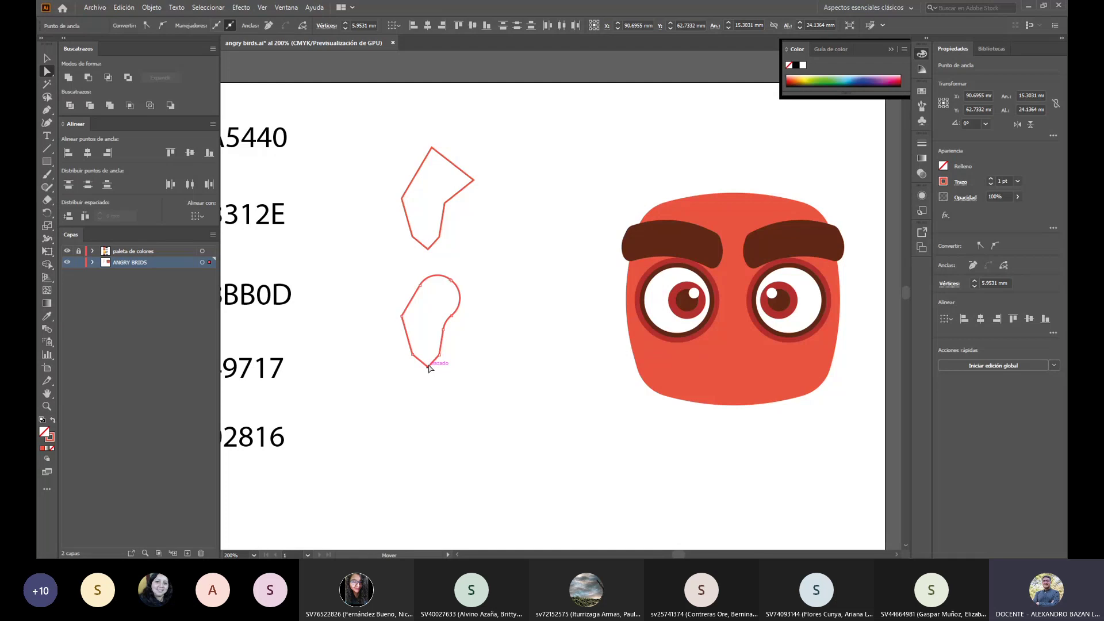
Step: Round the lower outline's bottom corners and round its left corner by about 9.1 mm
left_click(428, 367)
left_click_drag(429, 357, 431, 353)
left_click_drag(345, 328, 436, 315)
left_click(402, 316)
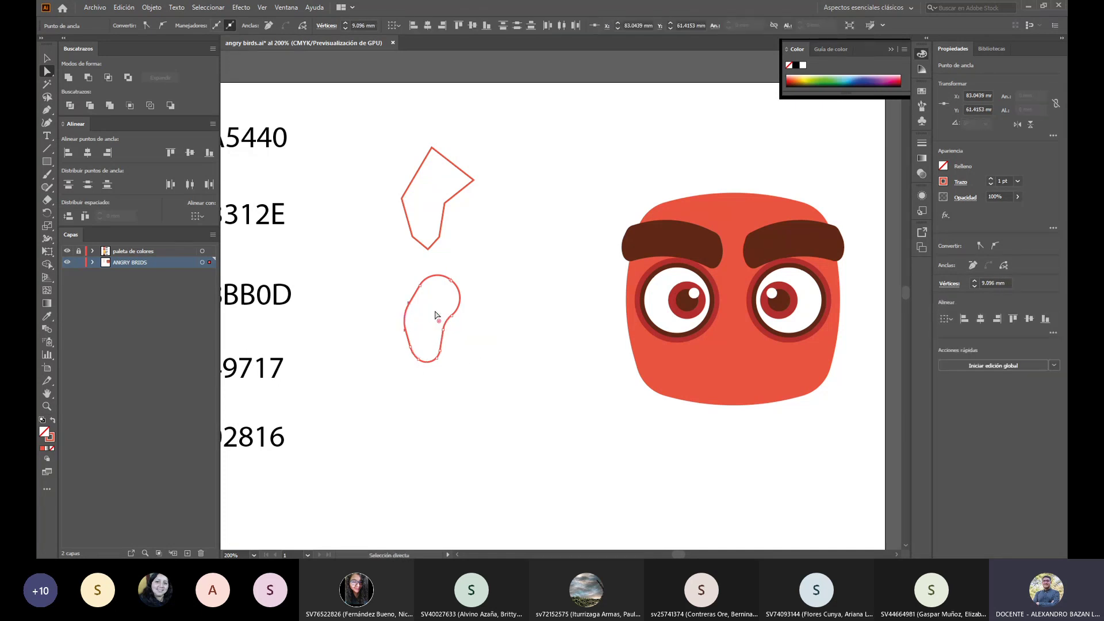
left_click(434, 280)
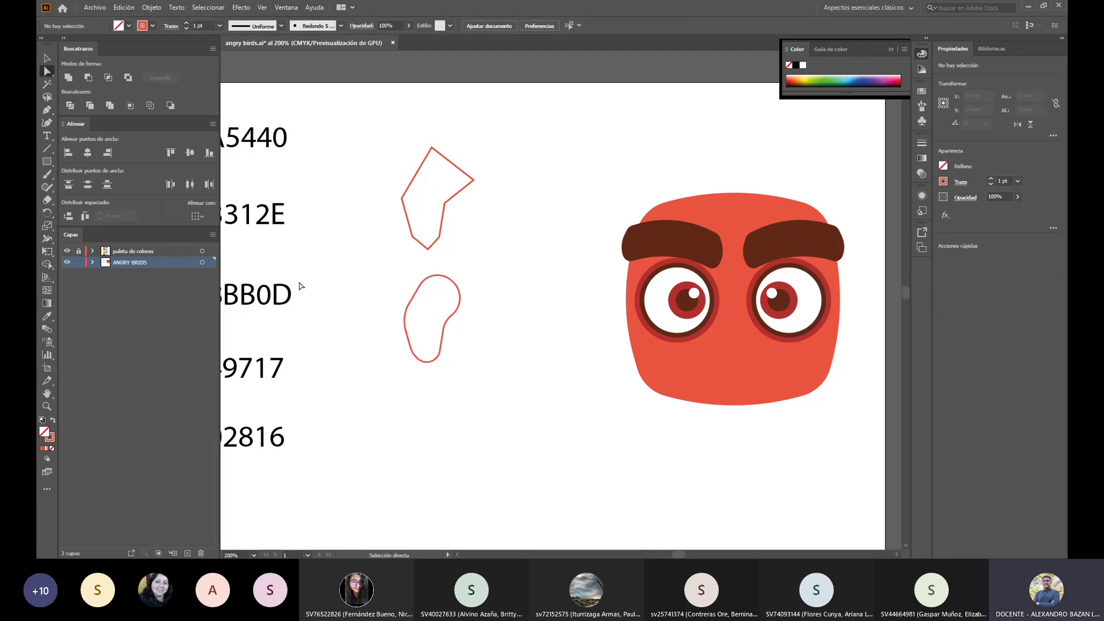
Step: Copy the rounded outline and paste a duplicate of it into the document
left_click(42, 54)
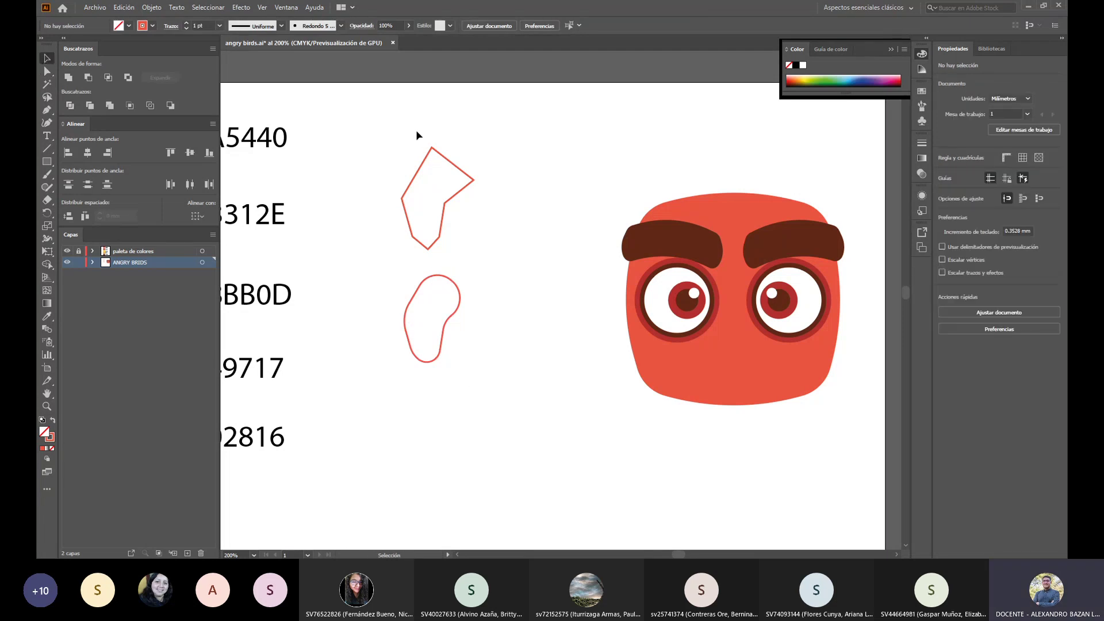
left_click_drag(370, 115, 502, 254)
left_click_drag(463, 382, 384, 259)
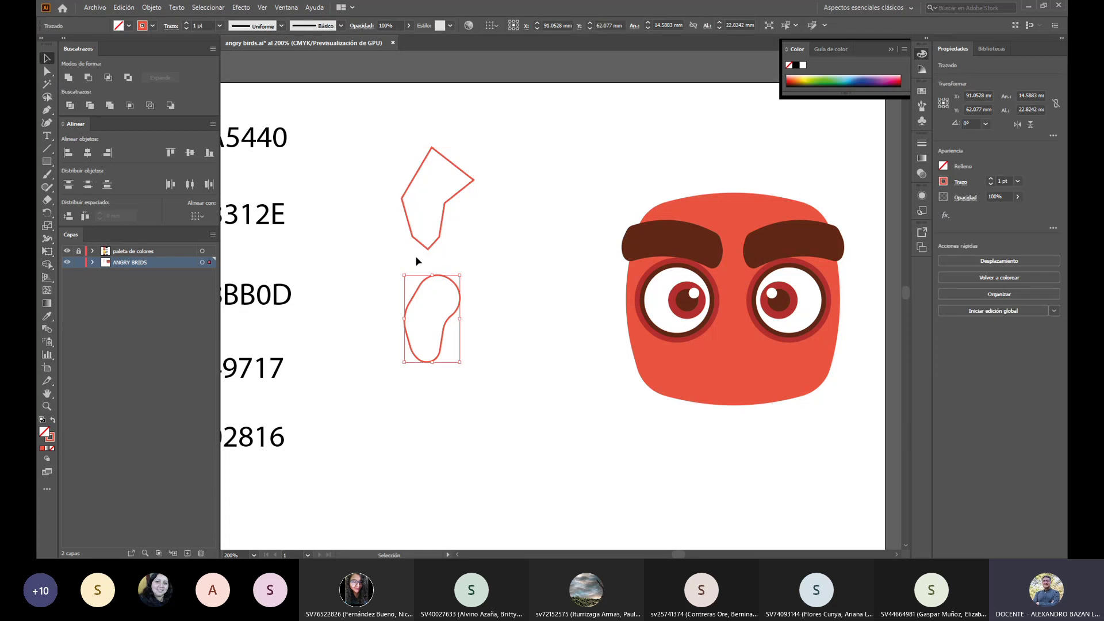
left_click(548, 313)
key("a")
left_click_drag(394, 273, 513, 408)
key("ctrl+c")
key("ctrl+v")
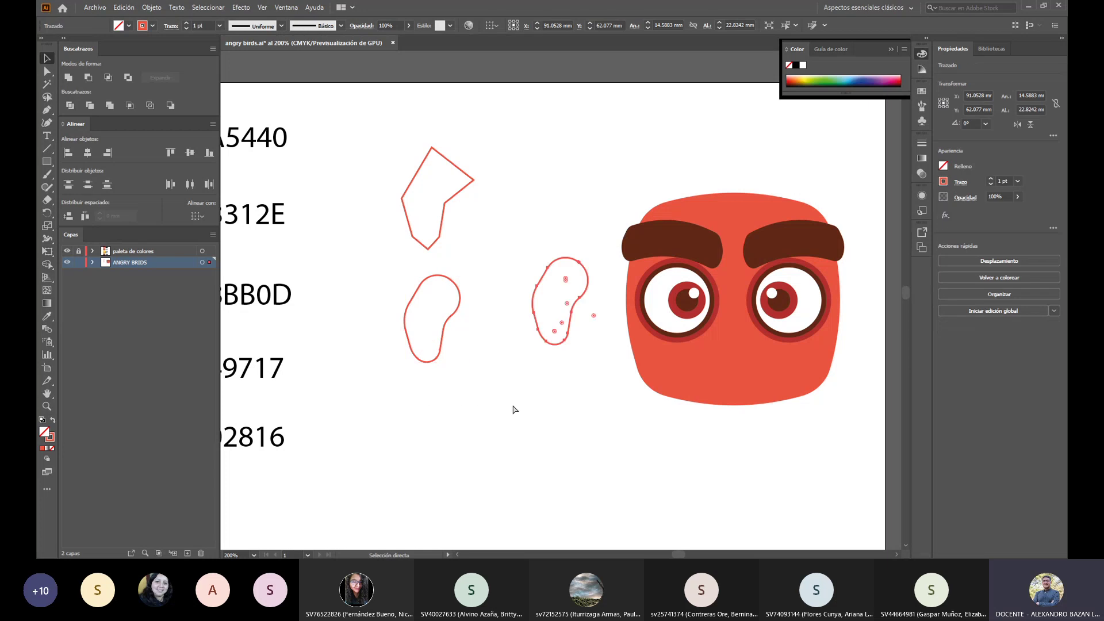
Step: Move the pasted outline directly below the first rounded outline, at X about 91.1 mm and Y about 91.7 mm
key("v")
left_click(596, 297)
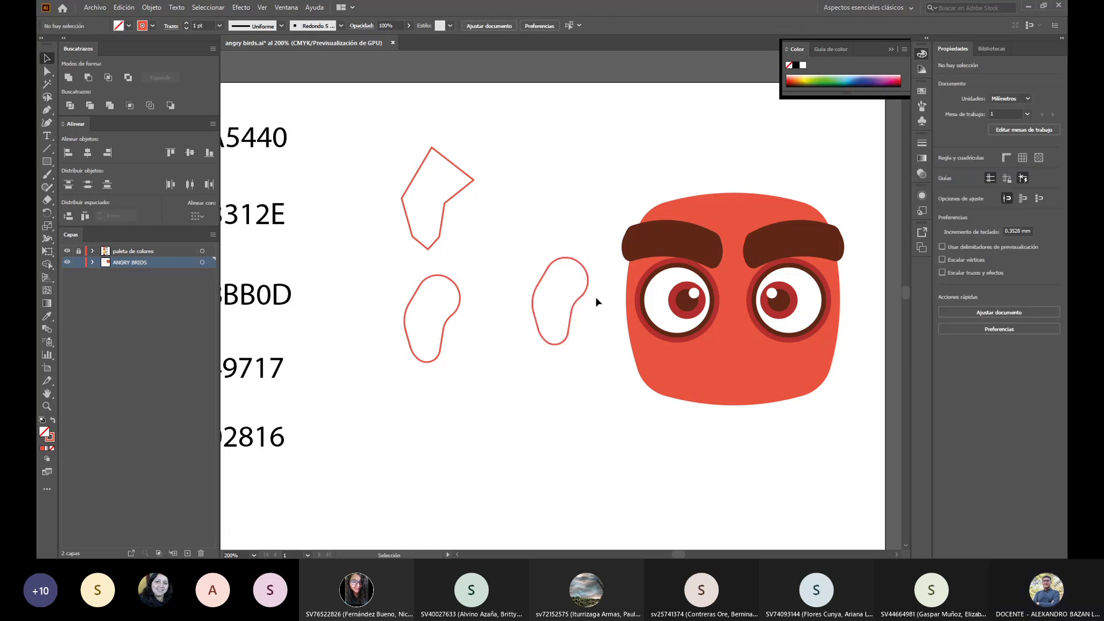
left_click_drag(587, 269, 458, 396)
scroll(549, 402, "down", 1)
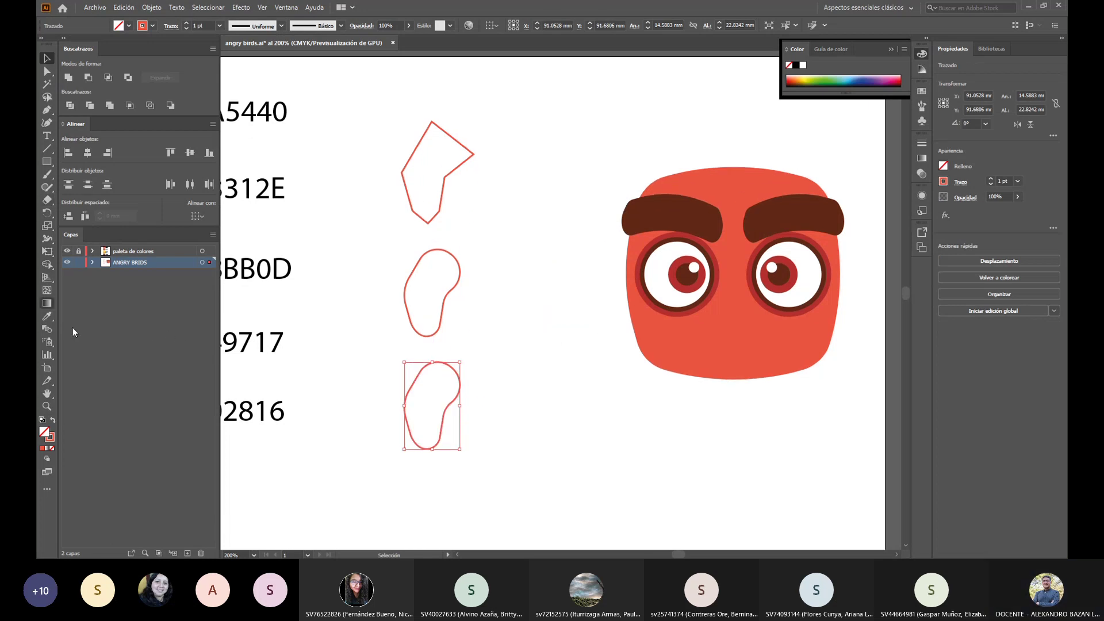
Step: Swap the fill and stroke of the lowest outline to make it a solid red shape without a stroke
left_click(53, 422)
left_click(516, 407)
scroll(516, 405, "down", 1)
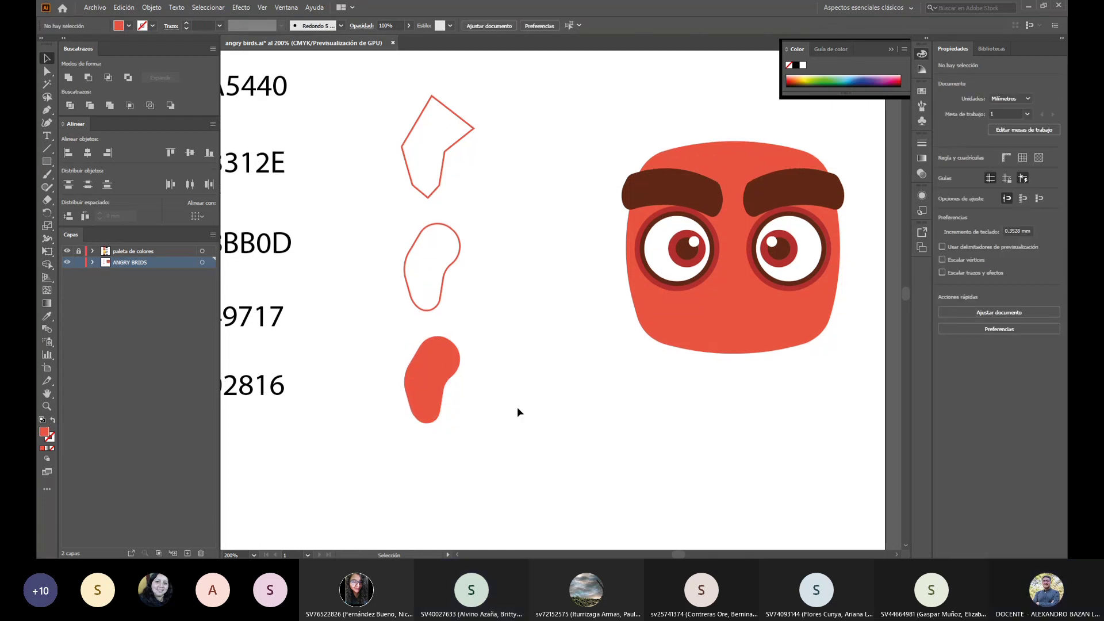
Step: Duplicate the solid red shape in place, directly on top of the original
left_click(411, 388)
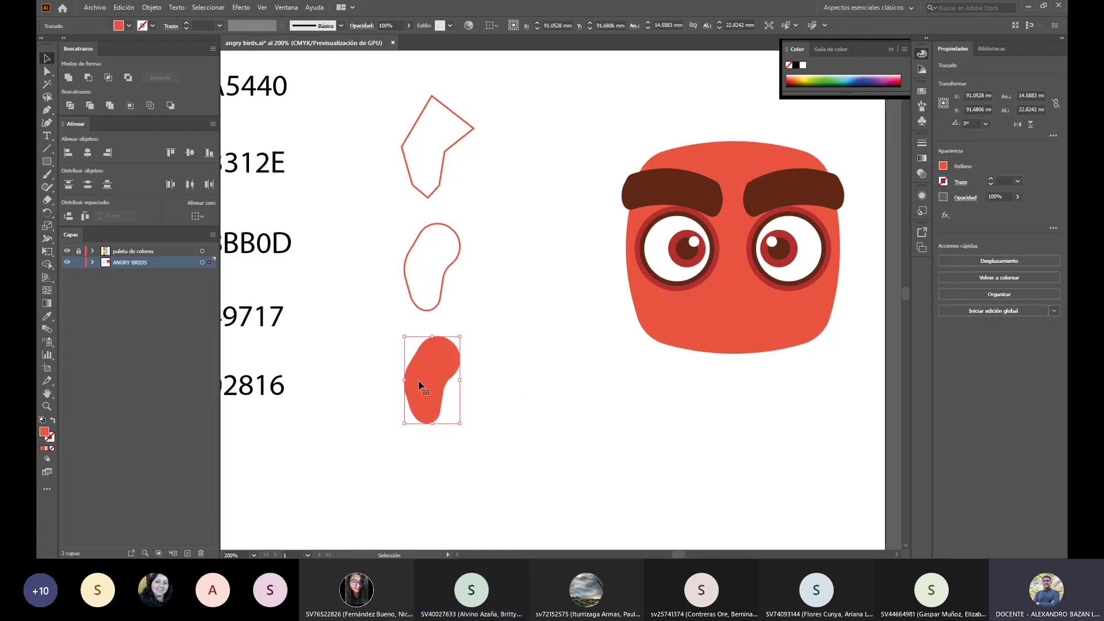
key("a")
key("v")
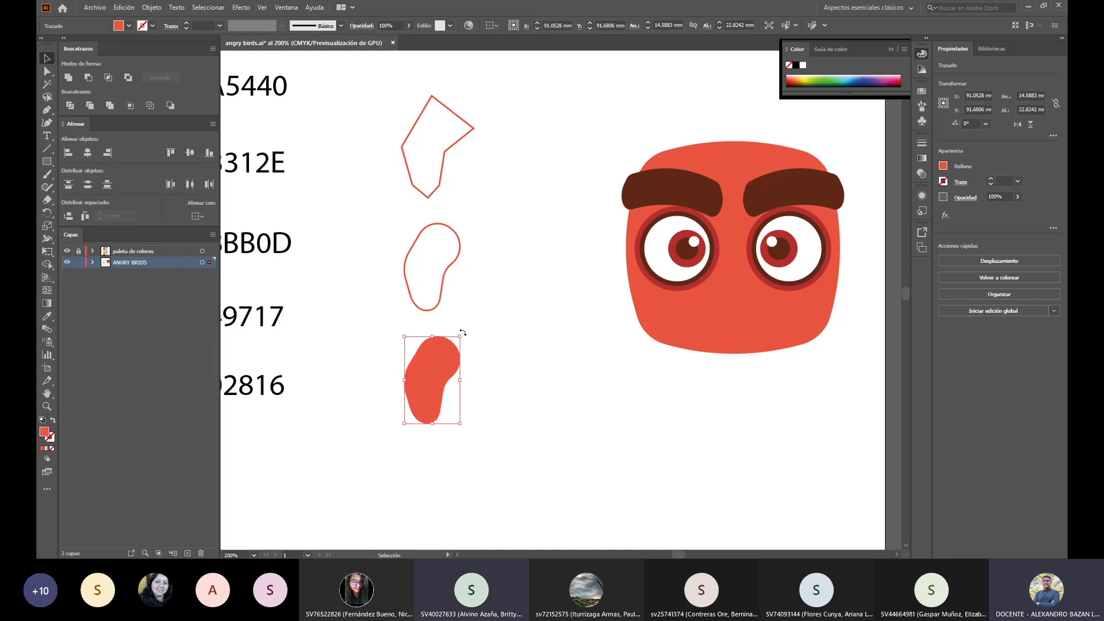
Step: Rotate the front copy clockwise by about 27° and move it beside the original, to X about 107.5 mm and Y about 96.7 mm
left_click_drag(463, 333, 488, 352)
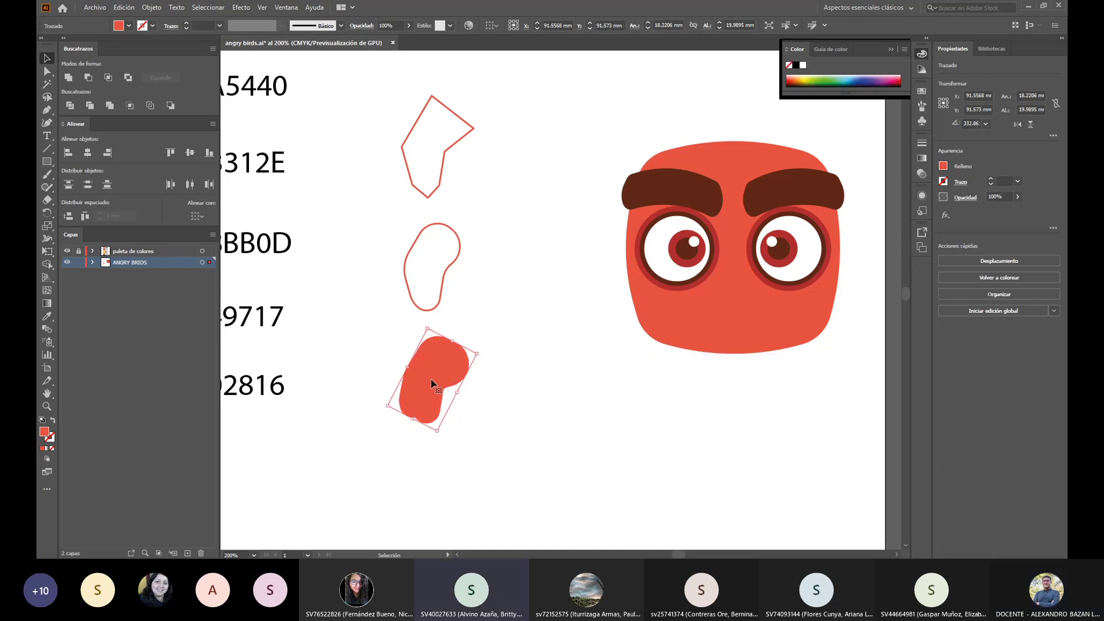
left_click_drag(431, 381, 450, 393)
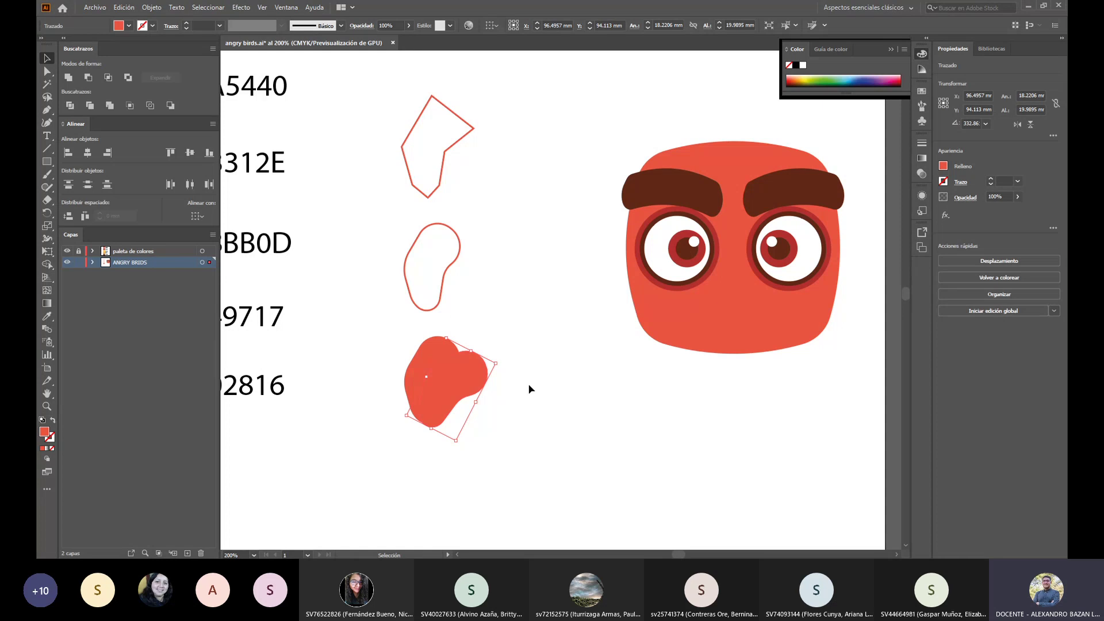
left_click_drag(456, 382, 497, 392)
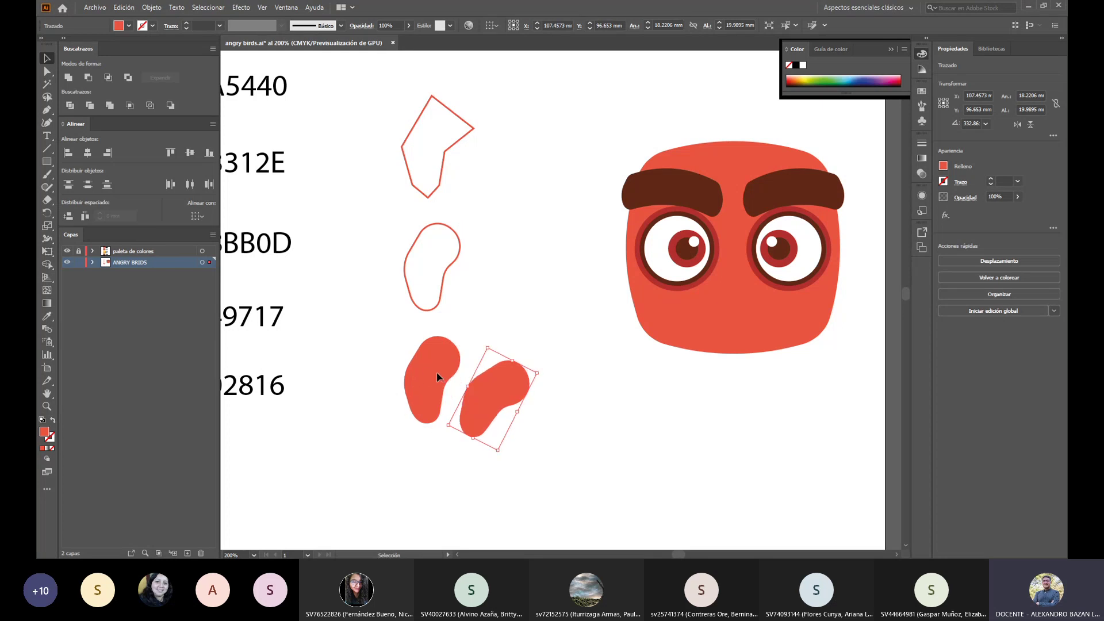
left_click(437, 378)
left_click(505, 395)
left_click(423, 391)
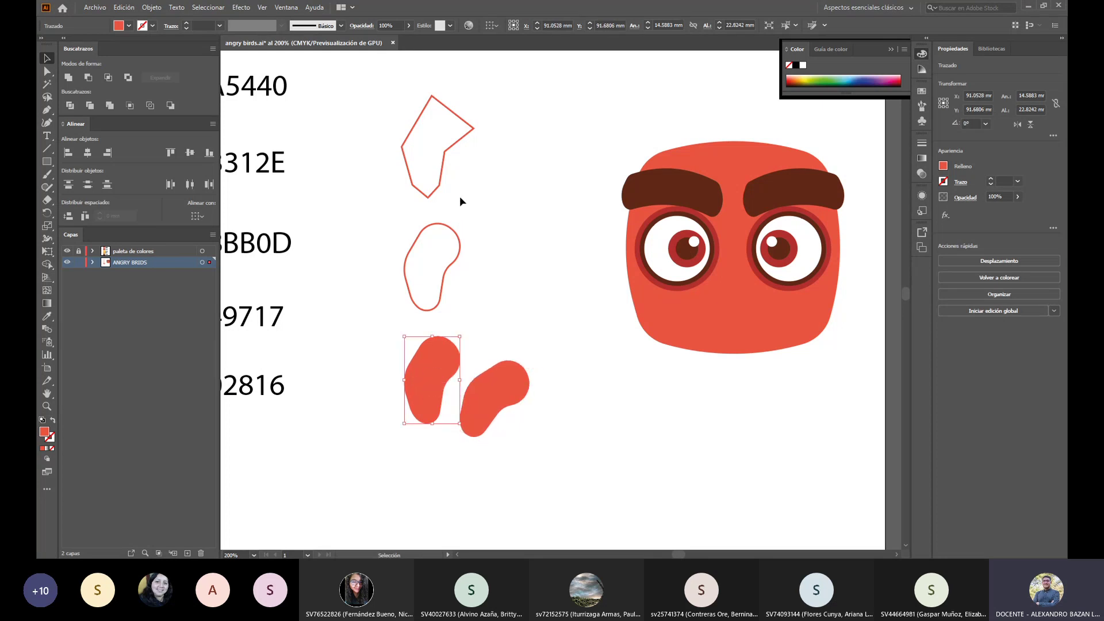
left_click(429, 126)
left_click_drag(406, 108, 478, 155)
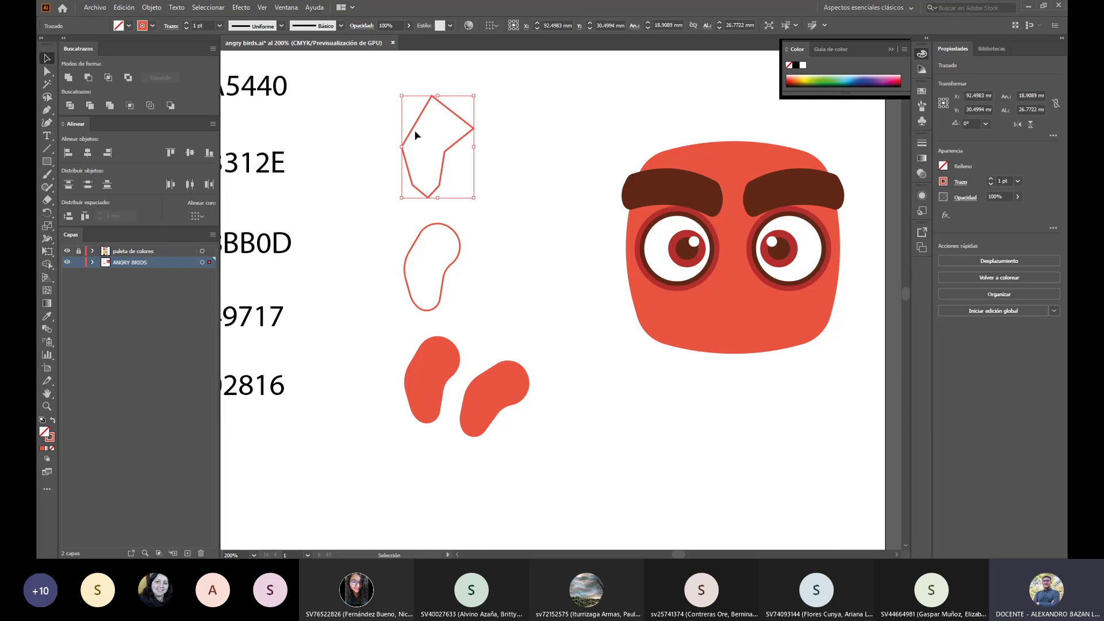
left_click(367, 94)
mouse_move(367, 94)
left_mouse_down()
mouse_move(494, 177)
mouse_move(372, 113)
left_mouse_up()
left_click(498, 173)
left_click(458, 429)
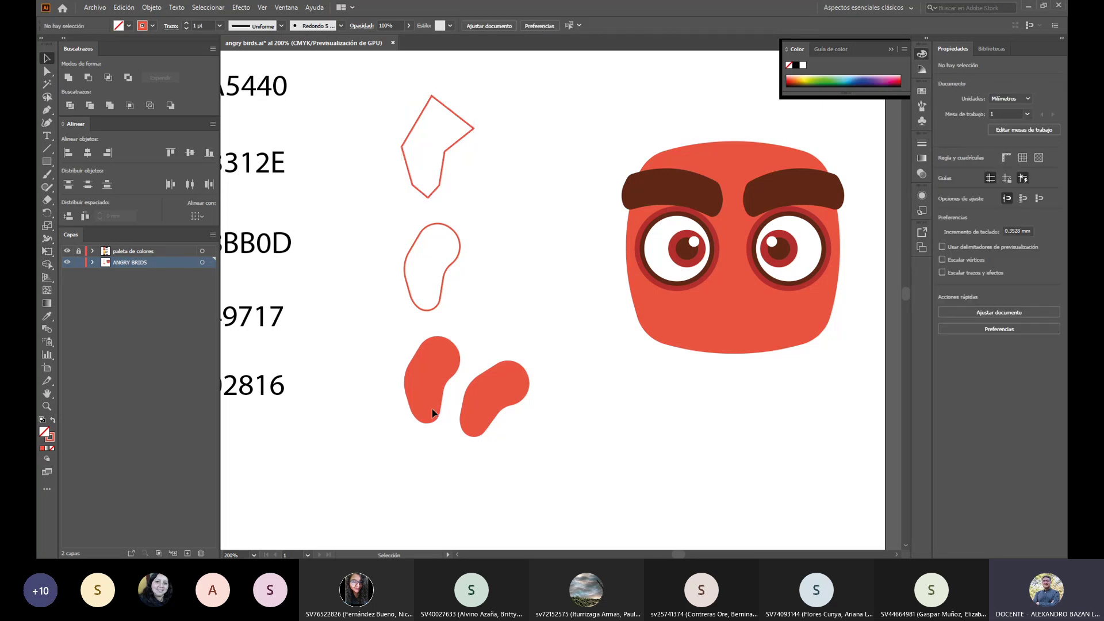
left_click(434, 412)
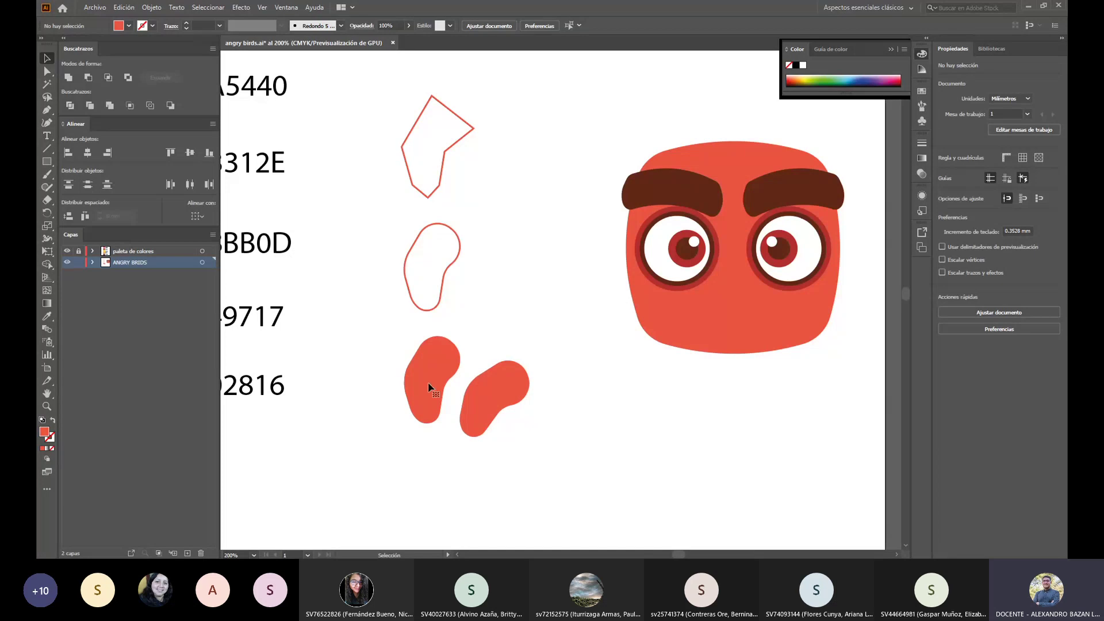
left_click(434, 222)
left_click(447, 422)
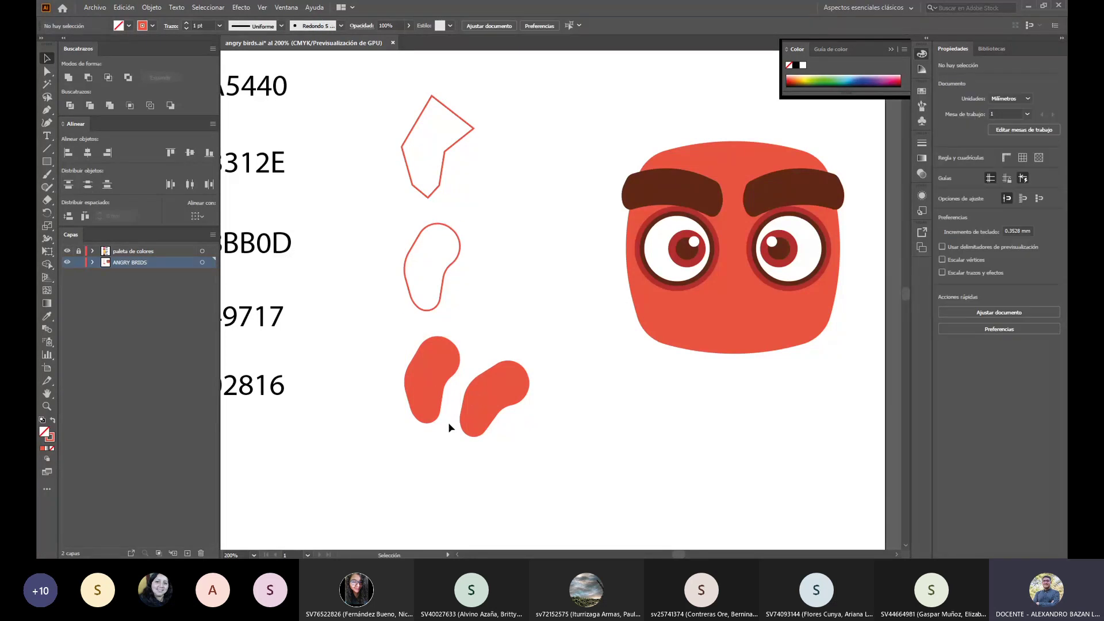
Step: Try moving the rotated copy against the original, and undo the copy's moves and rotation
left_click_drag(487, 398, 454, 383)
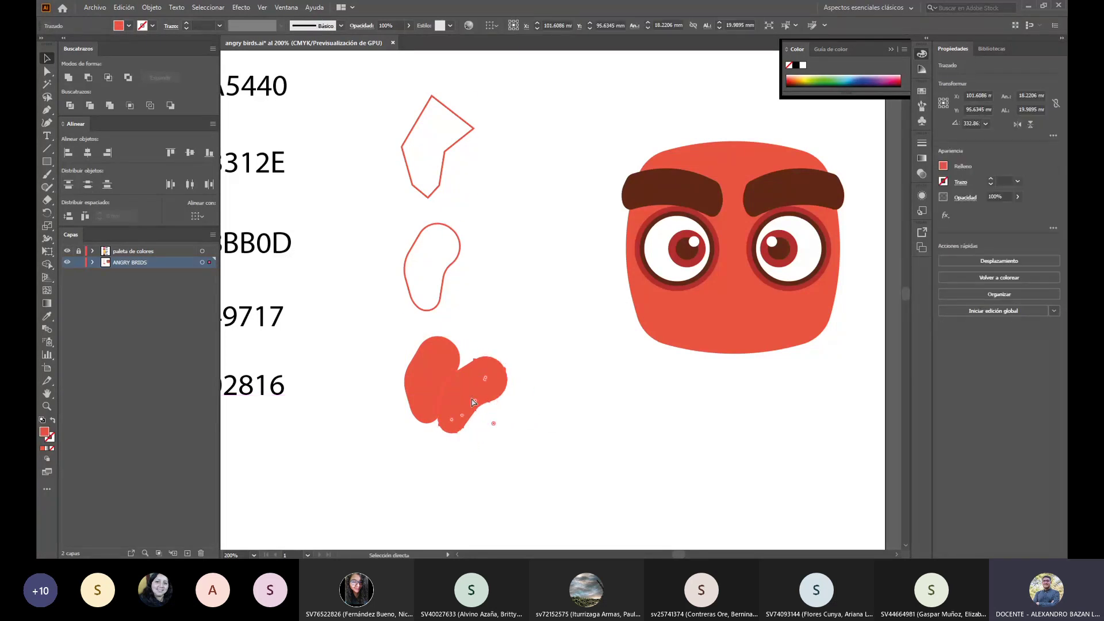
key("ctrl+z")
key("ctrl+z")
key("ctrl+z")
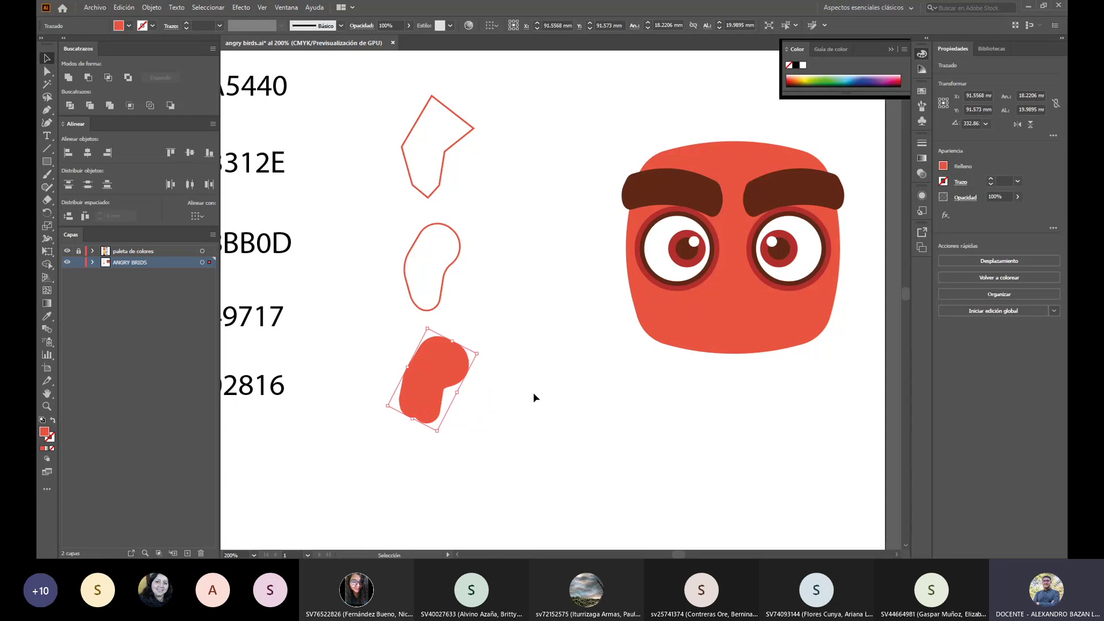
key("v")
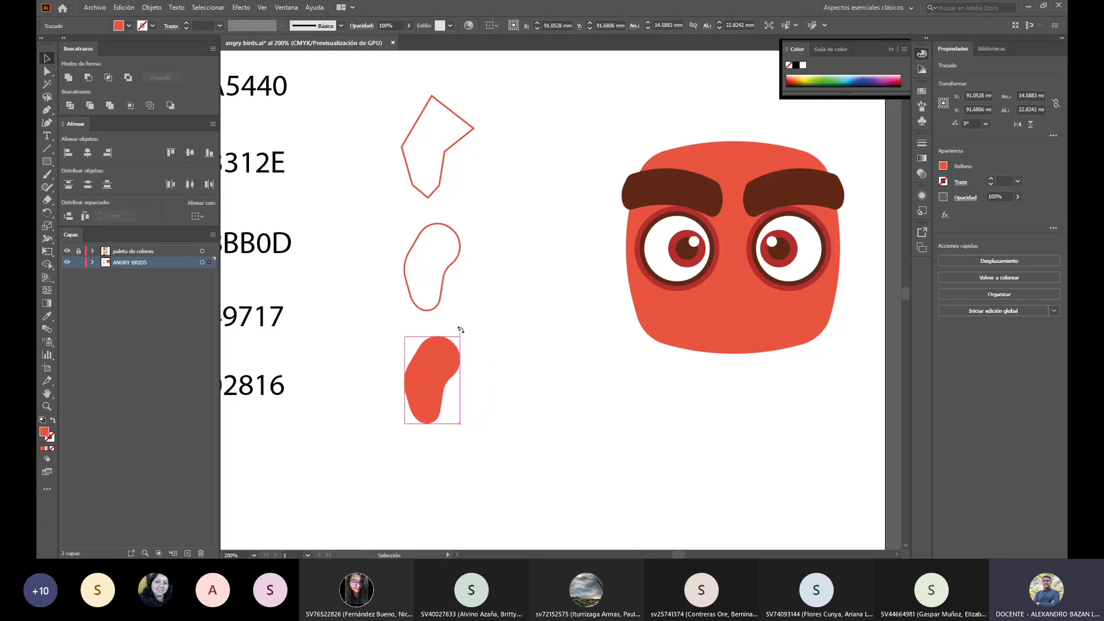
Step: Rotate the front copy to about 338.2°, shrink it to about 12.7 by 15.3 mm and place it over the original's lower right part
left_click_drag(460, 330, 450, 387)
left_click(507, 384)
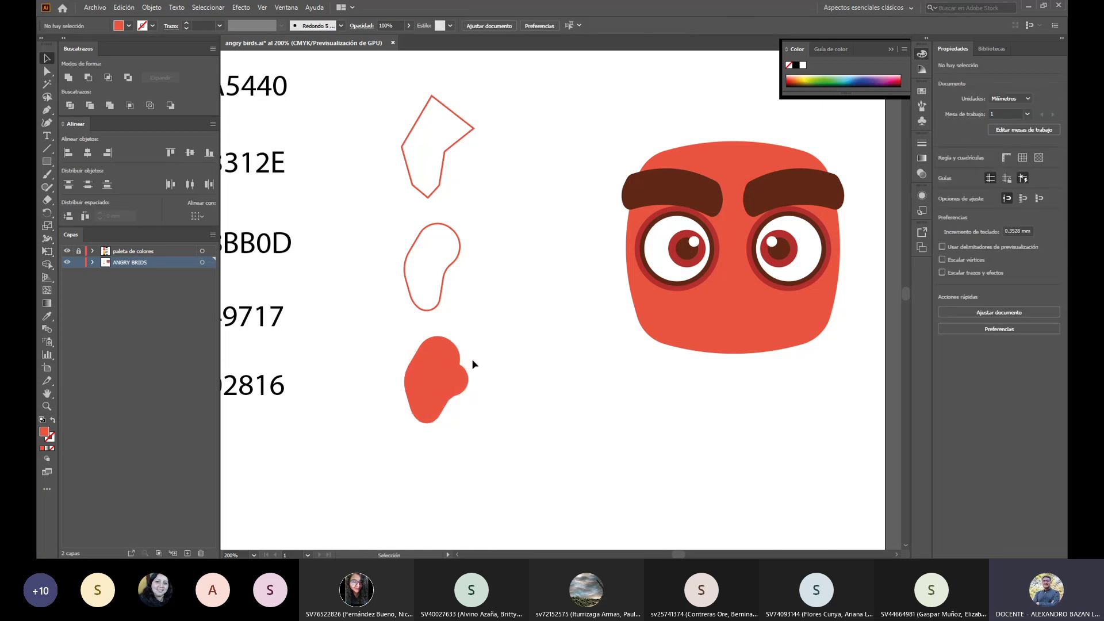
Step: Fill the smaller front copy with the dark red sampled from the iris of the character's eye
left_click(471, 384)
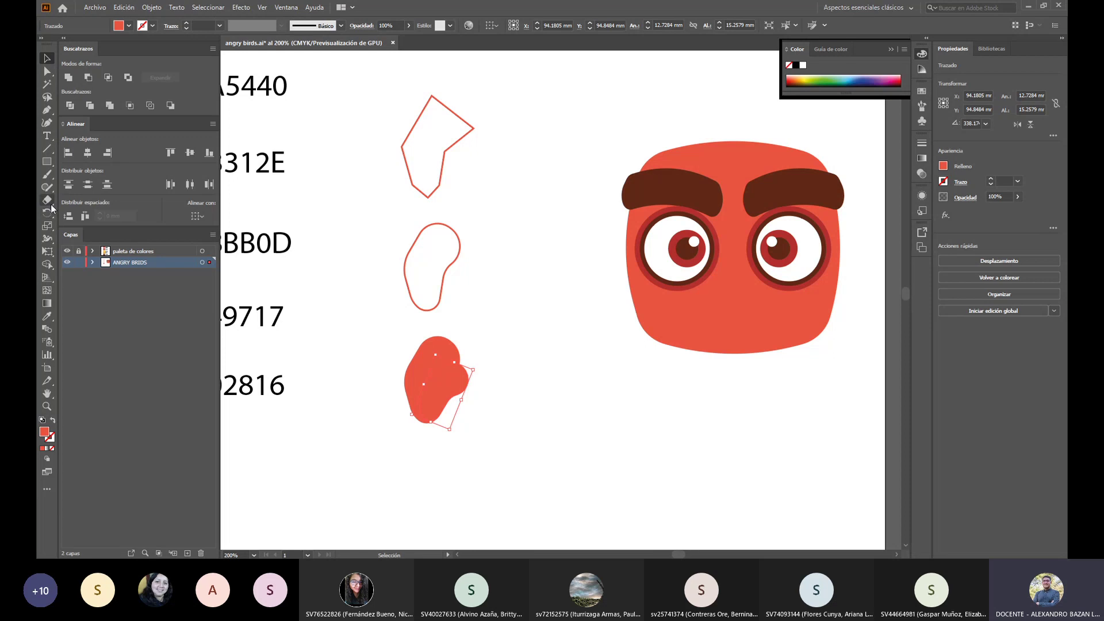
left_click(46, 317)
left_click(703, 257)
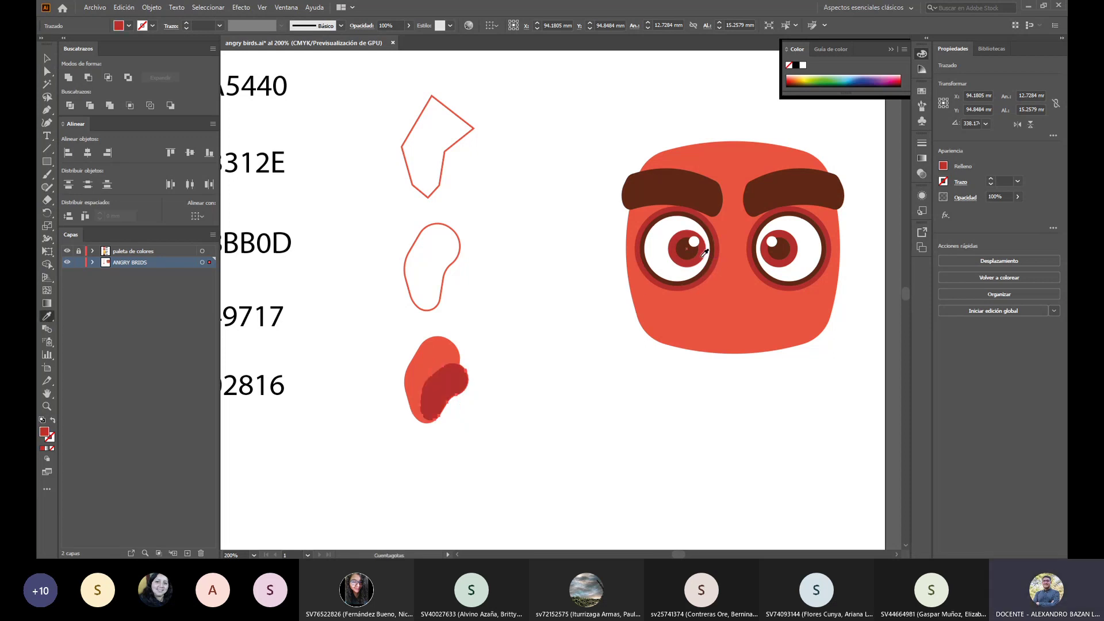
left_click(46, 57)
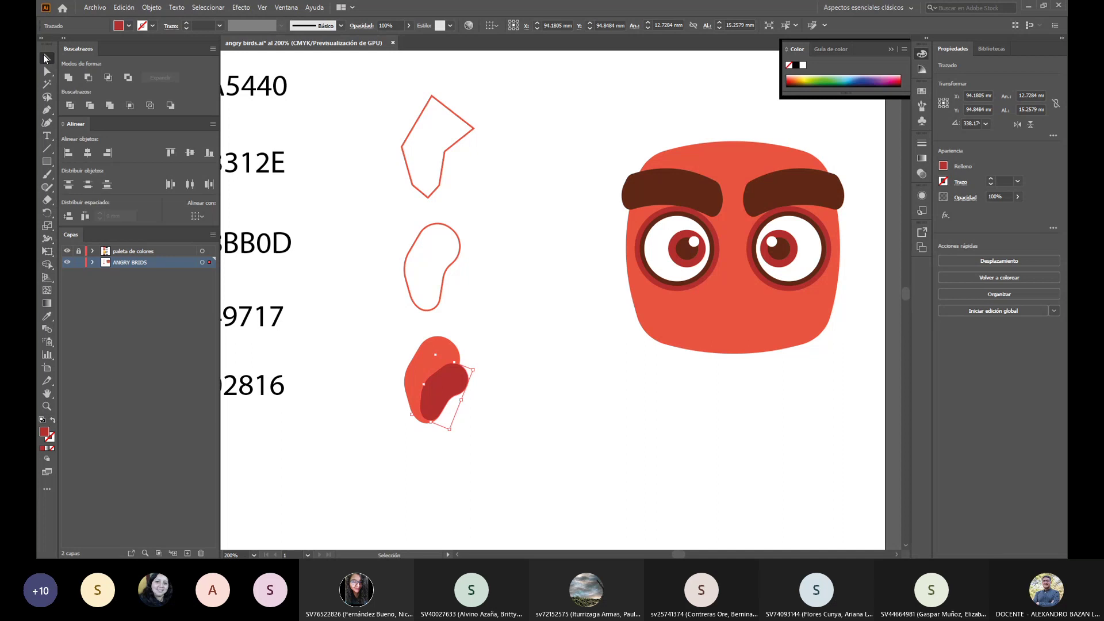
left_click(457, 402)
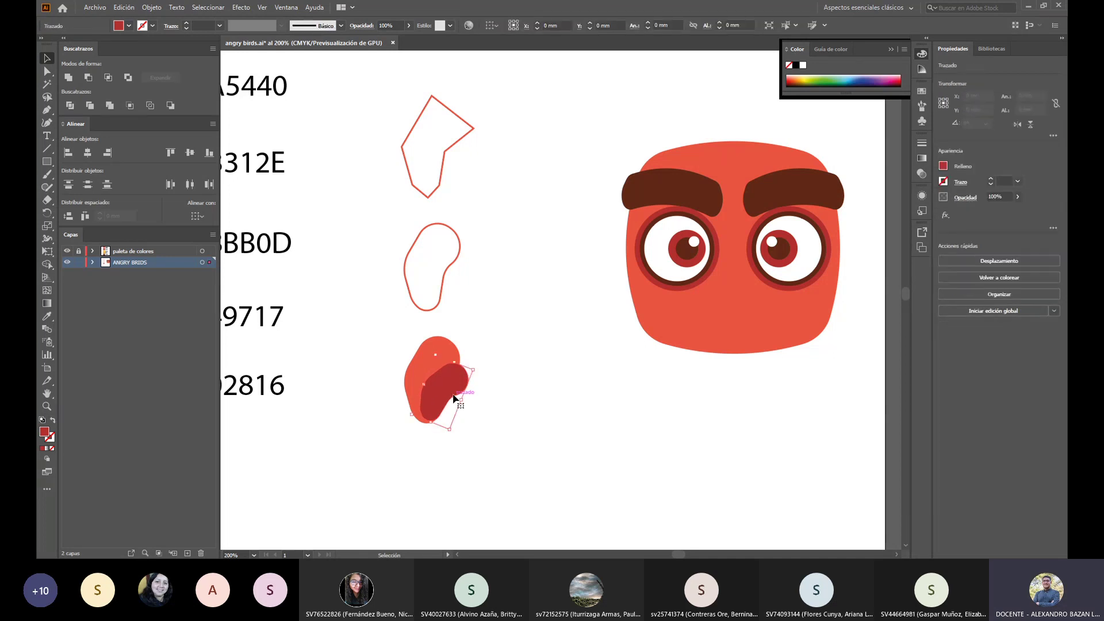
left_click(506, 398)
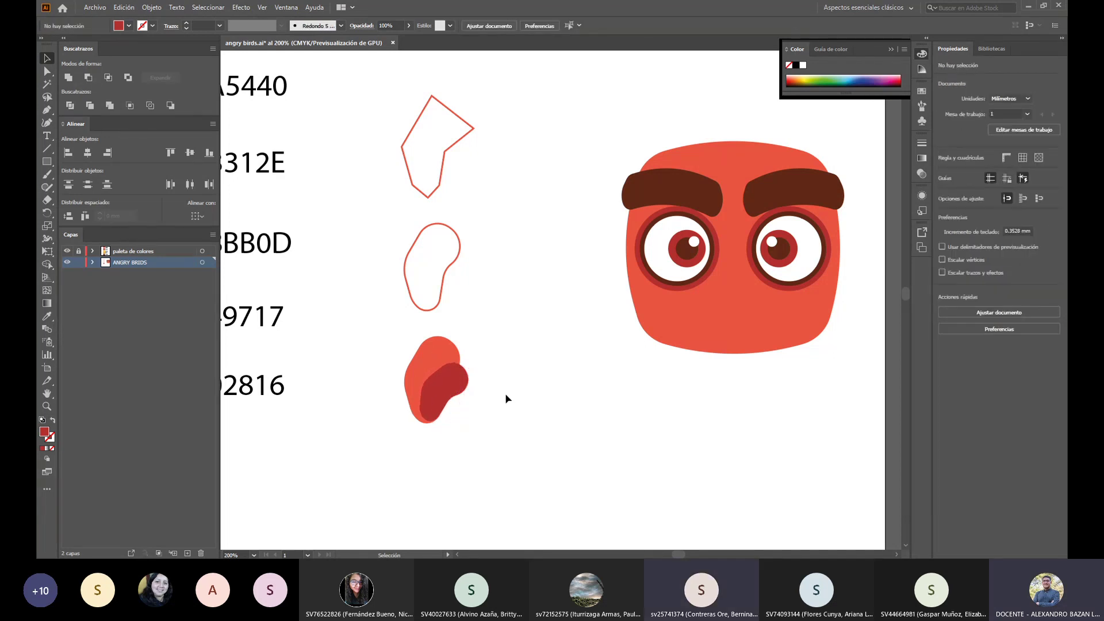
Step: Bring the larger light red shape in front of the dark red copy
left_click(454, 384)
left_click_drag(420, 364, 429, 352)
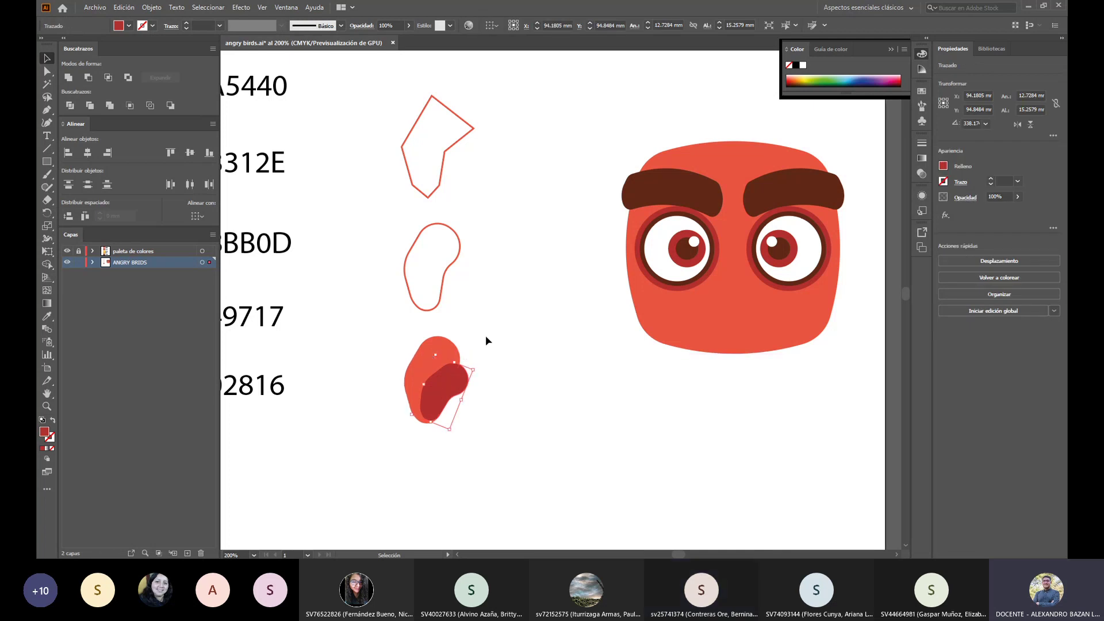
left_click(443, 352)
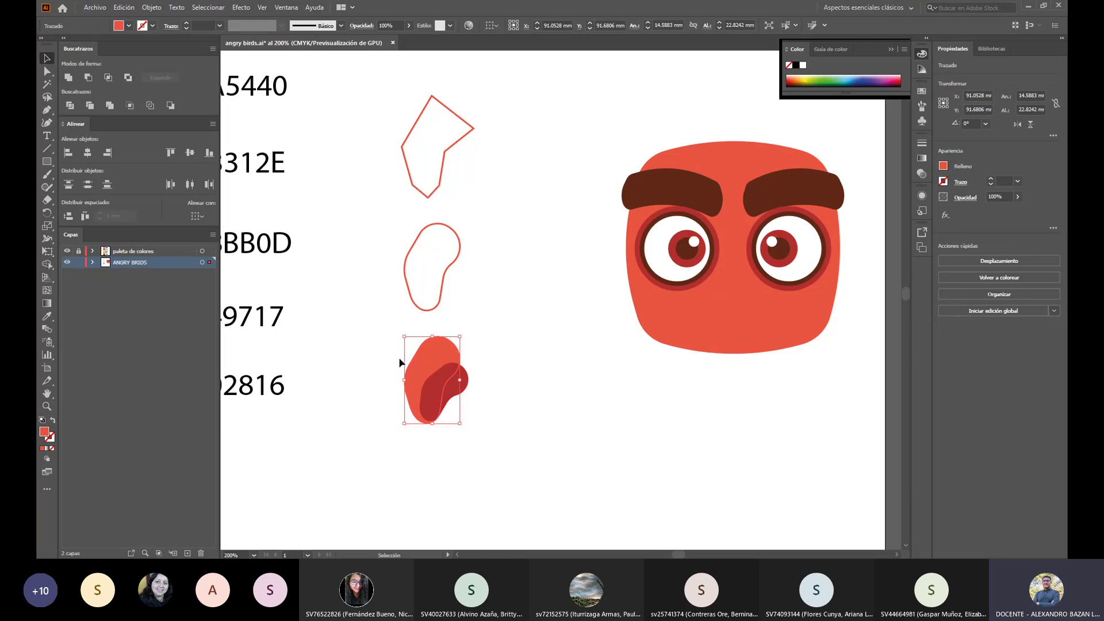
key("a")
key("Delete")
key("ctrl+z")
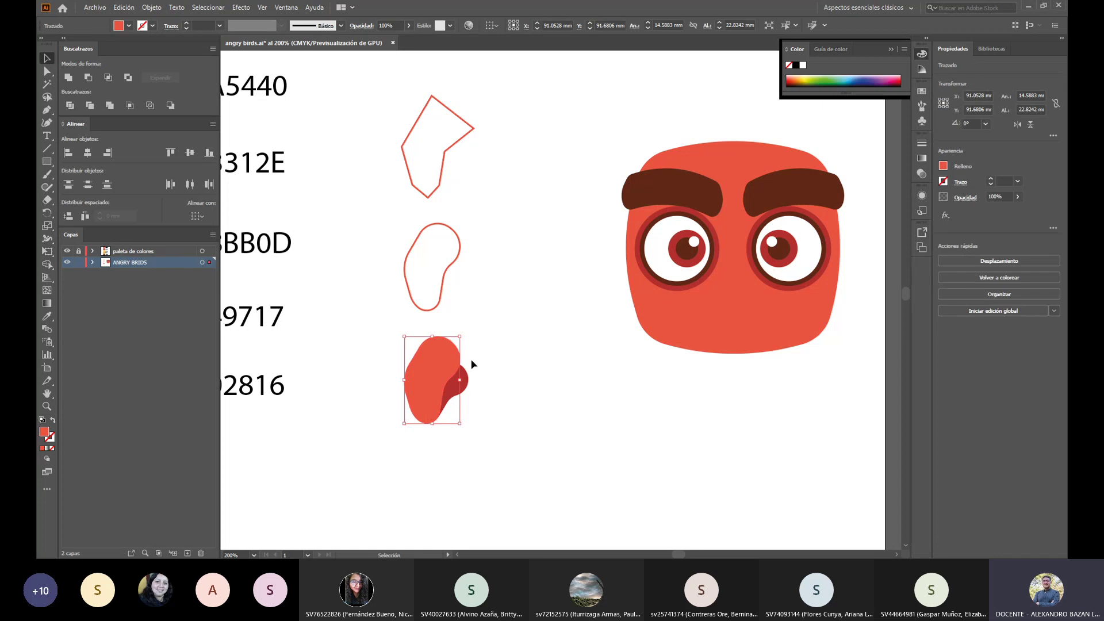
left_click(476, 390)
Step: Return the light red shape behind the dark red copy and select the light red shape
key("a")
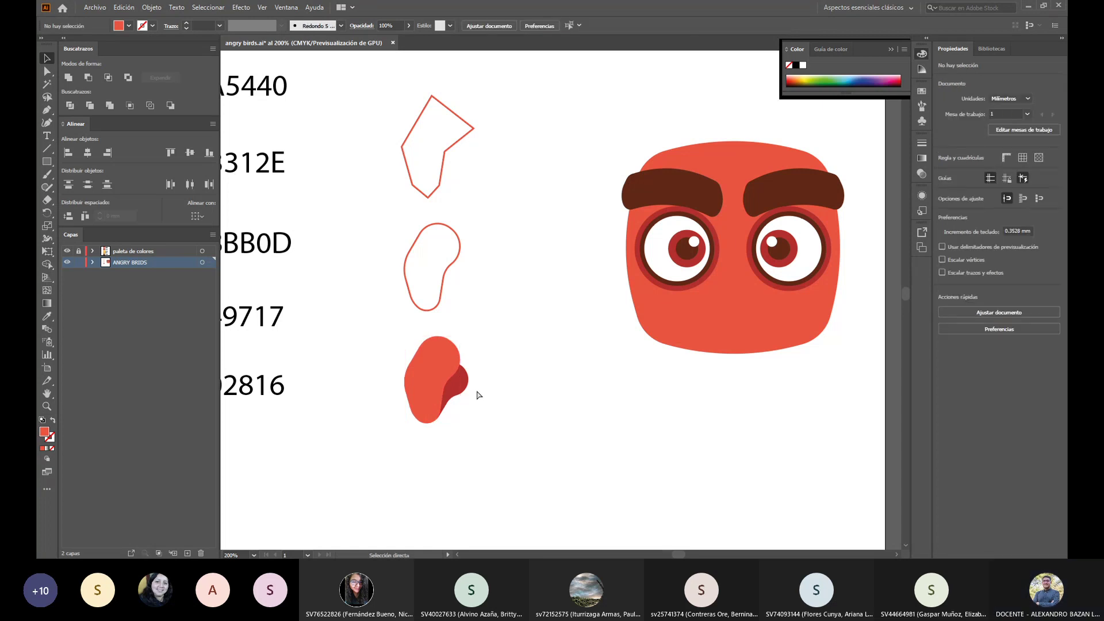
key("v")
left_click(436, 352)
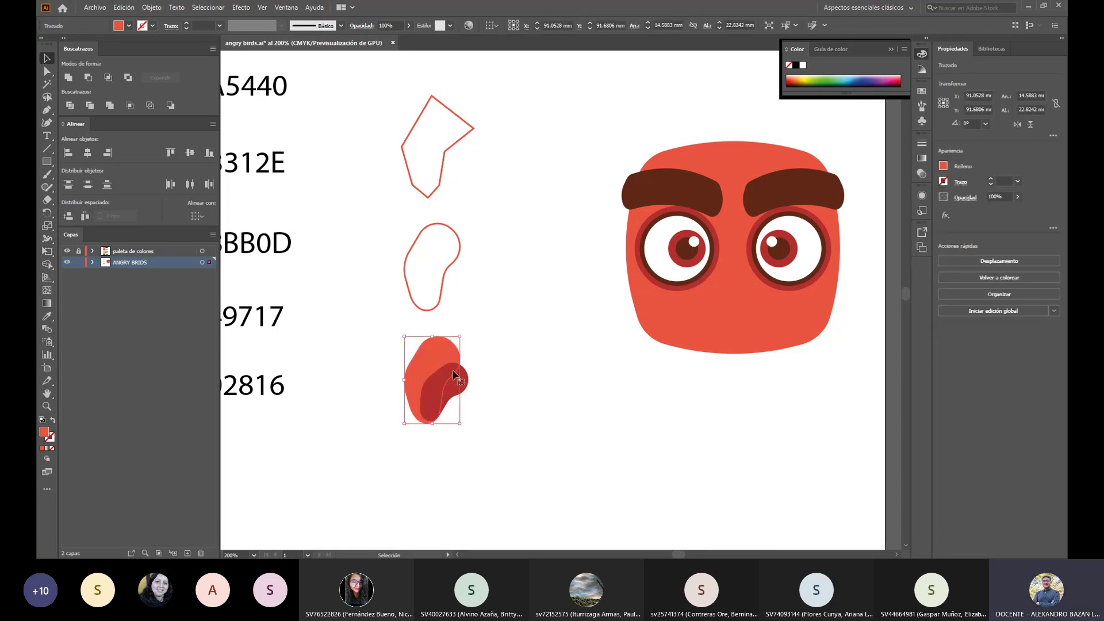
Step: Bring the larger light red feather shape to the front, covering part of the dark red copy
right_click(436, 352)
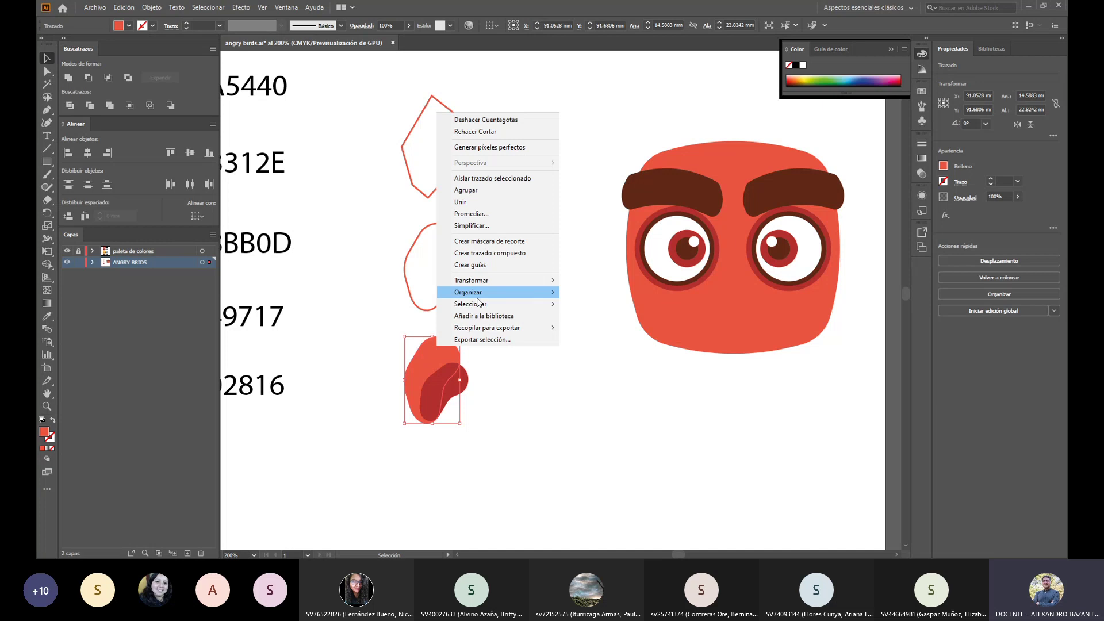
mouse_move(506, 293)
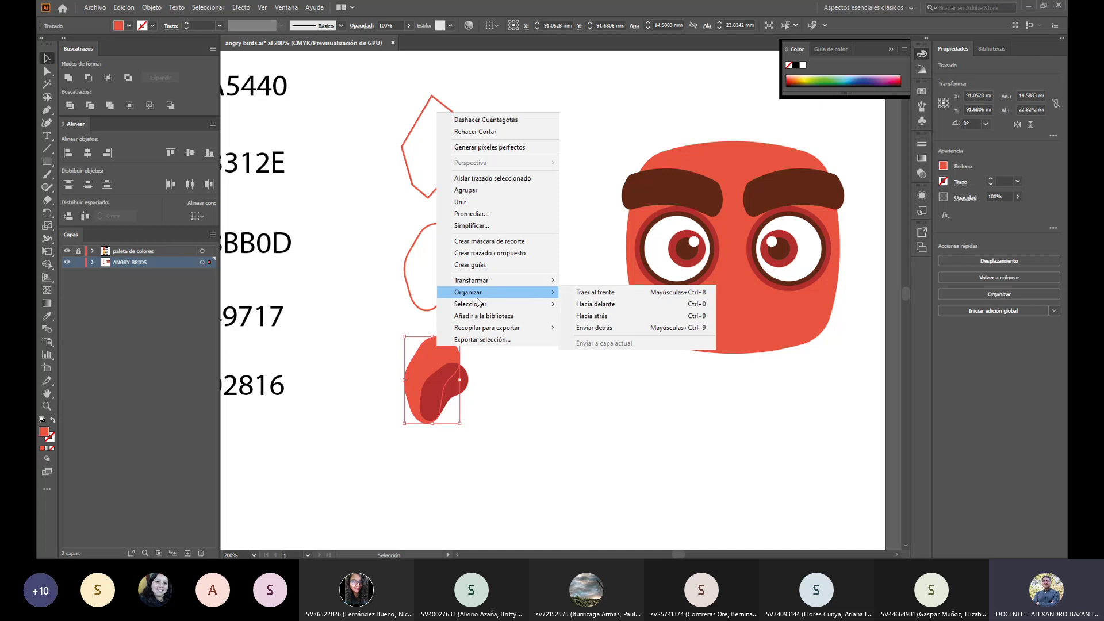
left_click(638, 299)
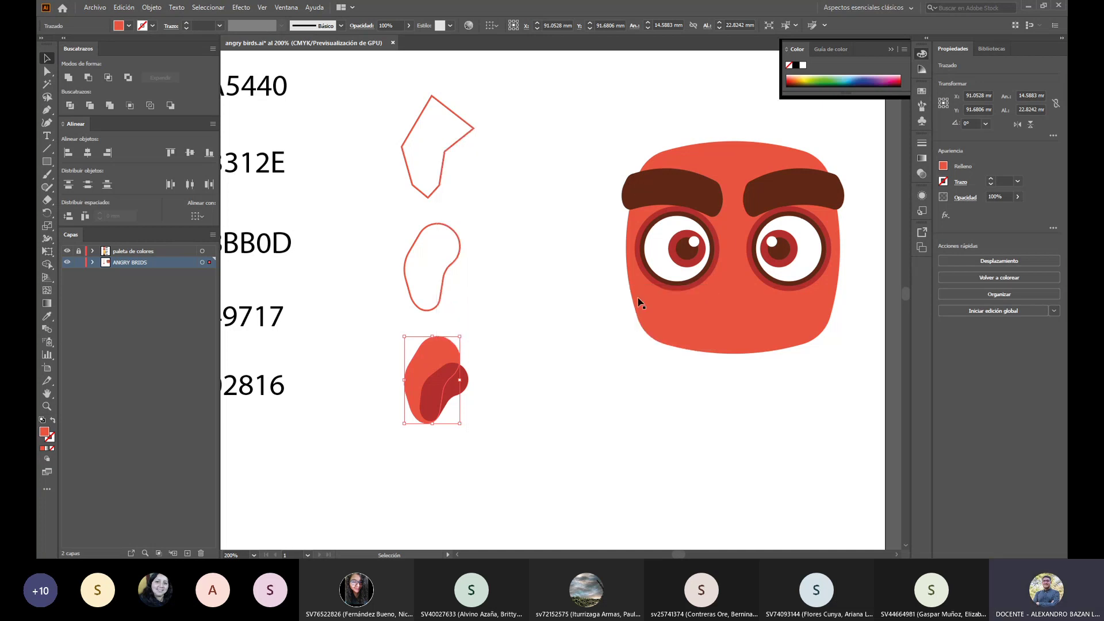
left_click(444, 474)
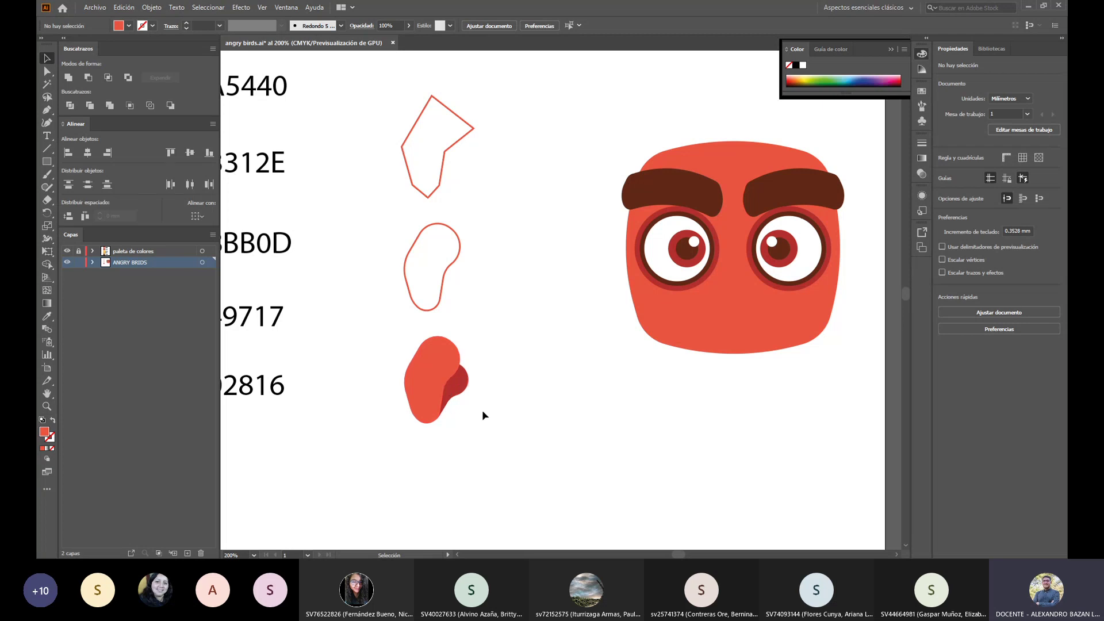
left_click(441, 367)
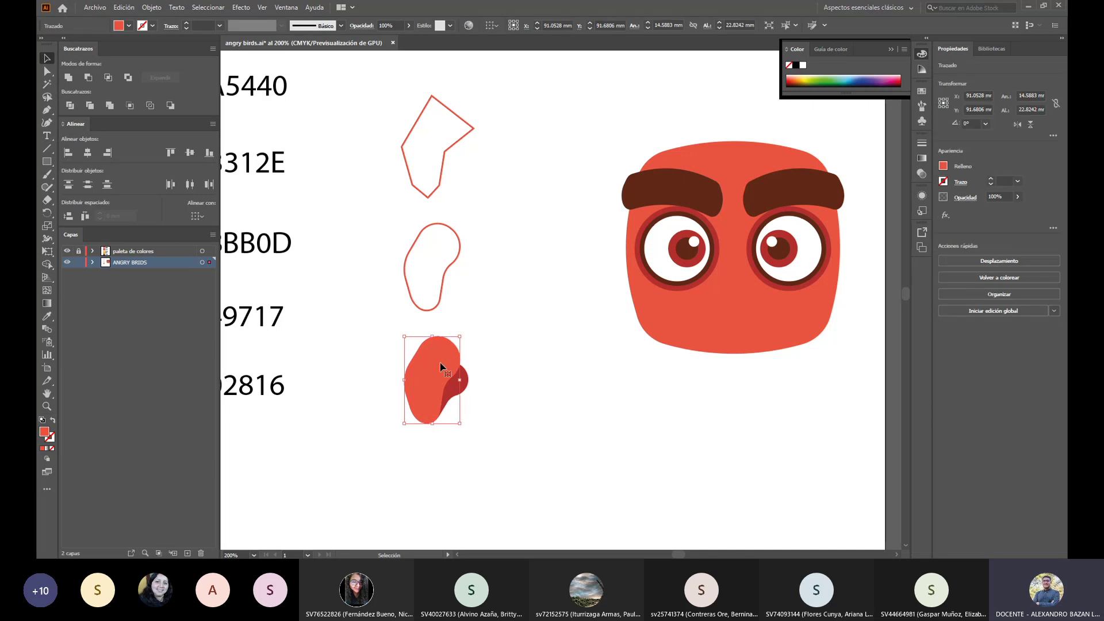
left_click(531, 365)
Step: Group the light red feather shape with its dark red shading shape
key("a")
left_click_drag(522, 470, 402, 339)
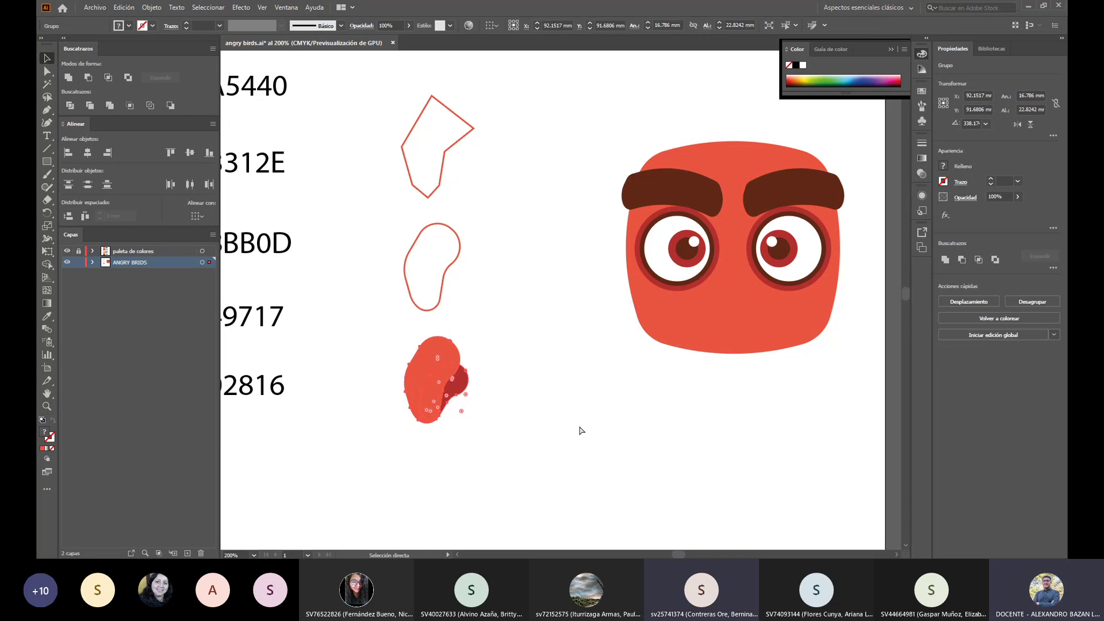
key("v")
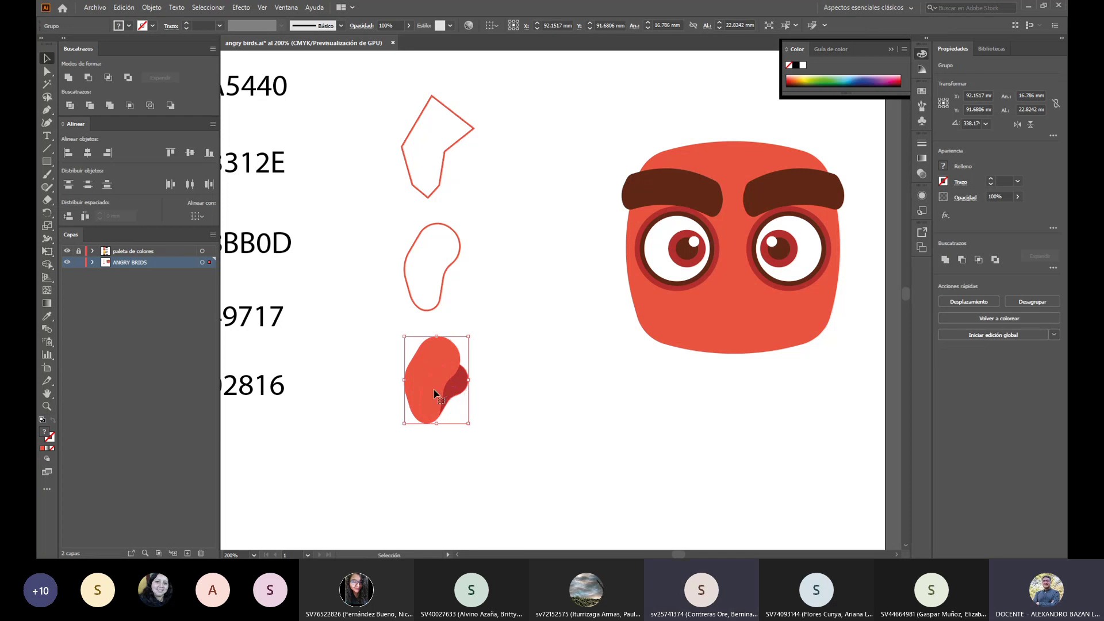
key("a")
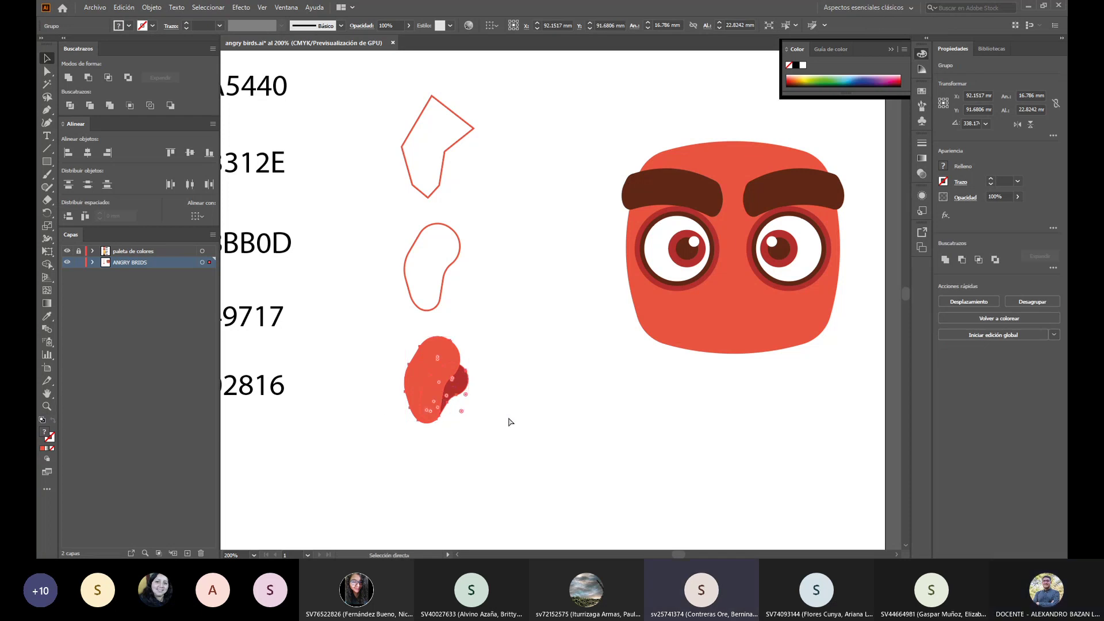
Step: Duplicate the grouped feather and place the copy on top of the head at about X 173.6 mm, Y 22.7 mm
key("ctrl+c")
key("ctrl+v")
key("v")
key("ctrl+z")
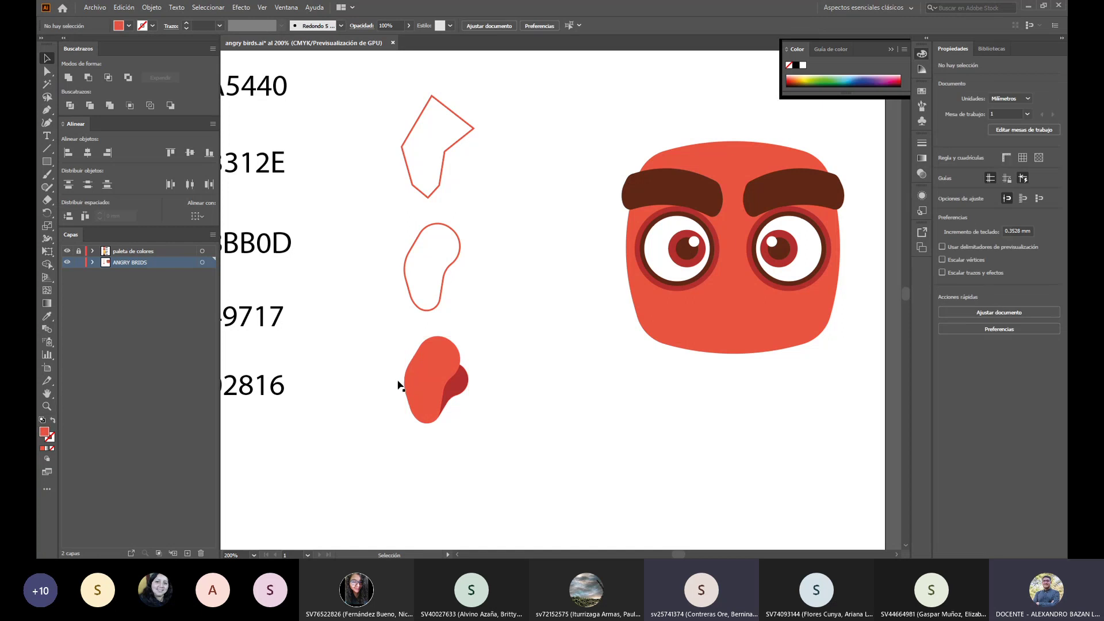
left_click(449, 396)
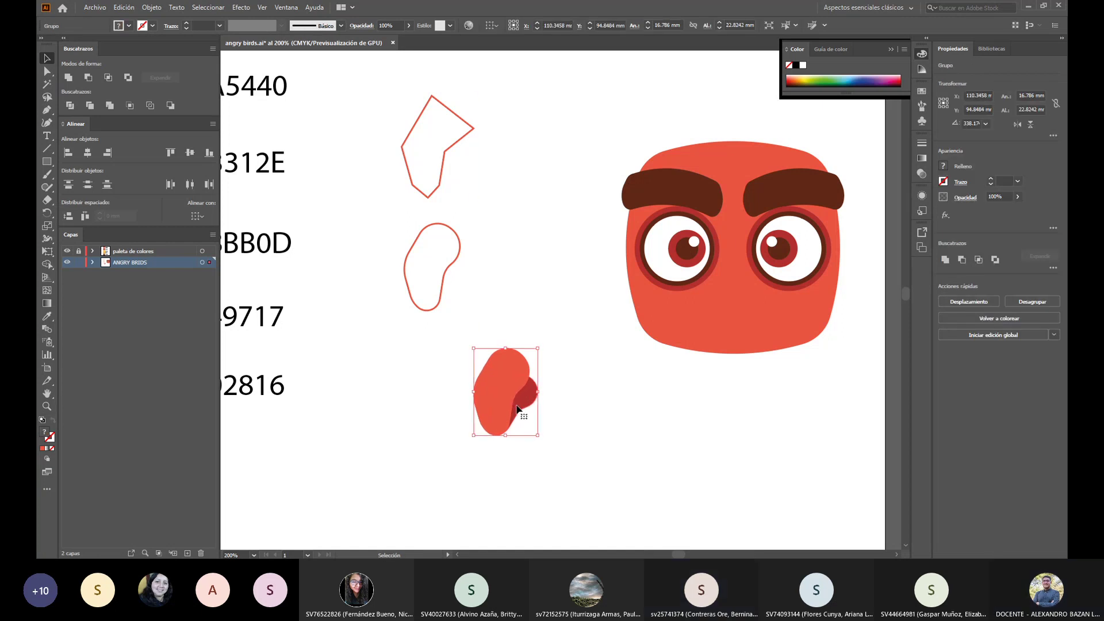
key("a")
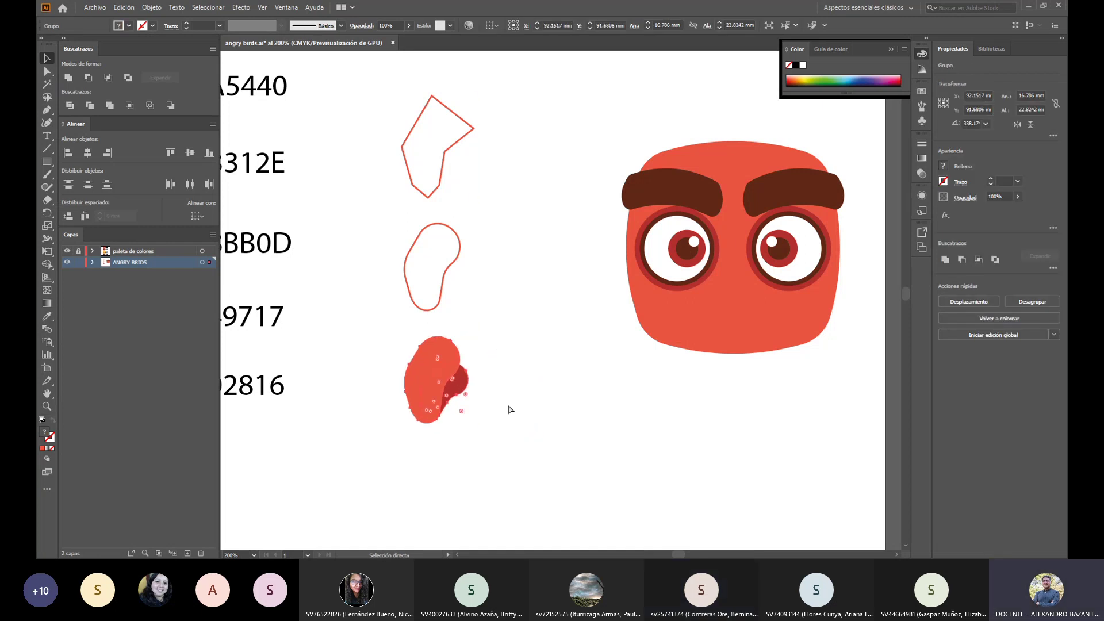
key("v")
key("ctrl+v")
left_click_drag(560, 309, 744, 97)
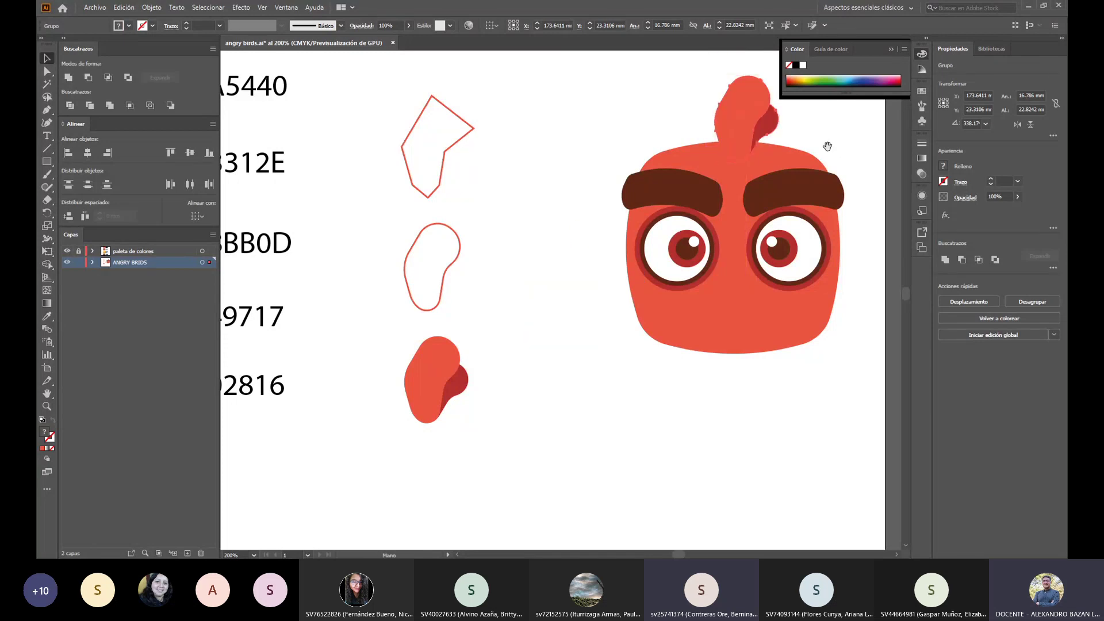
left_click_drag(827, 146, 661, 231)
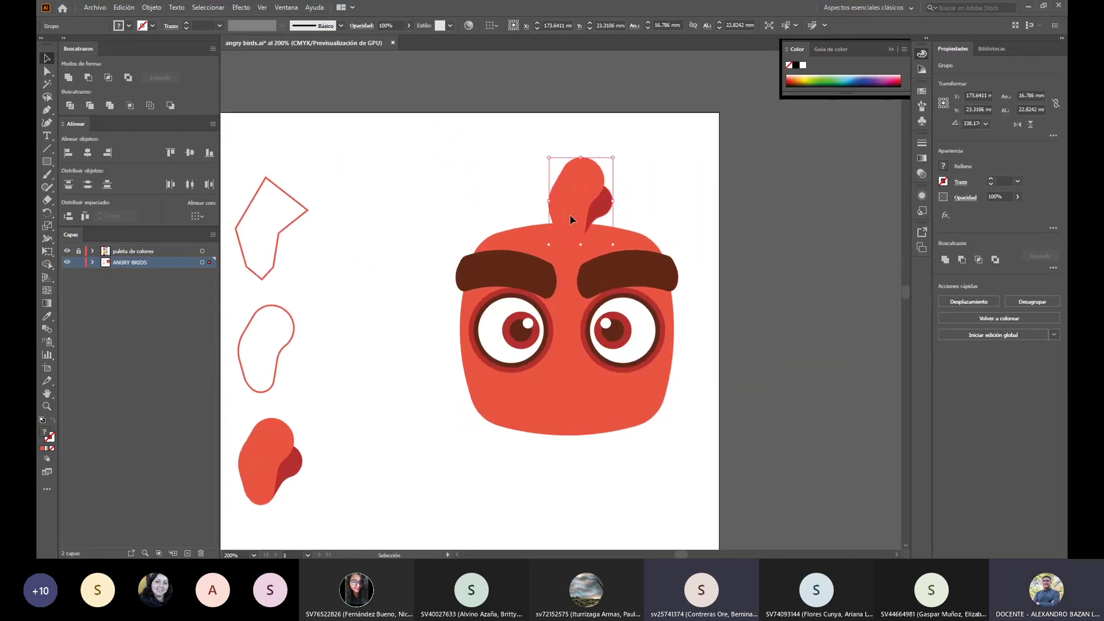
left_click_drag(571, 219, 572, 214)
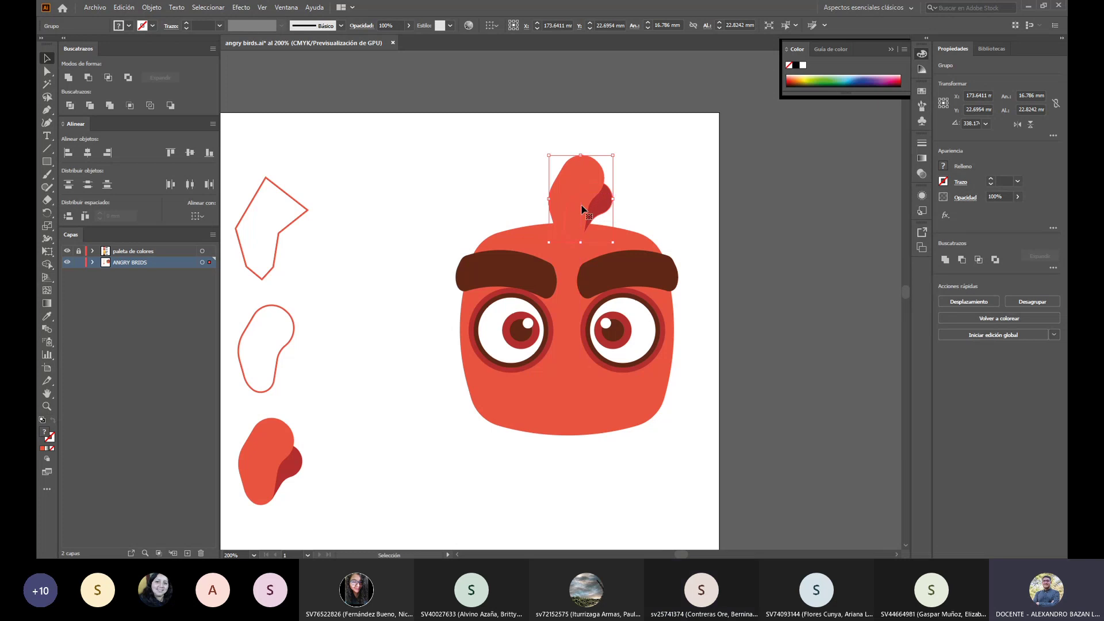
Step: Send the feather copy on the head to the back, behind the red face shape
right_click(579, 215)
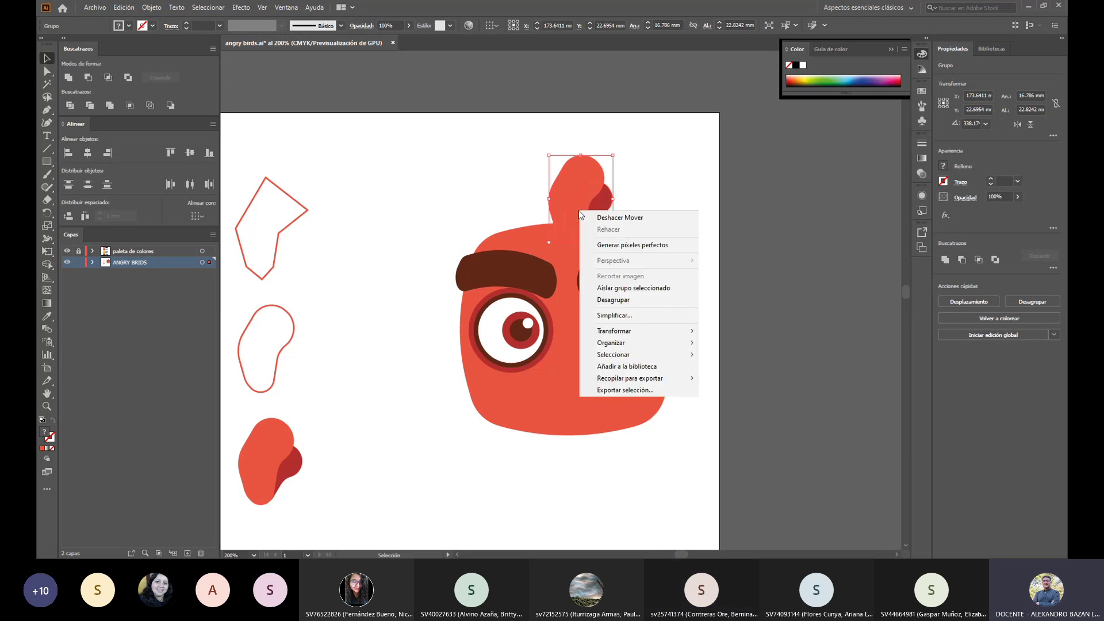
mouse_move(644, 344)
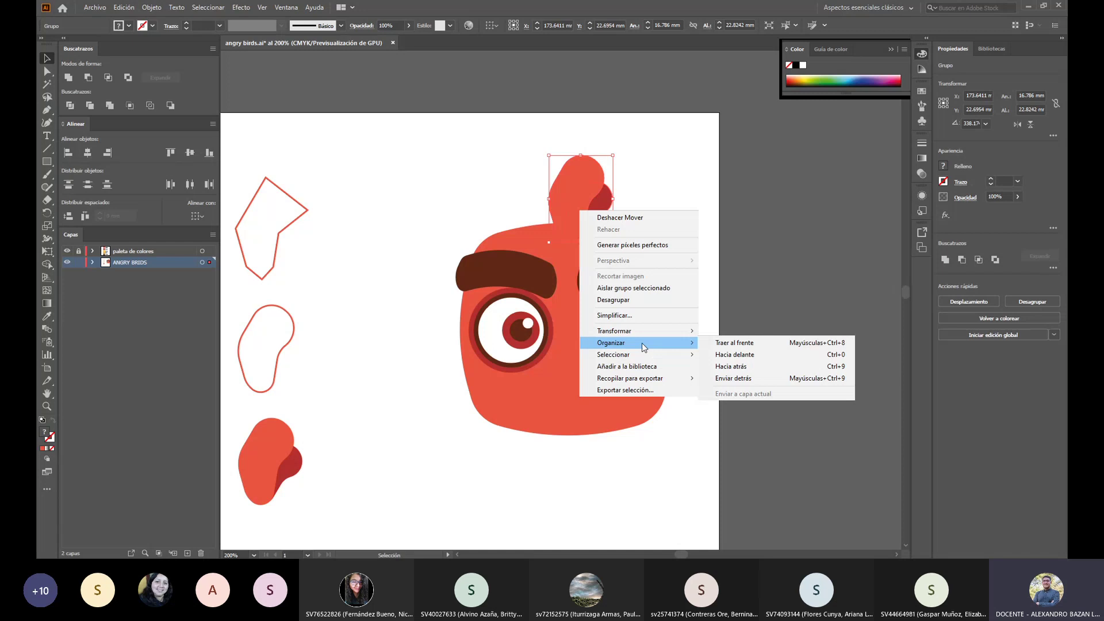
left_click(752, 378)
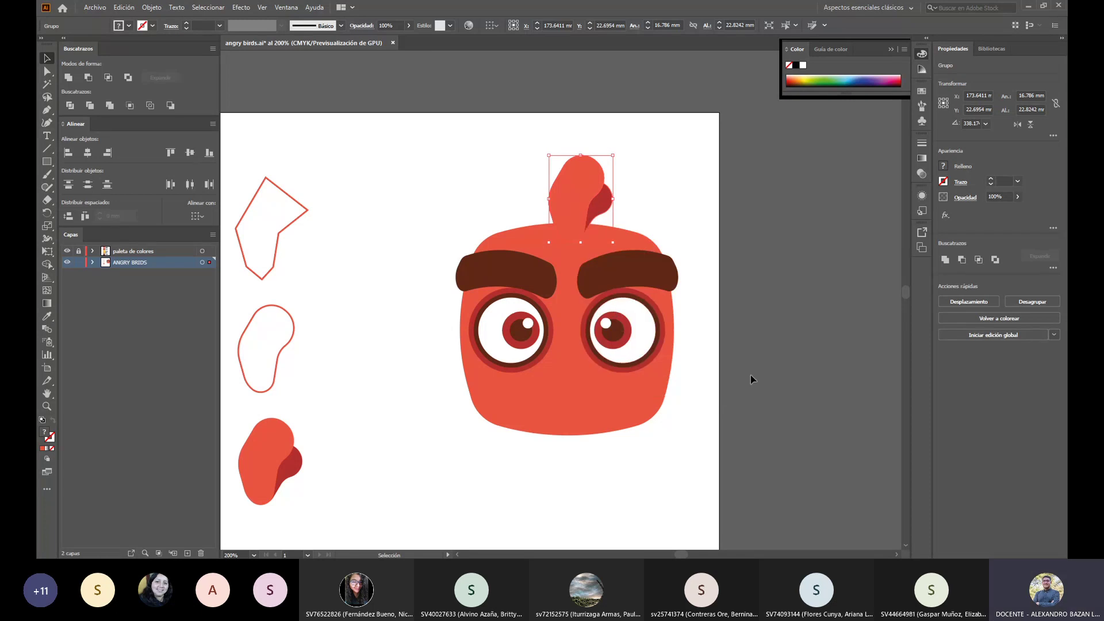
left_click(632, 211)
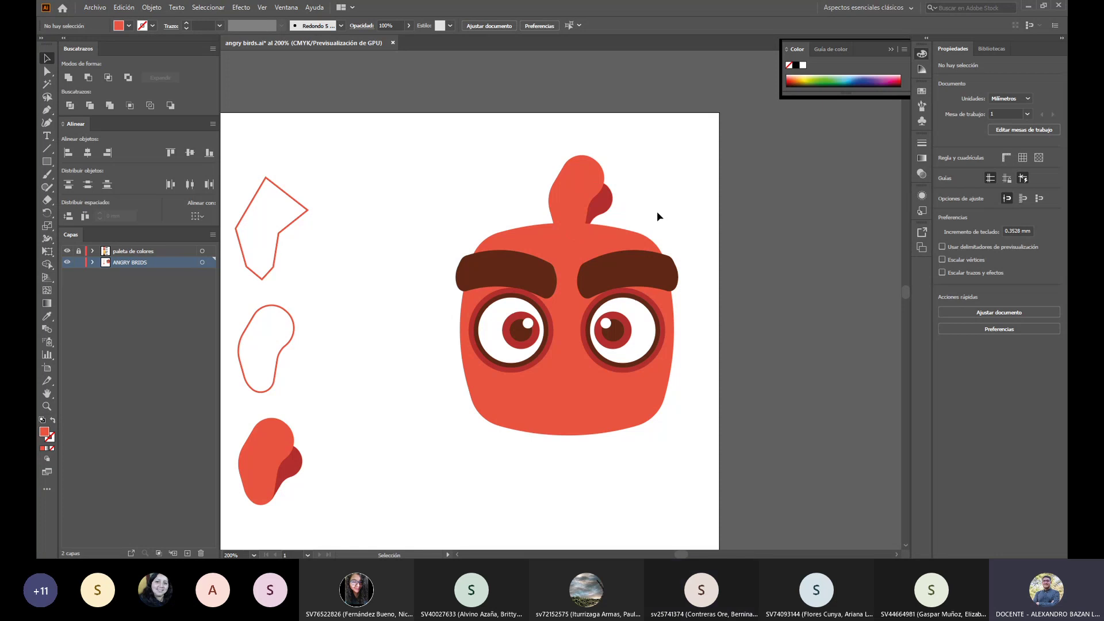
Step: Nudge the feather on the head slightly sideways and rotate it a few degrees clockwise
scroll(674, 437, "down", 2)
scroll(633, 189, "up", 1)
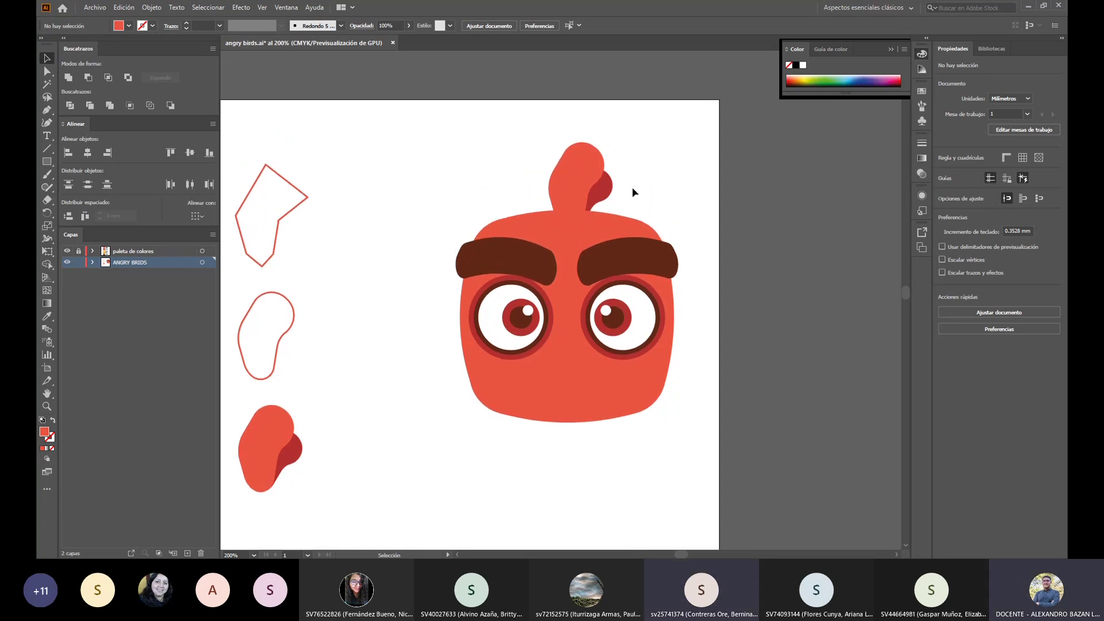
left_click(561, 184)
left_click_drag(574, 200, 569, 205)
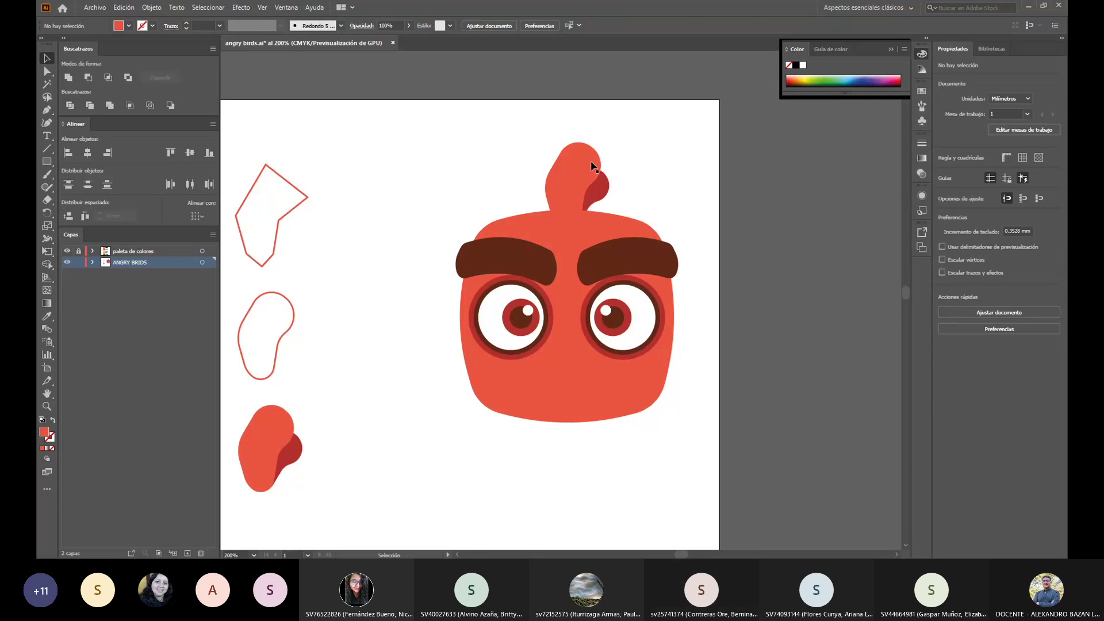
left_click_drag(612, 134, 639, 174)
left_click(639, 180)
scroll(678, 354, "down", 2)
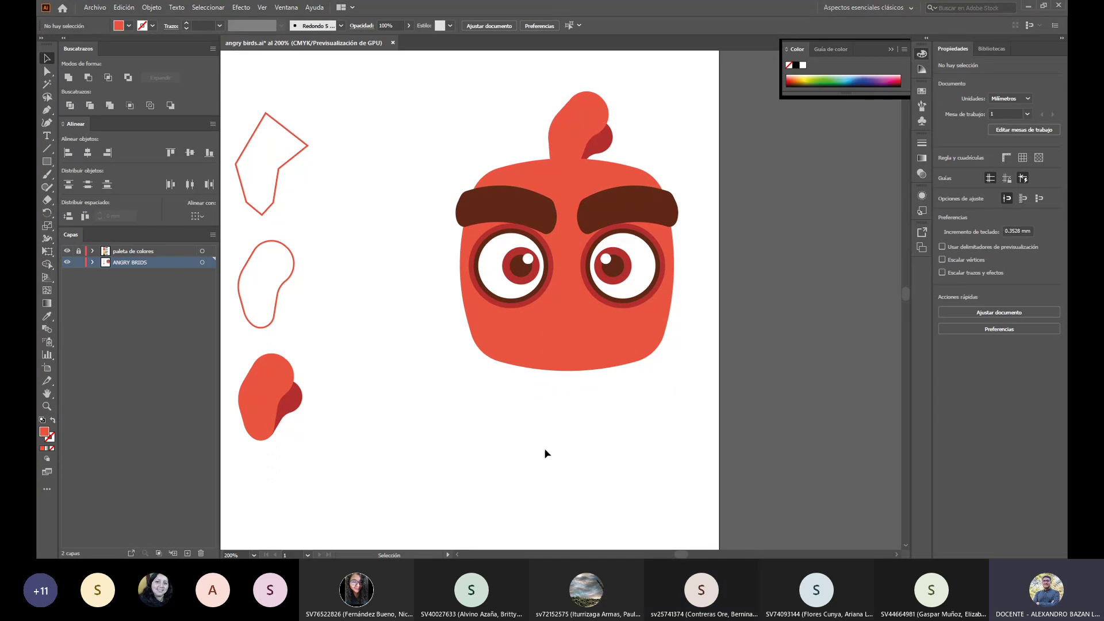
Step: Try rounding the angular feather outline's top corner to about 4.7 mm and its right corner to about 6.8 mm
left_click_drag(399, 352, 500, 387)
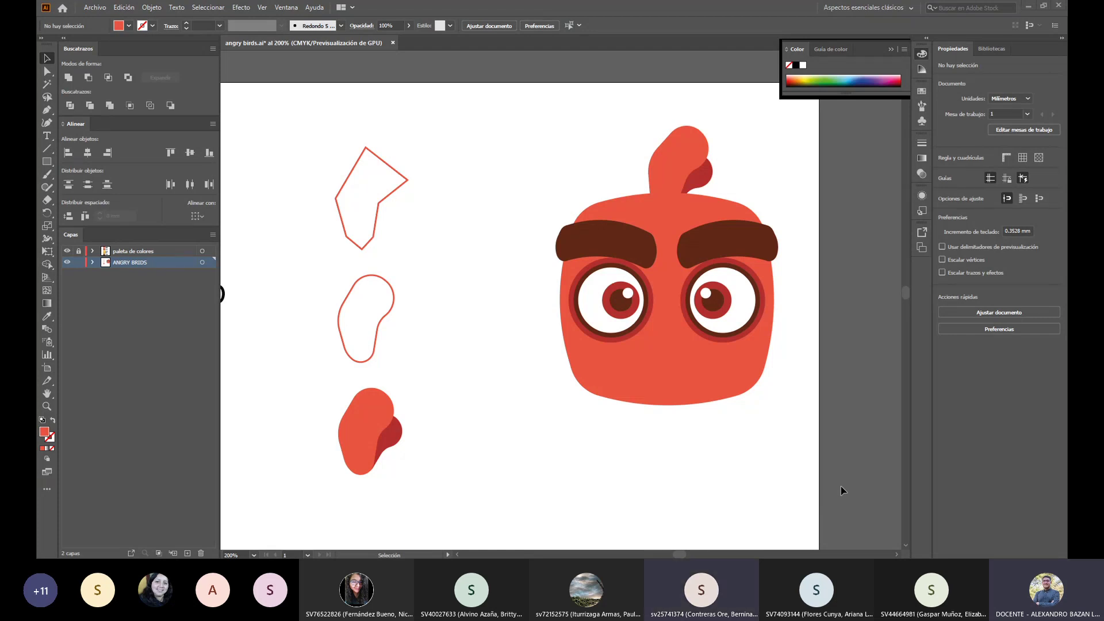
left_click(48, 72)
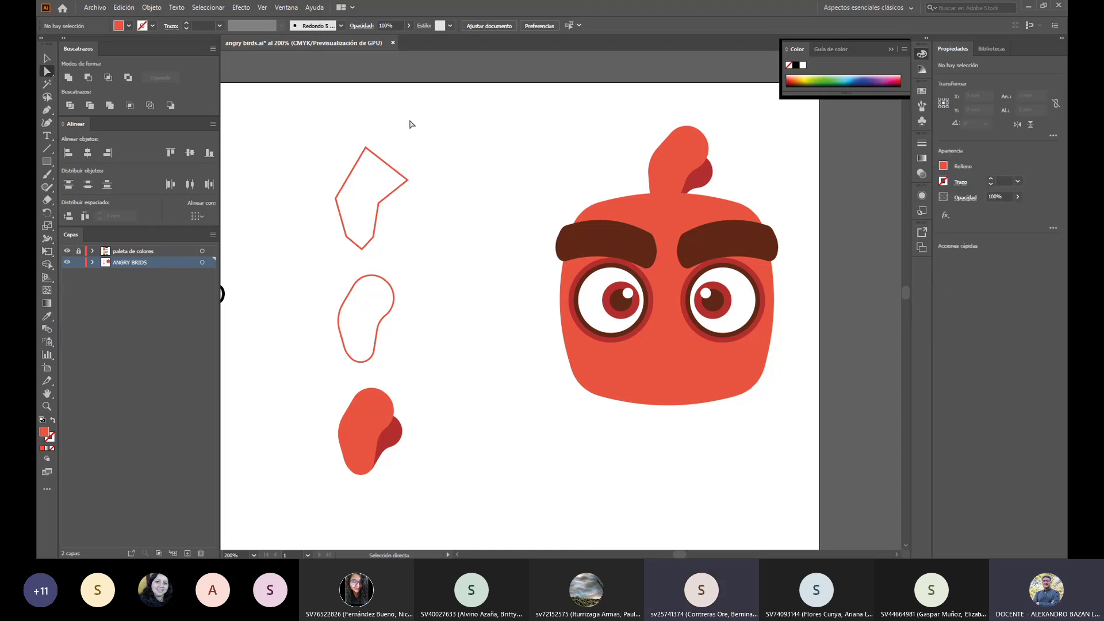
left_click(366, 150)
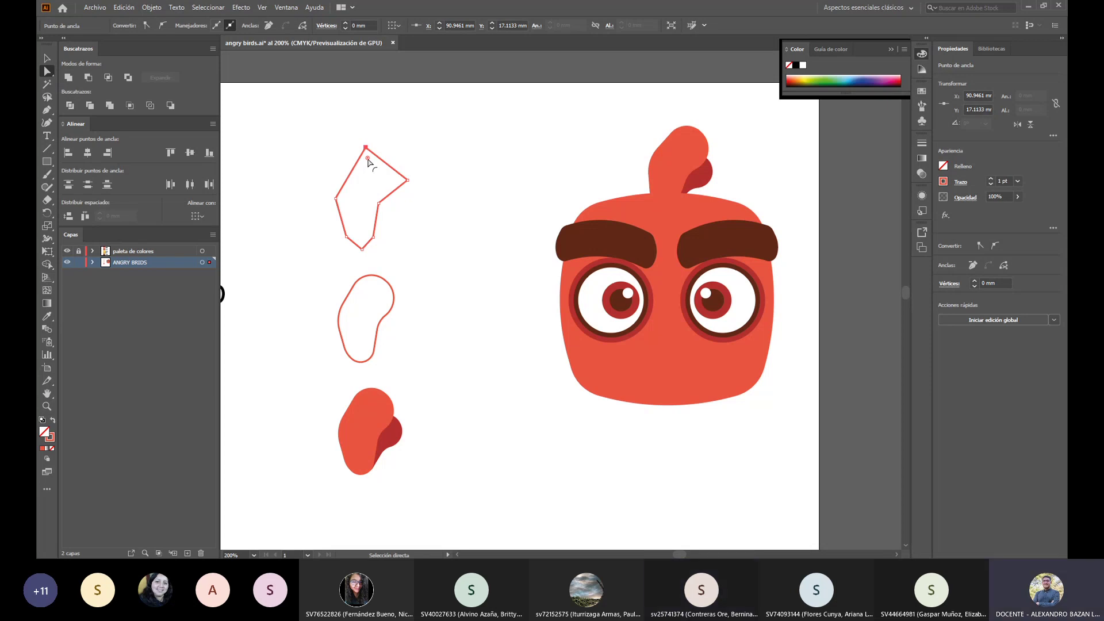
left_click_drag(368, 162, 371, 179)
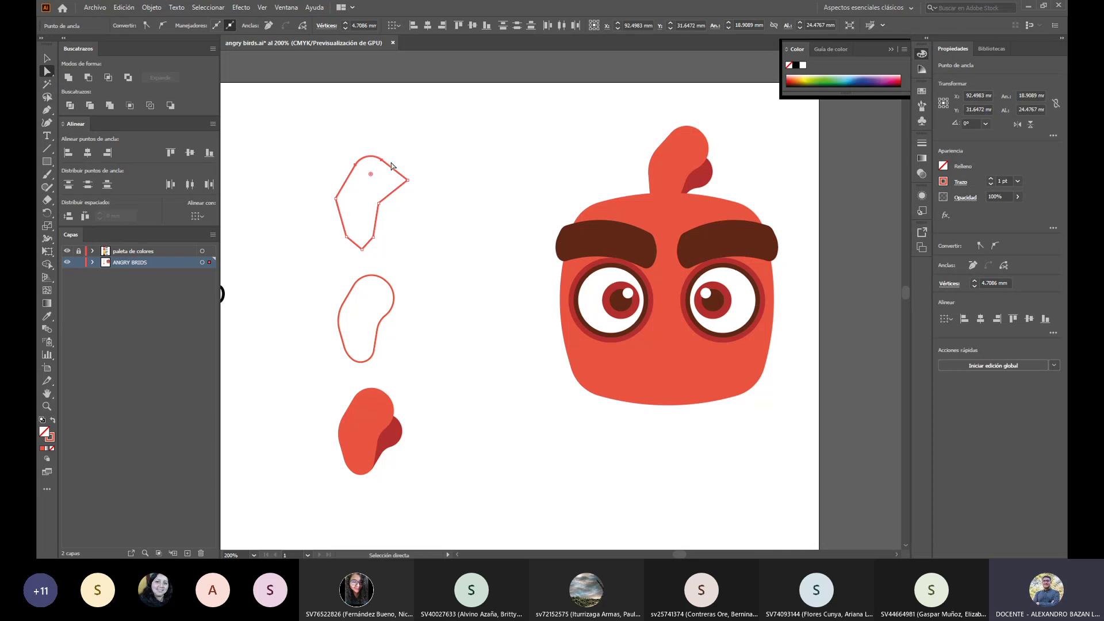
left_click(407, 180)
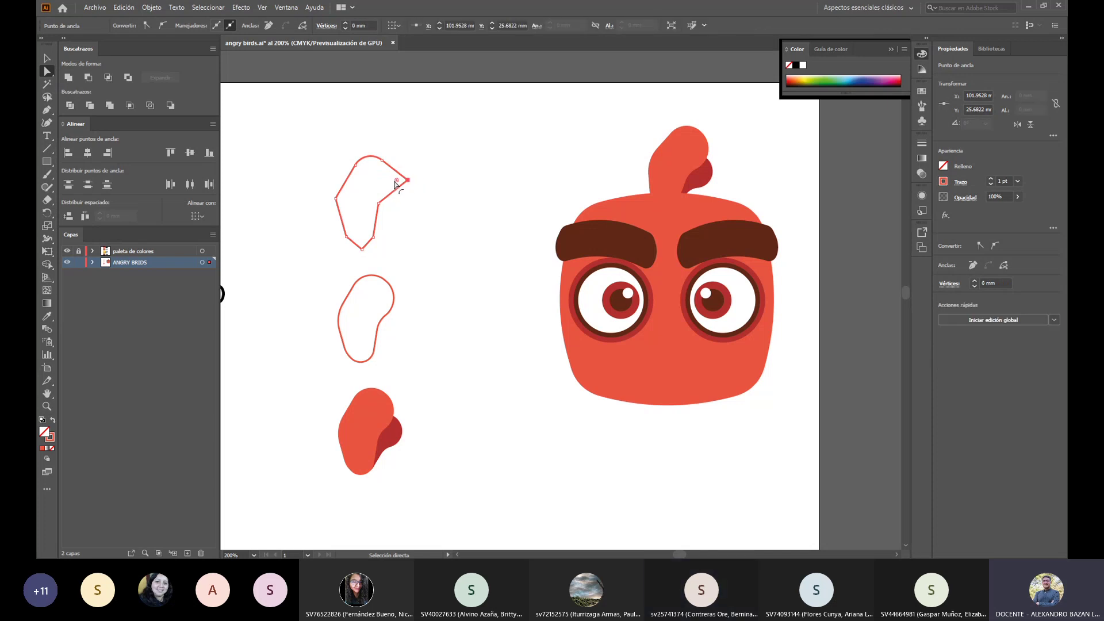
left_click_drag(397, 180, 364, 179)
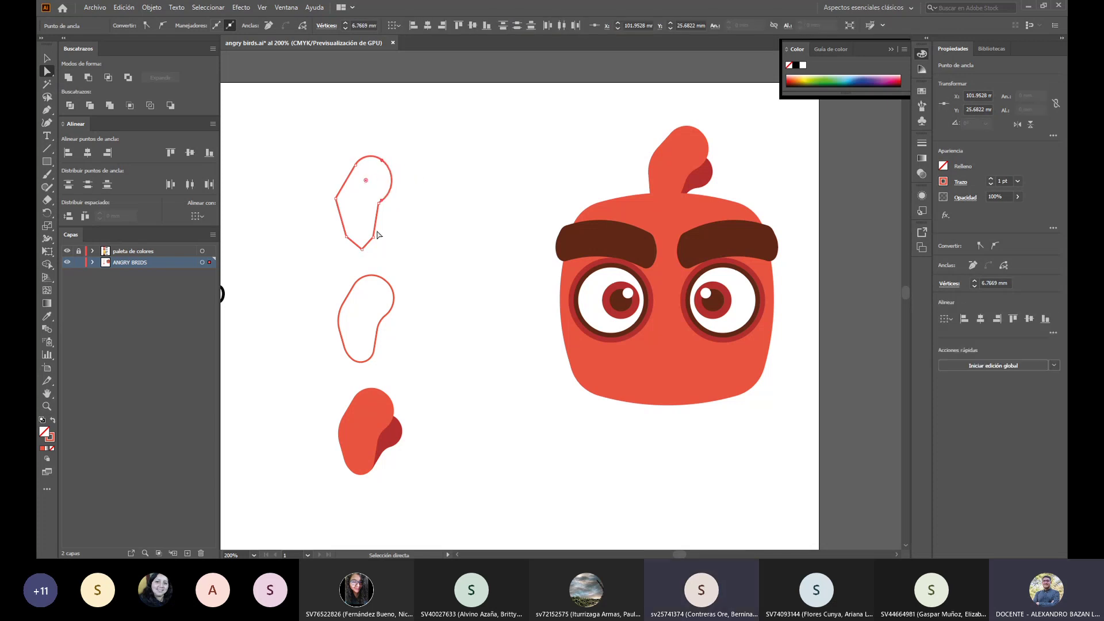
left_click(431, 241)
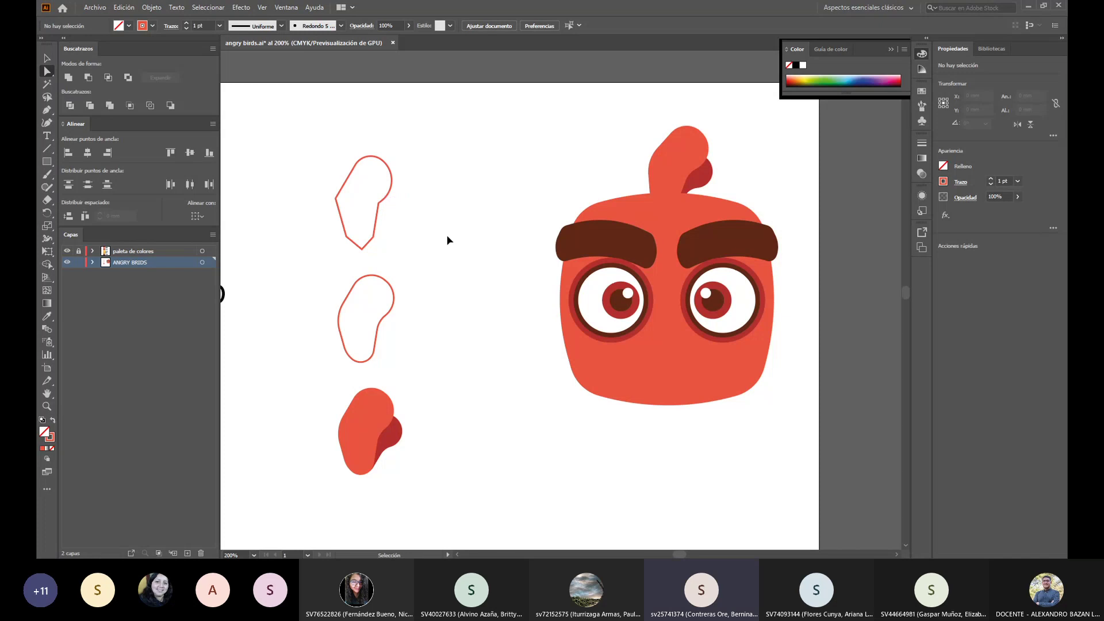
Step: Undo both corner roundings on the angular feather outline and leave nothing selected
key("ctrl+z")
key("ctrl+z")
left_click(485, 215)
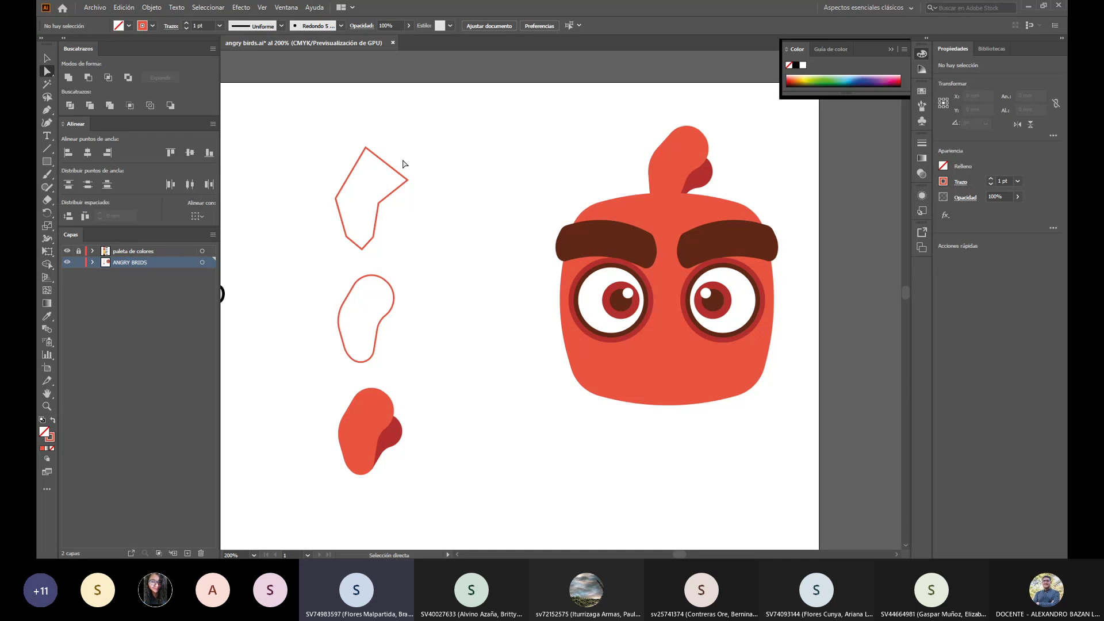
left_click_drag(310, 130, 465, 511)
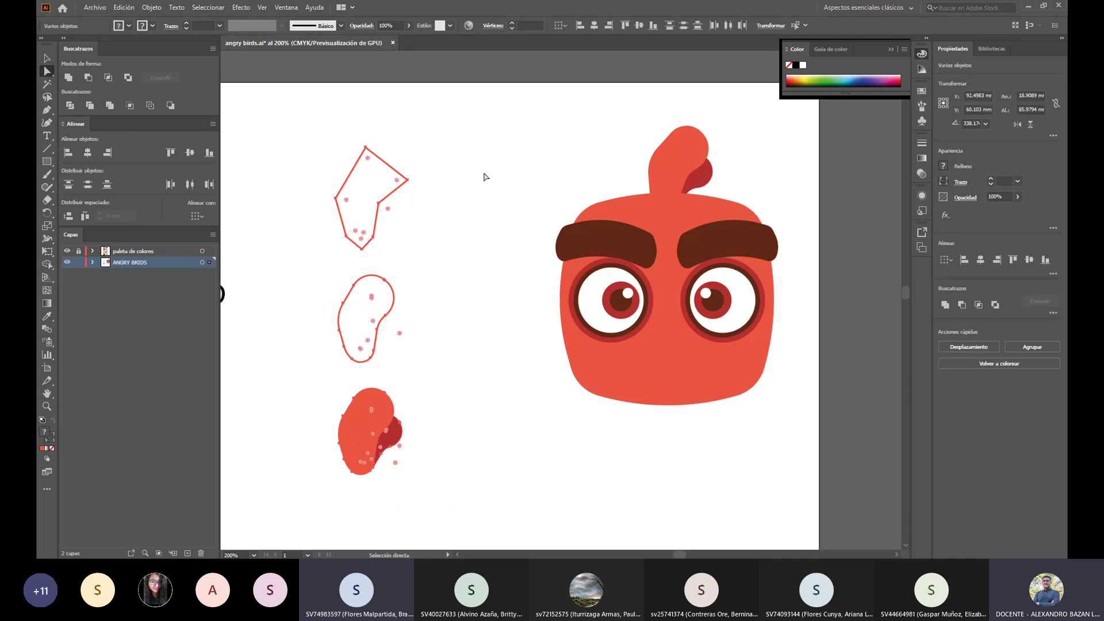
left_click(471, 193)
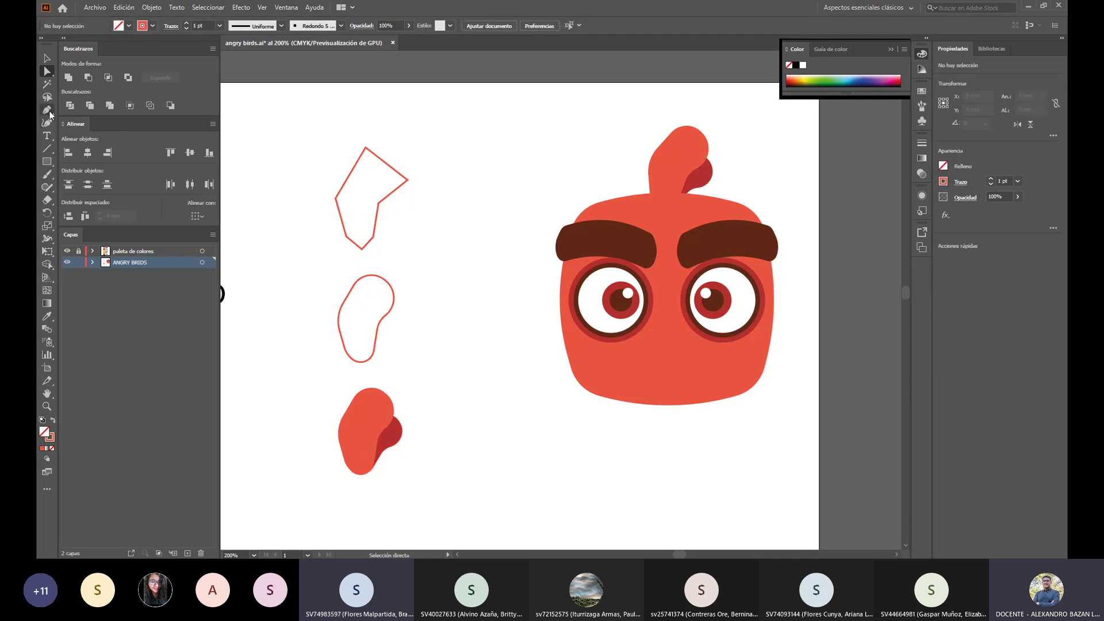
Step: Draw a closed seven-point angular feather outline with the Pen tool between the first angular outline and the head
left_click(48, 111)
left_click(453, 260)
left_click(487, 244)
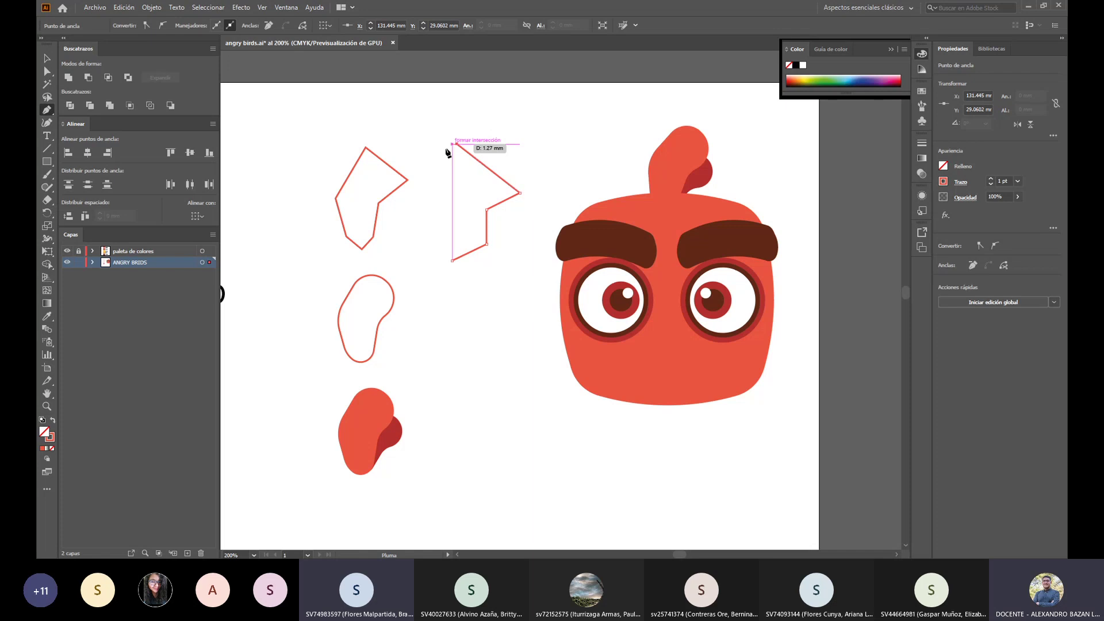
left_click(458, 144)
left_click(432, 199)
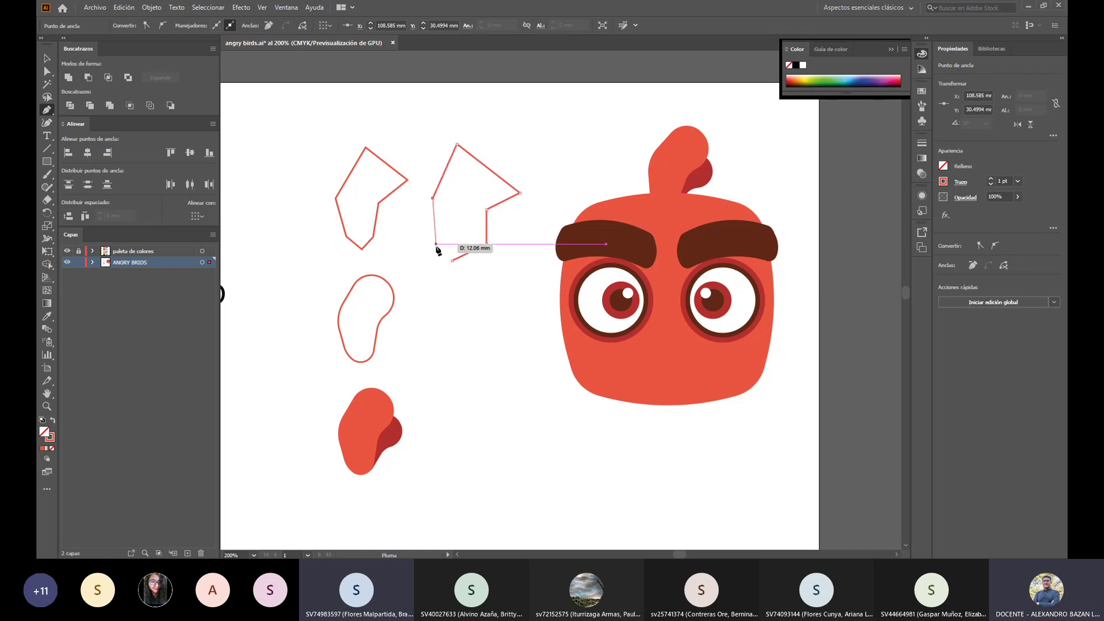
left_click(435, 244)
left_click(453, 260)
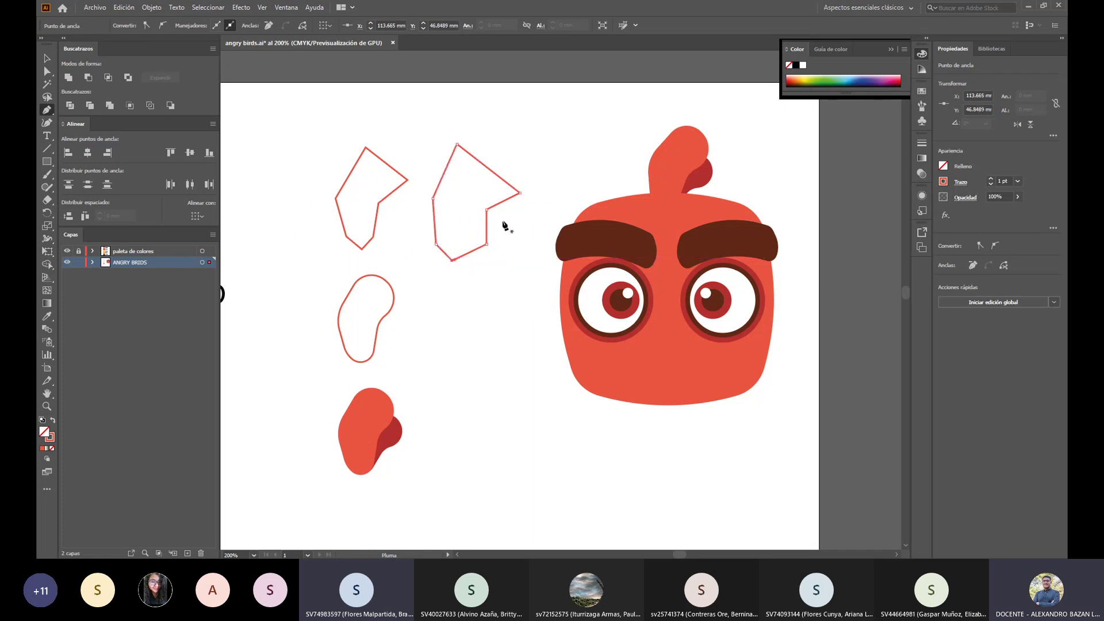
left_click(44, 60)
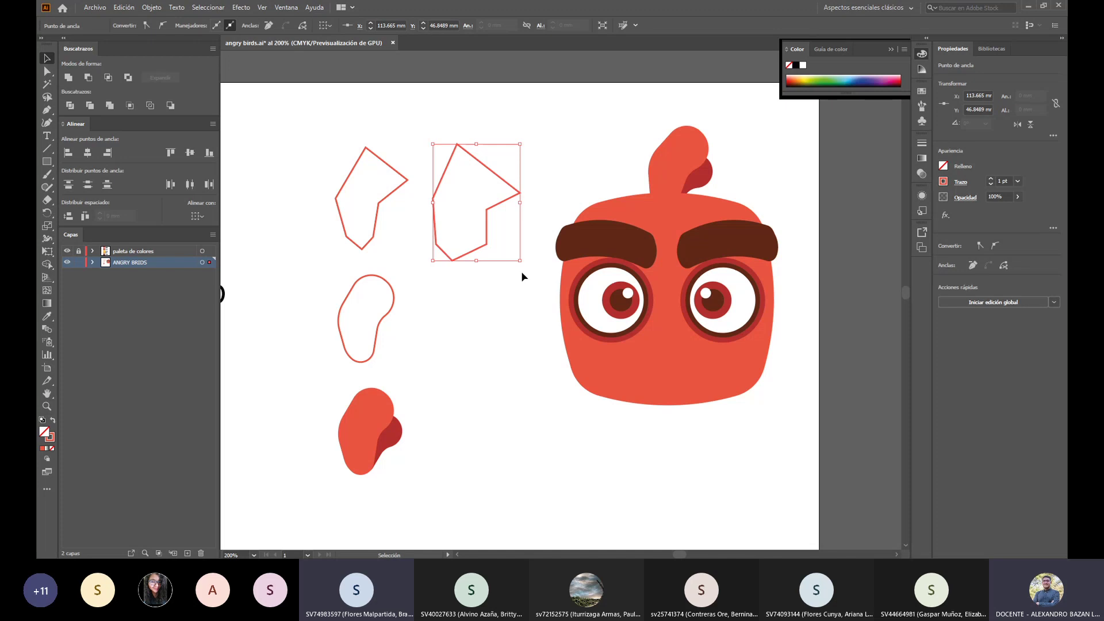
Step: Delete the whole seven-point angular outline located between the first angular outline and the head
key("Delete")
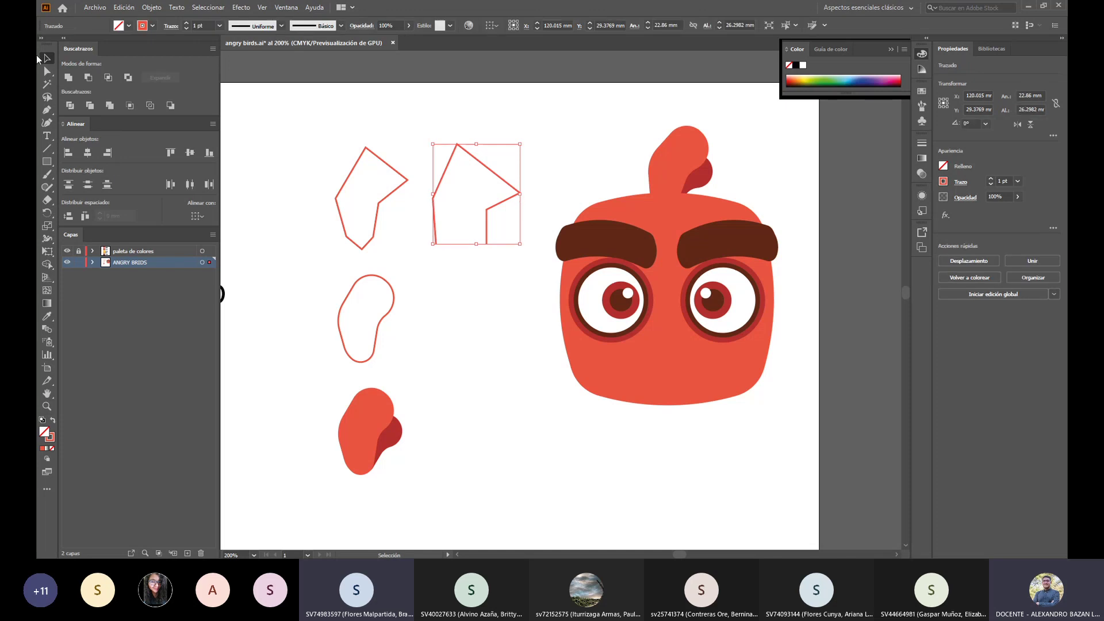
left_click(479, 291)
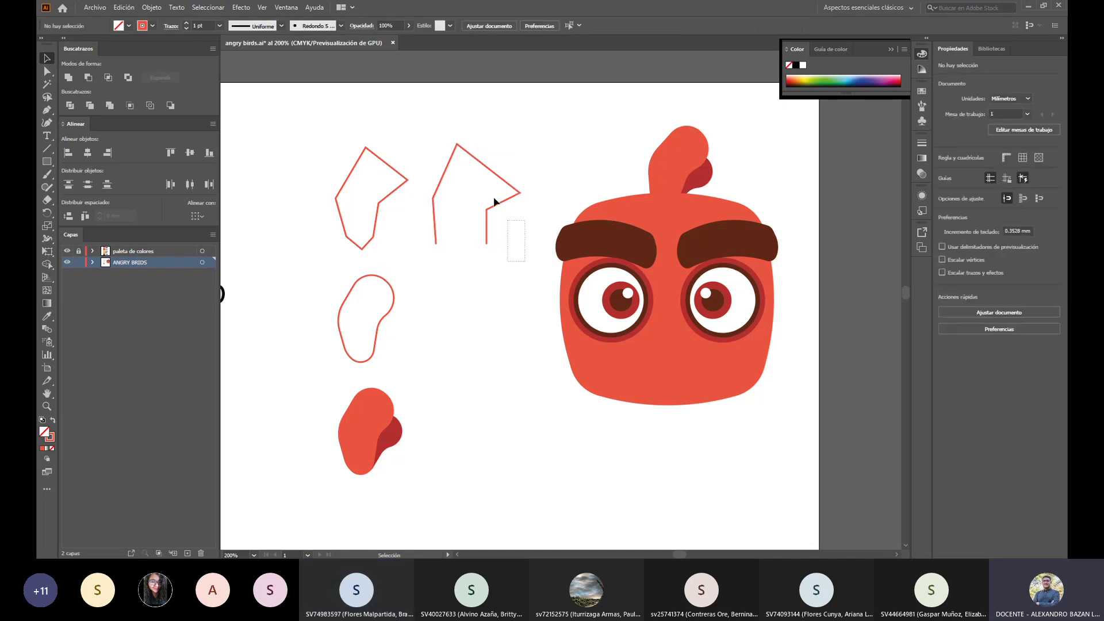
left_click_drag(524, 260, 426, 118)
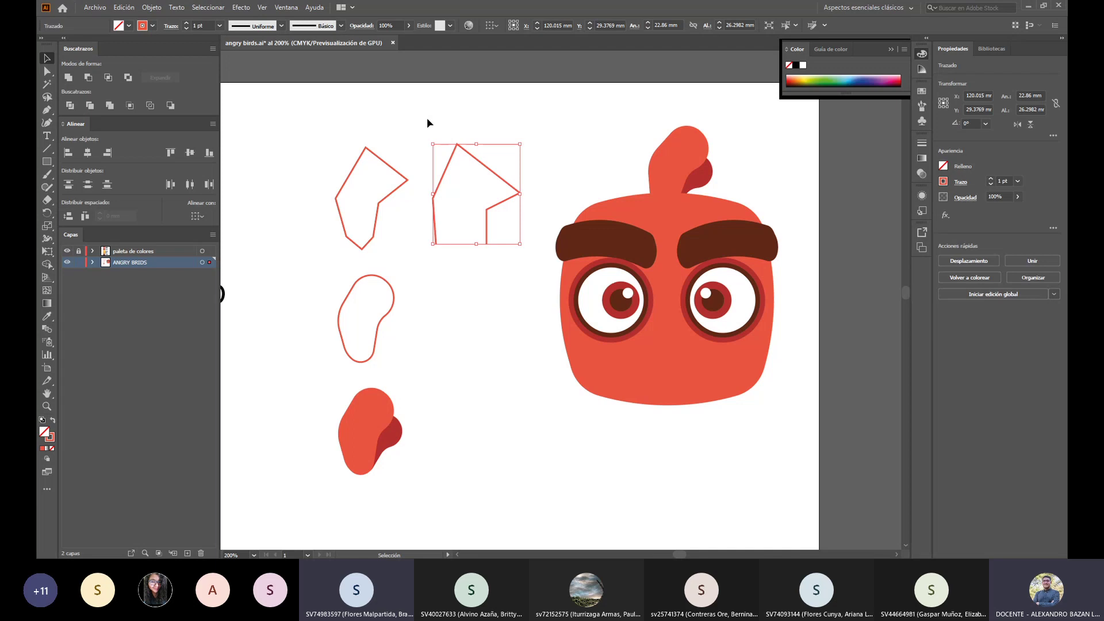
key("Delete")
Step: Try rounding all corners of the remaining angular feather outline at once to about 3.5 mm
left_click(378, 207)
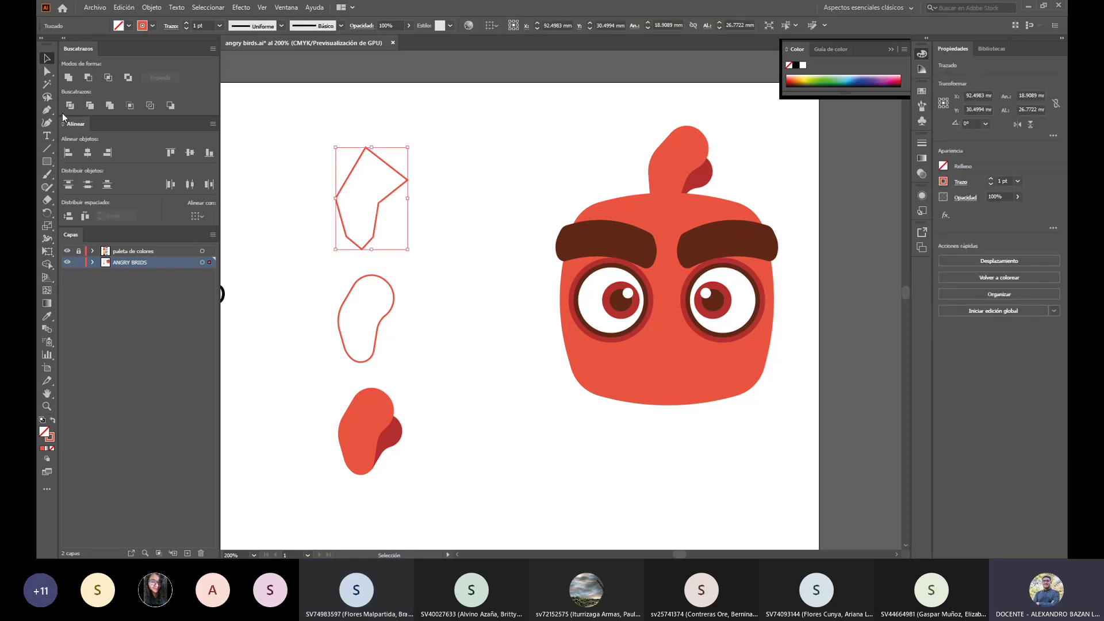
left_click(50, 71)
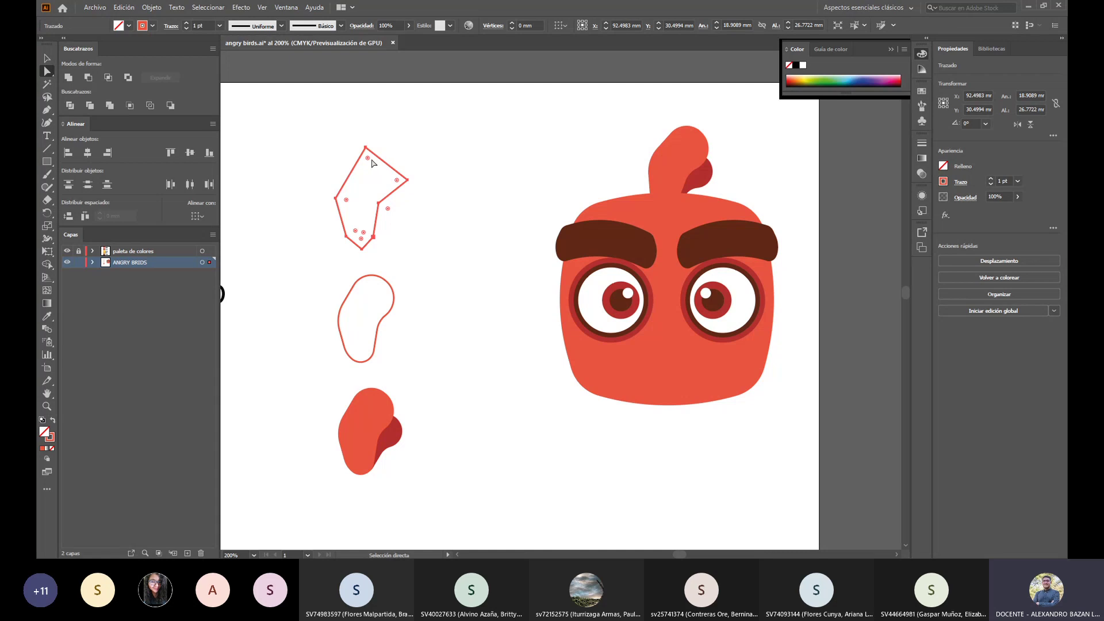
left_click_drag(368, 158, 439, 413)
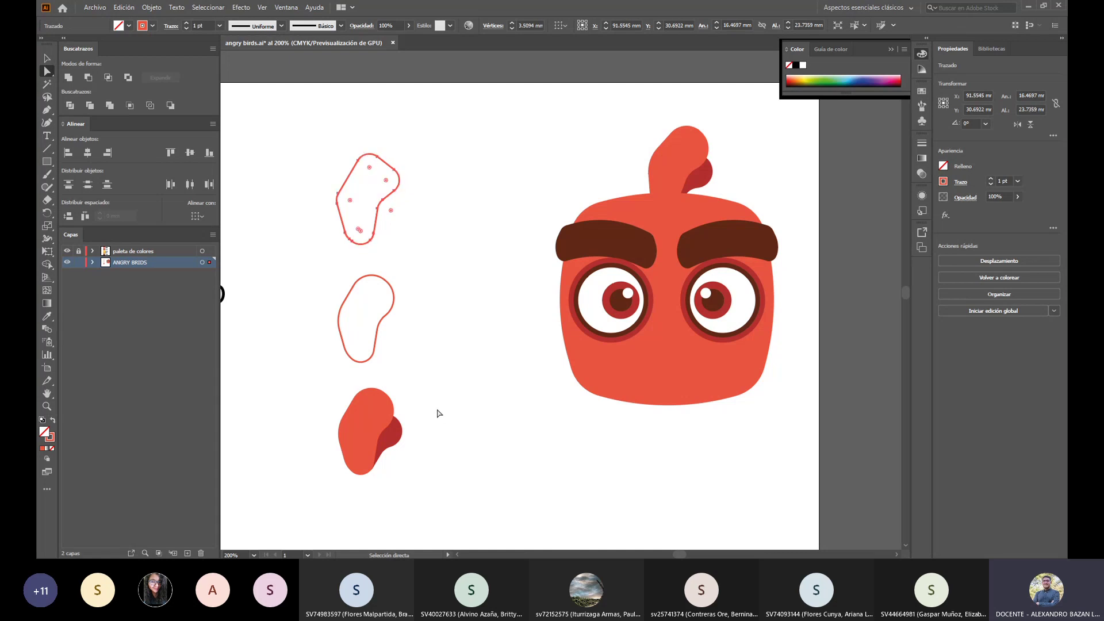
key("ctrl+z")
left_click(418, 134)
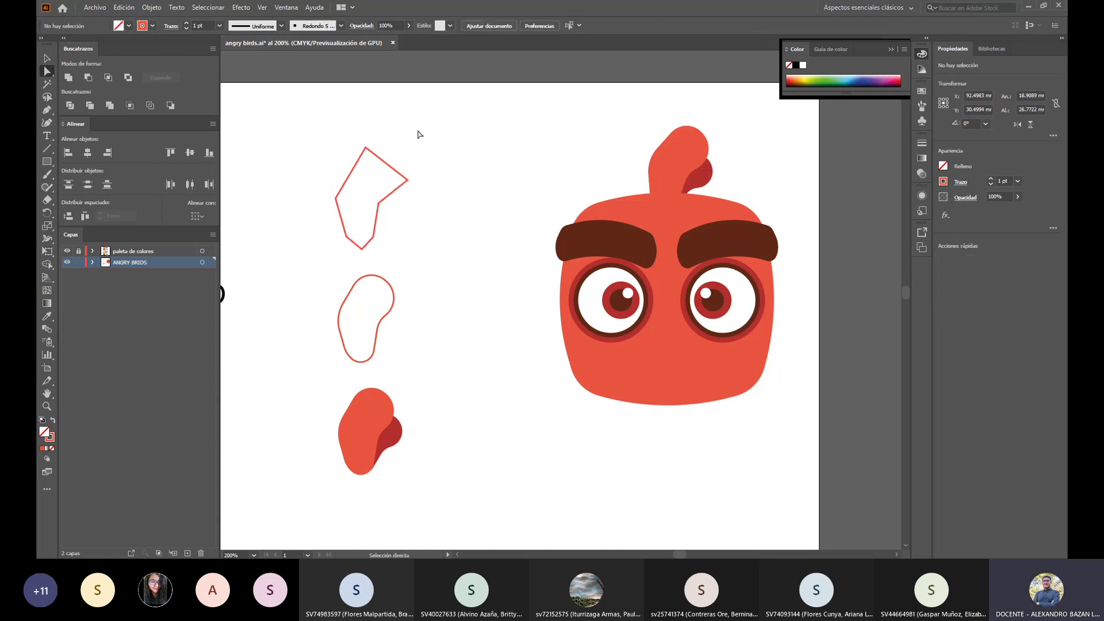
Step: Try rounding the angular feather outline's corners individually, with a radius of about 6.7 mm on its left corner
left_click(366, 149)
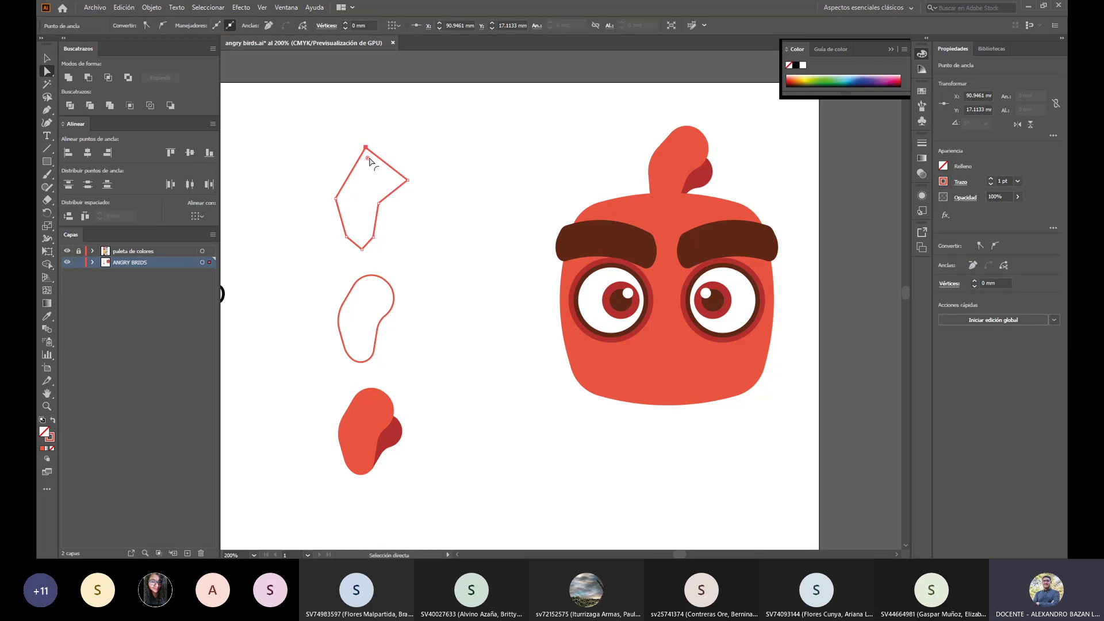
left_click_drag(368, 158, 352, 225)
left_click(408, 181)
left_click(378, 209)
left_click(345, 235)
left_click(363, 202)
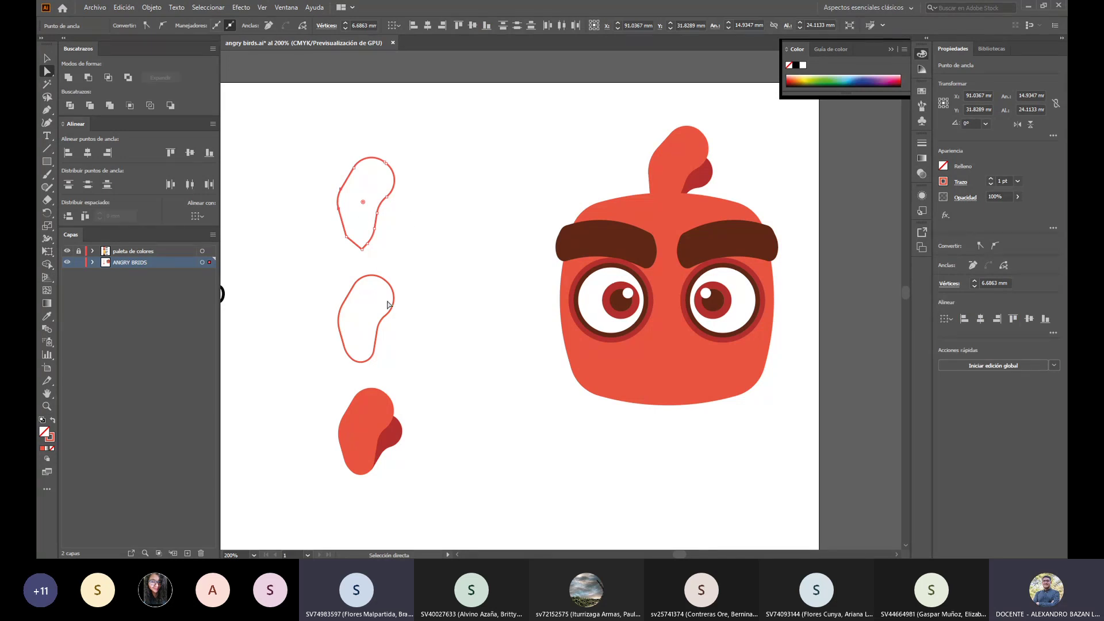
left_click(37, 61)
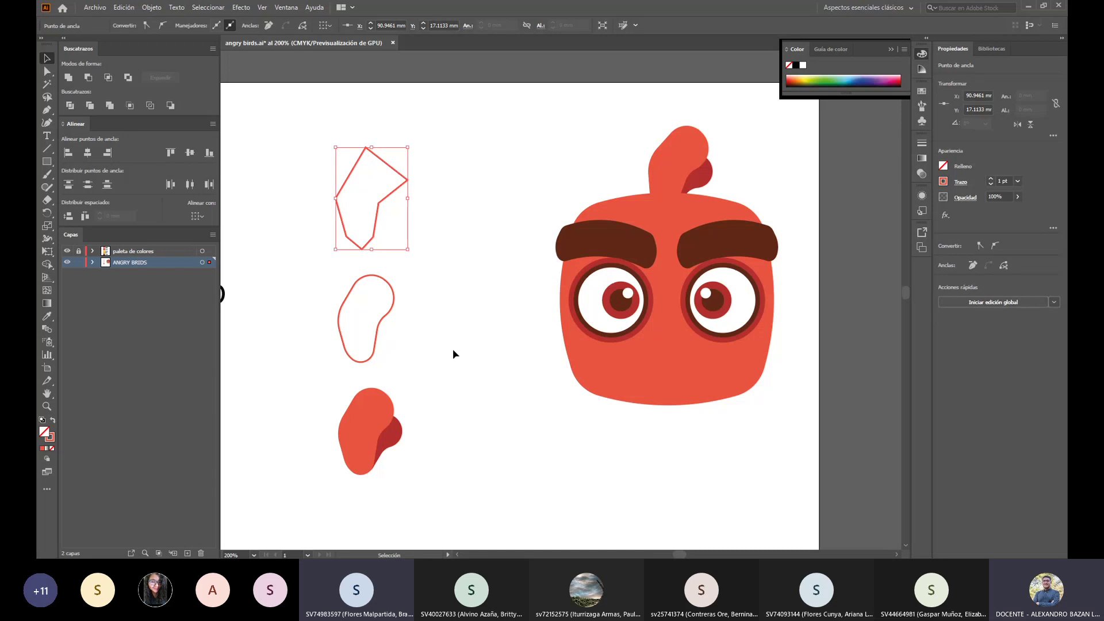
Step: Isolate the dark red shadow shape of the loose feather, try rotating it, undo the attempt and leave isolation
scroll(369, 424, "down", 2)
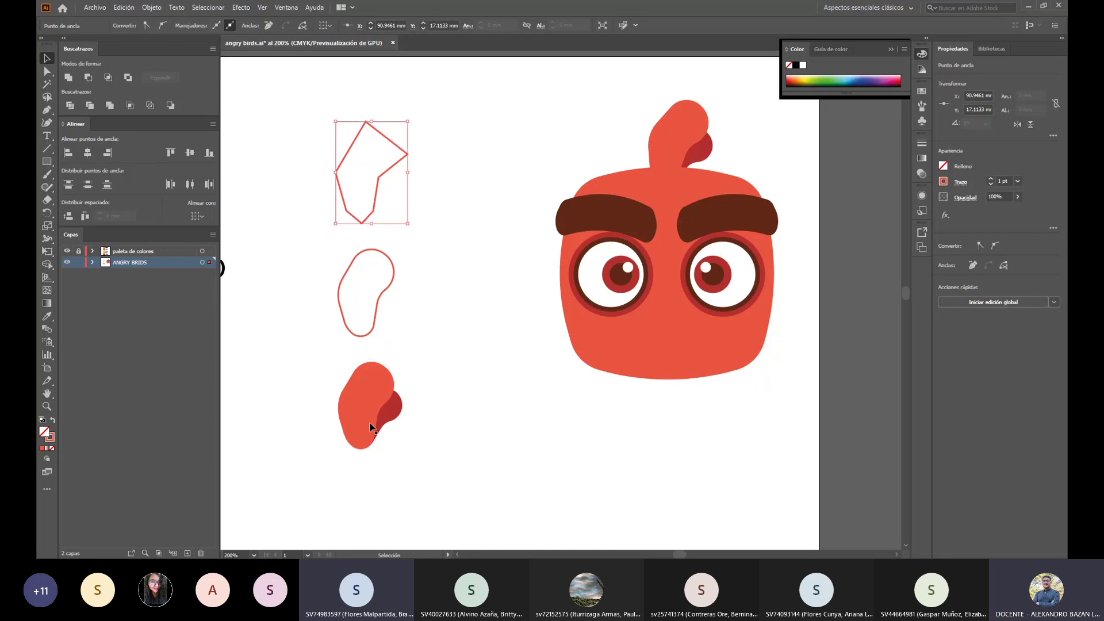
left_click(370, 388)
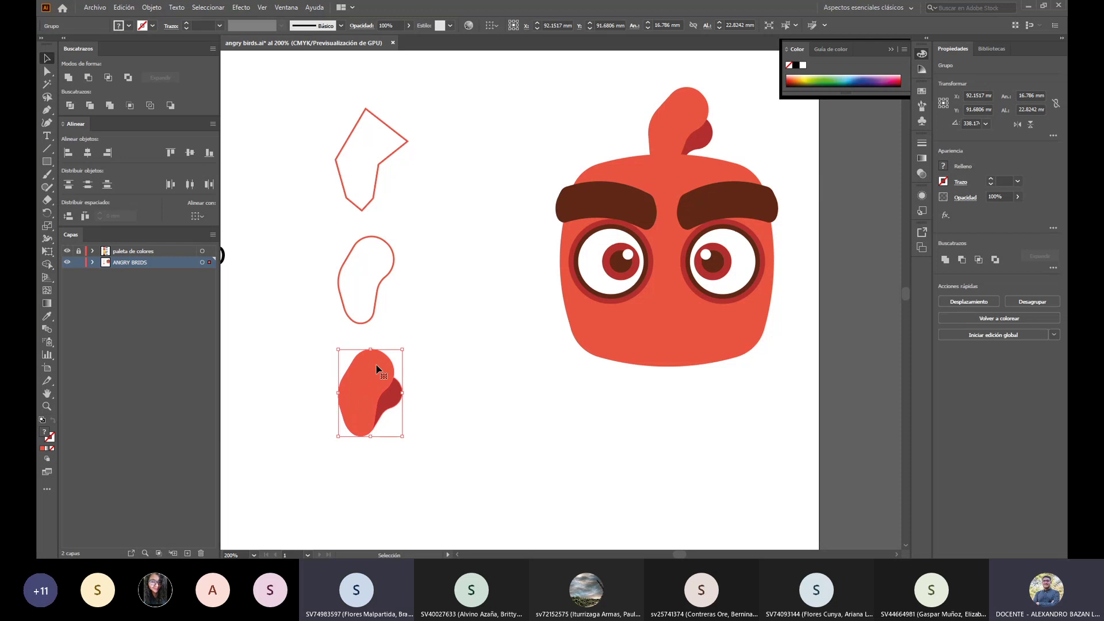
left_click(429, 405)
left_click(387, 407)
double_click(387, 406)
double_click(389, 407)
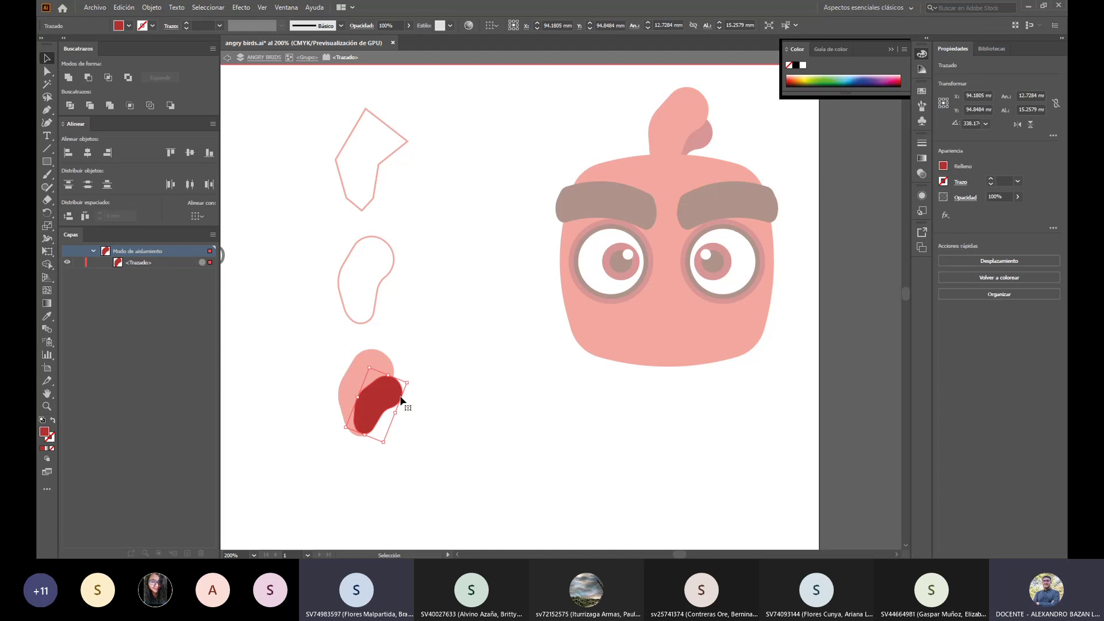
left_click_drag(413, 376, 415, 353)
key("ctrl+z")
key("ctrl+z")
key("ctrl+z")
left_click(425, 402)
double_click(426, 423)
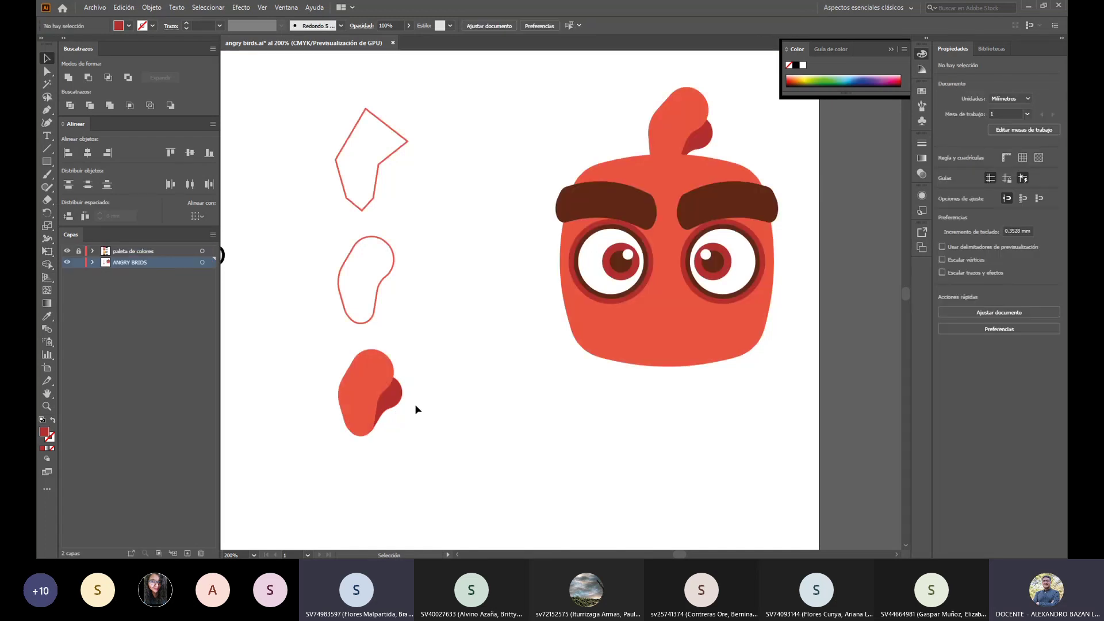
Step: Isolate the light red shape of the loose feather to inspect it, and leave isolation
left_click(395, 402)
left_click(433, 348)
double_click(378, 388)
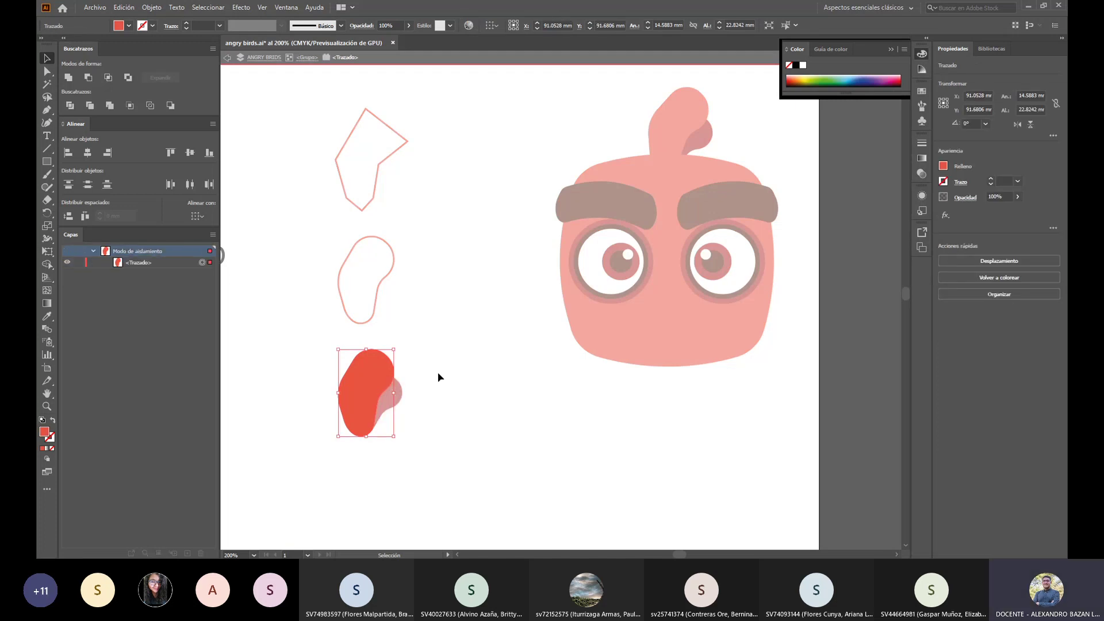
double_click(439, 377)
Step: Inside the loose feather group, bring the dark red shadow shape in front of the light red shape
left_click(396, 397)
double_click(396, 397)
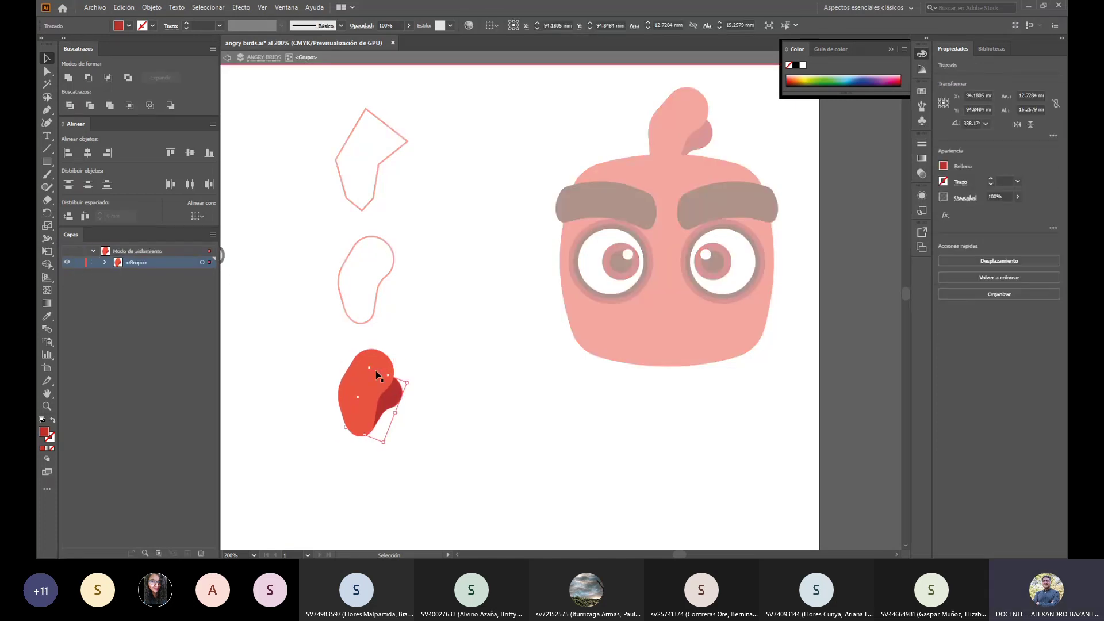
mouse_move(396, 397)
left_mouse_down()
mouse_move(375, 395)
mouse_move(396, 399)
left_mouse_up()
key("ctrl+shift+bracketright")
key("v")
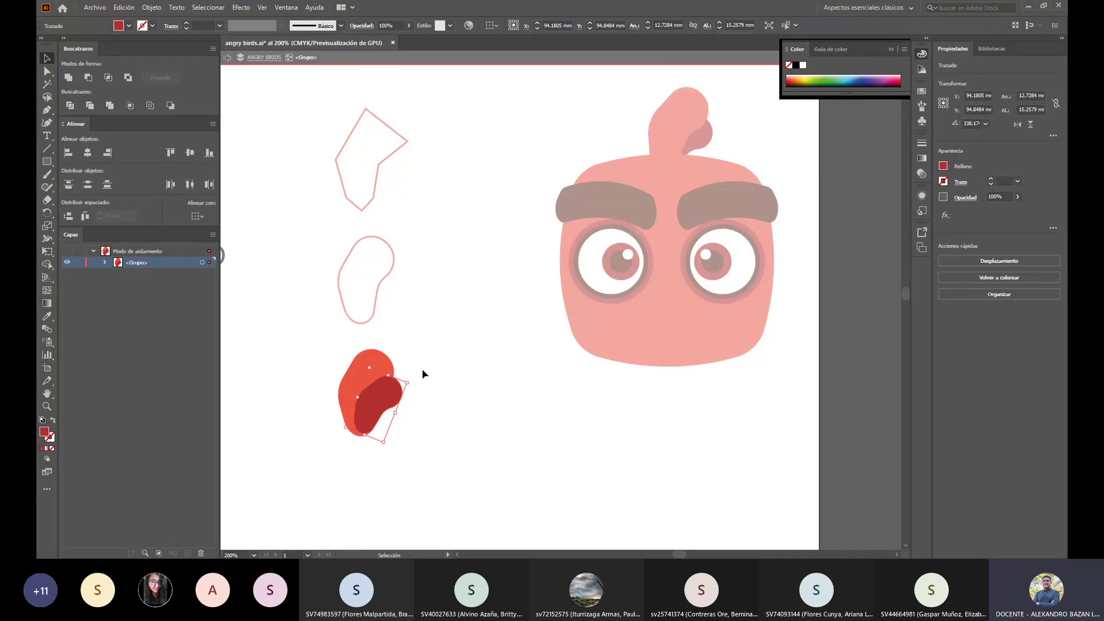
Step: Bring the loose feather's light red shape in front of the dark red shadow and leave isolation
left_click(379, 356)
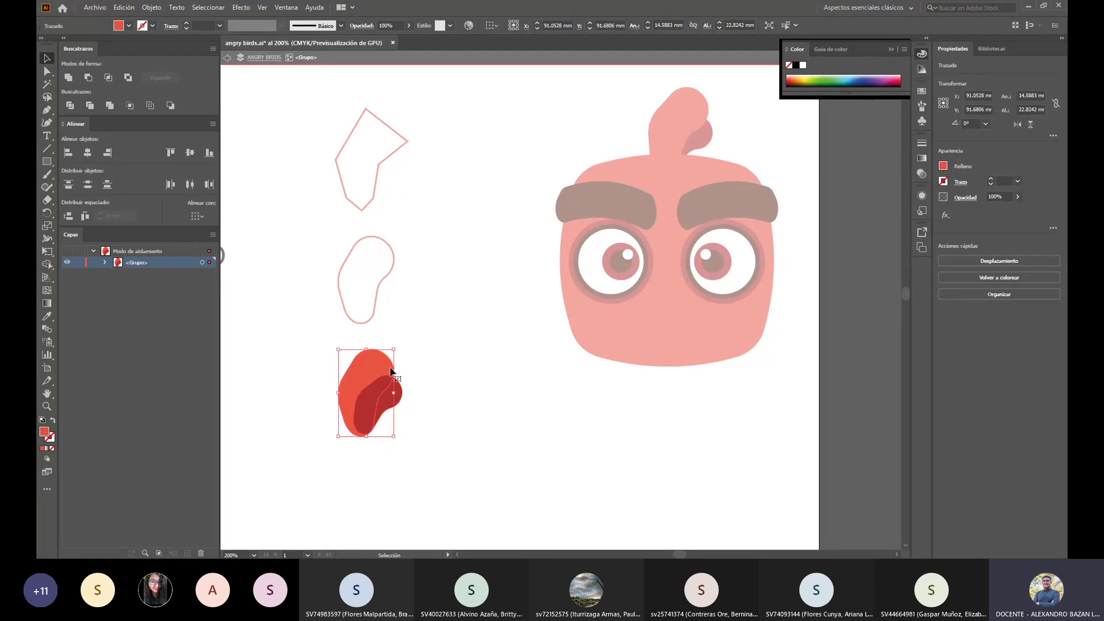
key("a")
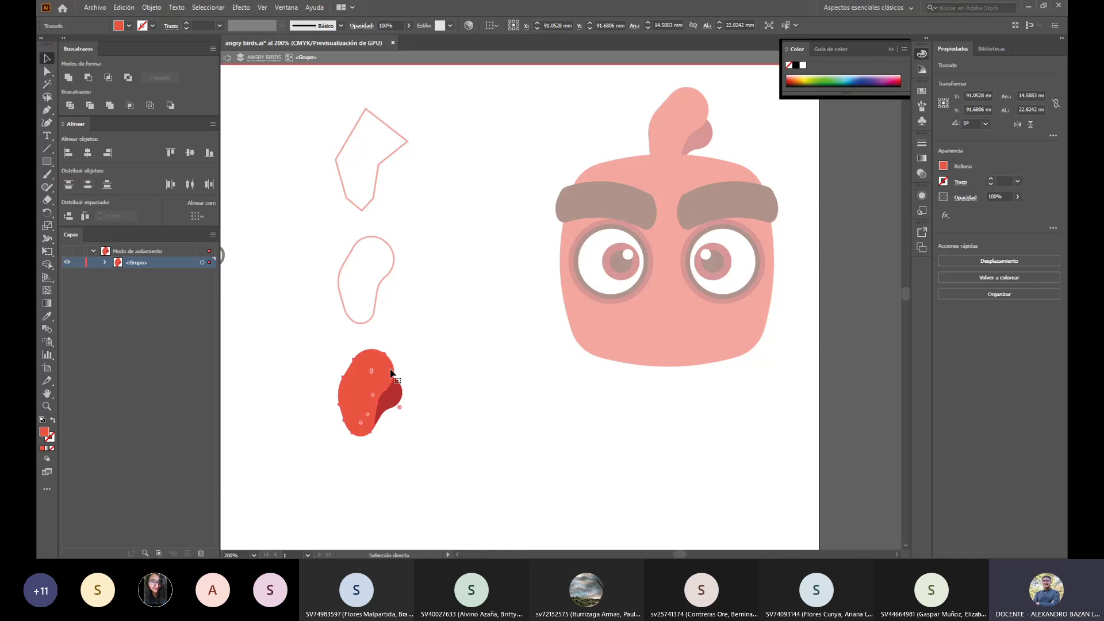
key("v")
double_click(434, 398)
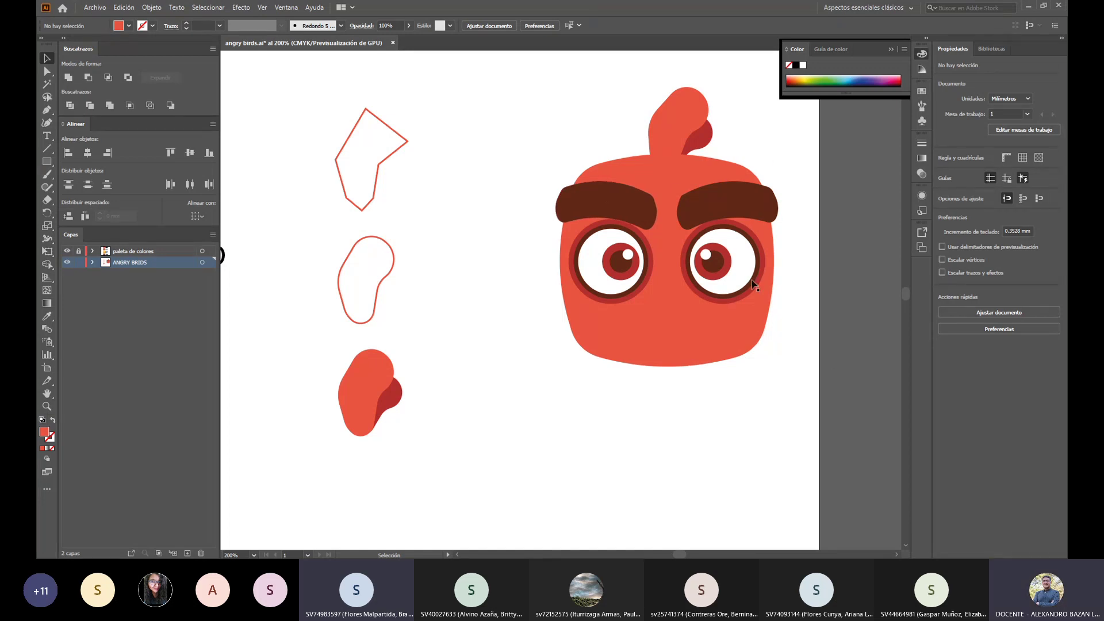
Step: Cut the feather on the head and paste it in front of the face
left_click_drag(802, 397, 550, 180)
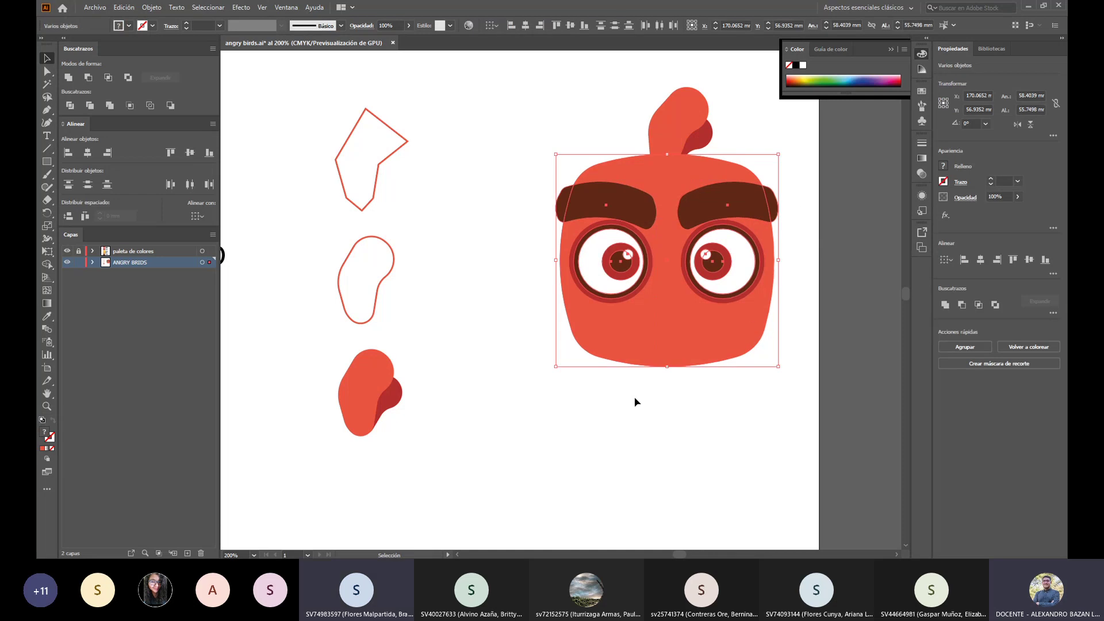
left_click(603, 421)
left_click(662, 109)
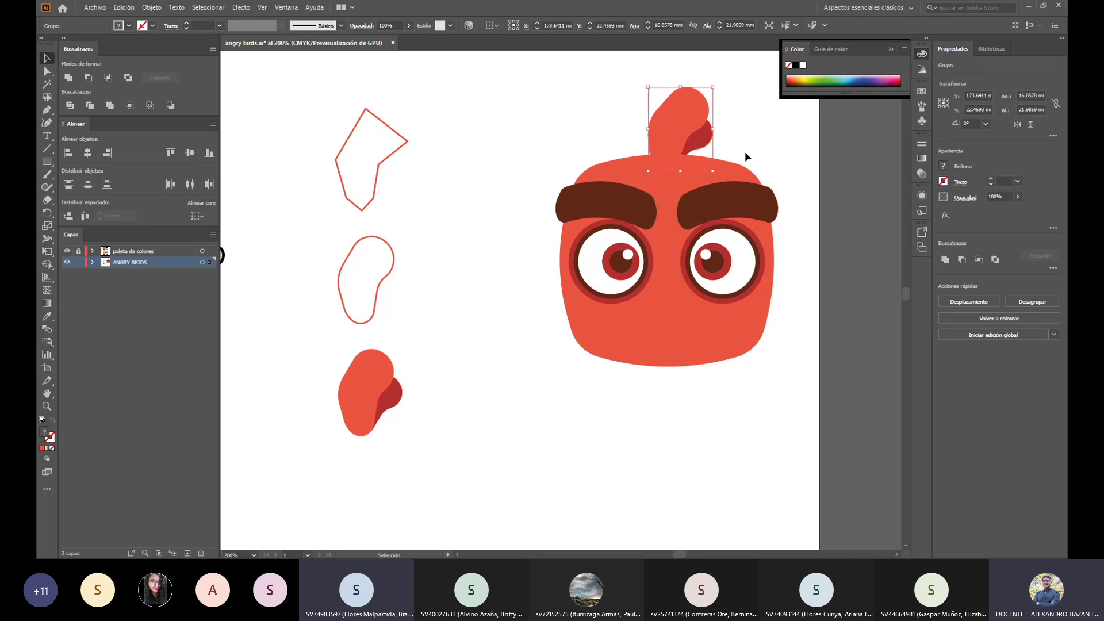
key("Delete")
key("ctrl+z")
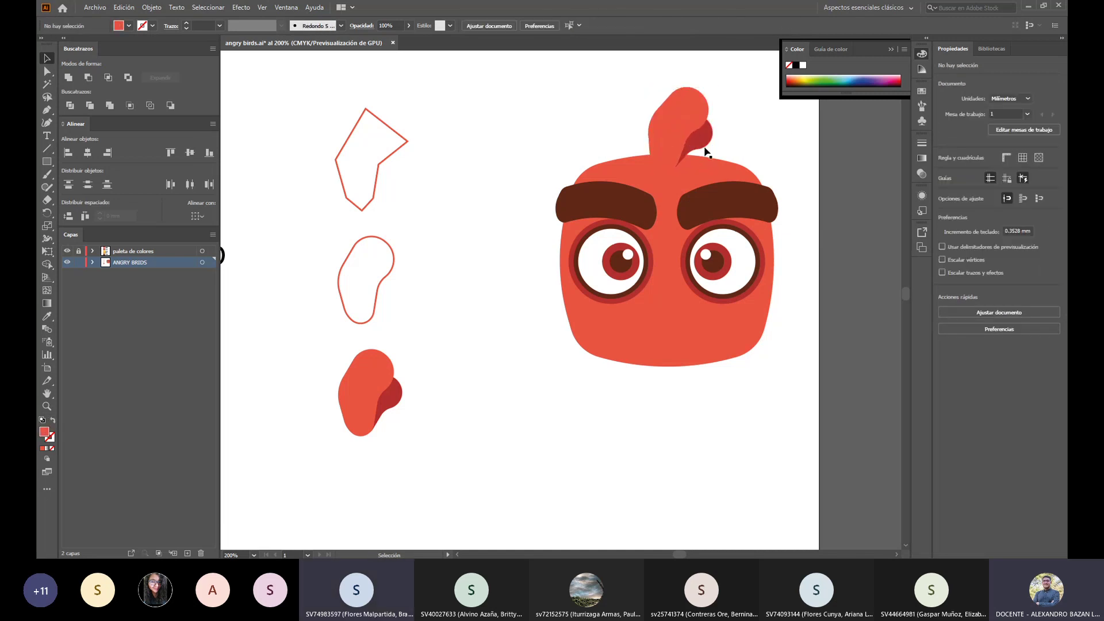
Step: Send the feather on the head to the back, behind the face, and deselect it
right_click(680, 118)
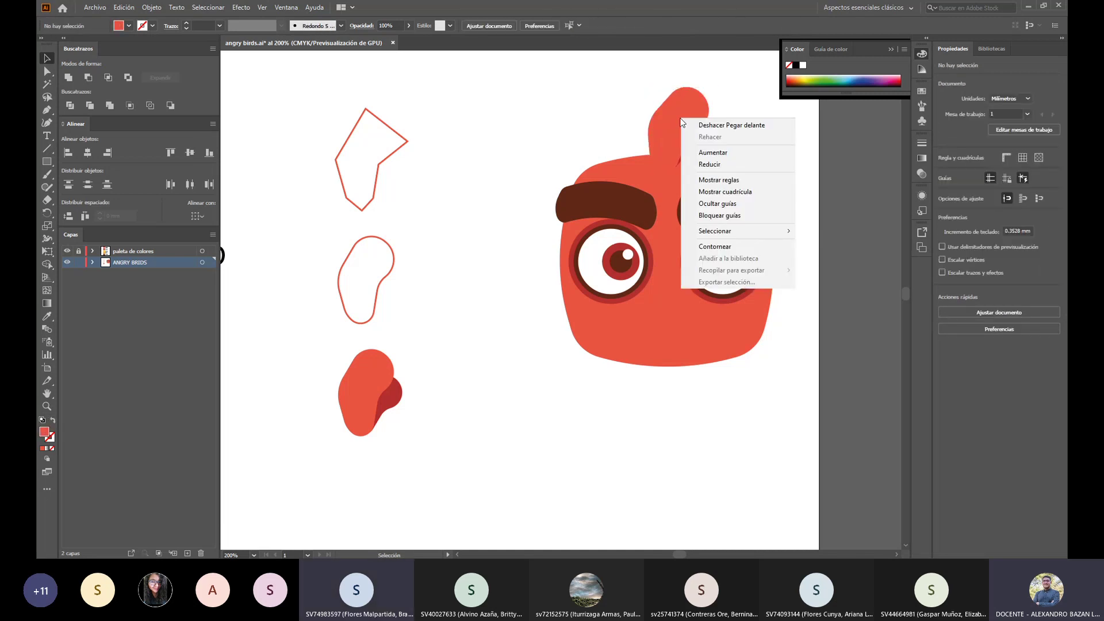
left_click(740, 72)
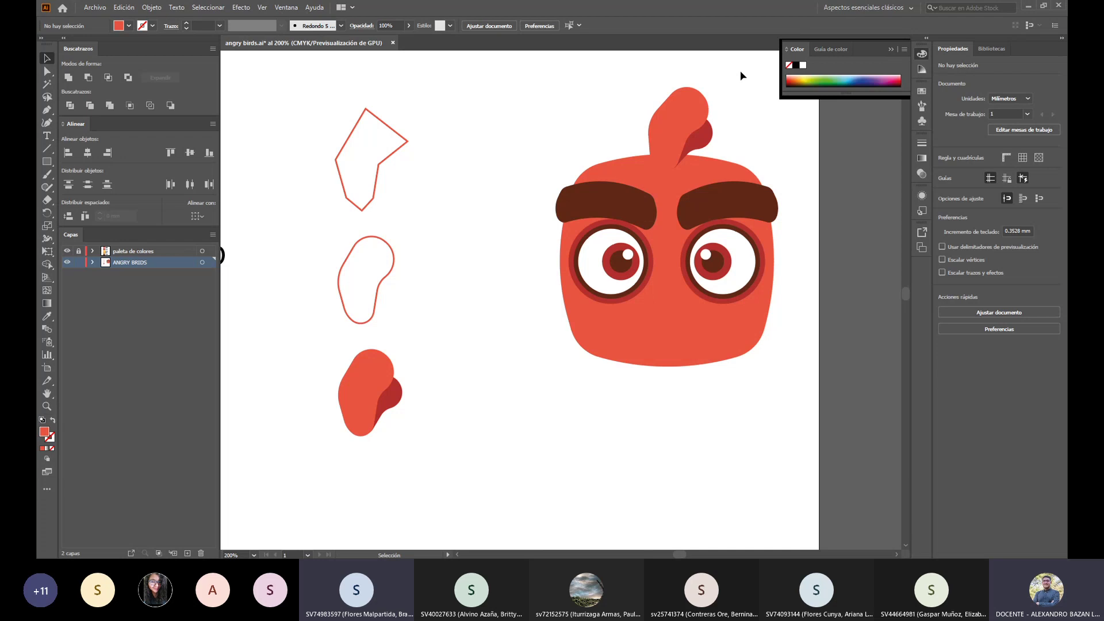
right_click(665, 128)
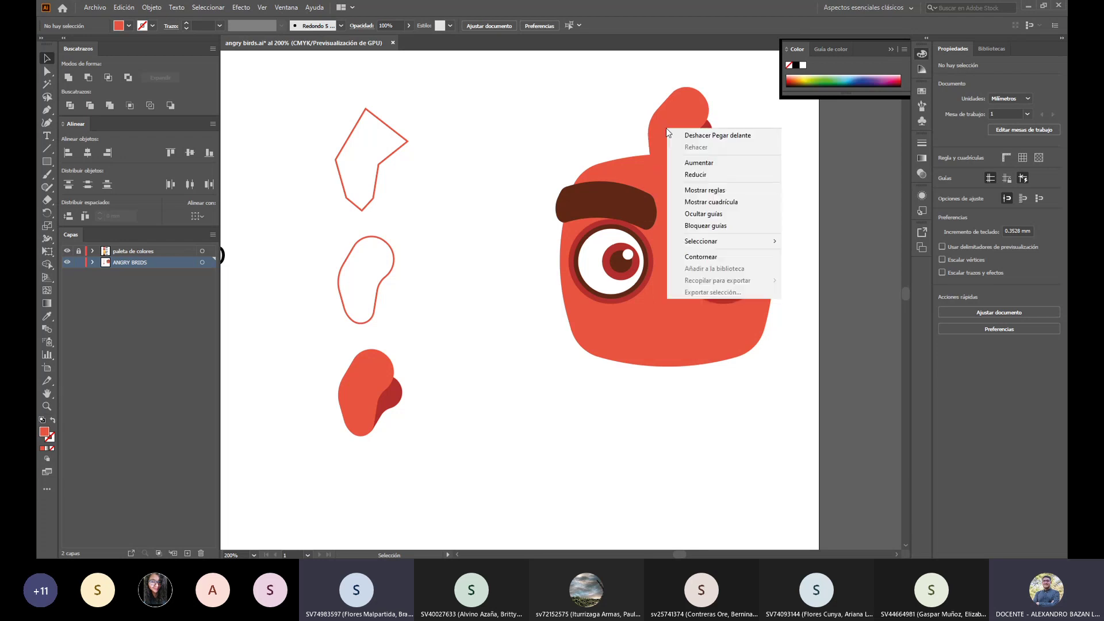
left_click(681, 112)
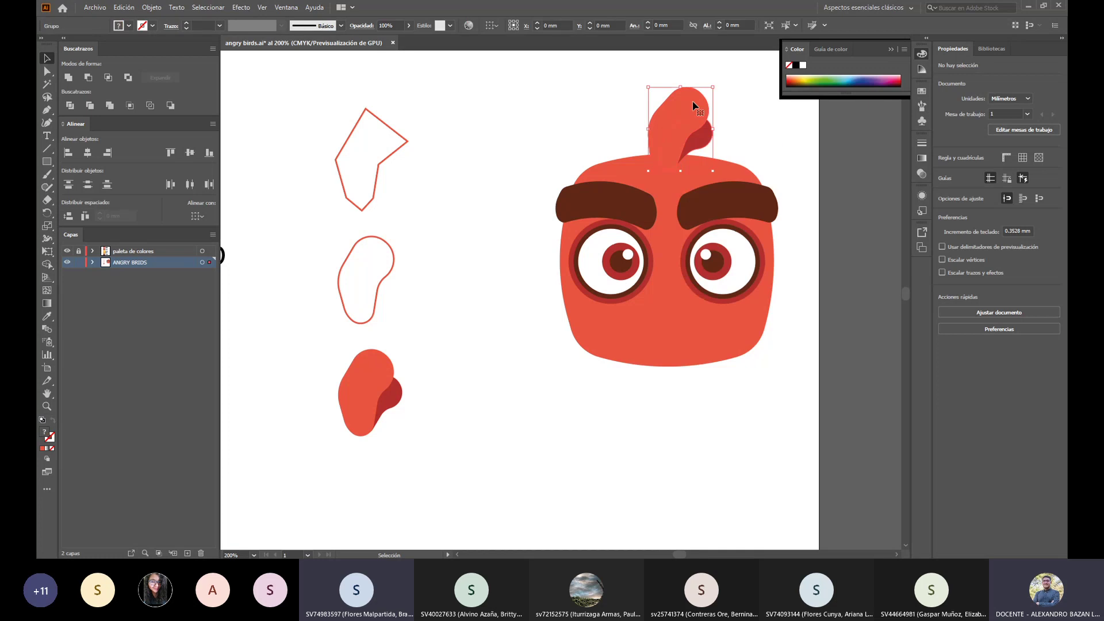
right_click(683, 129)
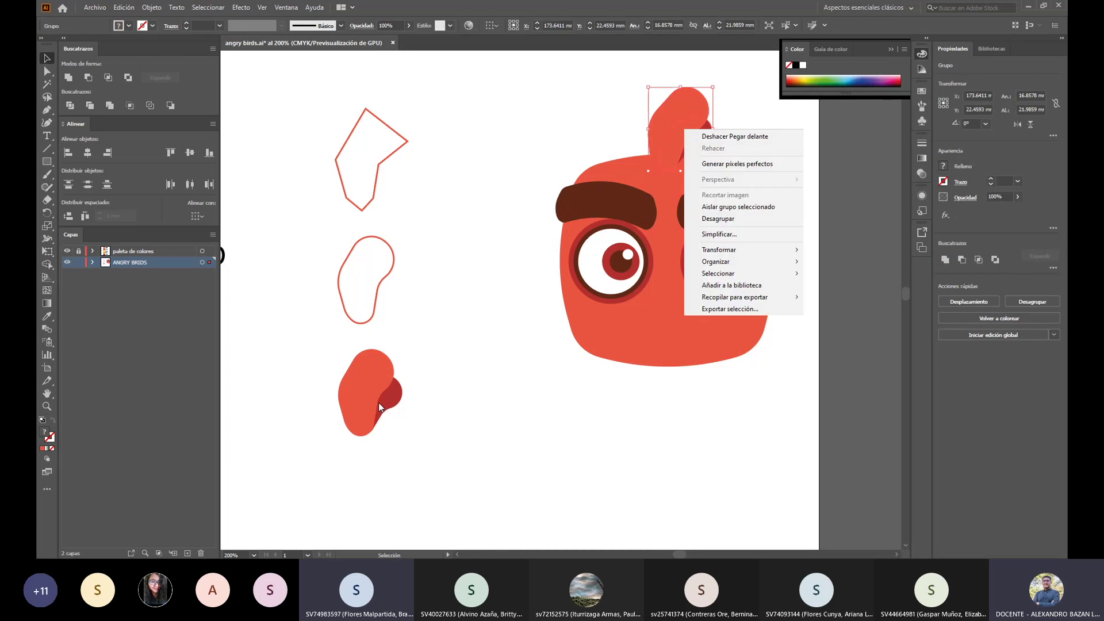
mouse_move(786, 247)
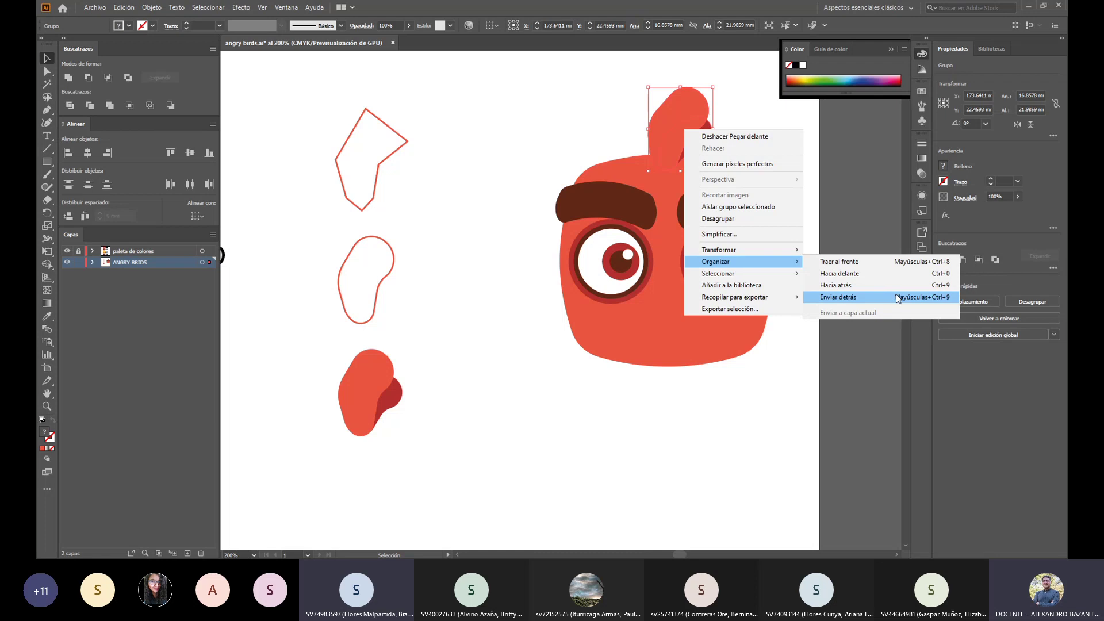
left_click(895, 295)
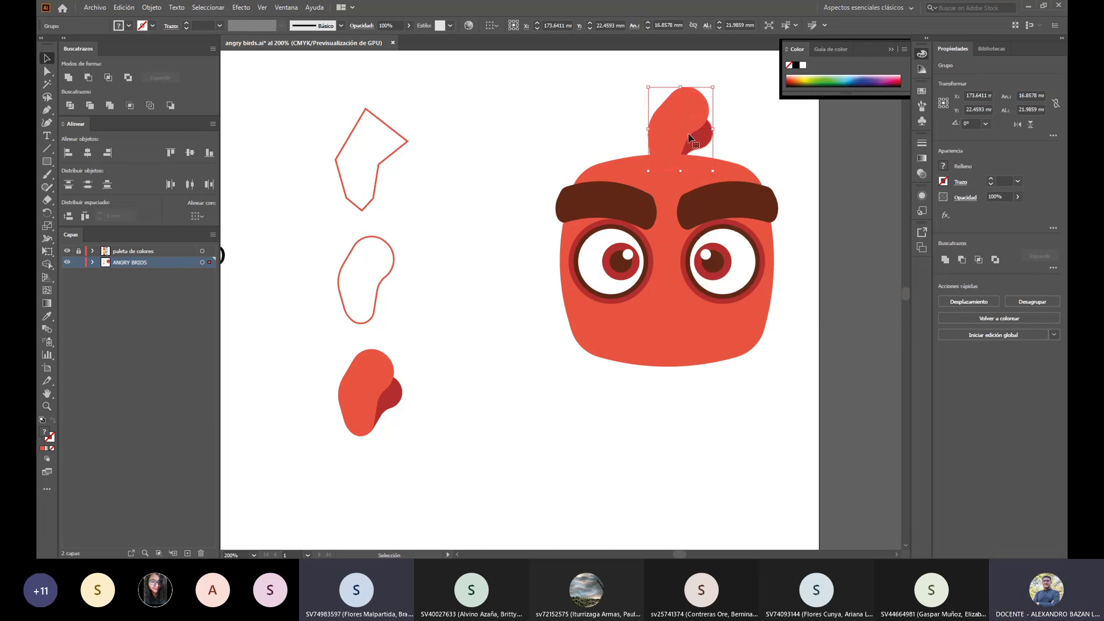
left_click(788, 402)
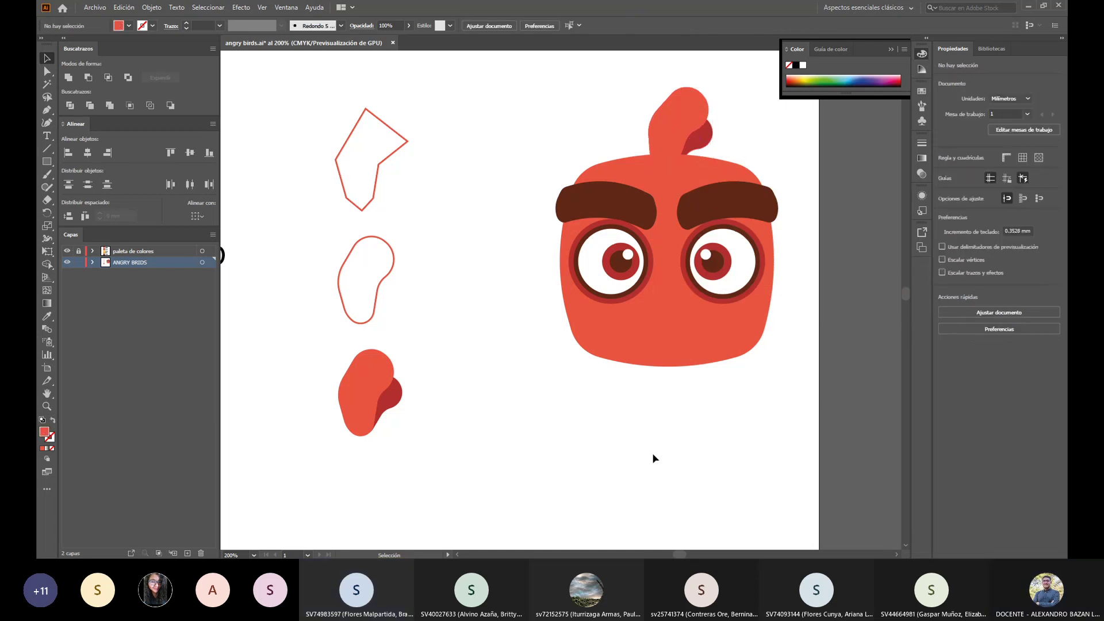
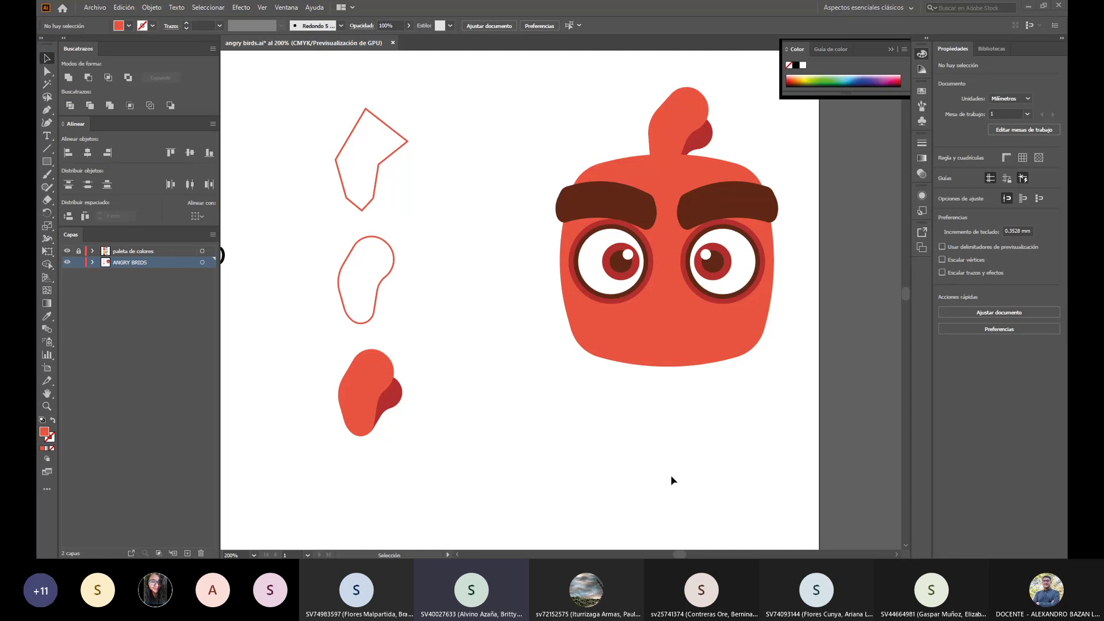
Step: Repeat the Send to Back arrangement on the head's feather group and leave nothing selected
left_click(684, 112)
right_click(684, 112)
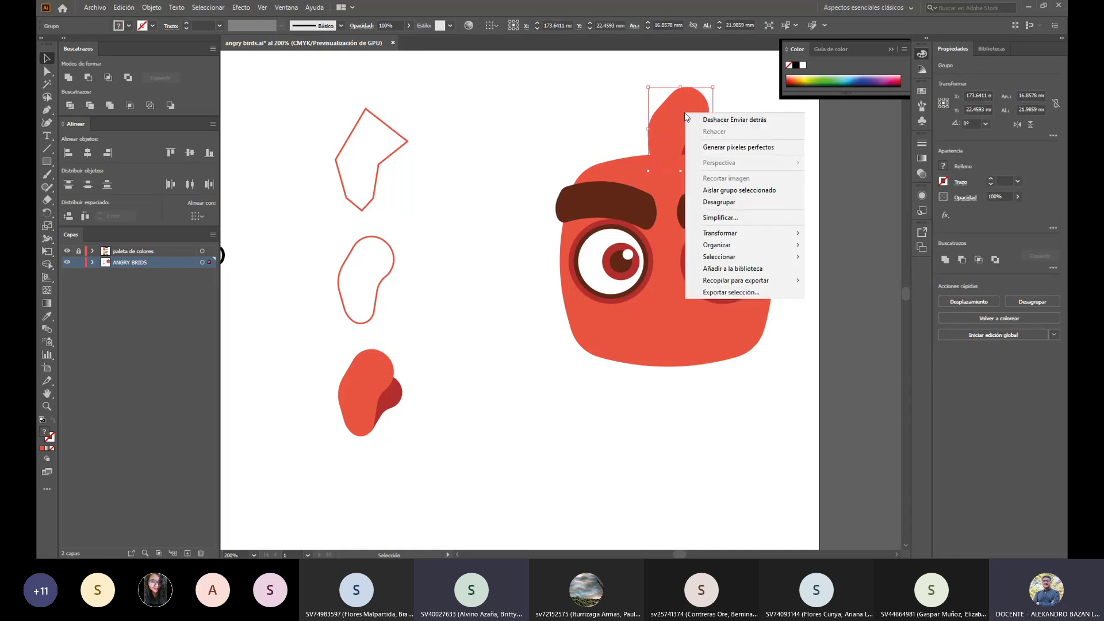
mouse_move(767, 246)
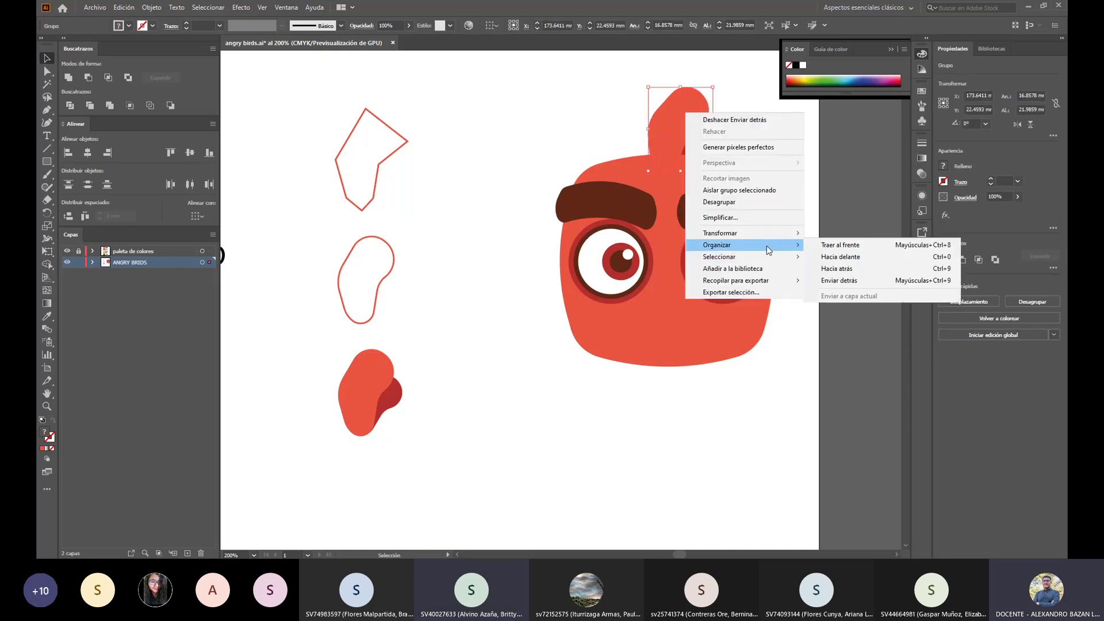
left_click(861, 280)
left_click(735, 454)
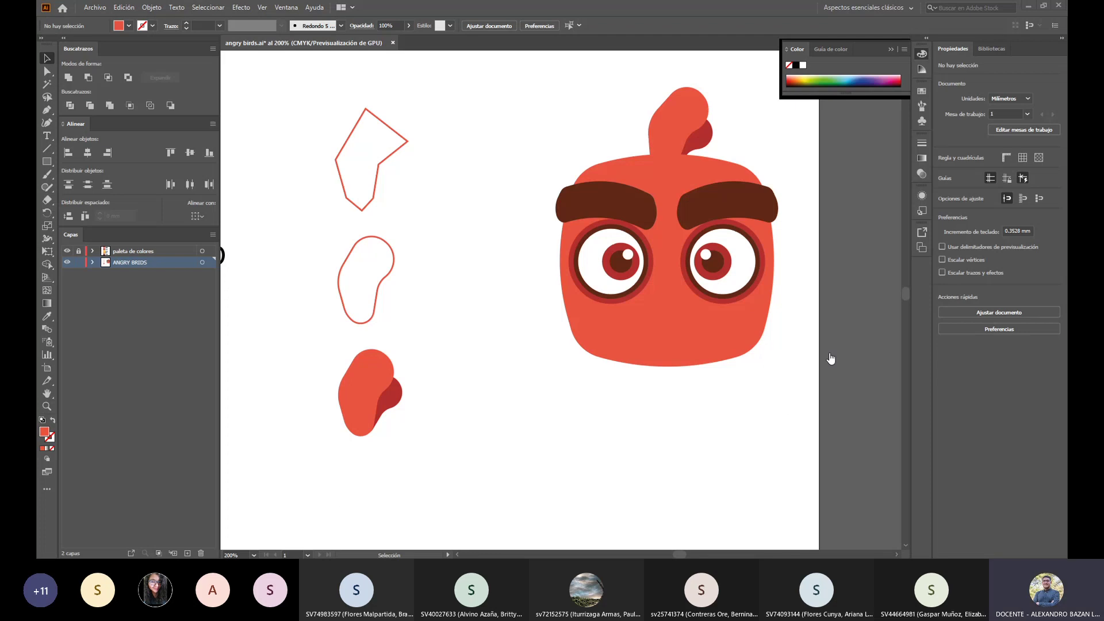
Step: Move the two outlined feather samples and the finished feather closer to the color palette and leave nothing selected
key("ctrl+space")
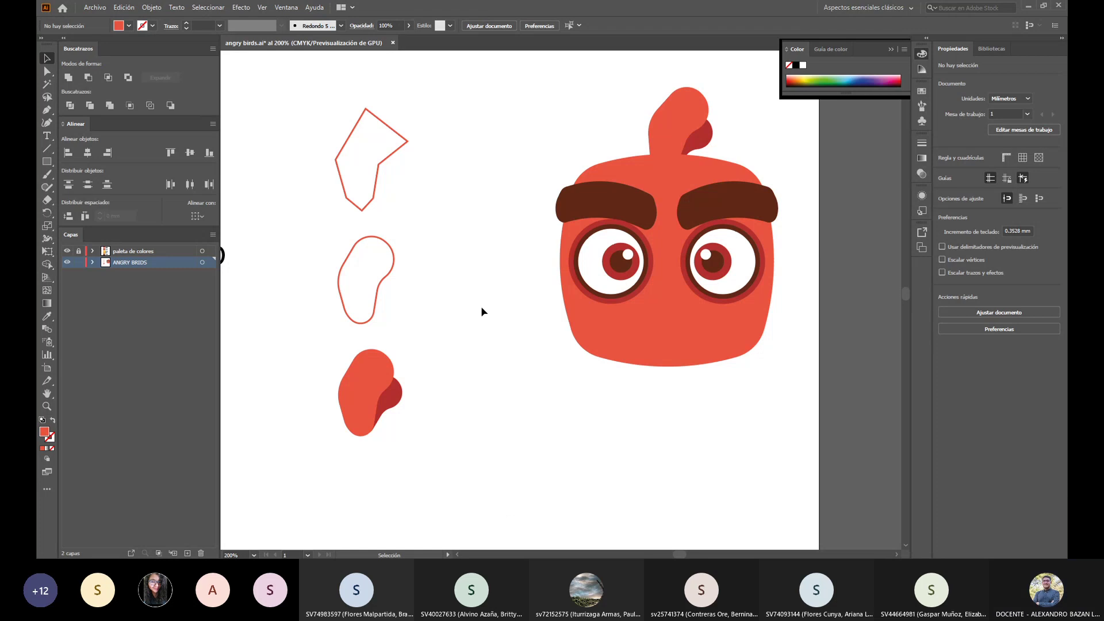
scroll(377, 275, "down", 1)
scroll(376, 270, "down", 1)
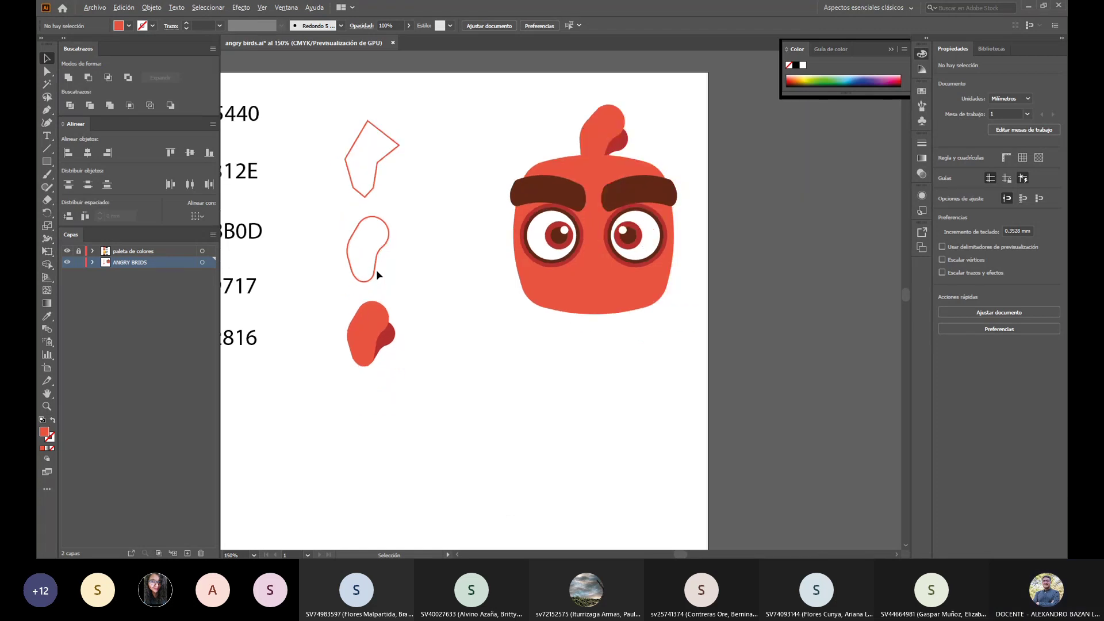
scroll(376, 270, "down", 1)
scroll(387, 326, "up", 1)
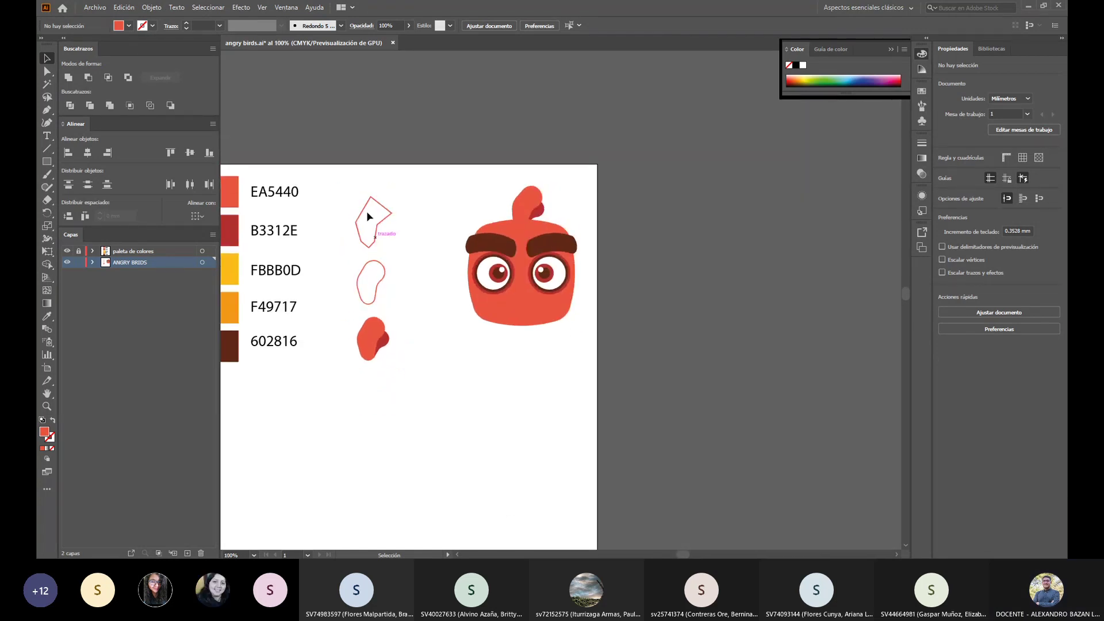
left_click_drag(369, 216, 392, 339)
left_click(356, 344, "shift")
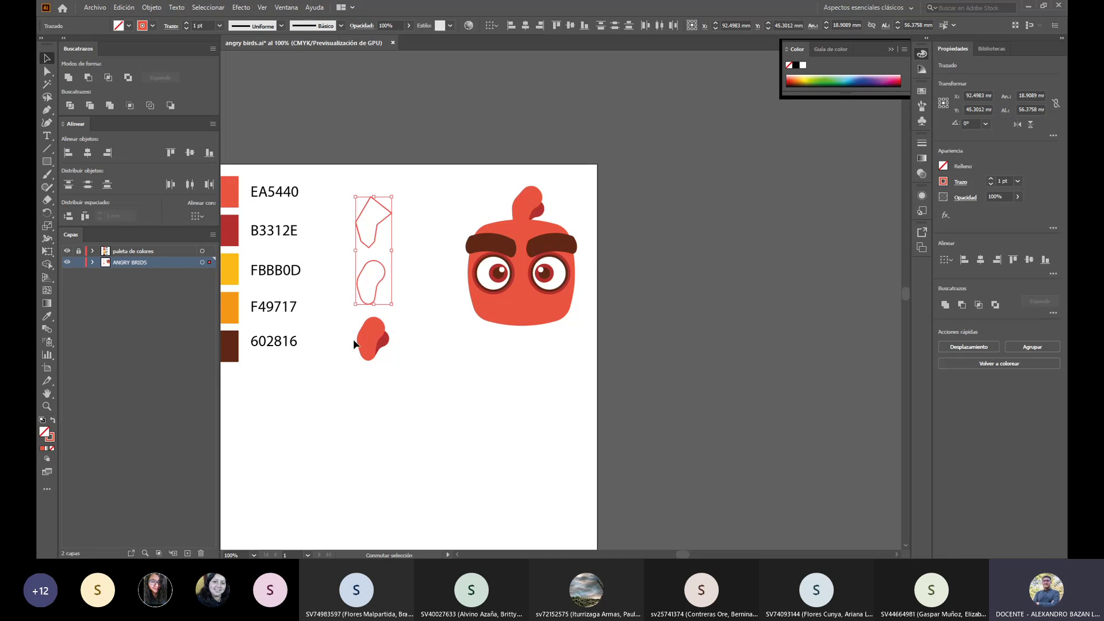
left_click(368, 337, "shift")
left_click_drag(374, 336, 333, 326)
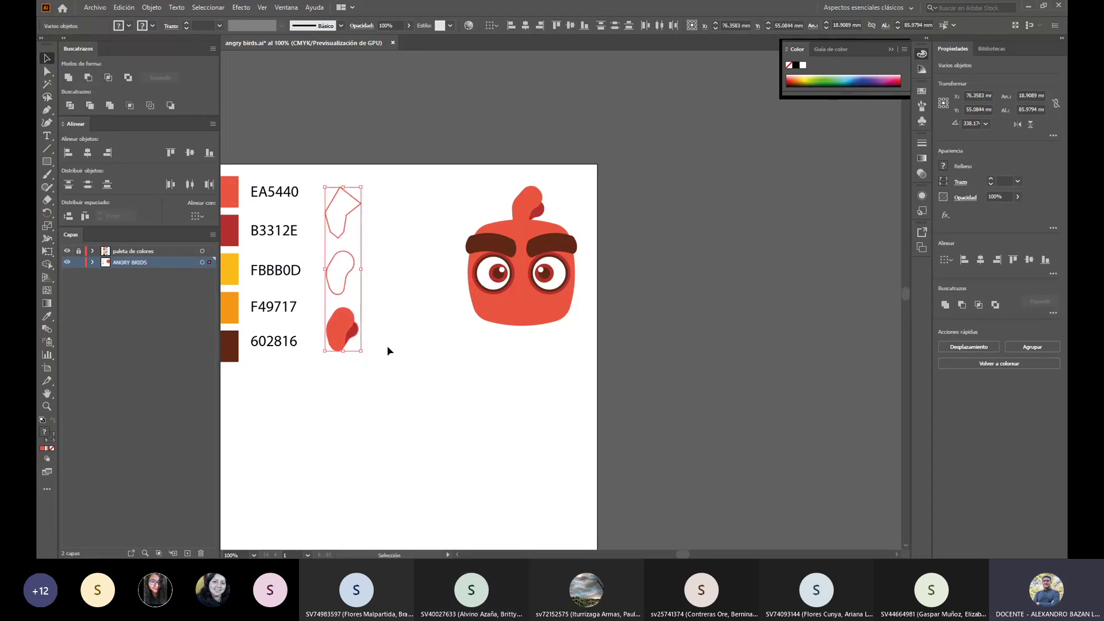
left_click(388, 348)
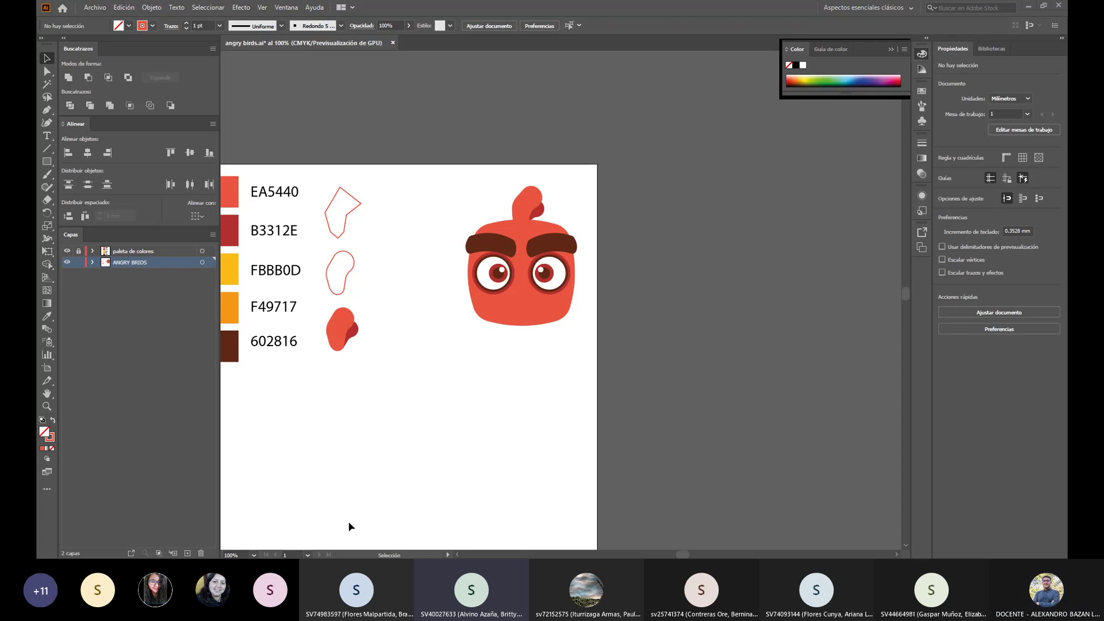
Step: Try the grouped eyes and eyebrows slightly lower on the face, and return them to their original height
left_click(565, 246)
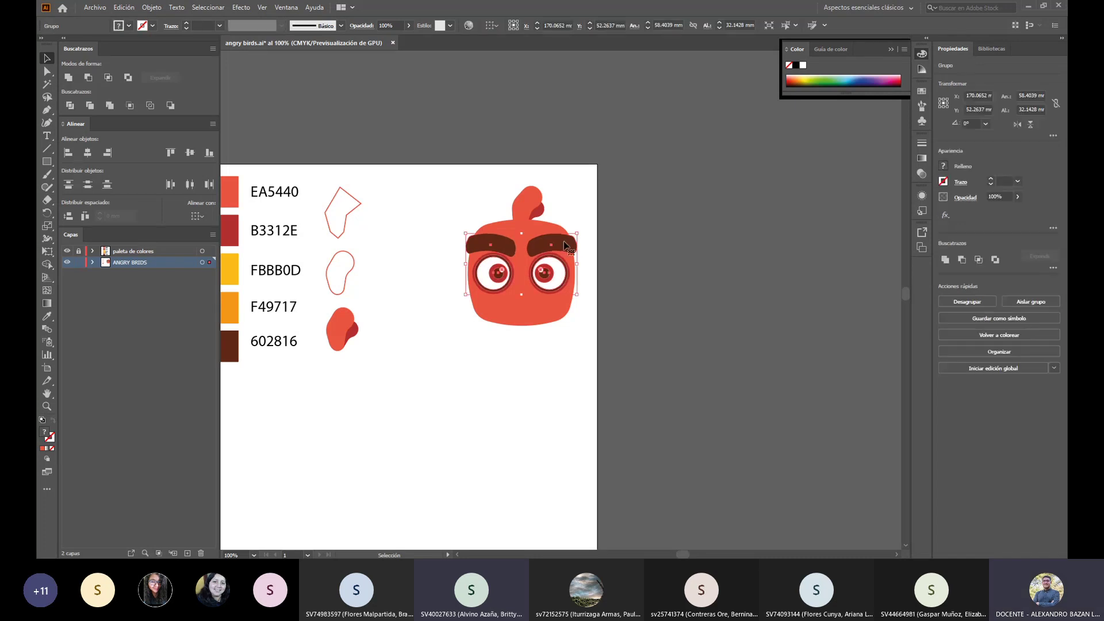
left_click_drag(565, 246, 567, 257)
left_click(574, 355)
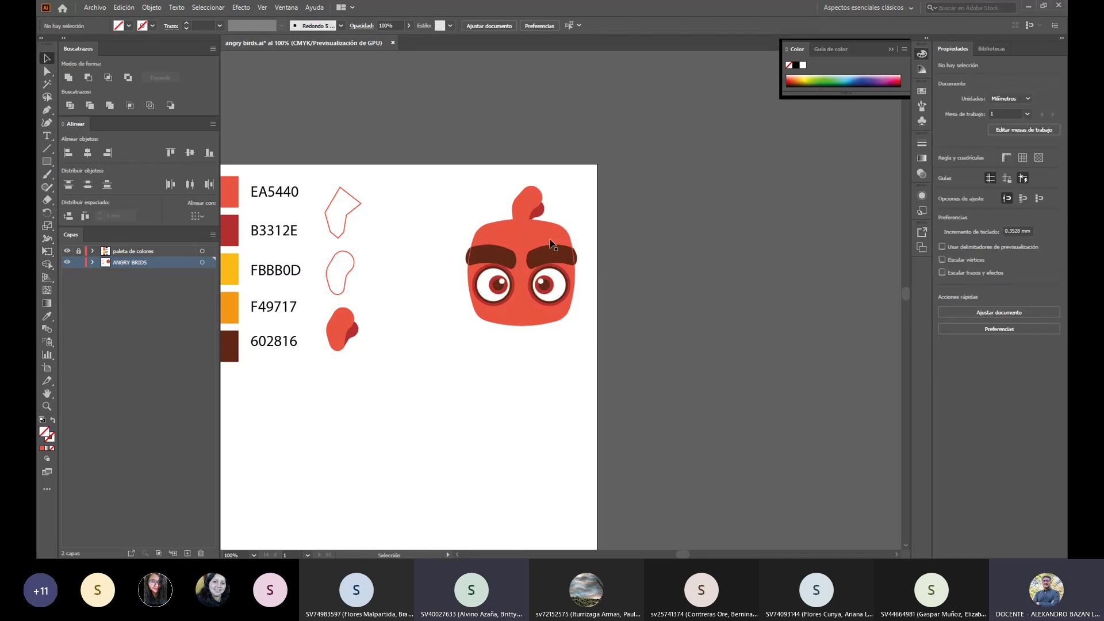
left_click_drag(551, 243, 551, 232)
left_click(559, 369)
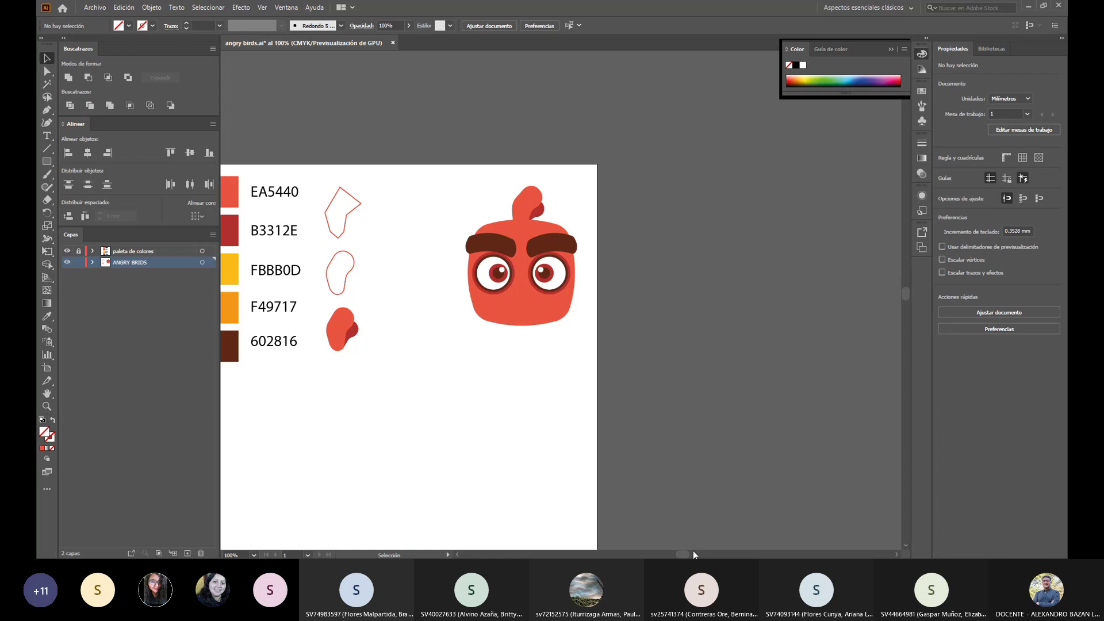
Step: Draw an ellipse about 46.5 by 33.7 mm, centred below the eyes and overlapping the head's lower edge
mouse_move(689, 555)
left_mouse_down()
mouse_move(667, 555)
mouse_move(679, 554)
left_mouse_up()
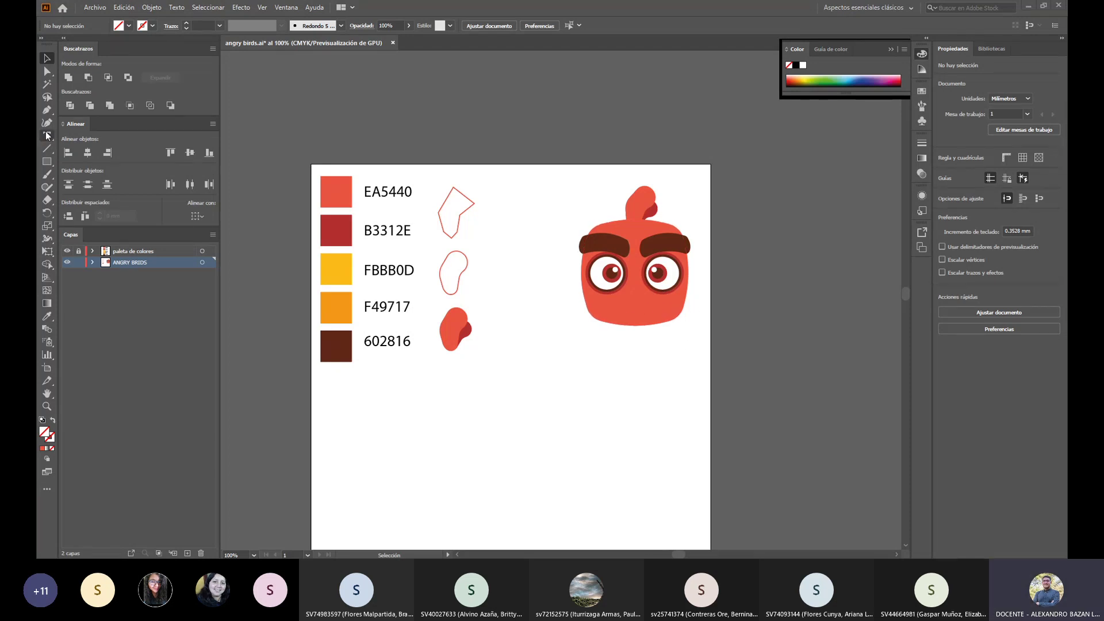
left_click(47, 162)
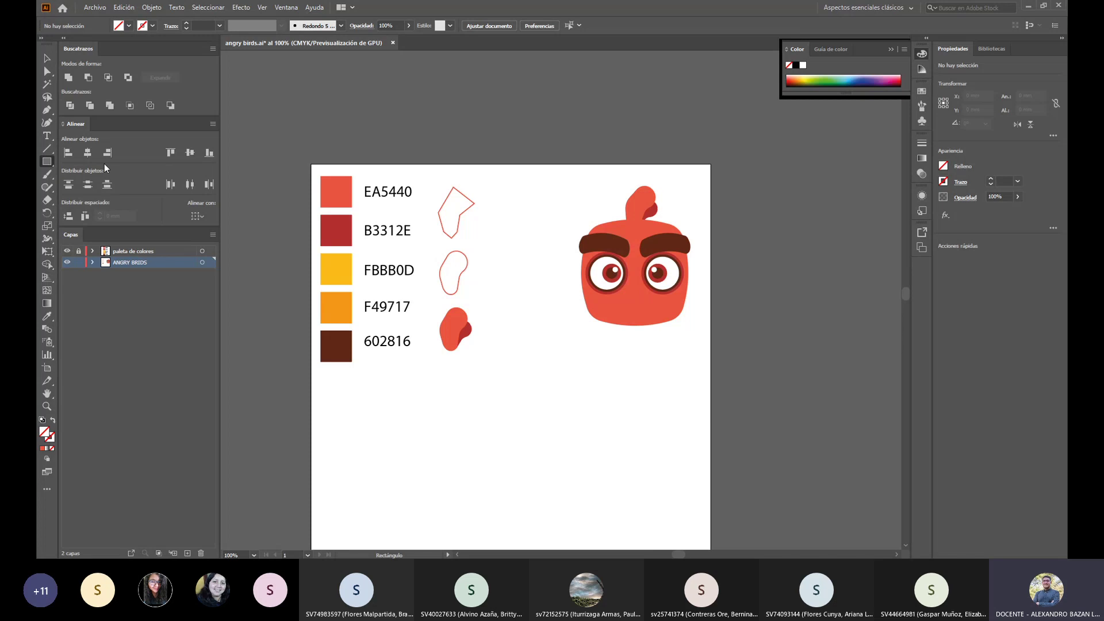
key("l")
left_click_drag(590, 294, 679, 359)
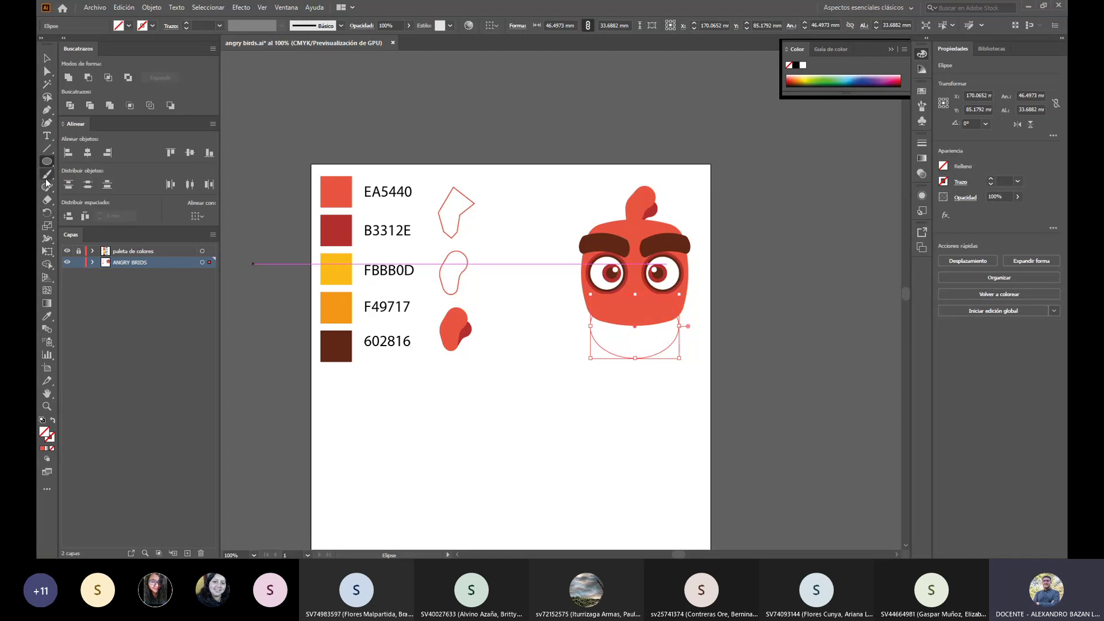
Step: Fill the lower face ellipse with light peach FFC6A6 and copy that hex code from the color picker
left_click(47, 316)
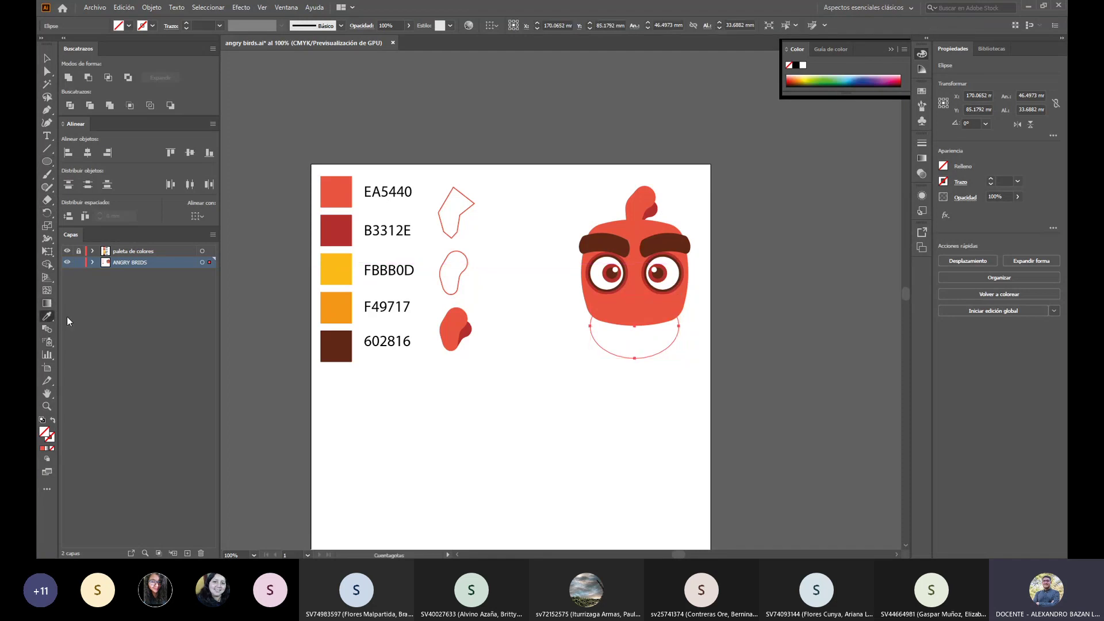
left_click(337, 190)
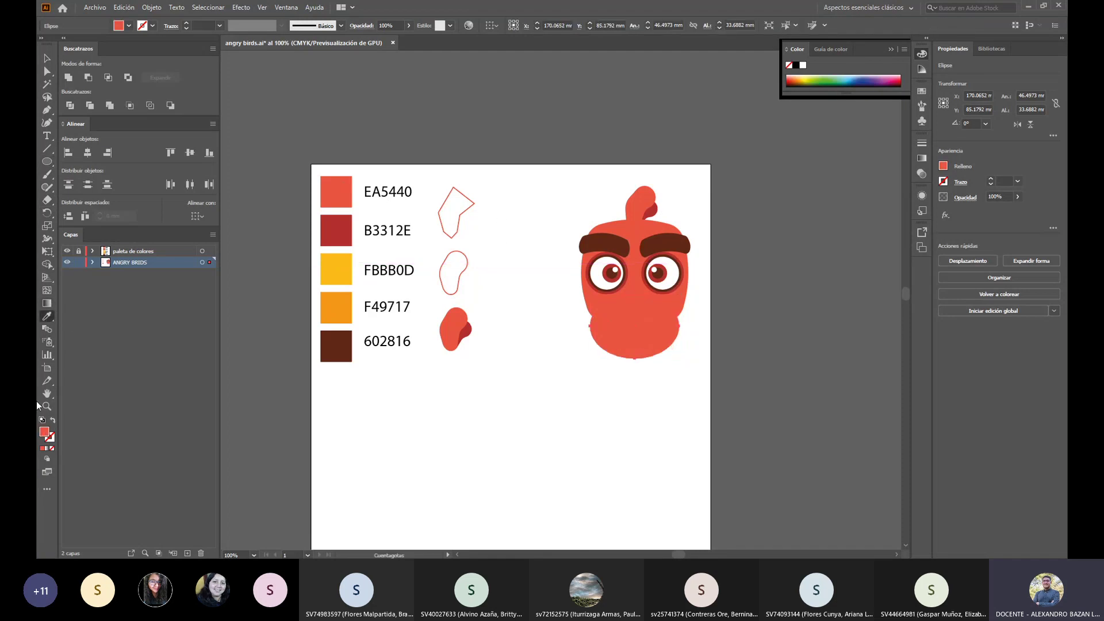
double_click(45, 435)
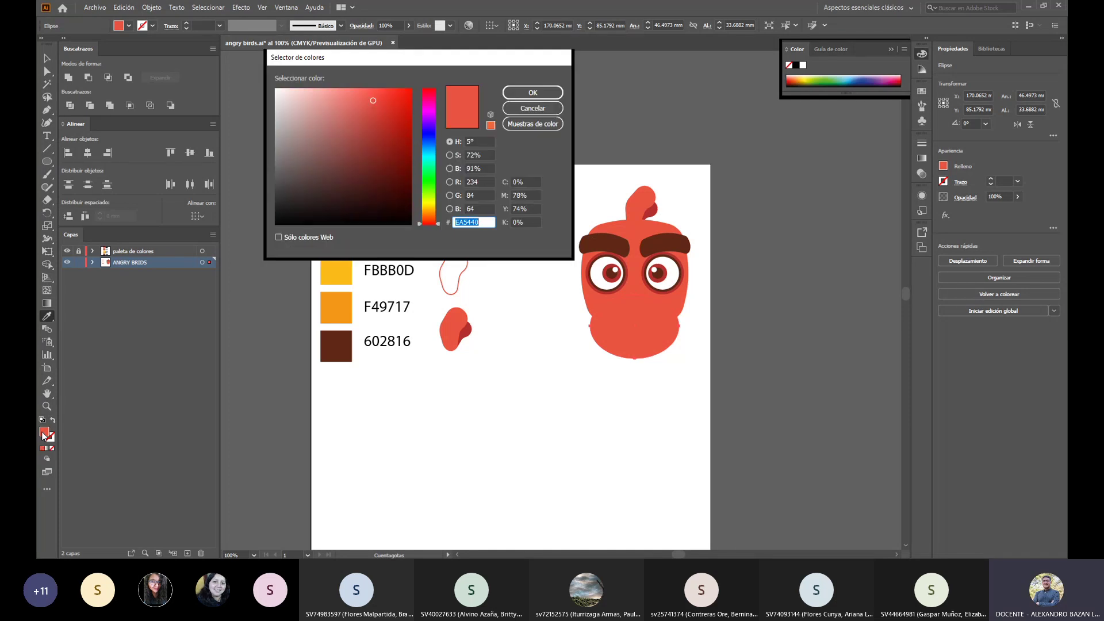
left_click(428, 110)
left_click_drag(429, 110, 412, 219)
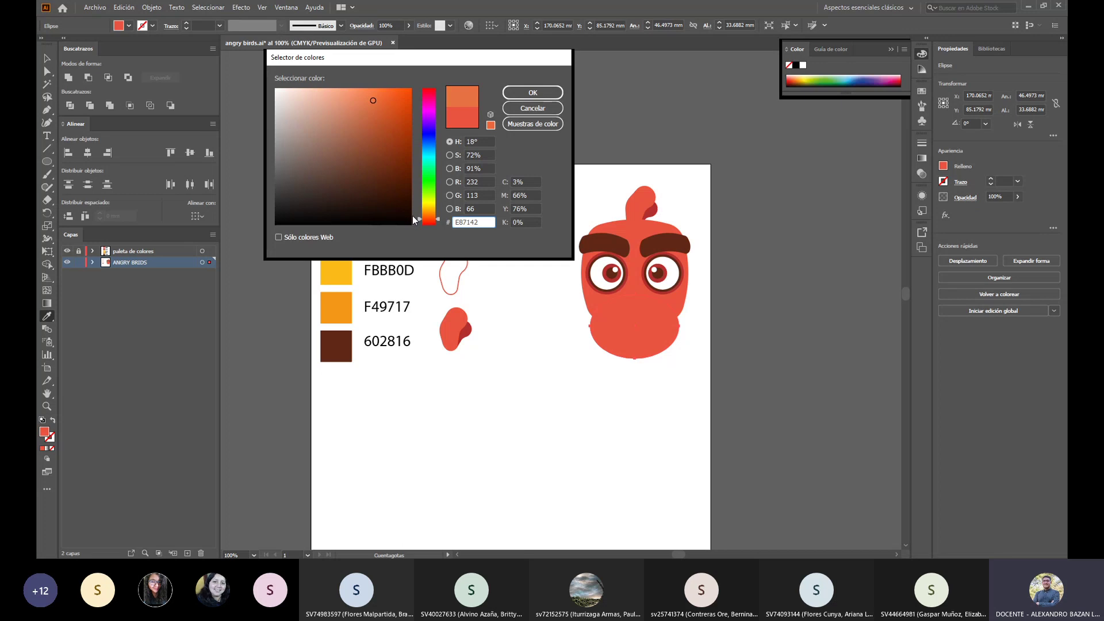
left_click_drag(321, 98, 323, 86)
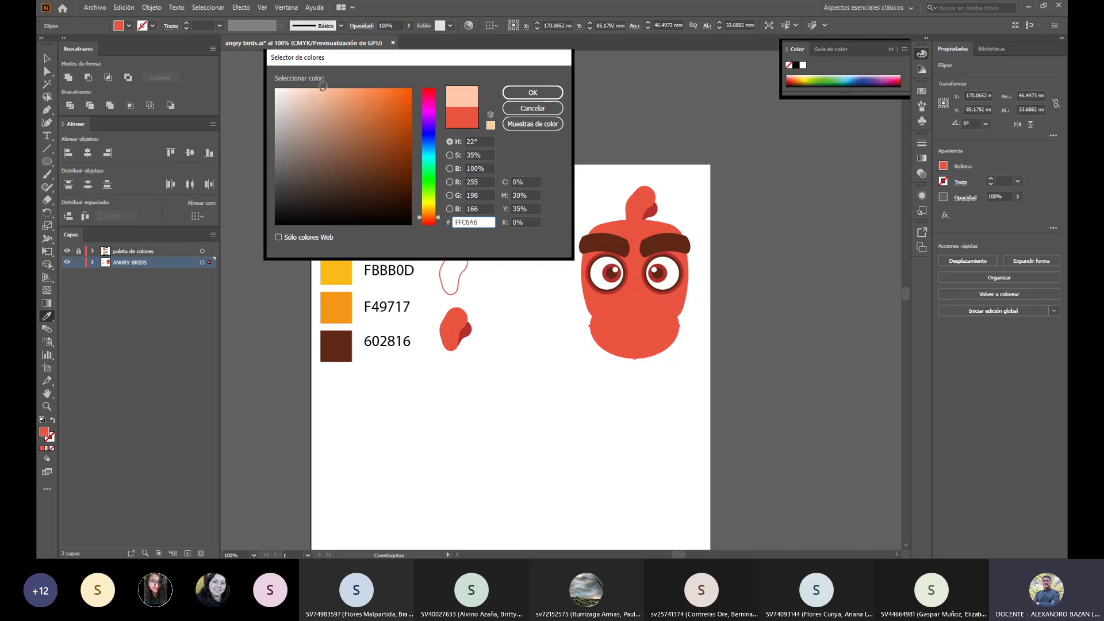
left_click(533, 93)
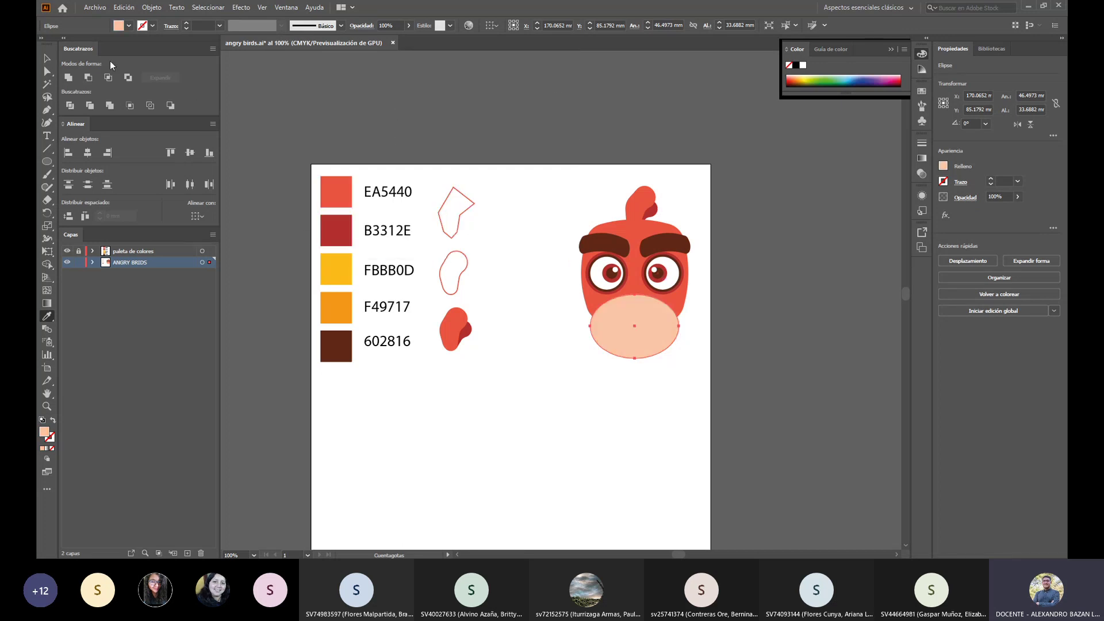
double_click(45, 432)
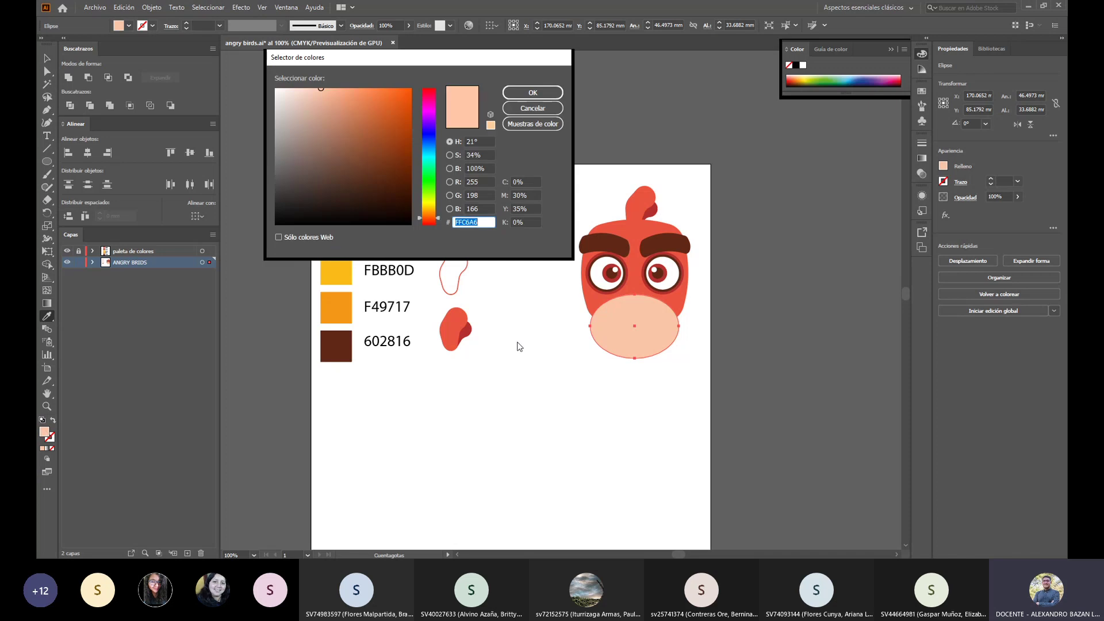
left_click(524, 95)
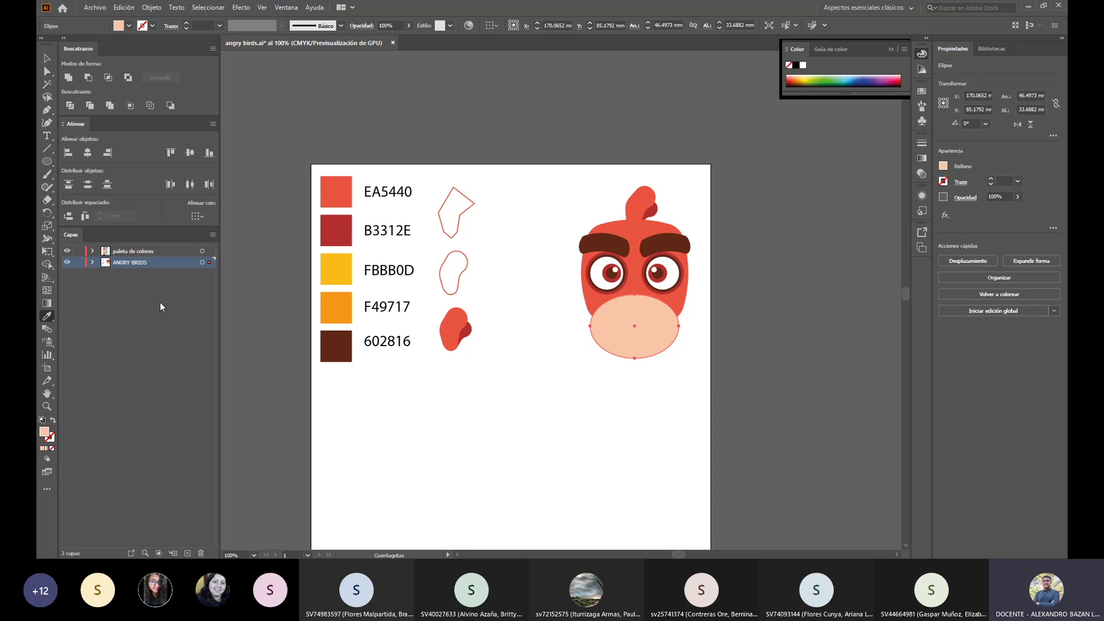
Step: With the paleta de colores layer unlocked, duplicate the dark brown 602816 swatch and its label directly below the originals
left_click(48, 71)
left_click(48, 58)
key("a")
left_click(349, 350)
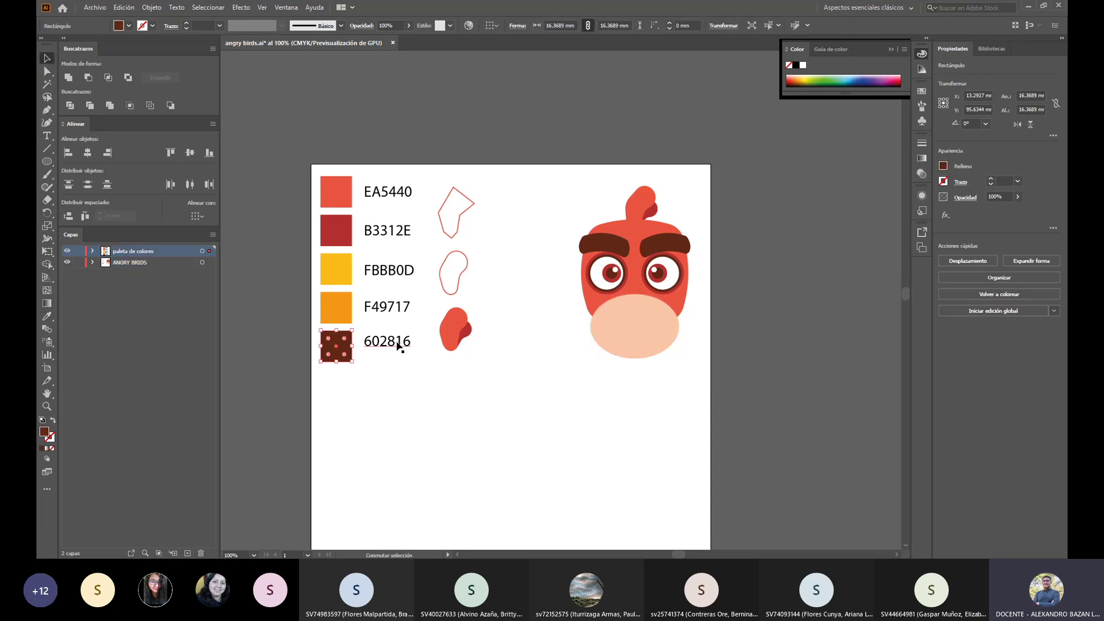
left_click(398, 345, "shift")
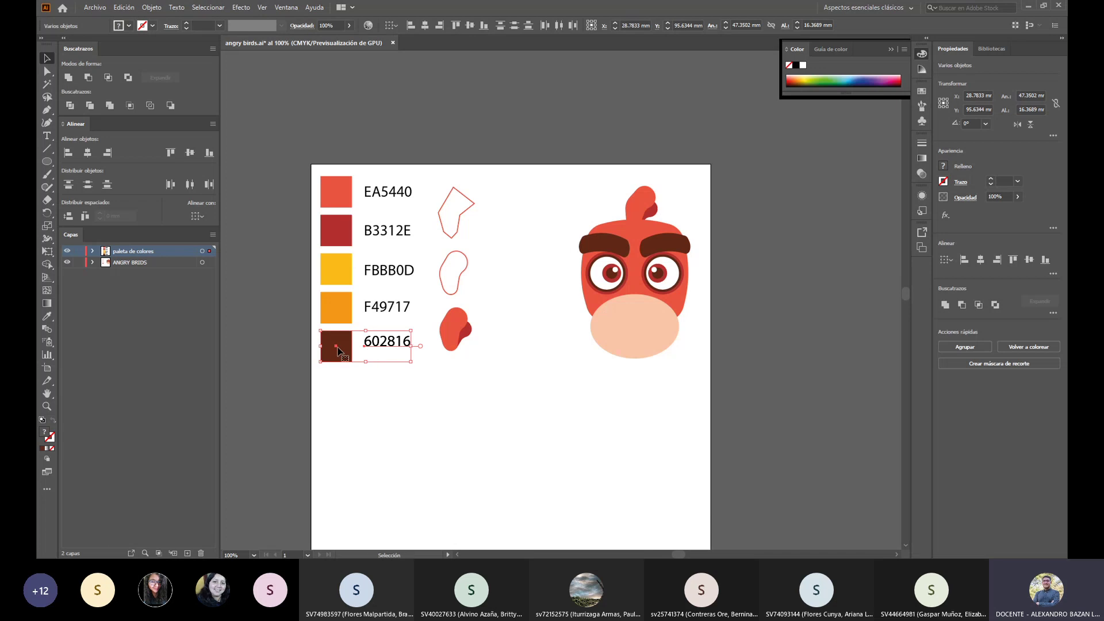
left_click_drag(338, 348, 336, 385)
left_click(368, 402)
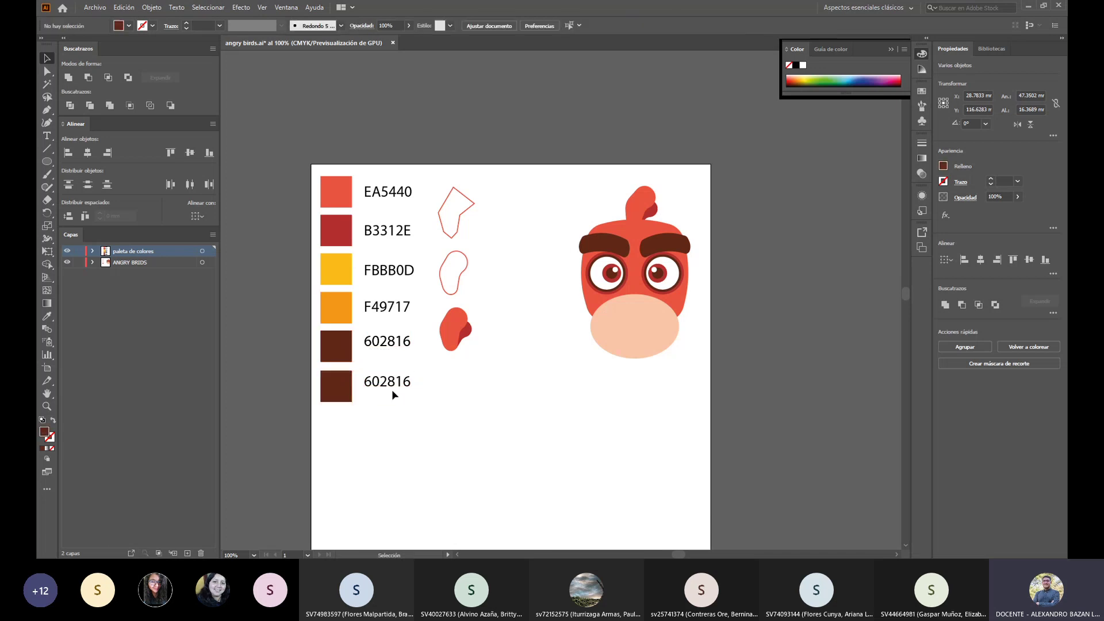
Step: Recolor the duplicated brown swatch with the peach fill sampled from the ellipse
left_click(340, 385)
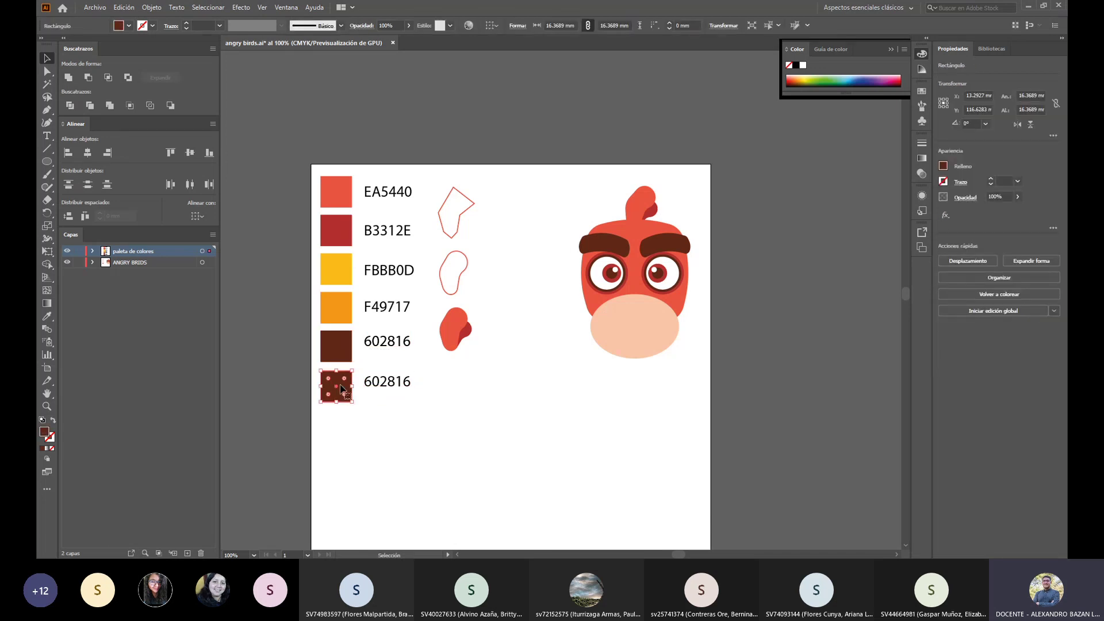
key("i")
left_click(633, 330)
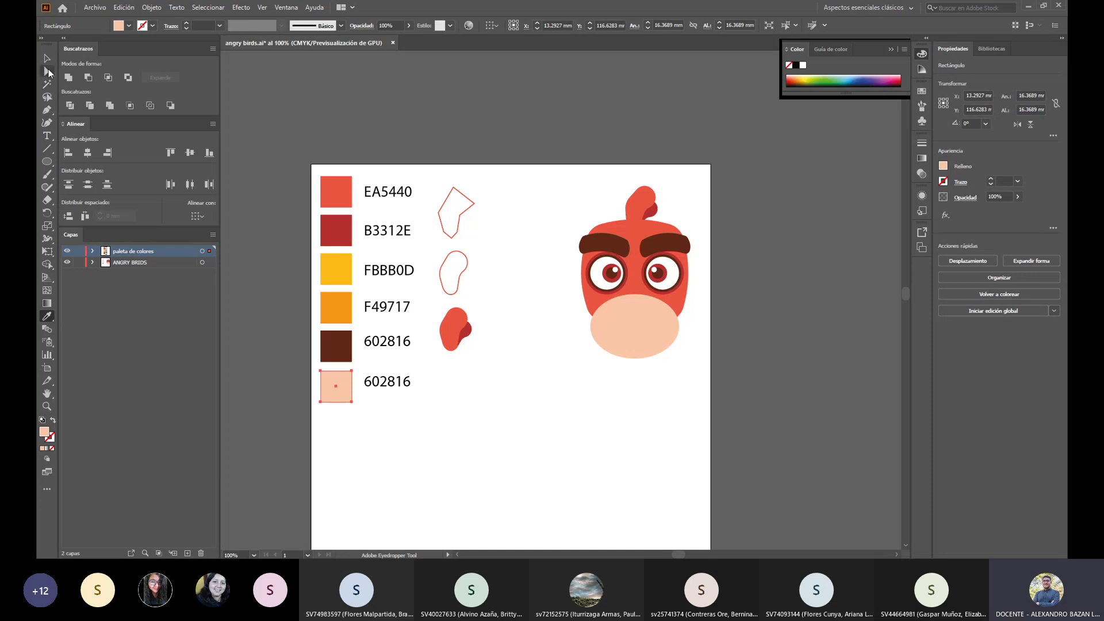
Step: Replace the text of the label beside the peach swatch with FFC6A6
left_click(46, 136)
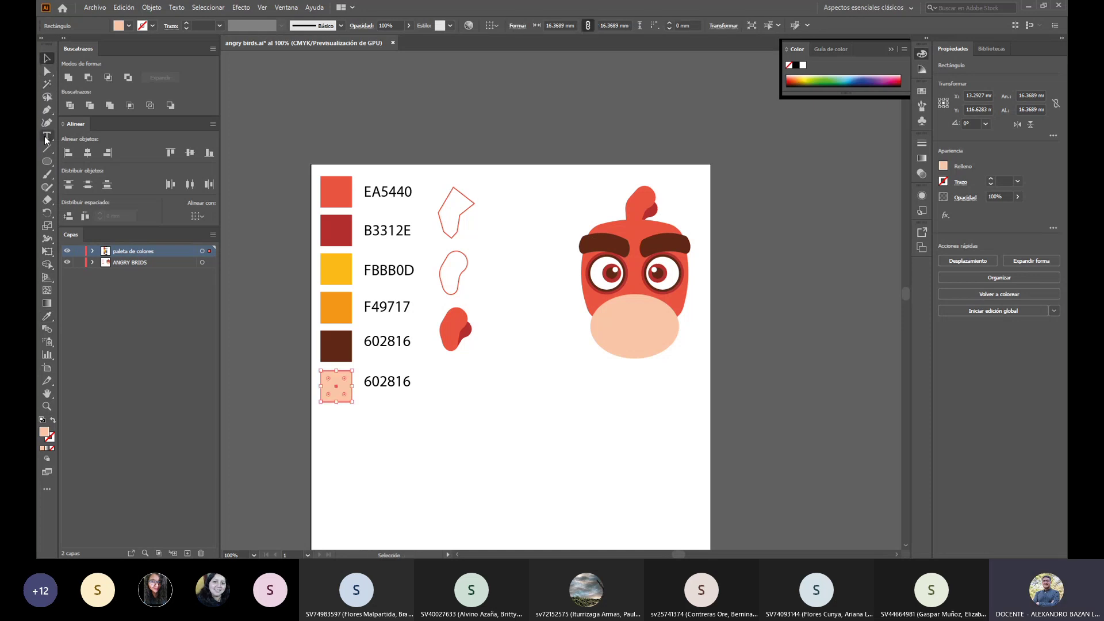
double_click(382, 381)
key("Escape")
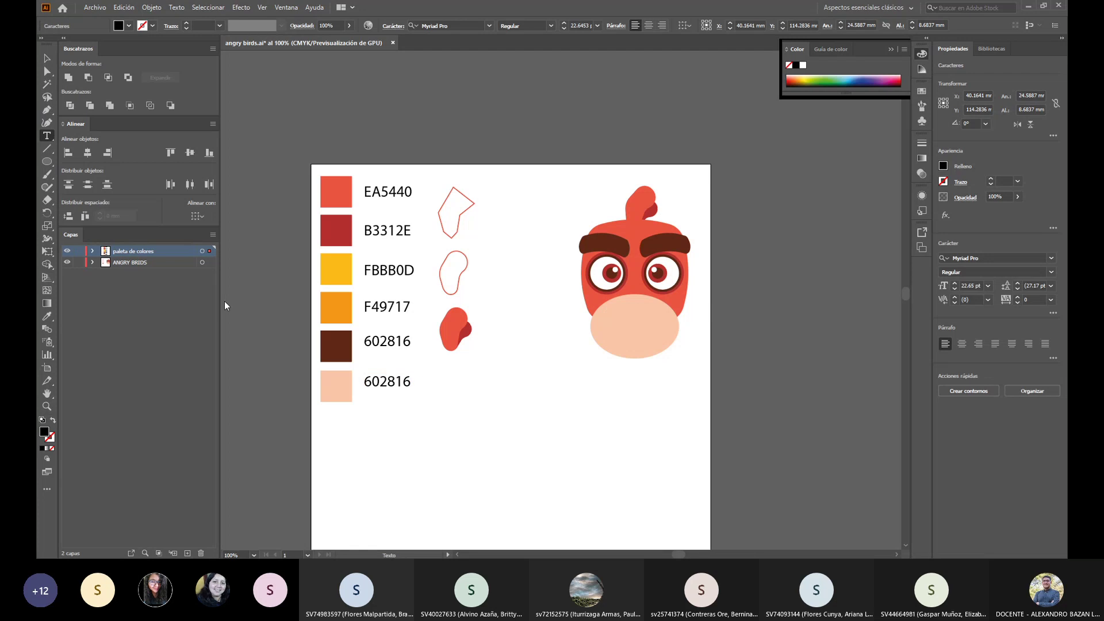
key("space")
key("ctrl+z")
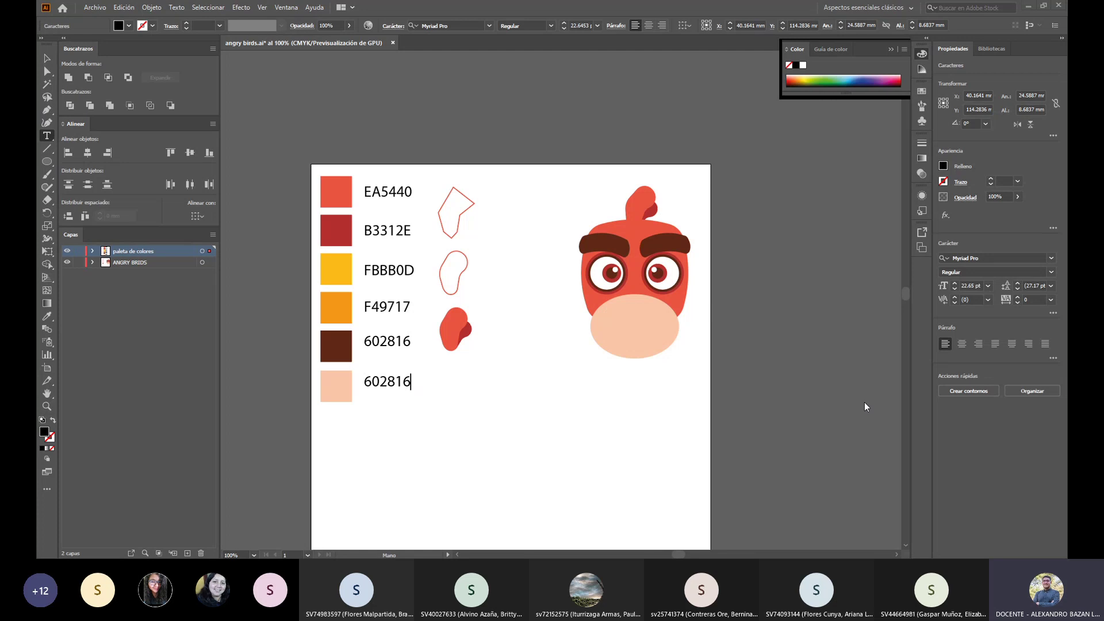
double_click(386, 380)
type("FFC6A6")
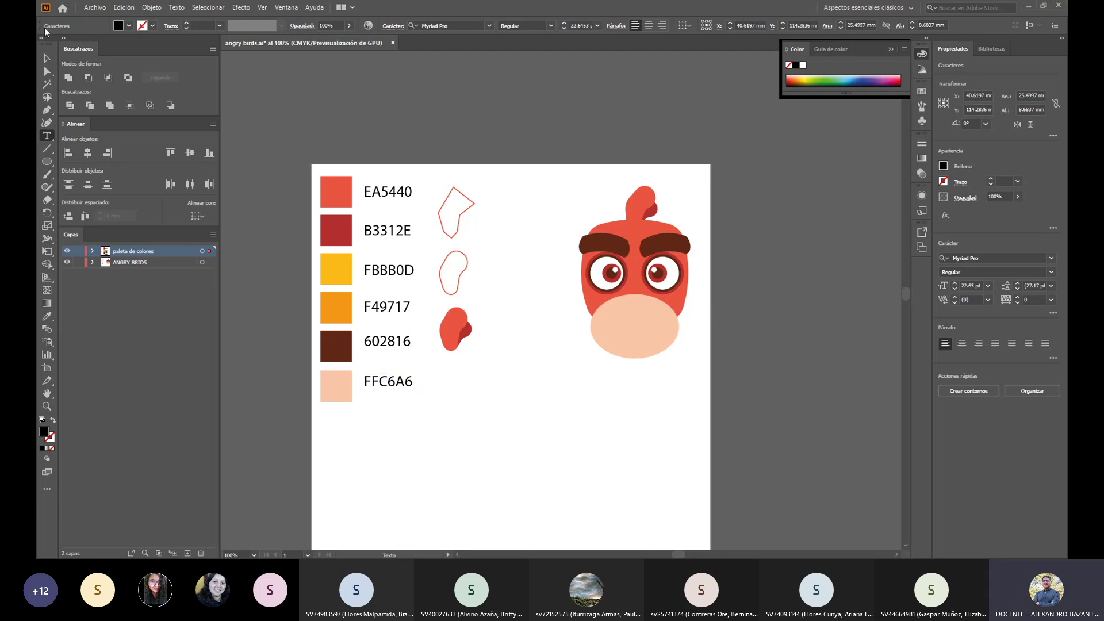
left_click(47, 58)
Step: Select the head shape together with the peach ellipse, and clear the selection
left_click(636, 340)
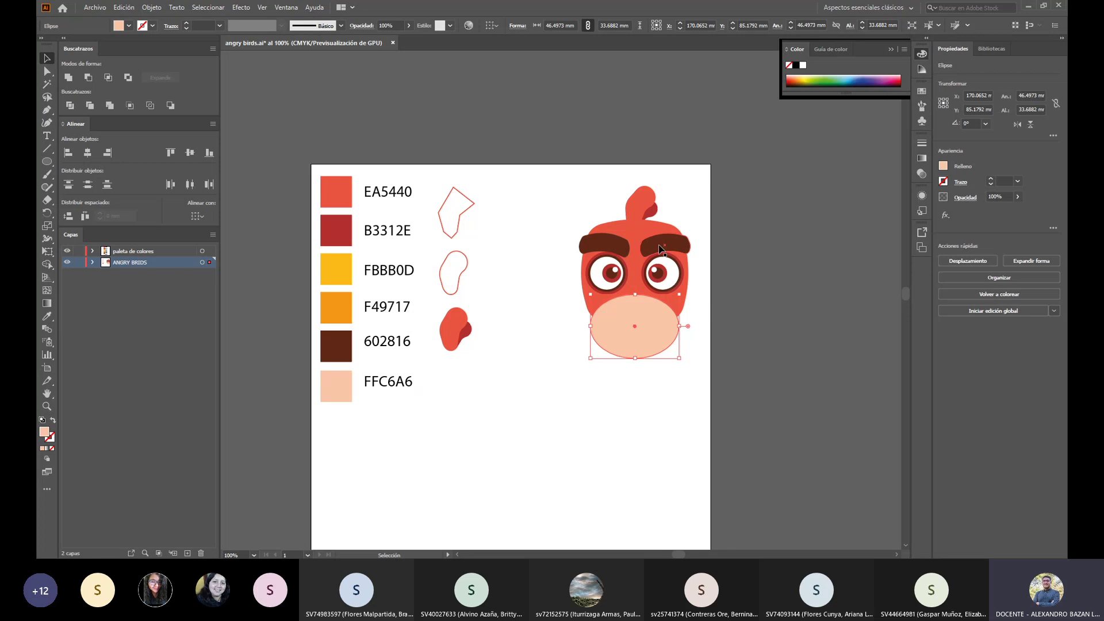
left_click(742, 389)
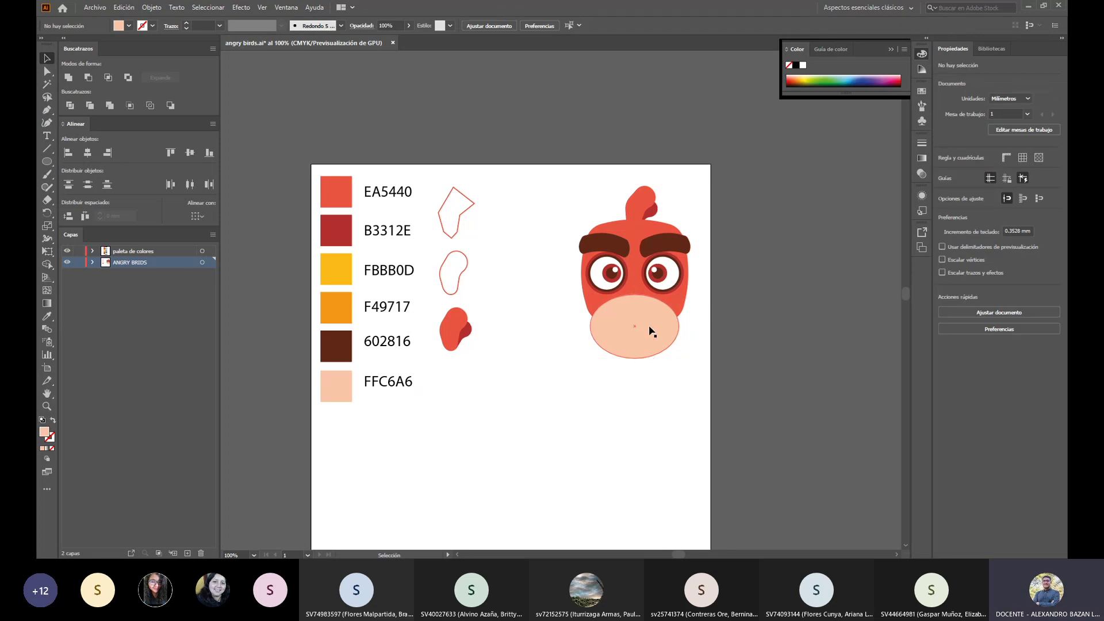
scroll(652, 332, "up", 2)
scroll(655, 320, "up", 1)
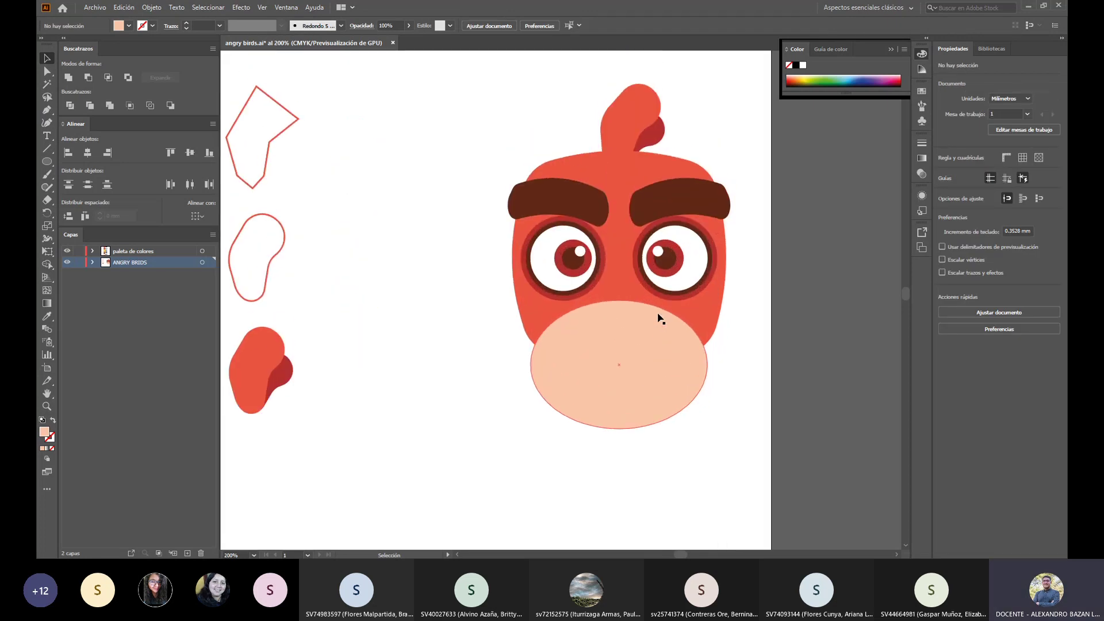
left_click(631, 261)
left_click(644, 382, "shift")
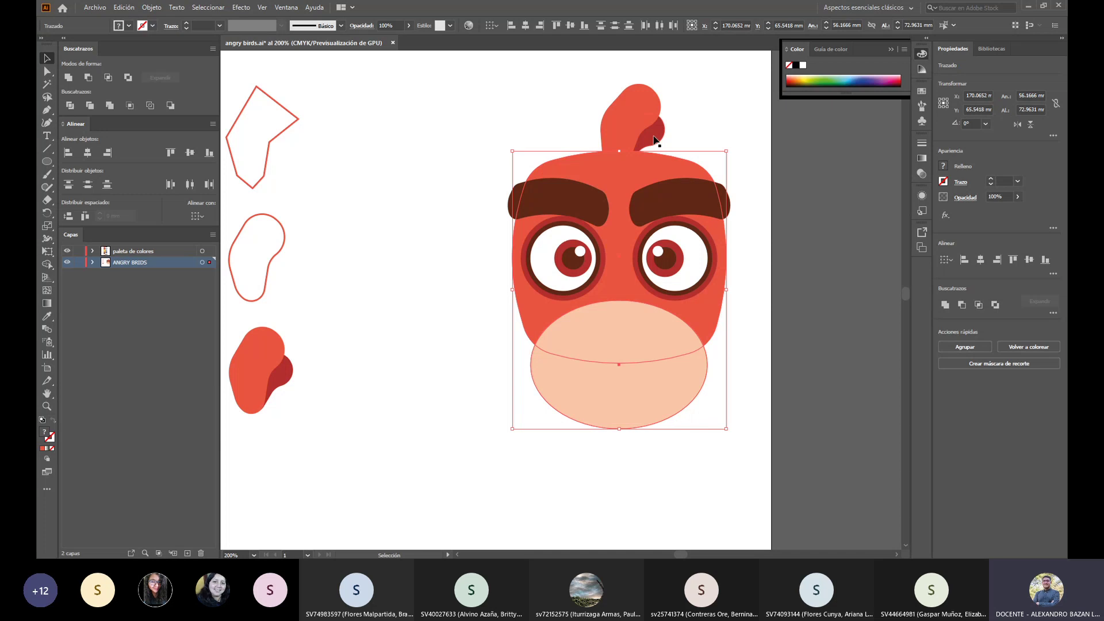
left_click(700, 88)
left_click(653, 121)
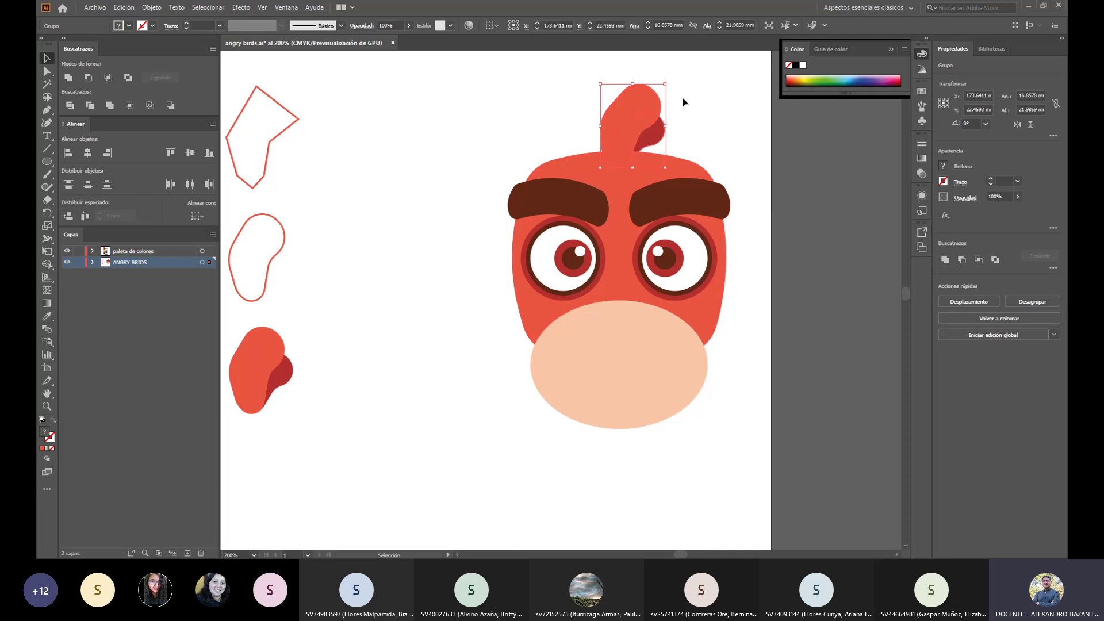
left_click_drag(682, 97, 655, 127)
key("ctrl+z")
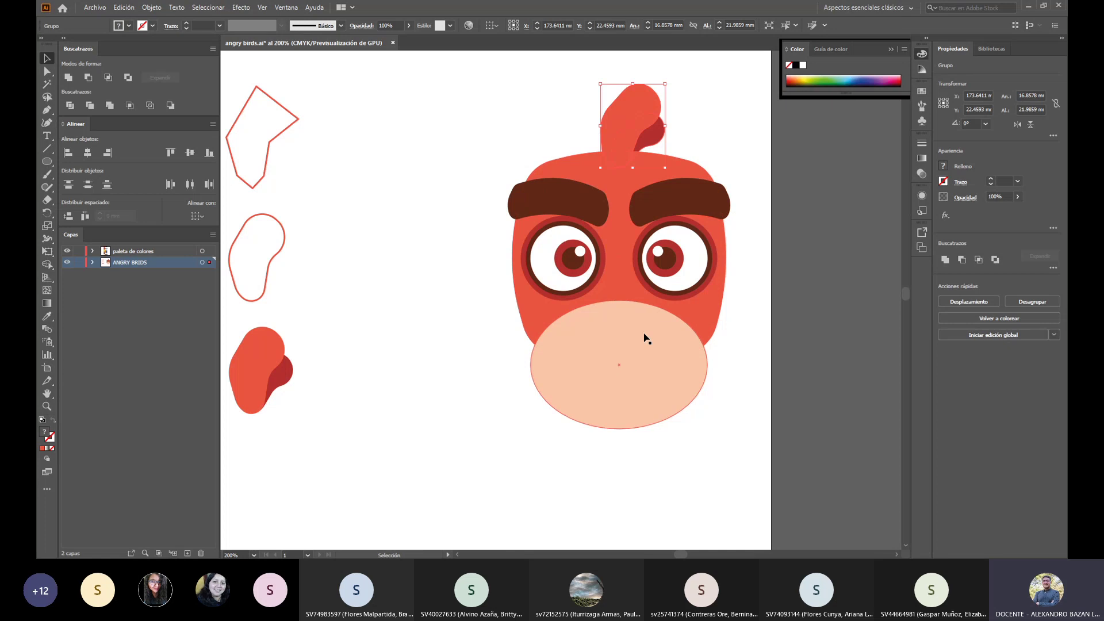
left_click(582, 229)
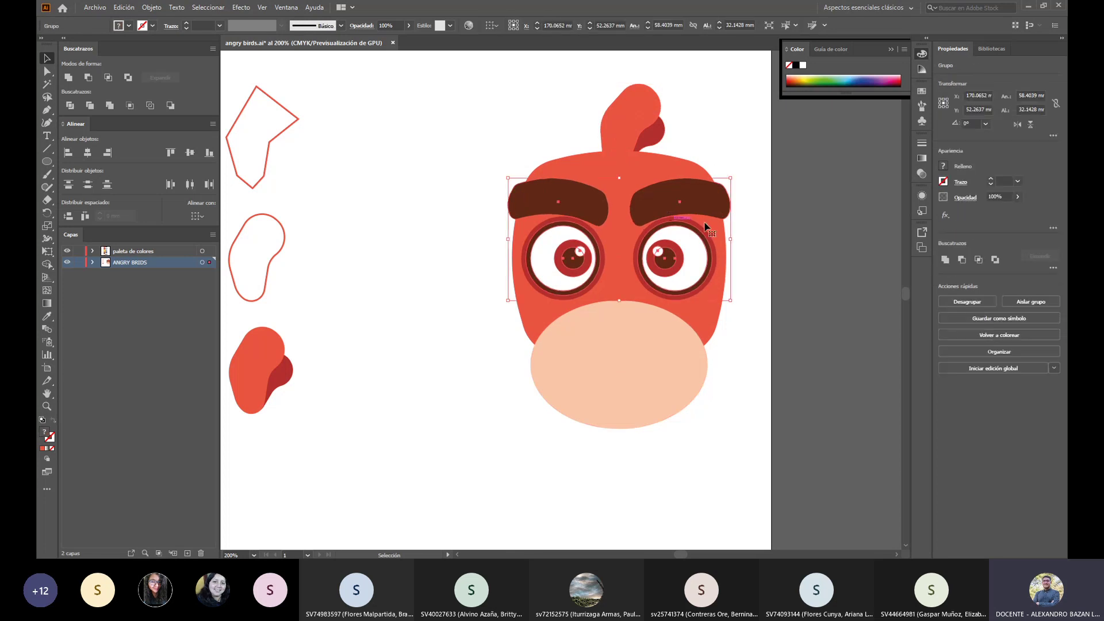
left_click(641, 171)
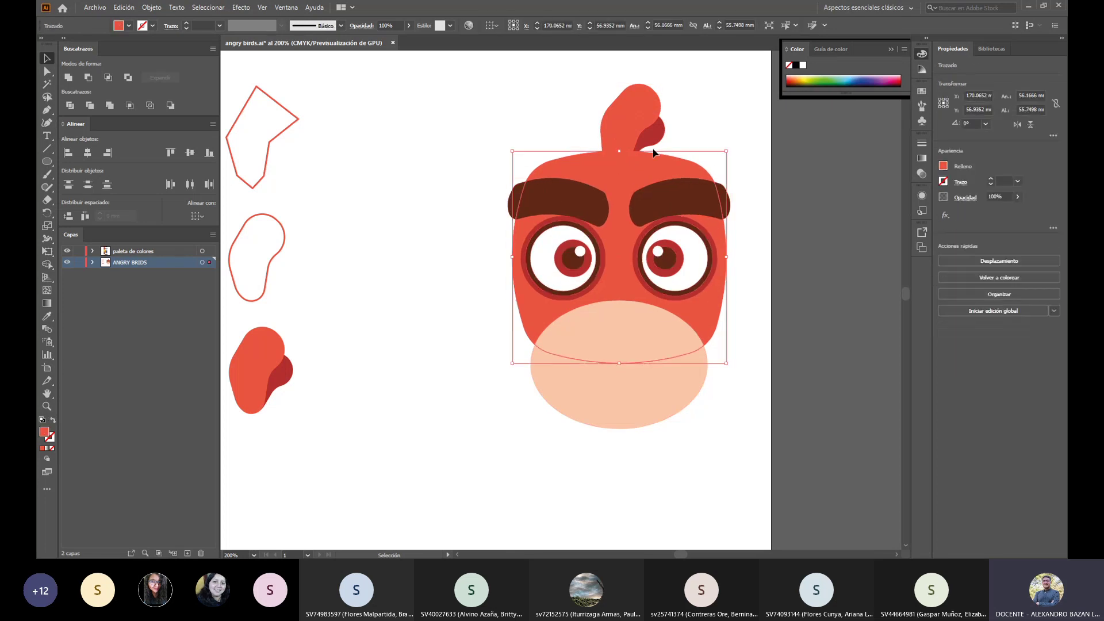
left_click(627, 391)
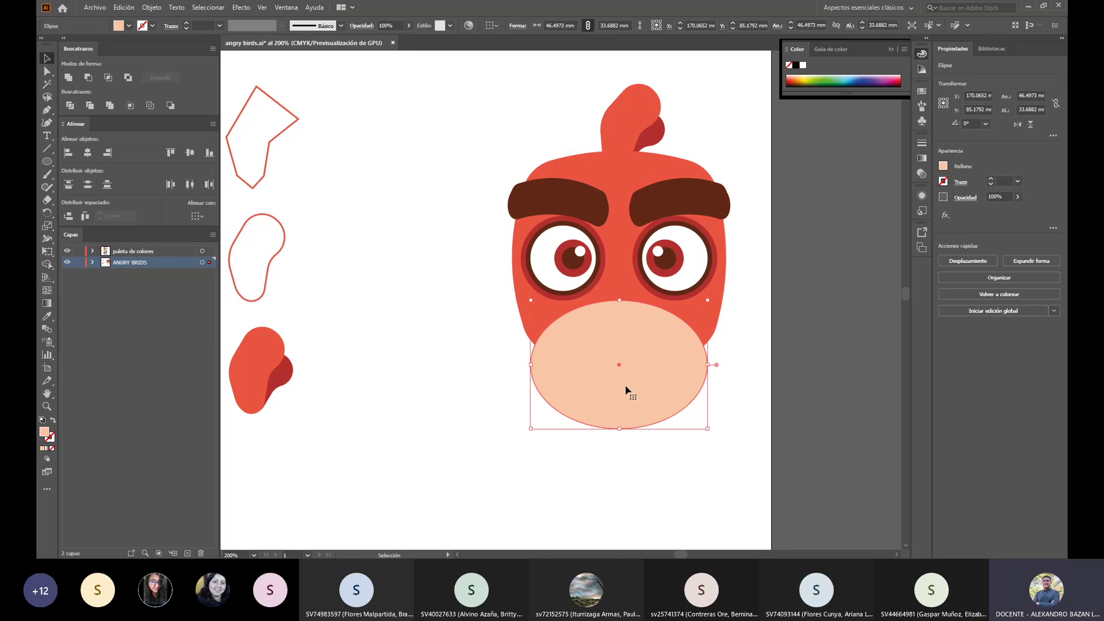
left_click(641, 125)
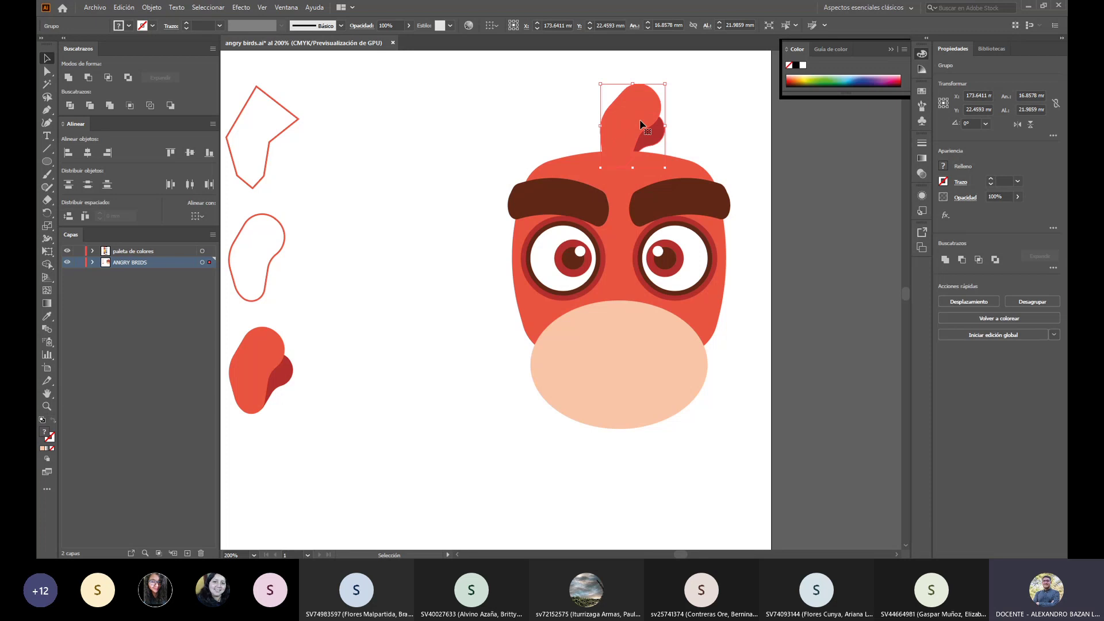
left_click(723, 105)
Step: Try the crest centred on the head's vertical axis, and return it to its offset position
left_click(644, 126)
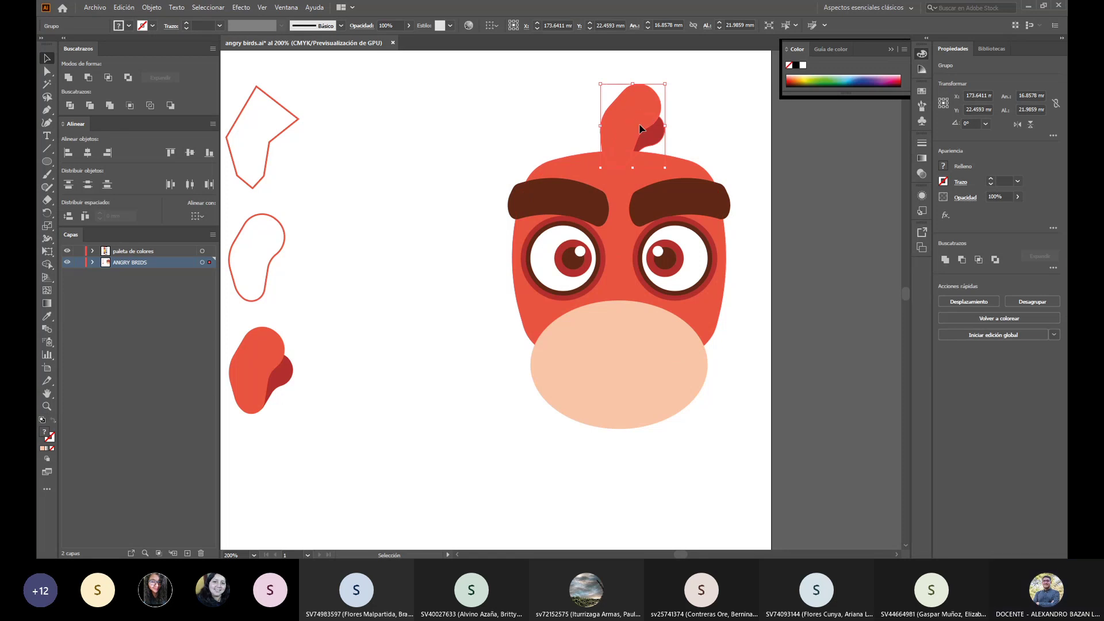
left_click_drag(648, 124, 626, 127)
left_click(693, 119)
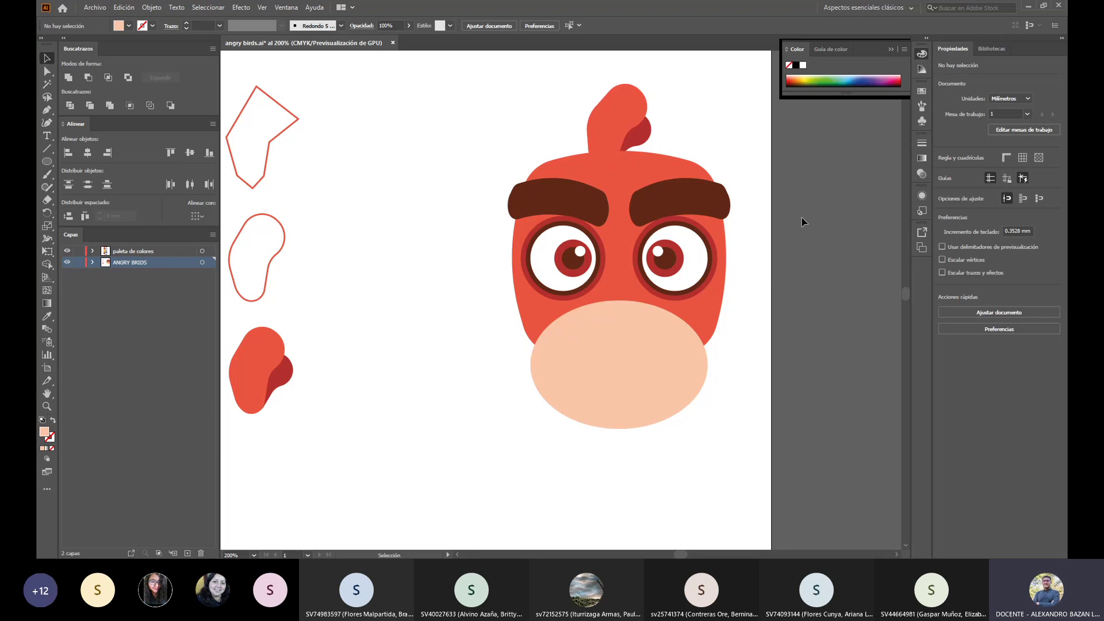
left_click(618, 137)
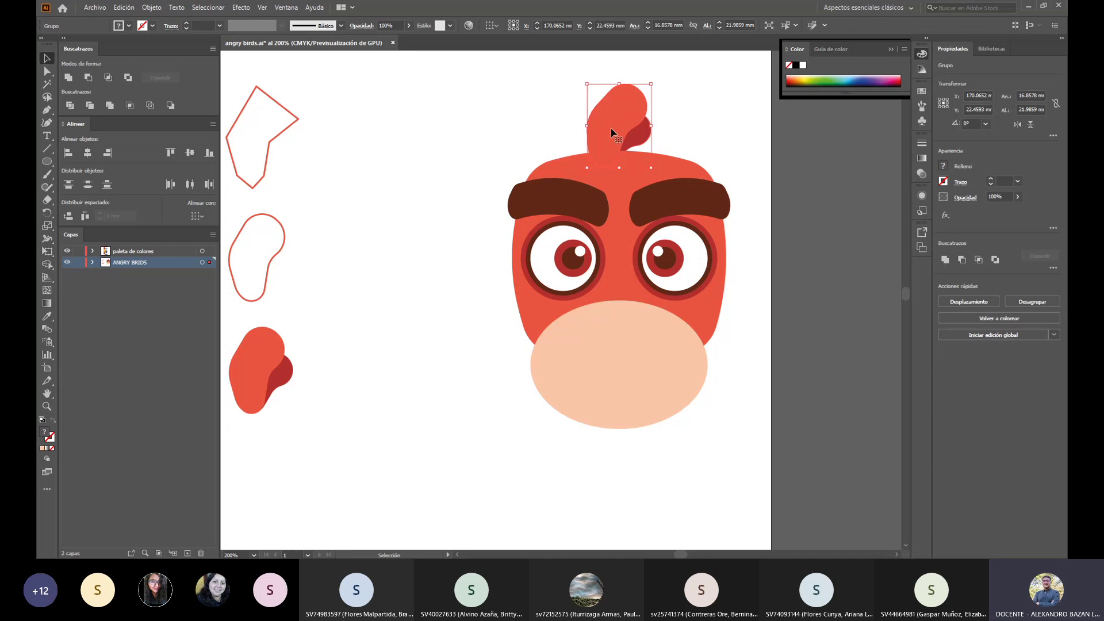
left_click_drag(609, 132, 627, 130)
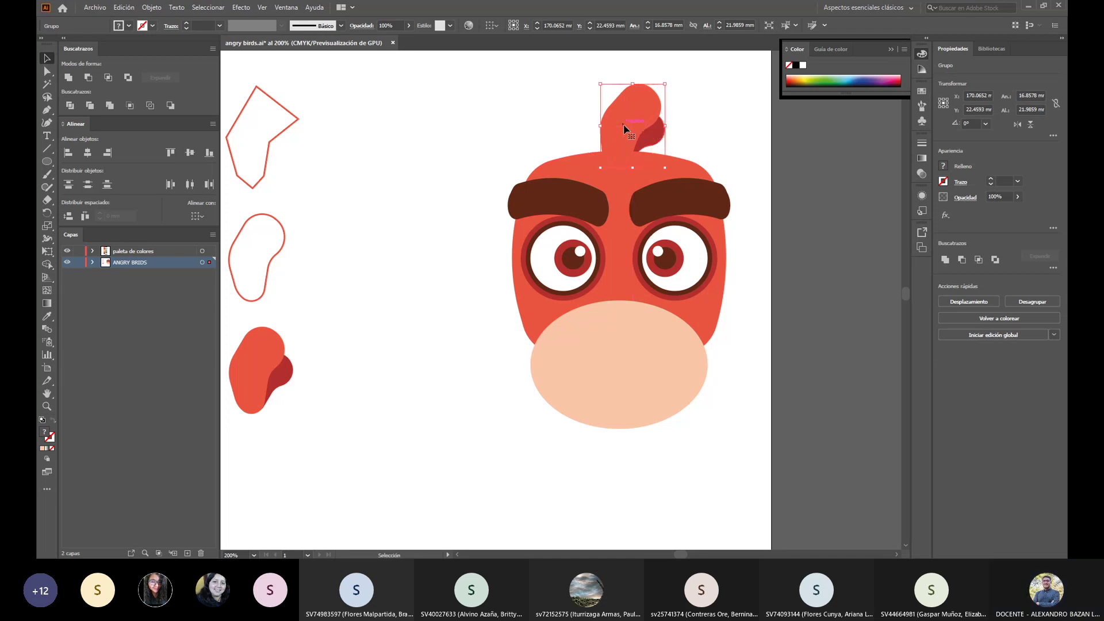
left_click(720, 113)
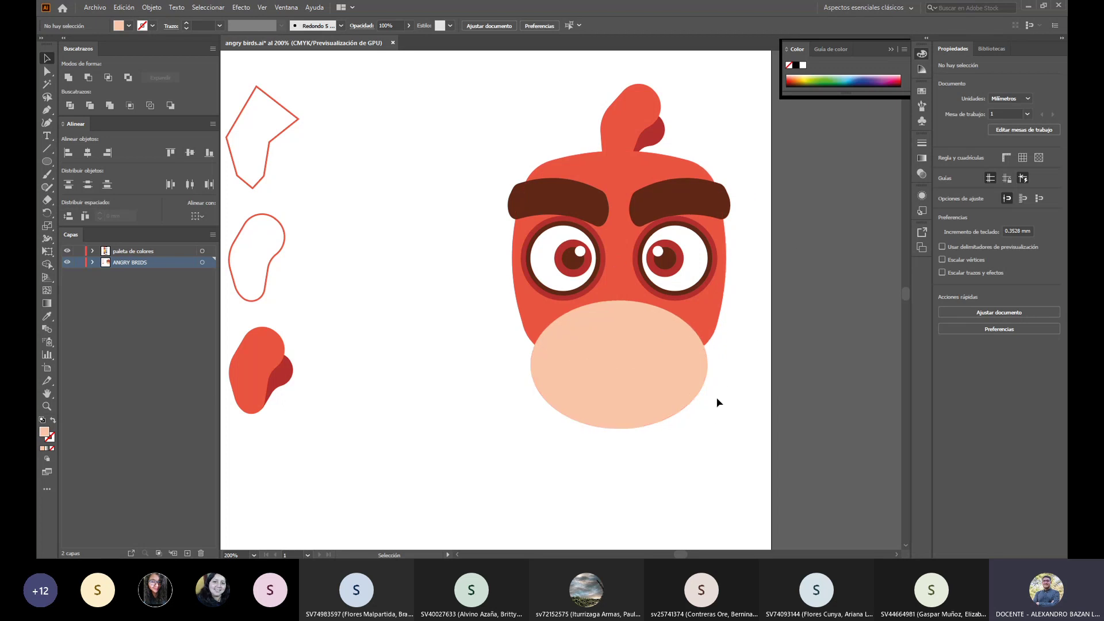
Step: Try moving the peach ellipse about 5 mm lower on the head, and undo the move
left_click(648, 397)
left_click(715, 475)
left_click(638, 397)
left_click(706, 498)
left_click_drag(740, 472, 636, 444)
mouse_move(614, 361)
left_mouse_down()
mouse_move(637, 405)
mouse_move(583, 407)
mouse_move(604, 390)
mouse_move(595, 382)
mouse_move(613, 374)
left_mouse_up()
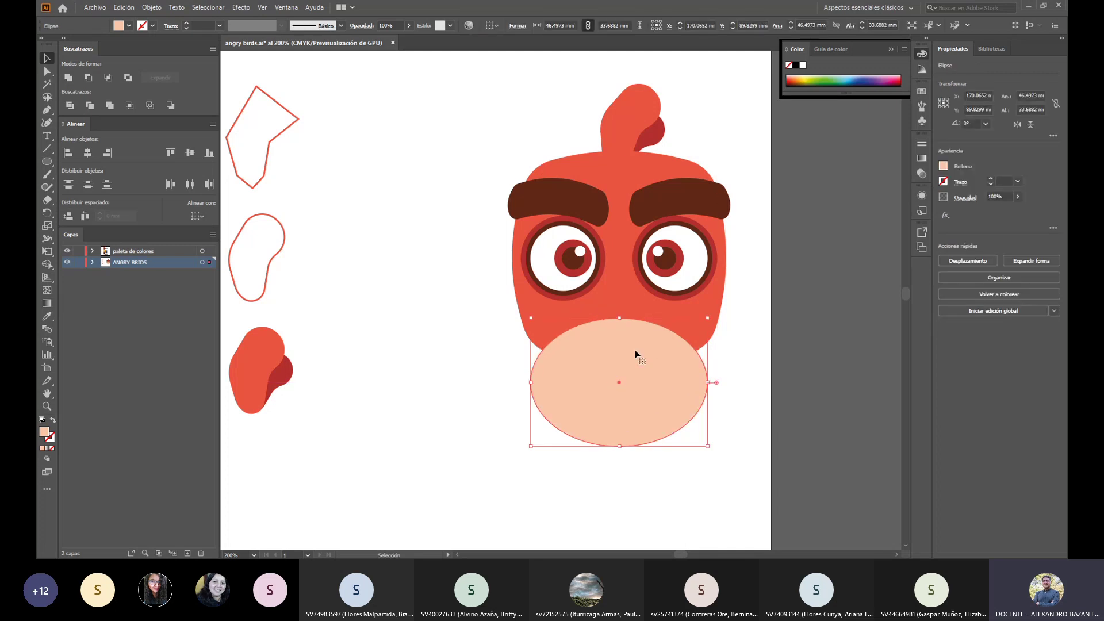
left_click(625, 270, "shift")
left_click(665, 483)
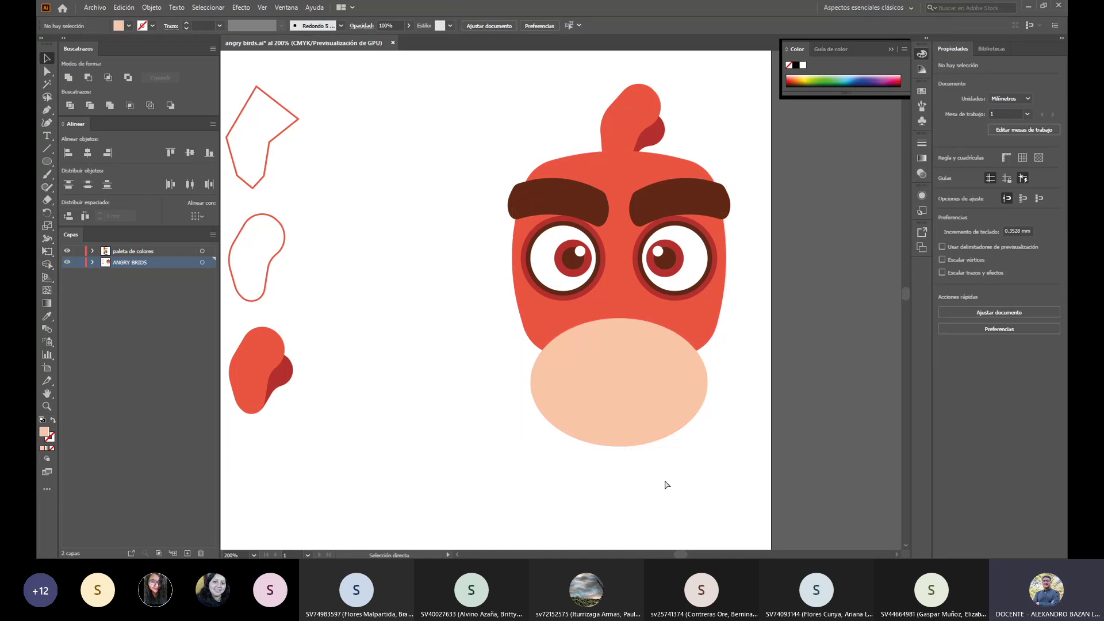
key("ctrl+z")
key("a")
key("v")
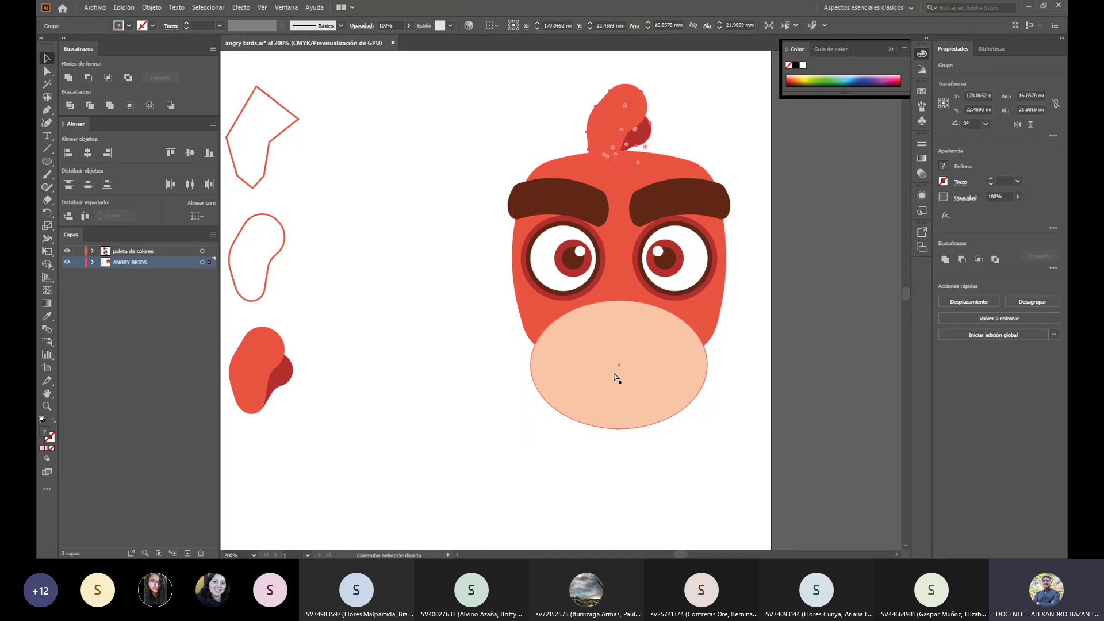
left_click(695, 412)
Step: Position the peach ellipse over the head's lower edge, centred on the head at about X 170.07 mm, Y 84.81 mm, and deselect it
left_click_drag(607, 343, 612, 368)
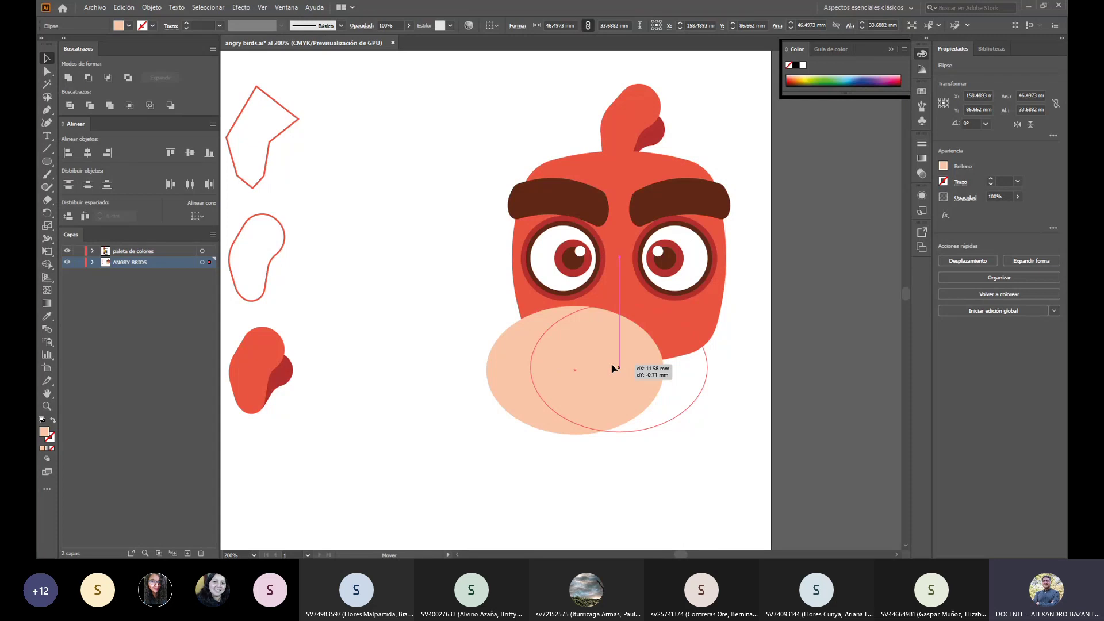
left_click_drag(612, 368, 640, 370)
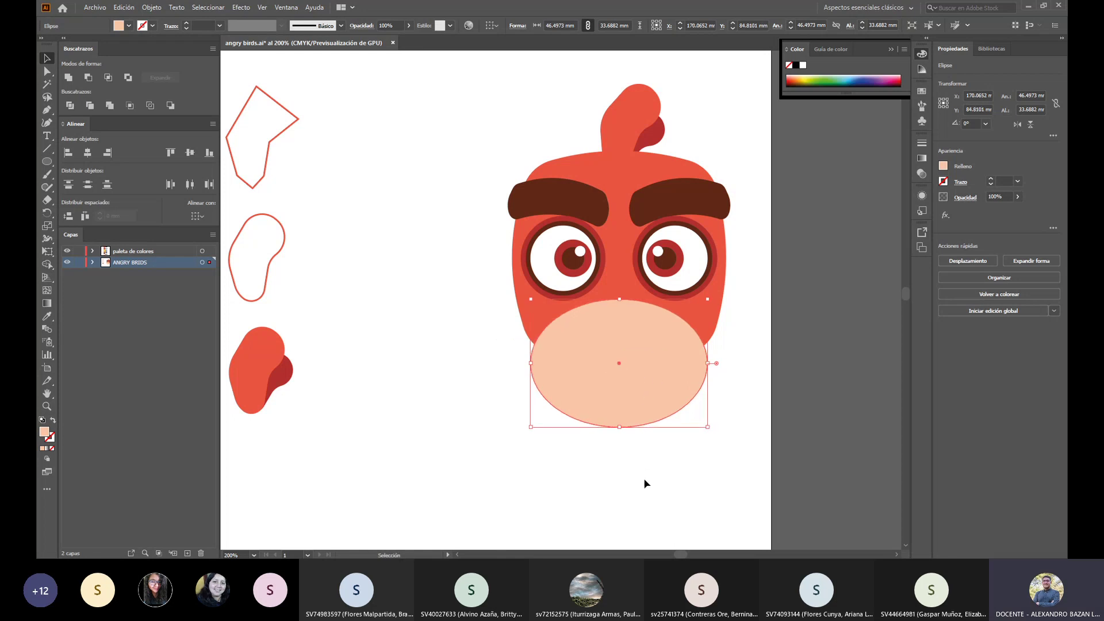
left_click(646, 481)
left_click(648, 395)
left_click(659, 499)
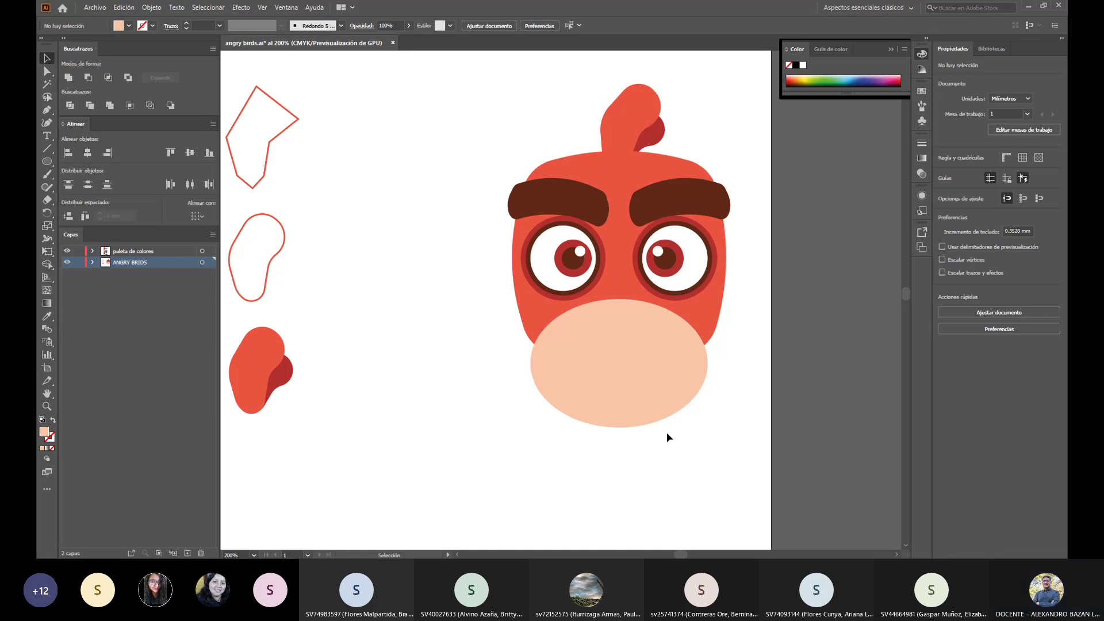
Step: Try intersecting the red head shape with the peach ellipse, and undo the operation
left_click(718, 321)
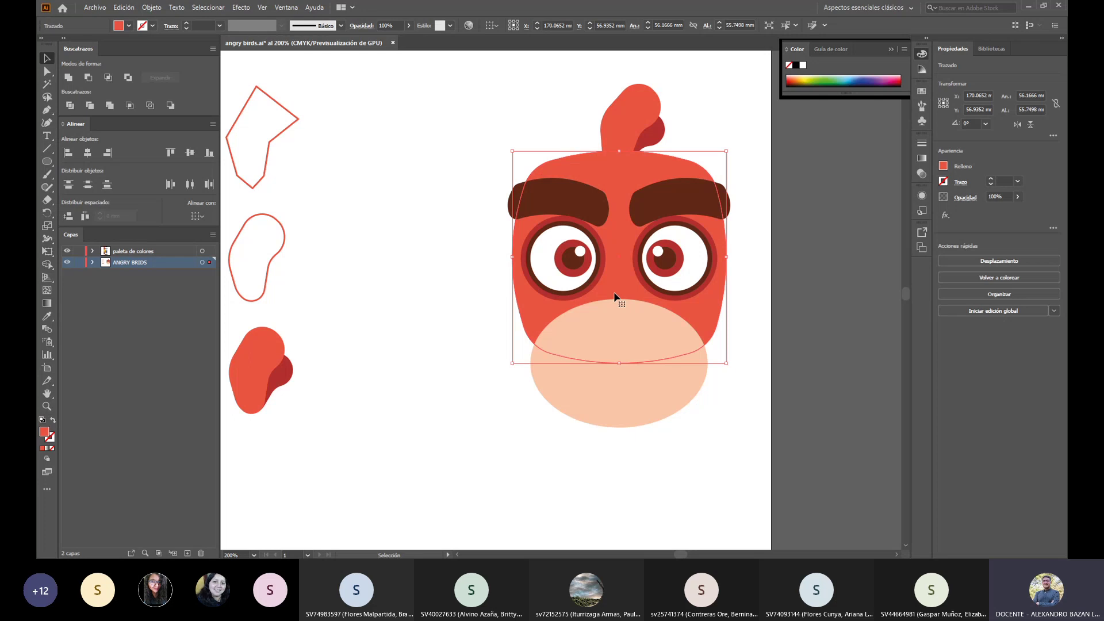
left_click(623, 398)
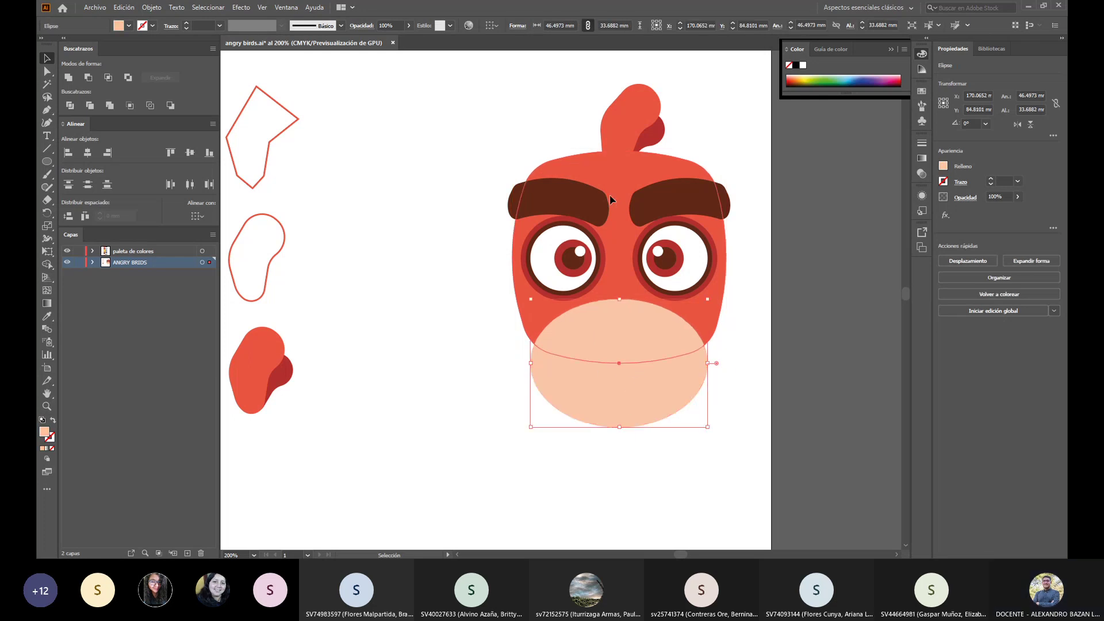
left_click(684, 352, "ctrl")
left_click(674, 394, "shift")
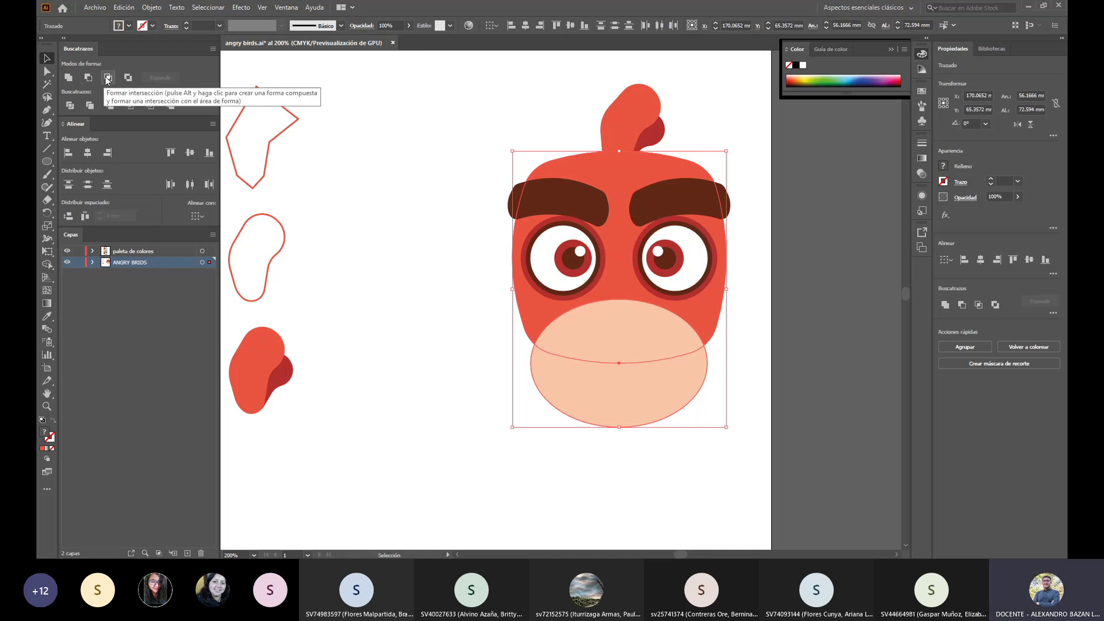
left_click(89, 78)
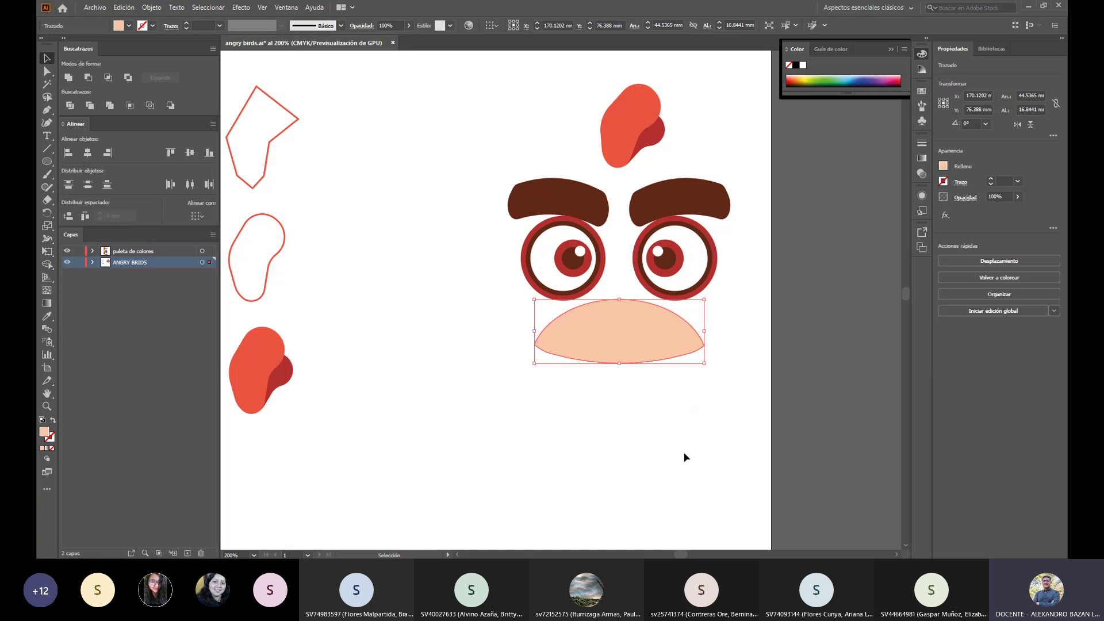
key("ctrl+z")
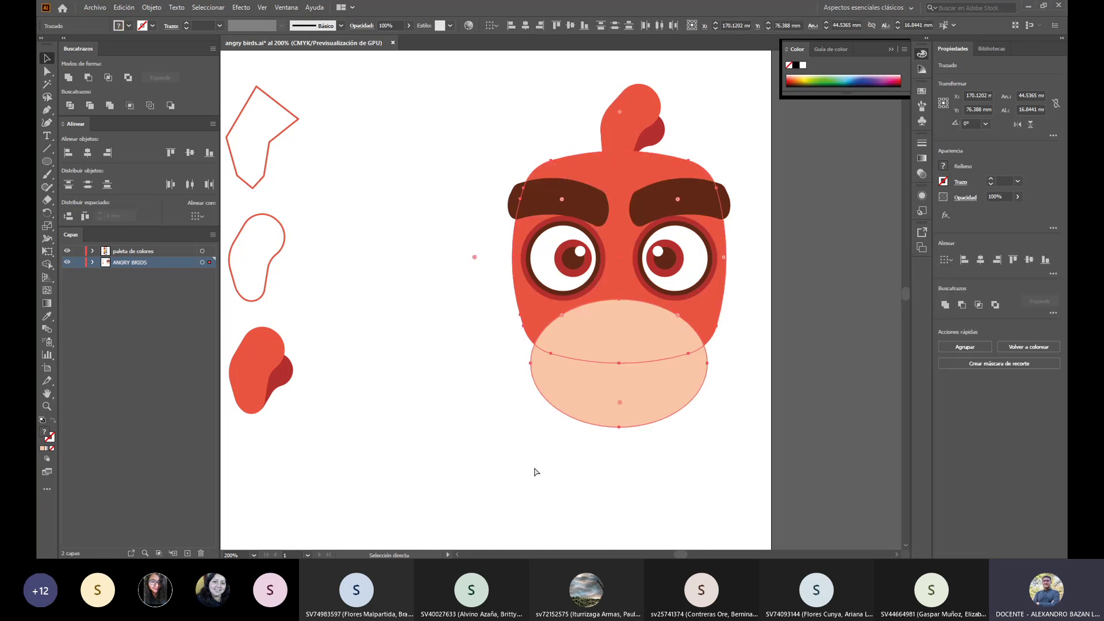
key("v")
left_click(723, 462)
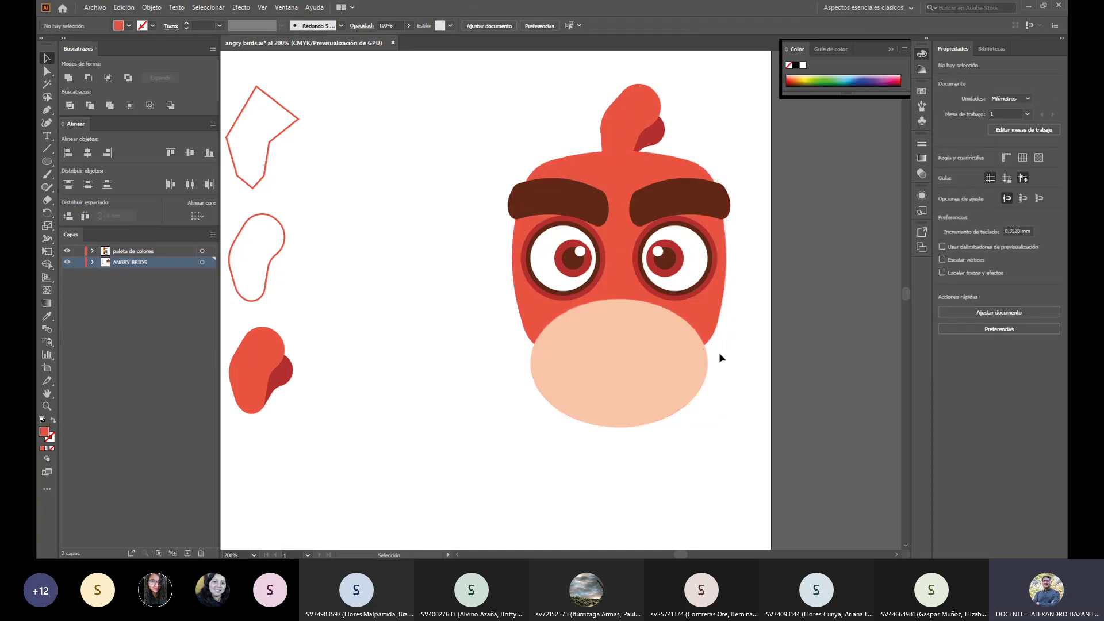
Step: Select the red head shape and try pasting a copy directly in front of it
left_click(711, 311)
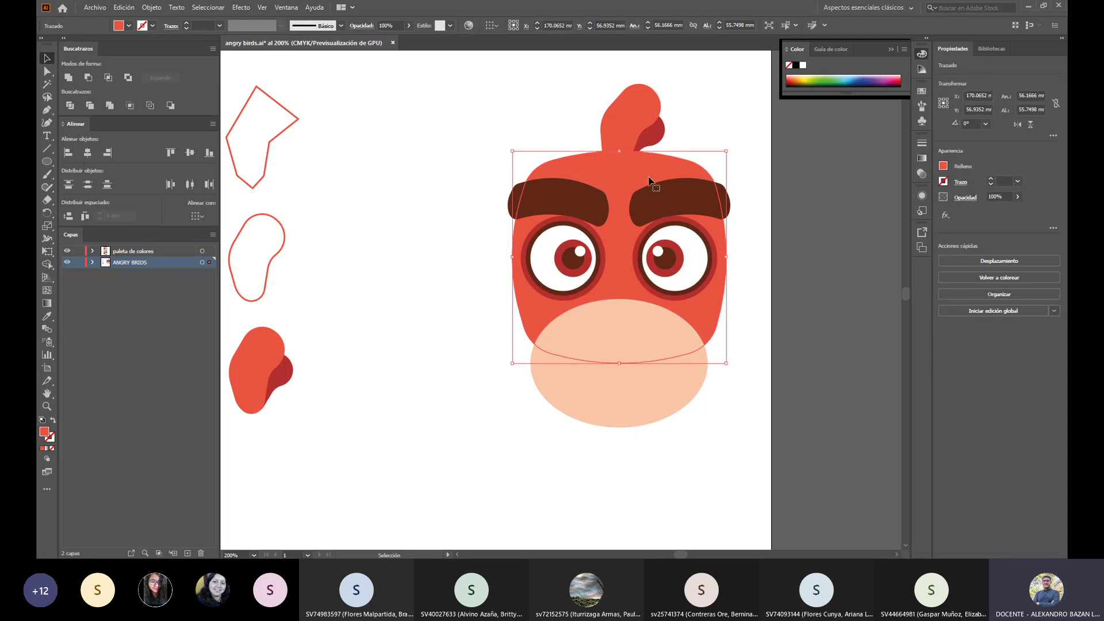
key("a")
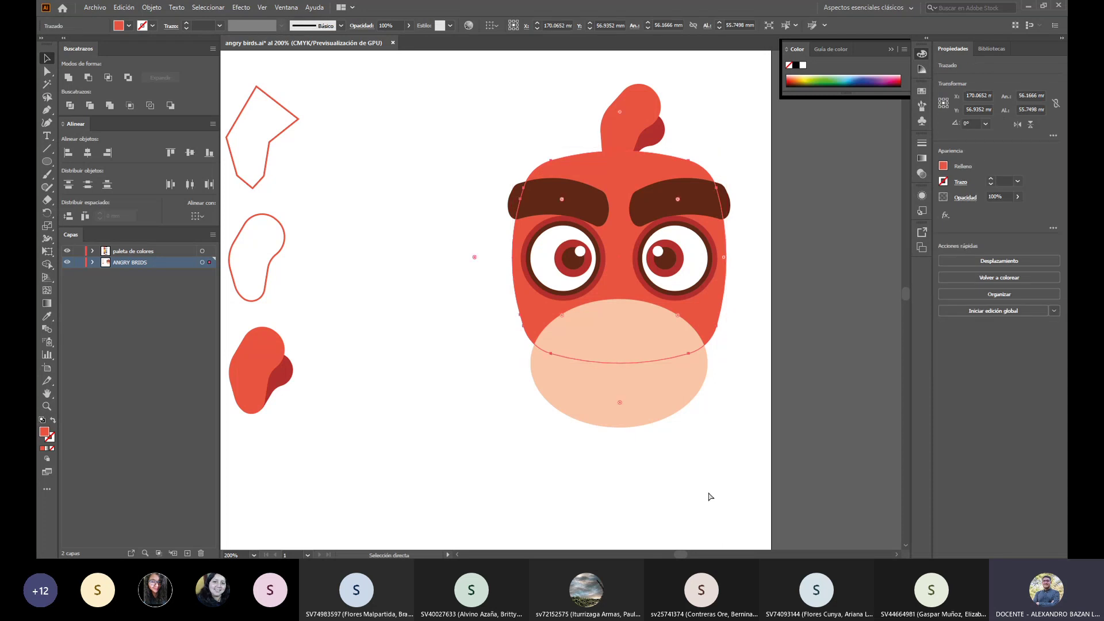
key("v")
left_click(698, 469)
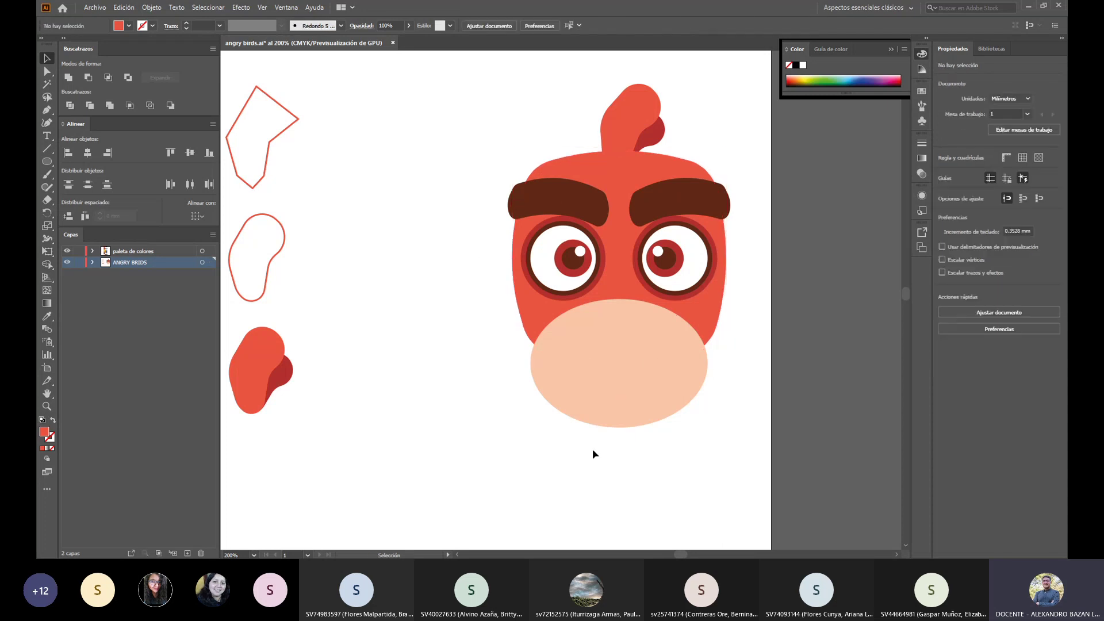
left_click(603, 190)
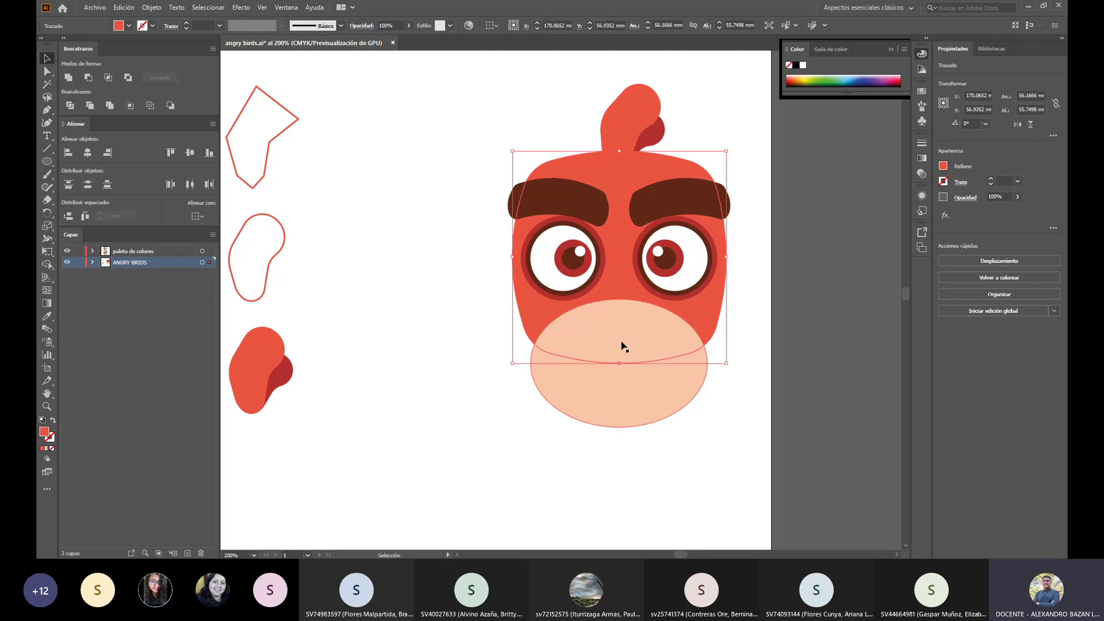
key("a")
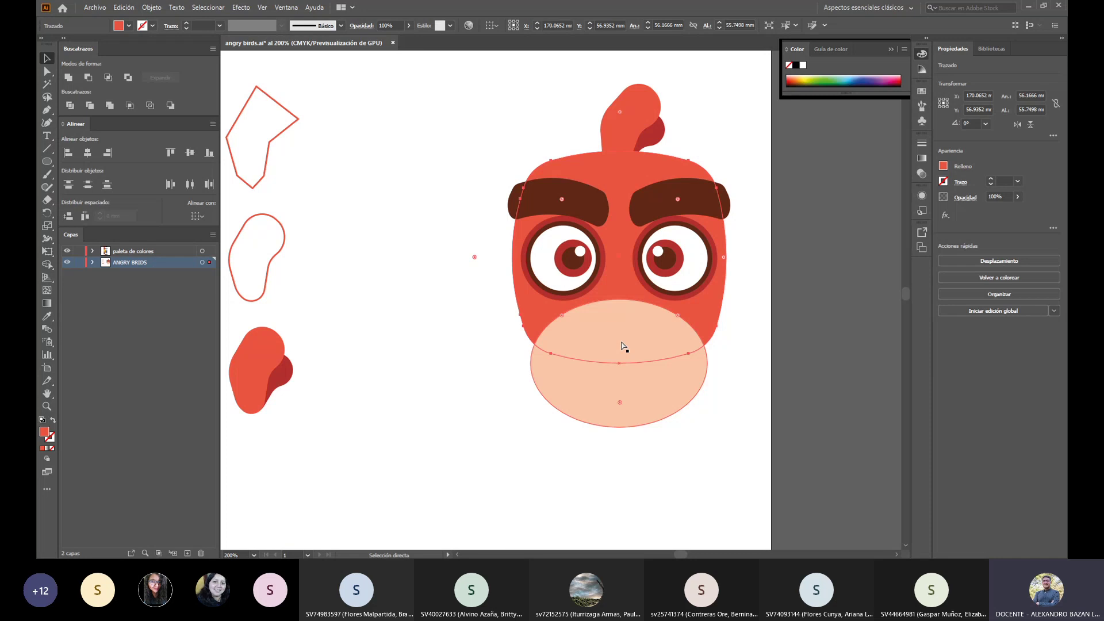
key("v")
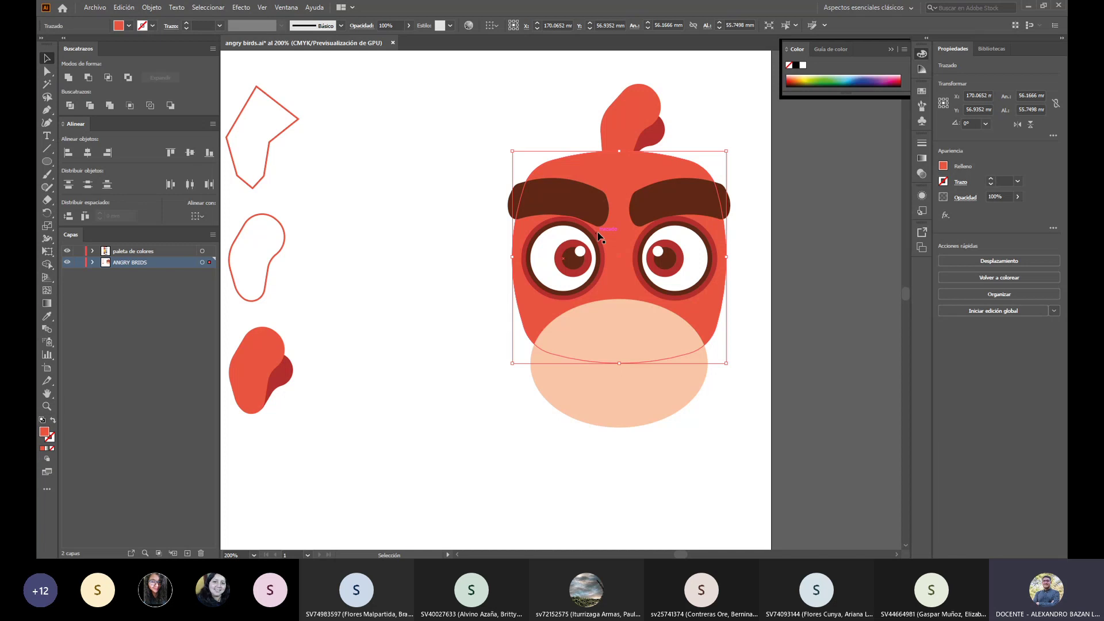
Step: Expand the ANGRY BIRDS layer and examine its entries for the head path, the eyes group and the peach ellipse
left_click(93, 262)
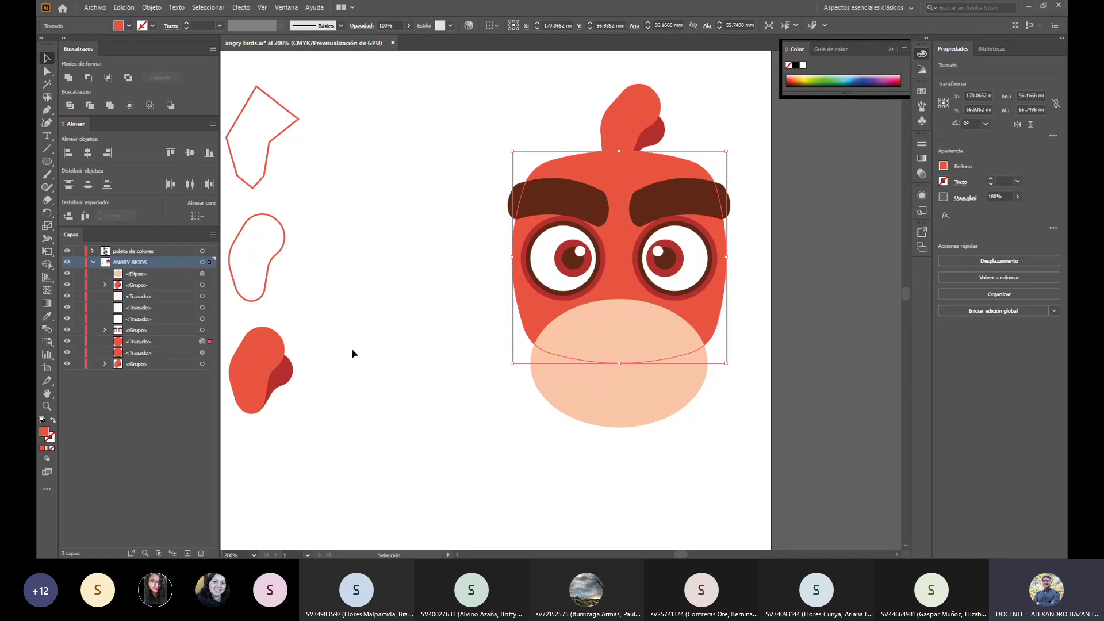
left_click(138, 344)
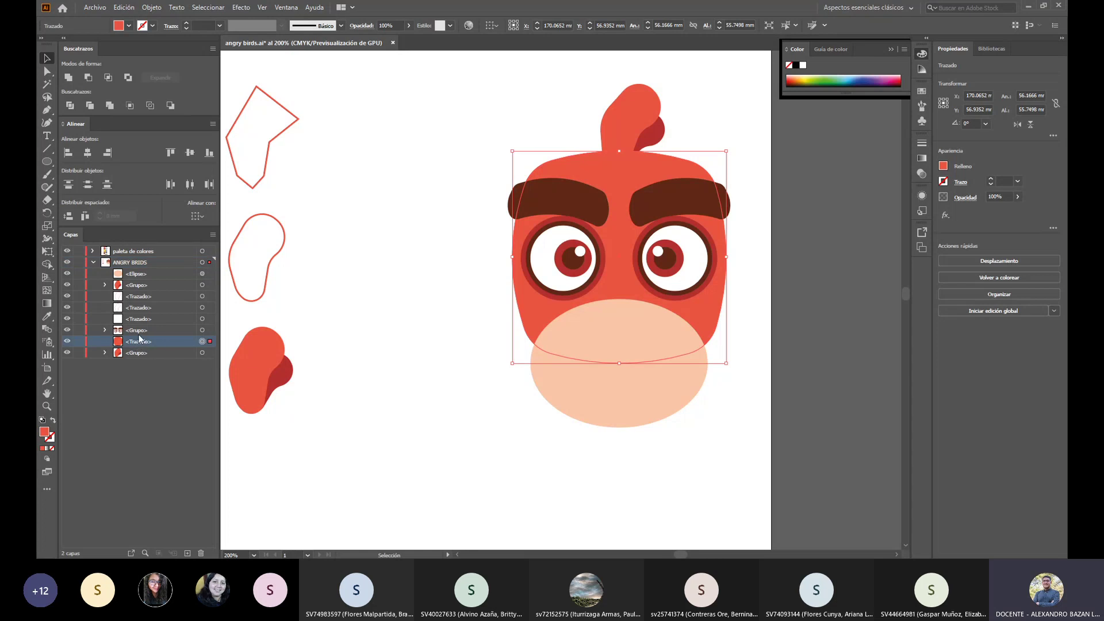
left_click(142, 330)
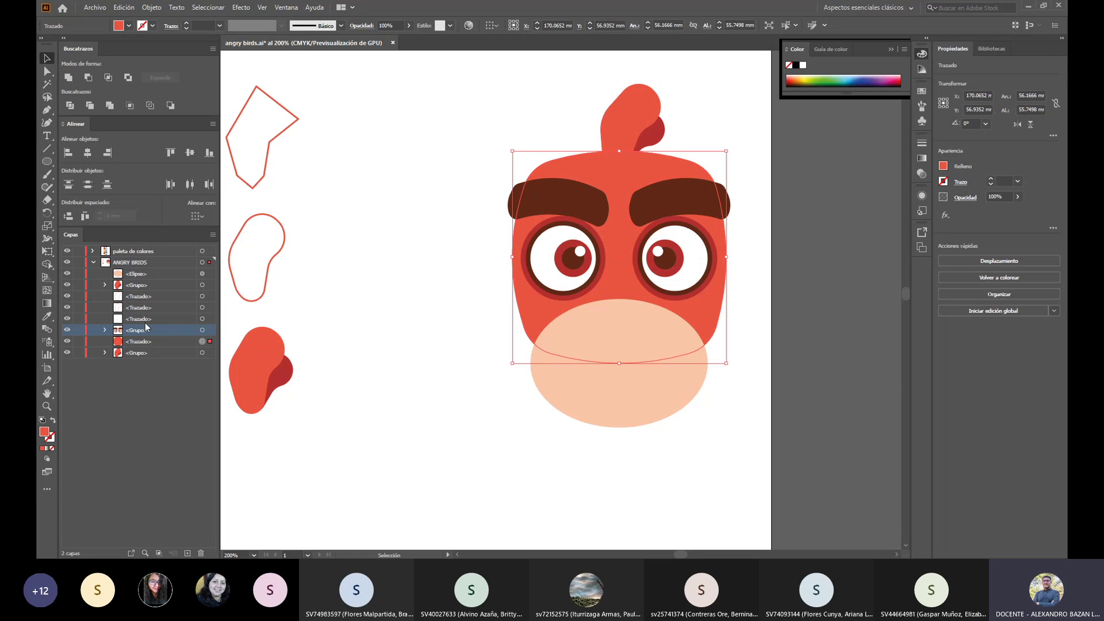
left_click(154, 271)
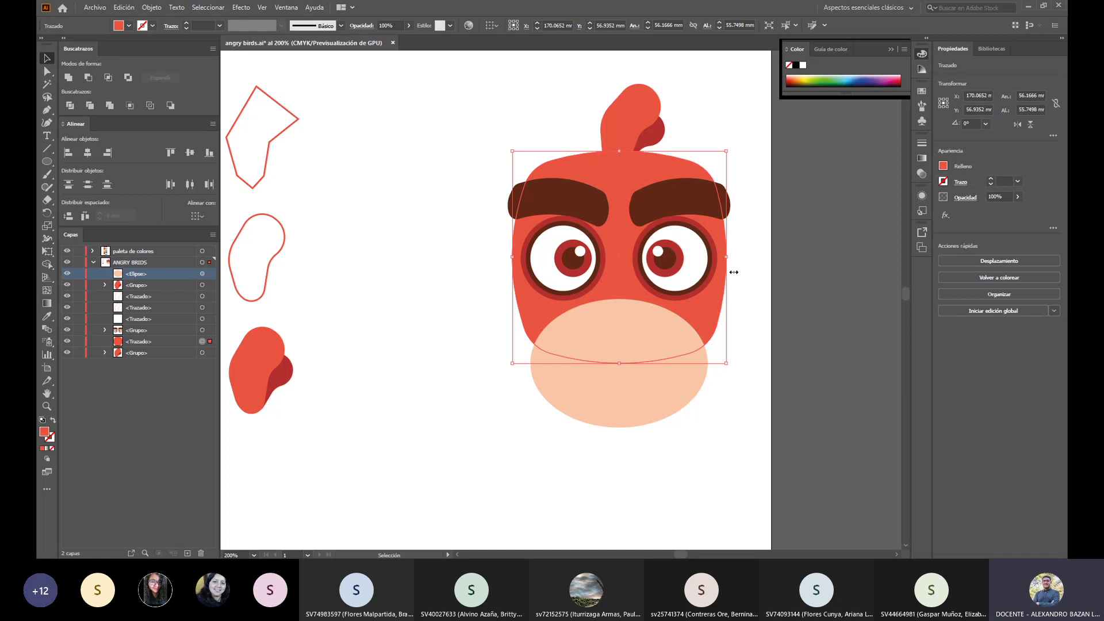
left_click_drag(734, 272, 618, 170)
key("ctrl+z")
Step: Duplicate the red head path in place, directly in front of the original, and check both paths in the ANGRY BIRDS layer
left_click(151, 342)
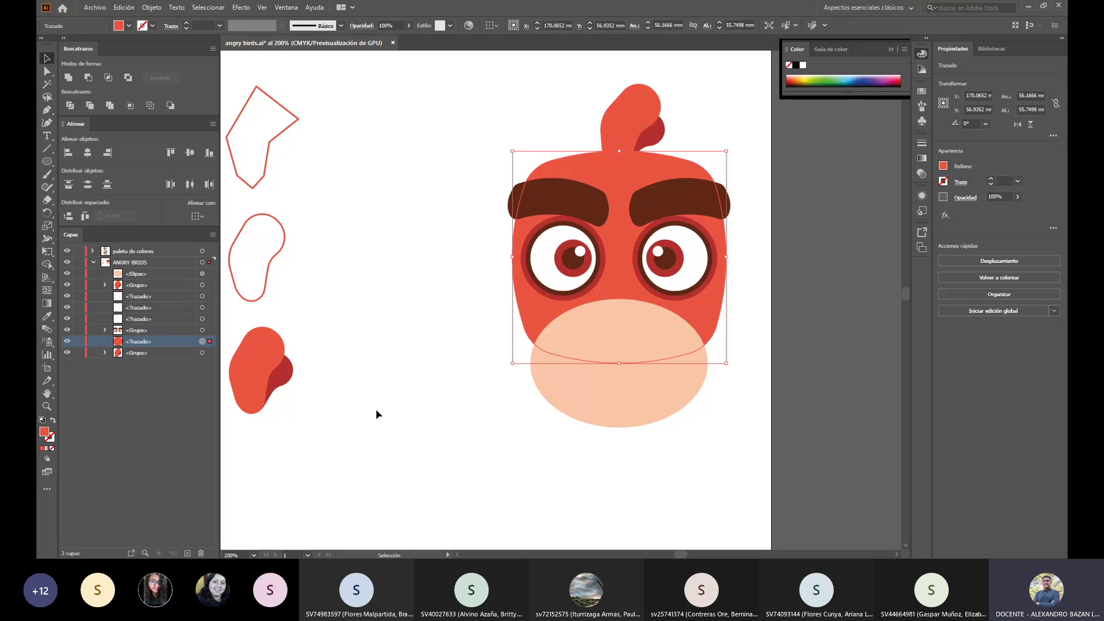
key("a")
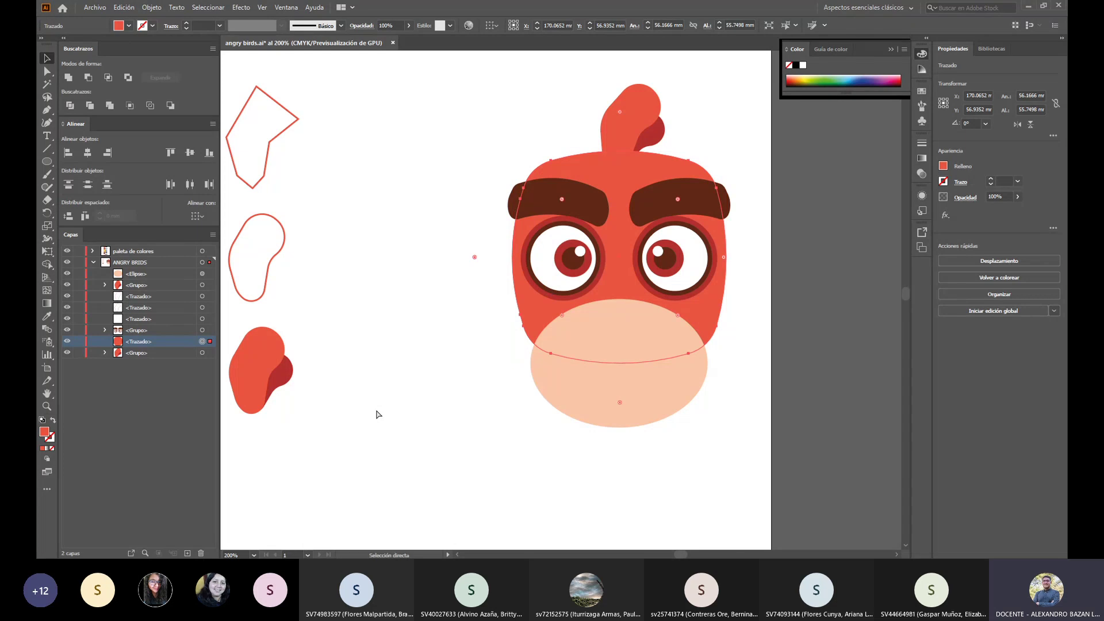
key("v")
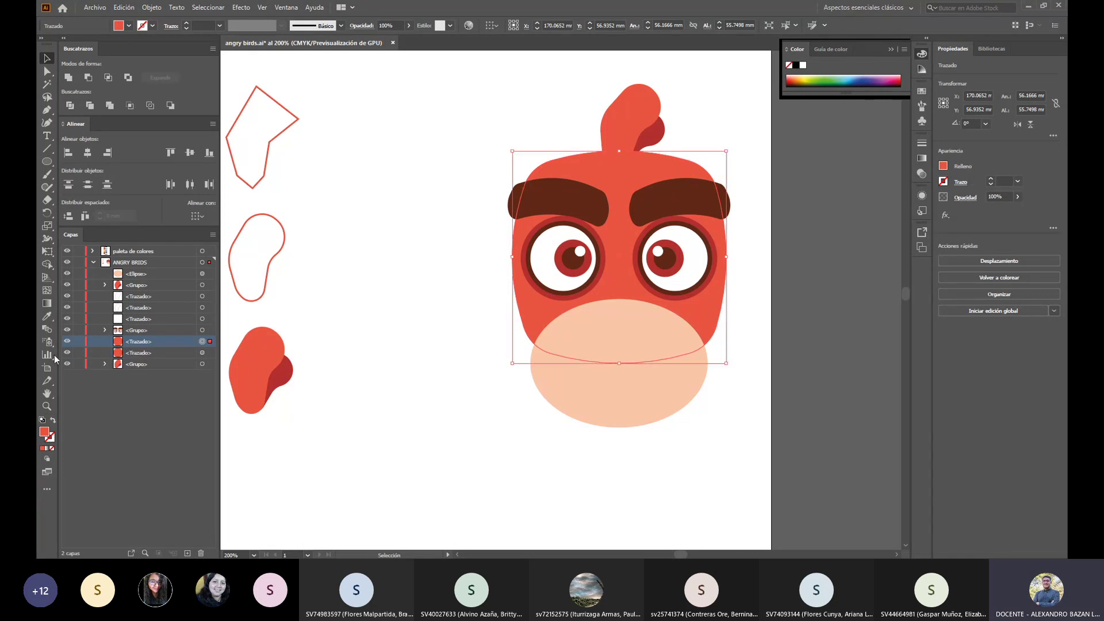
key("ctrl+c")
key("ctrl+f")
left_click(138, 352)
left_click(131, 341)
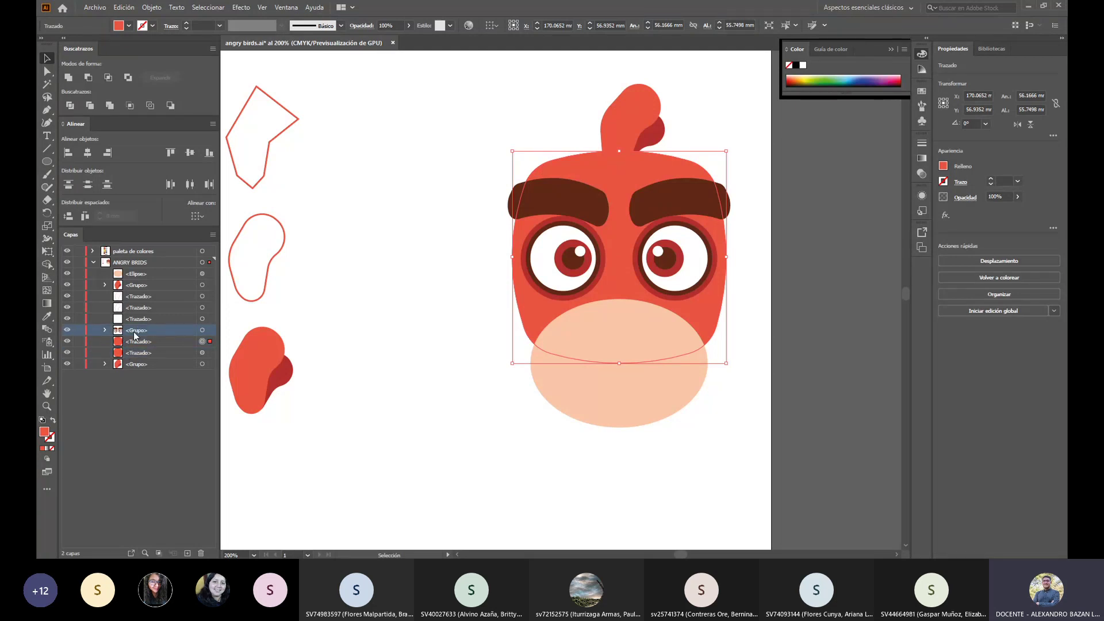
Step: Delete the duplicated red head path directly beneath the eyebrows group in the ANGRY BIRDS layer
left_click(129, 331)
left_click(141, 342)
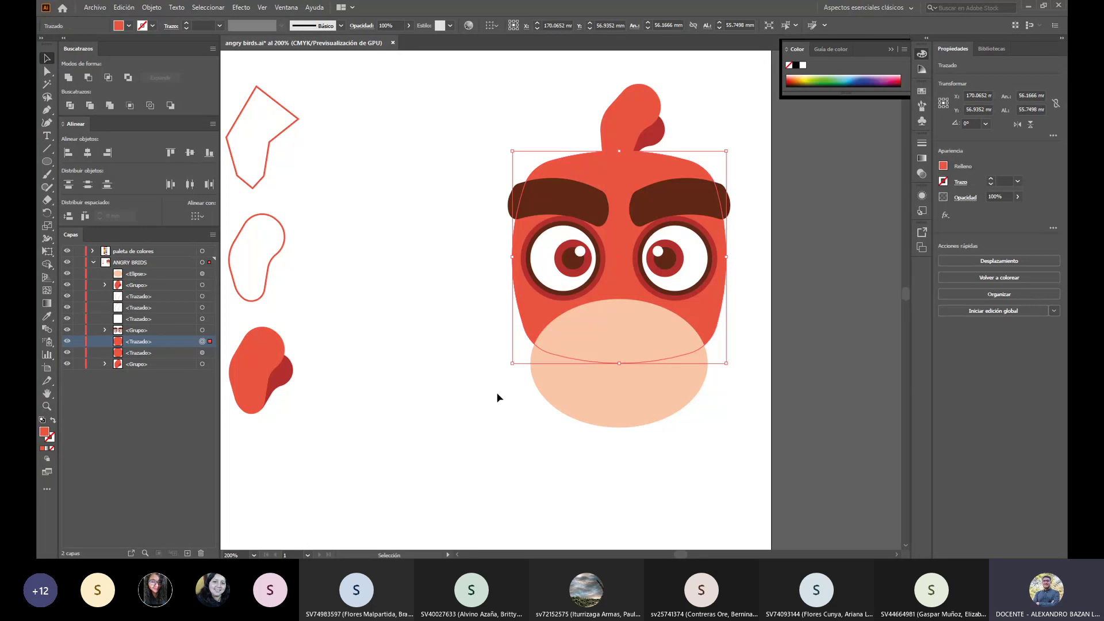
key("Delete")
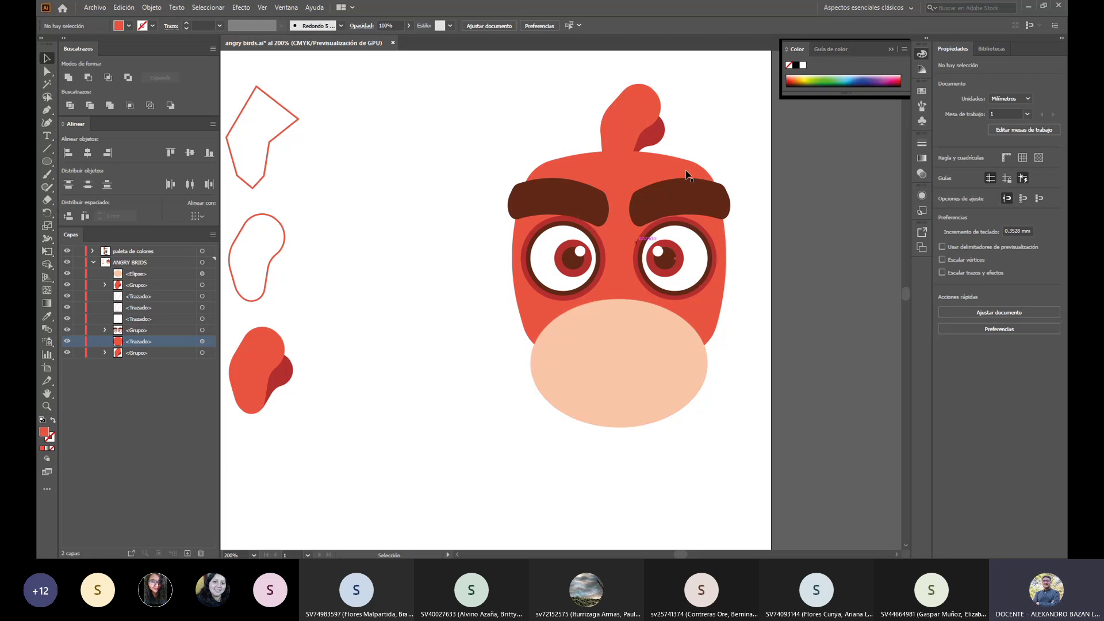
Step: Paste a copy of the red head shape in front of all the artwork and intersect it with the peach ellipse
left_click(626, 184)
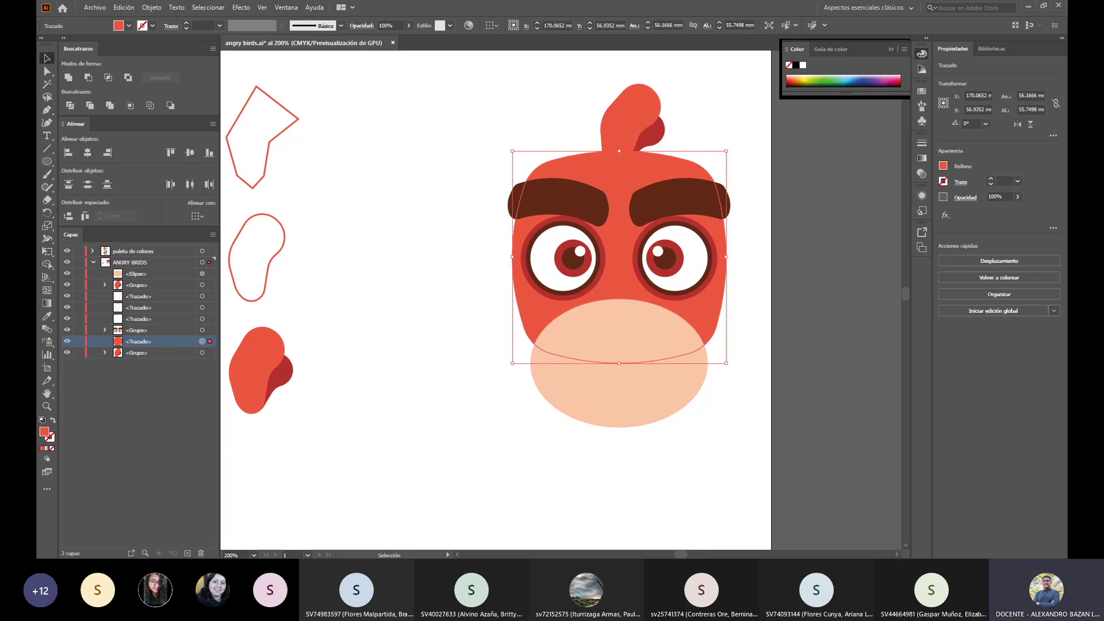
left_click(438, 125)
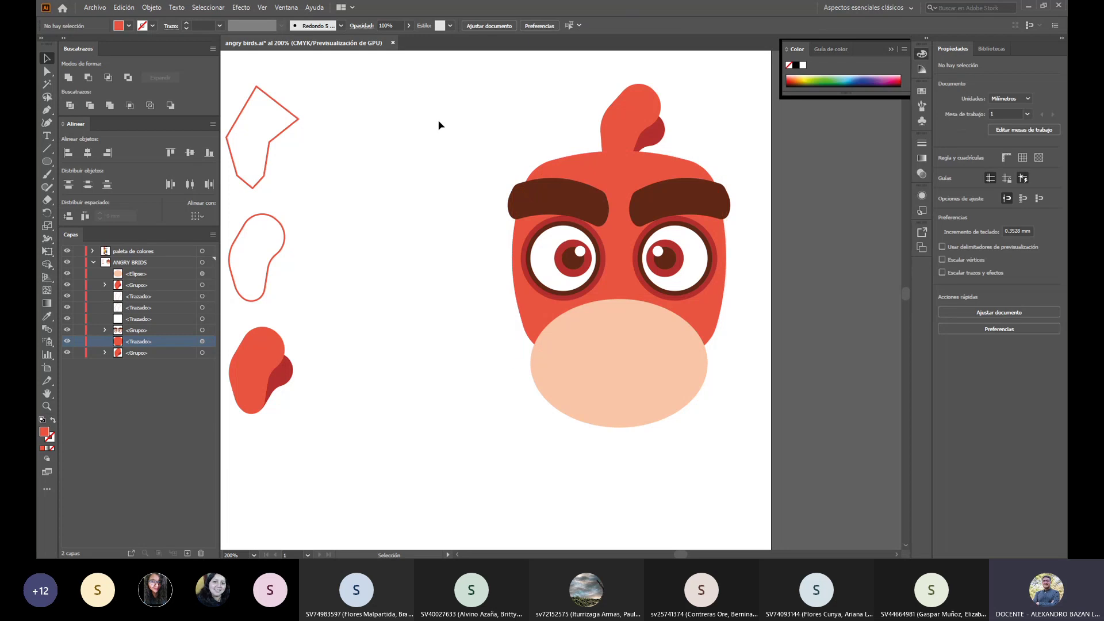
key("a")
key("ctrl+f")
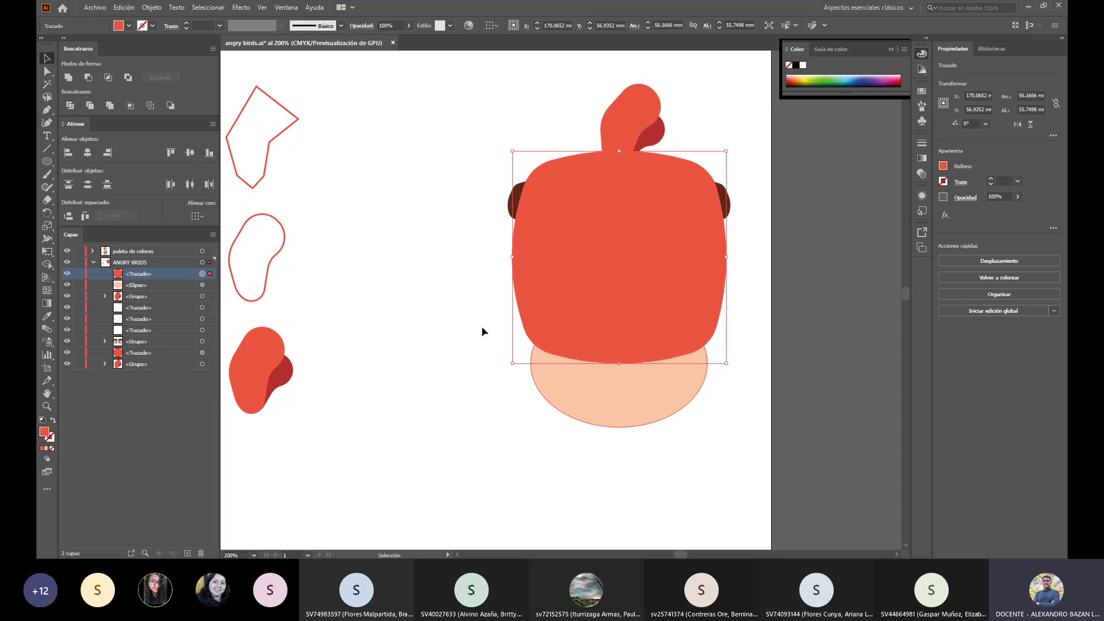
left_click(639, 401, "shift")
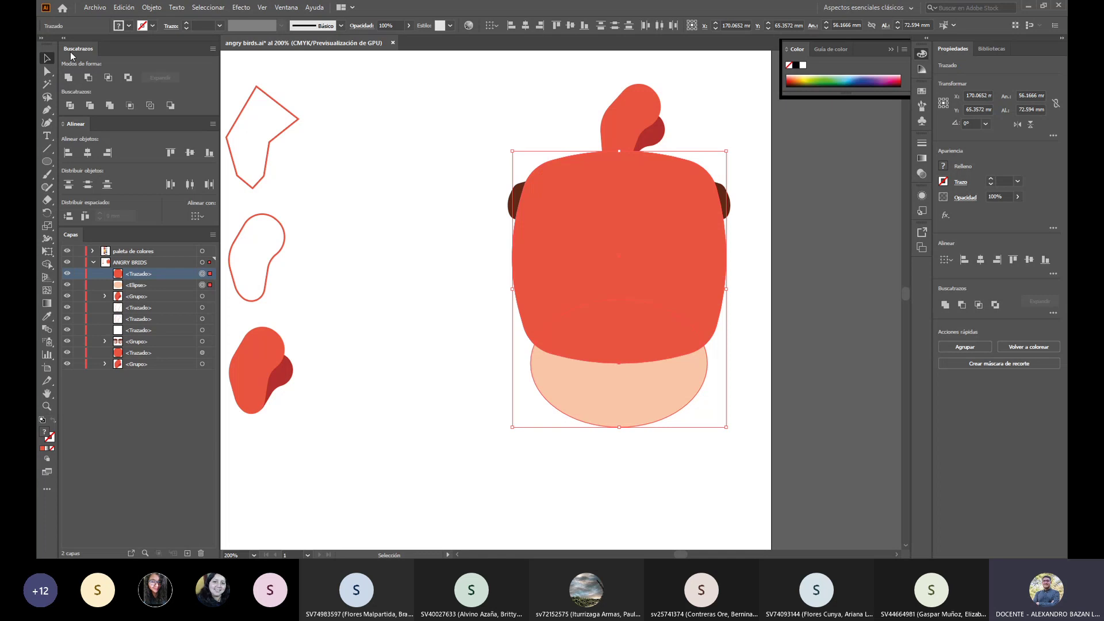
left_click(108, 77)
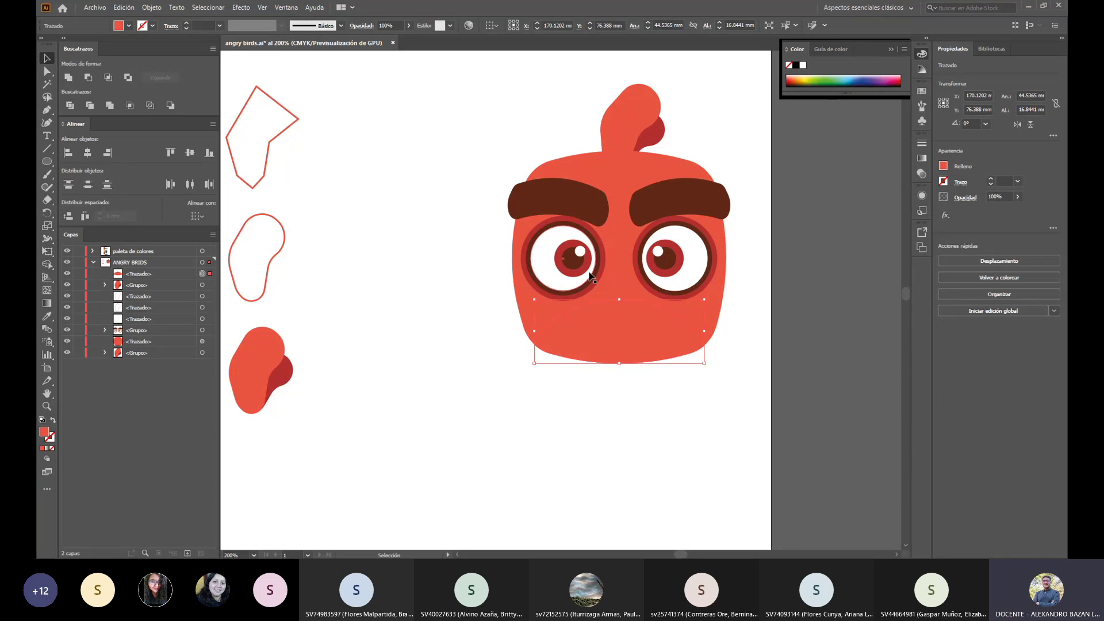
Step: Fill the intersected lower-face shape with the peach FFC6A6 colour sampled from the palette swatch
left_click_drag(687, 555, 680, 556)
scroll(778, 468, "down", 1)
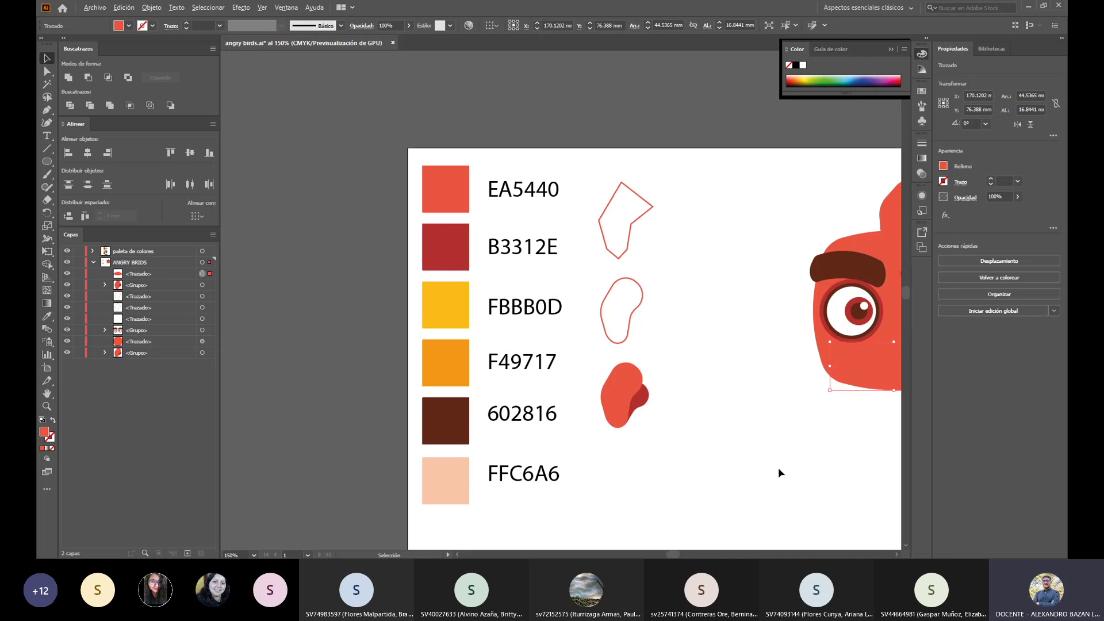
scroll(778, 468, "down", 1)
left_click_drag(678, 556, 683, 555)
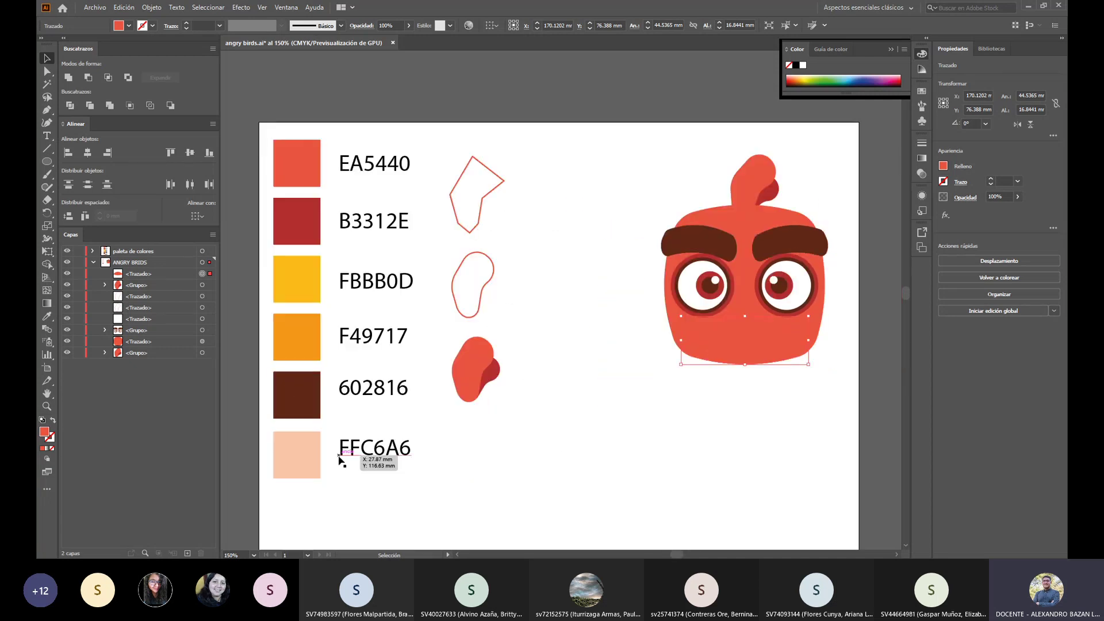
key("i")
left_click(298, 447)
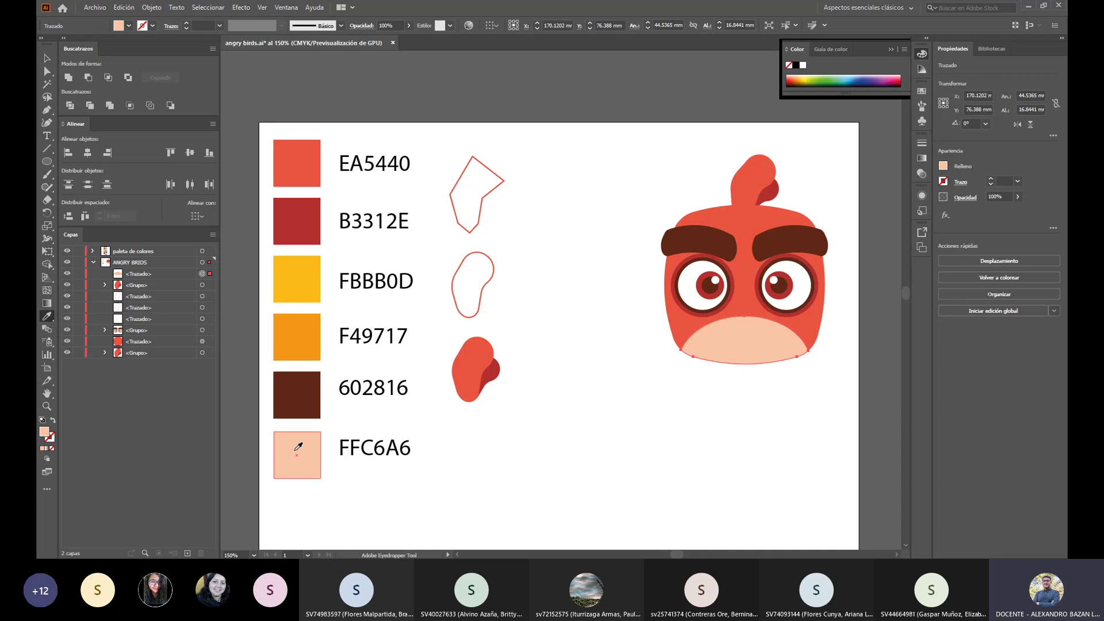
left_click(41, 57)
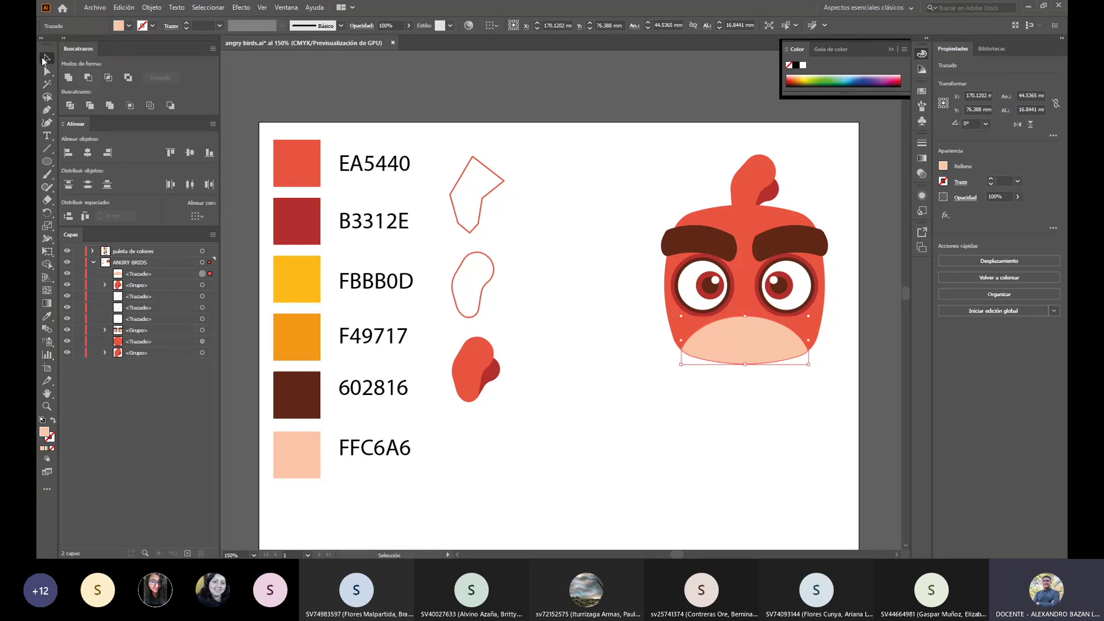
left_click(638, 382)
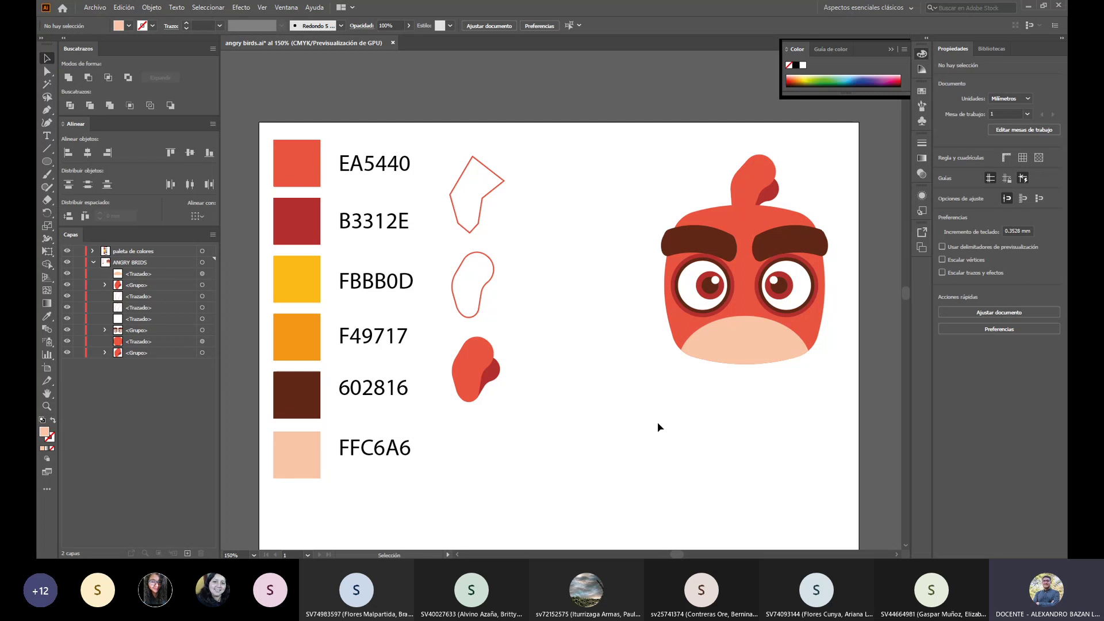
Step: Undo the lower face's peach fill and the intersection, back to the separate head copy and ellipse
key("ctrl+z")
key("ctrl+z")
key("ctrl+z")
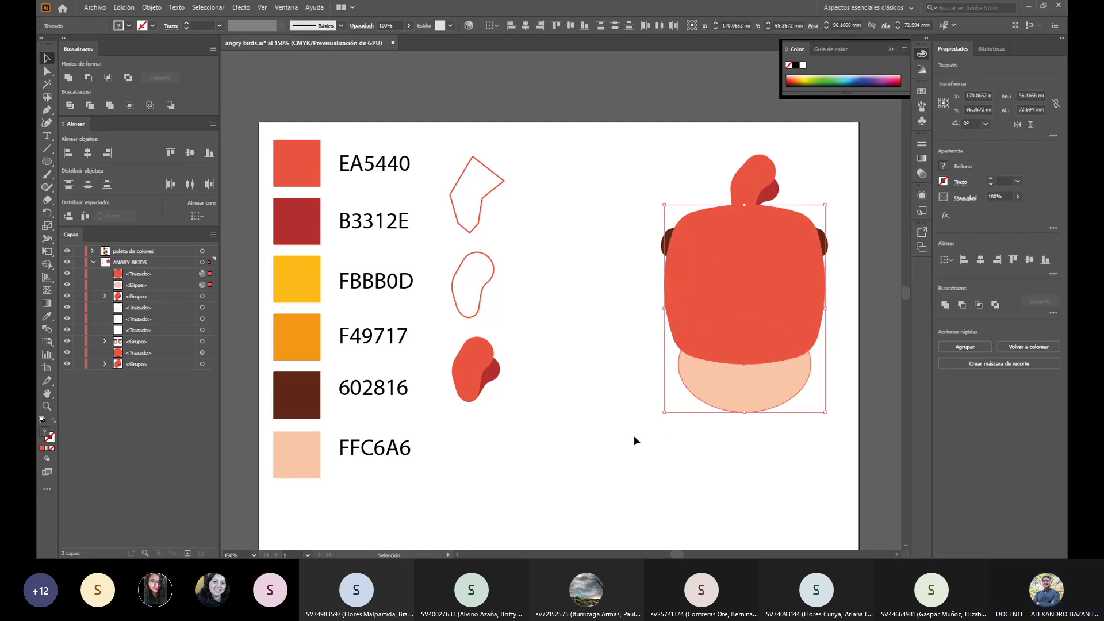
Step: Select the peach ellipse together with the front head copy and intersect the two shapes again
left_click(769, 303)
left_click(596, 309)
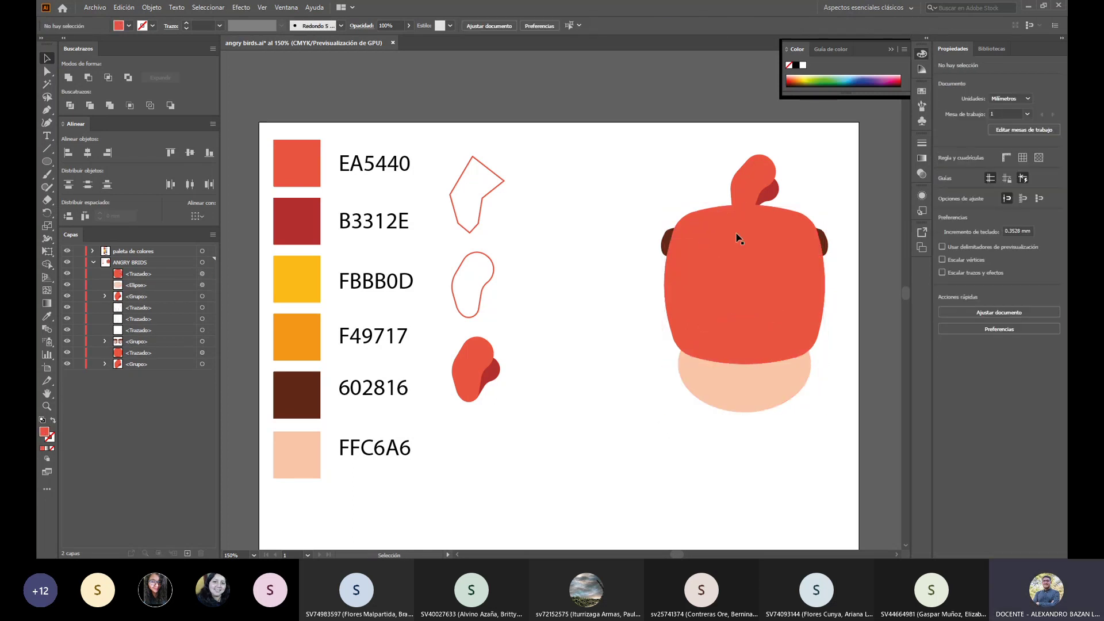
left_click(744, 278)
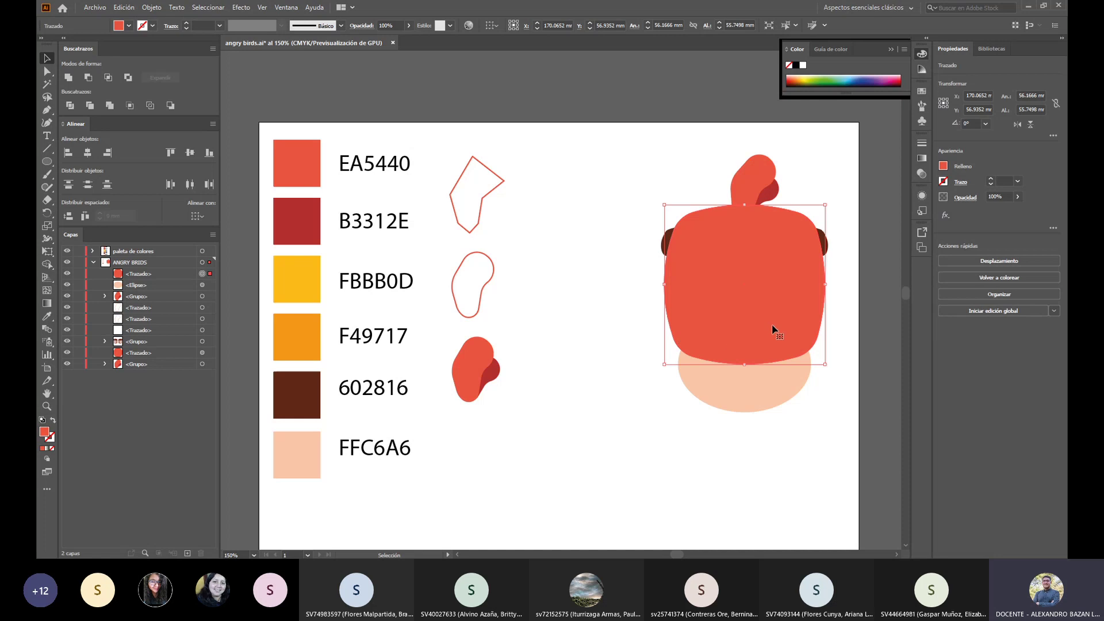
left_click(767, 431)
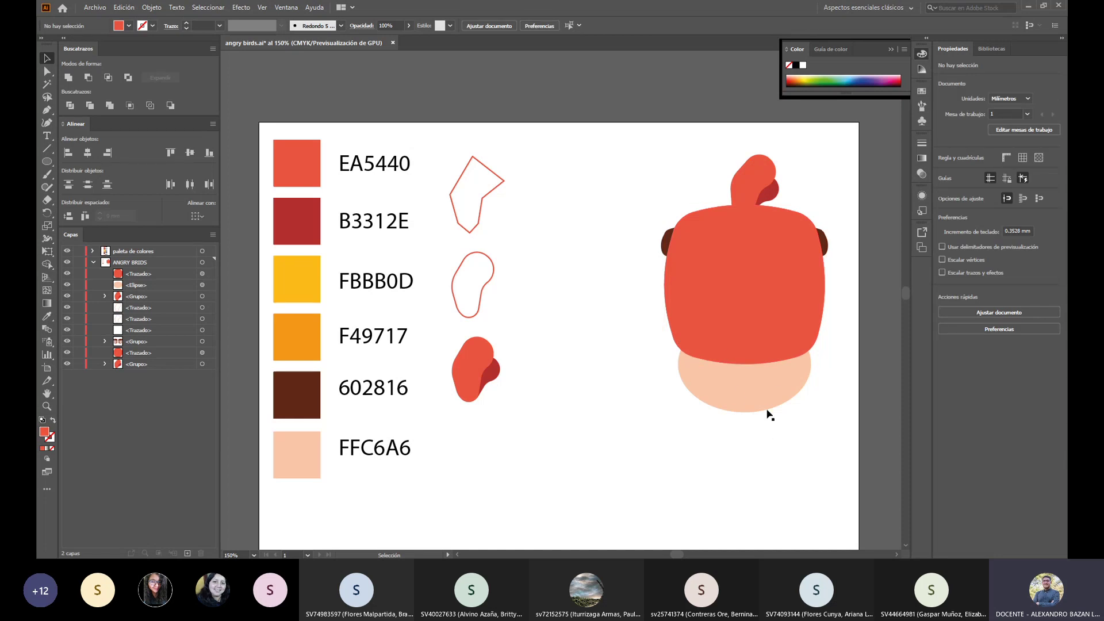
left_click(776, 390)
left_click(788, 295, "shift")
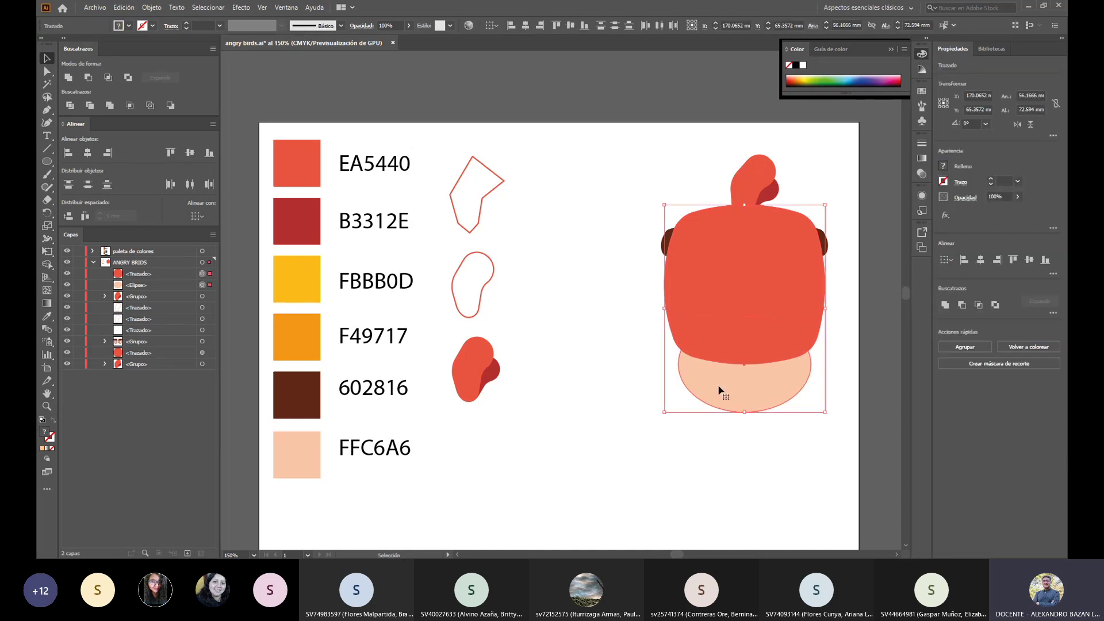
left_click(113, 80)
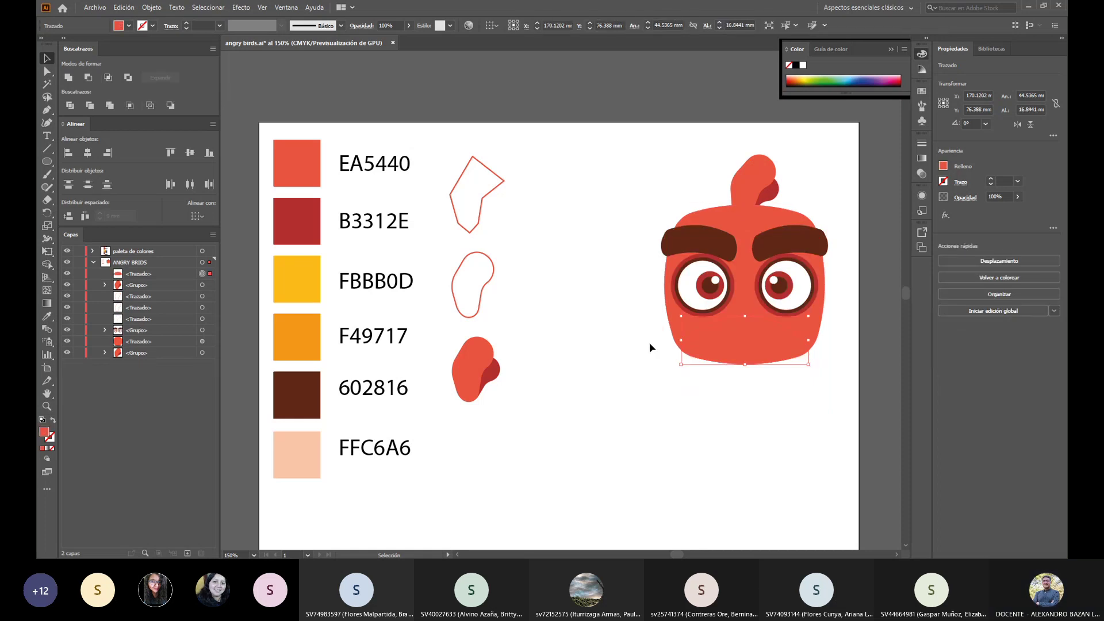
Step: Sample the peach FFC6A6 palette swatch to recolour the newly intersected lower-face shape
key("i")
left_click(305, 453)
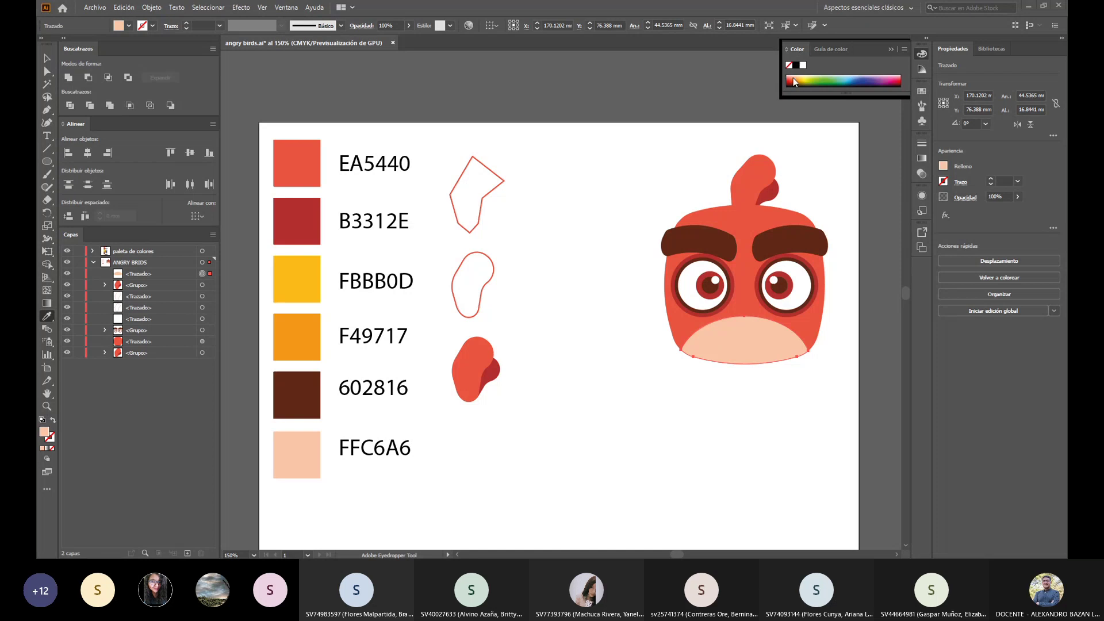
left_click(46, 59)
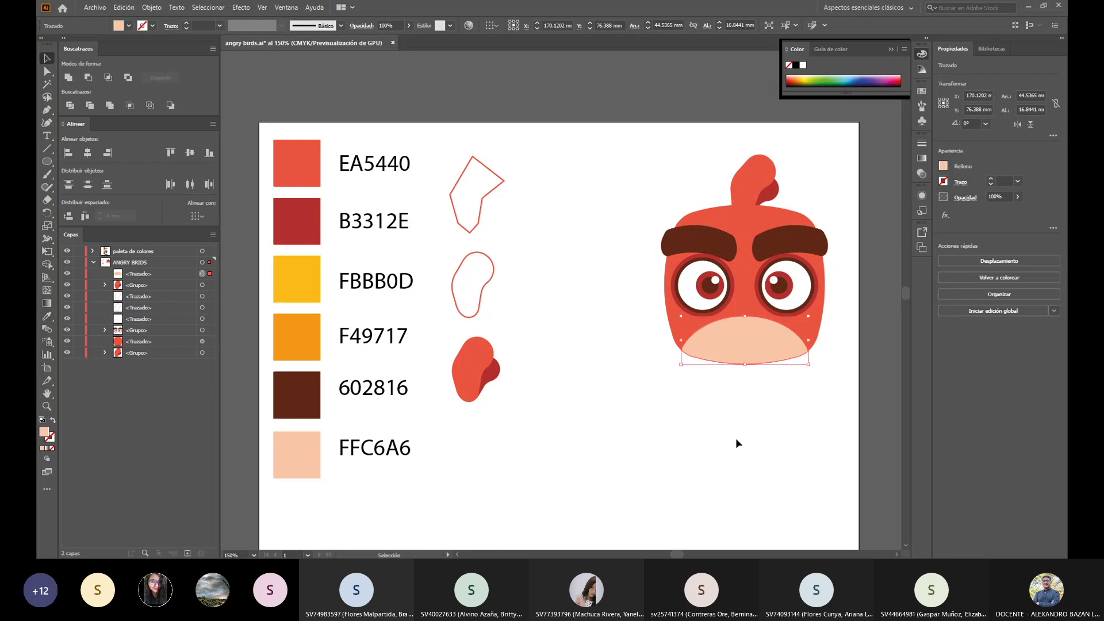
Step: Undo the peach recolouring, the intersection, the pasted head copy and the deletion of the duplicate head path
key("ctrl+z")
key("ctrl+z")
key("ctrl+z")
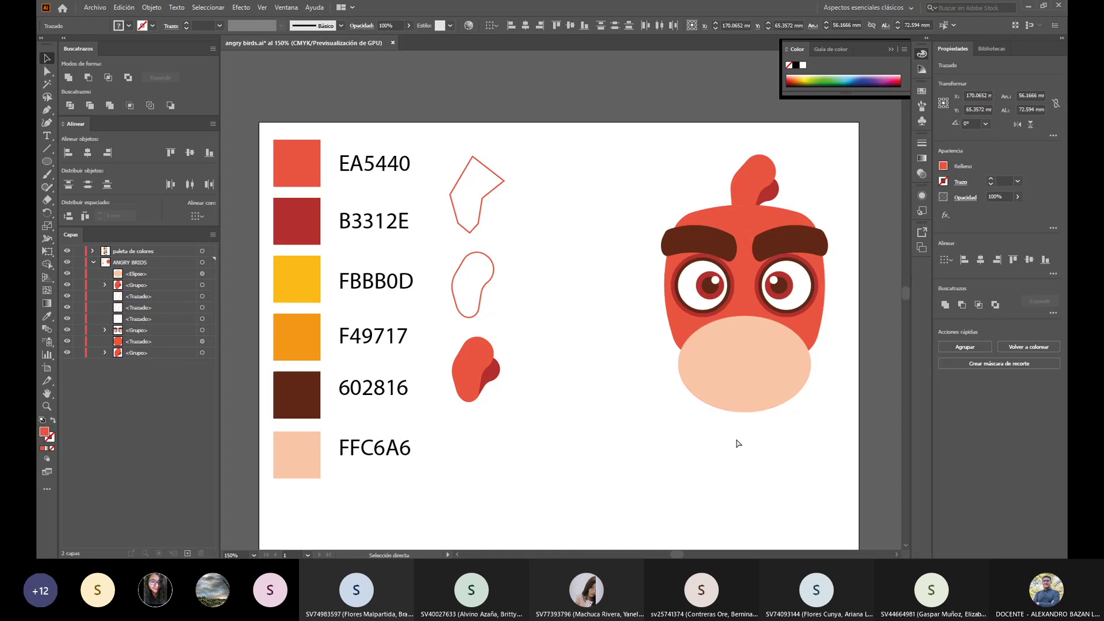
key("ctrl+z")
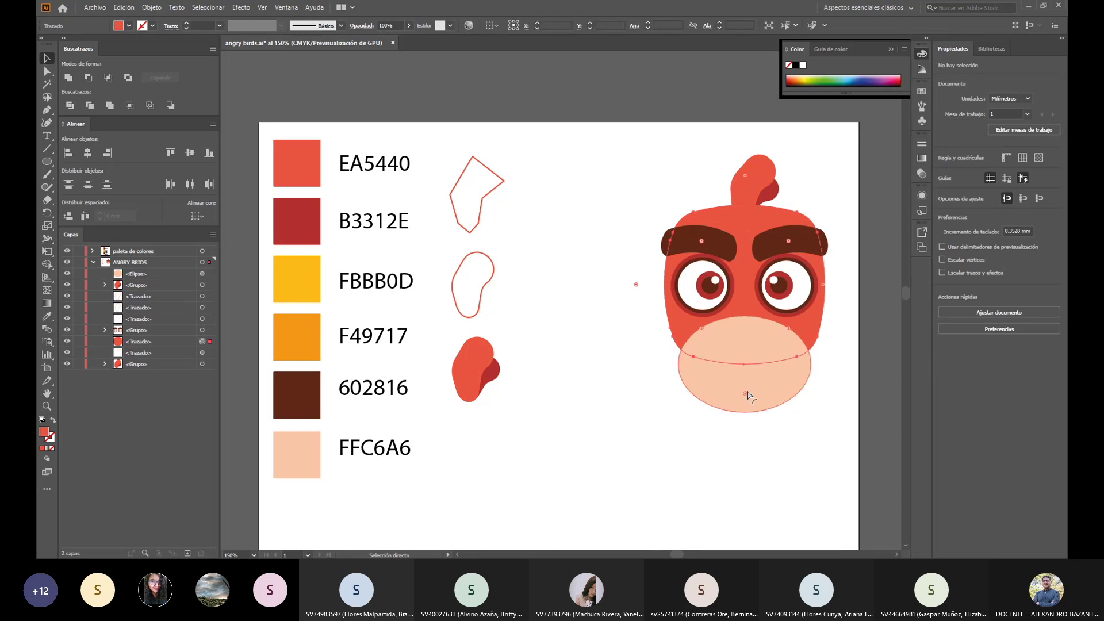
Step: Move the peach ellipse off the head and return it to its original place over the lower face
left_click(764, 394)
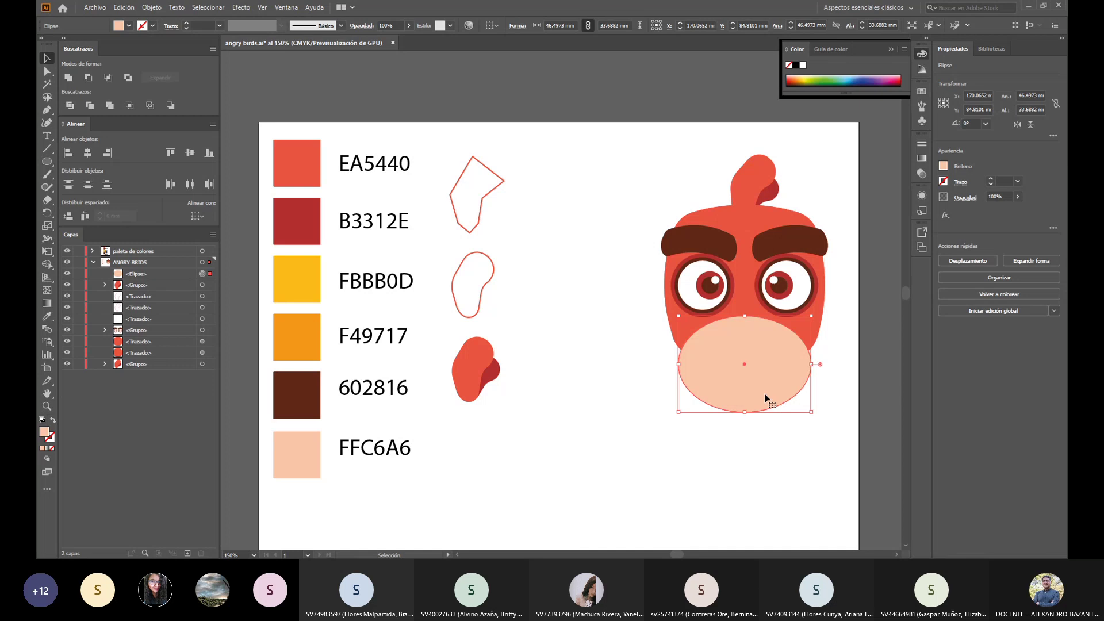
left_click_drag(766, 396, 618, 438)
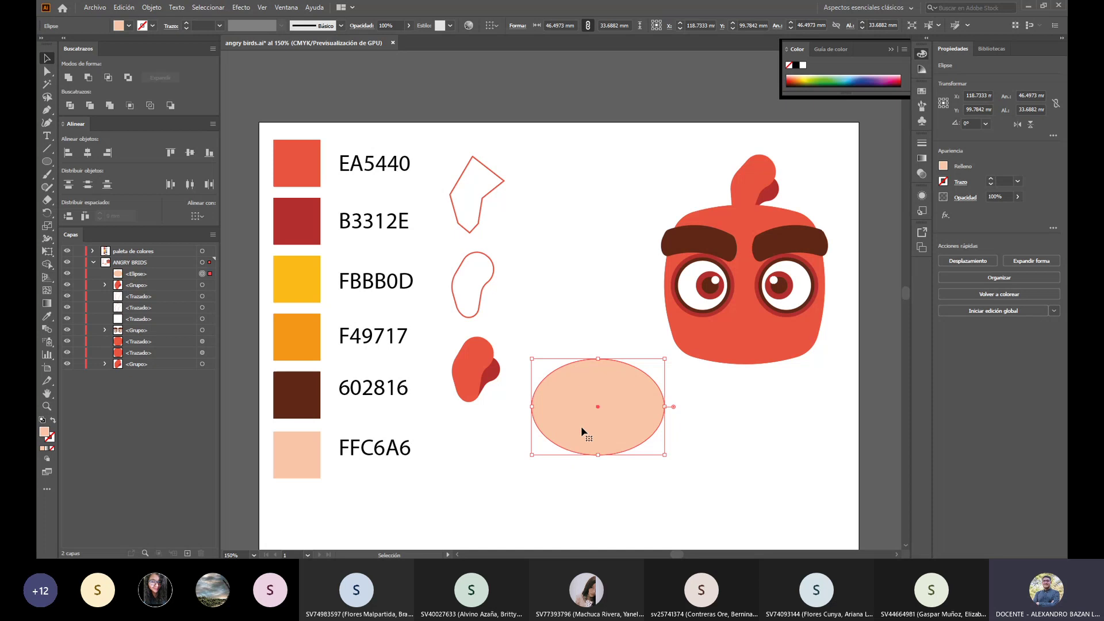
left_click_drag(584, 431, 728, 399)
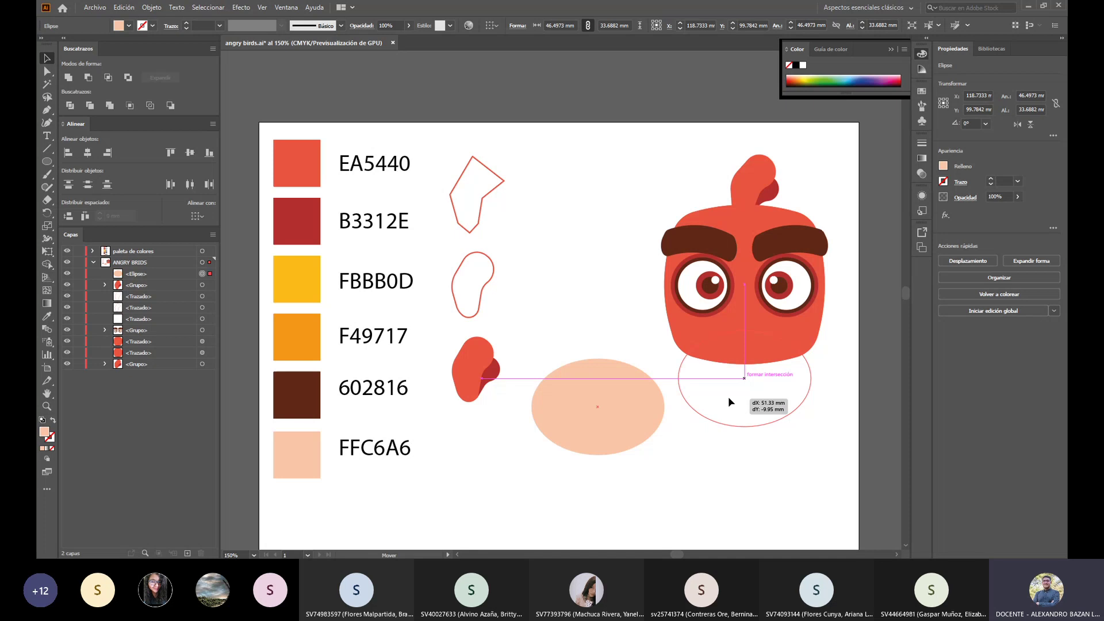
left_click_drag(728, 401, 722, 394)
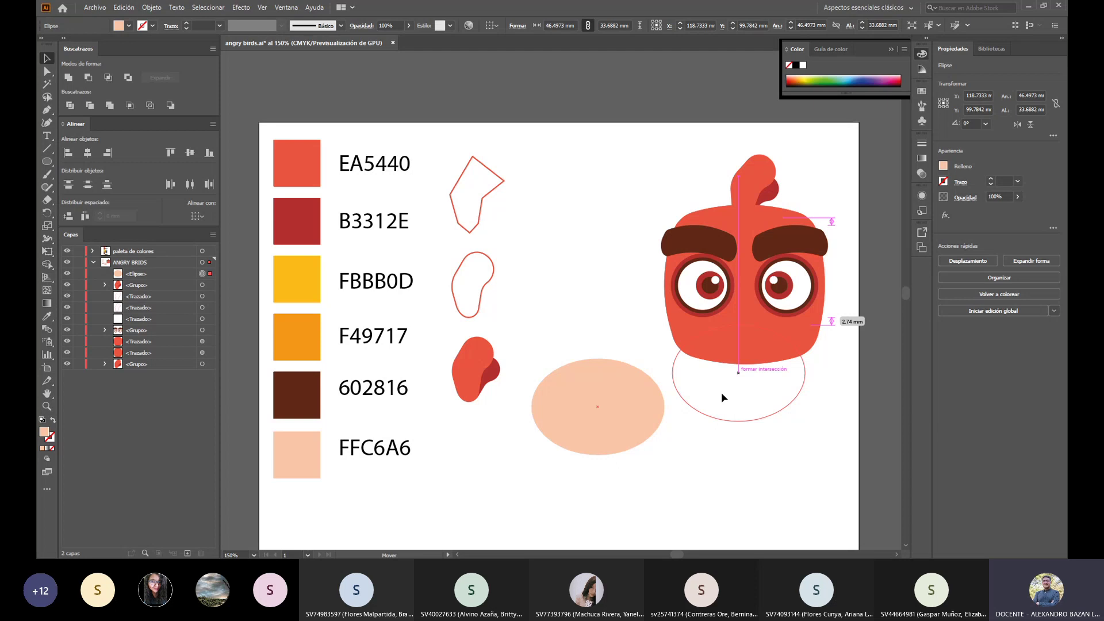
left_click_drag(723, 393, 727, 396)
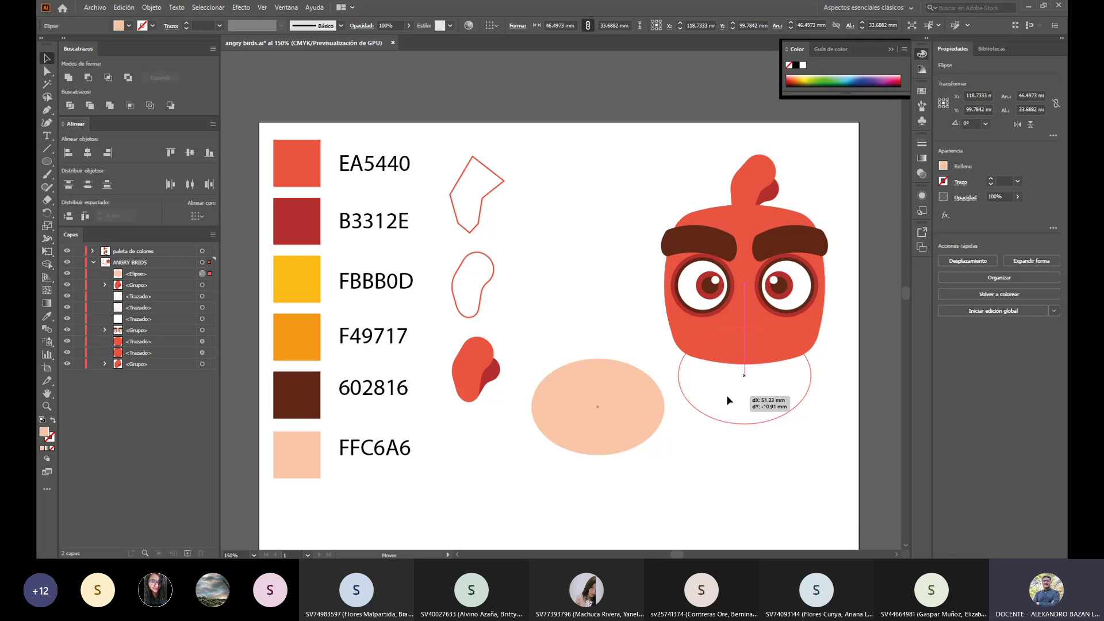
left_click_drag(726, 394, 726, 395)
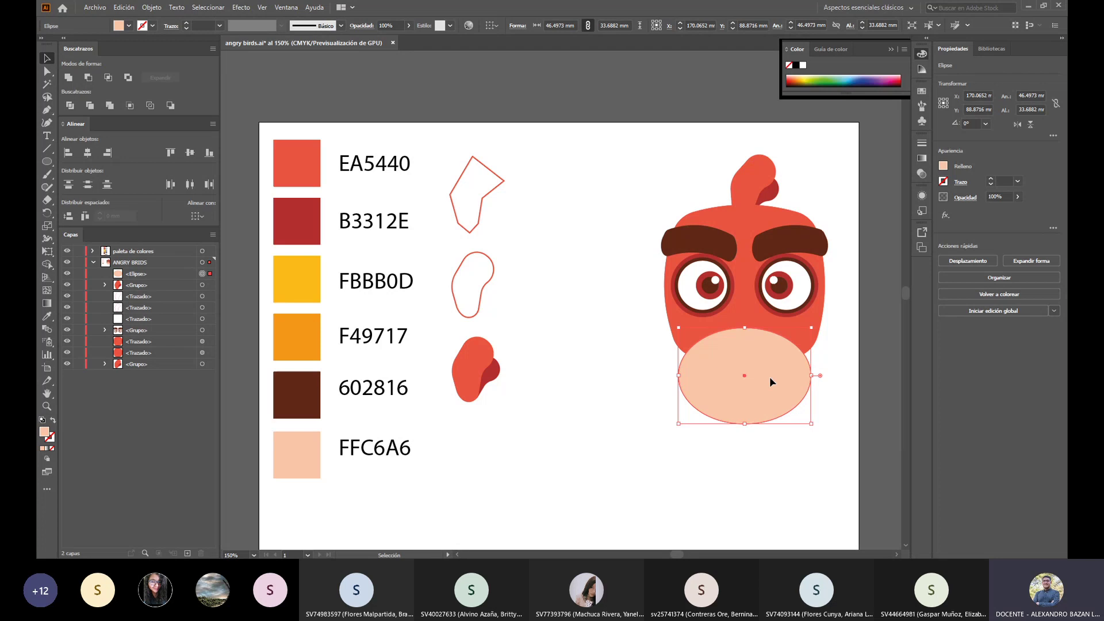
left_click_drag(770, 382, 769, 371)
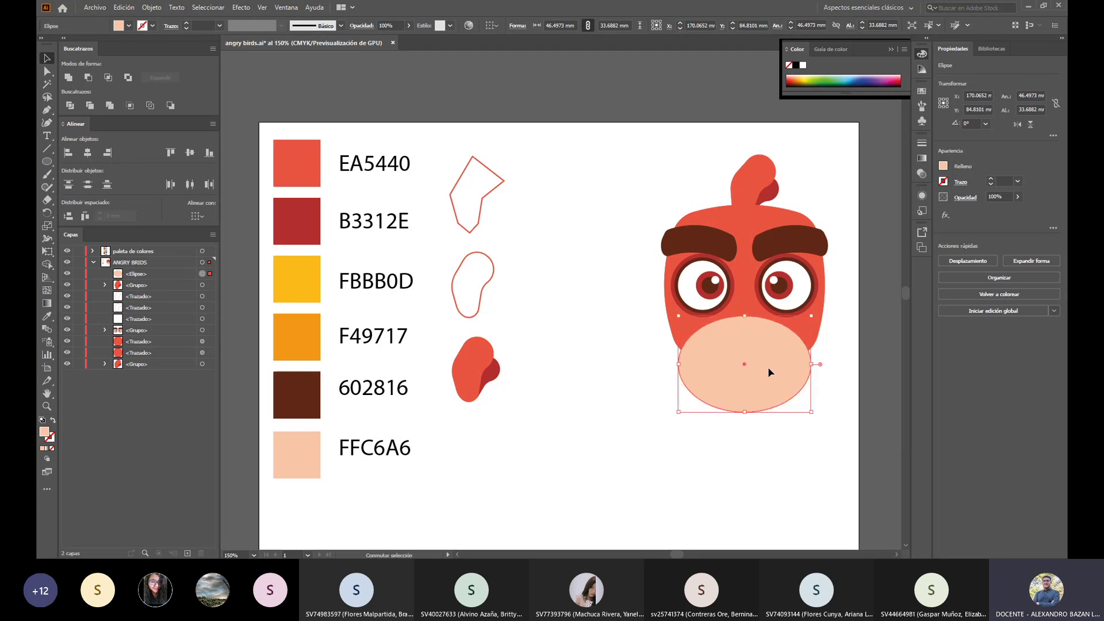
left_click(824, 437)
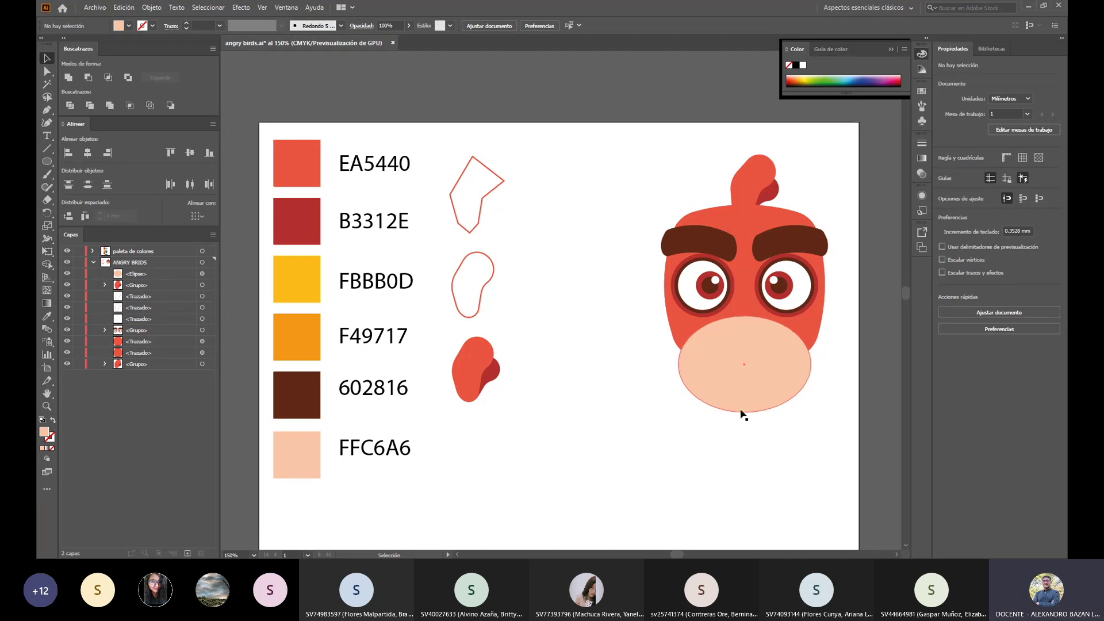
left_click(746, 219)
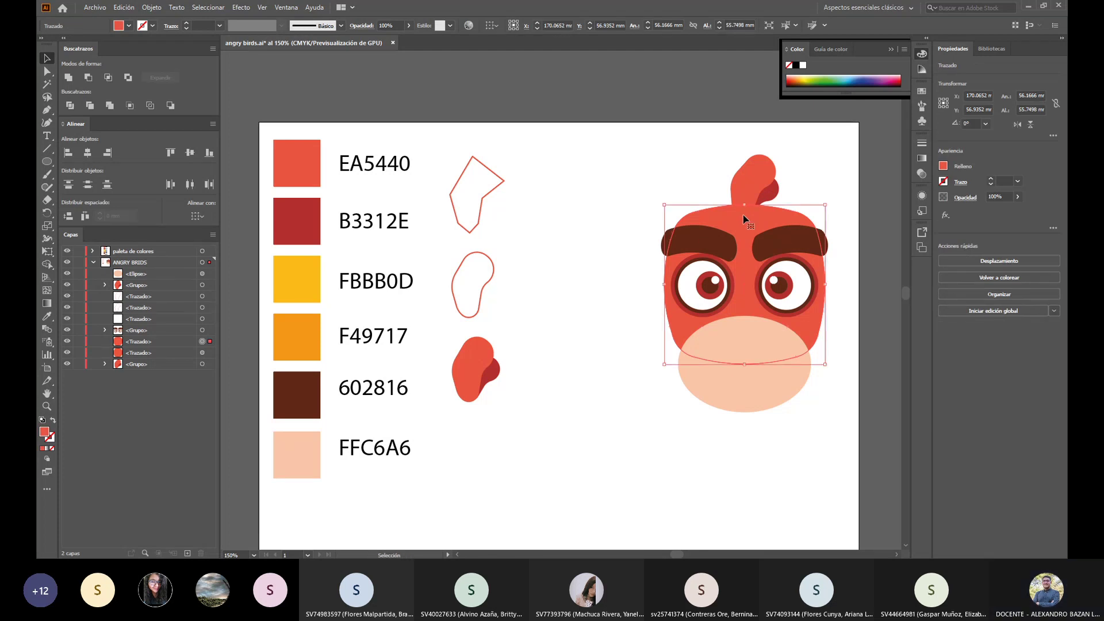
left_click(595, 155)
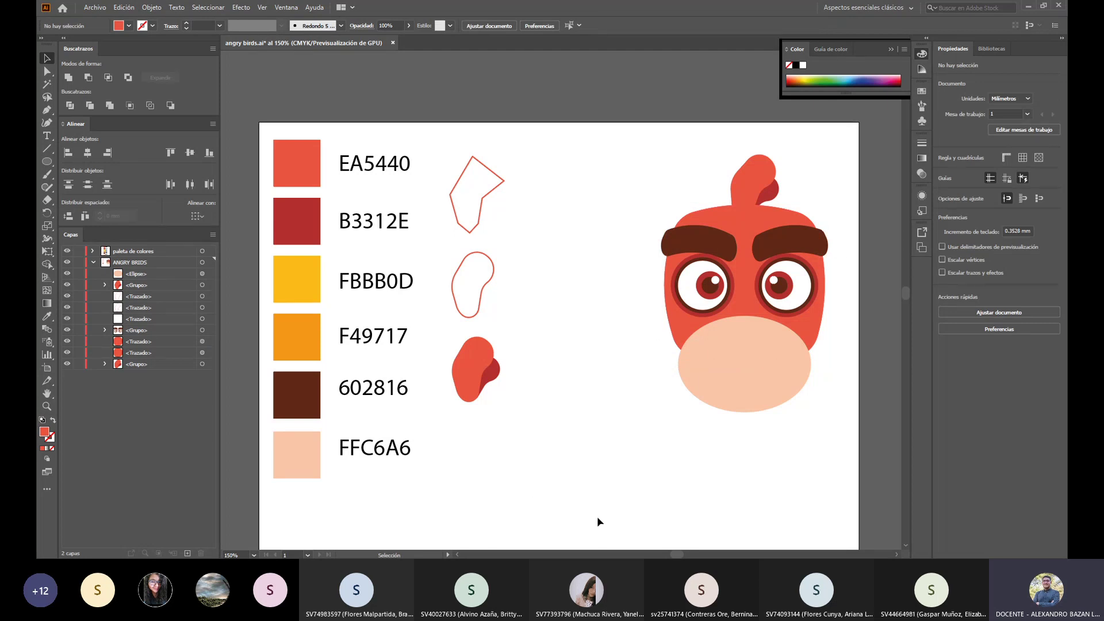
Step: Lock the "paleta de colores" layer
key("a")
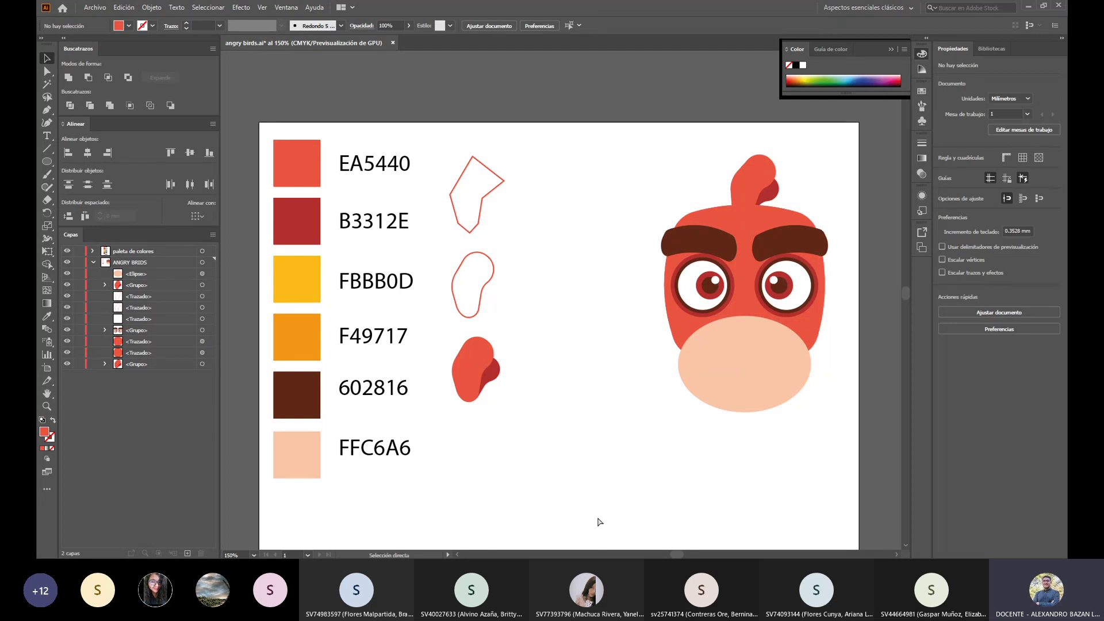
left_click(78, 252)
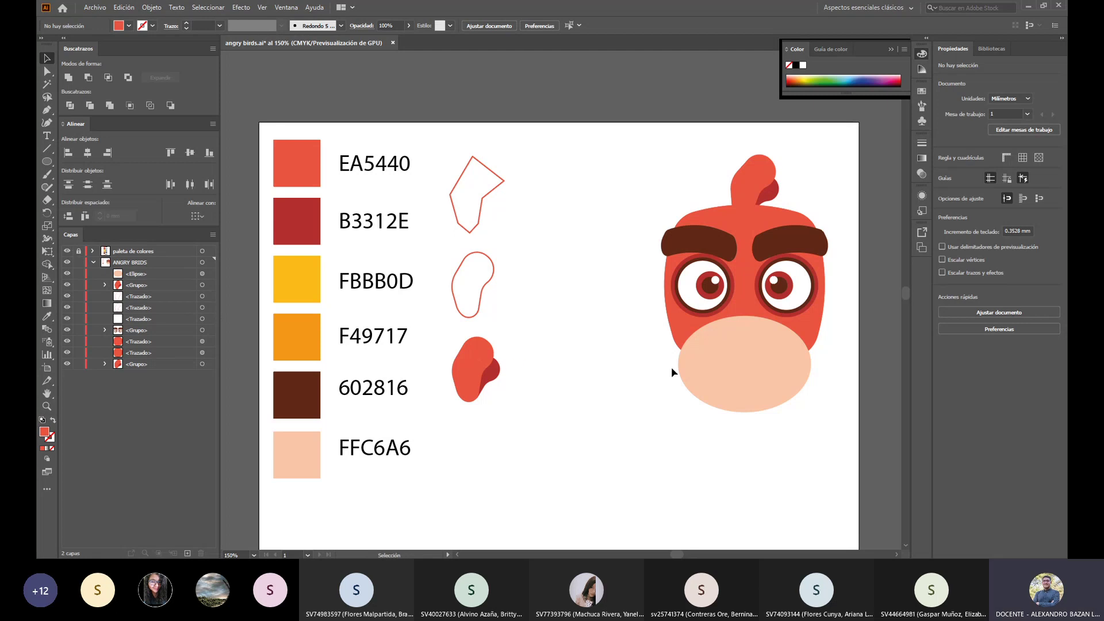
Step: Paste a copy of the red head shape in front and intersect it with the peach ellipse
key("ctrl+f")
key("v")
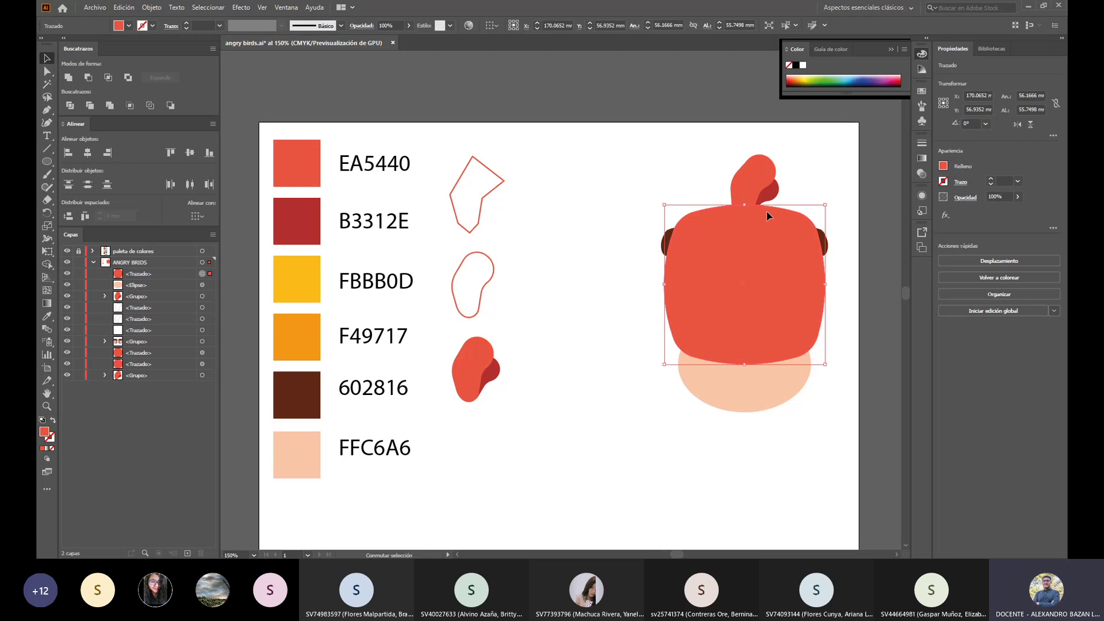
left_click(745, 395, "shift")
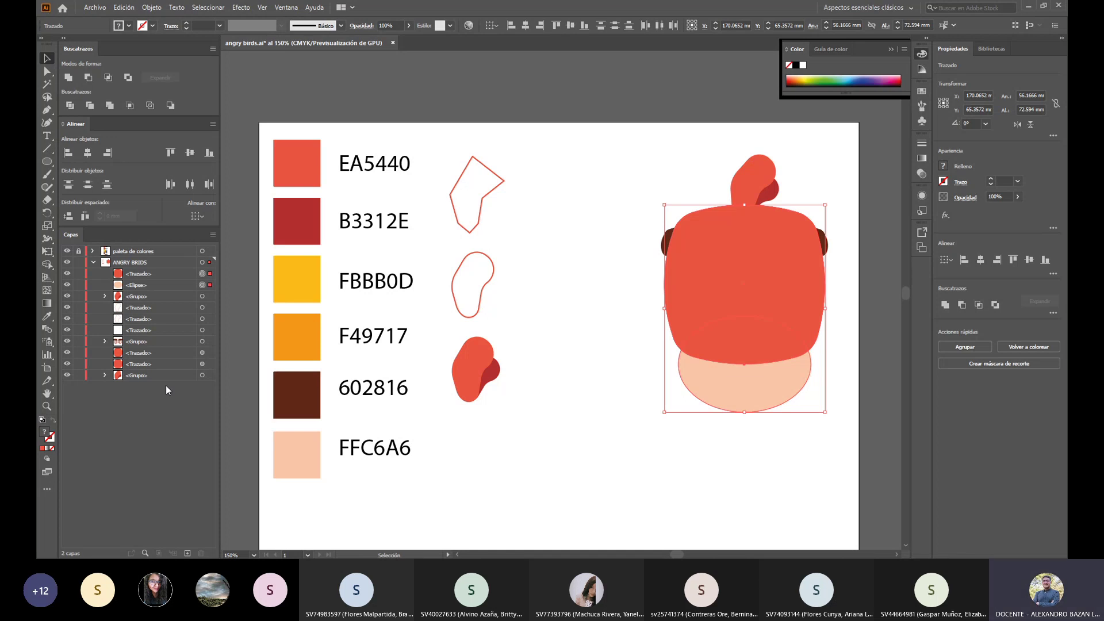
left_click_drag(68, 44, 436, 368)
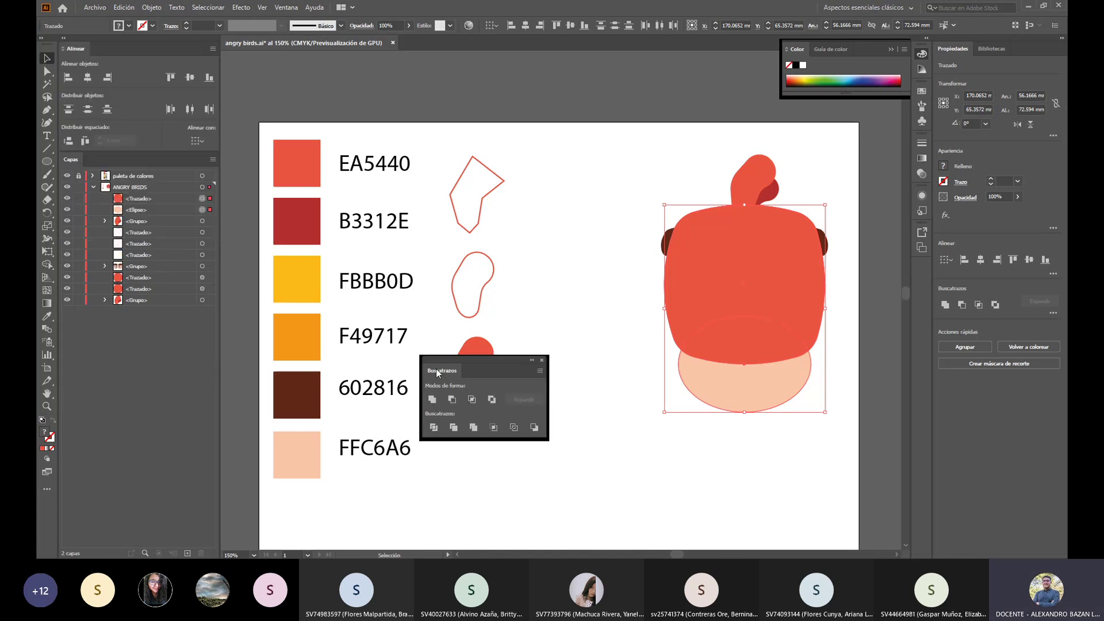
left_click(471, 399)
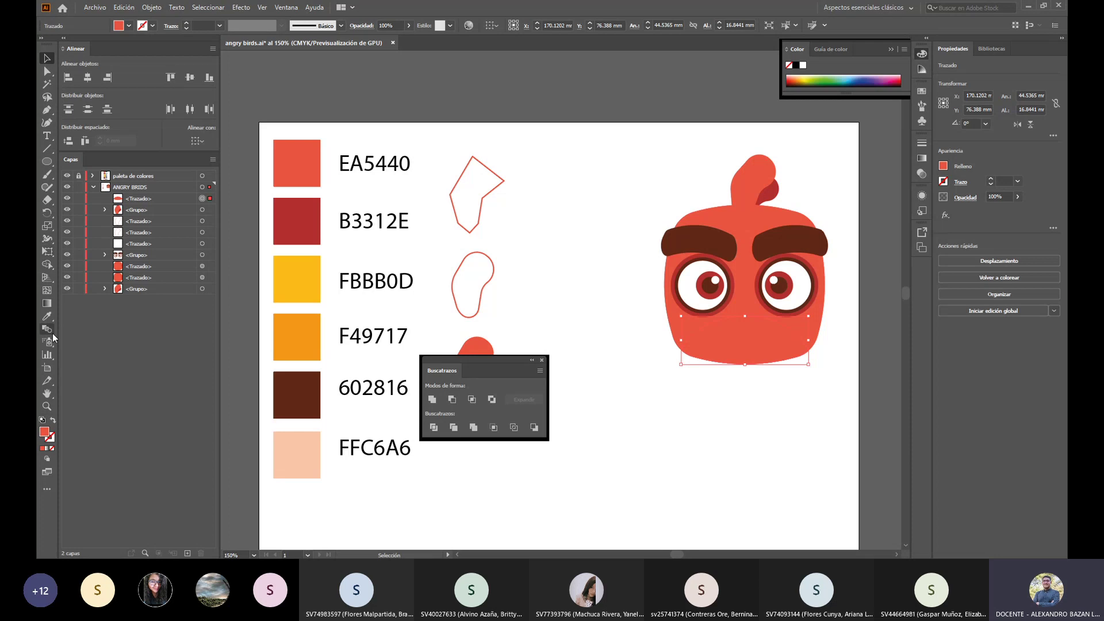
Step: Fill the intersected muzzle shape with the FFC6A6 swatch colour and dock the Pathfinder panel again
left_click(47, 316)
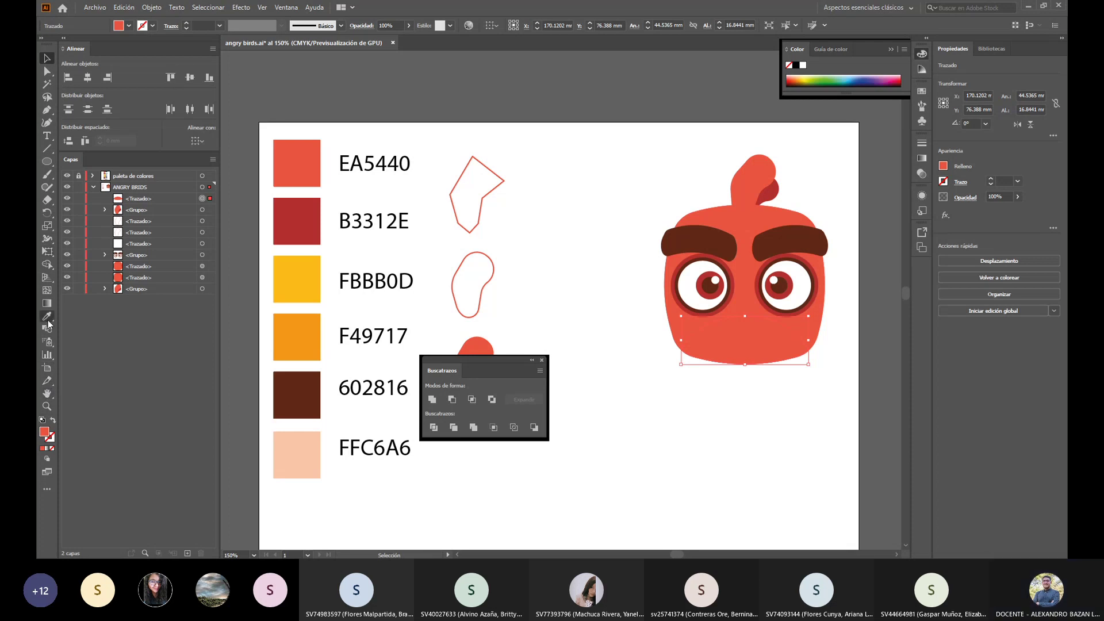
left_click(288, 449)
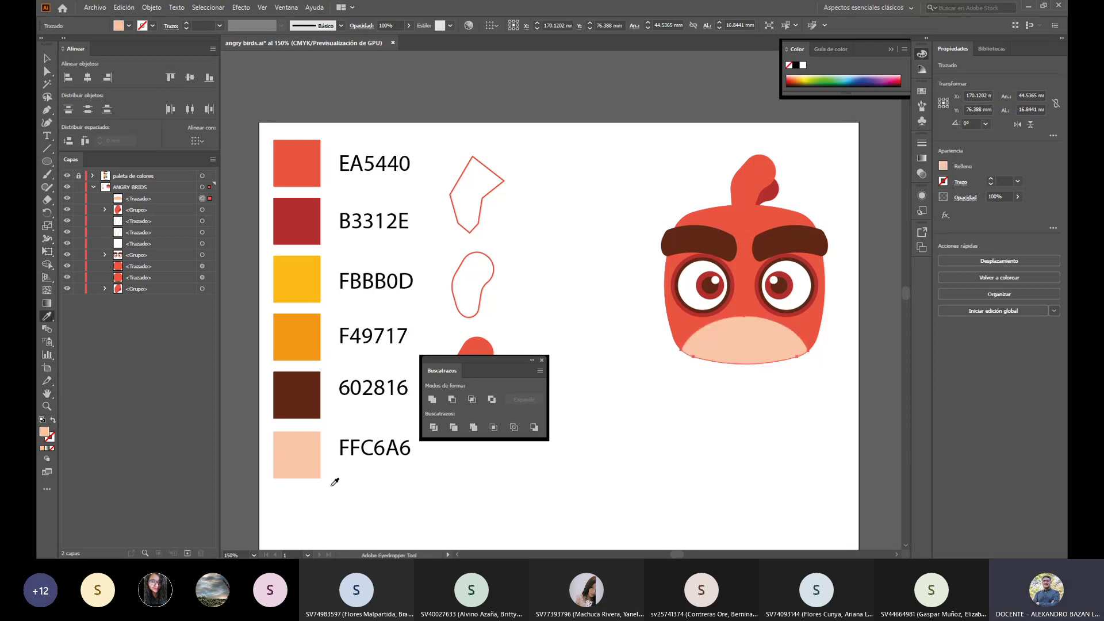
left_click(47, 58)
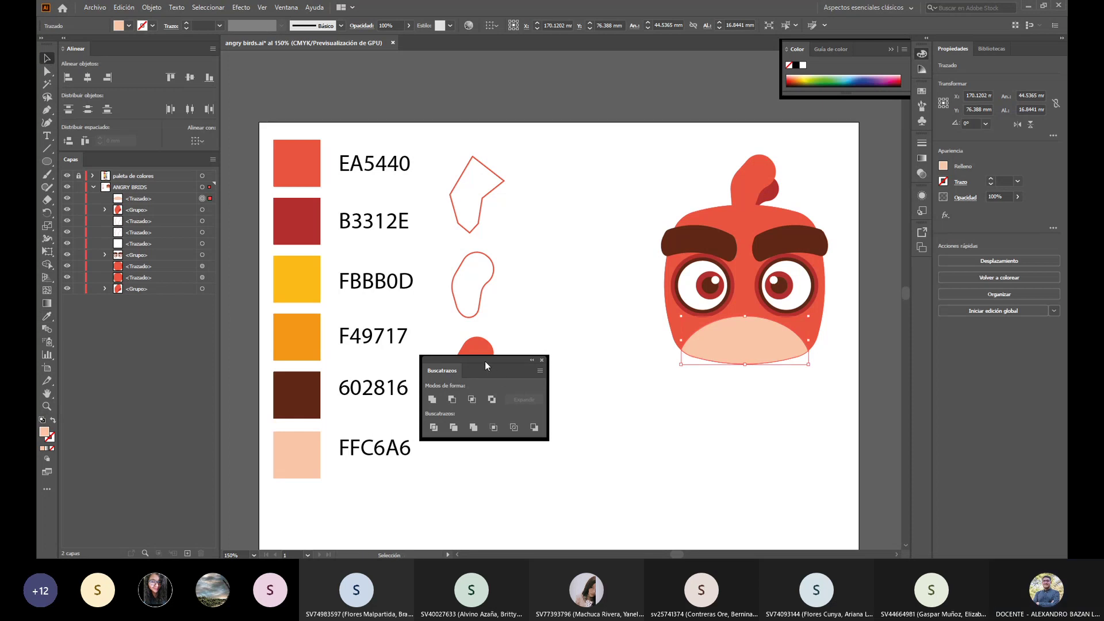
left_click_drag(485, 361, 153, 41)
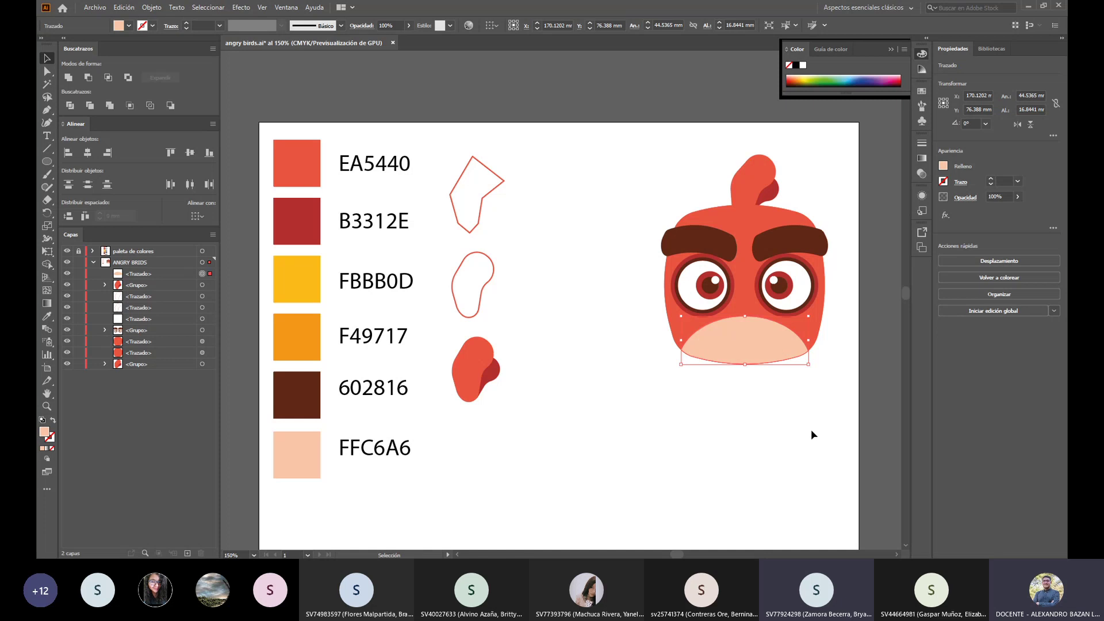
Step: Undo the muzzle recolouring, the intersection and the pasted copy of the head
key("a")
key("ctrl+z")
key("ctrl+z")
key("ctrl+z")
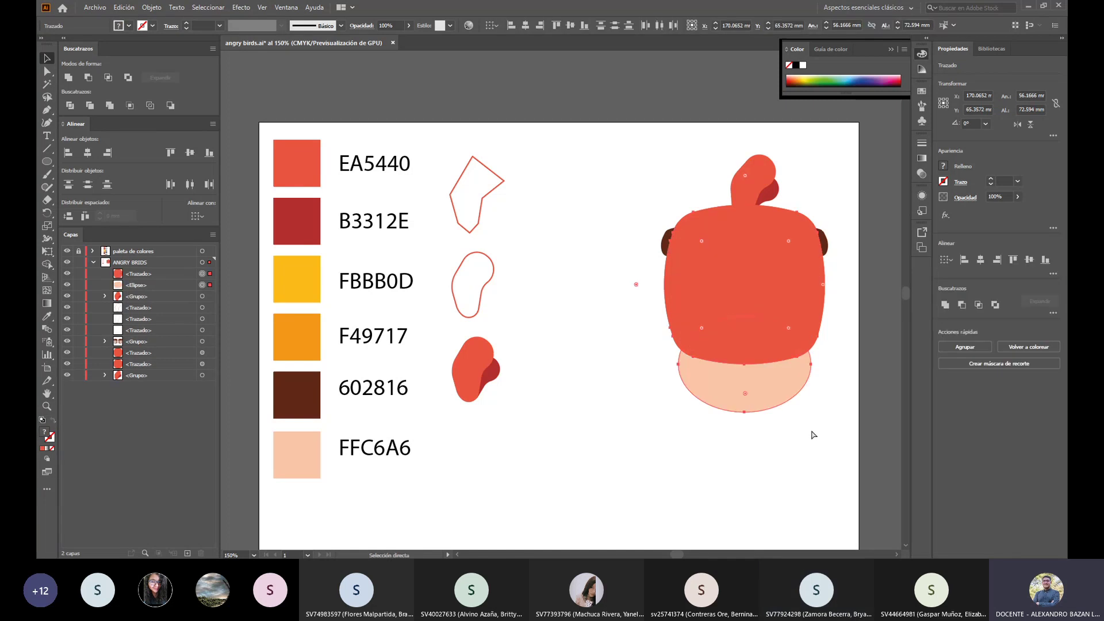
key("v")
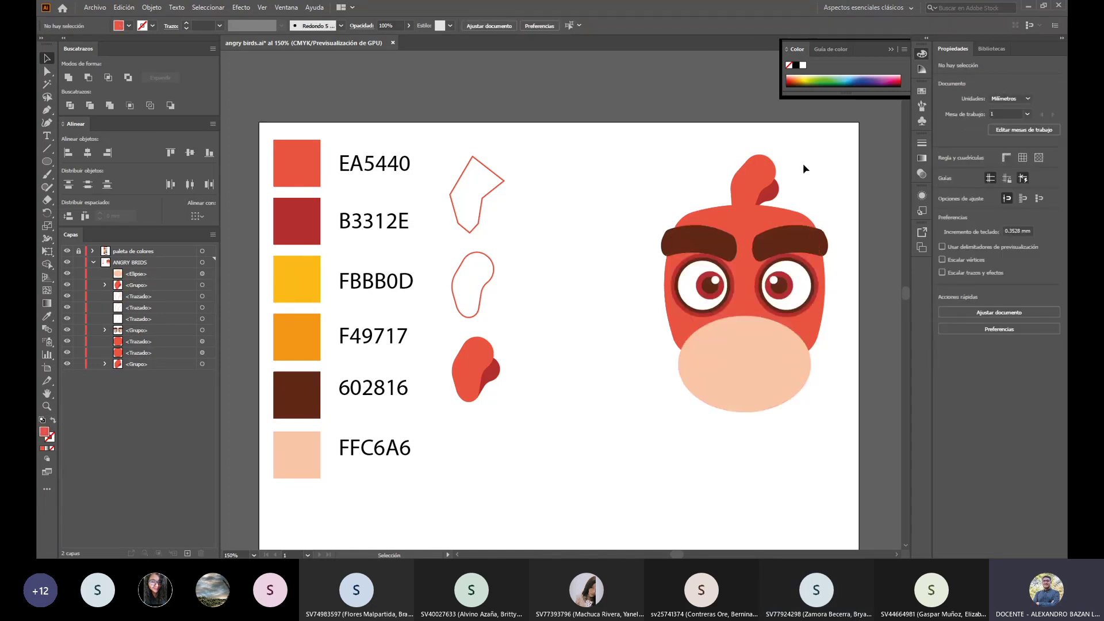
Step: Duplicate the red head shape exactly in place, in front of the peach ellipse and the face
left_click(746, 219)
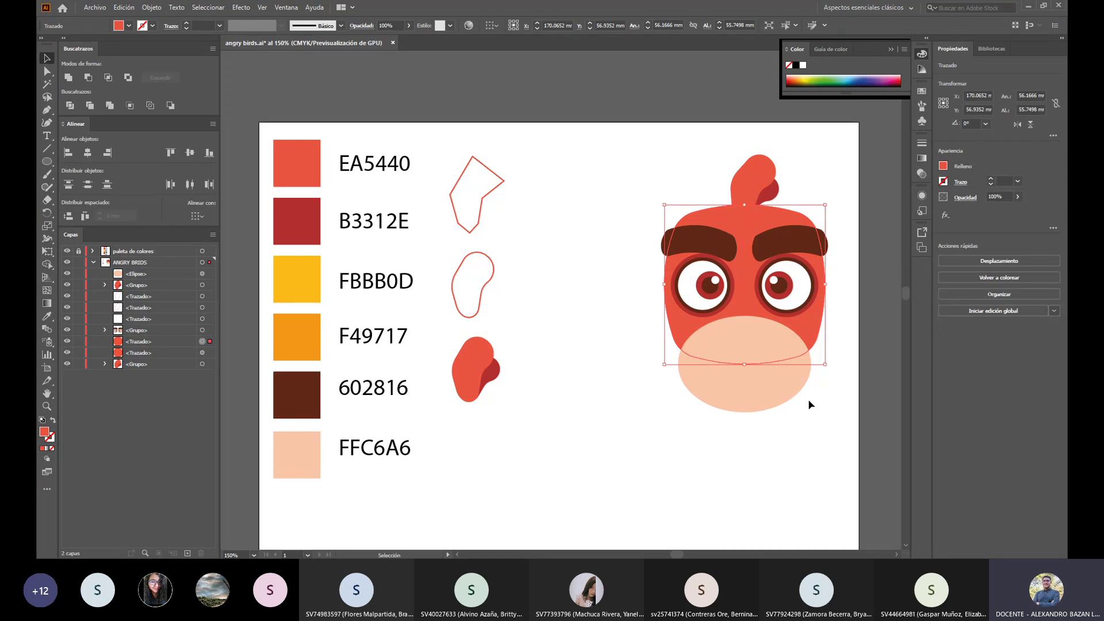
key("a")
key("v")
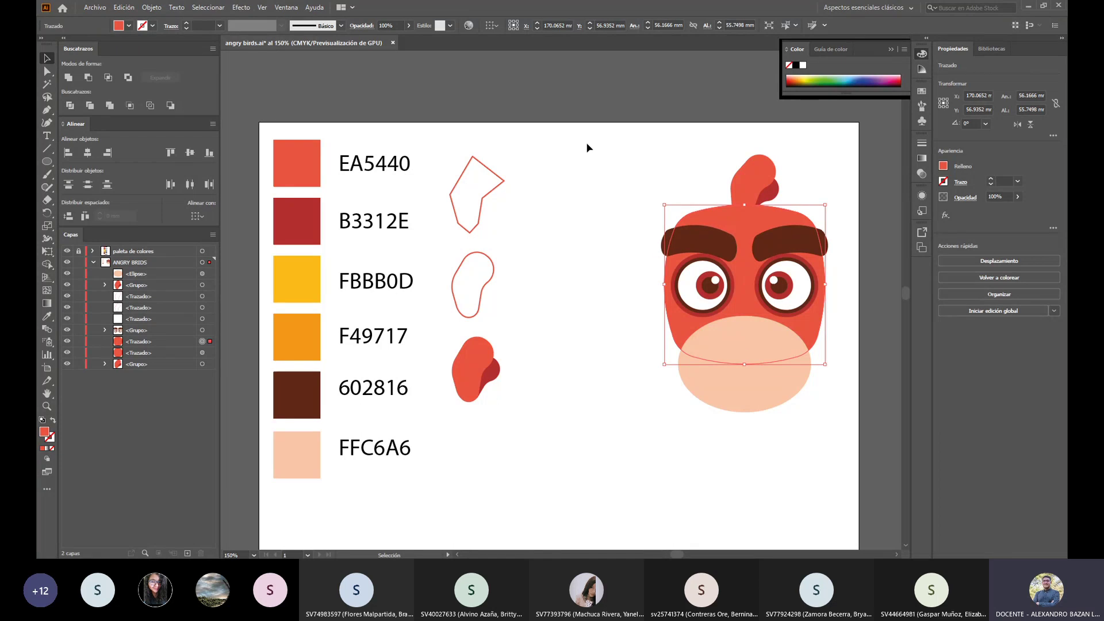
left_click(542, 167)
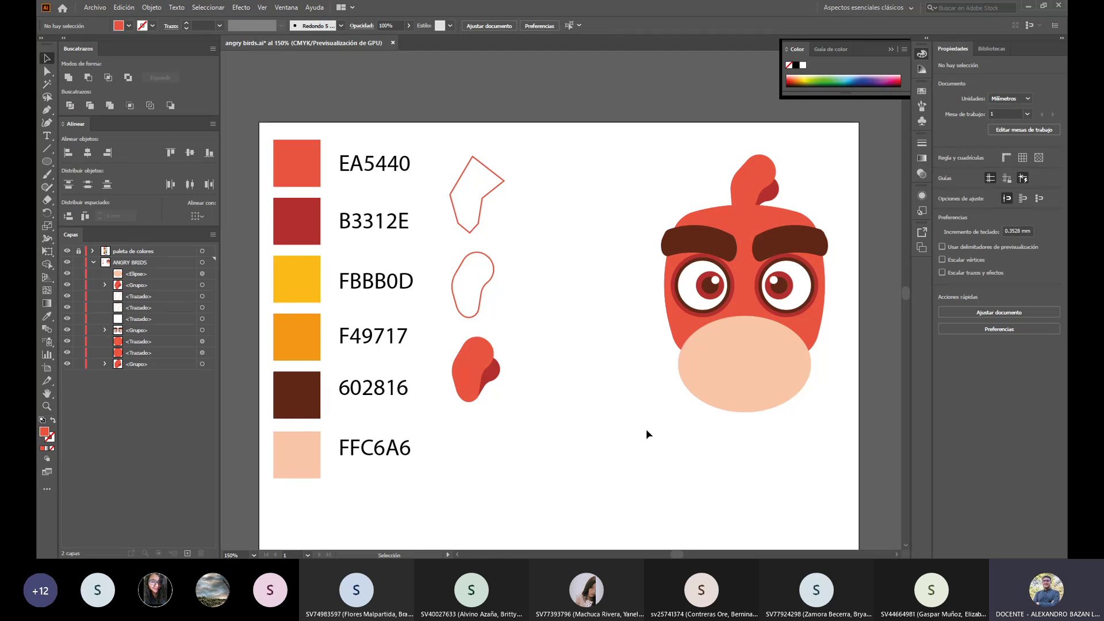
key("a")
key("v")
key("ctrl+f")
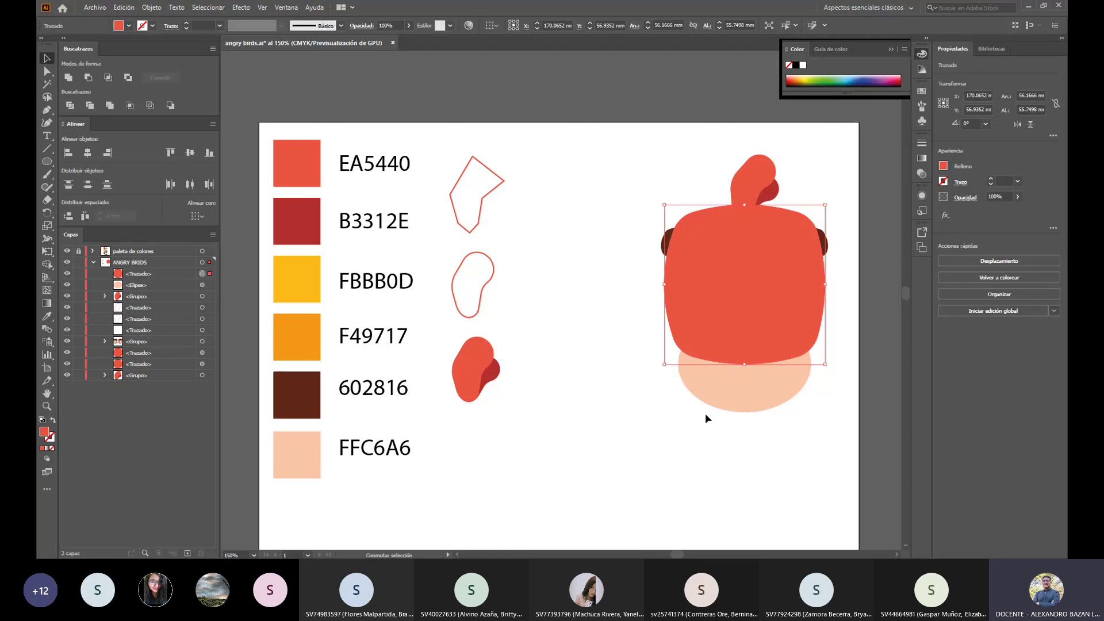
Step: Intersect the duplicated head shape with the peach ellipse using Pathfinder
left_click(757, 397, "shift")
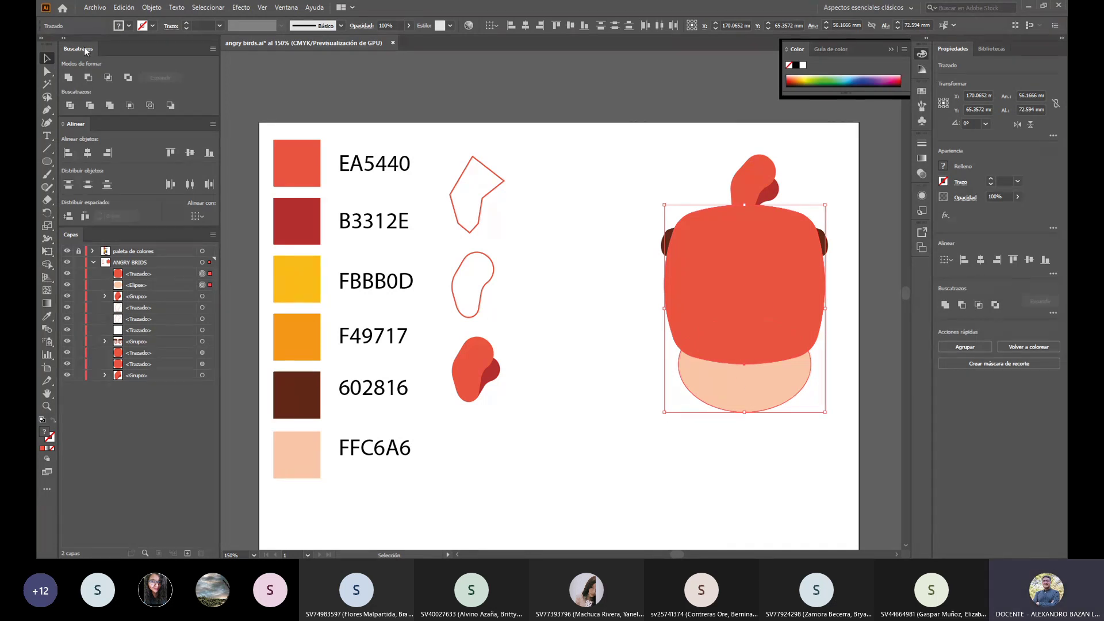
left_click_drag(89, 53, 488, 299)
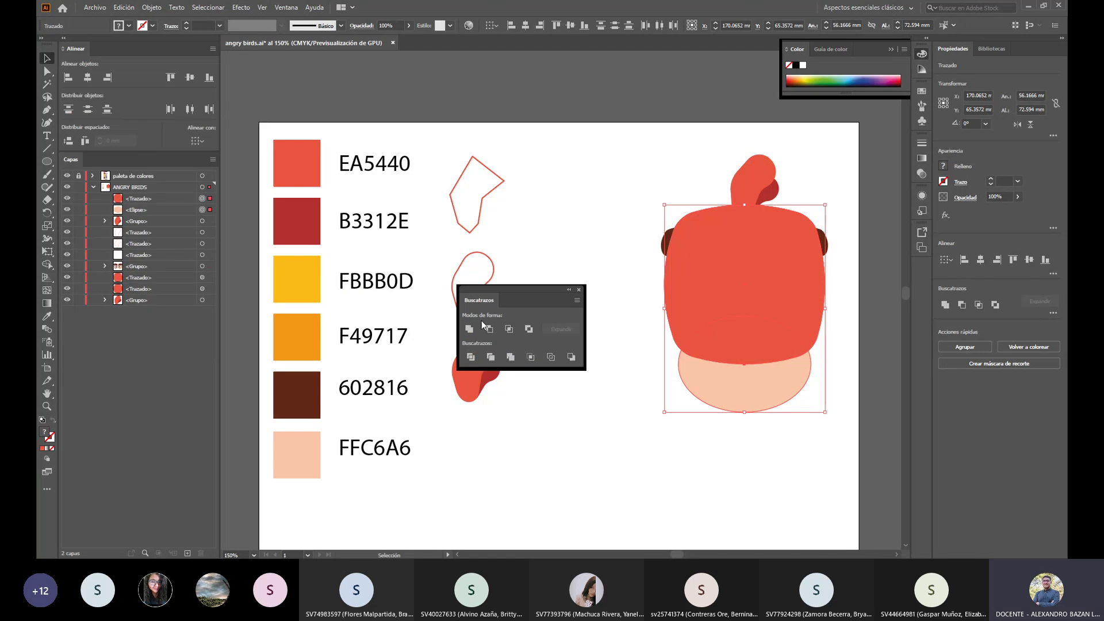
left_click(511, 330)
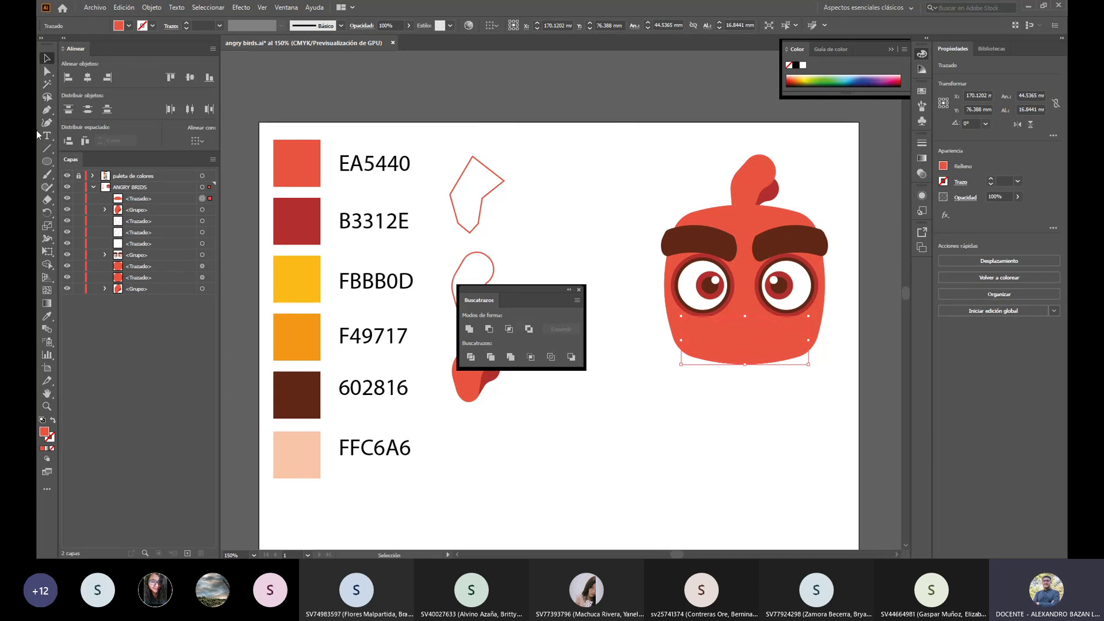
Step: Fill the intersected muzzle shape with the FFC6A6 swatch colour, deselect it and dock the Pathfinder panel again
left_click(48, 316)
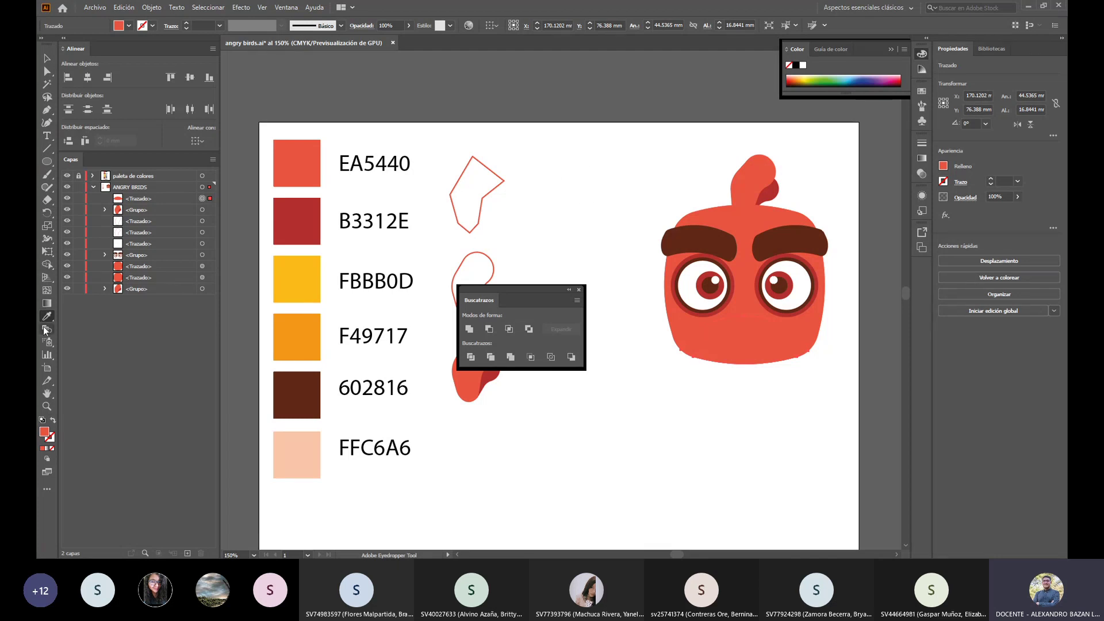
left_click(294, 450)
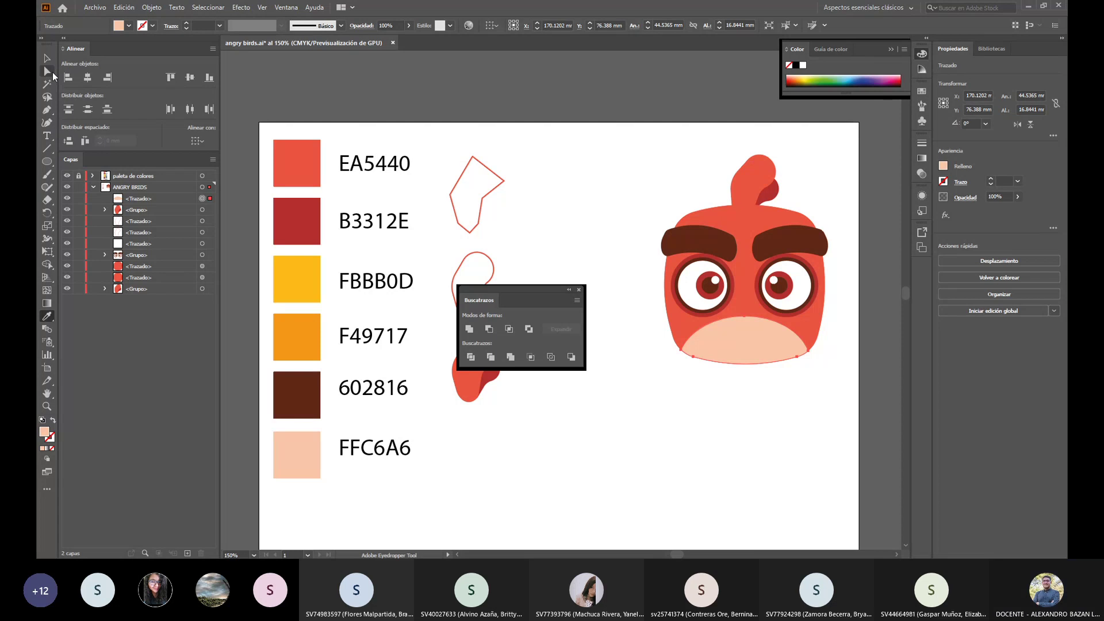
key("v")
left_click(656, 463)
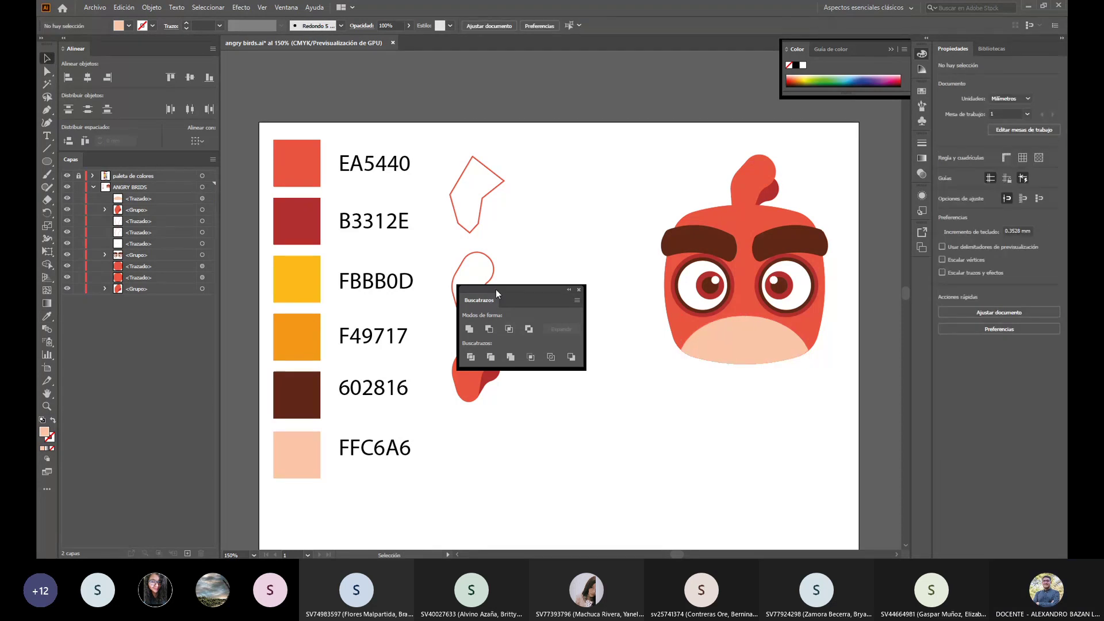
left_click_drag(496, 289, 92, 45)
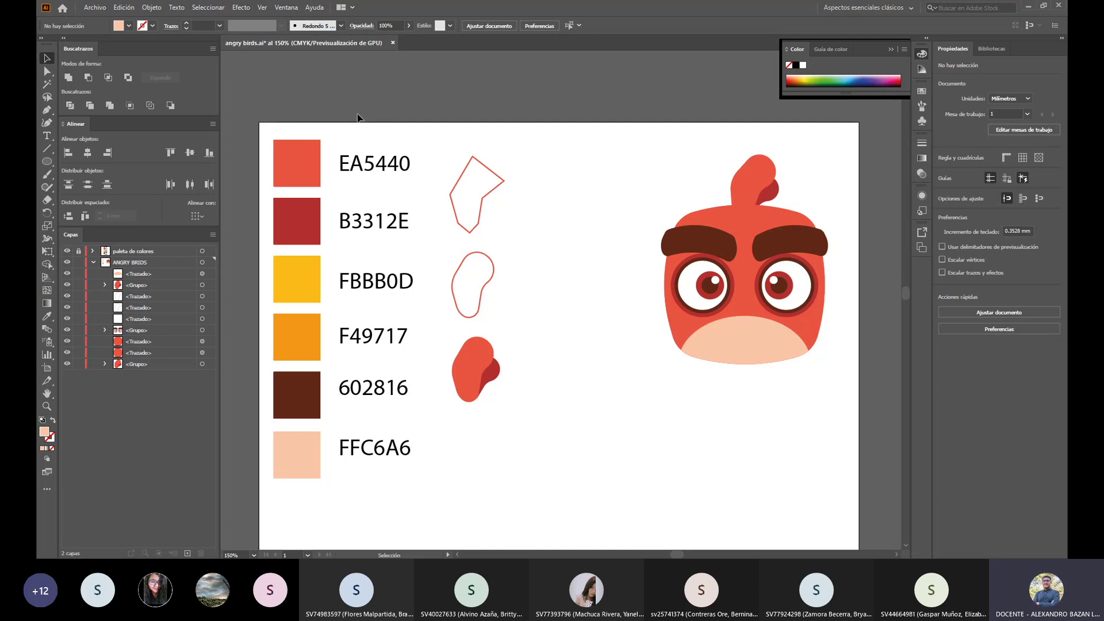
left_click(284, 8)
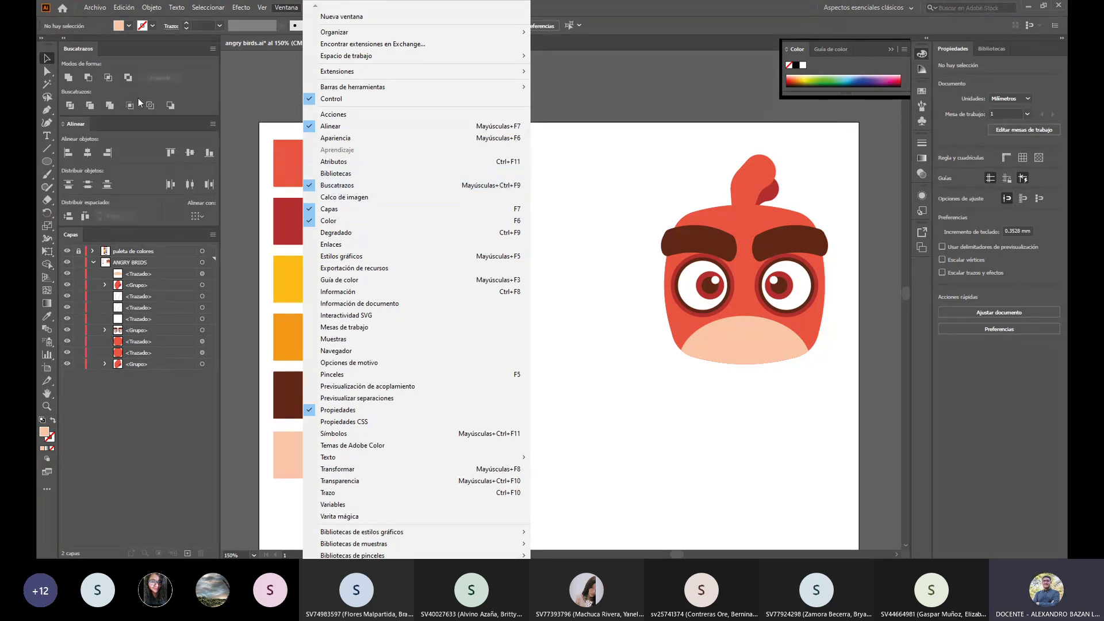
left_click(171, 58)
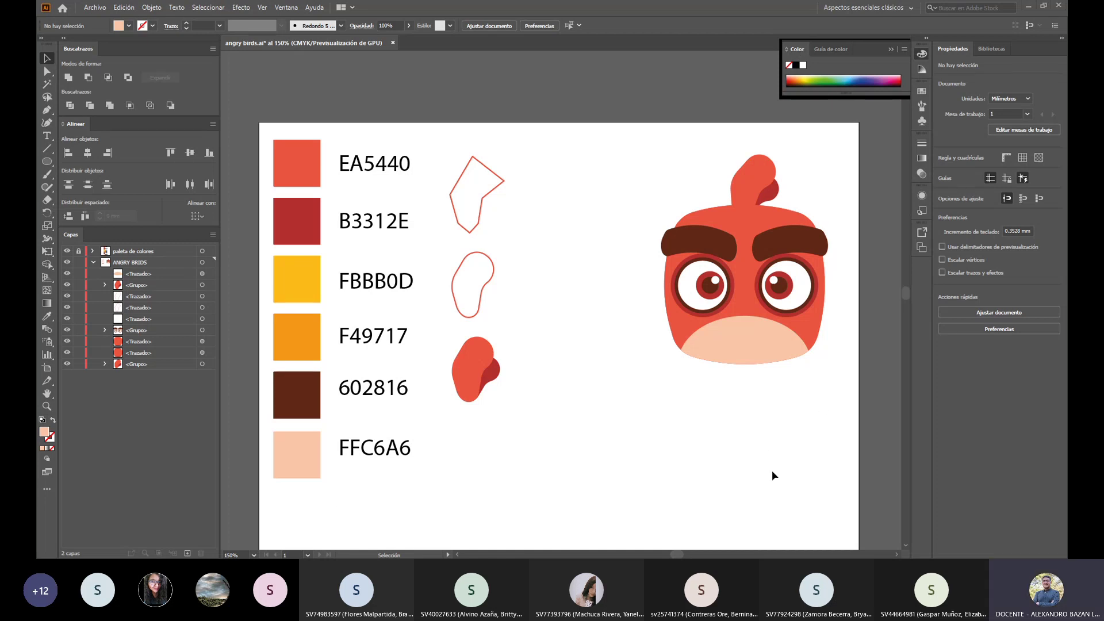
Step: Group the bird's crest, red head shape, peach muzzle, eyebrows and eyes
left_click(766, 190)
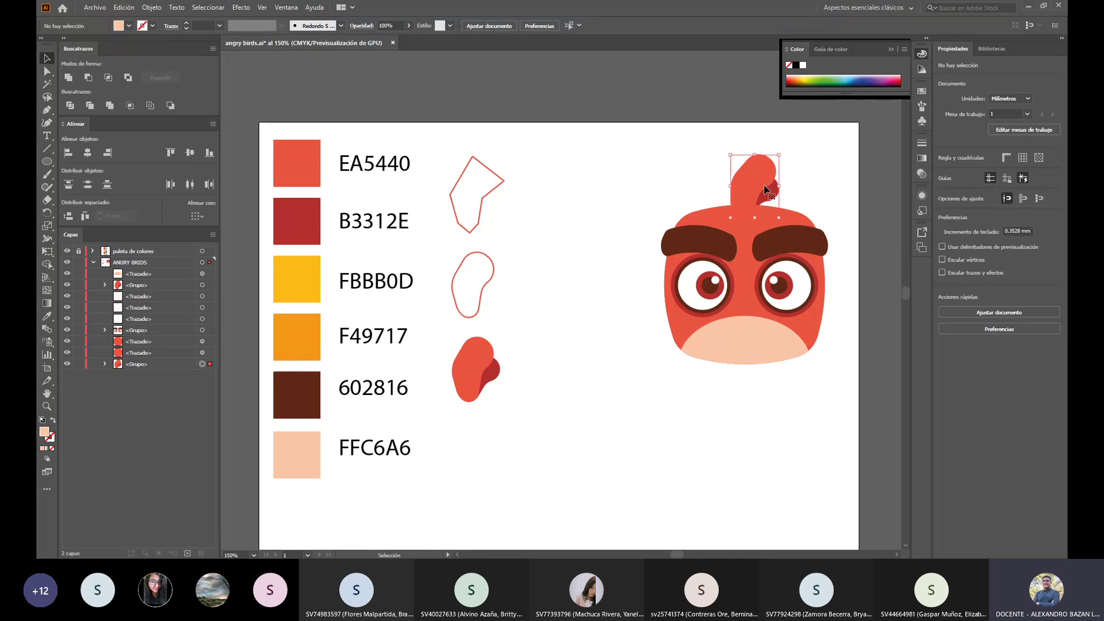
left_click(740, 239, "shift")
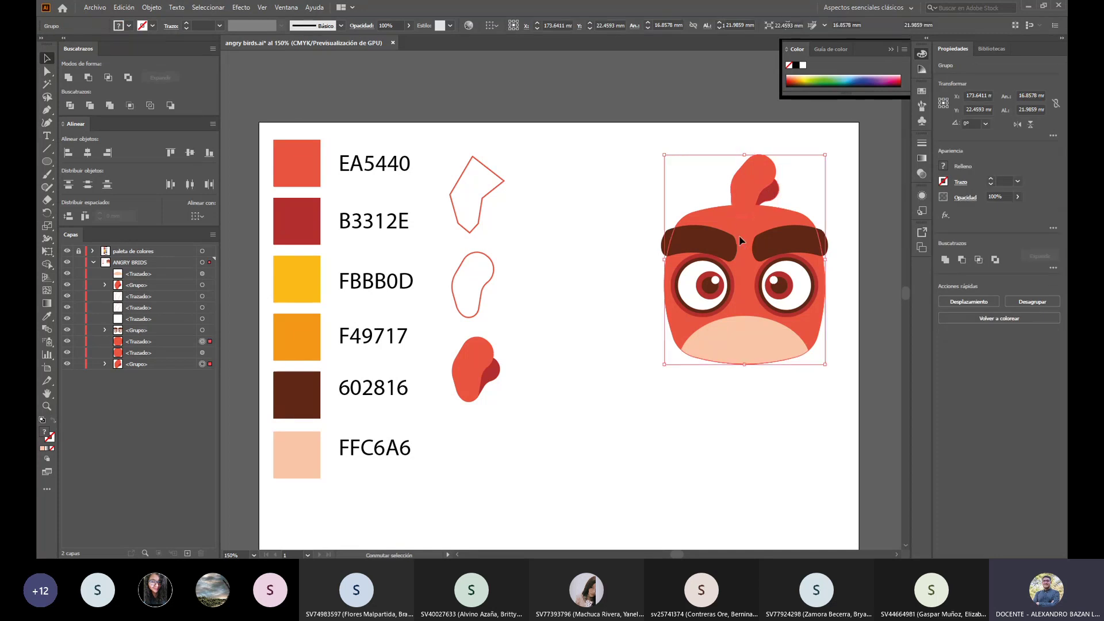
left_click(765, 331, "shift")
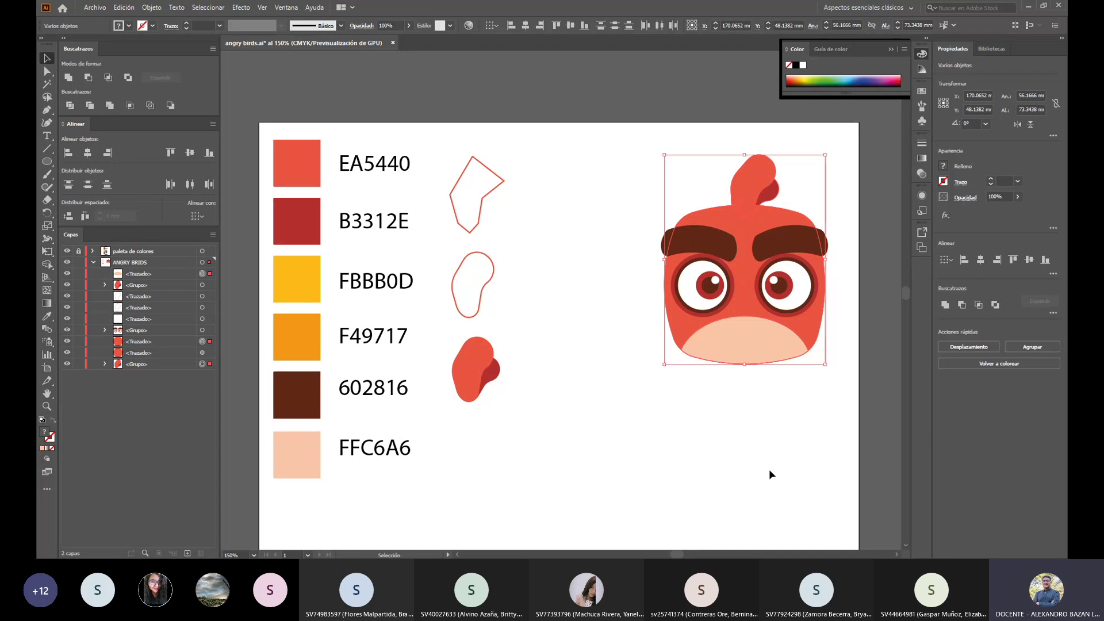
key("ctrl+g")
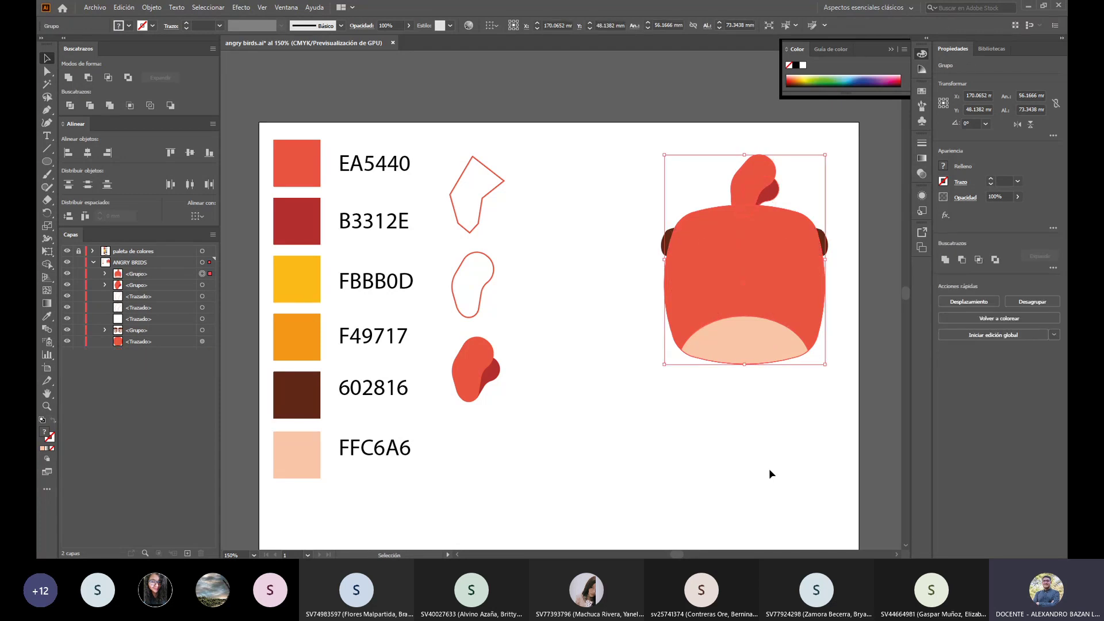
key("a")
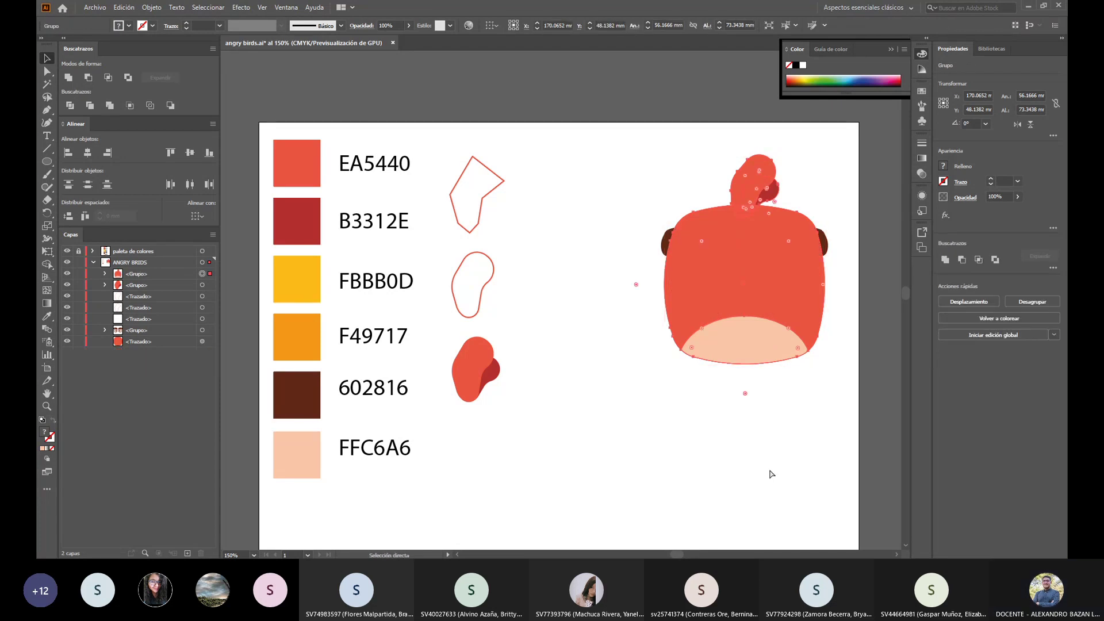
key("ctrl+z")
key("v")
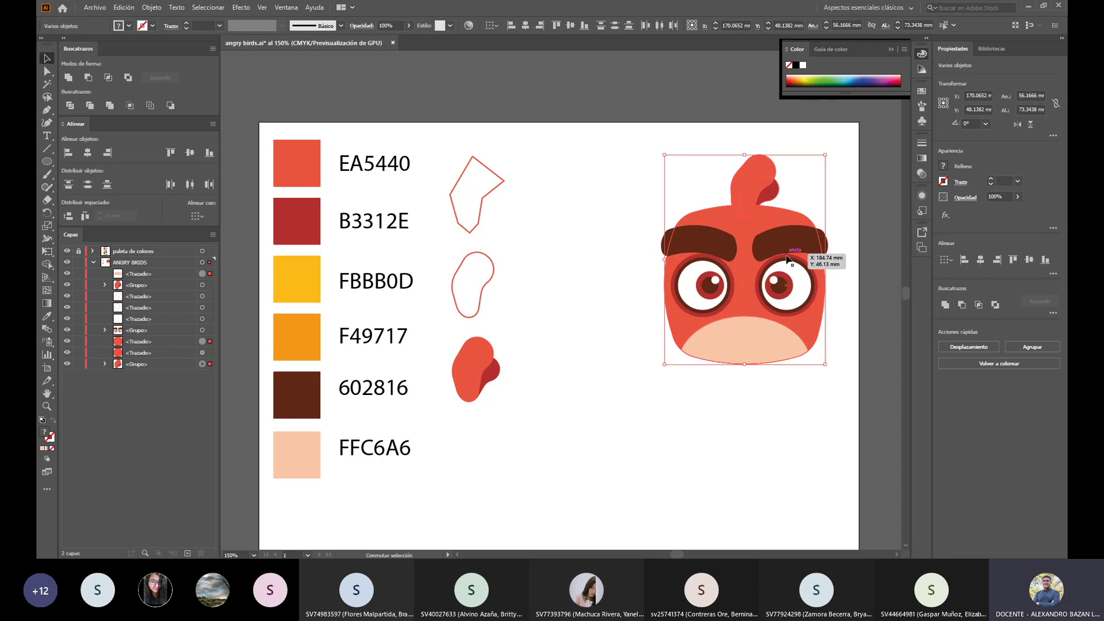
key("ctrl+g")
left_click(798, 361)
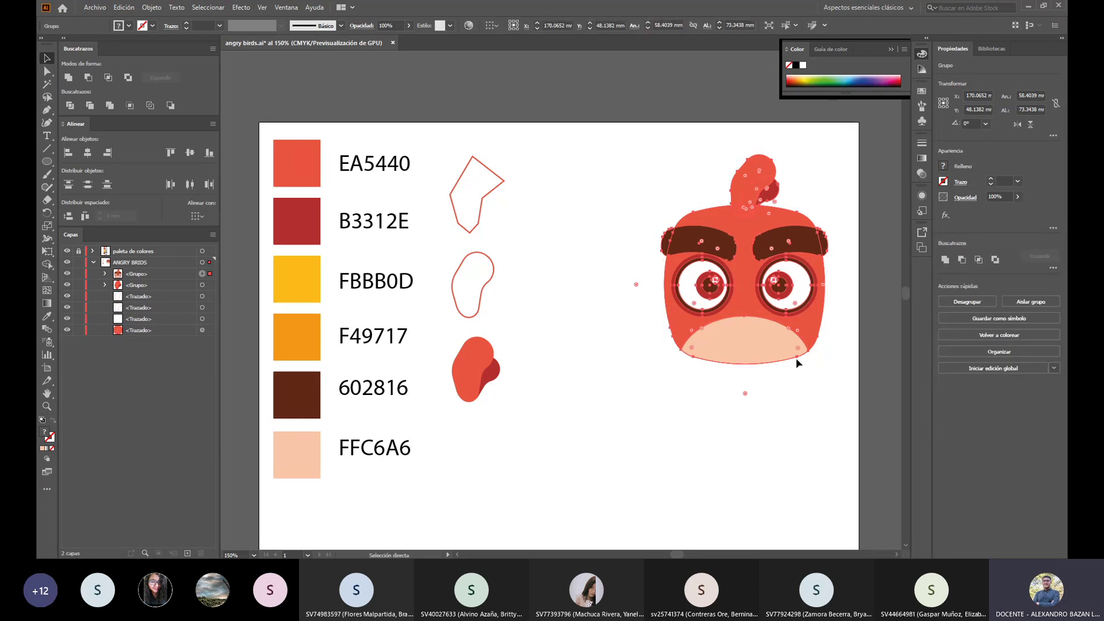
Step: Move the grouped bird head aside beside the colour codes and delete the leftover duplicate of the red head shape
left_click_drag(786, 357, 573, 373)
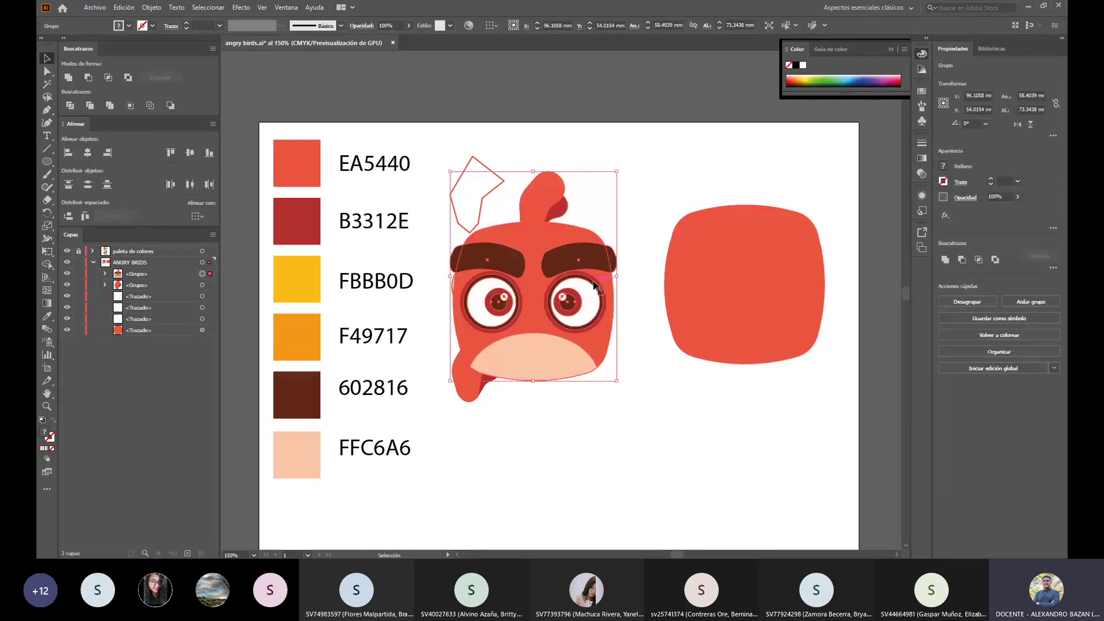
left_click(732, 281)
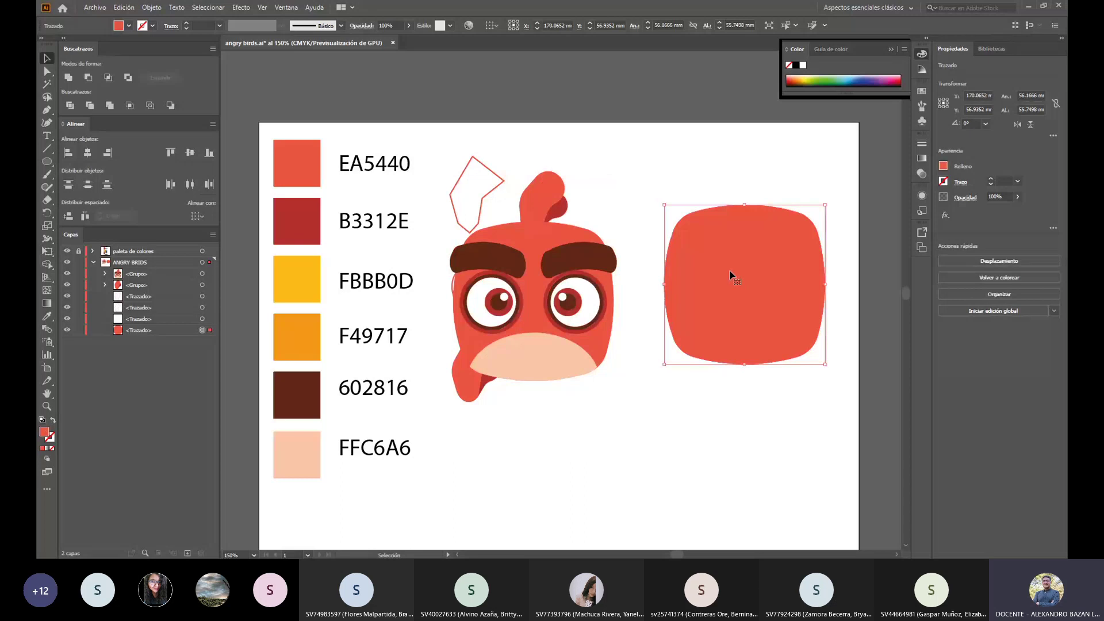
key("Delete")
Step: Move the grouped bird head back to the artboard's right side, at about X 161.6 mm, Y 45.6 mm
left_click_drag(586, 255, 693, 245)
left_click_drag(632, 320, 714, 339)
key("ctrl+shift+a")
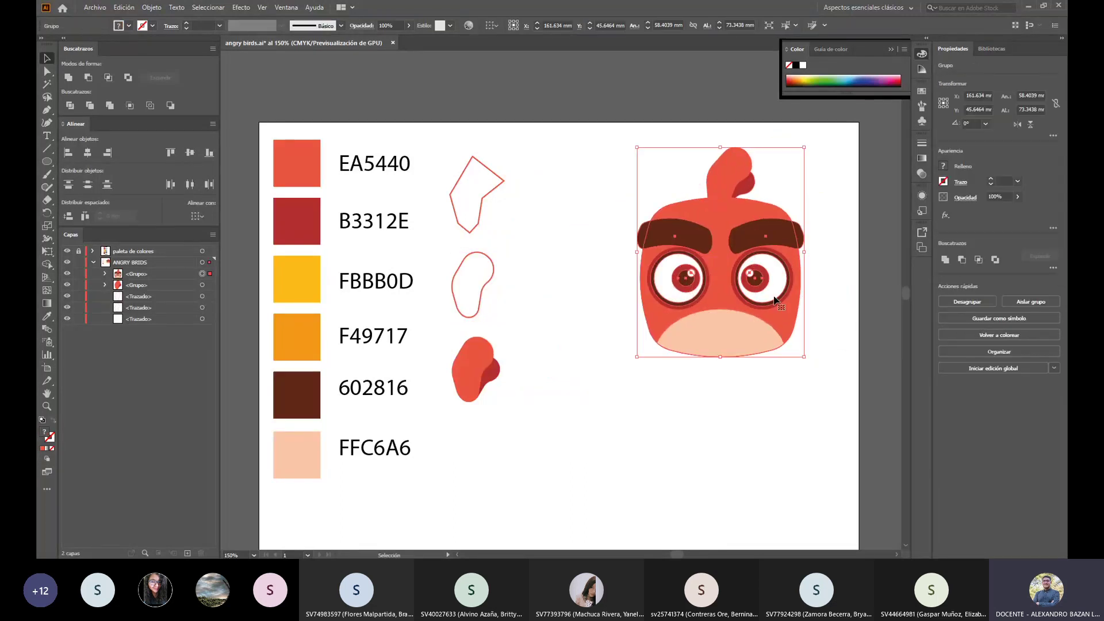
Step: Isolate the bird head group, move the crest toward the head's right side and leave the group
left_click(870, 284)
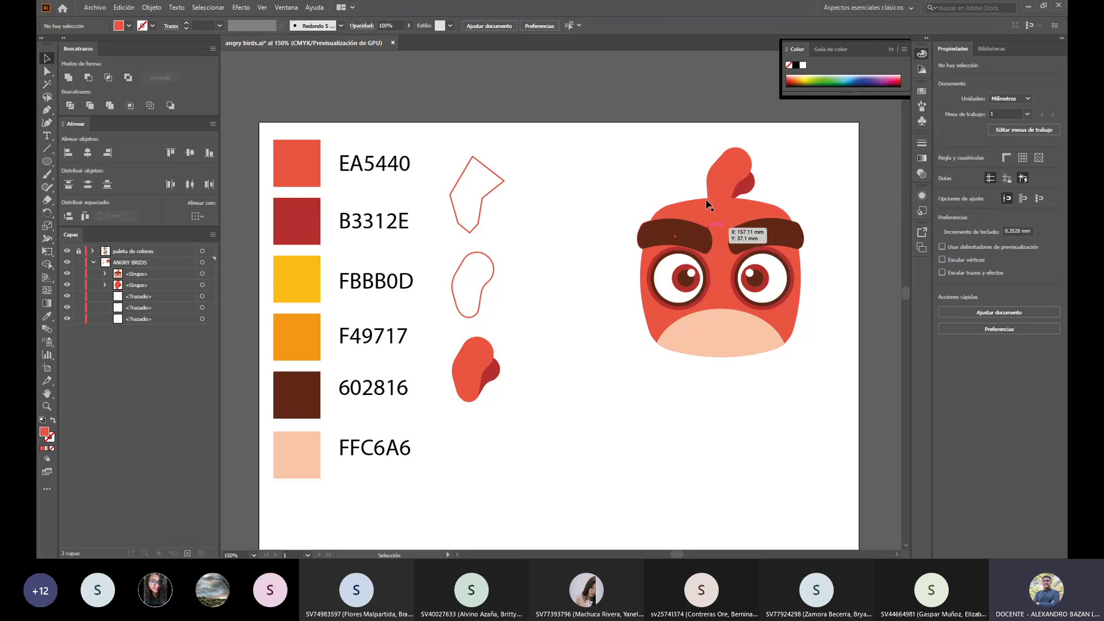
left_click_drag(627, 367, 810, 175)
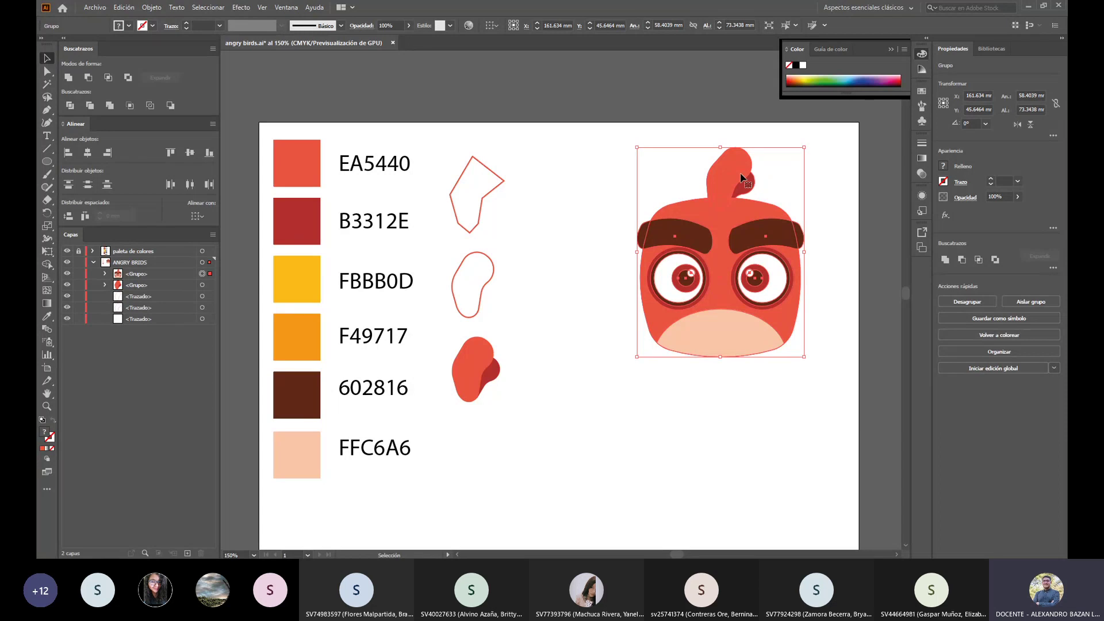
double_click(742, 179)
left_click_drag(745, 192, 821, 196)
double_click(815, 310)
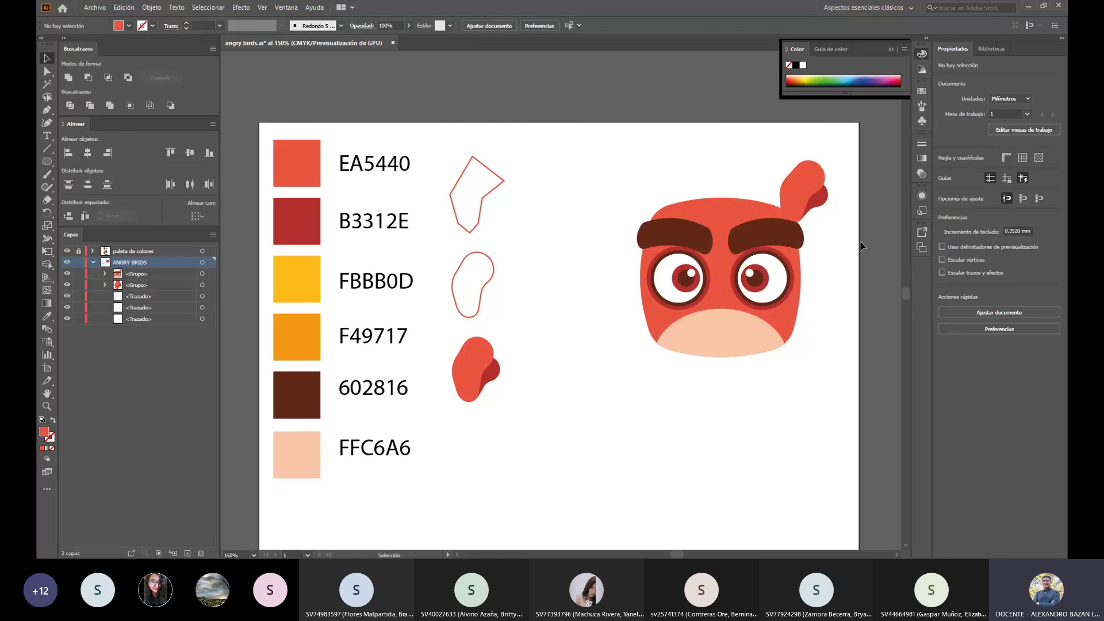
Step: Undo the crest's move and leave the head group's isolation mode
key("ctrl+z")
key("ctrl+z")
key("ctrl+z")
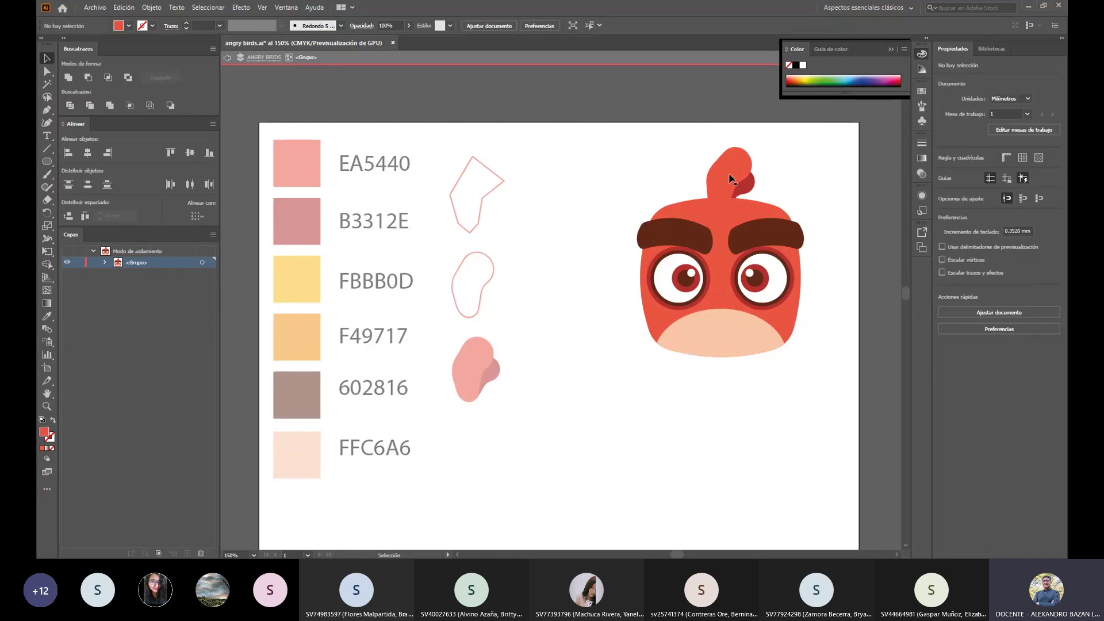
double_click(521, 135)
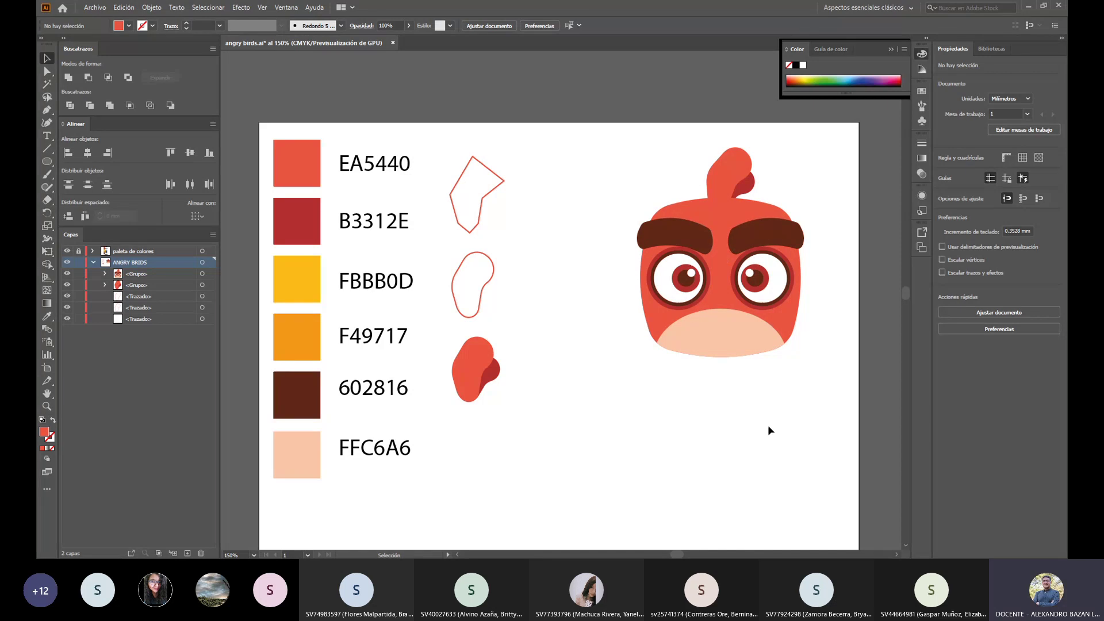
Step: Move the grouped bird head slightly right and down, closer to the artboard's right edge, and deselect it
left_click_drag(769, 428, 681, 166)
left_click(802, 428)
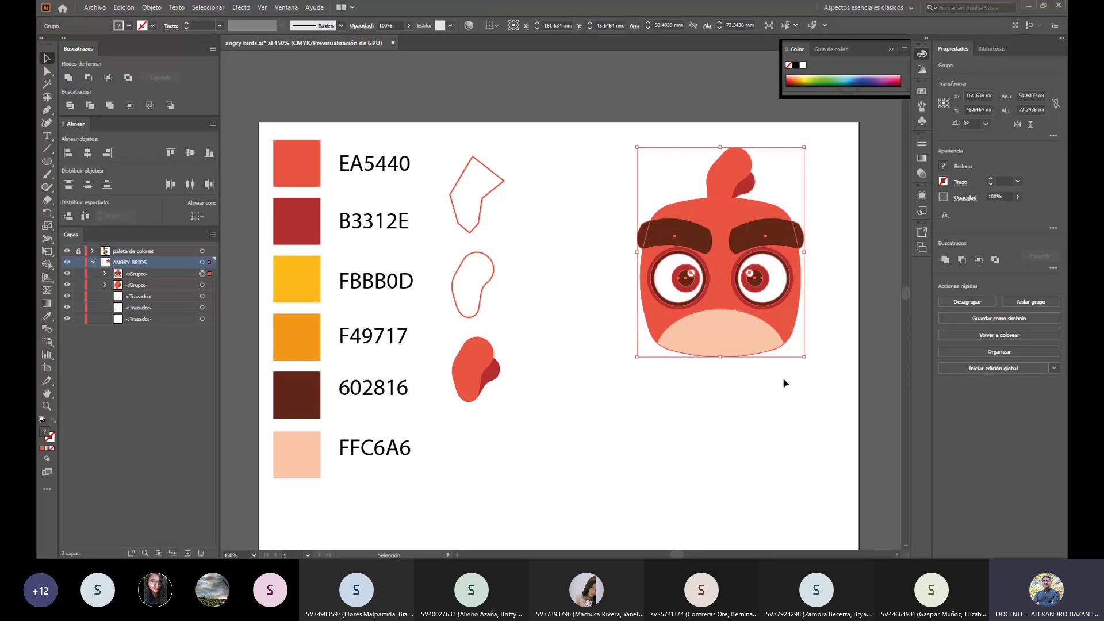
left_click_drag(740, 340, 706, 365)
key("ctrl+z")
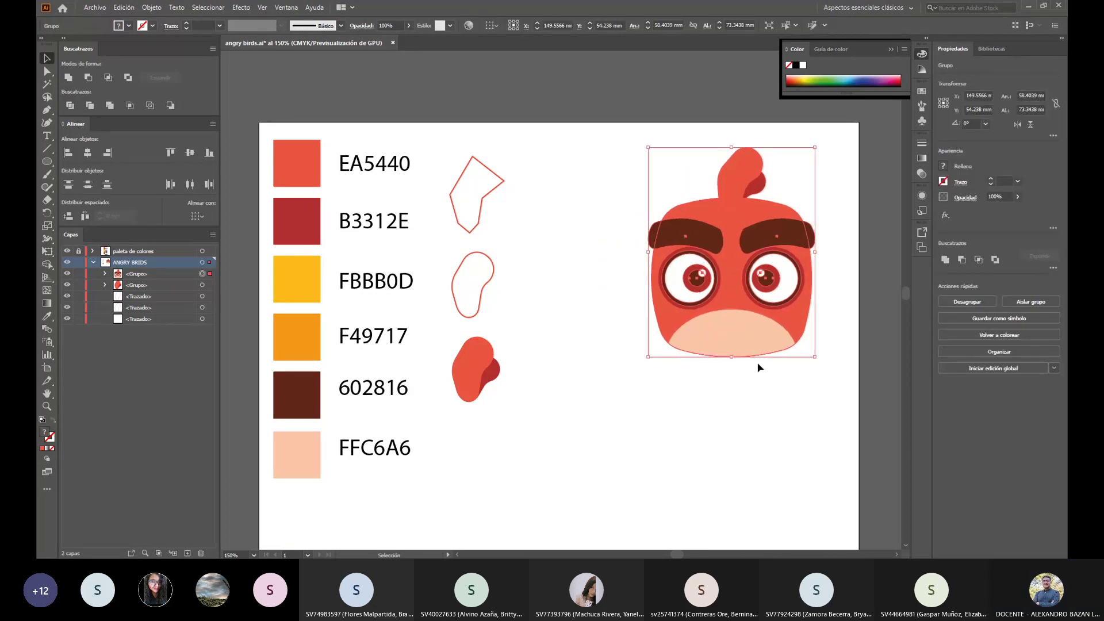
left_click_drag(730, 315, 731, 345)
left_click(746, 448)
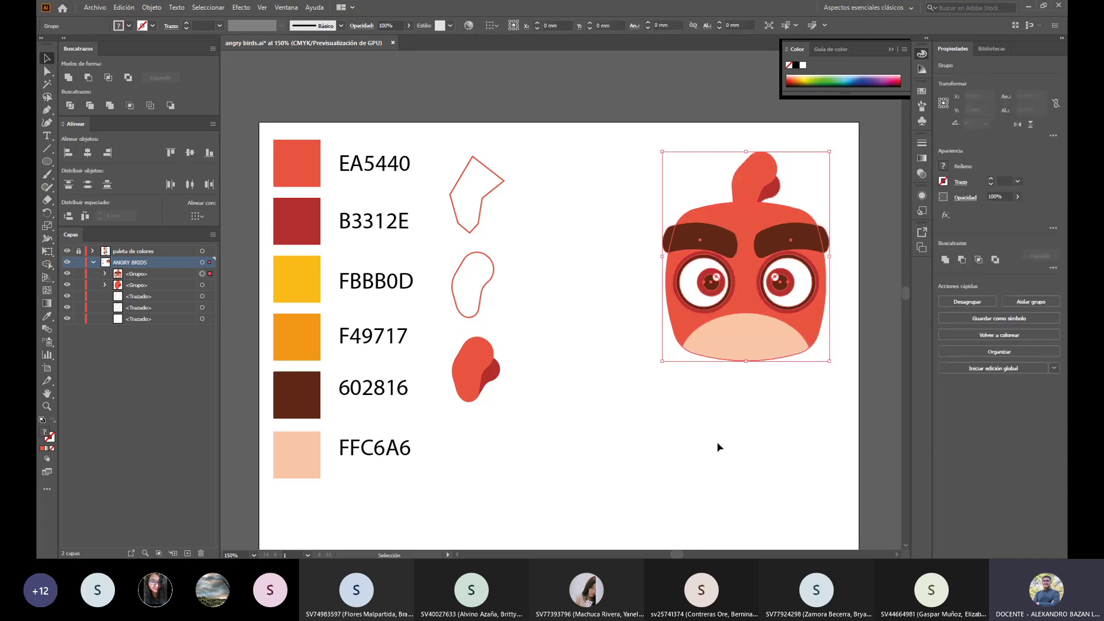
left_click(717, 449)
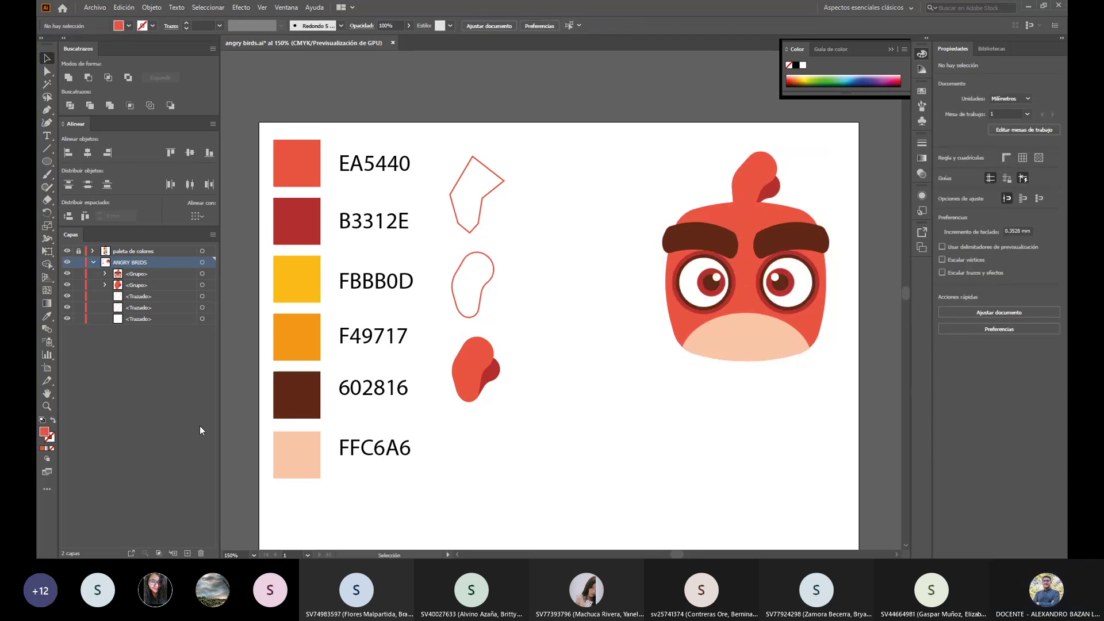
Step: Set the stroke to the orange of the F49717 swatch with no fill and activate the Polygon tool
key("i")
left_click(286, 344)
left_click(48, 110)
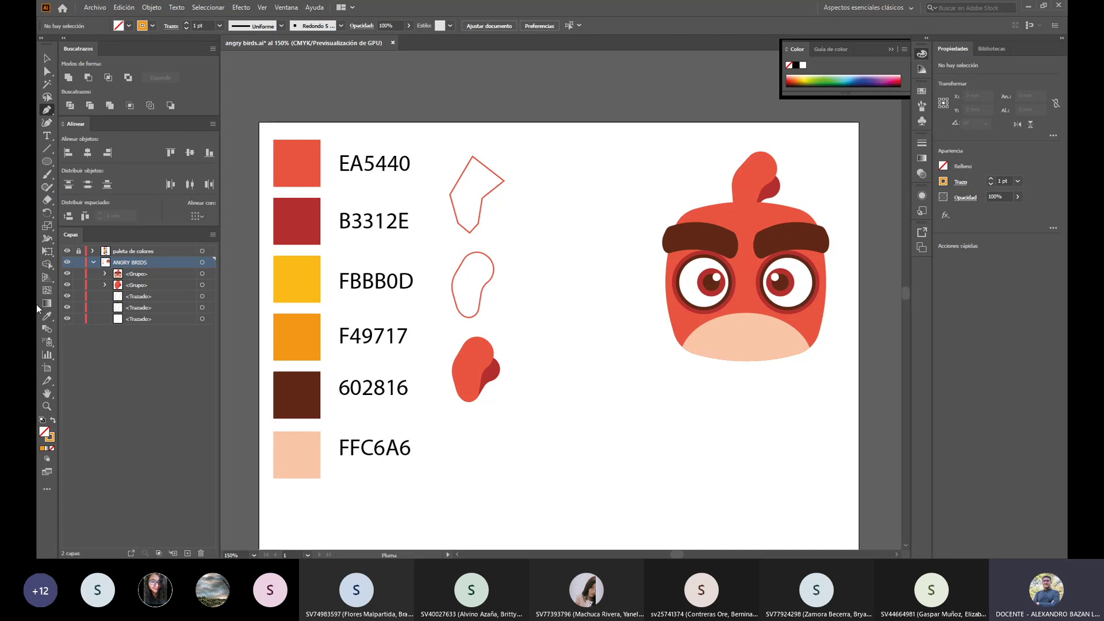
left_click(47, 163)
key("shift+l")
left_click(561, 202)
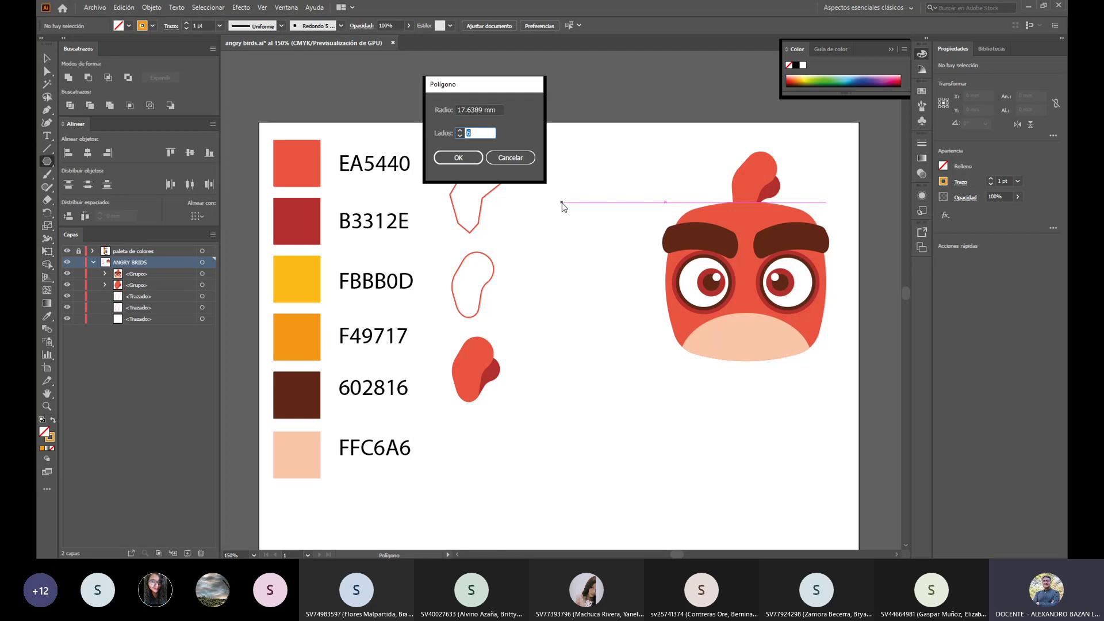
left_click_drag(486, 86, 578, 262)
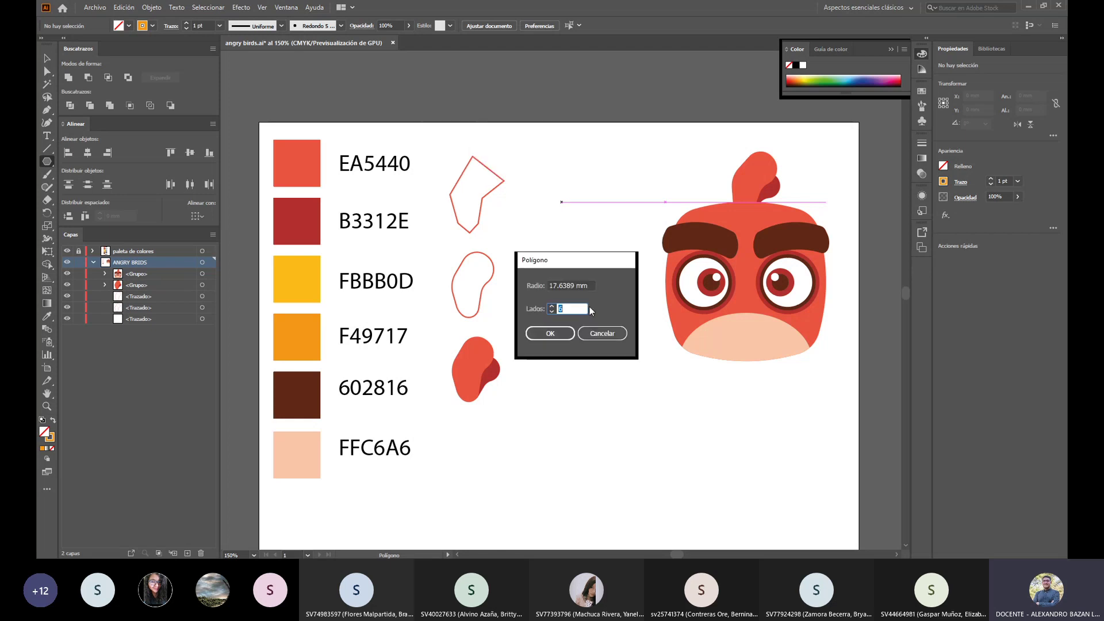
left_click(570, 307)
left_click(602, 334)
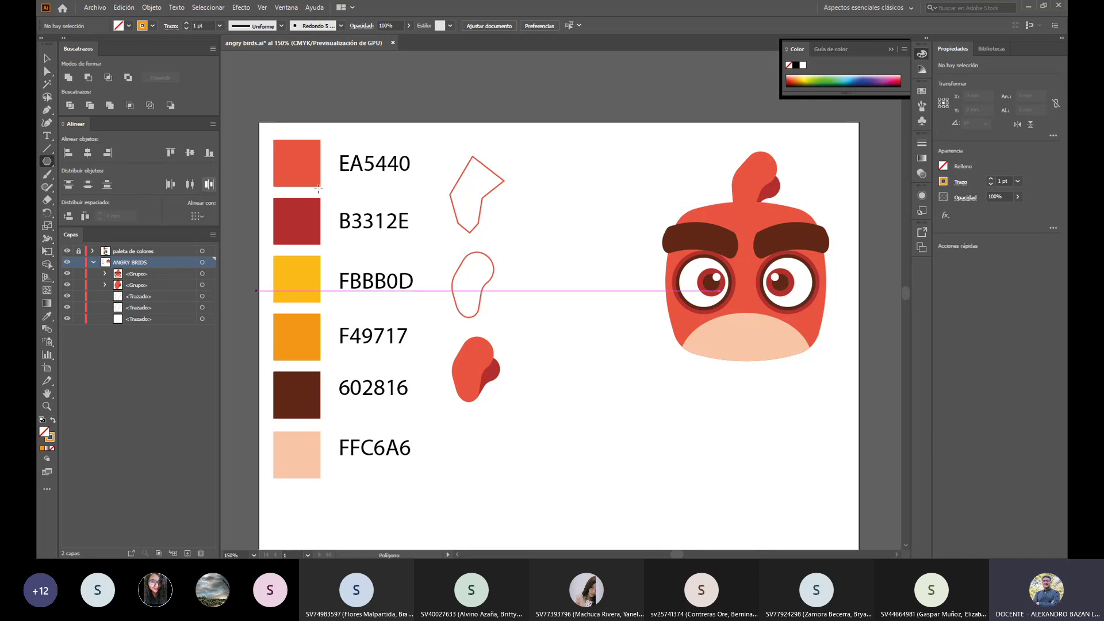
Step: Create a 3-sided polygon with a 15 mm radius between the red outlines and the bird head
left_click(566, 252)
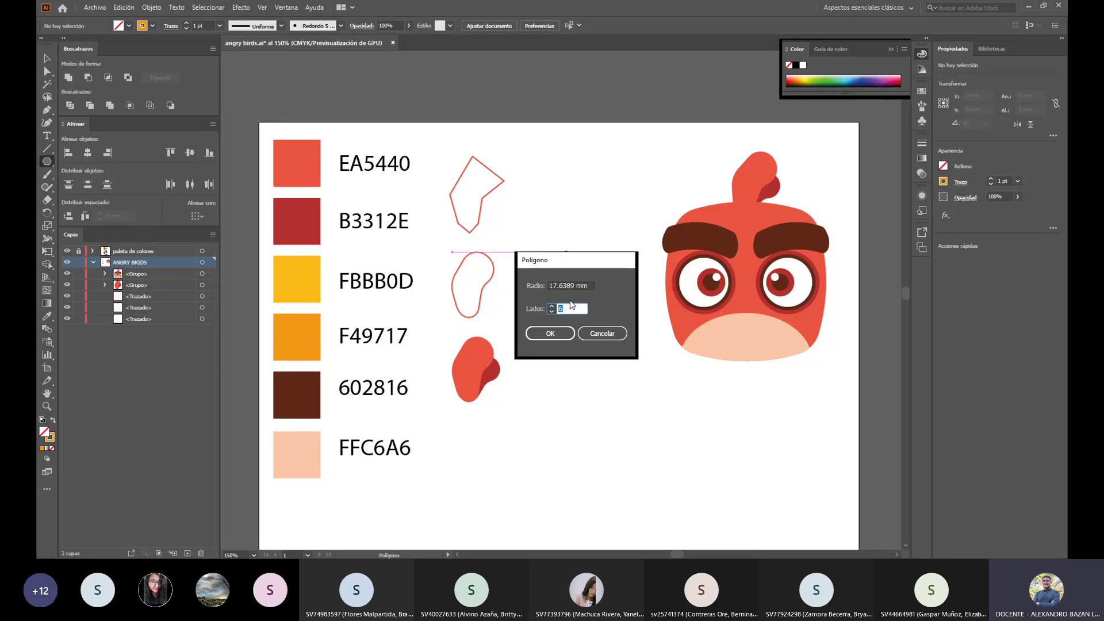
left_click(592, 285)
left_click_drag(591, 284, 495, 289)
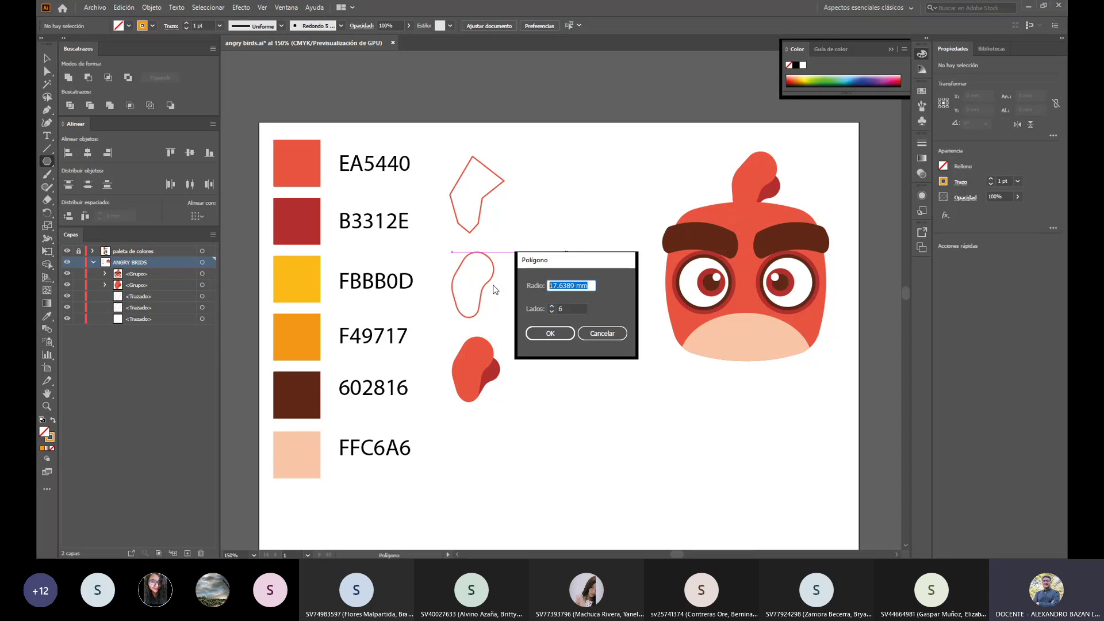
type("15")
key("Tab")
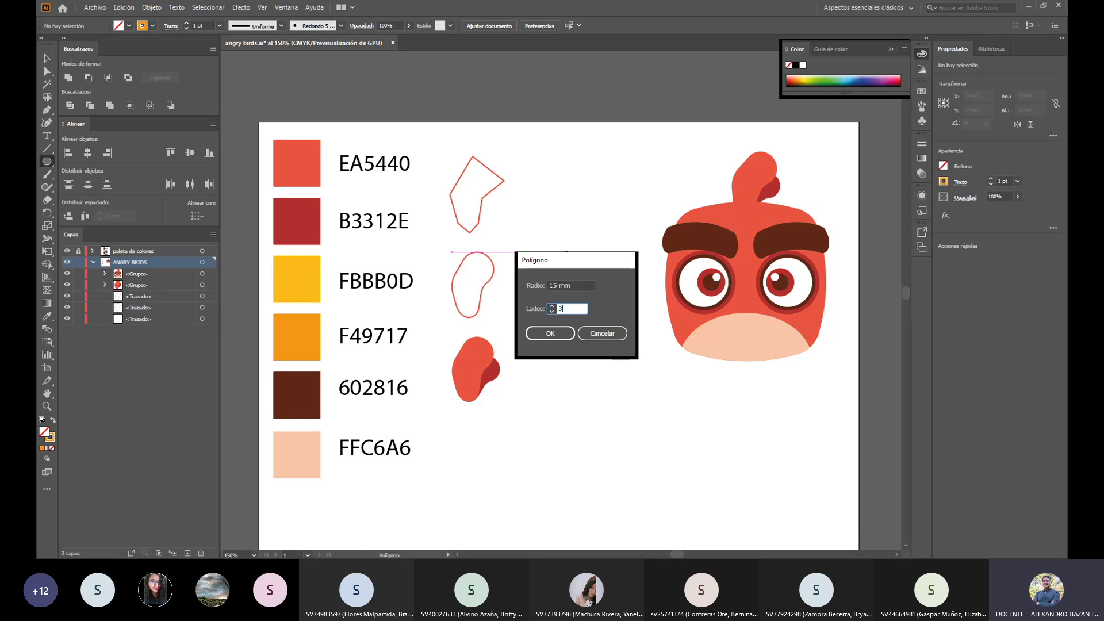
type("3")
left_click(553, 333)
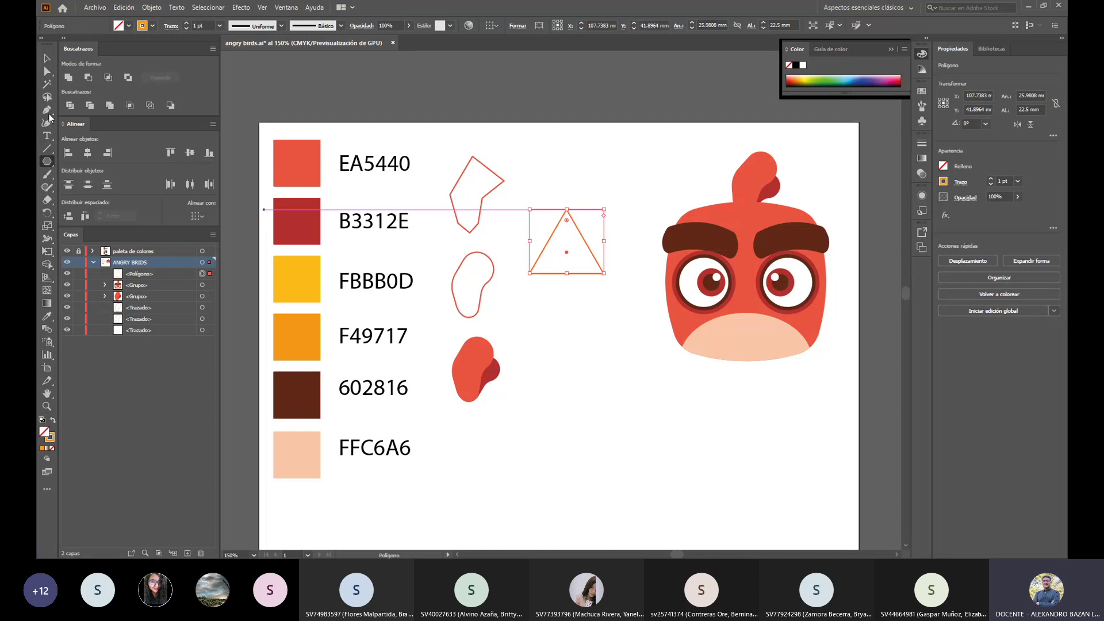
Step: Move the orange triangle up to about X 112.1 mm, Y 23.3 mm and deselect it
left_click(47, 58)
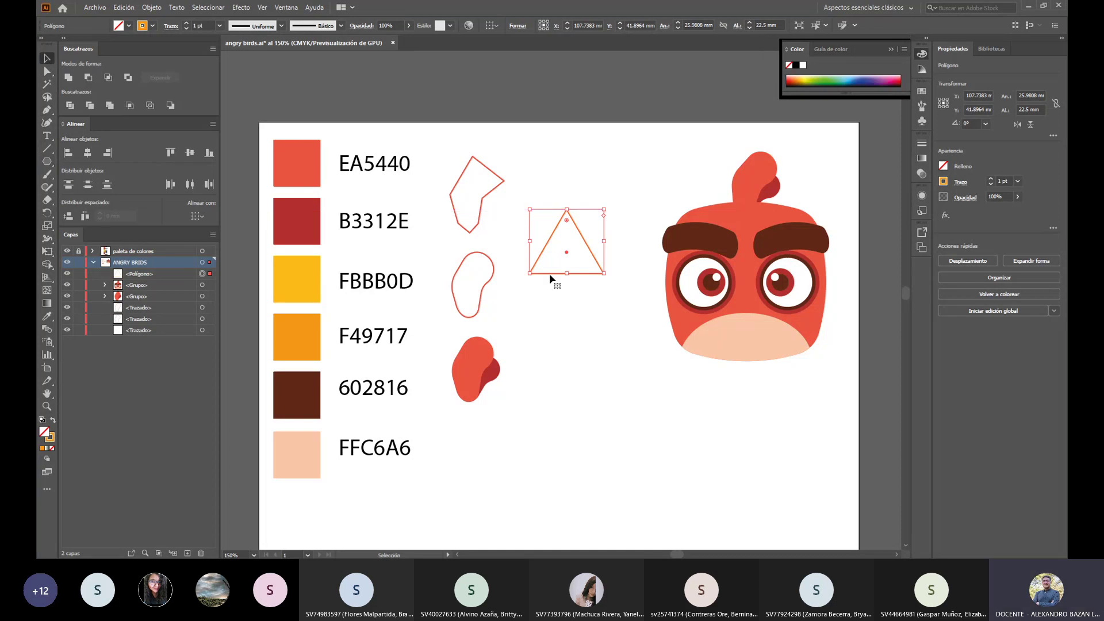
left_click(582, 220)
left_click(581, 238)
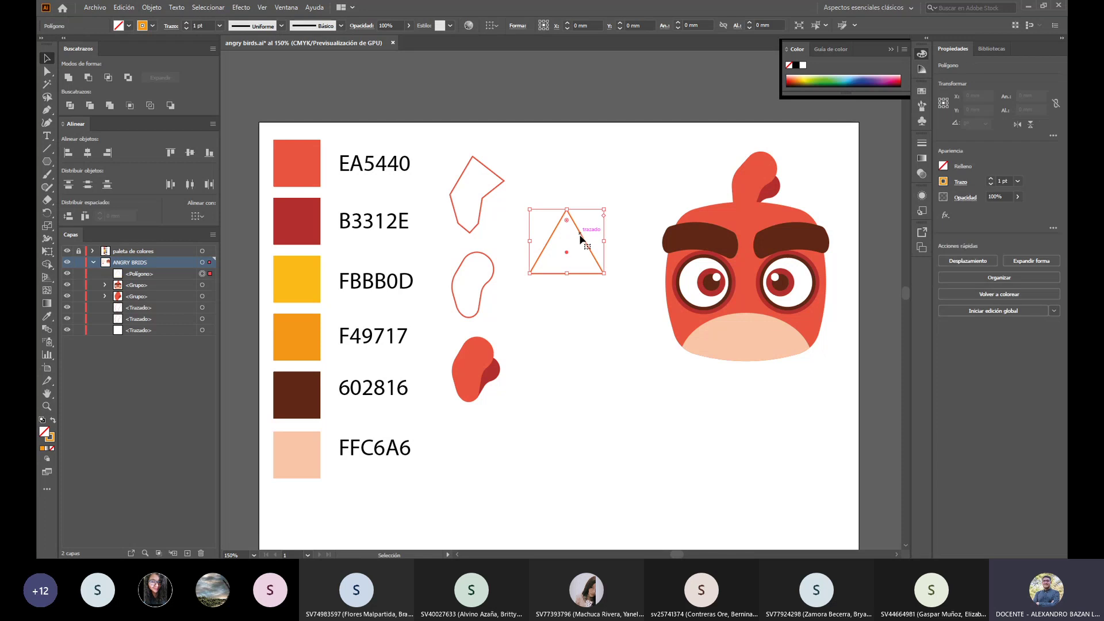
left_click_drag(581, 238, 581, 210)
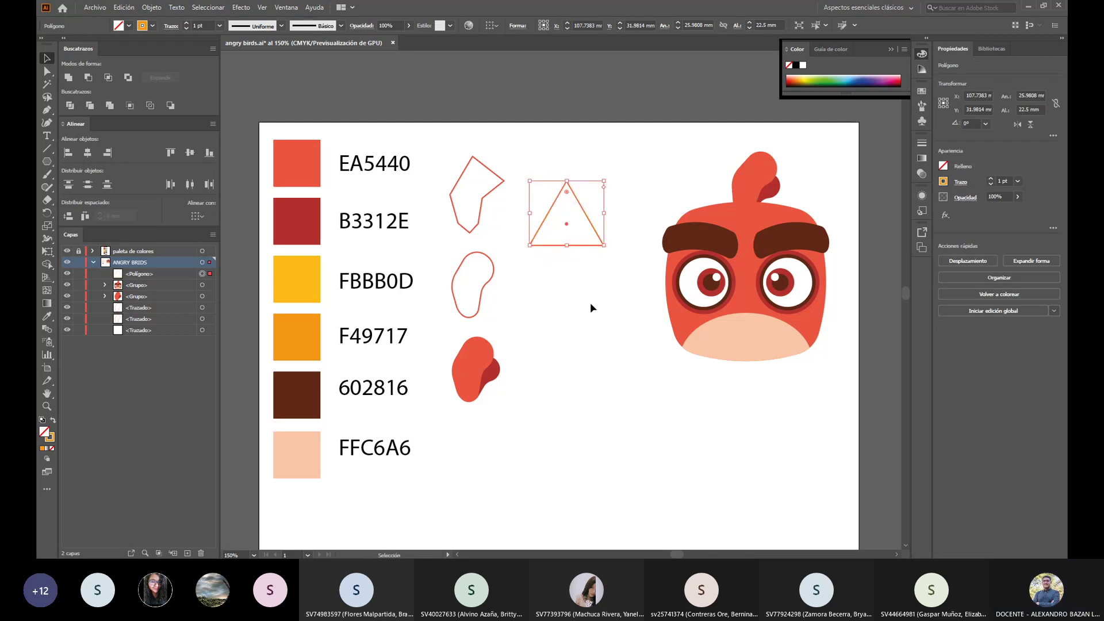
left_click(600, 373)
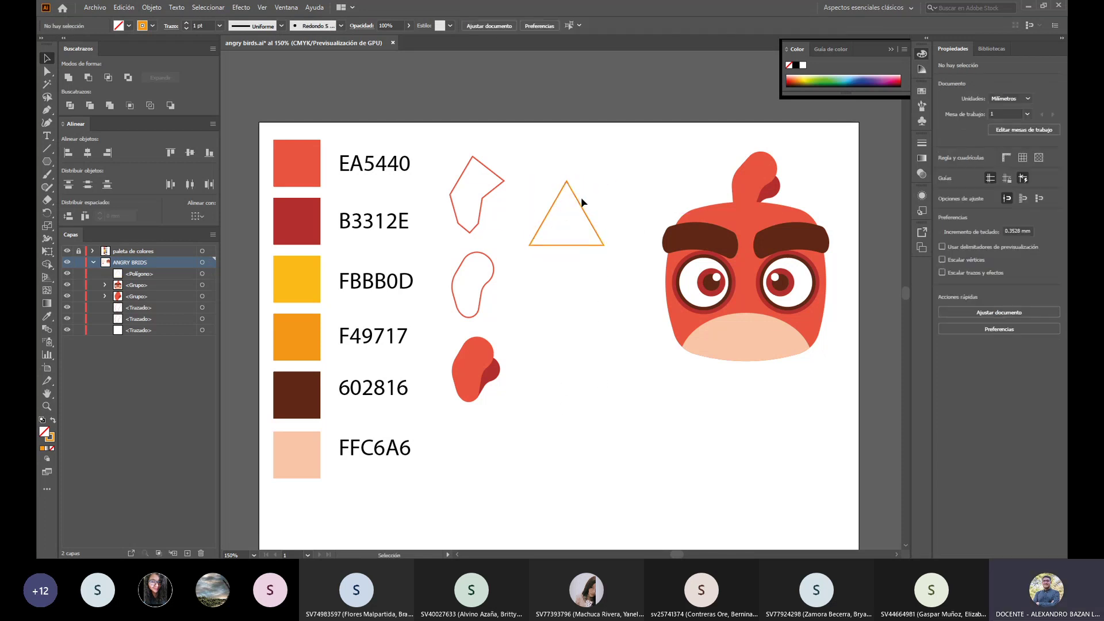
left_click_drag(578, 199, 591, 174)
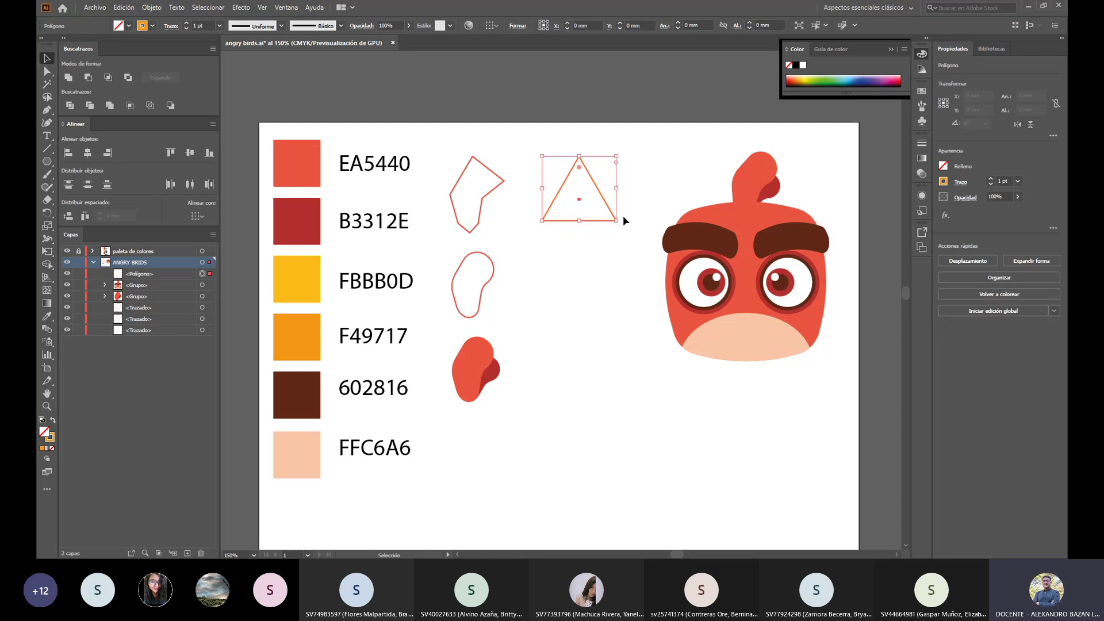
left_click(599, 259)
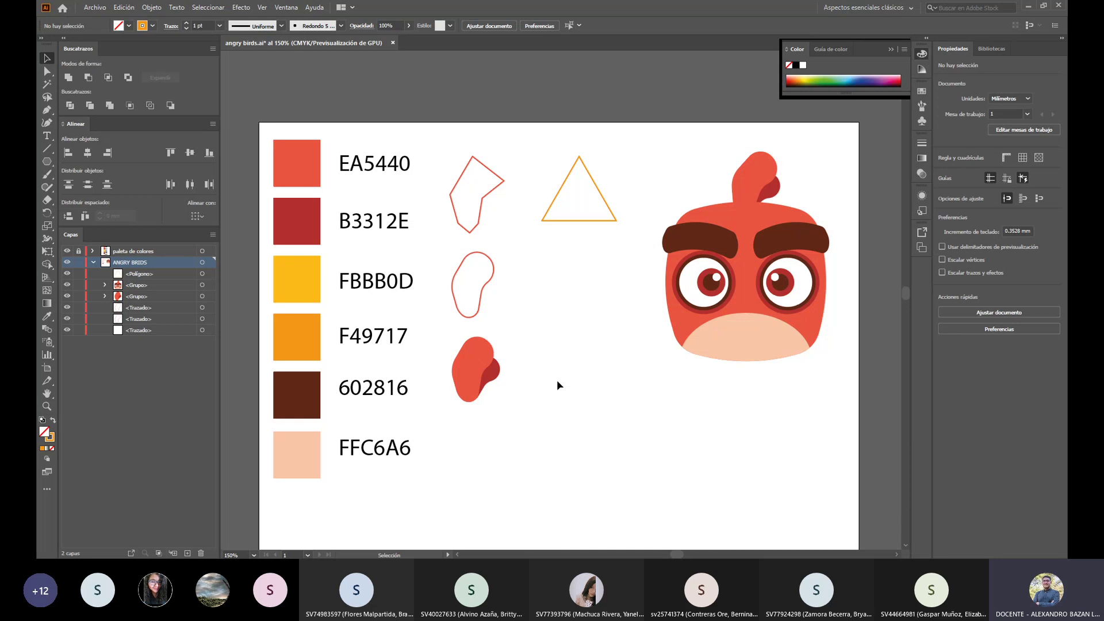
Step: Show the rulers and place a horizontal guide at about Y 26 mm and a vertical guide through the triangle's apex at about X 112.3 mm
key("ctrl+r")
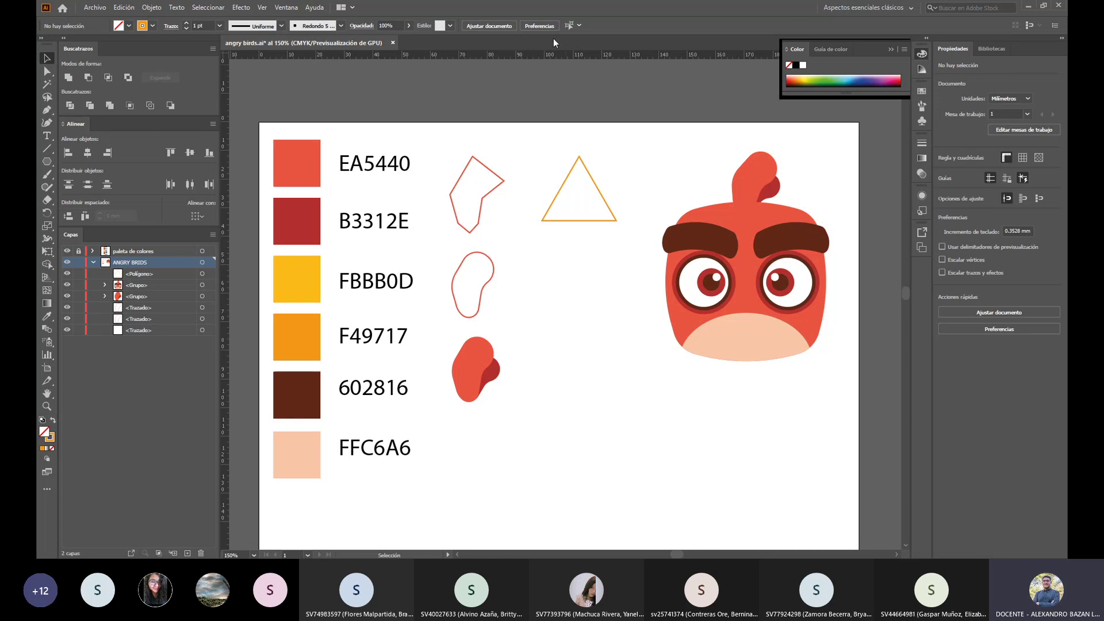
key("ctrl+r")
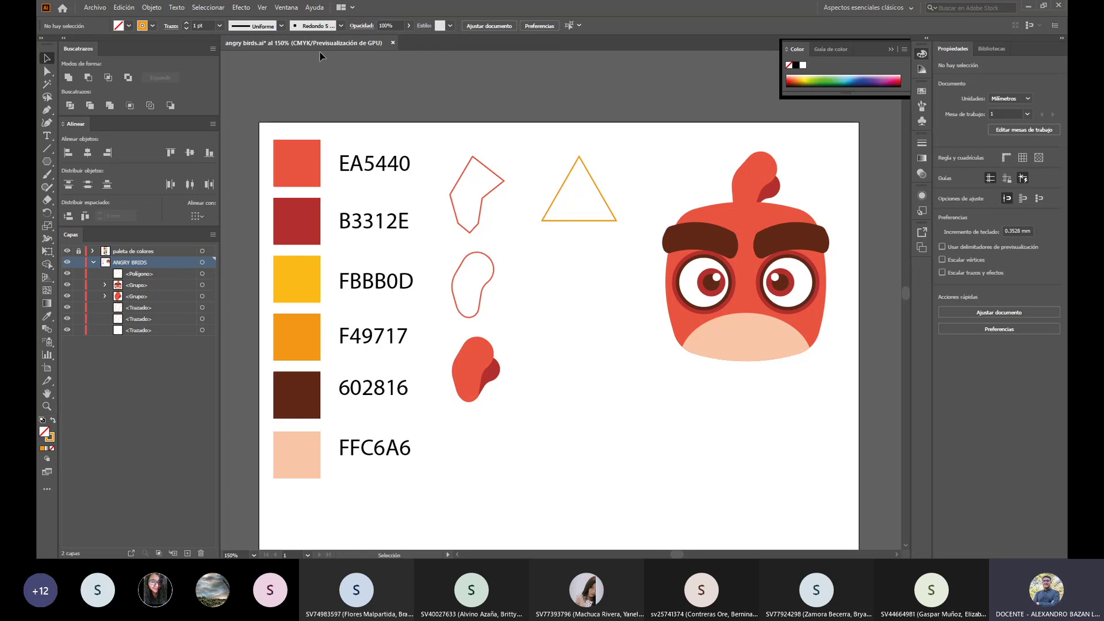
key("ctrl+r")
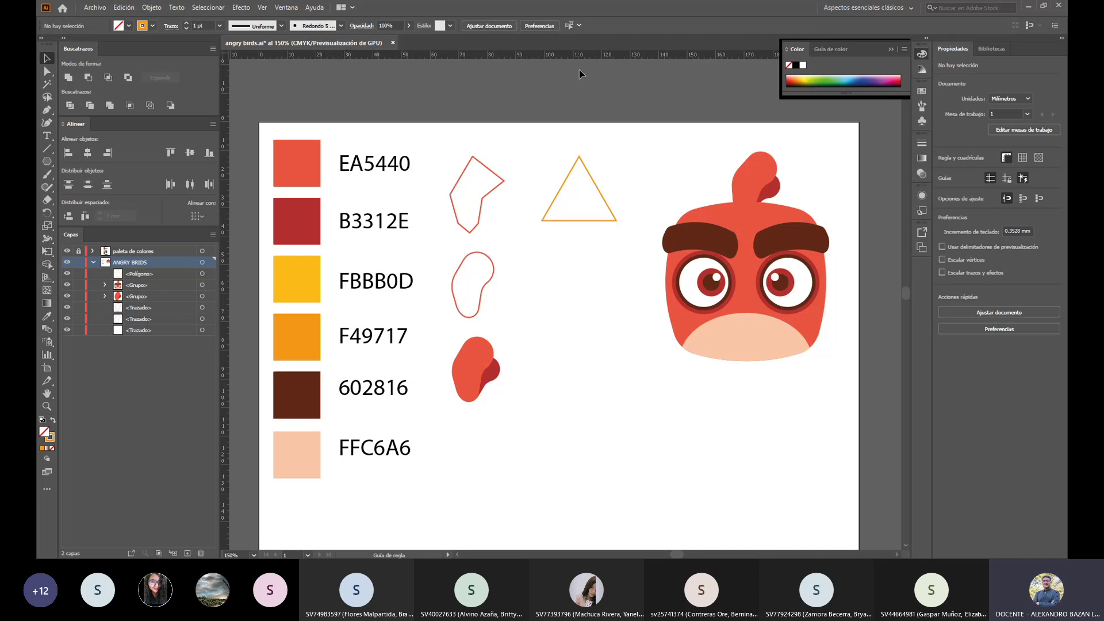
left_click_drag(578, 70, 578, 195)
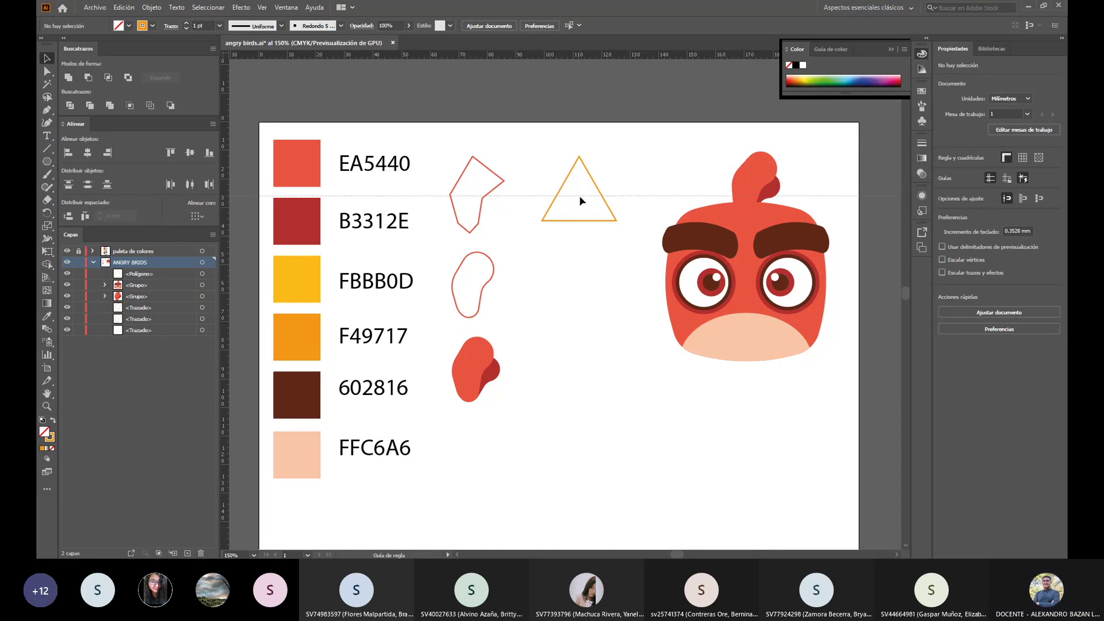
left_click_drag(578, 196, 578, 196)
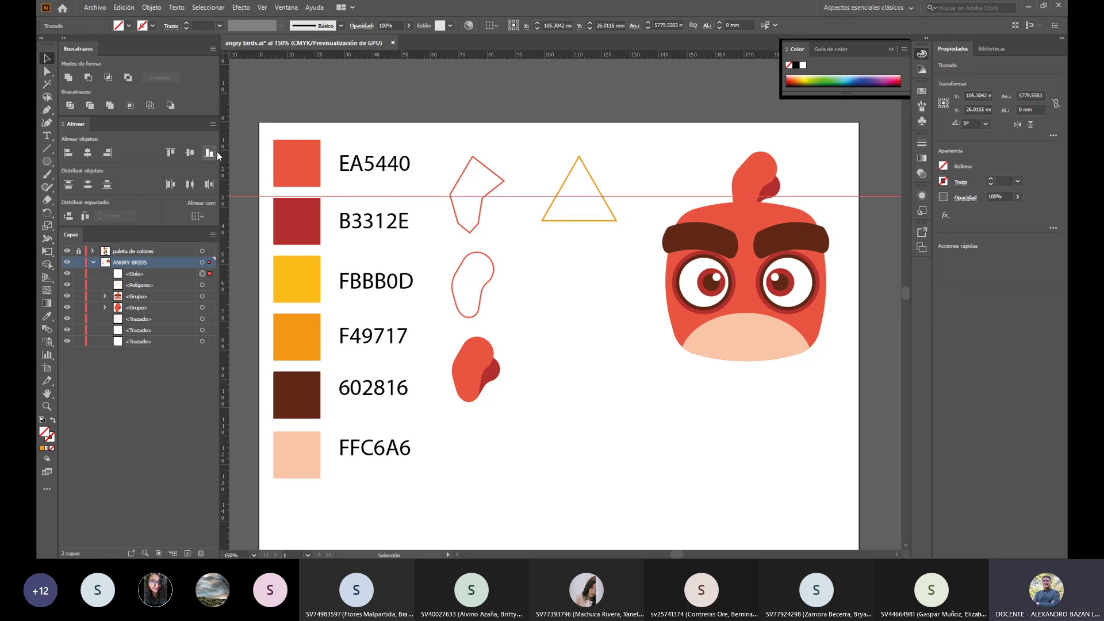
left_click_drag(226, 153, 577, 177)
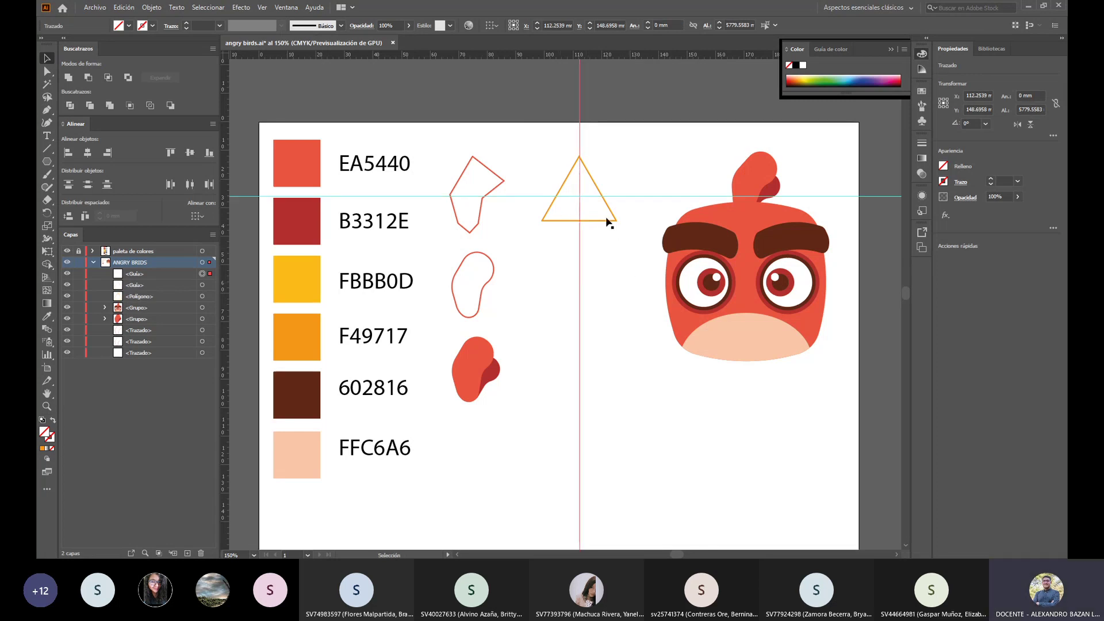
Step: Try to add an anchor point with the Pen tool where the horizontal guide crosses the orange triangle's right side
scroll(599, 205, "up", 2, "alt")
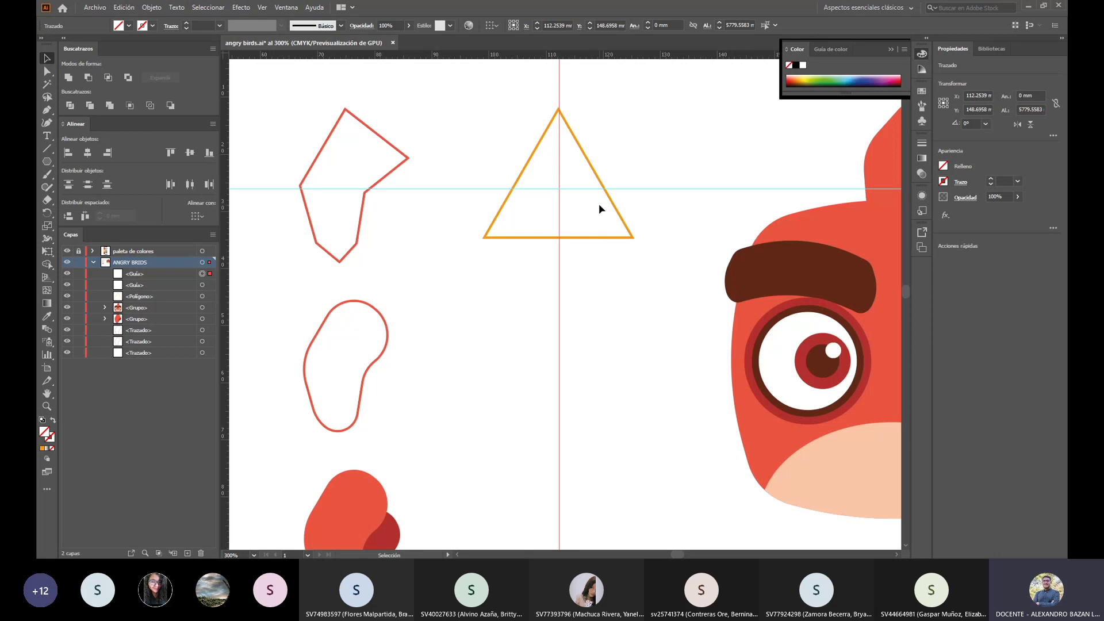
scroll(599, 204, "up", 1)
left_click(48, 60)
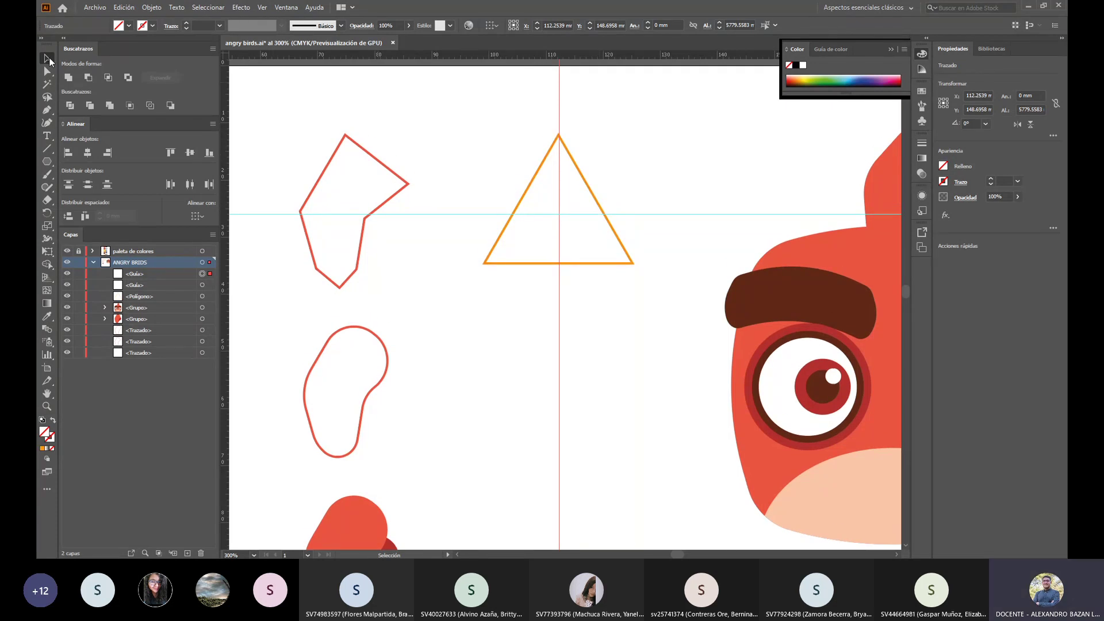
left_click(548, 153)
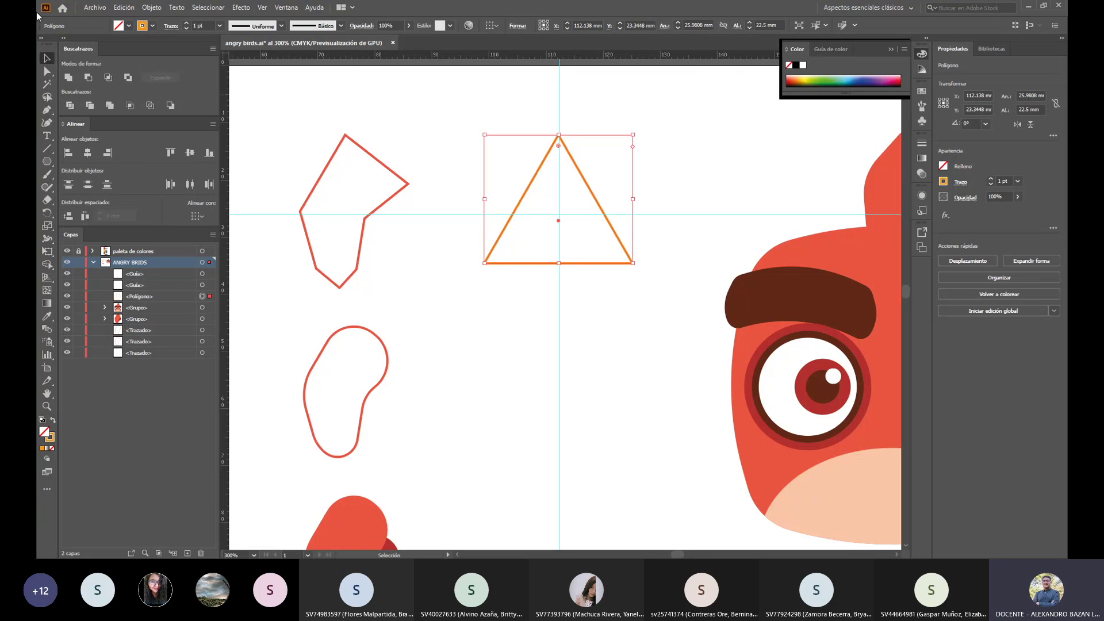
left_click(49, 111)
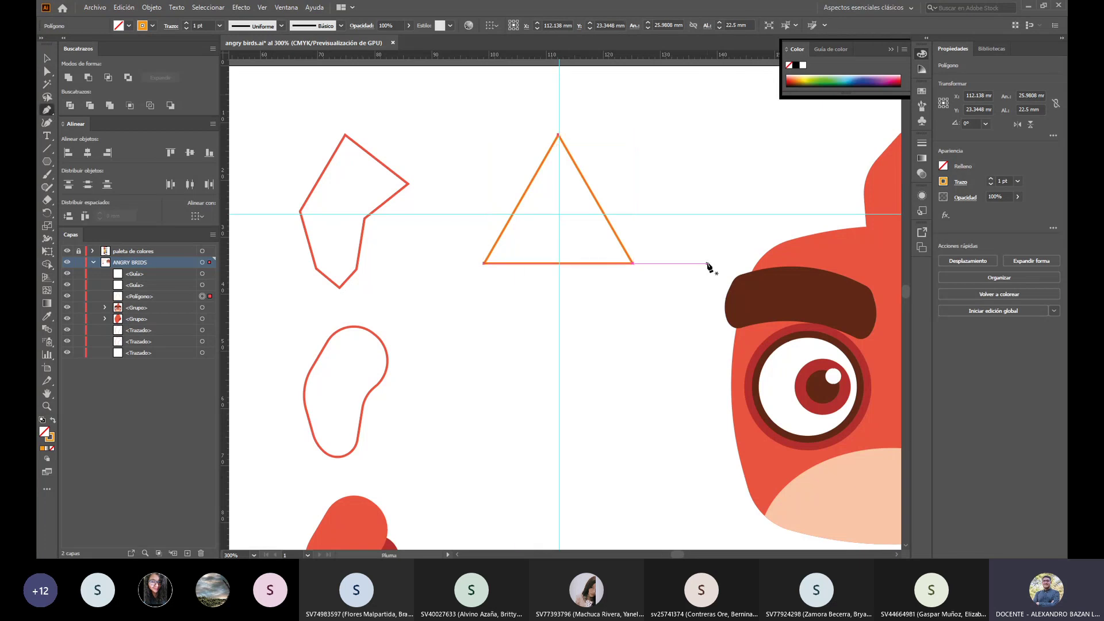
left_click(604, 214)
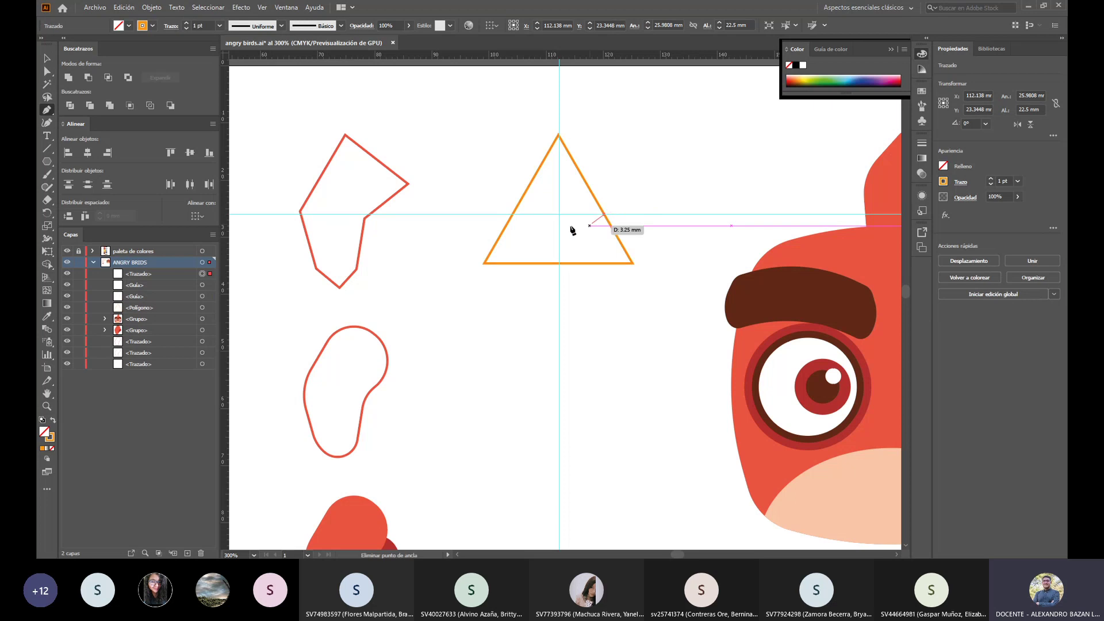
key("ctrl+z")
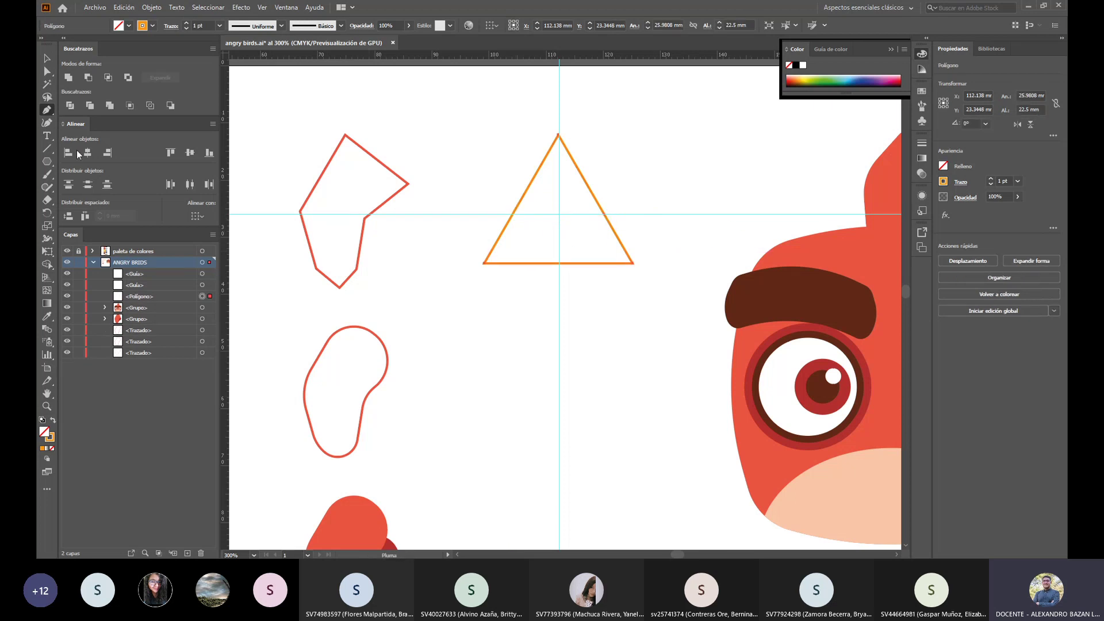
Step: Shift the orange triangle to about X 112.25 mm so its apex sits on the vertical guide
left_click(48, 55)
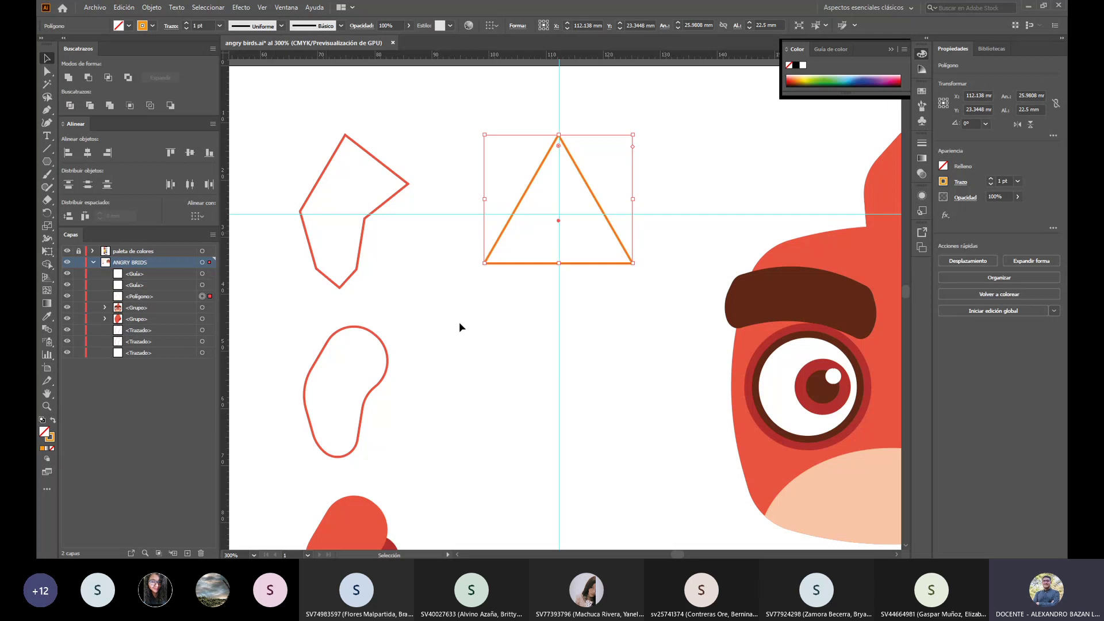
left_click(575, 322)
left_click(47, 110)
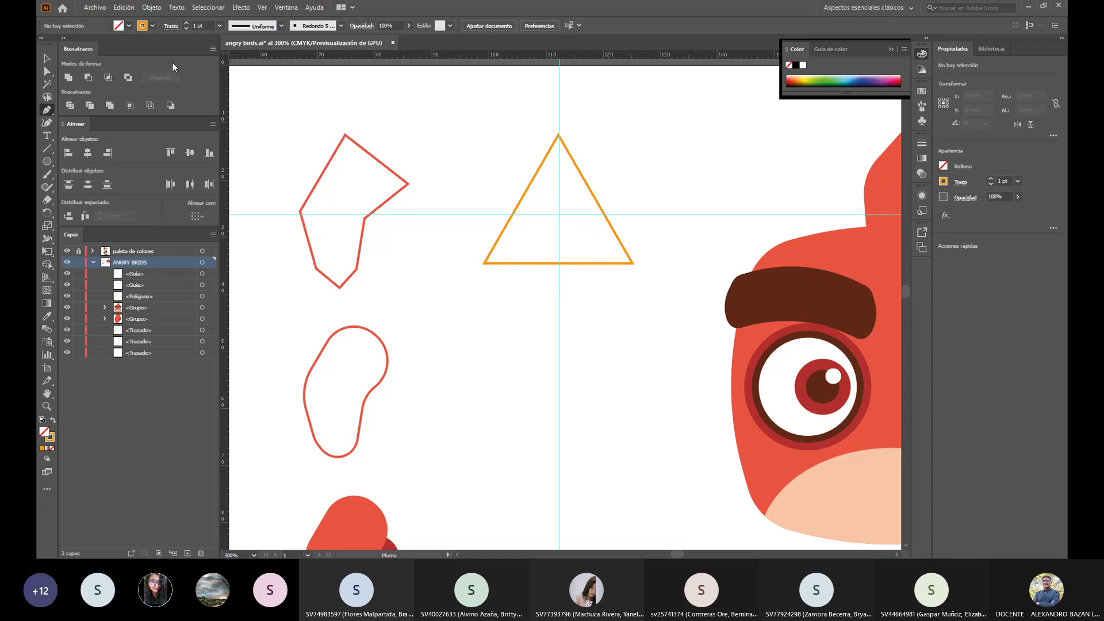
left_click(46, 58)
left_click(528, 183)
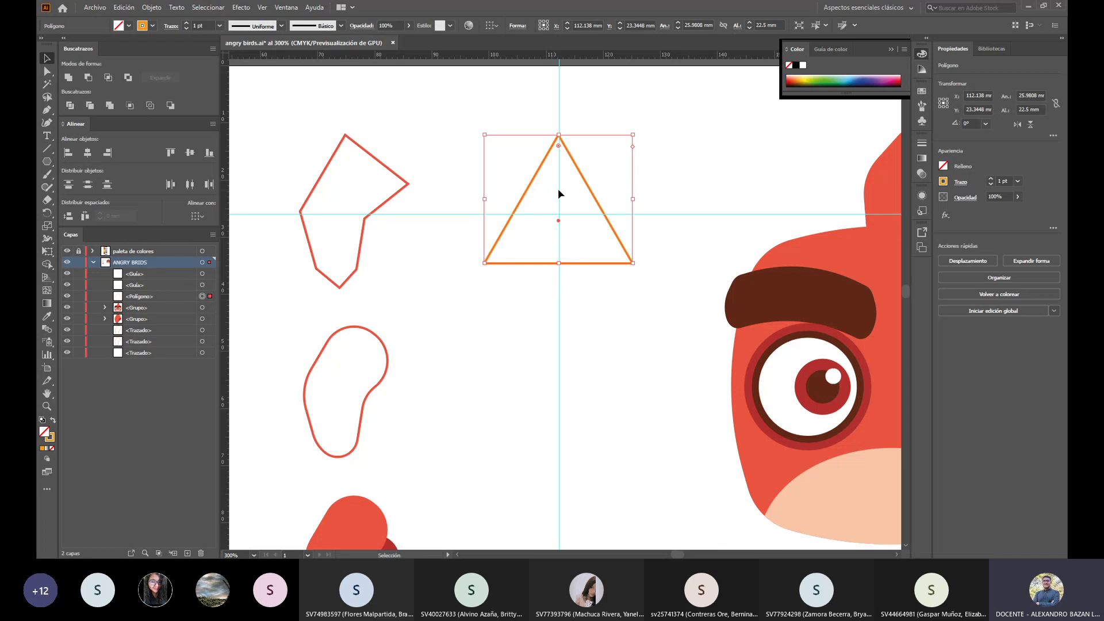
left_click_drag(593, 193, 592, 193)
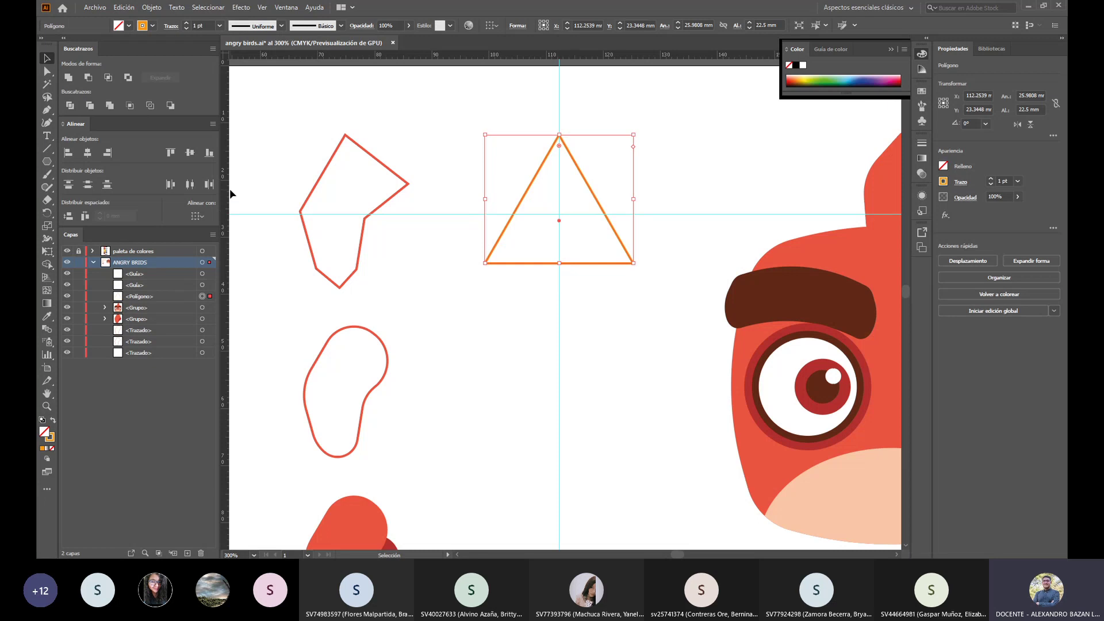
Step: Add anchor points with the Pen tool on both slanted sides of the orange triangle at about Y 25.5 mm
left_click(47, 110)
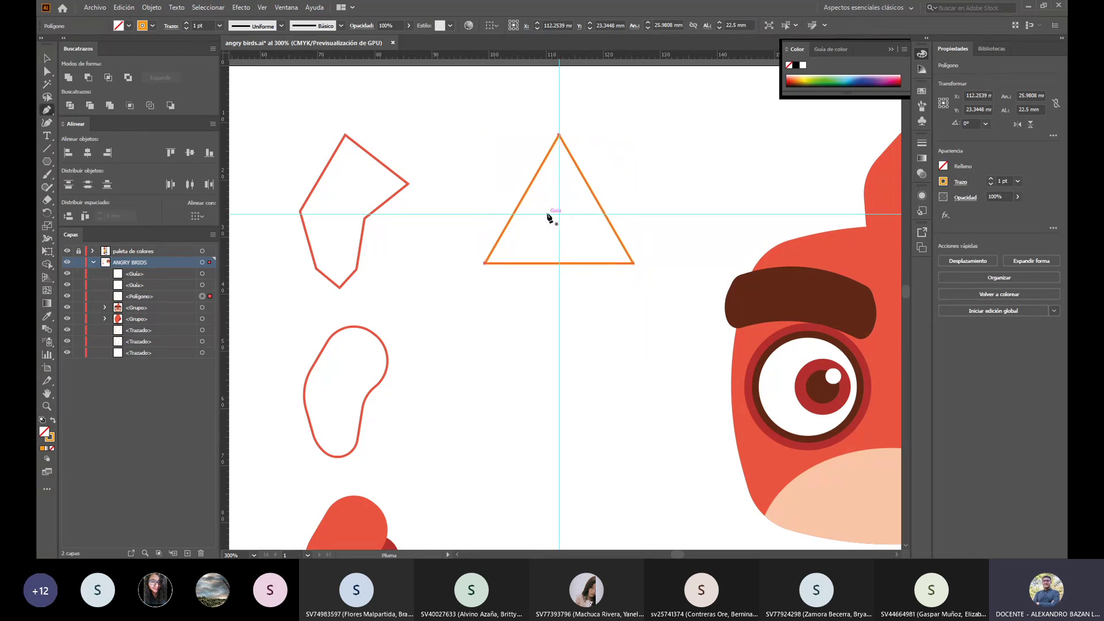
left_click(515, 213)
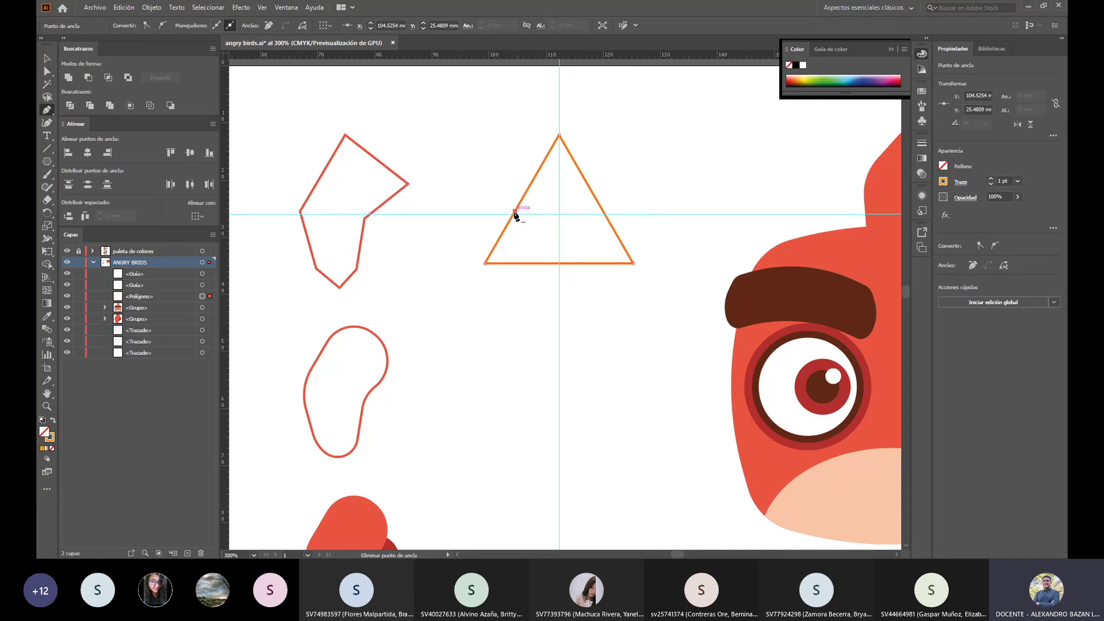
left_click(604, 212)
Step: Add an anchor point at the middle of the triangle's base, shifting the triangle off the vertical guide for it and moving it back
left_click(46, 56)
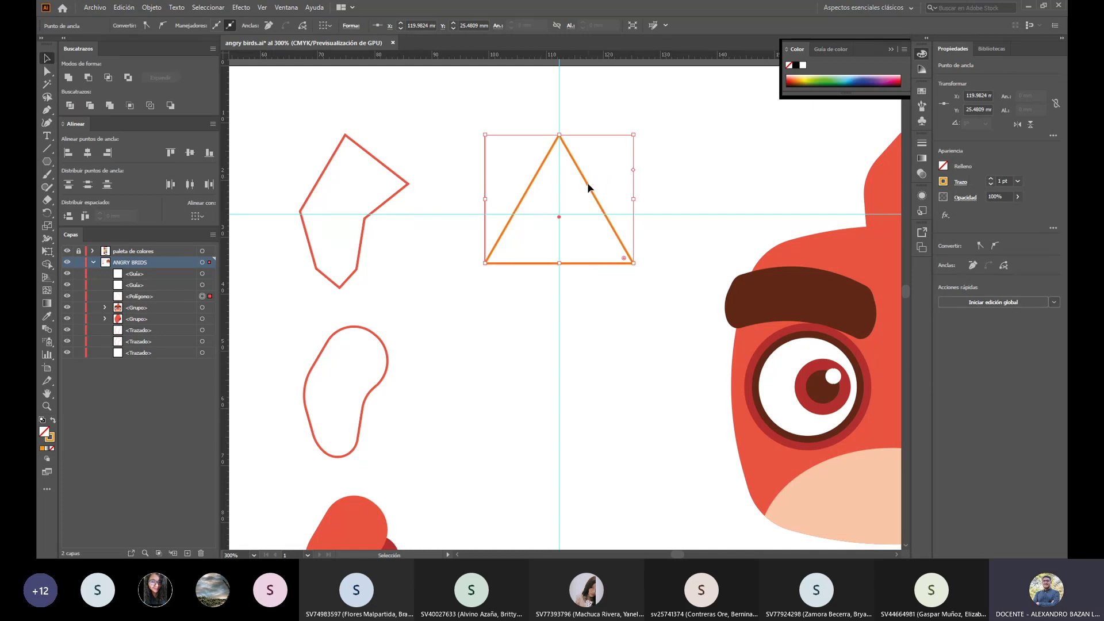
left_click_drag(588, 187, 599, 185)
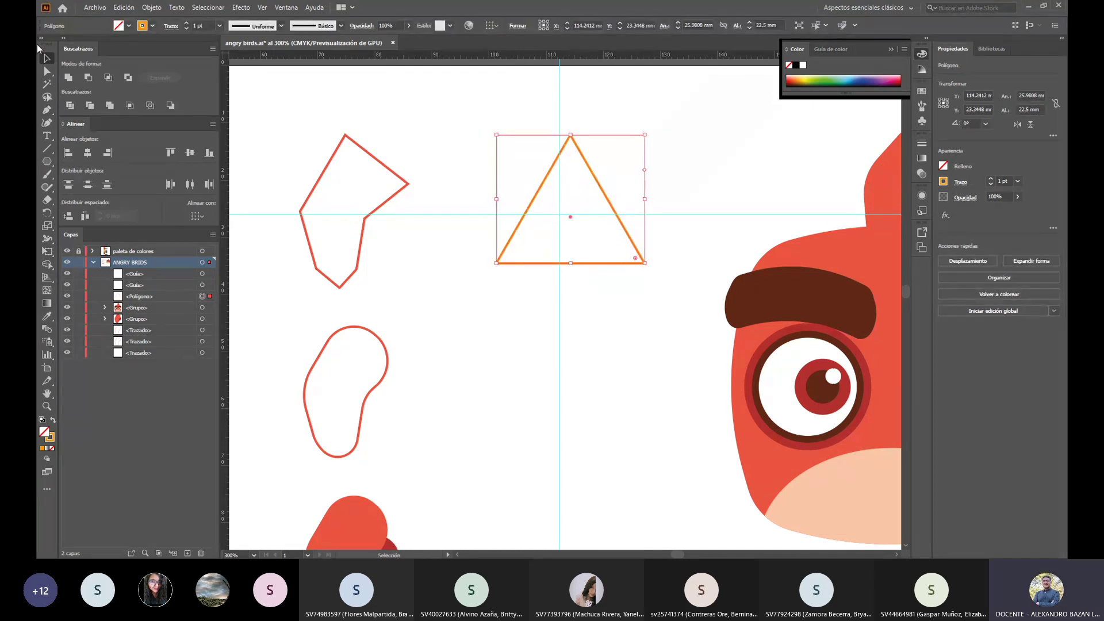
left_click(47, 110)
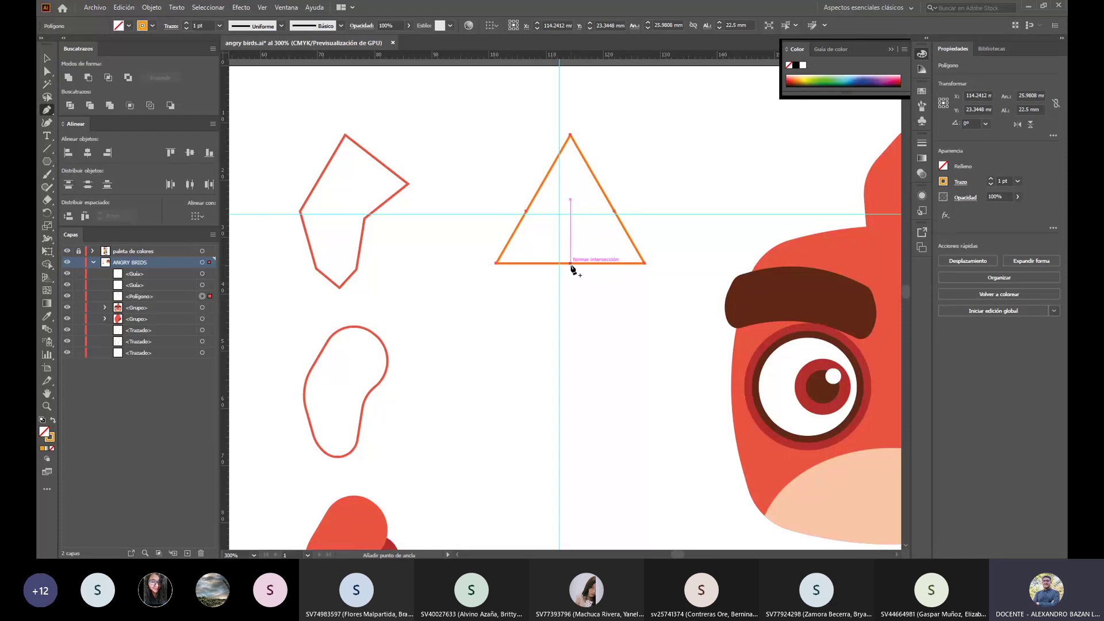
key("ctrl+z")
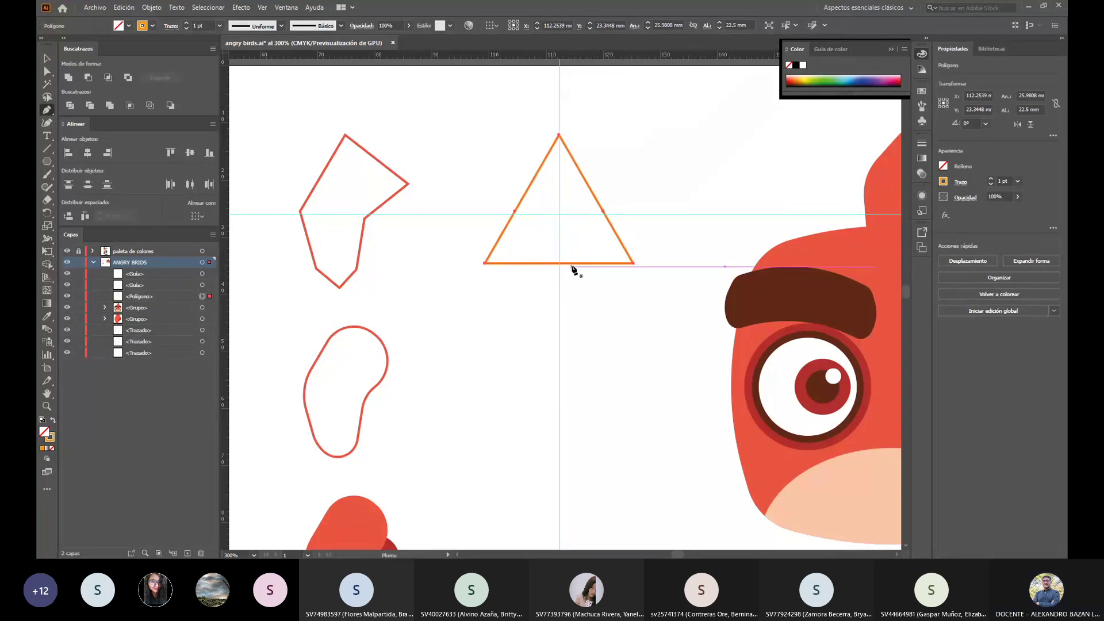
key("ctrl+shift+z")
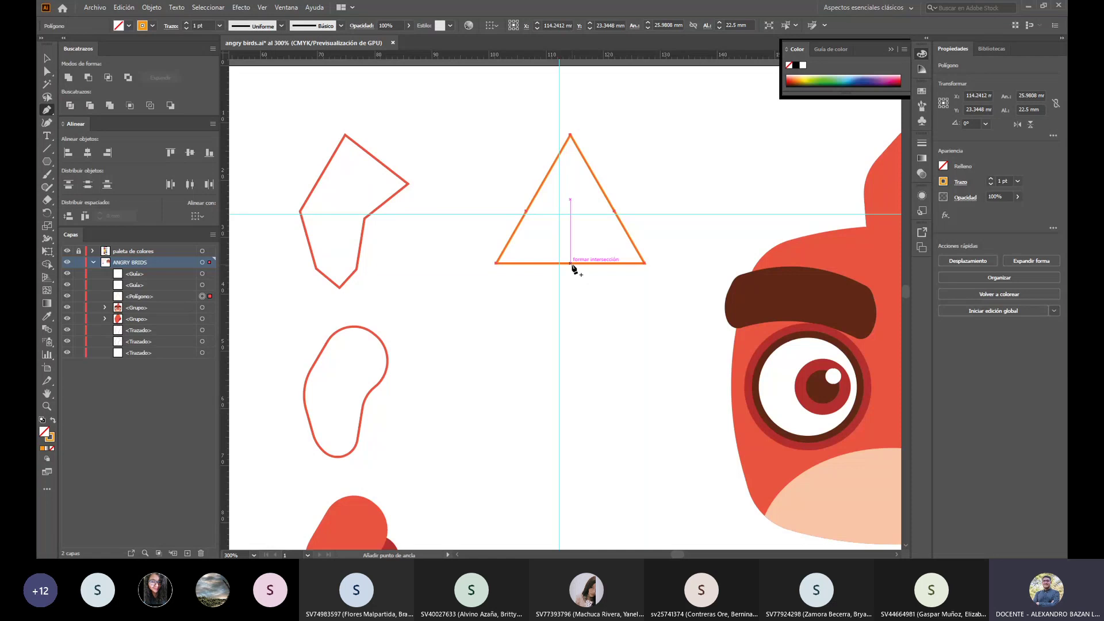
left_click(570, 263)
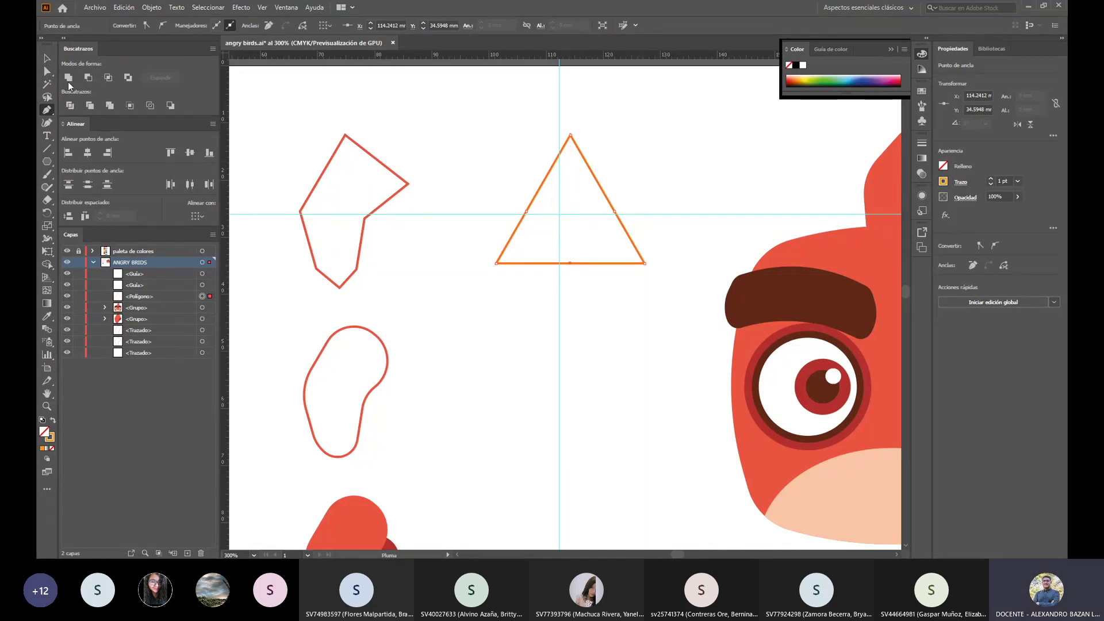
left_click(48, 58)
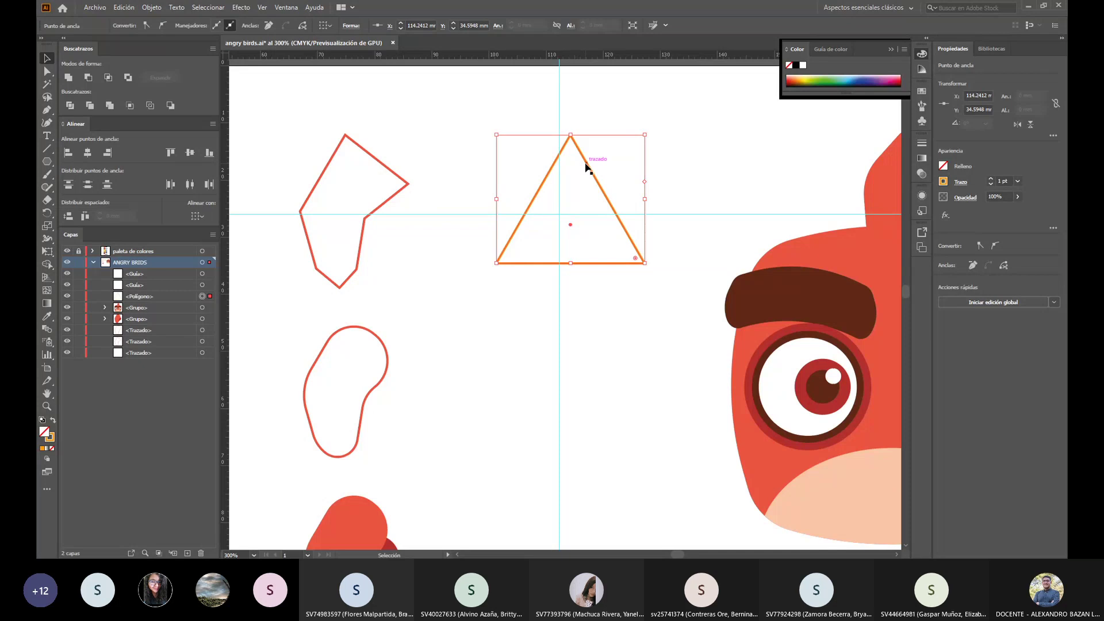
left_click_drag(586, 166, 575, 167)
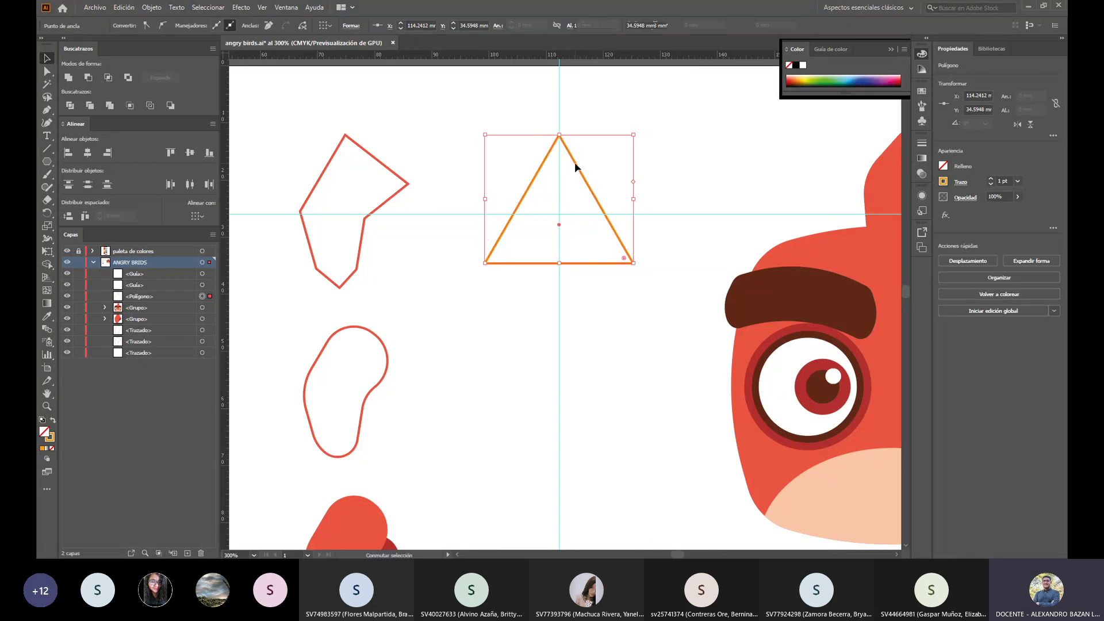
key("a")
key("ctrl+x")
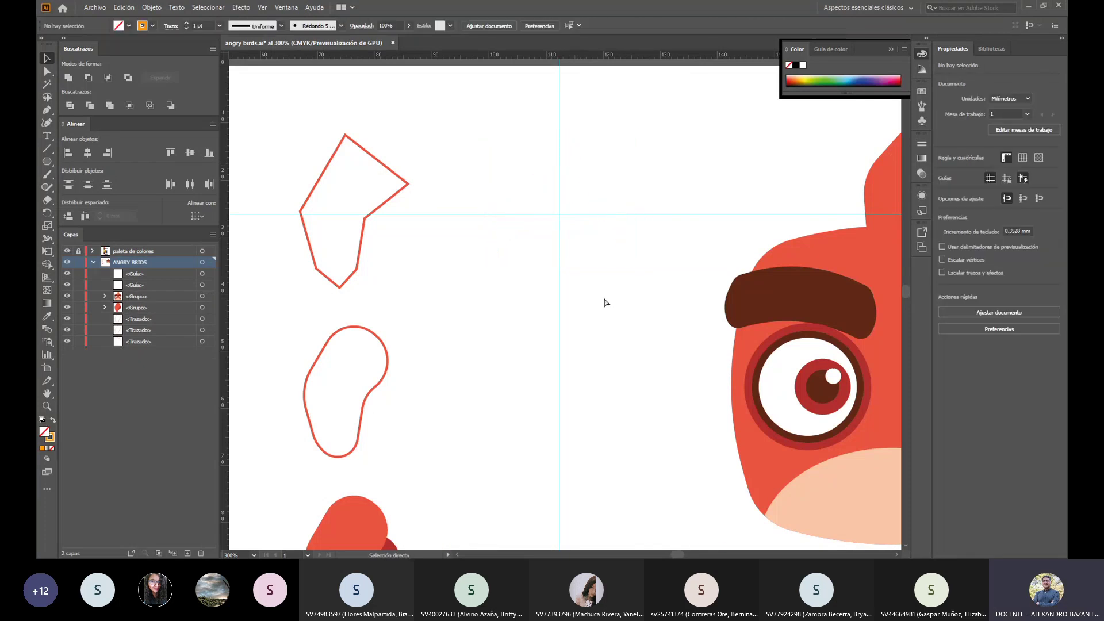
key("ctrl+v")
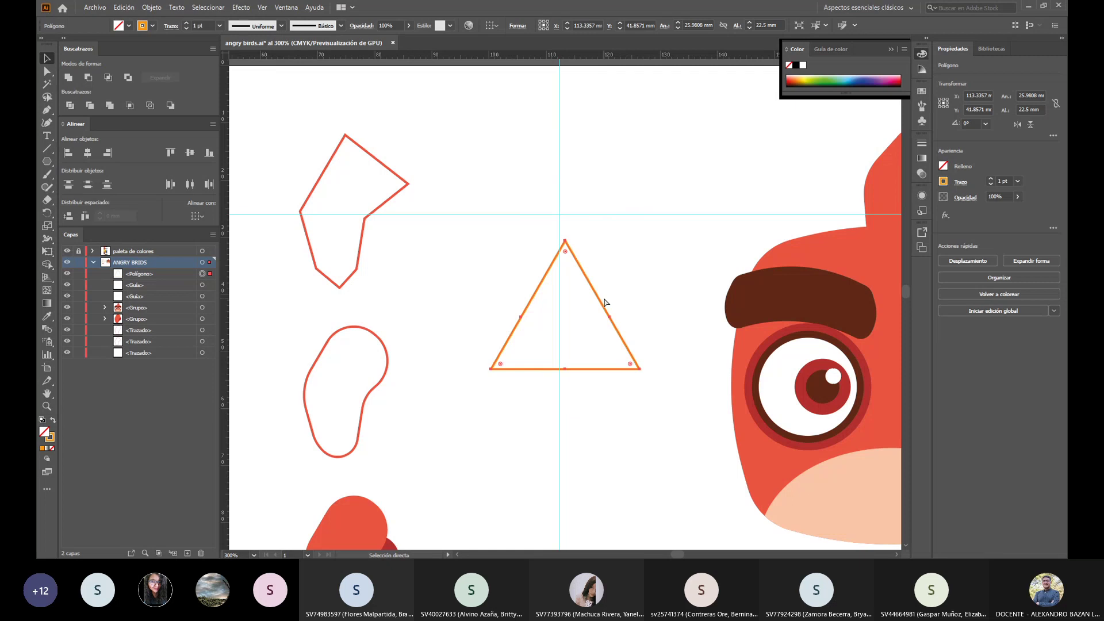
key("ctrl+d")
Step: Duplicate the triangle straight down to about Y 58.4 mm and lower the copy's two side anchor points together to about Y 65.1 mm
left_click_drag(605, 301, 596, 398)
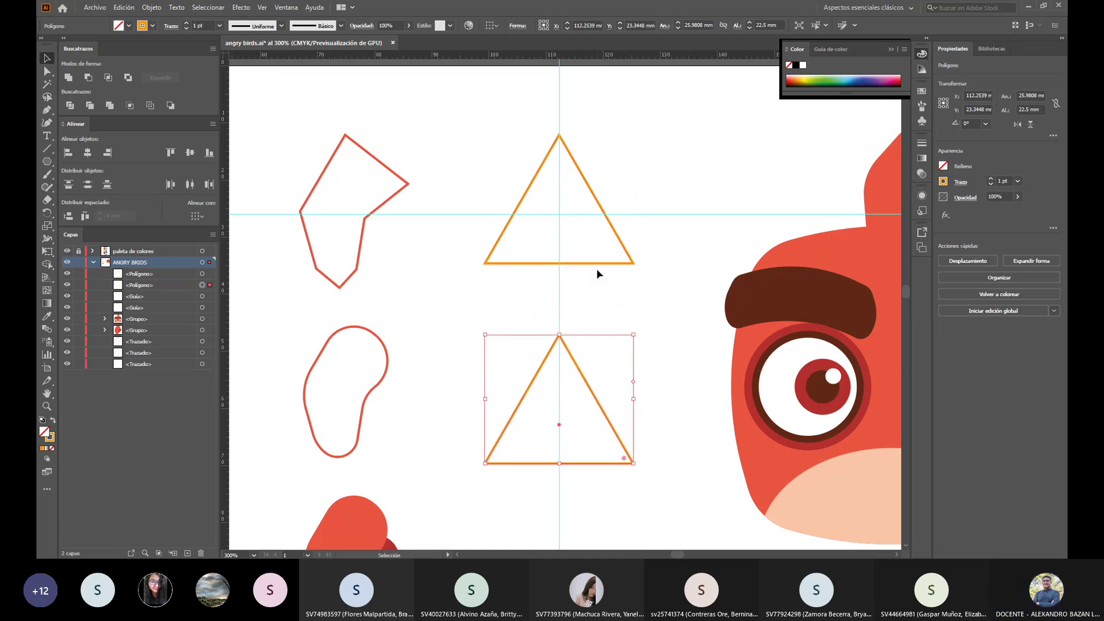
scroll(547, 281, "down", 5)
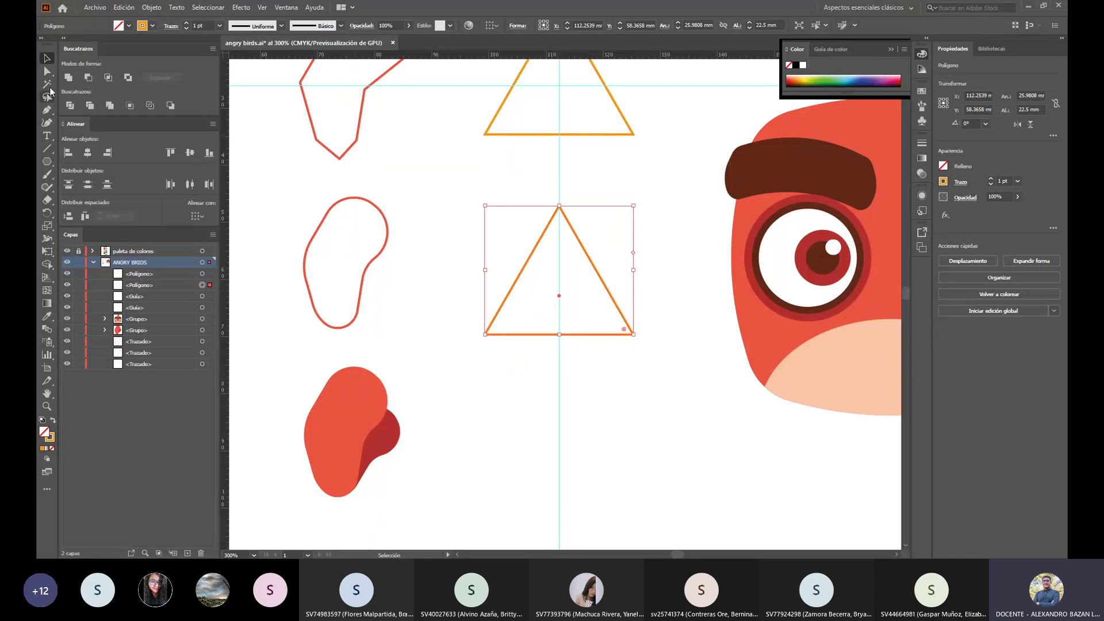
left_click(49, 70)
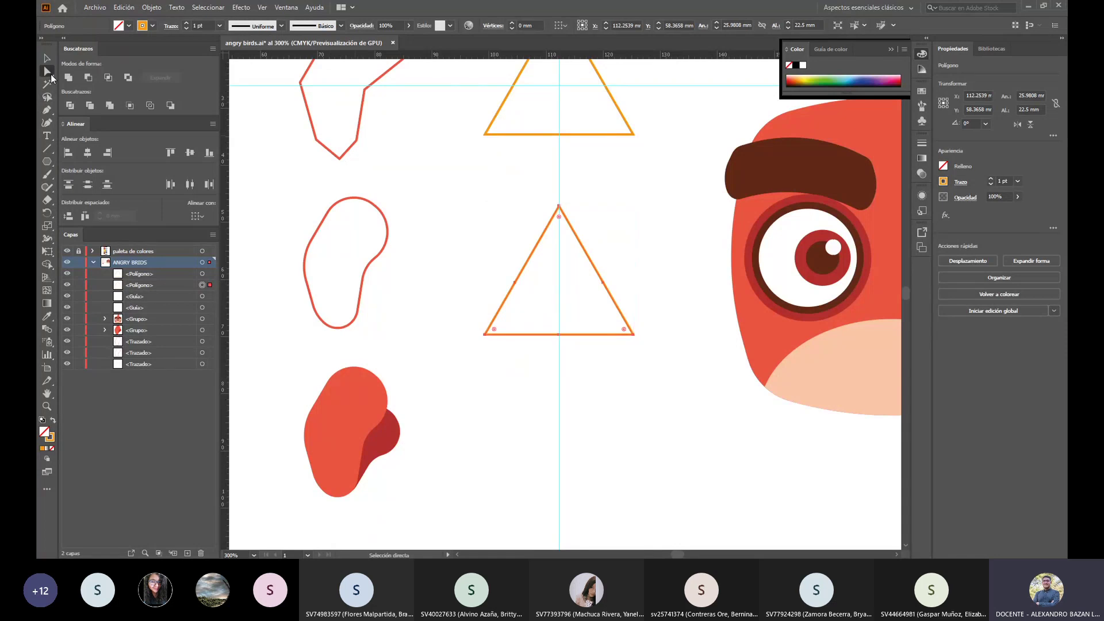
left_click(603, 283)
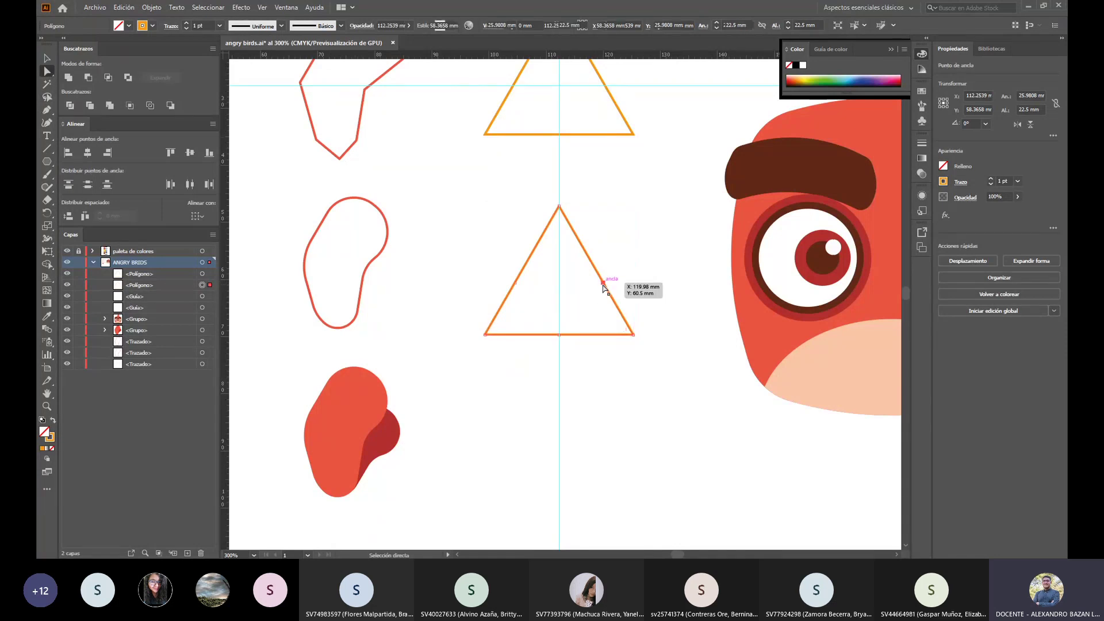
left_click(515, 284, "ctrl")
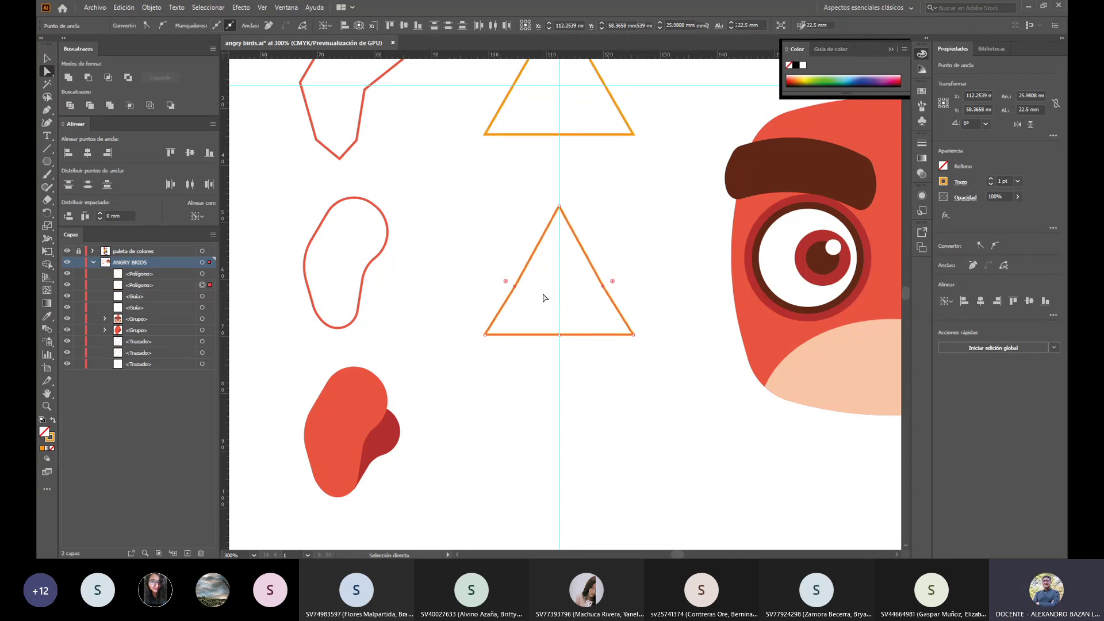
key("Down")
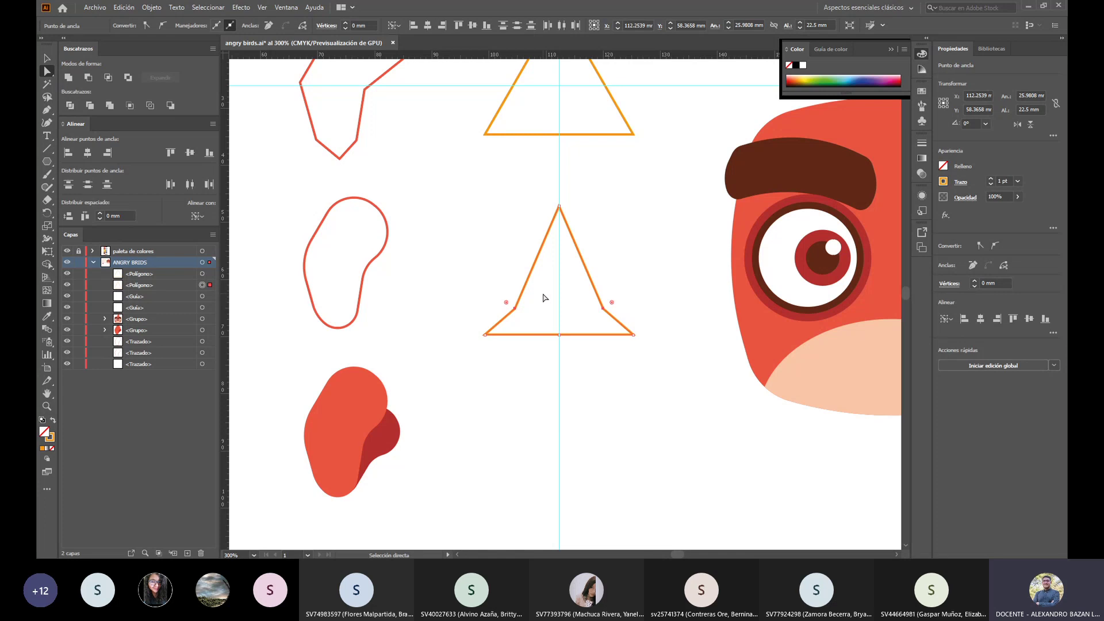
Step: Try moving the lower triangle's two side anchor points inward, the right one to about X 118.2 mm
left_click(515, 309)
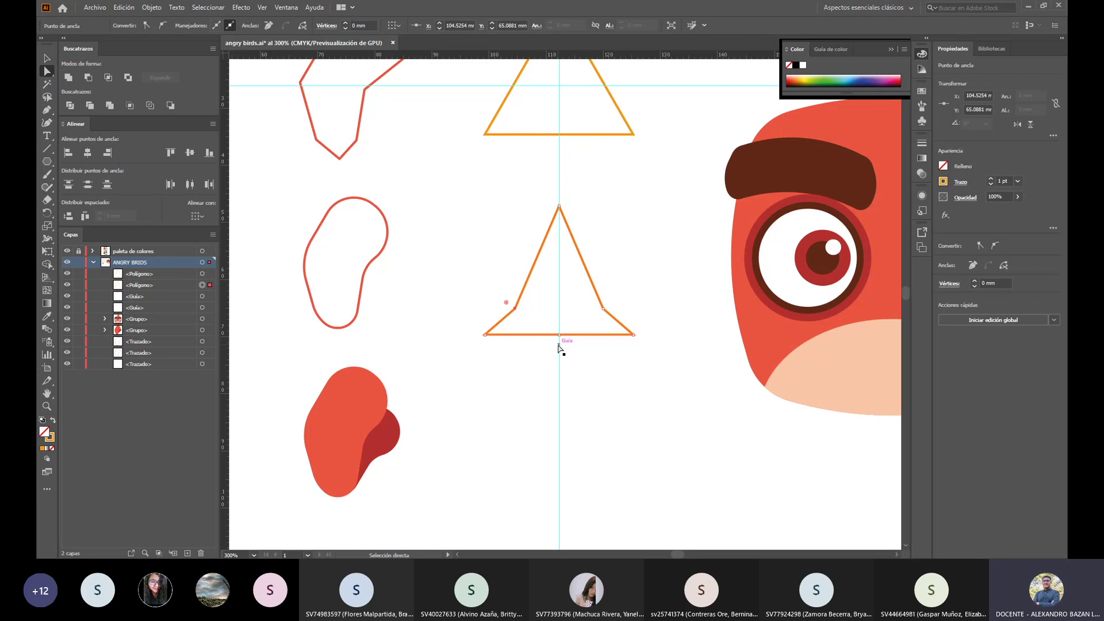
key("Right")
key("Right")
key("Right")
key("Right")
left_click(604, 309)
key("Left")
key("Left")
key("Left")
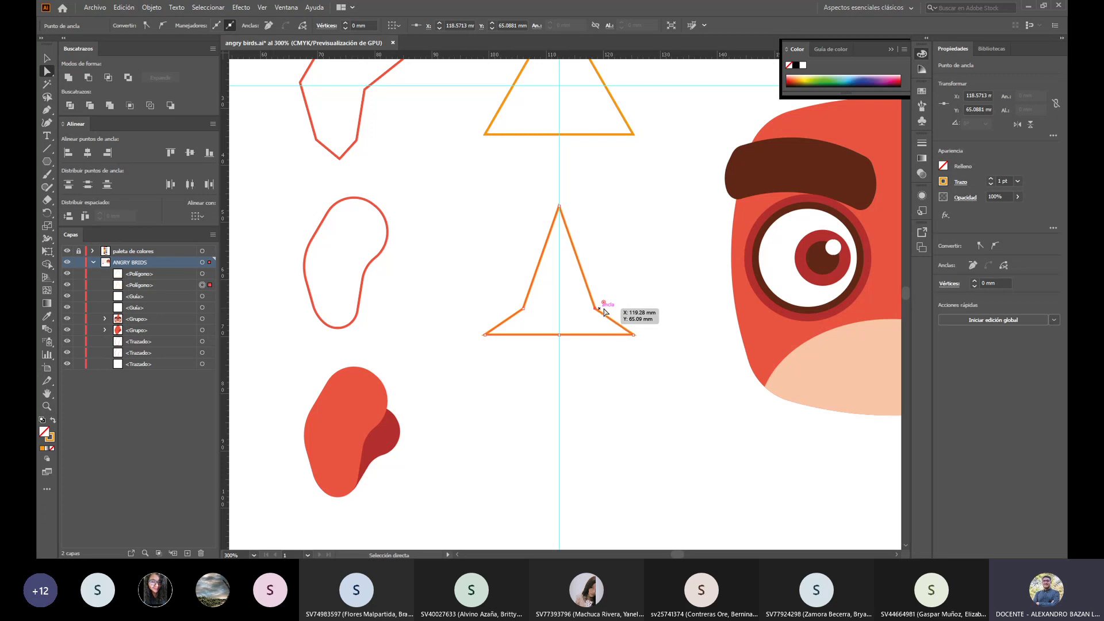
key("Left")
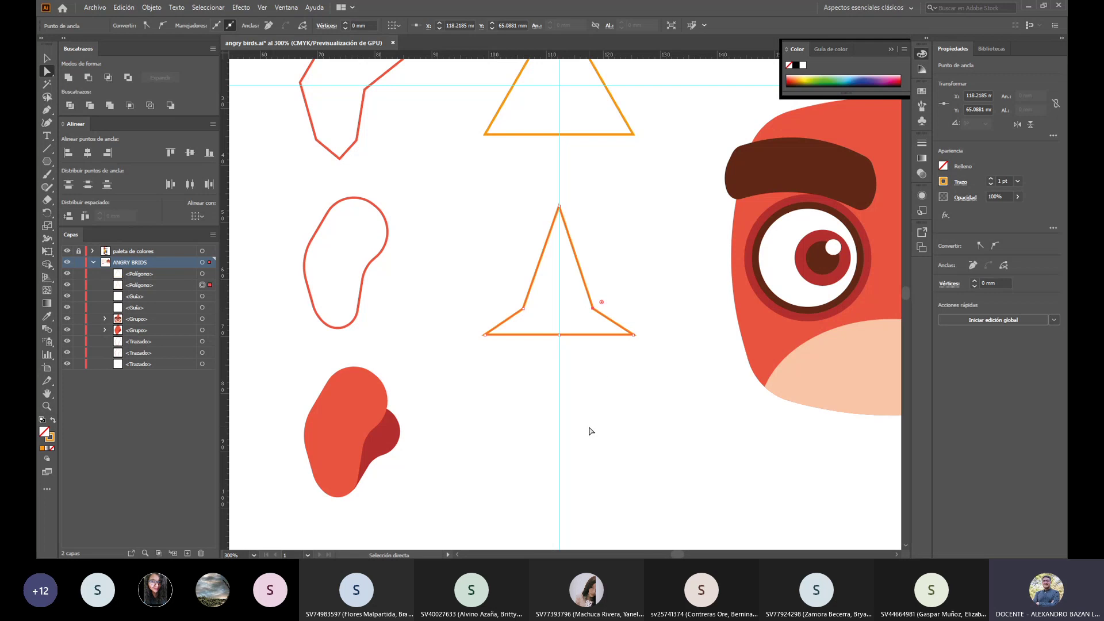
Step: Undo the inward moves of the lower triangle's side anchor points and their last downward nudge
key("v")
key("Right")
key("Right")
key("Right")
key("ctrl+z")
key("ctrl+z")
key("ctrl+z")
key("ctrl+z")
key("ctrl+z")
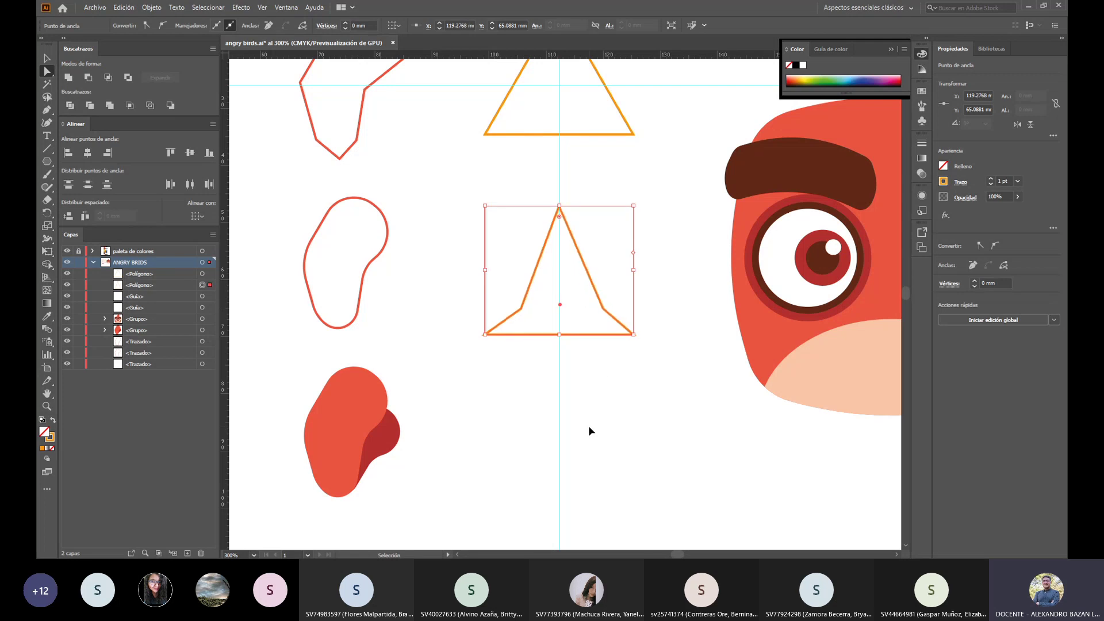
Step: Move the lower triangle's right and left side anchor points inward toward the vertical guide by about 1.4 mm each
key("a")
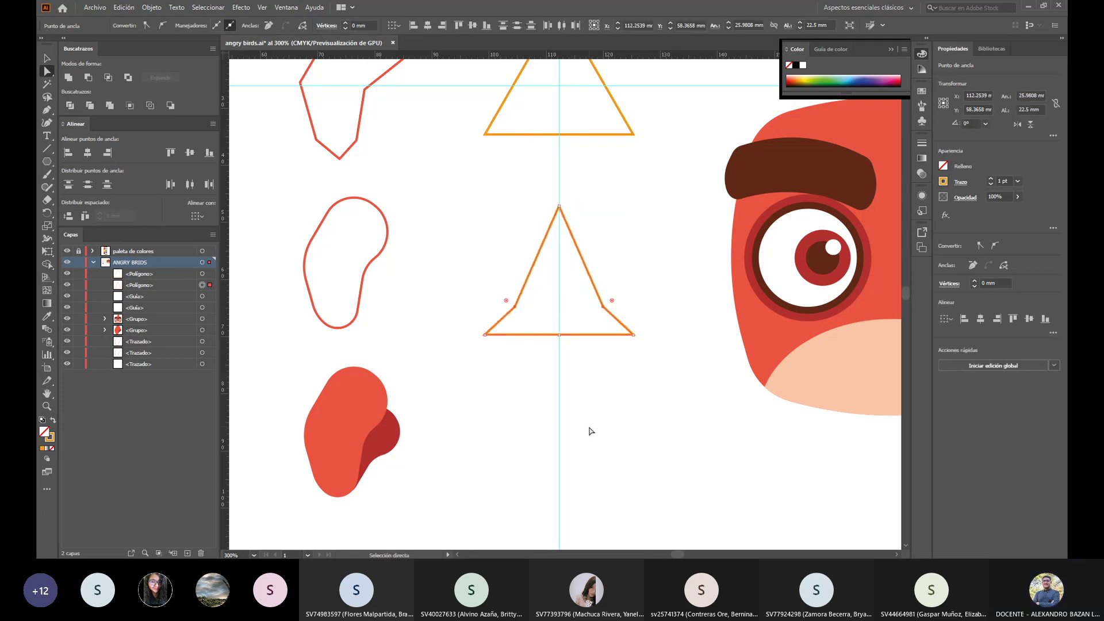
left_click(603, 308)
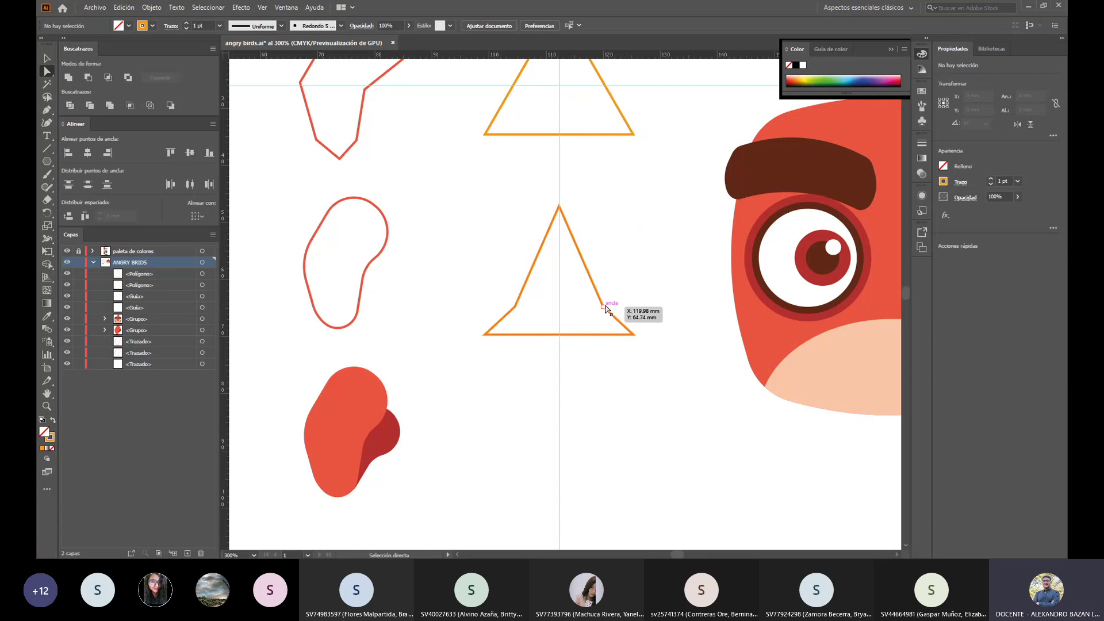
key("Left")
key("Left")
key("Left")
key("Left")
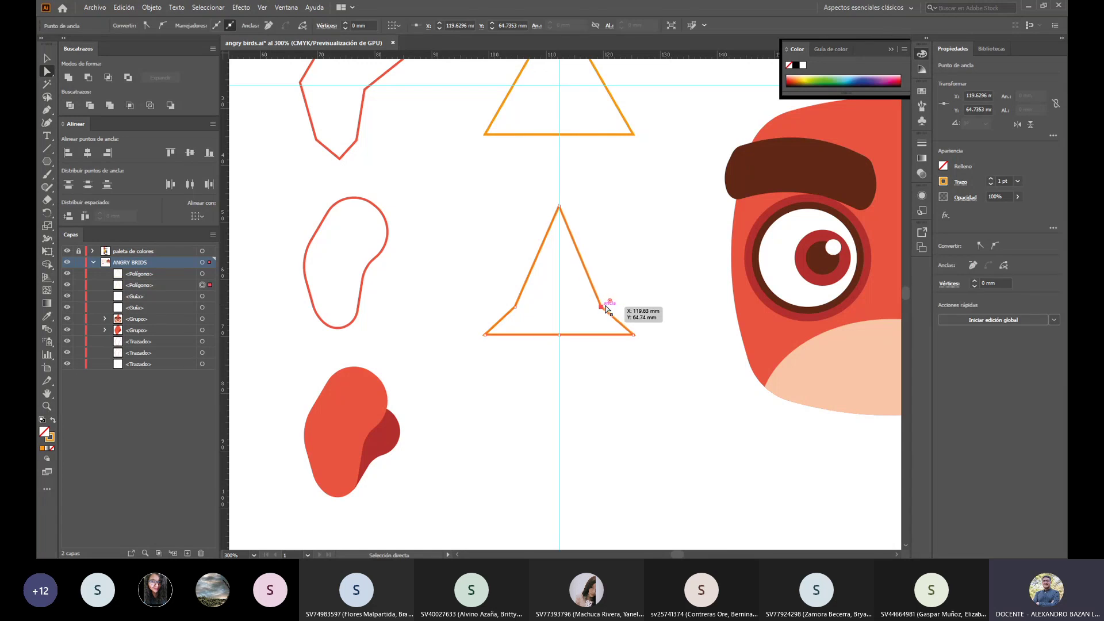
left_click(515, 307)
key("Right")
key("Right")
key("Right")
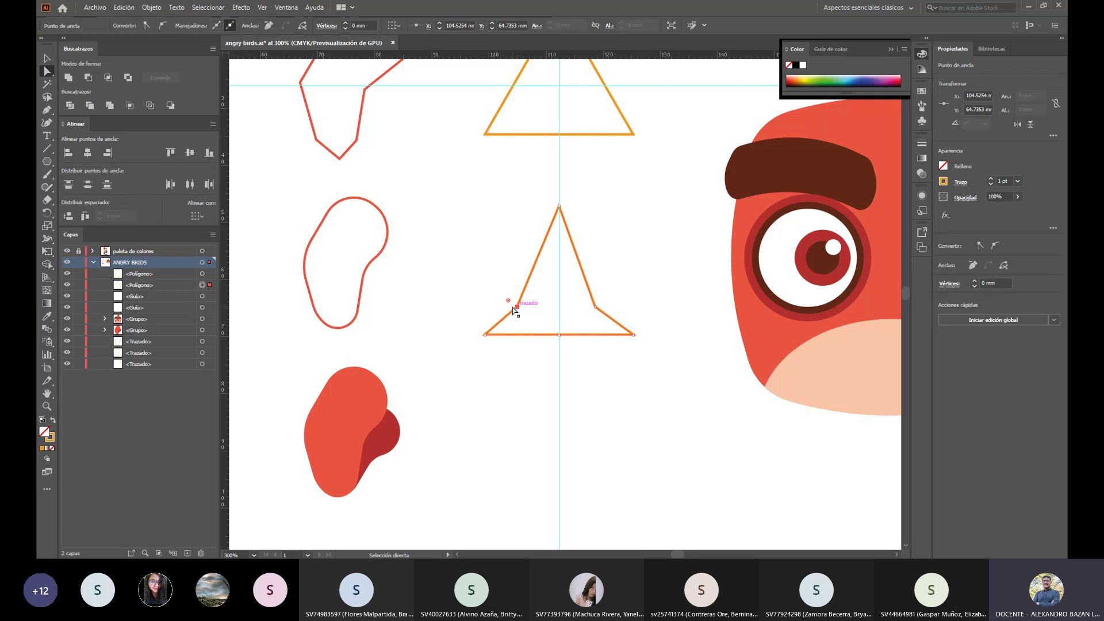
Step: Pull the middle anchor point of the lower shape's base down to about Y 76.7 mm and deselect the shape
left_click(560, 336)
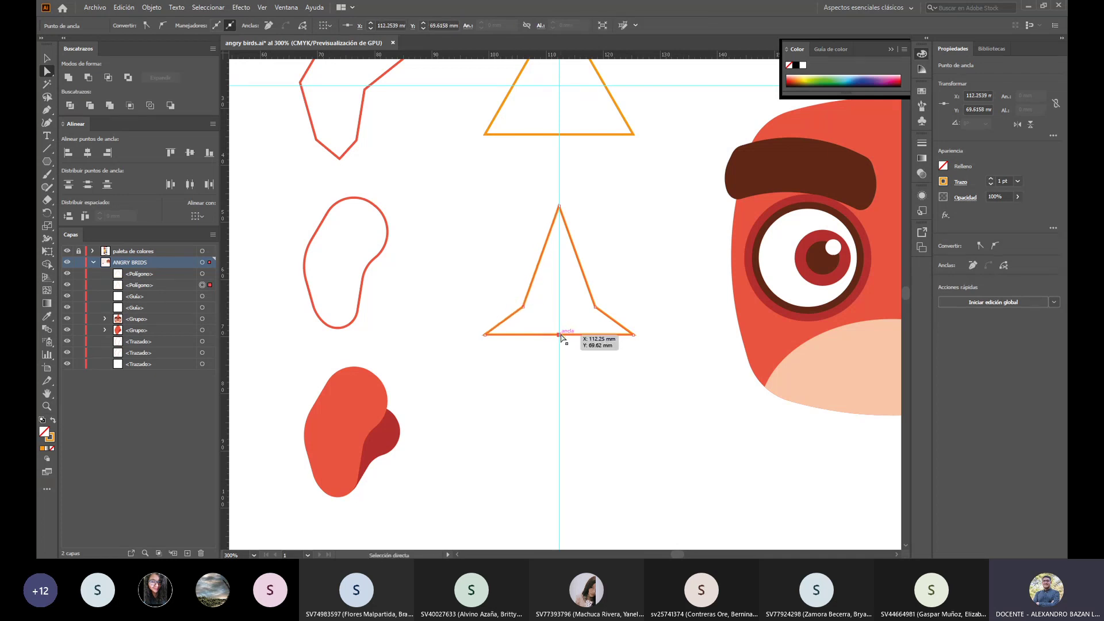
key("shift+Down")
key("shift+Down")
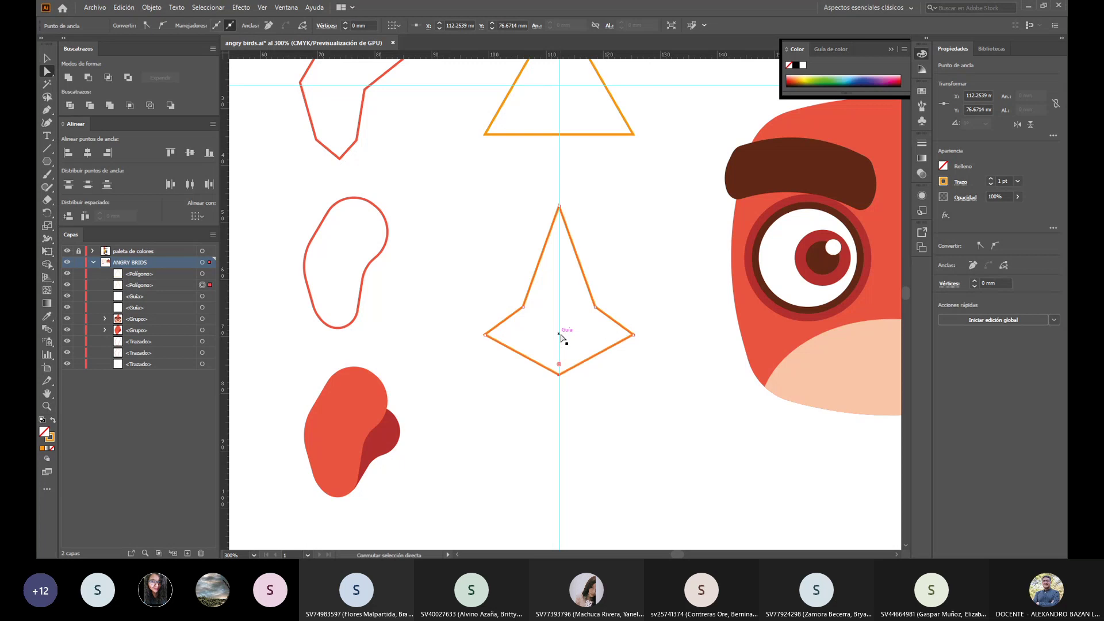
left_click(660, 471)
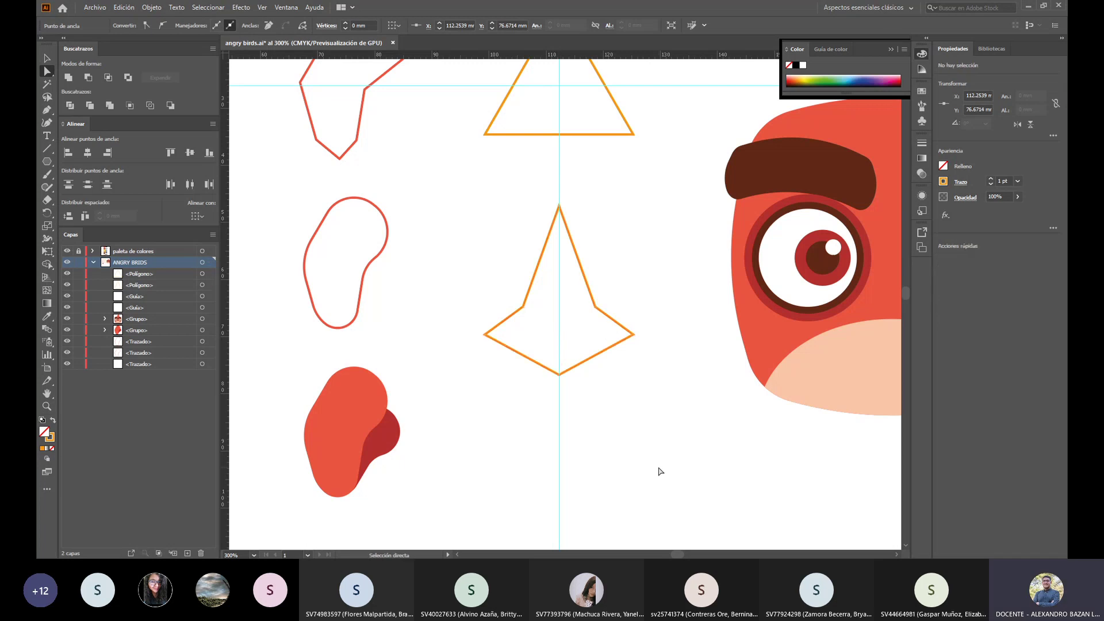
Step: Move the lower orange shape up closer to the triangle, to about Y 55.1 mm, and deselect it
scroll(641, 442, "down", 1)
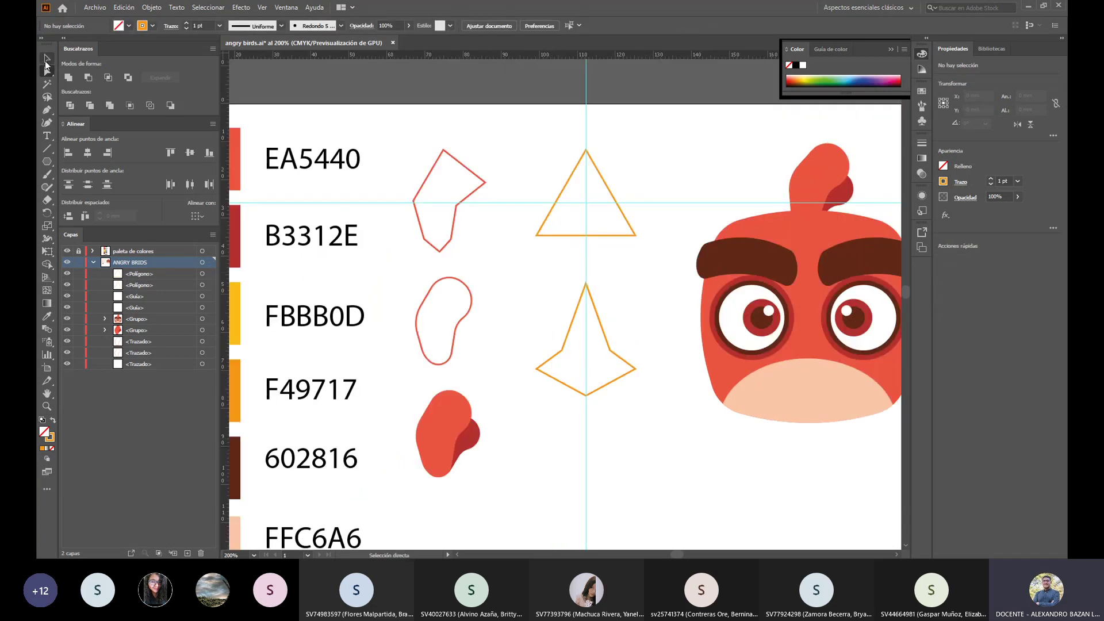
left_click(46, 60)
left_click(610, 349)
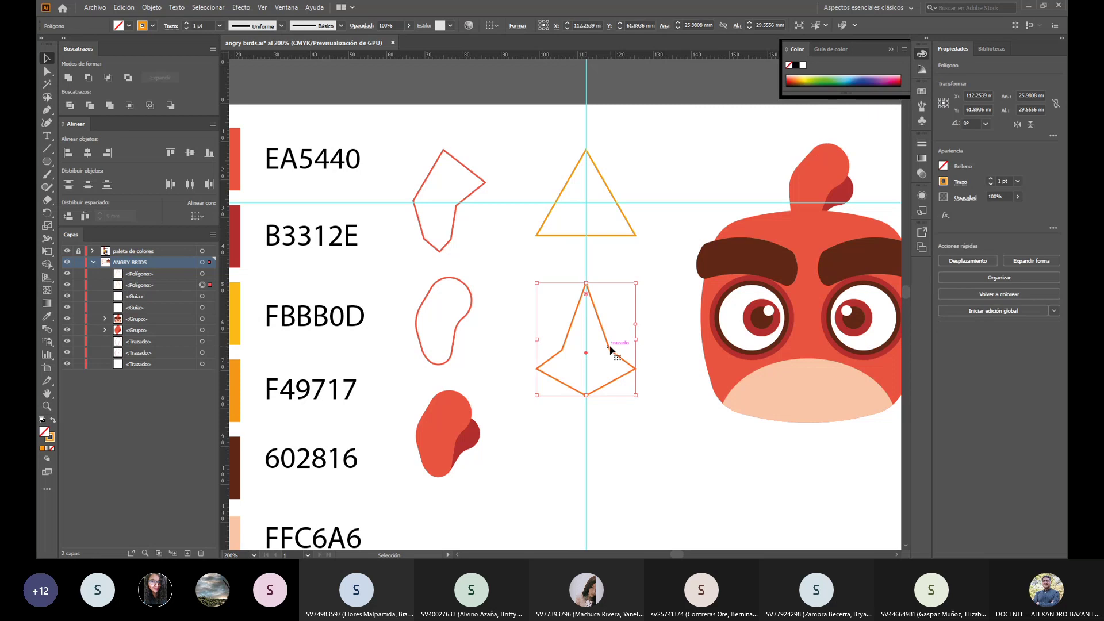
left_click(606, 325)
left_click(601, 328)
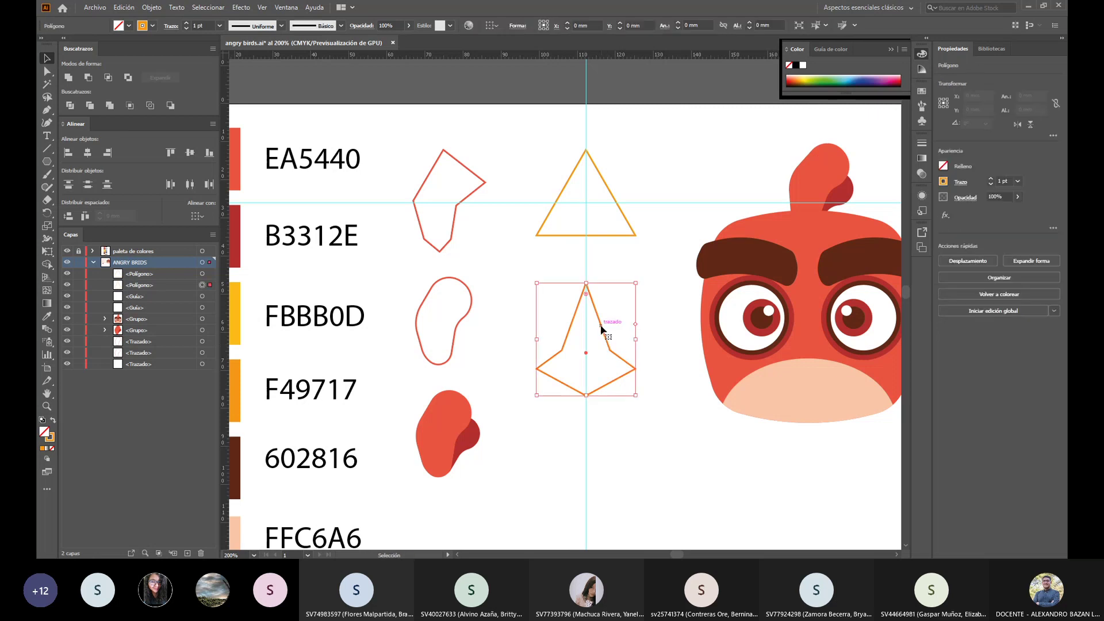
left_click_drag(601, 328, 601, 301)
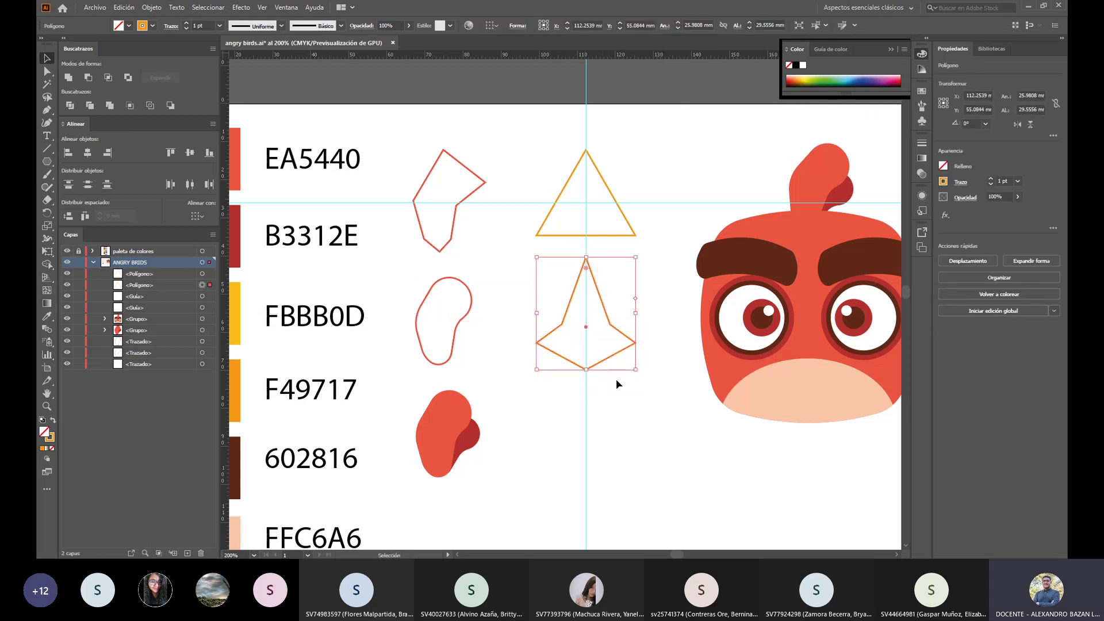
left_click(631, 422)
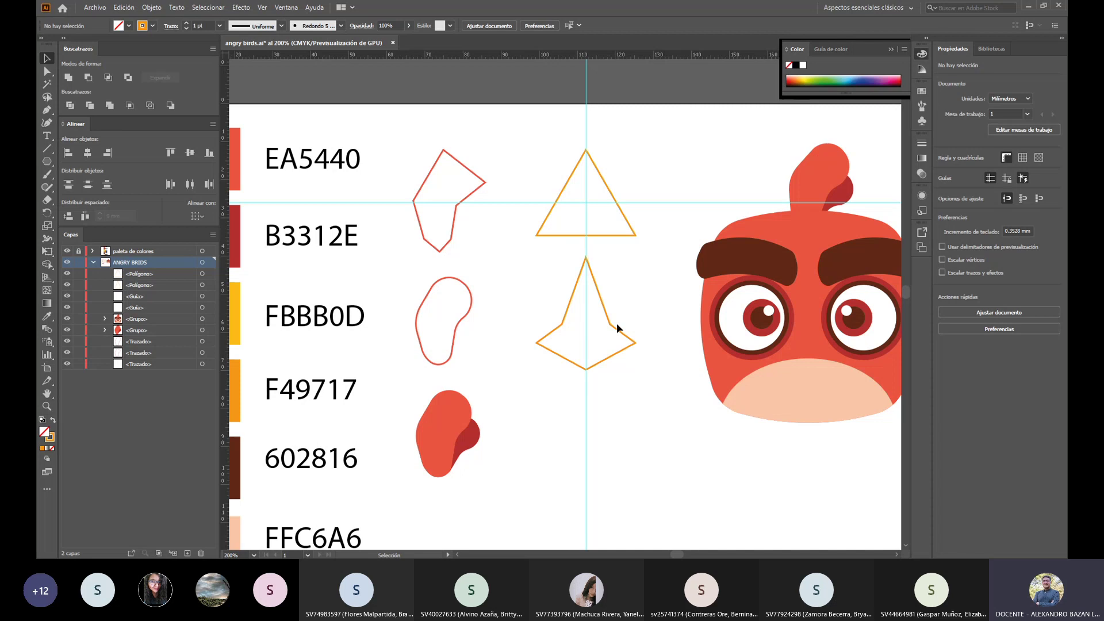
Step: Scale the orange triangle and the shape below it down proportionally around their common center, to about 20.5 mm wide
left_click_drag(539, 150, 662, 399)
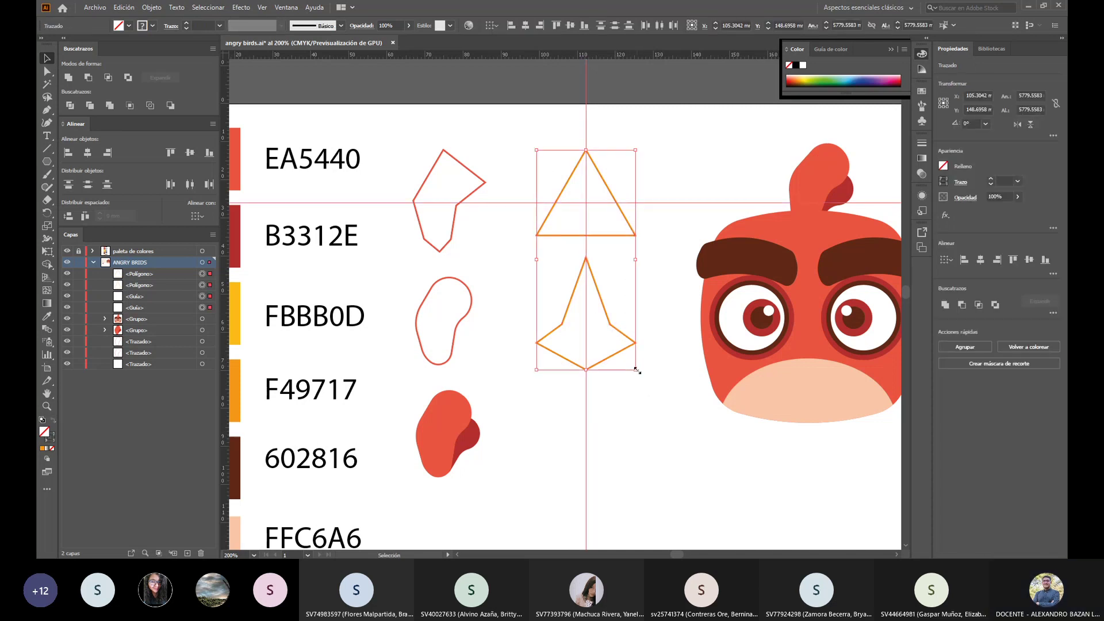
left_click_drag(636, 369, 625, 347)
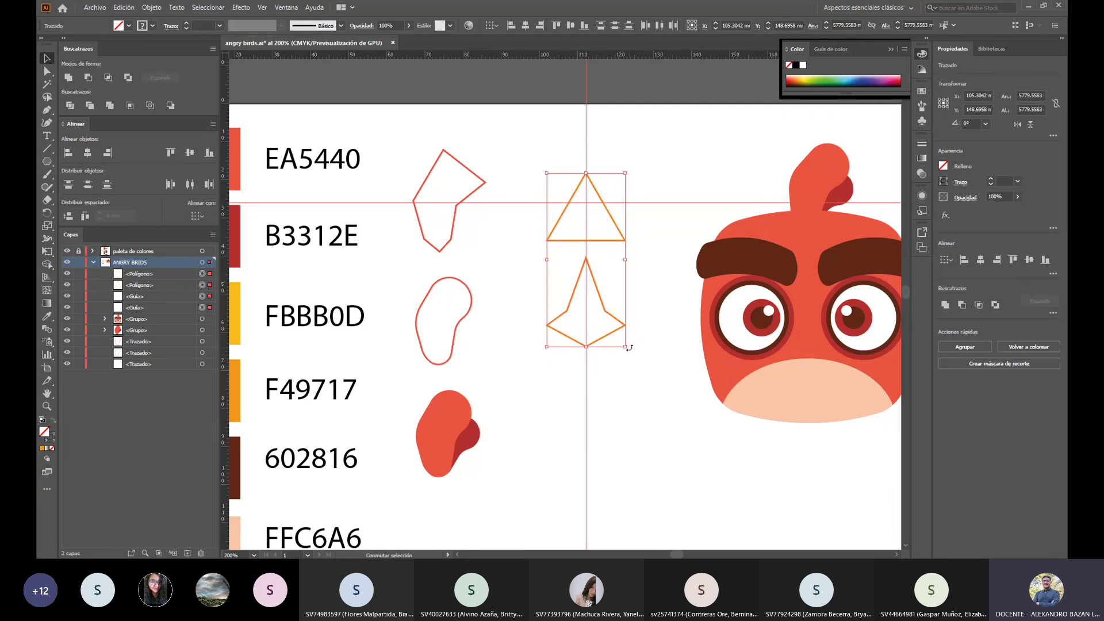
key("shift+Up")
key("shift+Down")
left_click(670, 420)
Step: Select both orange shapes without the guides and nudge them up together to about Y 37.5 mm
left_click_drag(653, 364, 588, 195)
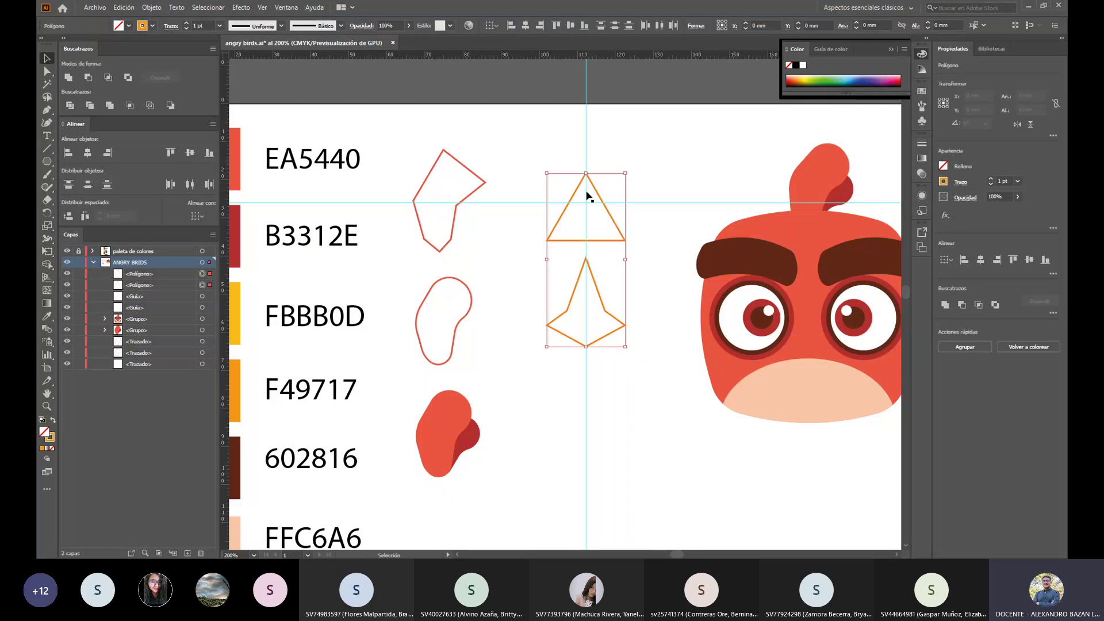
key("shift+Up")
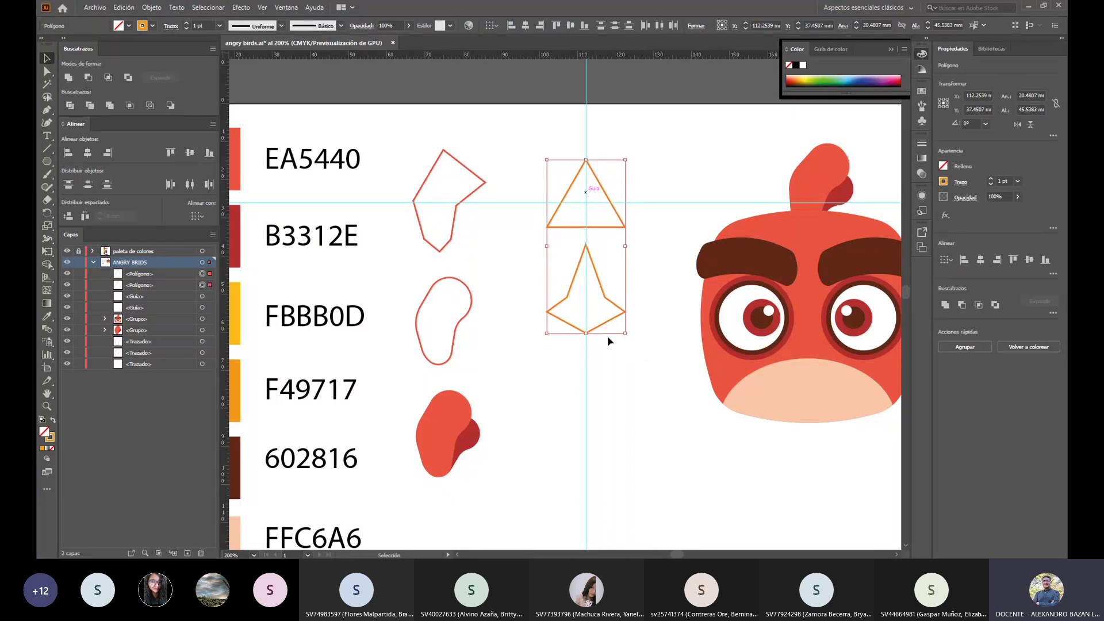
left_click(615, 354)
Step: Duplicate the lower orange shape in place and move the copy straight down to about Y 77.6 mm
left_click(613, 316)
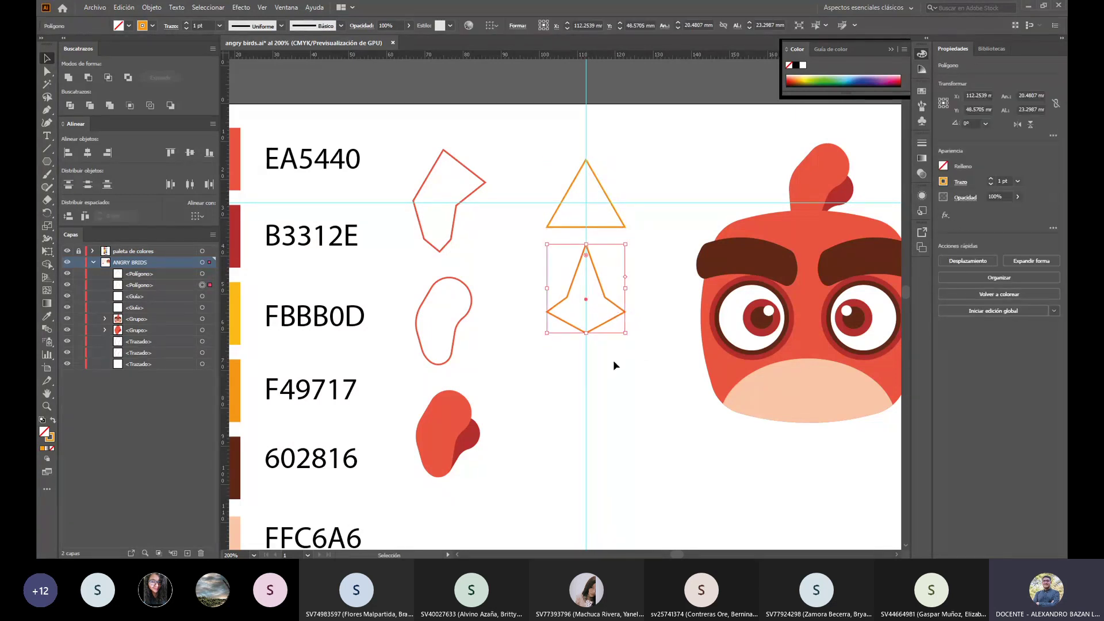
key("a")
key("ctrl+c")
key("ctrl+f")
key("v")
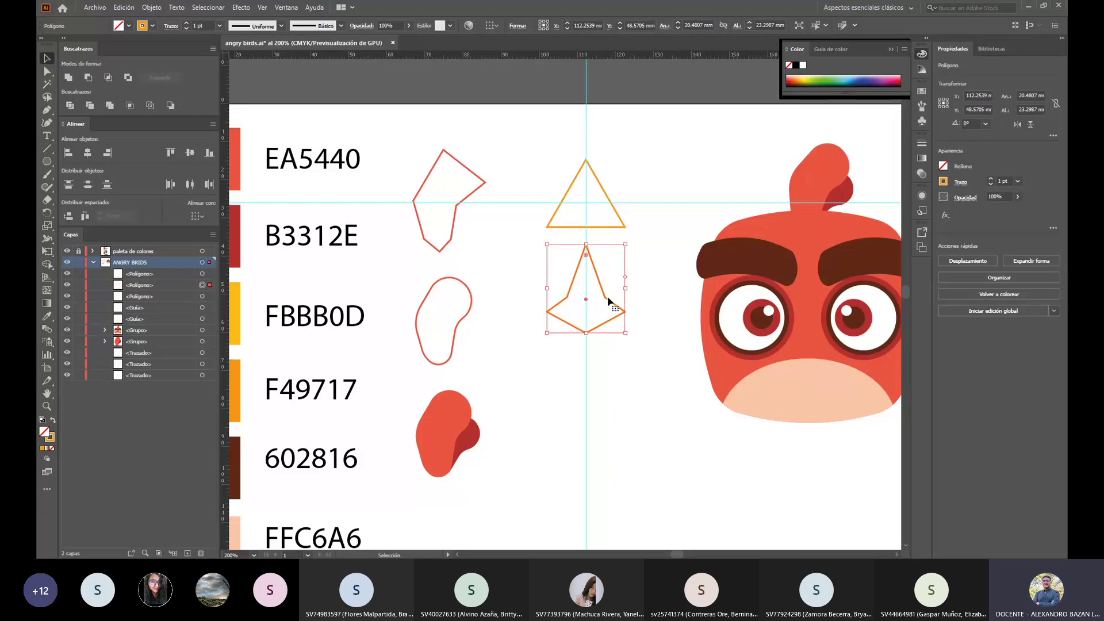
left_click_drag(605, 297, 604, 408)
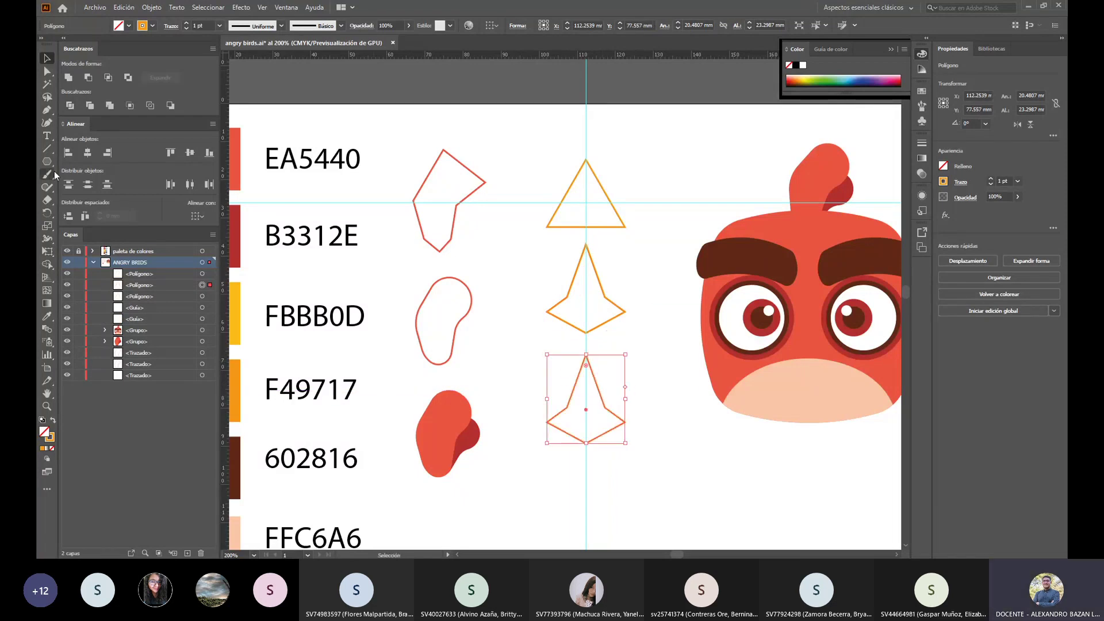
Step: Round the copy's top corner to a radius of about 1.7 mm and round the middle corner of its base
left_click(48, 71)
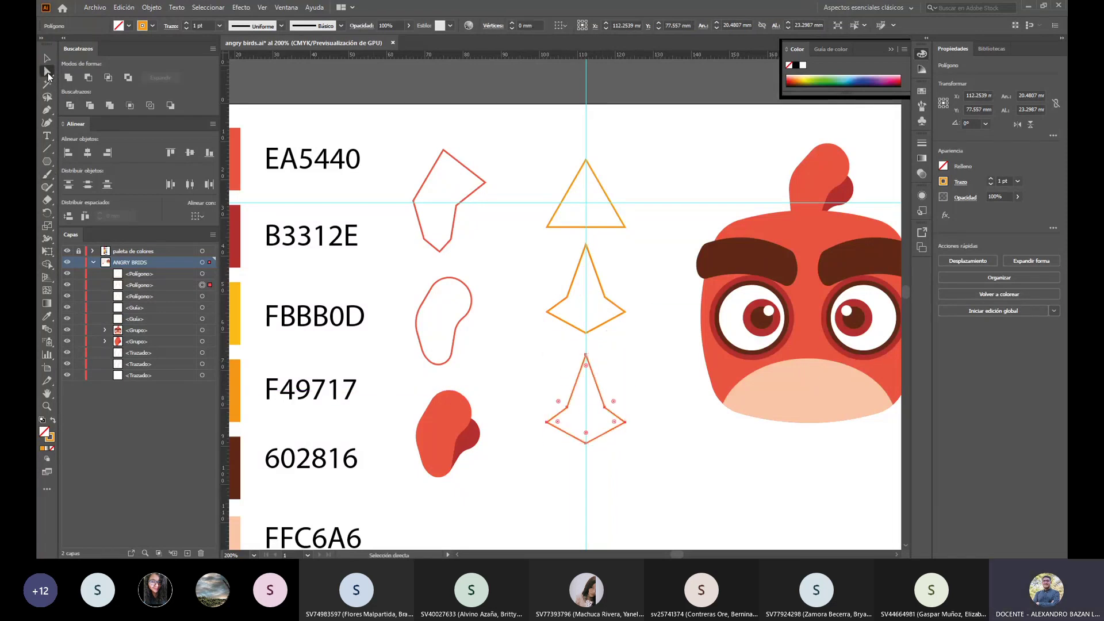
left_click(585, 357)
left_click_drag(585, 365, 587, 377)
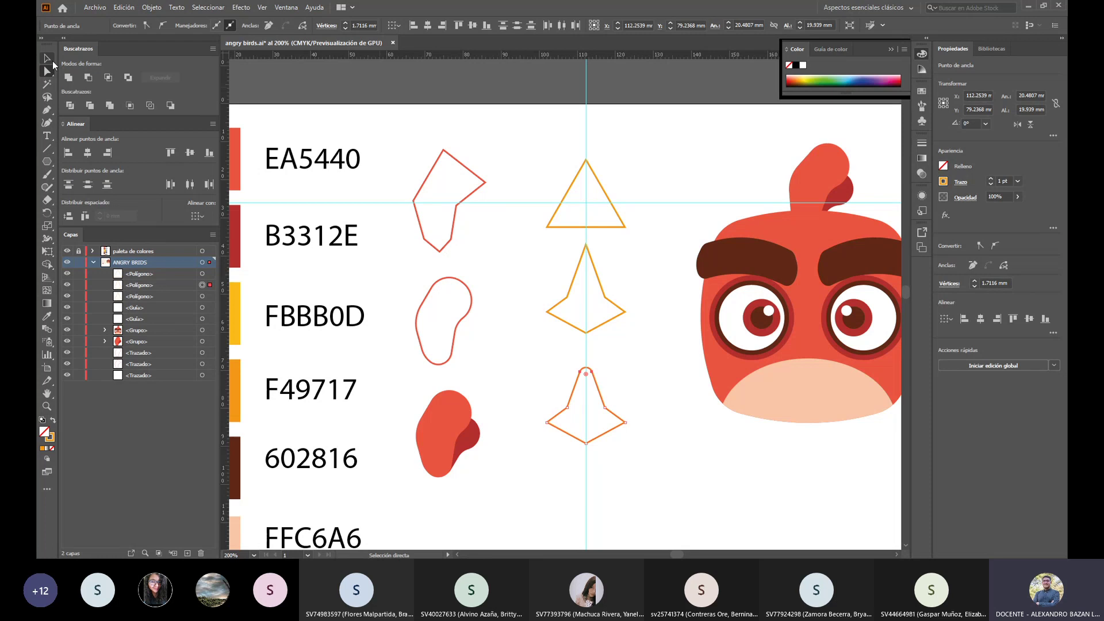
left_click_drag(586, 444, 589, 424)
left_click(48, 58)
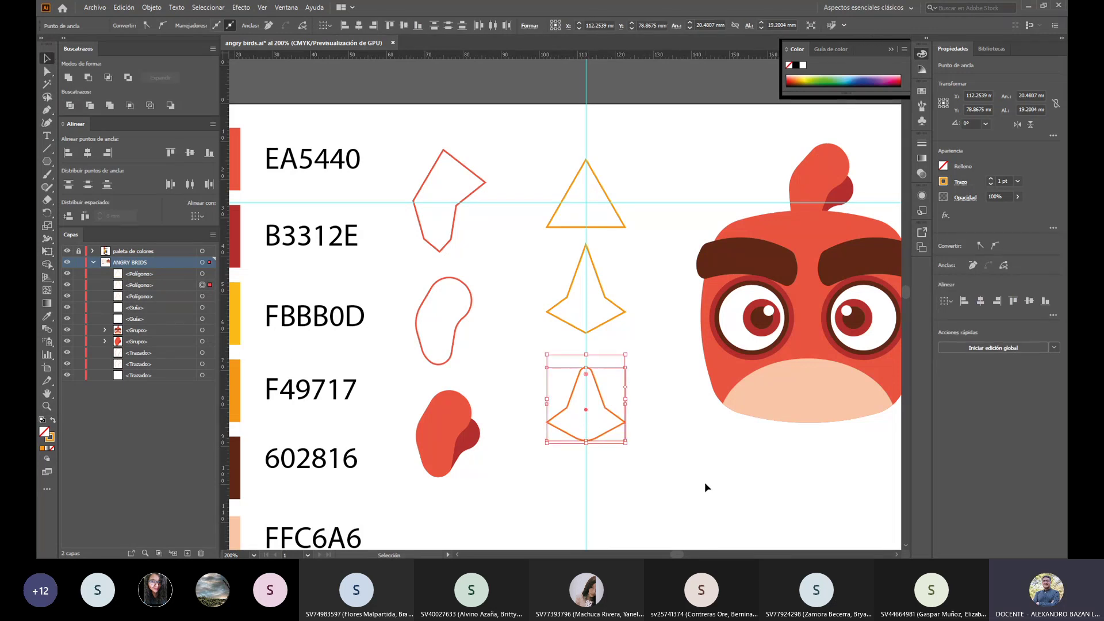
key("a")
key("ctrl+c")
key("ctrl+f")
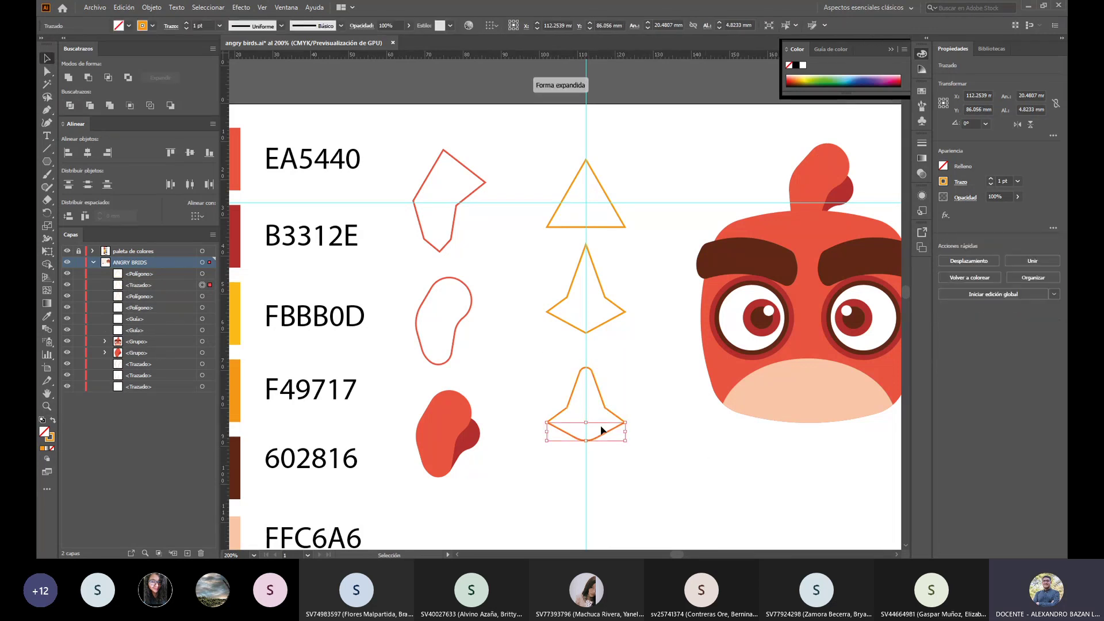
key("Delete")
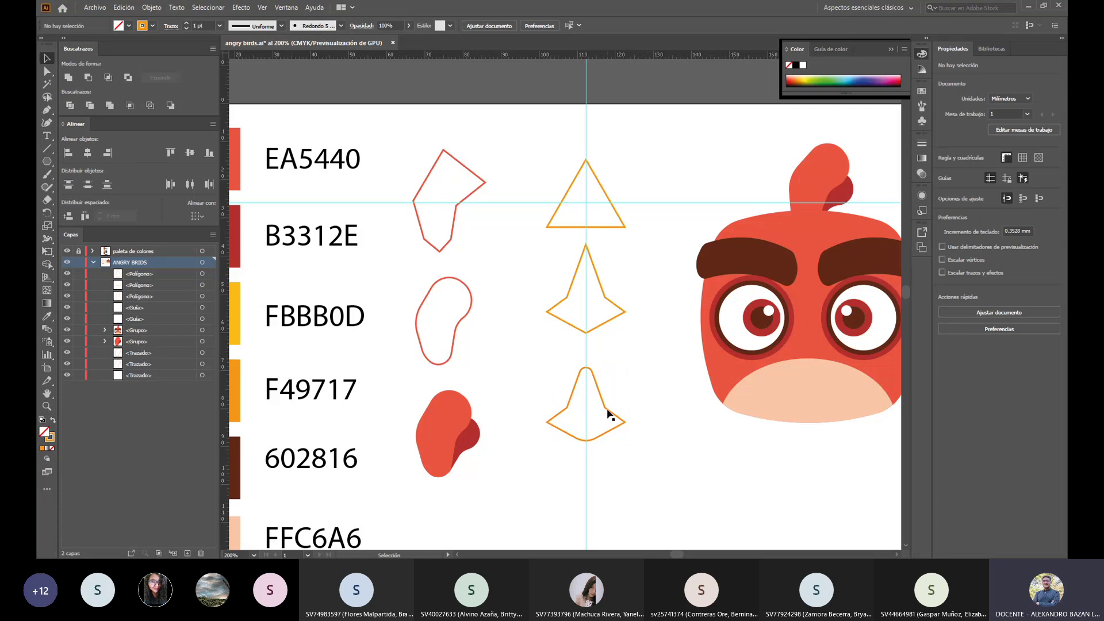
left_click(612, 414)
Step: Duplicate the rounded orange shape in place and move the copy straight down to about Y 103.8 mm
scroll(632, 336, "down", 2)
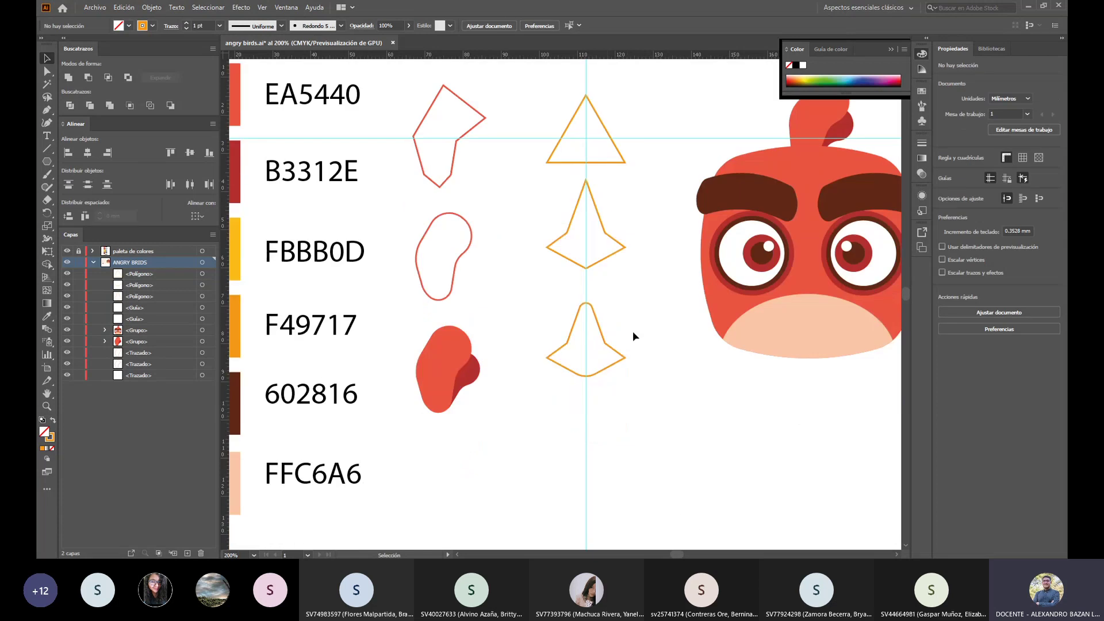
left_click(595, 322)
key("a")
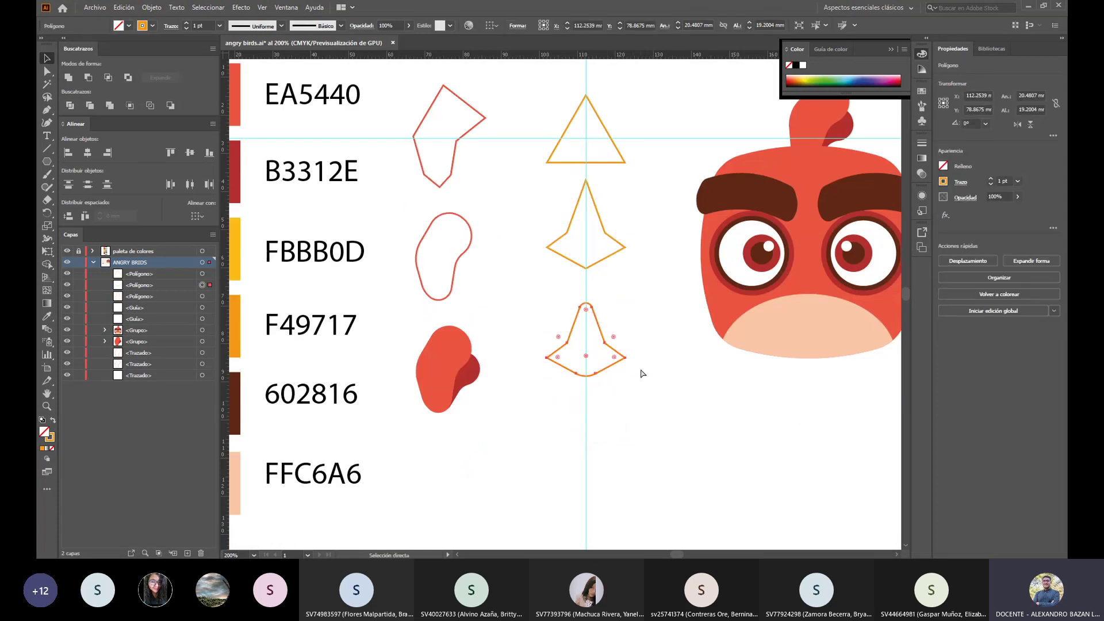
key("ctrl+c")
key("ctrl+f")
key("v")
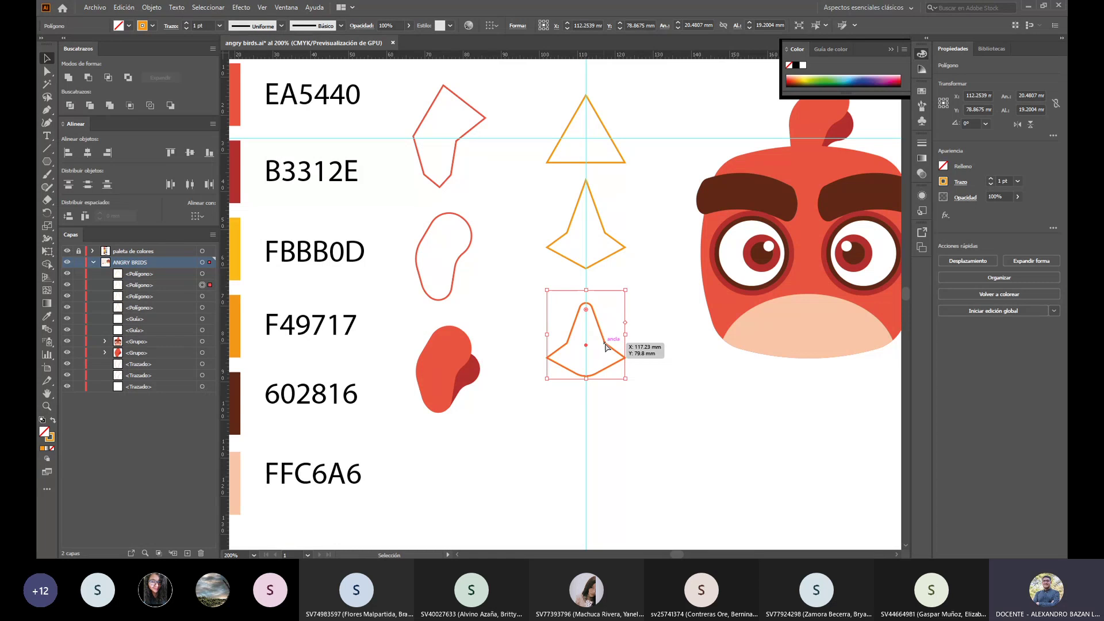
left_click_drag(608, 344, 602, 441)
Step: Scale the column of four orange shapes down proportionally to about 14.3 mm wide
scroll(660, 424, "down", 1)
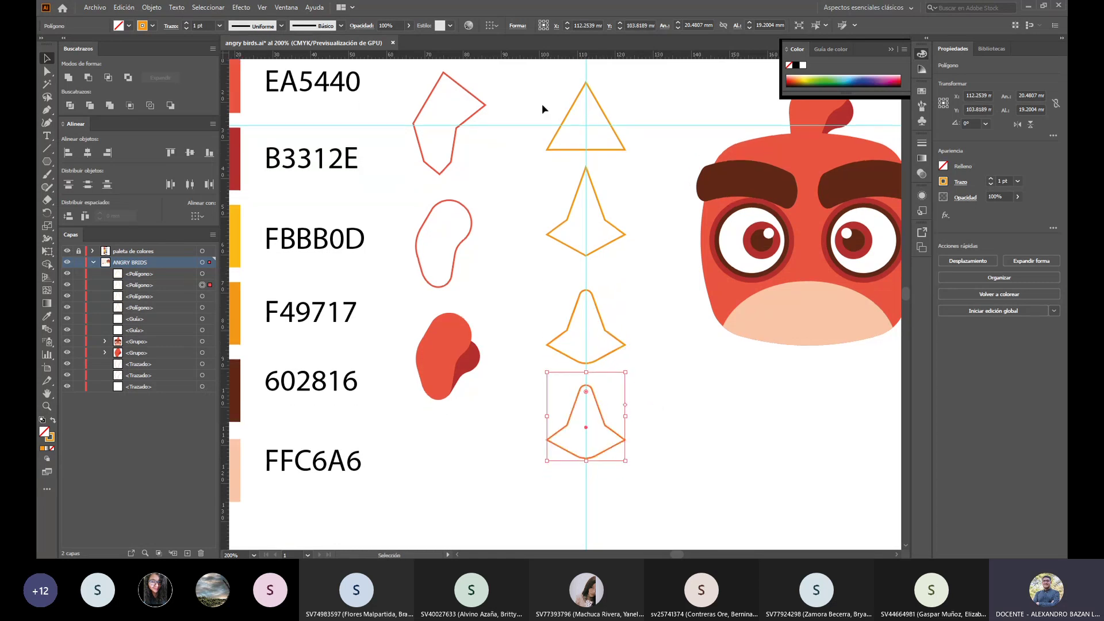
left_click_drag(535, 117, 623, 345)
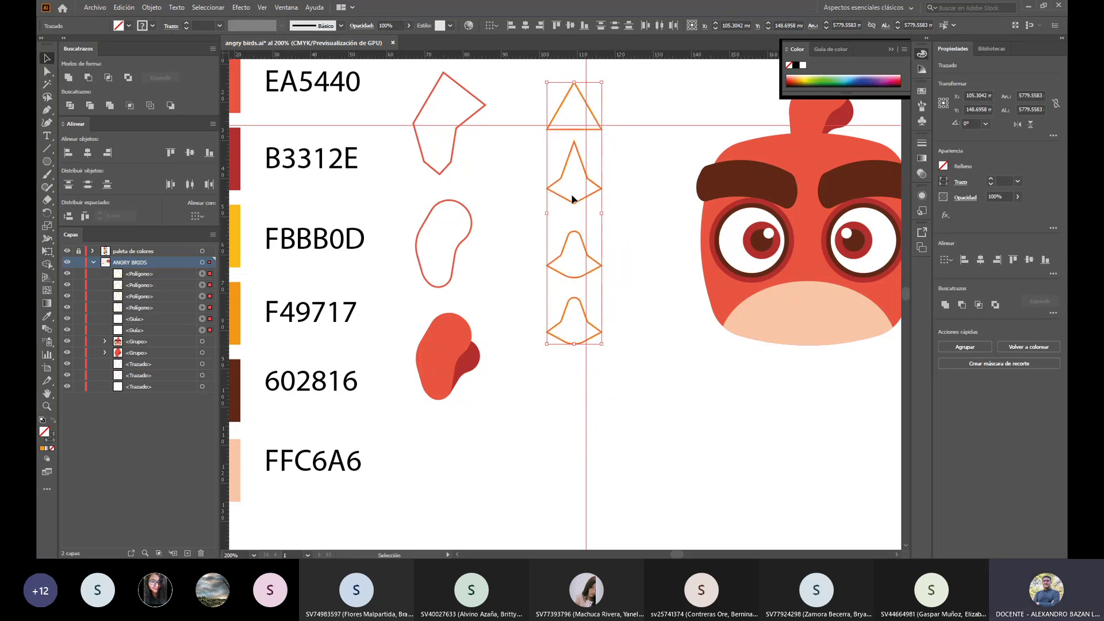
left_click(643, 148)
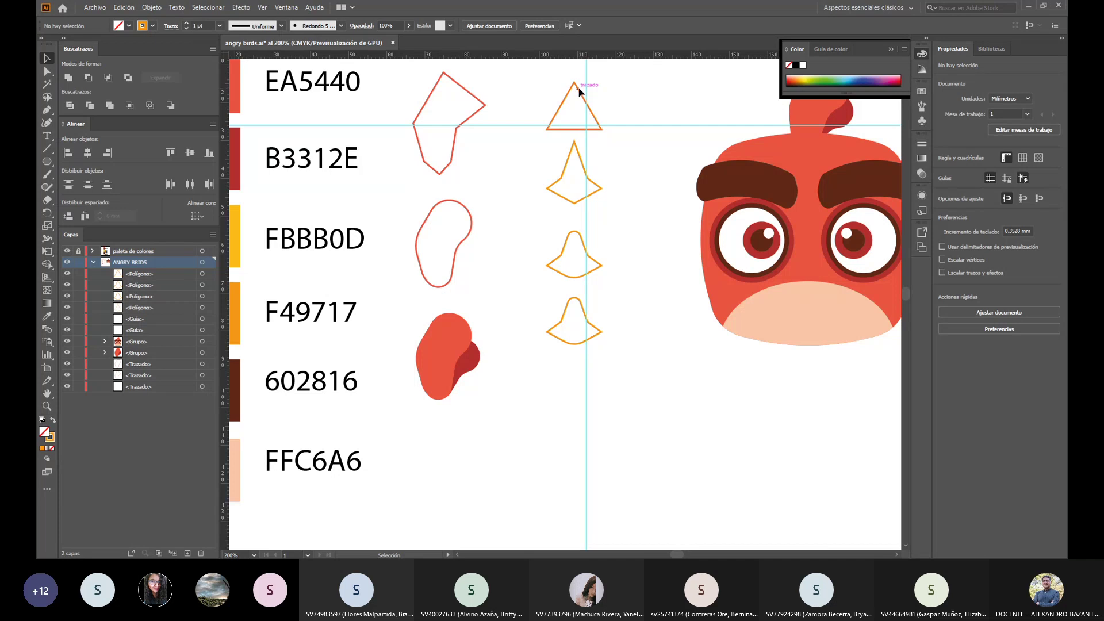
Step: Nudge the four orange shapes right onto the vertical guide at about X 112.3 mm and hide the guides
left_click(578, 88)
left_click_drag(538, 157, 565, 402)
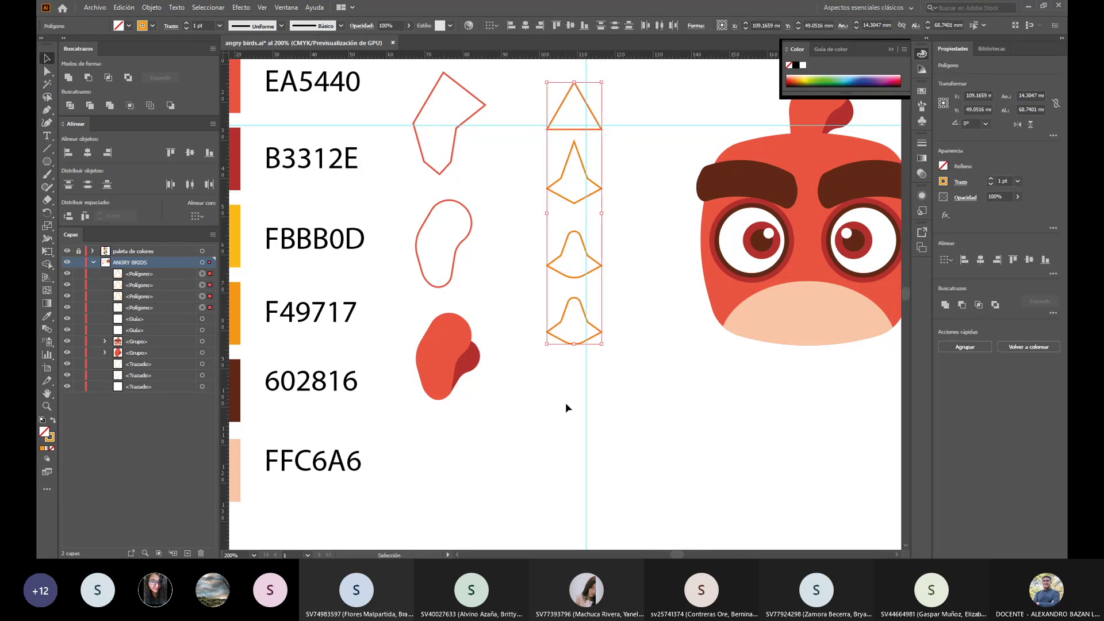
key("Right")
key("Right")
key("Right")
key("Right")
key("Right")
key("Right")
key("Right")
key("Right")
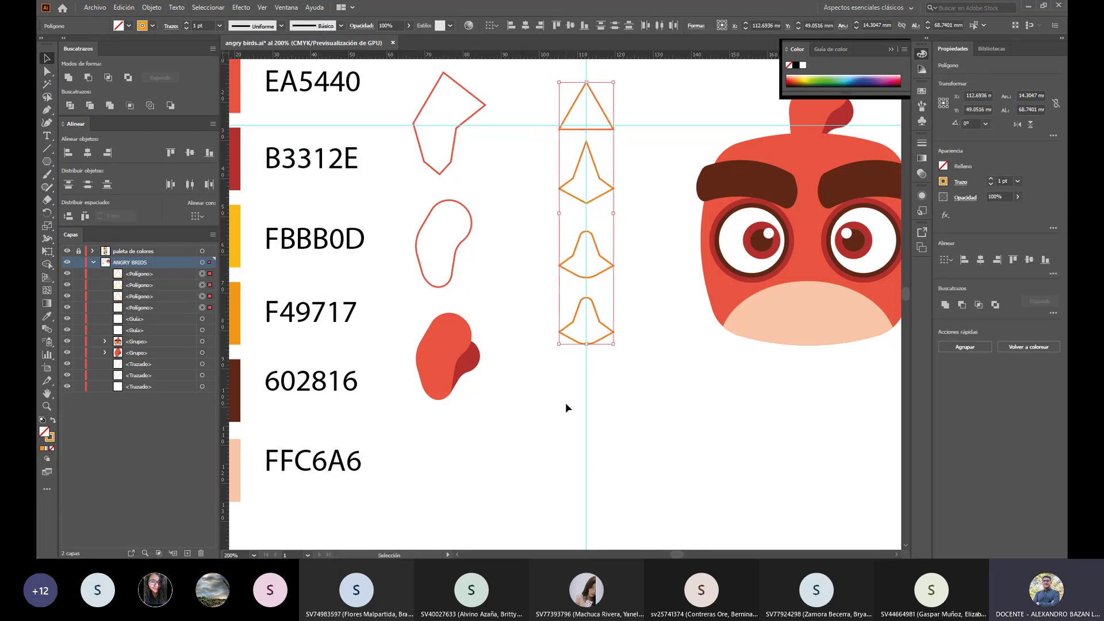
key("Right")
key("ctrl+semicolon")
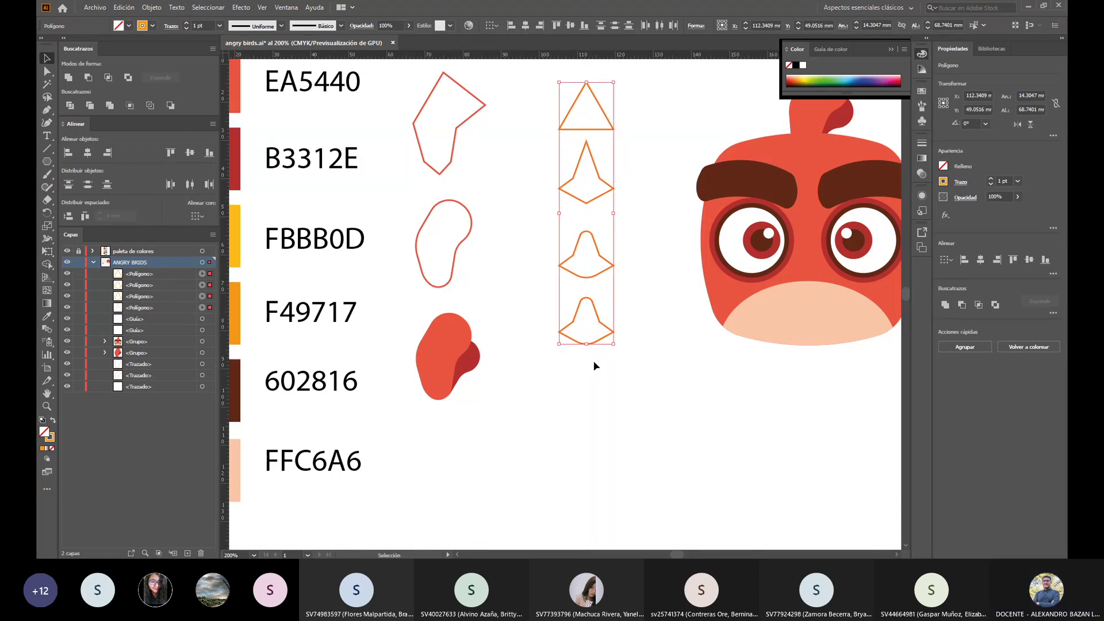
left_click(687, 329)
Step: Round both inward side corners of the lowest orange shape together to a radius of about 9.7 mm
scroll(620, 356, "up", 1)
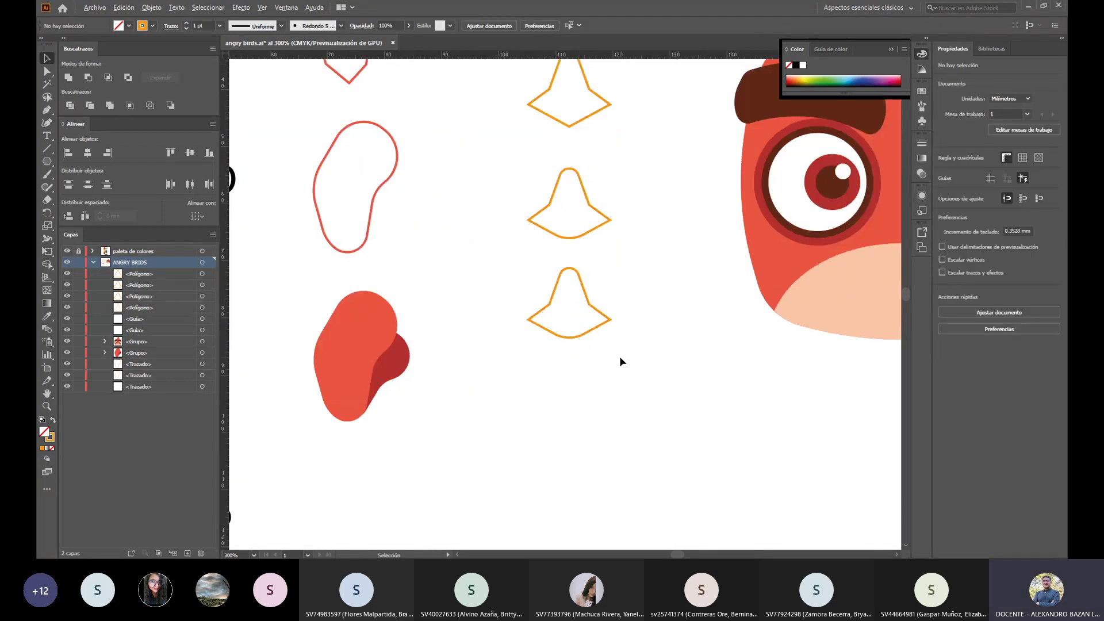
left_click(565, 323)
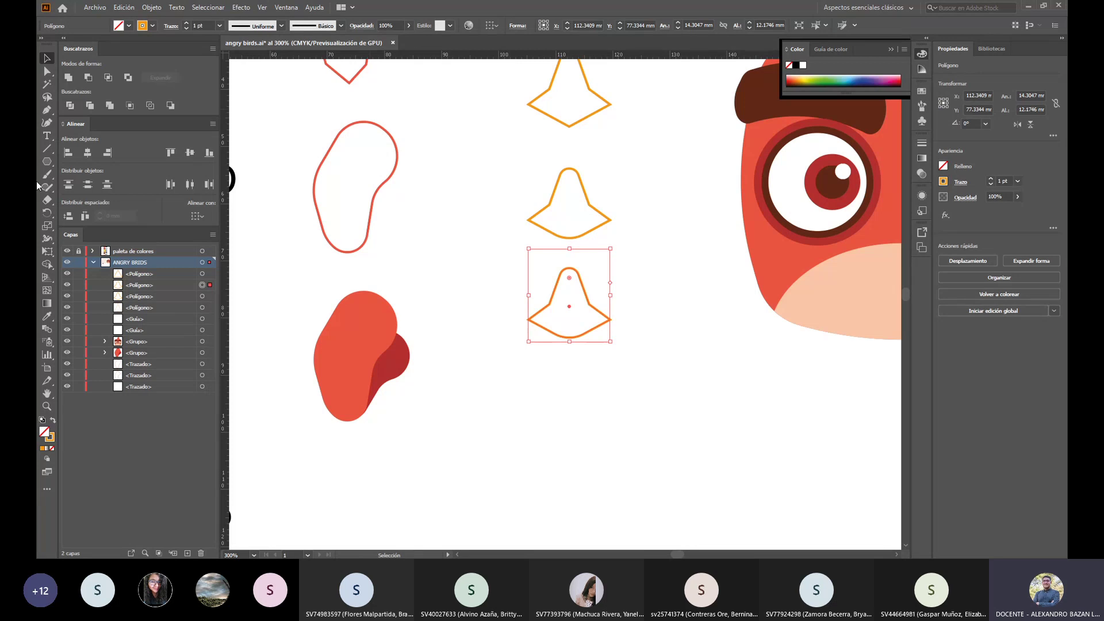
left_click(47, 72)
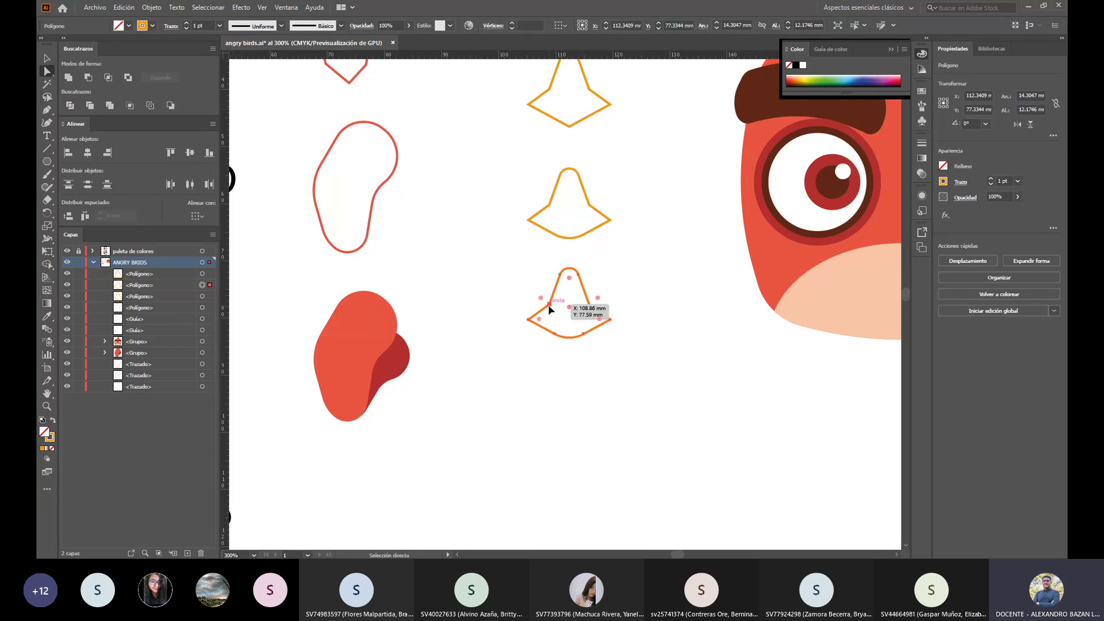
left_click(549, 307)
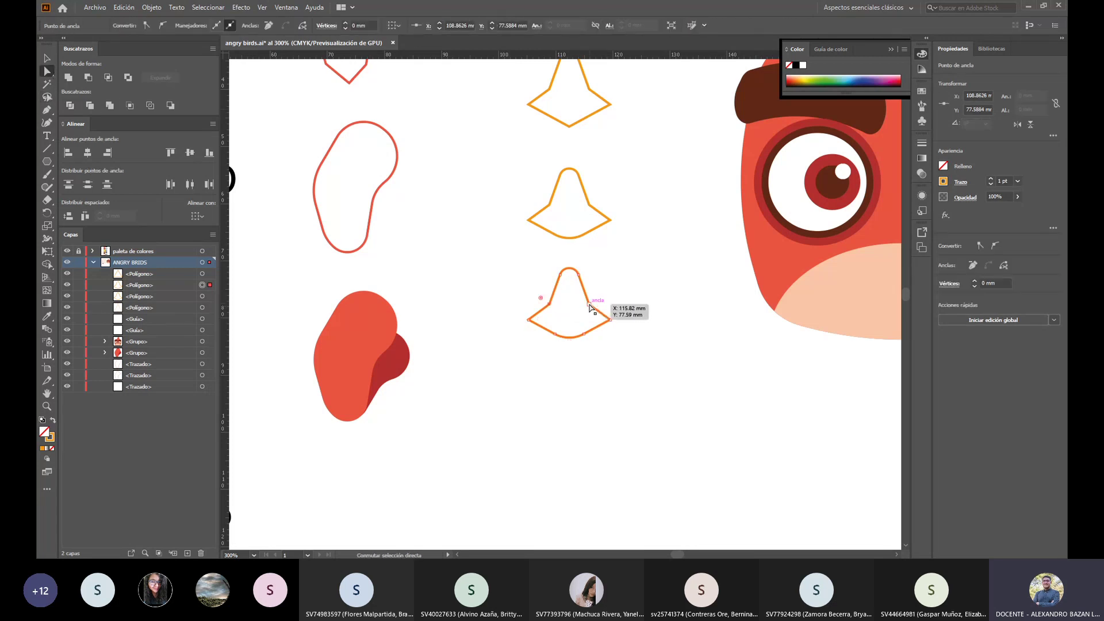
left_click(589, 307, "alt")
left_click_drag(599, 298, 636, 277)
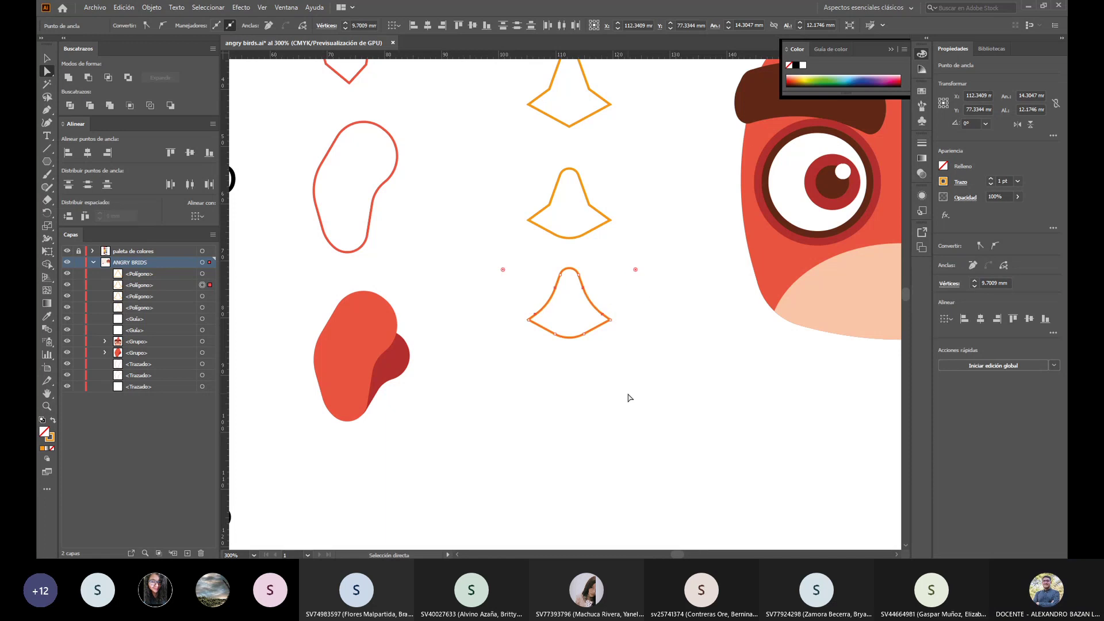
left_click(628, 397)
scroll(621, 395, "down", 2)
mouse_move(508, 205)
left_mouse_down()
mouse_move(632, 298)
mouse_move(505, 216)
left_mouse_up()
Step: Duplicate the curved beak shape in place and move the copy directly below it, to about Y 93.3 mm
left_click(48, 58)
left_click(584, 284)
key("a")
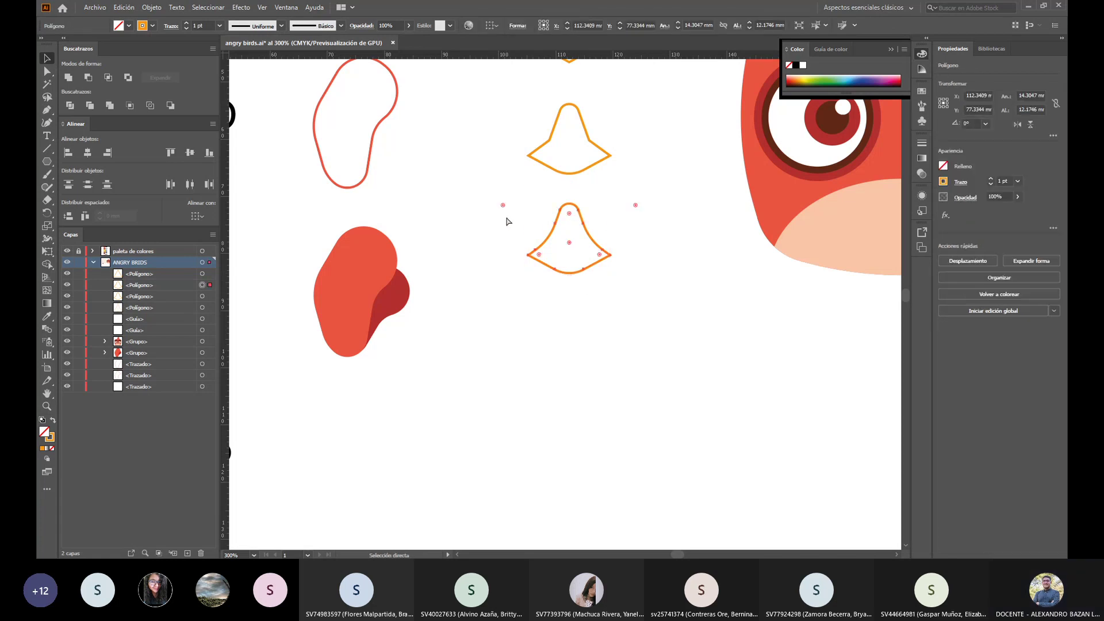
key("v")
key("ctrl+c")
left_click(702, 326)
key("ctrl+f")
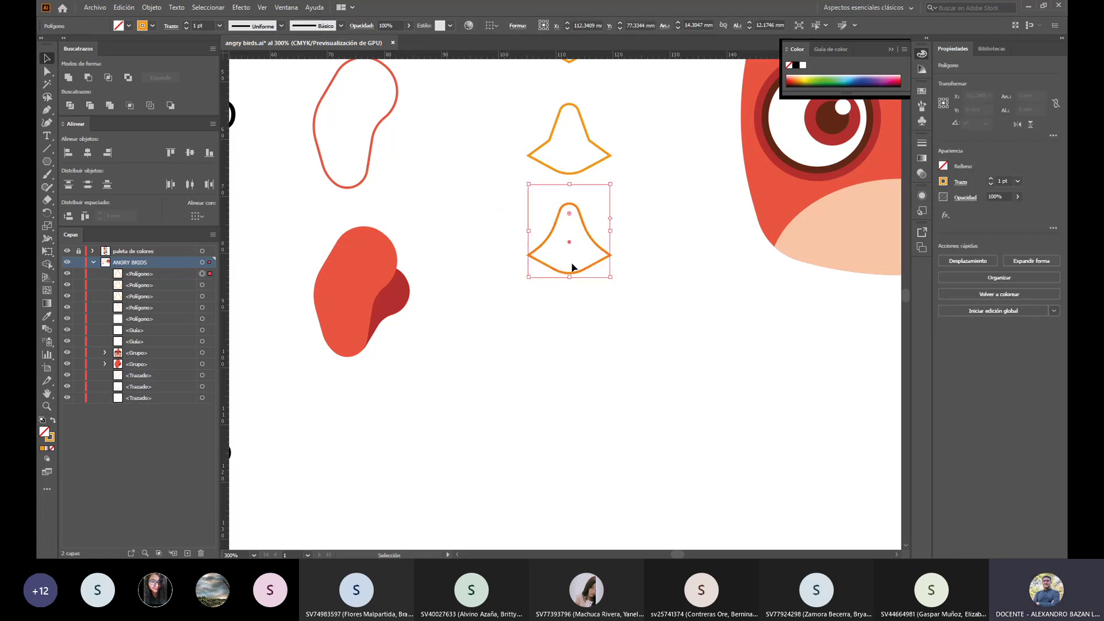
left_click(586, 280)
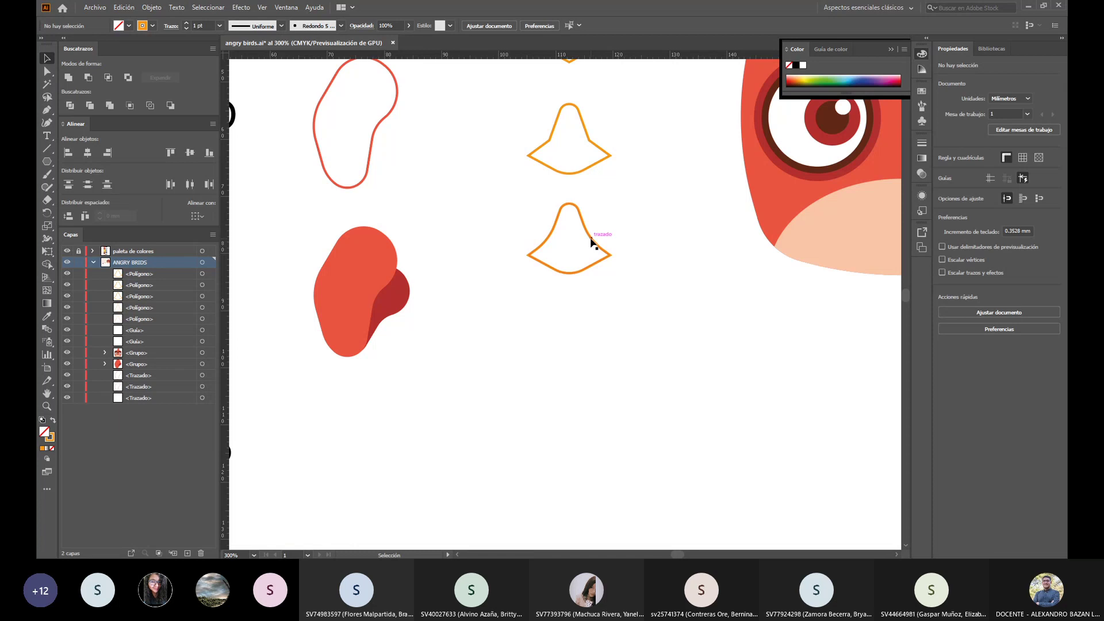
left_click_drag(593, 241, 592, 333)
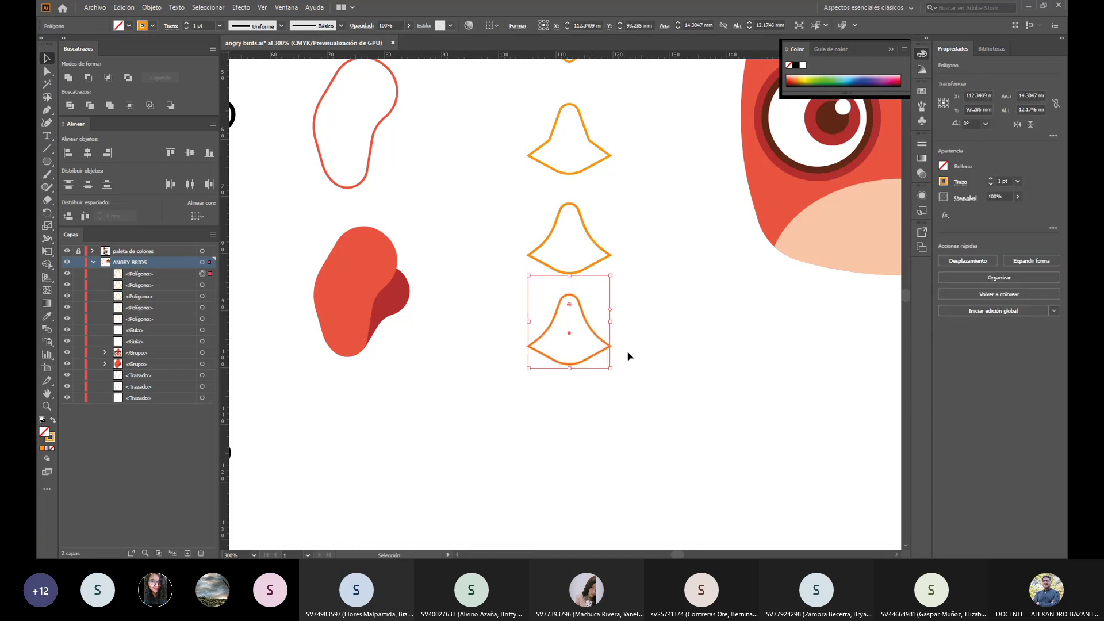
Step: Round both side corners of the lowest beak outline to a width of about 13 mm and slightly tighten the rounding of its tip
key("a")
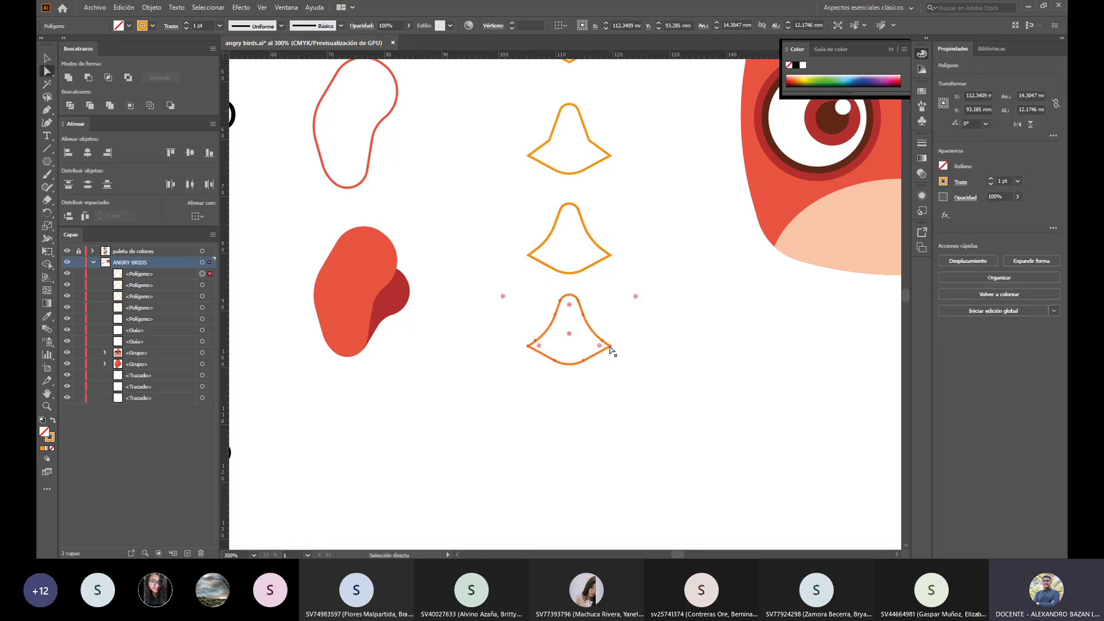
left_click(611, 347)
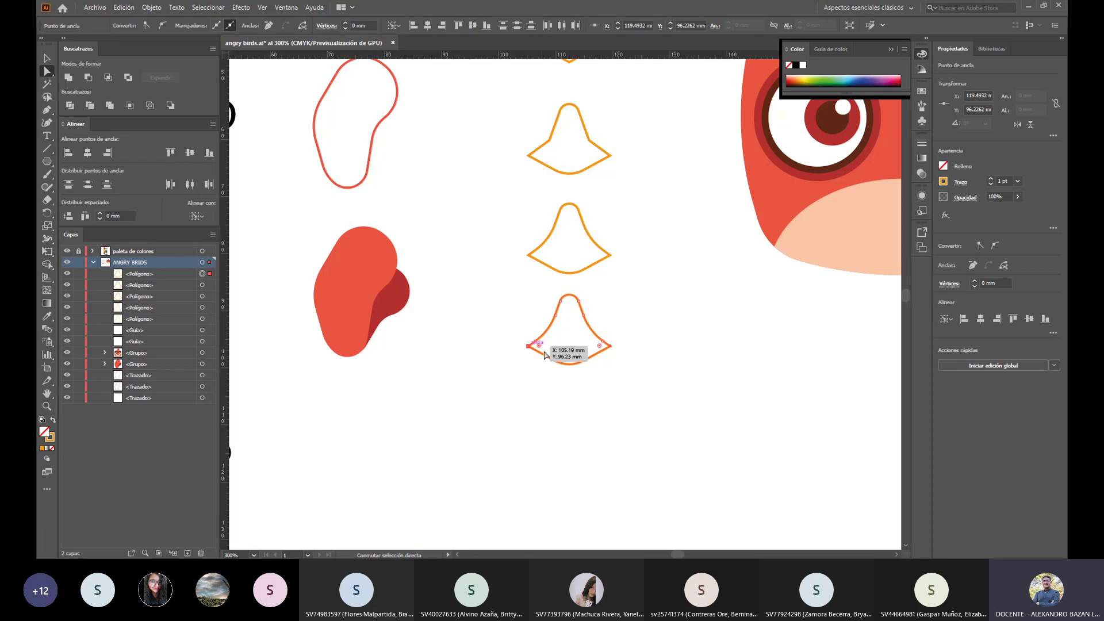
left_click_drag(539, 345, 573, 358)
left_click(571, 361)
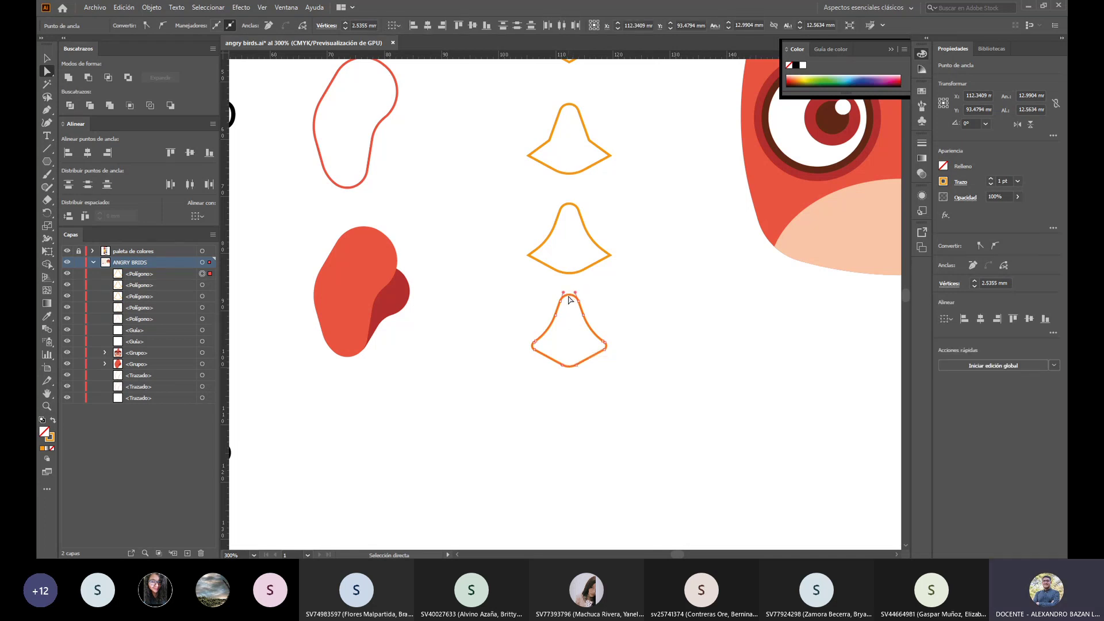
left_click_drag(569, 298, 570, 302)
left_click(650, 390)
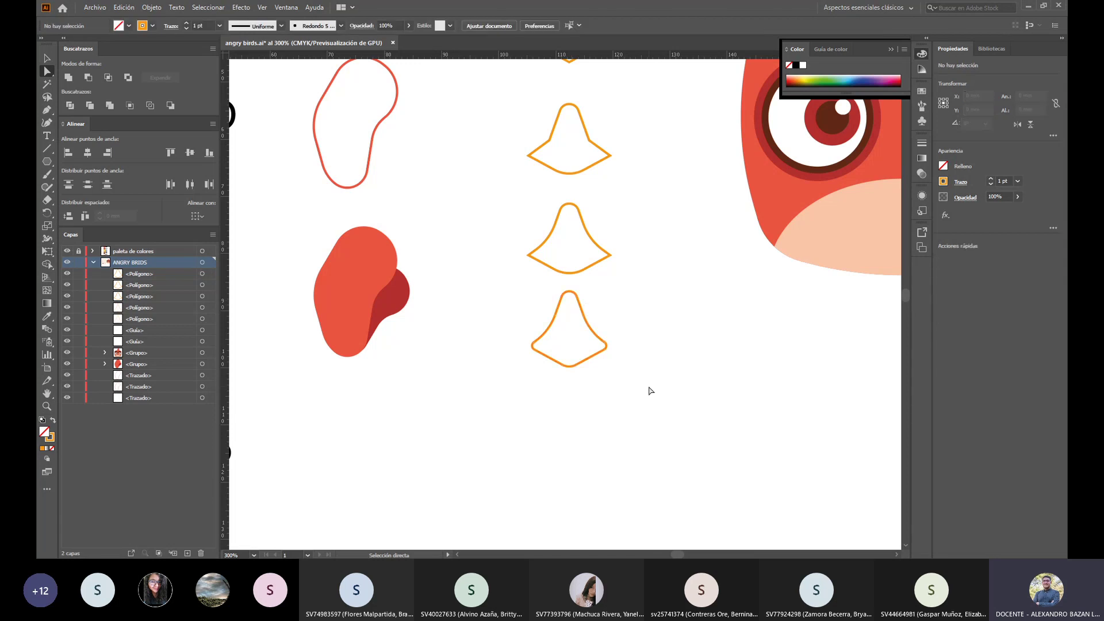
Step: Distribute the column of five orange beak shapes evenly in the vertical direction
scroll(651, 391, "down", 2)
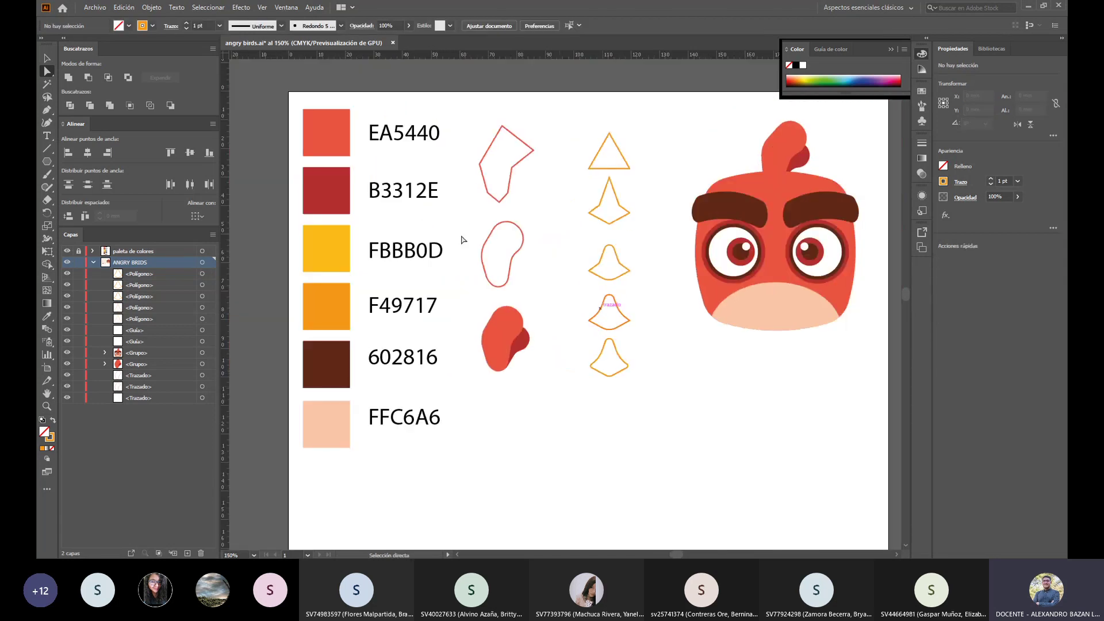
left_click(41, 55)
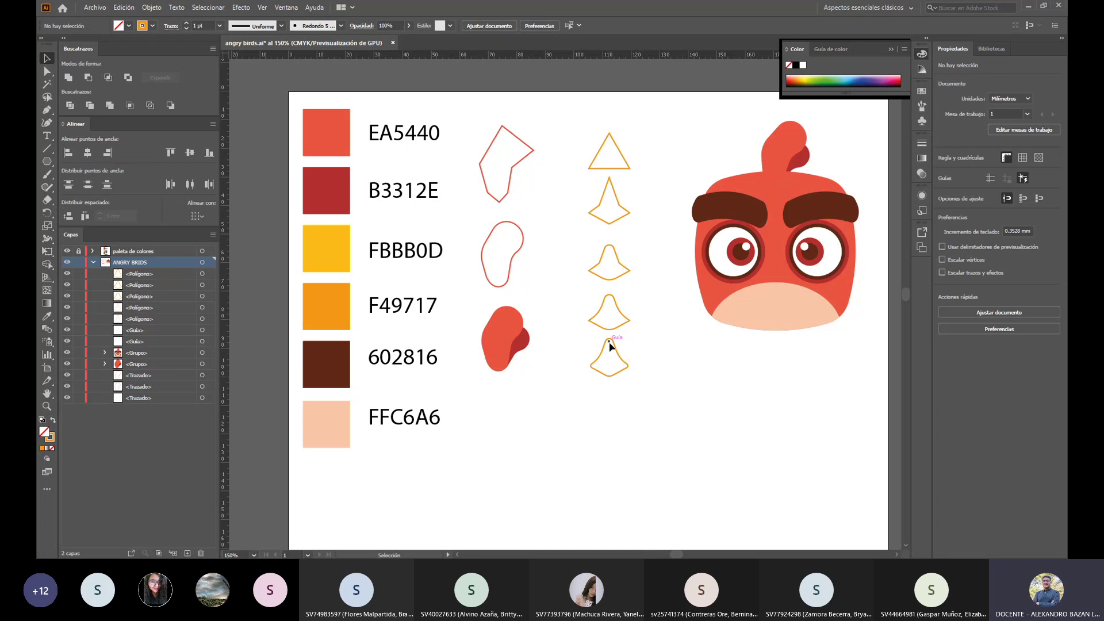
left_click_drag(635, 410, 572, 111)
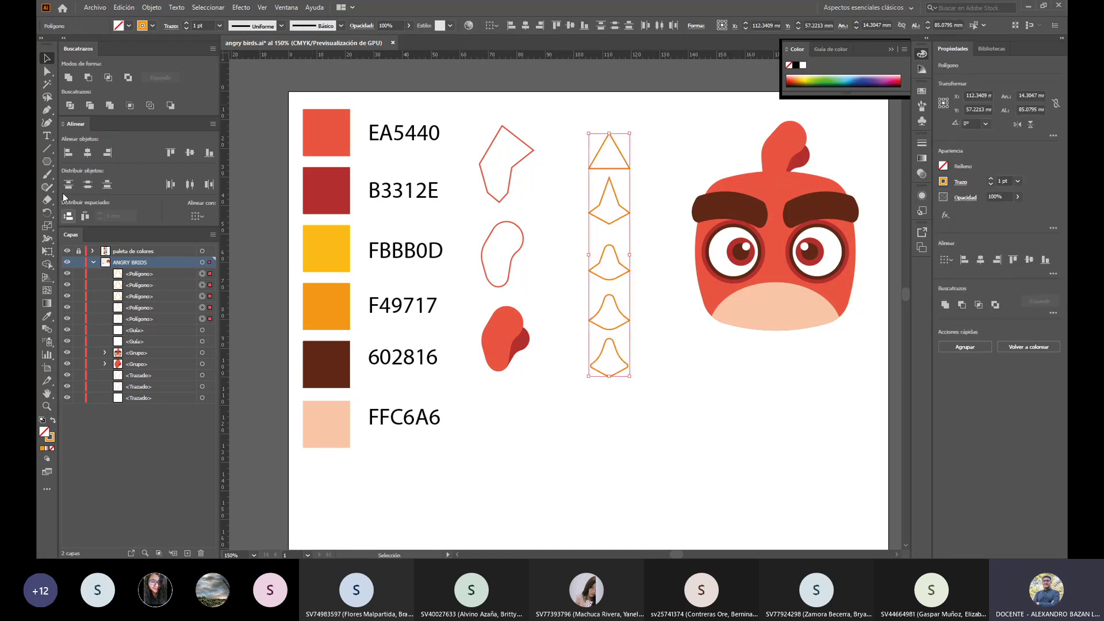
left_click(80, 184)
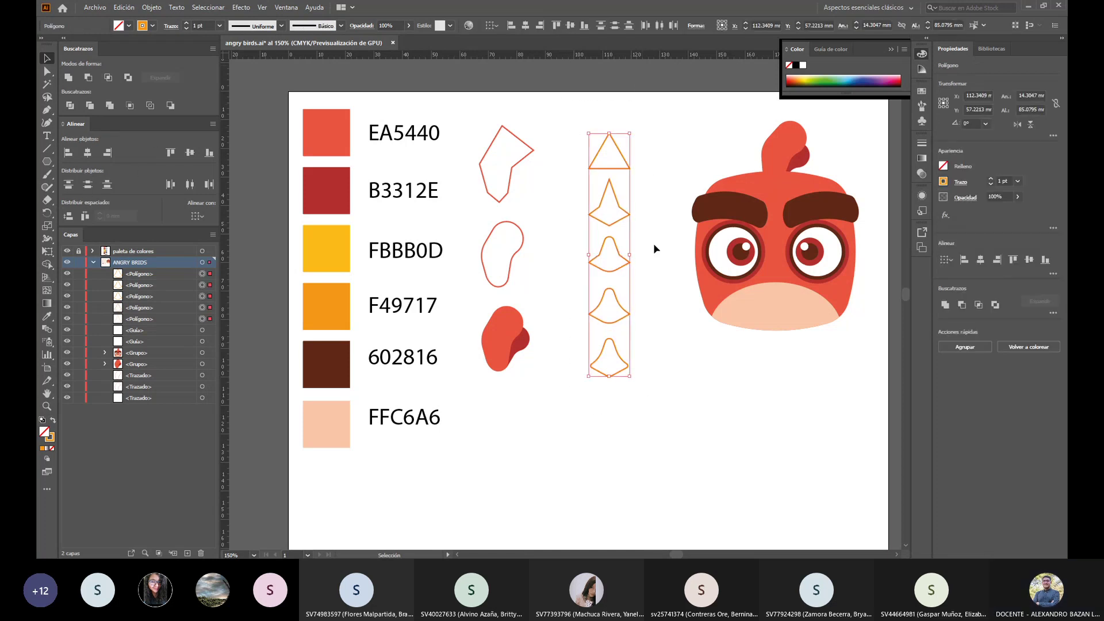
left_click(637, 293)
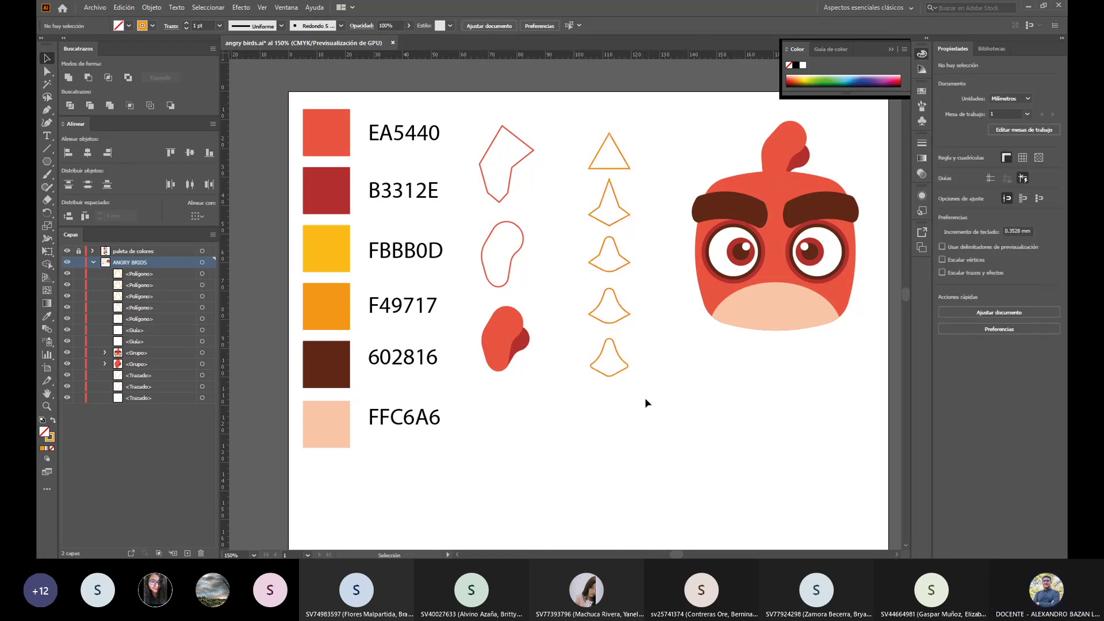
Step: Turn the lowest beak's outline into a solid fill without stroke, using the yellow sampled from the FBBB0D swatch
left_click(614, 374)
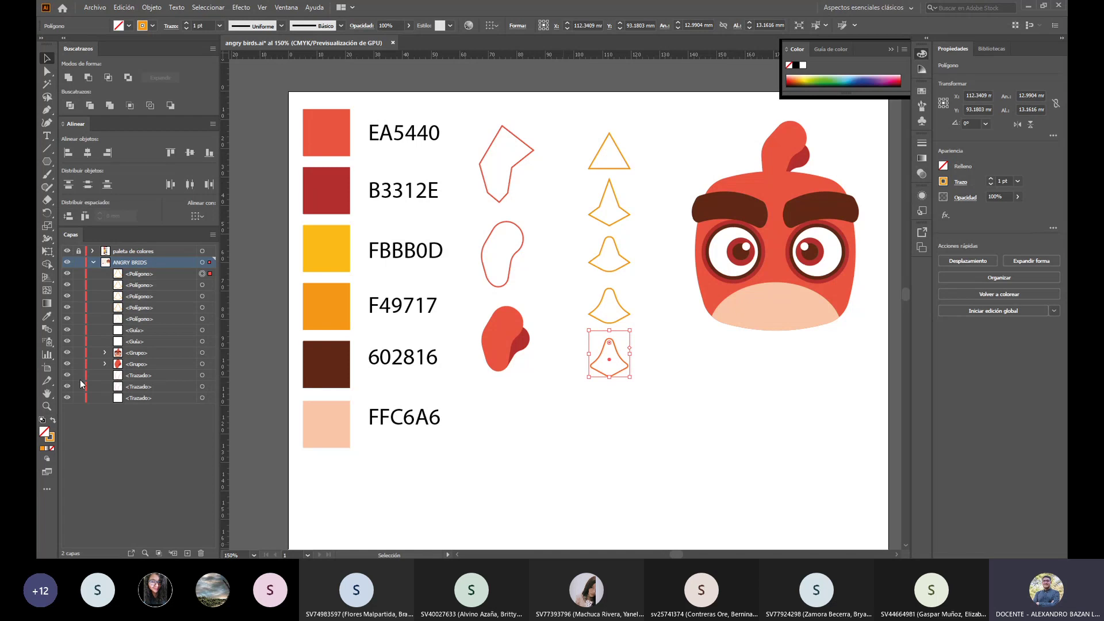
left_click(52, 421)
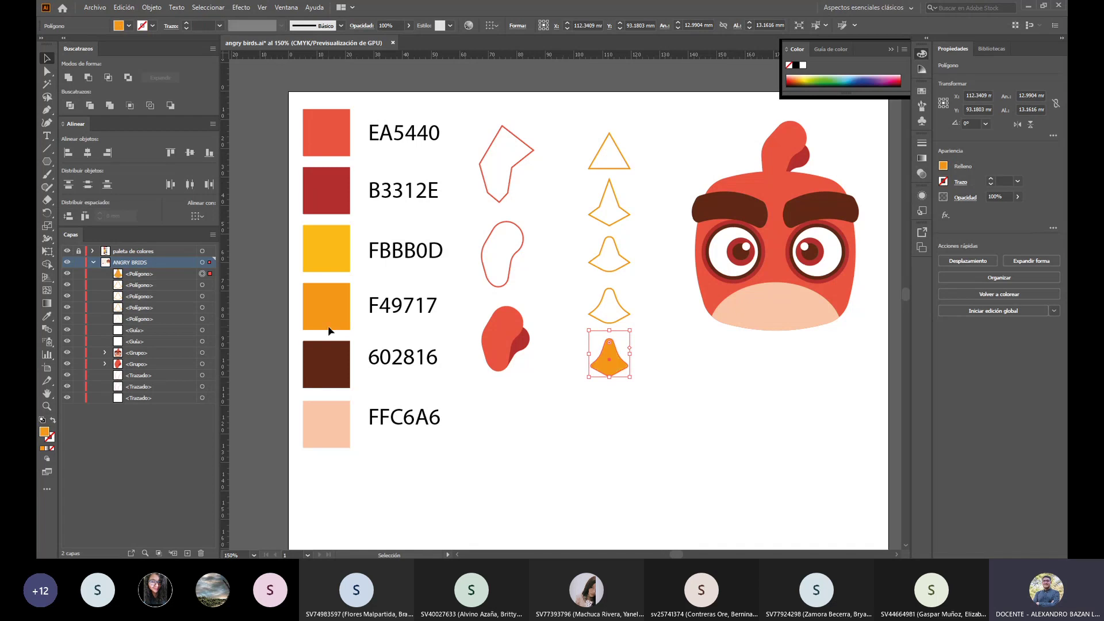
key("i")
left_click(328, 254)
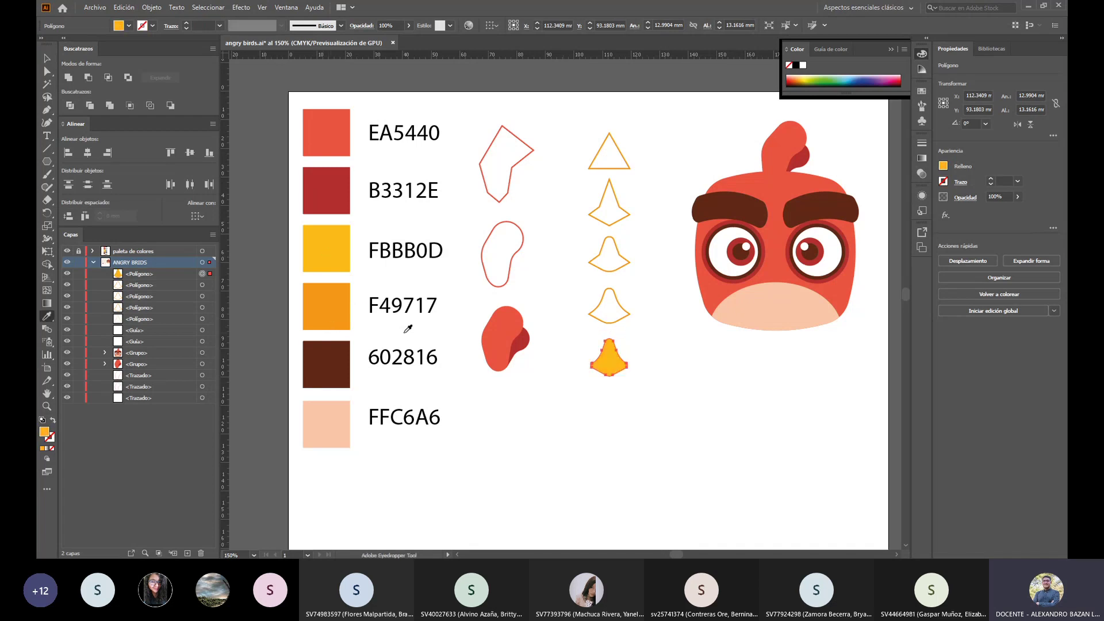
left_click(47, 59)
left_click(630, 436)
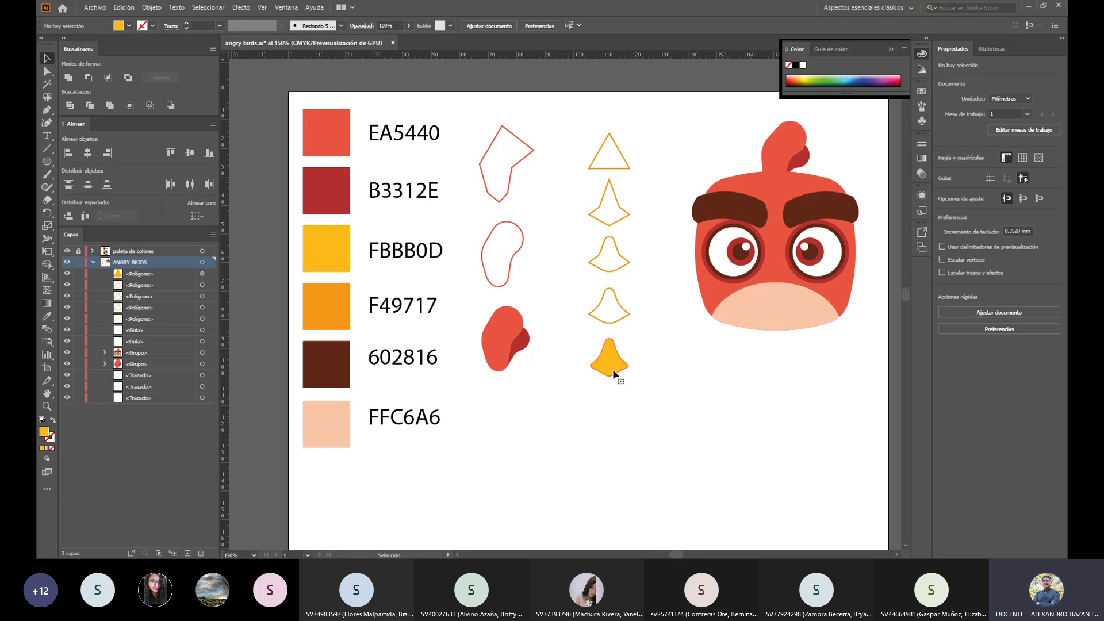
left_click(614, 373)
left_click(614, 430)
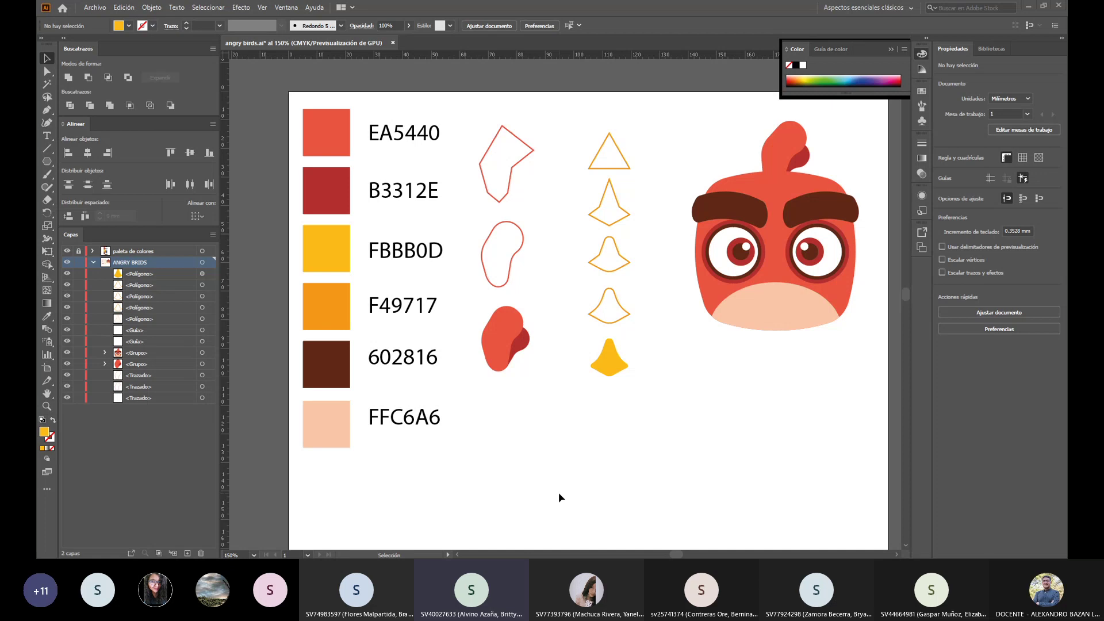
left_click(47, 161)
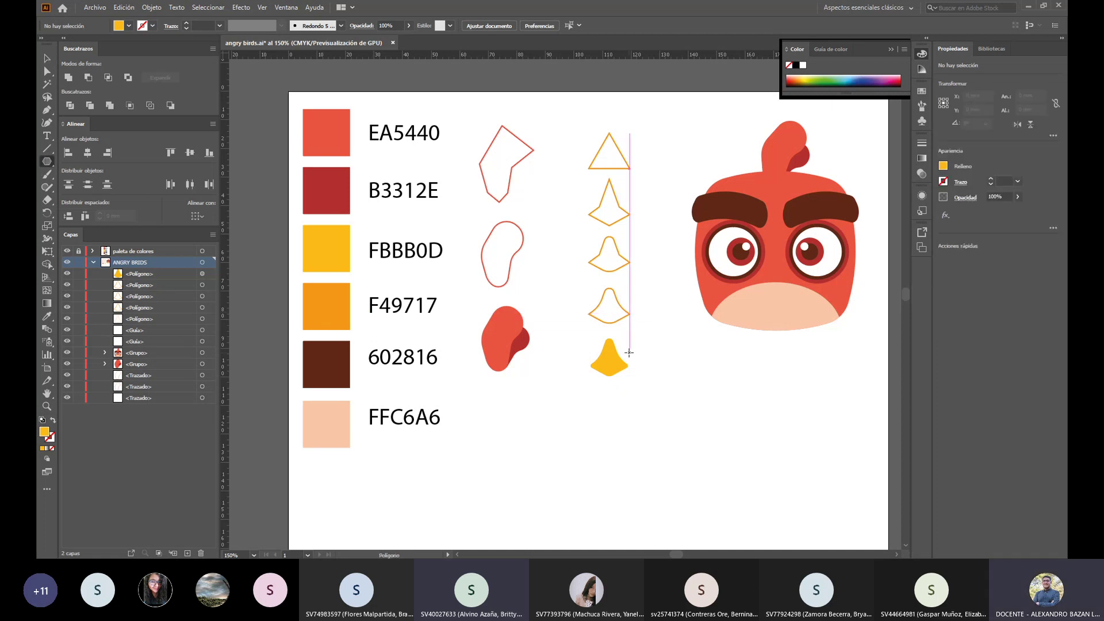
left_click_drag(545, 433, 721, 539)
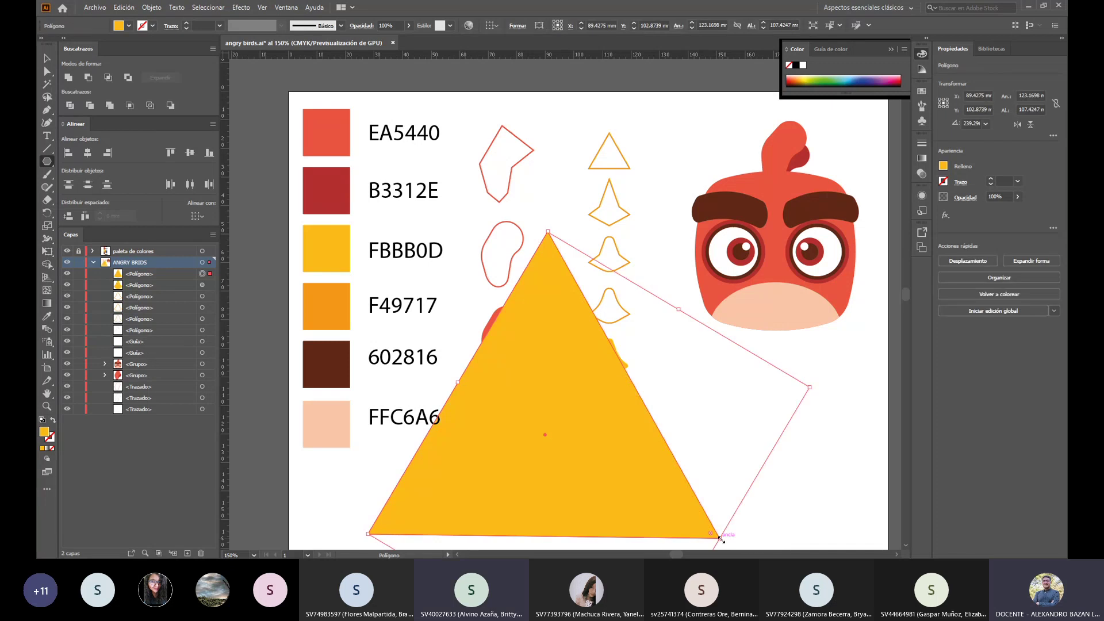
key("ctrl+z")
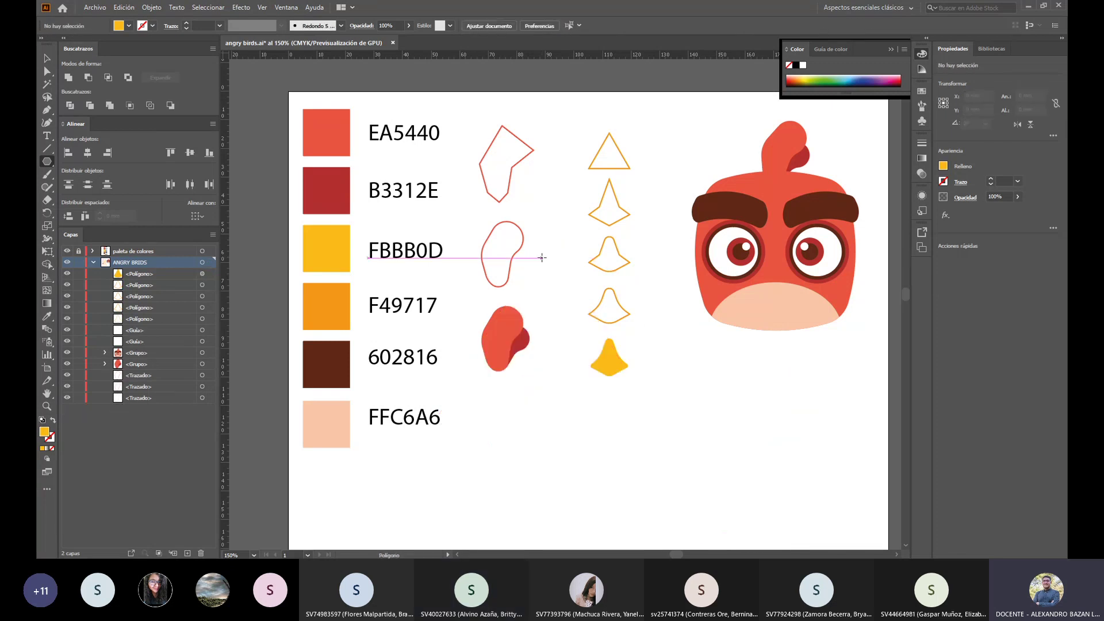
left_click_drag(542, 257, 523, 295)
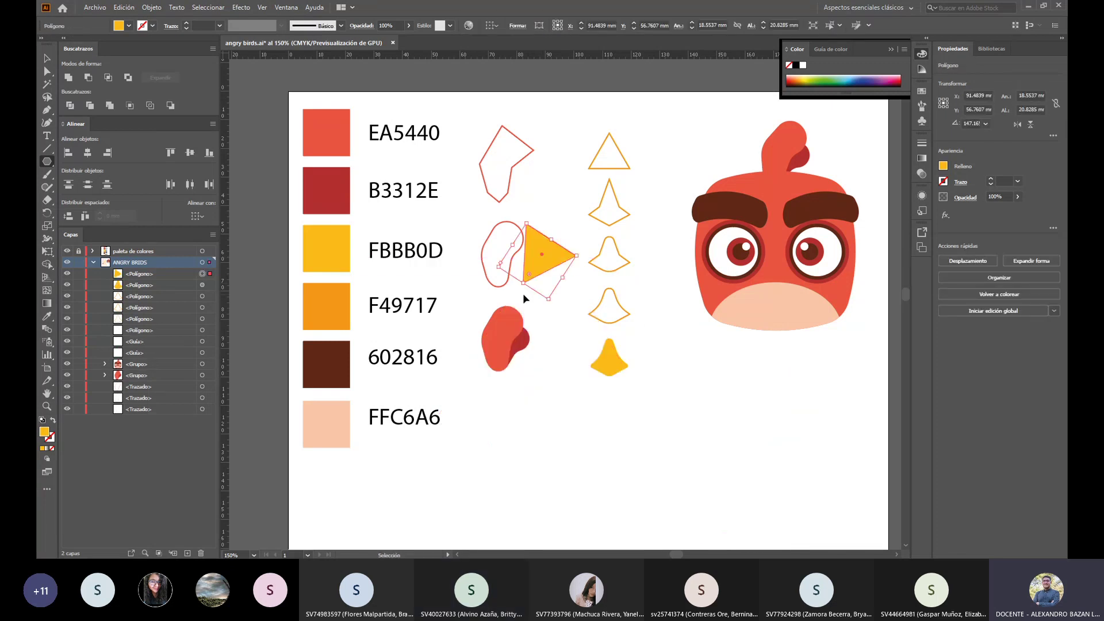
key("ctrl+z")
left_click(554, 194)
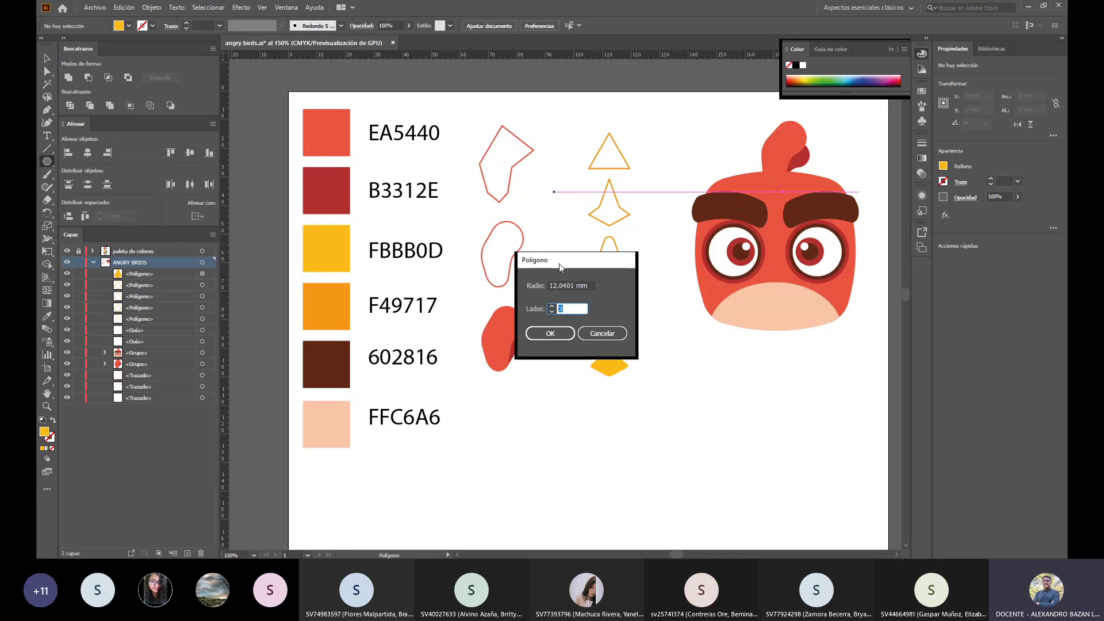
left_click_drag(559, 263, 624, 399)
double_click(626, 443)
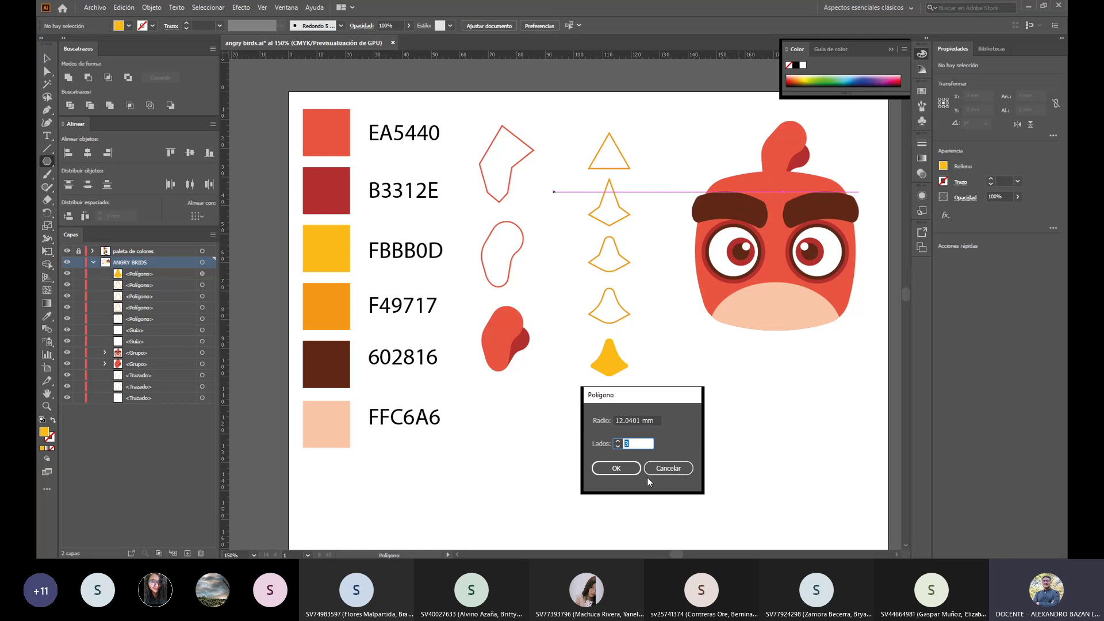
left_click(674, 468)
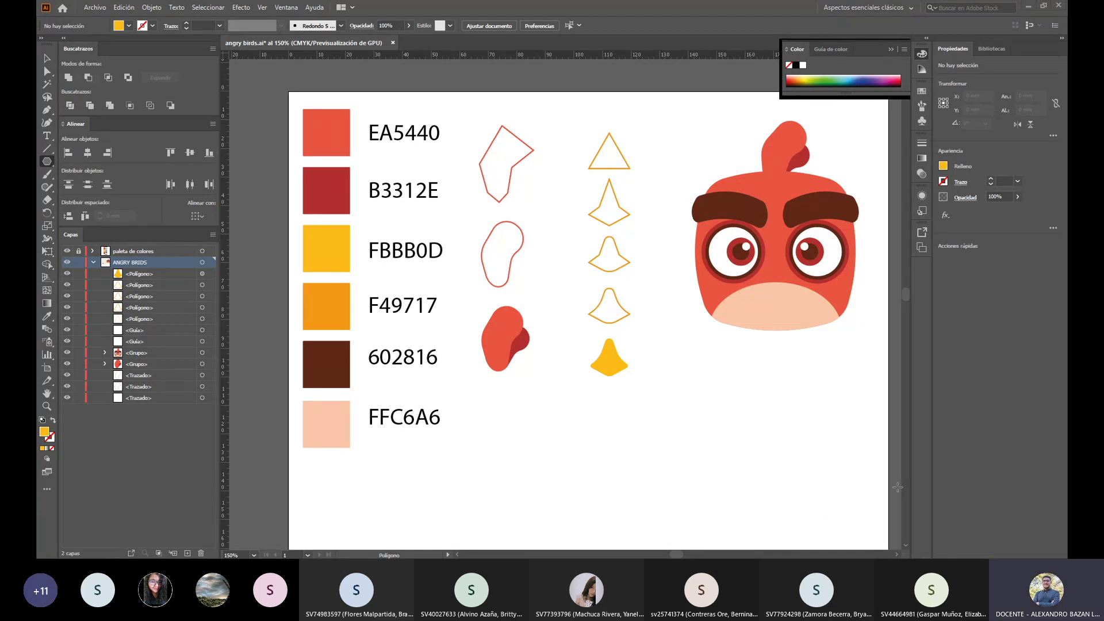
scroll(903, 494, "down", 4)
scroll(567, 226, "up", 5)
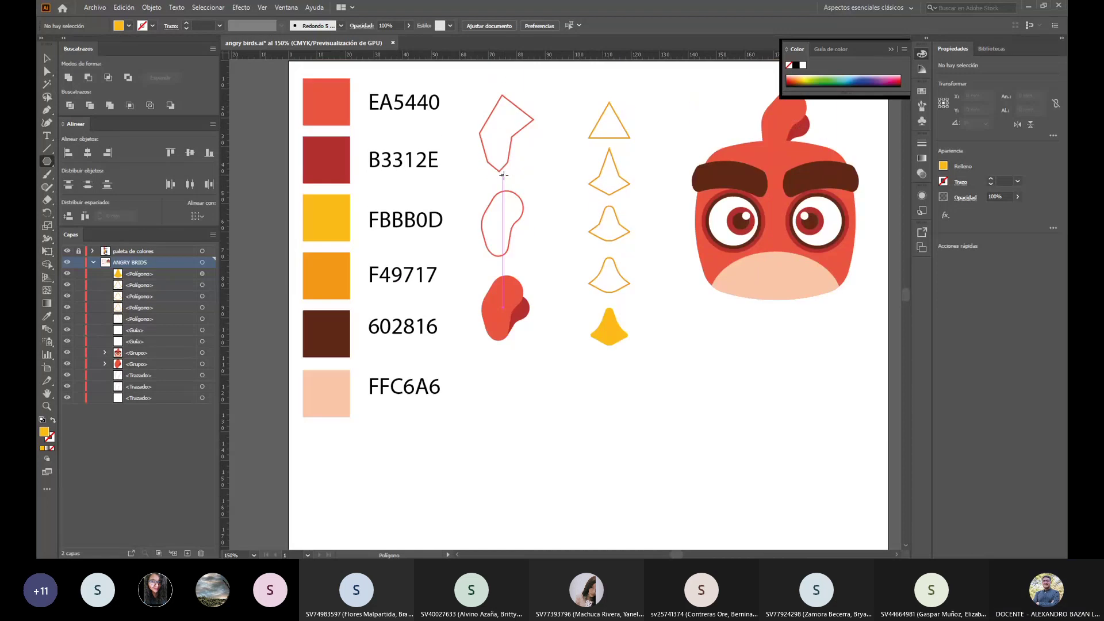
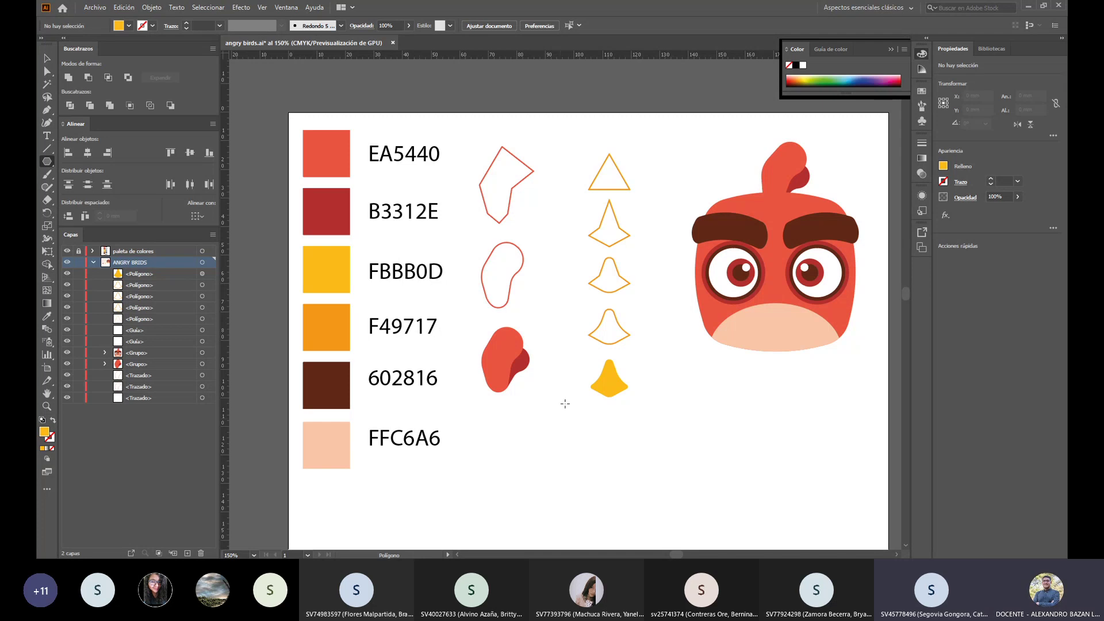
Step: Show the hidden guides and clear all of them from the document
left_click(45, 59)
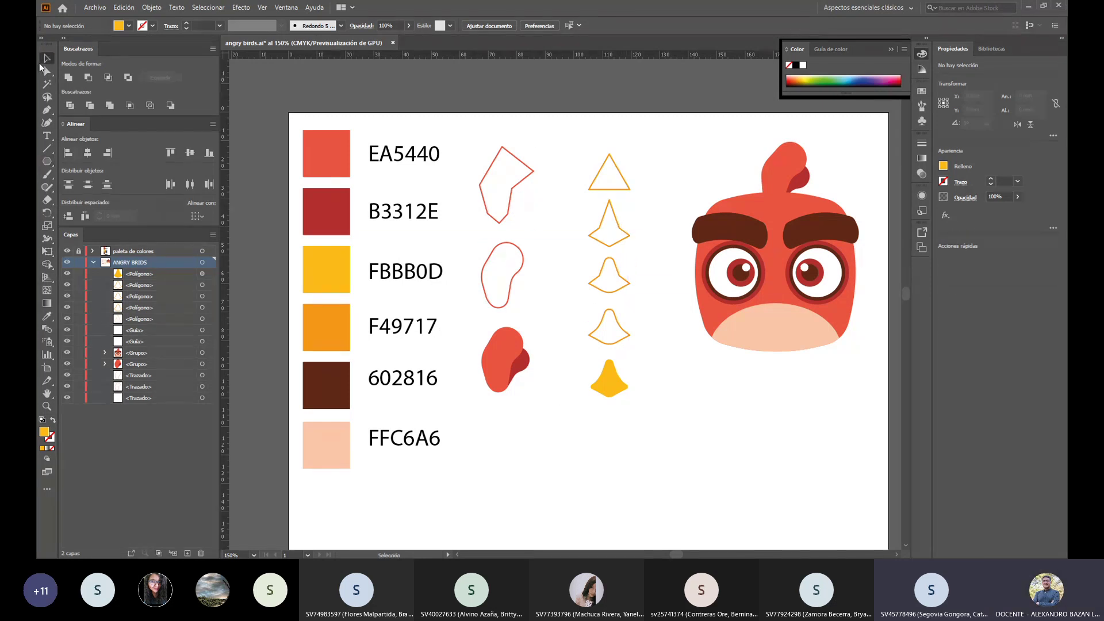
left_click(621, 233)
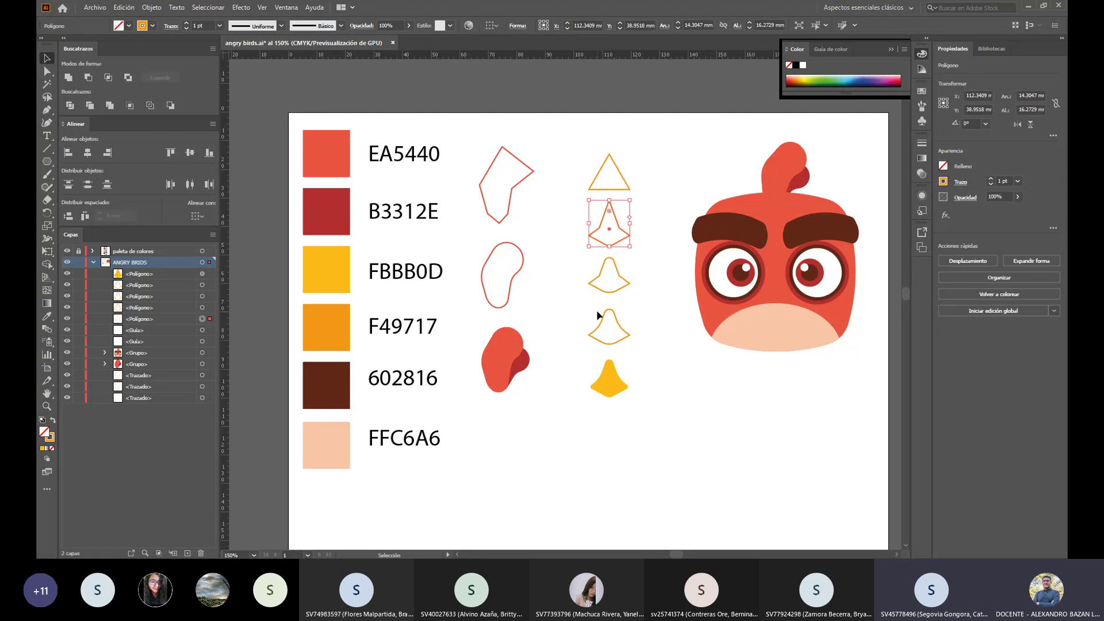
left_click(640, 247)
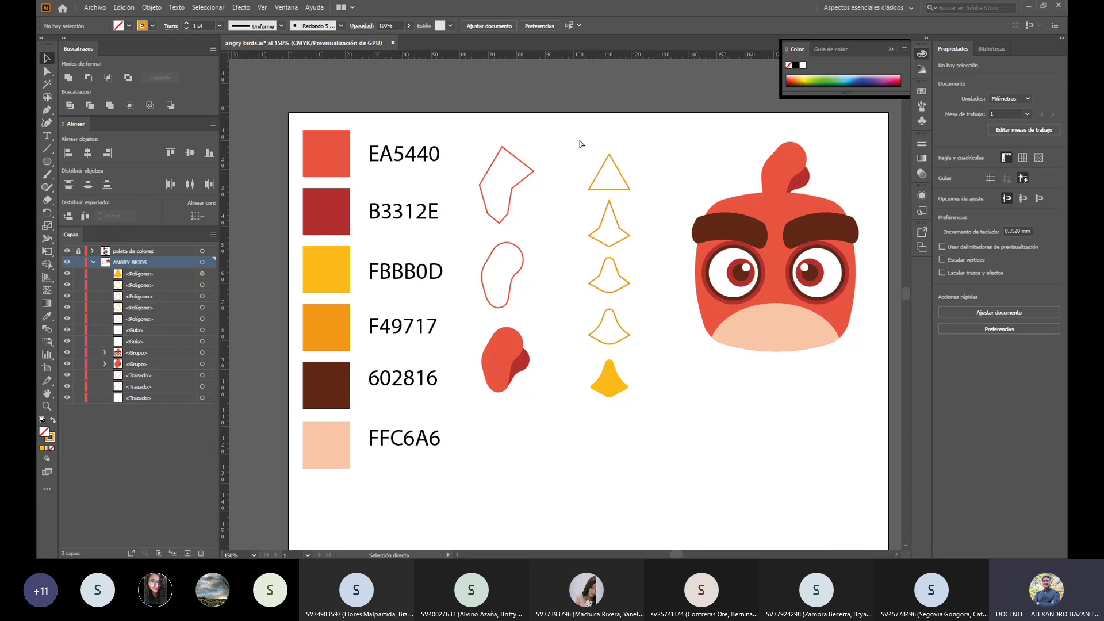
key("ctrl+semicolon")
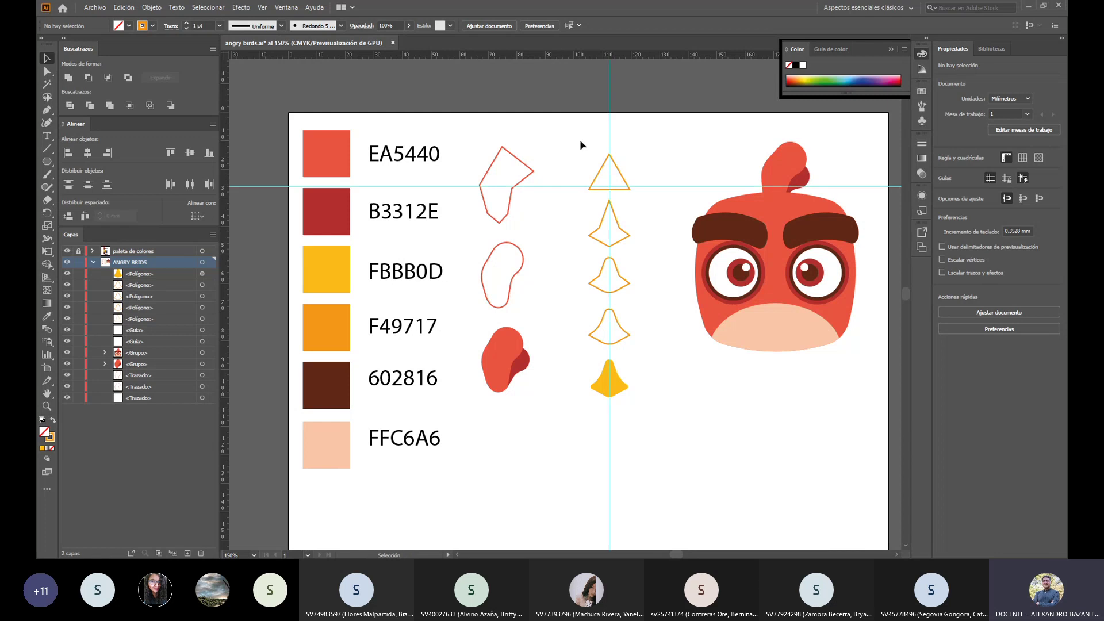
left_click(717, 186)
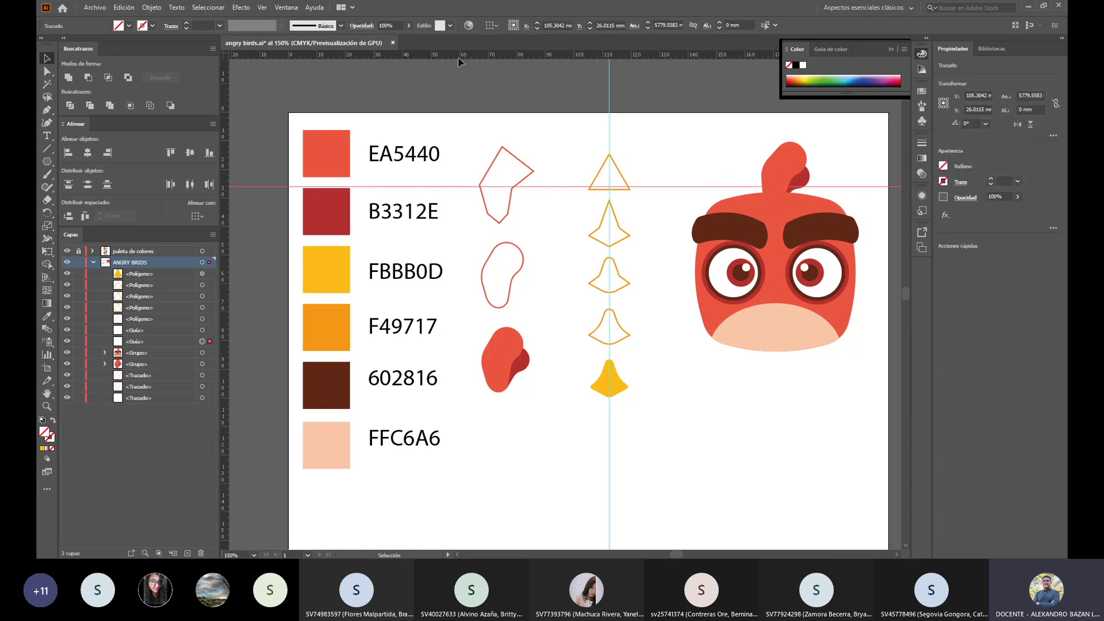
left_click(262, 8)
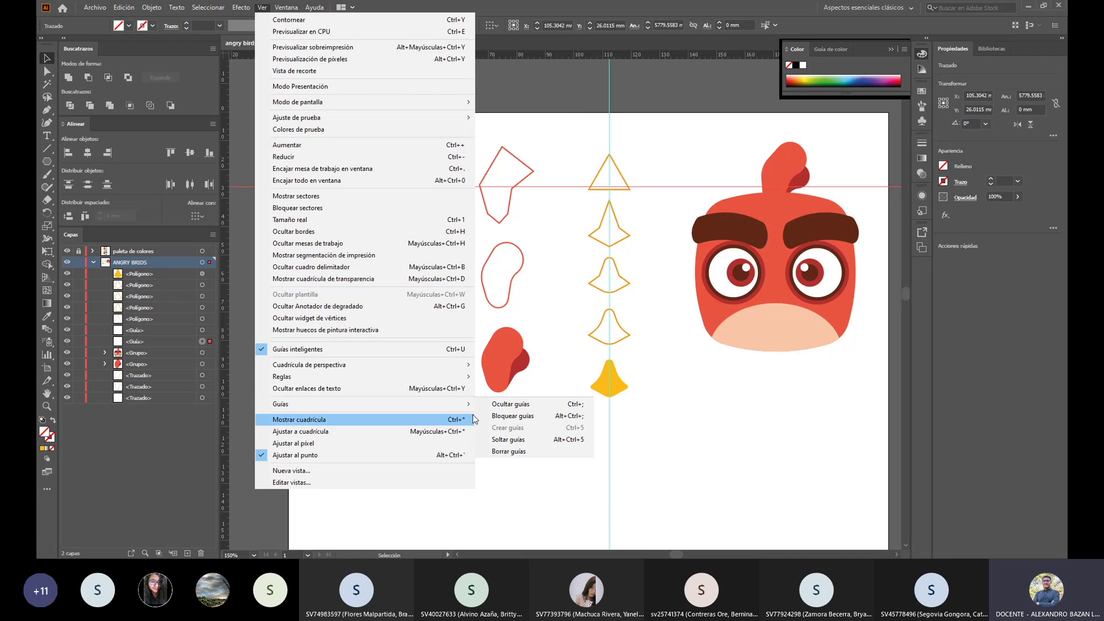
left_click(527, 449)
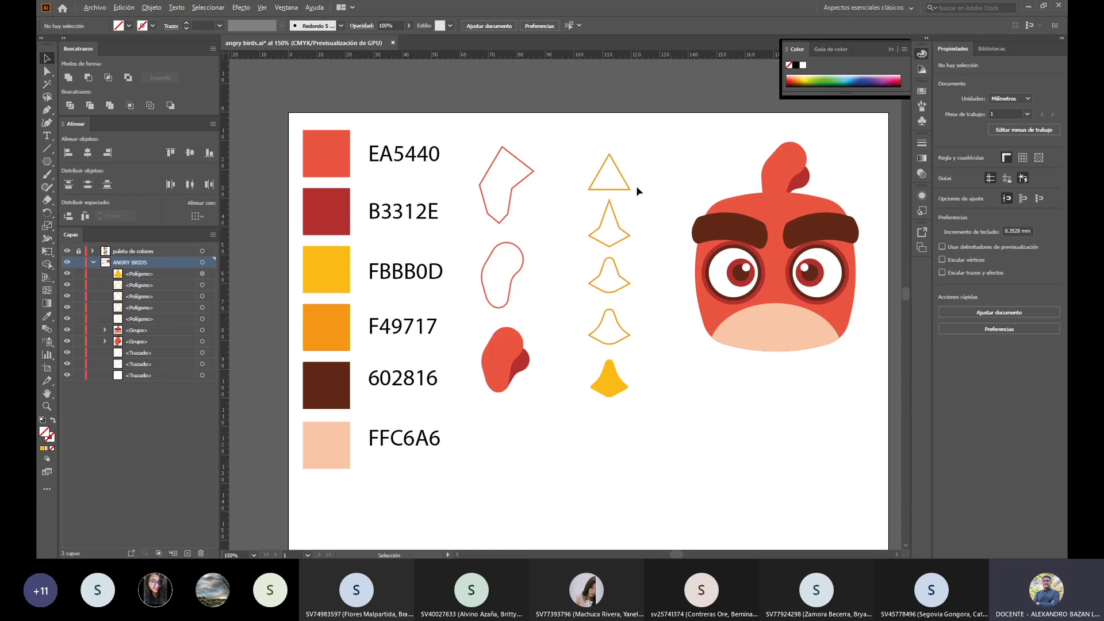
Step: Draw a rectangle about 14.6 × 6.2 mm beside the orange triangle and give it a yellow 1 pt stroke without fill
scroll(636, 185, "up", 2)
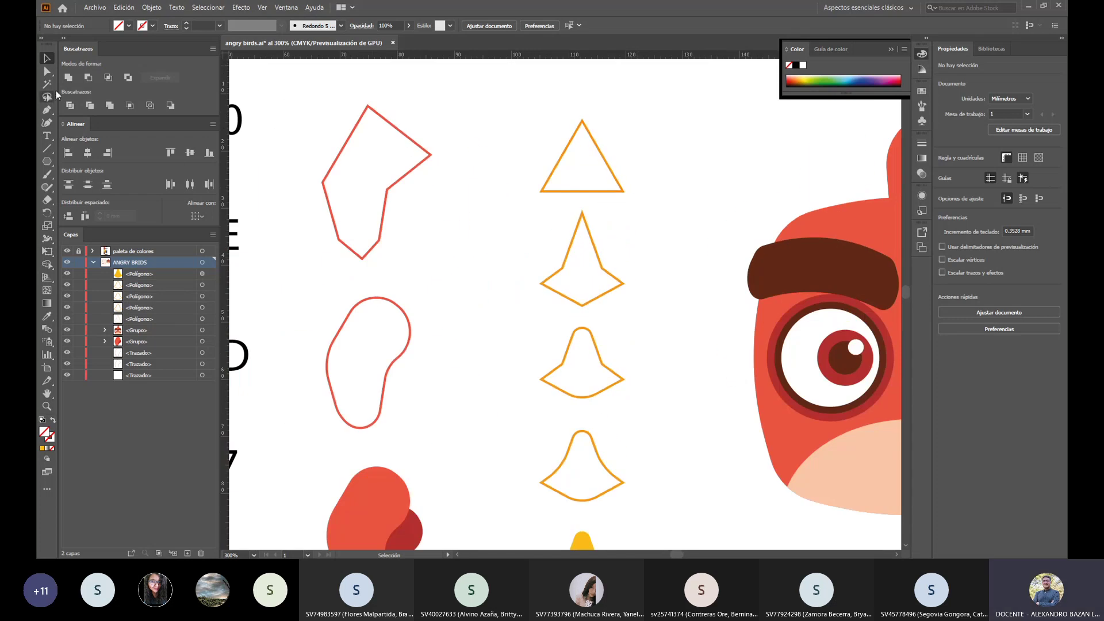
left_click(51, 161)
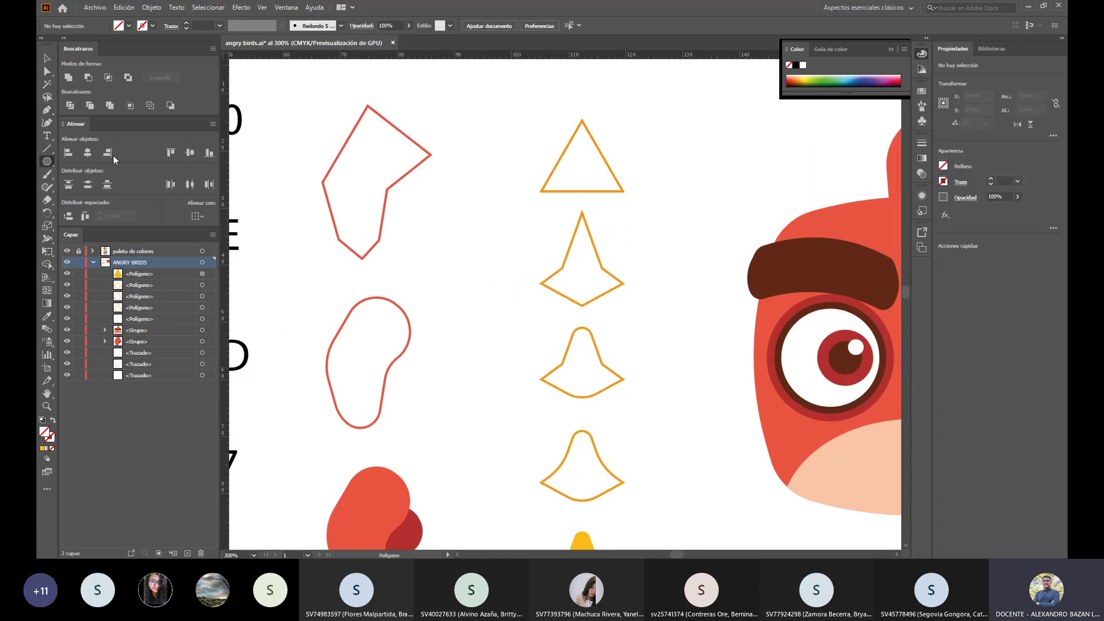
key("m")
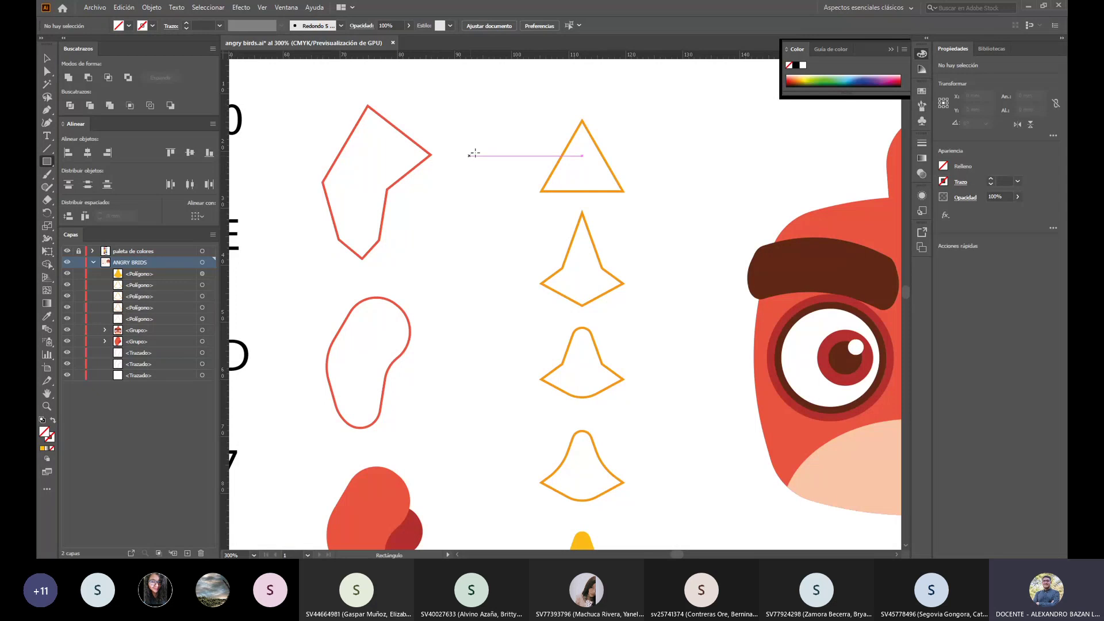
mouse_move(454, 124)
left_mouse_down()
mouse_move(494, 154)
mouse_move(537, 158)
left_mouse_up()
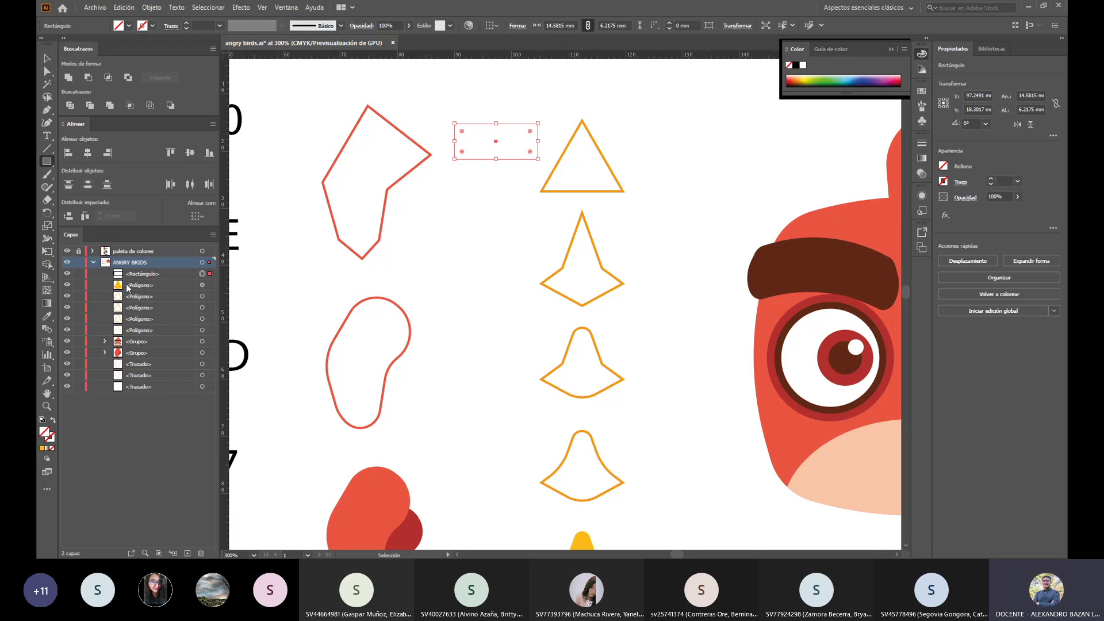
left_click(52, 440)
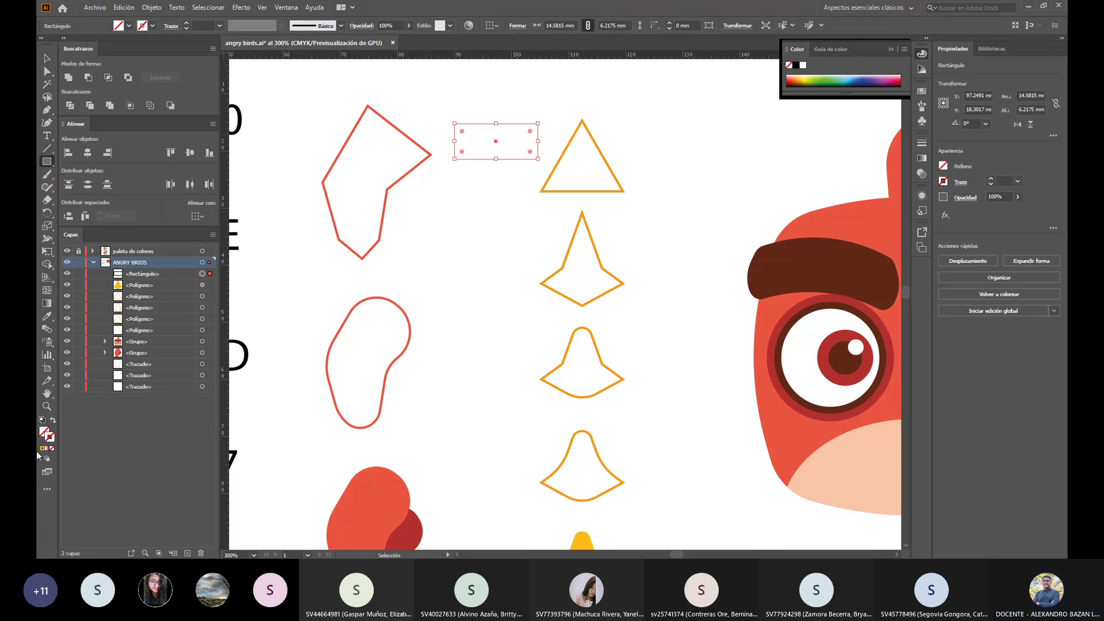
left_click(42, 448)
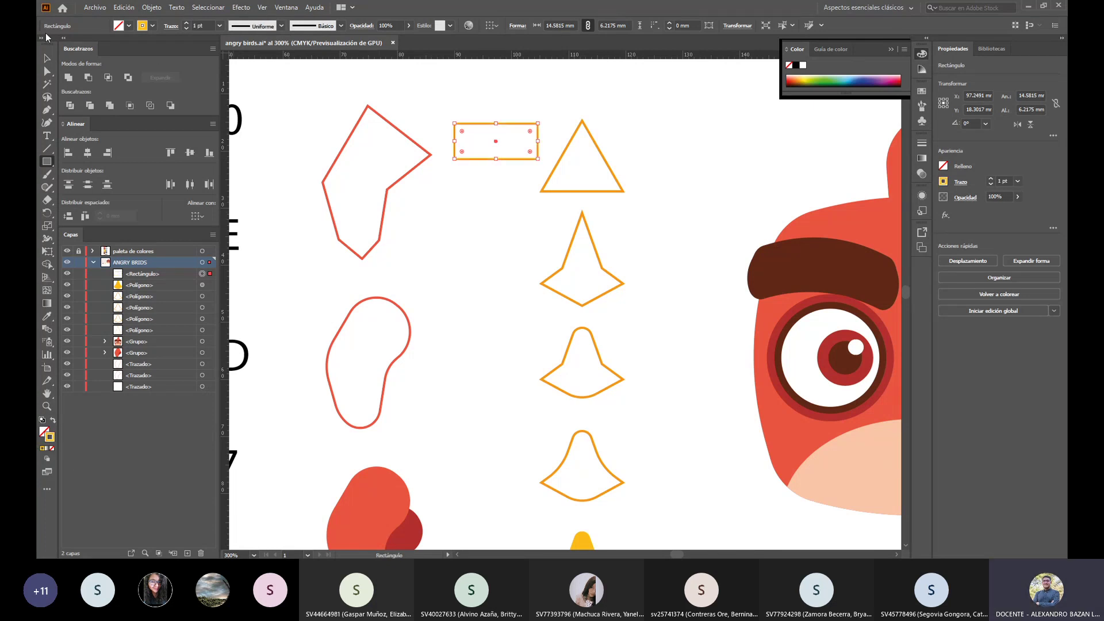
left_click(47, 58)
left_click(523, 201)
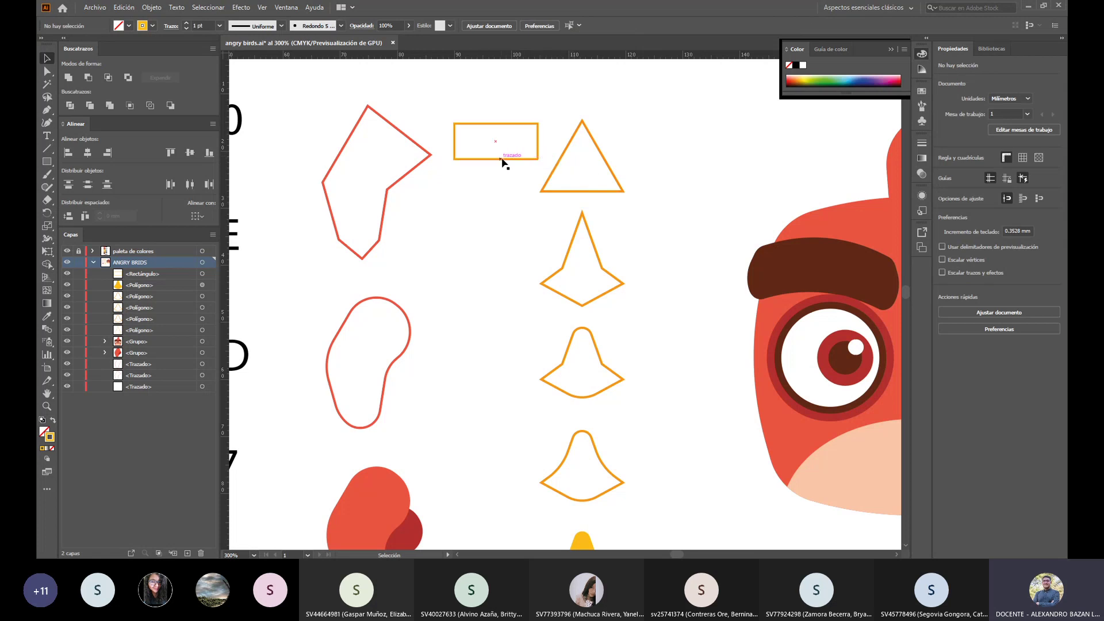
Step: Add an anchor point with the Pen tool on each slanted side of the triangle, level with the rectangle's lower edge
left_click(566, 152)
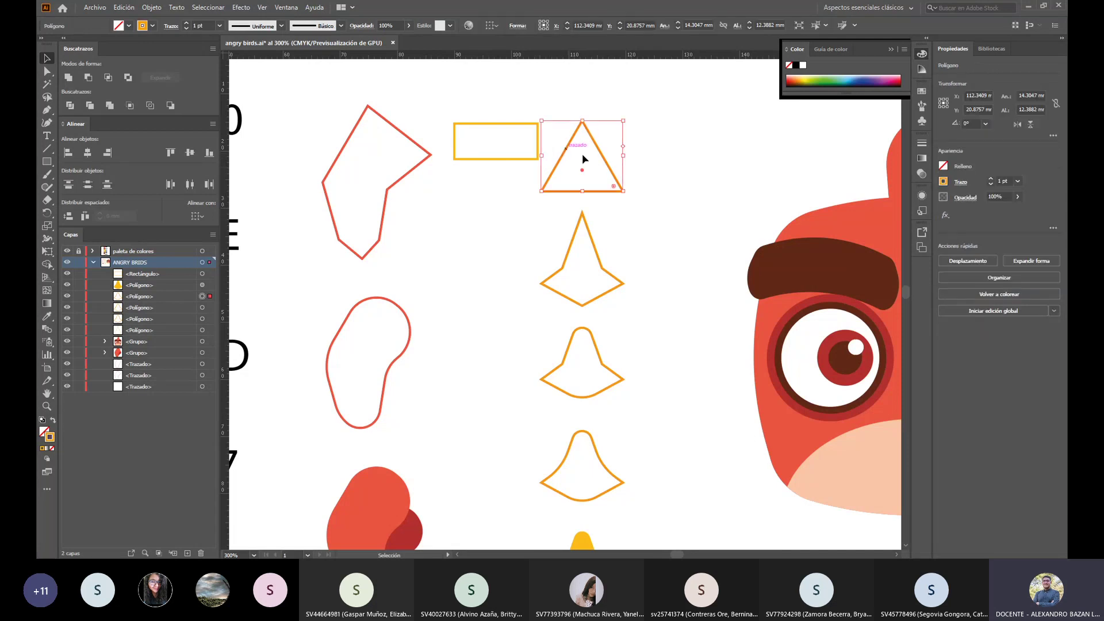
left_click(47, 109)
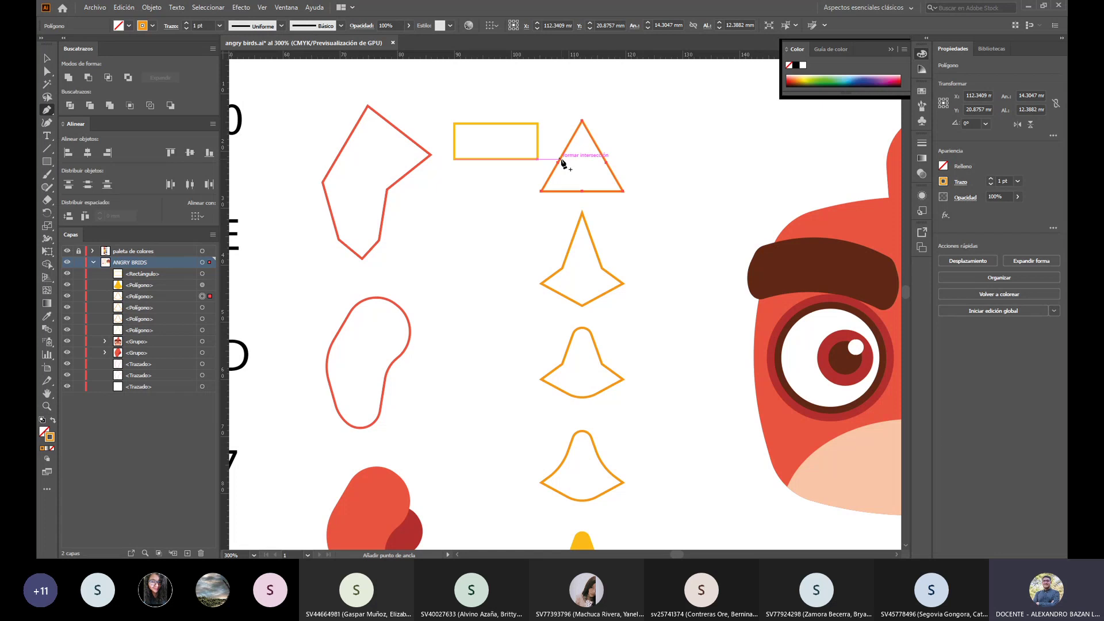
scroll(563, 163, "up", 4)
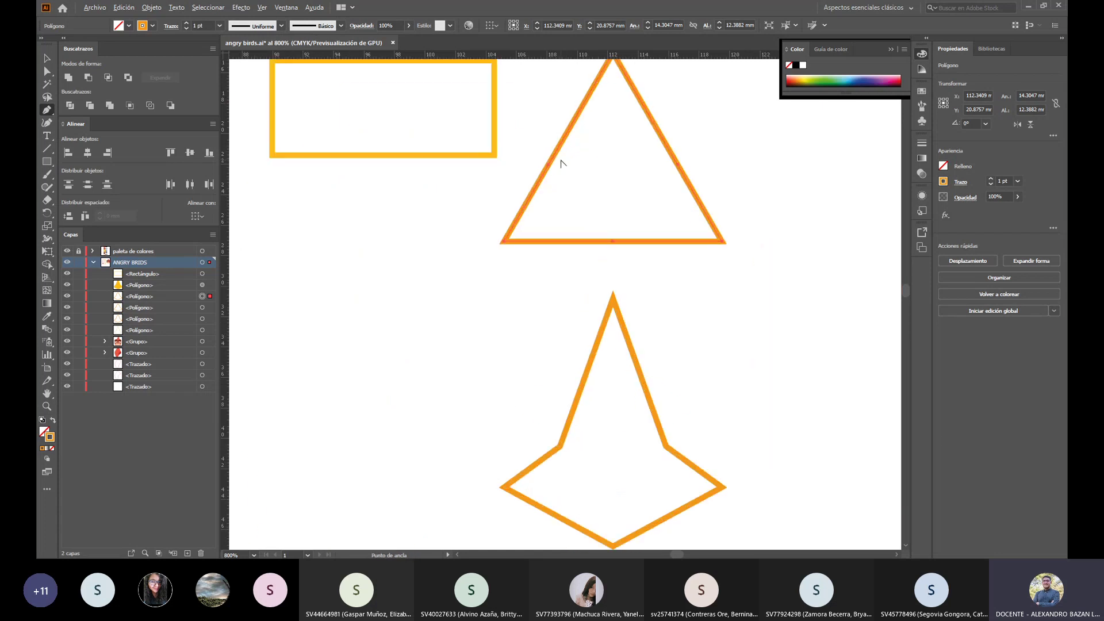
scroll(562, 164, "up", 2)
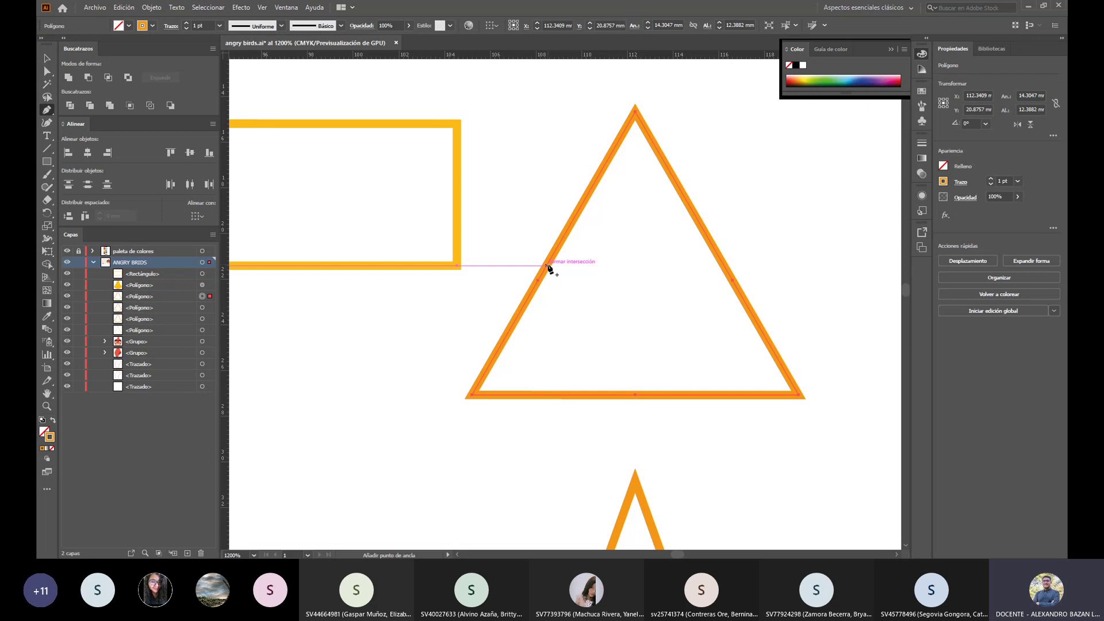
left_click(548, 266)
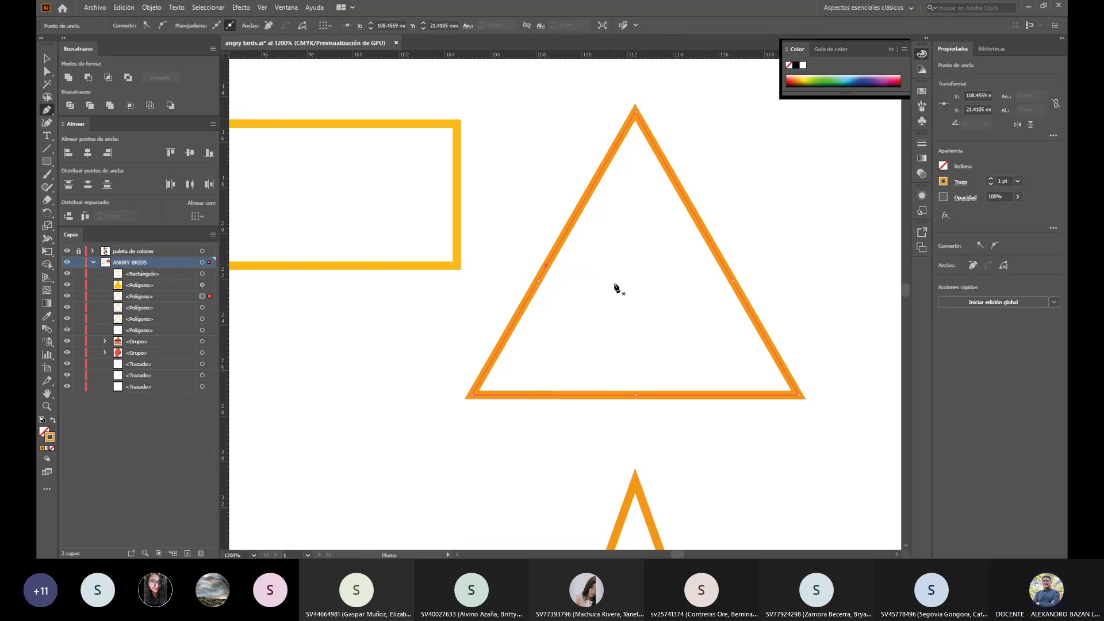
left_click(725, 266)
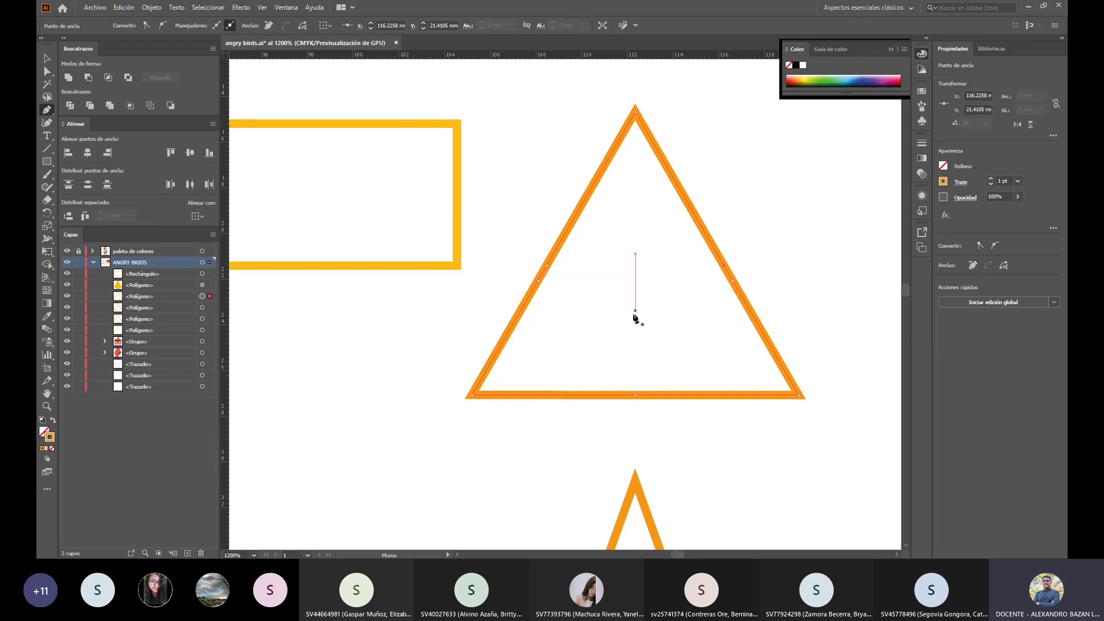
left_click(635, 395)
left_click(46, 58)
scroll(757, 233, "down", 6)
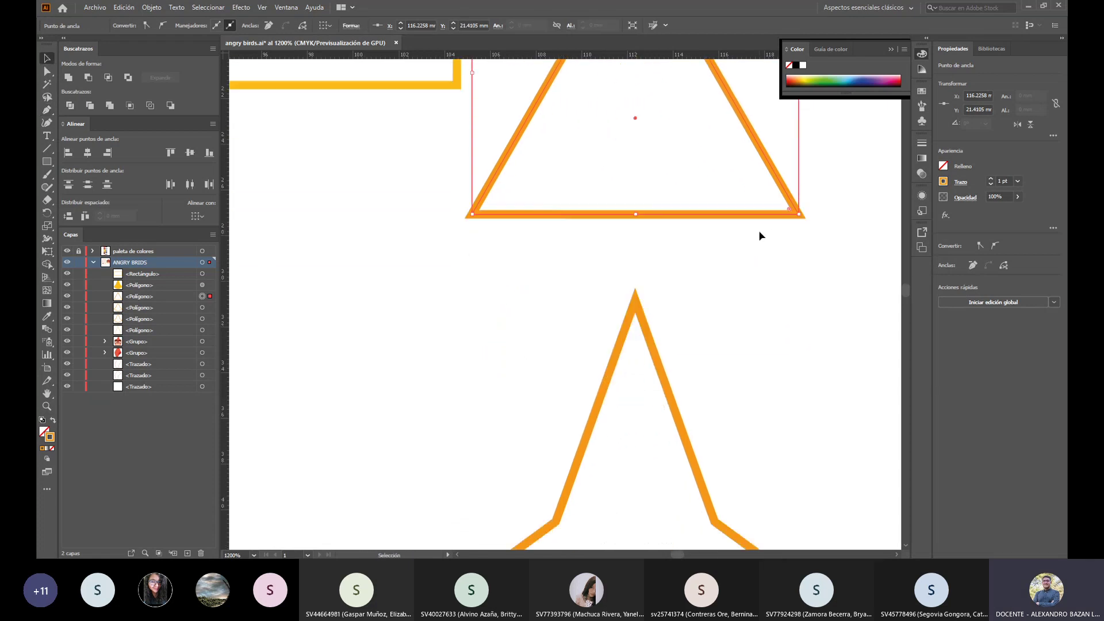
scroll(758, 233, "up", 5)
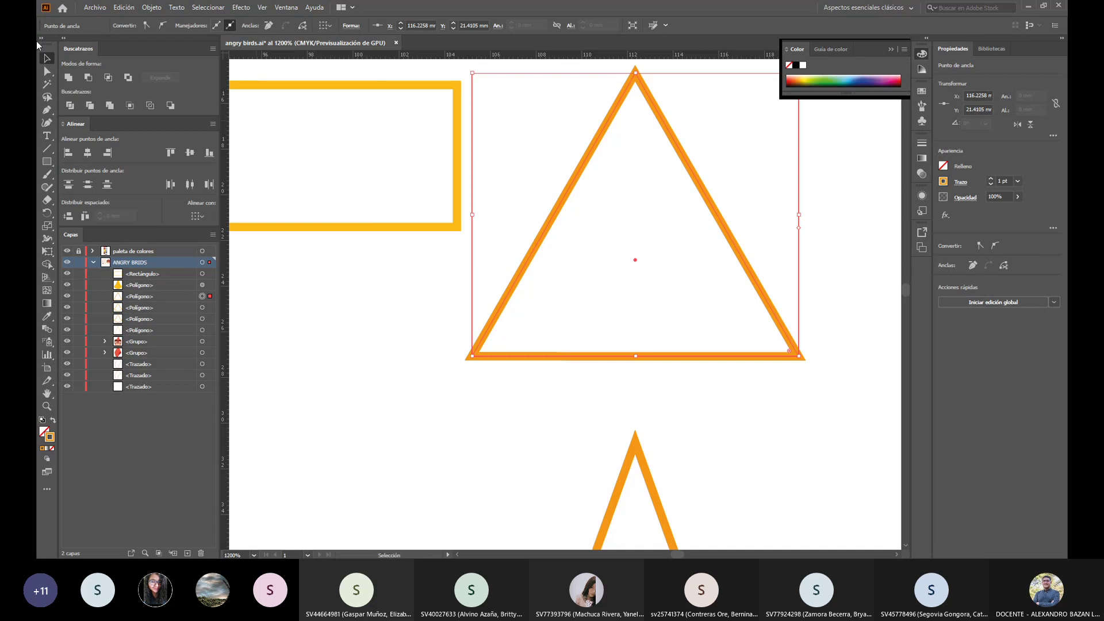
Step: Select the middle anchor points of the triangle's two slanted sides and nudge them down to a Y position of about 23.8 mm
left_click(48, 73)
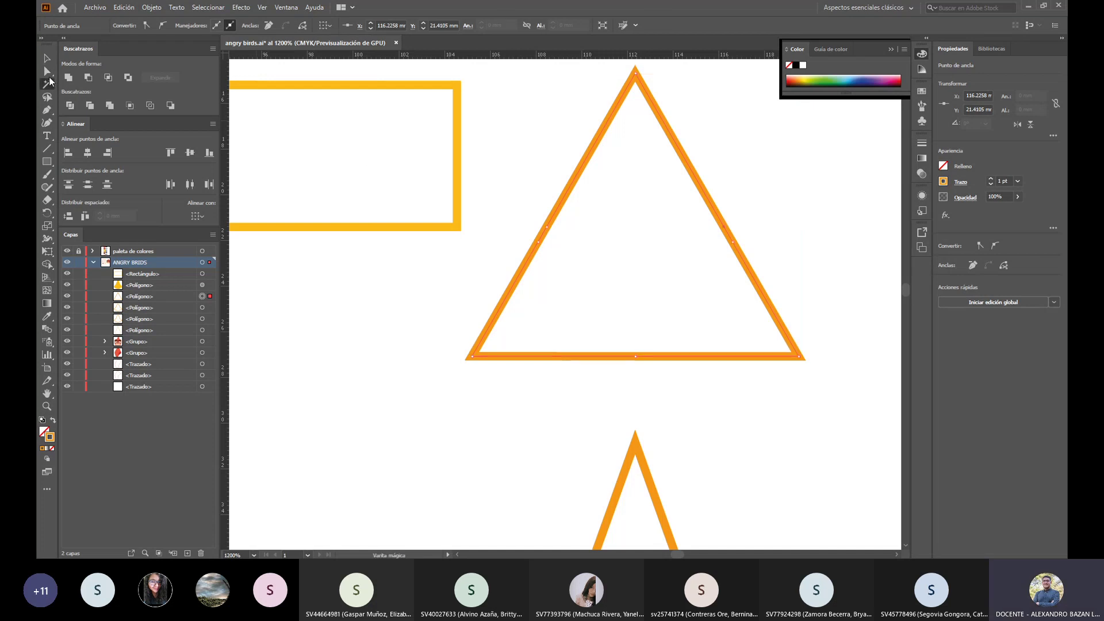
left_click(712, 263)
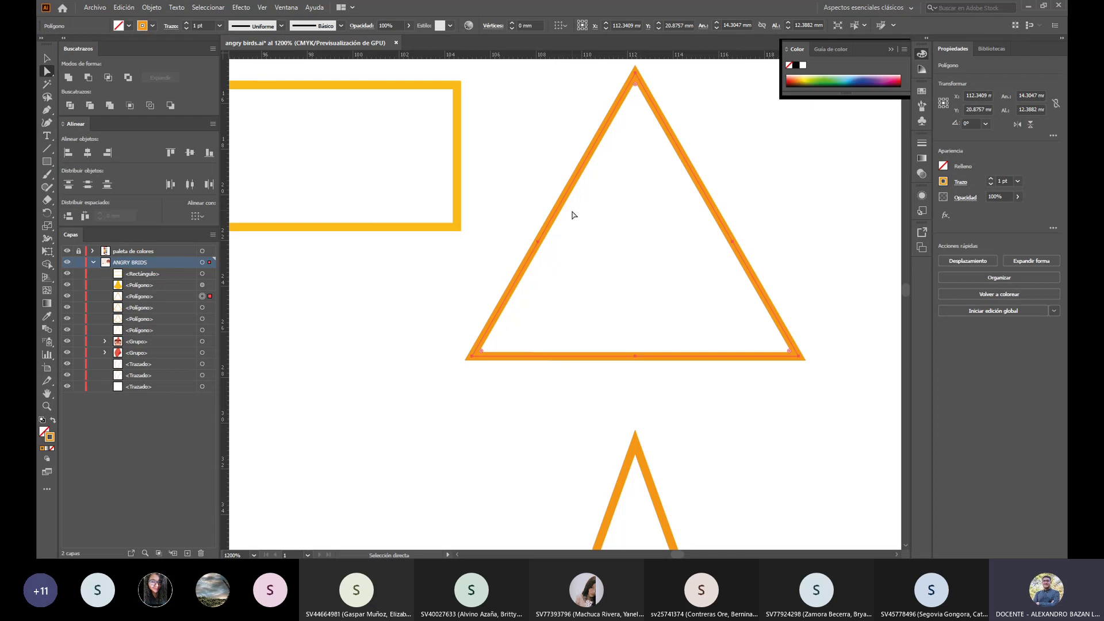
left_click(736, 239)
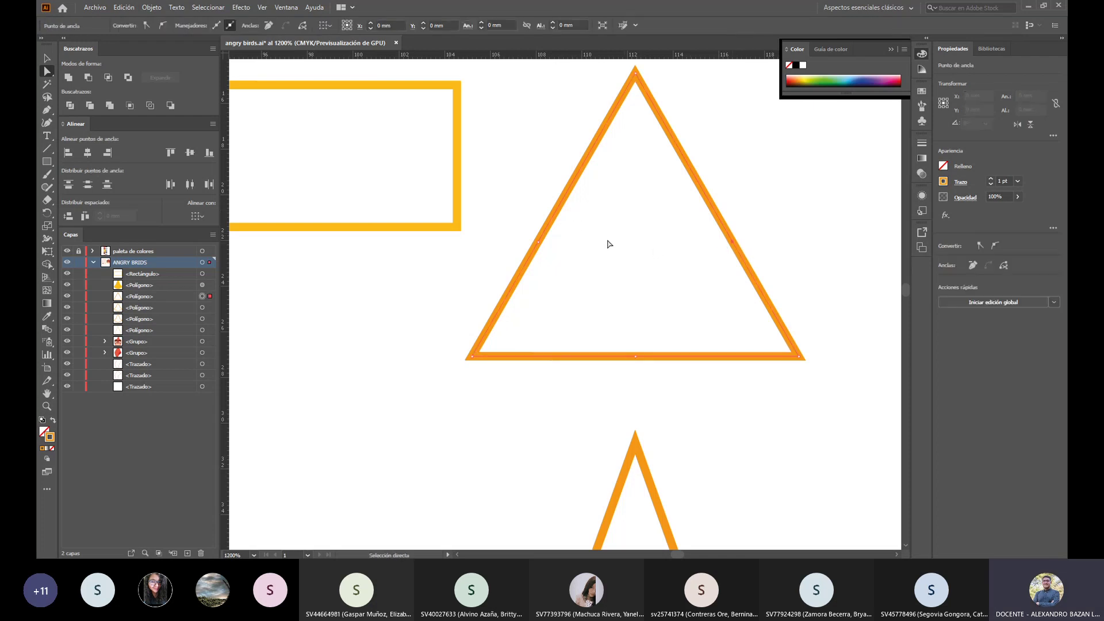
left_click(543, 246)
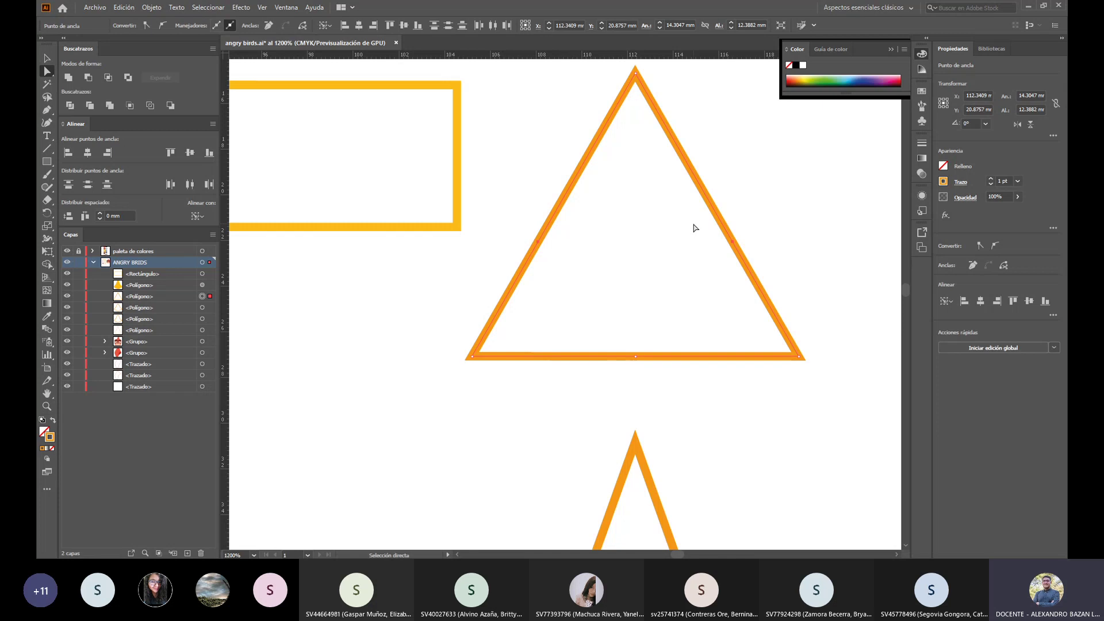
key("Down")
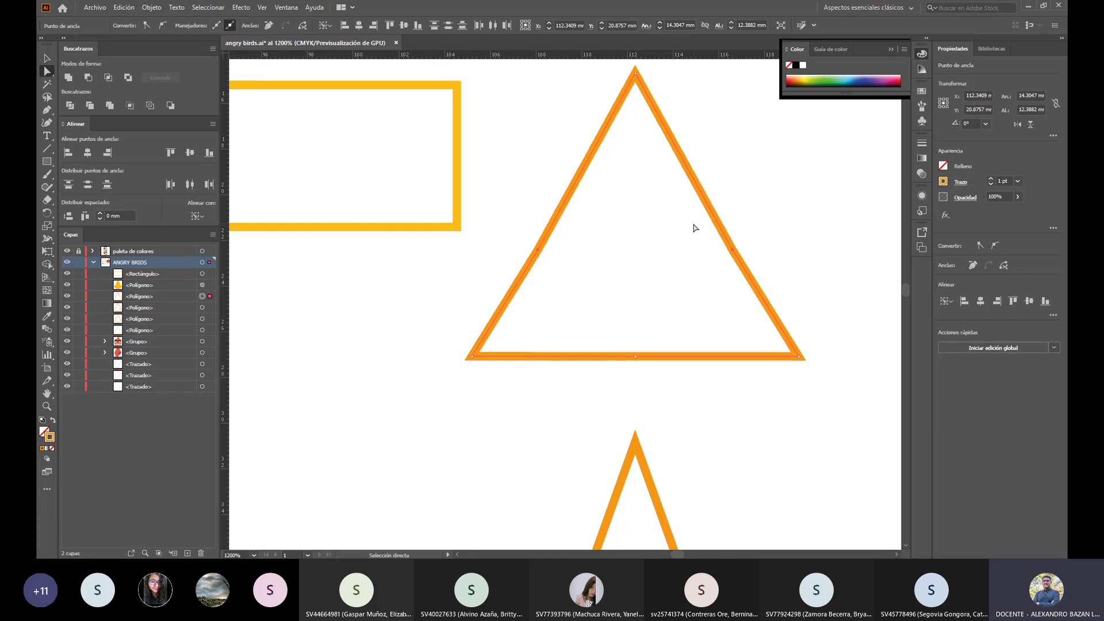
key("Down")
key("Down")
key("Down")
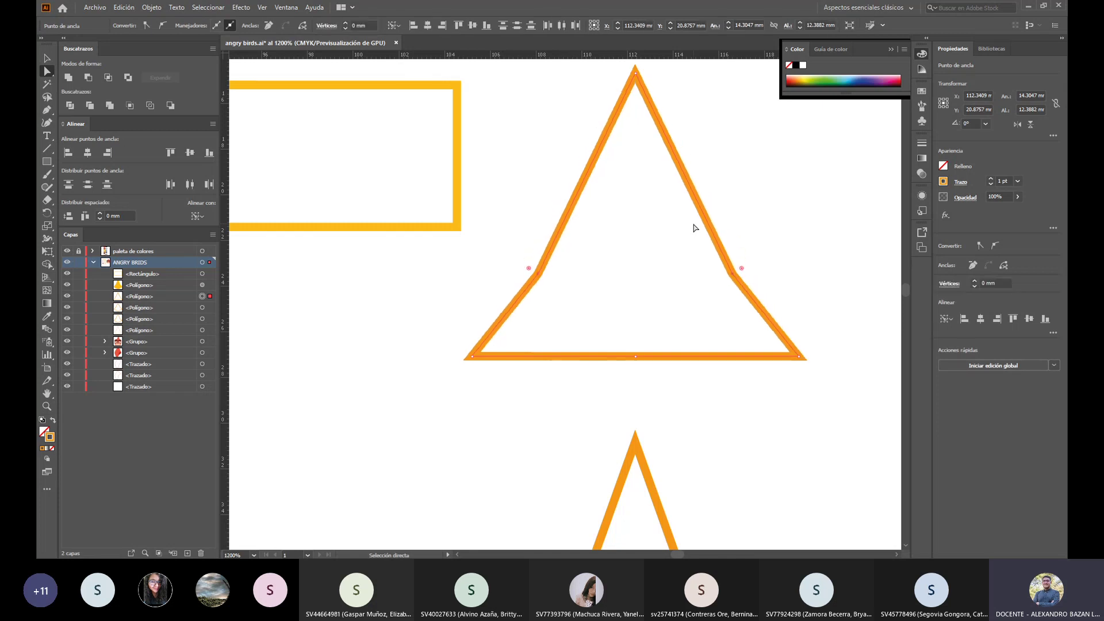
key("Down")
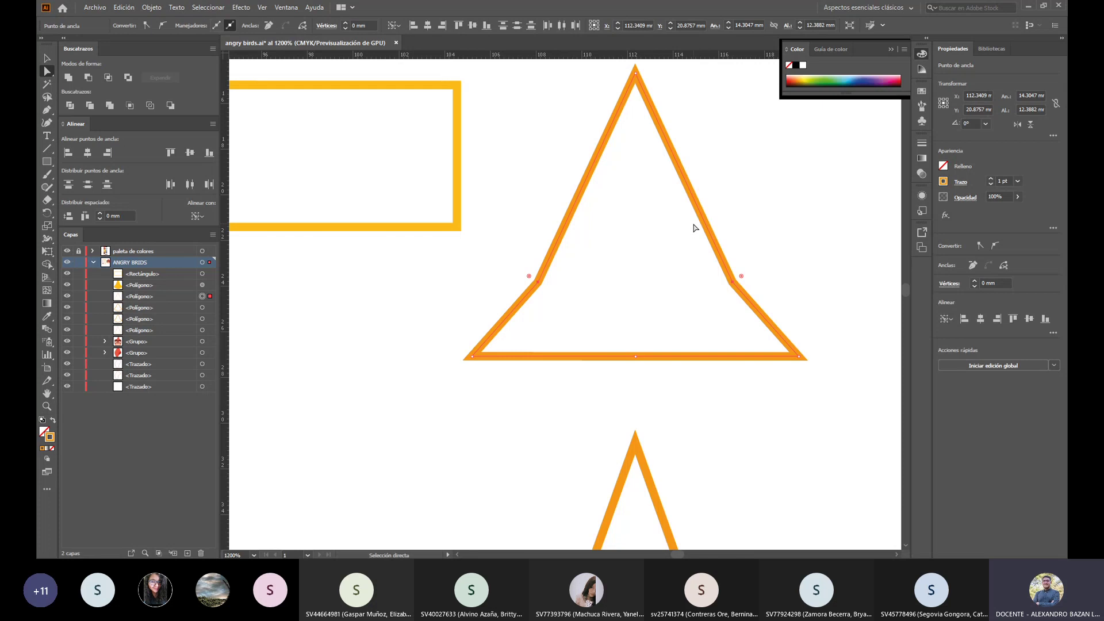
Step: Move the two side anchor points inward horizontally, to X positions of about 115.2 mm and 109.5 mm
left_click(741, 281)
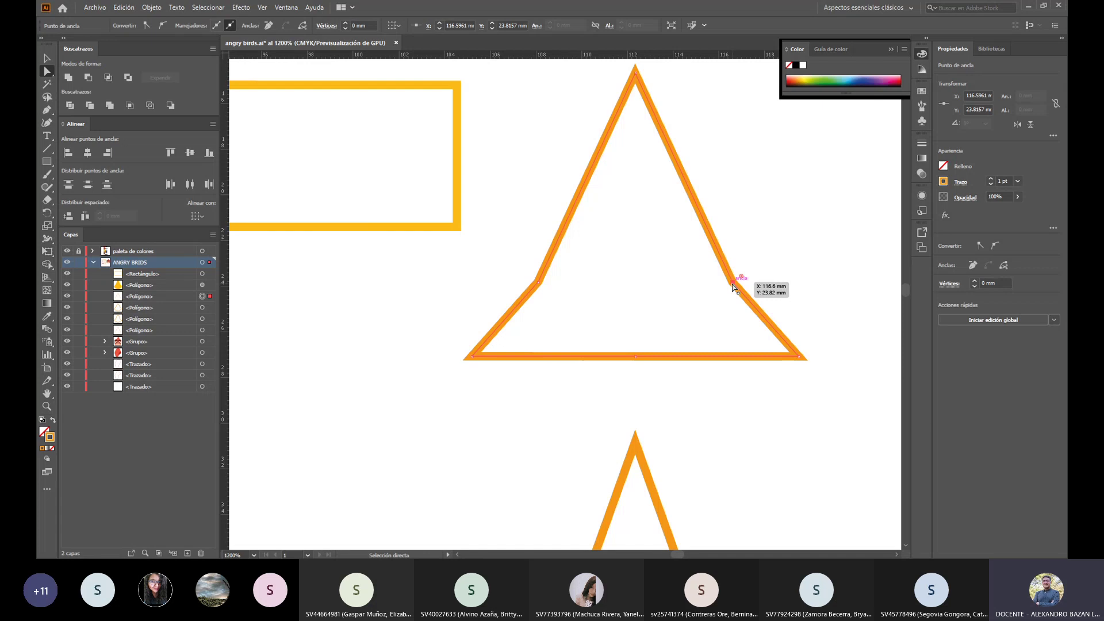
left_click_drag(733, 285, 701, 284)
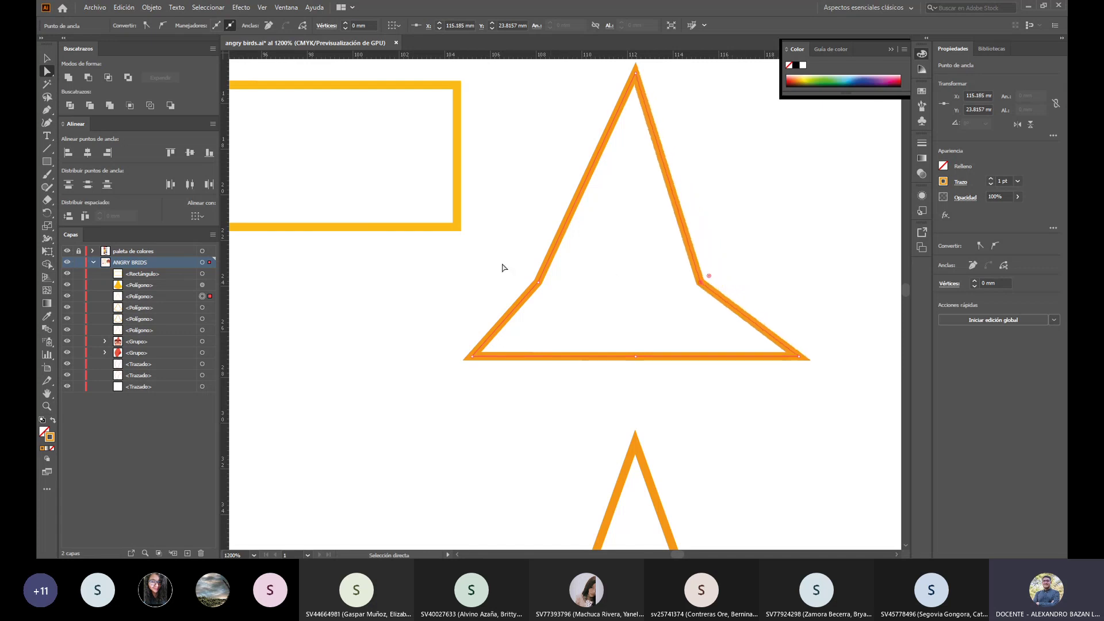
left_click(538, 284)
left_click_drag(538, 284, 571, 283)
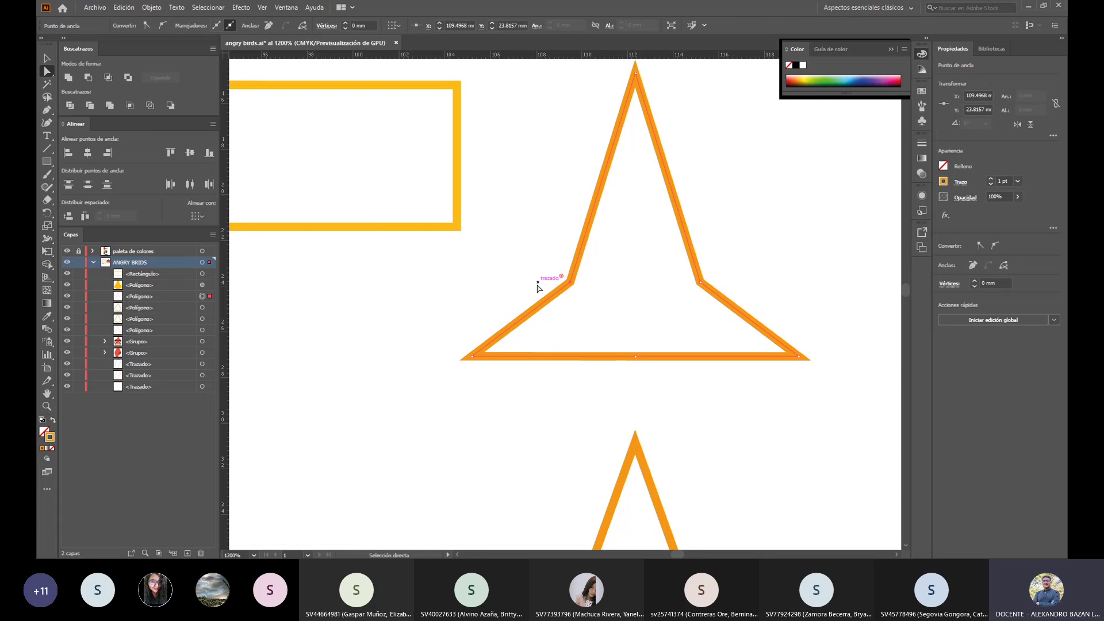
Step: Nudge the middle anchor point of the triangle's base down to a Y position of about 29.5 mm
left_click(636, 357)
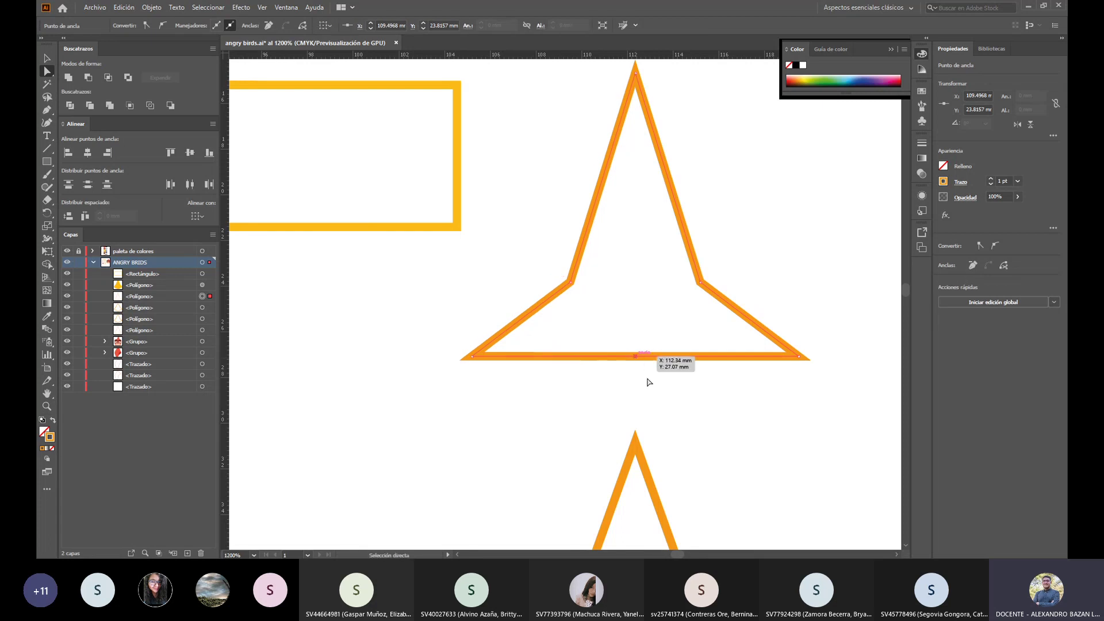
key("Down")
key("Down")
key("Down")
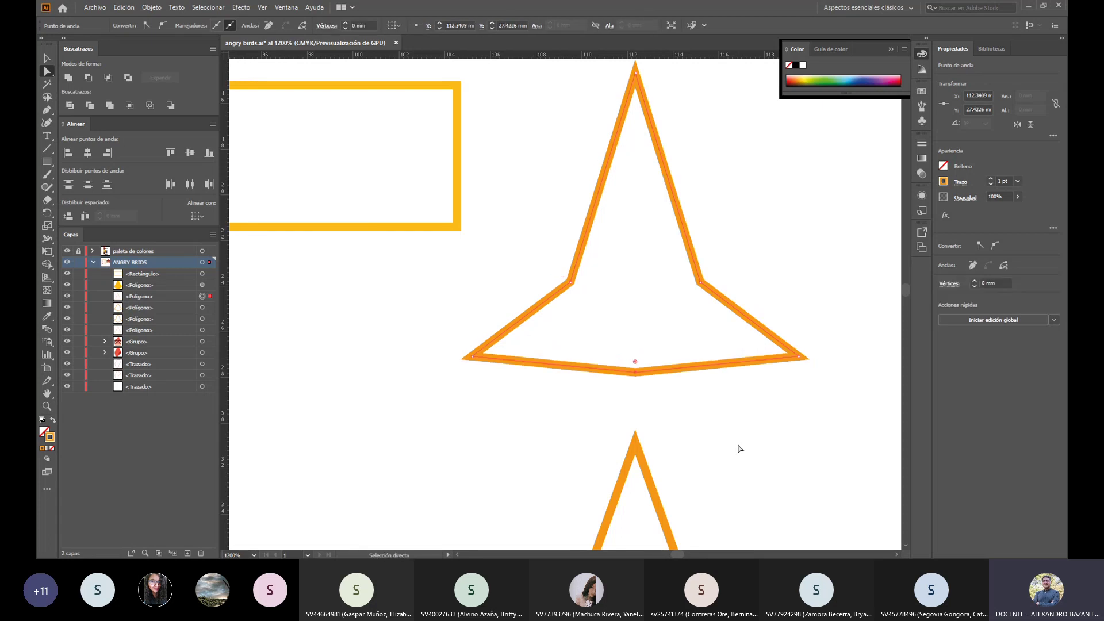
key("Down")
key("Down")
key("Down")
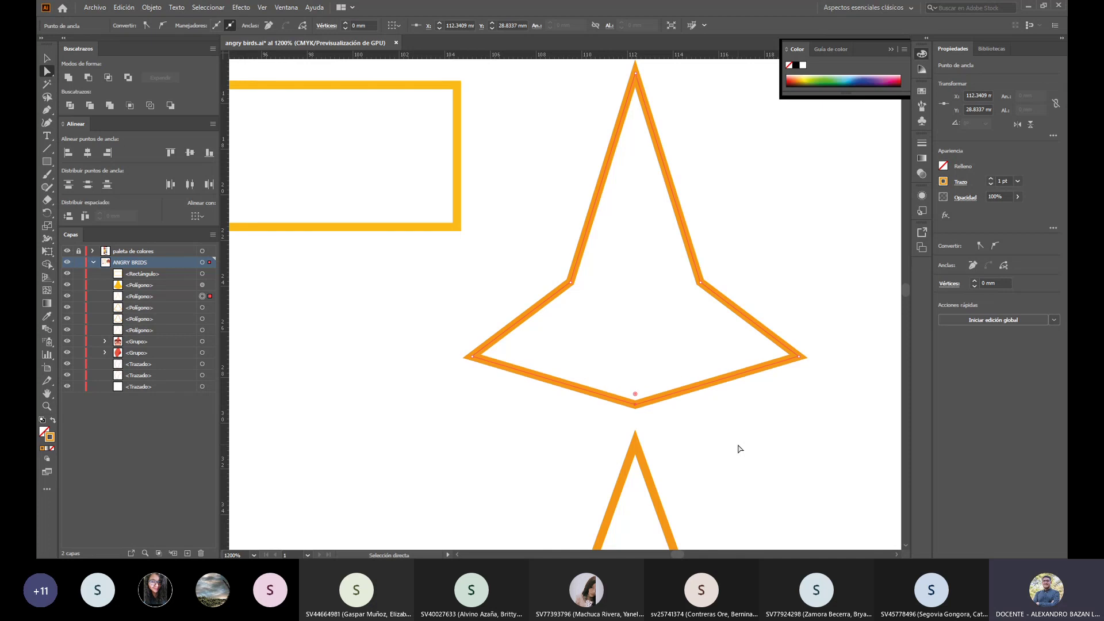
scroll(690, 322, "down", 1)
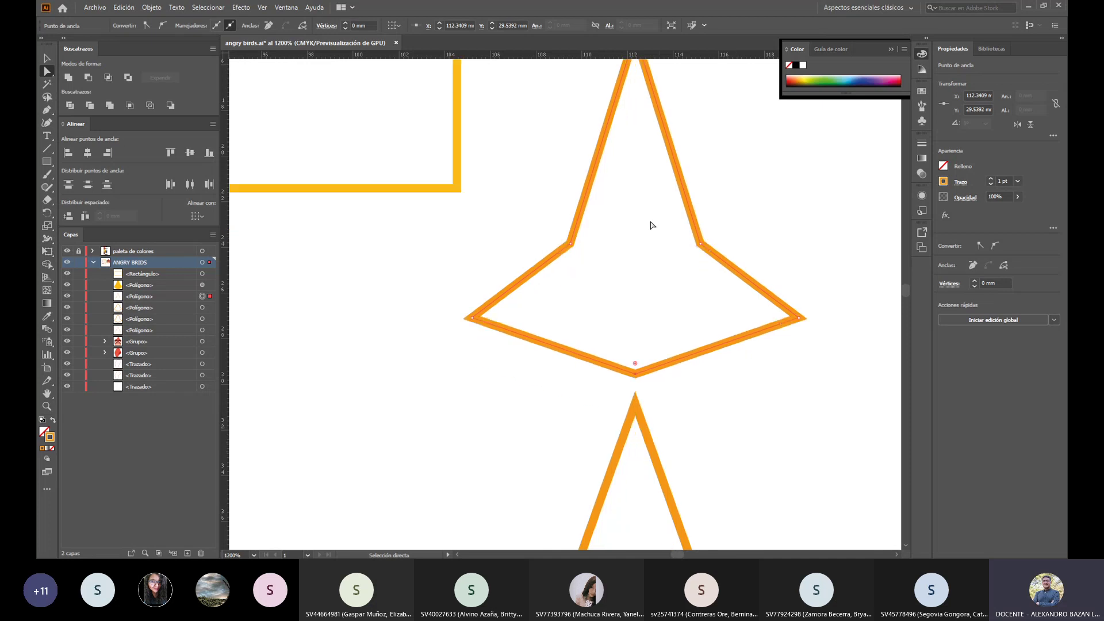
Step: Undo the reshaping of the triangle, including the moves of its base and side anchor points
key("ctrl")
key("Up")
key("Up")
key("Up")
key("Up")
key("Up")
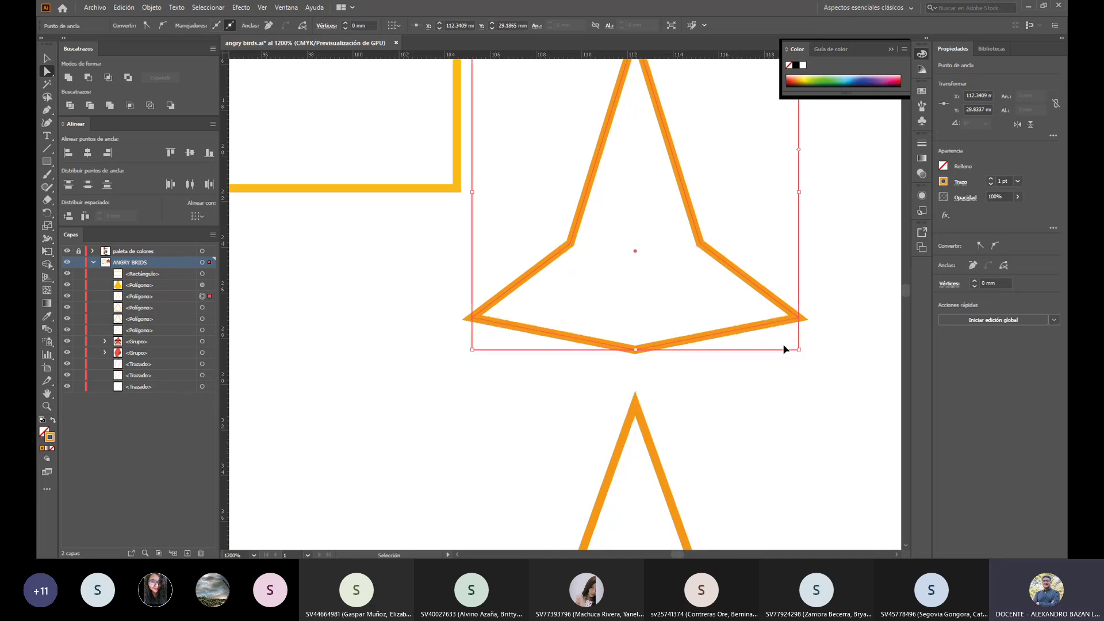
key("ctrl+z")
key("ctrl+z")
key("ctrl+z")
key("ctrl+z")
key("ctrl+z")
key("ctrl+z")
key("ctrl+z")
key("ctrl+z")
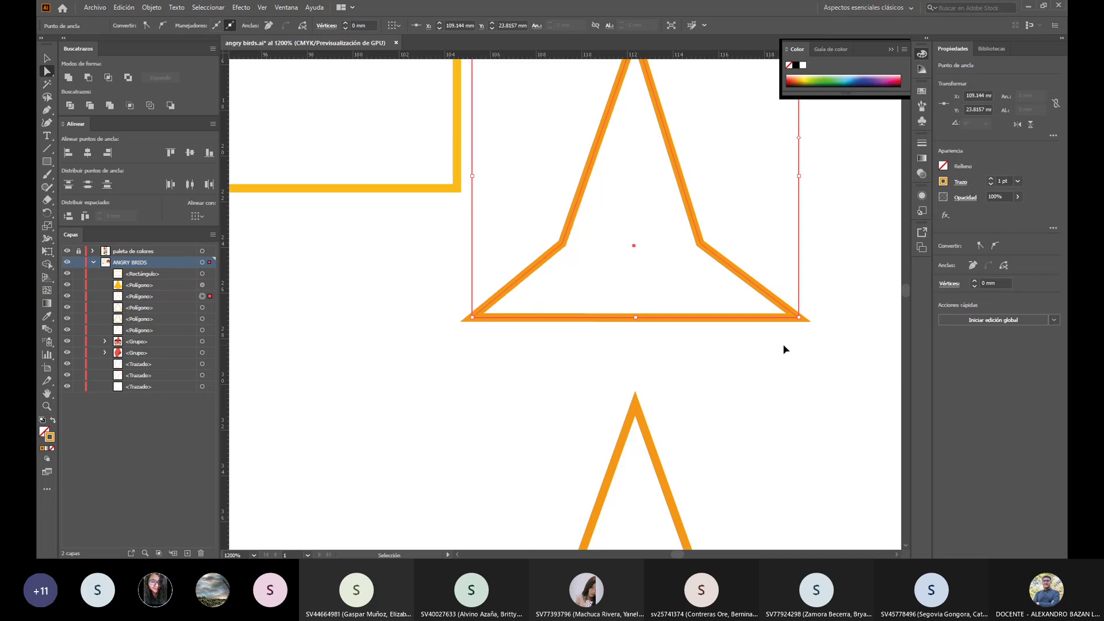
key("ctrl+z")
key("ctrl+z")
key("ctrl+z")
key("ctrl+z")
key("ctrl+z")
key("ctrl+z")
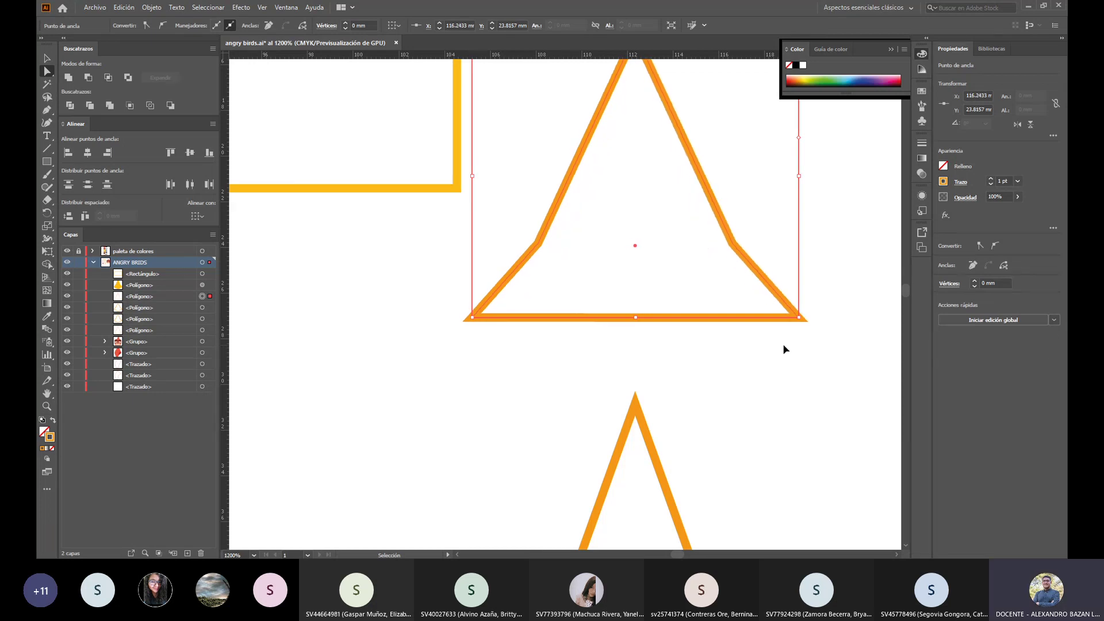
key("ctrl+z")
key("ctrl+z")
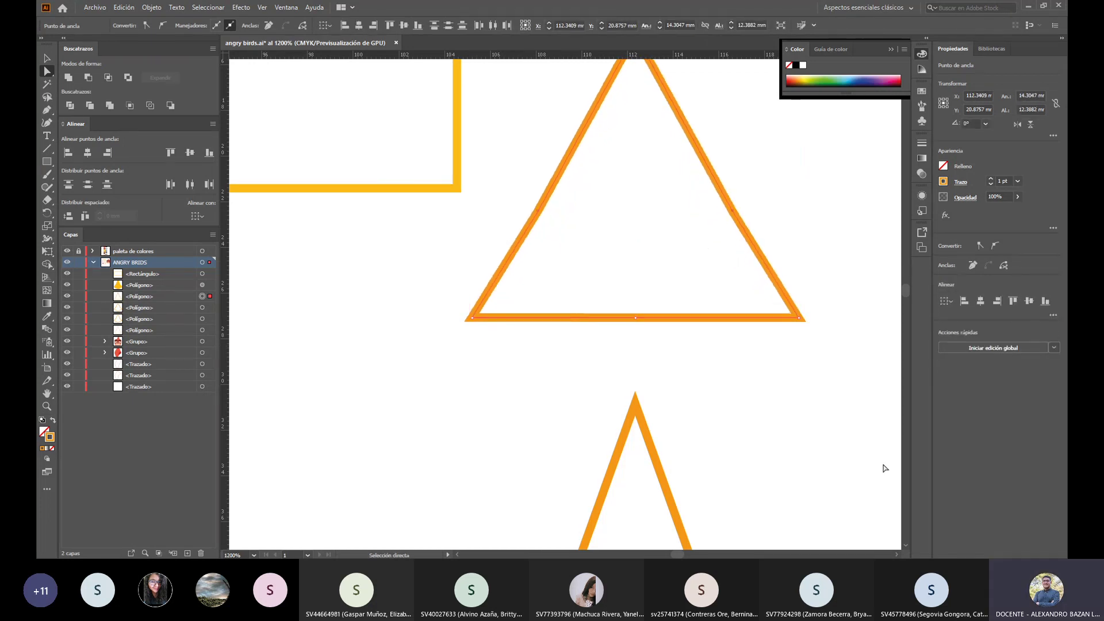
scroll(813, 421, "down", 3)
scroll(592, 370, "down", 4)
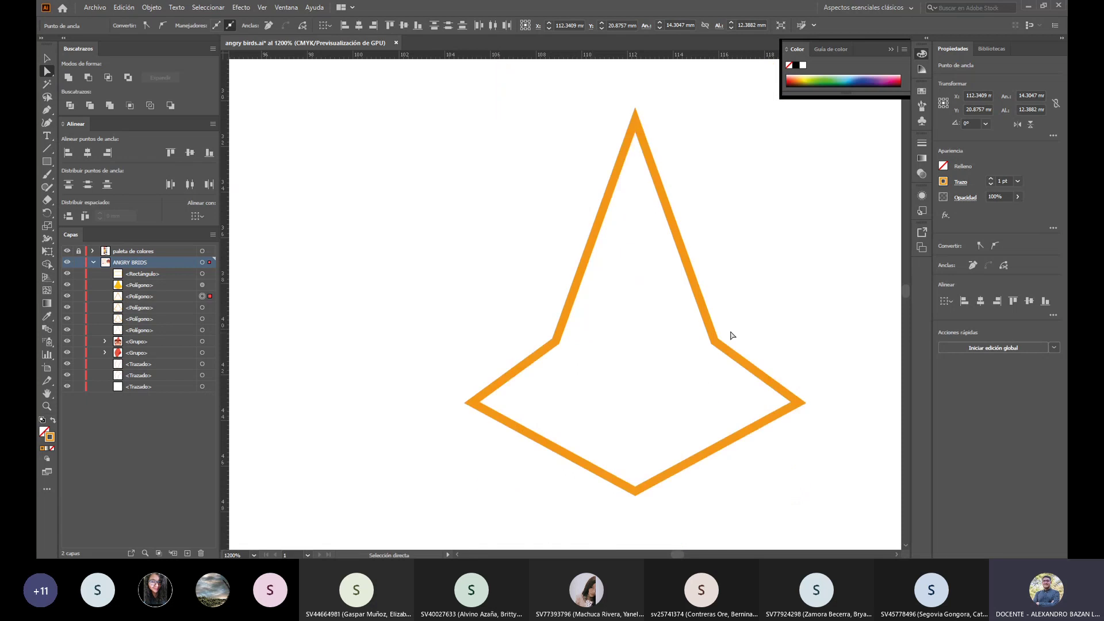
scroll(628, 402, "down", 4)
scroll(666, 447, "down", 3)
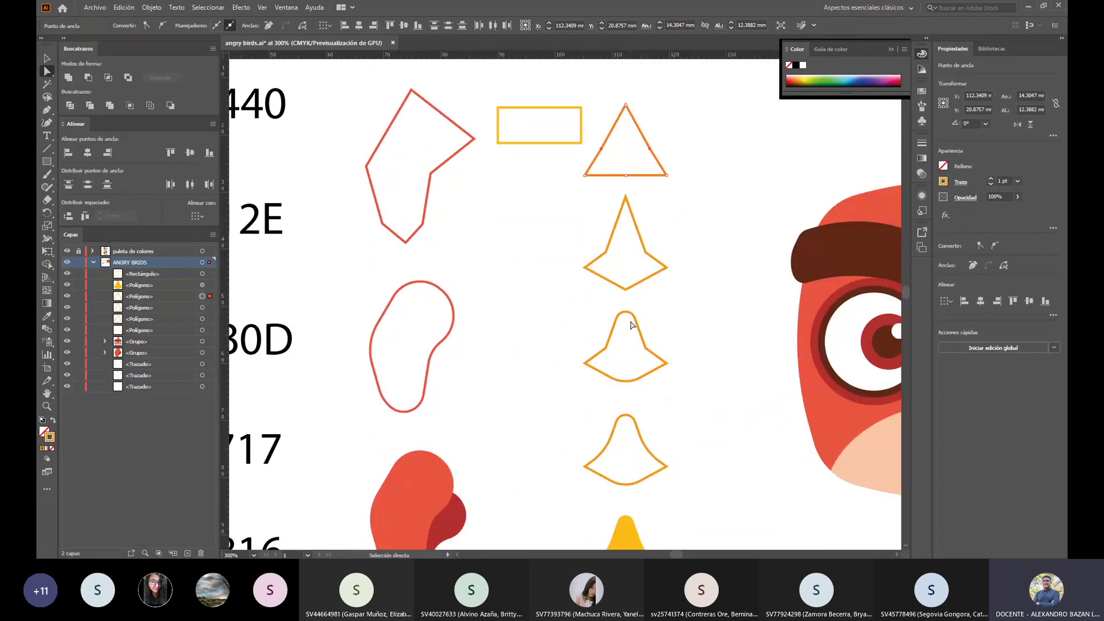
Step: Examine the beak's construction stages, from the plain triangle to the filled yellow shape, alongside the character
scroll(661, 443, "down", 3)
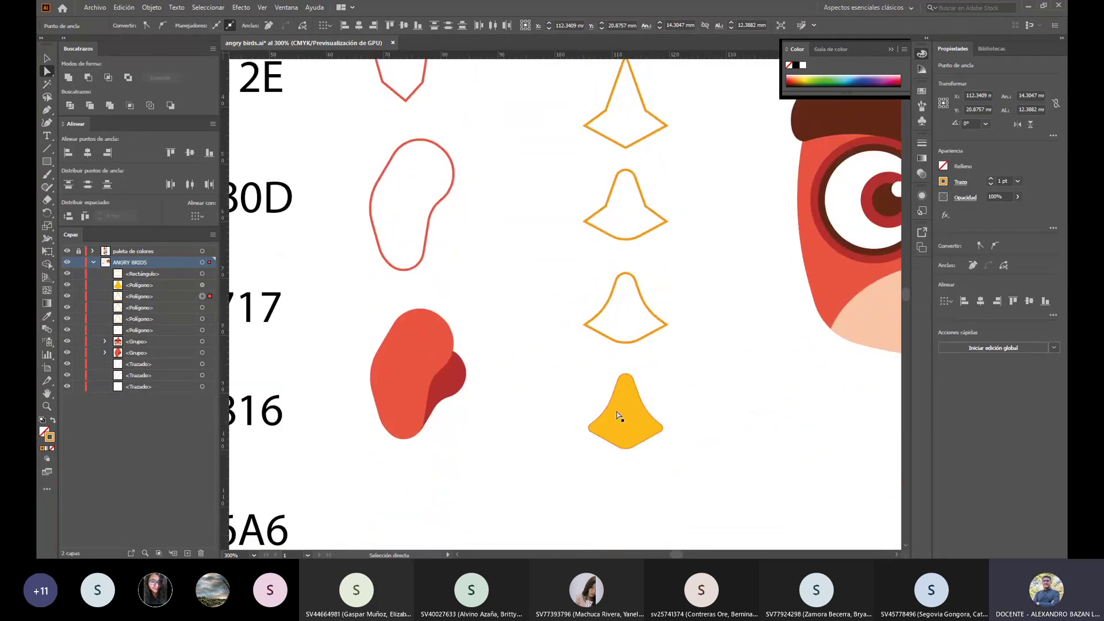
scroll(624, 428, "down", 1, "alt")
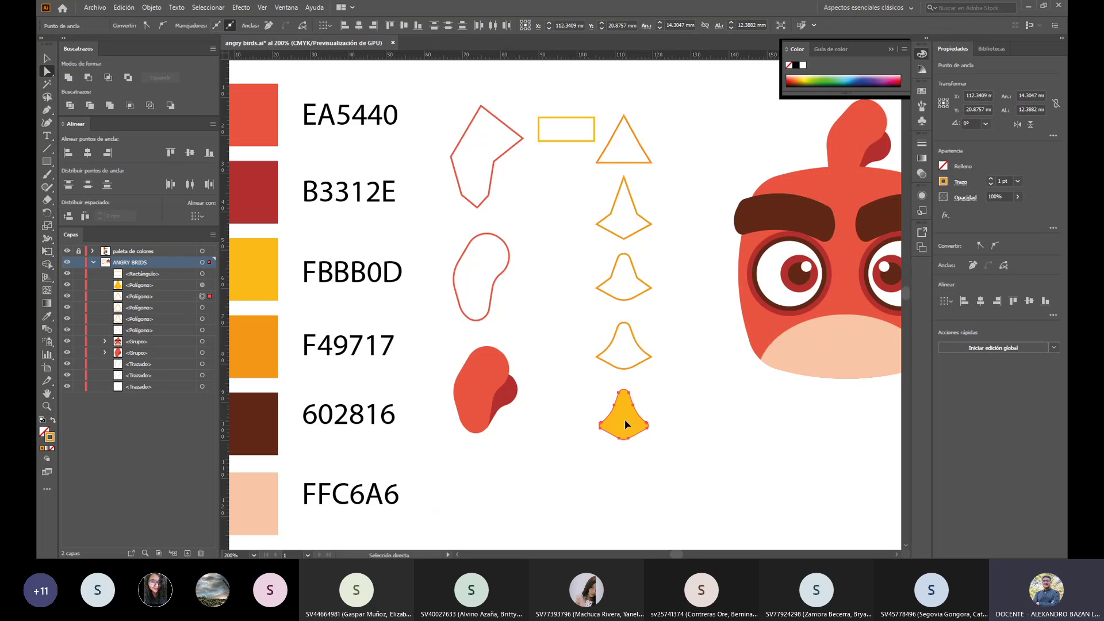
left_click(584, 387)
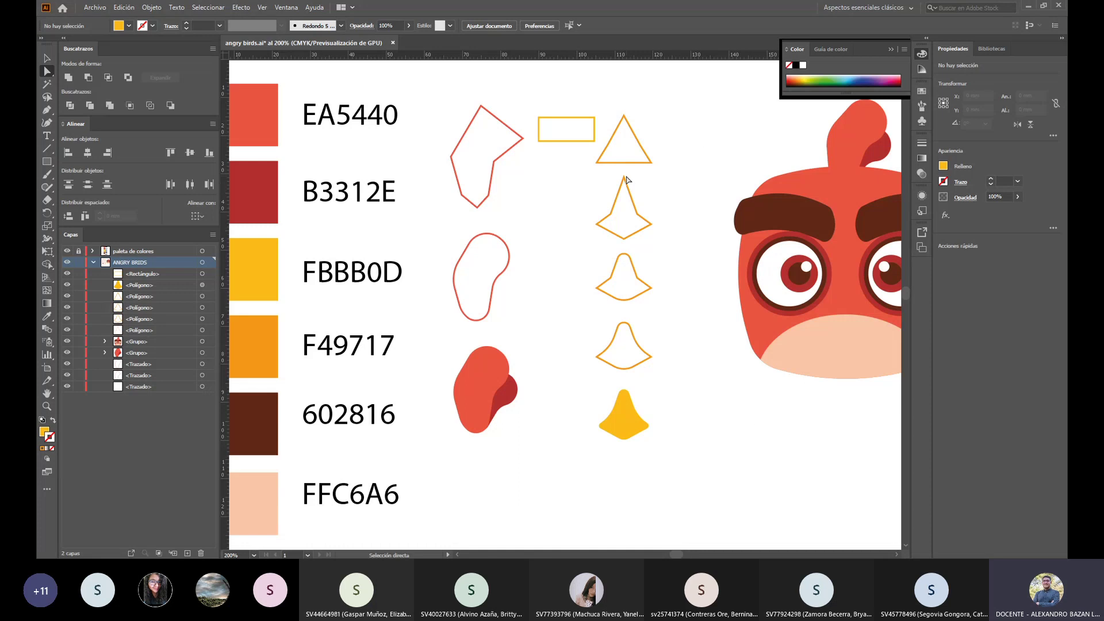
scroll(628, 179, "down", 2)
scroll(627, 180, "up", 3)
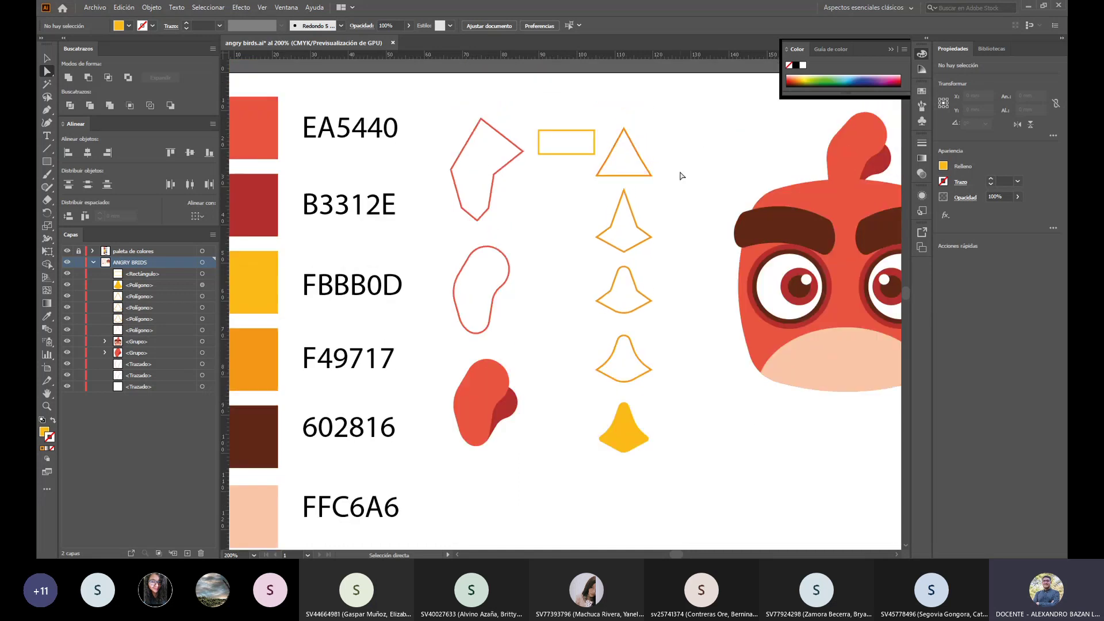
left_click(642, 178)
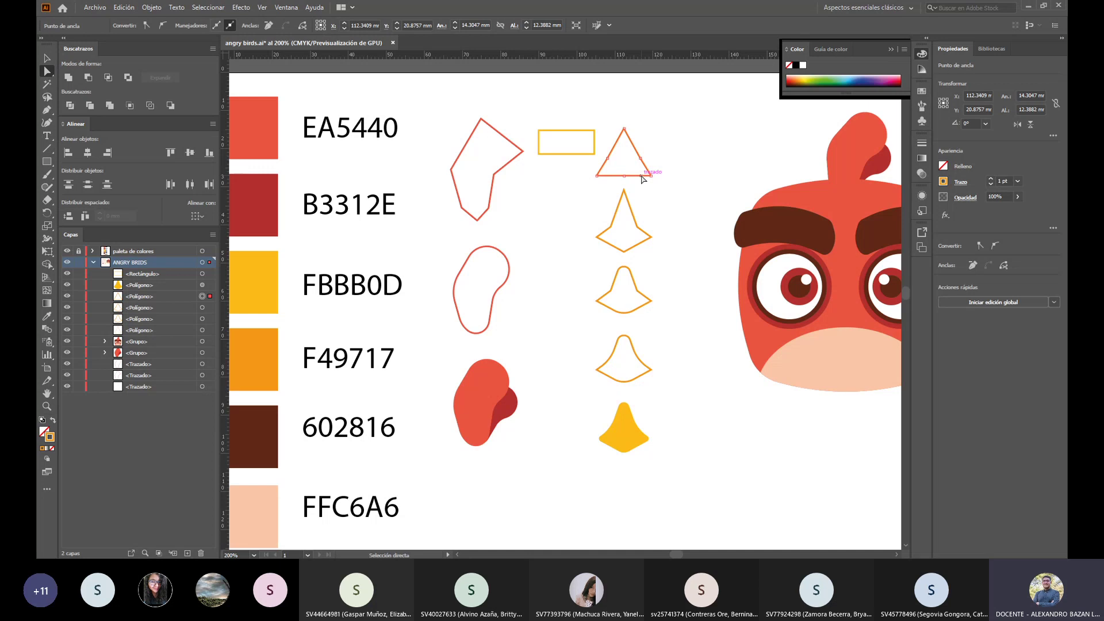
left_click(672, 167)
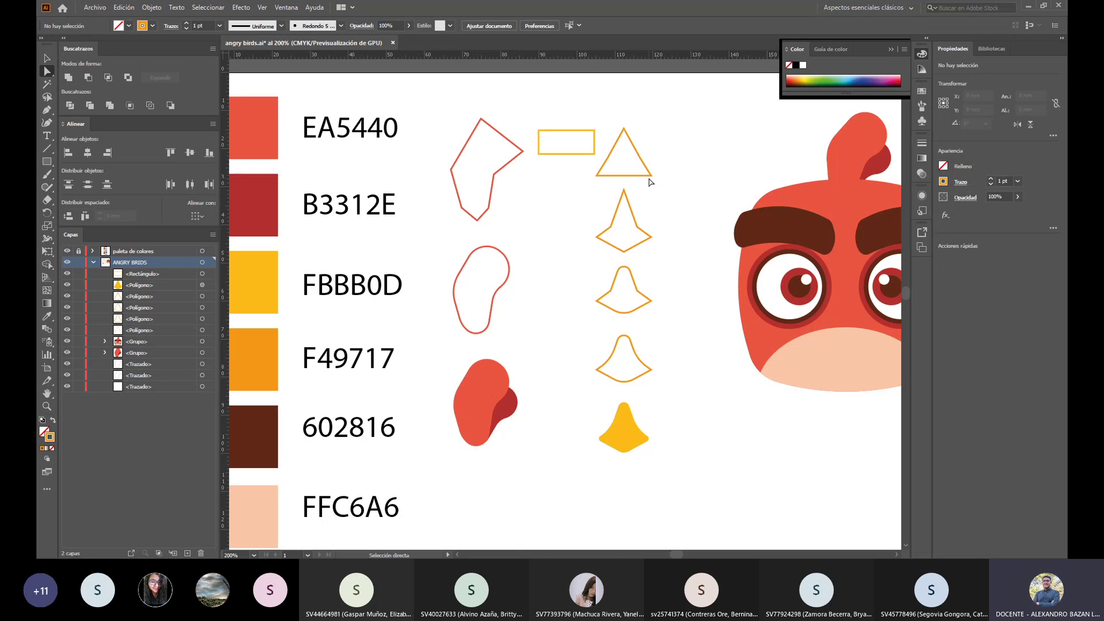
scroll(650, 182, "up", 5)
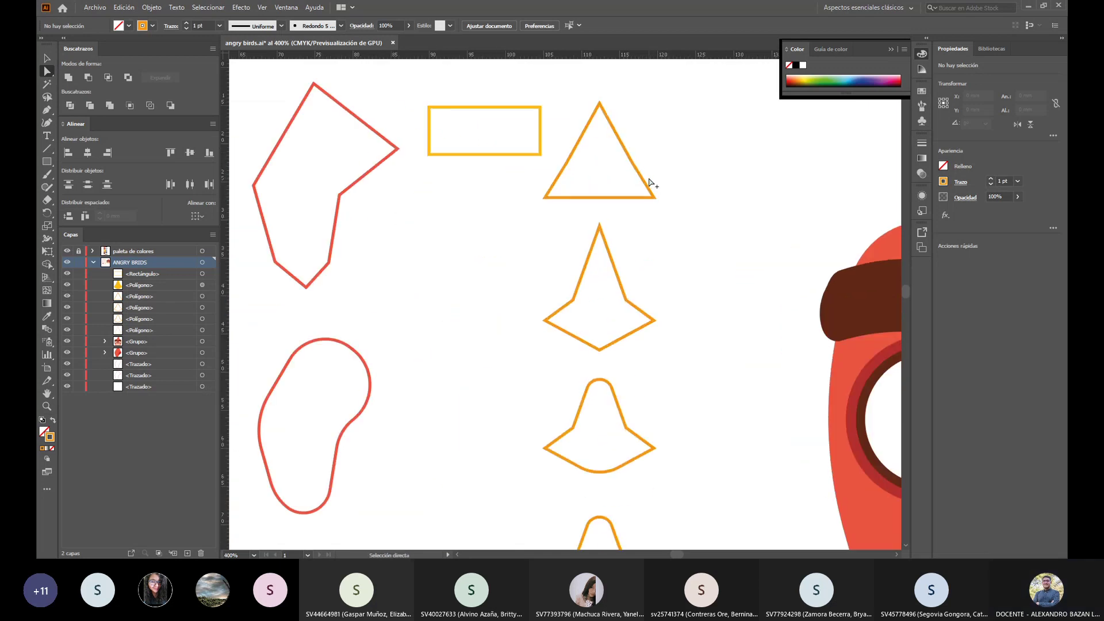
scroll(650, 182, "down", 3)
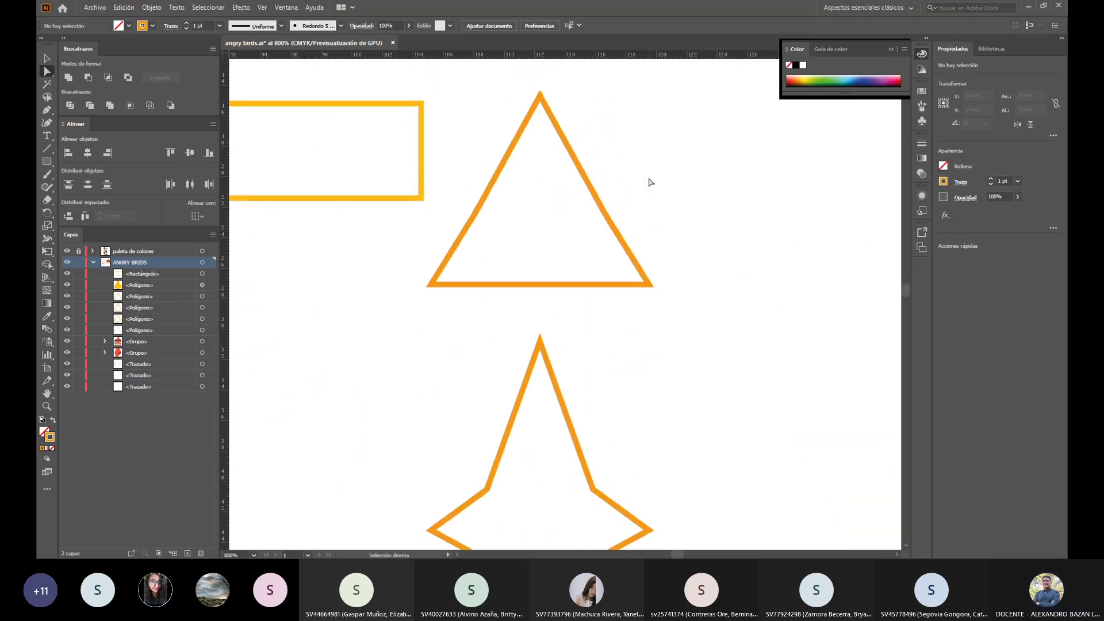
scroll(591, 236, "down", 3)
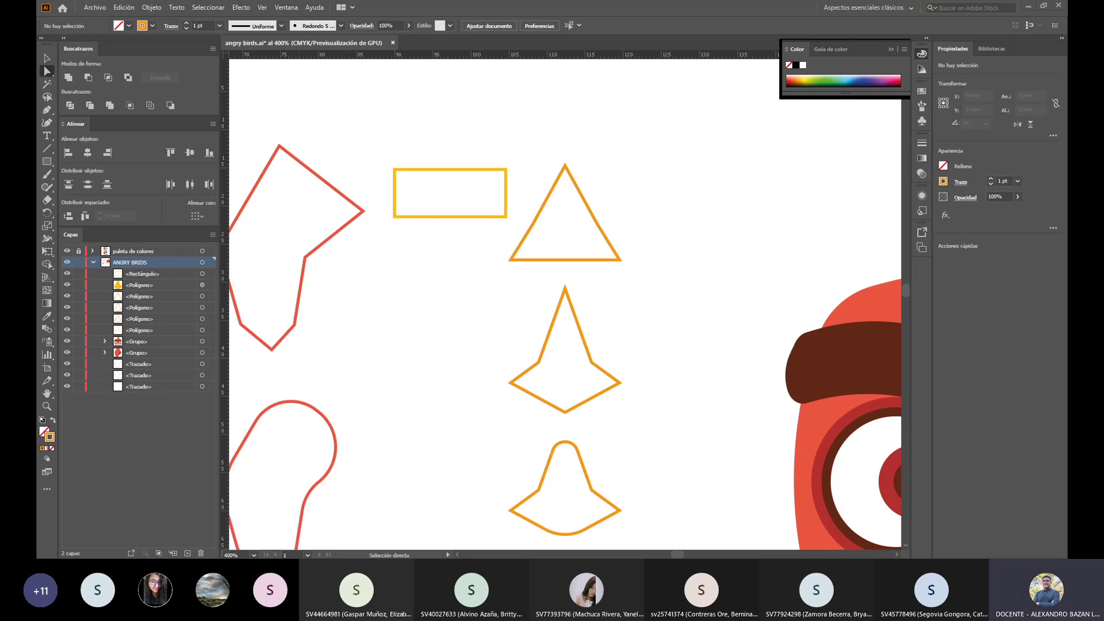
Step: Create a three-sided polygon with a 12 mm radius beside the existing triangle and scale it down to about 13.3 by 11.5 mm
left_click(48, 163)
left_click_drag(50, 164, 93, 208)
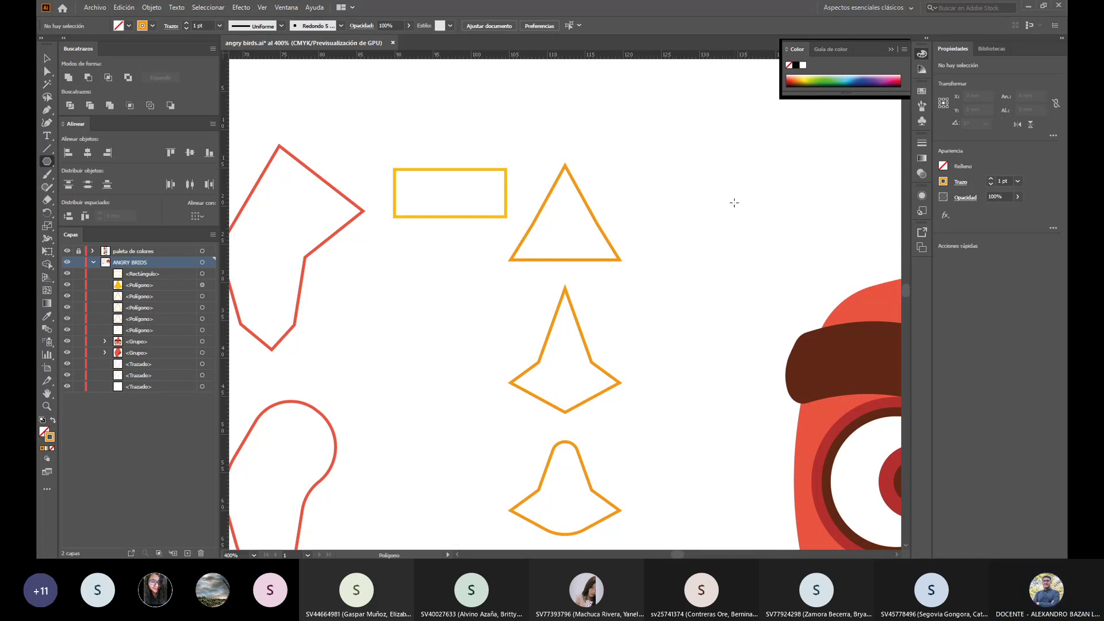
left_click(718, 193)
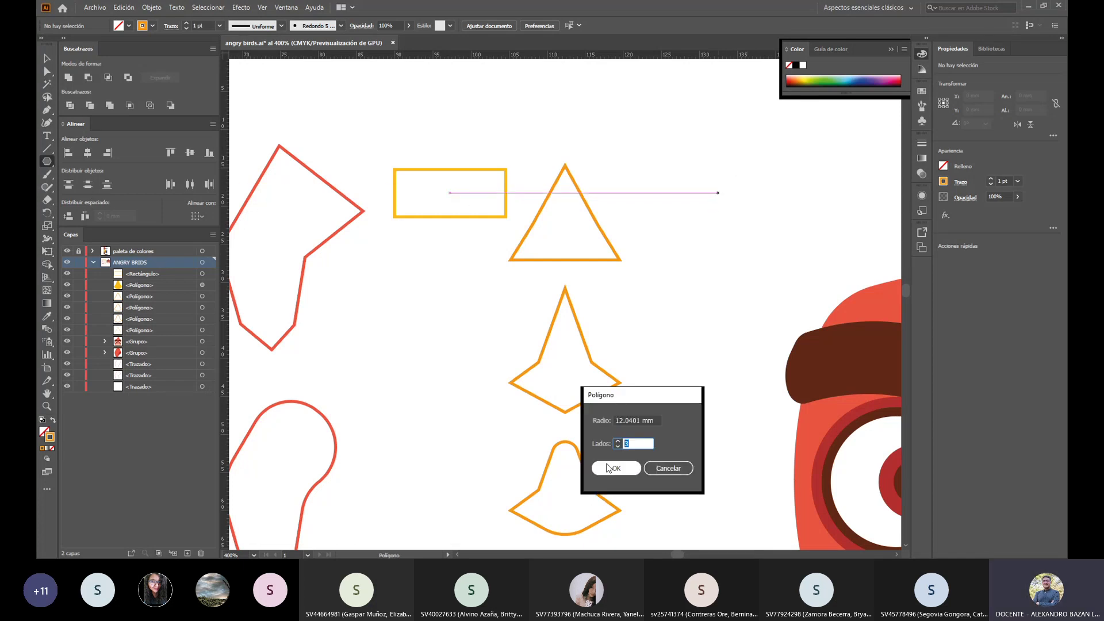
key("Tab")
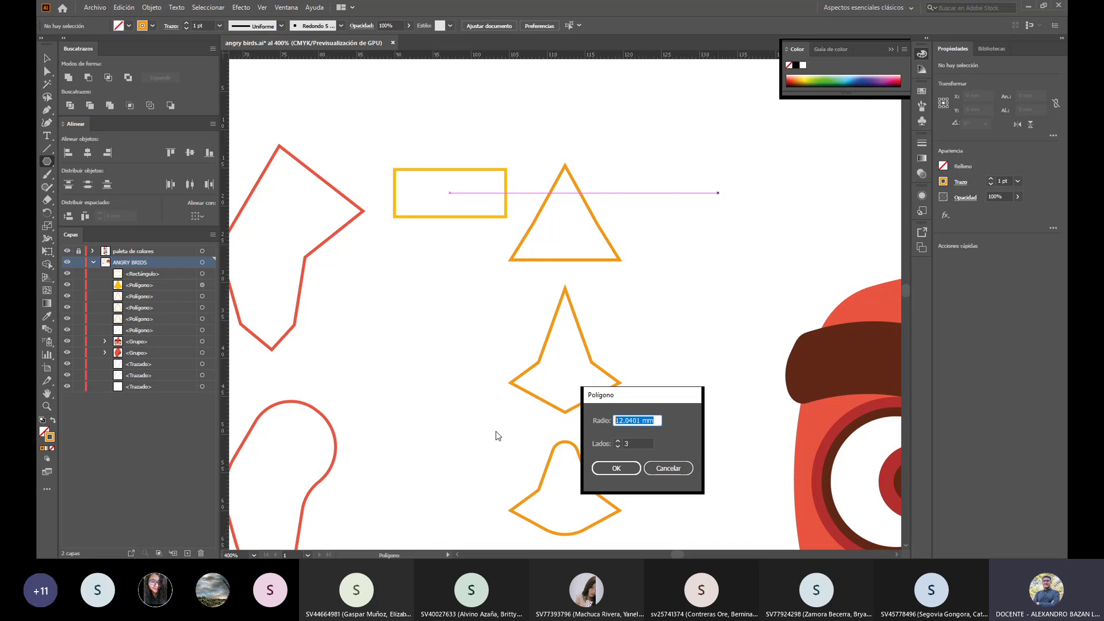
type("12")
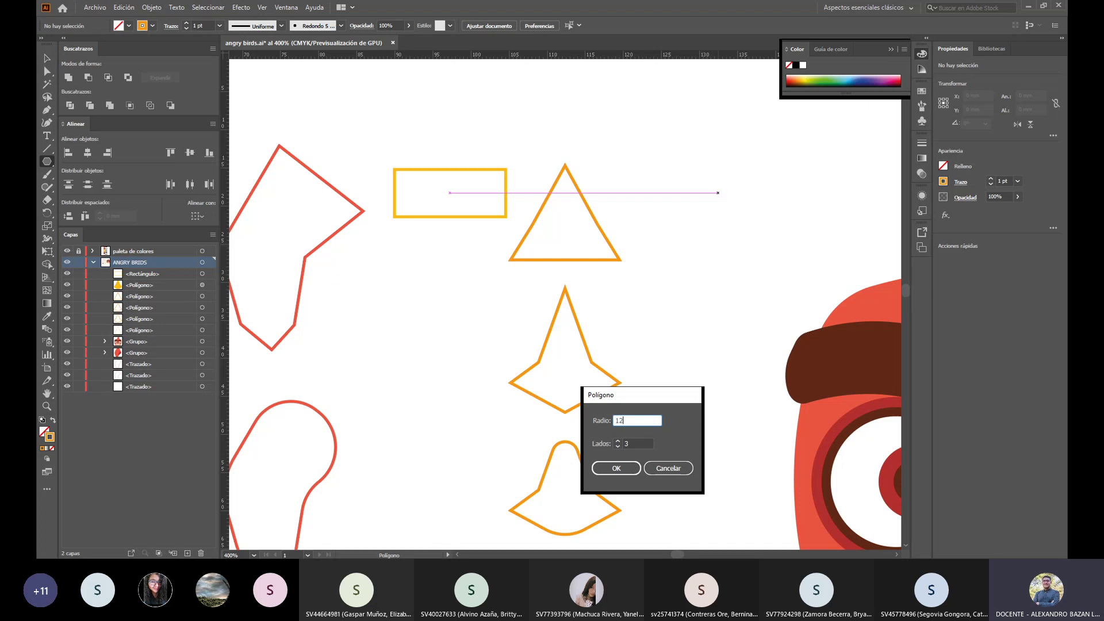
left_click(615, 469)
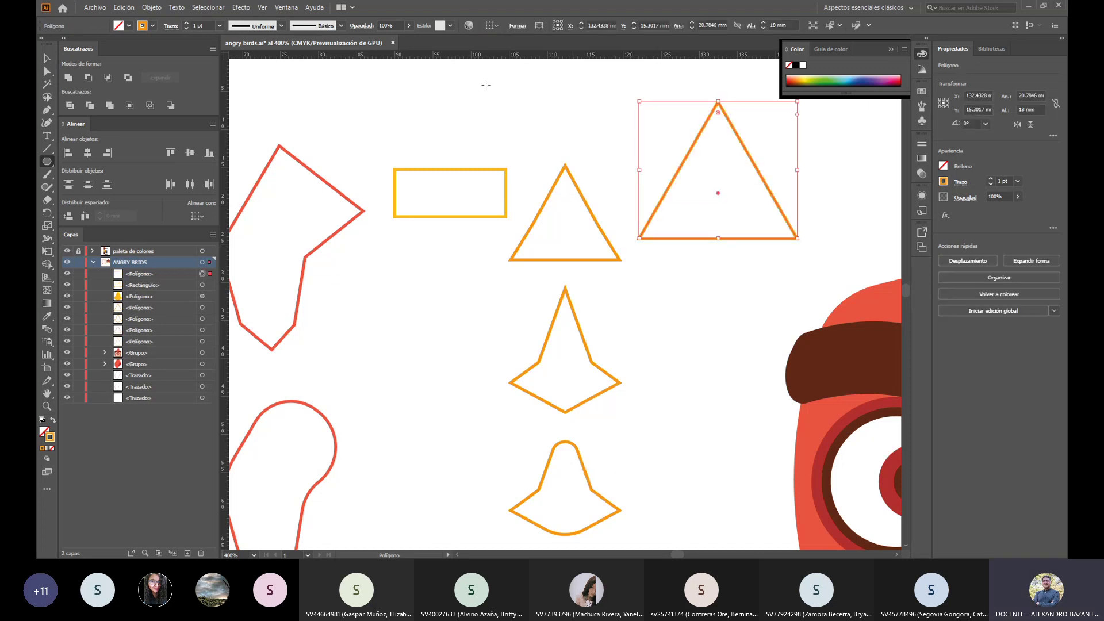
key("v")
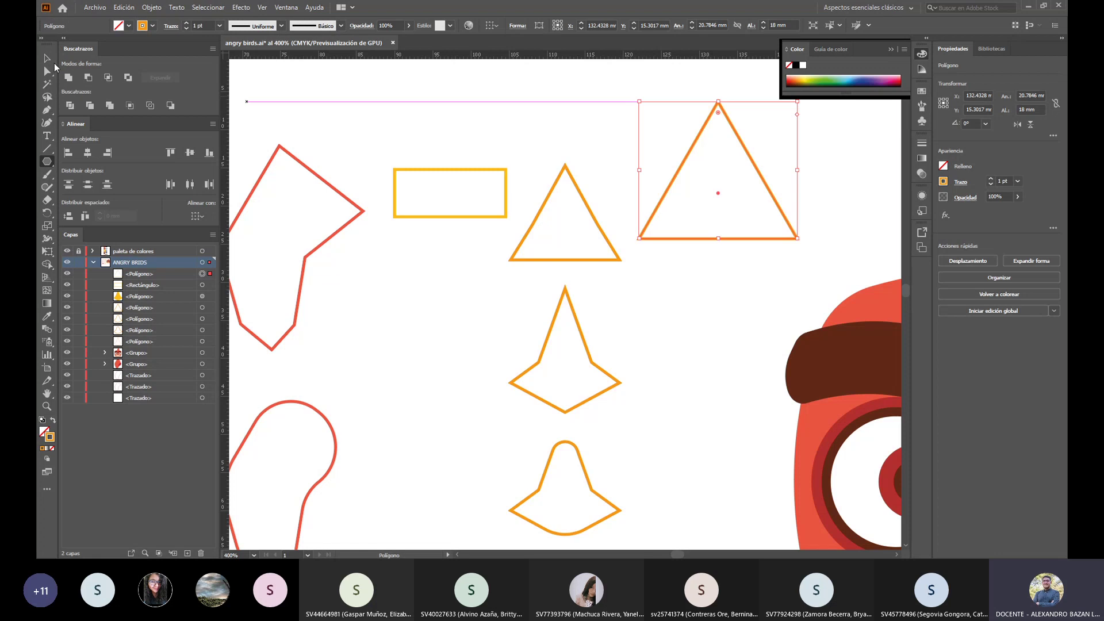
left_click_drag(797, 103, 772, 153)
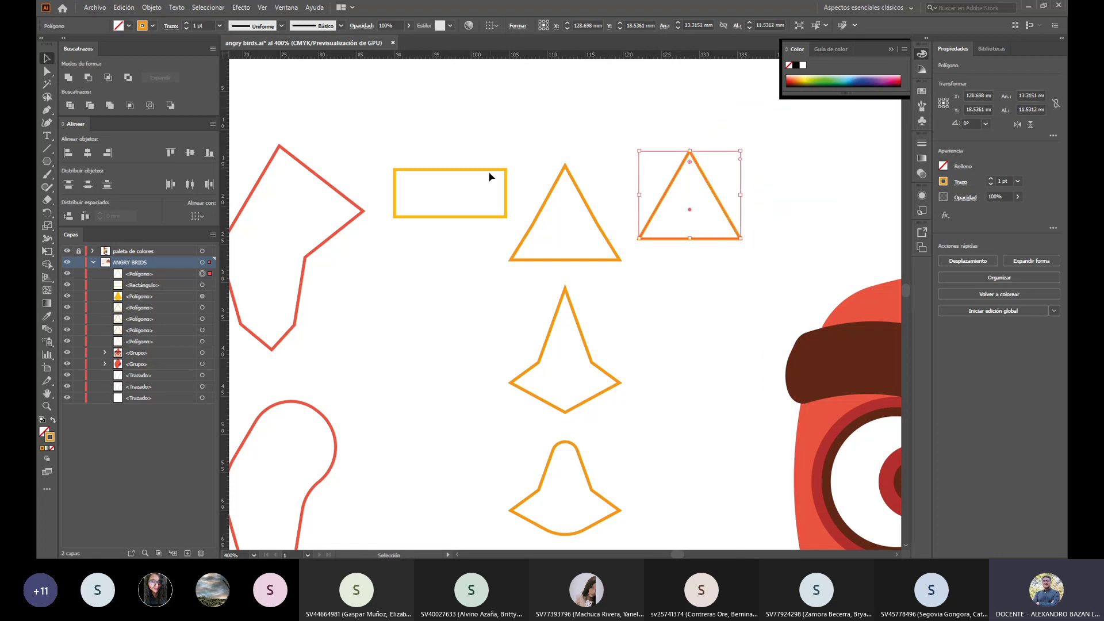
Step: Move the yellow rectangle to the right of the new triangle and shift the five beak stages left to an X position of about 100.1 mm
left_click_drag(489, 176, 828, 152)
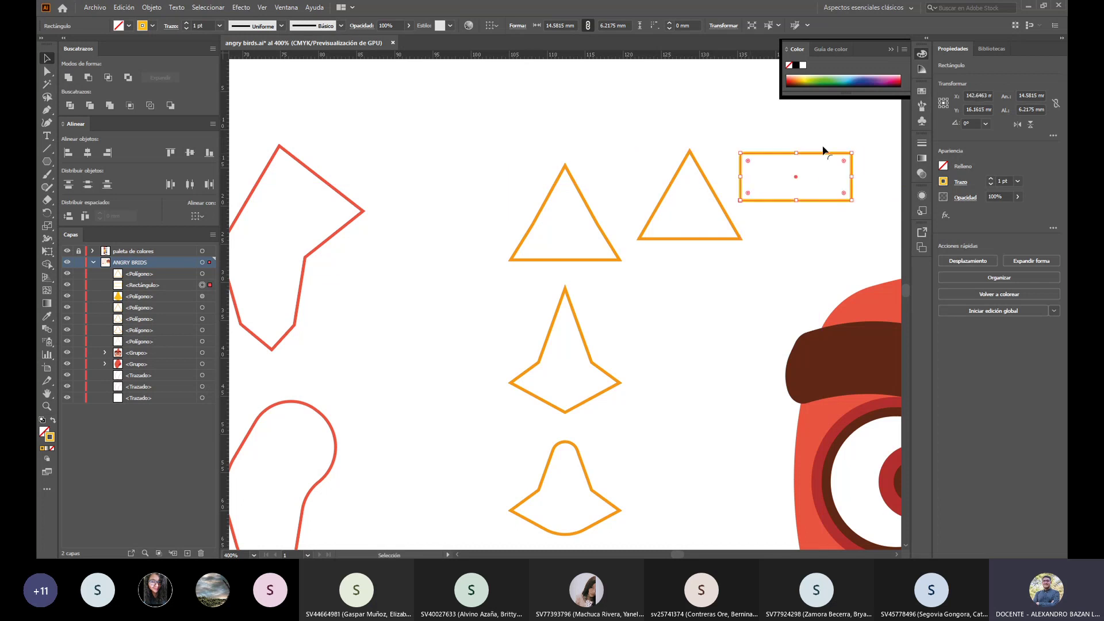
left_click_drag(508, 165, 604, 448)
scroll(604, 448, "down", 3)
scroll(561, 506, "down", 2)
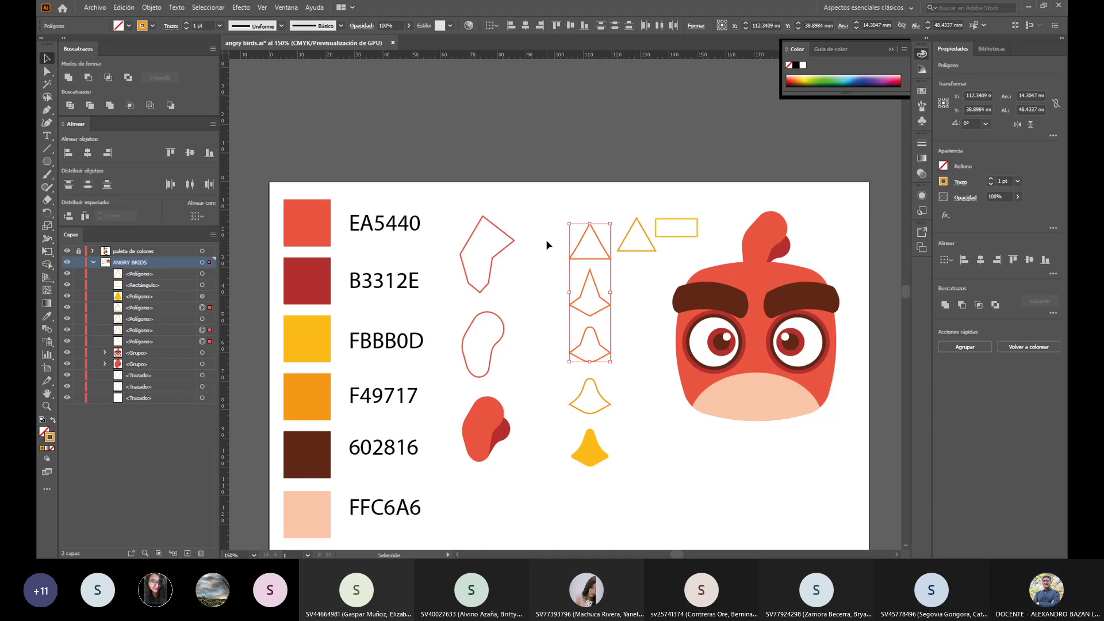
scroll(547, 239, "down", 3)
left_click_drag(546, 173, 605, 443)
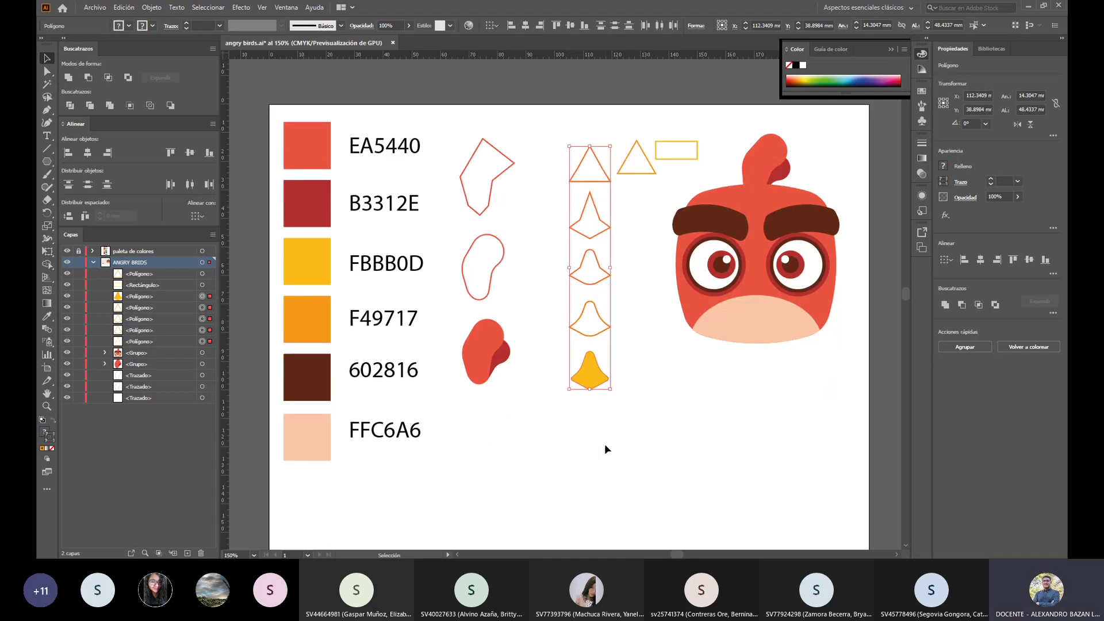
left_click_drag(595, 183, 568, 184)
Step: Add anchor points with the Pen tool near the middle of each of the new triangle's three sides
scroll(682, 161, "up", 3)
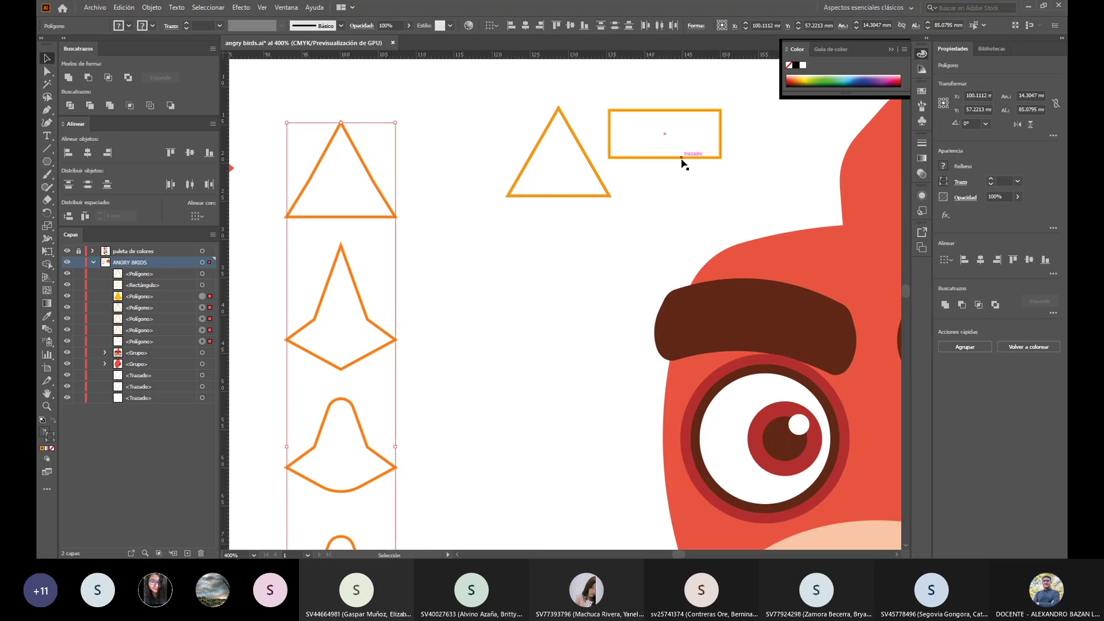
scroll(683, 164, "up", 2)
scroll(517, 182, "down", 1)
left_click(529, 187)
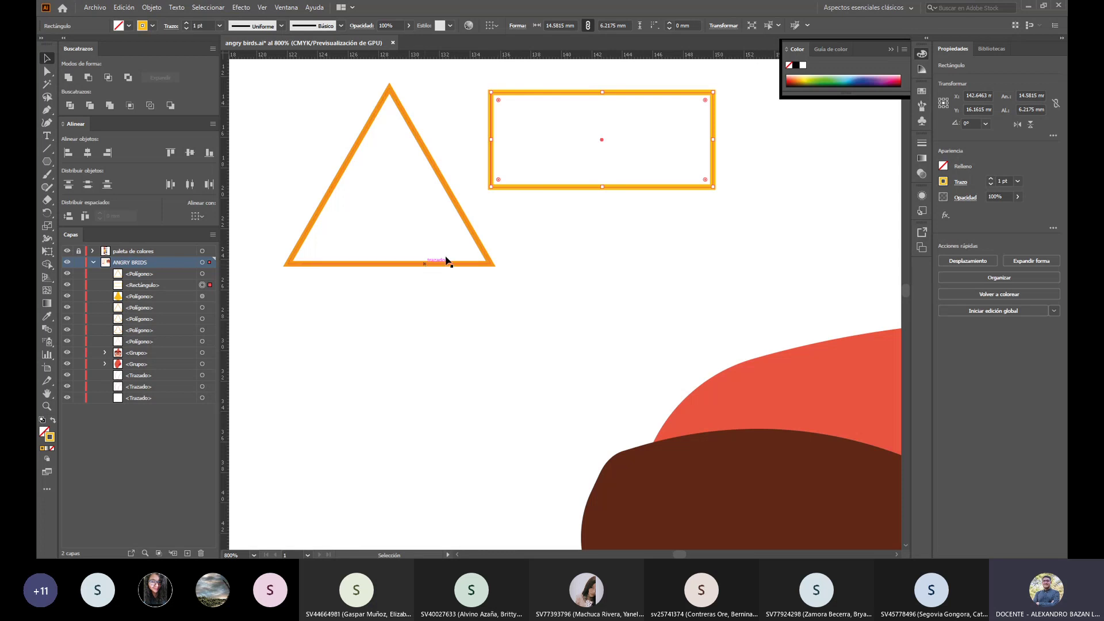
left_click(418, 311)
left_click(446, 182)
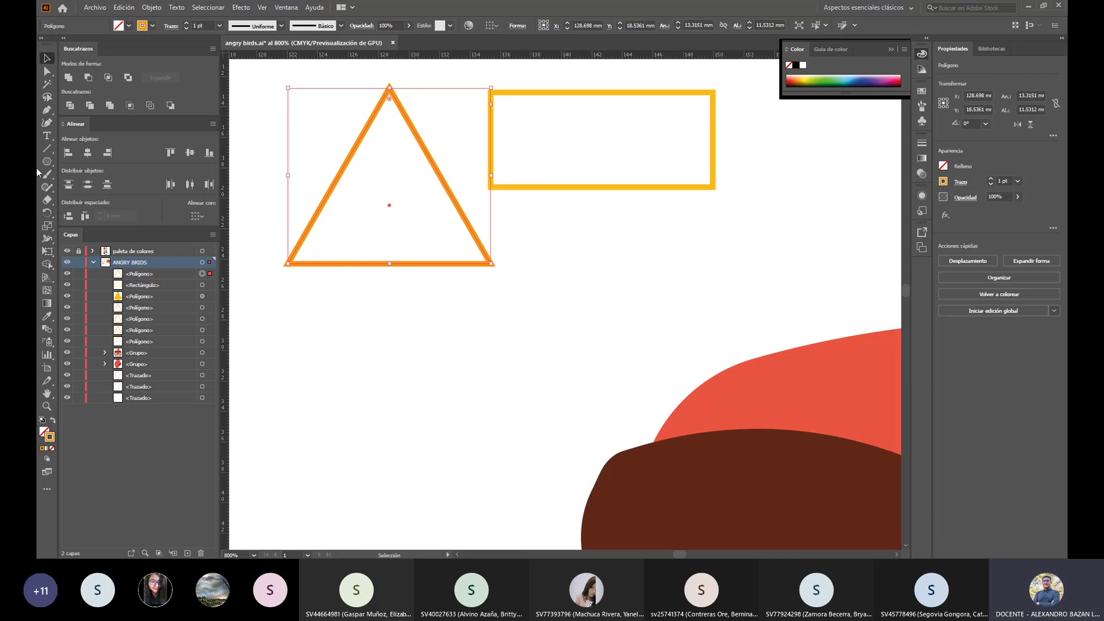
left_click(47, 110)
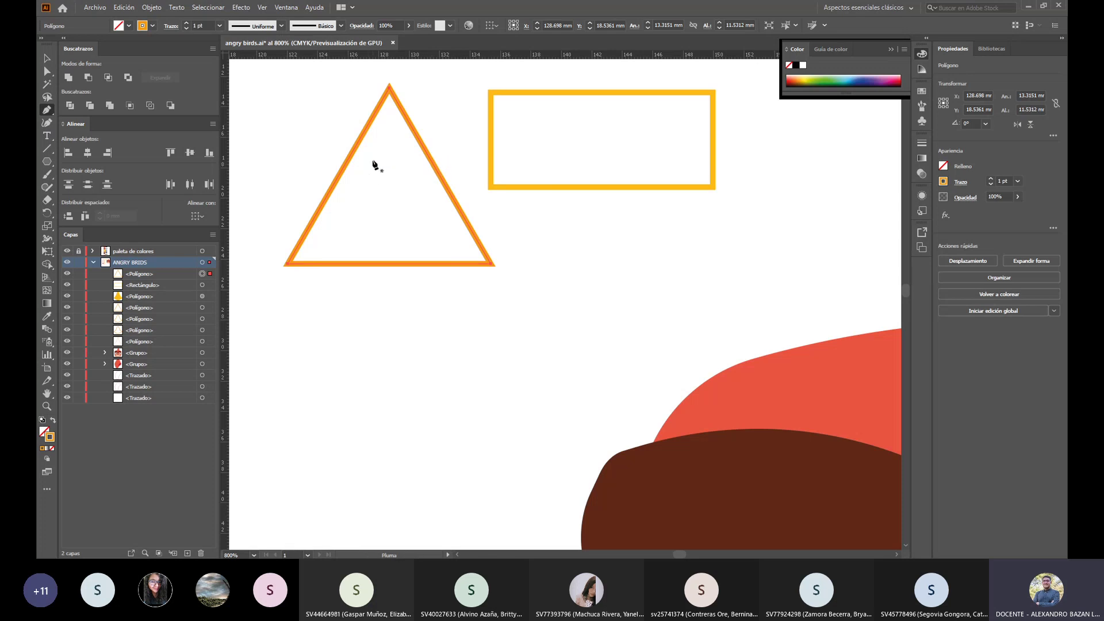
left_click(448, 188)
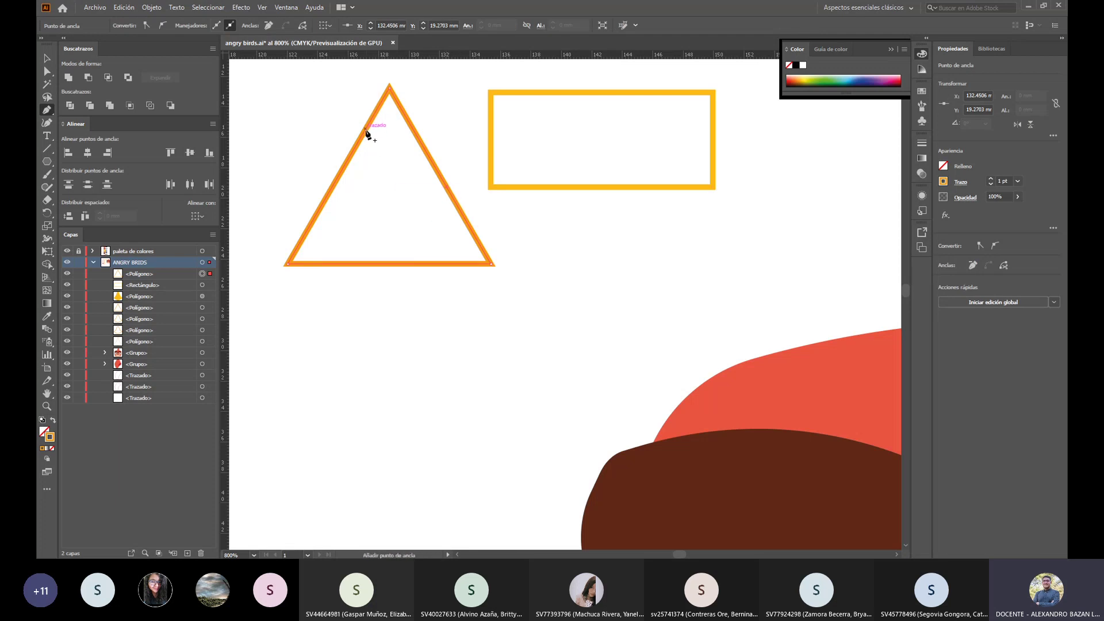
left_click(333, 188)
left_click(389, 265)
left_click(447, 187)
Step: Select the middle anchor points of the new triangle's two slanted sides and nudge them down to a Y position of about 21.0 mm
left_click(42, 71)
left_click(333, 190)
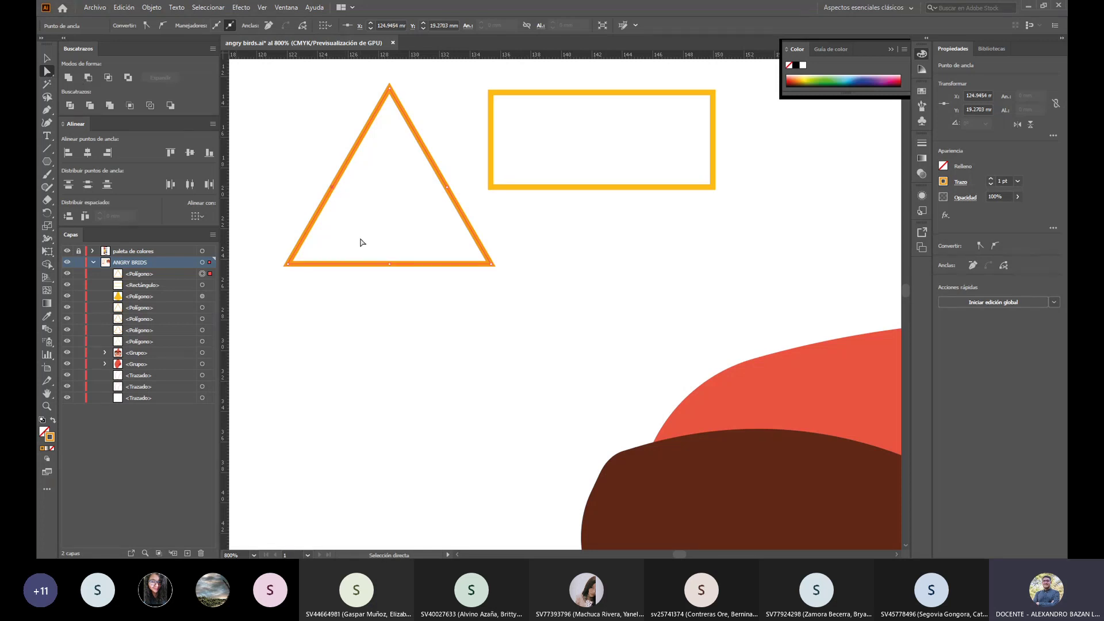
left_click(449, 188, "shift")
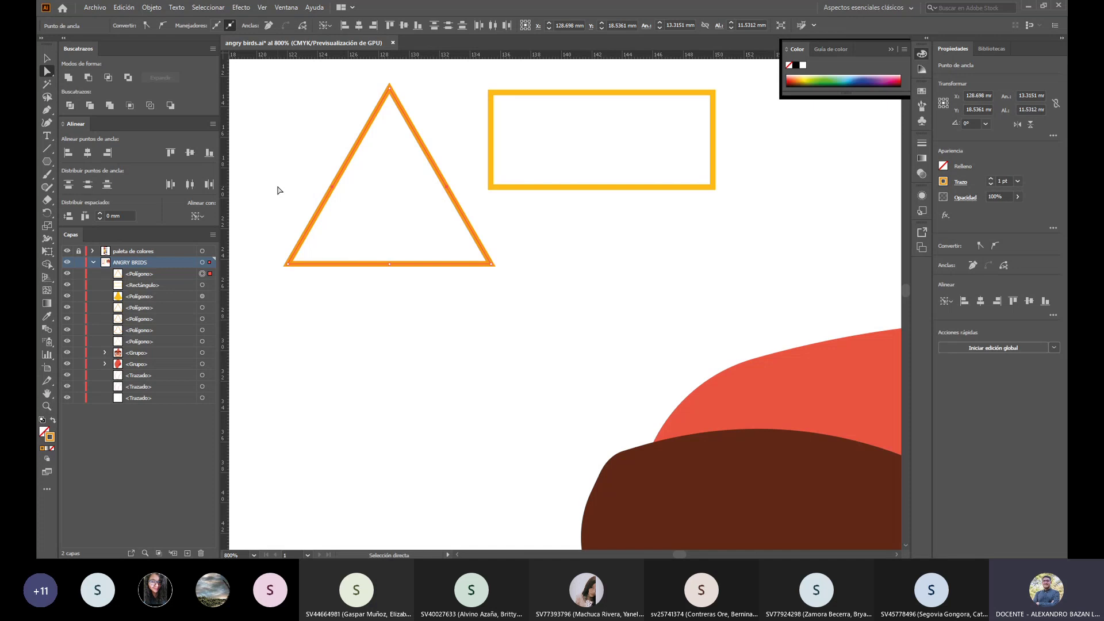
key("Down")
key("Down")
key("Down")
key("Down")
key("Down")
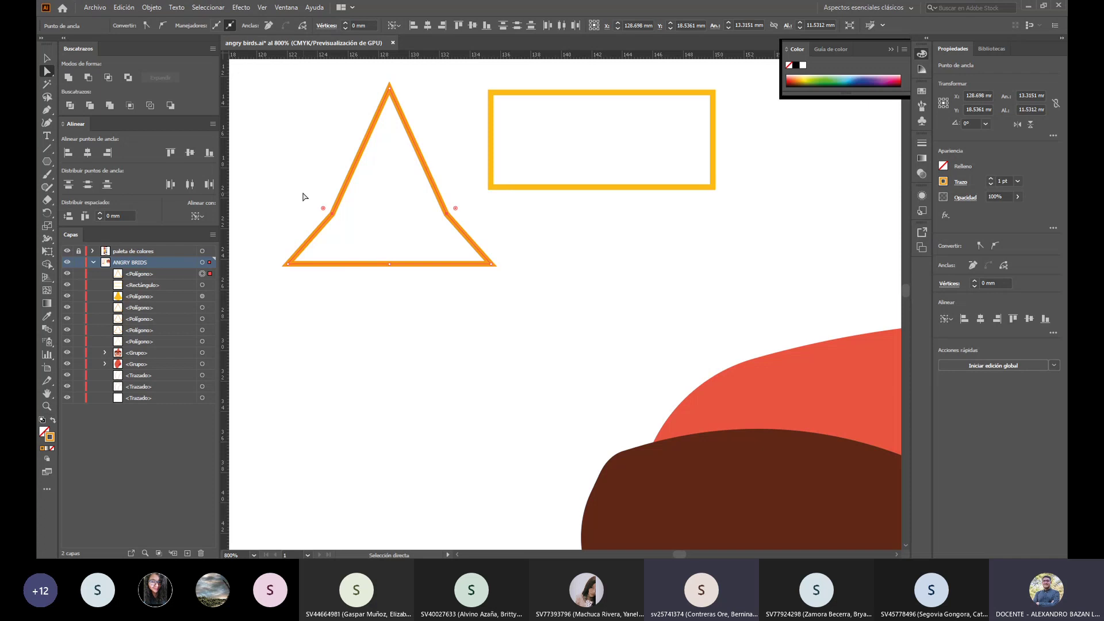
left_click(323, 162)
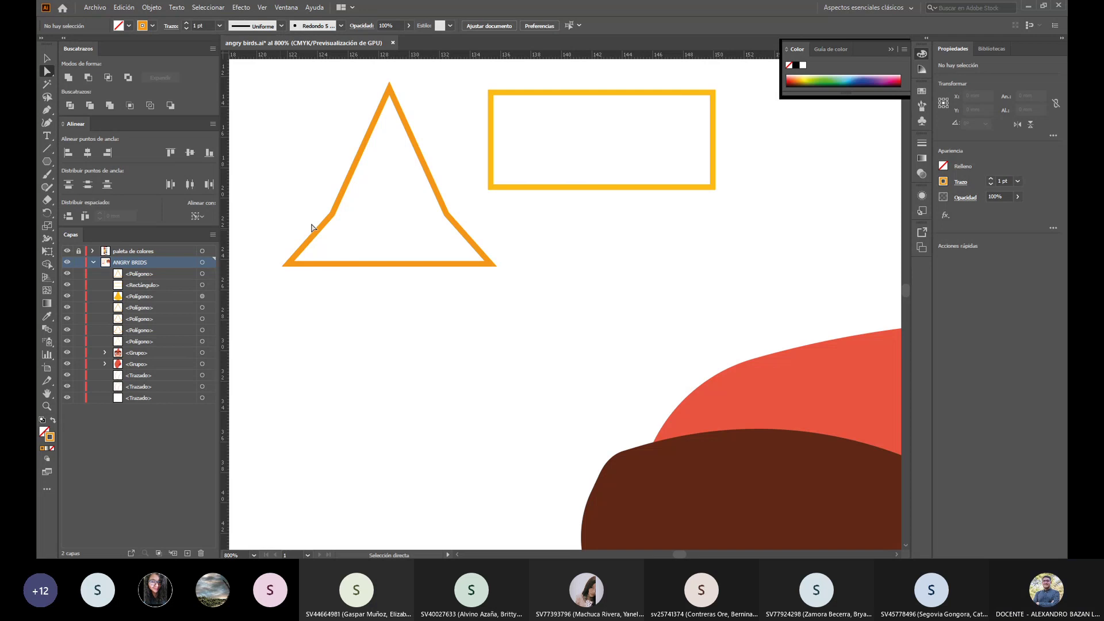
Step: Try to add another anchor point on the reshaped triangle's right slanted side with the Add Anchor Point tool
left_click_drag(329, 220, 334, 216)
left_click(283, 180)
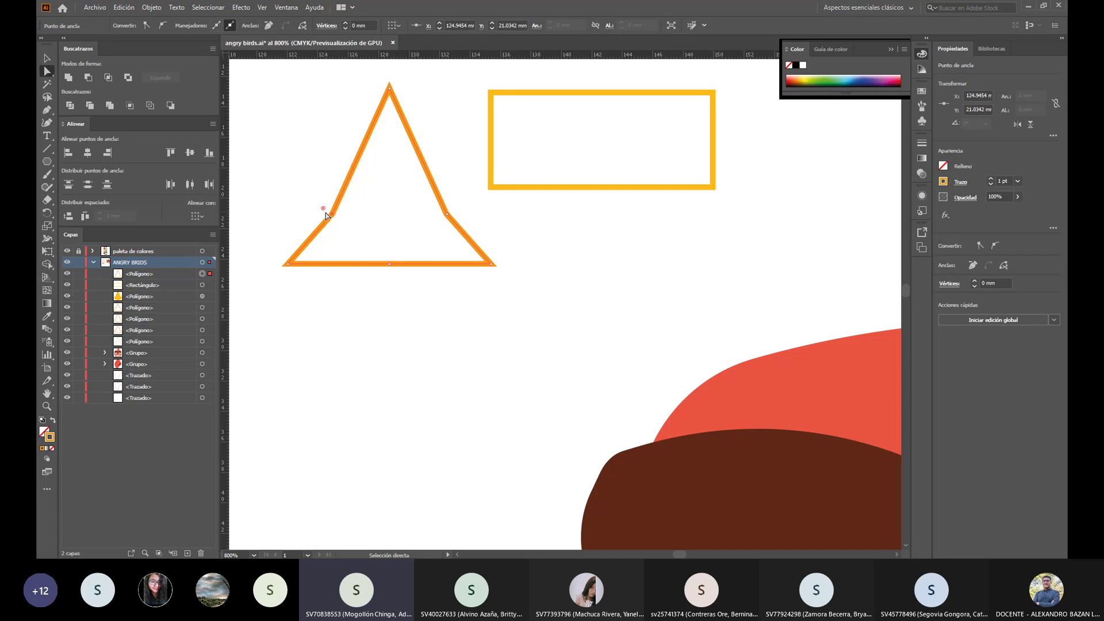
key("p")
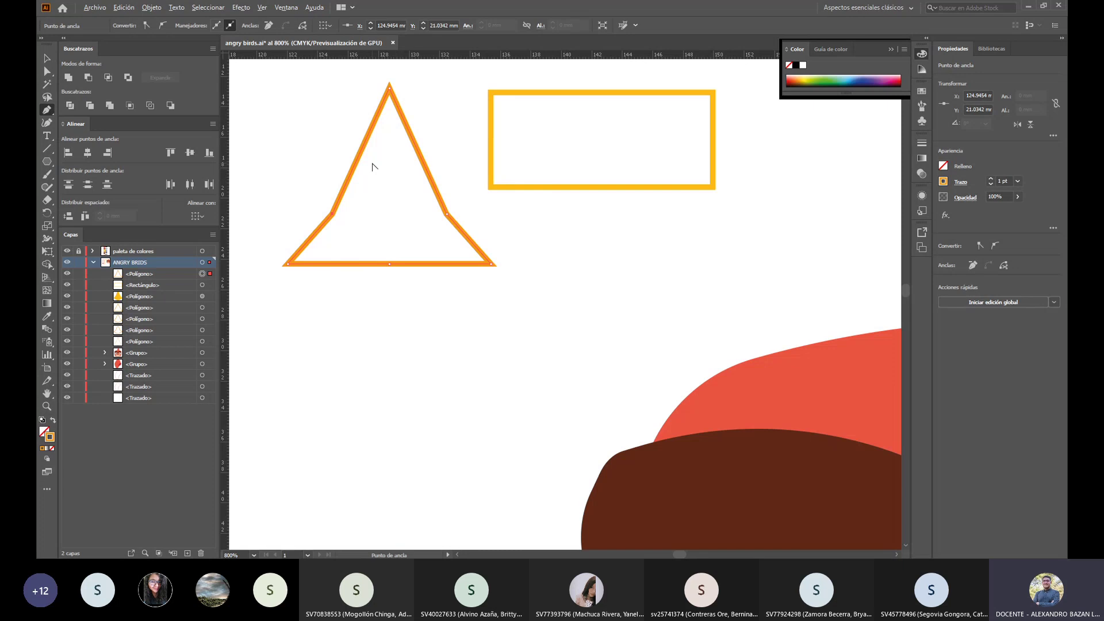
scroll(350, 162, "up", 3)
scroll(323, 131, "up", 5)
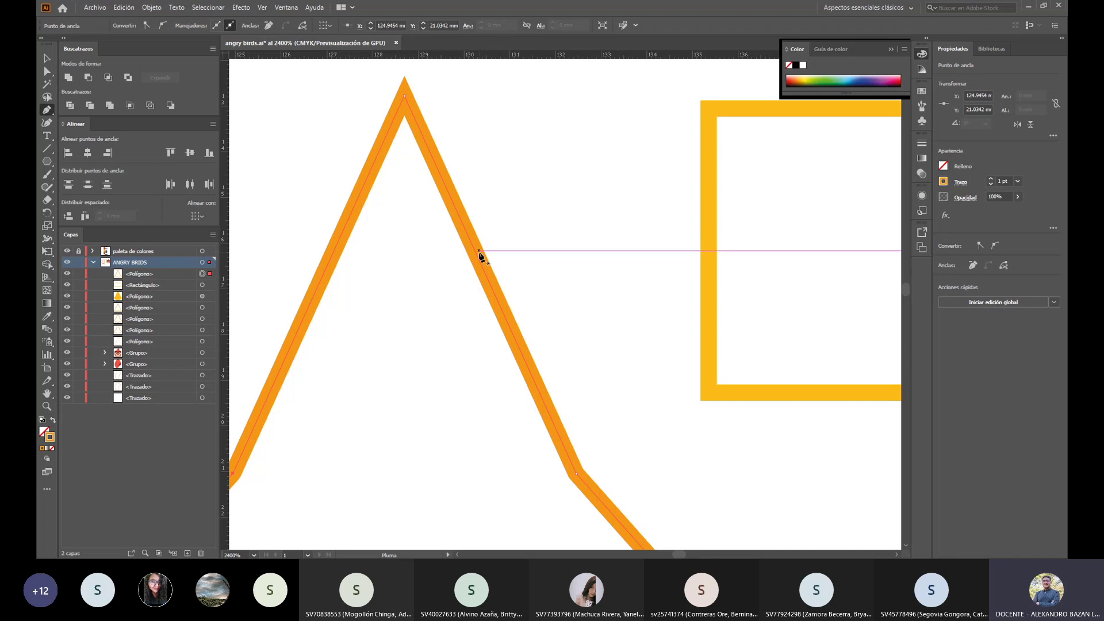
key("shift+c")
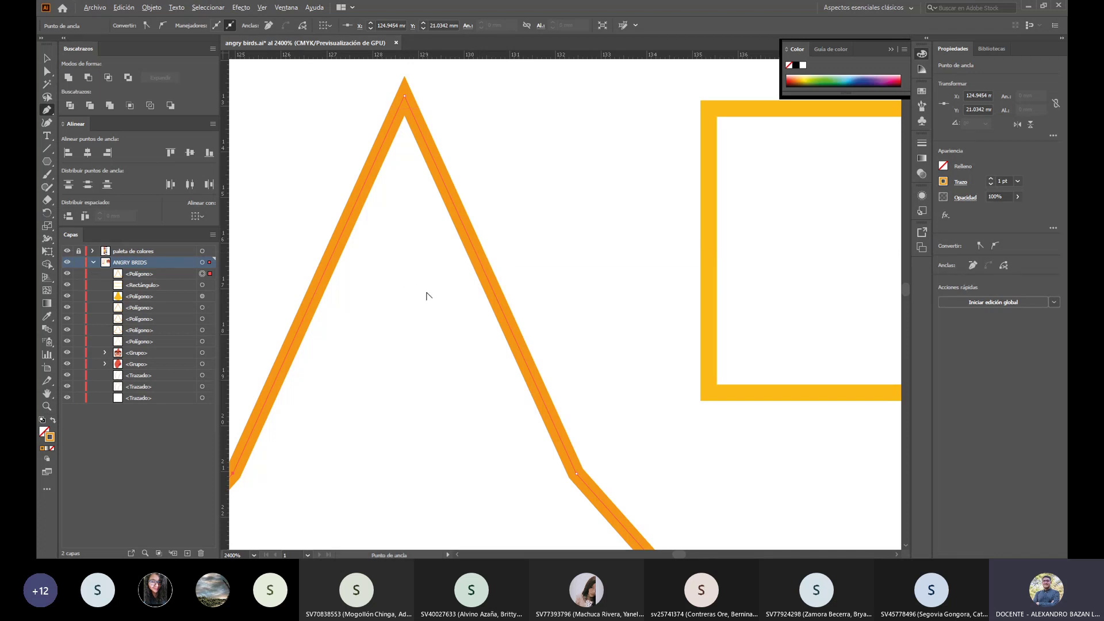
key("ctrl+minus")
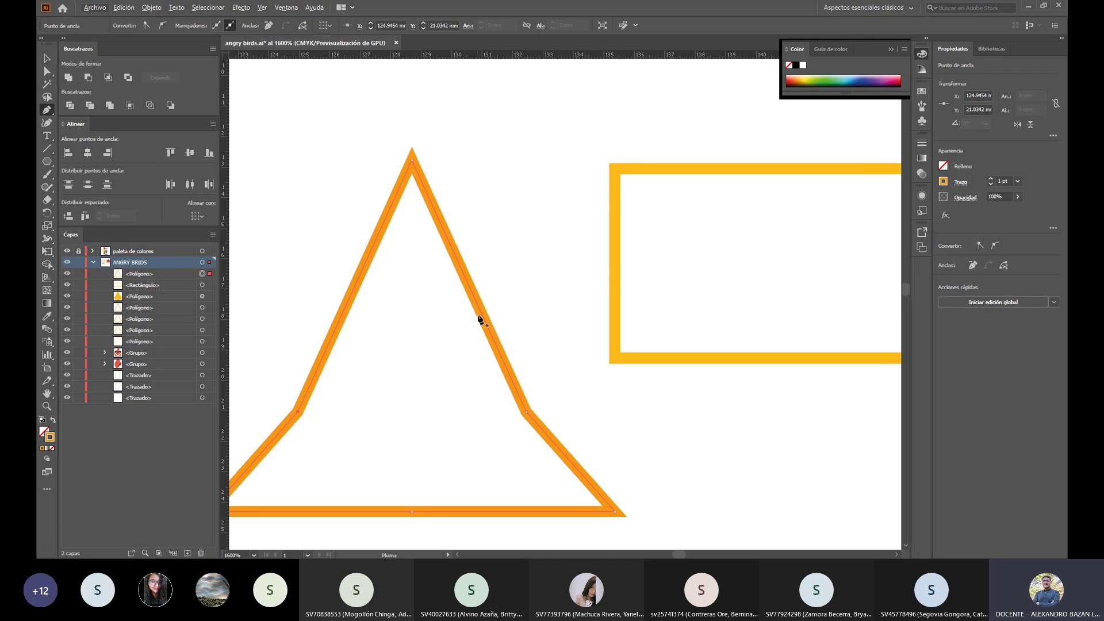
key("ctrl+minus")
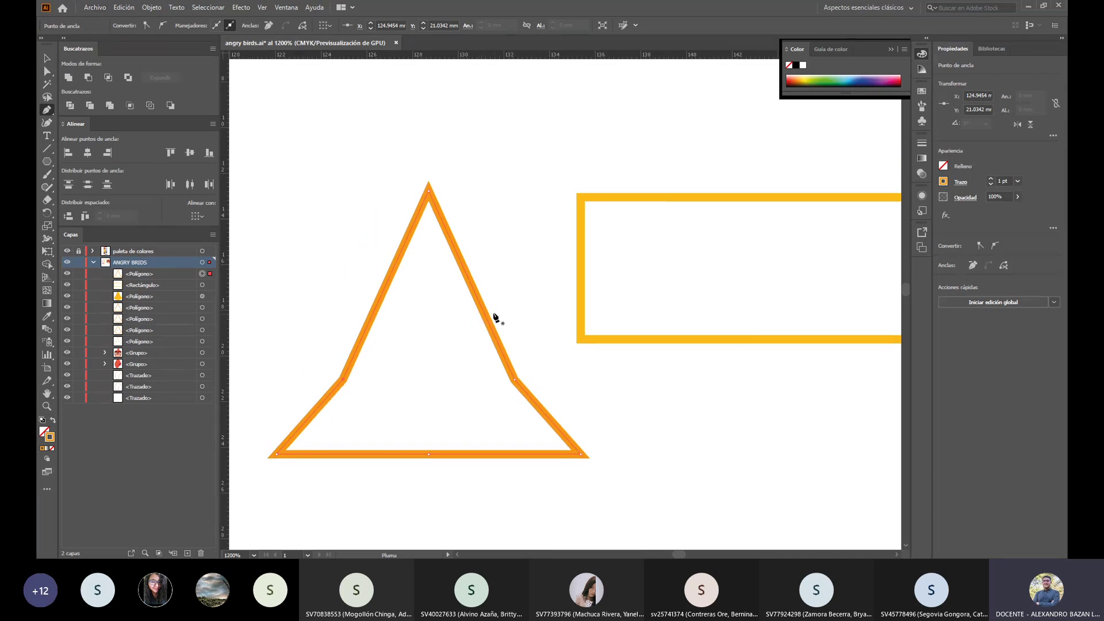
key("plus")
key("p")
key("plus")
left_click(471, 287)
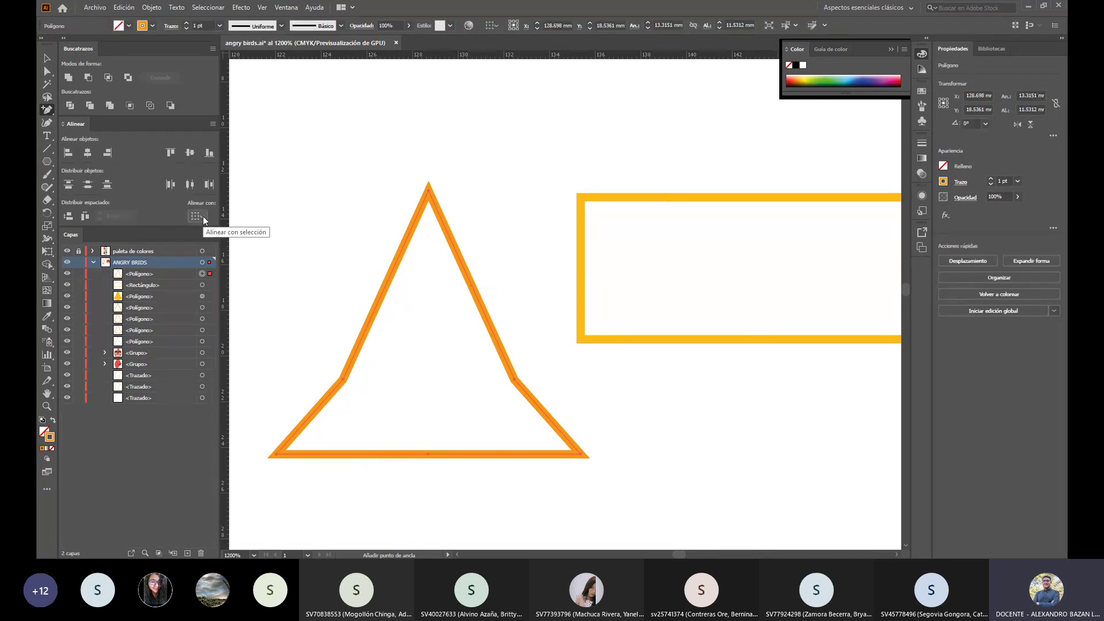
Step: Move the middle anchor point of the new triangle's base down to a Y position of about 27.1 mm
left_click(46, 57)
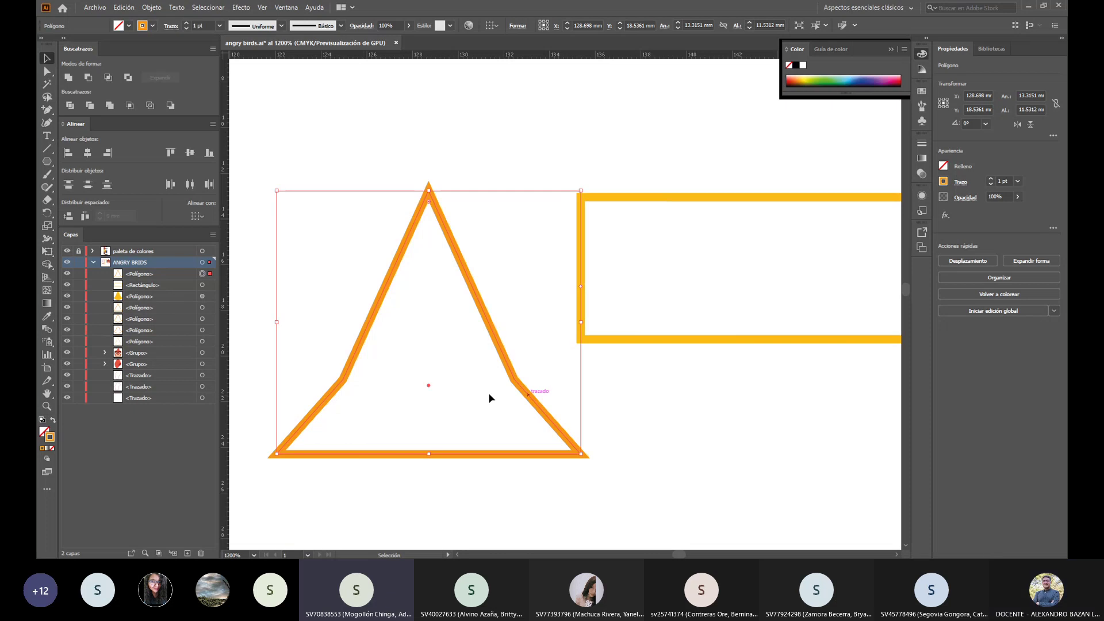
left_click(46, 71)
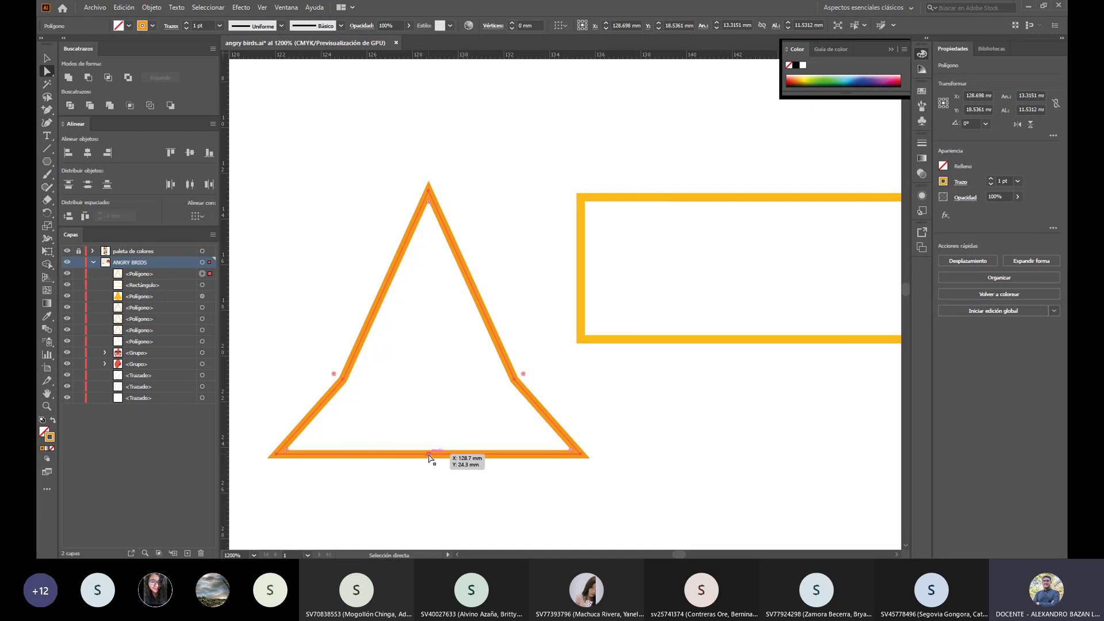
left_click(428, 457)
scroll(490, 442, "down", 2)
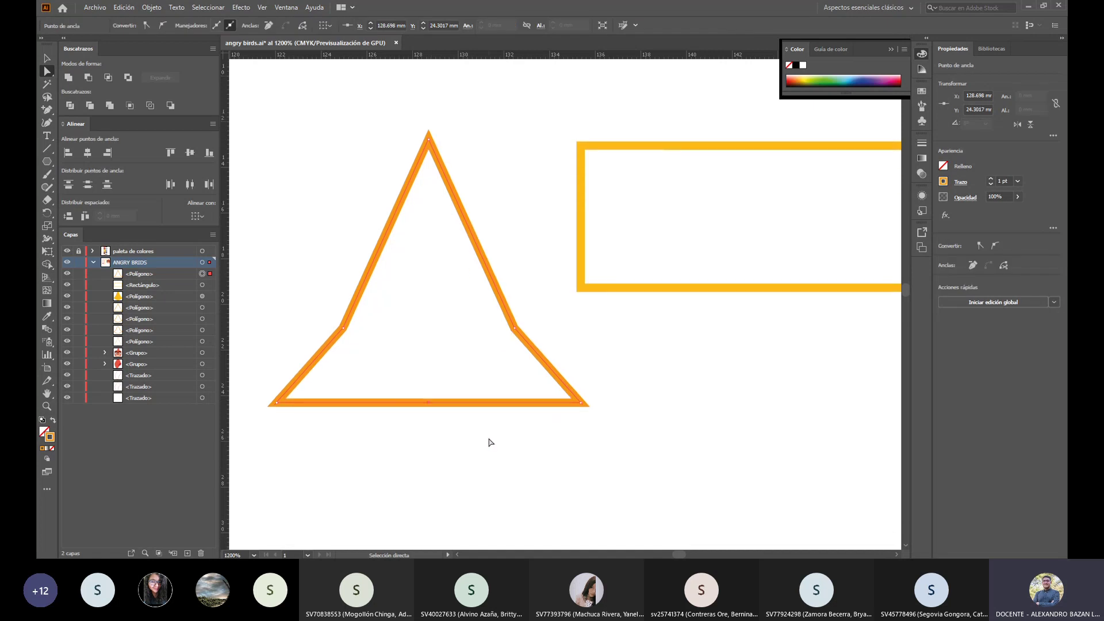
key("shift+Down")
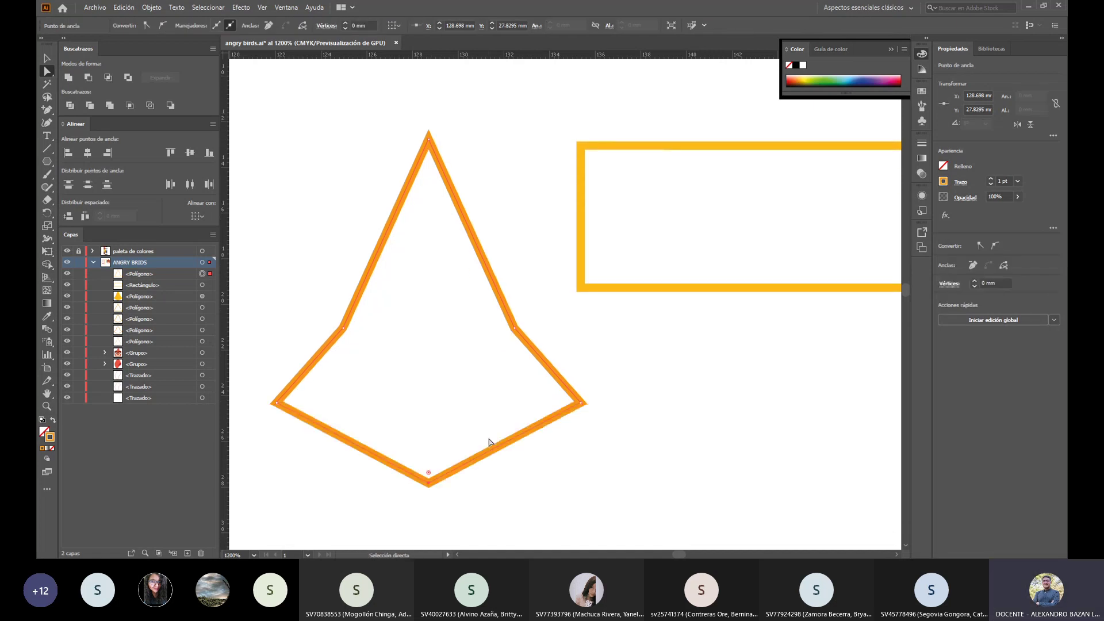
key("Up")
key("Up")
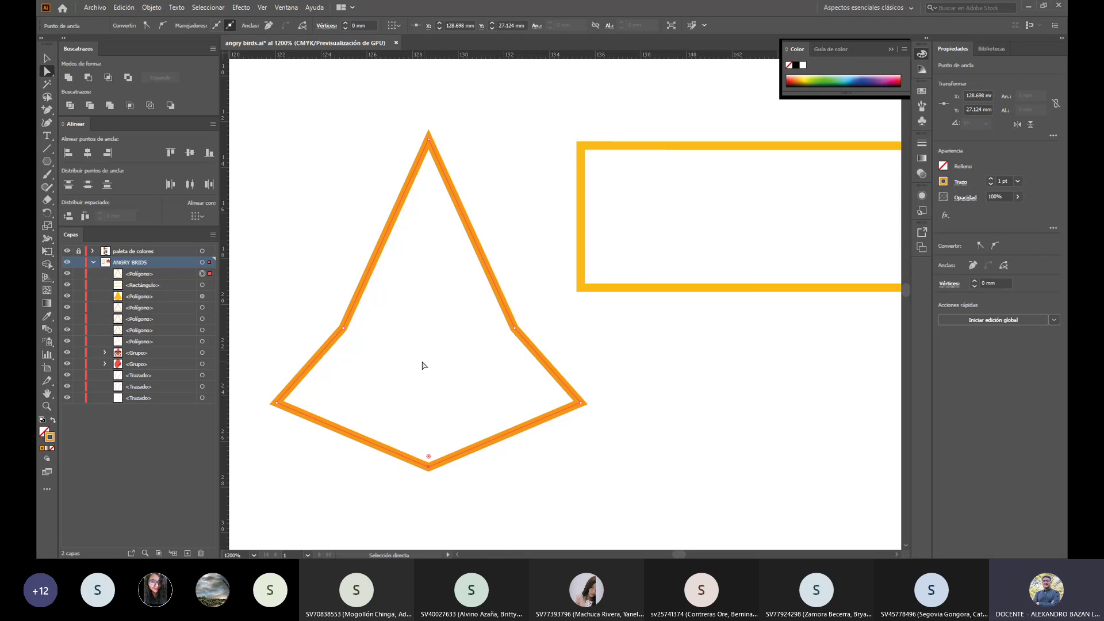
Step: Nudge the two side anchor points of the reshaped triangle inward, the right one to an X position of about 131.7 mm
left_click(345, 329)
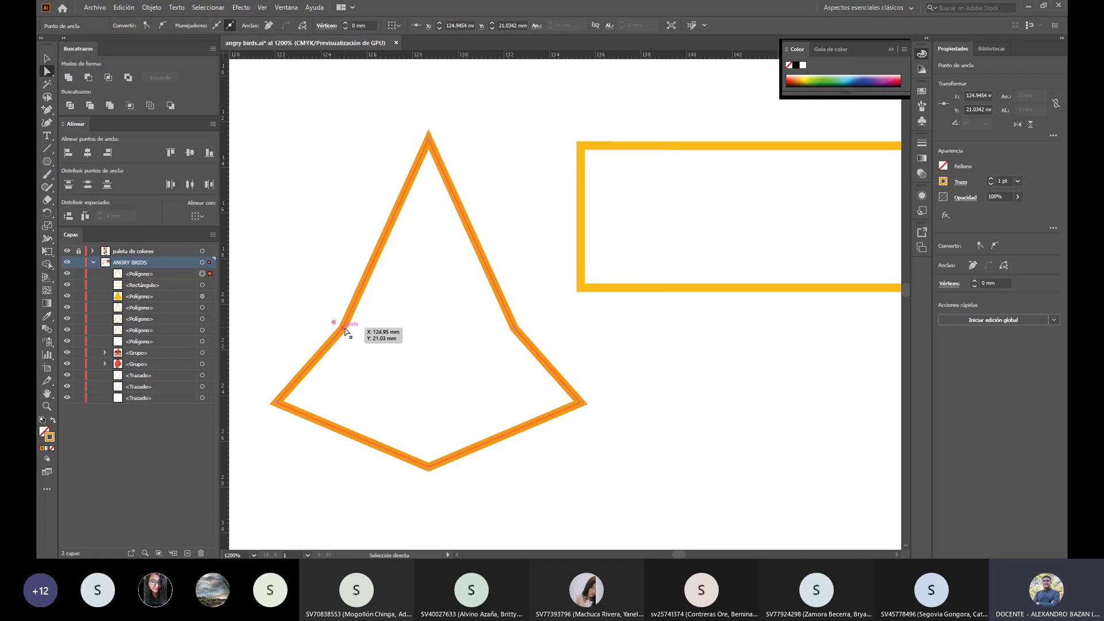
key("Right")
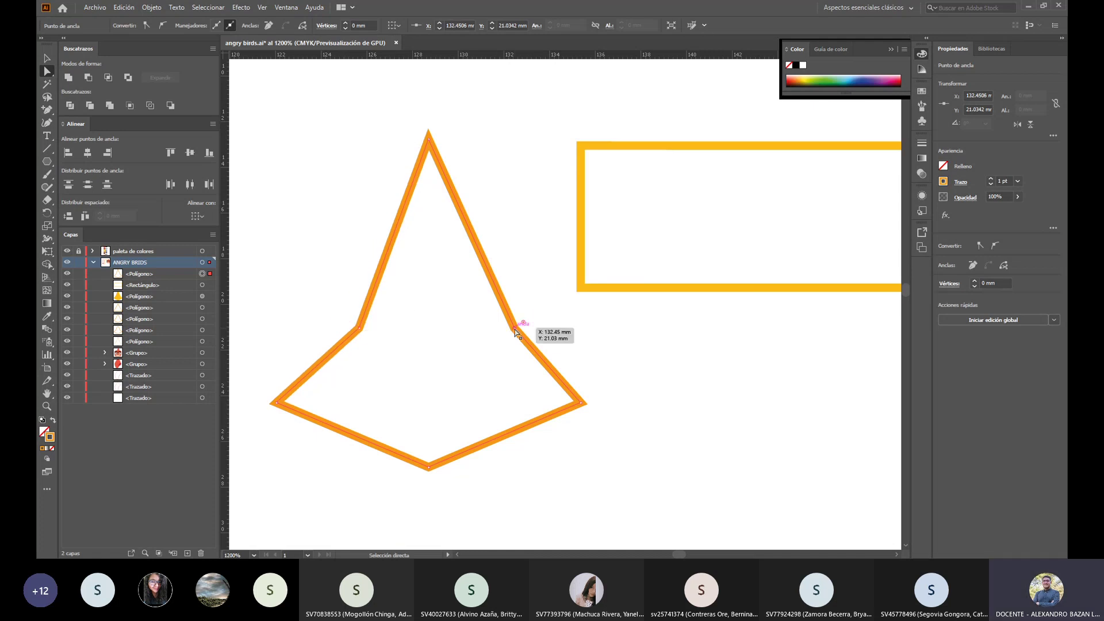
key("Left")
key("Left")
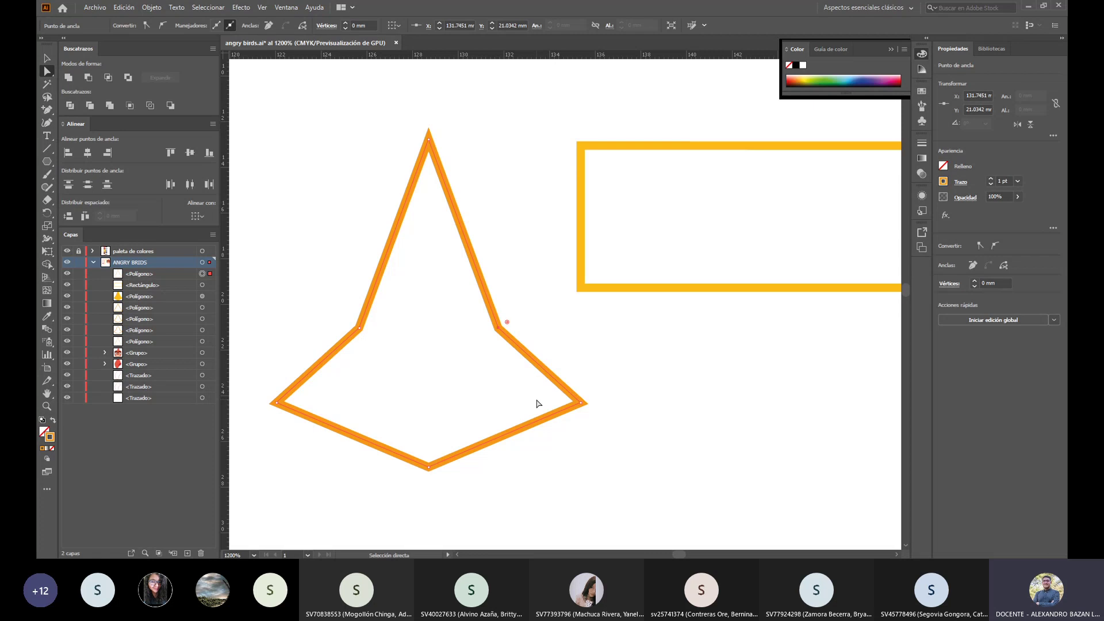
key("v")
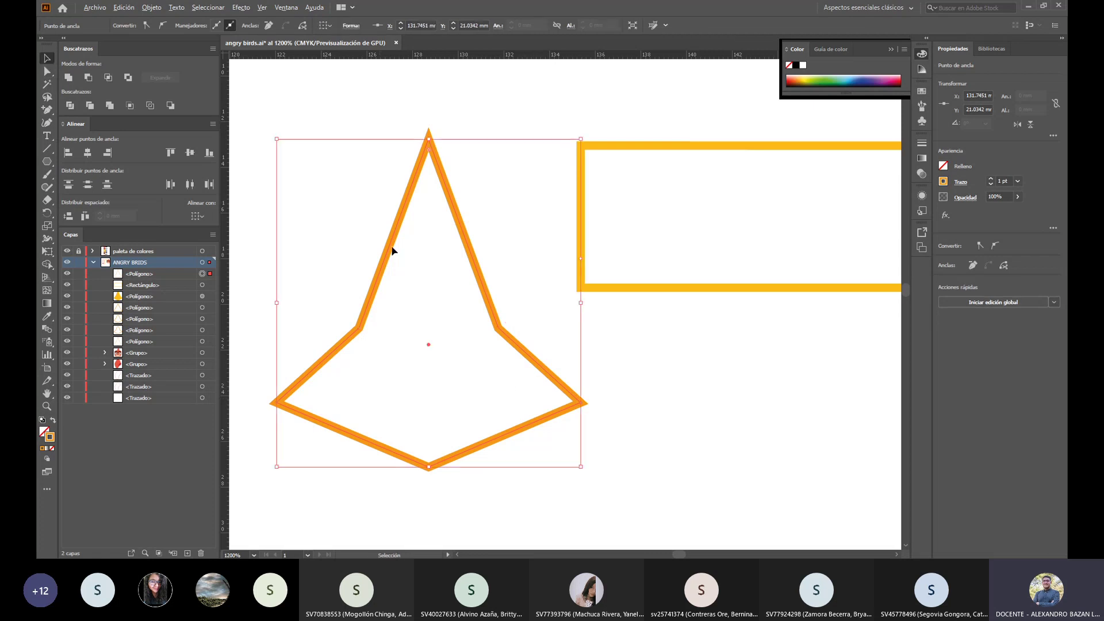
scroll(402, 256, "down", 3)
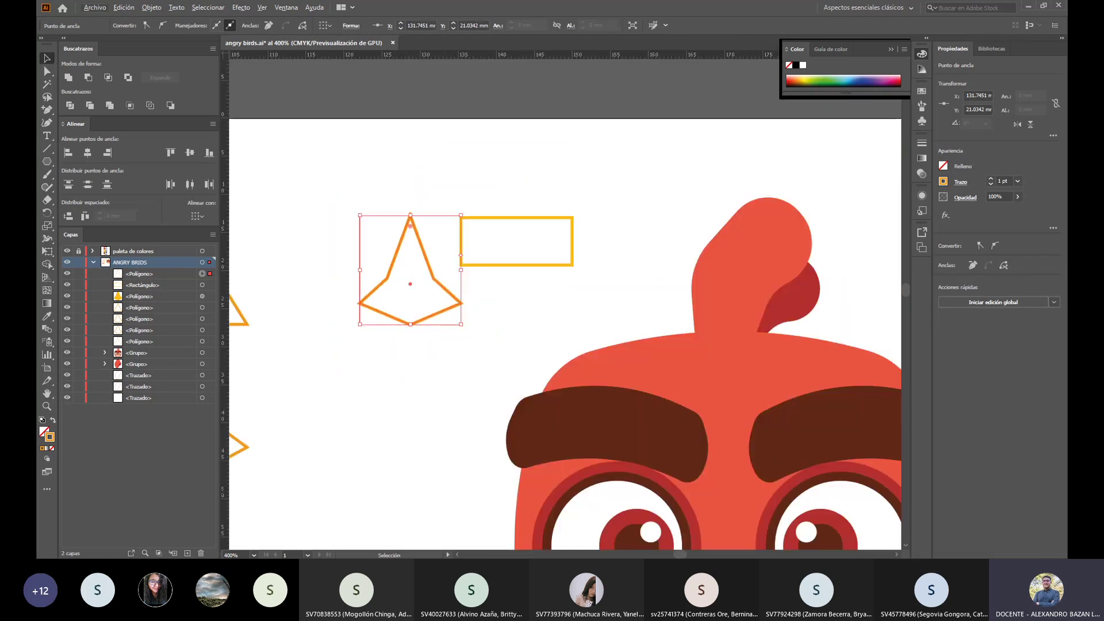
mouse_move(679, 555)
left_mouse_down()
mouse_move(669, 556)
mouse_move(682, 556)
left_mouse_up()
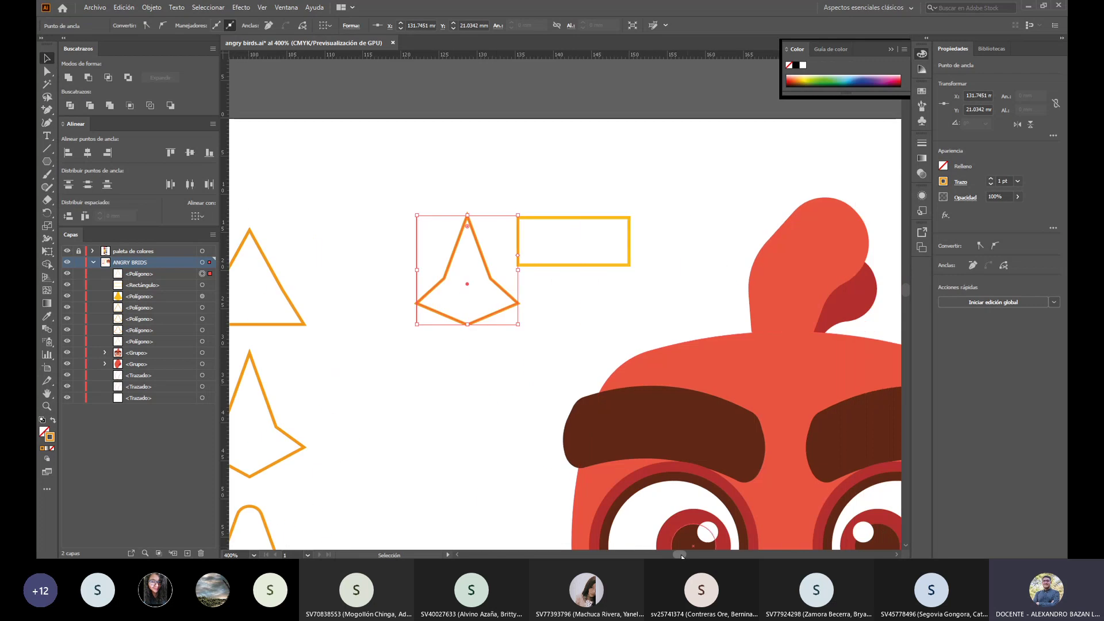
left_click(570, 215)
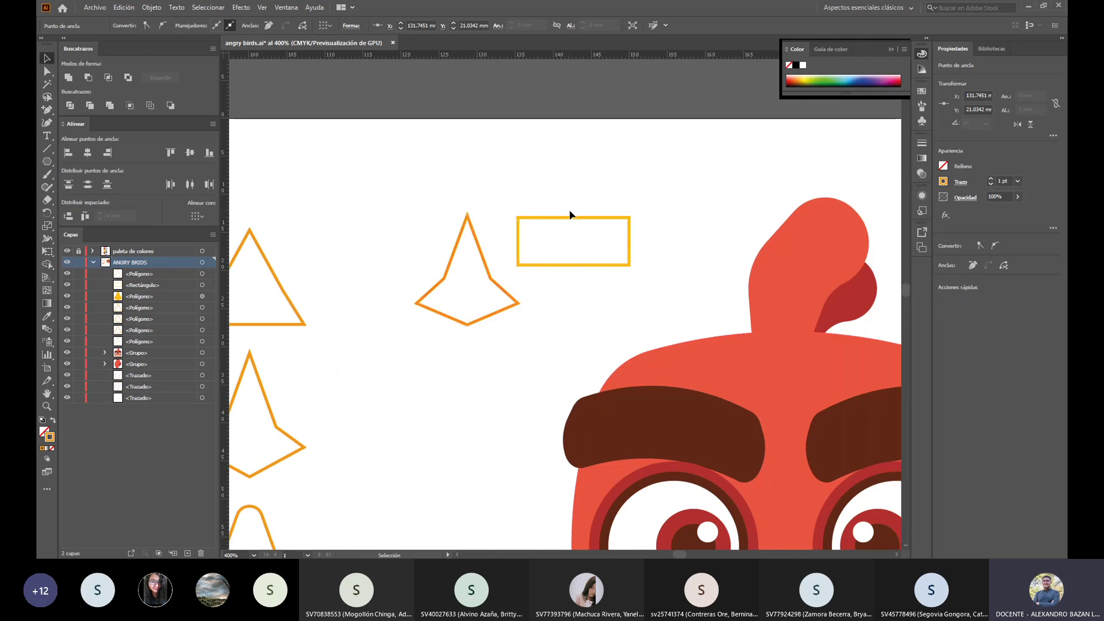
left_click_drag(529, 181, 604, 292)
left_click(468, 394)
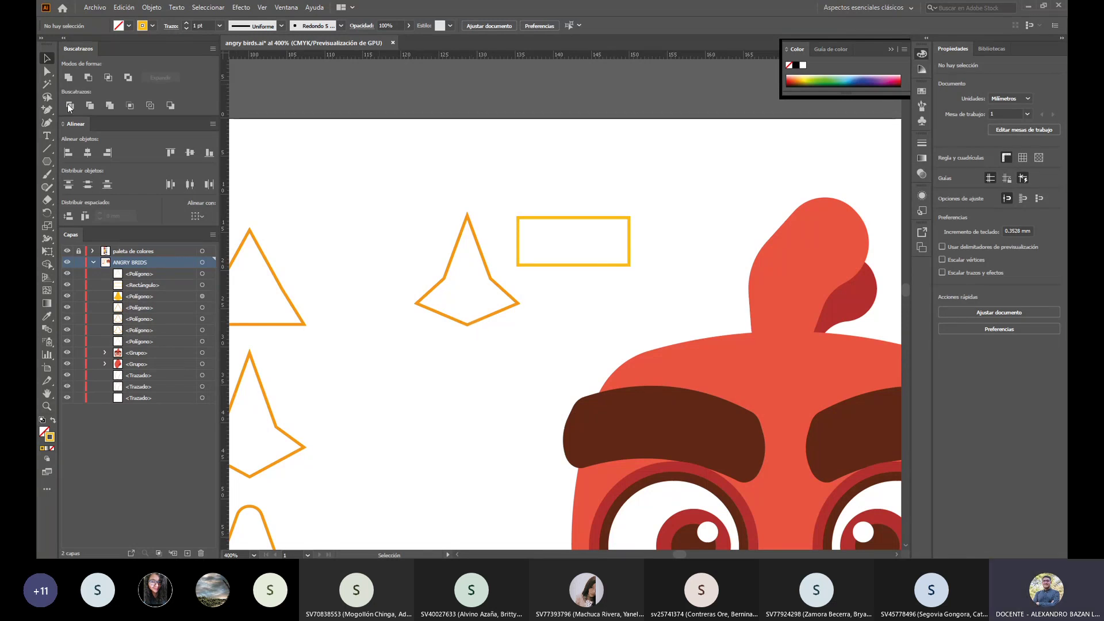
Step: Round the beak outline's top tip to a corner radius of about 0.46 mm and round its bottom point
left_click(46, 72)
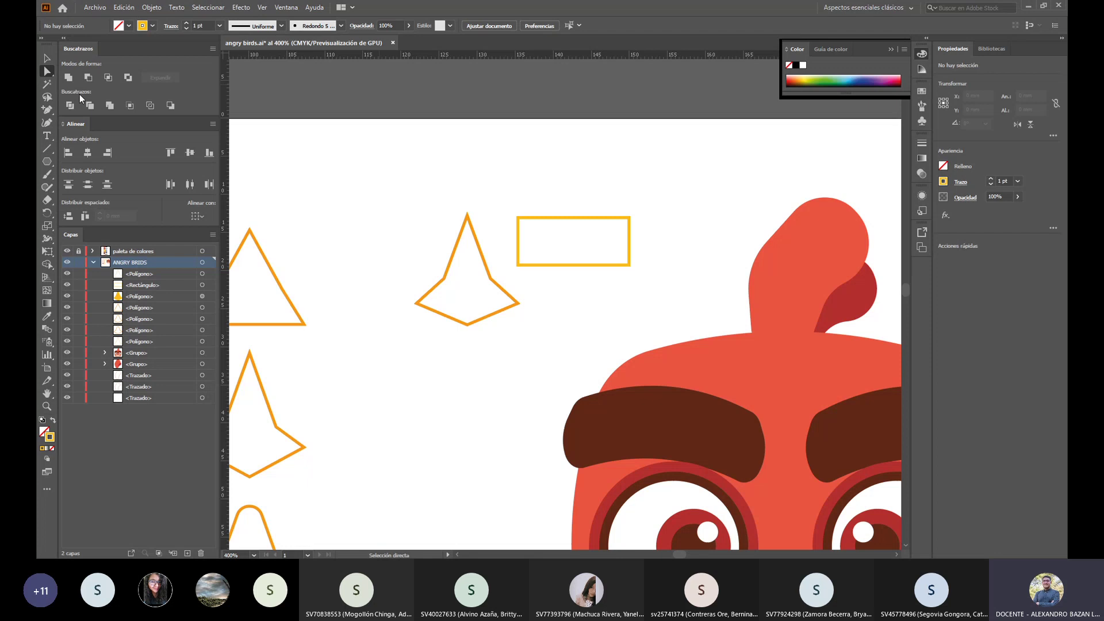
left_click(467, 216)
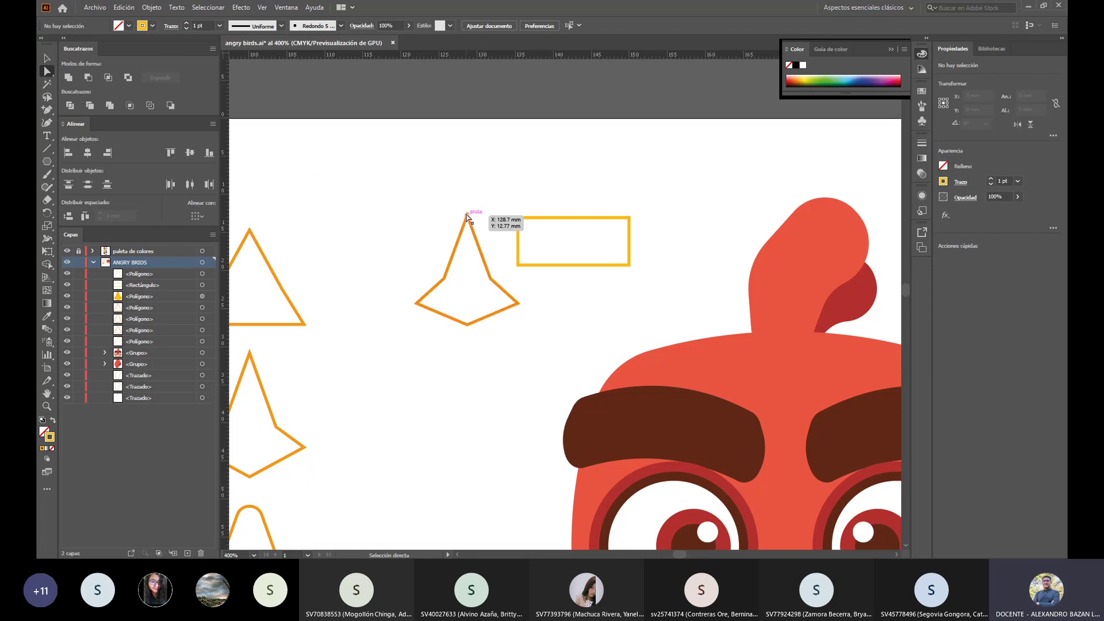
mouse_move(467, 225)
left_mouse_down()
mouse_move(470, 241)
mouse_move(470, 232)
left_mouse_up()
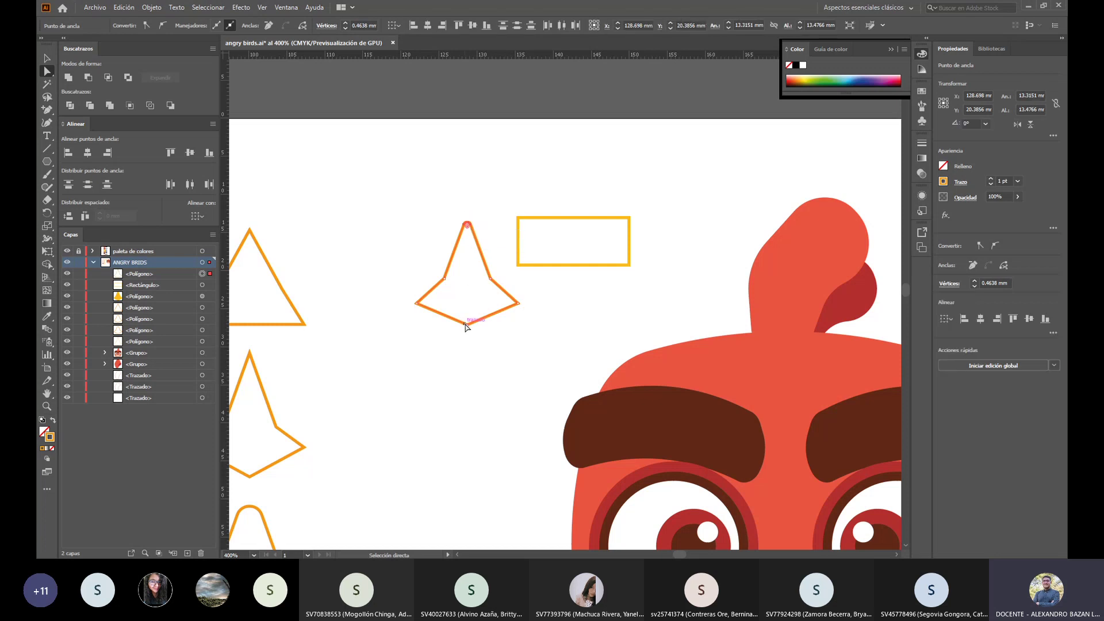
left_click_drag(466, 314, 468, 296)
left_click(508, 339)
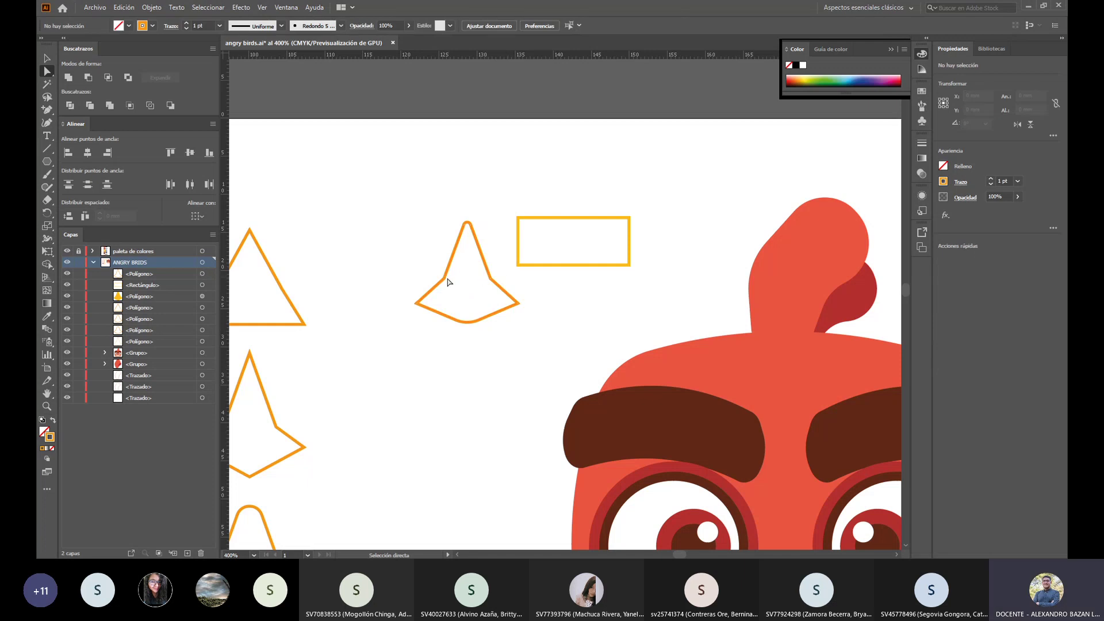
Step: Round both inward side corners of the beak outline into smooth curves, the left one with a radius of about 7.4 mm
left_click_drag(445, 280, 404, 240)
left_click(498, 289)
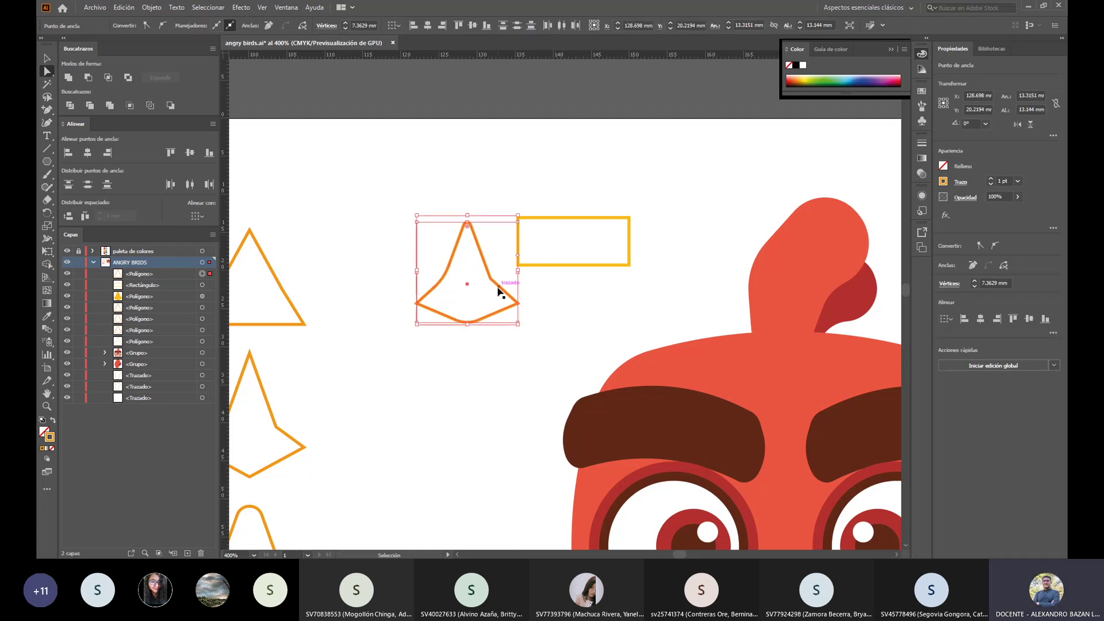
left_click(491, 279, "shift")
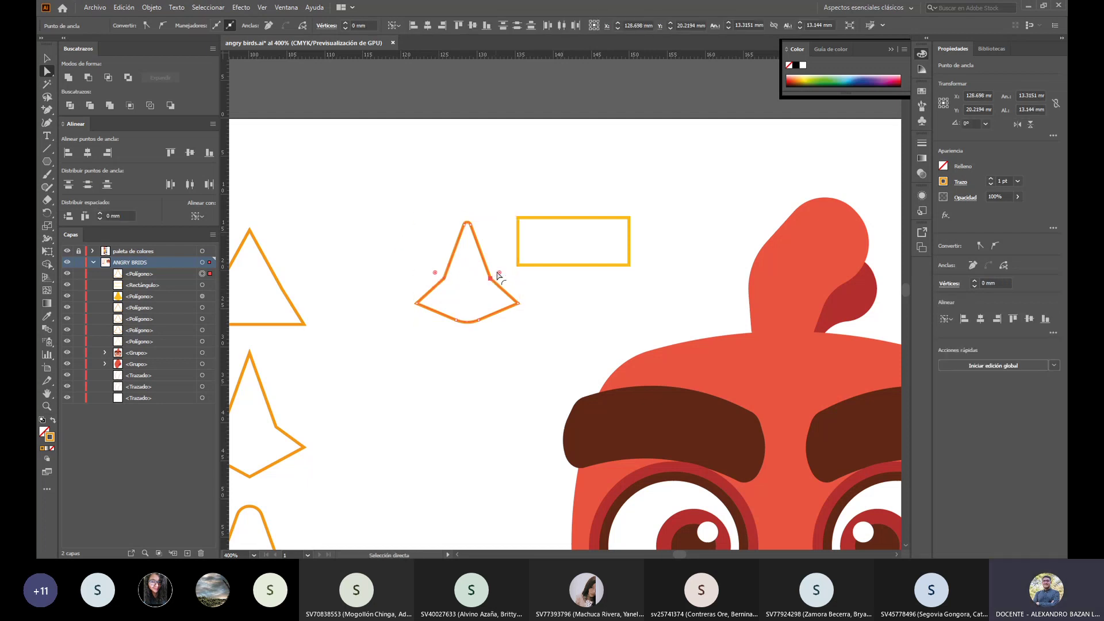
left_click_drag(499, 275, 566, 232)
left_click(524, 326)
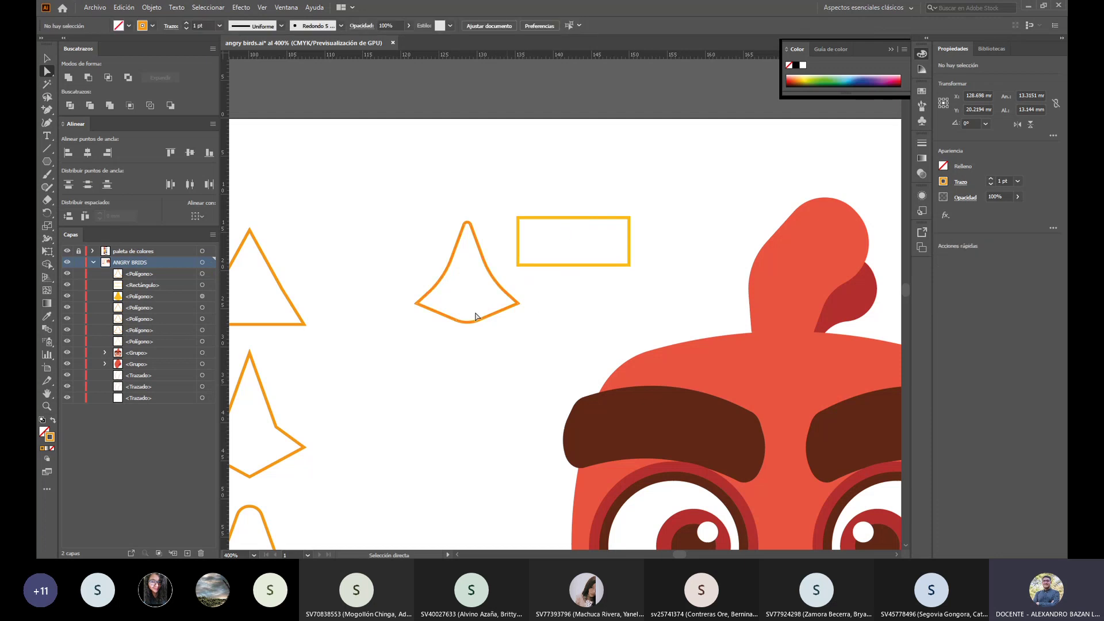
Step: Round the two outer side corners of the beak outline together to a radius of about 0.6 mm, and deselect it
left_click(415, 302)
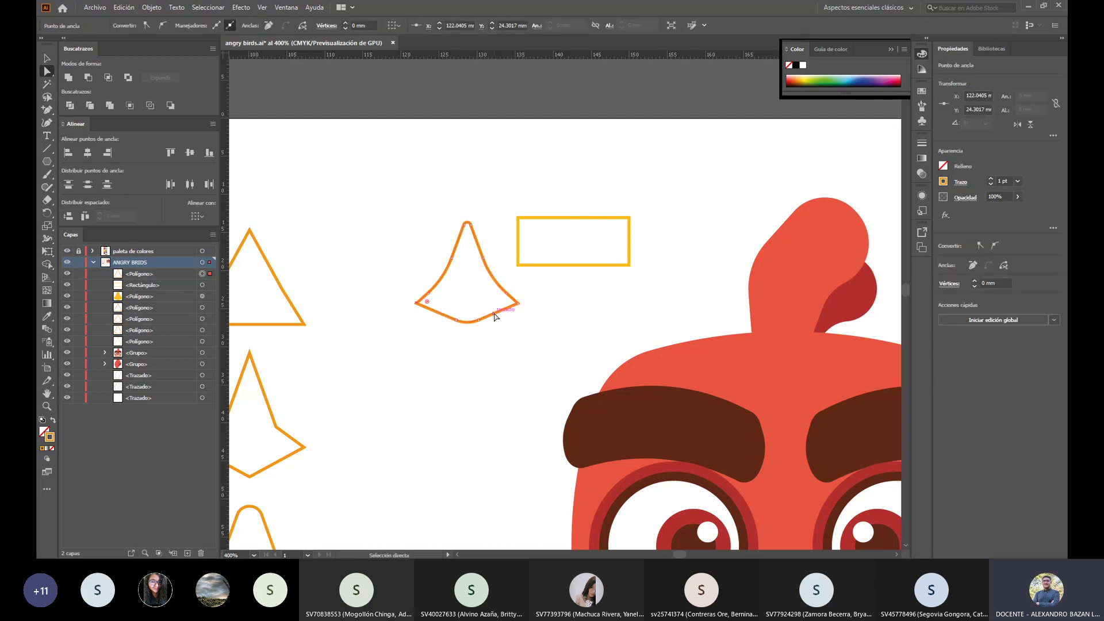
left_click(507, 301, "shift")
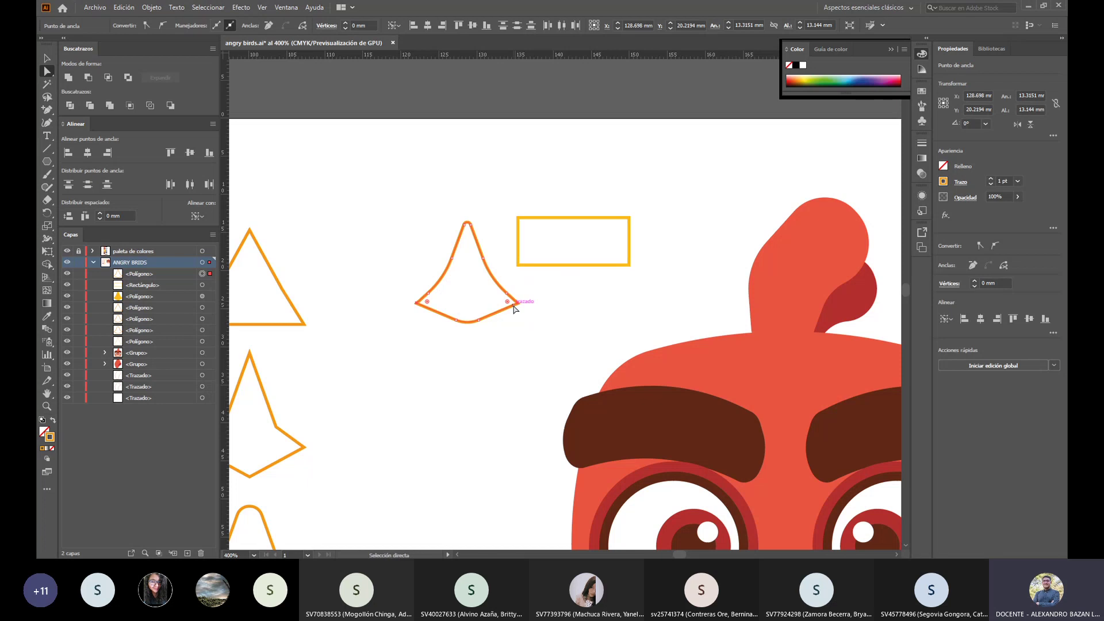
left_click_drag(508, 308, 509, 306)
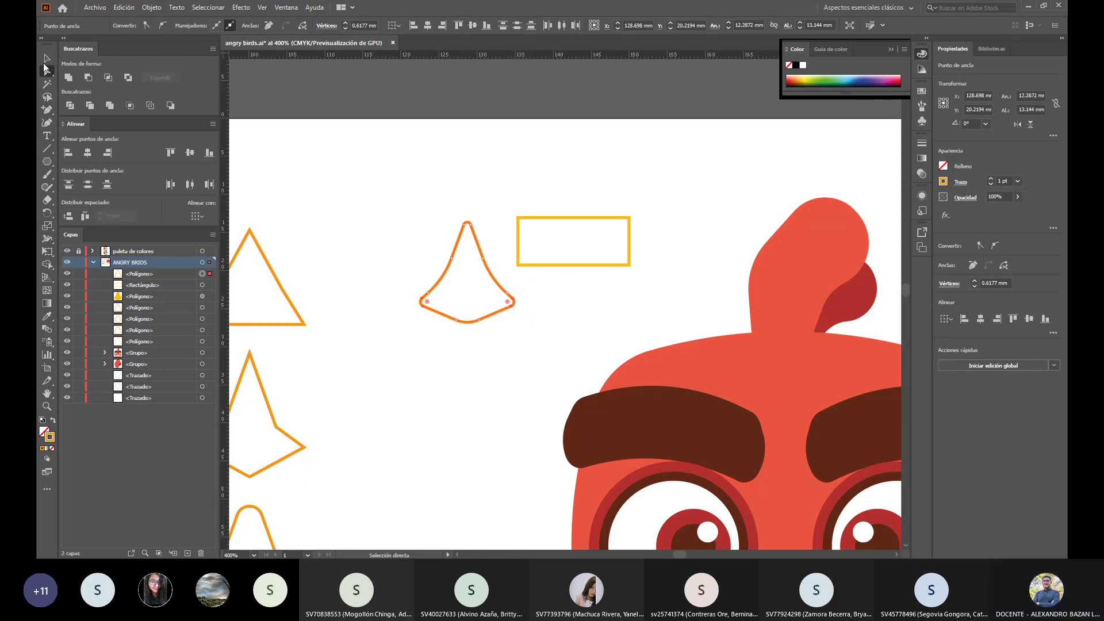
left_click(46, 59)
left_click(475, 369)
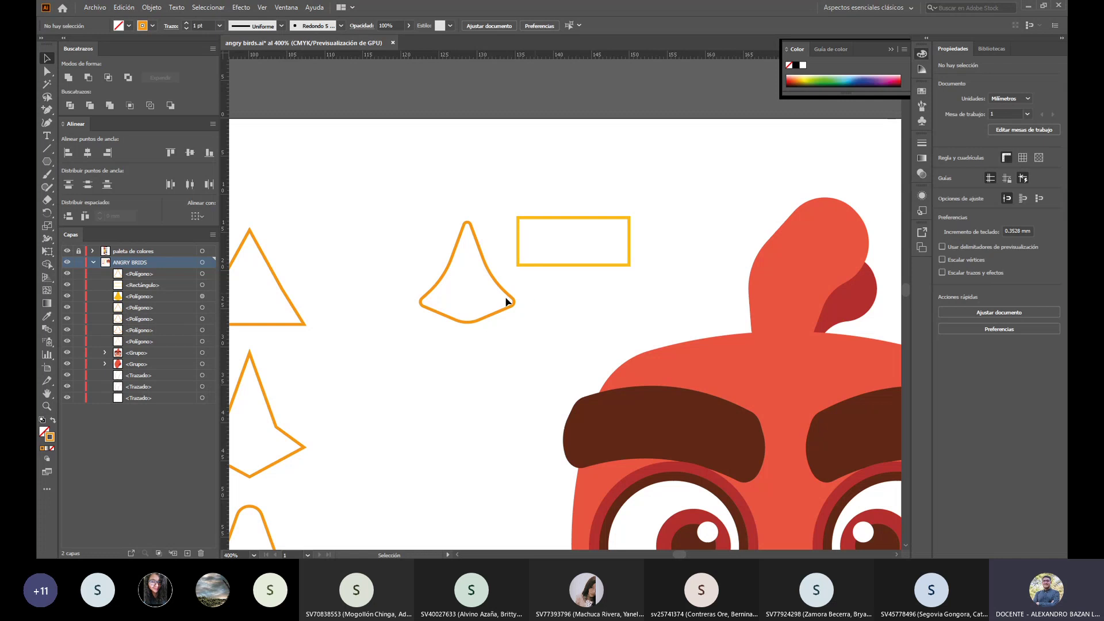
Step: Select the whole beak outline and round its corners slightly more
left_click(475, 240)
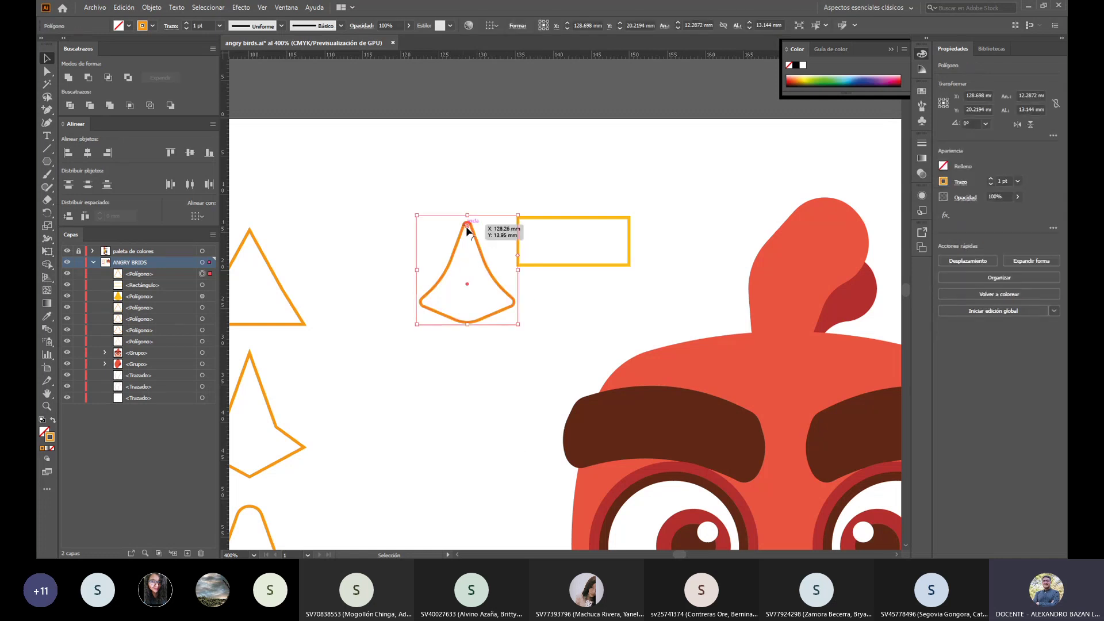
left_click_drag(467, 230, 472, 234)
scroll(491, 368, "down", 2)
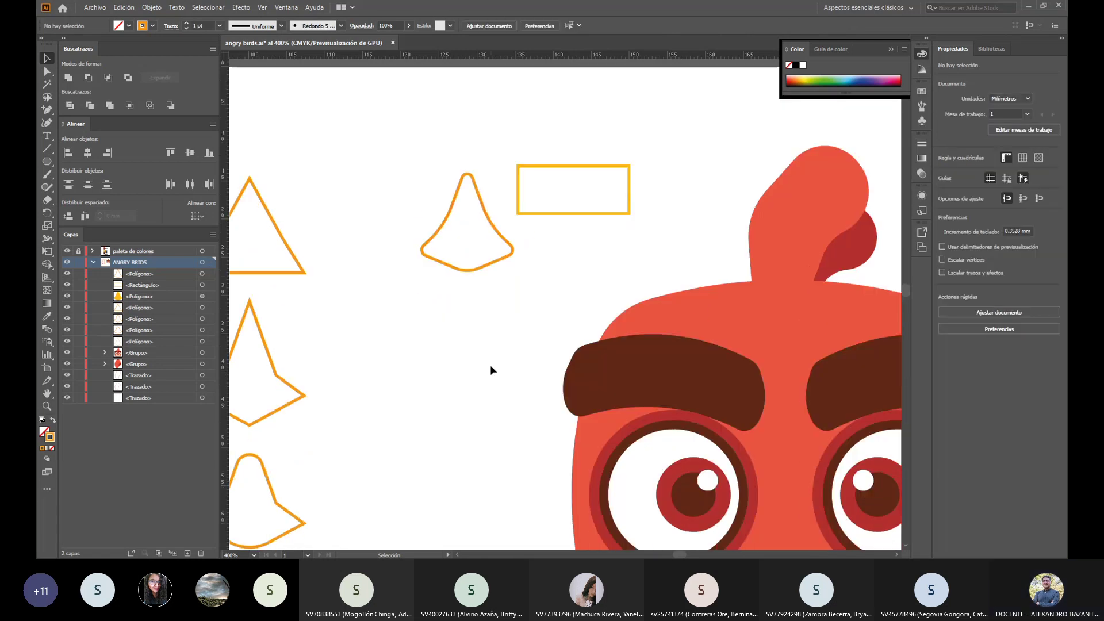
Step: Delete the practice beak outline with the yellow rectangle, and the column of three red crest stages
scroll(490, 364, "down", 5, "alt")
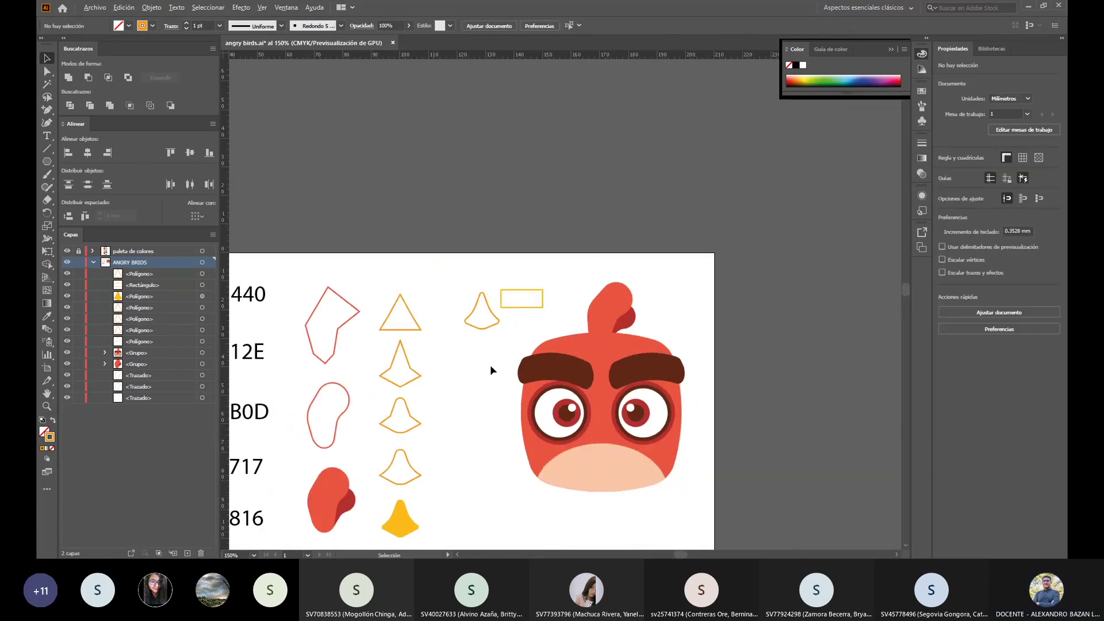
scroll(490, 365, "down", 2)
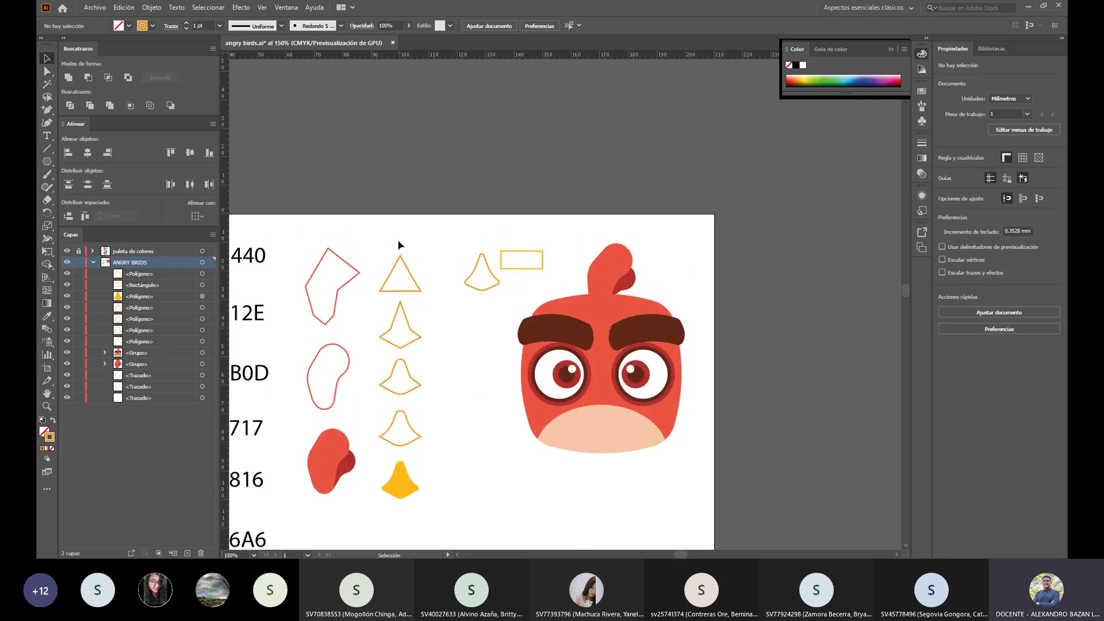
left_click_drag(378, 239, 516, 284)
key("Delete")
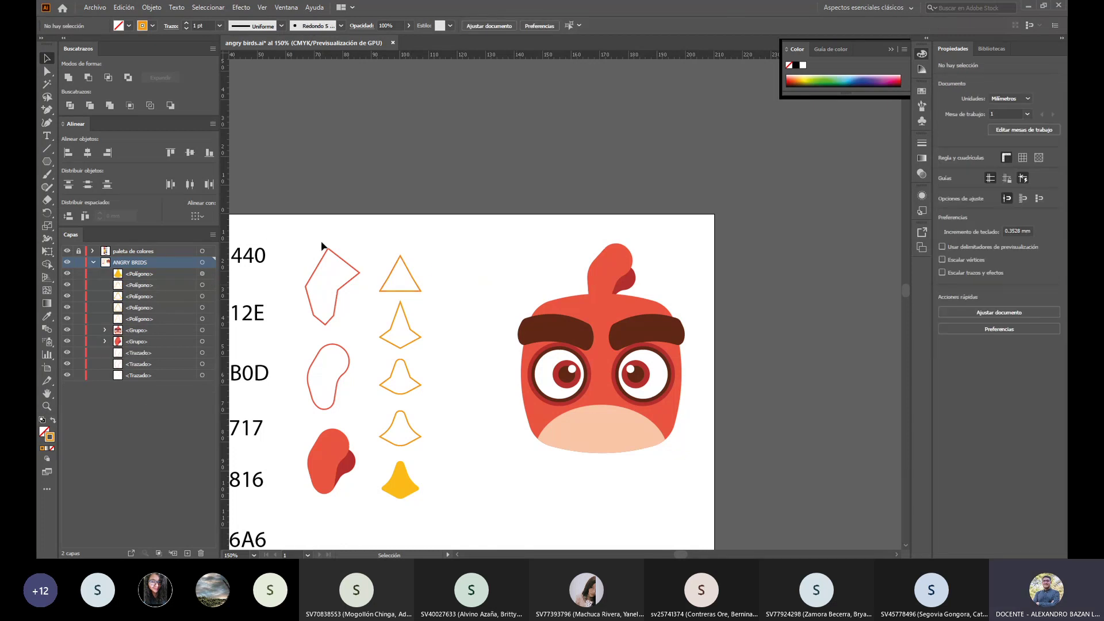
left_click_drag(321, 245, 353, 483)
key("Delete")
Step: Select the five beak stages and move them left to an X position of about 80.0 mm
left_click_drag(366, 241, 452, 529)
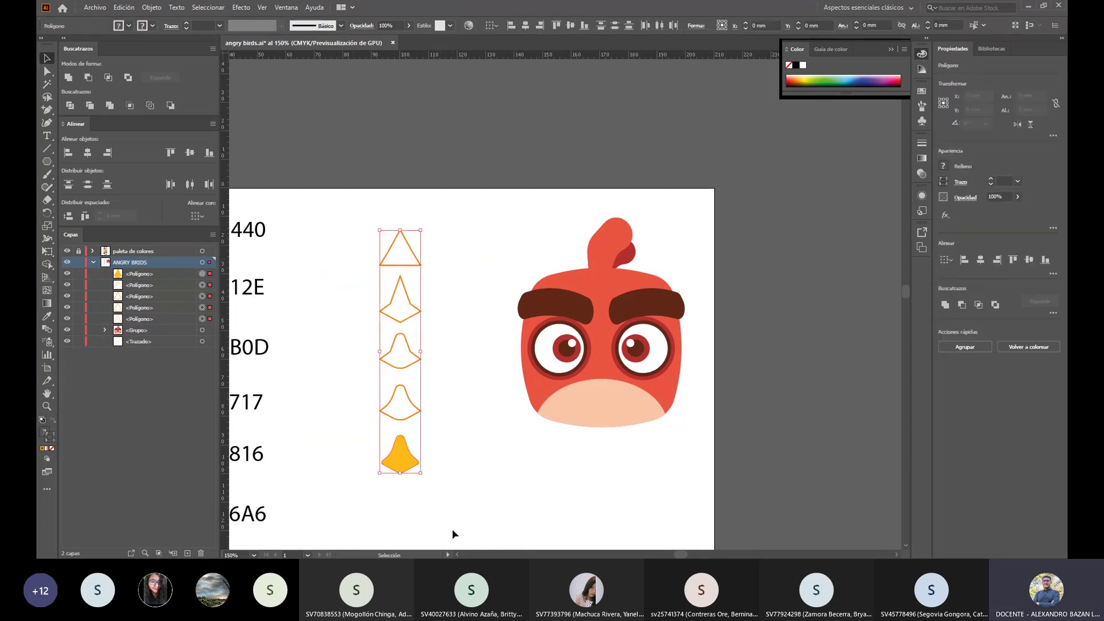
left_click(402, 457, "shift")
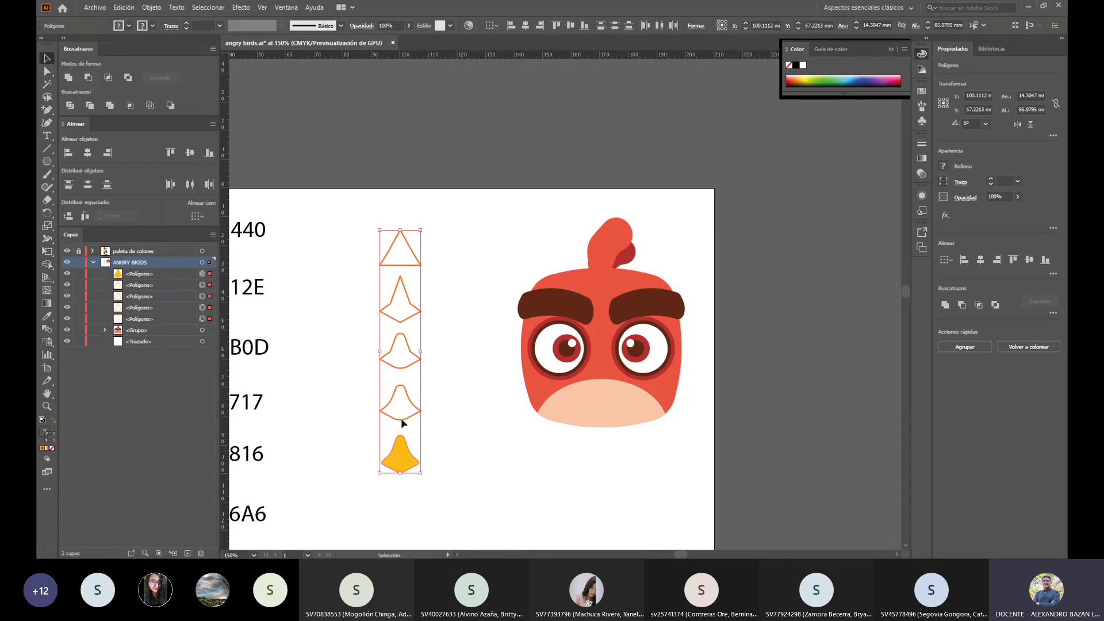
left_click(406, 451, "shift")
left_click_drag(407, 443, 342, 443)
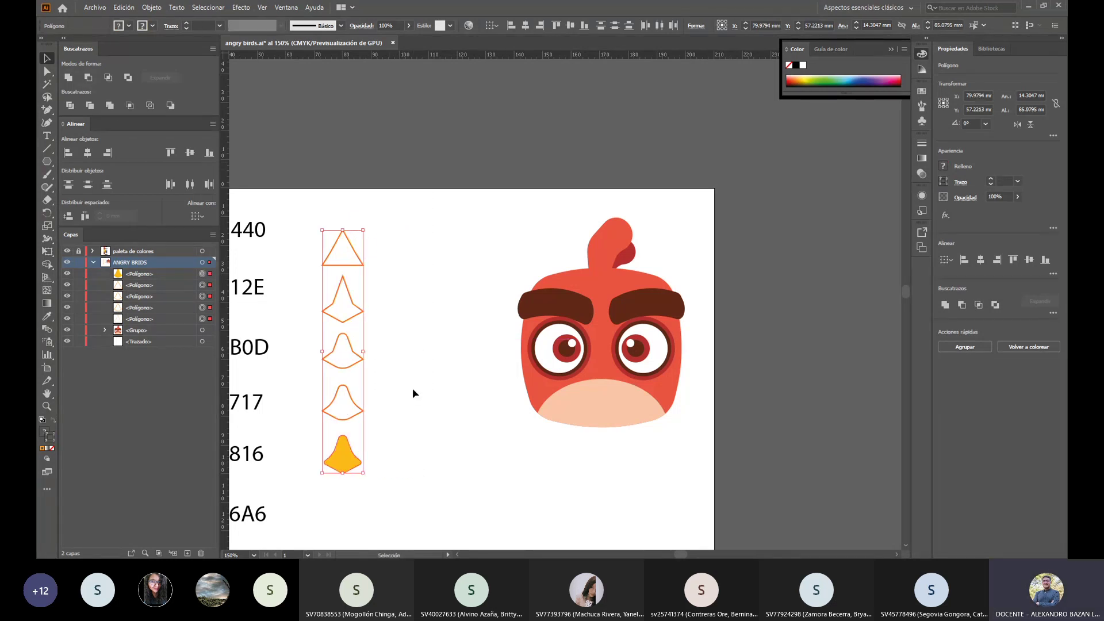
left_click(412, 387)
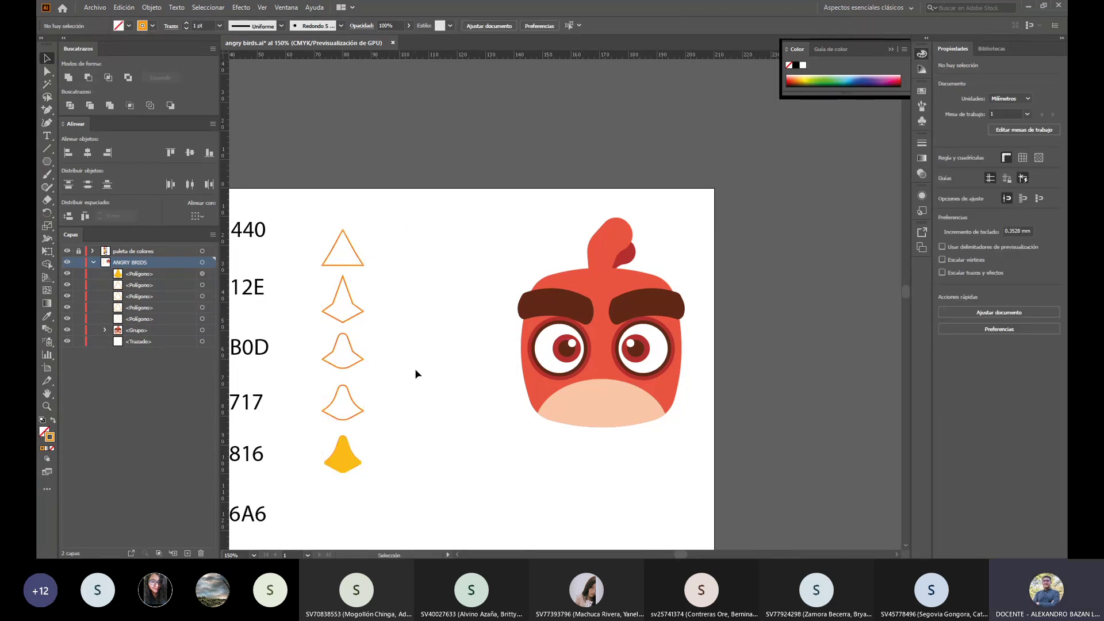
Step: Create a triangle with the Polygon tool between the beak stages and the bird, with a 12 mm radius and 3 sides
left_click(48, 161)
left_click(414, 249)
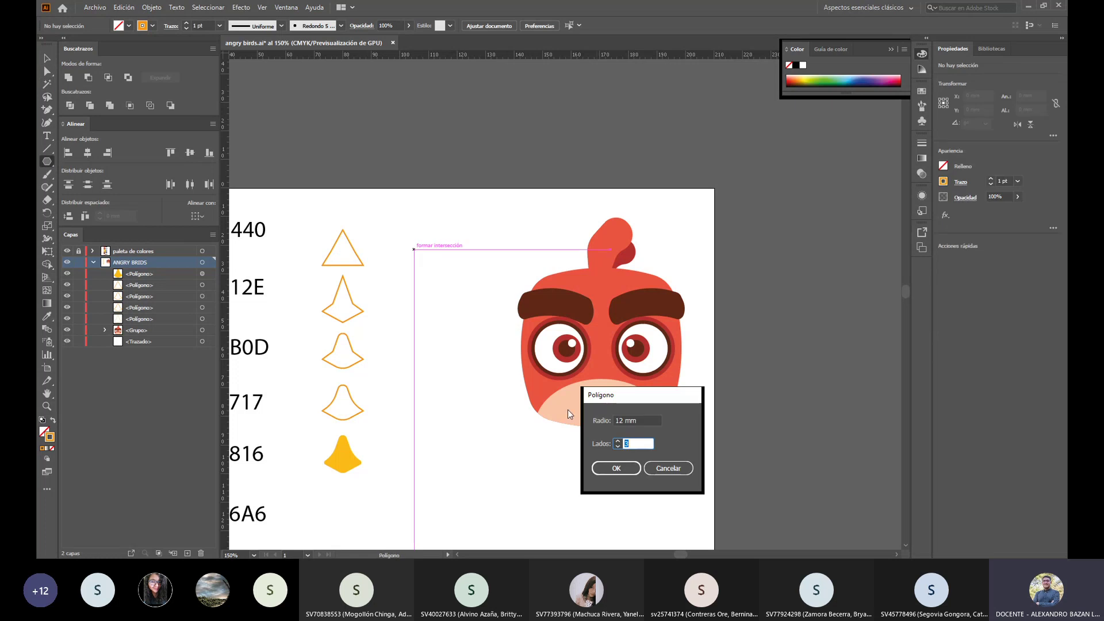
left_click(634, 469)
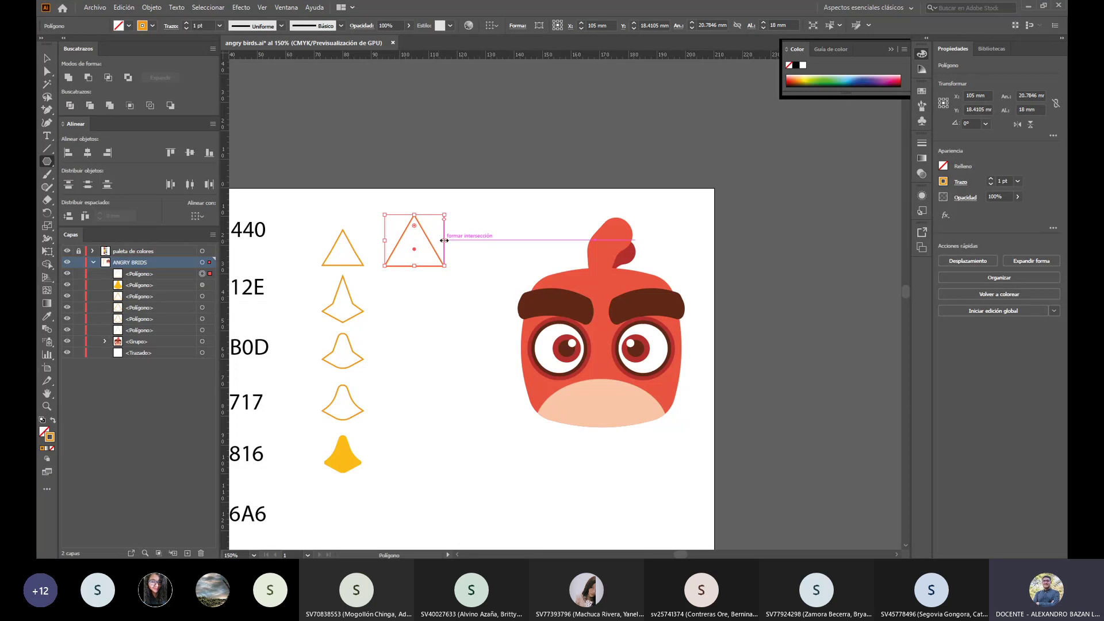
Step: Narrow the new triangle from one side to a width of about 15.8 mm, keeping its 18 mm height
key("ctrl+plus")
key("ctrl+plus")
key("ctrl+plus")
key("ctrl+plus")
key("ctrl+plus")
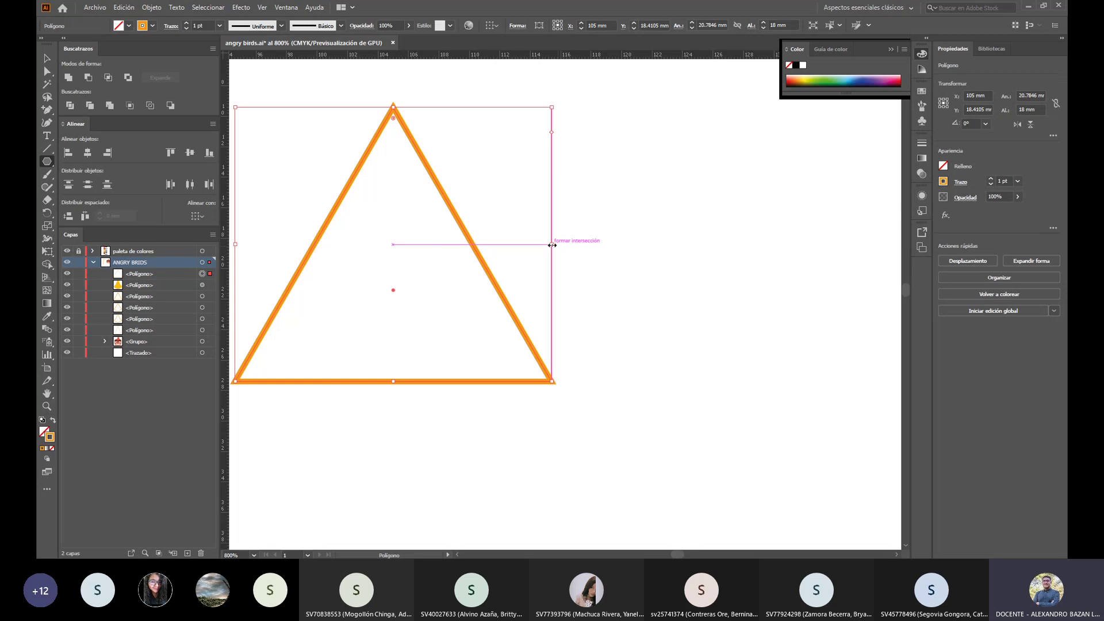
left_click_drag(552, 245, 477, 242)
scroll(502, 296, "down", 4)
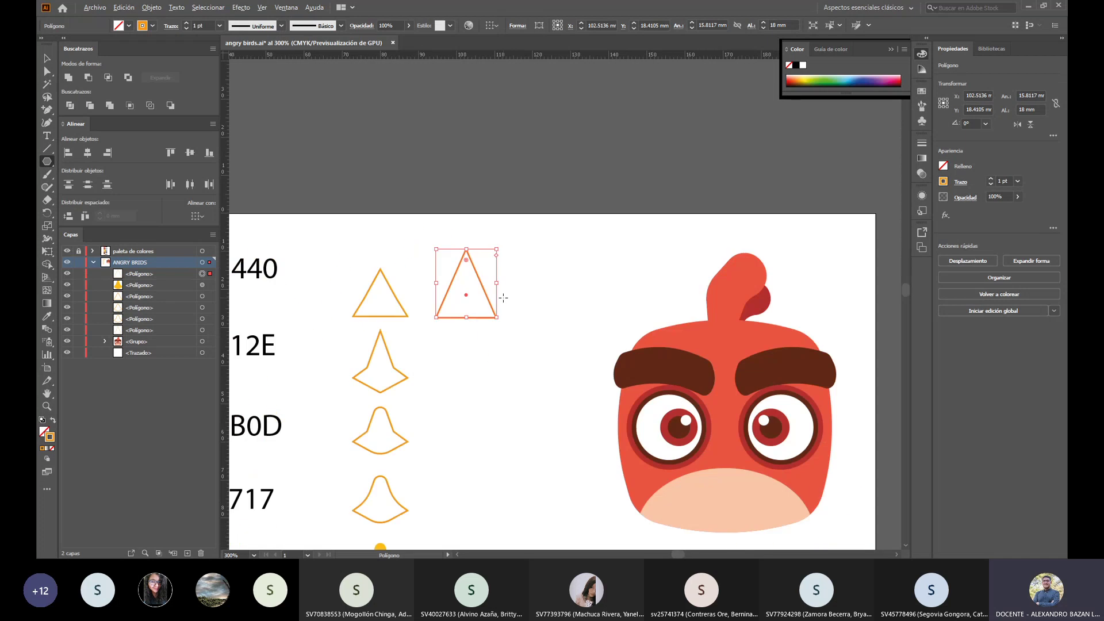
Step: Rotate the triangle 180° so it points down and move it to a Y position of about 39.8 mm
scroll(520, 342, "down", 1)
scroll(519, 342, "down", 1)
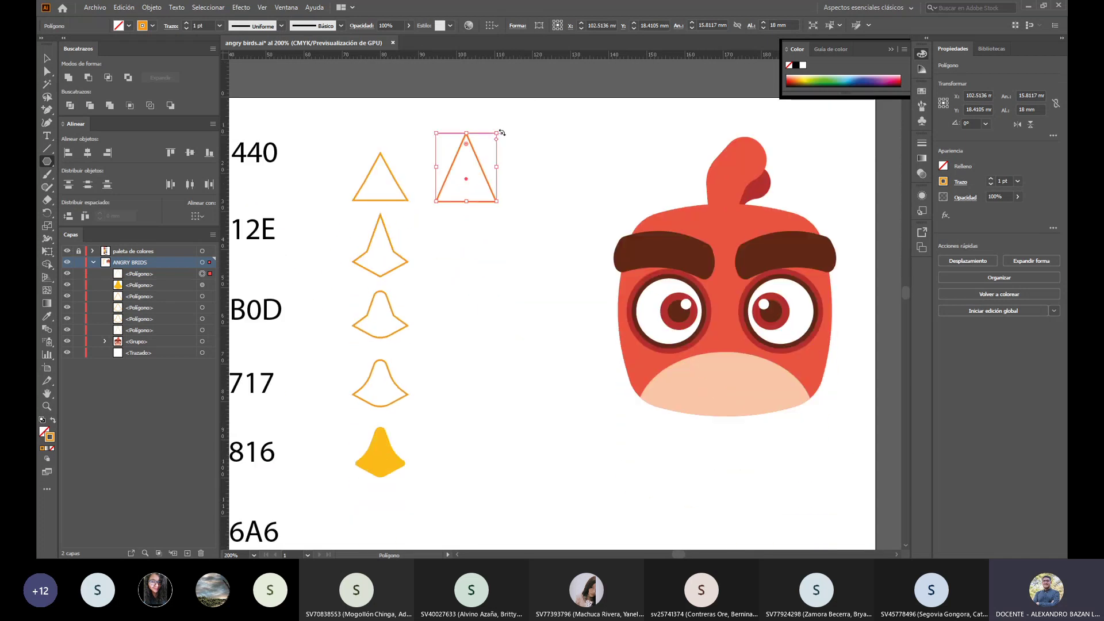
left_click_drag(510, 136, 397, 291)
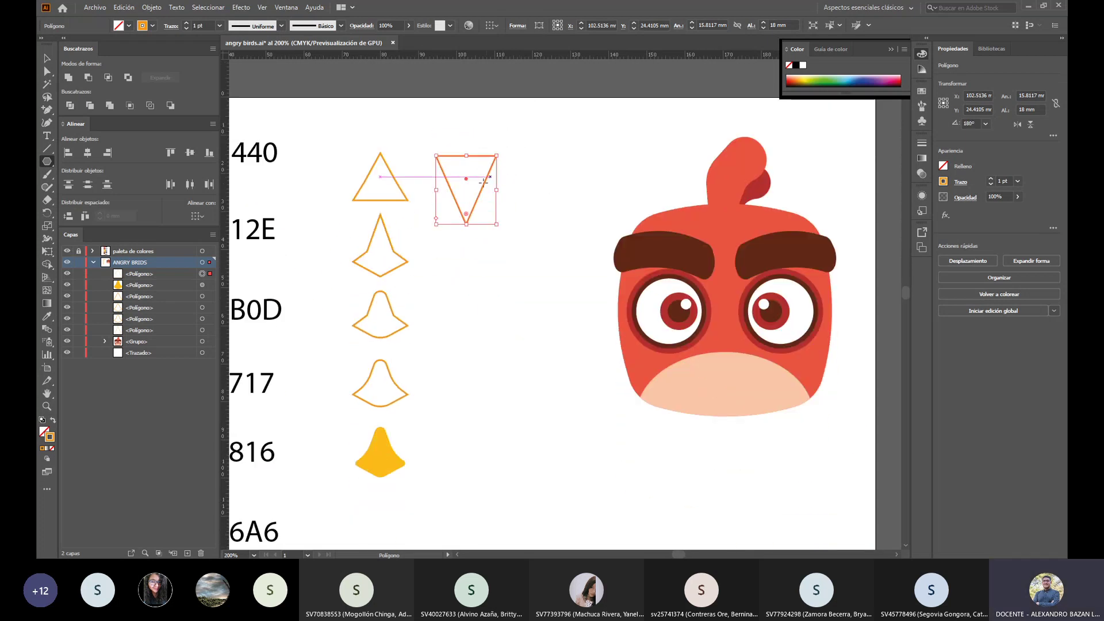
left_click(48, 59)
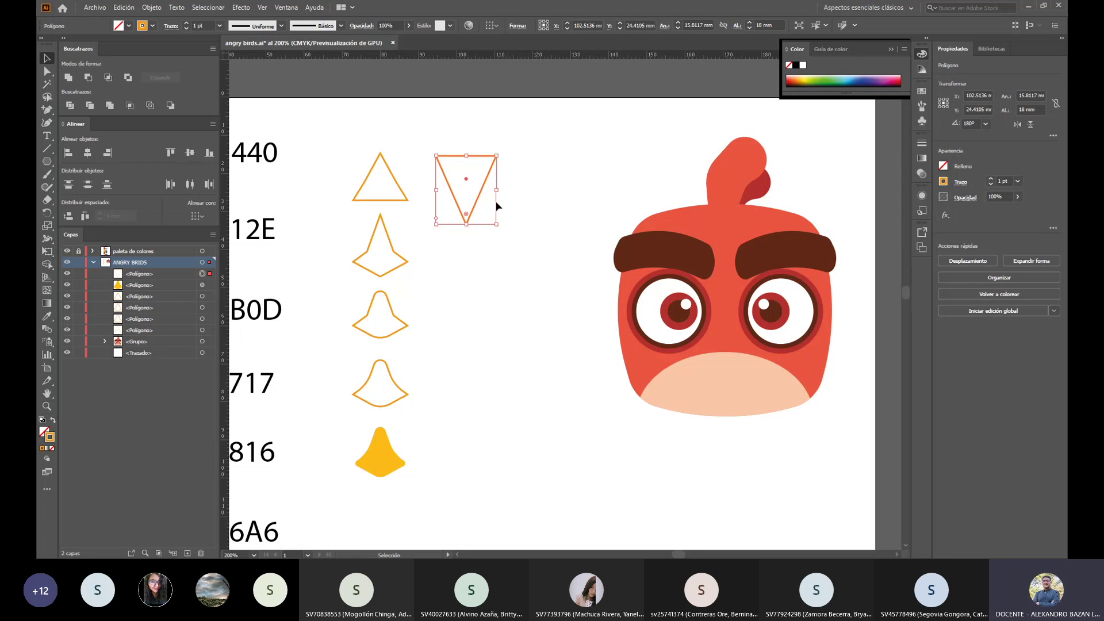
left_click_drag(480, 198, 507, 248)
Step: Duplicate the inverted triangle and place the copy directly below the original
key("a")
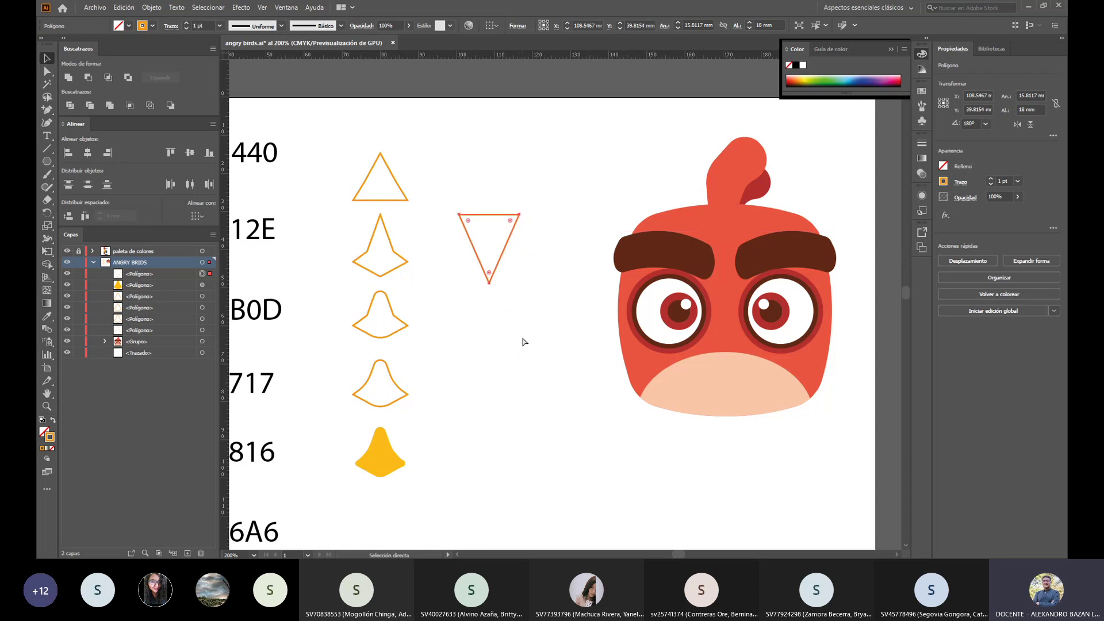
key("v")
key("ctrl+c")
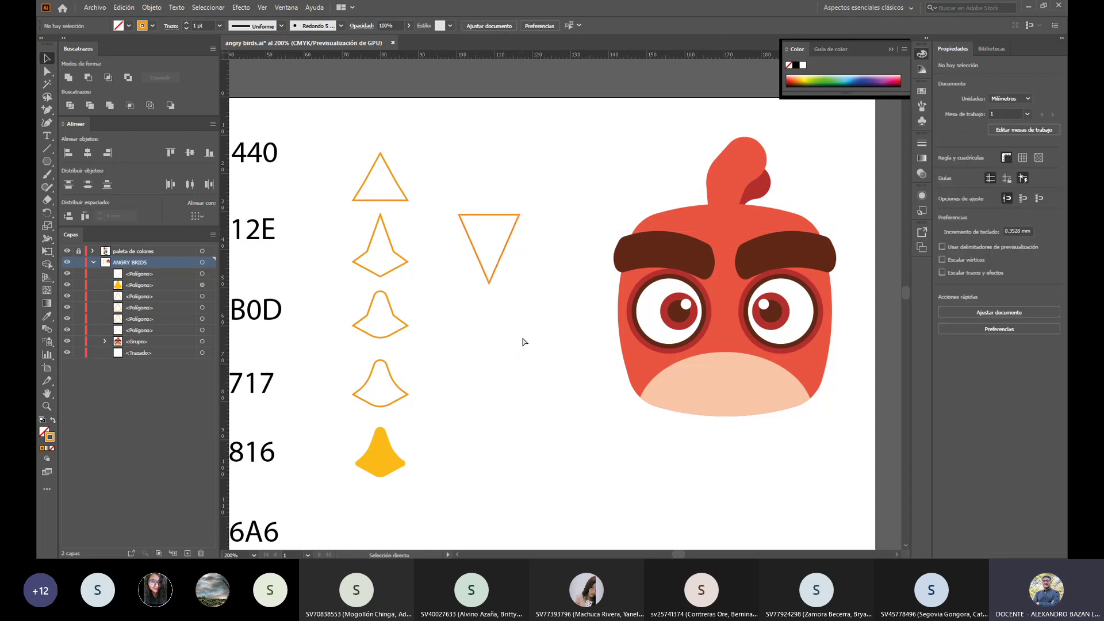
key("ctrl+f")
left_click_drag(504, 256, 522, 354)
Step: Scale both inverted triangles down proportionally to about 11.1 mm wide and move the pair up beside the beak stages
left_click_drag(488, 209, 501, 322)
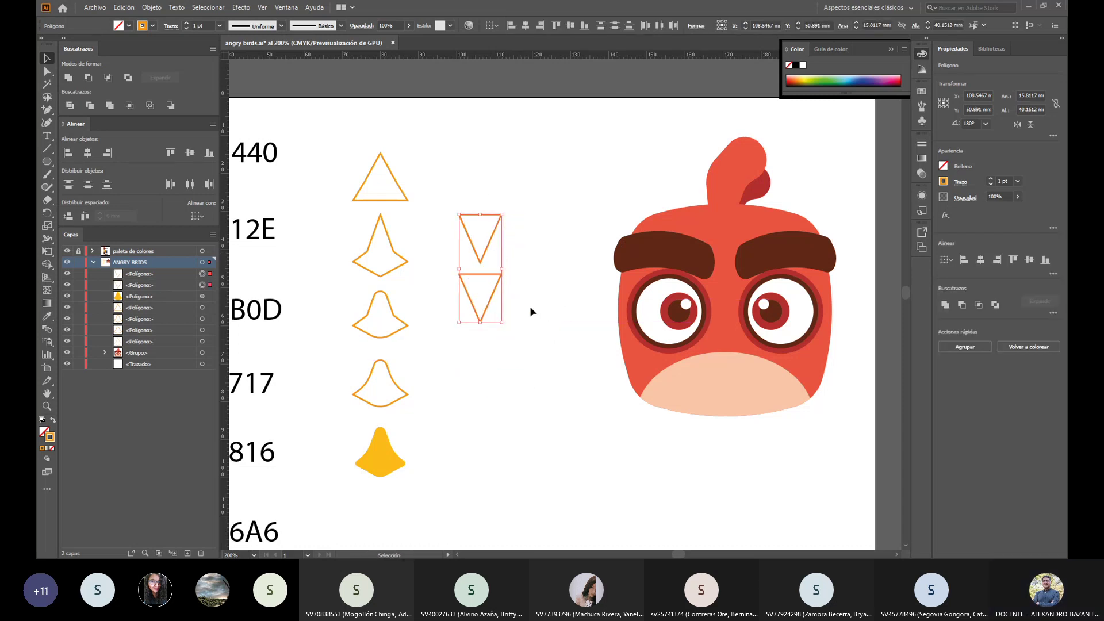
left_click_drag(486, 253, 488, 173)
left_click(523, 308)
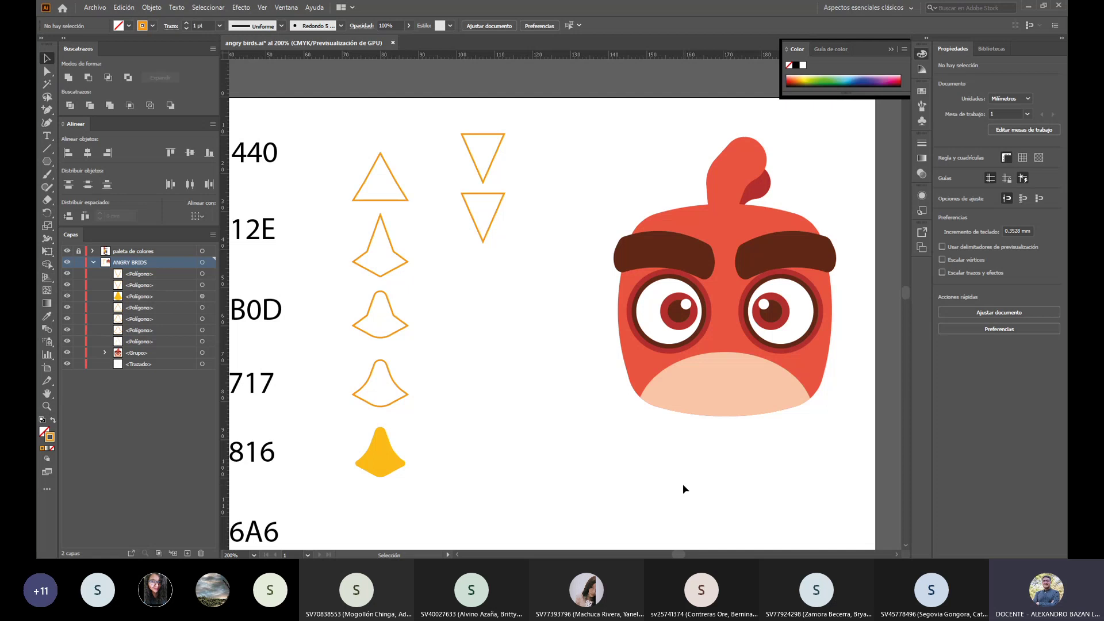
Step: Move the lower inverted triangle down to a Y position of about 42.4 mm, away from the upper one
left_click(490, 229)
left_click(491, 254)
left_click(490, 229)
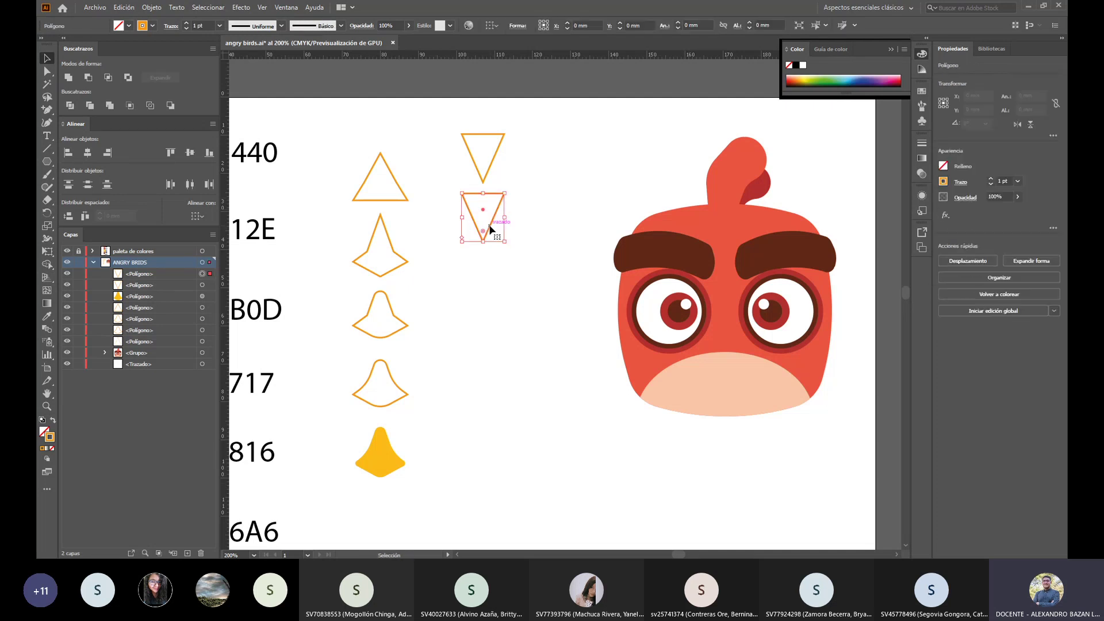
left_click_drag(490, 229, 488, 270)
Step: Duplicate the lower inverted triangle in place and nudge the copy upward so the two overlap
key("a")
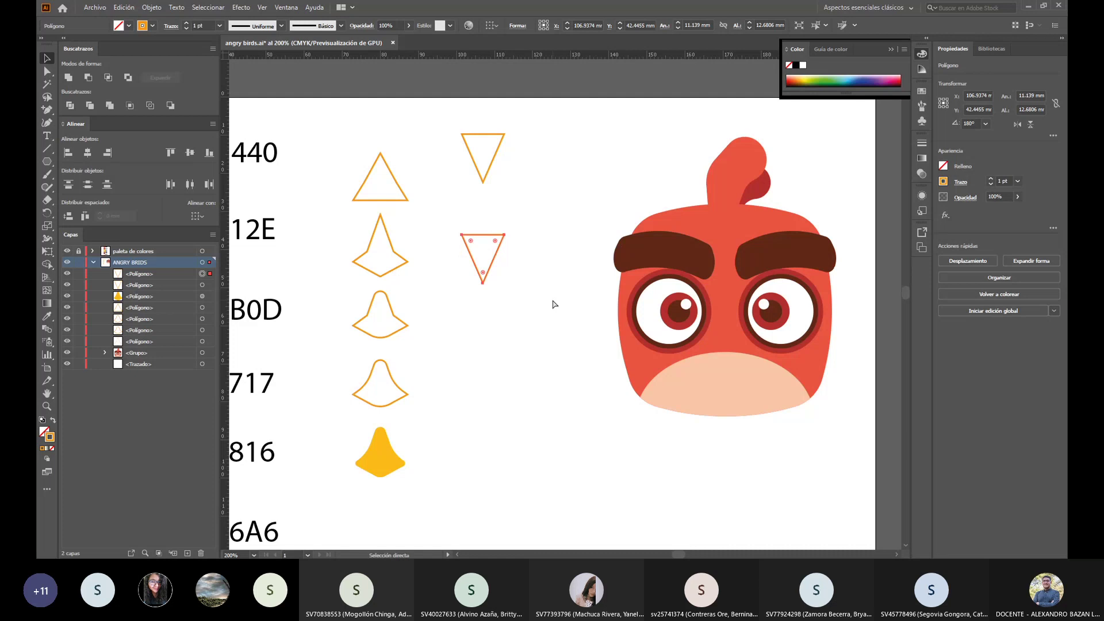
key("v")
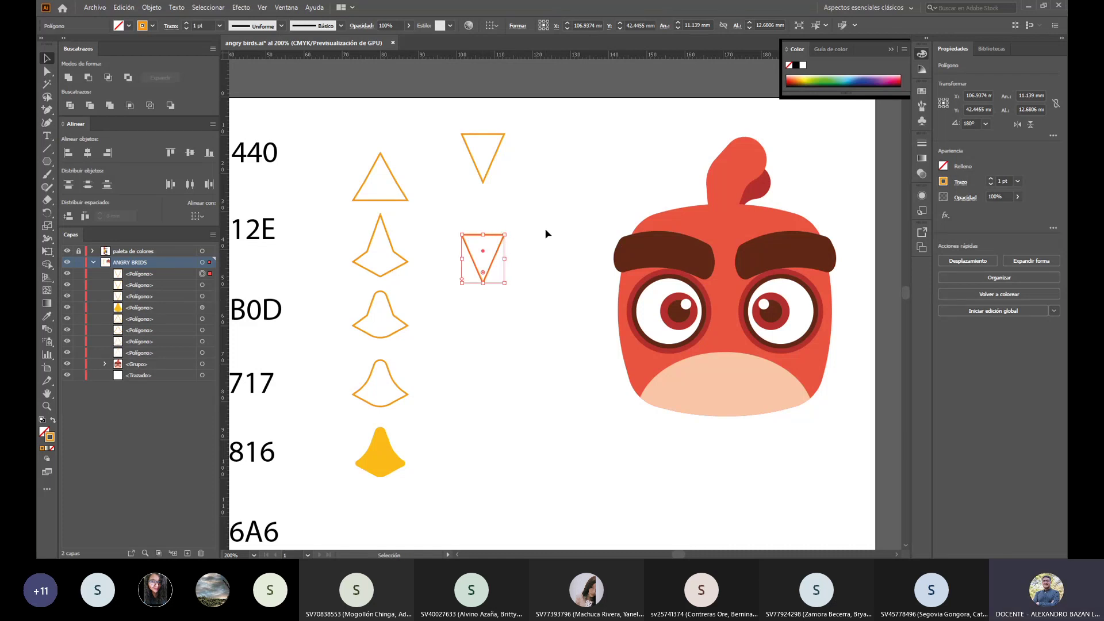
key("shift")
key("shift+Up")
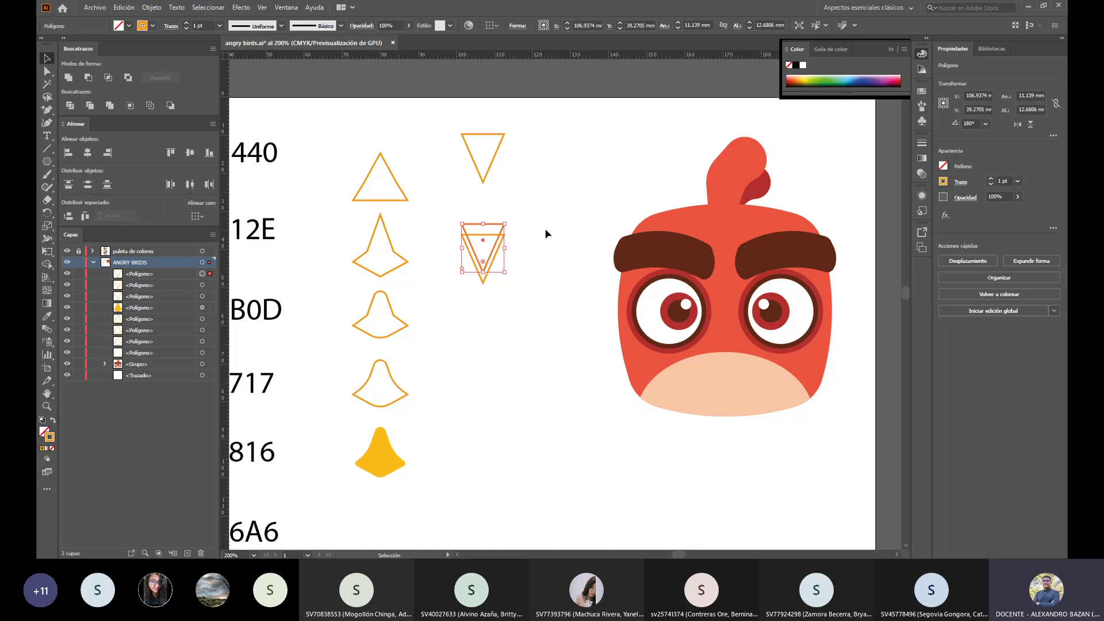
key("Up")
left_click(523, 365)
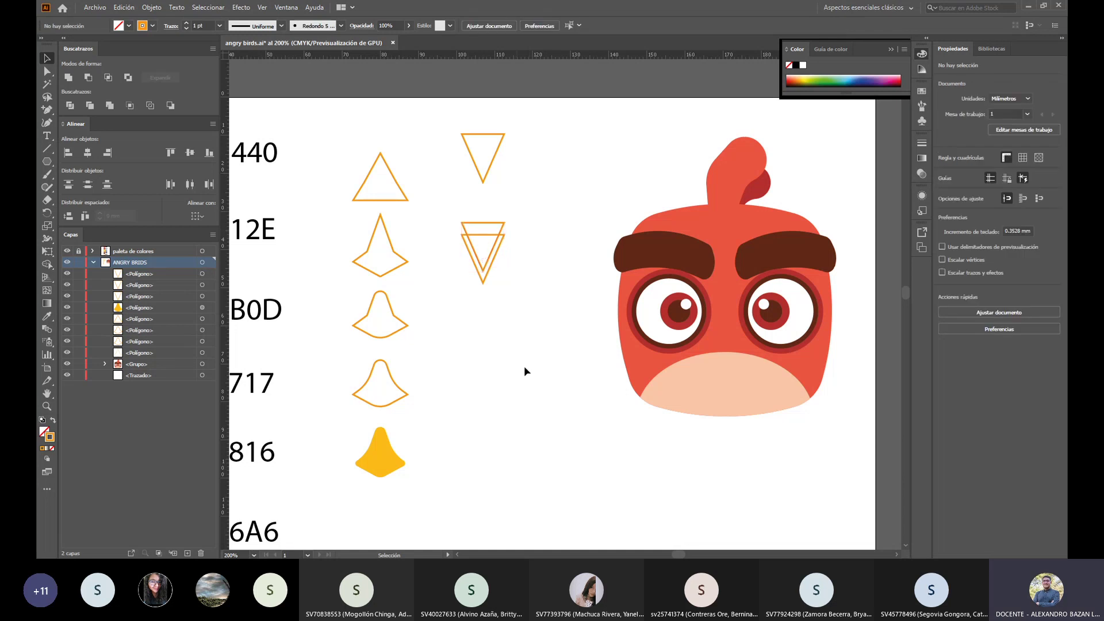
Step: Nudge the upper triangle of the overlapping pair further up to a Y position of about 37.9 mm
left_click(495, 250)
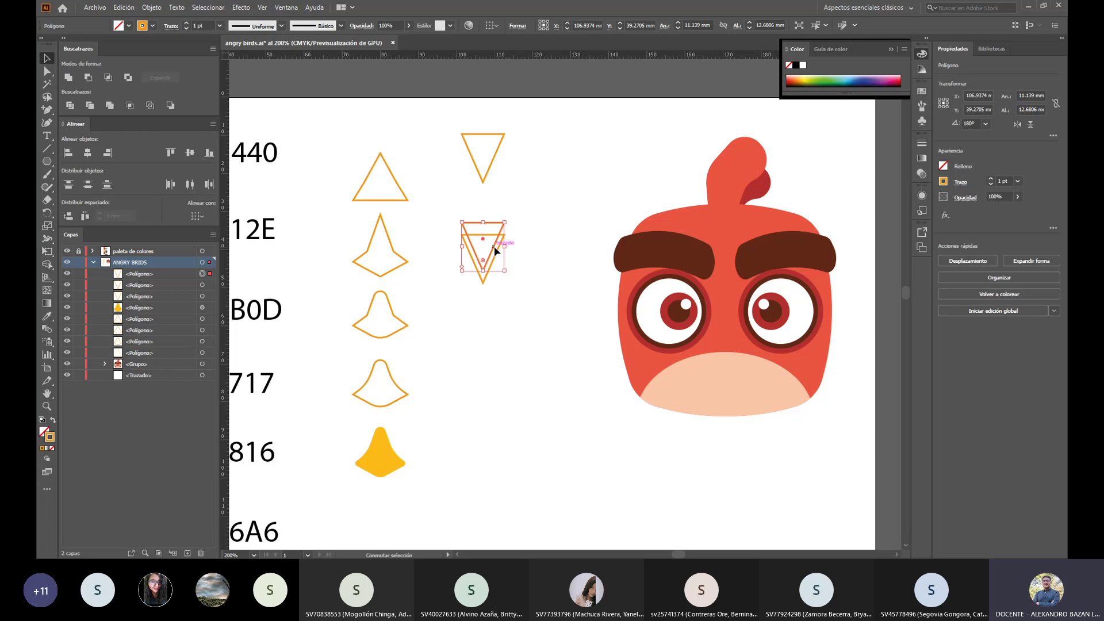
key("shift+Up")
key("ctrl+z")
key("Up")
key("Up")
key("Up")
key("Up")
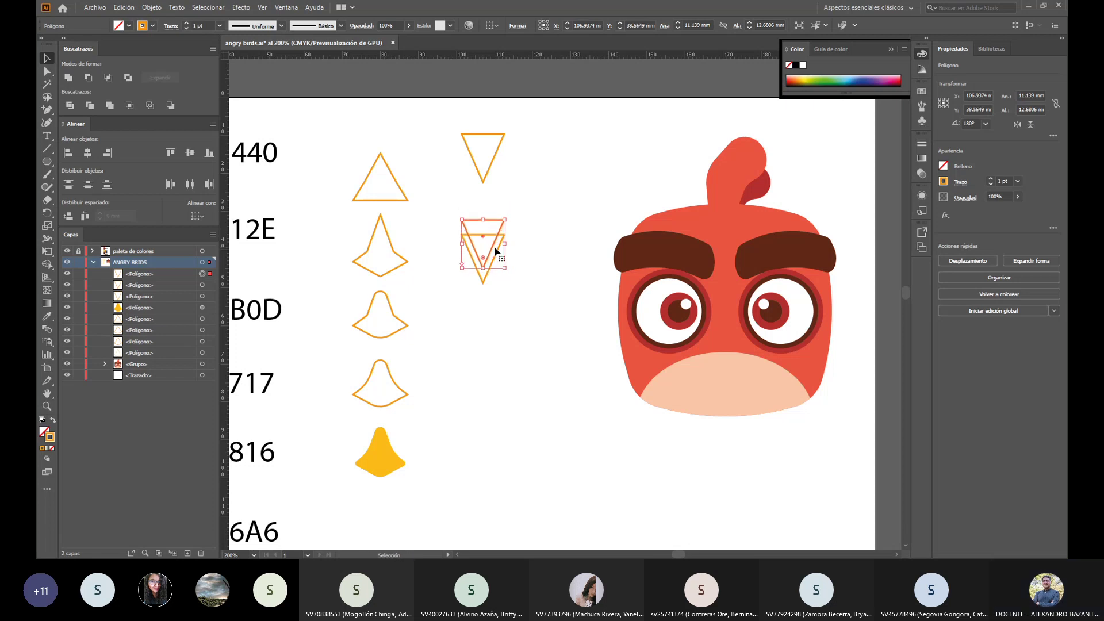
left_click(528, 291)
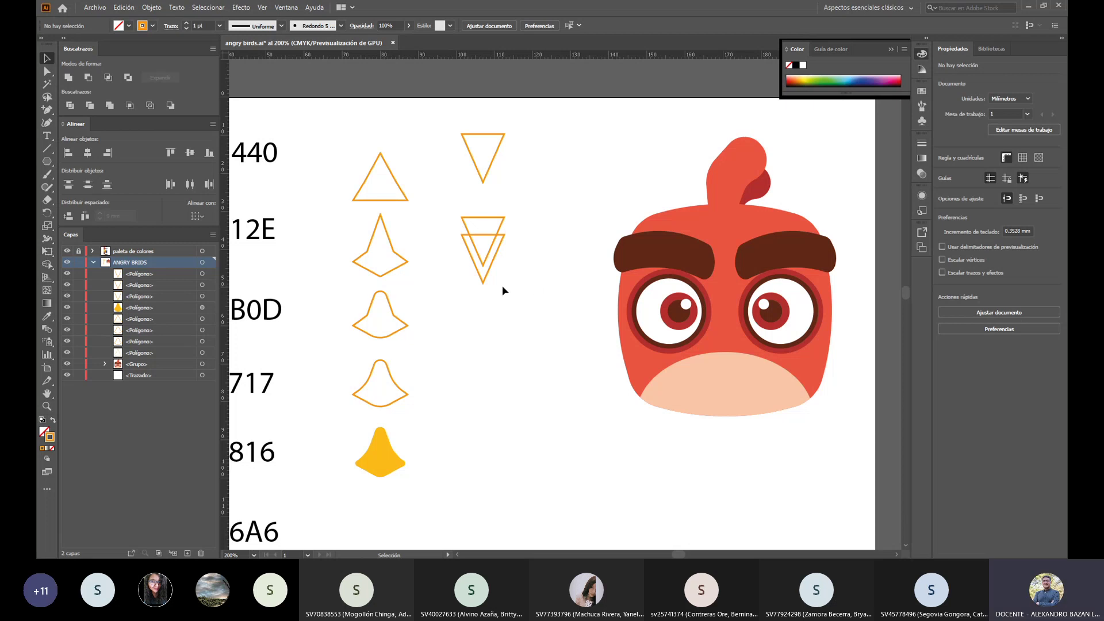
Step: Select the lower triangle of the overlapping pair and apply the finished beak's yellow fill with the Eyedropper
left_click(486, 281)
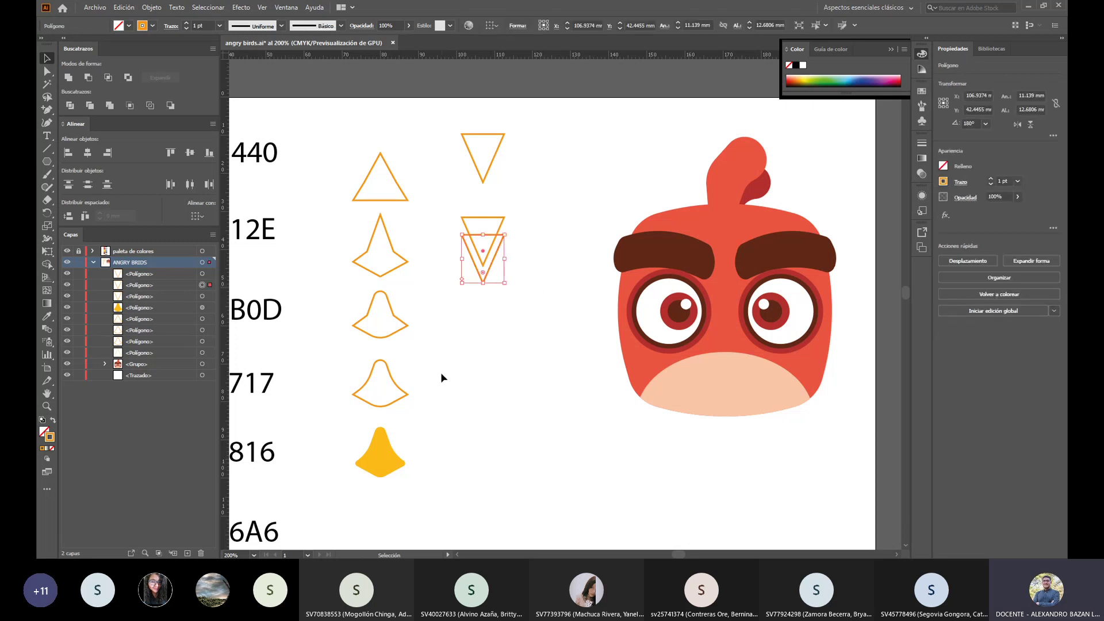
key("i")
left_click(377, 453)
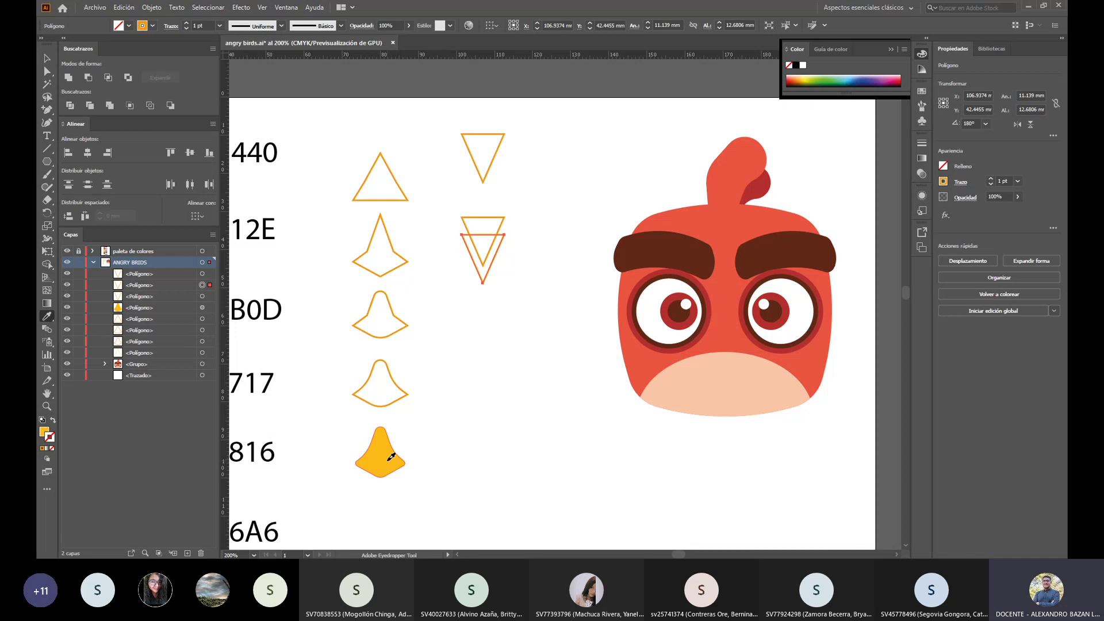
key("v")
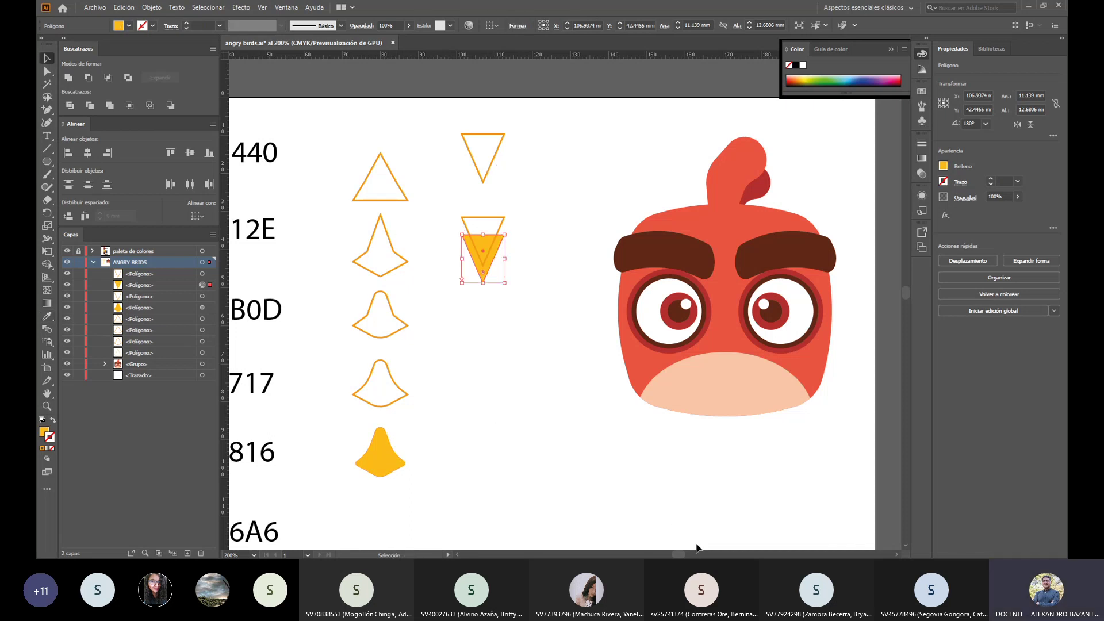
Step: Fill the selected lower triangle with the palette's orange F49717 using the Eyedropper
scroll(684, 551, "left", 5)
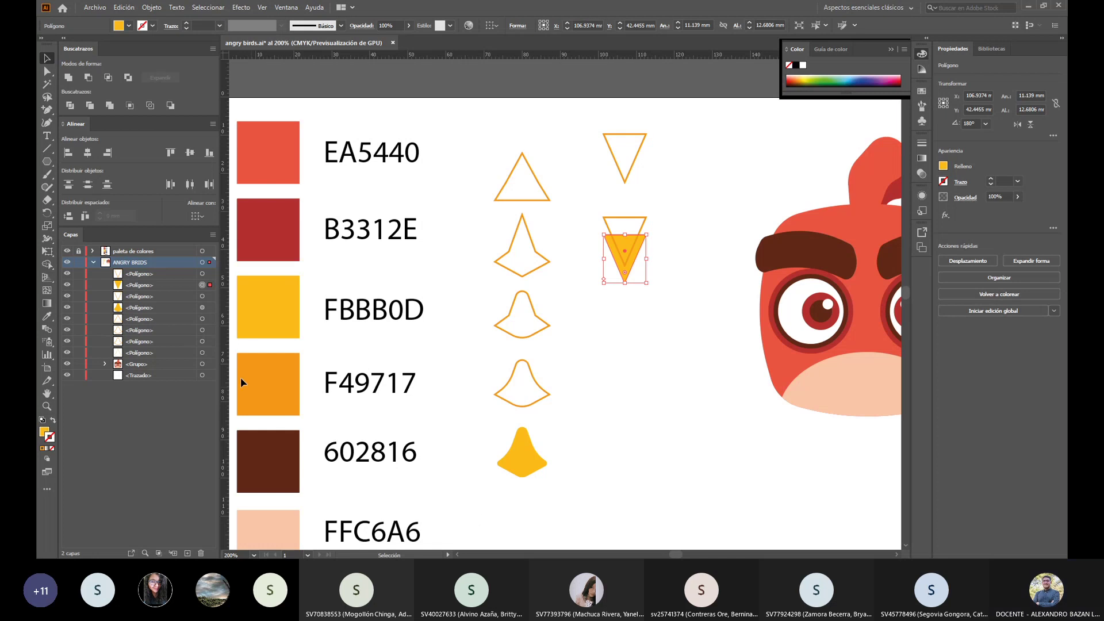
key("i")
left_click(260, 377)
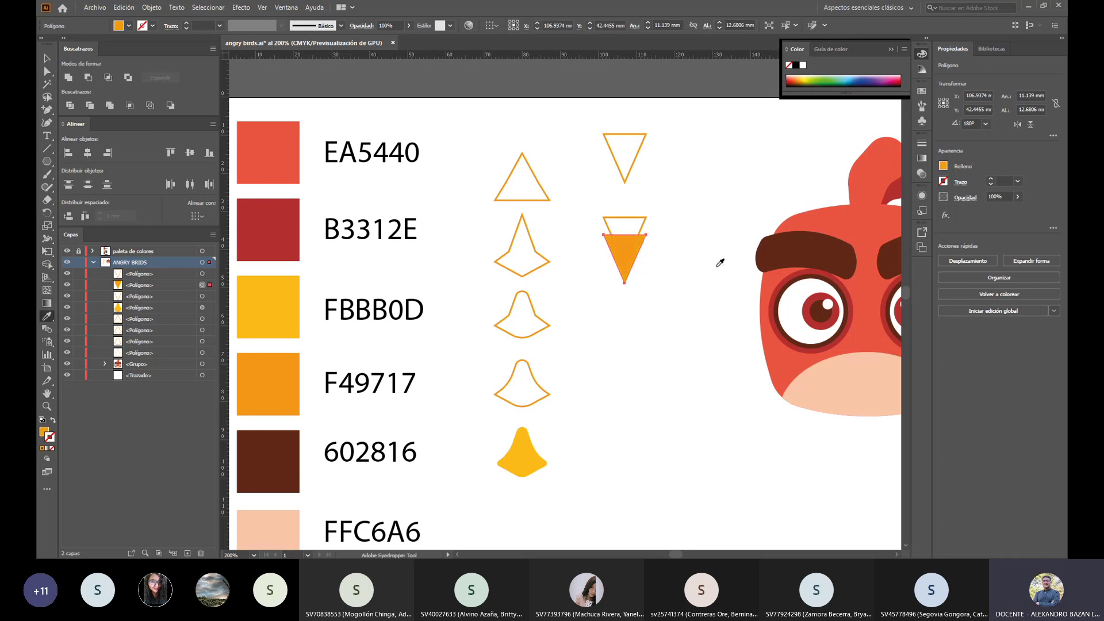
left_click(46, 58)
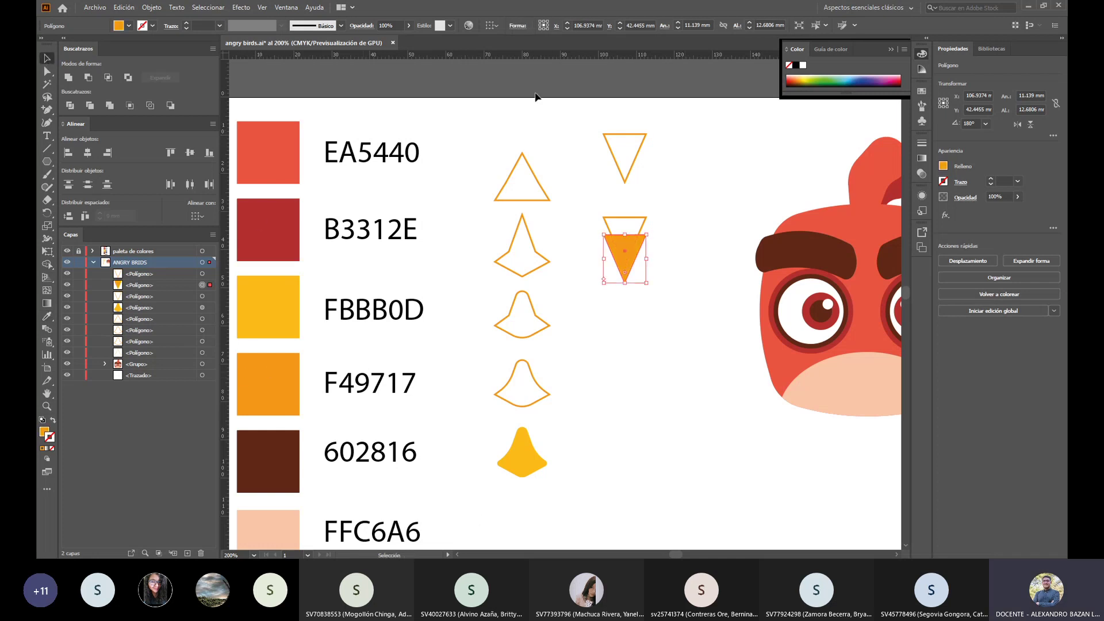
Step: Swap the upper overlapping triangle's stroke and fill, and set its fill to dark grey with RGB 43, 43, 43
left_click(646, 218)
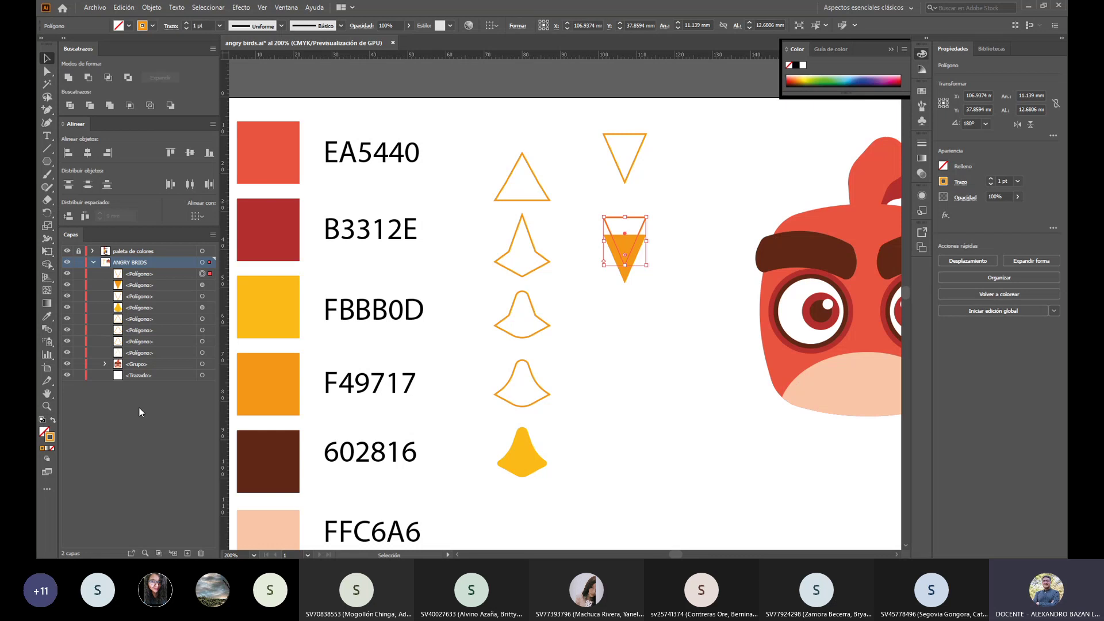
left_click(52, 420)
double_click(43, 435)
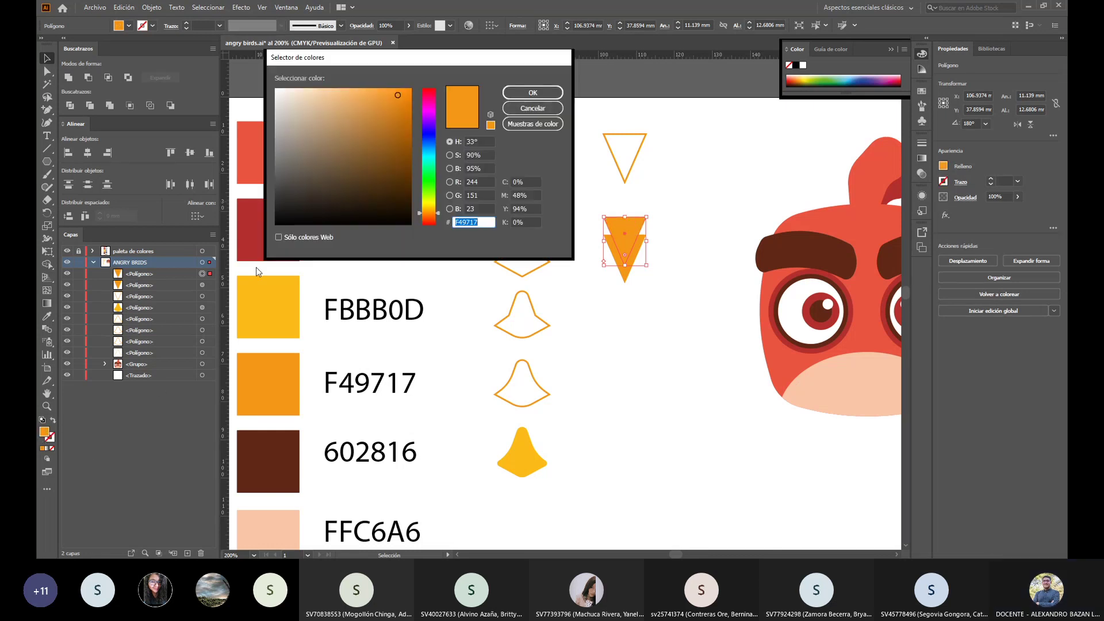
left_click_drag(311, 213, 269, 202)
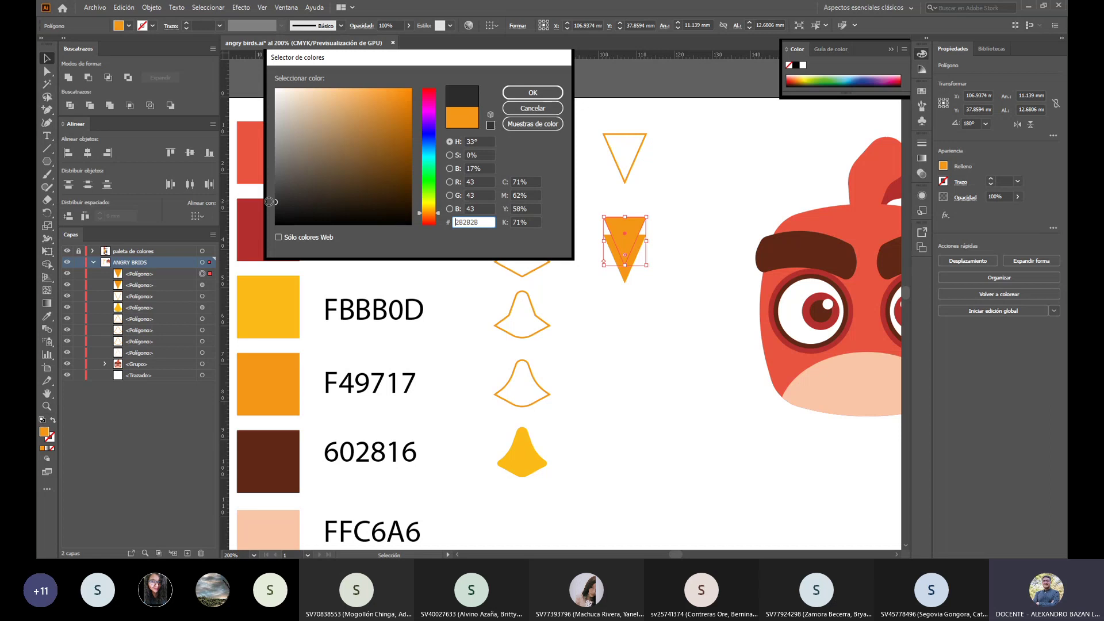
left_click(535, 92)
left_click(653, 302)
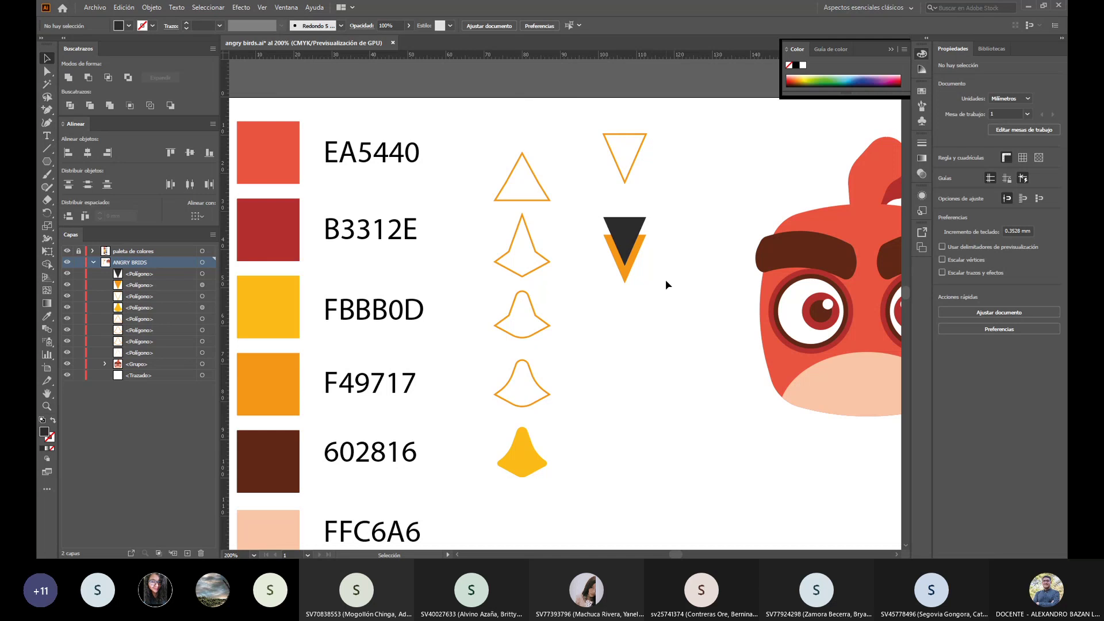
Step: Copy the dark grey and orange triangle pair and place the duplicate below the original pair
key("a")
left_click_drag(653, 302, 598, 215)
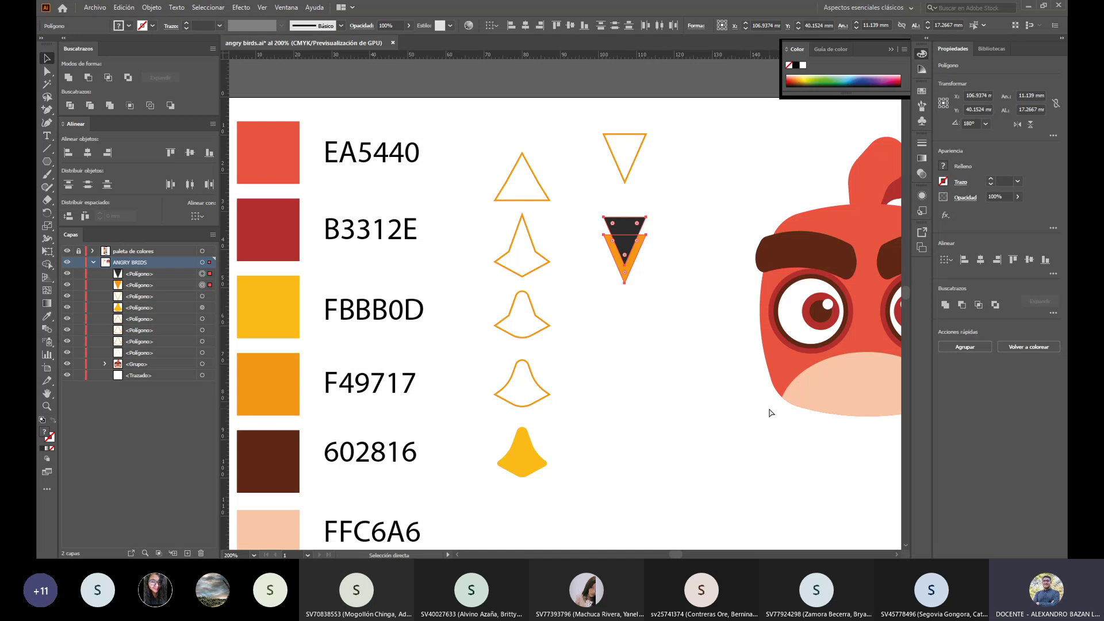
key("v")
key("ctrl+c")
key("ctrl+v")
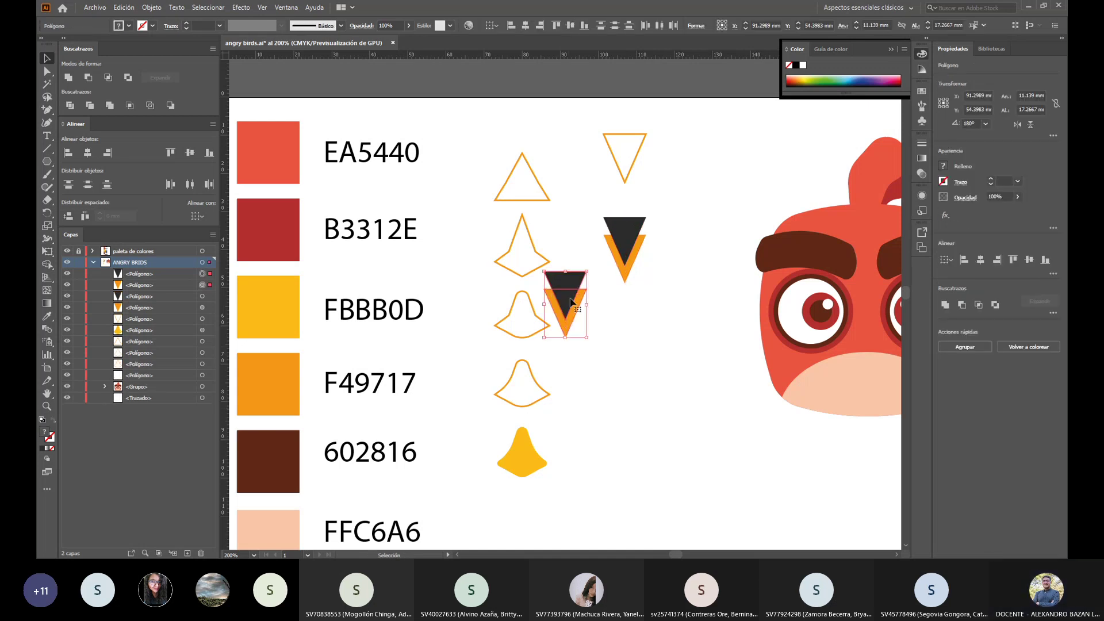
left_click_drag(571, 302, 637, 335)
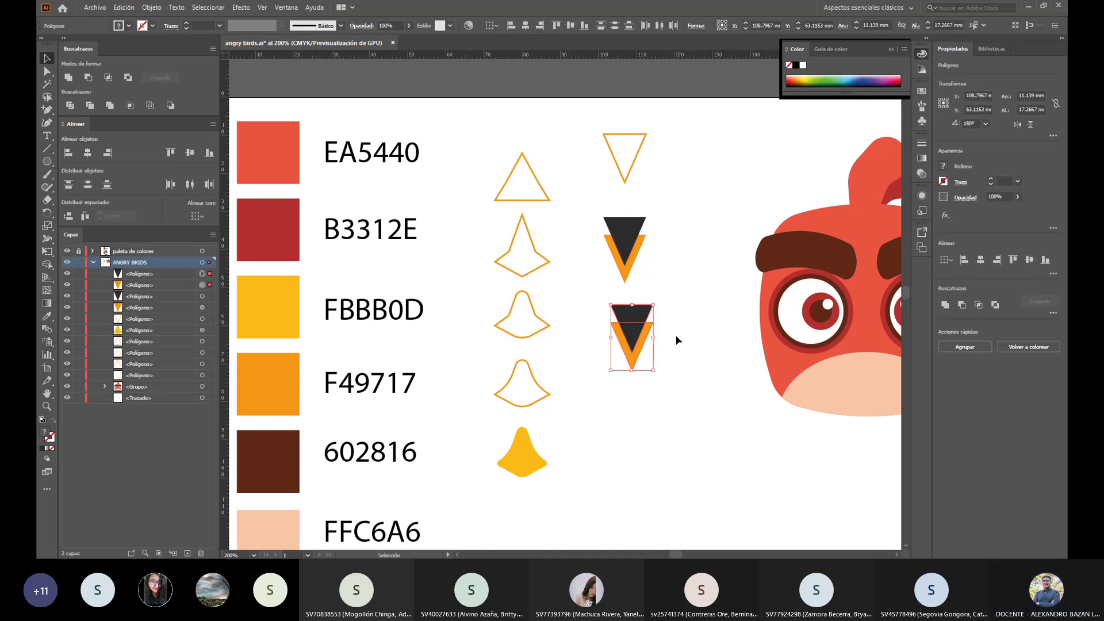
Step: Duplicate the orange triangle of the lower pair in place, in front of the dark grey triangle
scroll(676, 340, "up", 2)
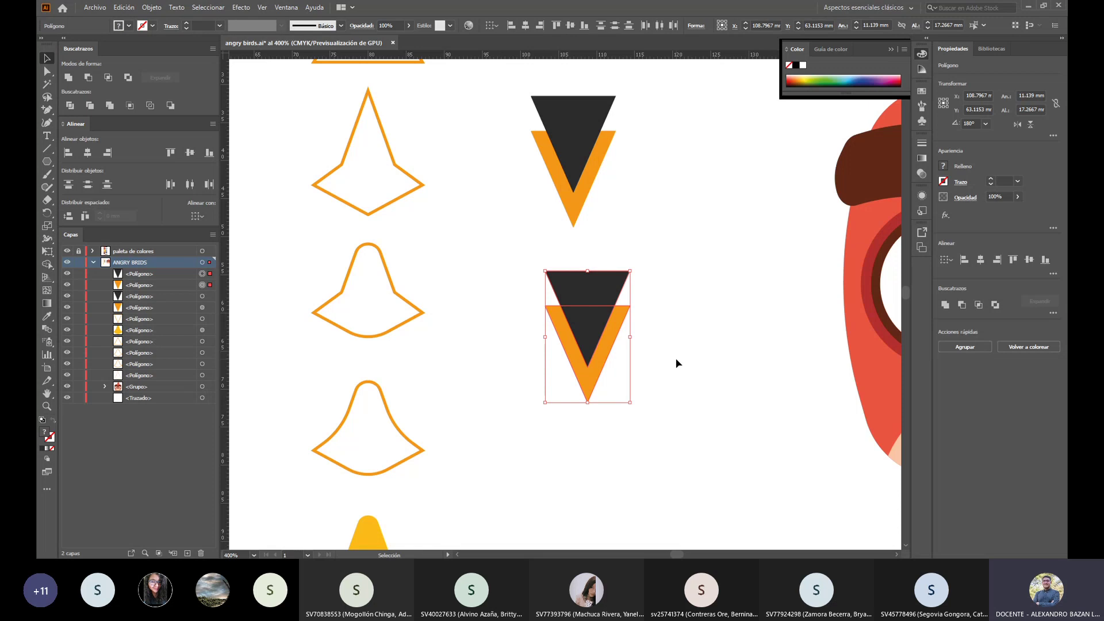
left_click(676, 339)
left_click(606, 355)
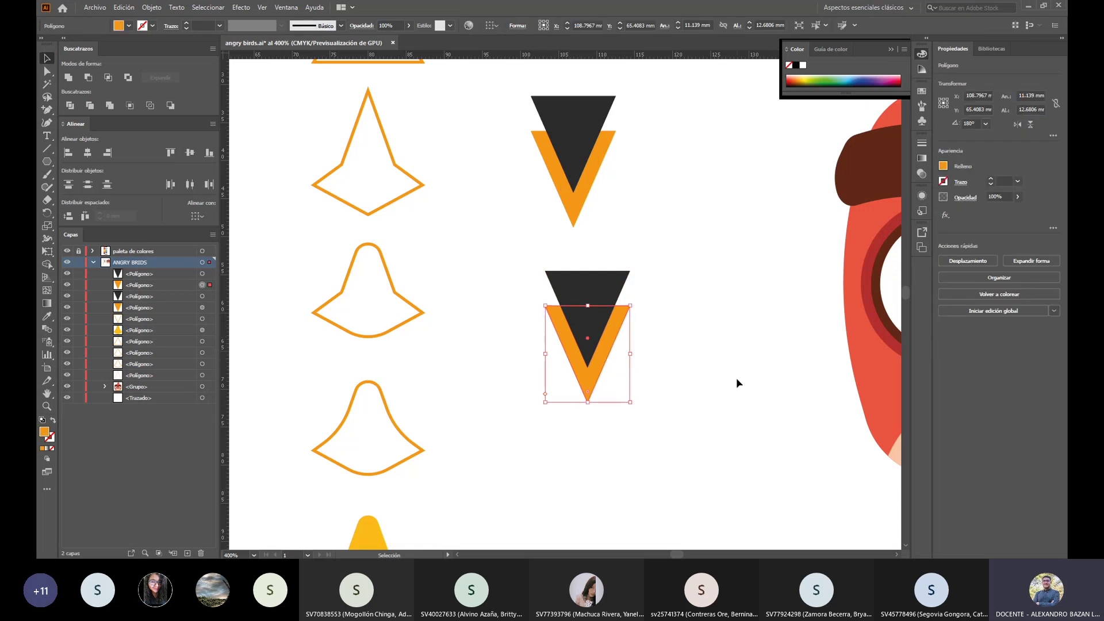
key("a")
key("ctrl+c")
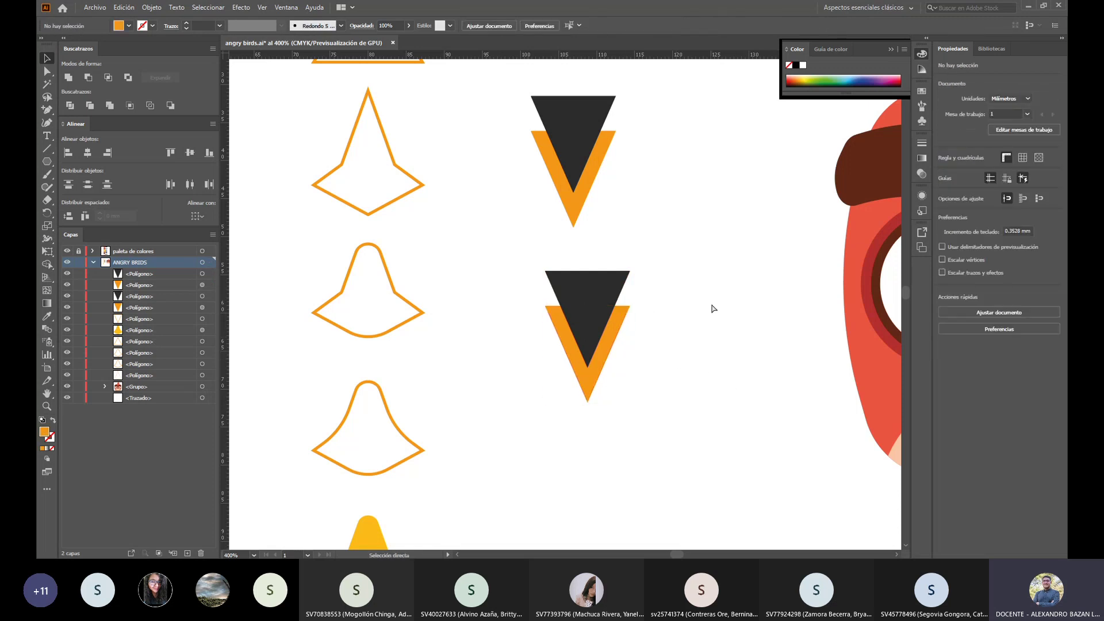
key("ctrl+f")
Step: Select the front orange copy with the lower pair's dark grey triangle and reduce them to their intersection using Pathfinder
key("v")
left_click_drag(713, 309, 609, 322)
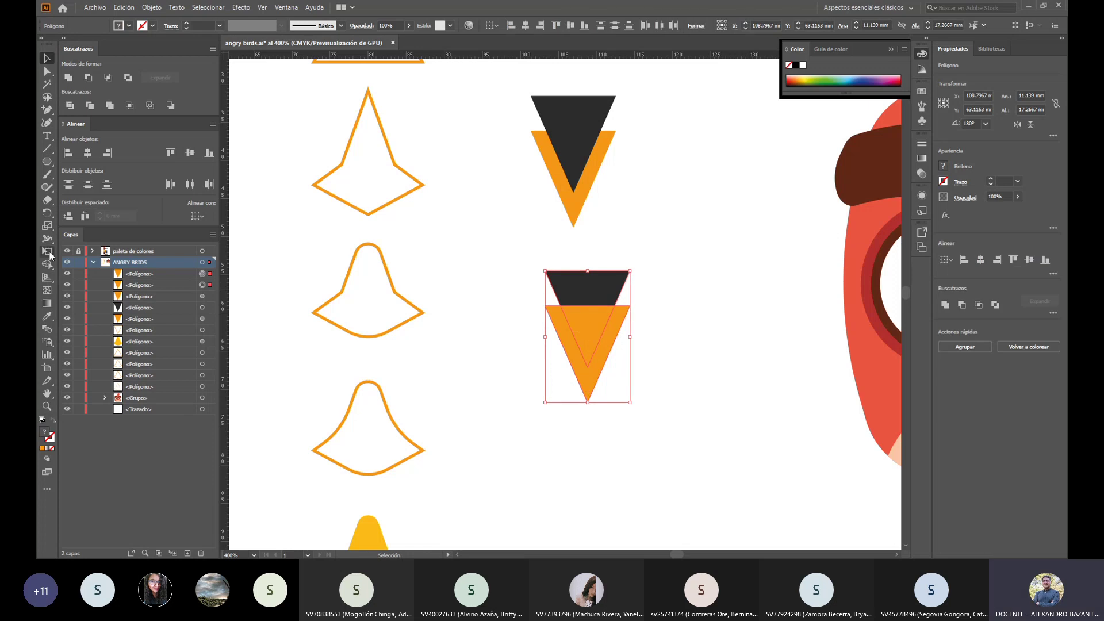
left_click(88, 77)
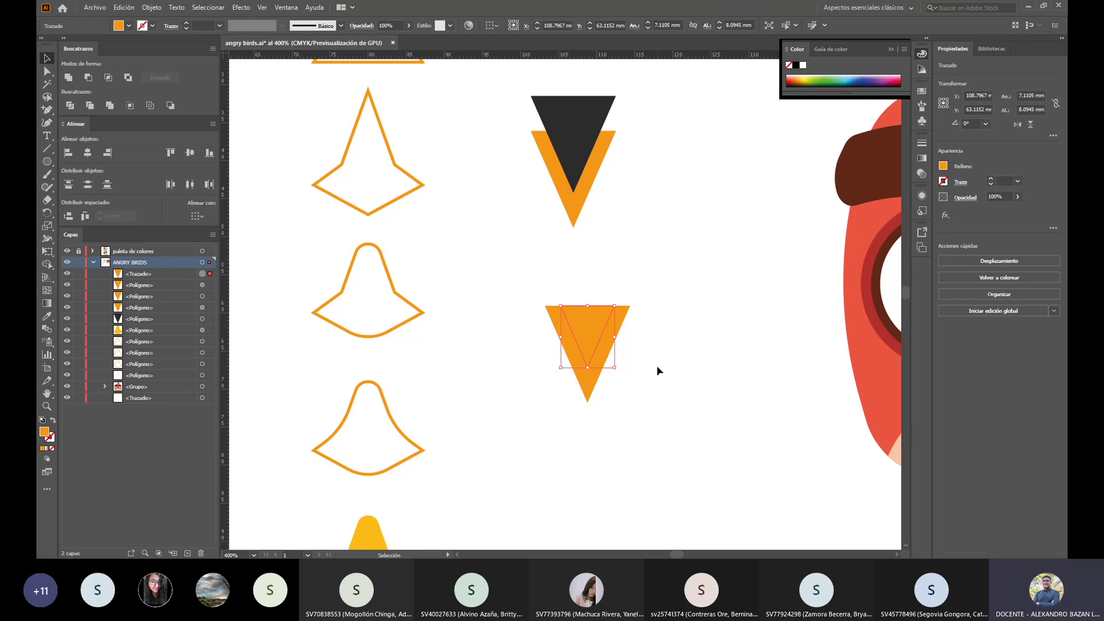
Step: Fill the intersection triangle of the lower pair with the dark grey sampled from the upper pair's triangle
key("i")
left_click(572, 115)
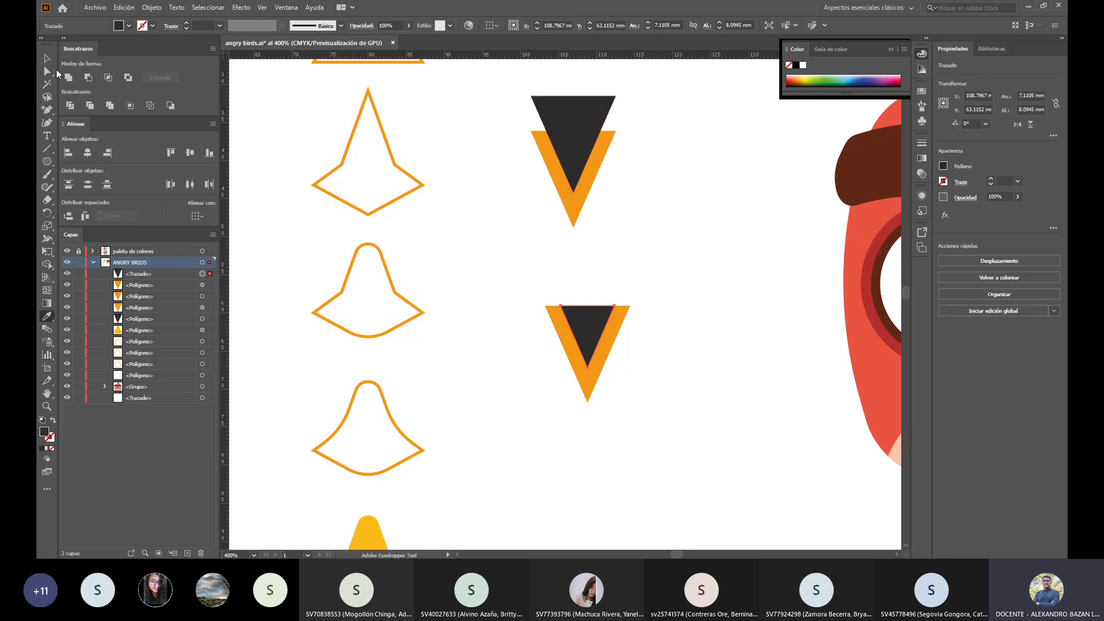
left_click(47, 58)
left_click(685, 464)
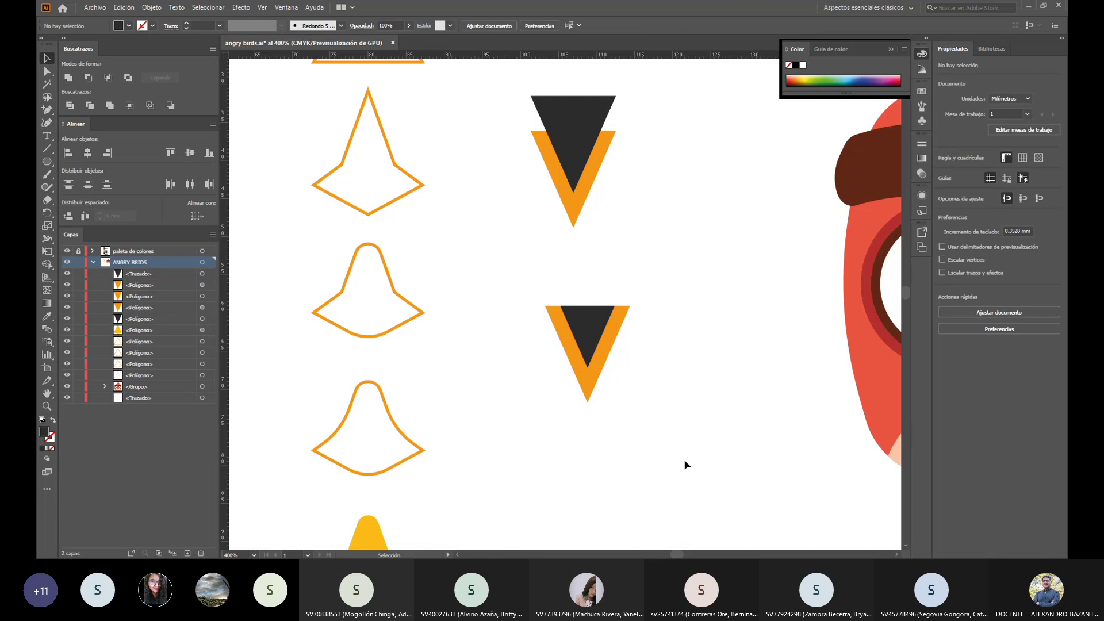
Step: Align the lower triangle pair under the upper pair and shift both pairs up closer to the outlined inverted triangle
scroll(685, 464, "down", 1)
scroll(685, 464, "down", 1)
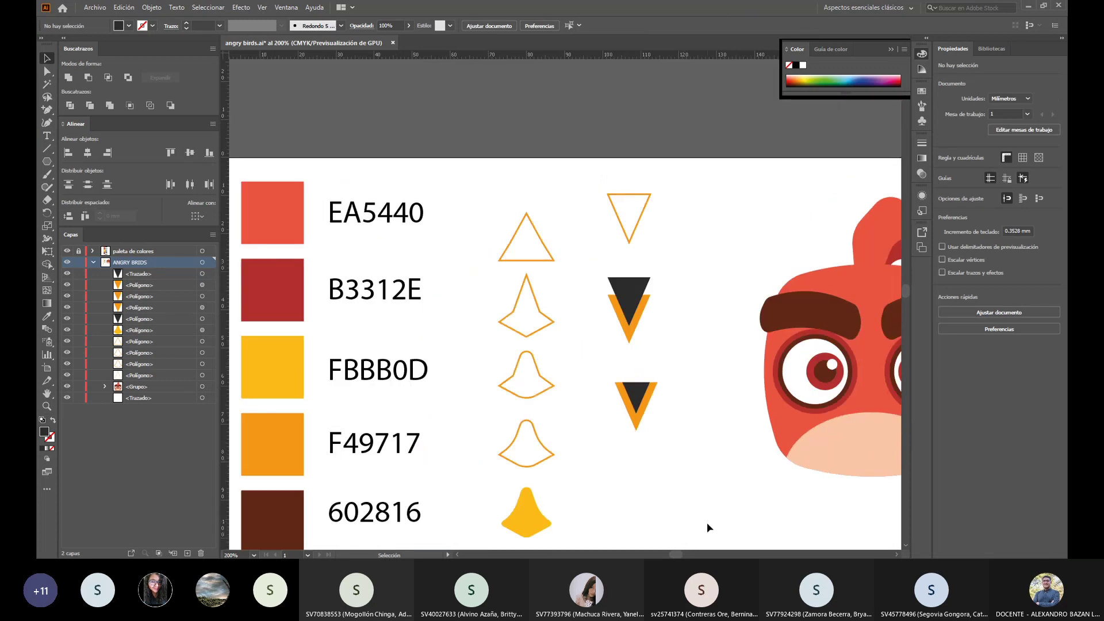
scroll(677, 555, "right", 1)
left_click(600, 384)
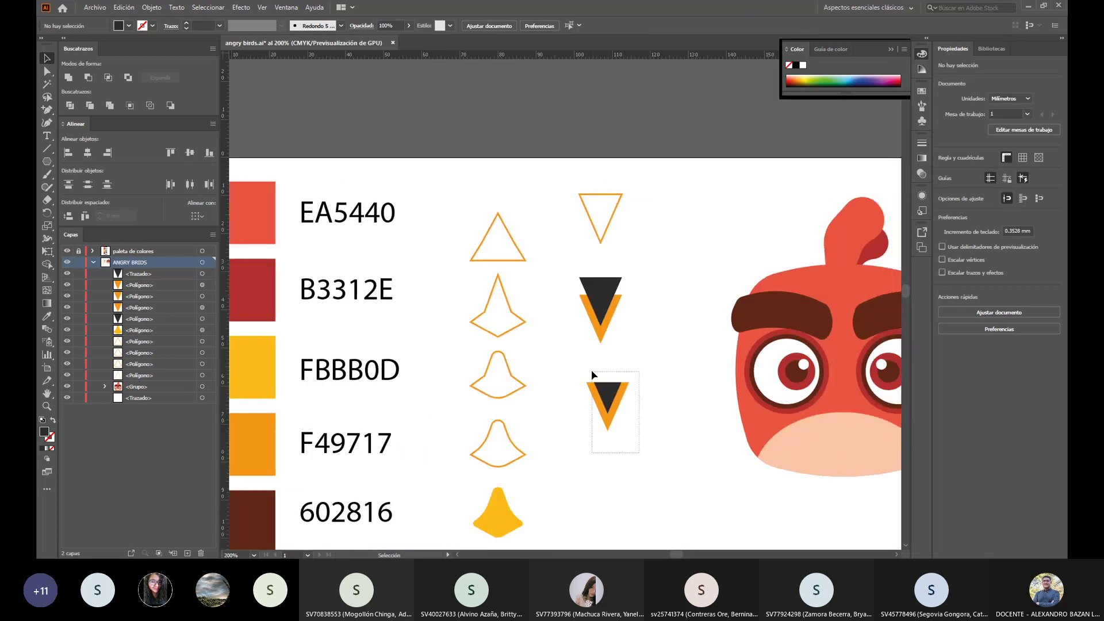
left_click_drag(610, 400, 602, 382)
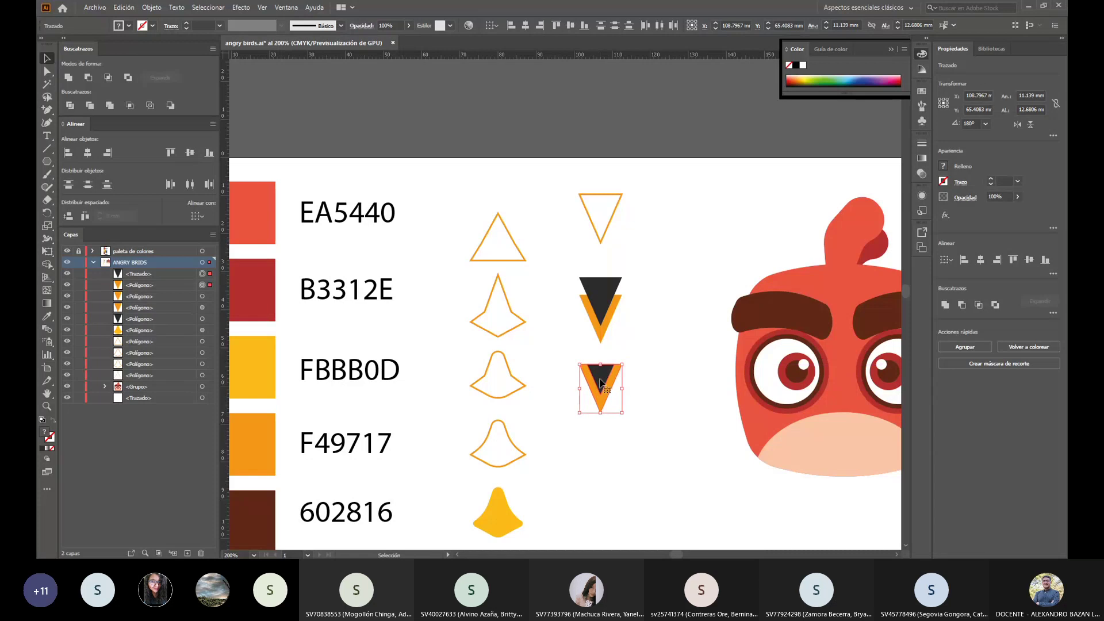
left_click(604, 317, "shift")
left_click_drag(604, 318, 603, 295)
left_click(662, 371)
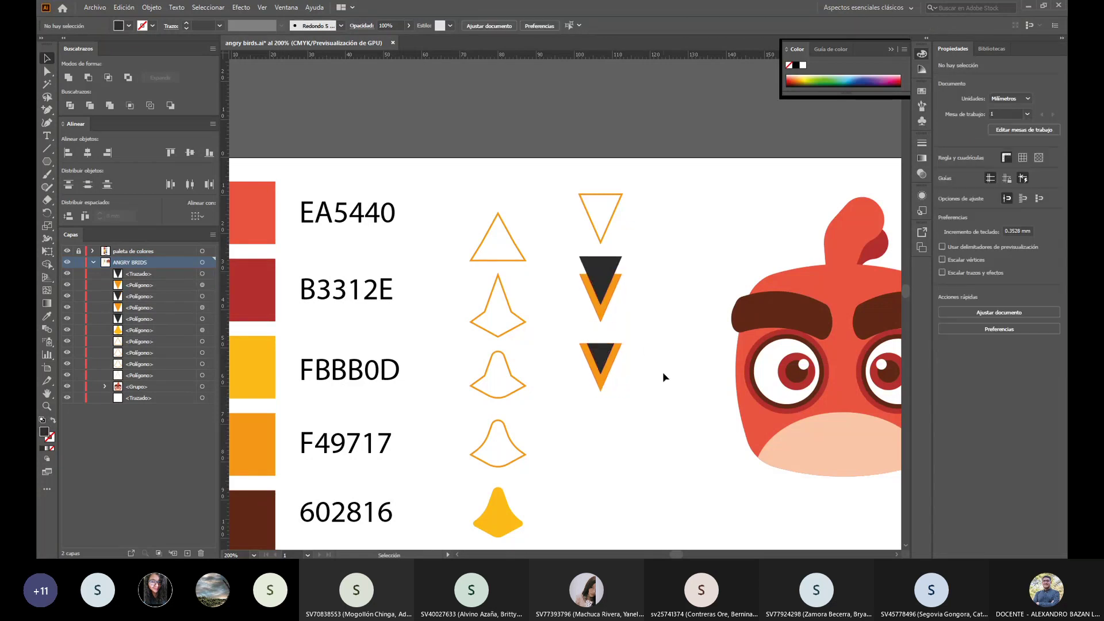
Step: Copy the lower dark grey and orange triangle pair and place the duplicate directly below it
left_click(605, 382)
key("a")
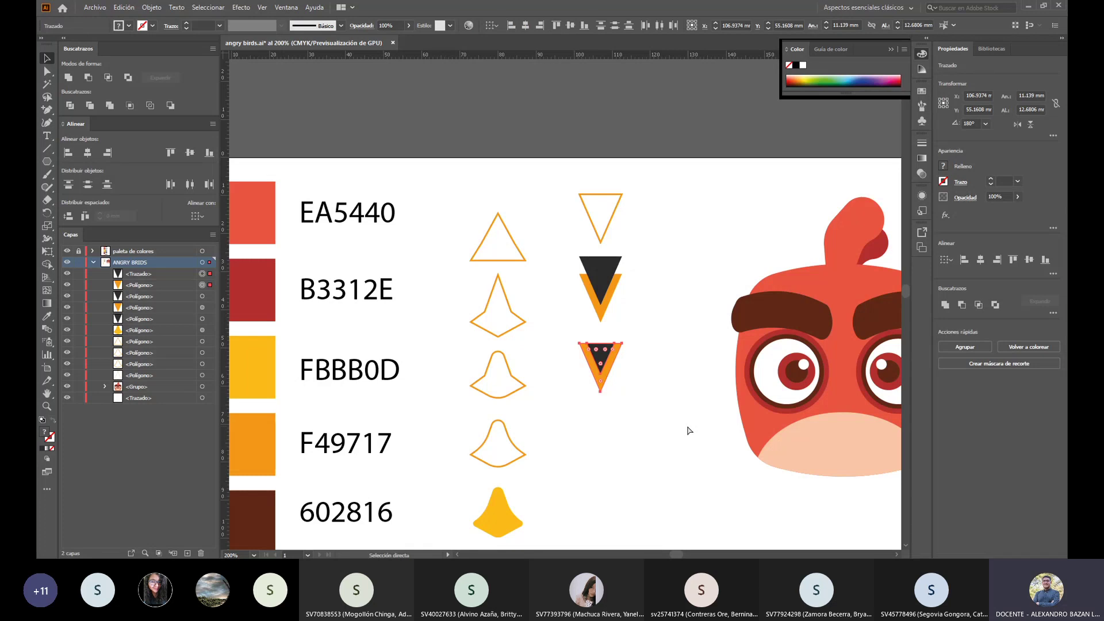
key("v")
left_click_drag(599, 359, 598, 420)
left_click(634, 437)
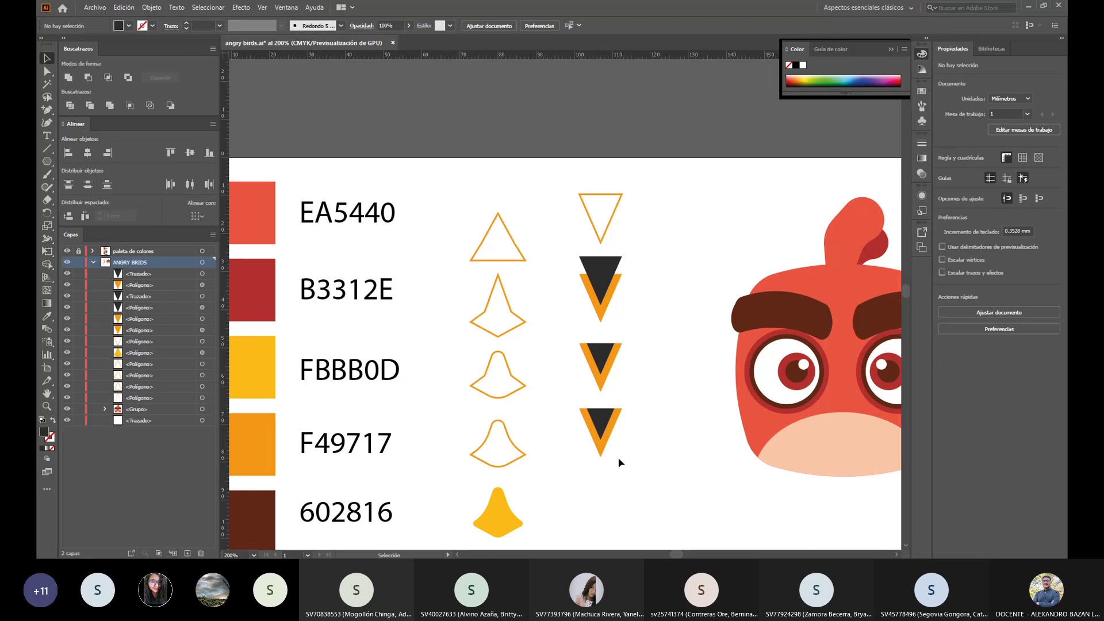
Step: Round the bottom corners of both the dark grey and orange triangles in the lowest pair to about 0.57 mm
scroll(601, 446, "up", 3)
left_click(600, 442)
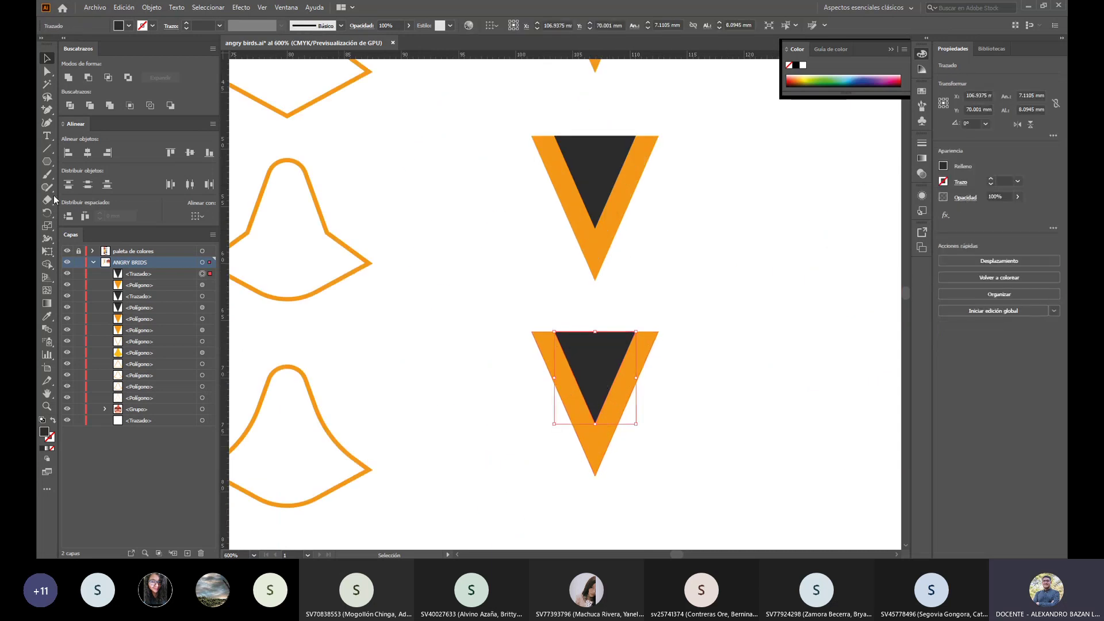
left_click(47, 71)
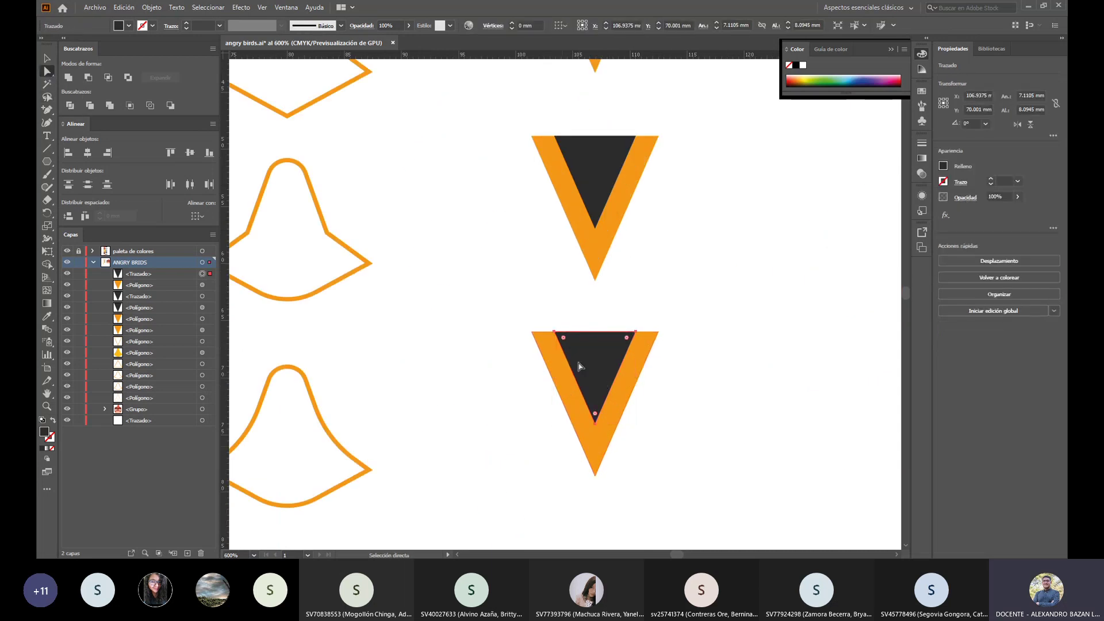
left_click(595, 424)
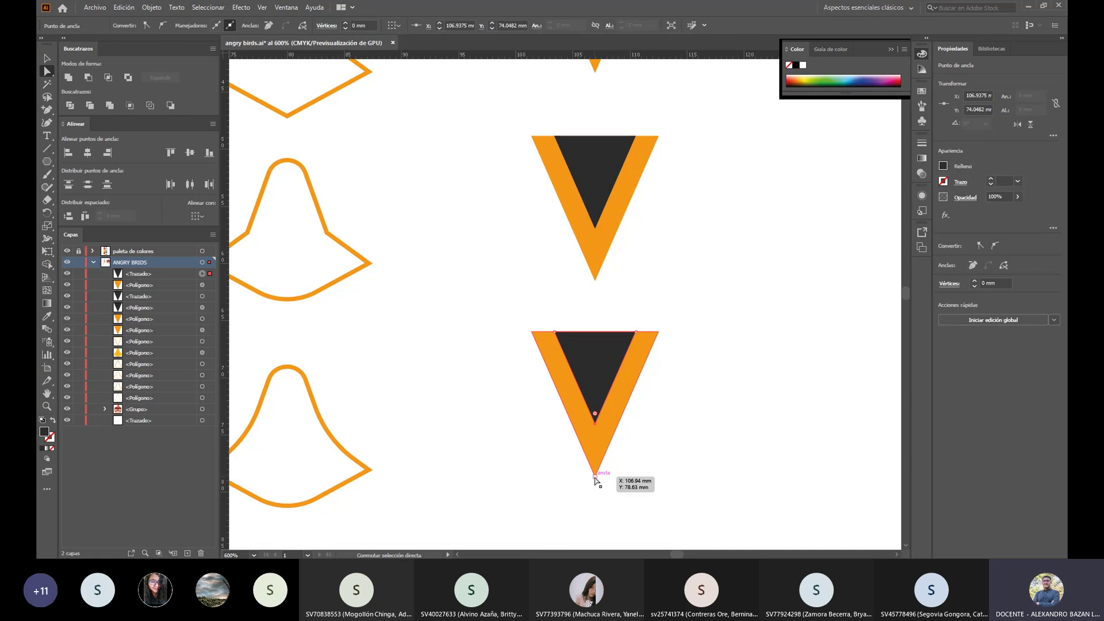
left_click(595, 476, "shift")
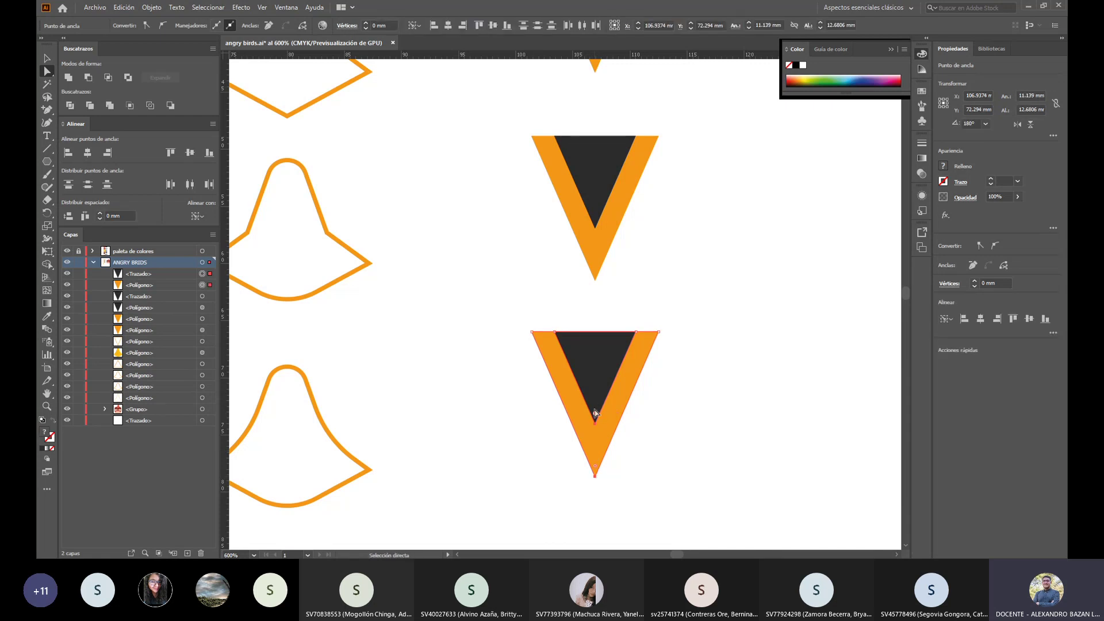
left_click_drag(595, 415, 595, 410)
left_click(47, 58)
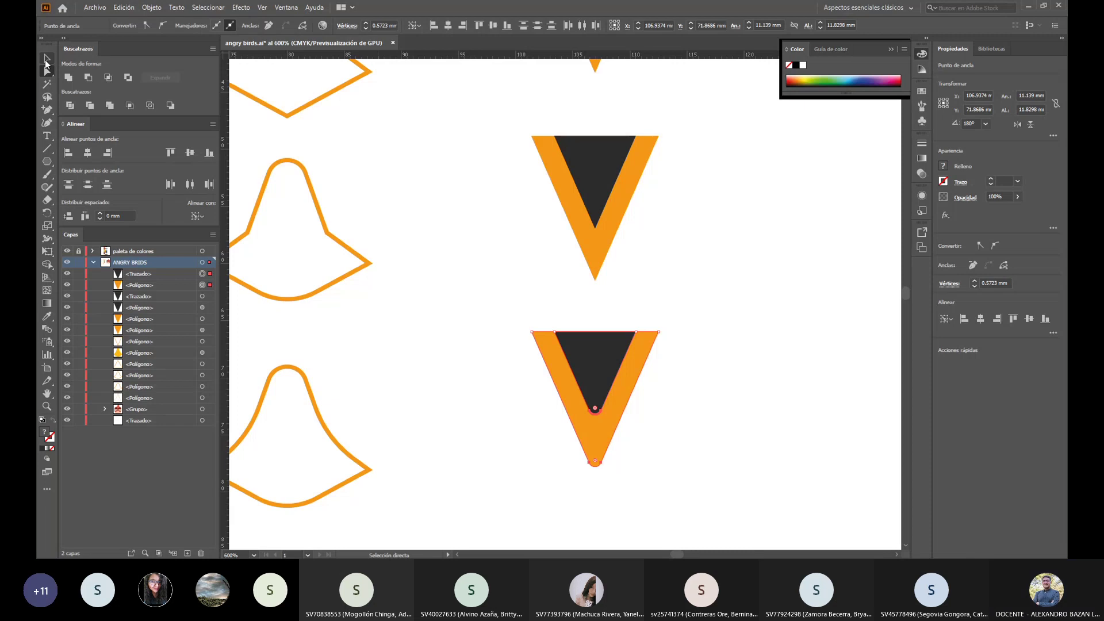
left_click(595, 426)
left_click(694, 442)
scroll(694, 441, "down", 5)
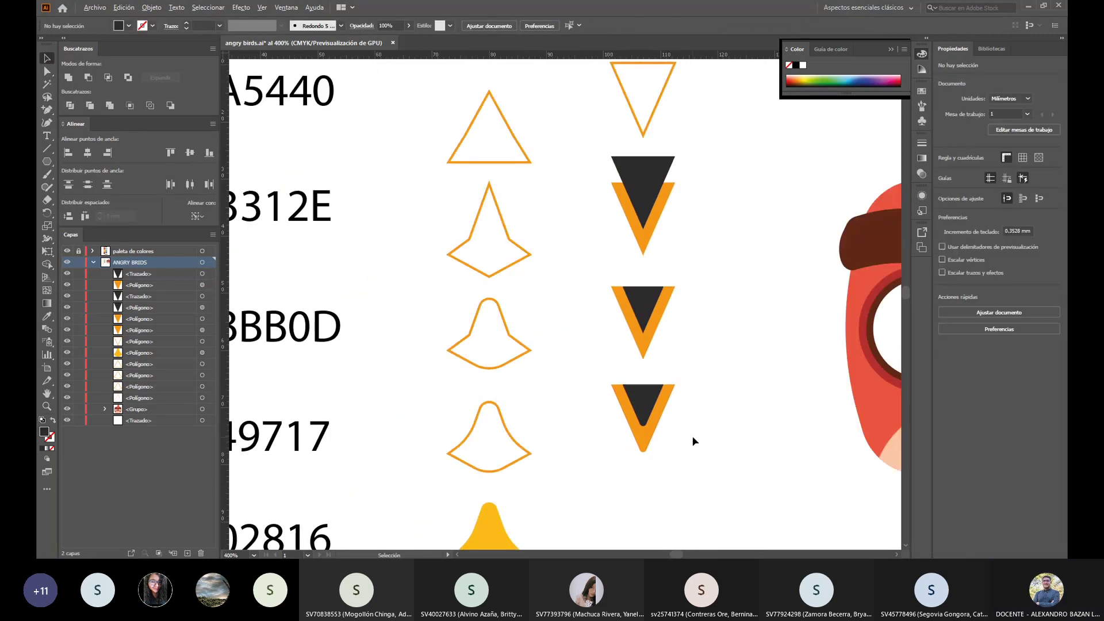
scroll(694, 442, "down", 3)
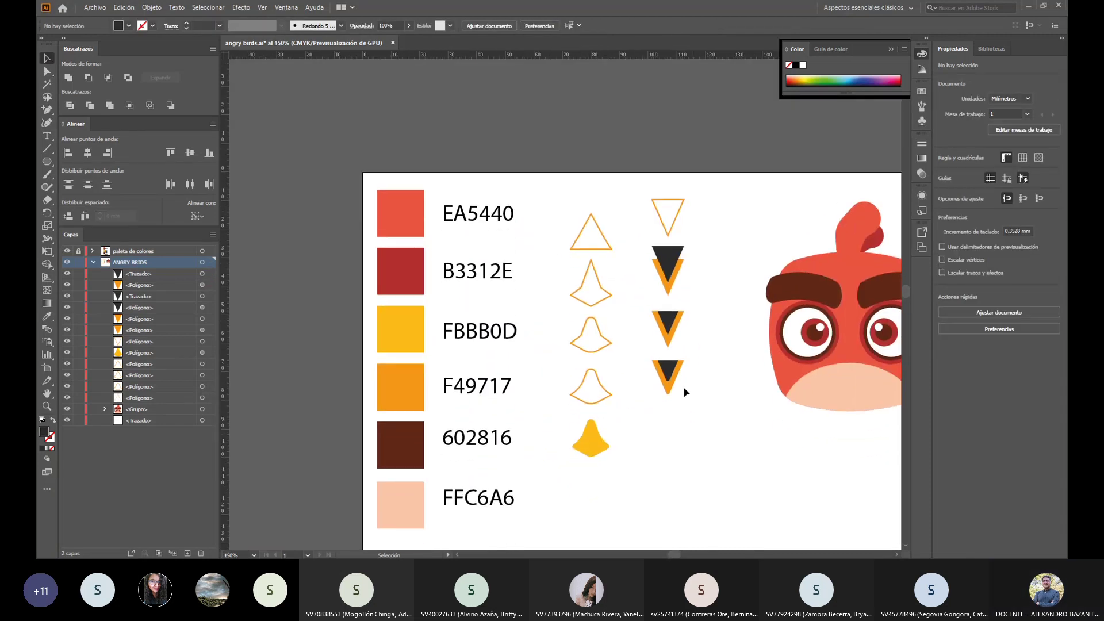
scroll(682, 386, "up", 2)
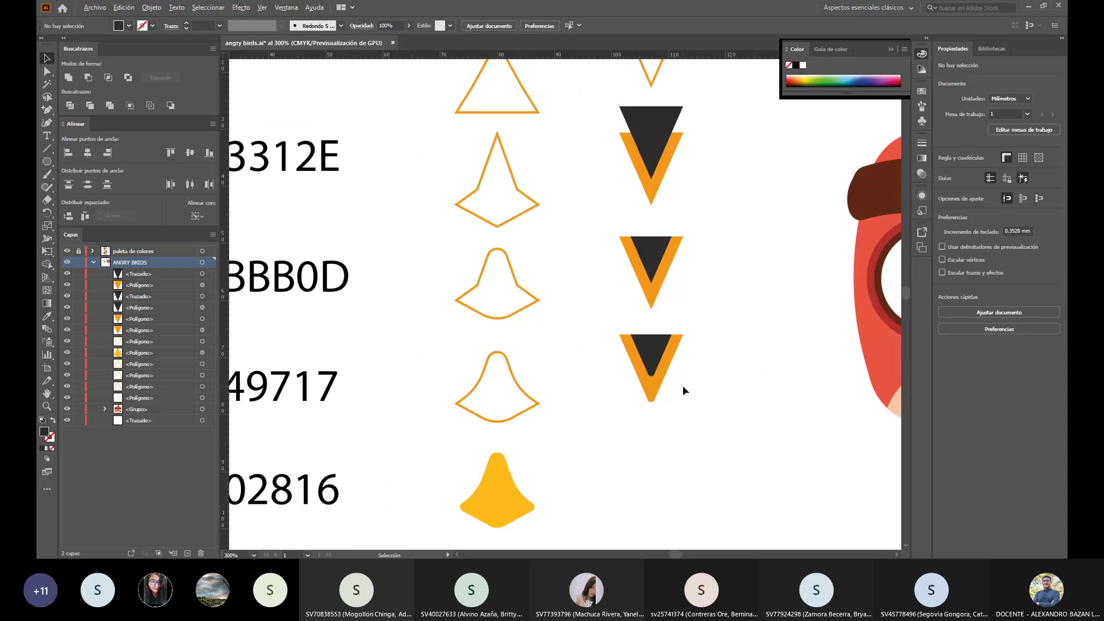
key("alt")
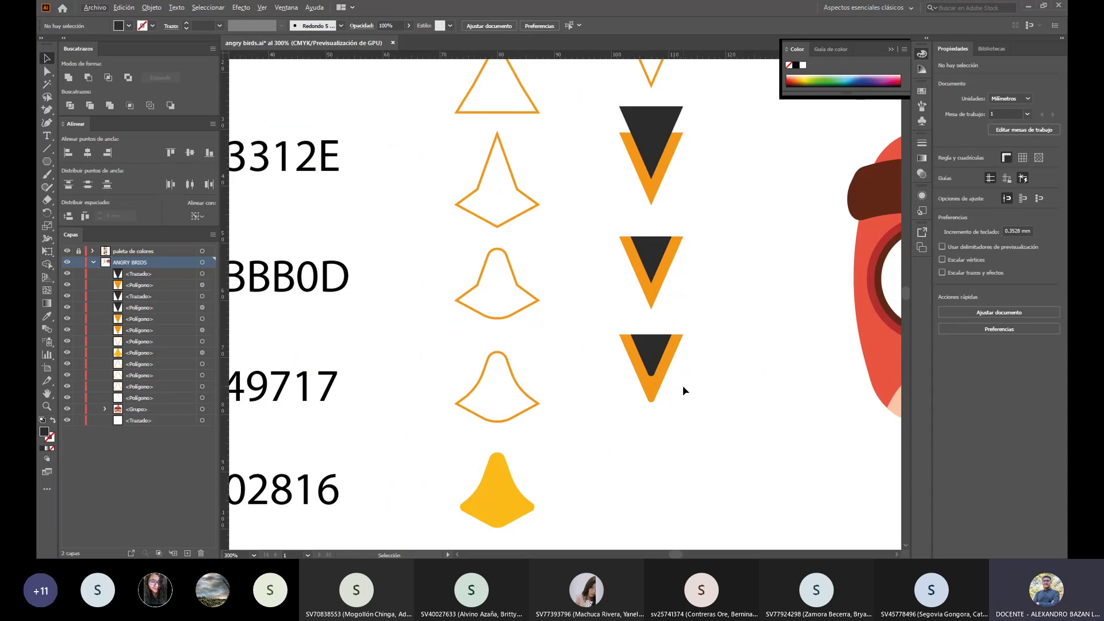
scroll(683, 387, "down", 1)
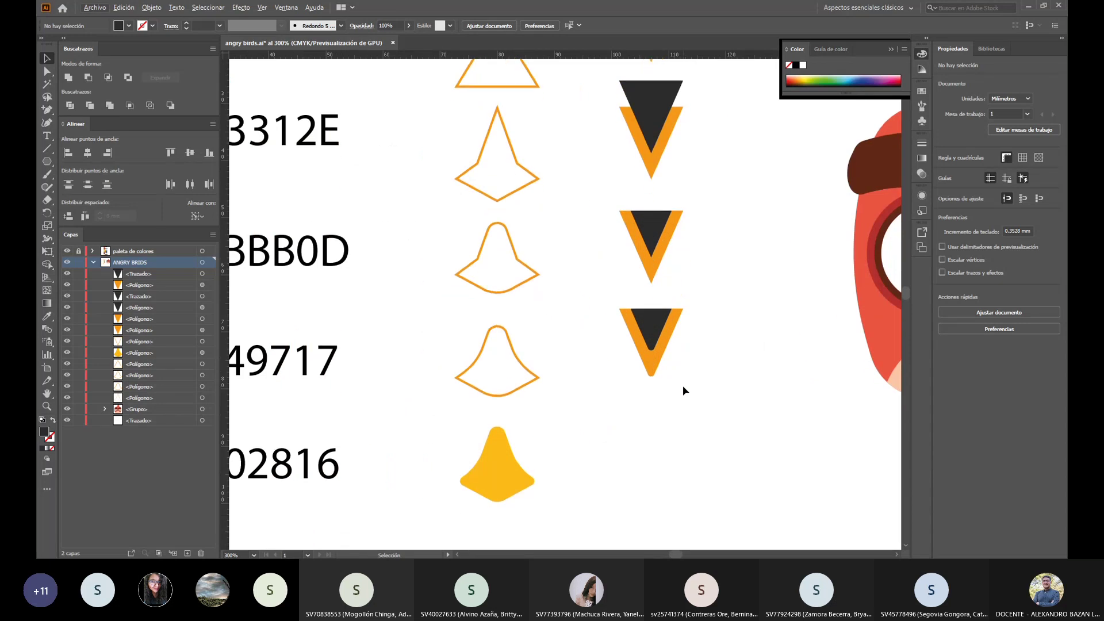
scroll(682, 388, "down", 2)
Step: Copy the outlined inverted triangle and place the duplicate below the rounded pair
scroll(683, 388, "up", 5)
scroll(681, 385, "up", 2)
right_click(682, 385)
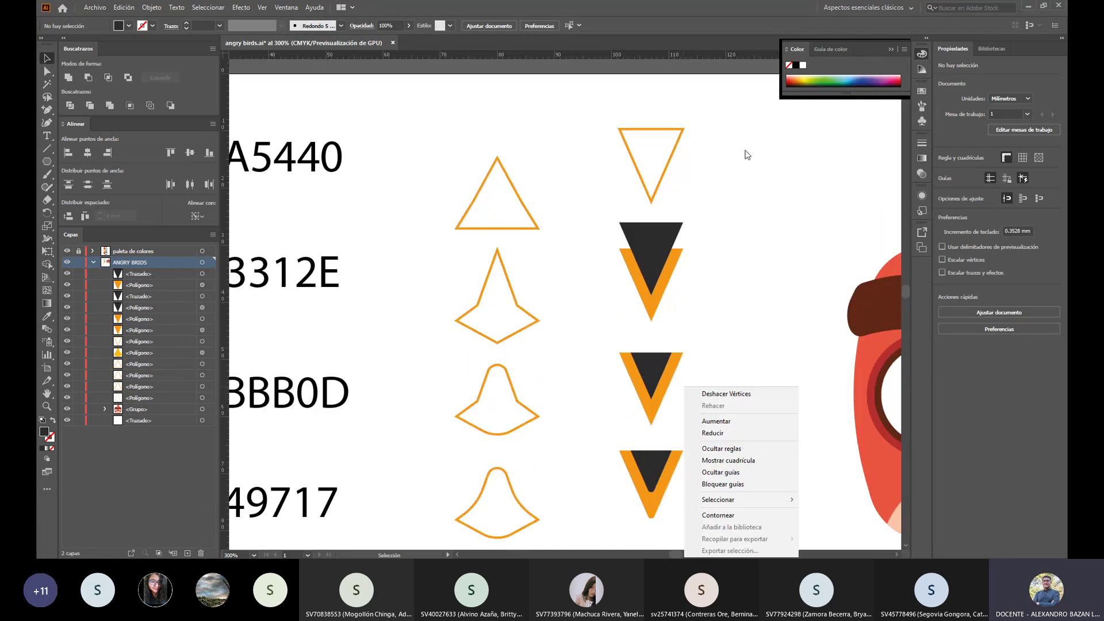
left_click(660, 183)
left_click(713, 282)
key("ctrl+f")
left_click(742, 450)
scroll(742, 451, "down", 5)
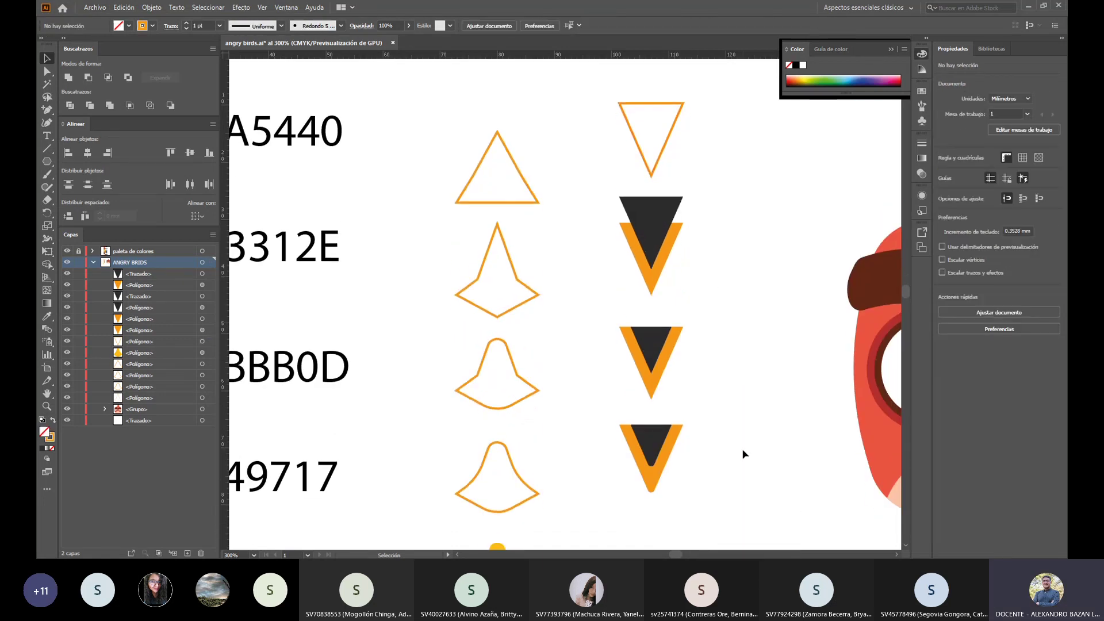
key("ctrl+v")
left_click_drag(580, 310, 669, 453)
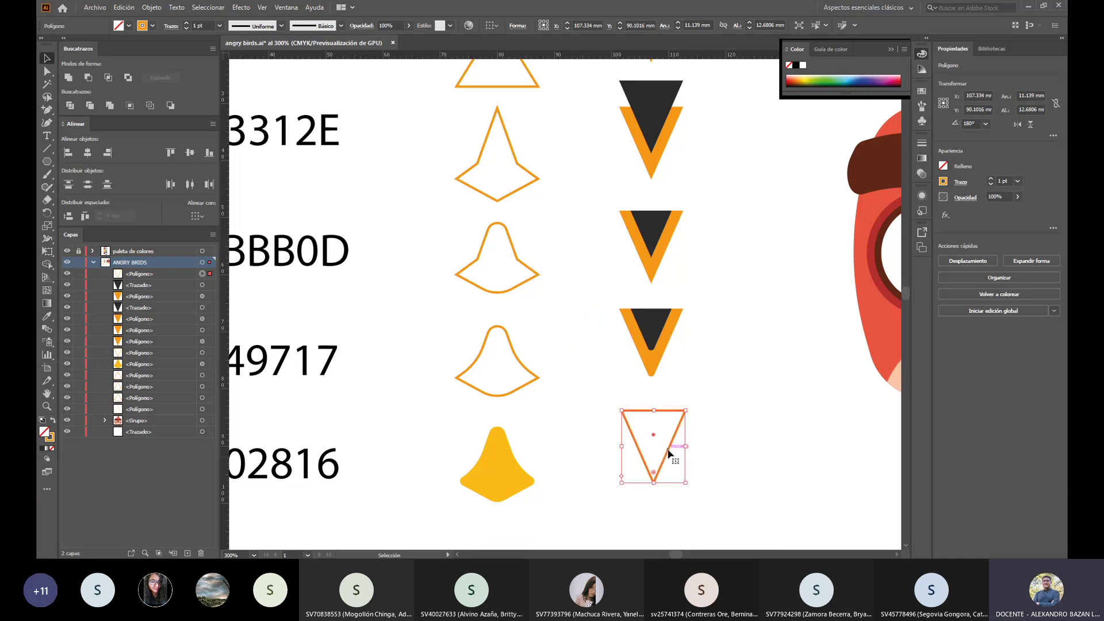
left_click_drag(605, 399, 698, 497)
Step: Review the lower beak construction stages, from the outlined triangle to the pair with rounded tips
left_click(709, 384)
left_click_drag(612, 289, 719, 400)
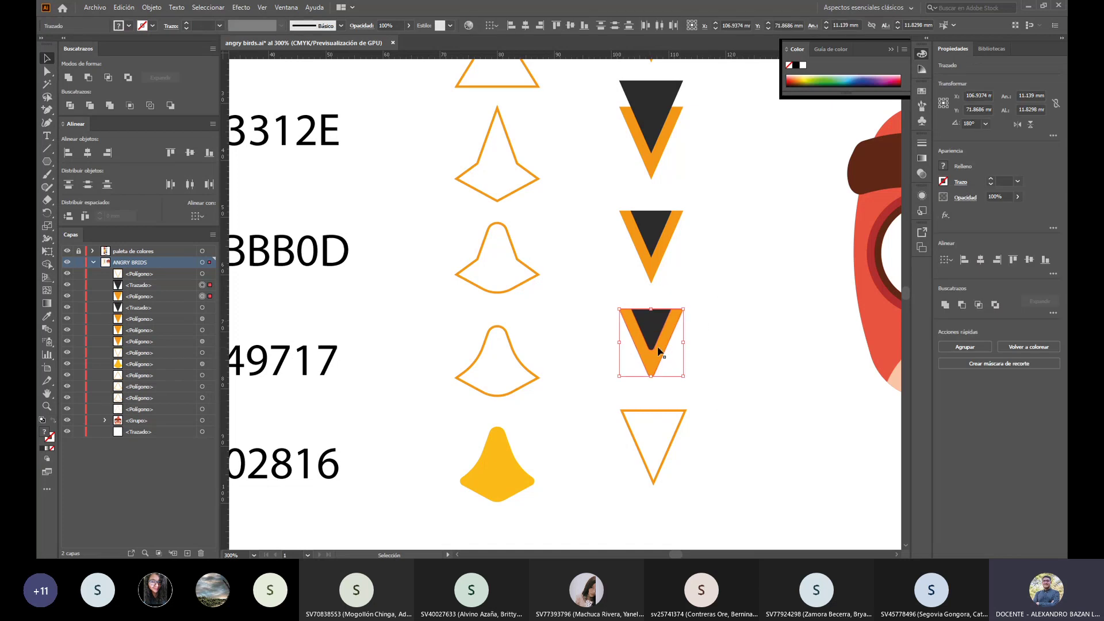
scroll(671, 345, "down", 2)
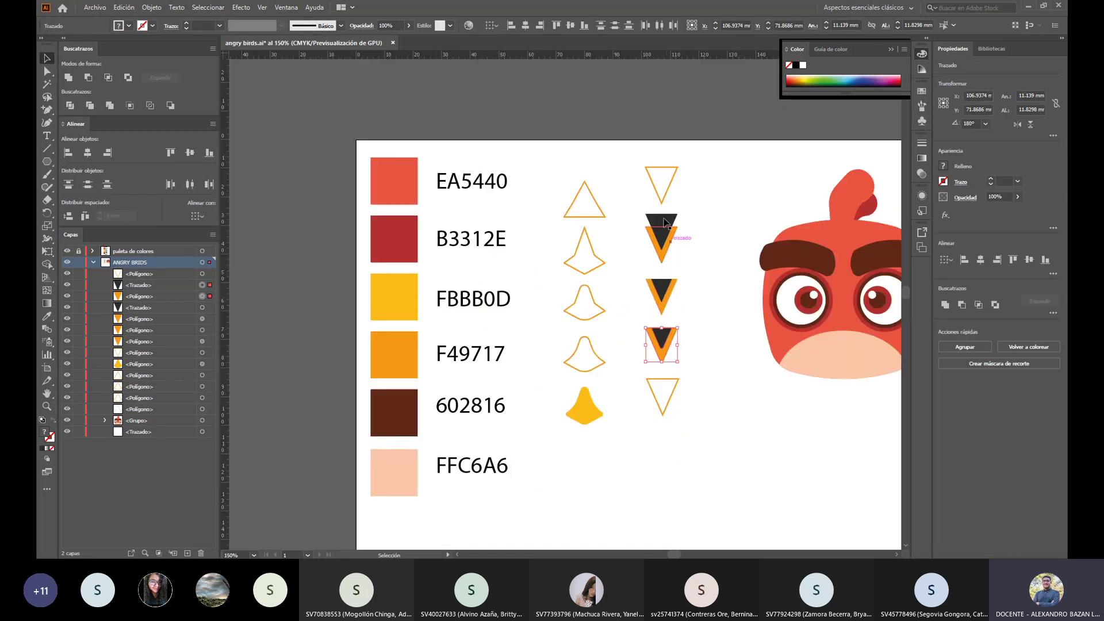
left_click_drag(636, 179, 678, 311)
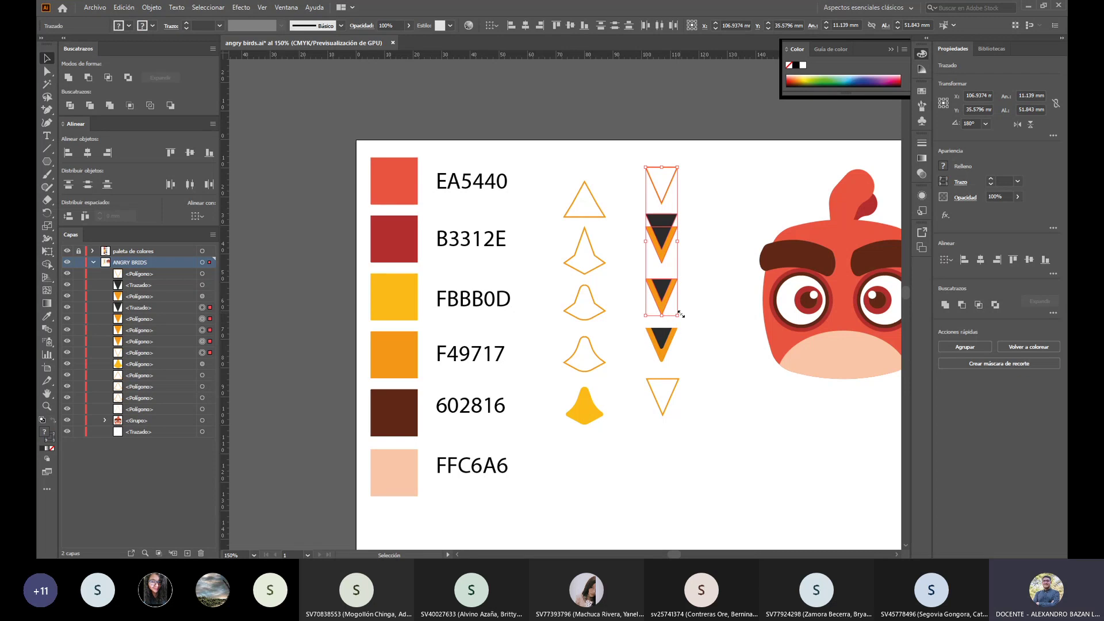
left_click(842, 361)
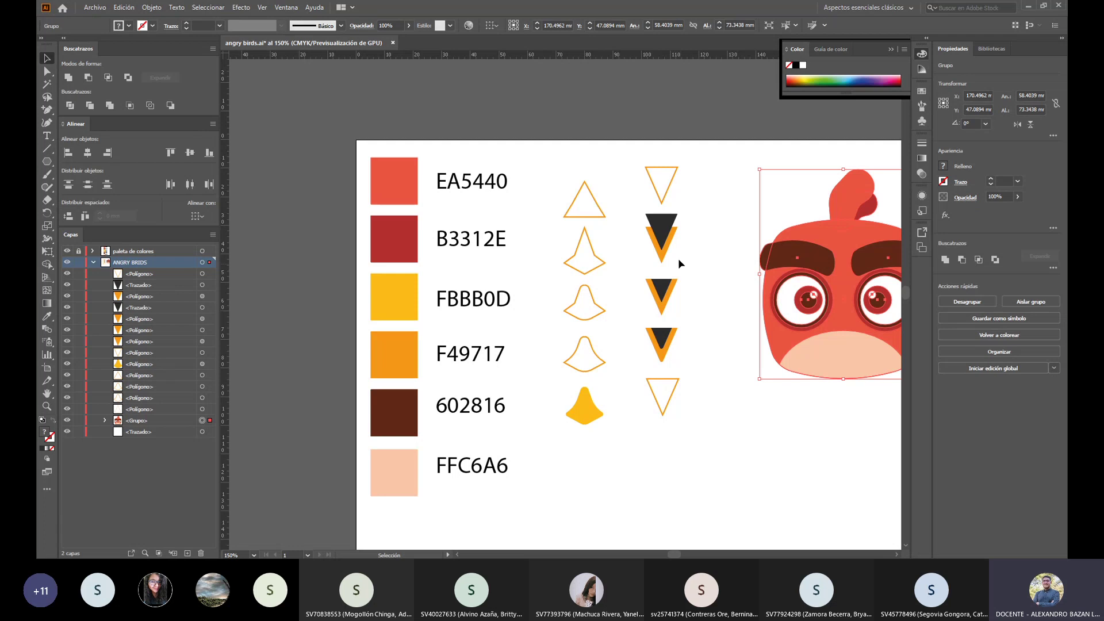
left_click(656, 250)
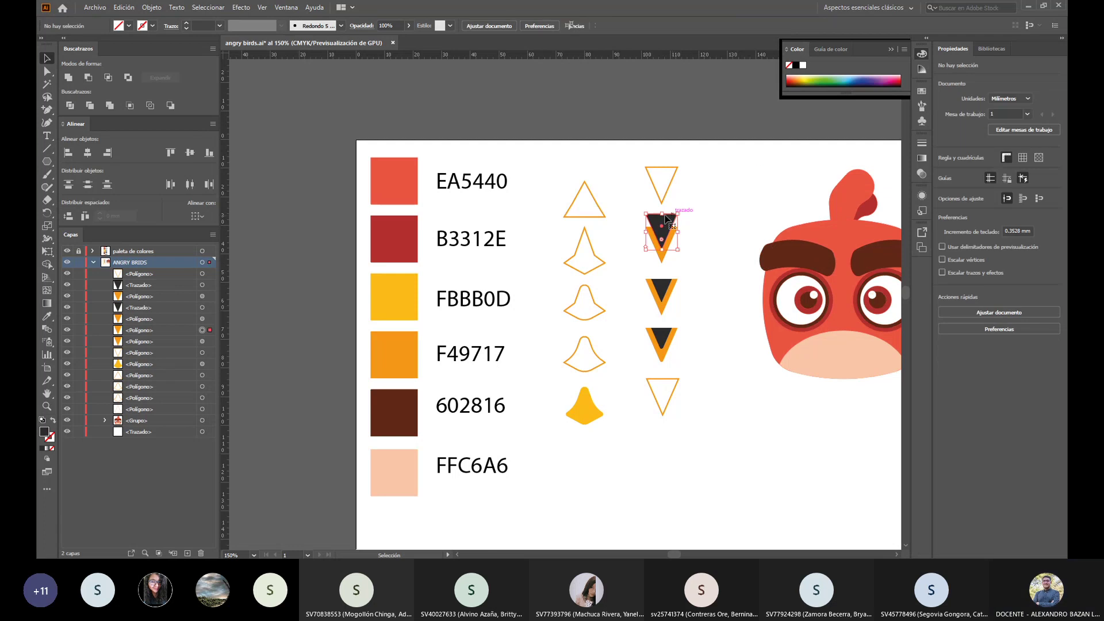
left_click(662, 293)
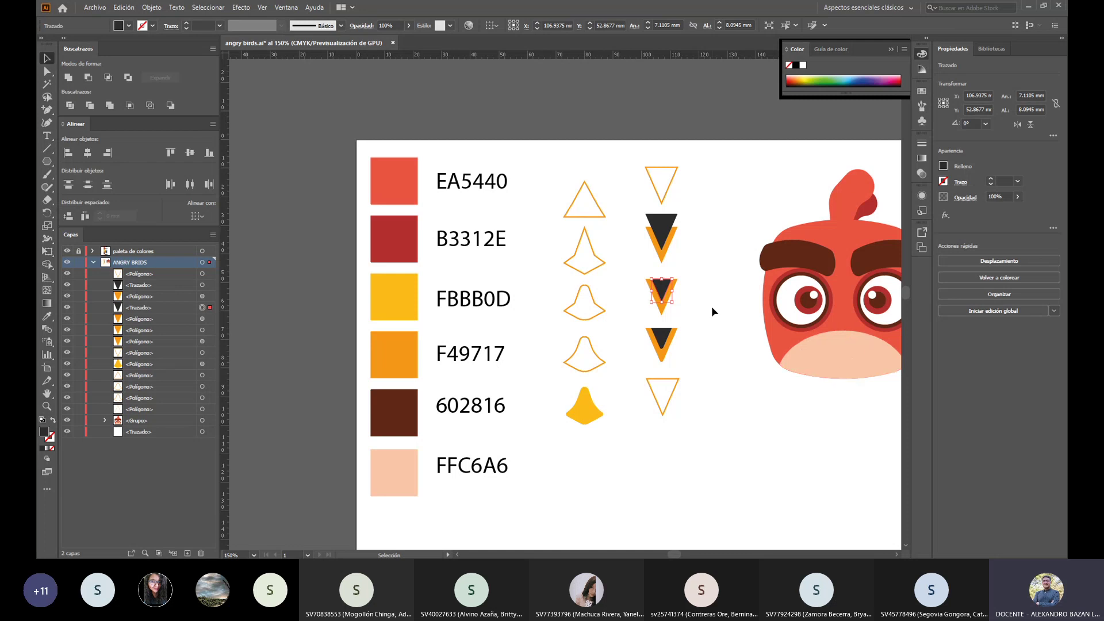
left_click(661, 340)
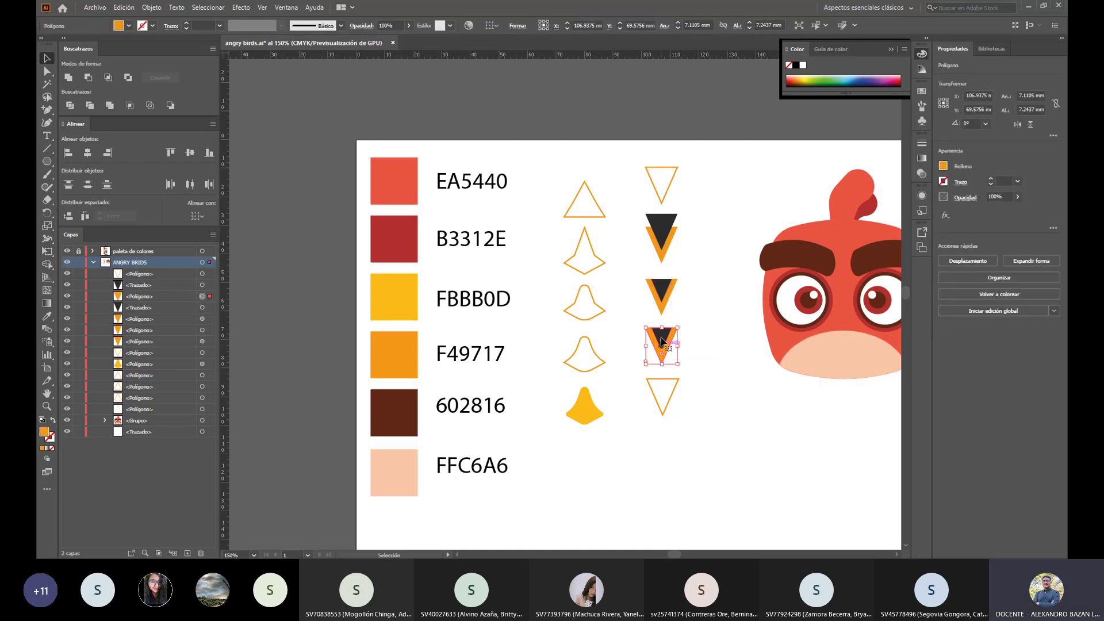
left_click(663, 372)
Step: Delete the duplicate outlined triangle below the rounded pair
left_click(646, 380)
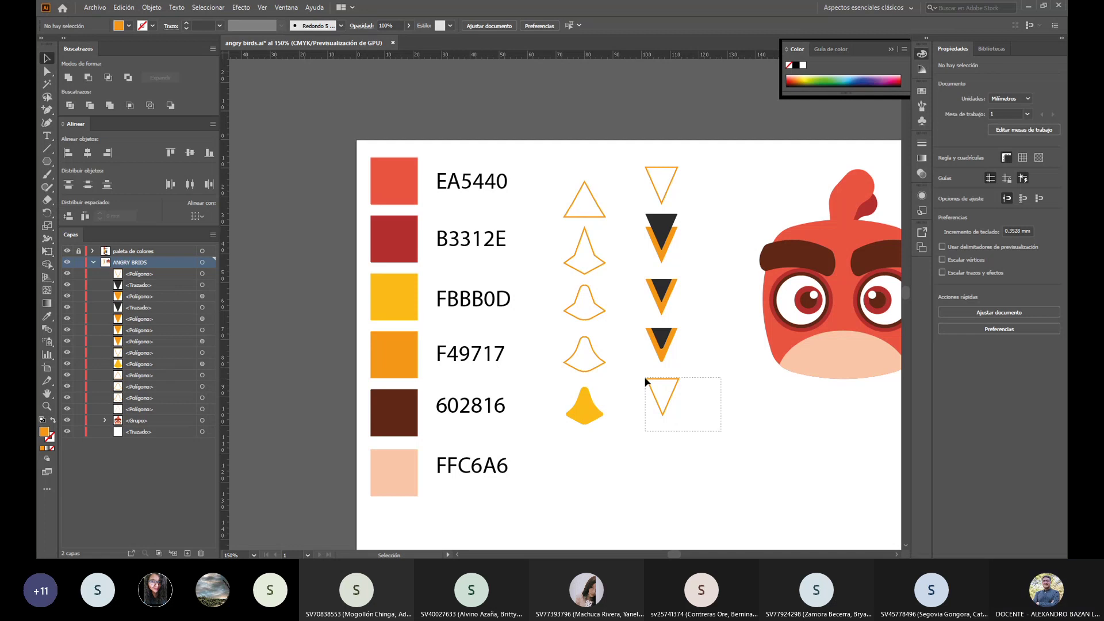
left_click_drag(645, 379, 645, 381)
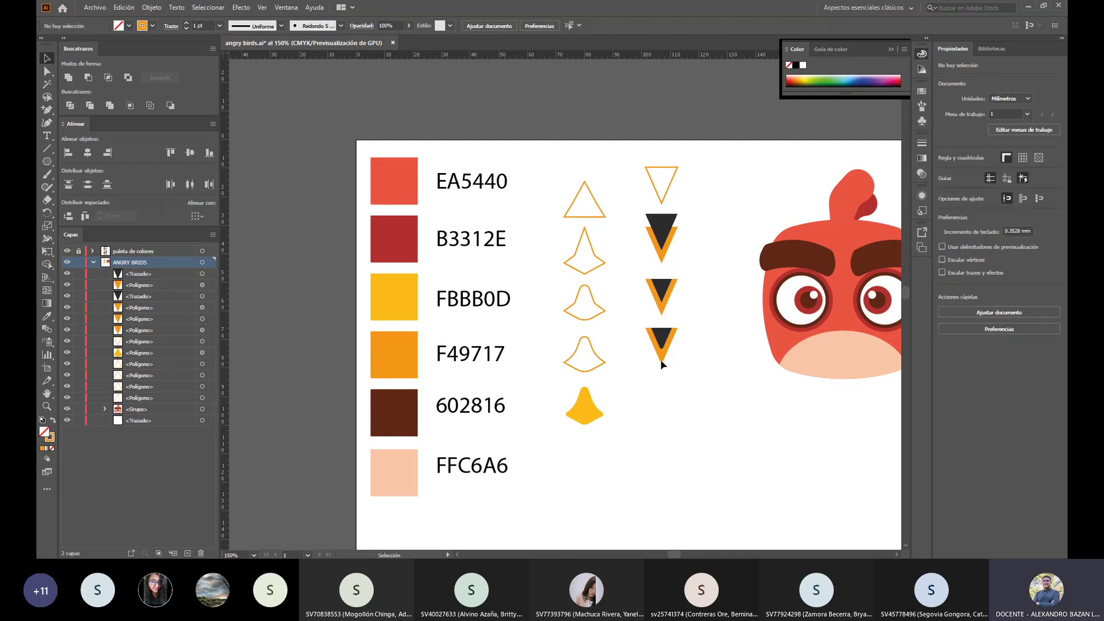
mouse_move(630, 315)
left_mouse_down()
mouse_move(657, 357)
mouse_move(689, 377)
mouse_move(637, 323)
left_mouse_up()
left_click(702, 428)
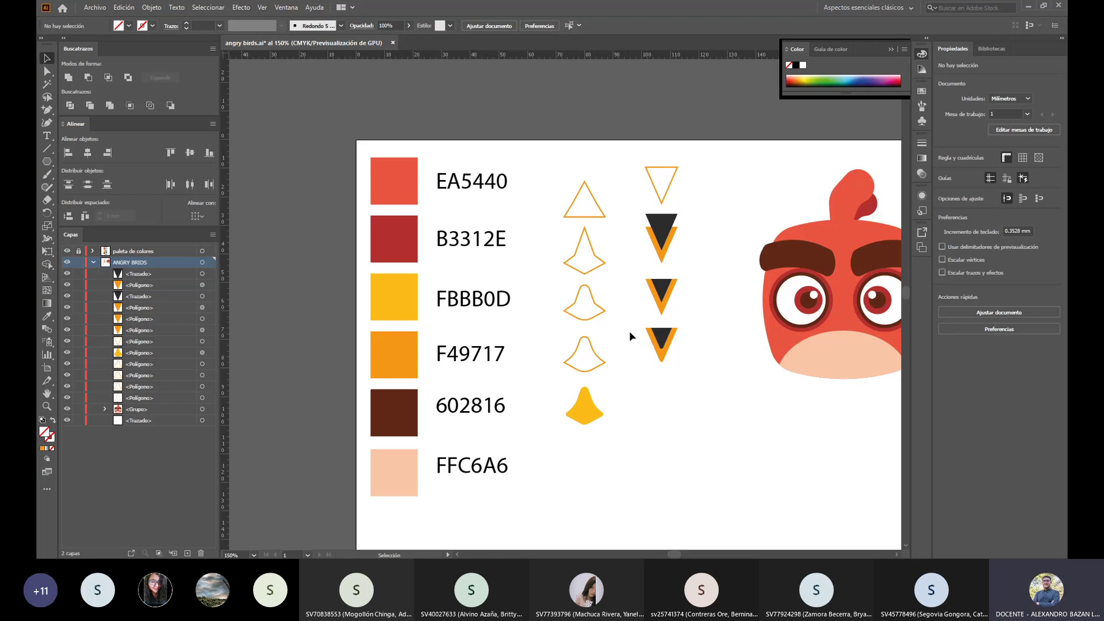
Step: Move the rounded dark grey and orange pair down, beside the yellow upper beak
left_click(583, 416)
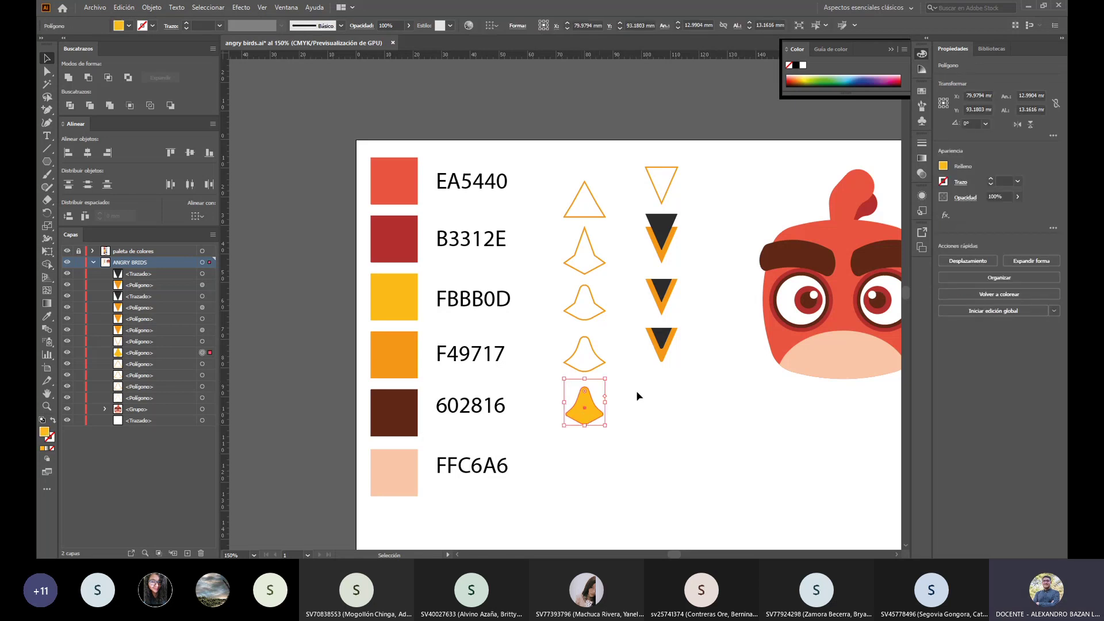
left_click(663, 351)
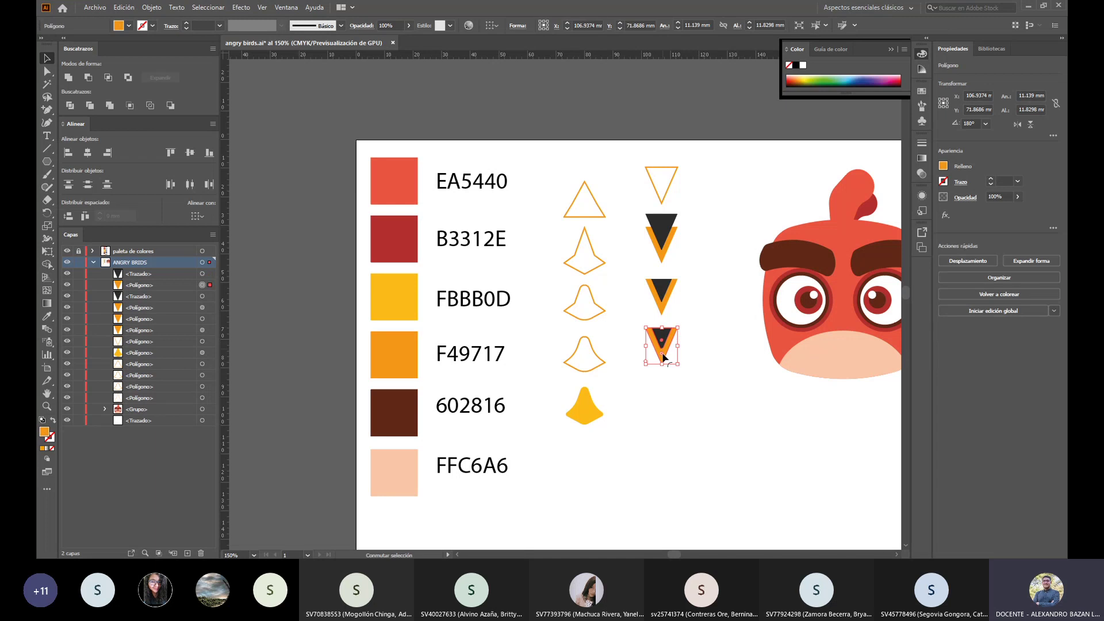
left_click_drag(688, 395, 664, 379)
left_click(565, 397)
key("a")
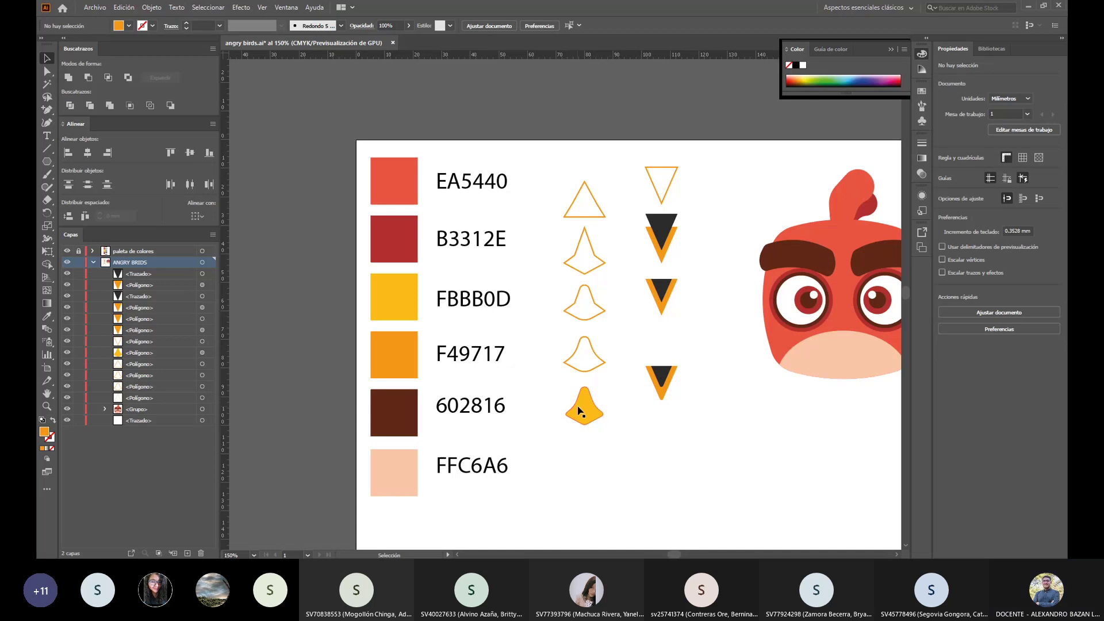
Step: Duplicate the solid yellow beak shape, move the copy onto the lowest dark-and-orange triangle, and bring it to the front
left_click(579, 410)
key("ctrl+c")
key("ctrl+f")
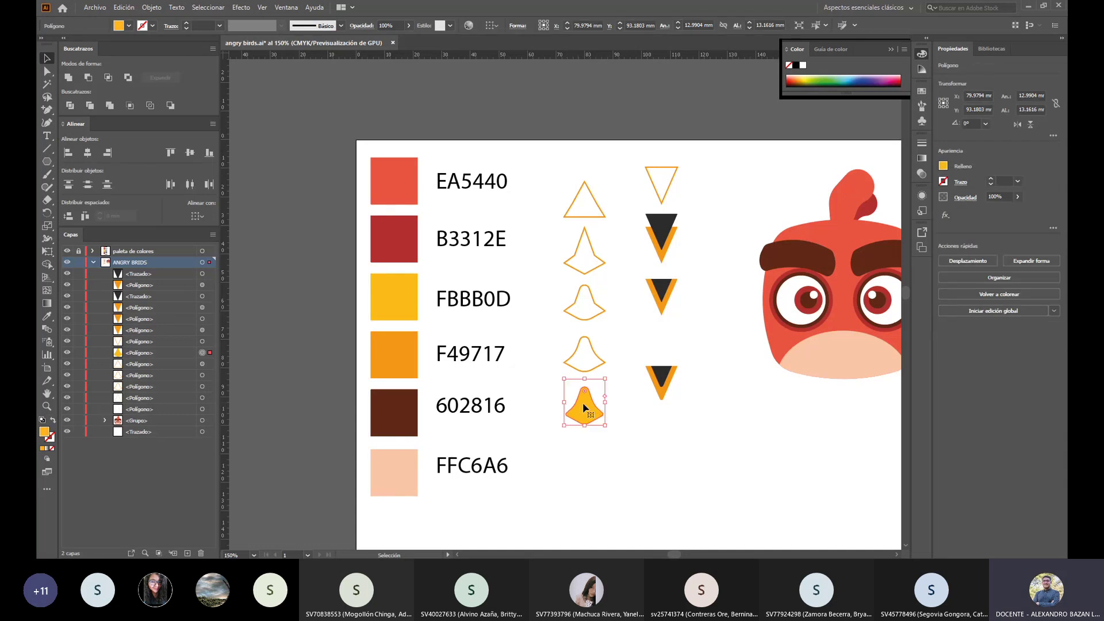
left_click_drag(580, 410, 656, 363)
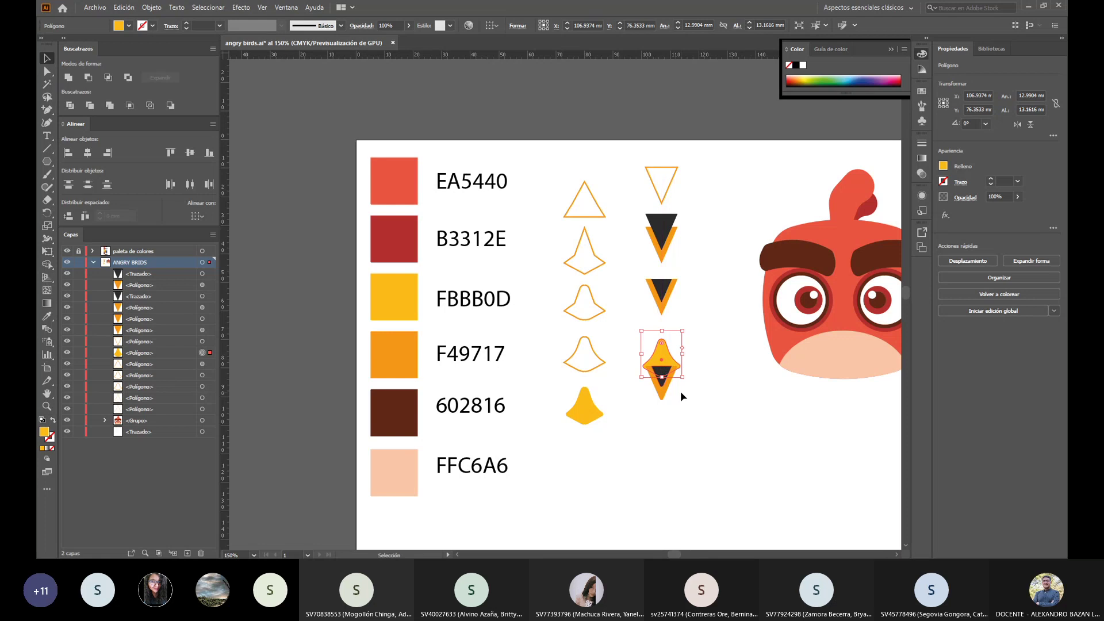
key("v")
key("a")
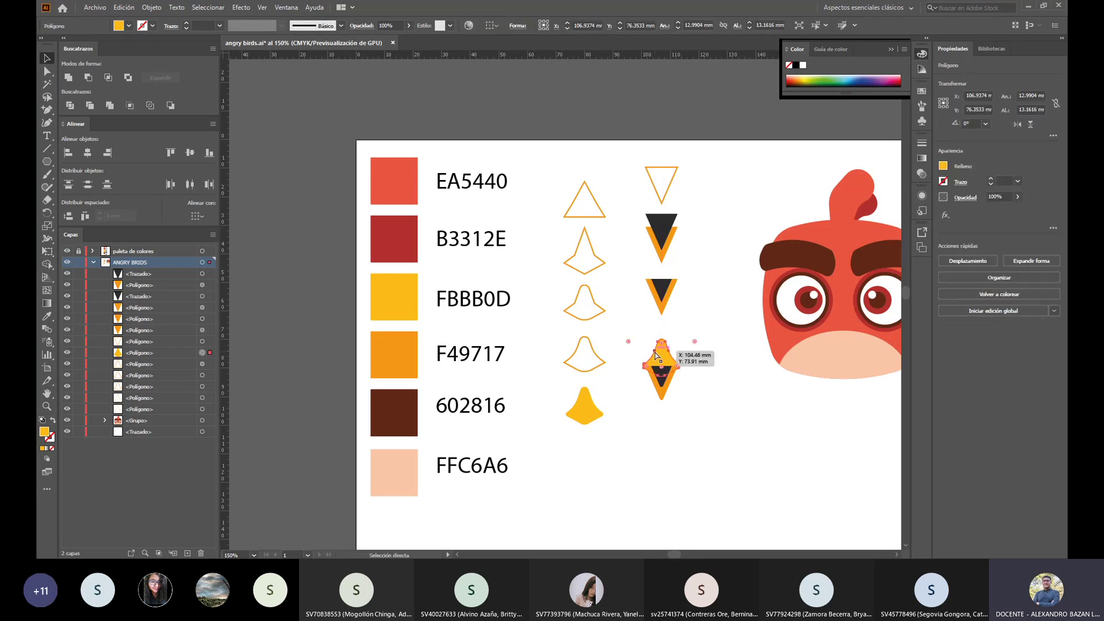
key("ctrl+shift+bracketright")
key("v")
left_click(719, 409)
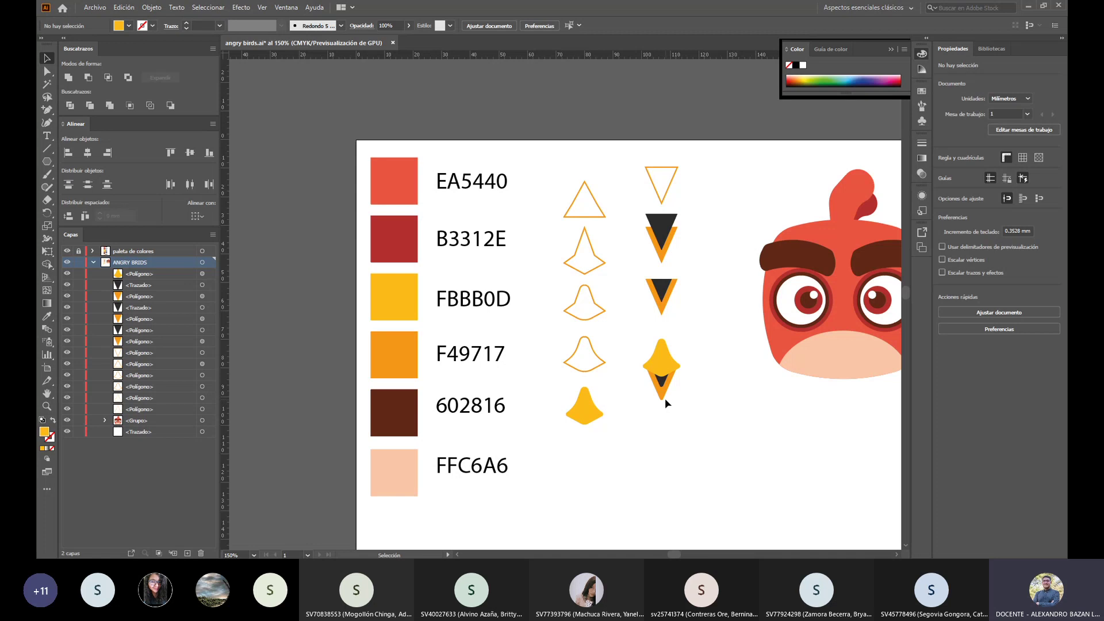
Step: Delete the yellow beak copy covering the lowest dark-and-orange triangle
key("a")
left_click(670, 368)
key("Delete")
key("v")
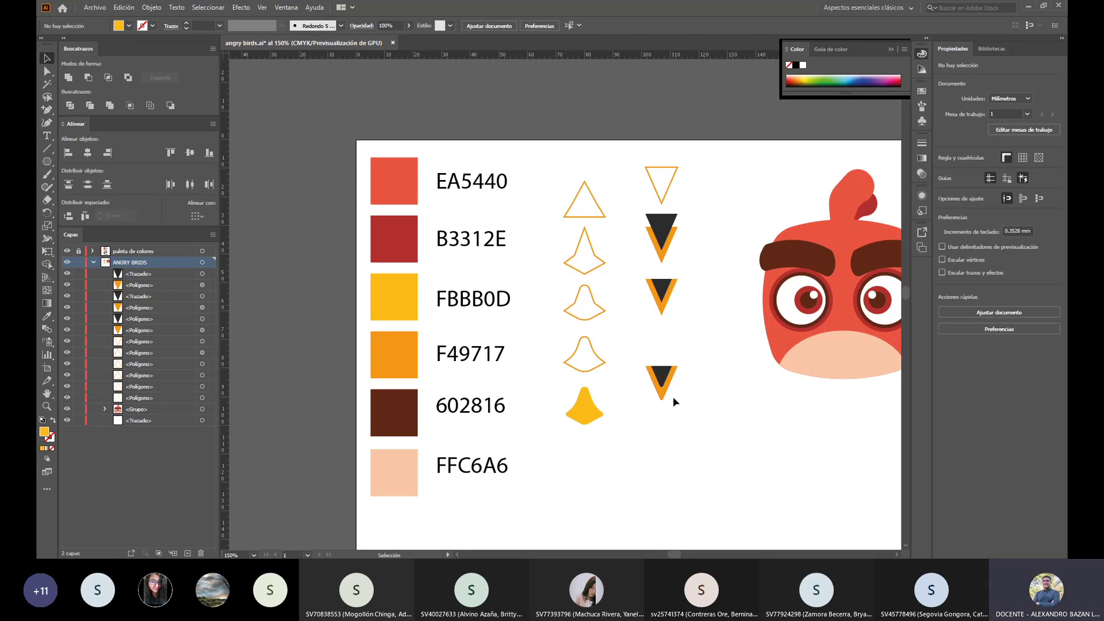
Step: Round the bottom corner of the lowest orange triangle further
left_click(663, 395)
left_click(621, 388)
key("a")
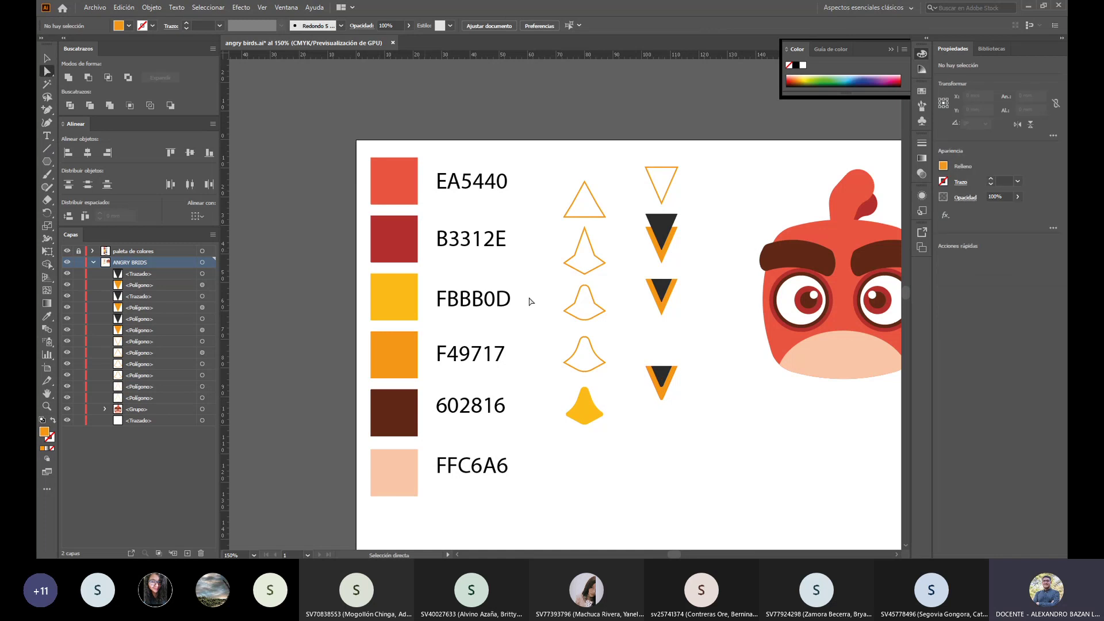
left_click(661, 397)
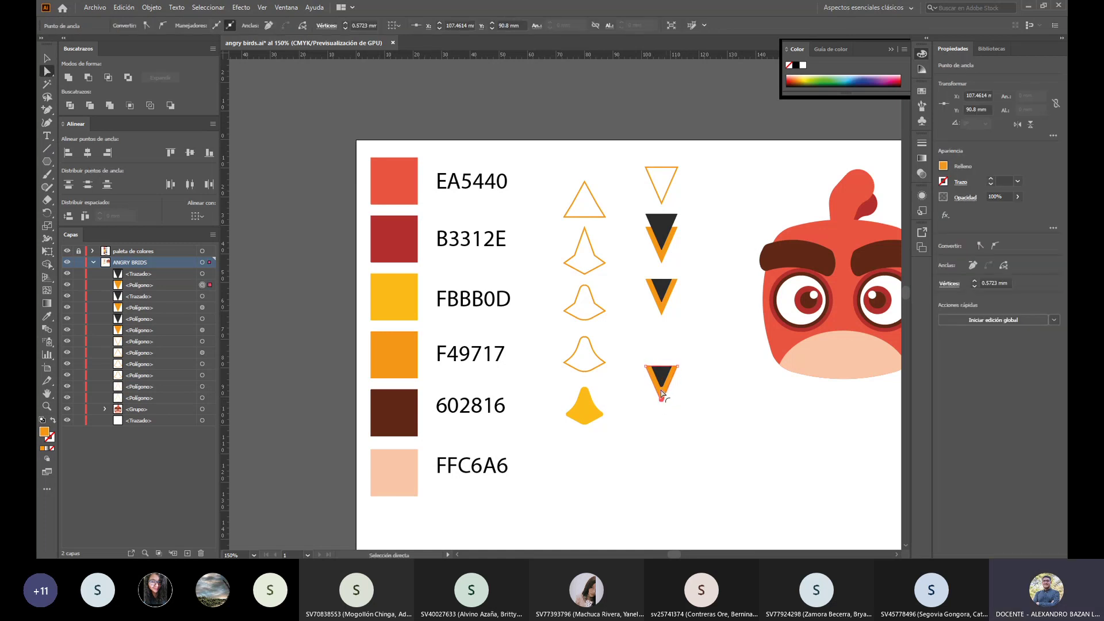
left_click_drag(661, 392, 664, 397)
left_click(719, 492)
scroll(736, 521, "down", 1)
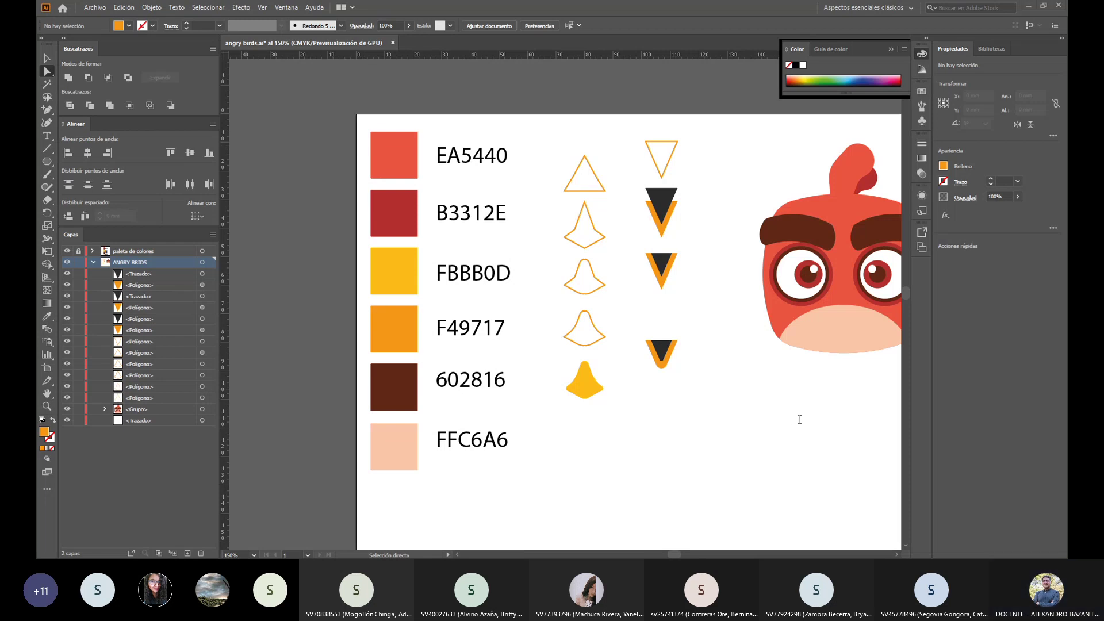
left_click(664, 266)
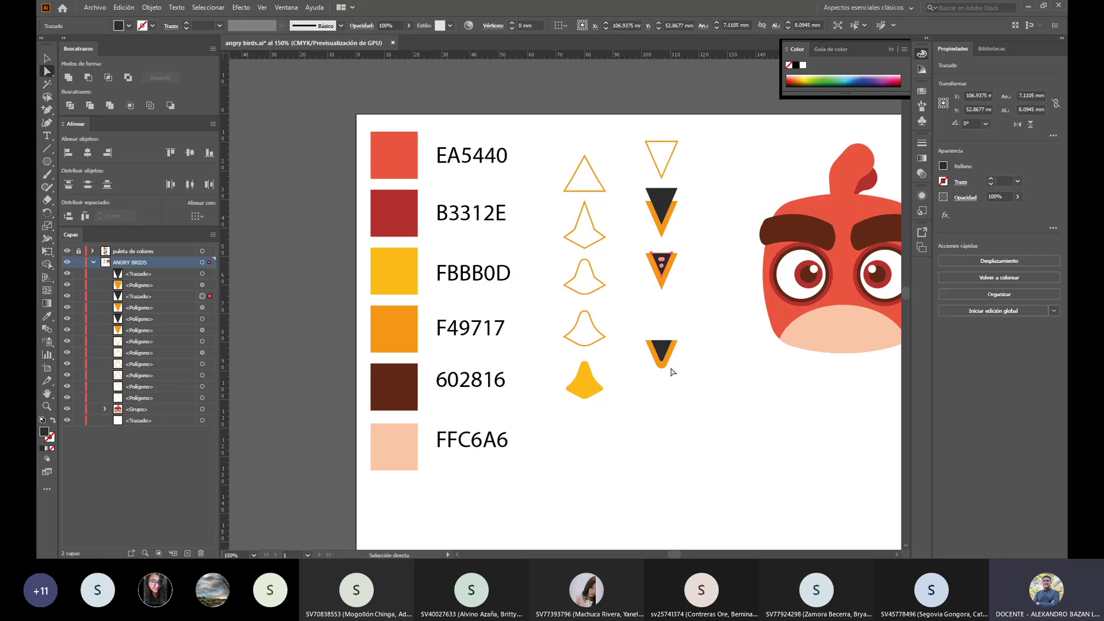
left_click(668, 366)
left_click(667, 365)
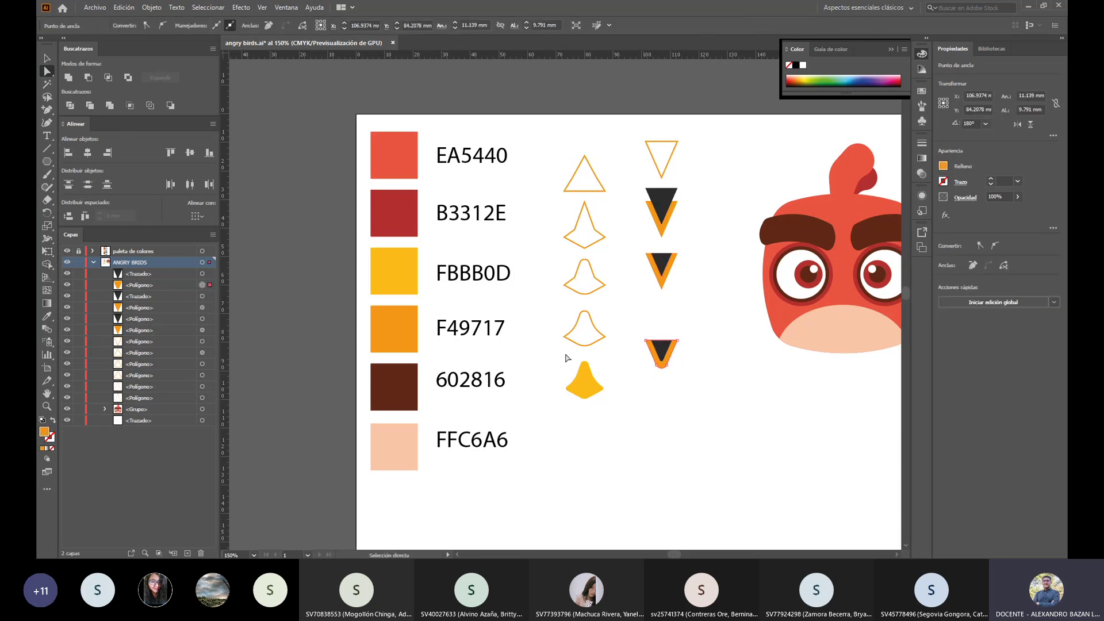
left_click(406, 320)
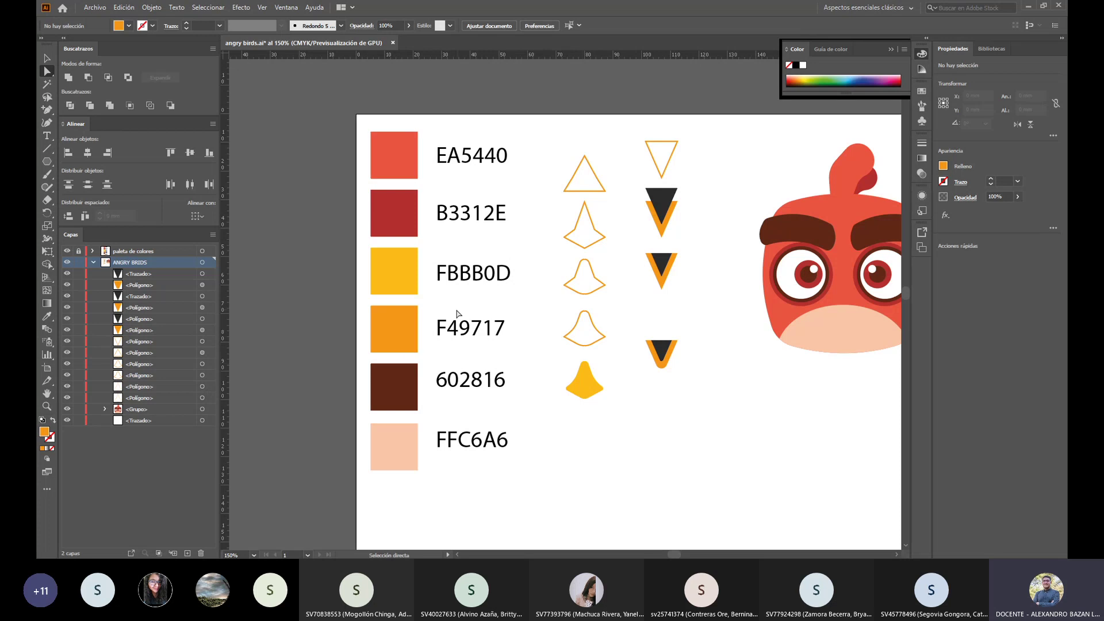
left_click(584, 378)
left_click(695, 406)
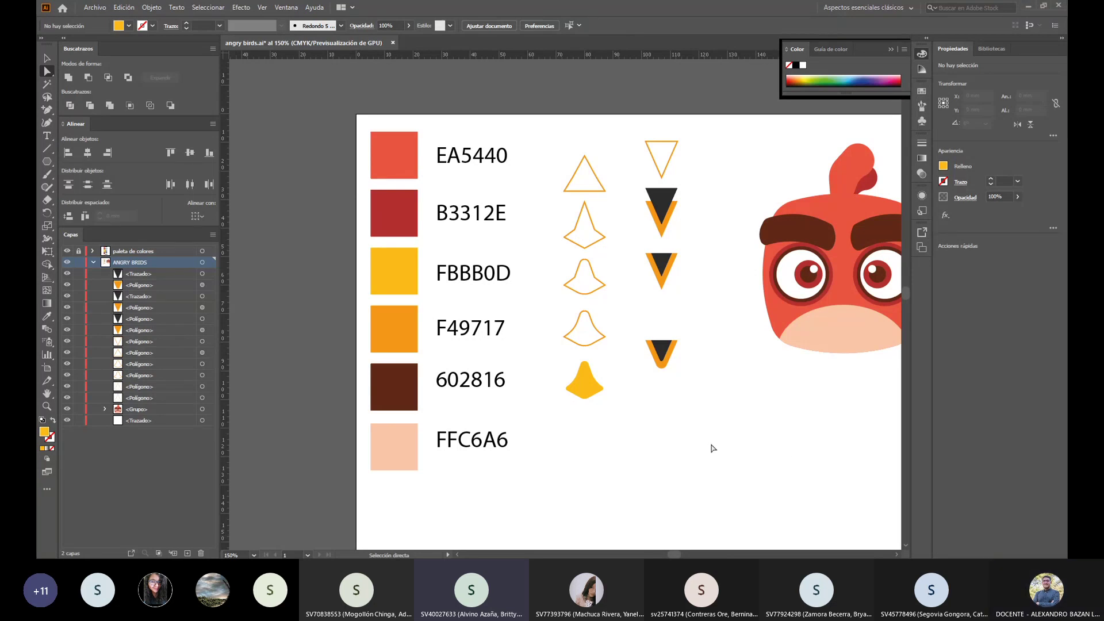
key("alt")
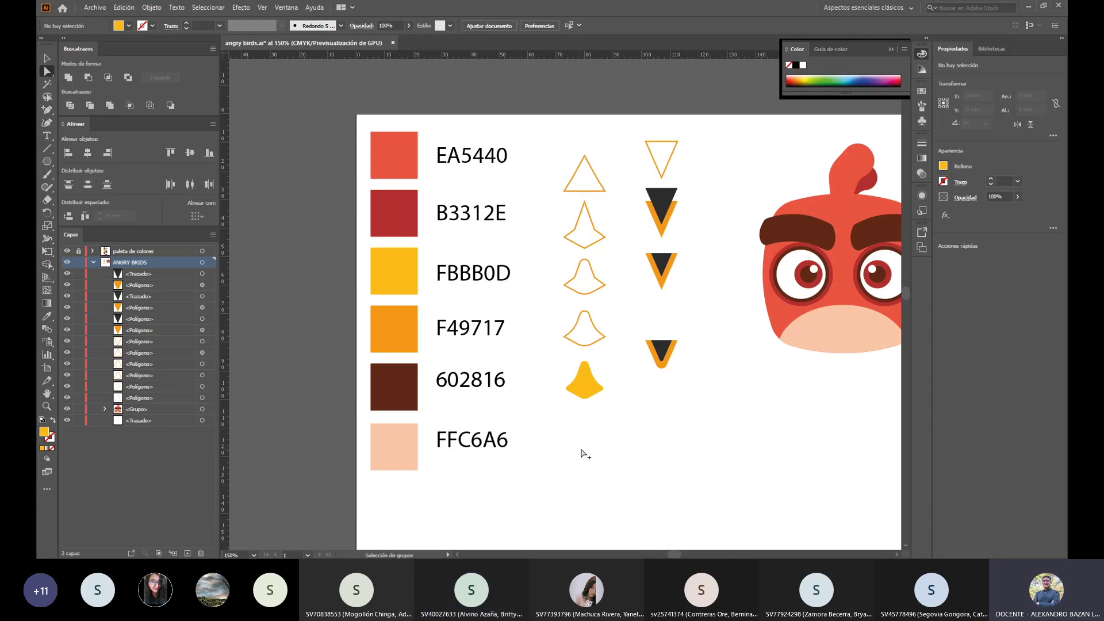
scroll(582, 453, "up", 15, "alt")
scroll(582, 443, "down", 20, "alt")
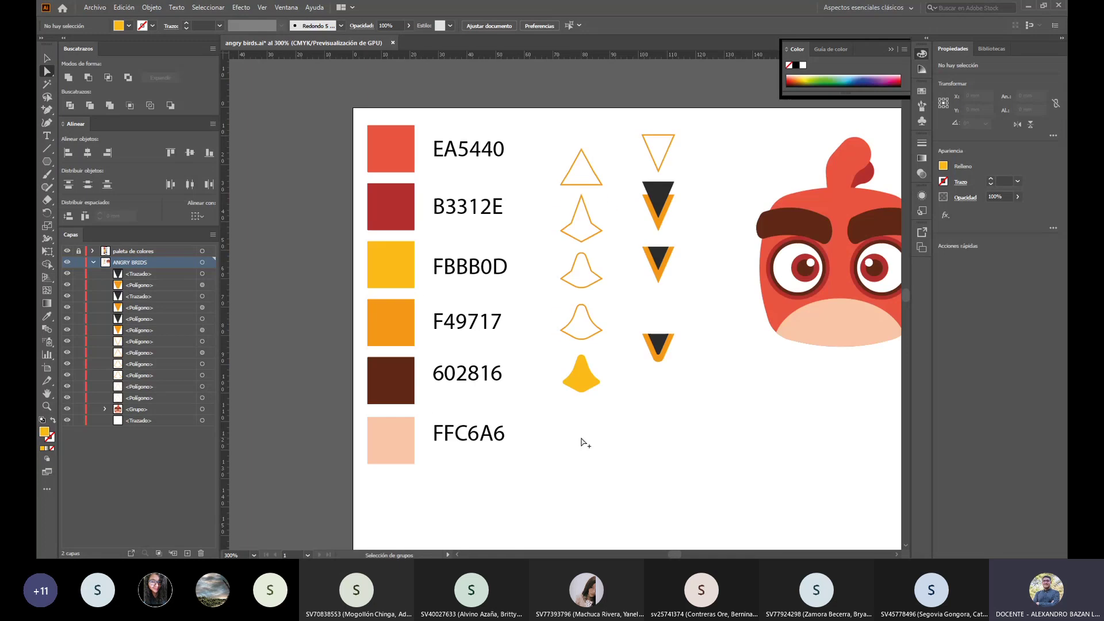
scroll(274, 238, "up", 10, "alt")
scroll(364, 317, "up", 20, "alt")
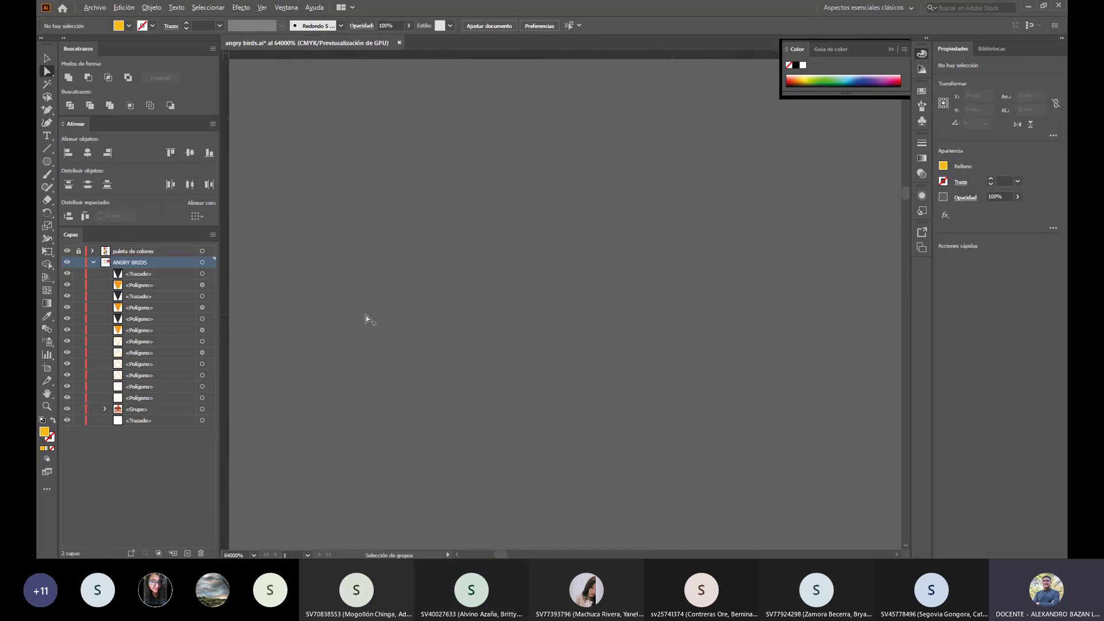
scroll(366, 319, "down", 15, "alt")
scroll(365, 319, "down", 5, "alt")
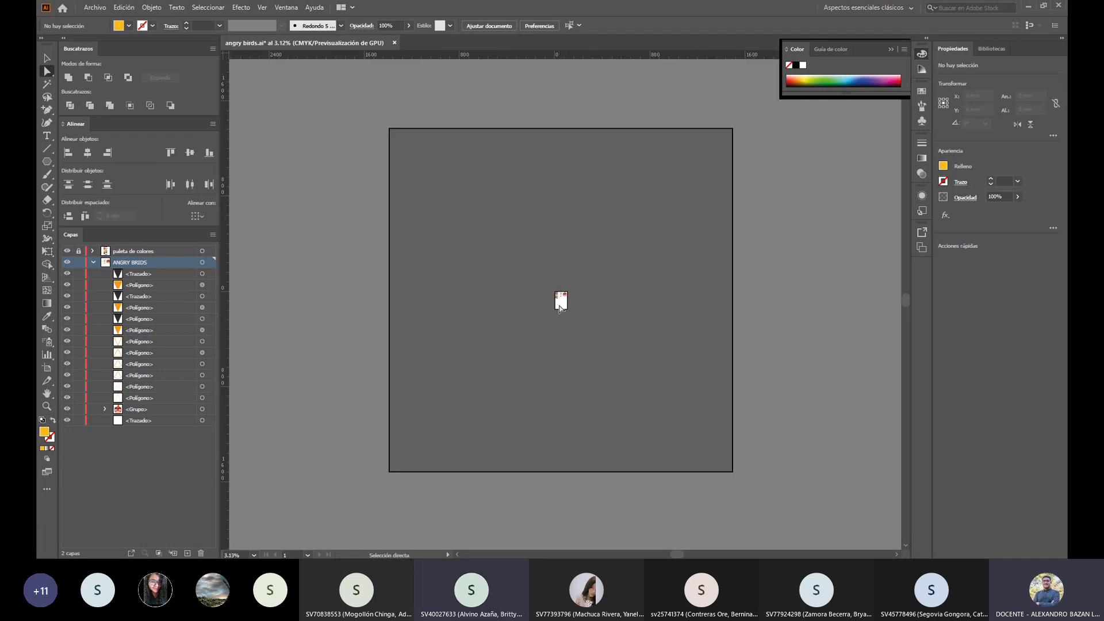
key("alt")
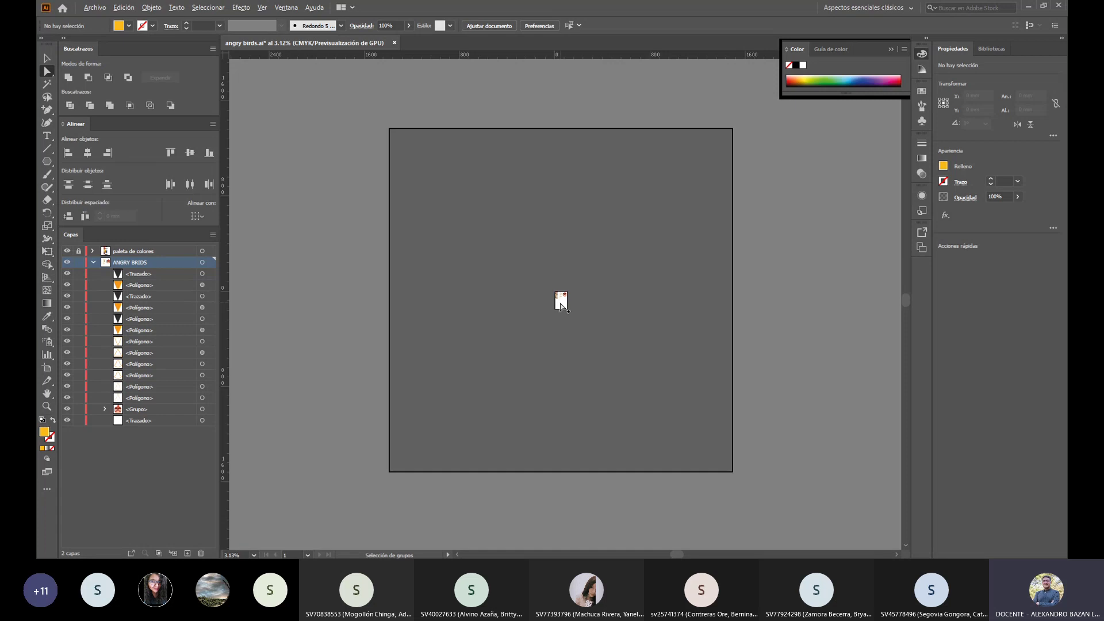
scroll(561, 305, "up", 10, "alt")
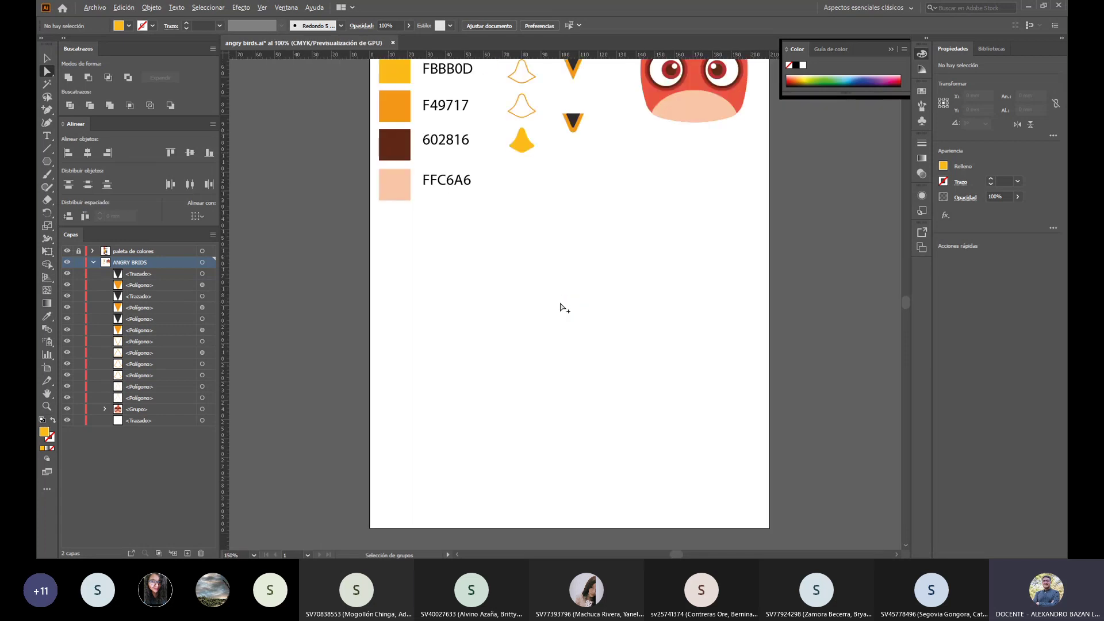
scroll(574, 180, "up", 5)
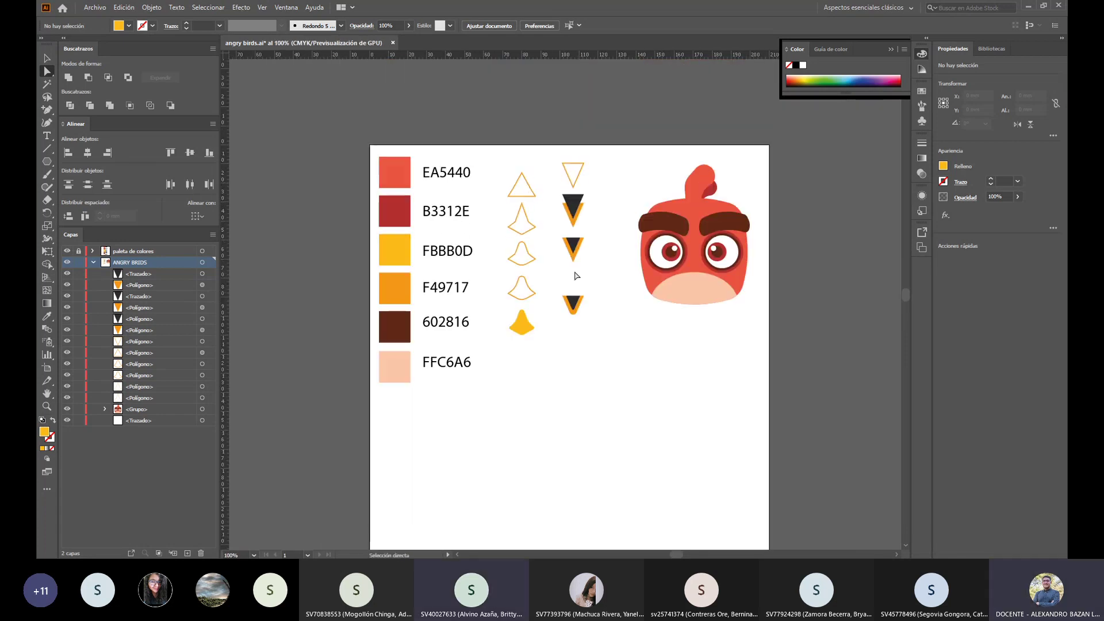
left_click_drag(569, 452, 560, 375)
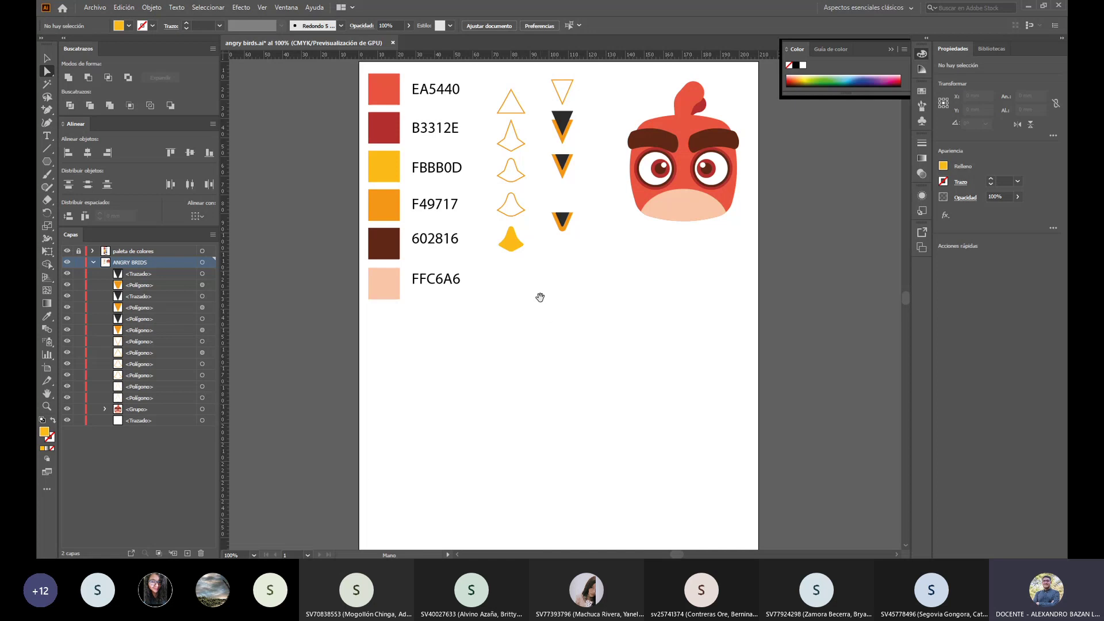
mouse_move(540, 299)
left_mouse_down()
mouse_move(754, 527)
mouse_move(527, 448)
mouse_move(596, 382)
mouse_move(557, 480)
left_mouse_up()
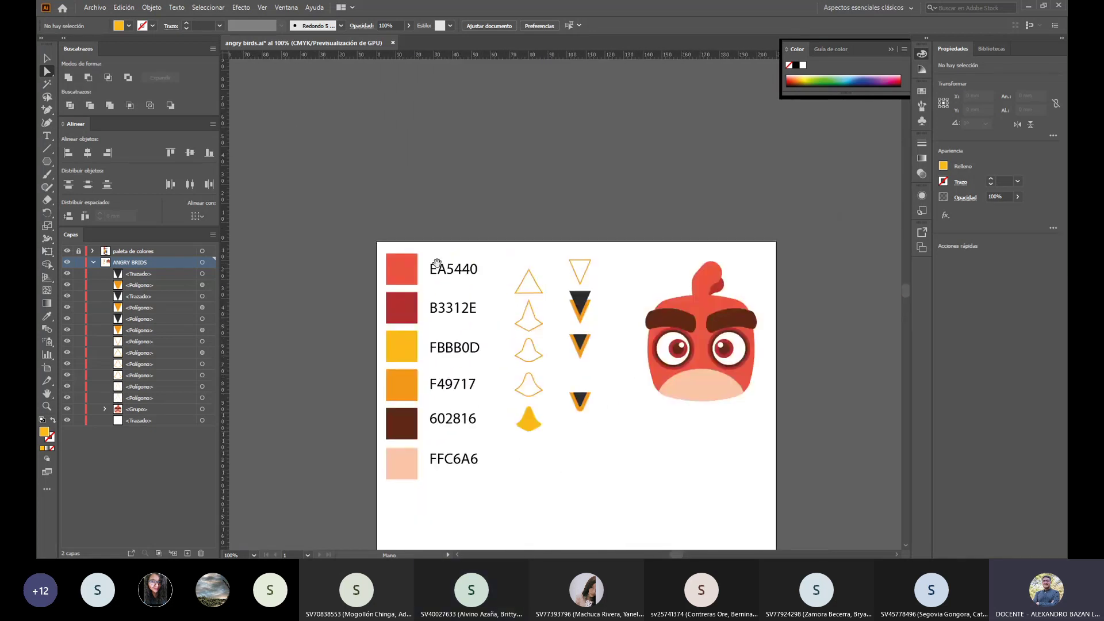
mouse_move(433, 261)
left_mouse_down()
mouse_move(557, 352)
mouse_move(547, 321)
mouse_move(625, 343)
mouse_move(584, 357)
left_mouse_up()
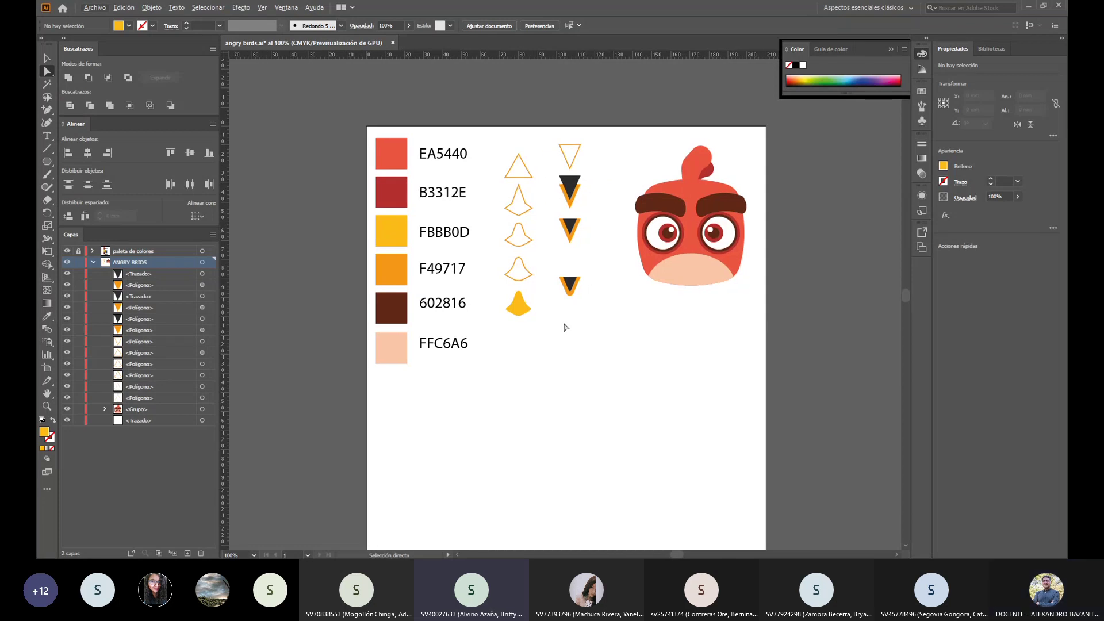
scroll(579, 282, "up", 3)
scroll(580, 282, "down", 1)
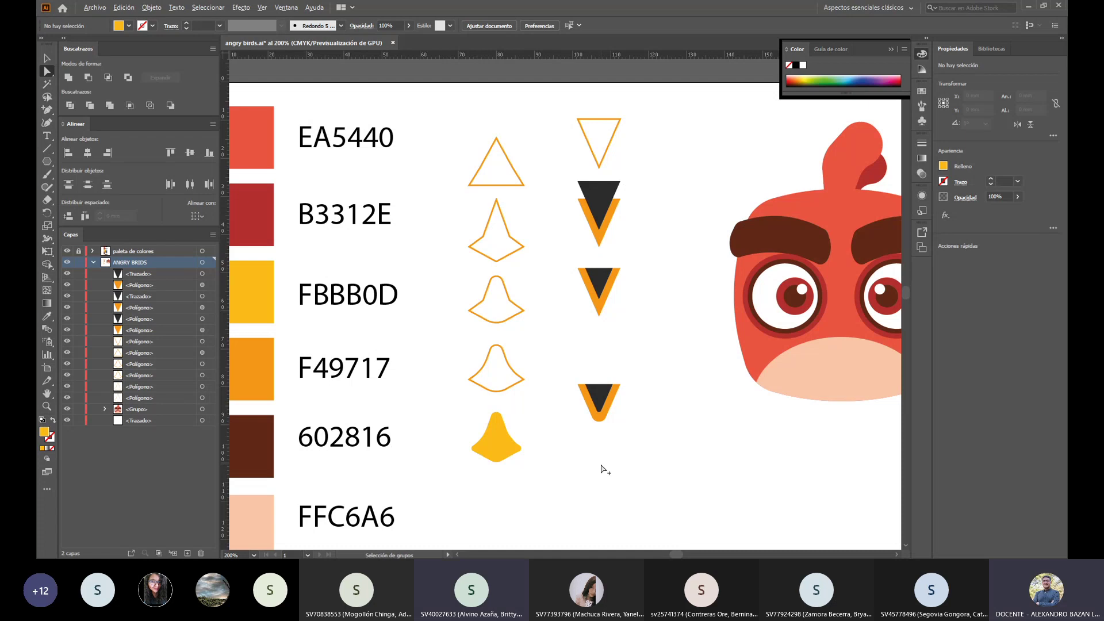
scroll(603, 469, "down", 1)
left_click_drag(603, 468, 564, 279)
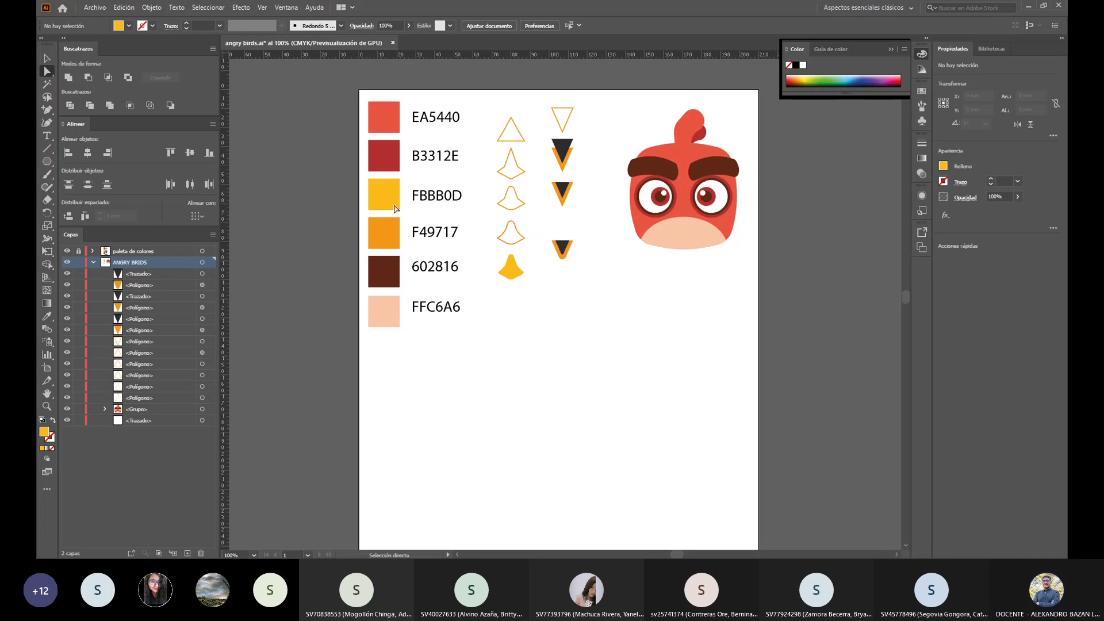
Step: Try rounding both side corners of the outlined beak just above the yellow one to about 1 mm, and undo the rounding
scroll(542, 239, "up", 2)
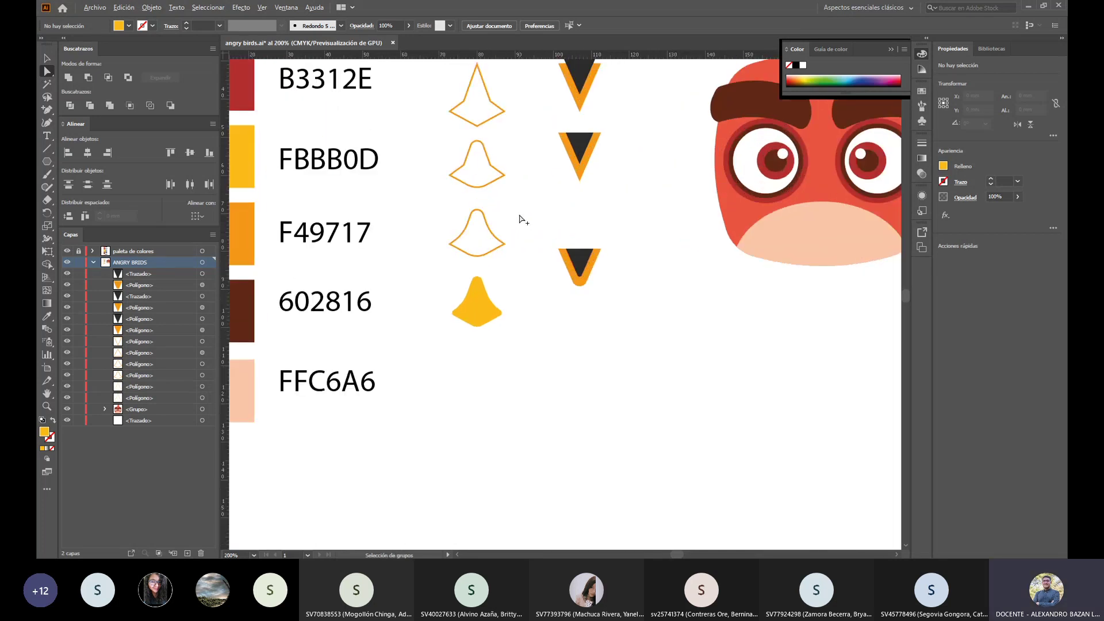
scroll(463, 239, "up", 3)
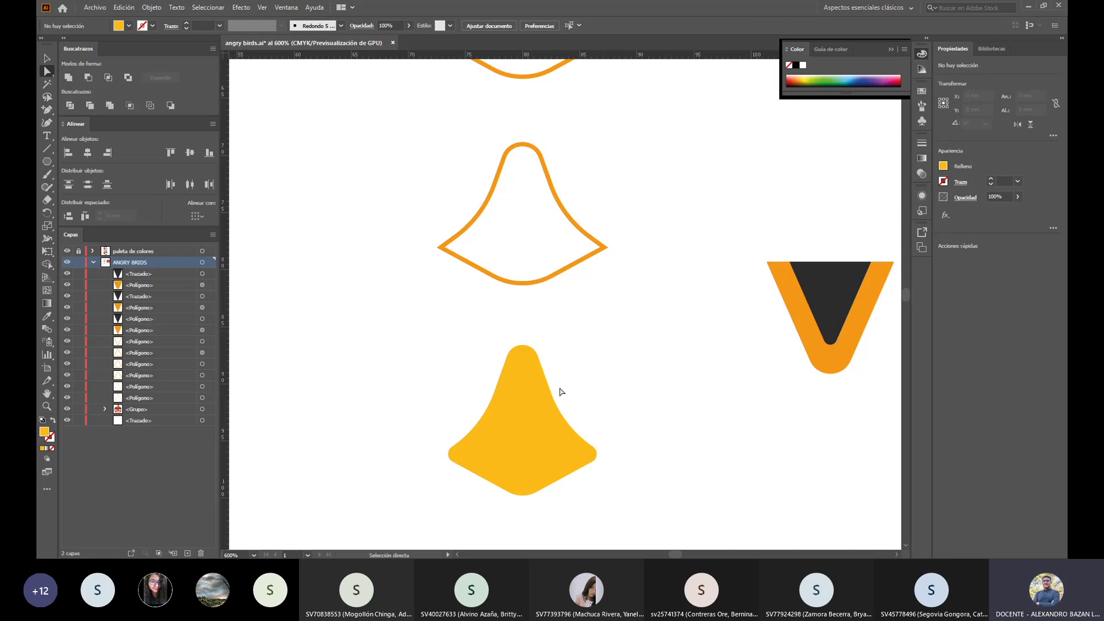
left_click(440, 249)
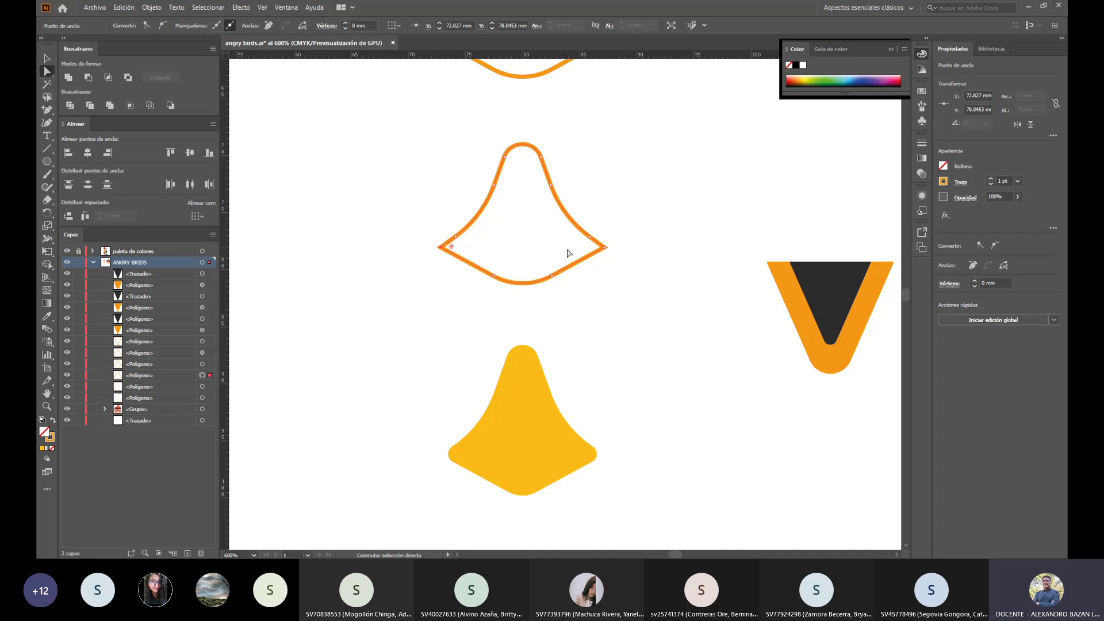
left_click(606, 248, "shift")
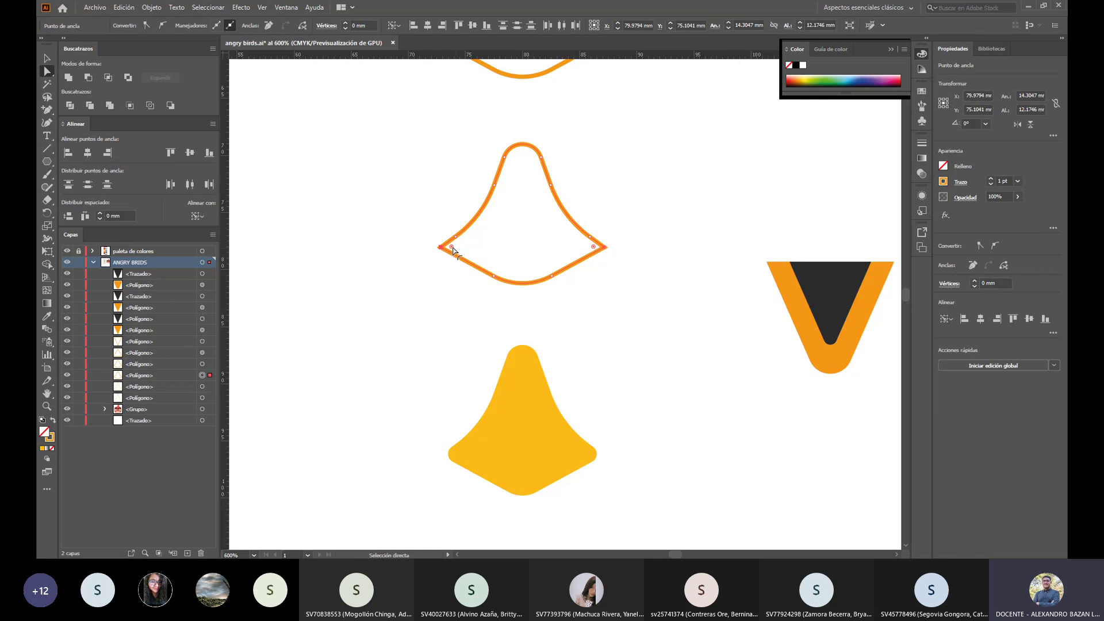
mouse_move(453, 250)
left_mouse_down()
mouse_move(508, 249)
mouse_move(416, 251)
mouse_move(510, 249)
mouse_move(435, 252)
mouse_move(464, 245)
left_mouse_up()
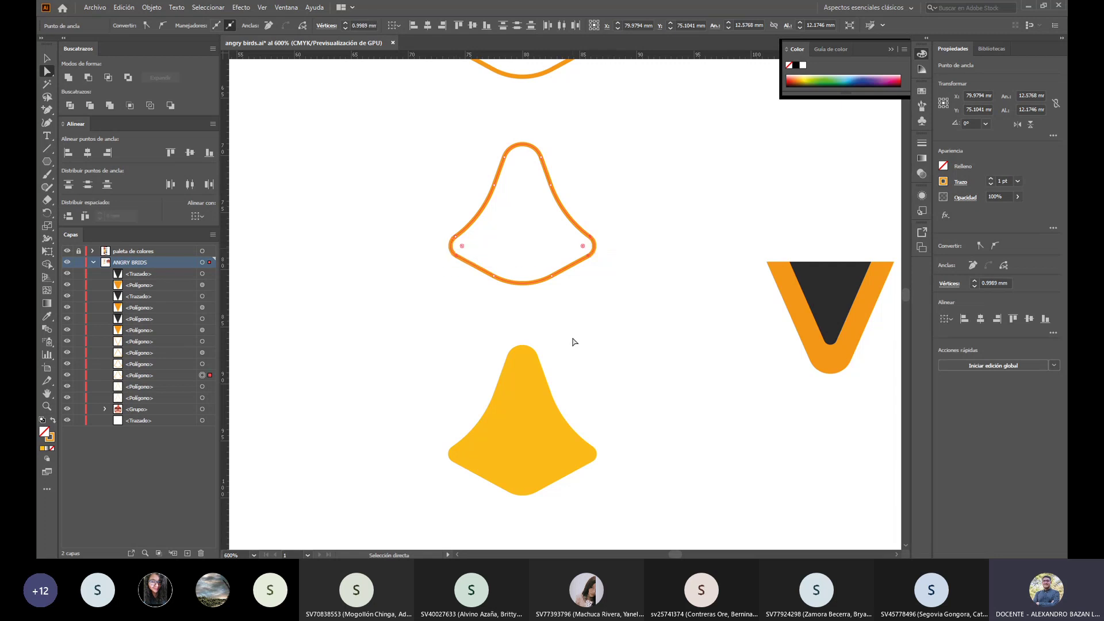
key("ctrl+z")
left_click(571, 336)
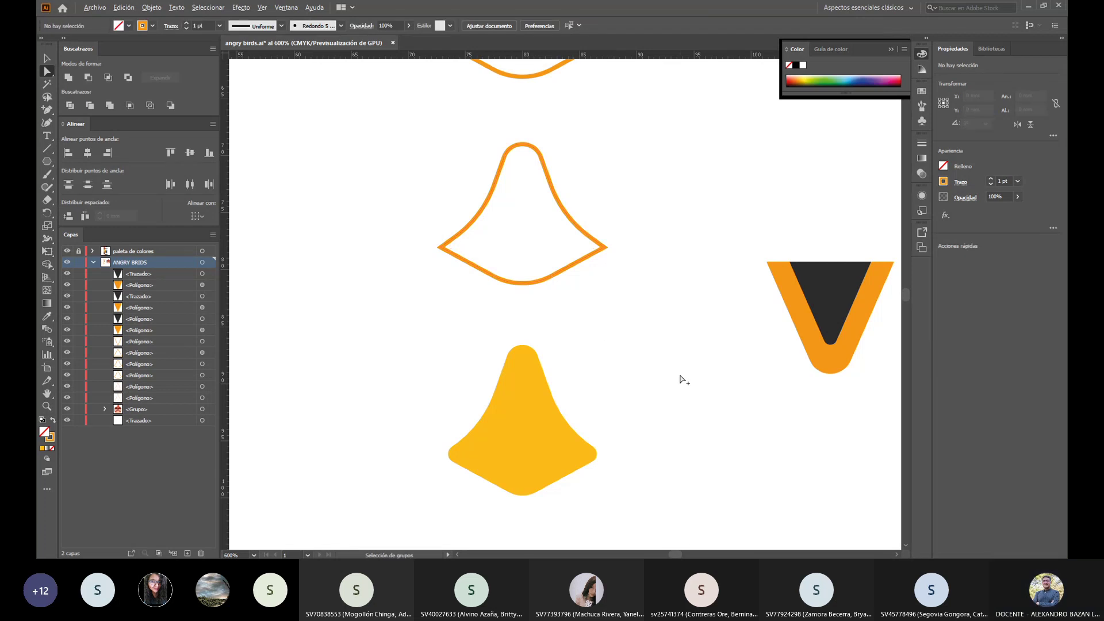
scroll(681, 379, "down", 3)
scroll(779, 329, "up", 1)
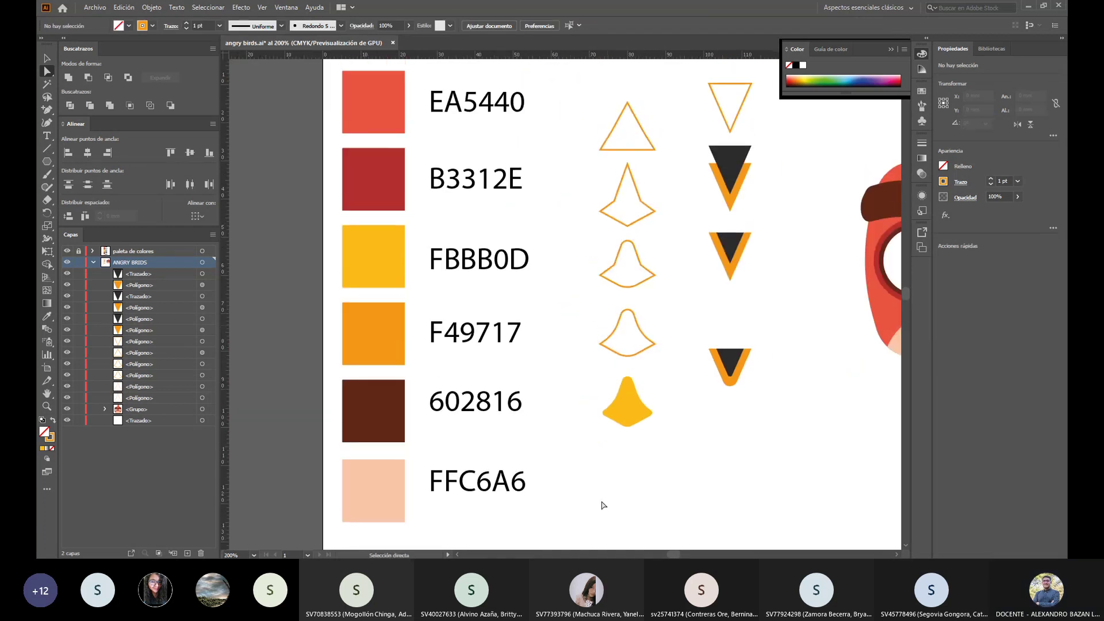
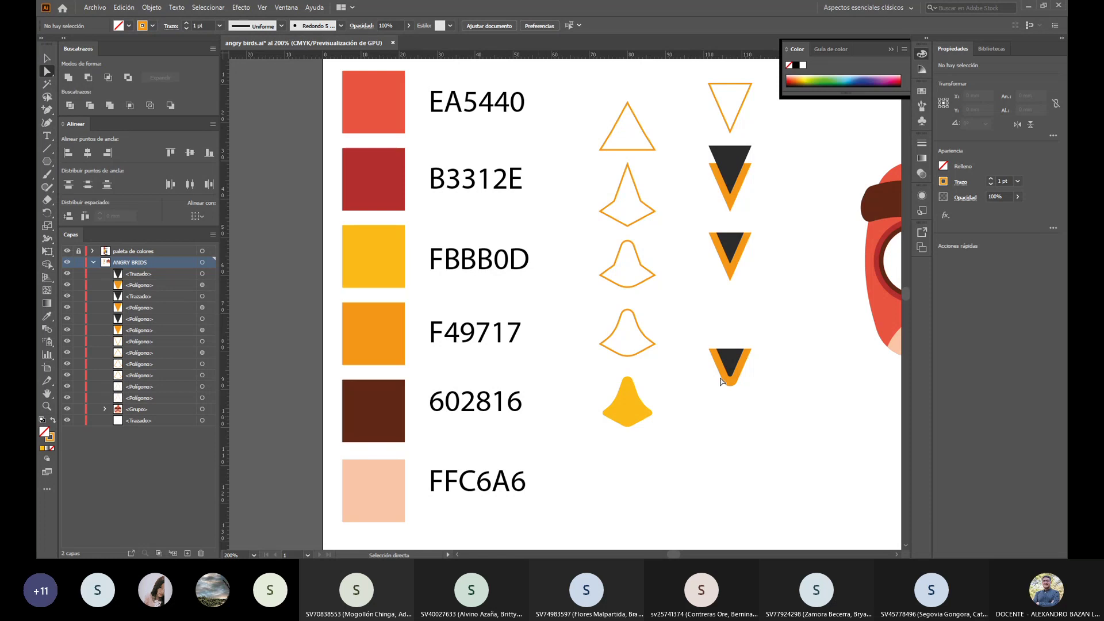
scroll(891, 368, "up", 2)
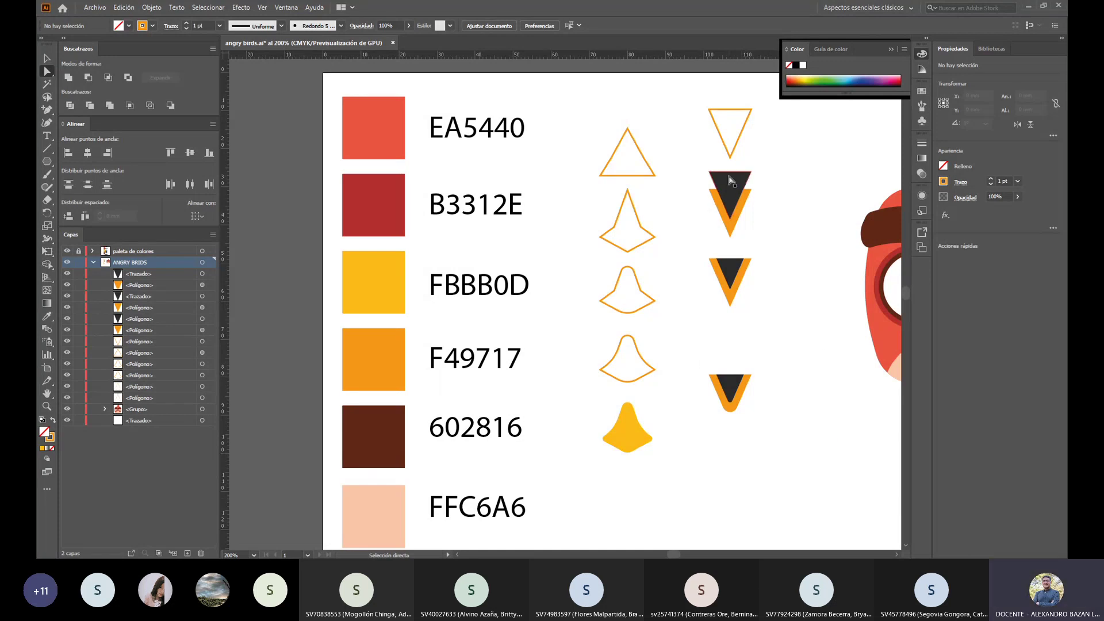
scroll(786, 464, "up", 1)
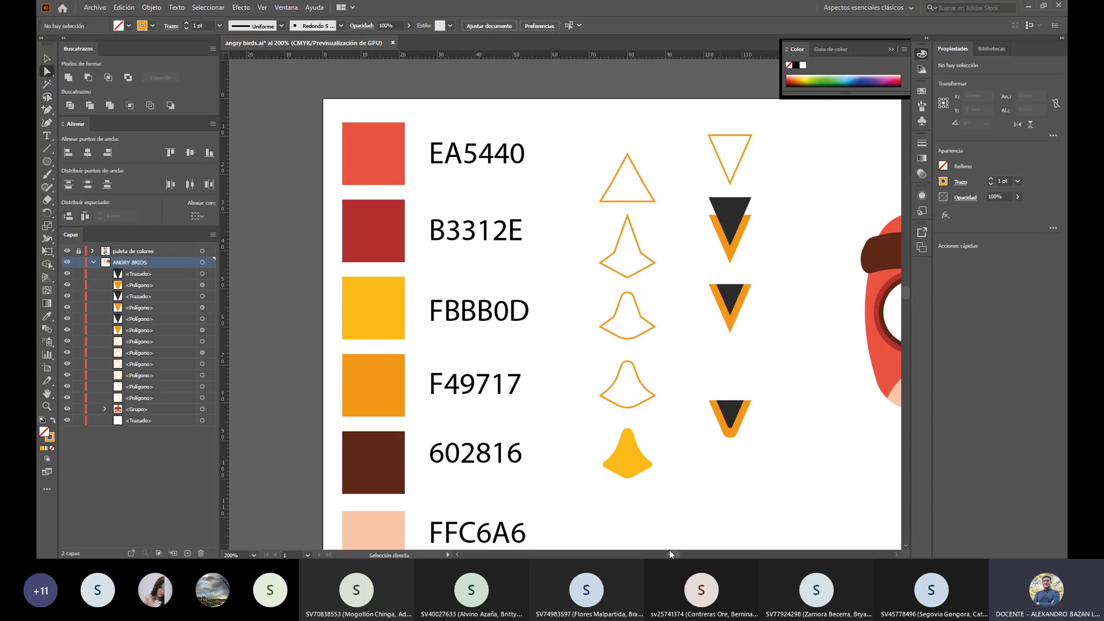
left_click_drag(669, 550, 678, 551)
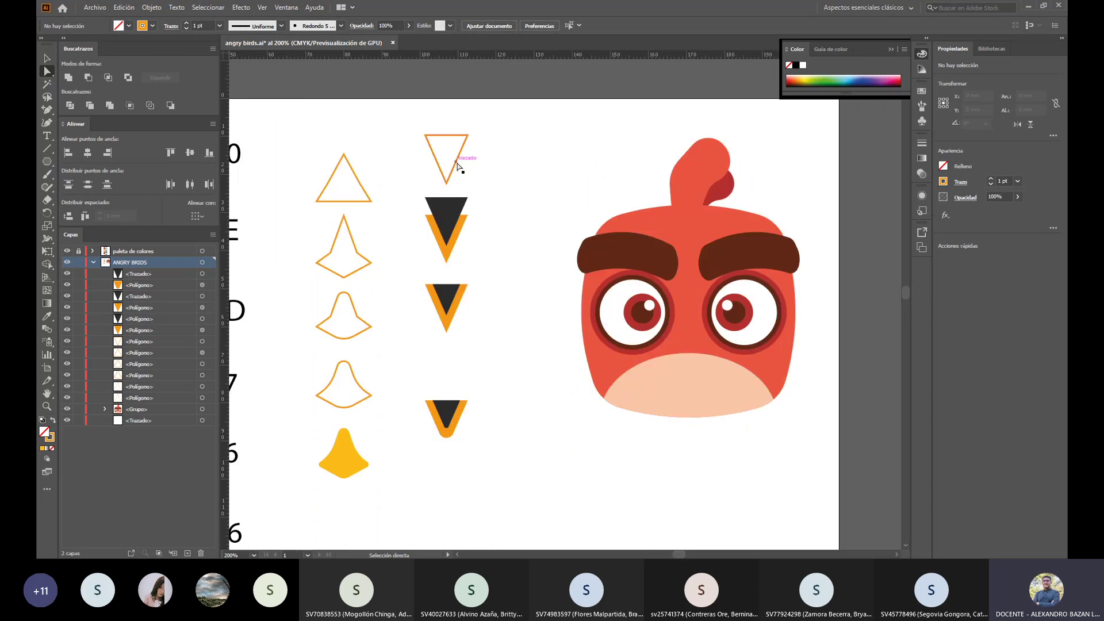
left_click_drag(418, 128, 485, 174)
left_click_drag(426, 198, 430, 207)
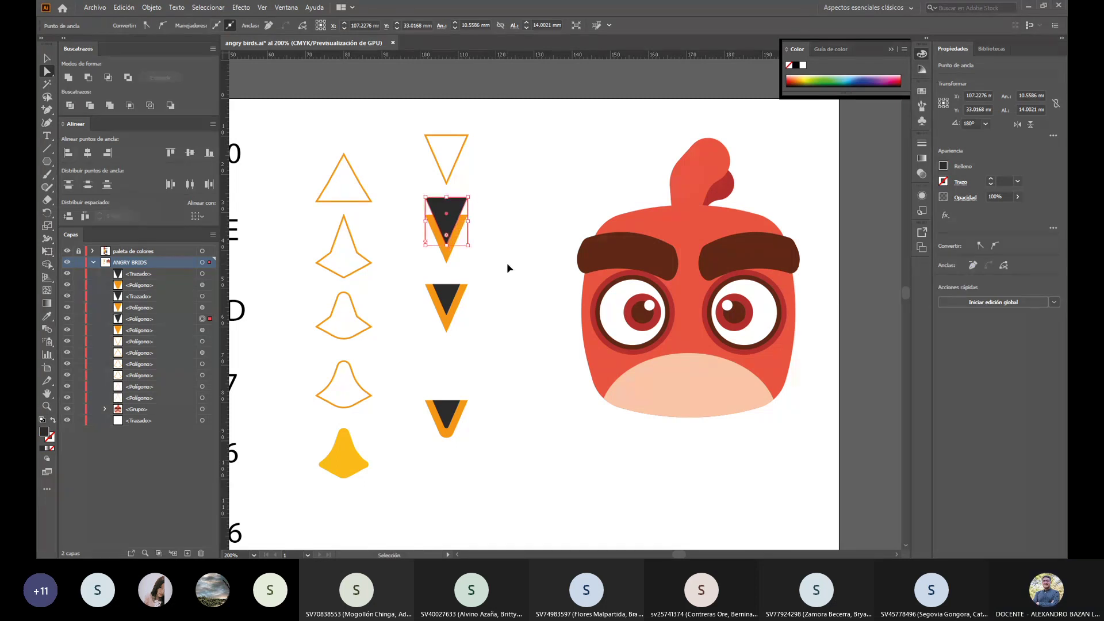
left_click(507, 268)
left_click(47, 58)
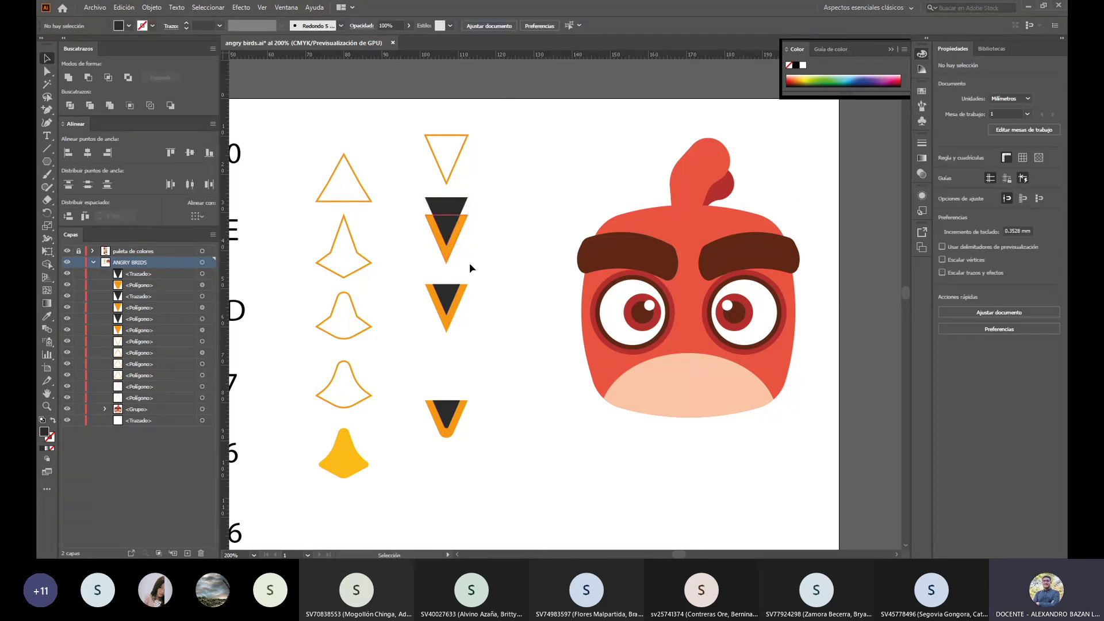
left_click(451, 257)
left_click(472, 289)
left_click(447, 300)
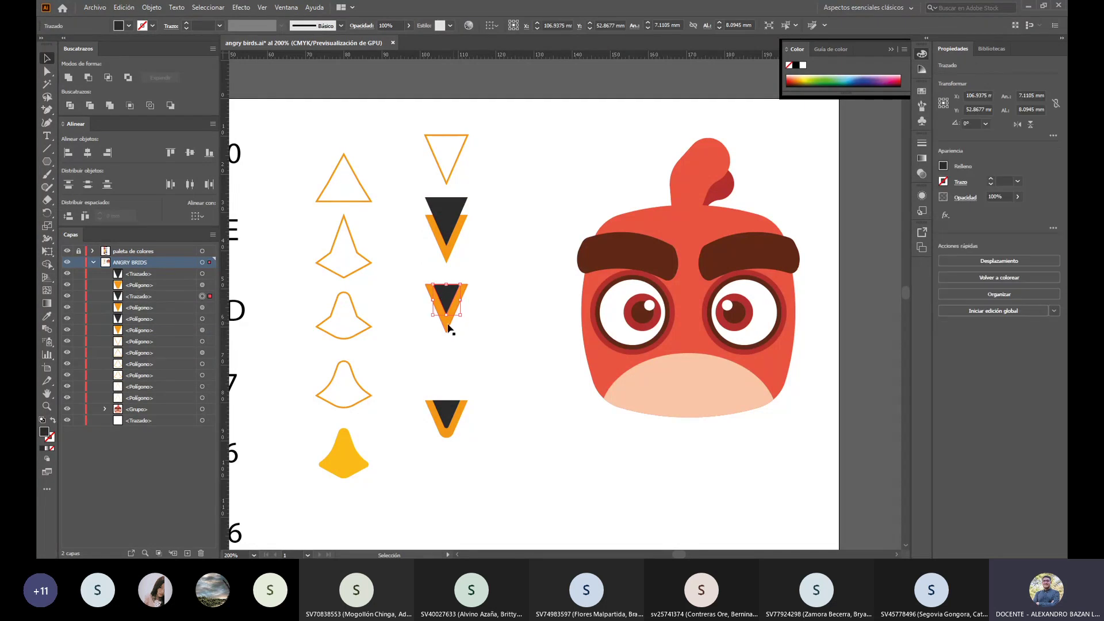
left_click_drag(488, 340, 381, 263)
left_click(468, 228)
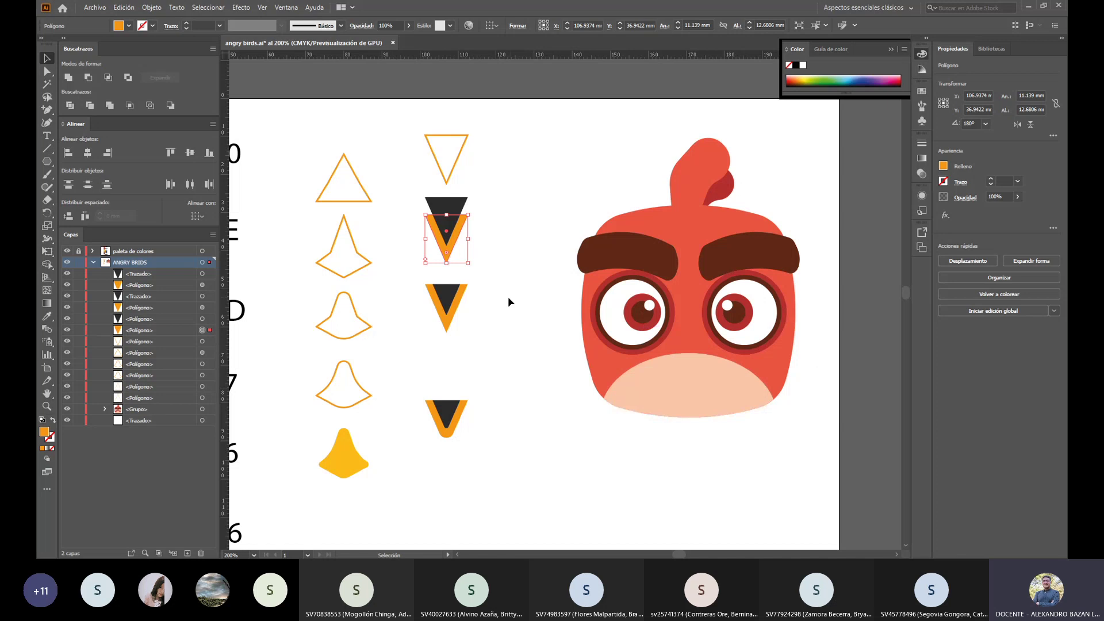
Step: Duplicate in place the orange triangle below the outlined inverted triangle, with the copy in front of the dark triangle
key("a")
key("v")
left_click(487, 221)
key("a")
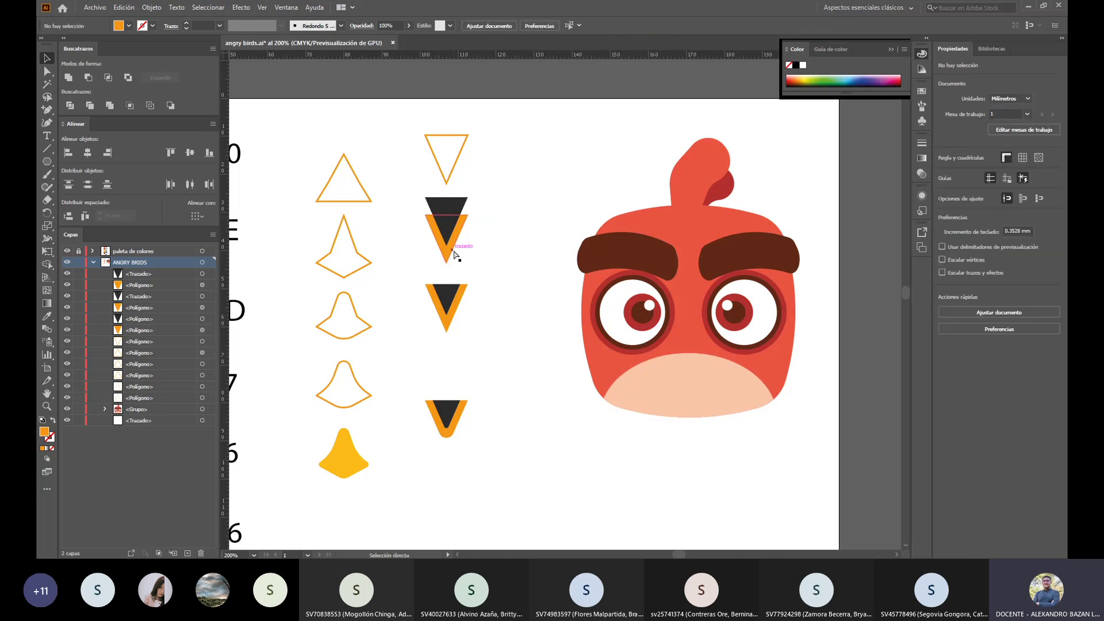
left_click(454, 254)
key("ctrl+c")
key("ctrl+f")
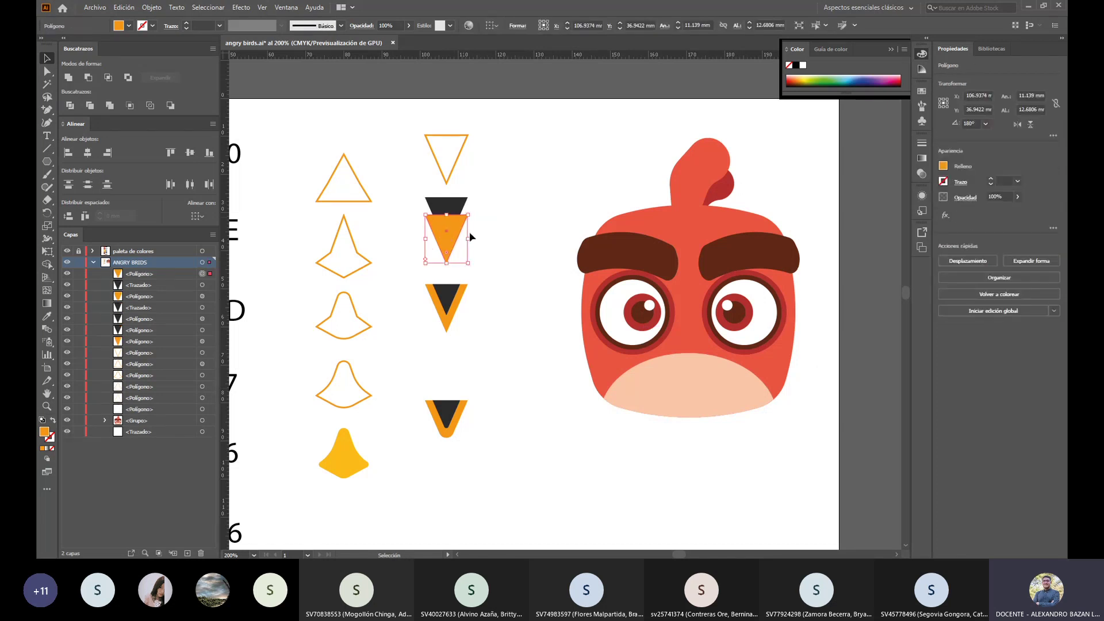
Step: Try intersecting the orange copy with the dark triangle and filling the overlap with the dark colour of the pair below, and undo both
left_click(453, 205, "shift")
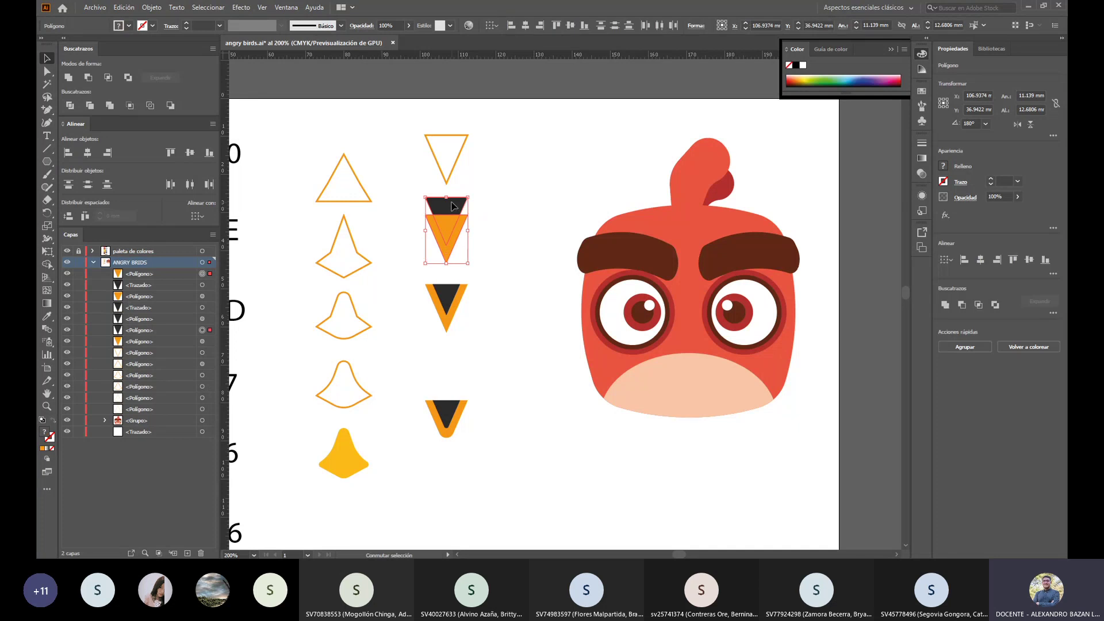
left_click(107, 77)
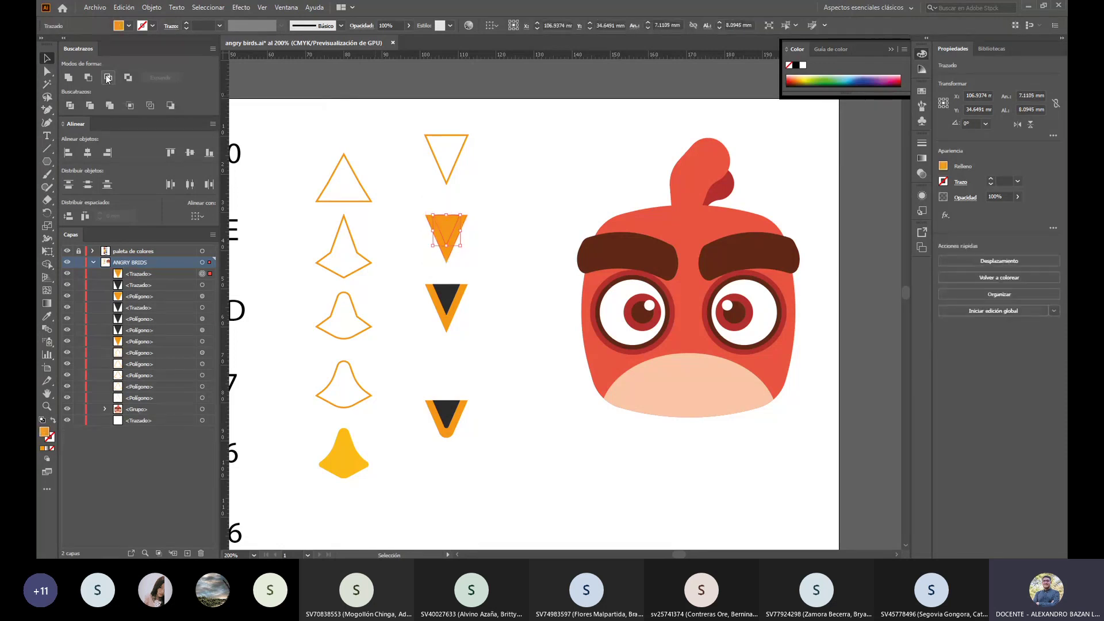
key("i")
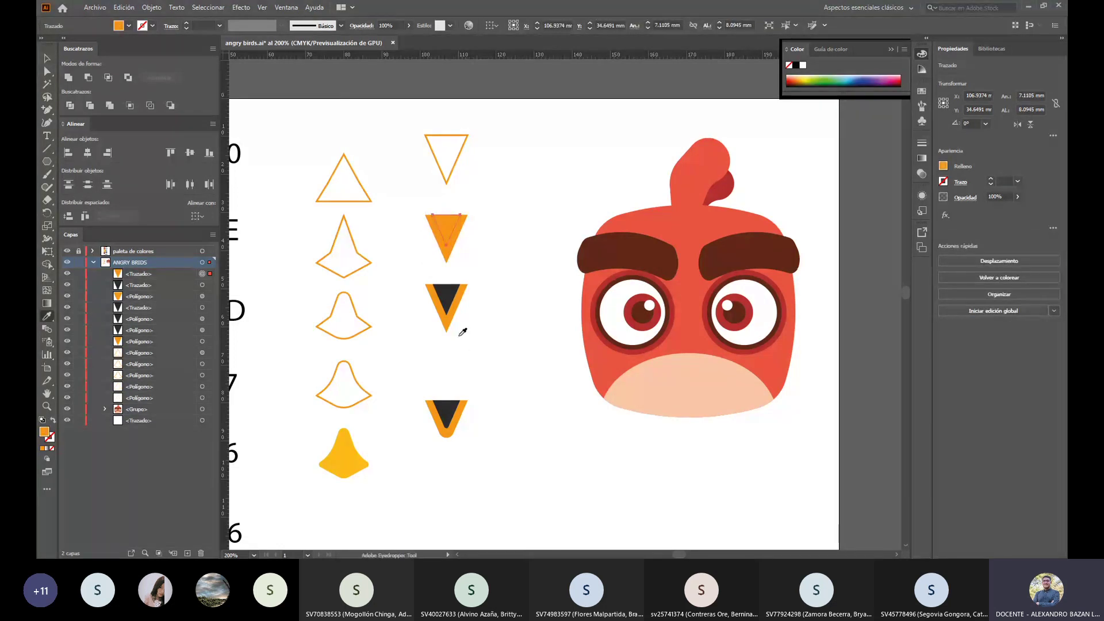
left_click(446, 299)
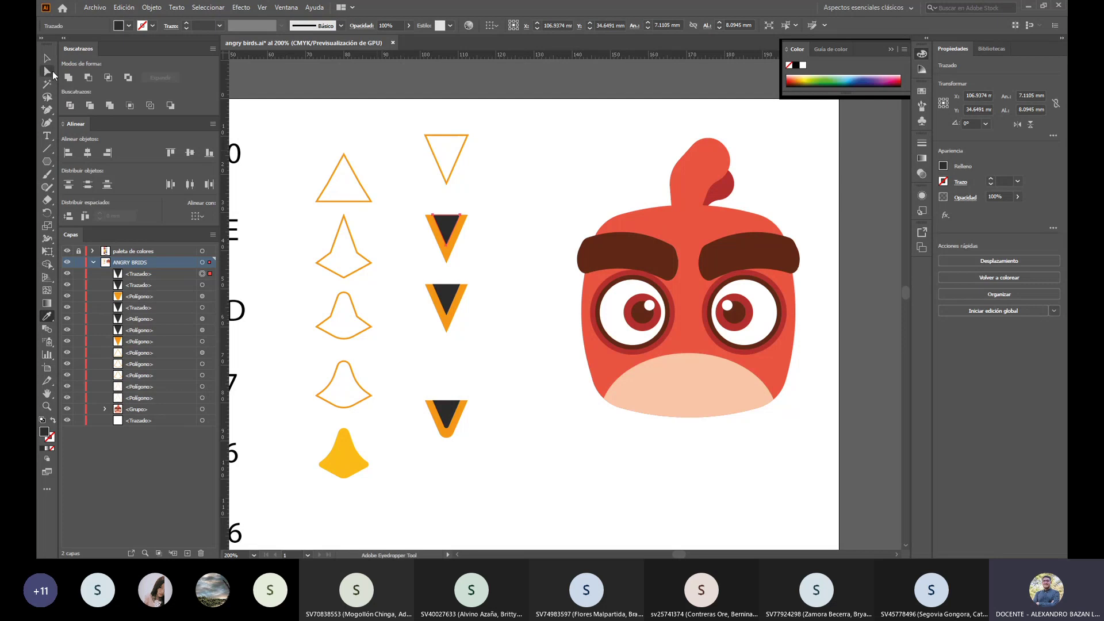
key("v")
key("ctrl+z")
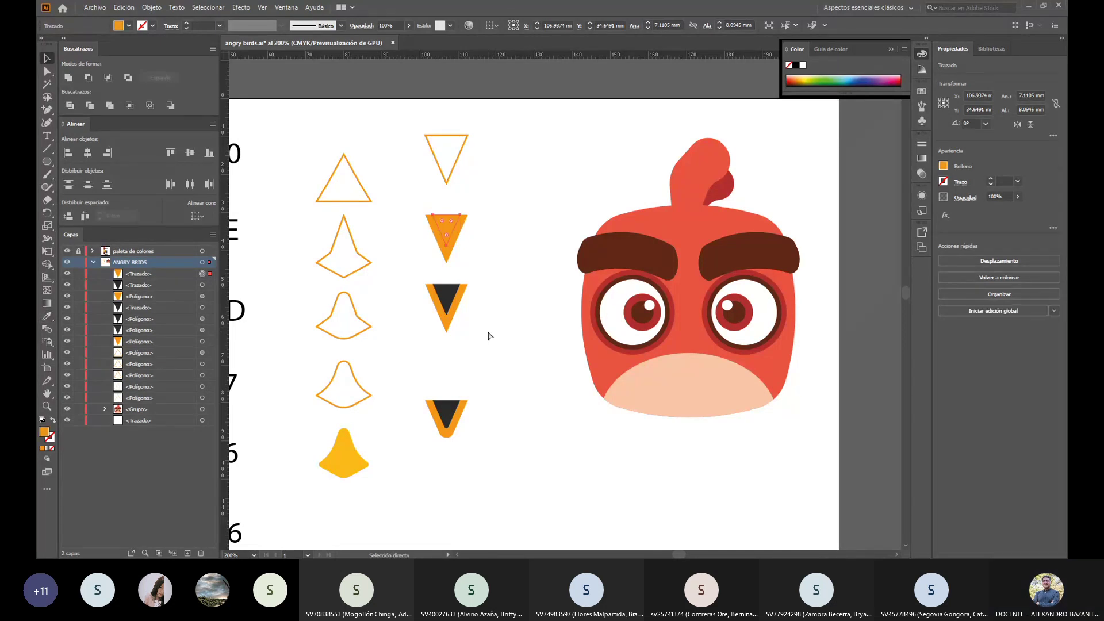
key("ctrl+z")
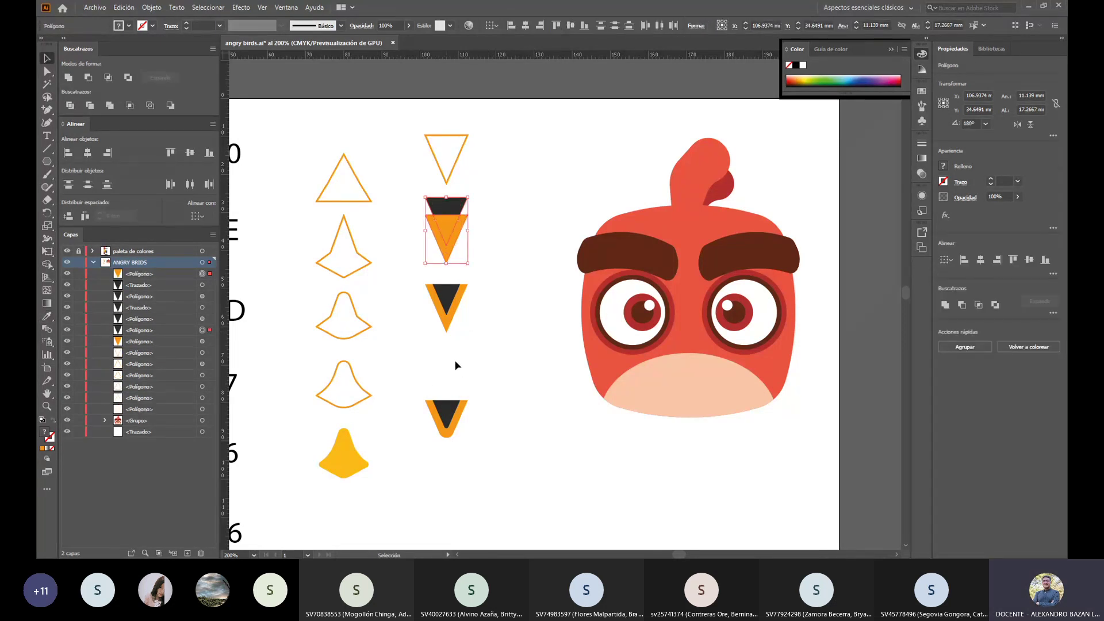
left_click(463, 377)
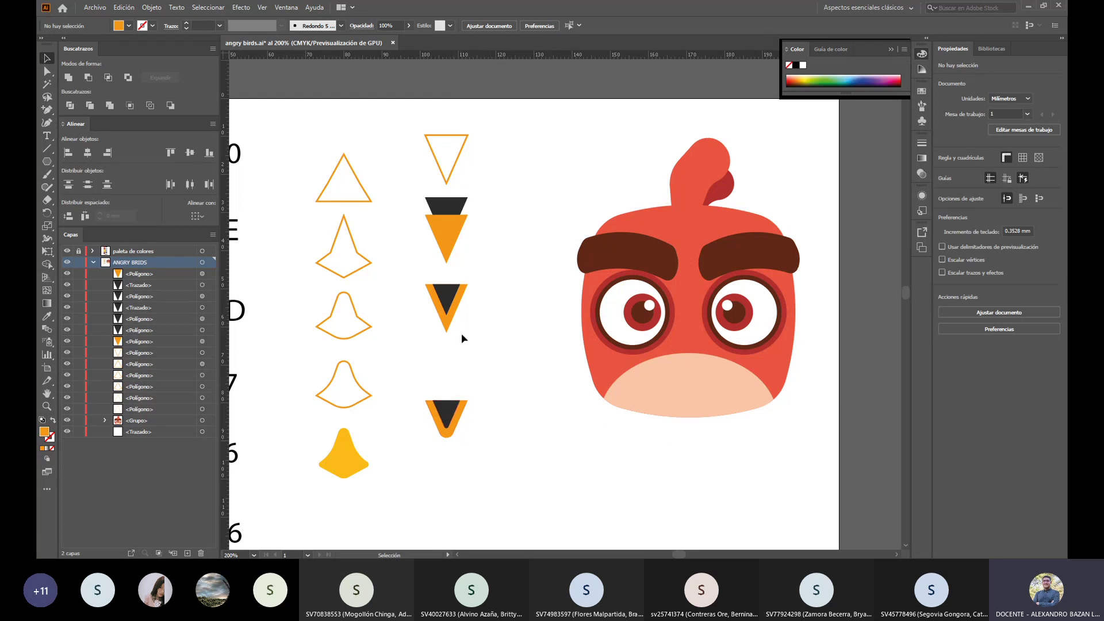
left_click(448, 434)
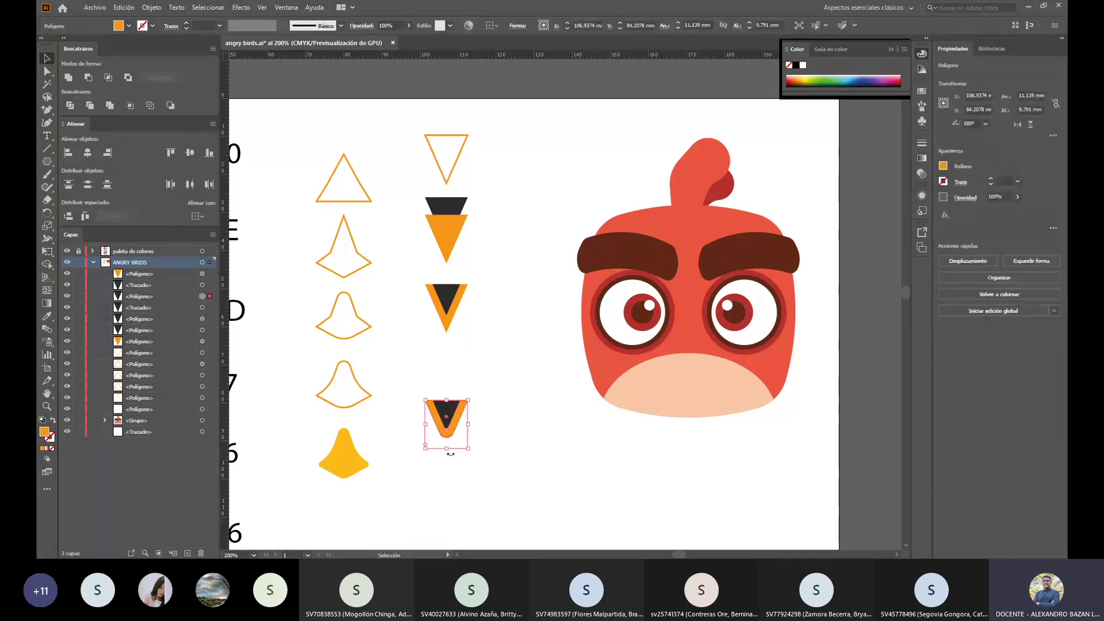
left_click(449, 311)
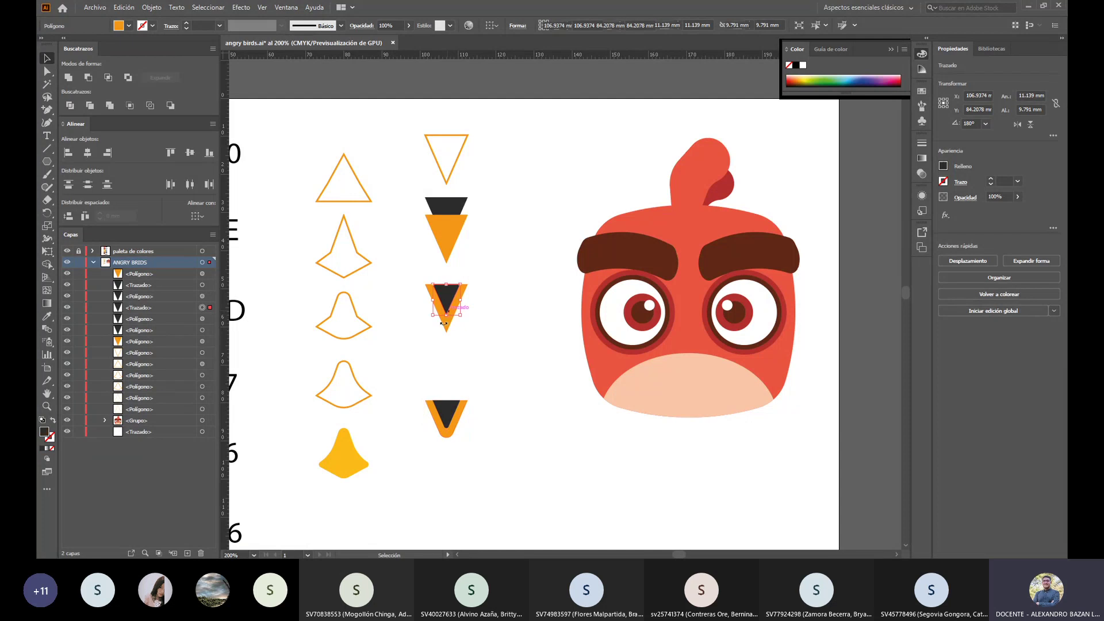
left_click(539, 378)
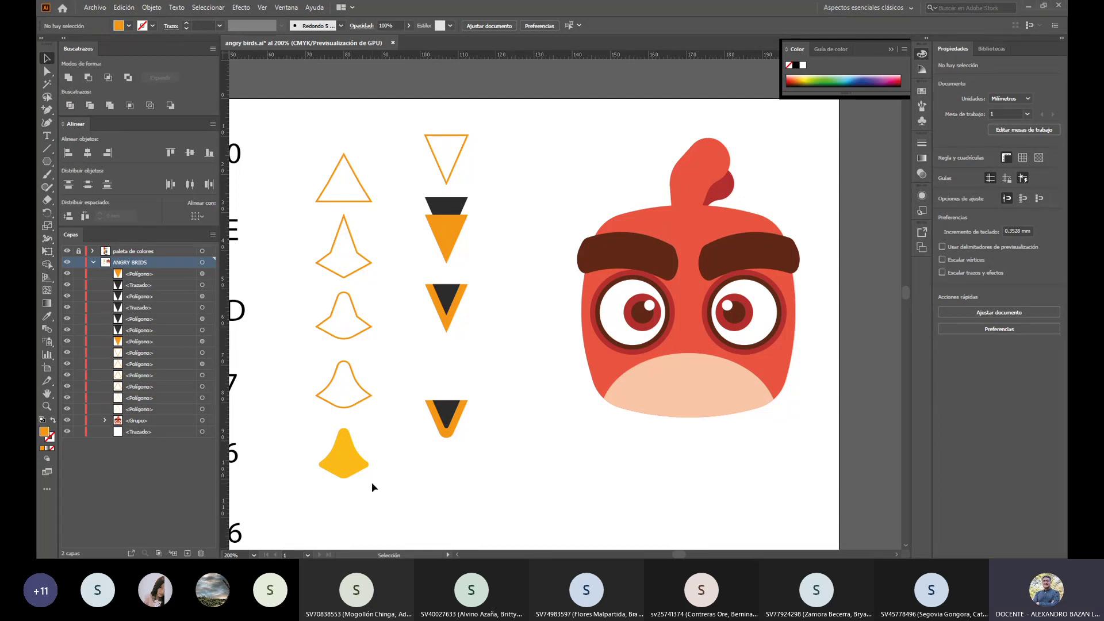
Step: Bring the solid yellow beak shape to the front and move it onto the lowest dark-and-orange triangle
left_click_drag(384, 508, 330, 454)
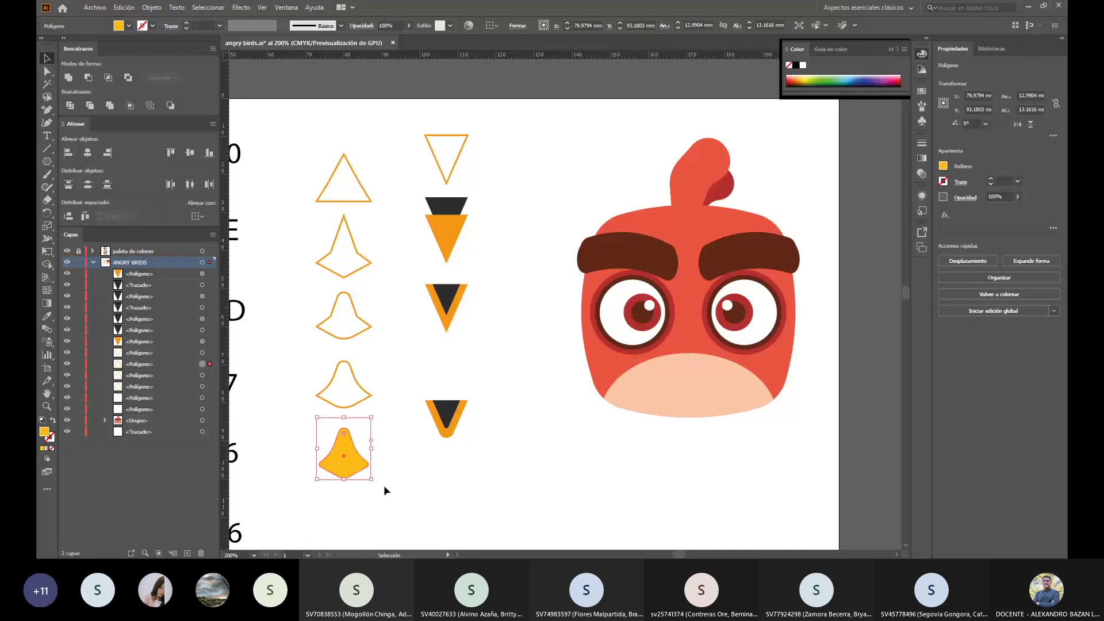
key("a")
key("Delete")
key("v")
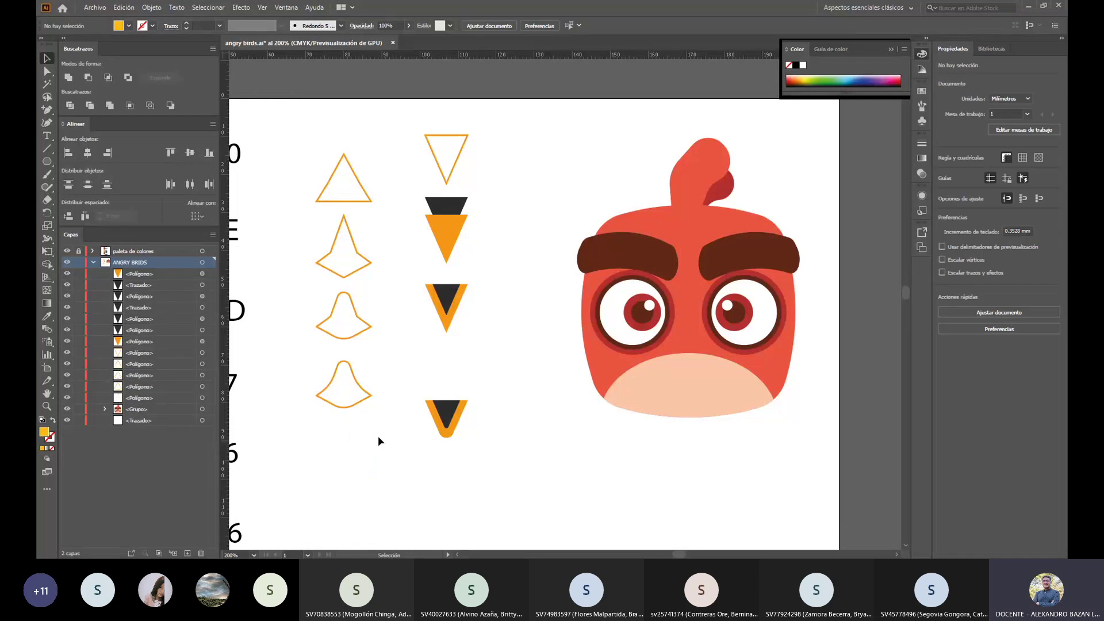
left_click(455, 418)
left_click(526, 462)
key("a")
key("ctrl+z")
left_click_drag(361, 461, 456, 396)
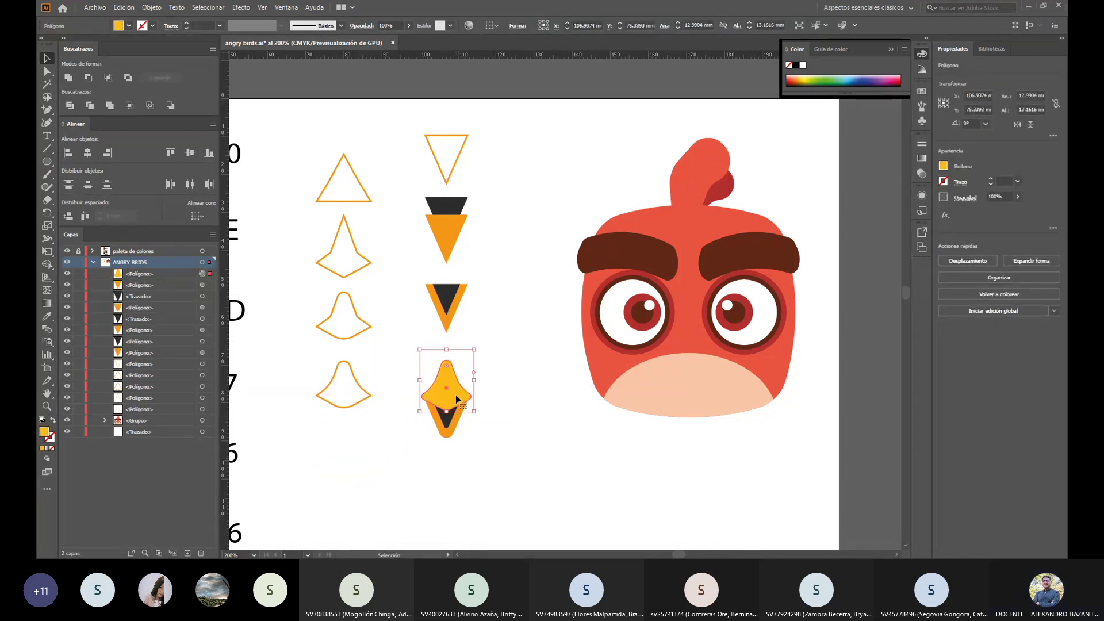
left_click(474, 456)
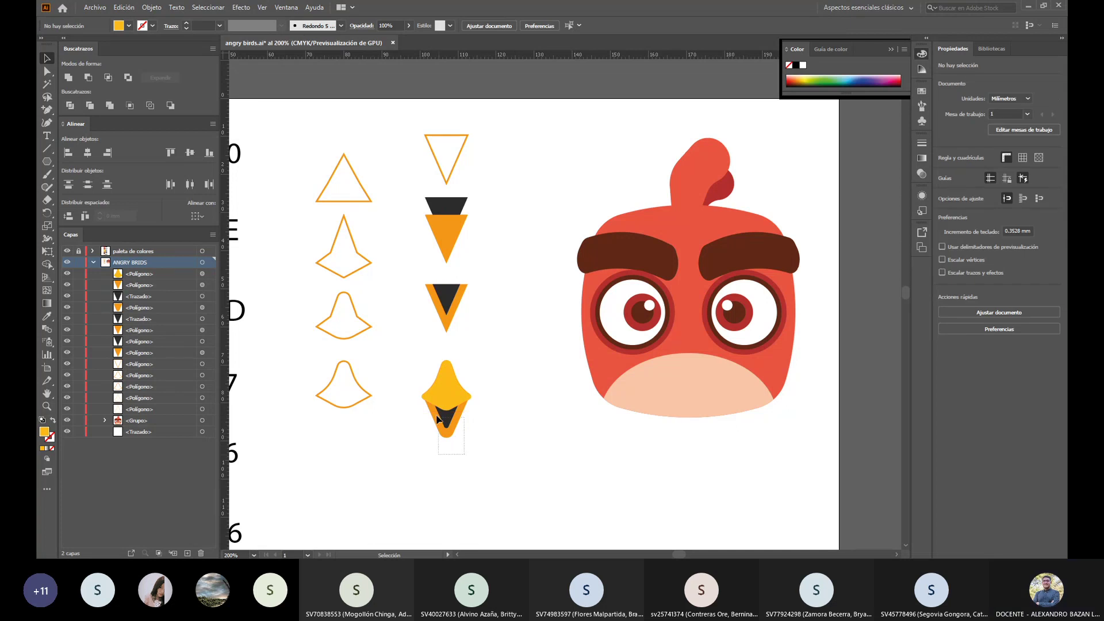
Step: Scale down the lowest dark-and-orange triangle slightly and lower the yellow beak shape a little further over it
left_click_drag(437, 420, 466, 437)
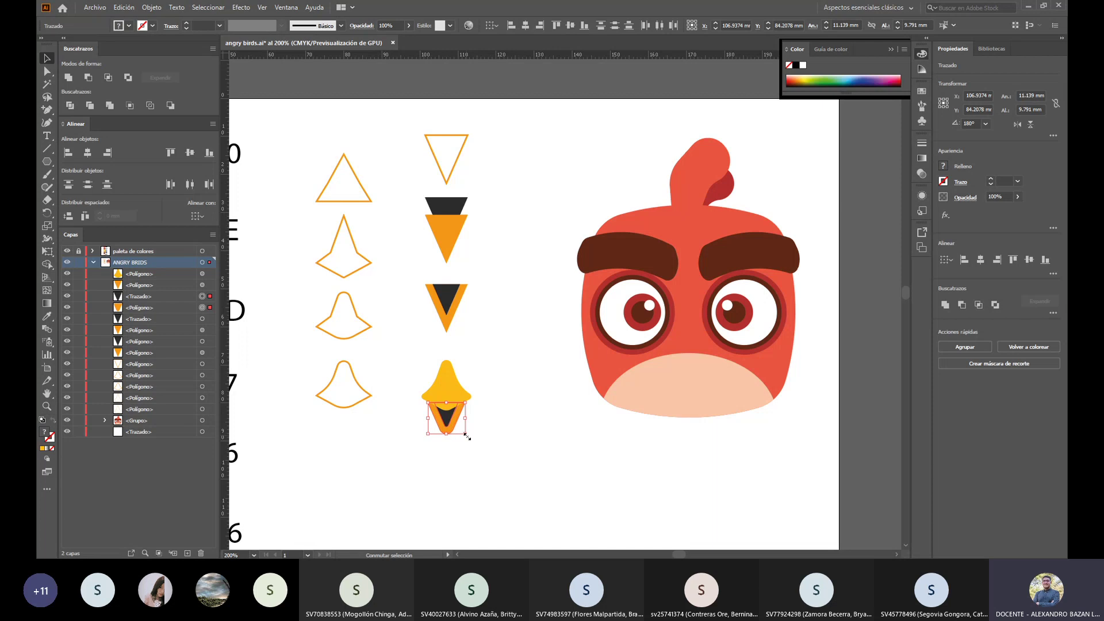
left_click(495, 457)
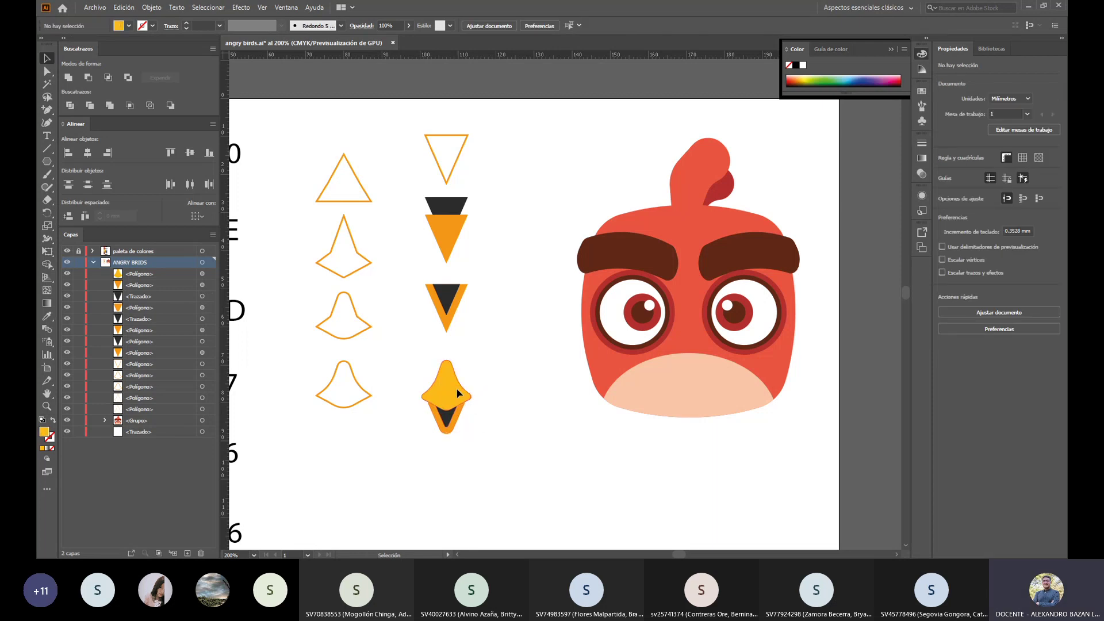
left_click_drag(457, 393, 456, 398)
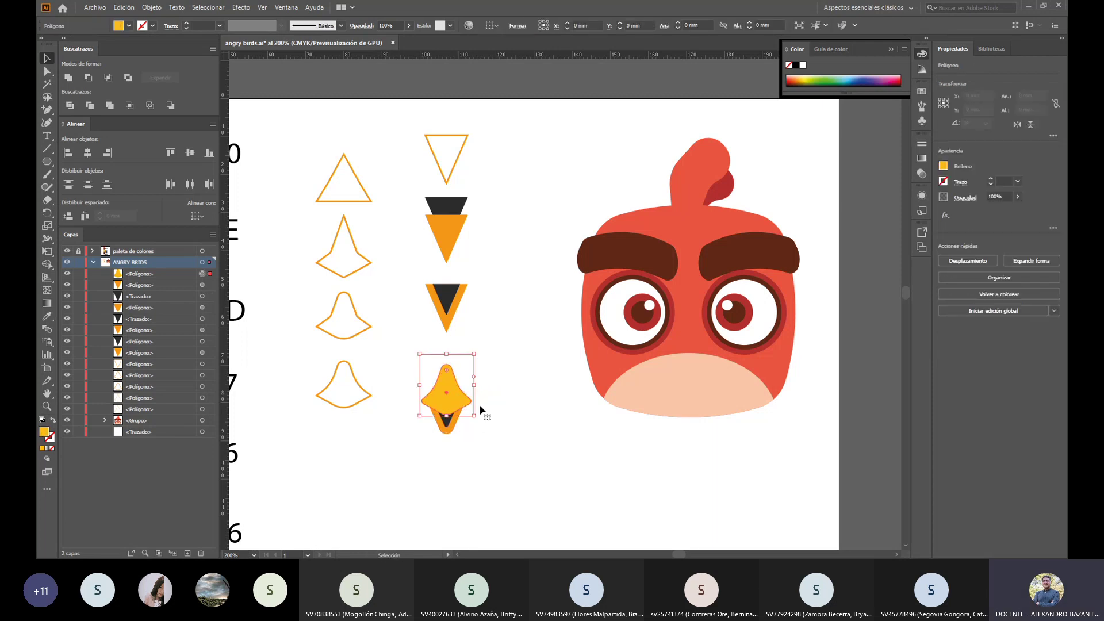
left_click(502, 412)
Step: Centre the yellow beak and the dark-and-orange triangle horizontally on each other and group them
left_click_drag(506, 447, 423, 364)
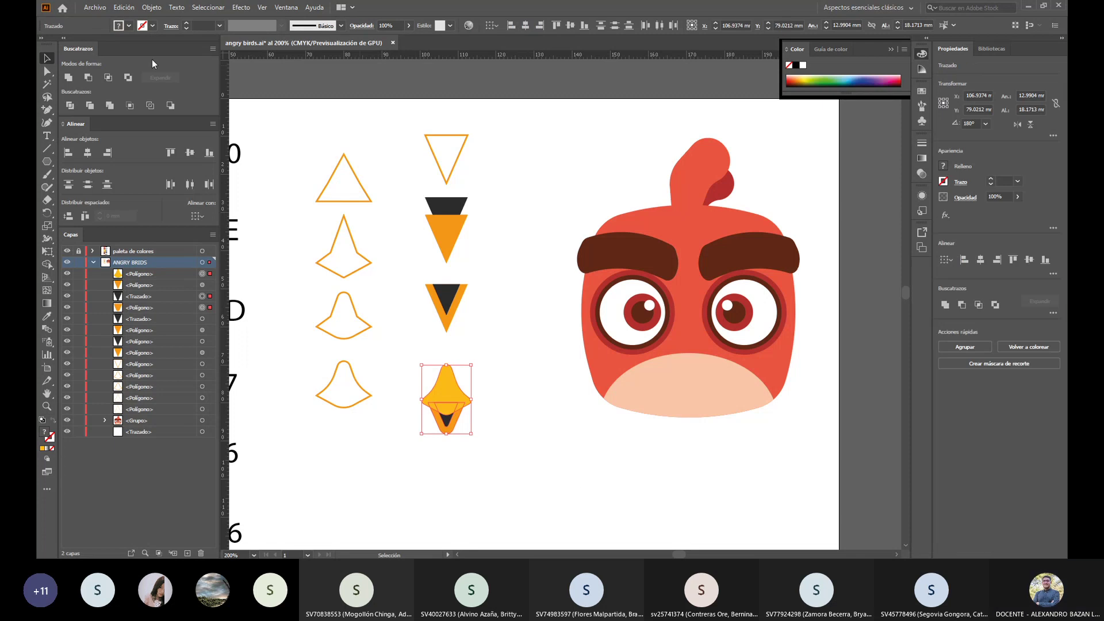
left_click(86, 154)
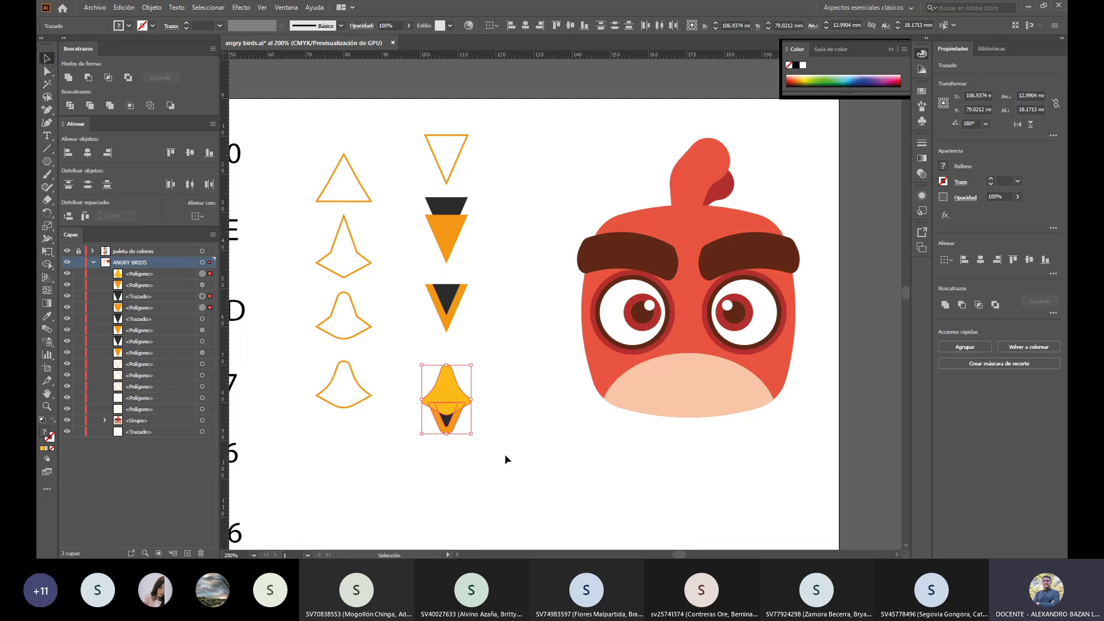
left_click_drag(505, 471, 456, 419)
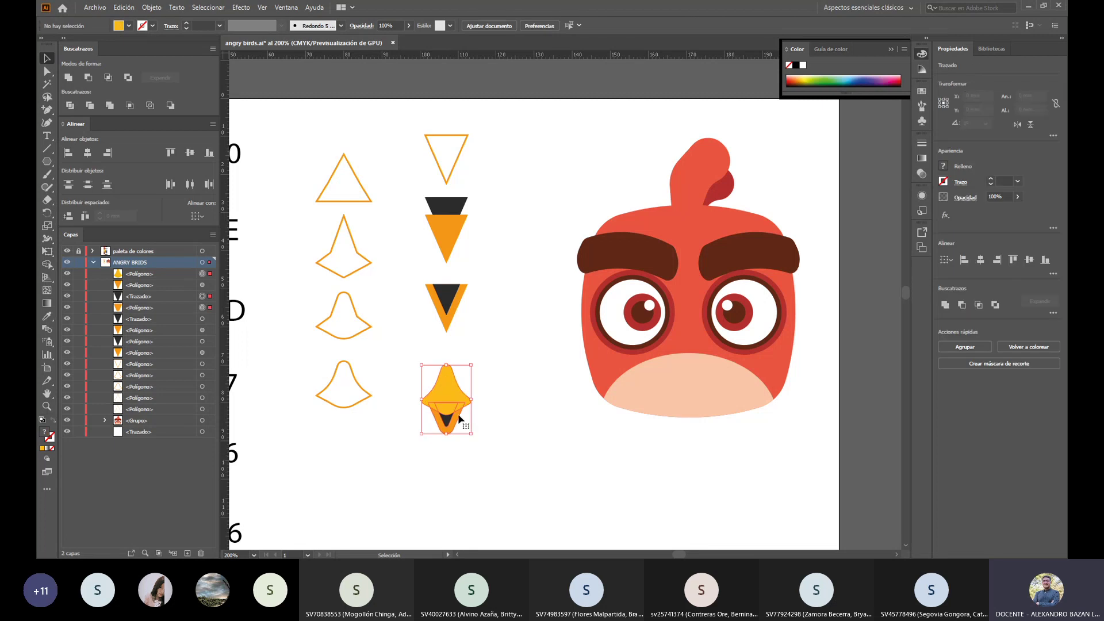
key("ctrl+g")
left_click(501, 429)
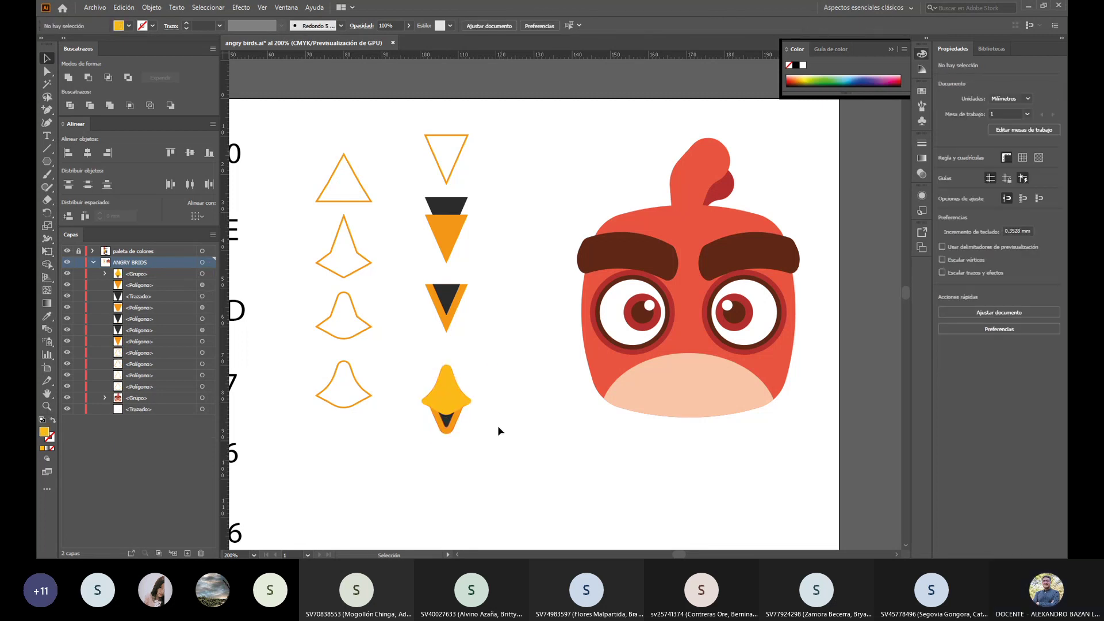
Step: Move the grouped beak onto the red character's face, centred between the eyes and over the peach chin patch
left_click_drag(457, 402, 699, 357)
left_click(719, 470)
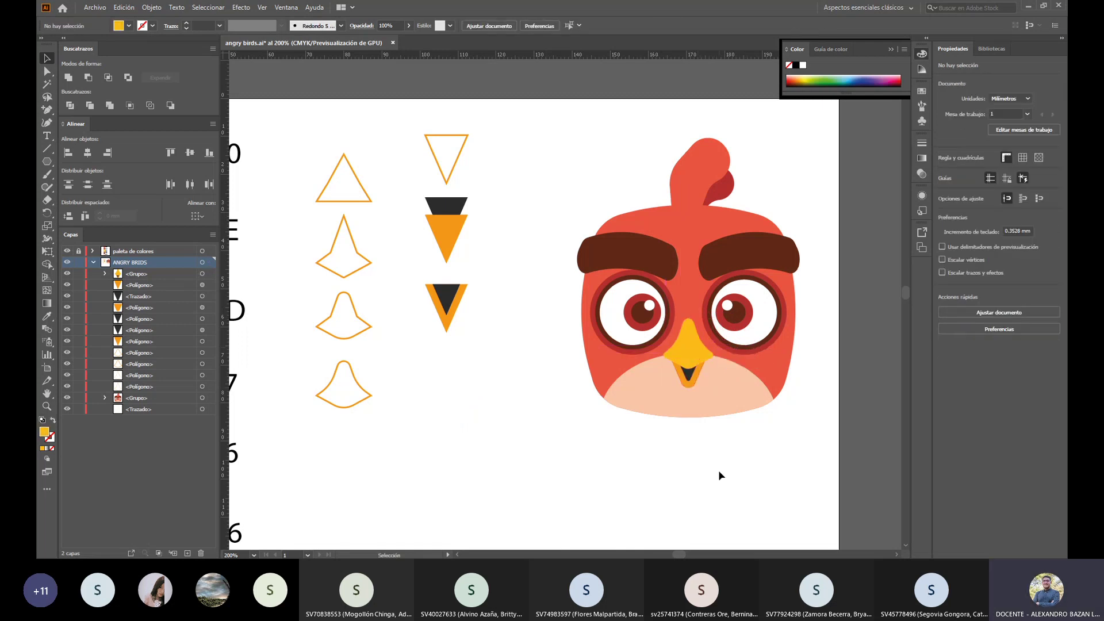
scroll(739, 451, "up", 1)
left_click_drag(775, 491, 577, 182)
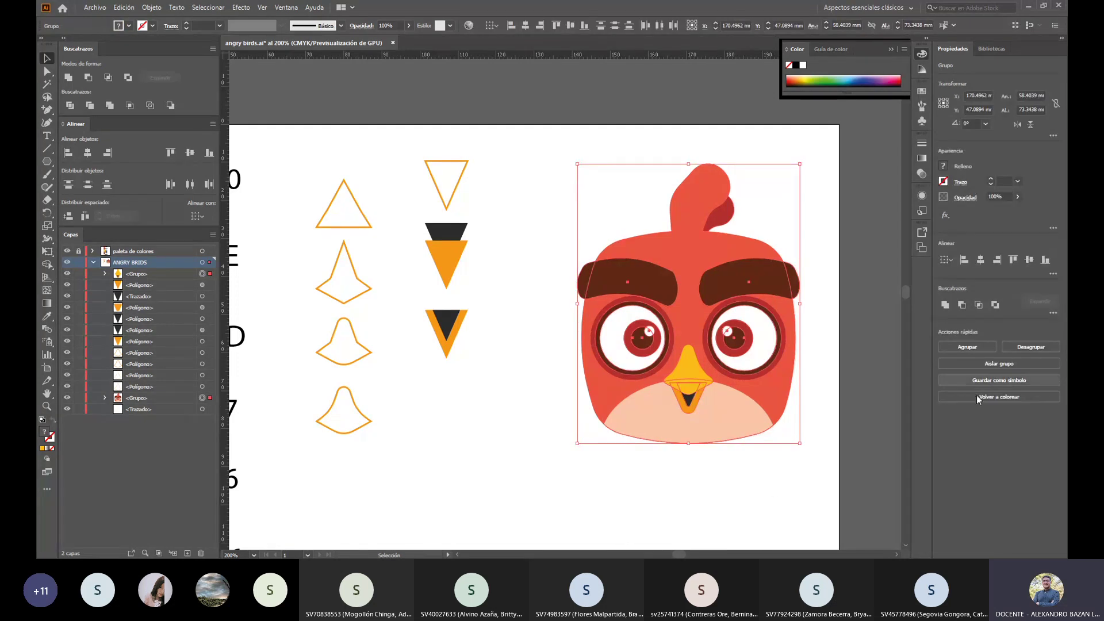
left_click(781, 524)
Step: Enlarge the beak group on the face to about 14.5 mm wide by 20.7 mm high and shift it slightly down
left_click(698, 388)
left_click_drag(713, 413, 717, 433)
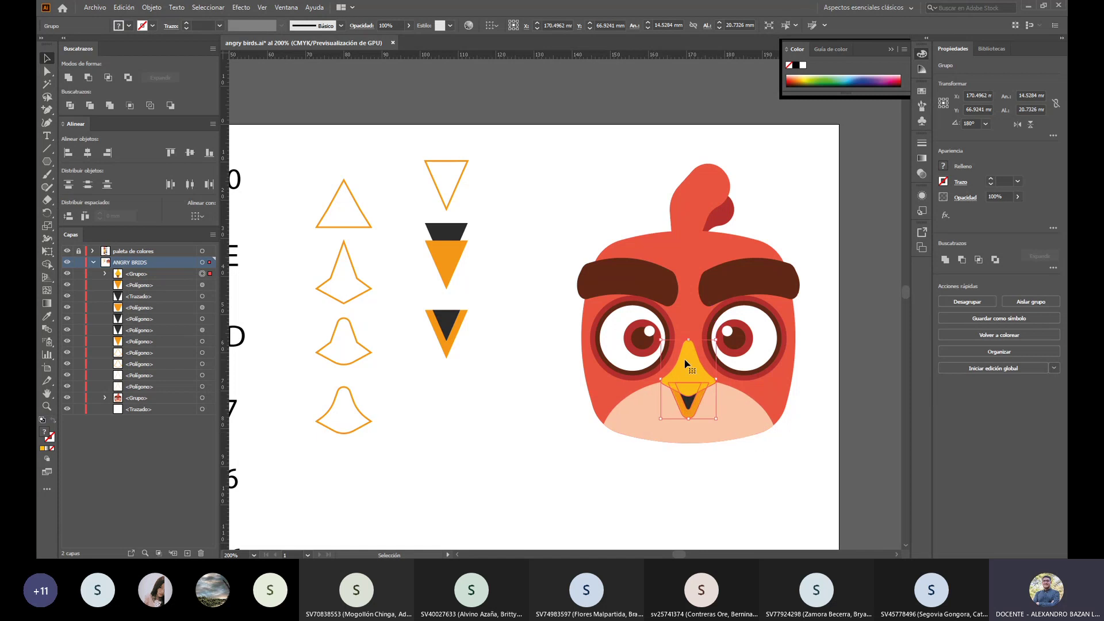
key("ctrl+shift+a")
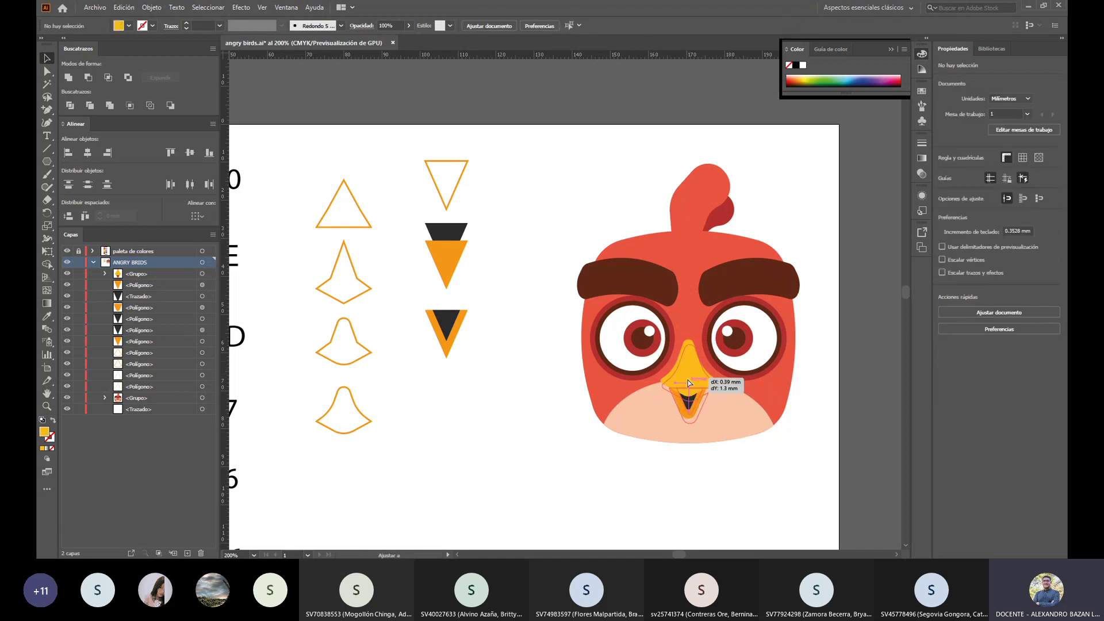
left_click_drag(688, 379, 686, 385)
left_click(740, 481)
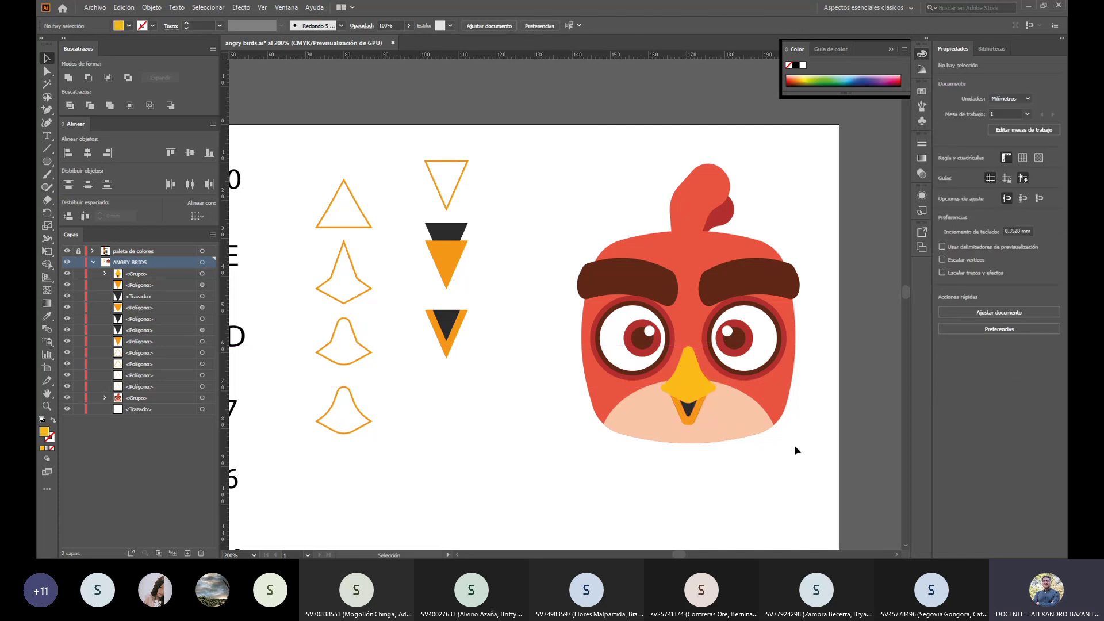
Step: Isolate the face group and lighten the chin patch's fill to pale peach FFDAC7
double_click(739, 419)
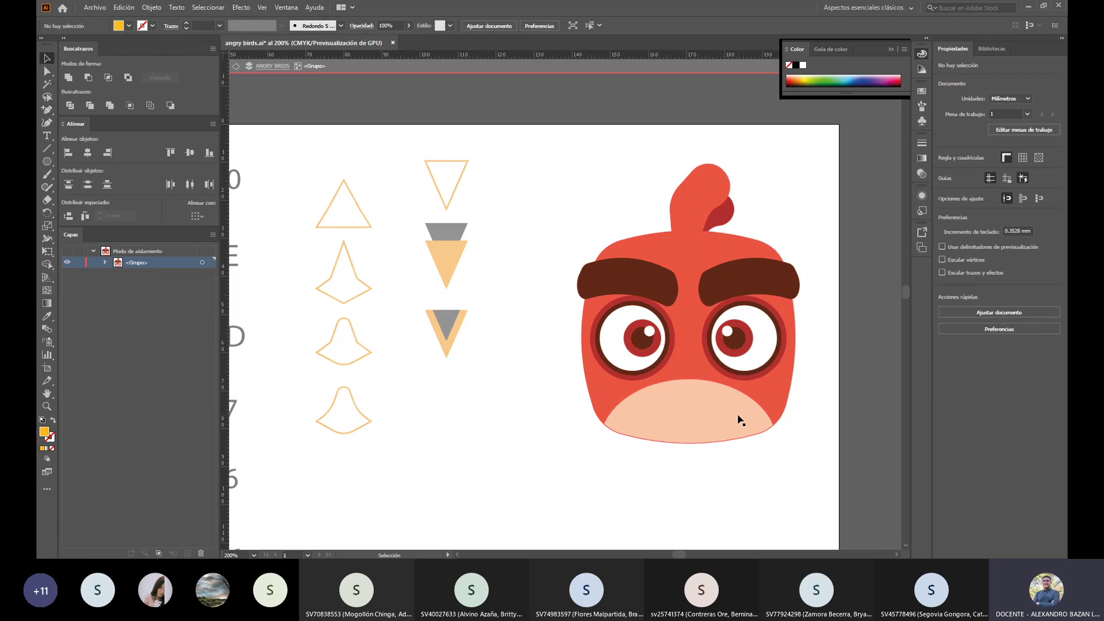
left_click(737, 419)
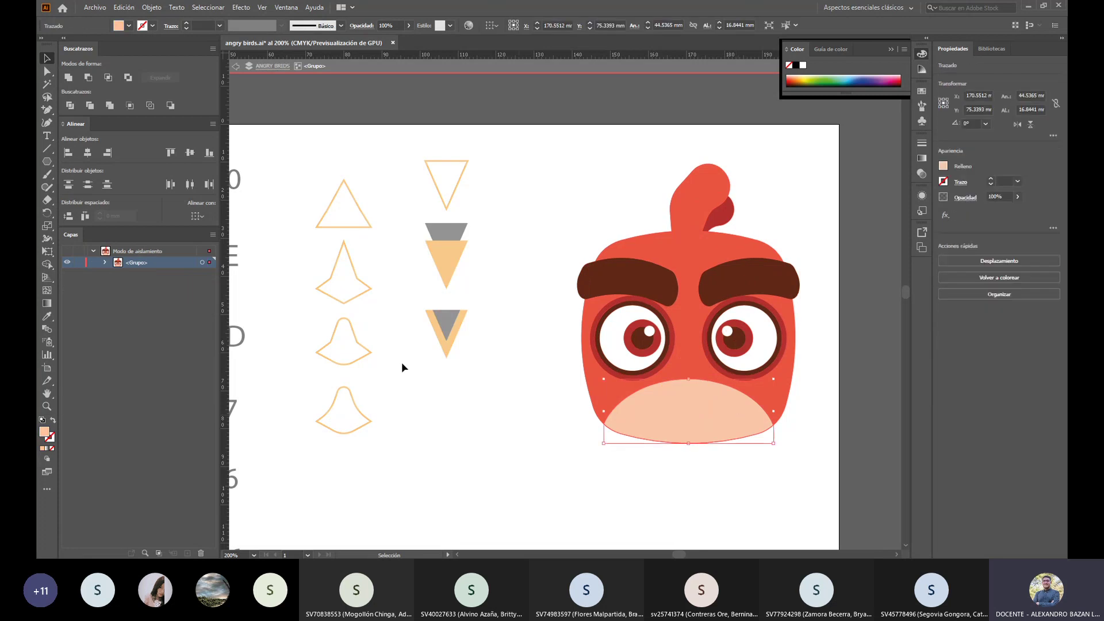
double_click(46, 435)
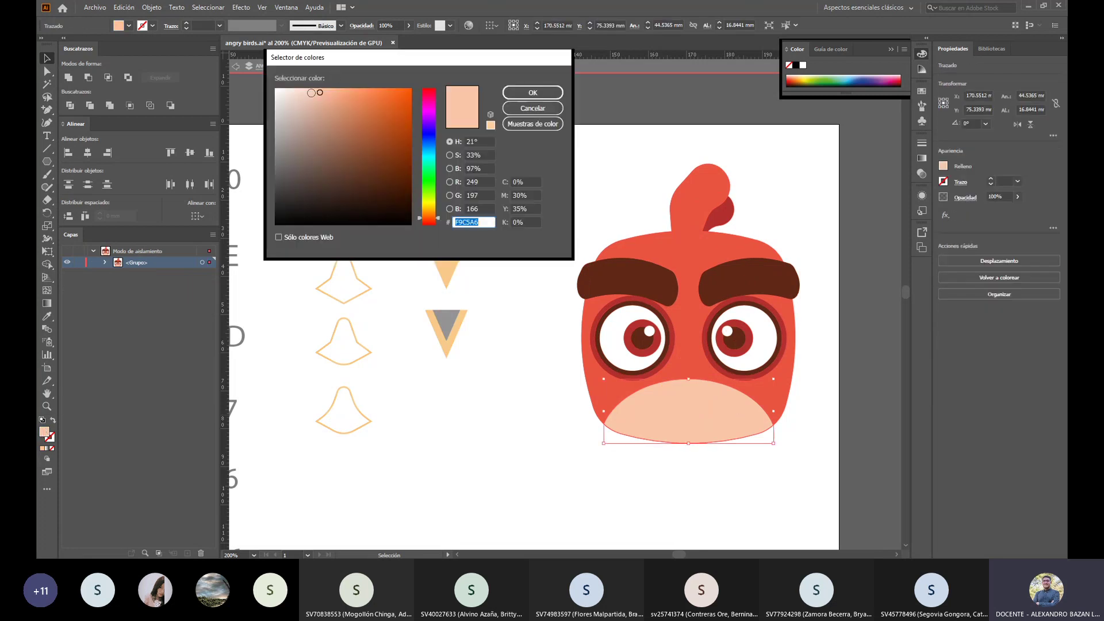
left_click_drag(309, 89, 305, 89)
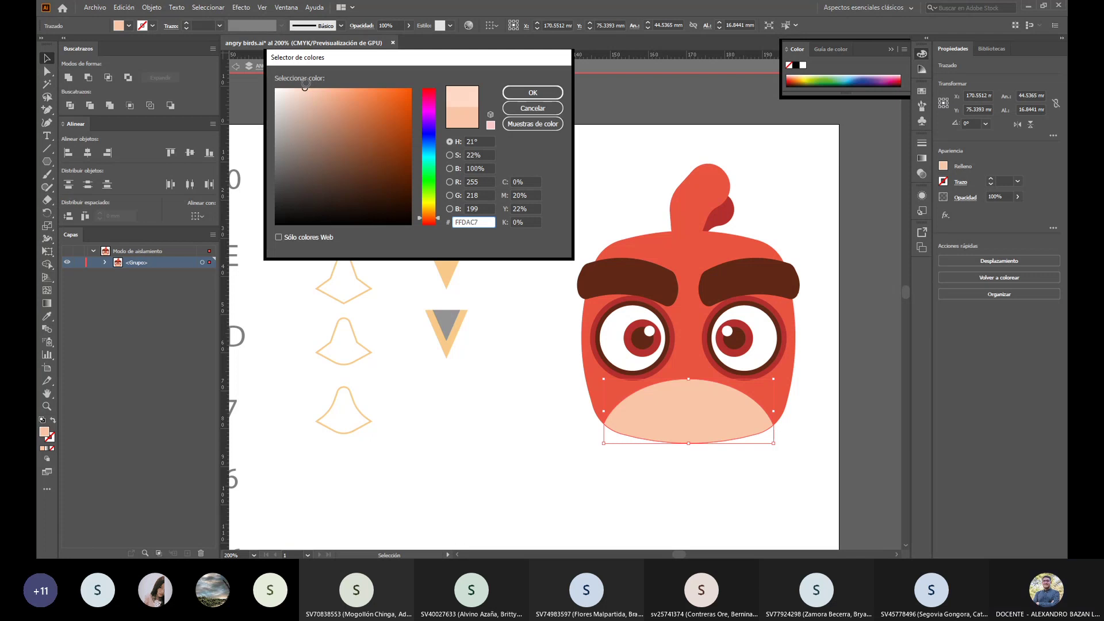
left_click(531, 93)
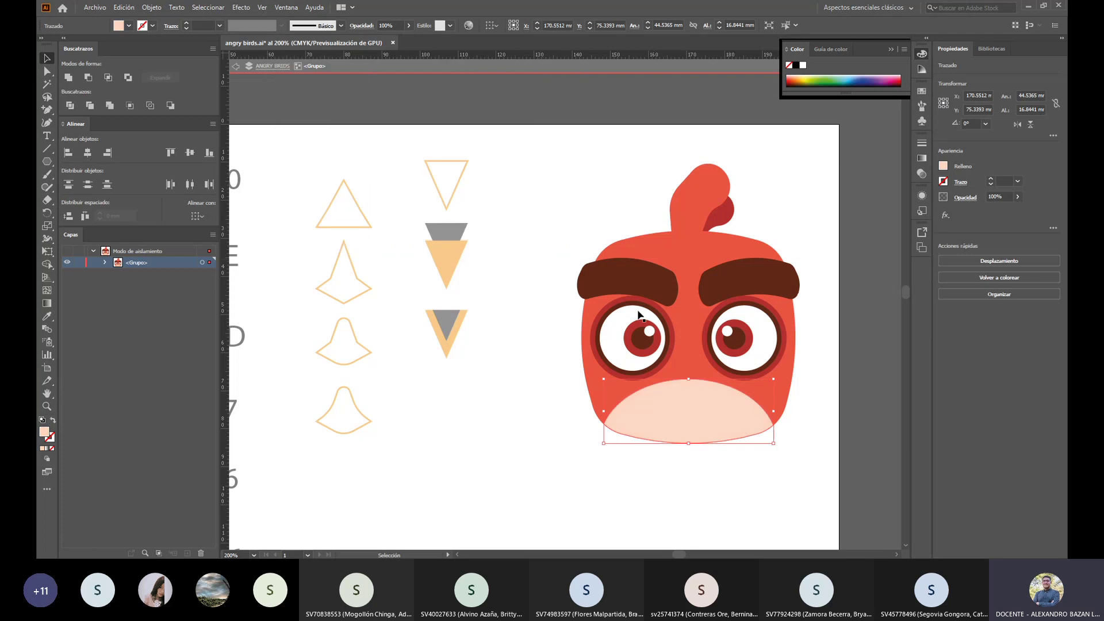
double_click(595, 460)
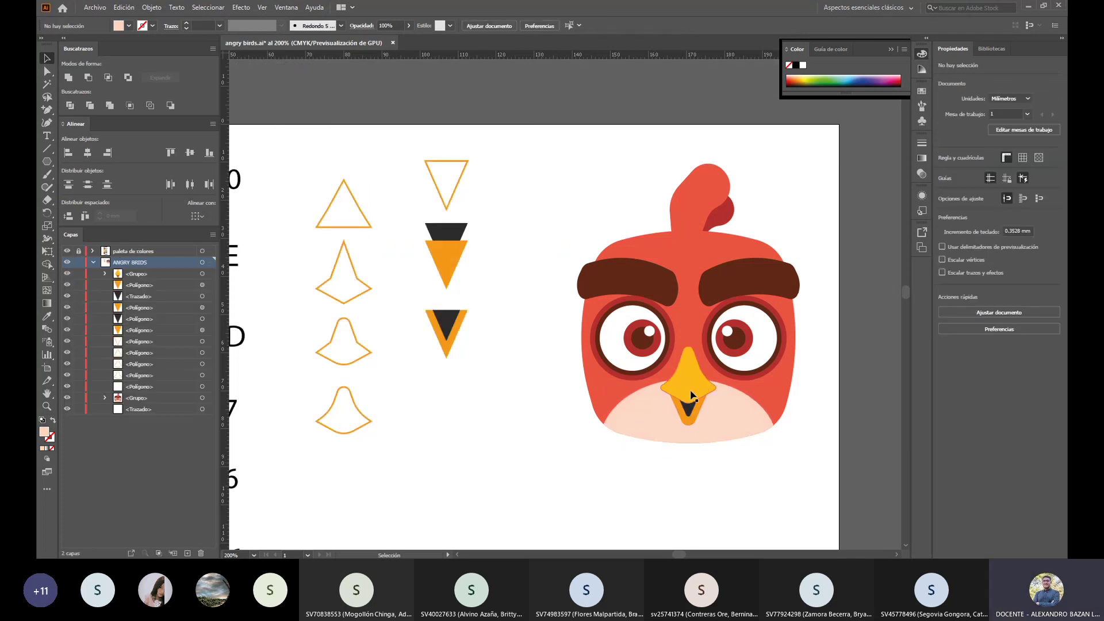
Step: Raise the beak group slightly on the face, keeping it centred horizontally on the red head
left_click_drag(692, 394, 693, 375)
left_click(725, 471)
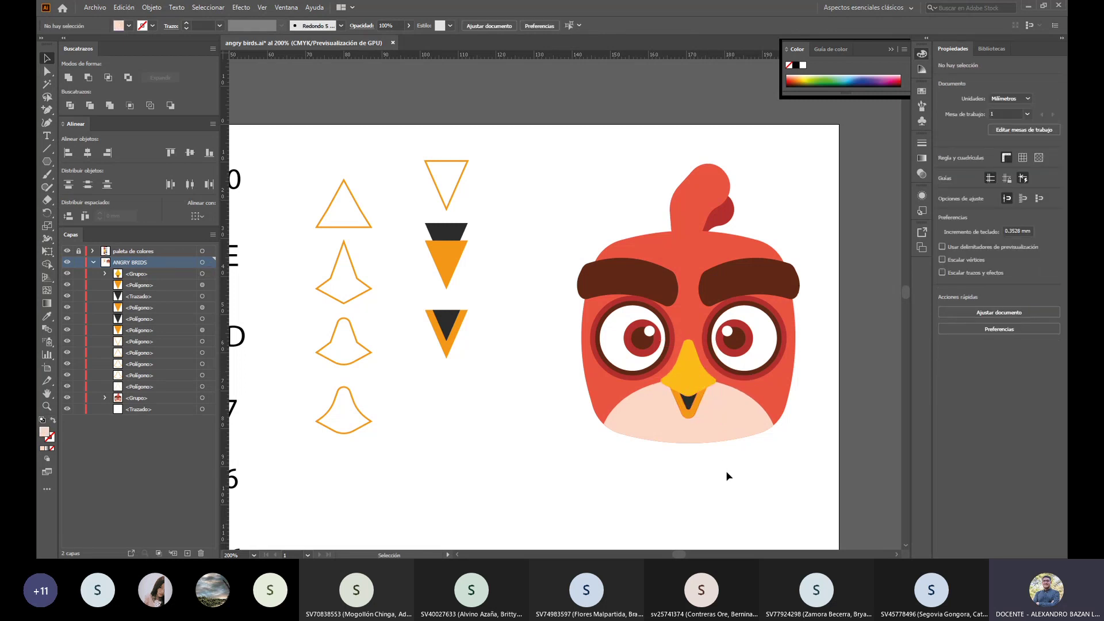
scroll(725, 470, "down", 1)
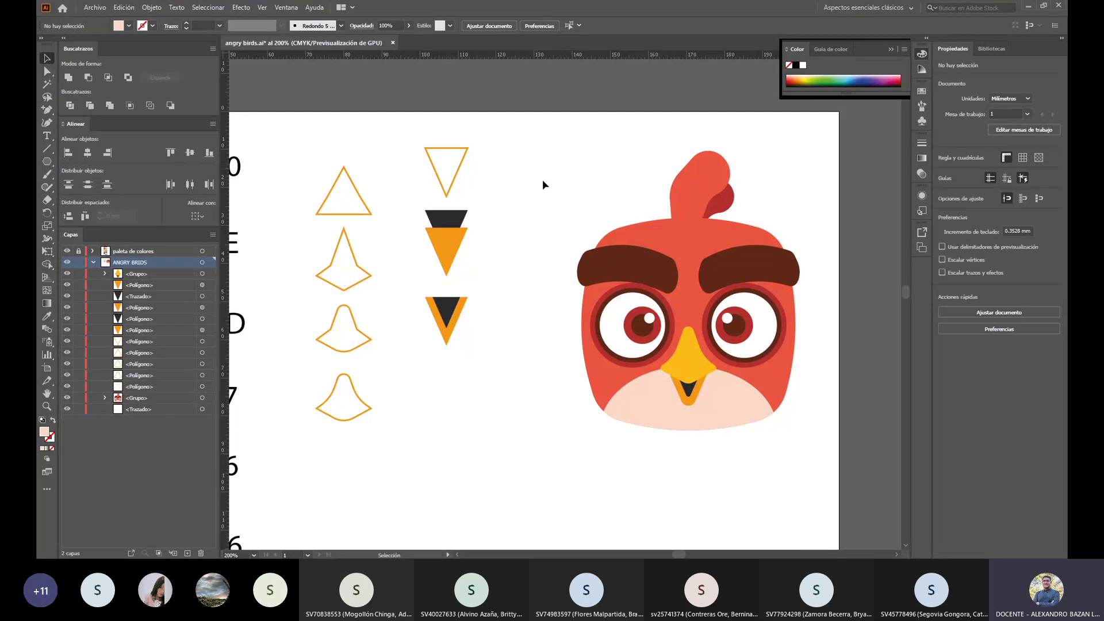
left_click_drag(538, 168, 608, 431)
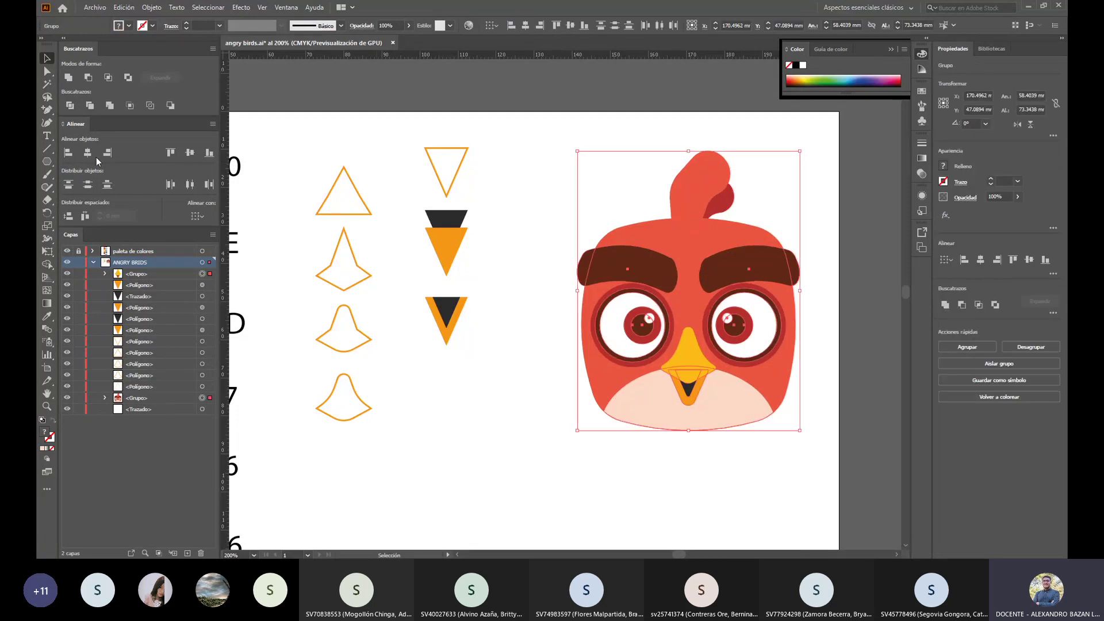
left_click(772, 461)
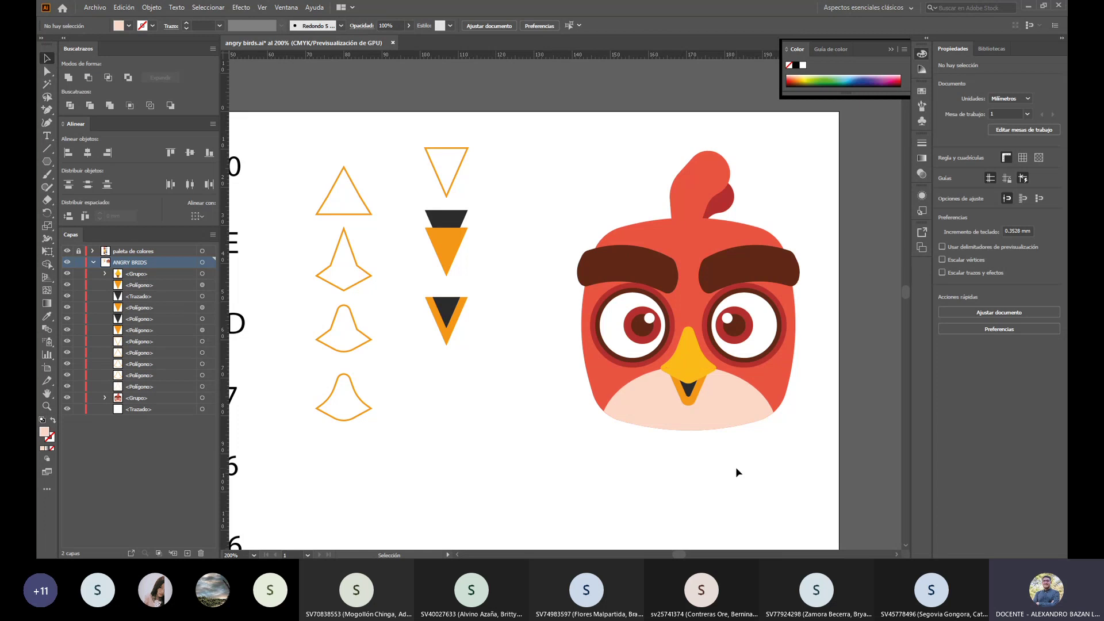
Step: Nudge the beak group down about 0.7 mm over the chin patch
left_click(687, 367)
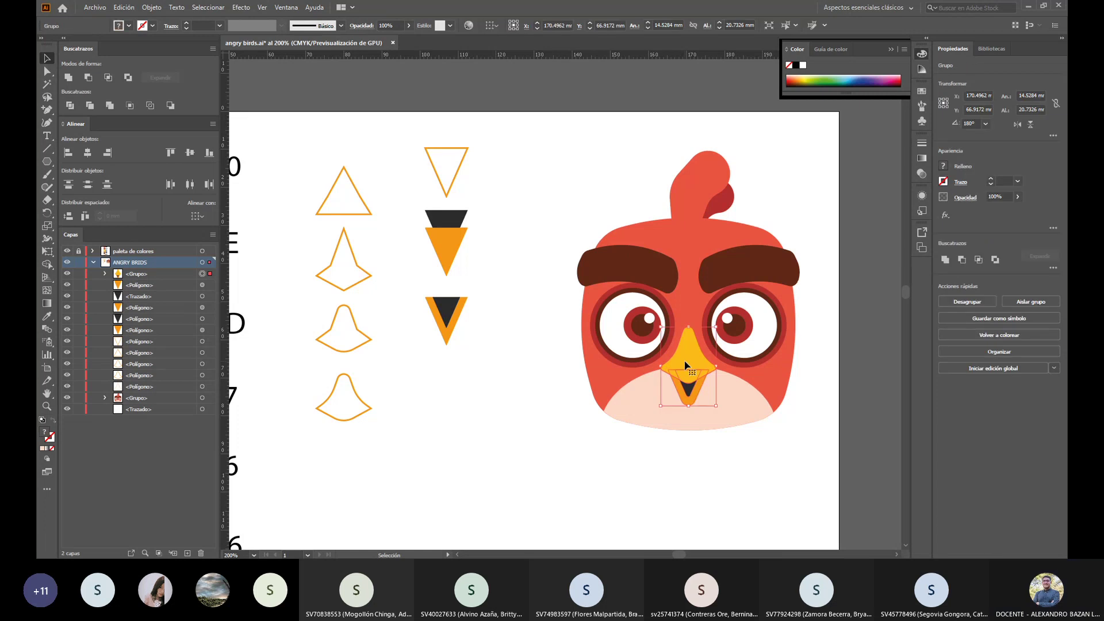
key("Down")
key("Down")
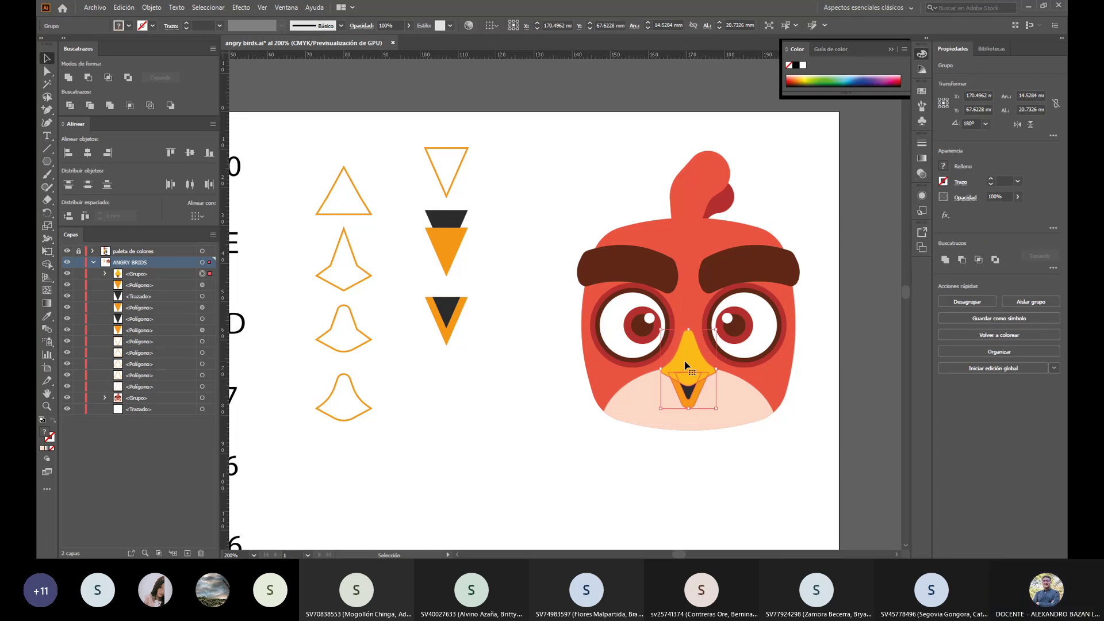
left_click(737, 457)
scroll(767, 468, "up", 2)
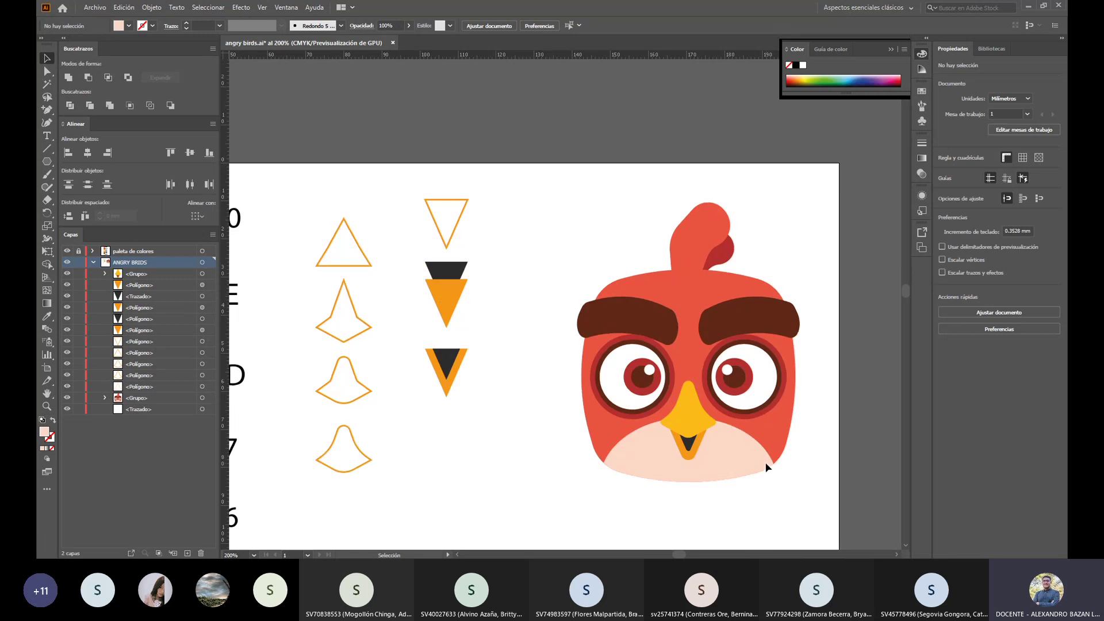
scroll(767, 467, "down", 2)
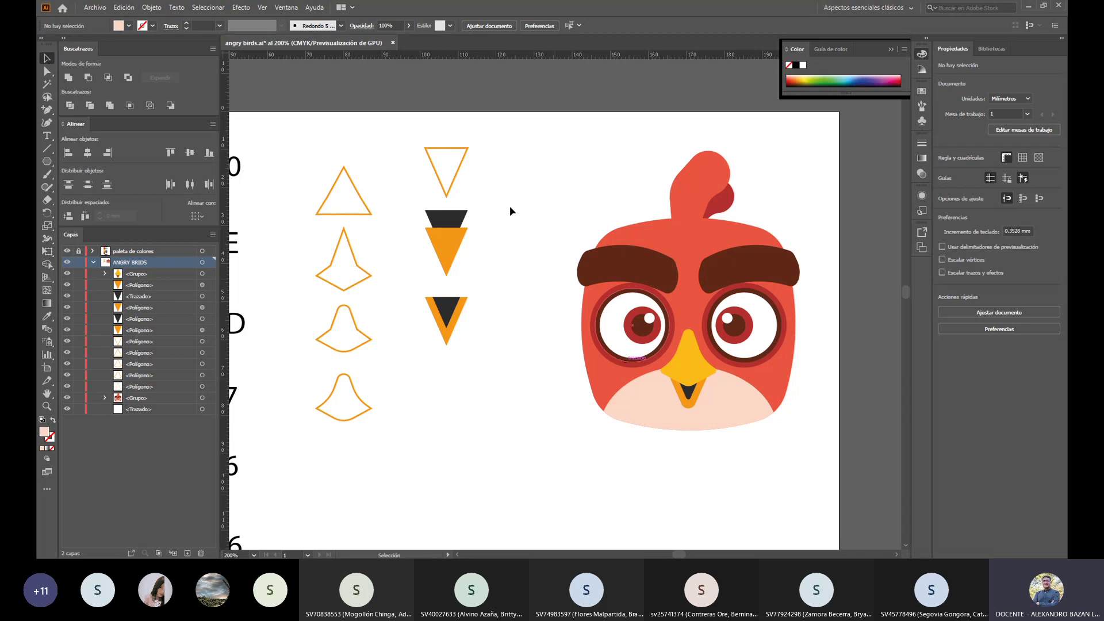
left_click_drag(563, 154, 803, 434)
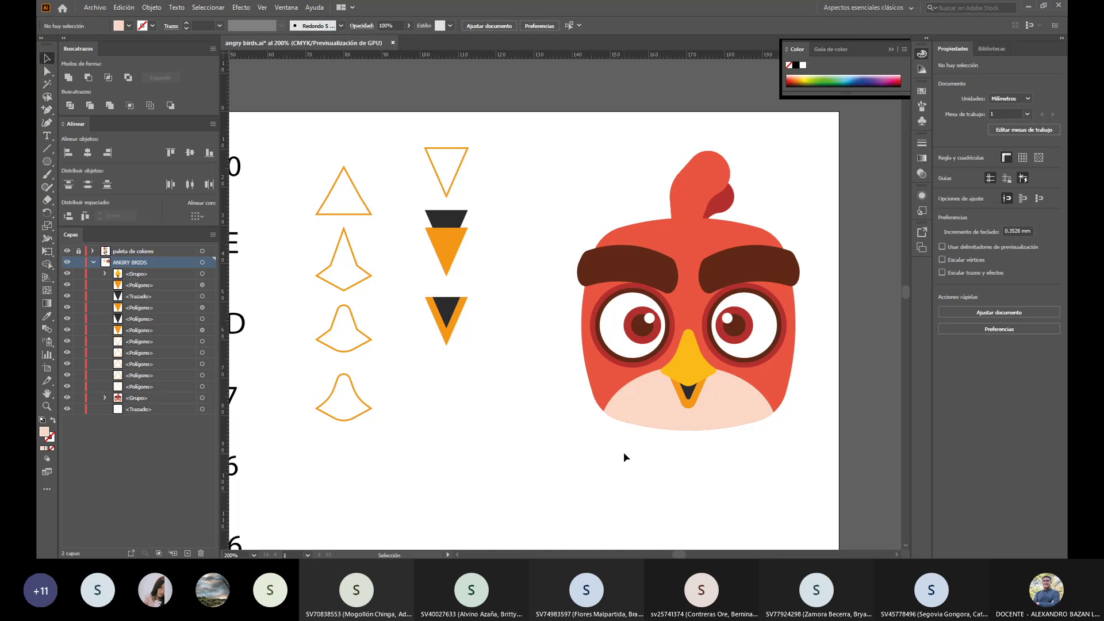
scroll(623, 452, "down", 1)
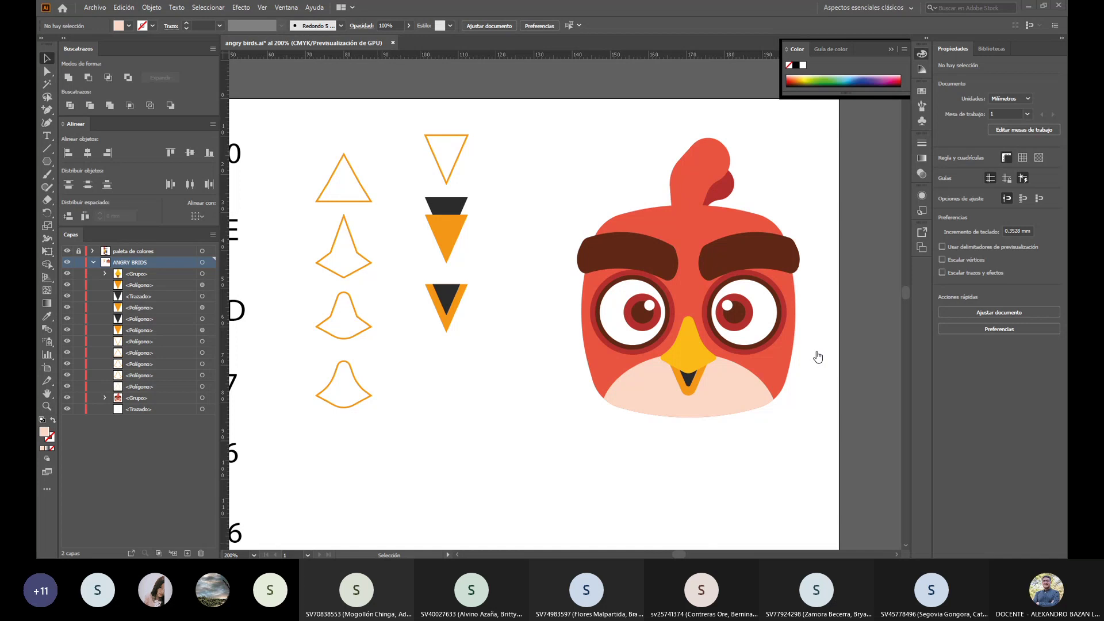
key("ctrl+space")
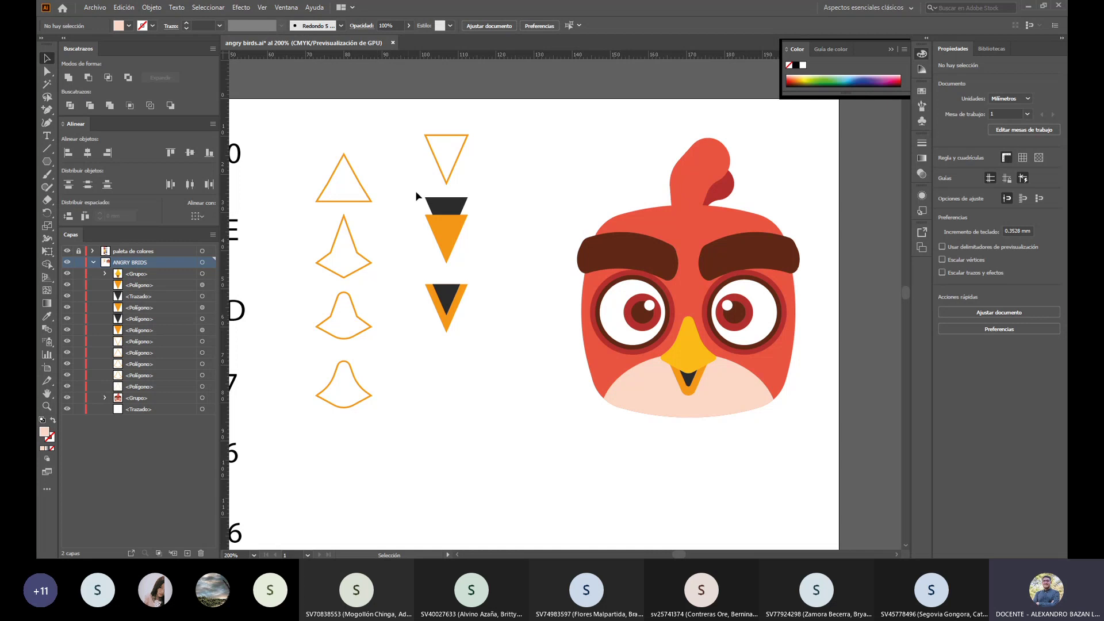
Step: Try to apply the Intersect shape mode to the dark triangle of the middle pair alone
left_click(433, 214)
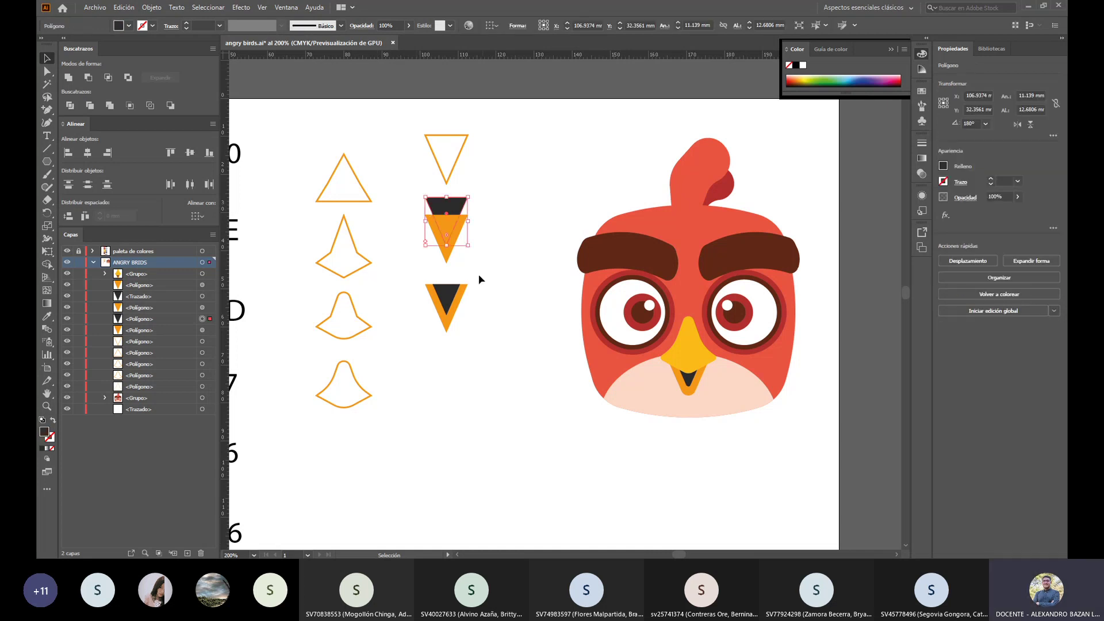
left_click(107, 78)
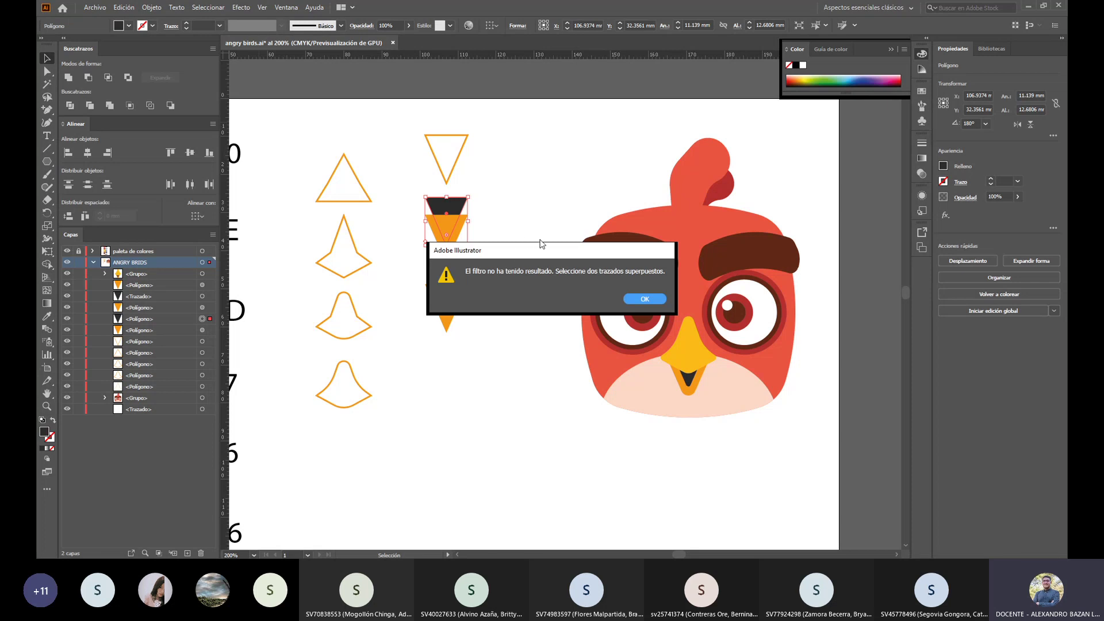
left_click_drag(528, 253, 561, 158)
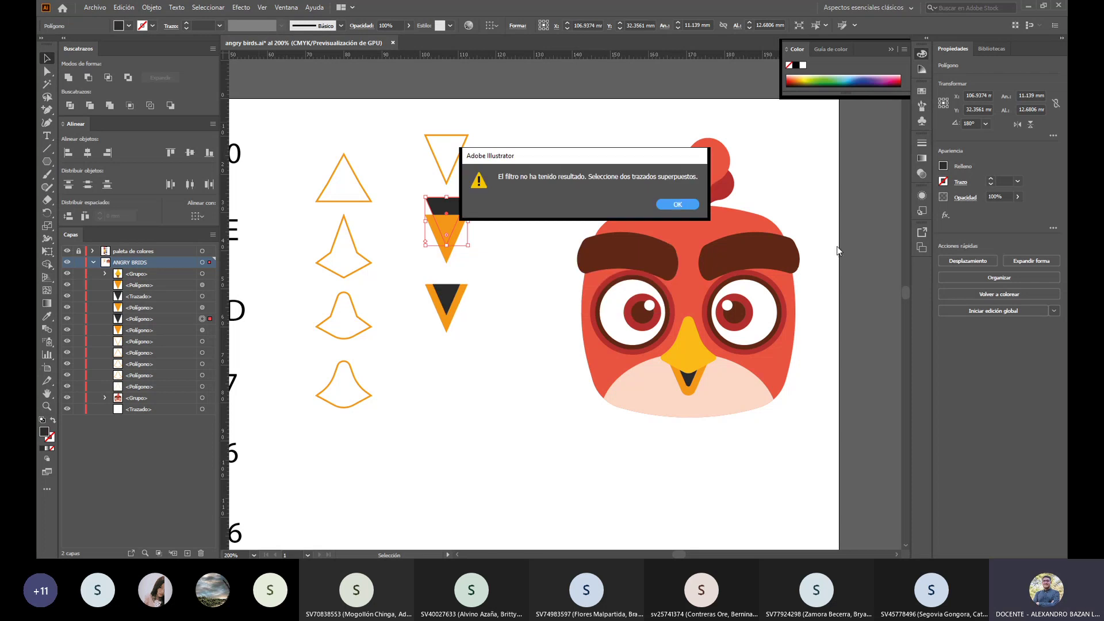
left_click(679, 205)
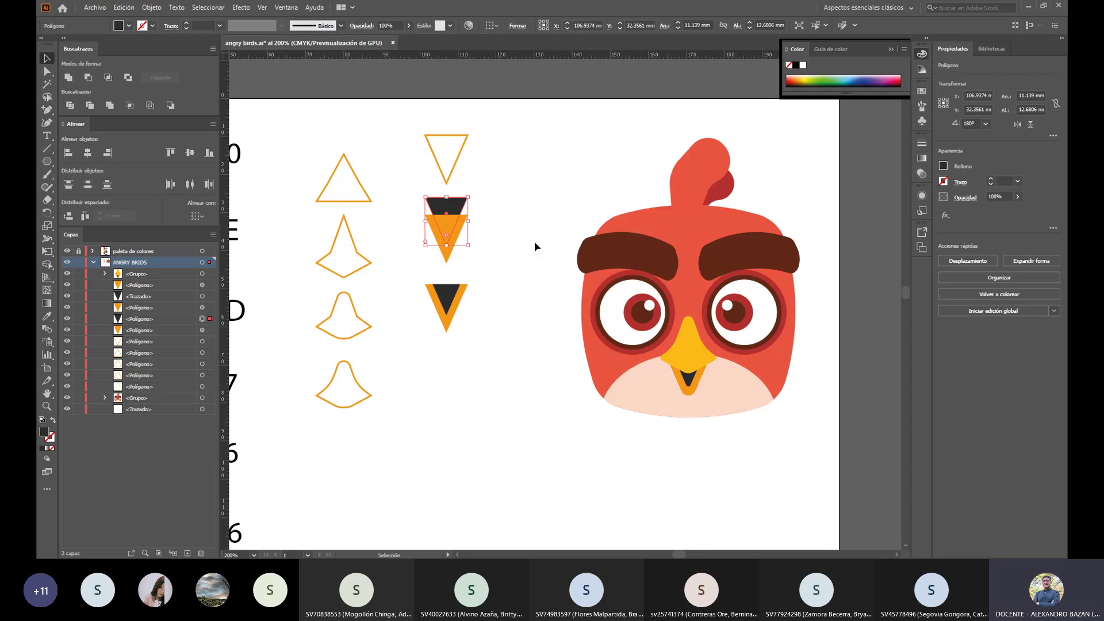
key("ctrl+shift+a")
Step: Intersect the middle pair's orange and dark triangles and fill the resulting piece with the dark colour sampled from the lower pair
left_click(452, 221)
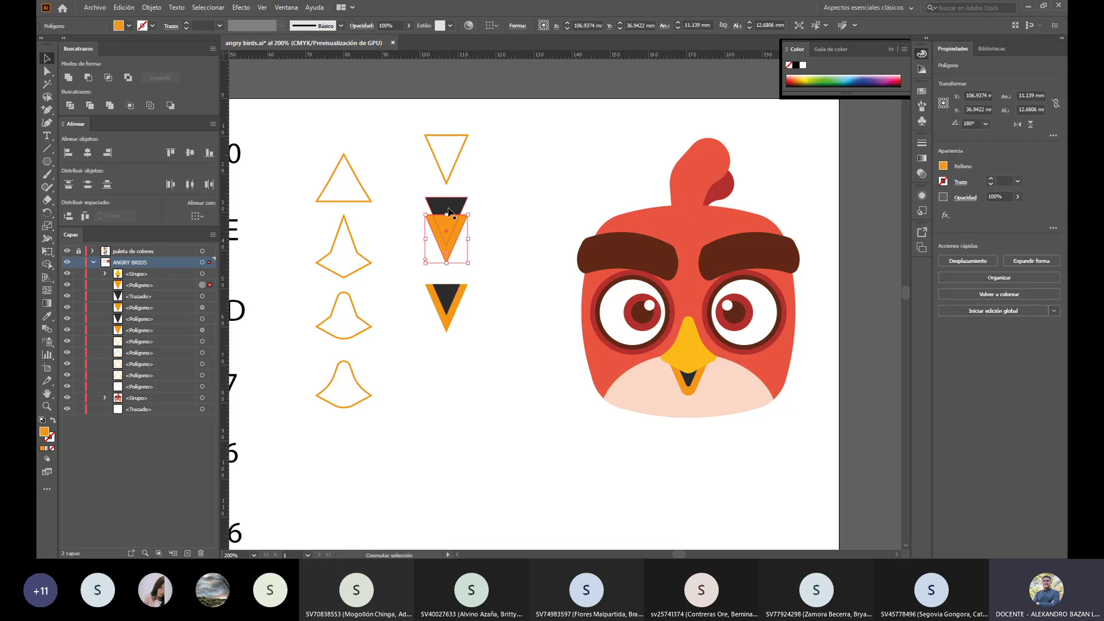
left_click(449, 212, "shift")
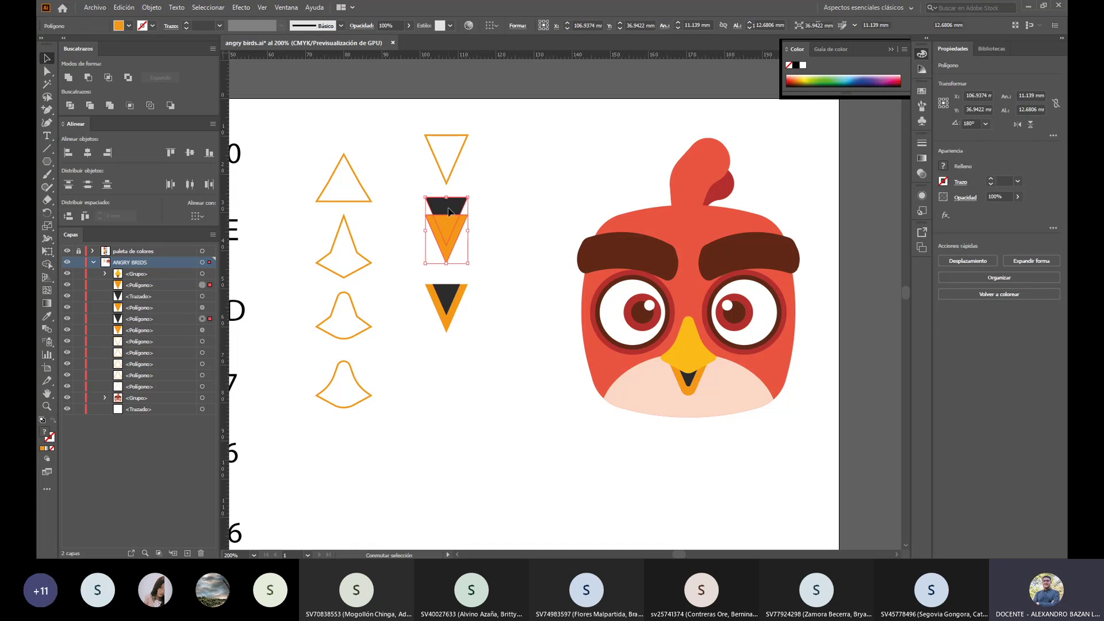
left_click(108, 78)
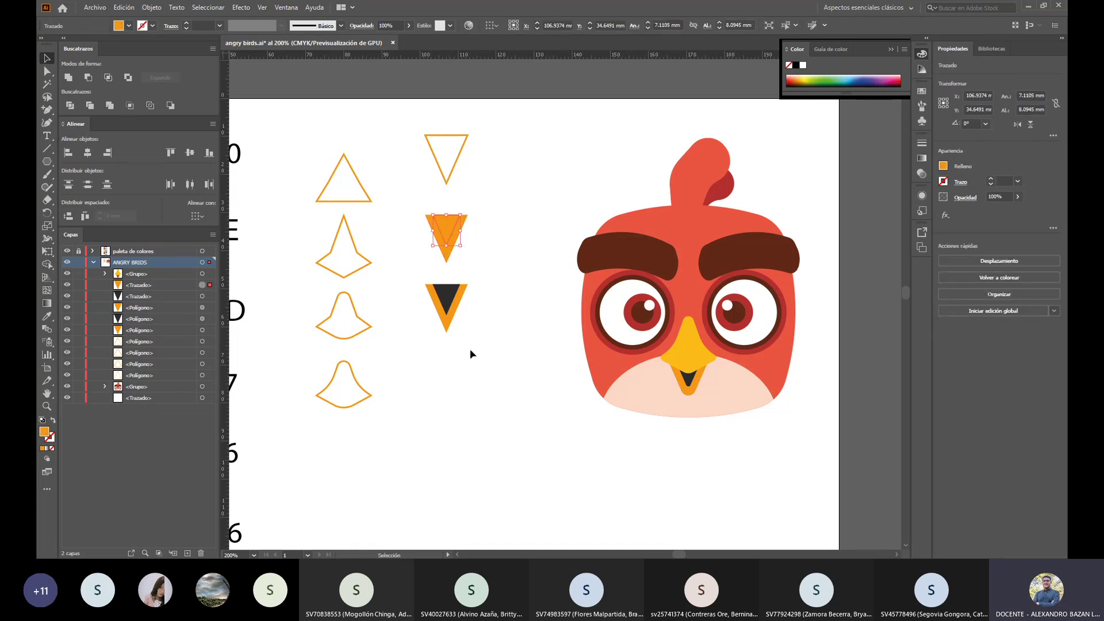
key("i")
left_click(446, 297)
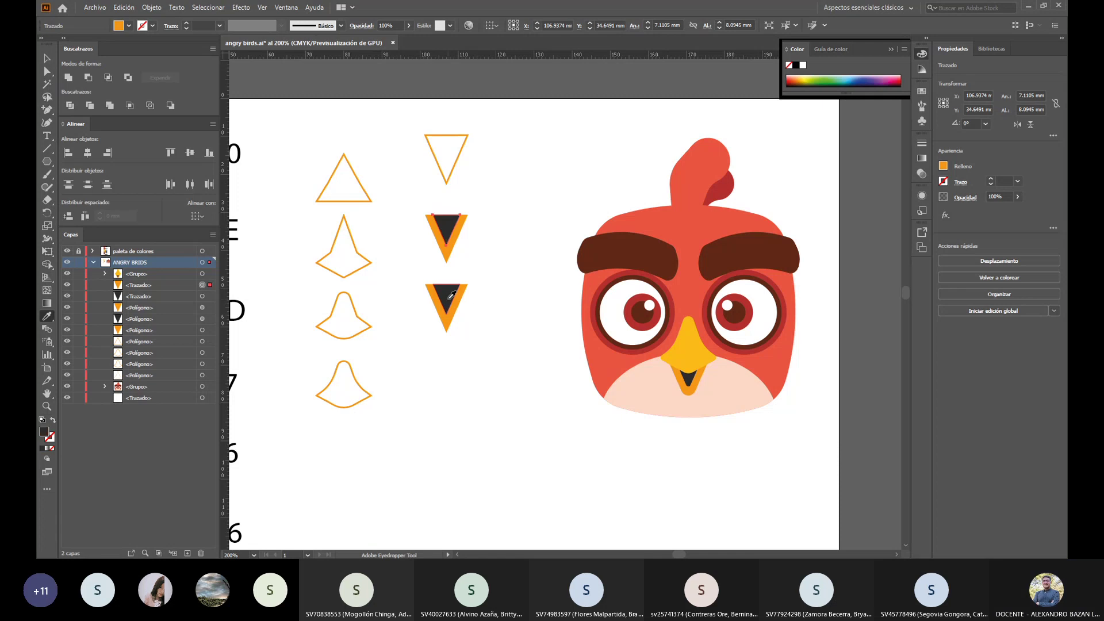
left_click(49, 56)
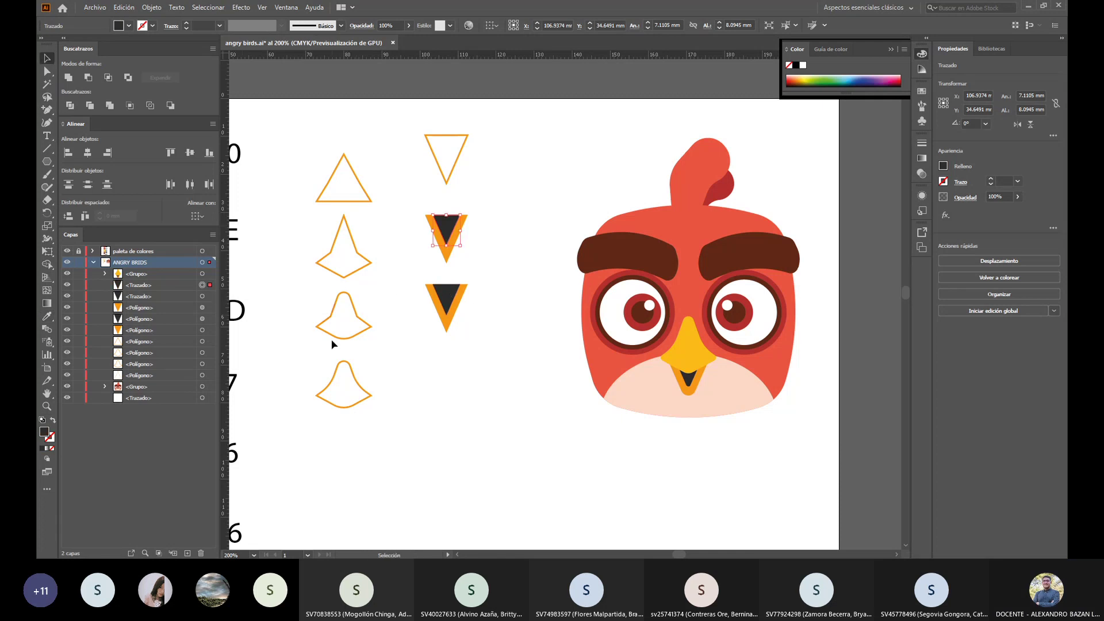
left_click(502, 411)
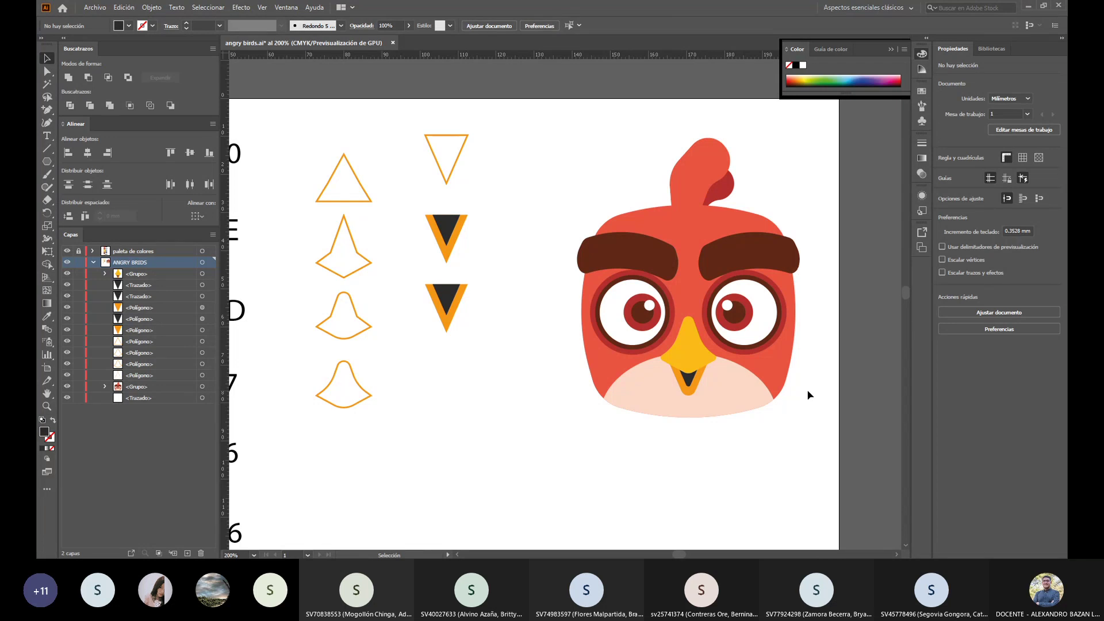
Step: Undo the dark recolouring and the intersection of the middle pair of triangles
scroll(808, 392, "down", 3)
scroll(808, 395, "up", 3)
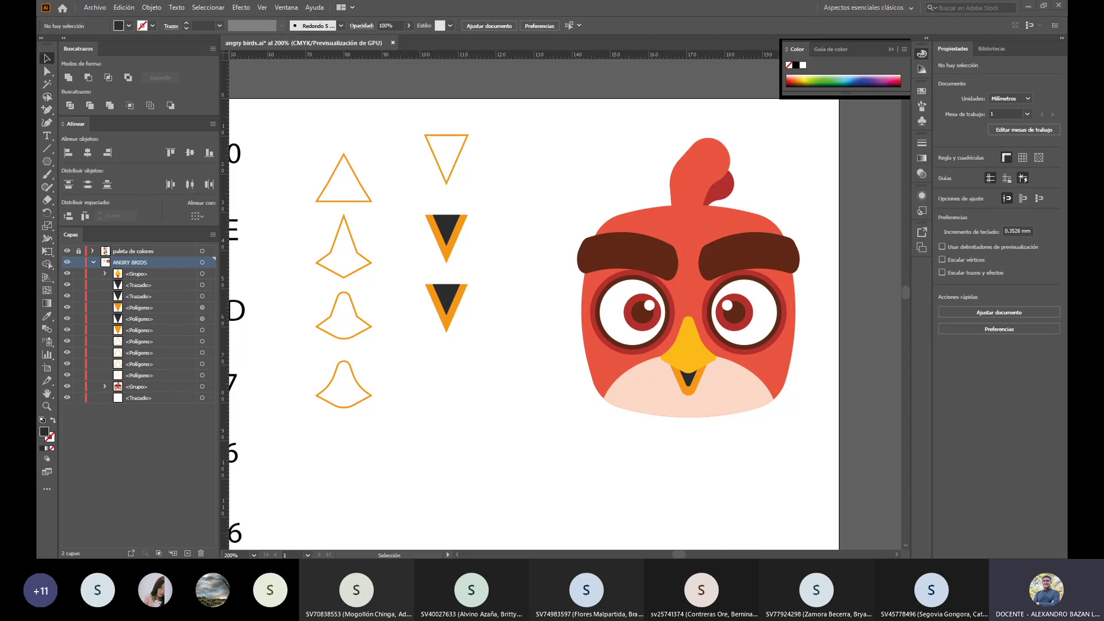
left_click(465, 226)
key("ctrl+shift+bracketright")
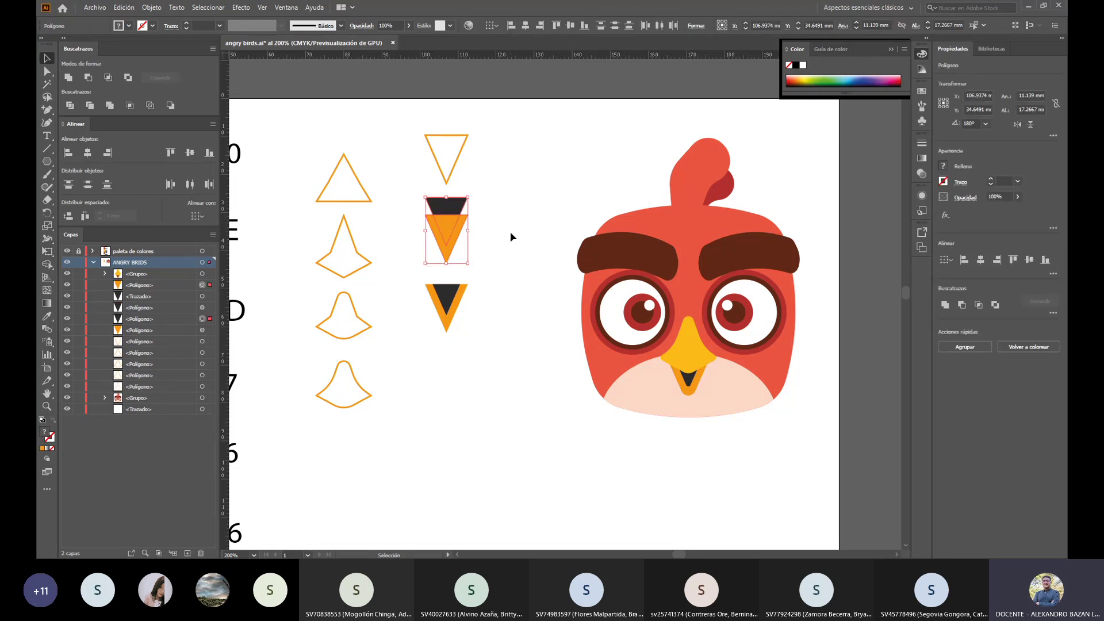
Step: Try the Intersect shape mode again with only the middle pair's dark triangle selected
left_click(454, 212)
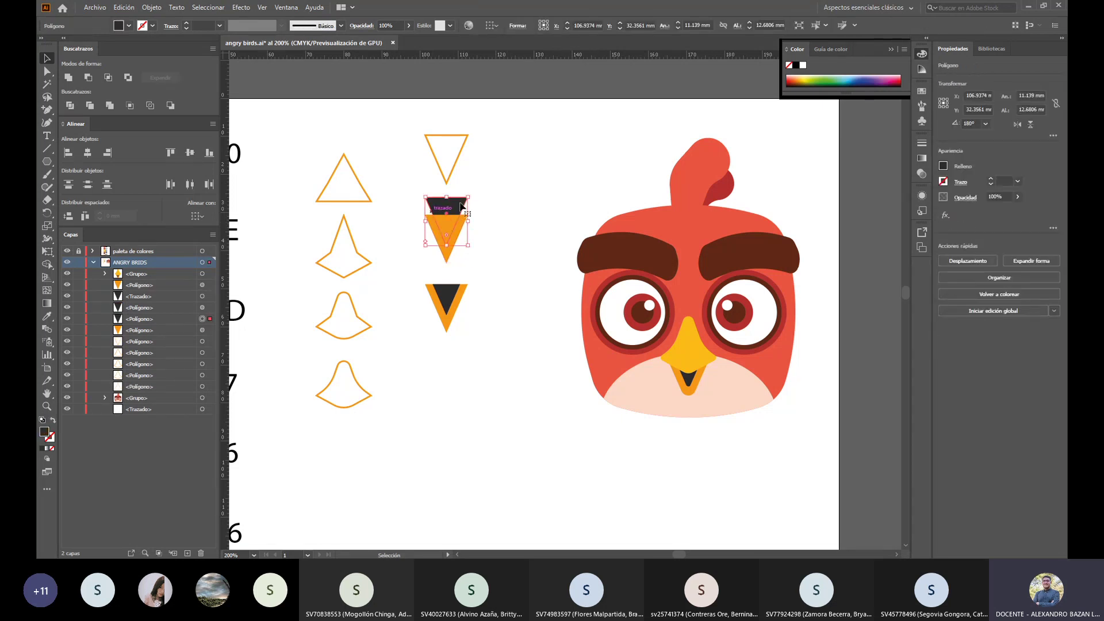
left_click(112, 76)
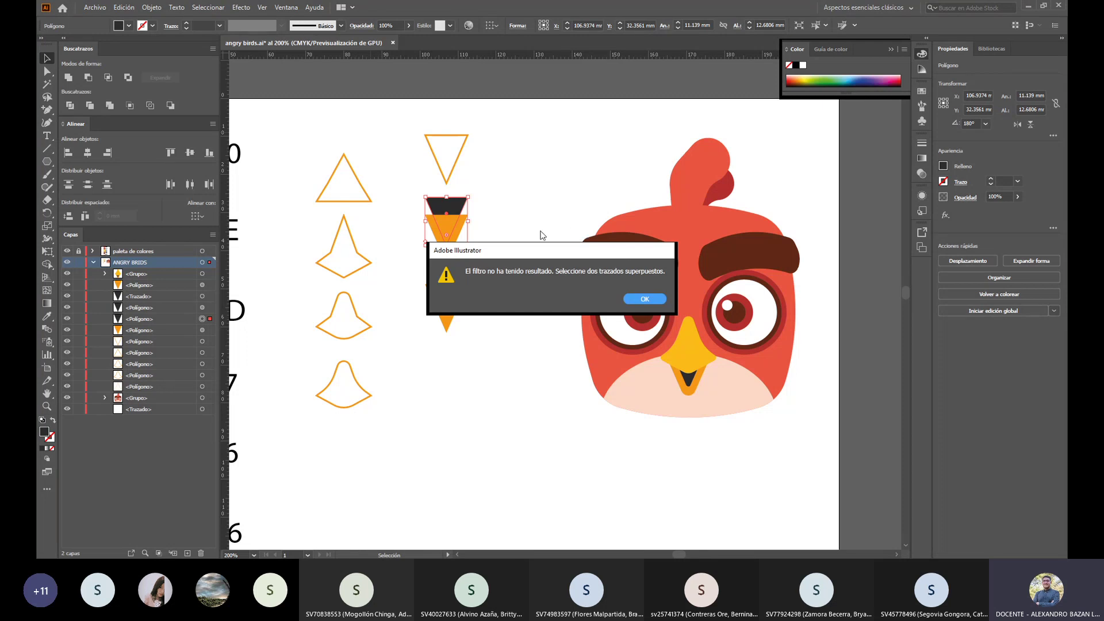
left_click(548, 196)
left_click(645, 298)
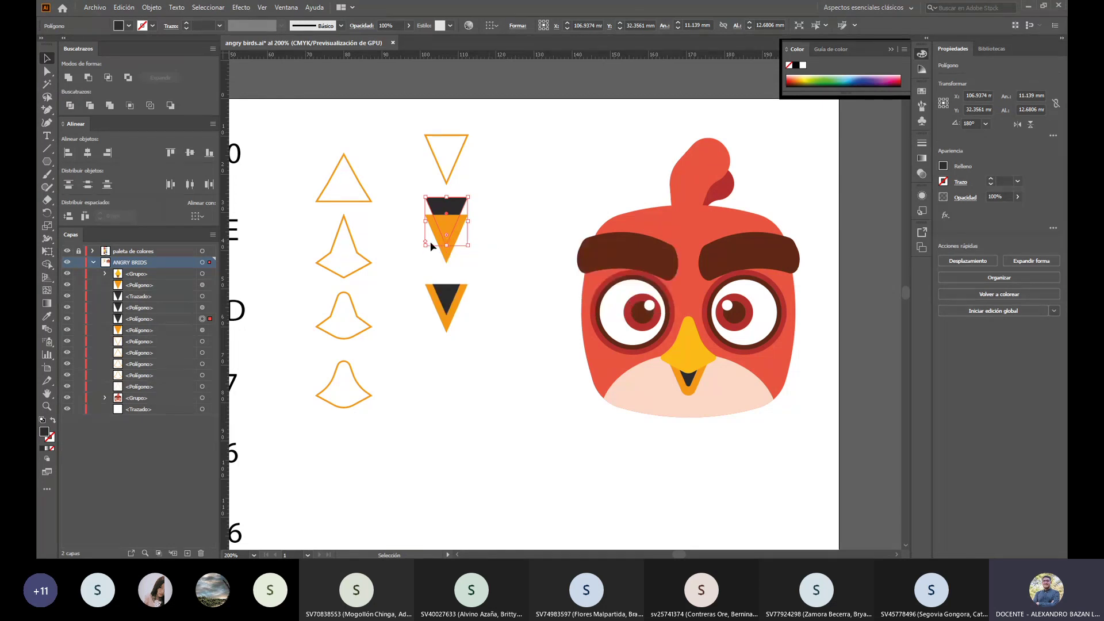
Step: Intersect the dark triangle with the orange triangle overlapping it, and undo the trial move of the resulting piece
left_click(451, 243, "shift")
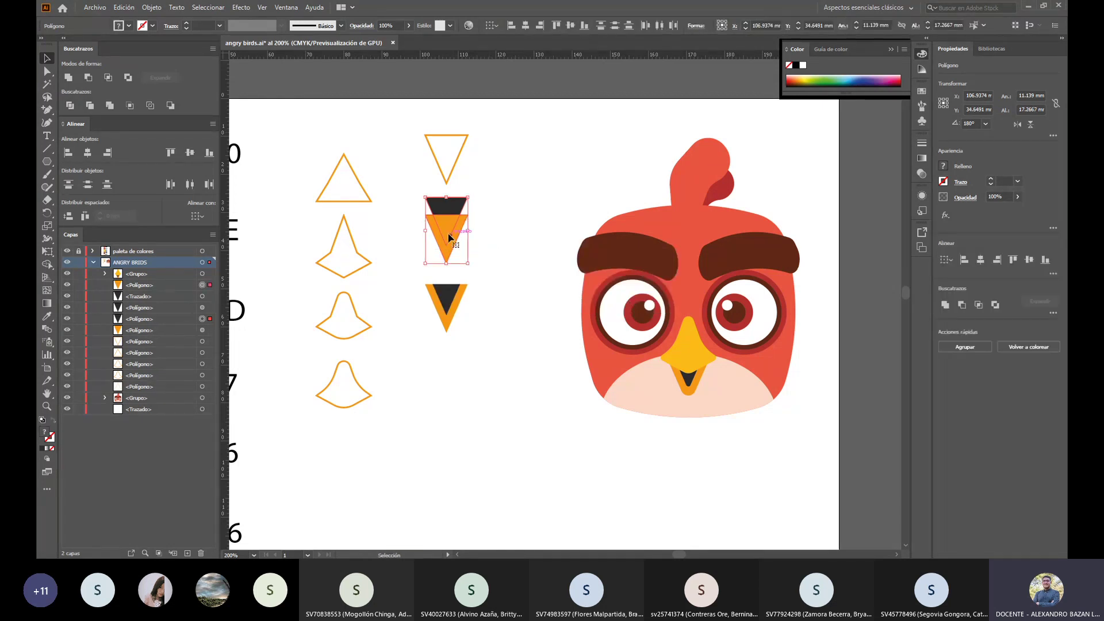
left_click(109, 80)
left_click_drag(451, 236, 513, 236)
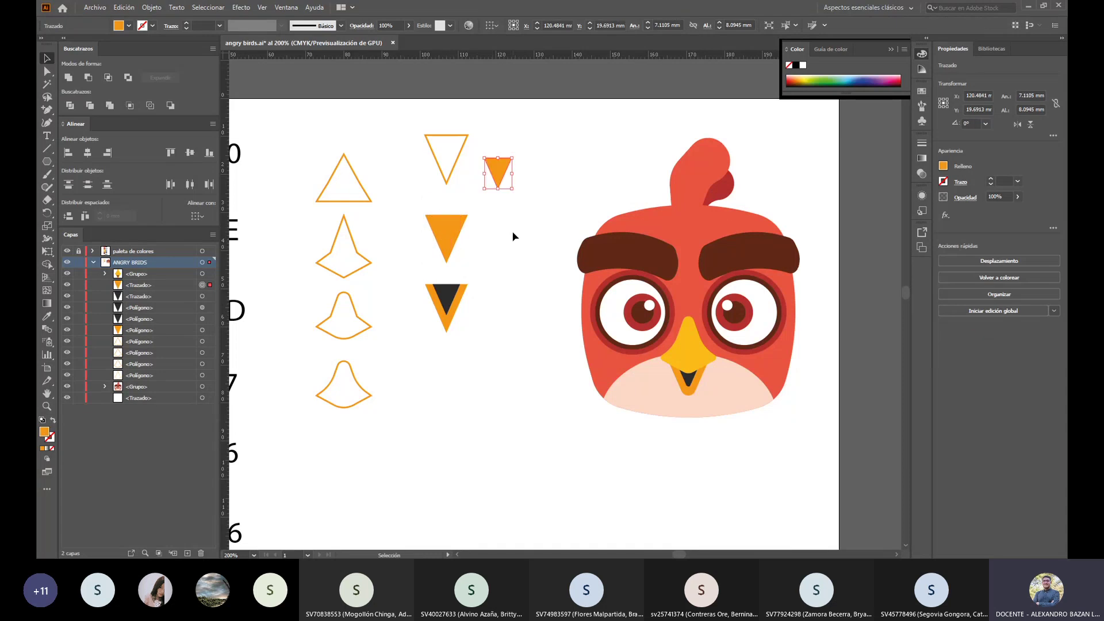
key("ctrl+z")
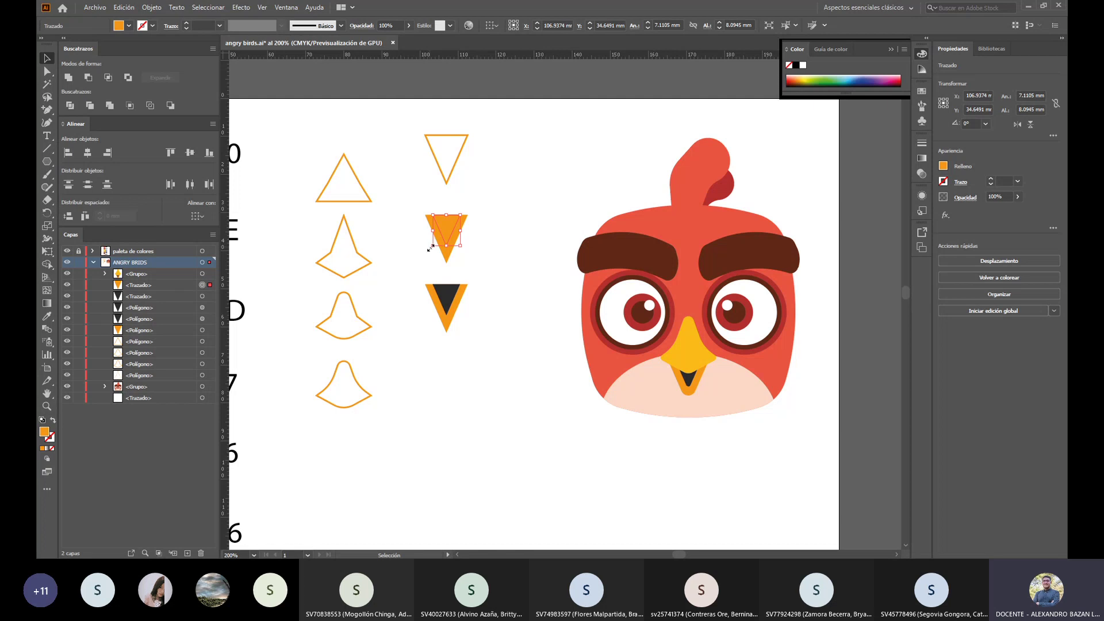
Step: Fill the intersected piece of the middle pair of triangles with the dark colour sampled from the lower pair
key("i")
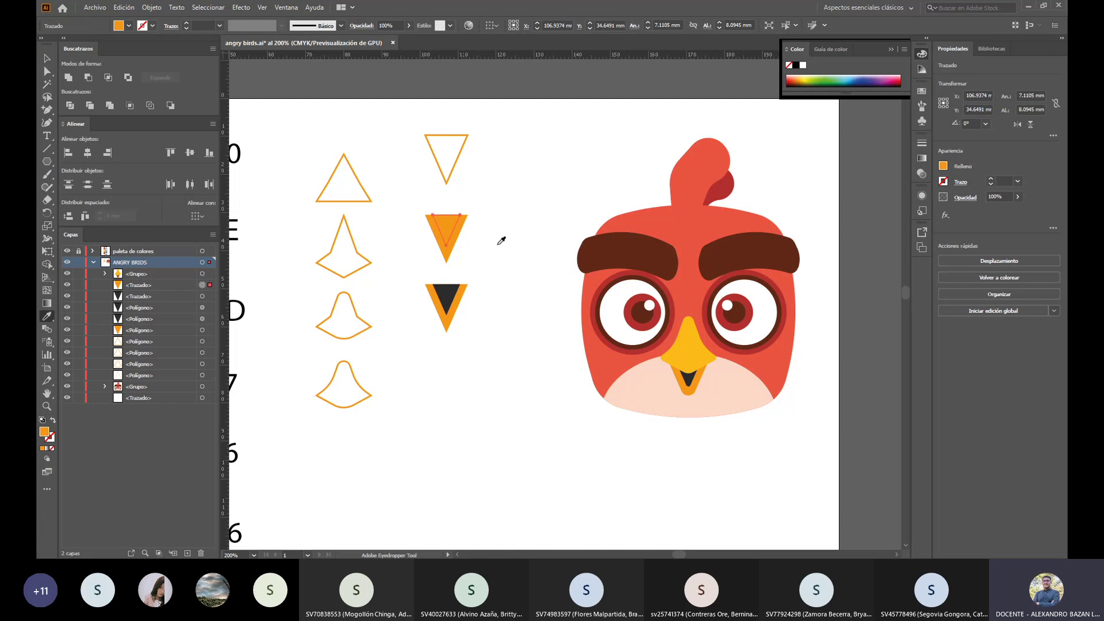
left_click(449, 291)
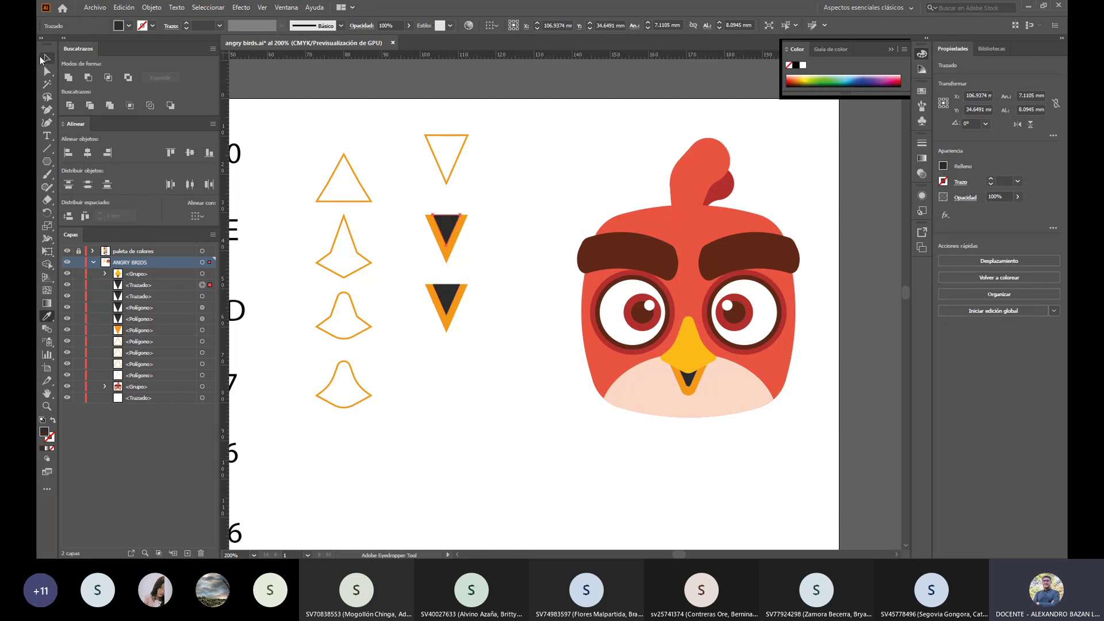
left_click(40, 57)
Step: Check the hex code of the dark fill in the colour picker, cancel without changes and deselect the triangle
double_click(45, 432)
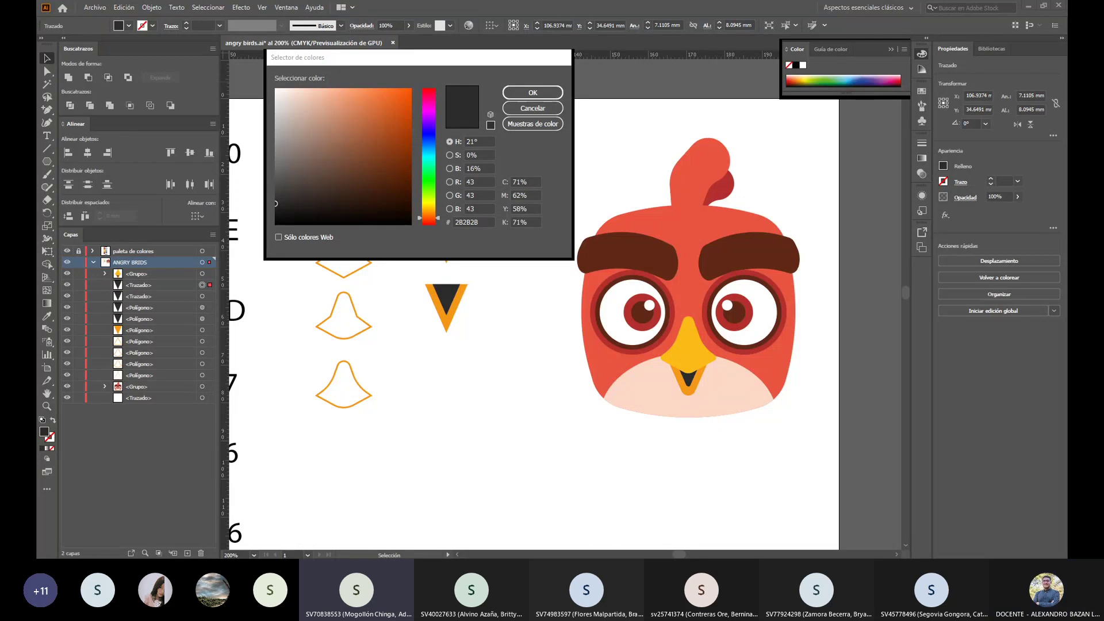
left_click(472, 222)
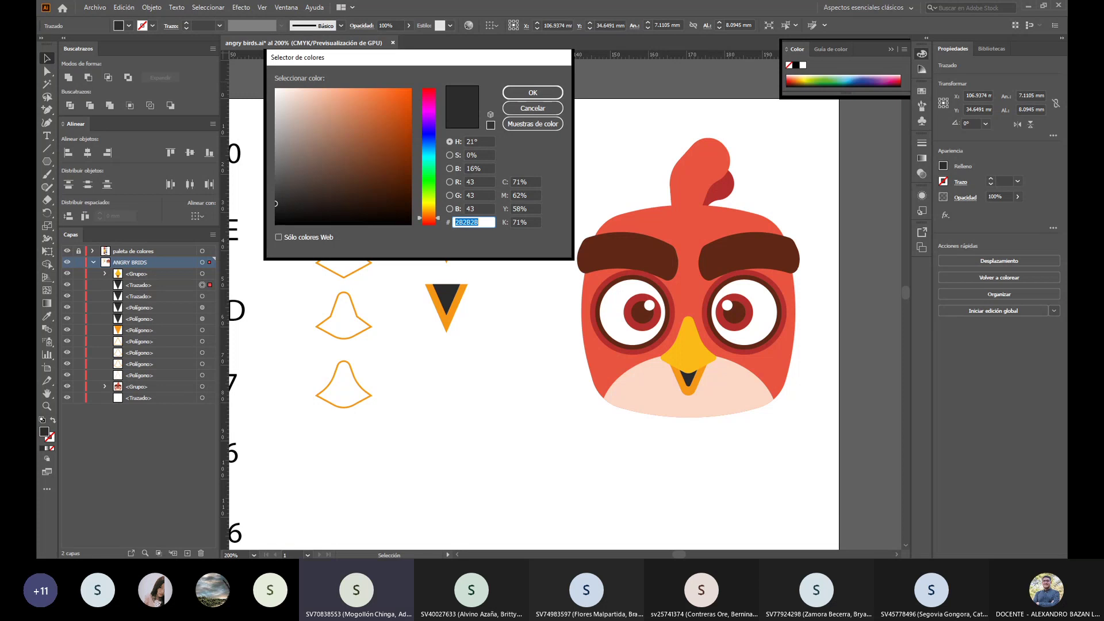
left_click(516, 106)
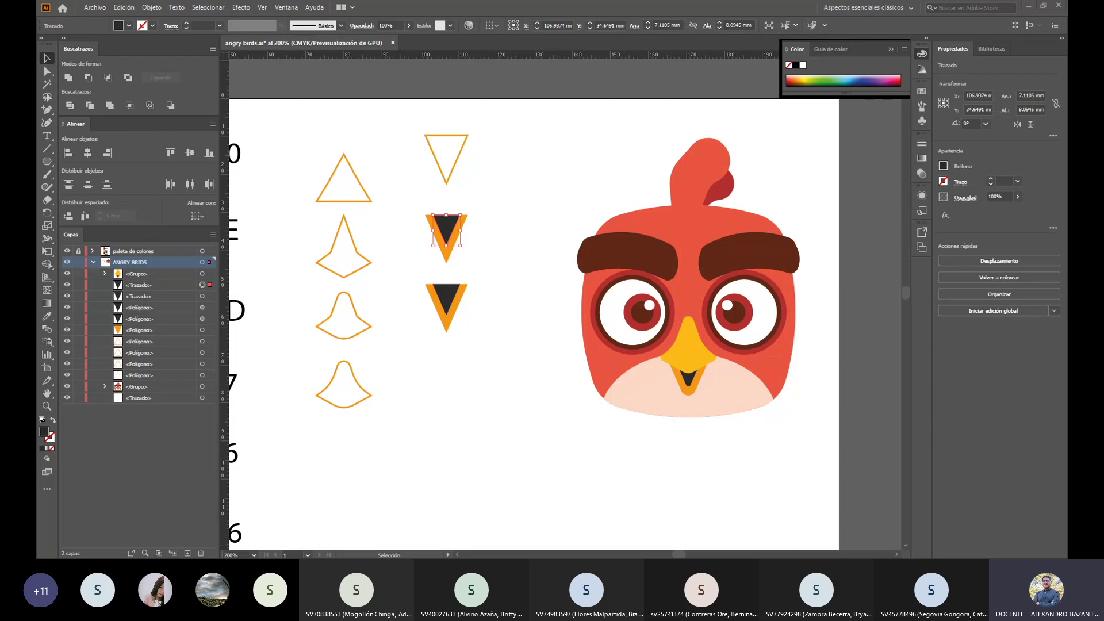
left_click(513, 464)
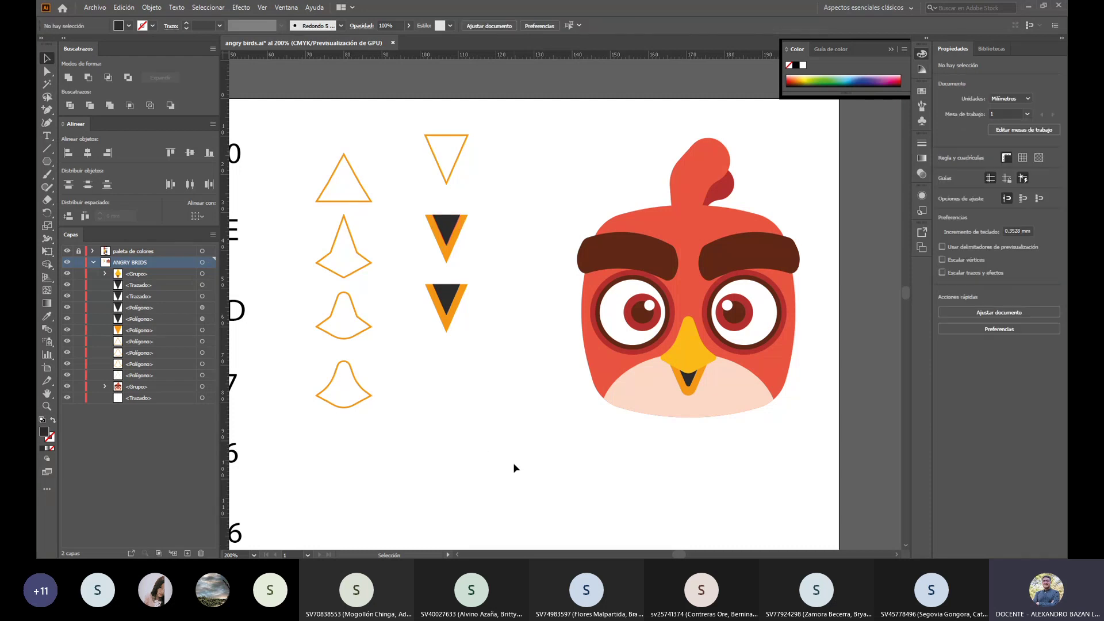
Step: Paste the puppeteer illustration, scale it down to about 364 by 273 mm and place it outside the artboard, beyond its upper-left corner
scroll(513, 463, "right", 1)
key("ctrl+1")
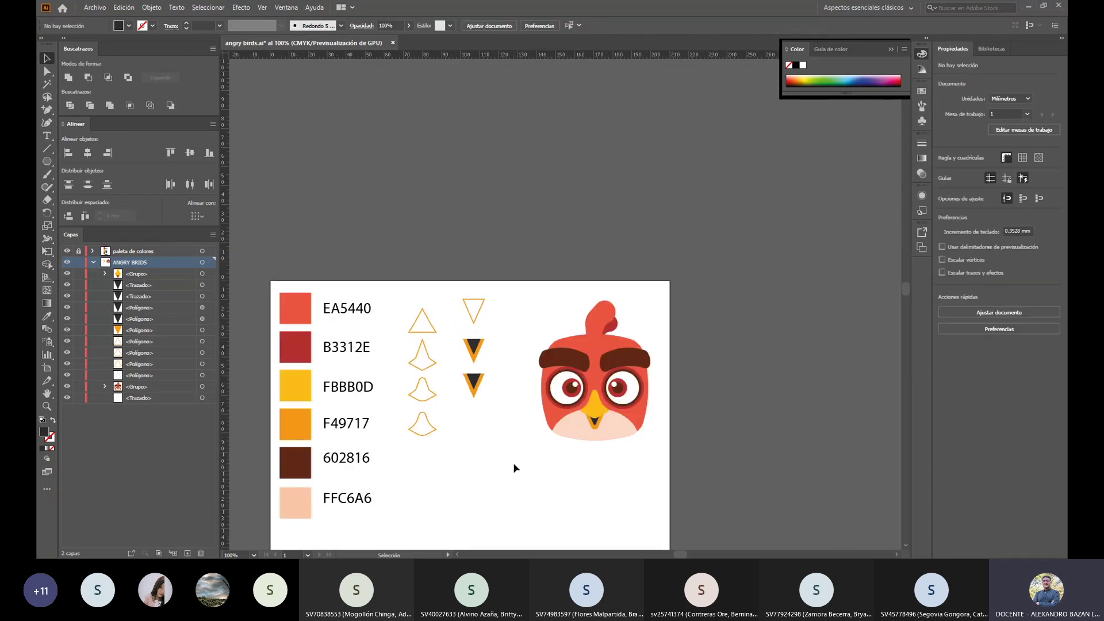
key("a")
key("v")
scroll(758, 426, "down", 4)
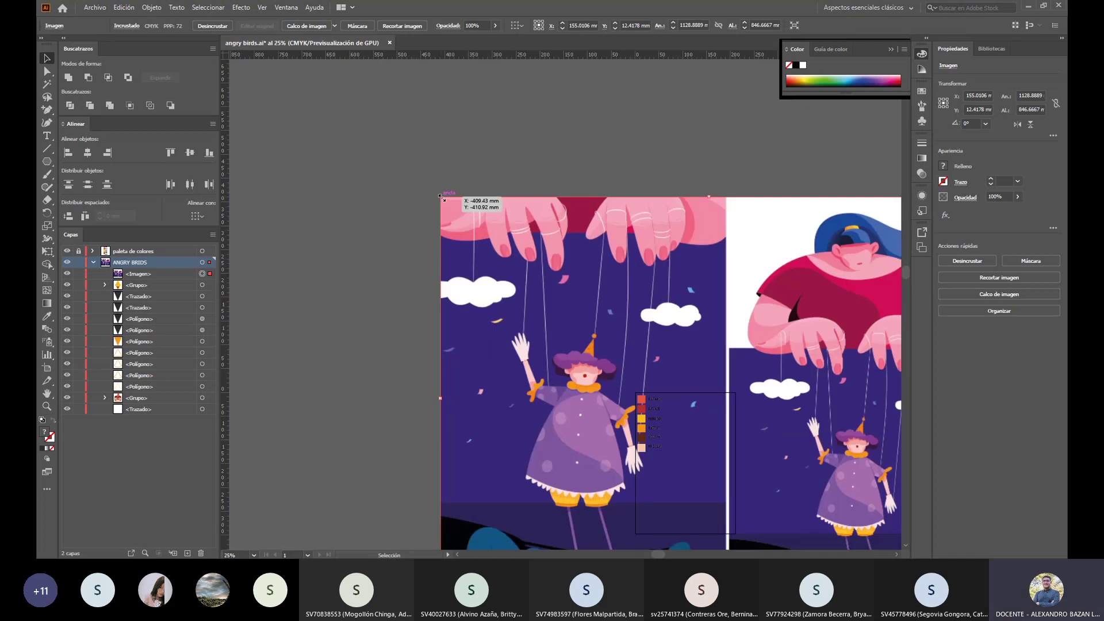
left_click_drag(440, 197, 813, 423)
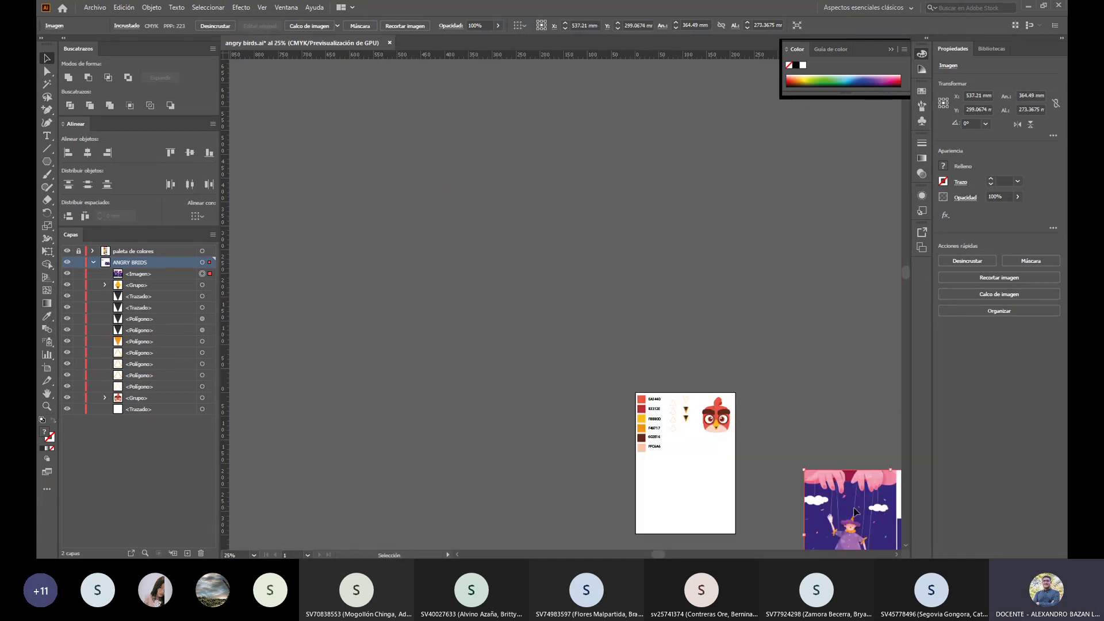
left_click_drag(855, 511, 471, 248)
scroll(489, 273, "up", 4)
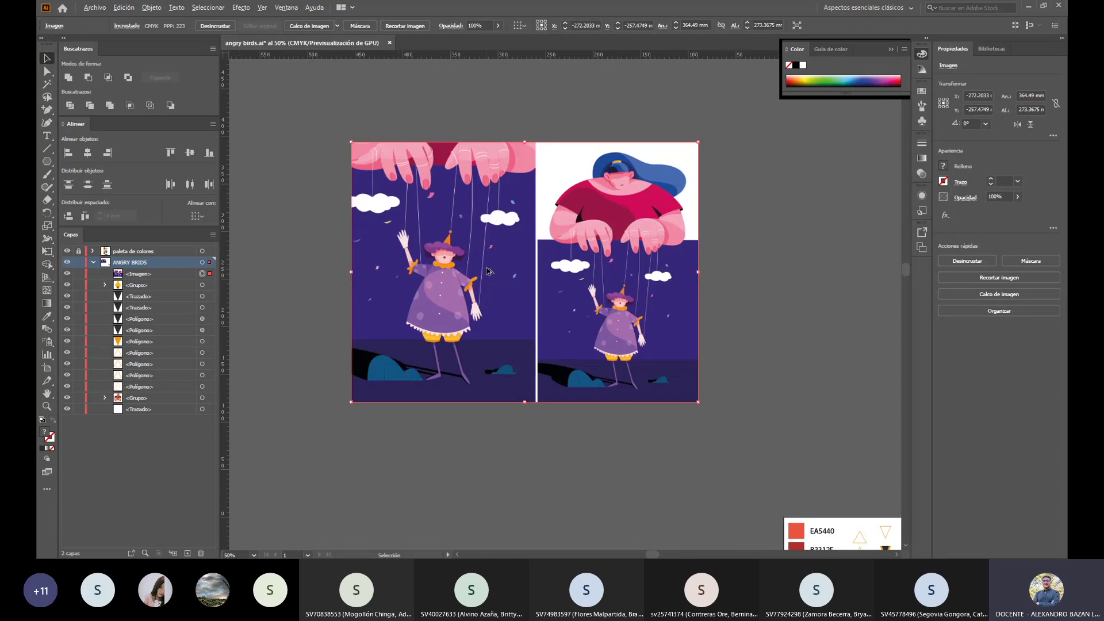
Step: Examine the flat colours and shadow shapes on the puppeteer's hair, face, shirt and hands in the illustration
scroll(764, 183, "down", 1)
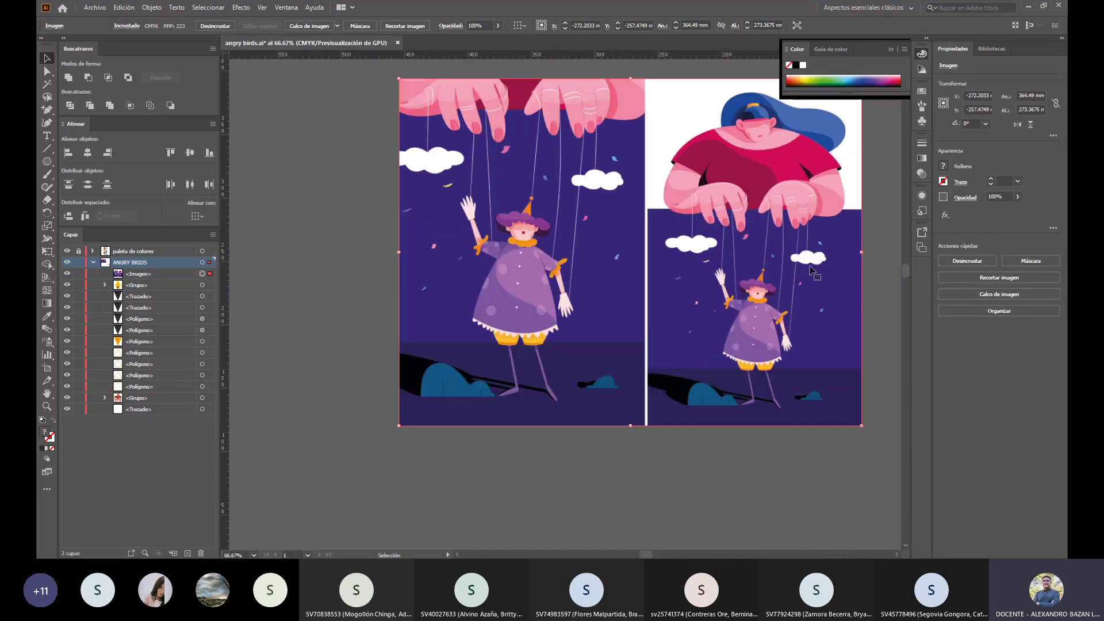
scroll(793, 299, "up", 2)
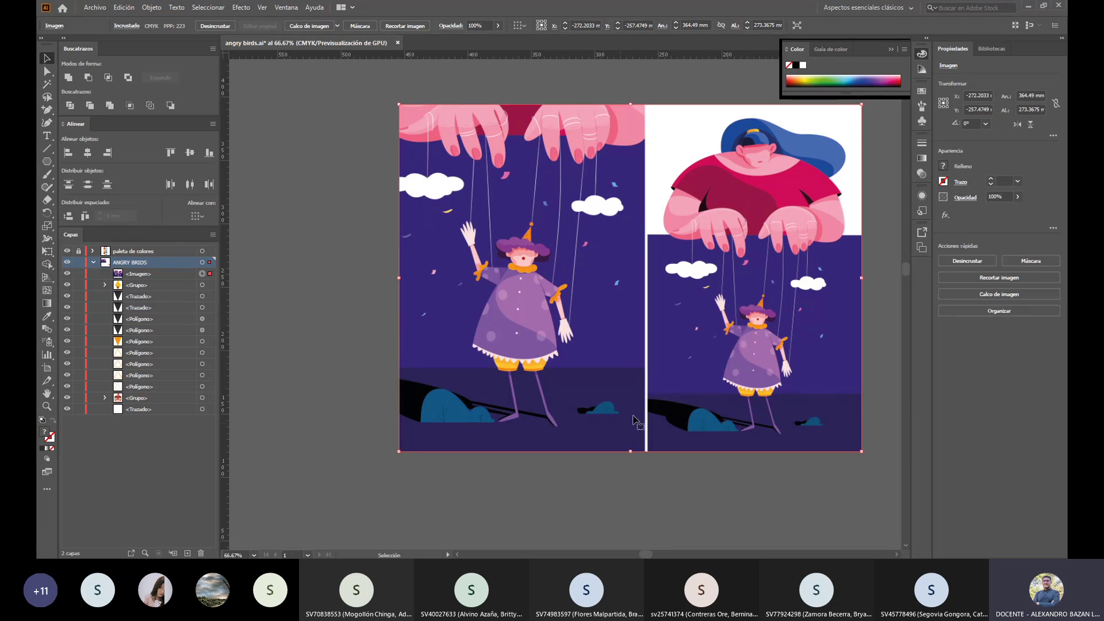
scroll(799, 172, "up", 7, "alt")
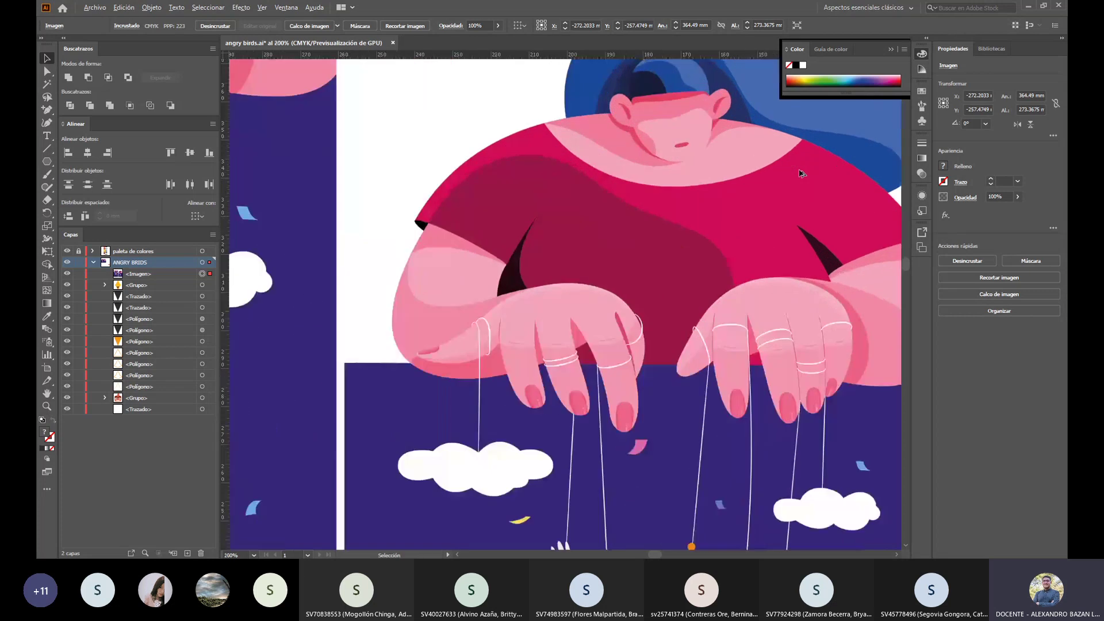
scroll(799, 172, "down", 2, "alt")
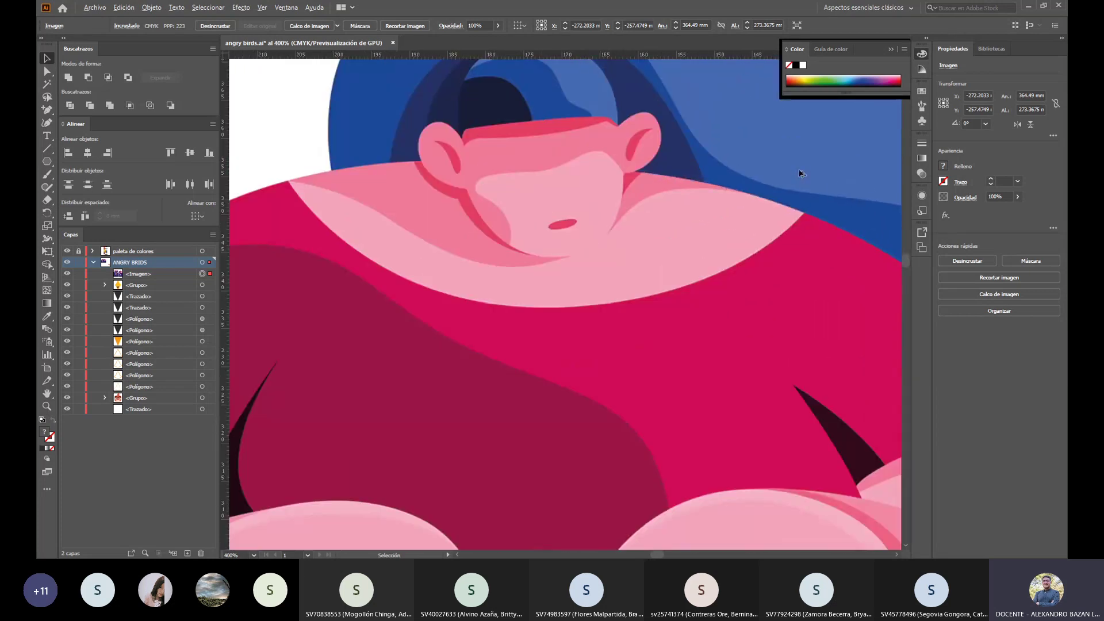
scroll(645, 342, "up", 3)
scroll(653, 338, "down", 1, "alt")
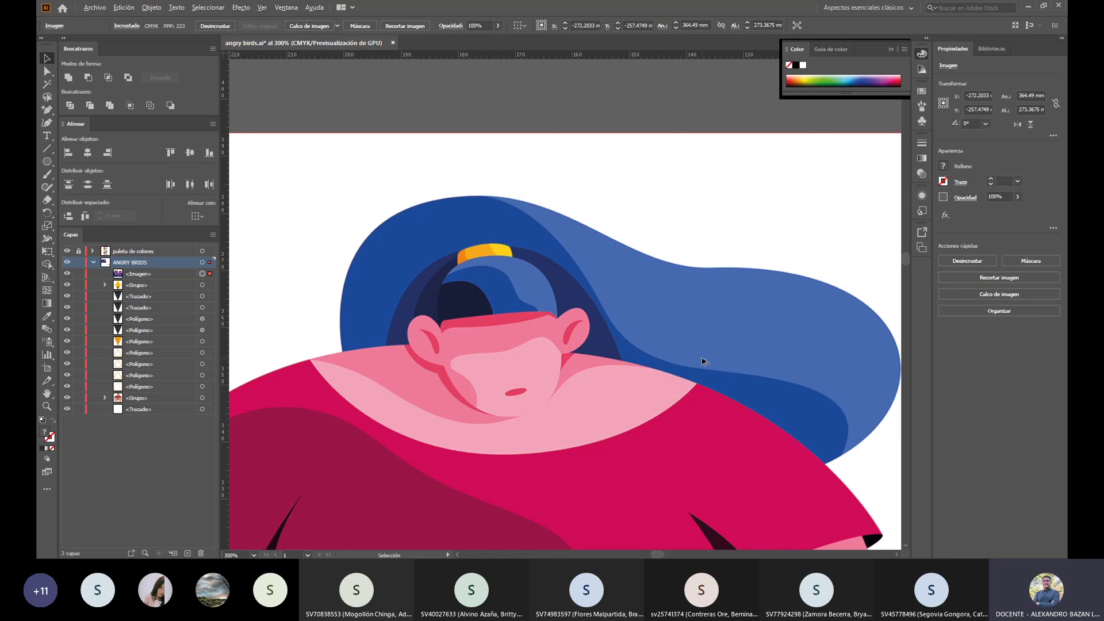
scroll(702, 361, "down", 1, "alt")
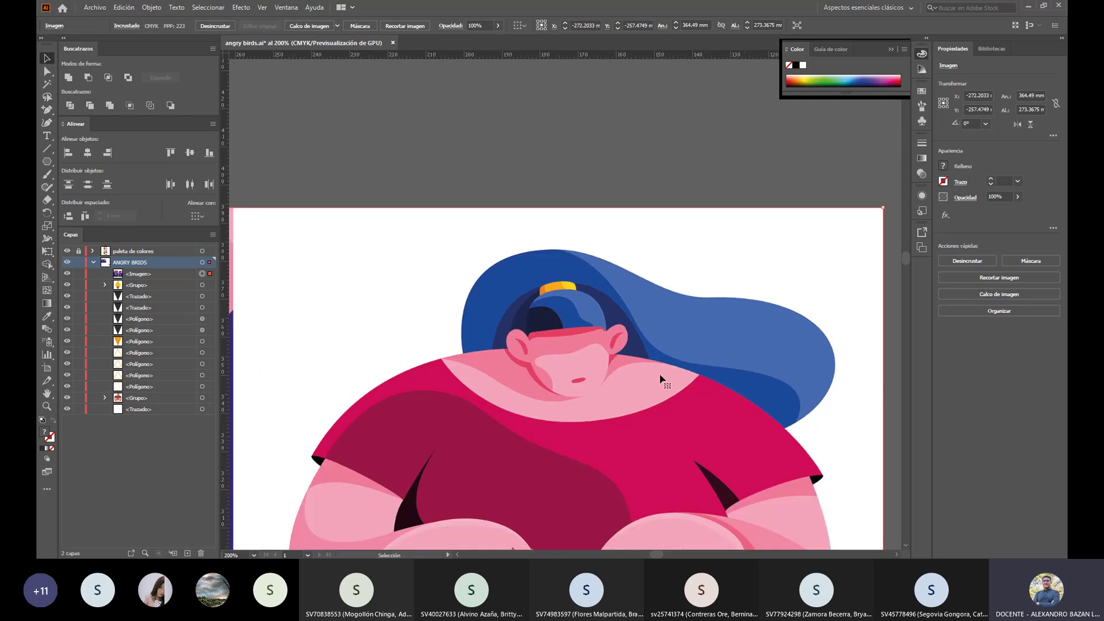
scroll(647, 328, "up", 1, "alt")
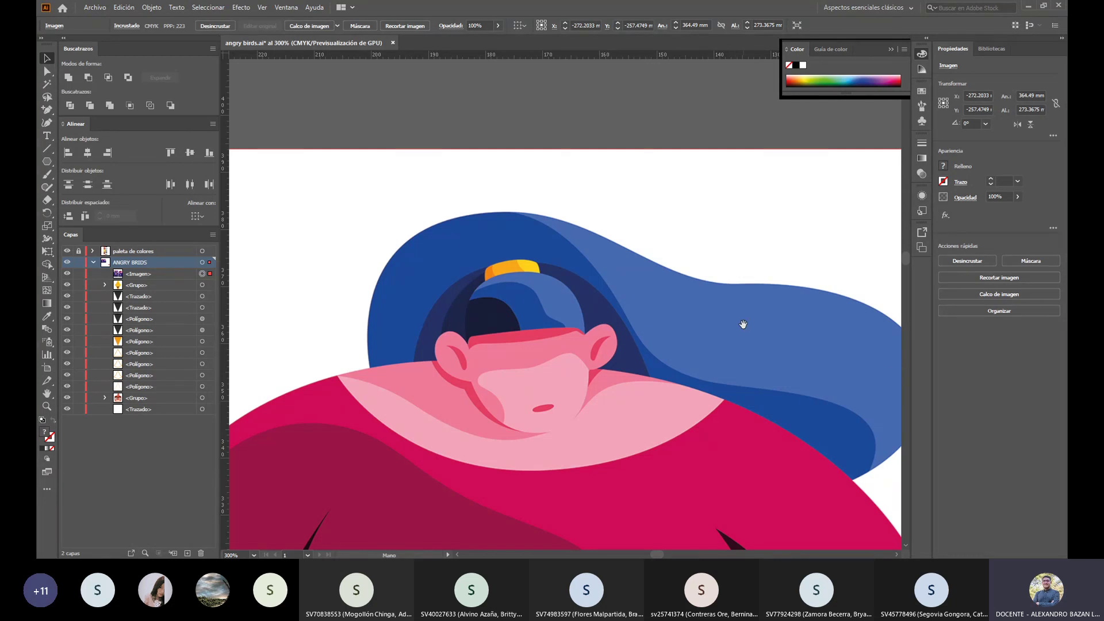
left_click_drag(739, 320, 633, 284)
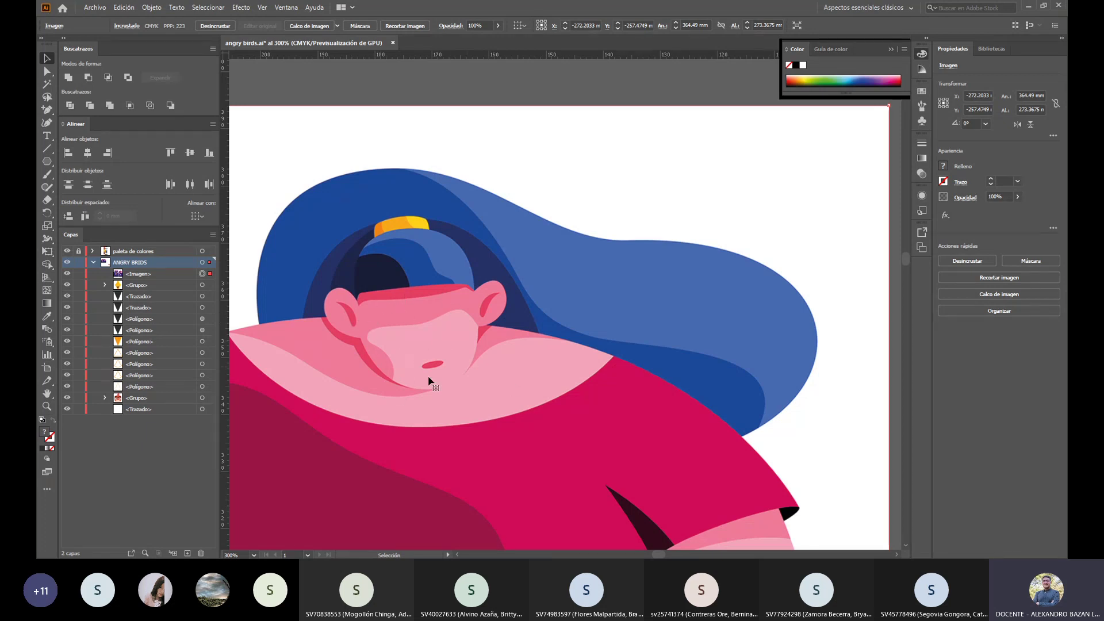
scroll(518, 414, "down", 5)
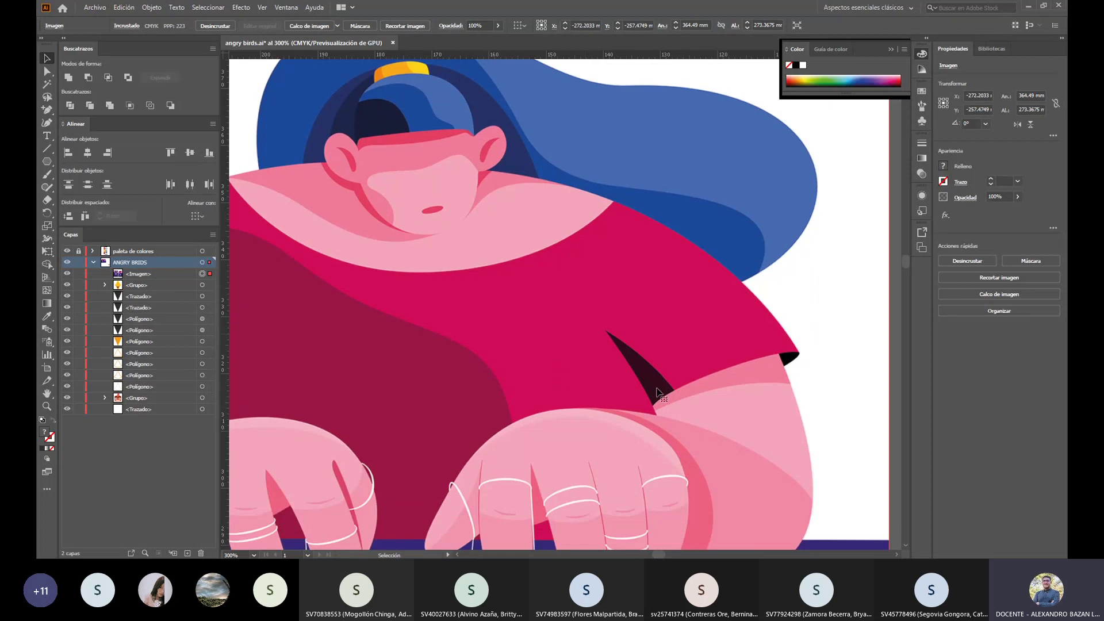
scroll(657, 393, "down", 4)
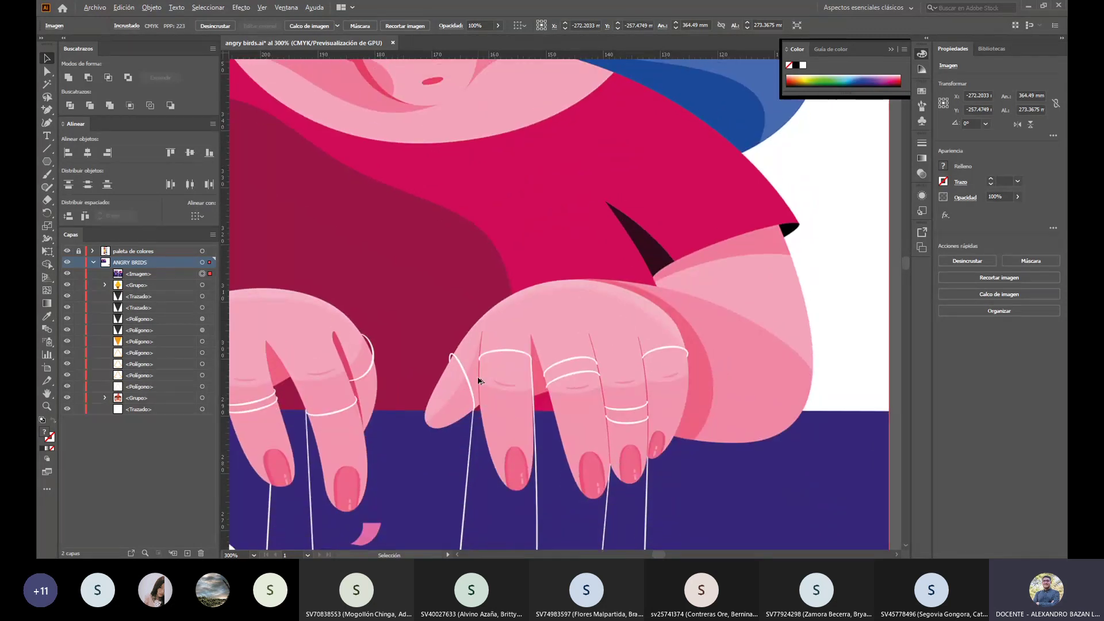
scroll(518, 387, "up", 2)
scroll(741, 390, "down", 2)
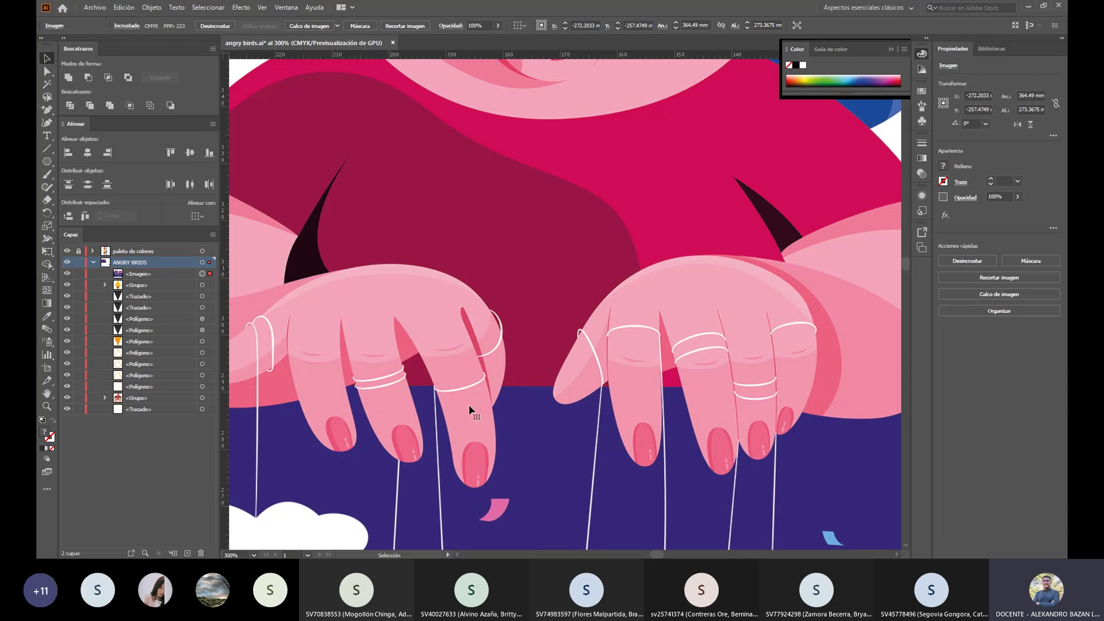
Step: Examine the shadow shapes and details on the puppet's hat, hair, face, hands and purple dress
scroll(460, 437, "down", 2)
scroll(455, 457, "down", 3)
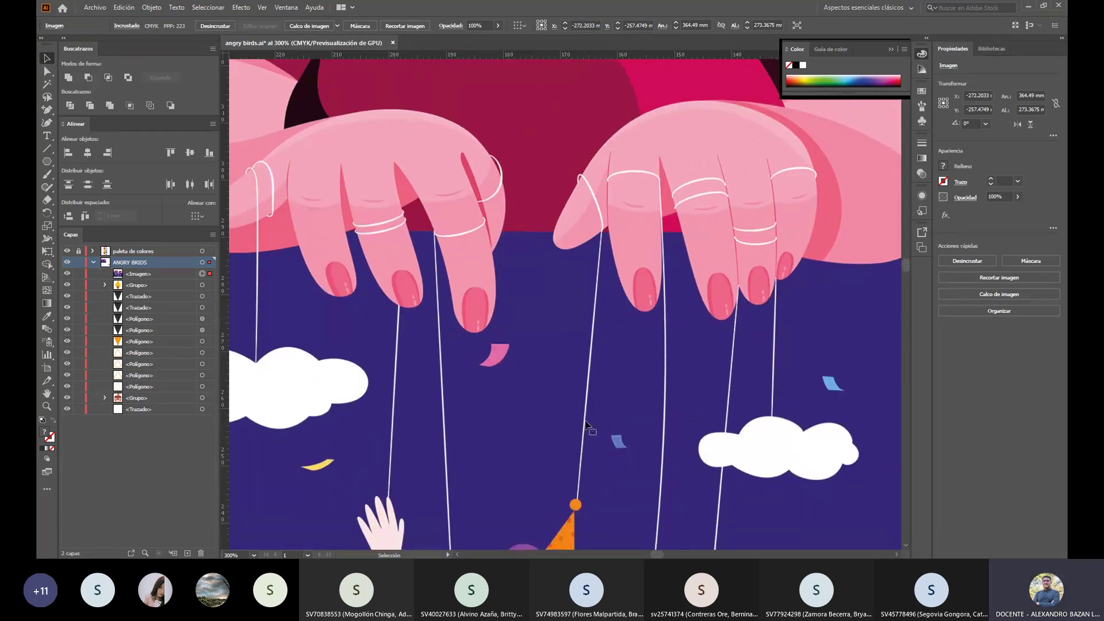
scroll(581, 428, "down", 2)
scroll(585, 426, "down", 5)
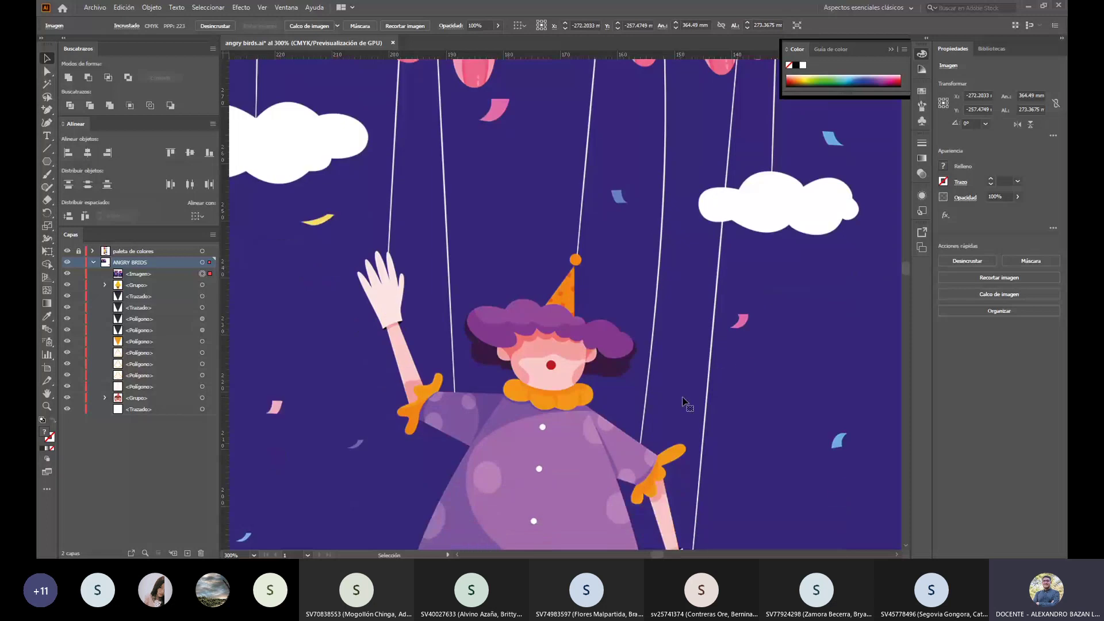
scroll(684, 401, "down", 1)
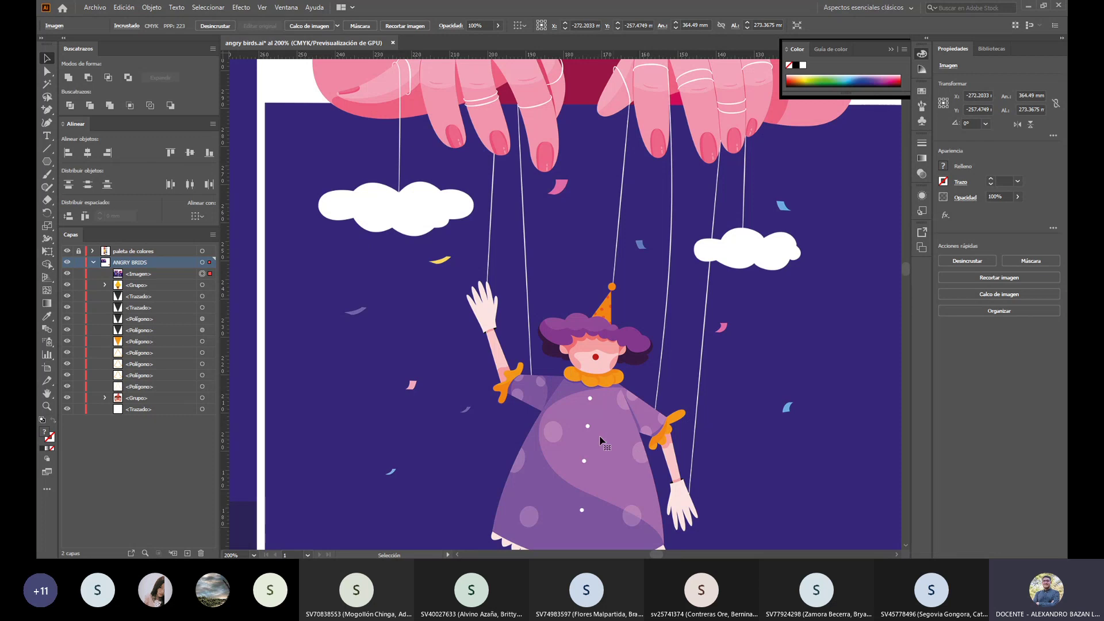
scroll(519, 296, "up", 4)
scroll(519, 296, "down", 1)
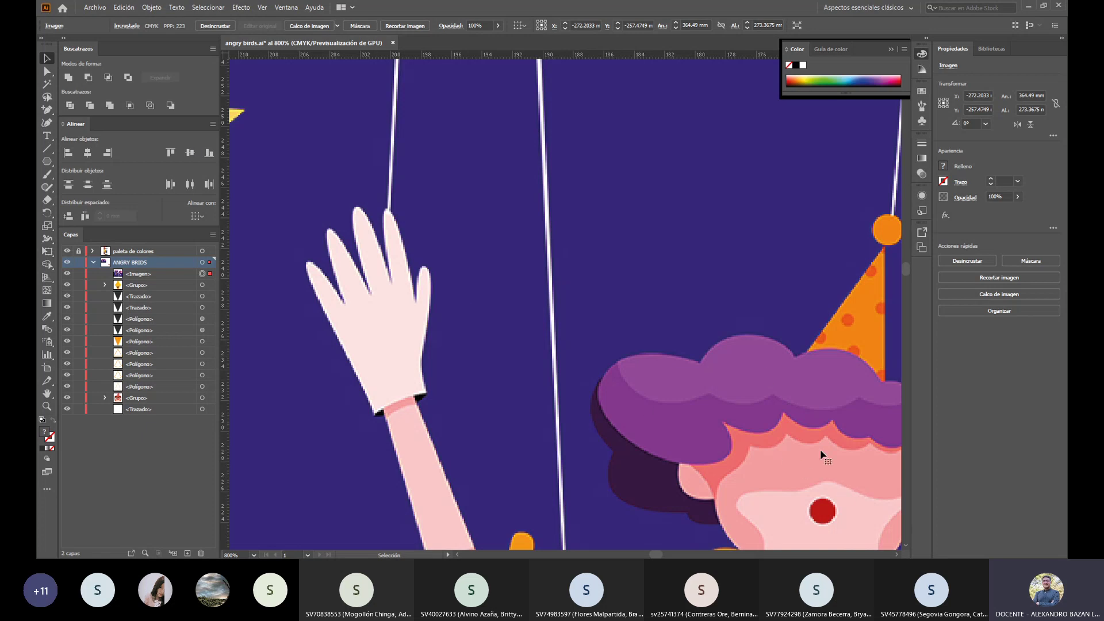
scroll(819, 449, "down", 8)
scroll(680, 457, "down", 7)
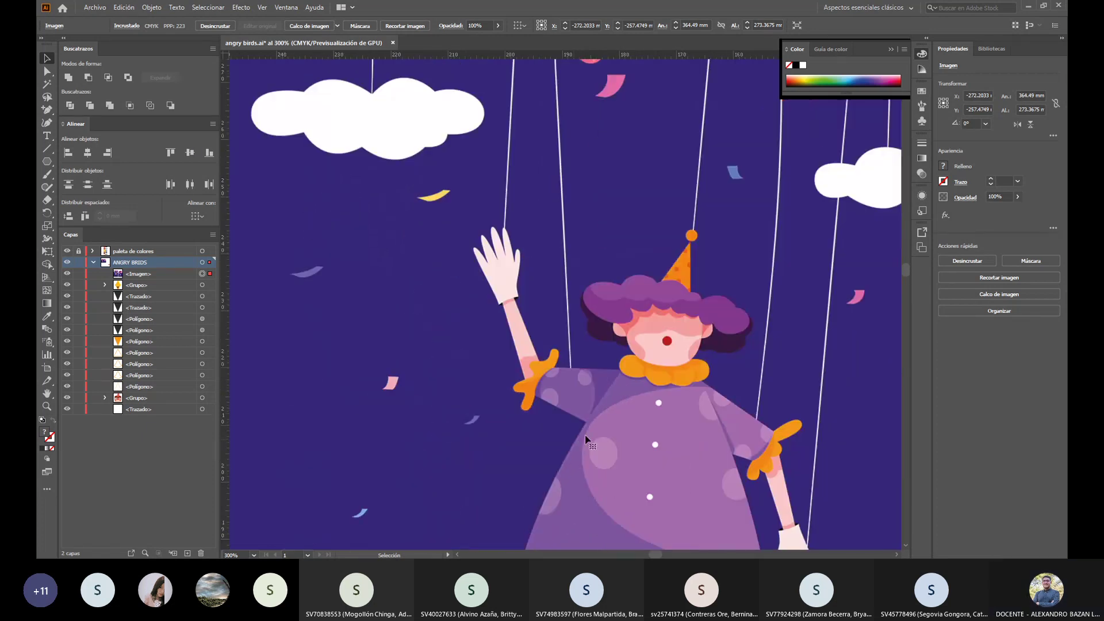
scroll(680, 458, "down", 1)
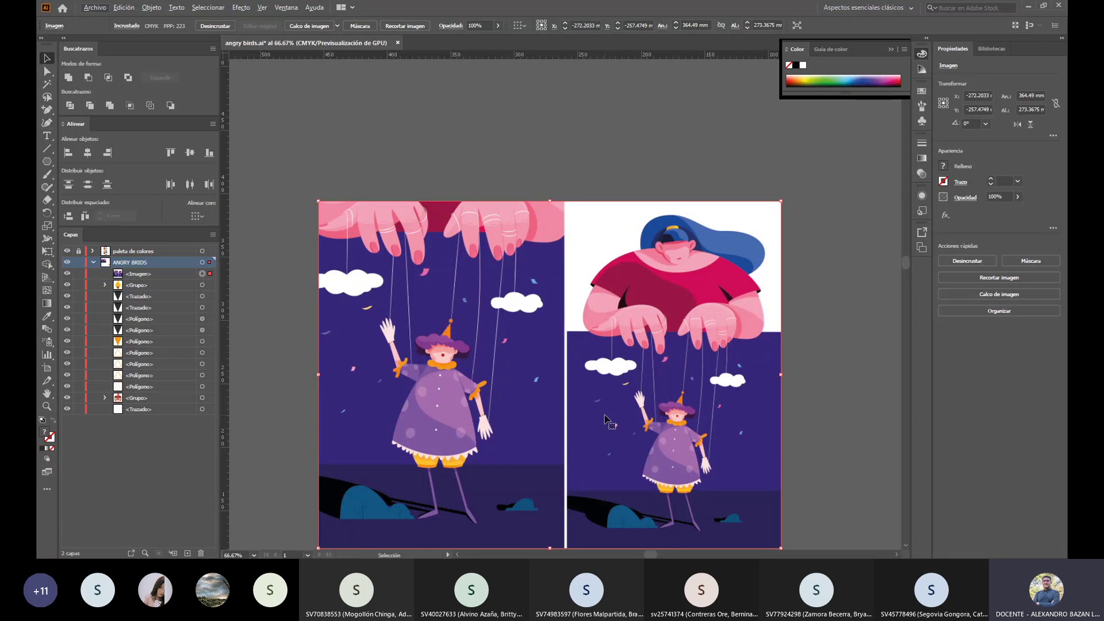
Step: Delete the pasted puppeteer illustration from the canvas
scroll(529, 483, "down", 5)
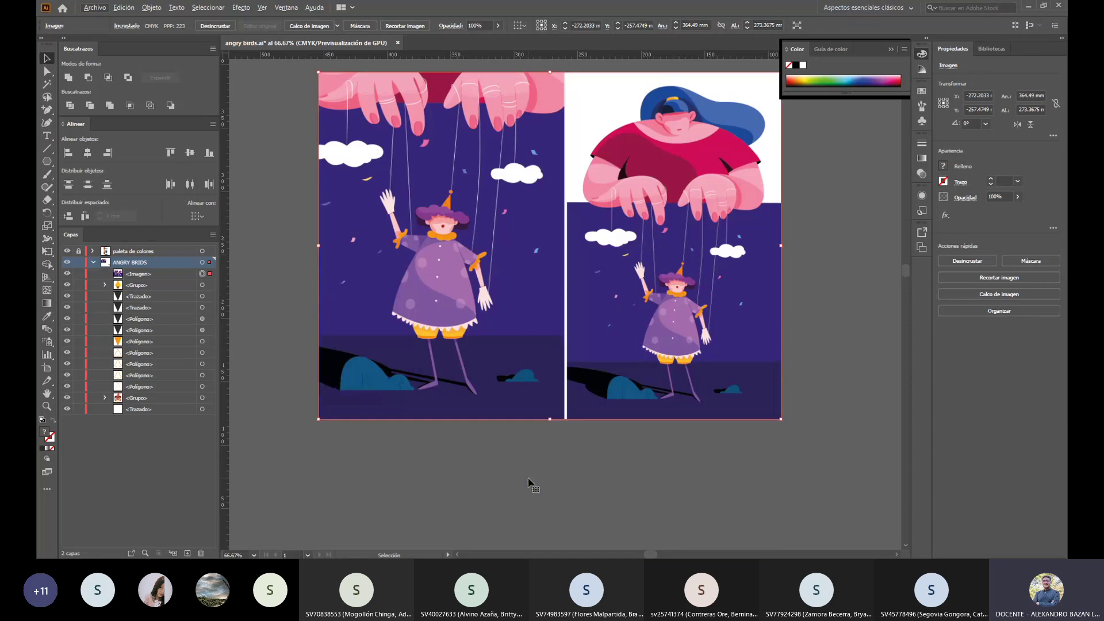
scroll(529, 483, "down", 2)
scroll(529, 483, "down", 1)
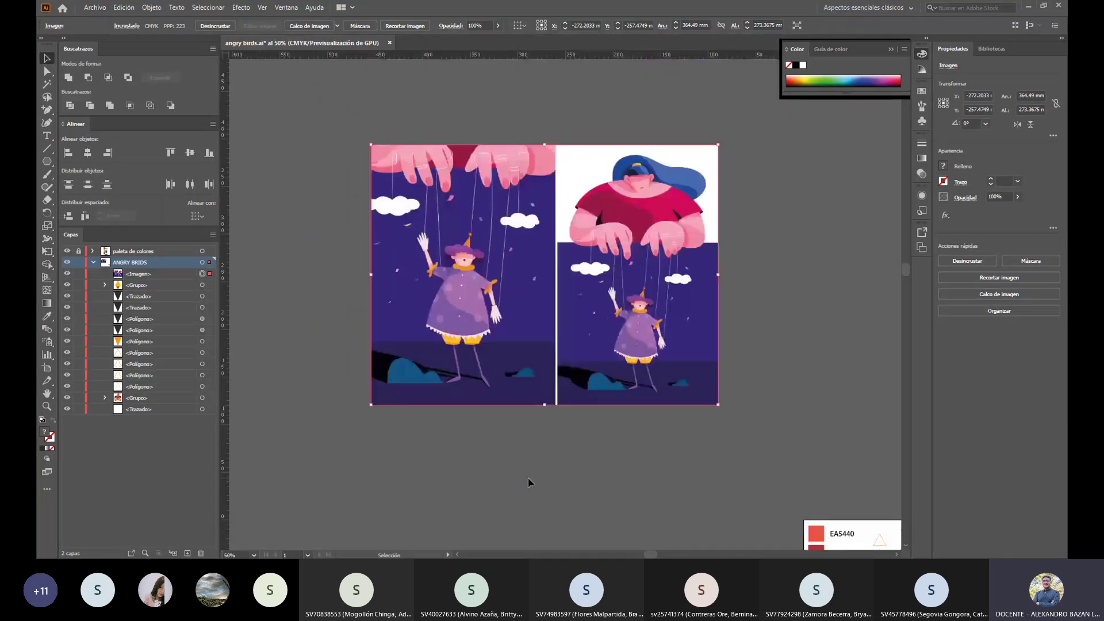
scroll(529, 483, "down", 1)
scroll(665, 513, "down", 5)
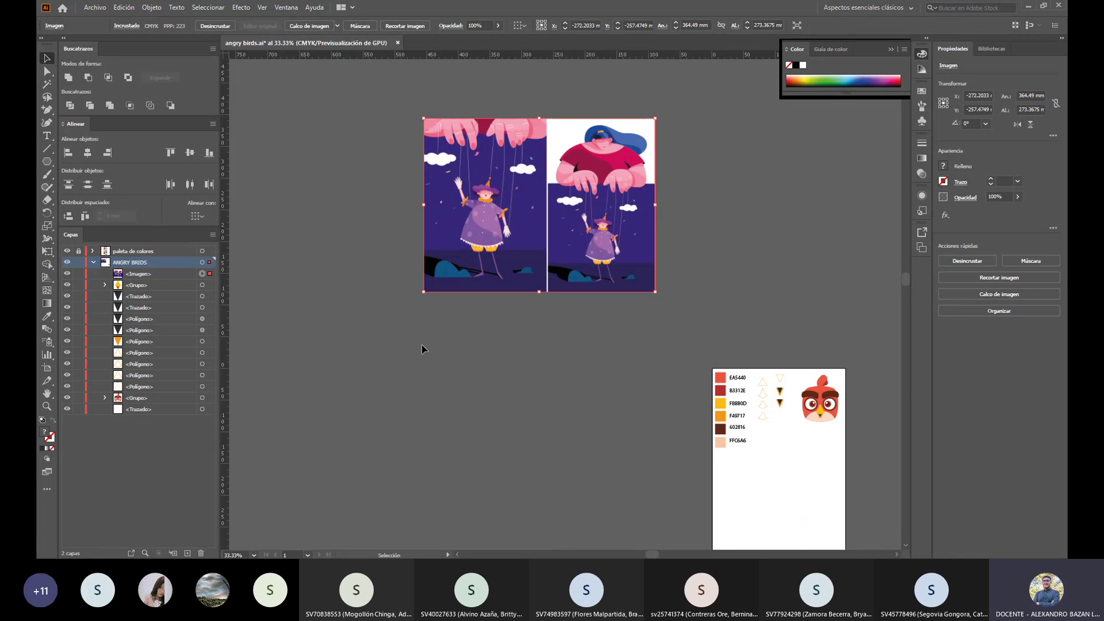
left_click(699, 333)
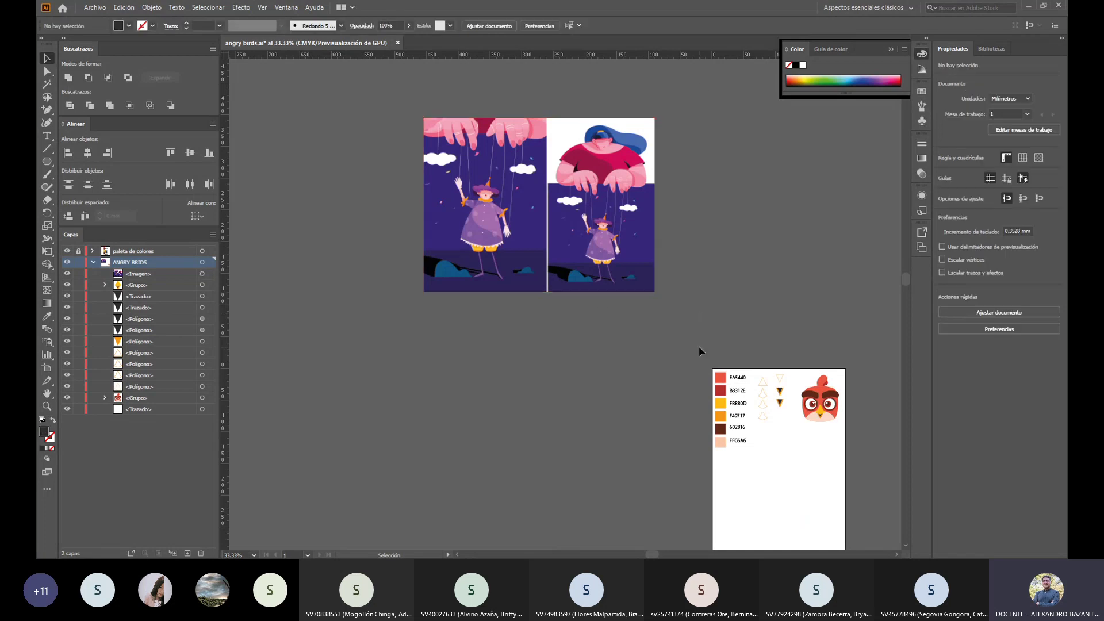
left_click(421, 147)
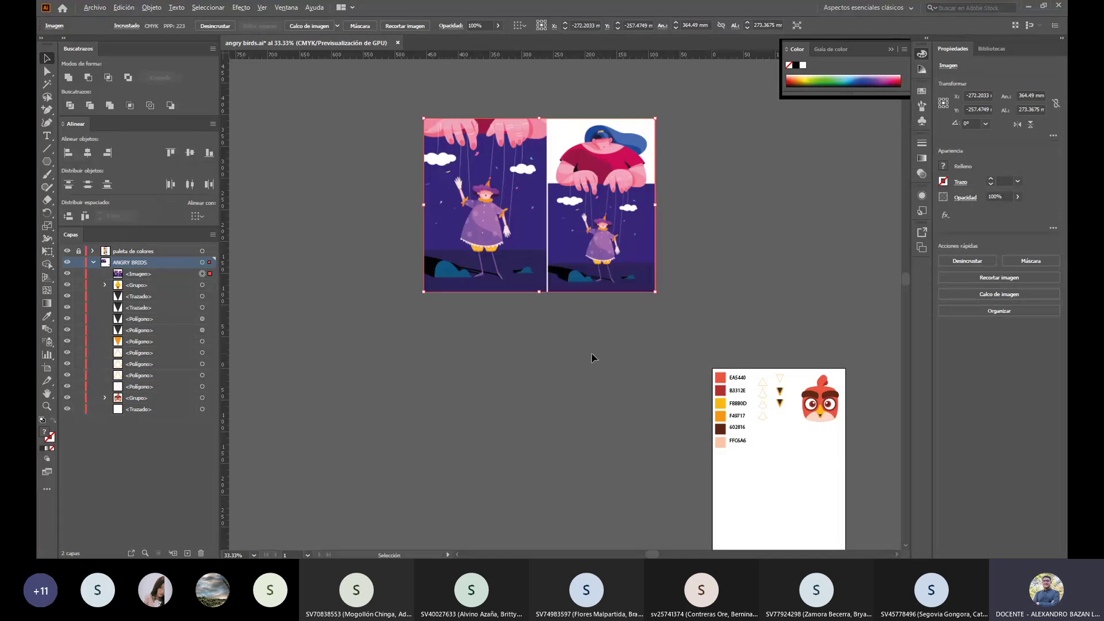
scroll(606, 211, "up", 10)
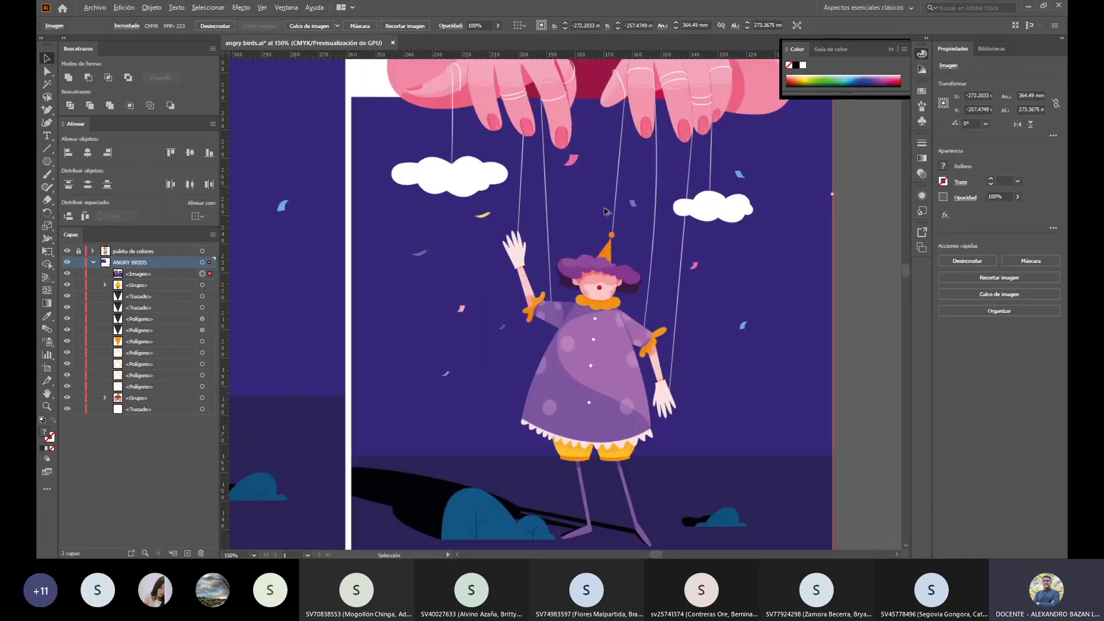
scroll(606, 211, "down", 10)
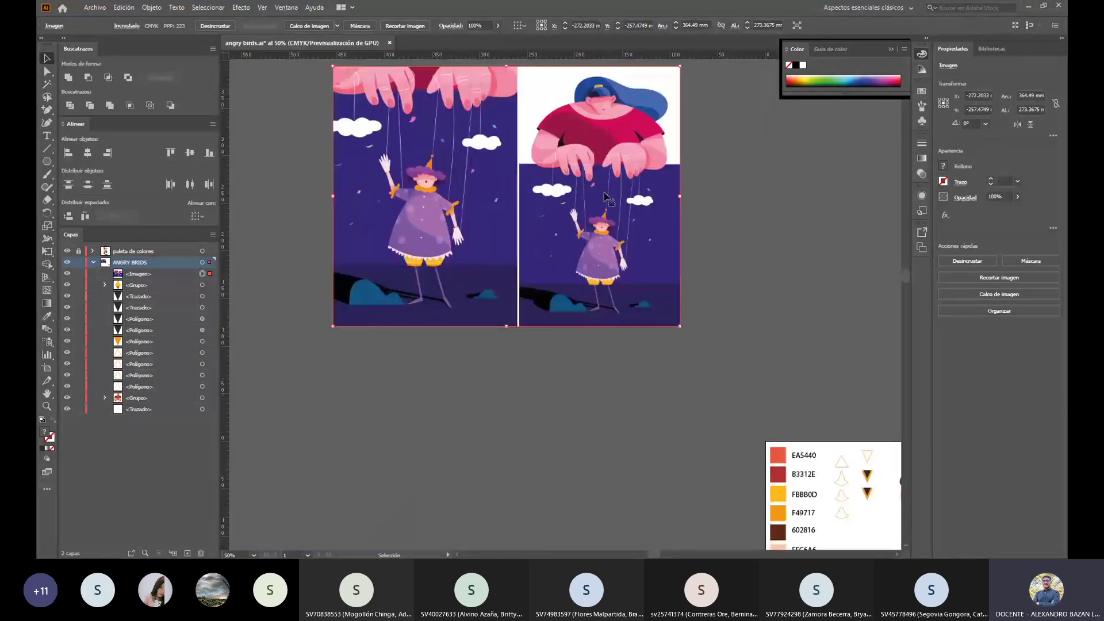
key("Delete")
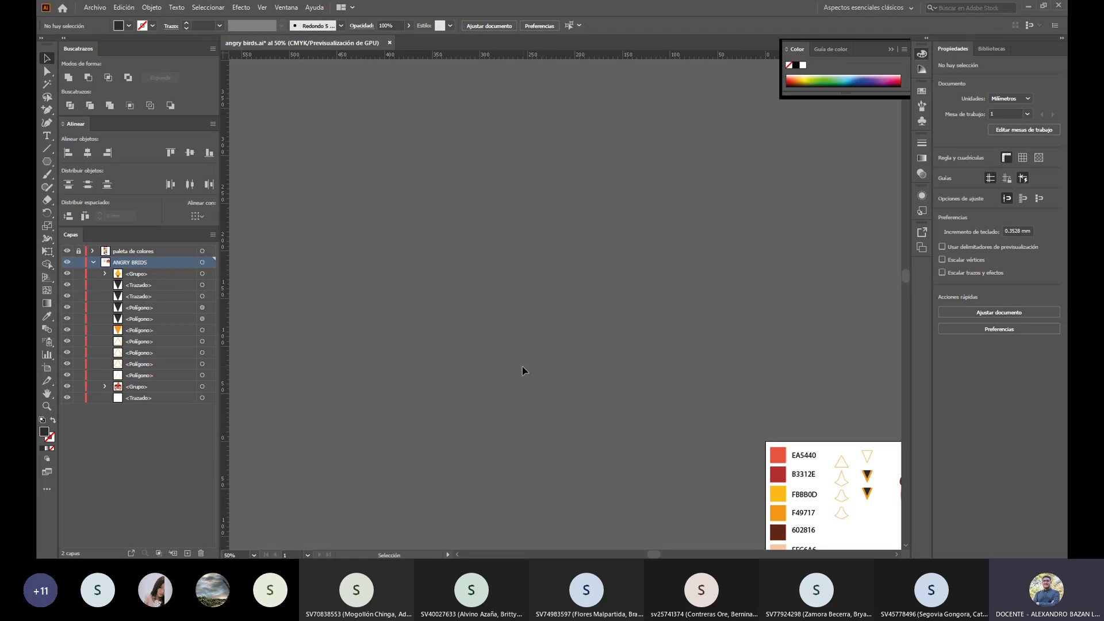
Step: Paste the floating-island house illustration outside the artboard, beyond its upper-left corner, and deselect it
key("a")
key("ctrl+v")
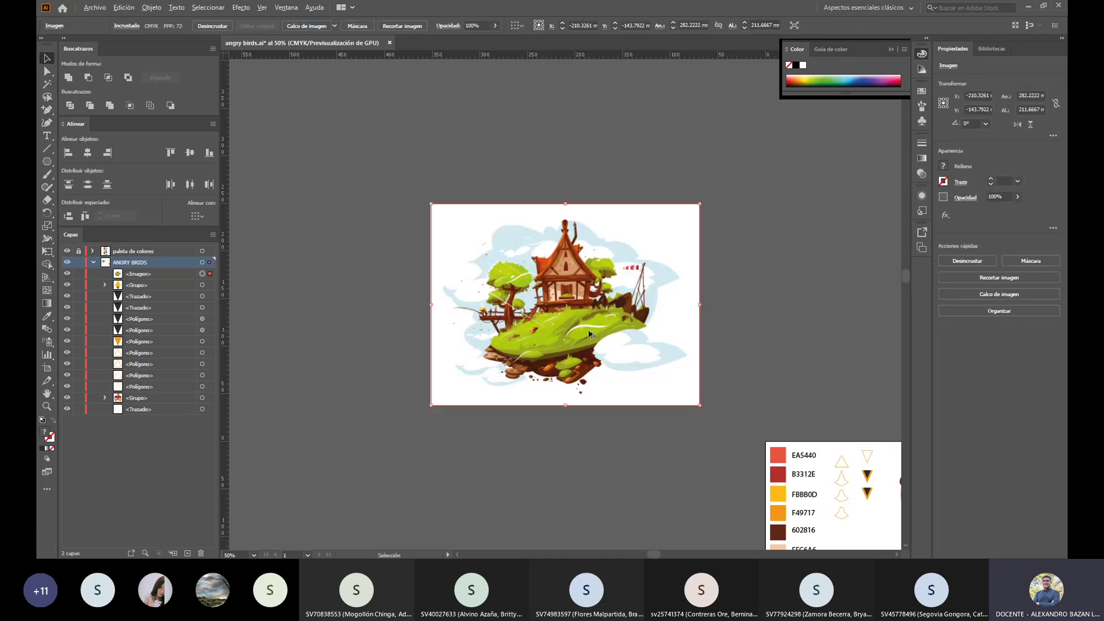
left_click(608, 456)
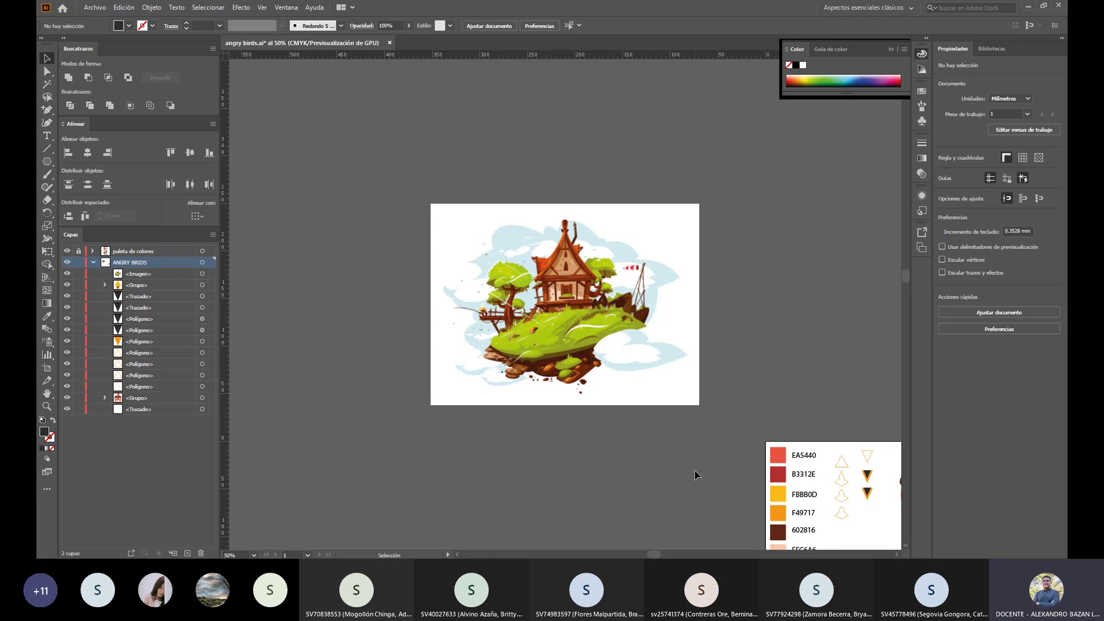
Step: Examine the flat colours and shadow shapes on the illustration's house, trees, grass and rocks
scroll(636, 360, "up", 2)
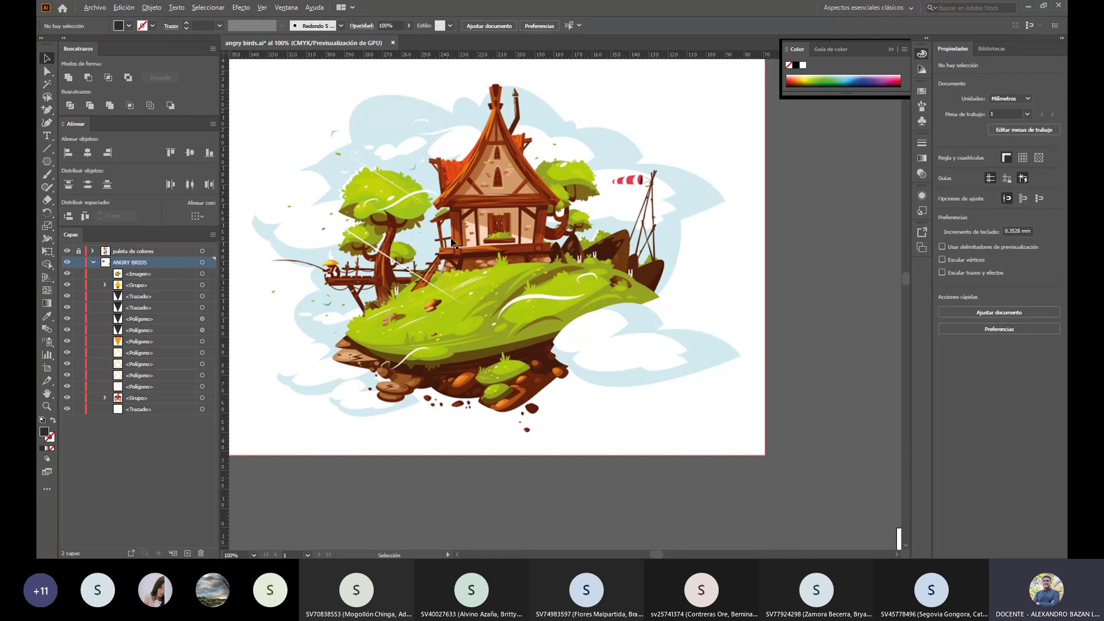
scroll(451, 242, "up", 2)
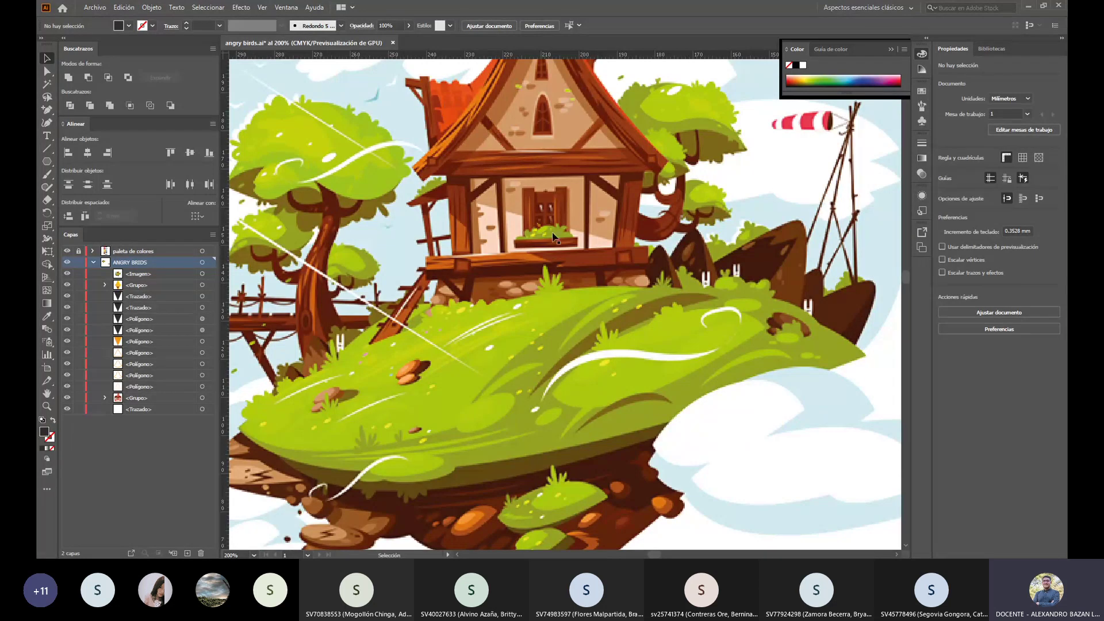
scroll(677, 267, "down", 2)
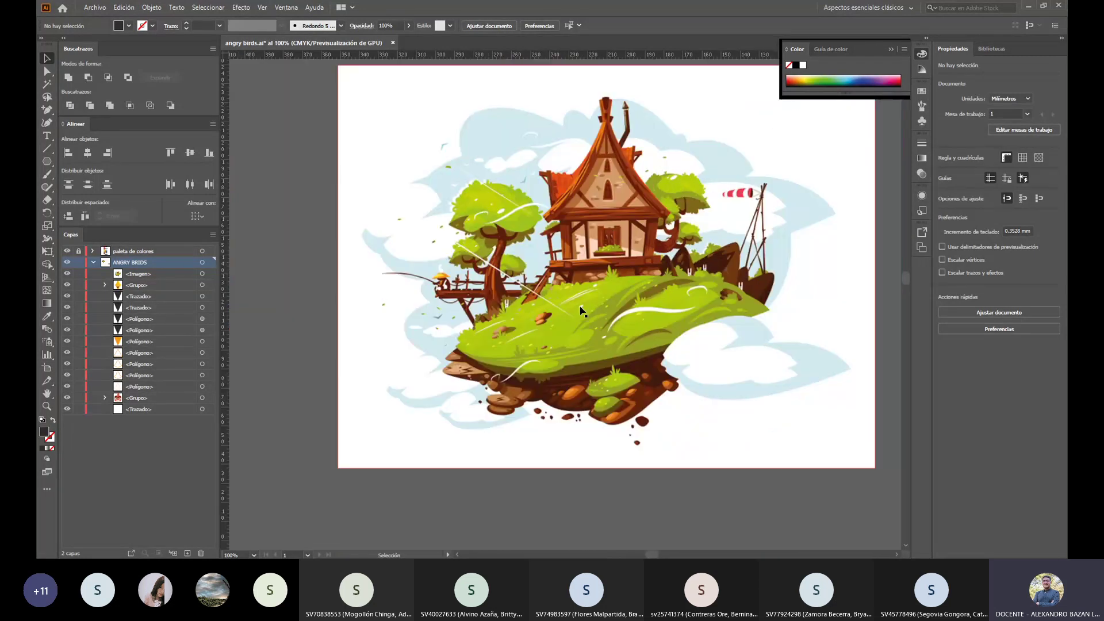
scroll(581, 310, "down", 1)
scroll(581, 310, "up", 3)
scroll(544, 150, "up", 1)
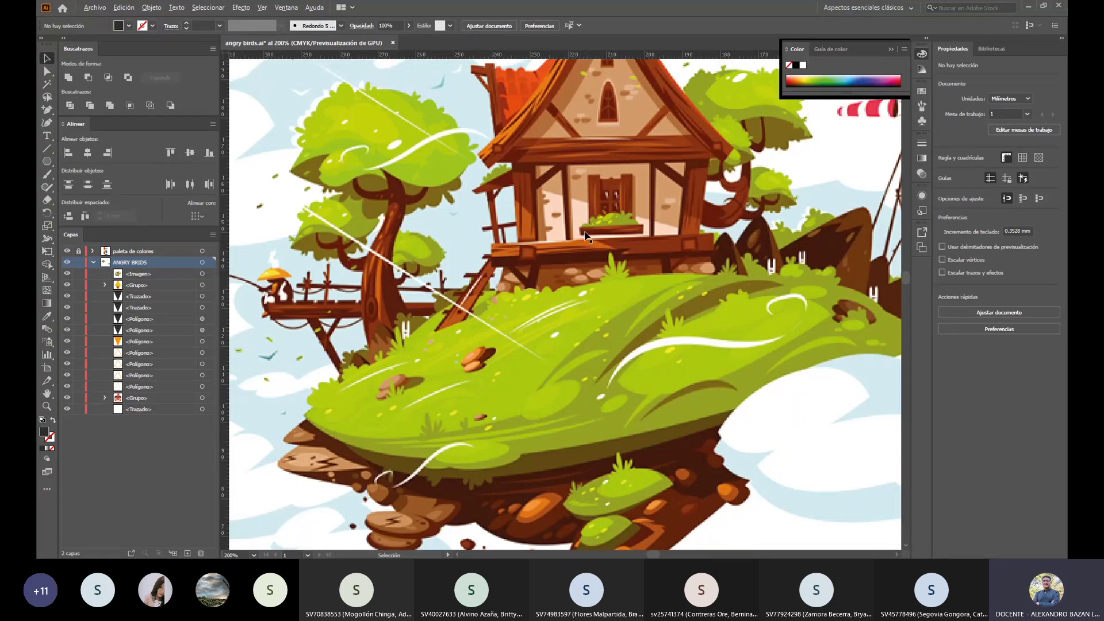
scroll(585, 235, "down", 4)
Step: Draw a horizontal rectangle about 178 by 34 mm in the empty area below the house illustration
key("m")
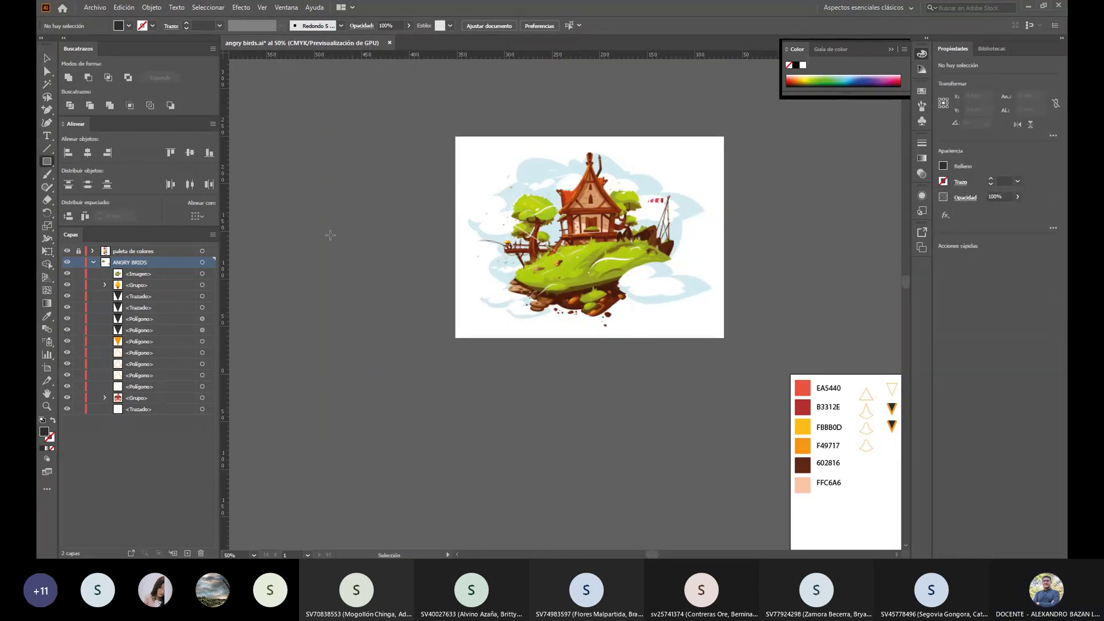
scroll(611, 394, "down", 1)
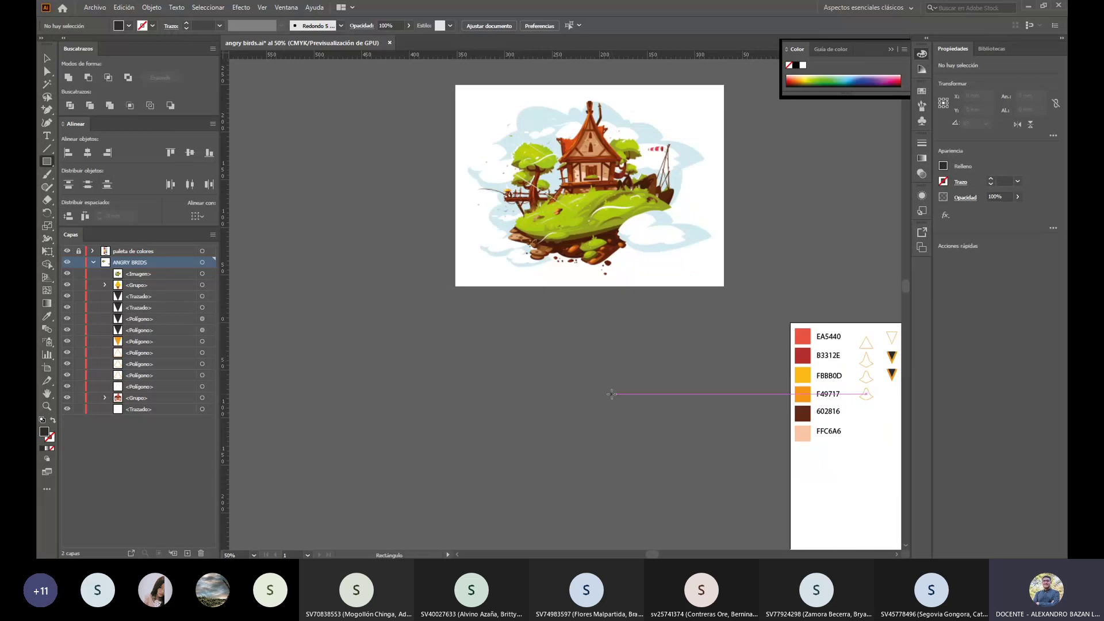
left_click_drag(451, 339, 621, 371)
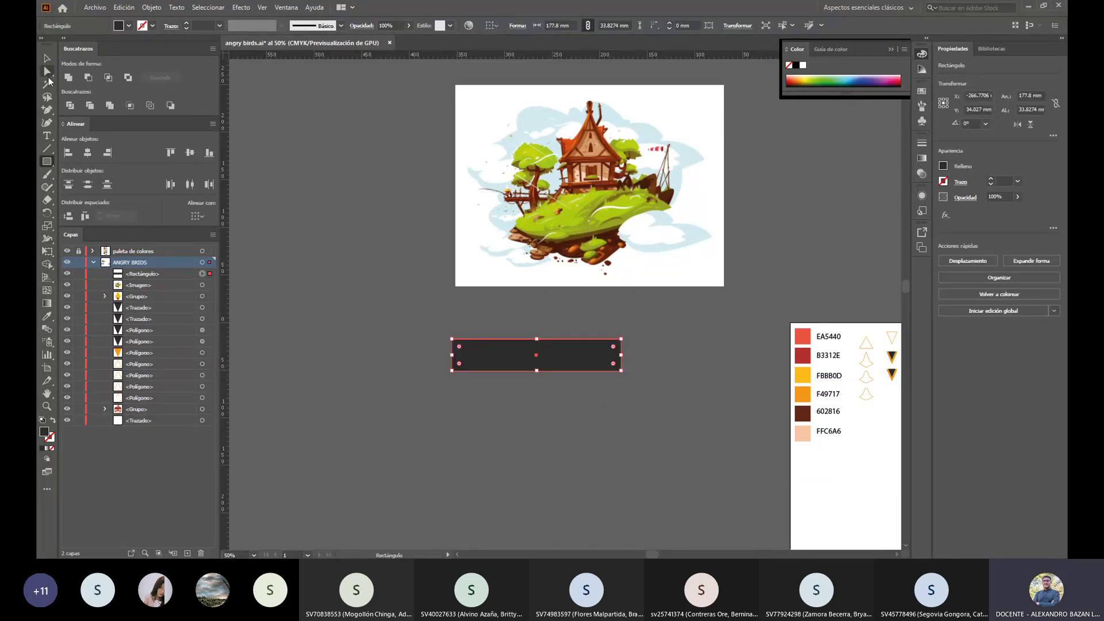
Step: Fill the rectangle with the reddish brown sampled by Eyedropper from the wooden beam under the house's roof
scroll(541, 244, "up", 2)
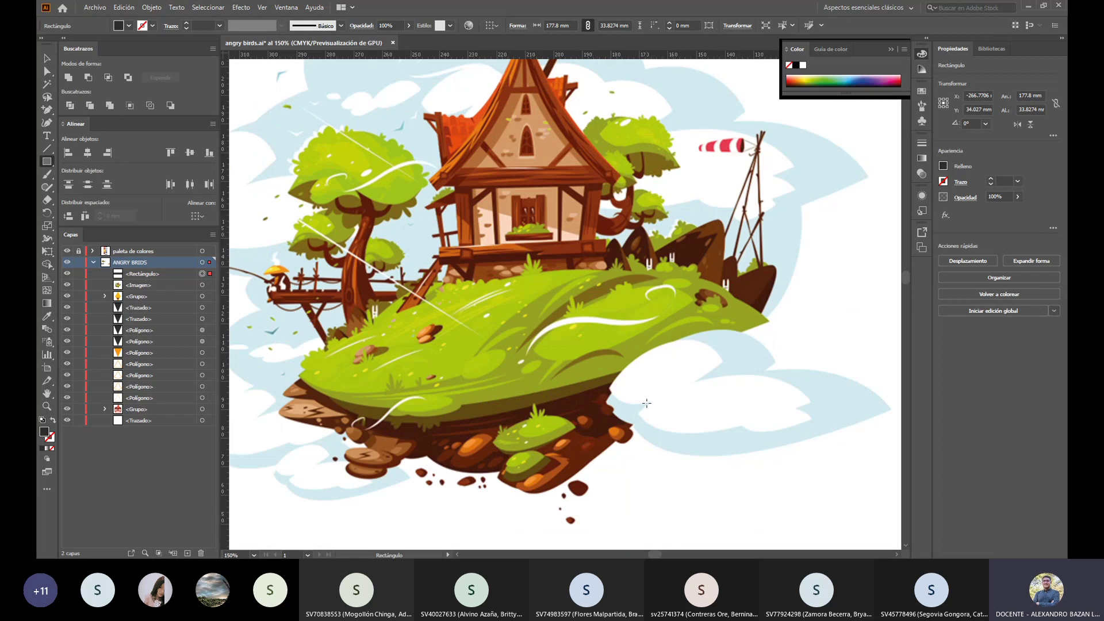
scroll(647, 403, "down", 2)
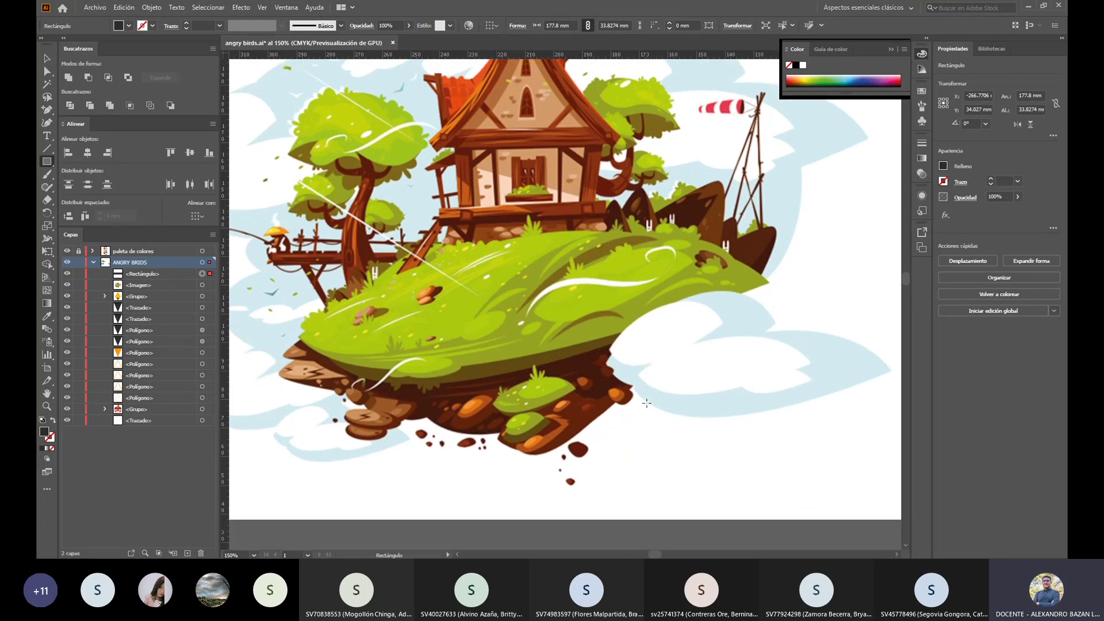
scroll(647, 403, "down", 3)
key("i")
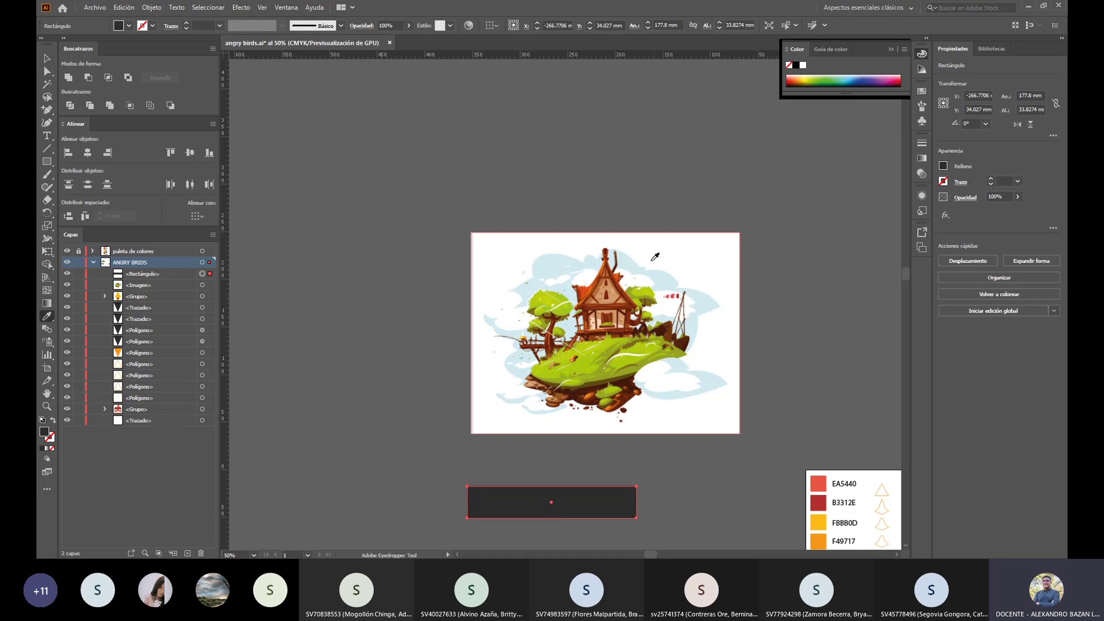
scroll(620, 302, "up", 2)
scroll(620, 302, "up", 4)
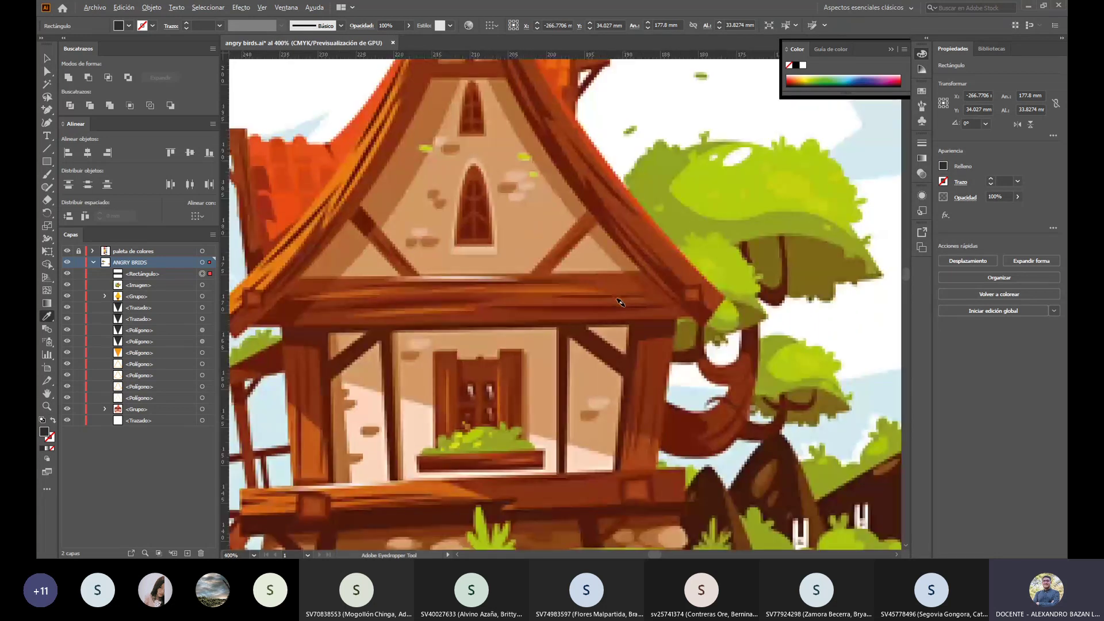
left_click(625, 279)
scroll(619, 364, "down", 2)
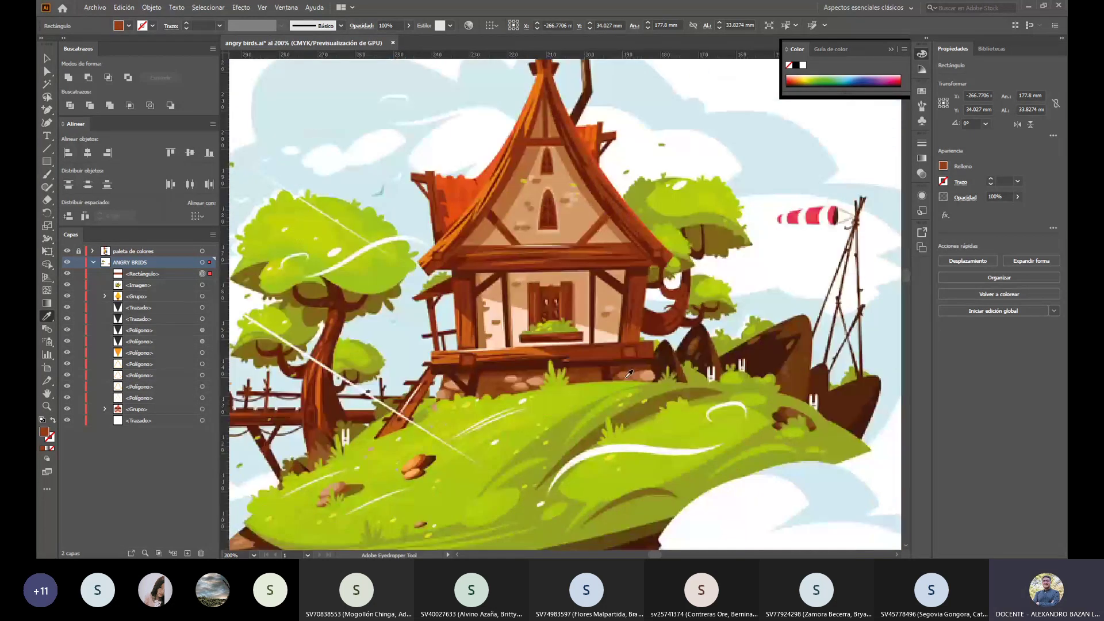
Step: Draw a closed four-sided Pen shape overlapping the rectangle's left end, with a slanted edge crossing the rectangle
scroll(624, 368, "down", 3)
scroll(629, 374, "up", 1)
scroll(628, 374, "up", 1)
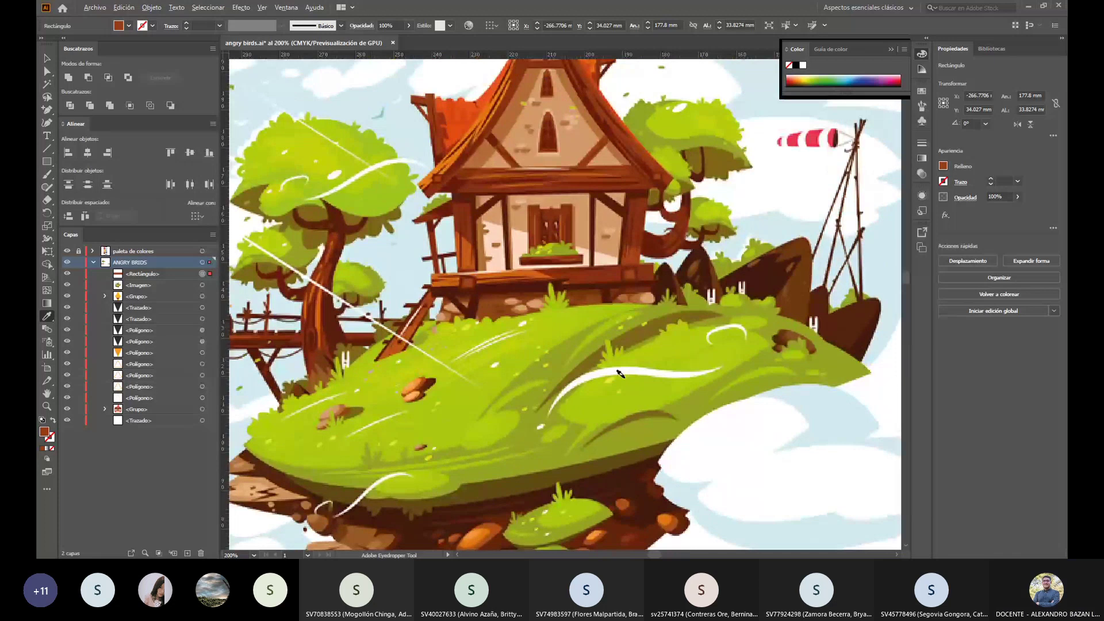
scroll(620, 374, "down", 1)
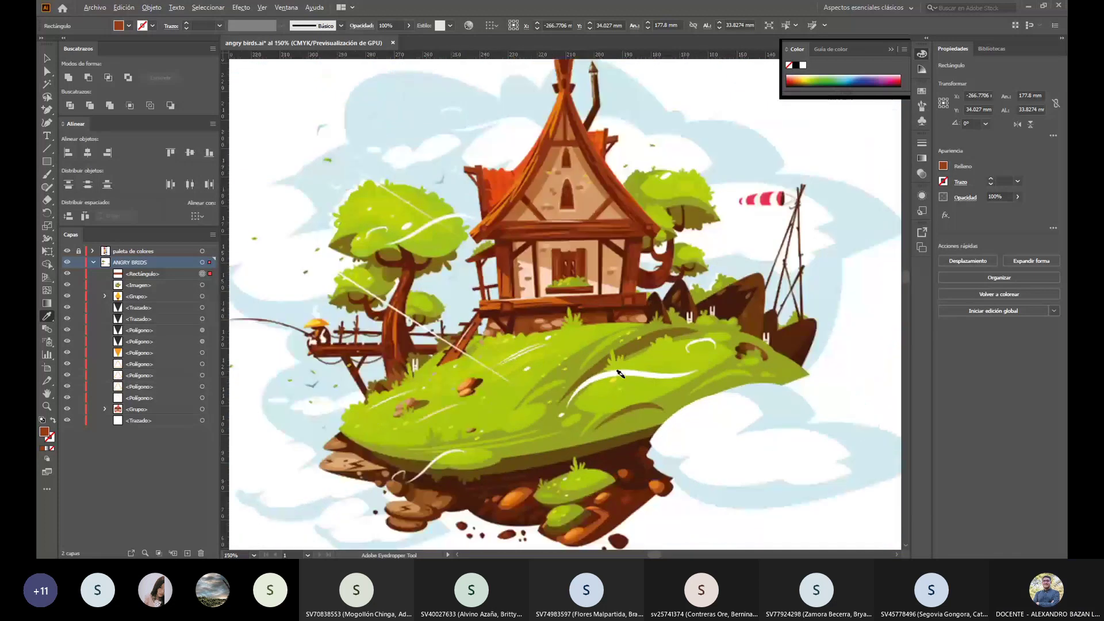
scroll(636, 385, "down", 5)
scroll(420, 314, "up", 3)
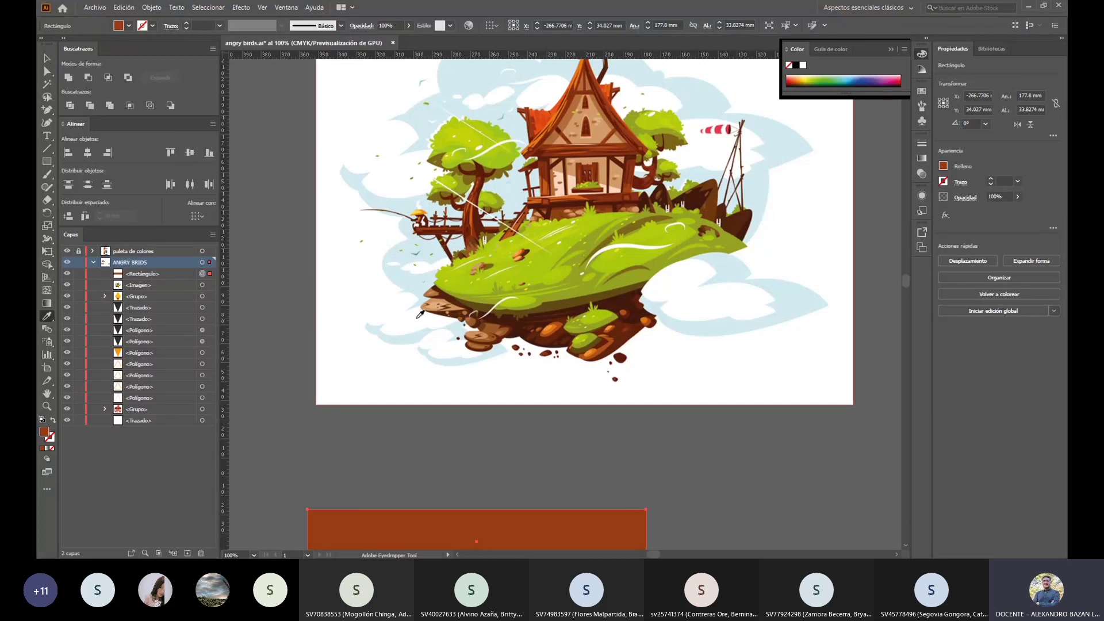
scroll(315, 447, "down", 2)
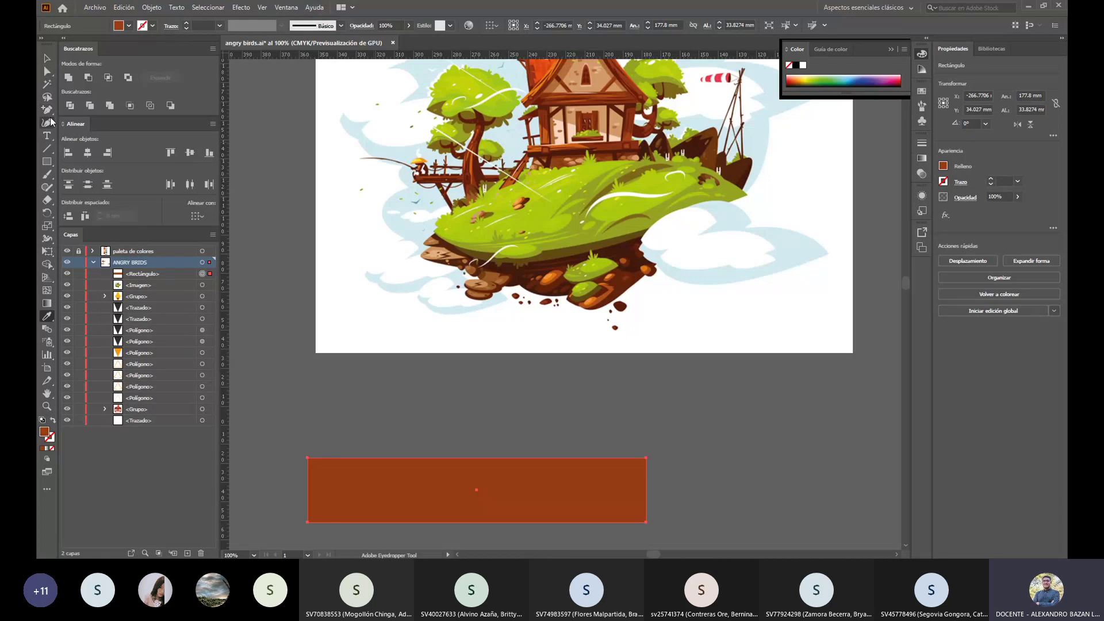
left_click(48, 111)
key("p")
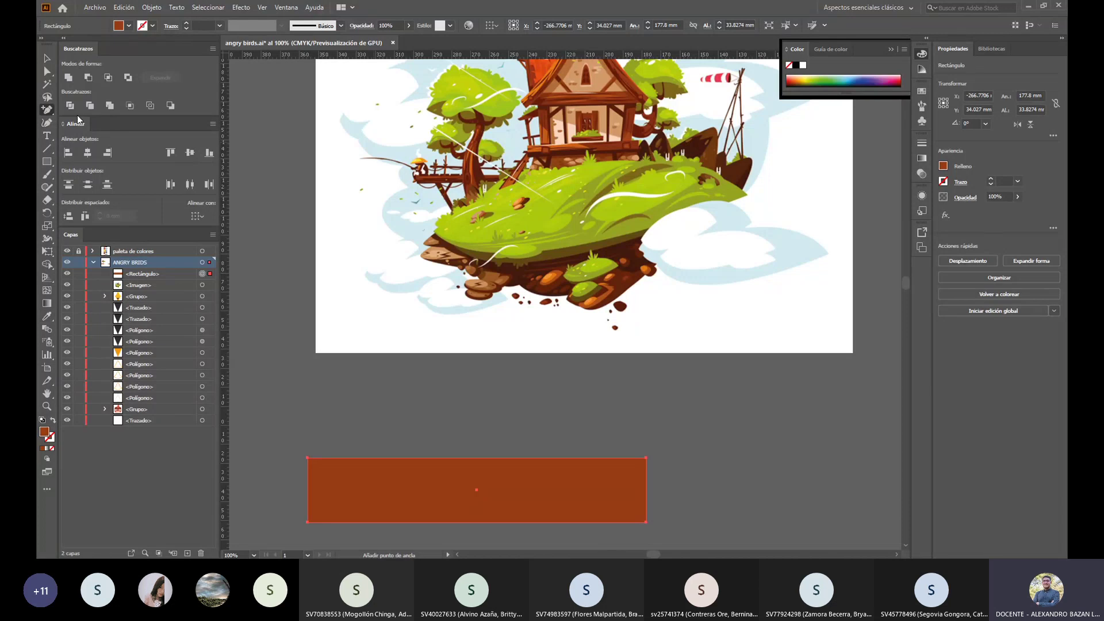
scroll(355, 522, "down", 1)
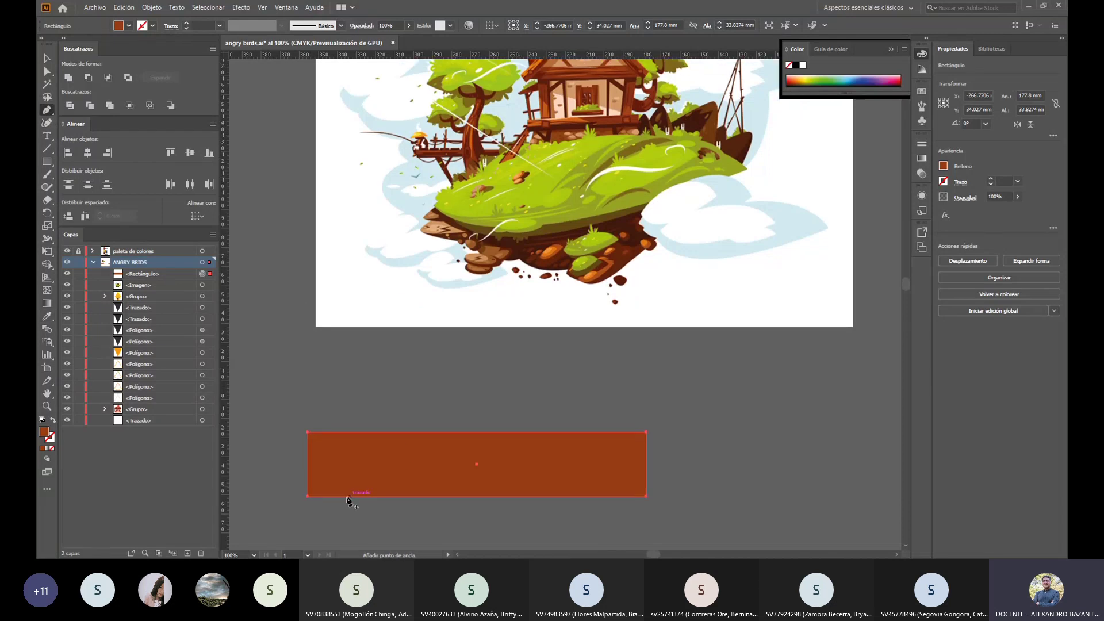
left_click_drag(339, 505, 363, 465)
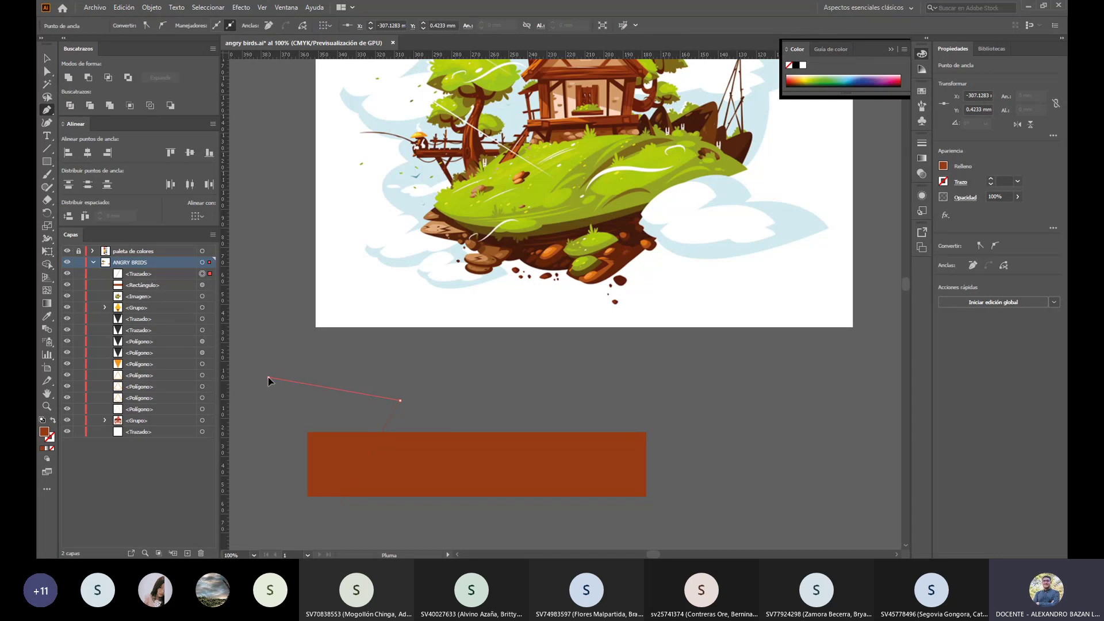
left_click(268, 377)
left_click(269, 501)
left_click(338, 506)
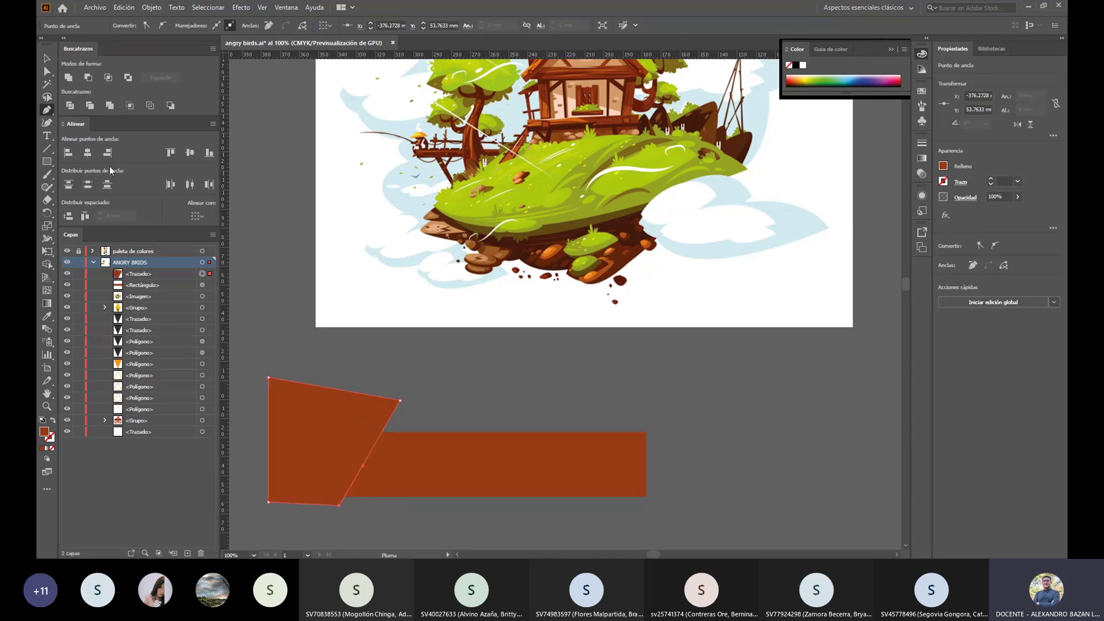
Step: Duplicate the brown rectangle in place and intersect the copy with the four-sided shape to cut out a shadow piece
left_click(47, 58)
left_click(472, 456)
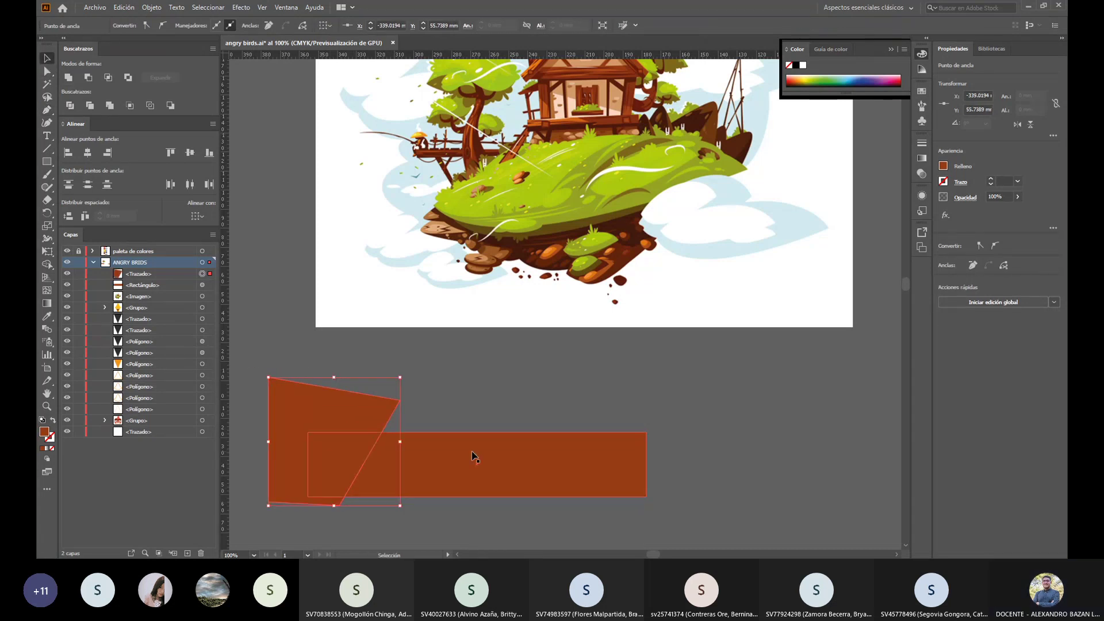
key("a")
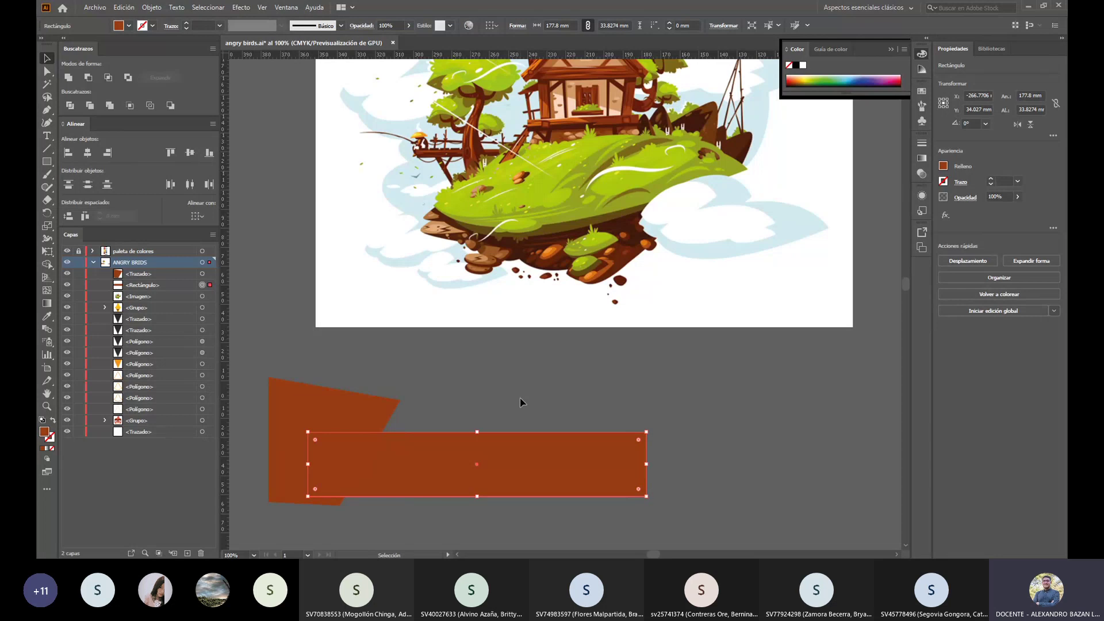
left_click(470, 416)
left_click(420, 437)
key("ctrl+c")
key("ctrl+f")
key("v")
left_click(353, 417, "shift")
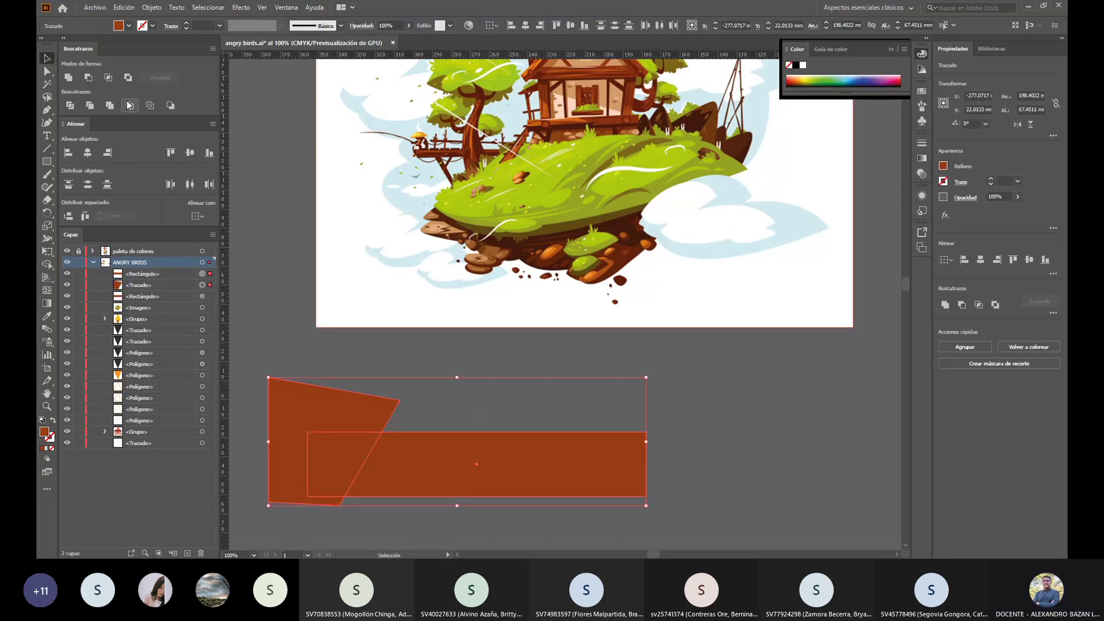
left_click(127, 78)
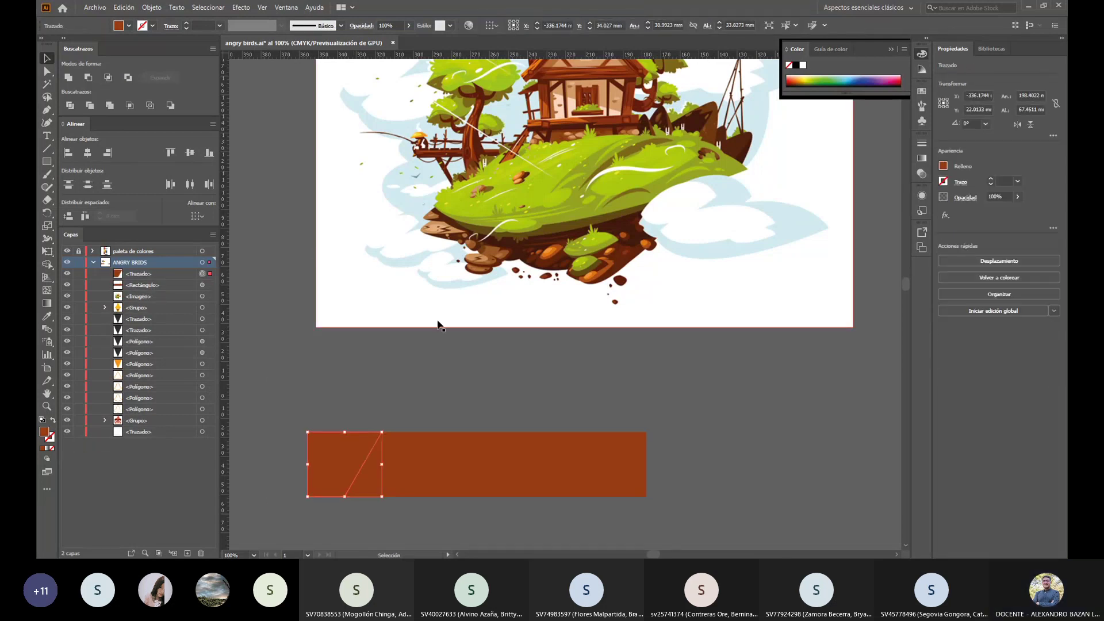
Step: Fill the shadow piece with a dark reddish brown sampled from the house's shaded timber, and deselect it
scroll(541, 370, "up", 2)
key("i")
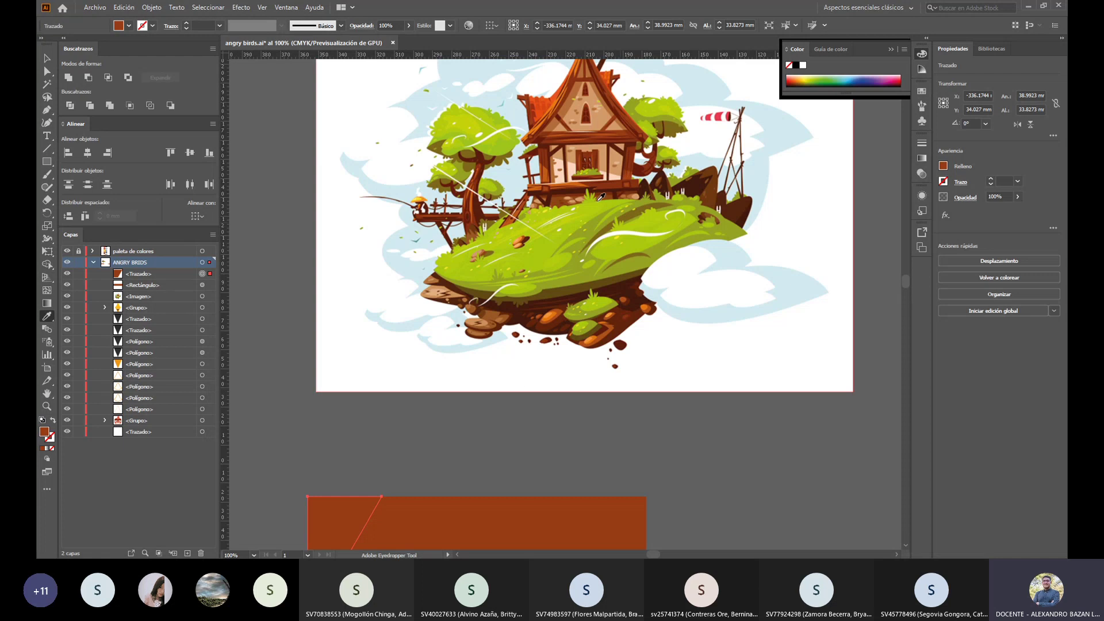
left_click(543, 135)
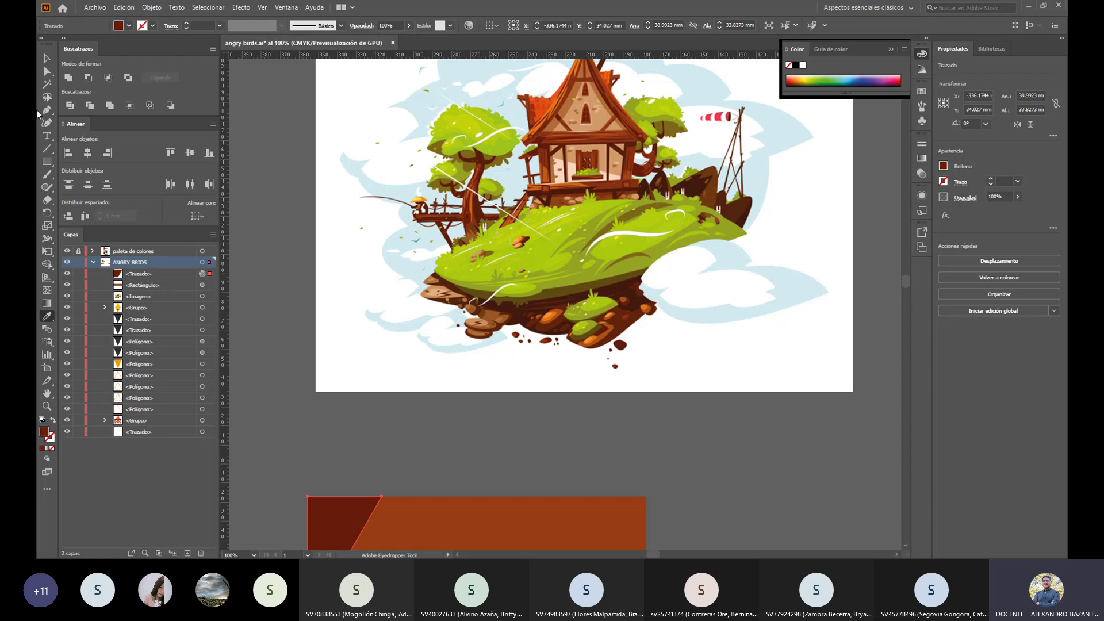
left_click(48, 58)
left_click(715, 463)
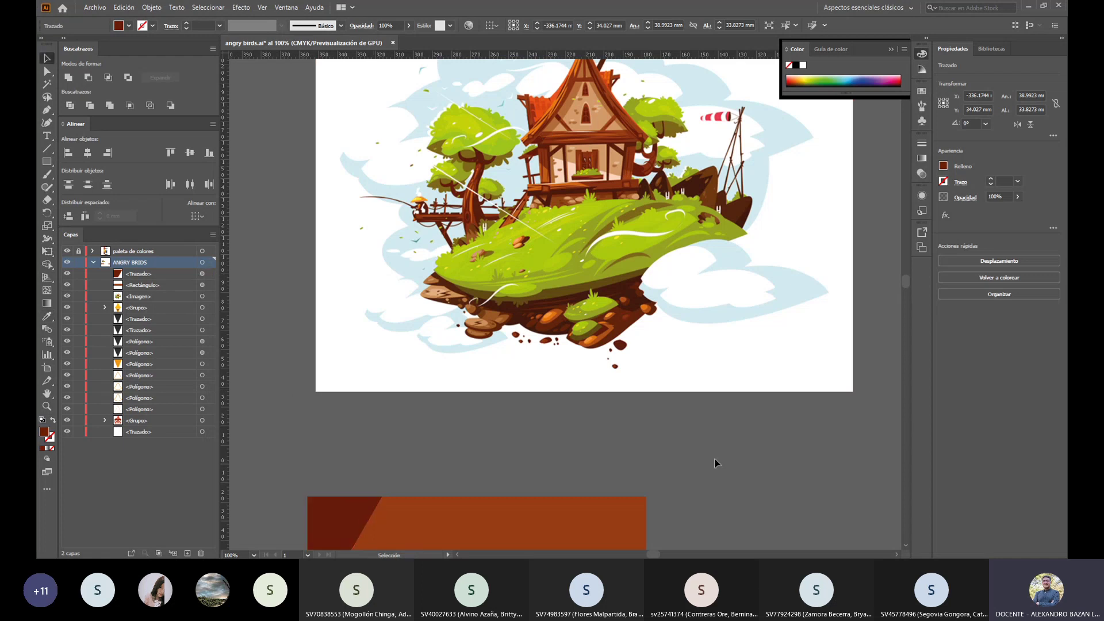
Step: Draw a thin, closed, pointed streak with the Pen tool along the rectangle's upper part, starting over the shadow piece
scroll(525, 355, "down", 2)
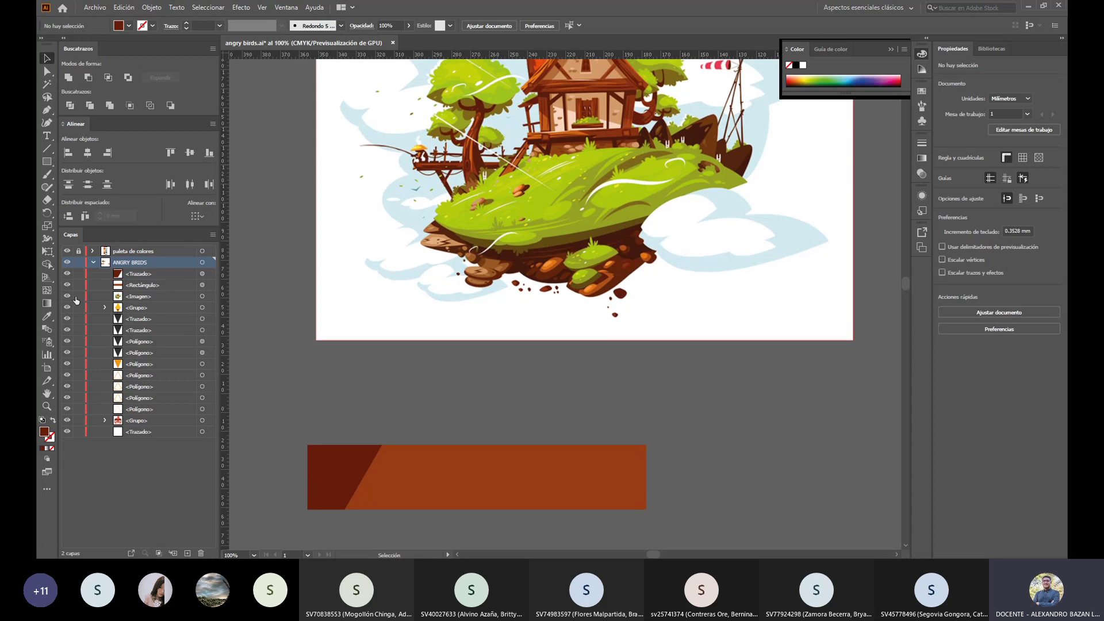
left_click(47, 111)
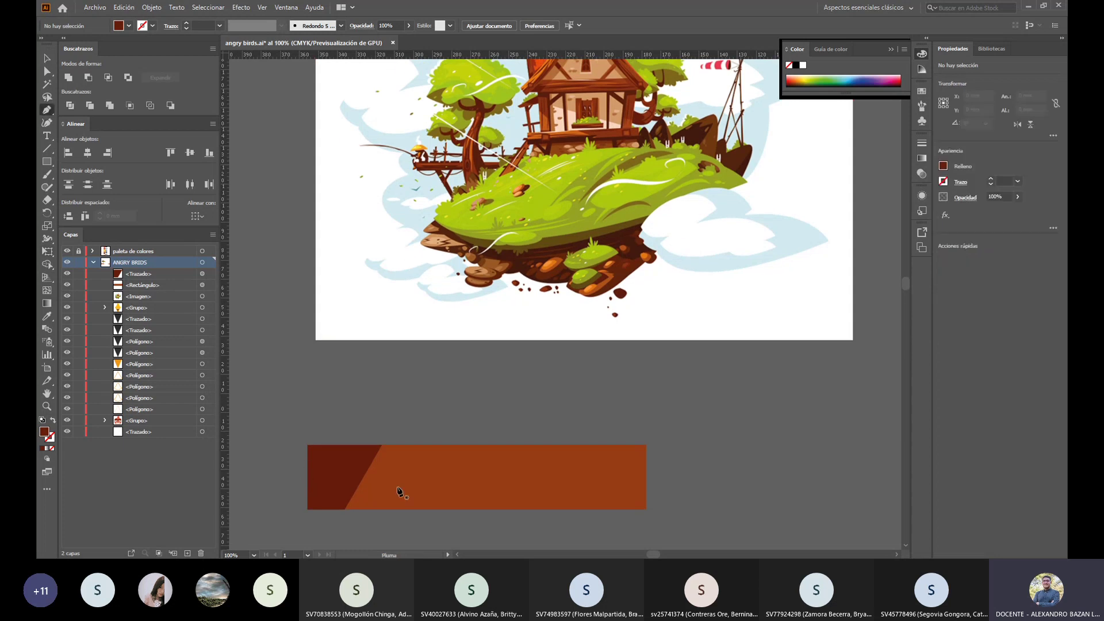
left_click(344, 461)
left_click(458, 453)
left_click(480, 456)
left_click(502, 458)
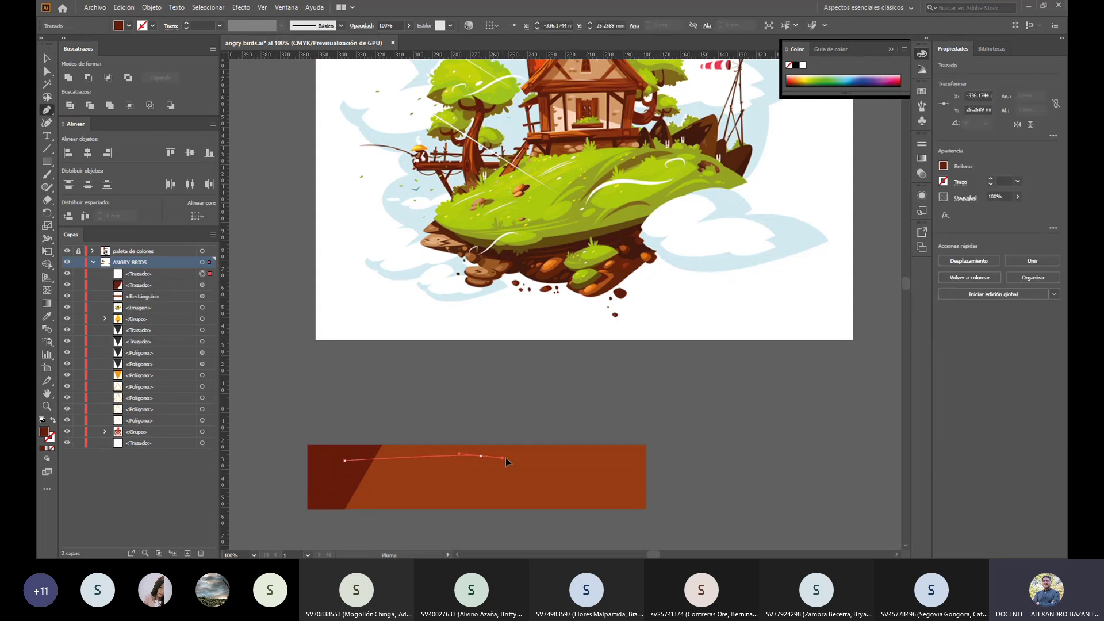
left_click(525, 459)
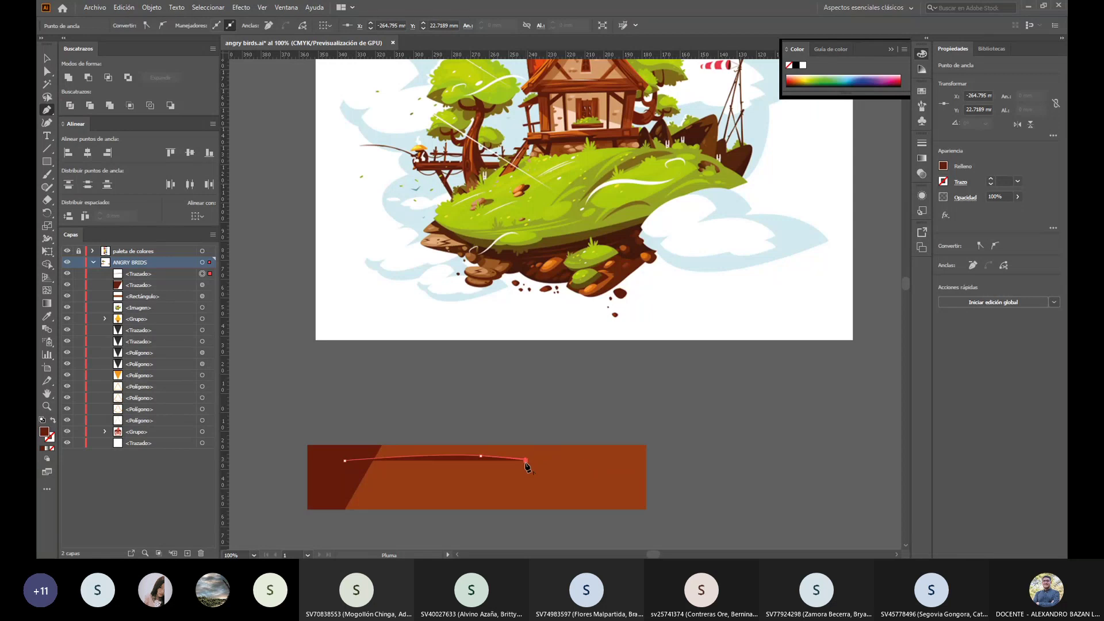
left_click_drag(344, 463, 340, 465)
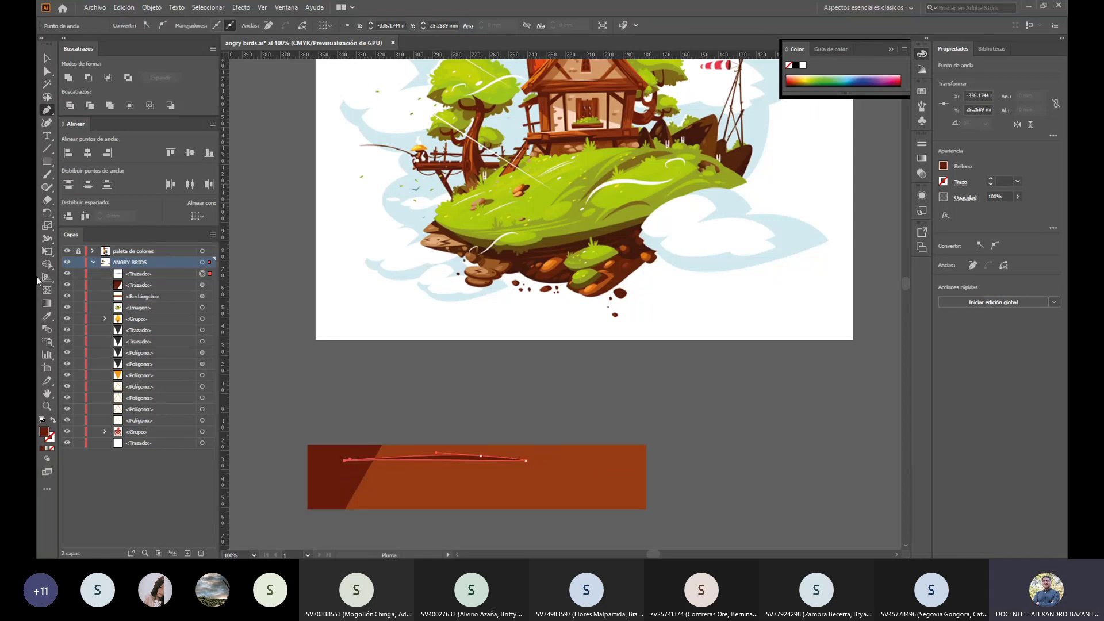
scroll(579, 243, "up", 3)
key("i")
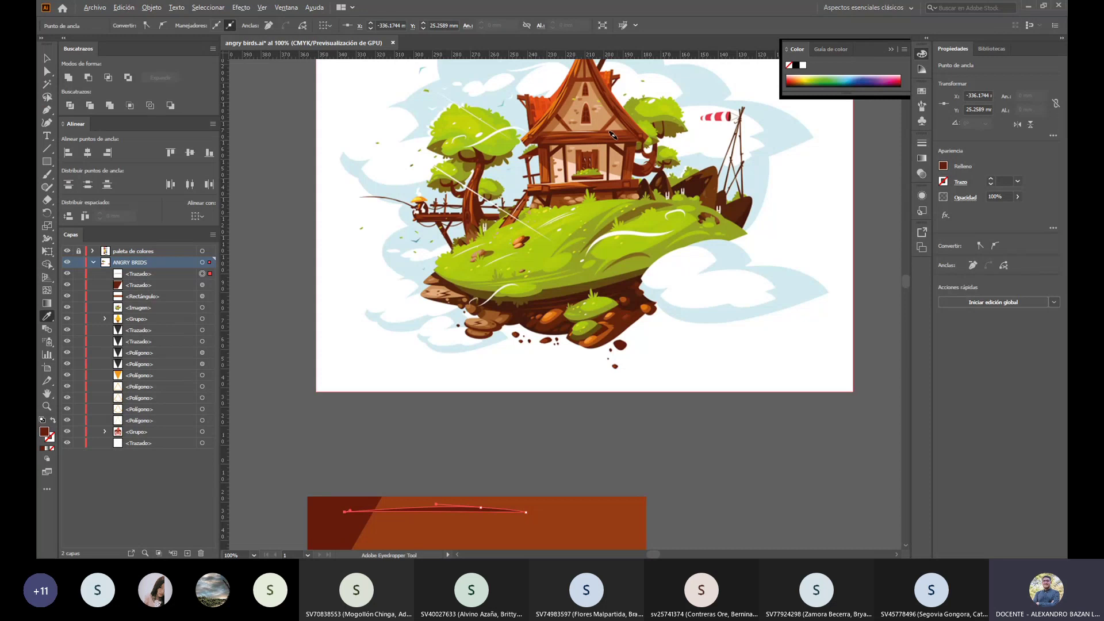
scroll(612, 134, "up", 4)
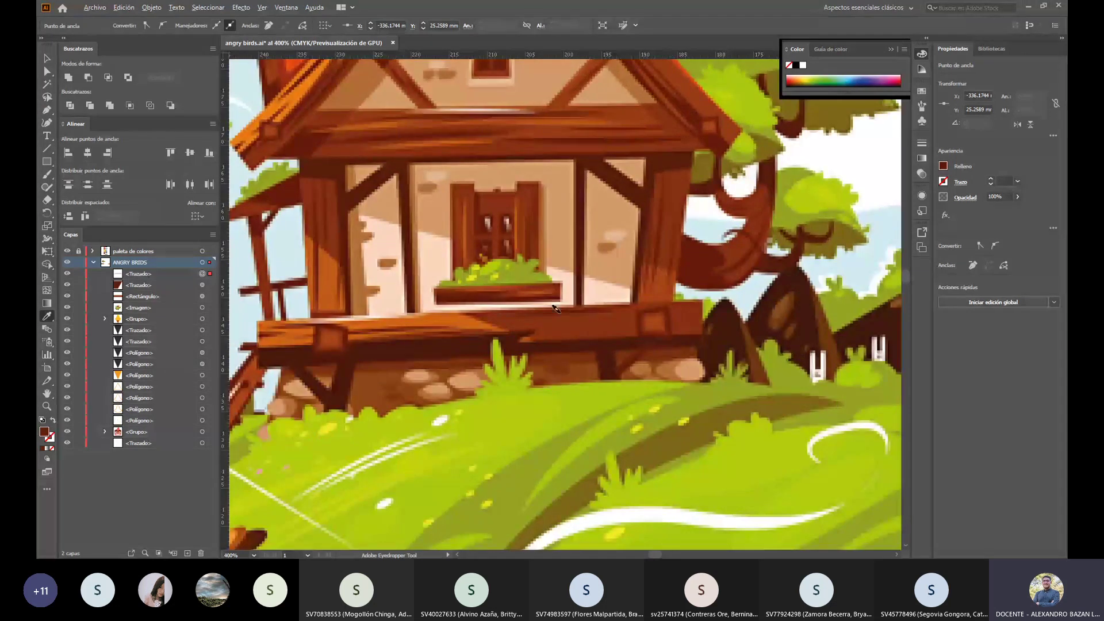
scroll(556, 308, "down", 4)
scroll(556, 382, "down", 5)
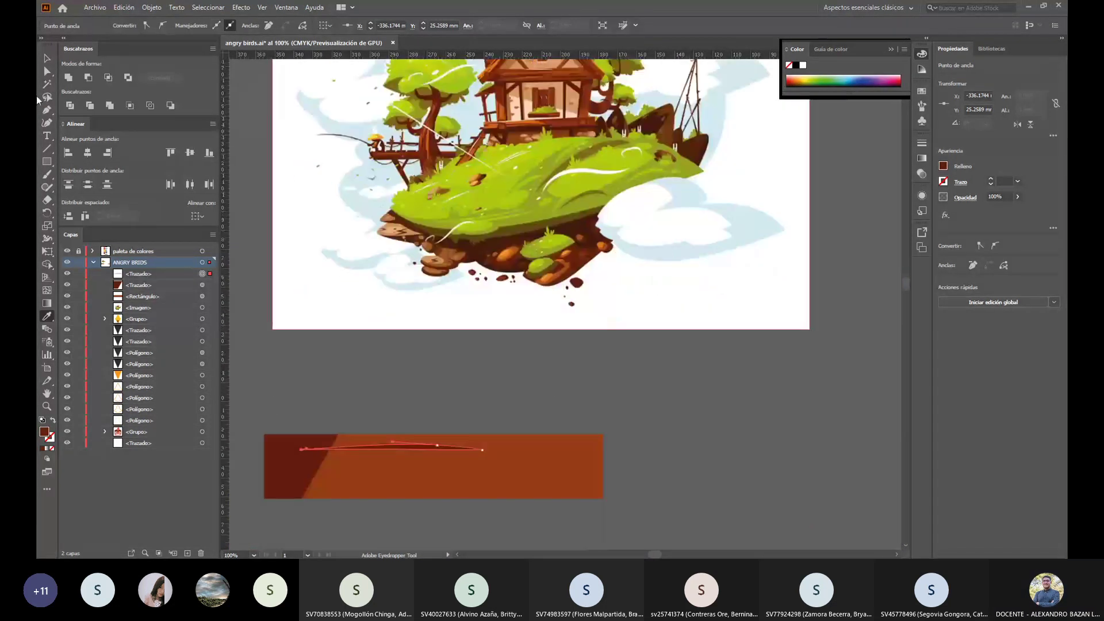
left_click(47, 58)
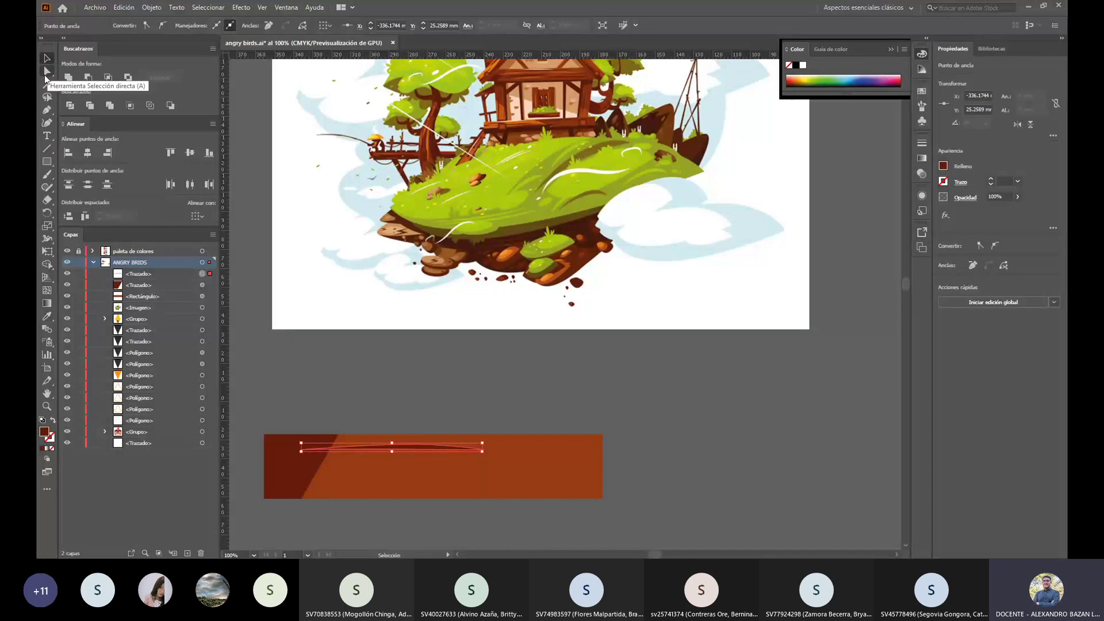
Step: Draw a second thin, closed, pointed streak with the Pen tool below the first one, reaching towards the rectangle's right end
left_click(47, 110)
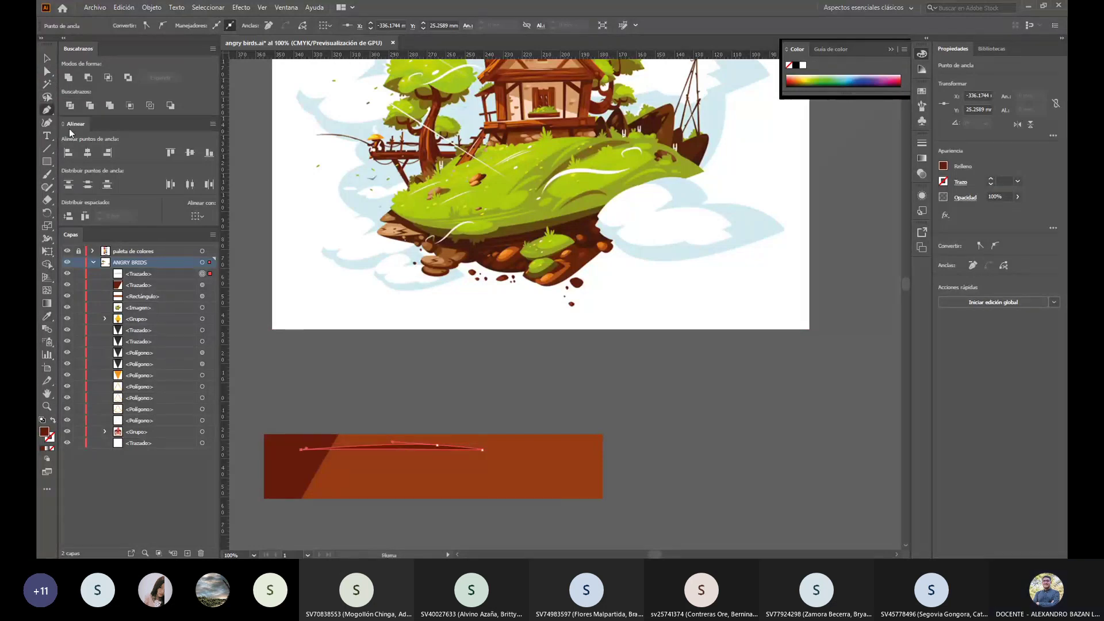
left_click(360, 464)
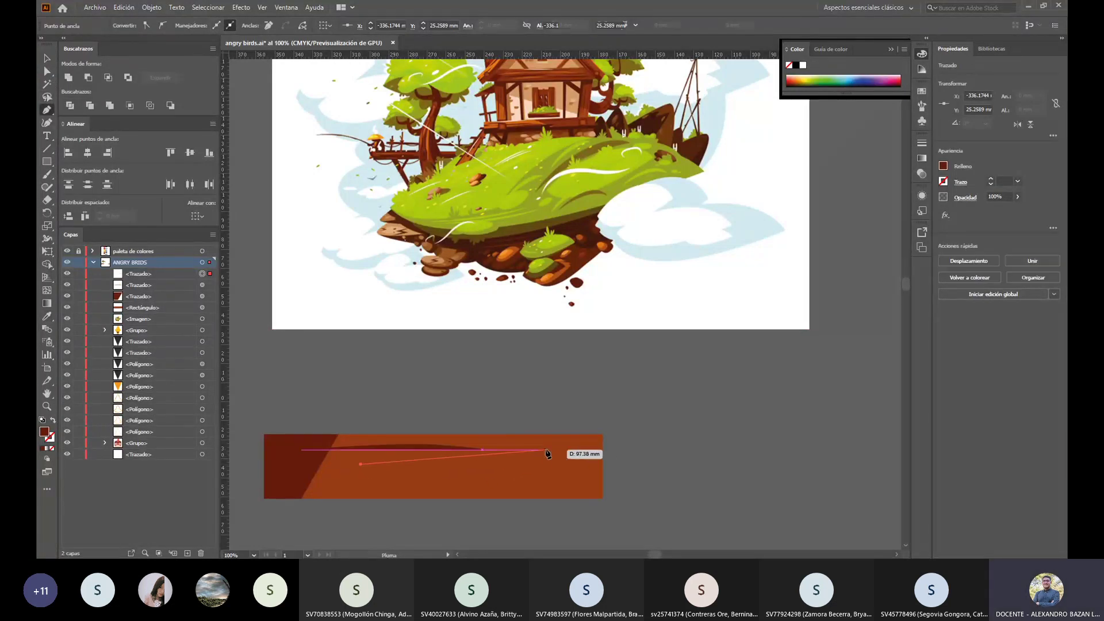
left_click_drag(563, 454, 667, 465)
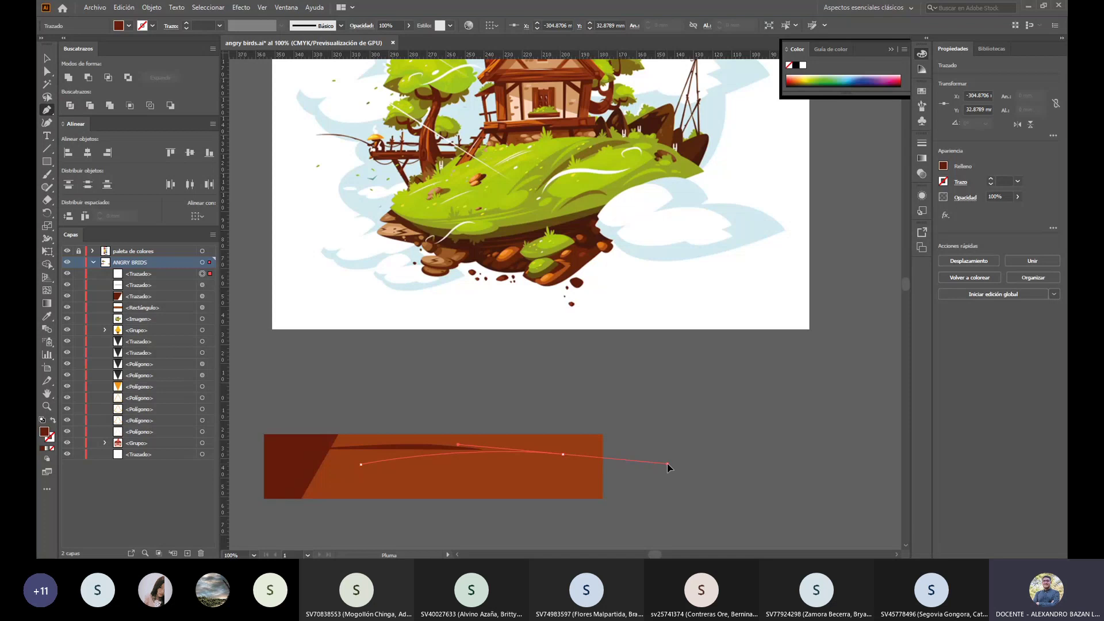
left_click(591, 458)
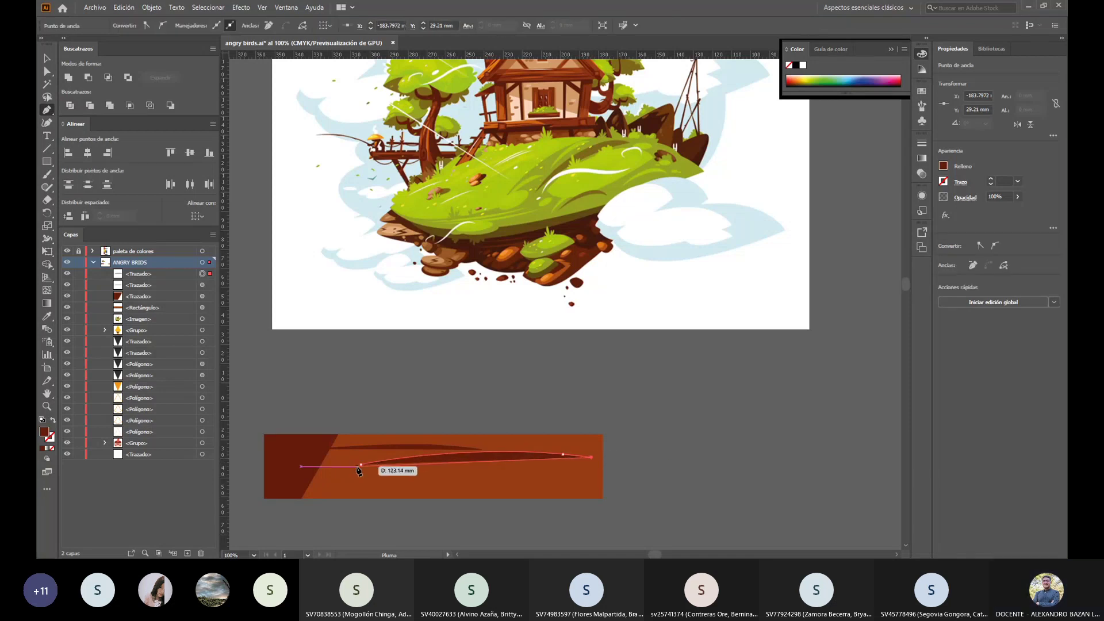
left_click_drag(362, 464, 332, 474)
Step: Fill the second streak with an orange-brown sampled from the house's beam, lighten it to B75630, and deselect it
scroll(614, 443, "up", 5)
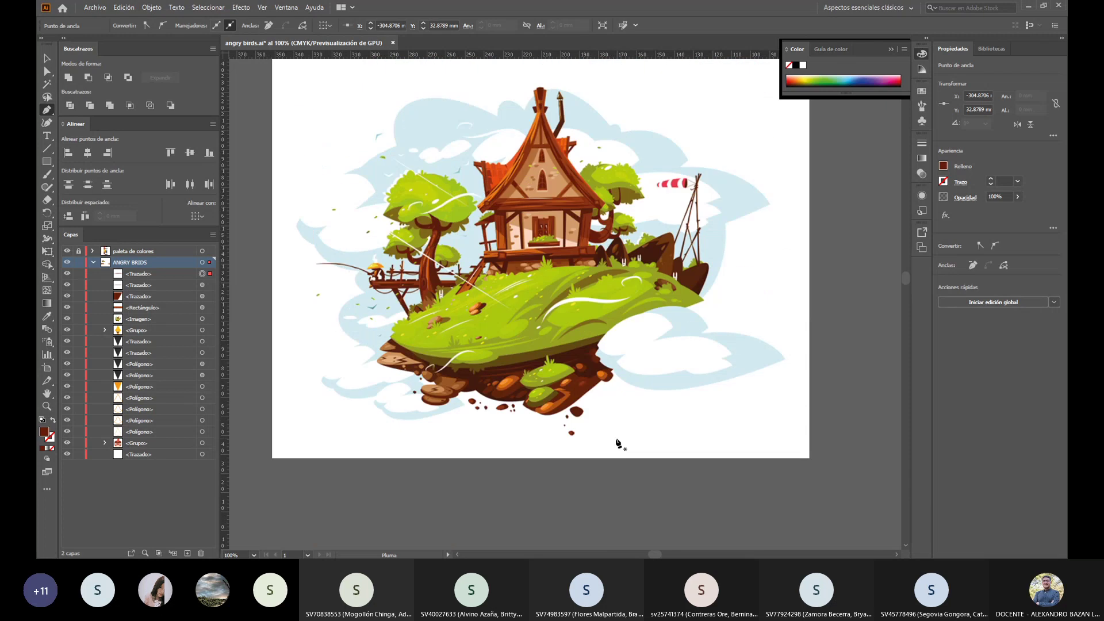
key("i")
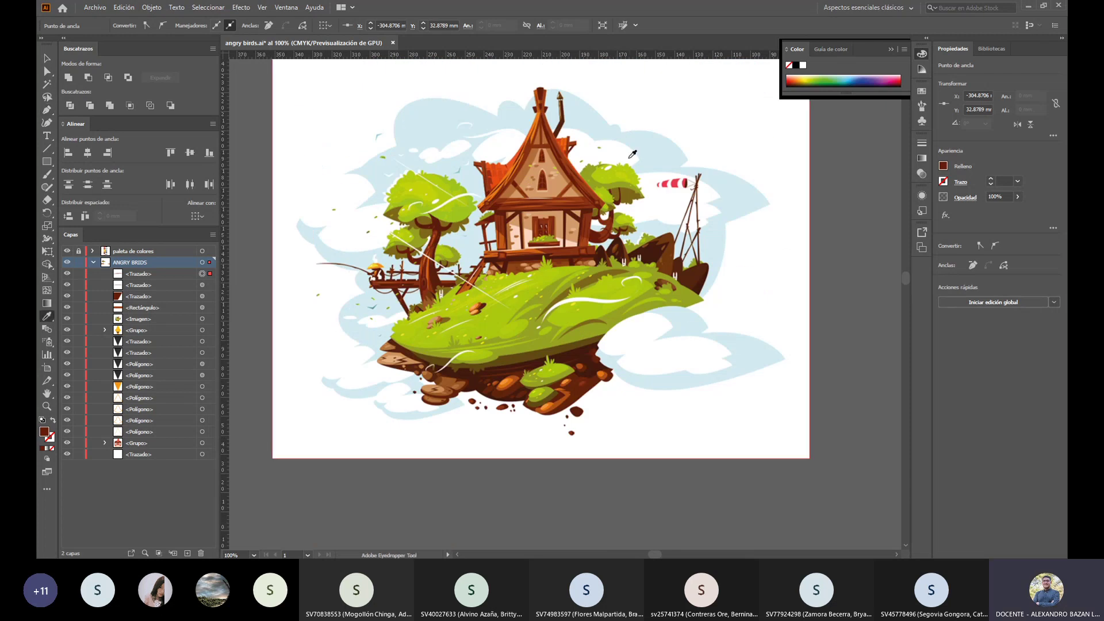
scroll(521, 200, "up", 6)
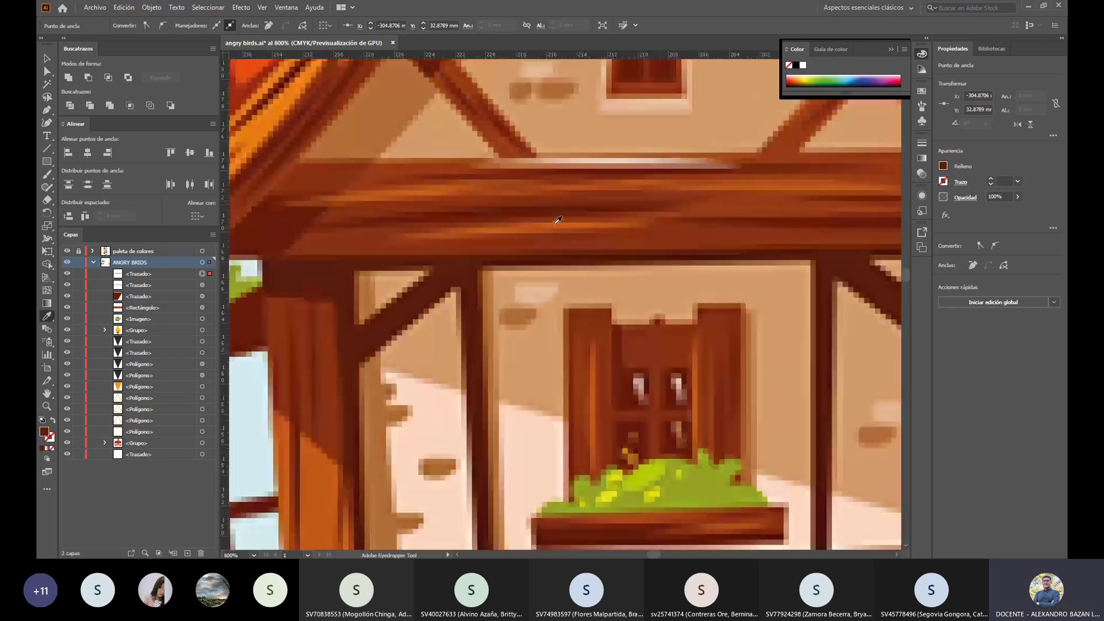
scroll(518, 395, "down", 6)
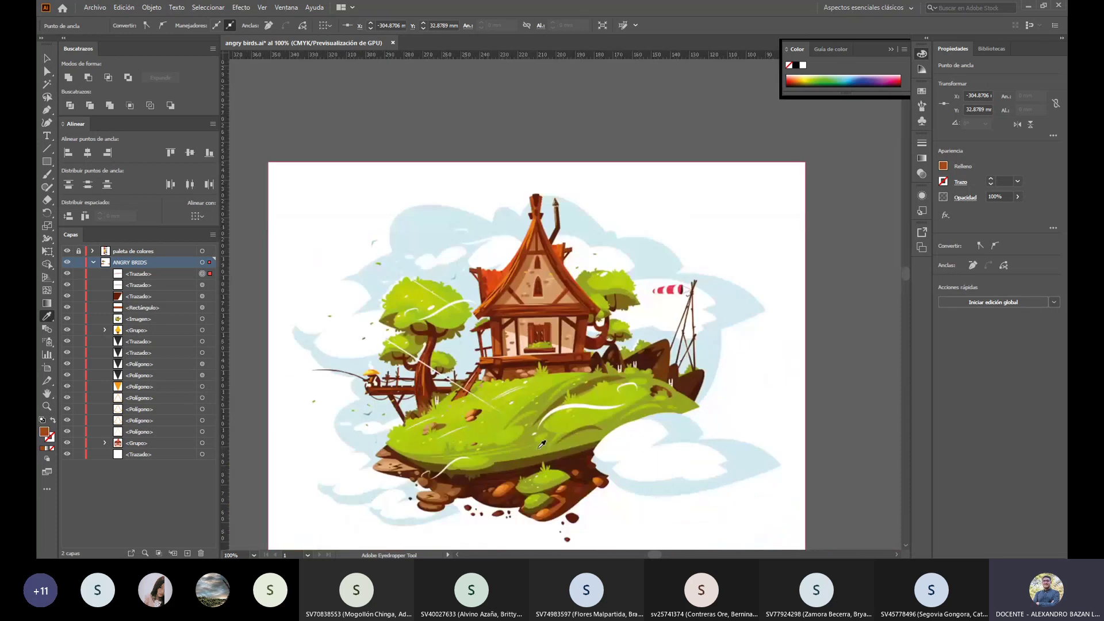
scroll(541, 442, "down", 5)
scroll(542, 443, "down", 2)
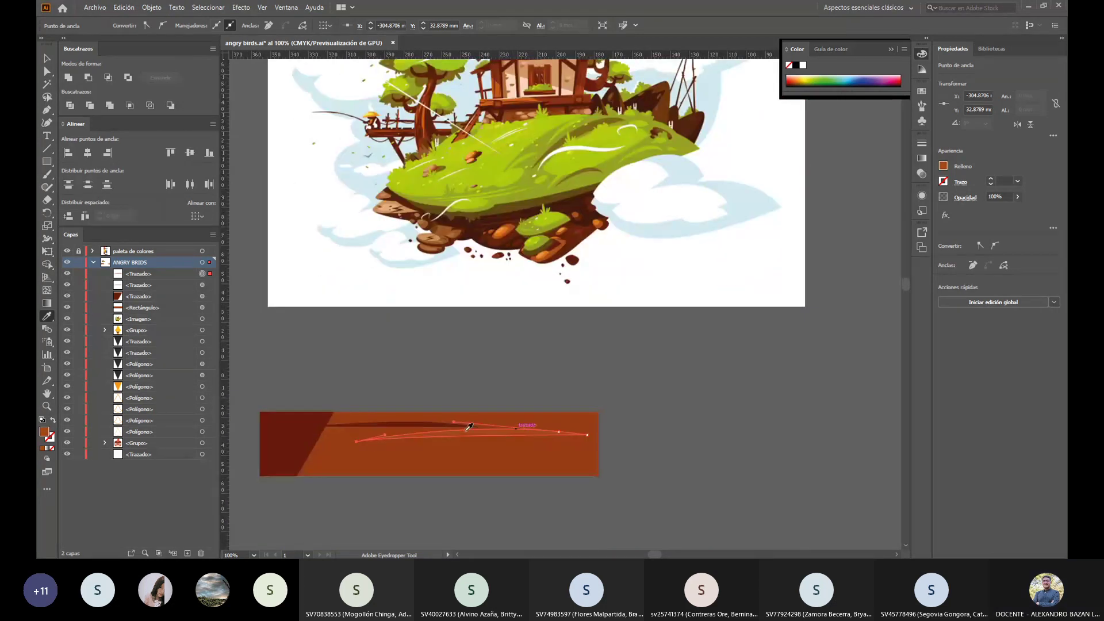
double_click(44, 431)
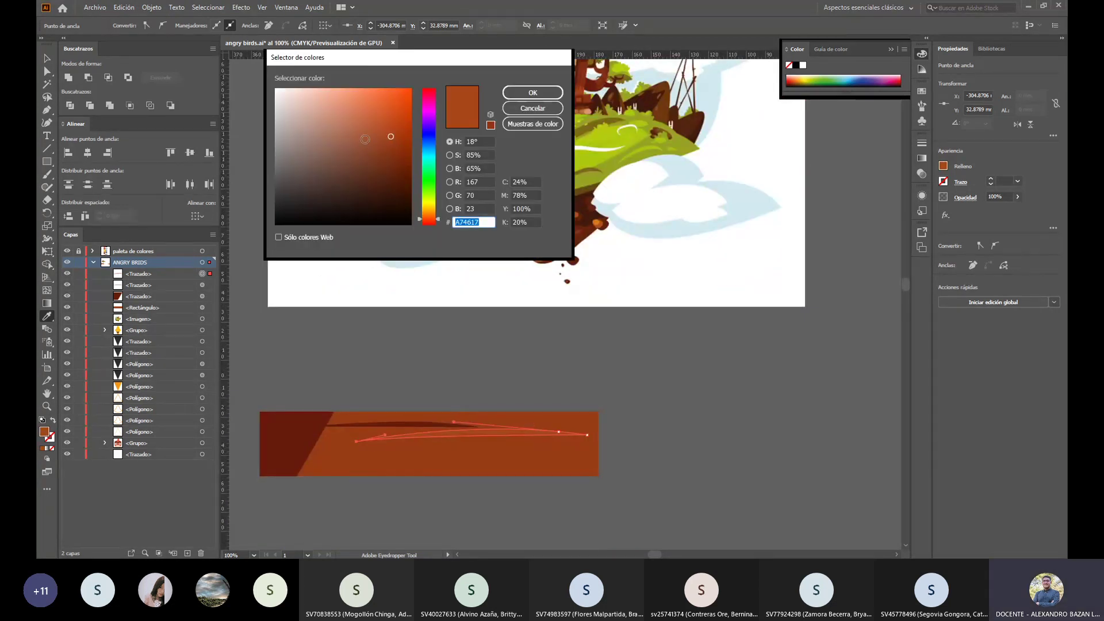
left_click_drag(383, 131, 377, 127)
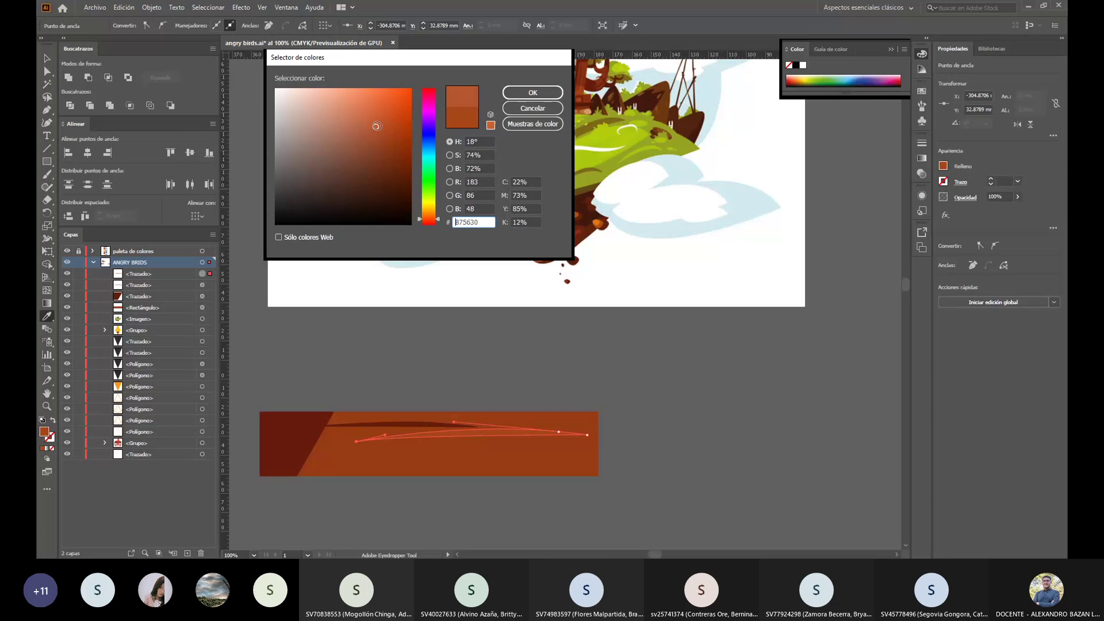
left_click(533, 93)
left_click(48, 58)
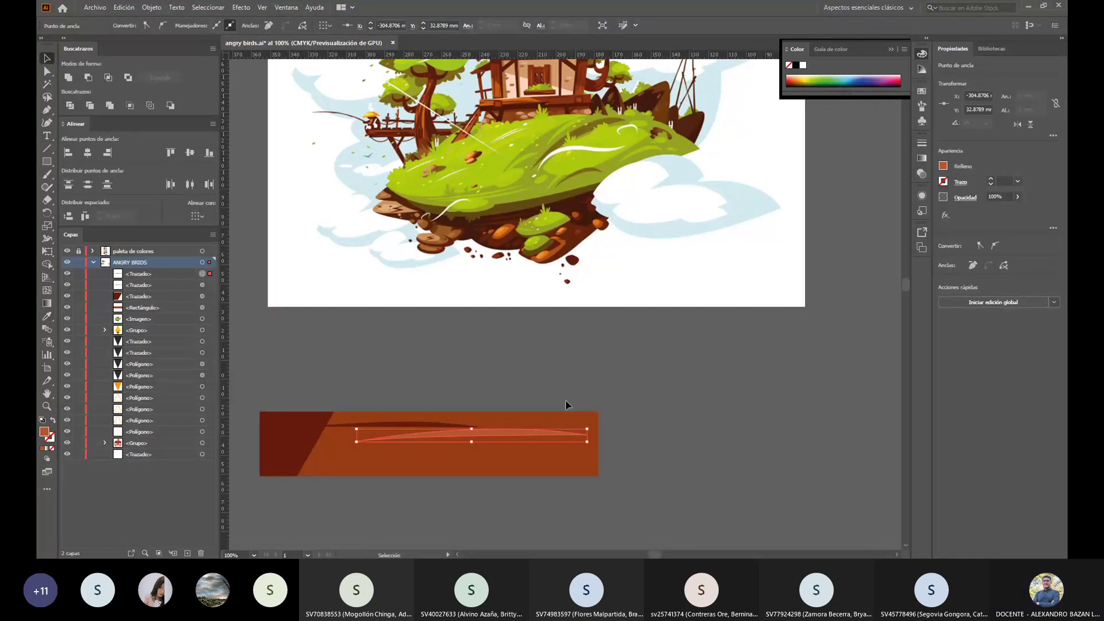
left_click(619, 426)
Step: Duplicate the dark streak onto the beam's lower part and rotate the copy until it lies nearly horizontal
scroll(620, 426, "down", 2)
left_click_drag(447, 375, 398, 405)
mouse_move(472, 401)
left_mouse_down()
mouse_move(443, 400)
mouse_move(480, 402)
mouse_move(450, 405)
mouse_move(483, 418)
left_mouse_up()
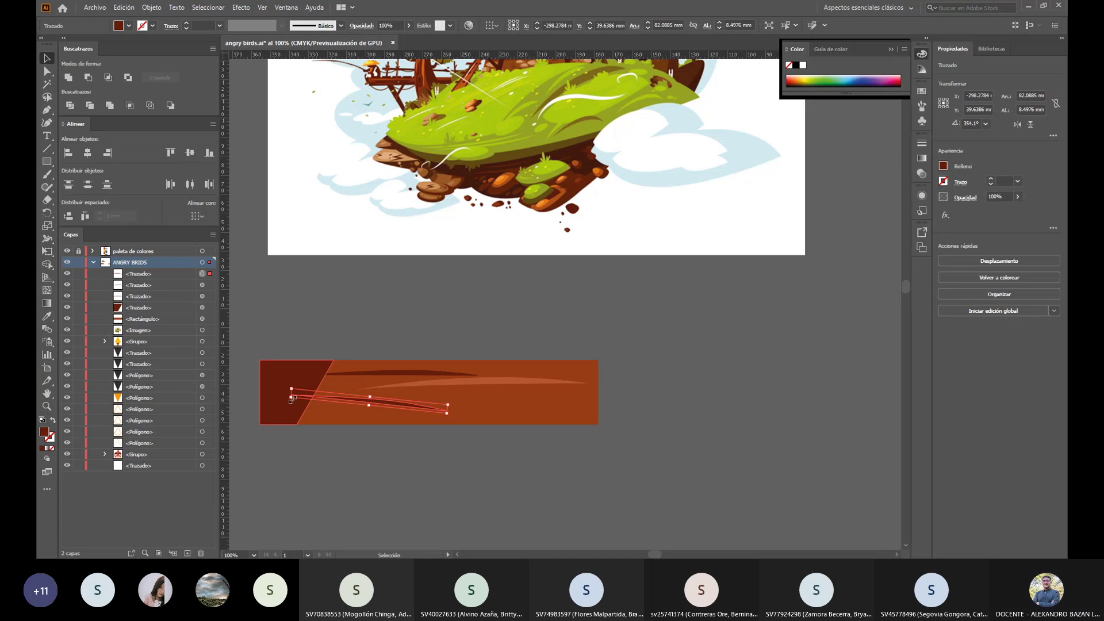
left_click_drag(290, 401, 320, 409)
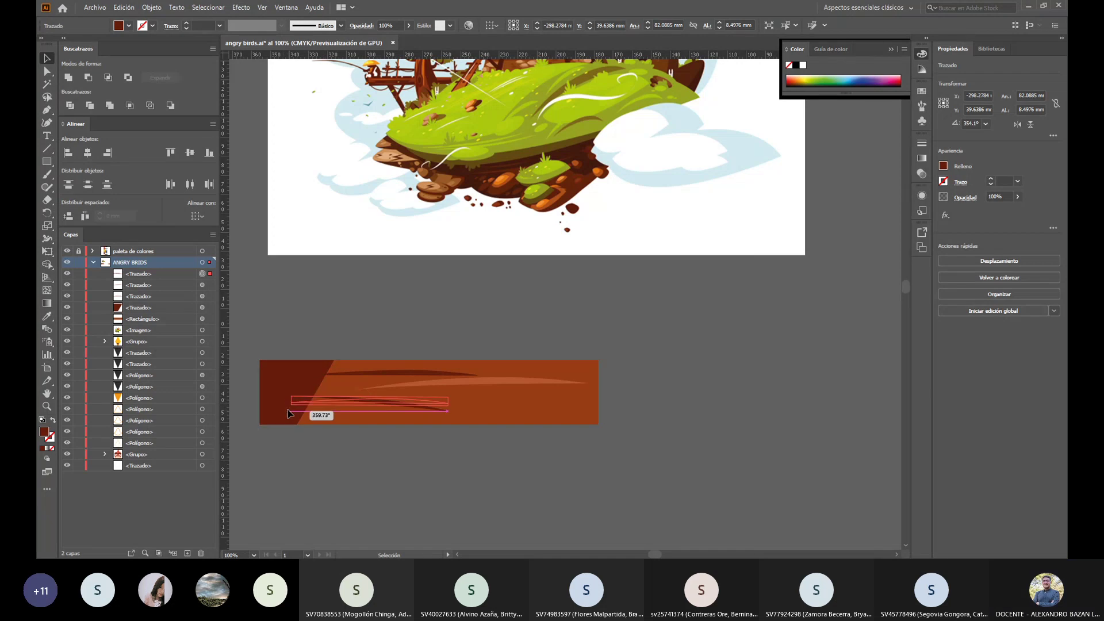
left_click(452, 432)
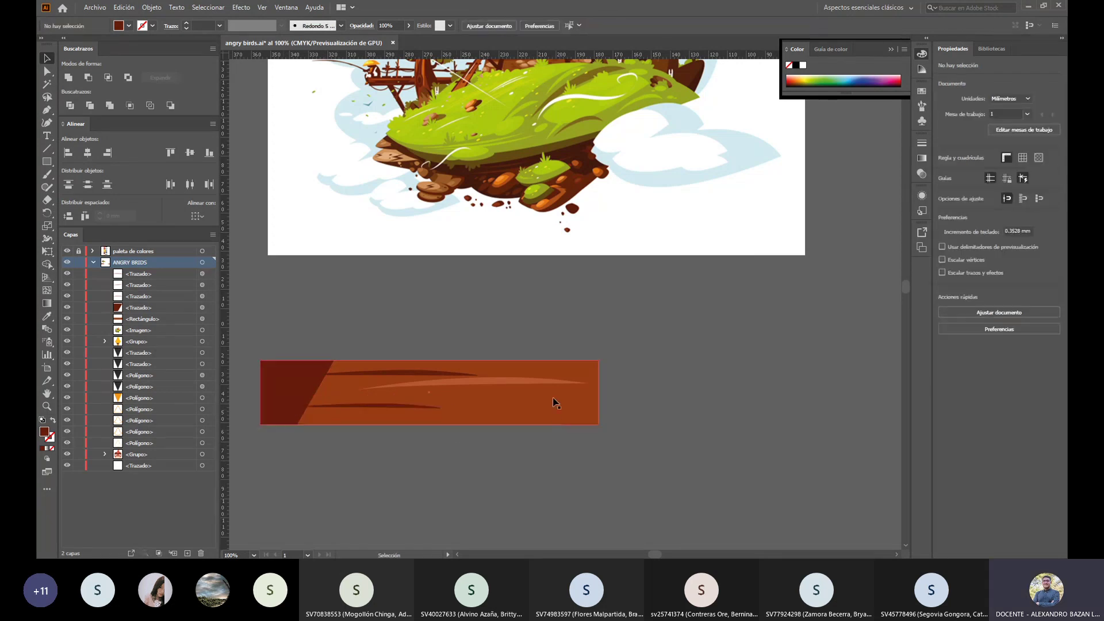
Step: Copy and paste the light streak, place the copy just beneath the lower dark streak, and shrink it to a similar length
key("a")
left_click(524, 383)
key("ctrl+c")
key("ctrl+v")
key("v")
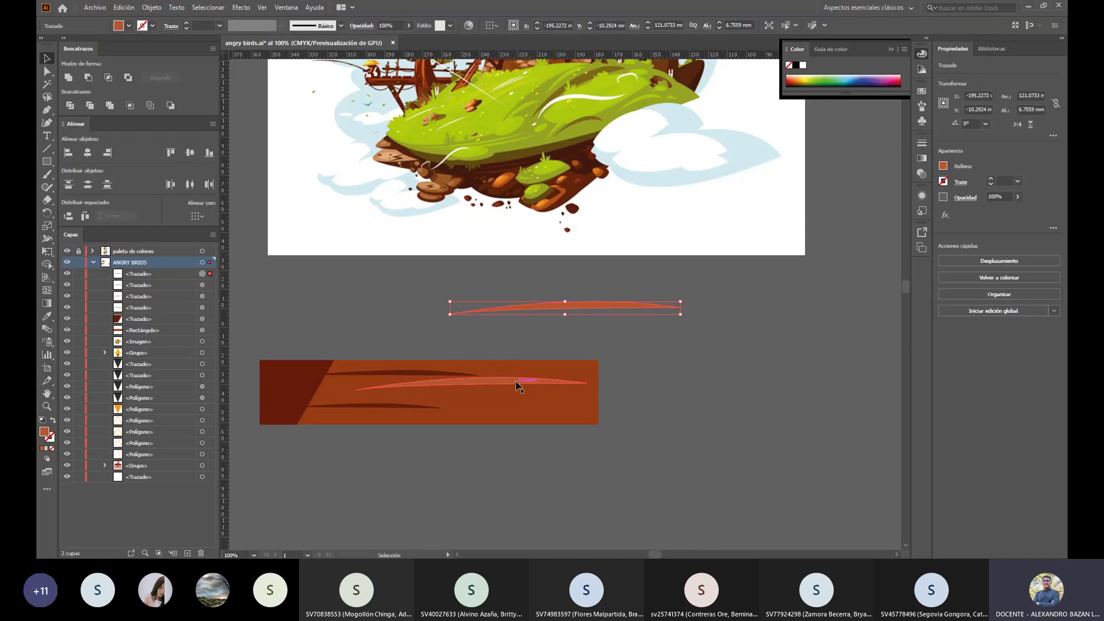
left_click_drag(577, 309, 447, 408)
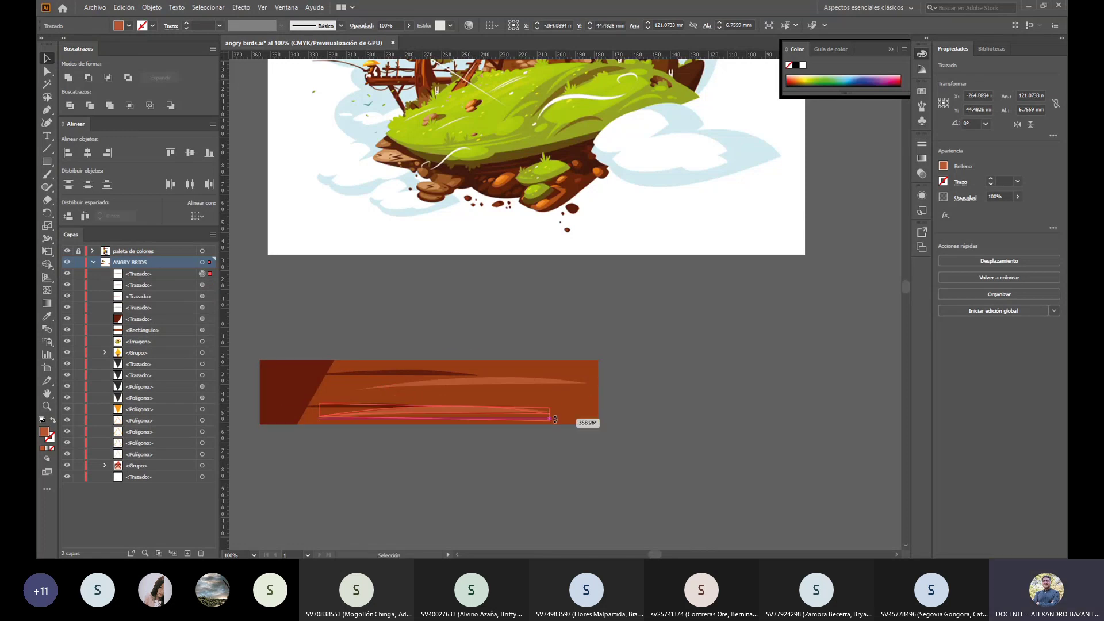
left_click_drag(555, 417, 446, 416)
left_click(461, 463)
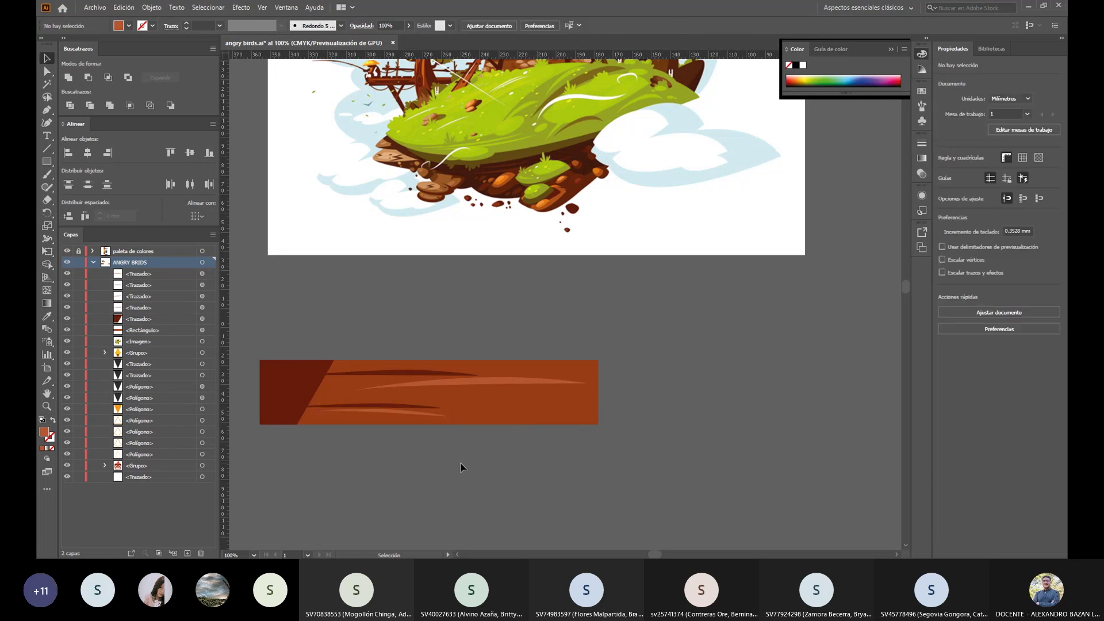
Step: Move the upper light streak left so that it starts over the dark shadow piece
scroll(518, 445, "up", 2)
scroll(527, 446, "down", 1)
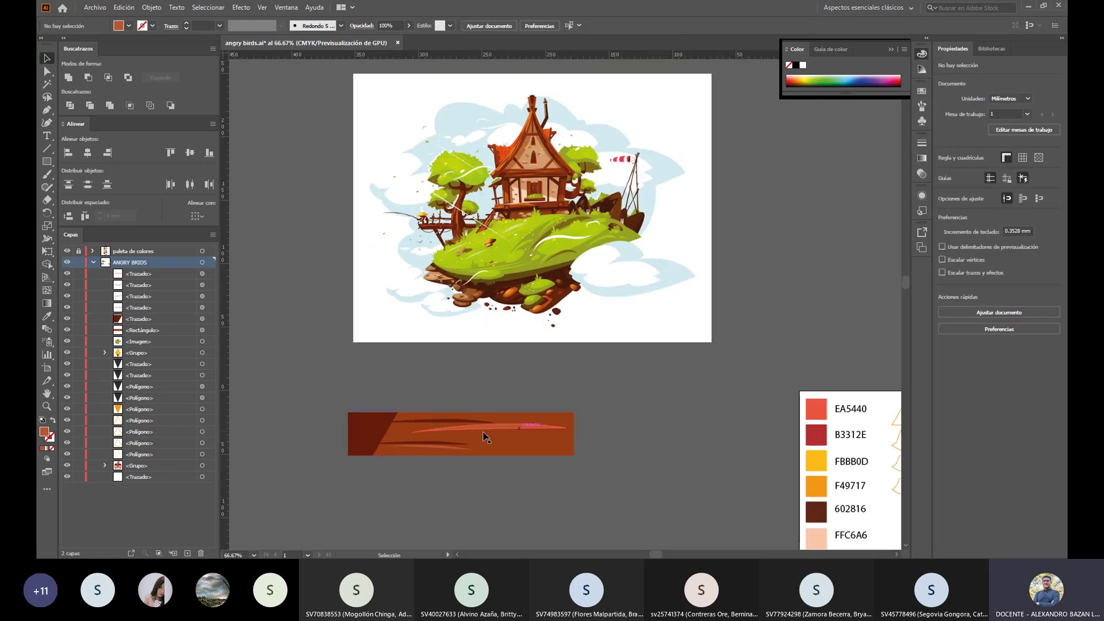
left_click_drag(470, 433, 427, 433)
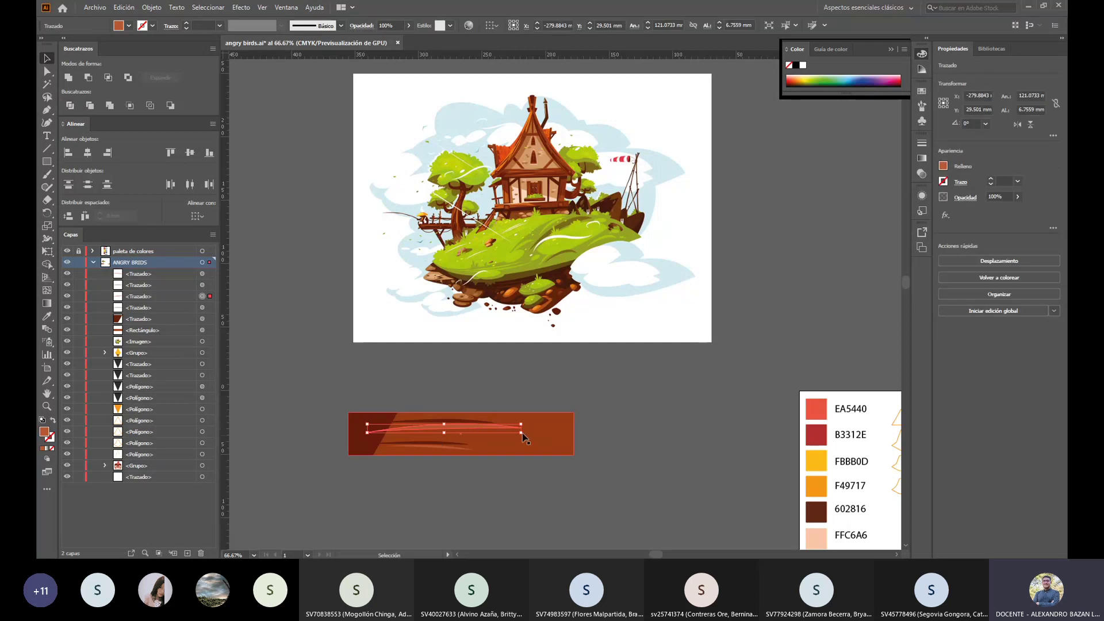
left_click(526, 438)
Step: Compare the beam with the house's timber, and delete the whole beam with its shadow piece and streaks
scroll(611, 420, "up", 5)
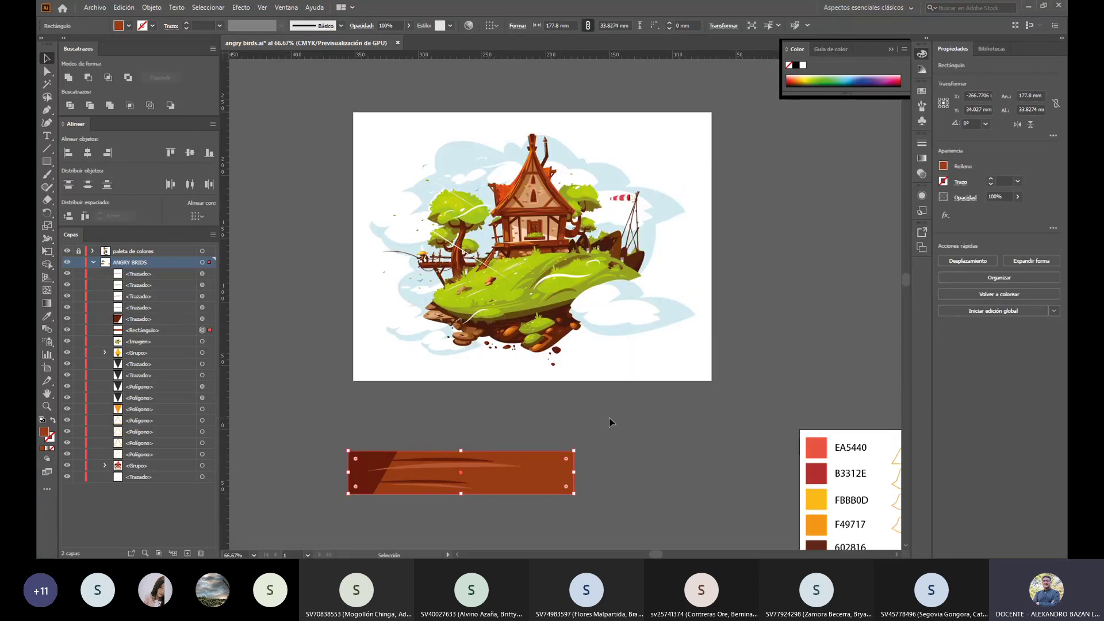
scroll(562, 230, "up", 4)
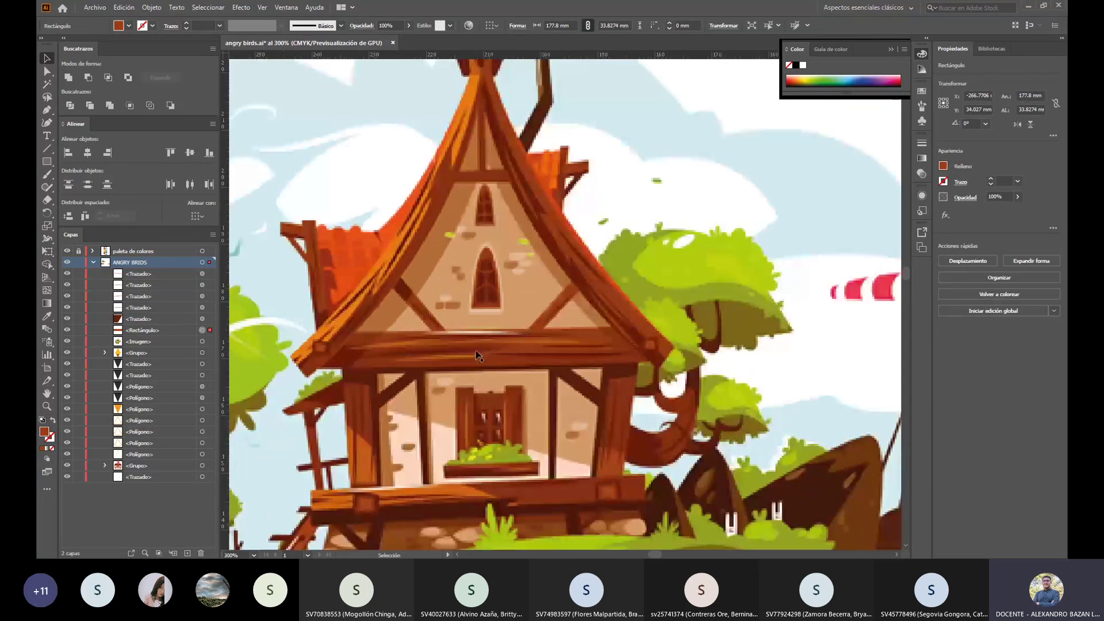
scroll(548, 391, "down", 5)
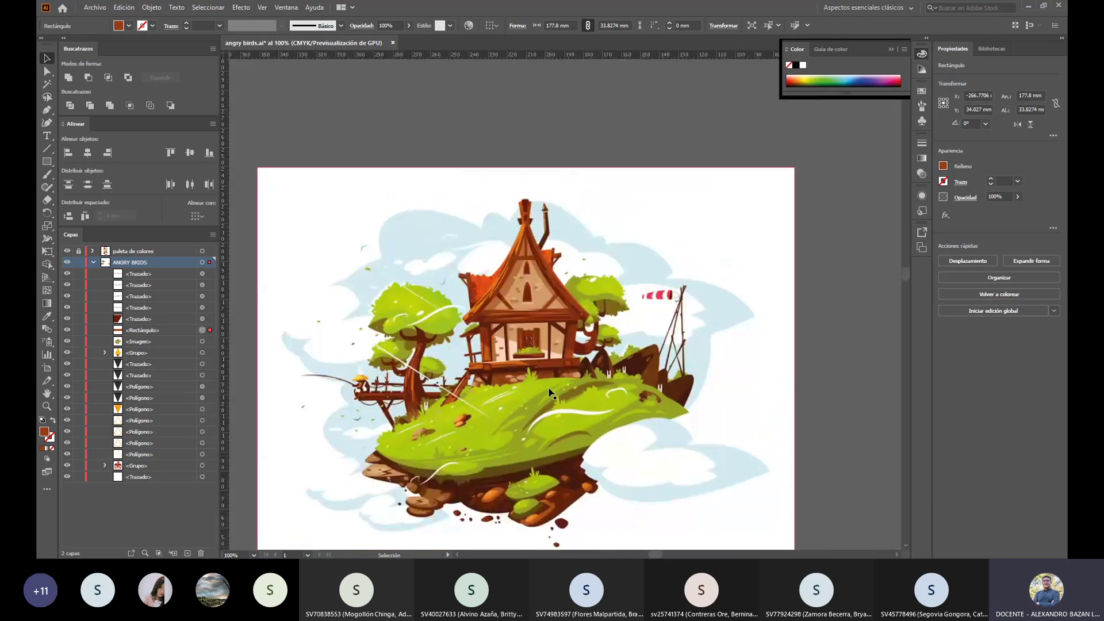
scroll(549, 391, "down", 1)
scroll(569, 385, "down", 1)
scroll(588, 377, "down", 2)
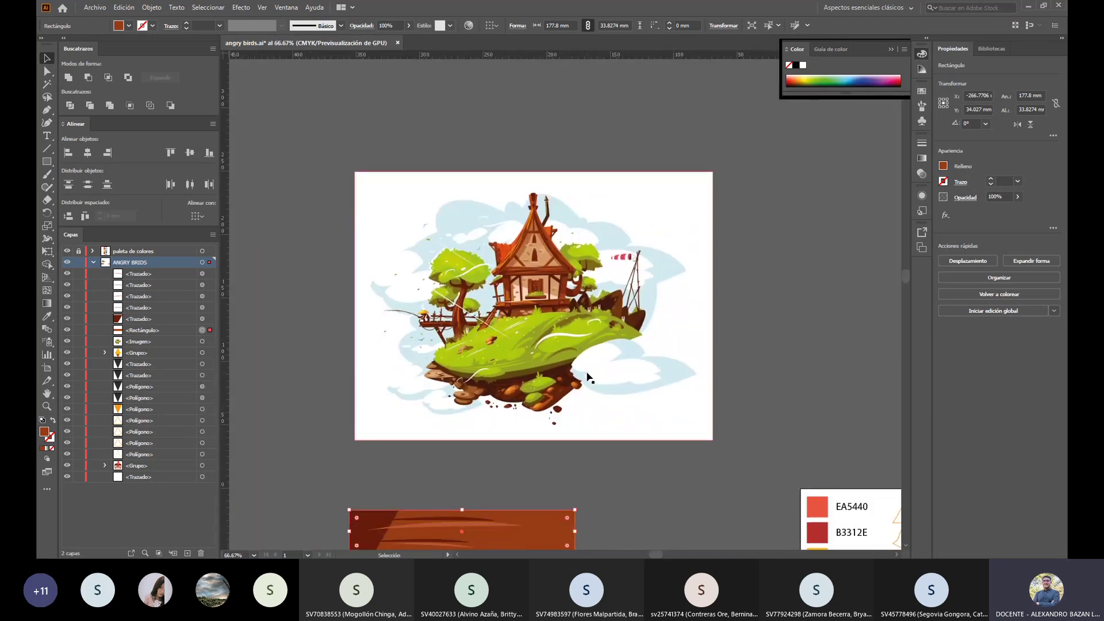
scroll(468, 390, "down", 4)
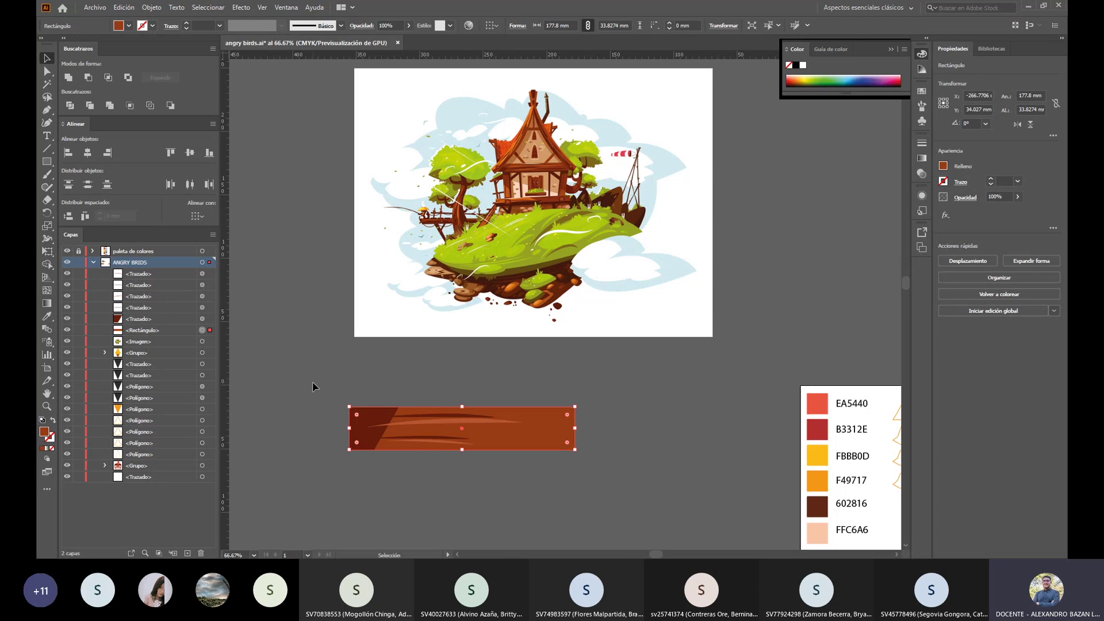
left_click_drag(666, 490, 665, 491)
key("Delete")
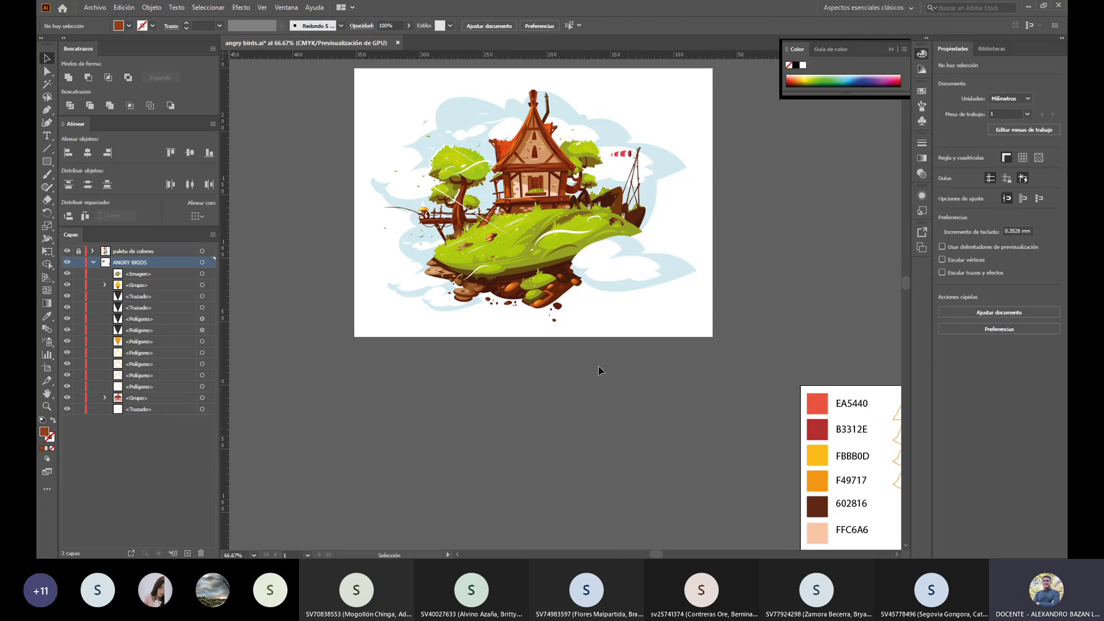
Step: Examine the finished red bird head beside the colour palette, checking its grouped shapes
scroll(662, 464, "down", 3)
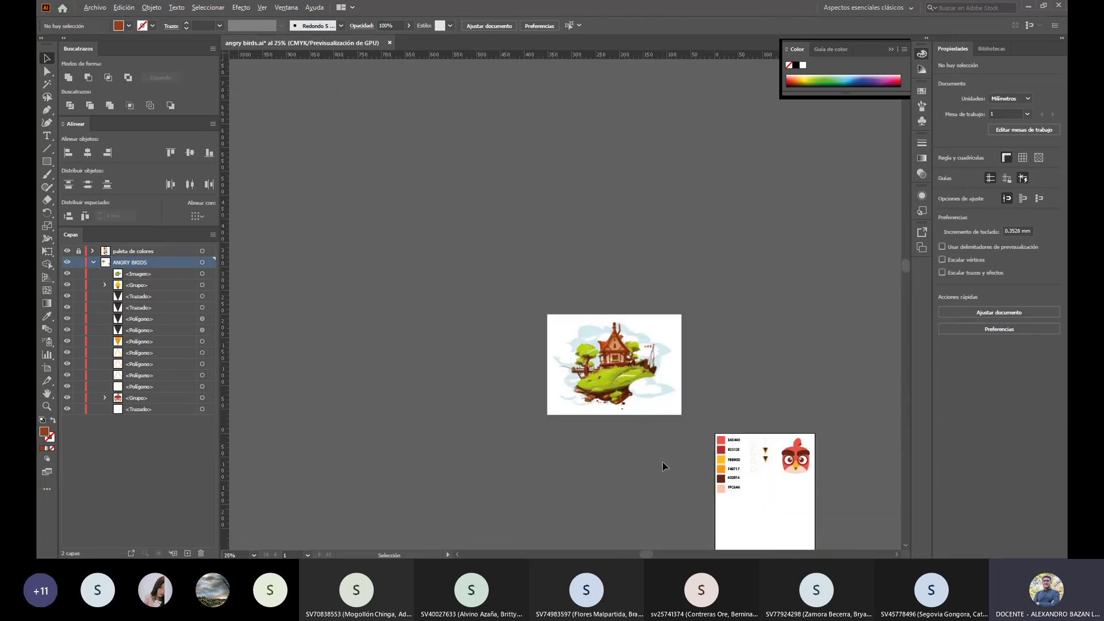
left_click_drag(813, 511, 561, 467)
scroll(566, 400, "up", 3)
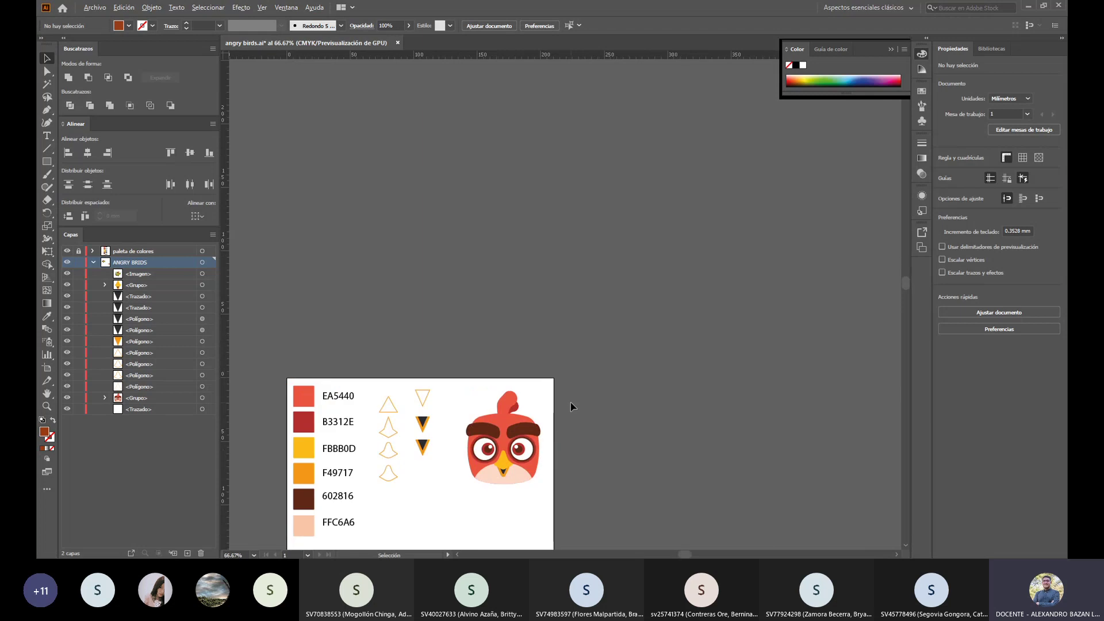
scroll(505, 459, "up", 3)
scroll(506, 487, "down", 3)
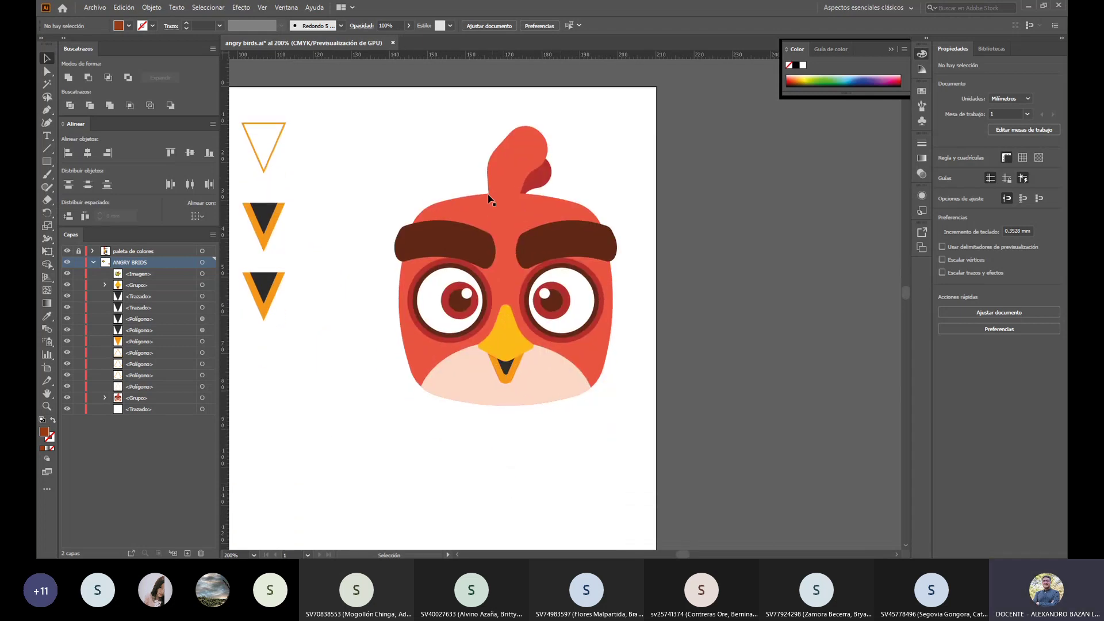
left_click(520, 216)
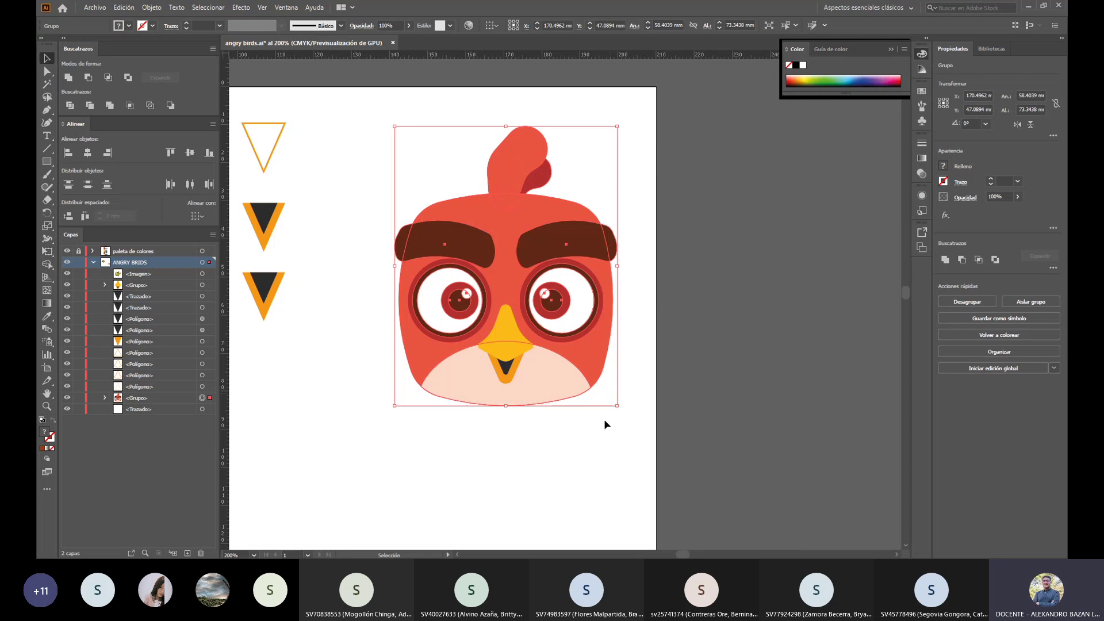
left_click(581, 459)
scroll(580, 459, "down", 3)
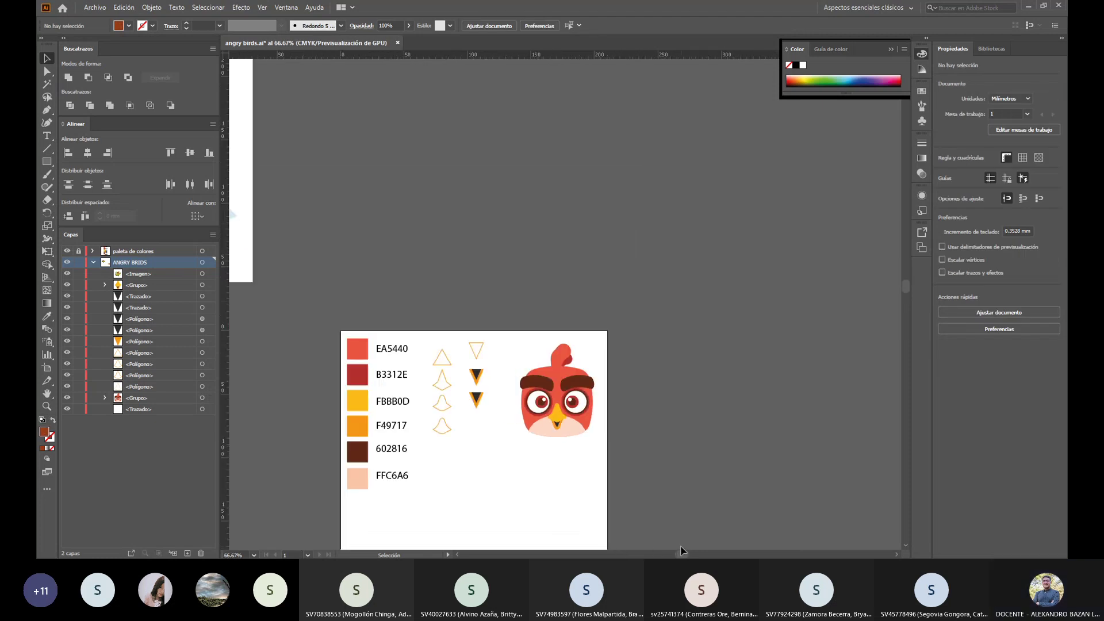
Step: Delete the house illustration image beside the artboard
left_click_drag(680, 550, 673, 550)
left_click(313, 186)
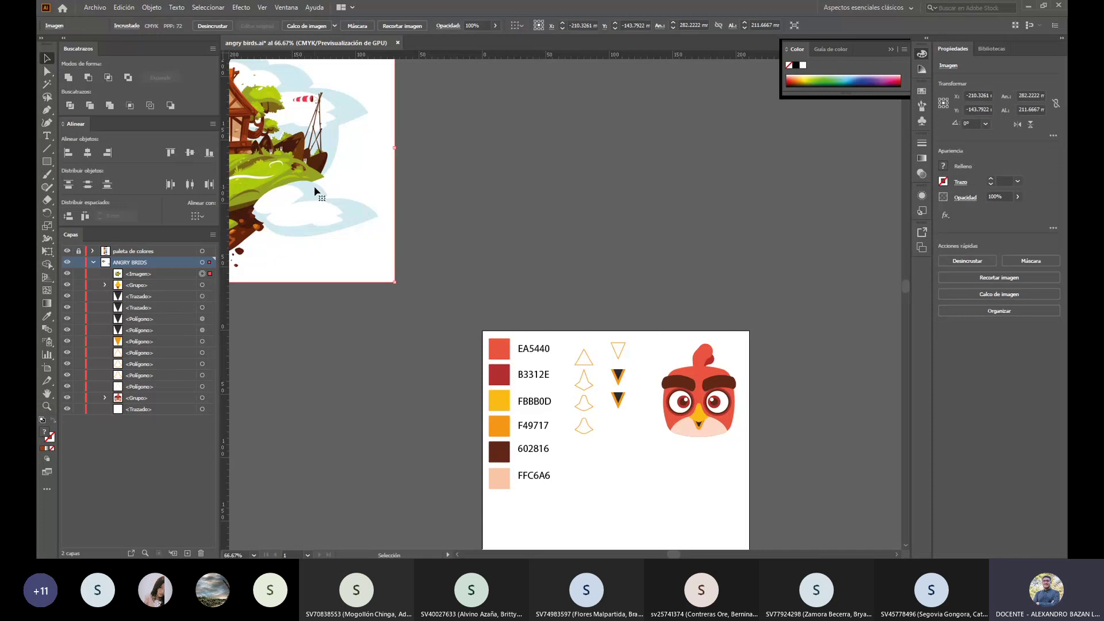
key("Delete")
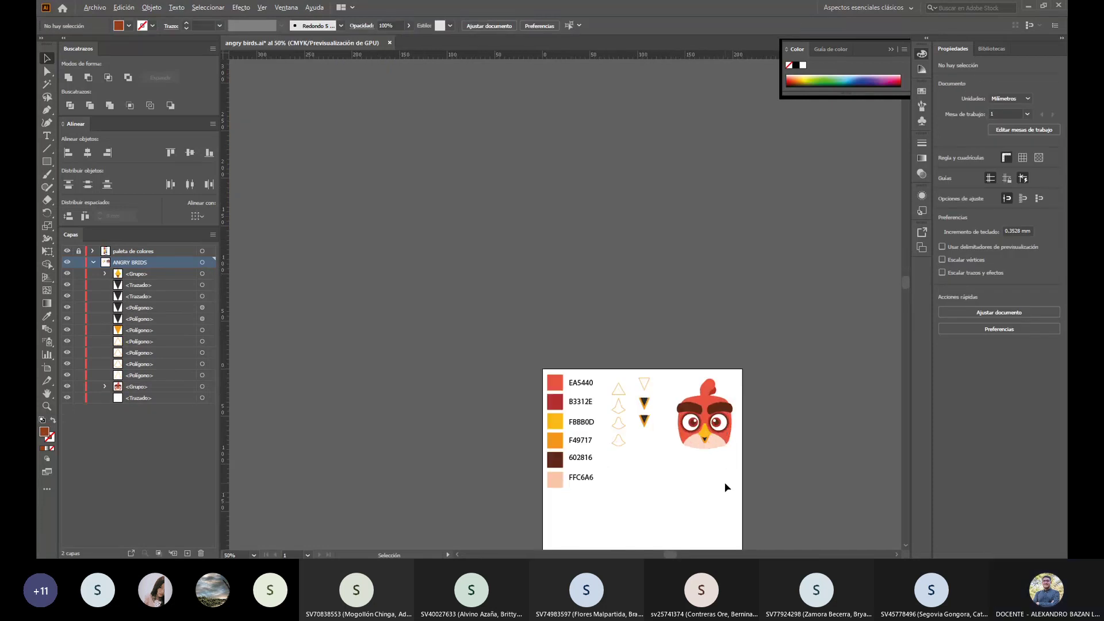
Step: Delete the leftover beak practice shapes between the colour codes and the bird head
left_click_drag(678, 556, 687, 555)
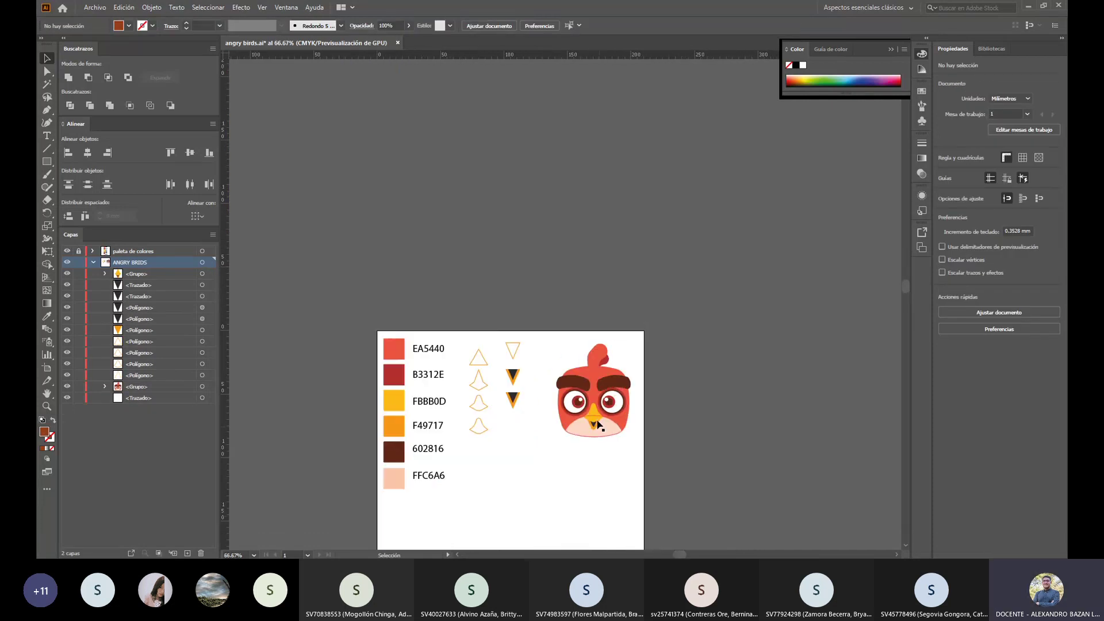
scroll(598, 426, "up", 2)
left_click_drag(298, 248, 427, 484)
key("Delete")
Step: Group all parts of the red bird head and move the group left, leaving free space on both sides
left_click_drag(464, 260, 688, 495)
key("a")
key("v")
key("ctrl+g")
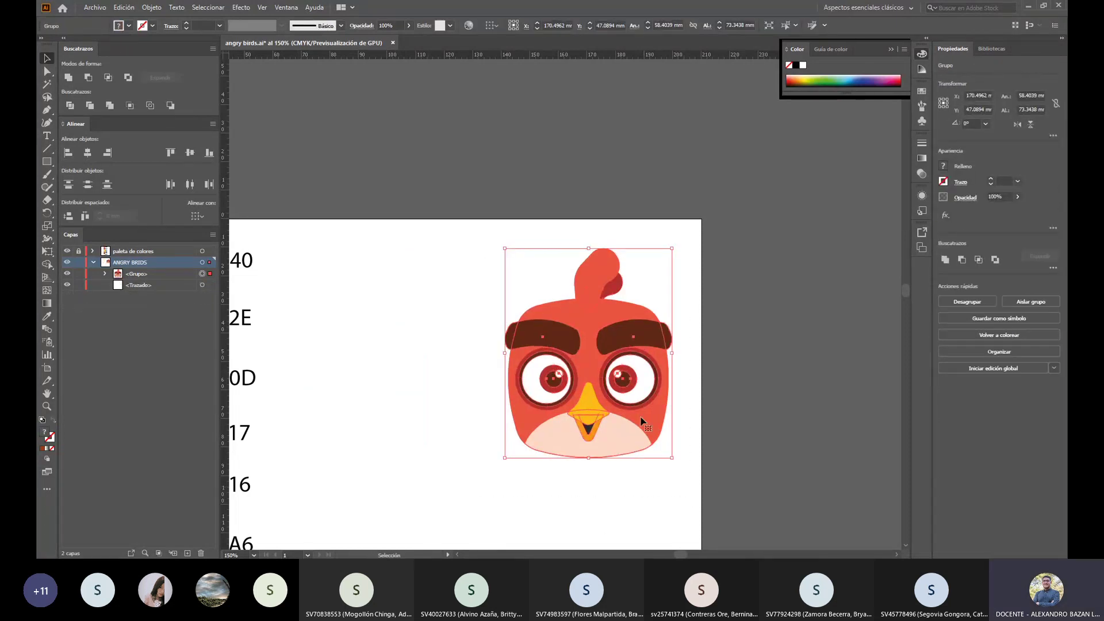
left_click(685, 491)
left_click_drag(601, 444, 519, 459)
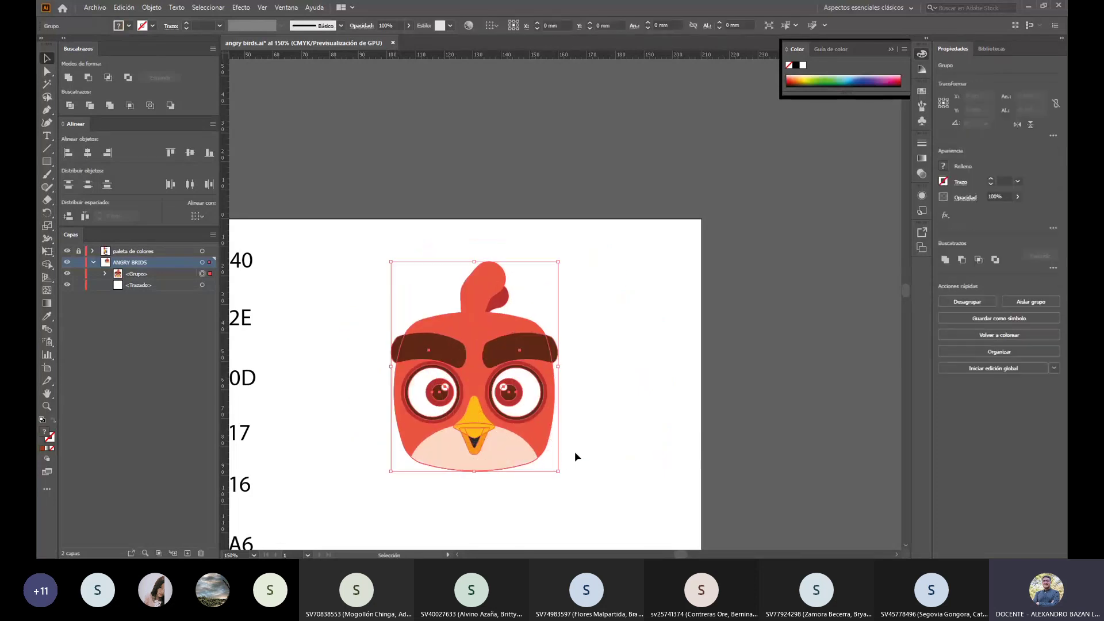
left_click(624, 429)
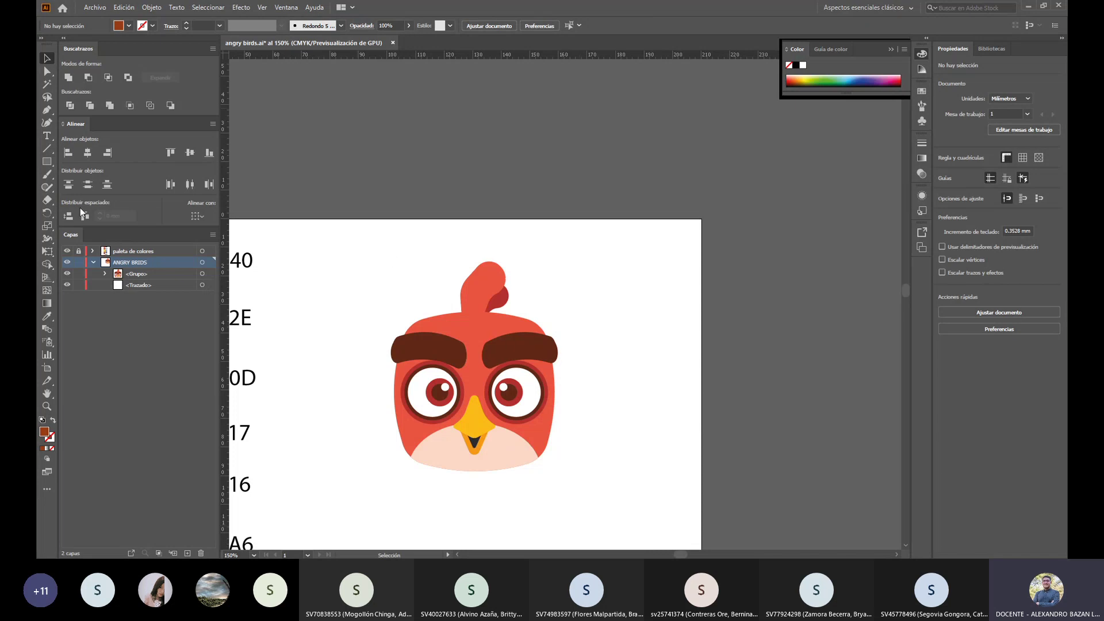
Step: Draw a closed narrow three-point shape, about 10 mm wide and 32 mm tall, left of the head with the Pen tool
left_click(47, 110)
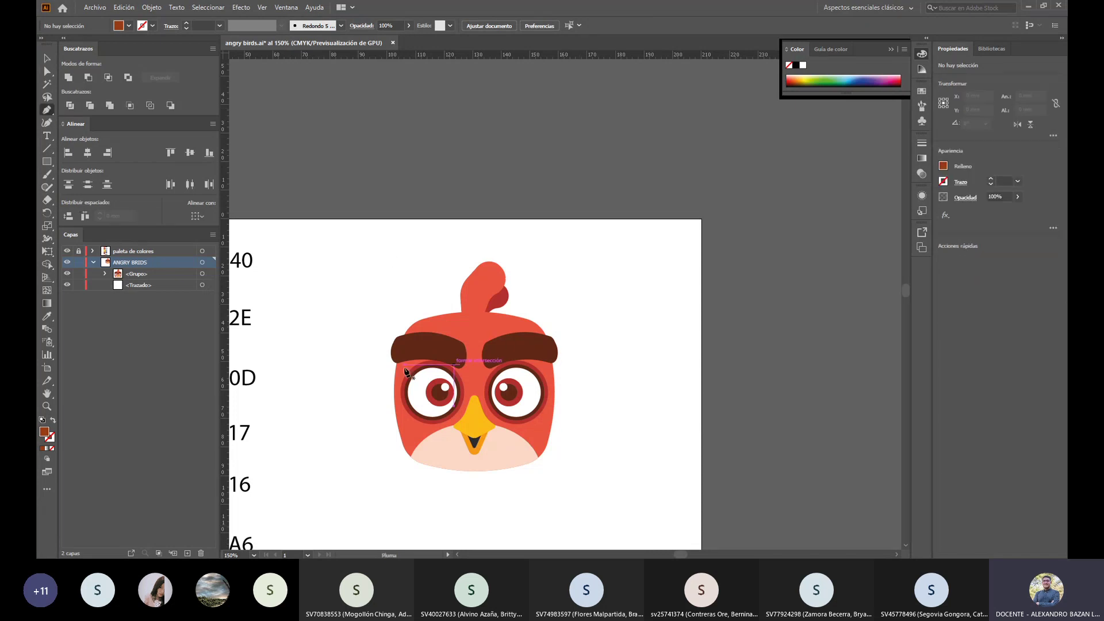
left_click(383, 282)
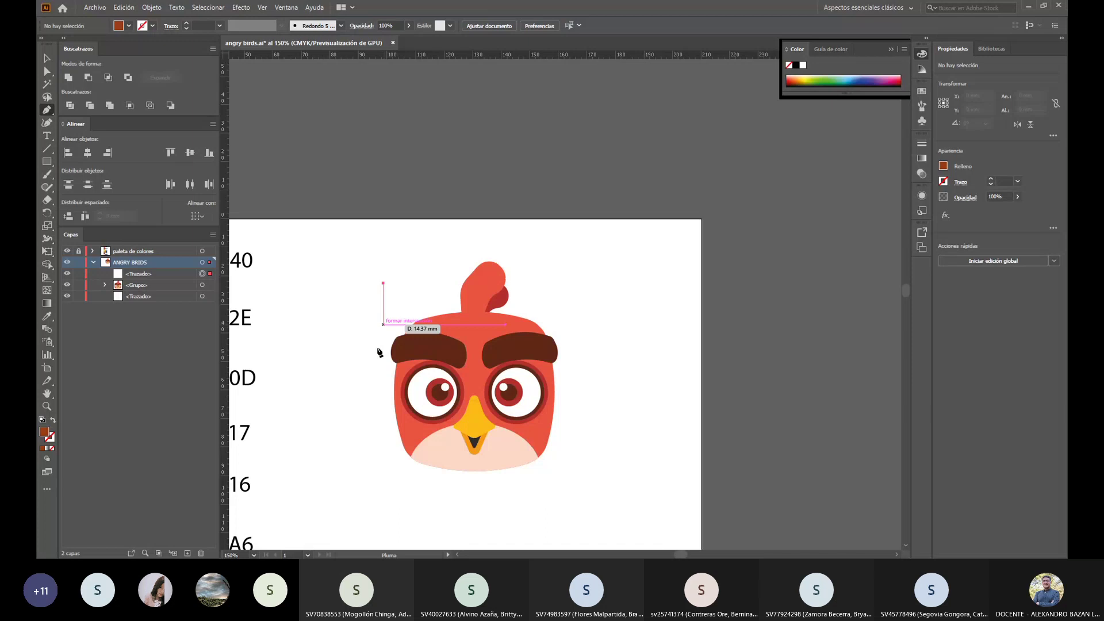
left_click(365, 376)
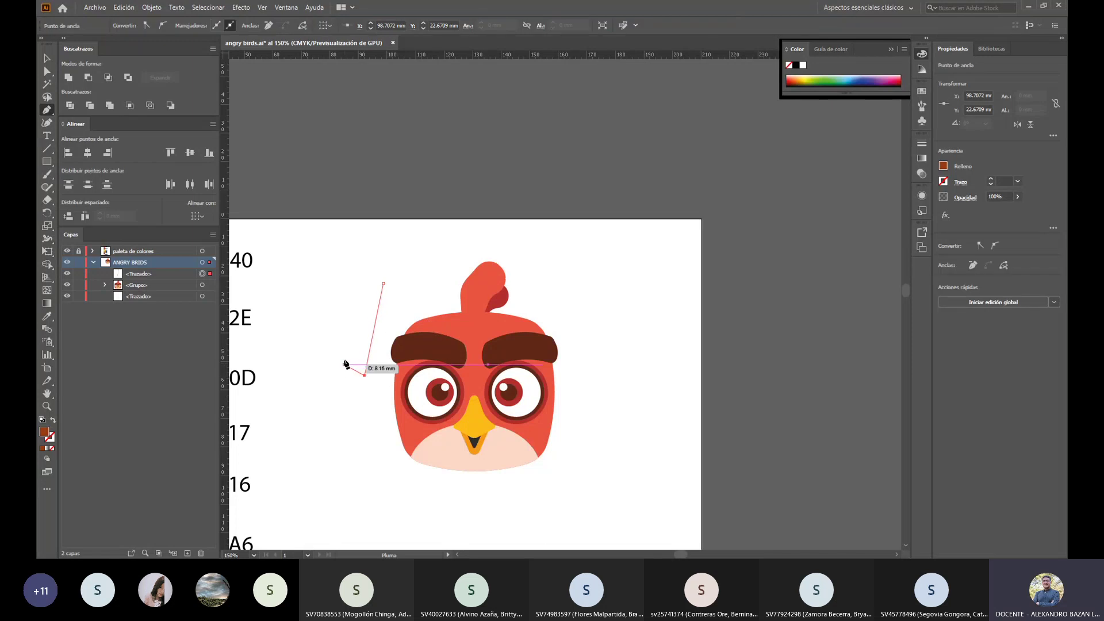
left_click(355, 312)
left_click(383, 283)
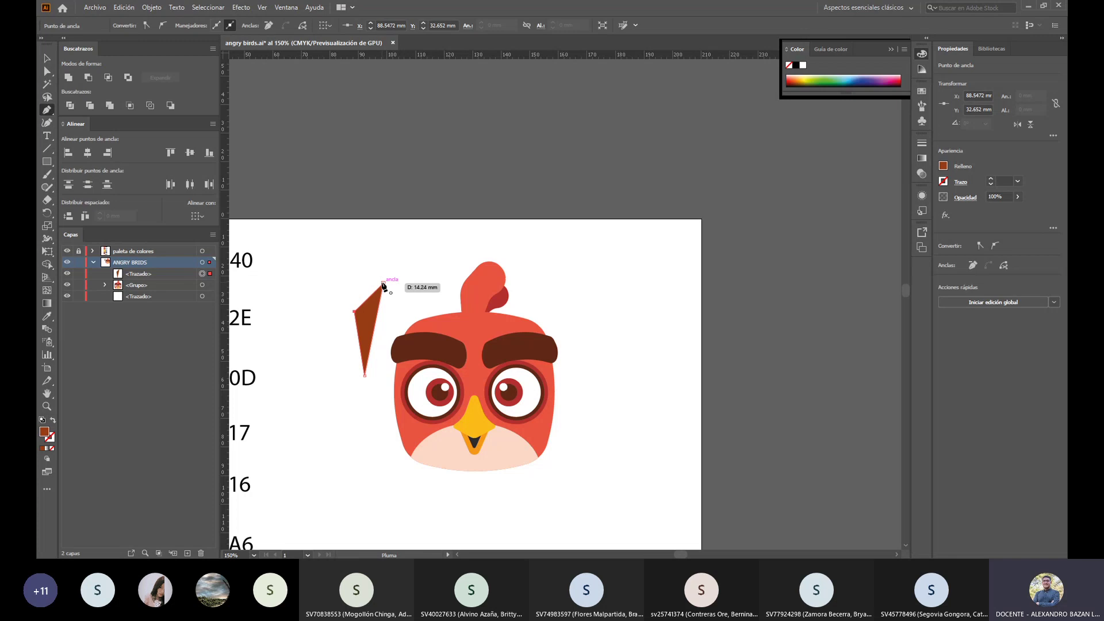
Step: Fill the new pointed shape with the light red sampled from the bird's head
left_click(48, 59)
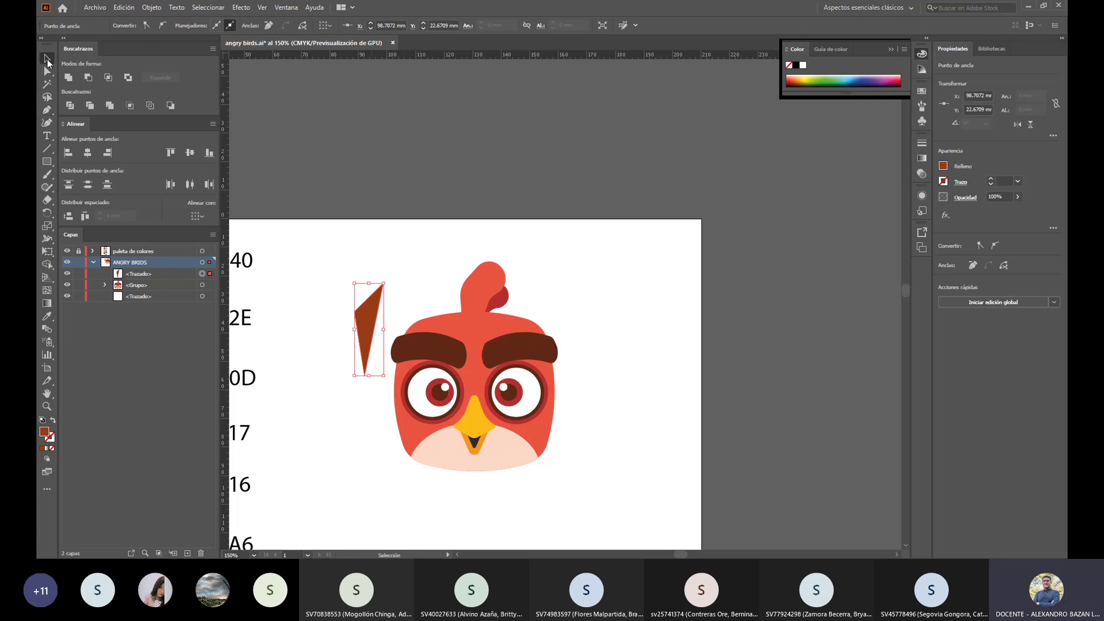
key("i")
left_click(403, 425)
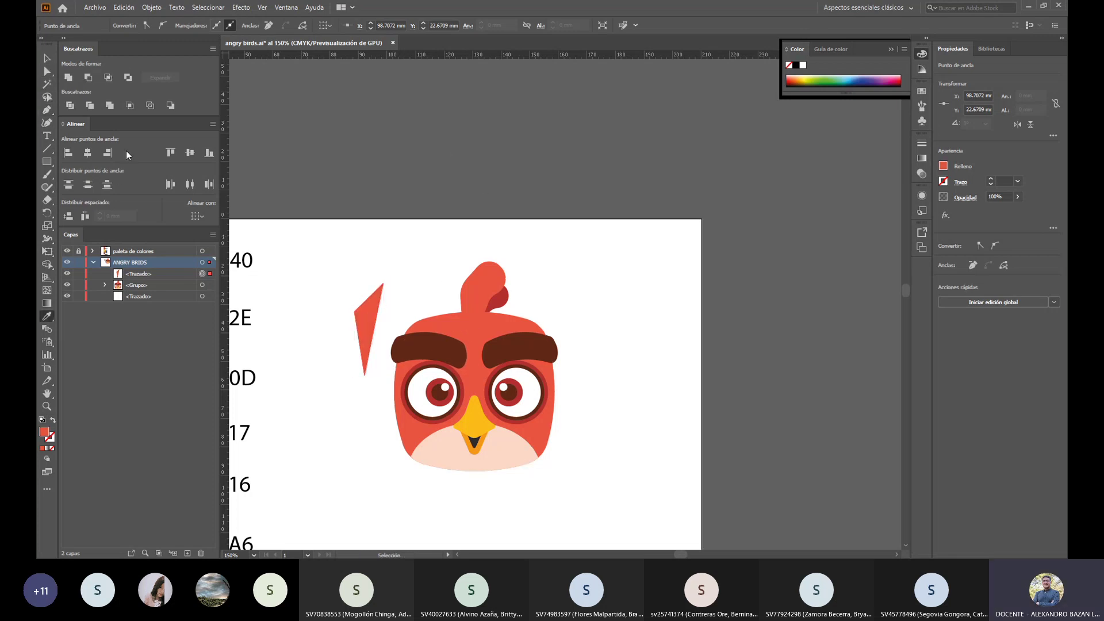
left_click(47, 58)
left_click(367, 438)
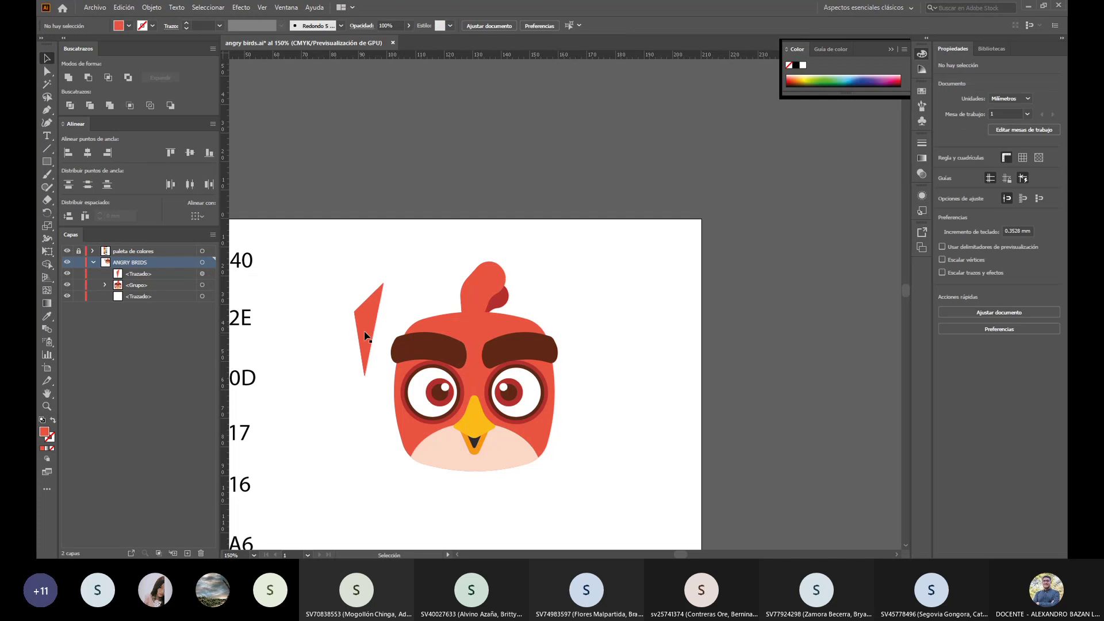
Step: Move the red pointed shape slightly down and left, and place a duplicate directly beneath it
left_click_drag(371, 328, 364, 464)
key("a")
key("v")
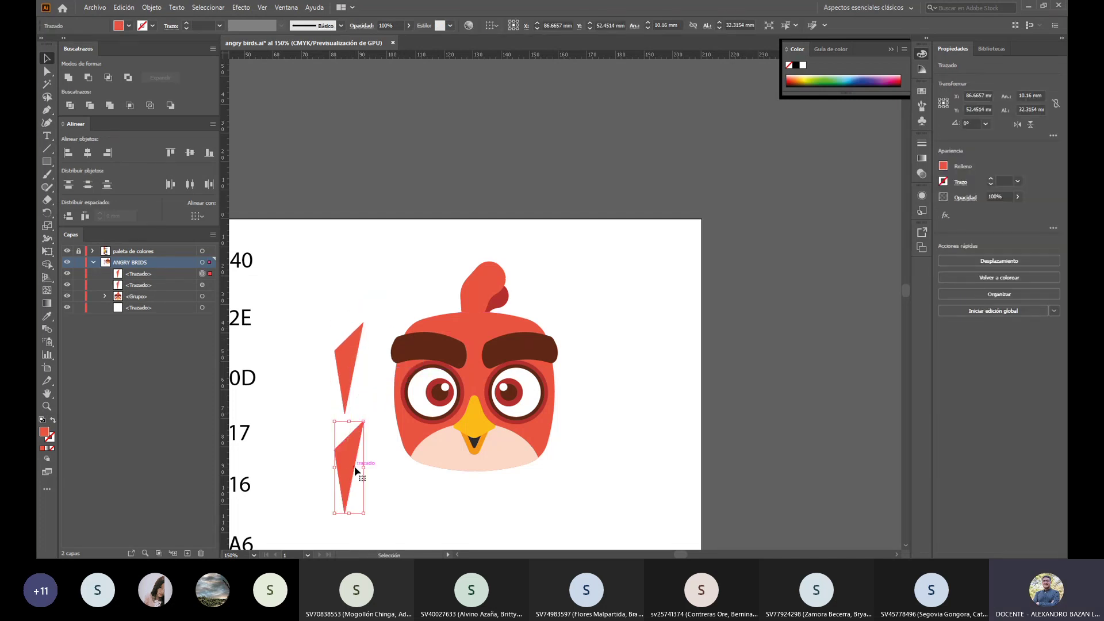
scroll(322, 389, "down", 2)
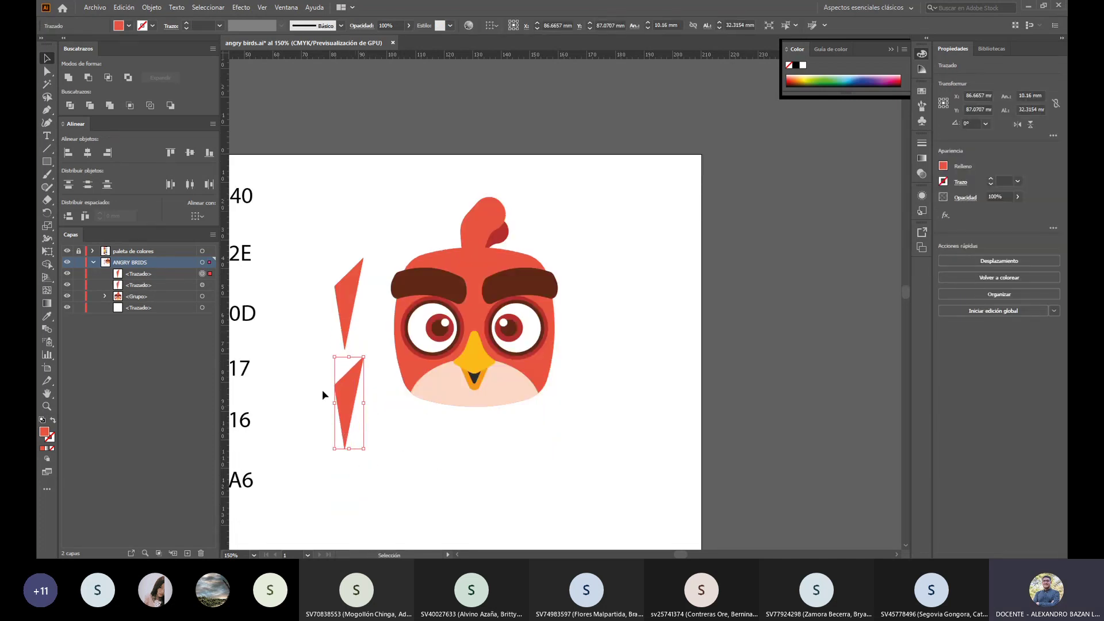
Step: Round the lower copy's corners, strongly on its outer left side and slightly at both ends, about 1.4 mm at the top
left_click(48, 70)
left_click_drag(335, 386, 345, 434)
left_click(345, 448)
left_click(365, 367)
left_click_drag(358, 365, 365, 377)
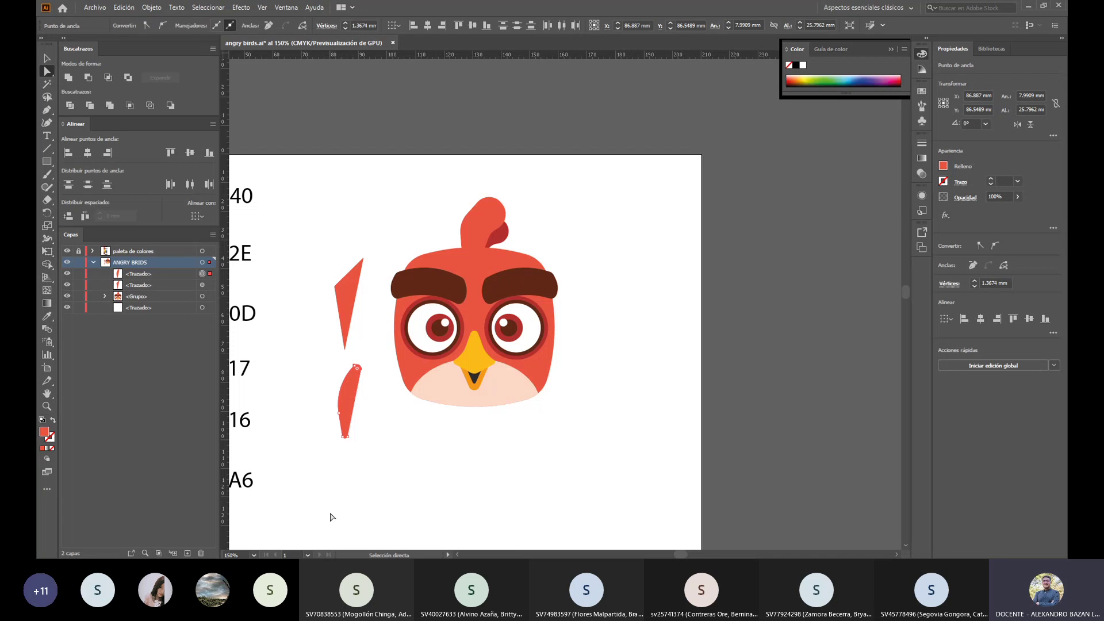
Step: Resize the rounded lower shape to about 8.9 mm wide and 23.7 mm tall
left_click(45, 58)
left_click(357, 410)
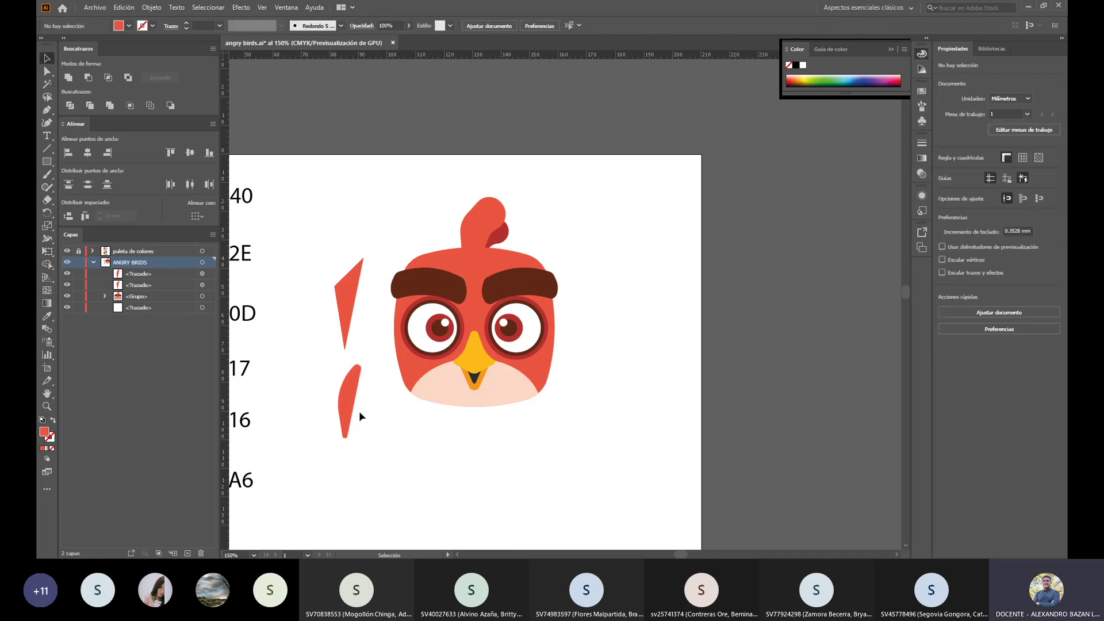
left_click_drag(349, 441, 364, 401)
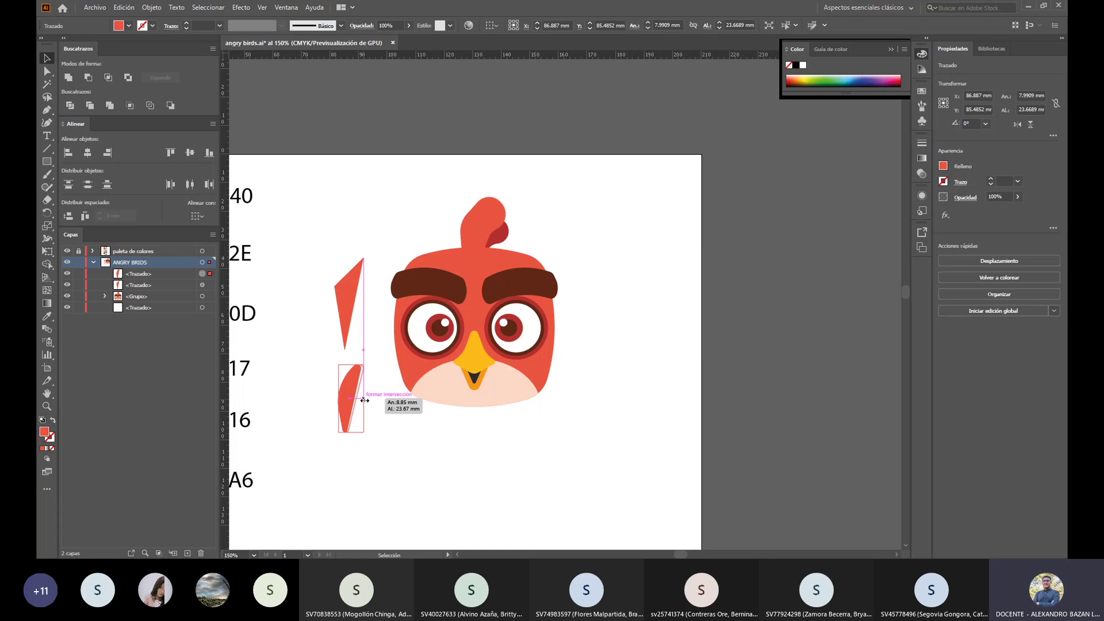
left_click(415, 460)
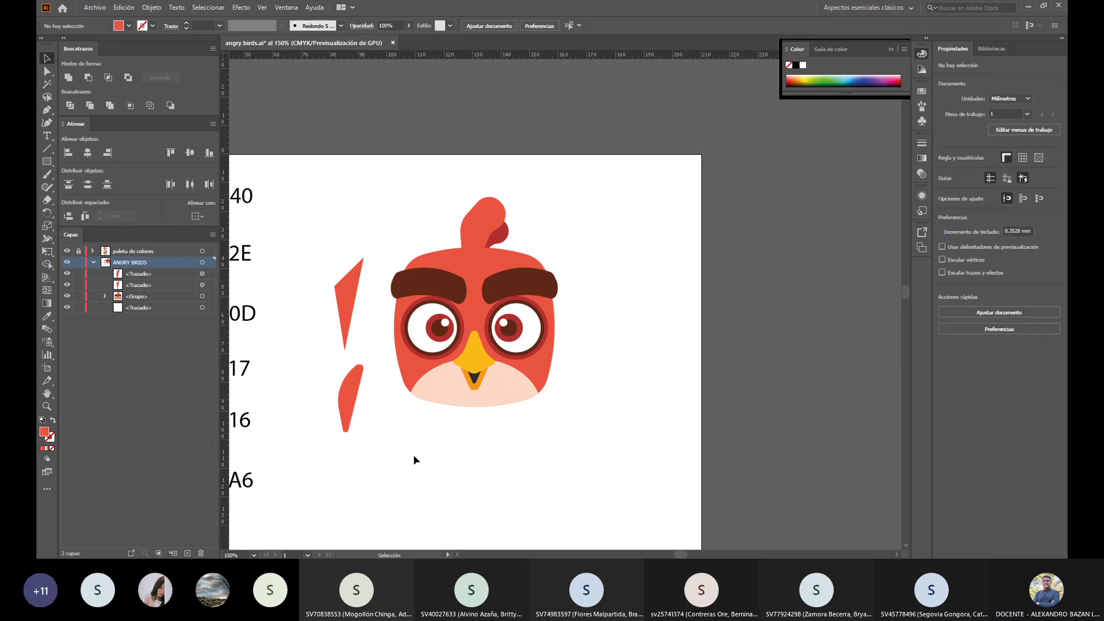
Step: Round the bottom tip of the lower shape further to give it a blunt wing end
left_click(352, 401)
left_click(48, 72)
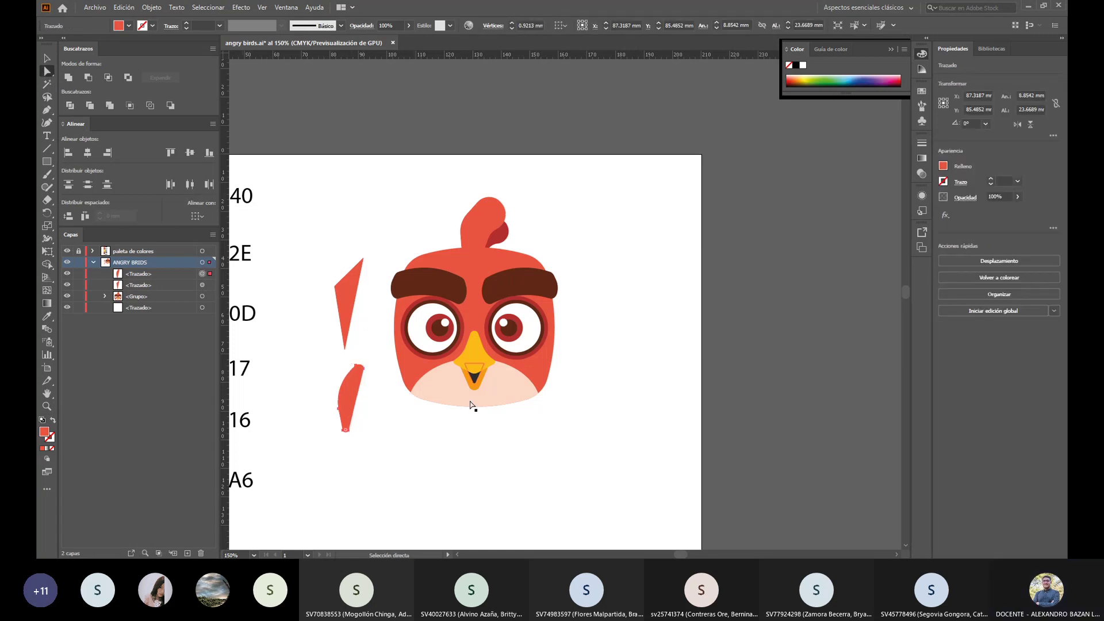
mouse_move(345, 431)
left_mouse_down()
mouse_move(349, 416)
mouse_move(354, 424)
left_mouse_up()
left_click(44, 58)
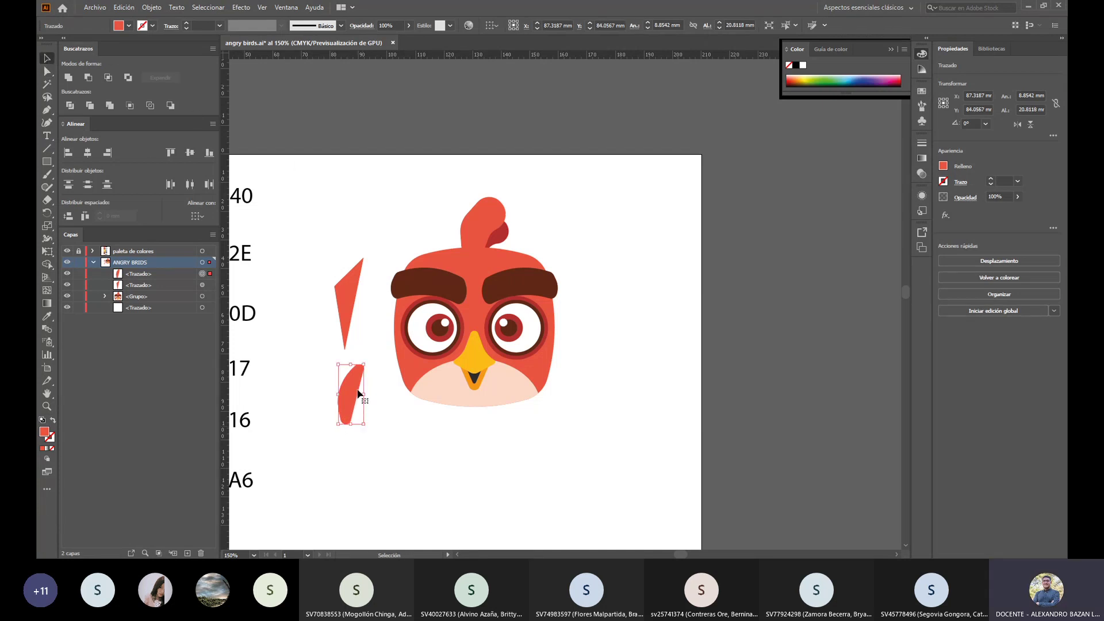
left_click(404, 441)
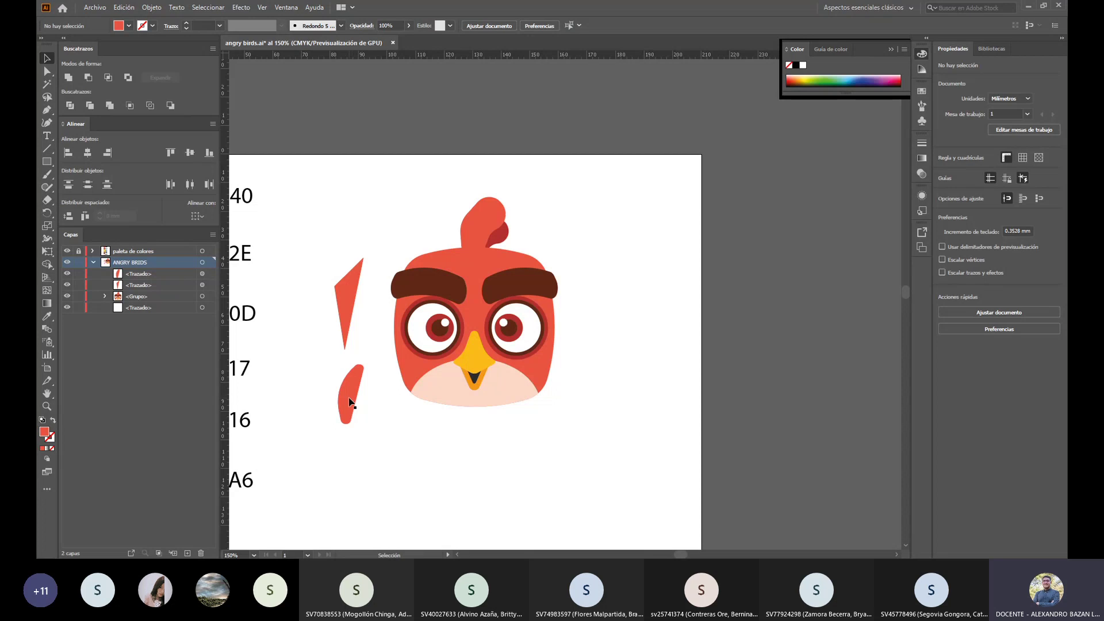
Step: Place the rounded wing over the head's left edge and enlarge it to about 10.5 by 24.7 mm
left_click_drag(349, 401, 392, 348)
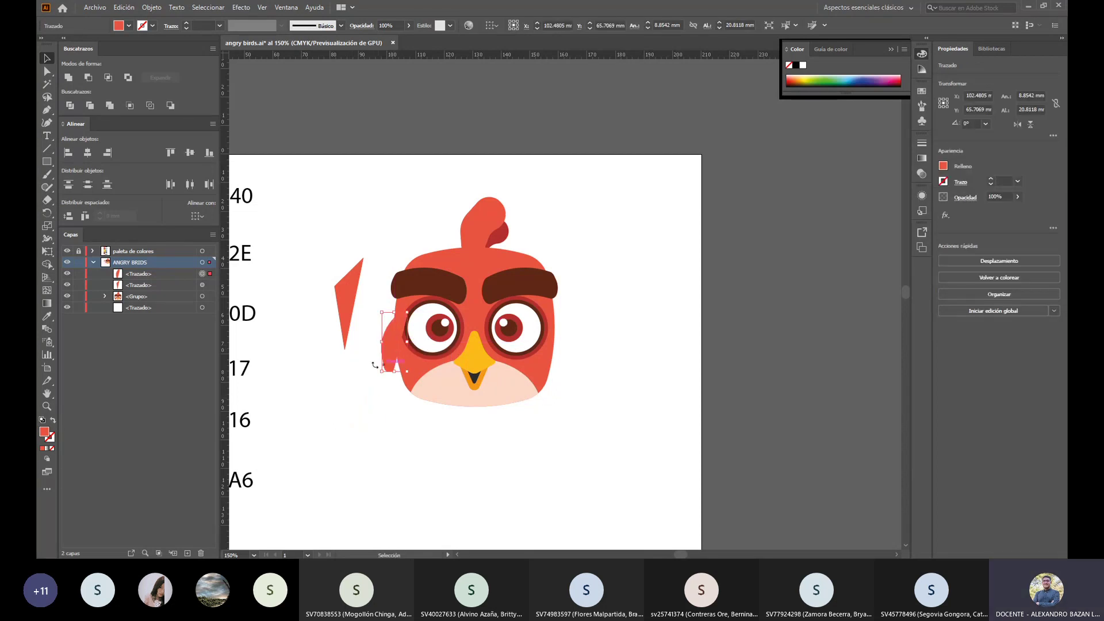
left_click_drag(382, 373, 393, 346)
left_click(460, 428)
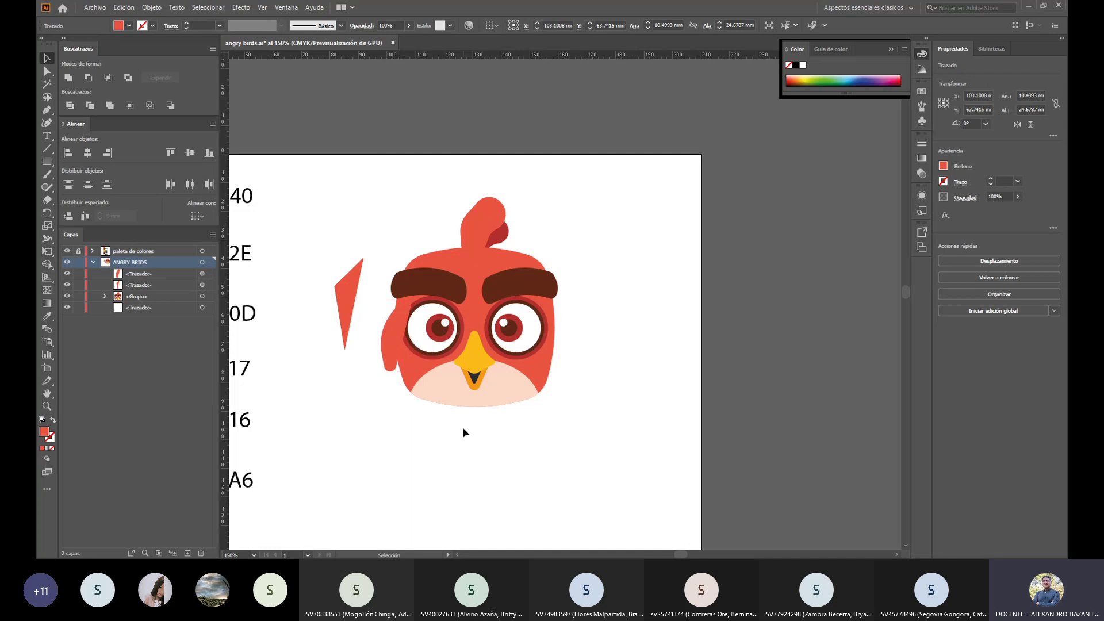
Step: Send the wing to the back, behind the bird's head group
left_click(395, 345)
right_click(395, 345)
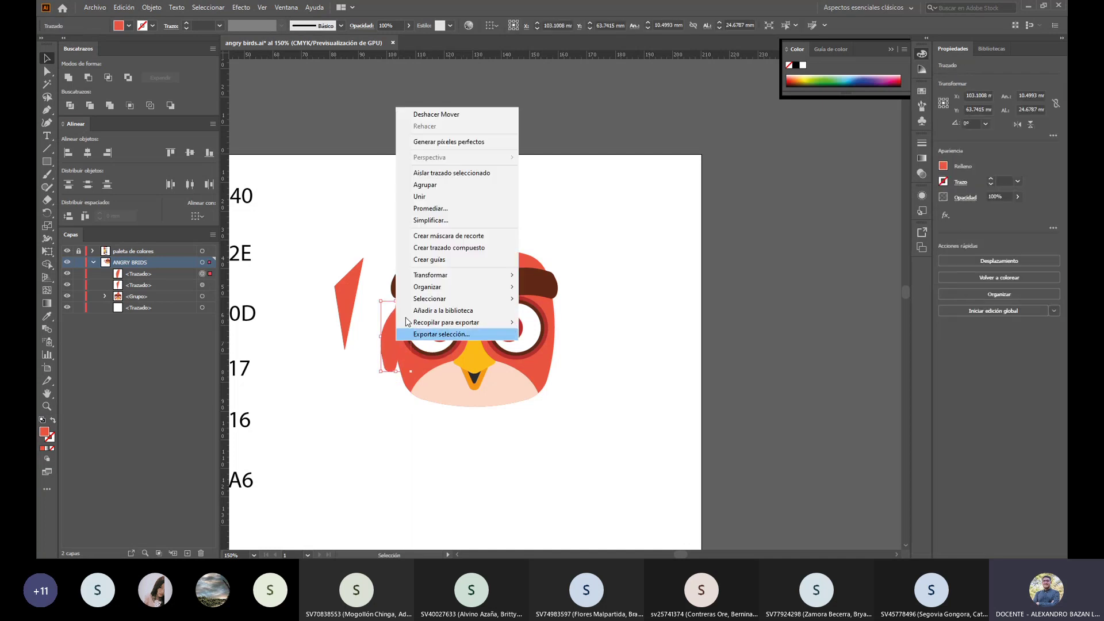
mouse_move(501, 287)
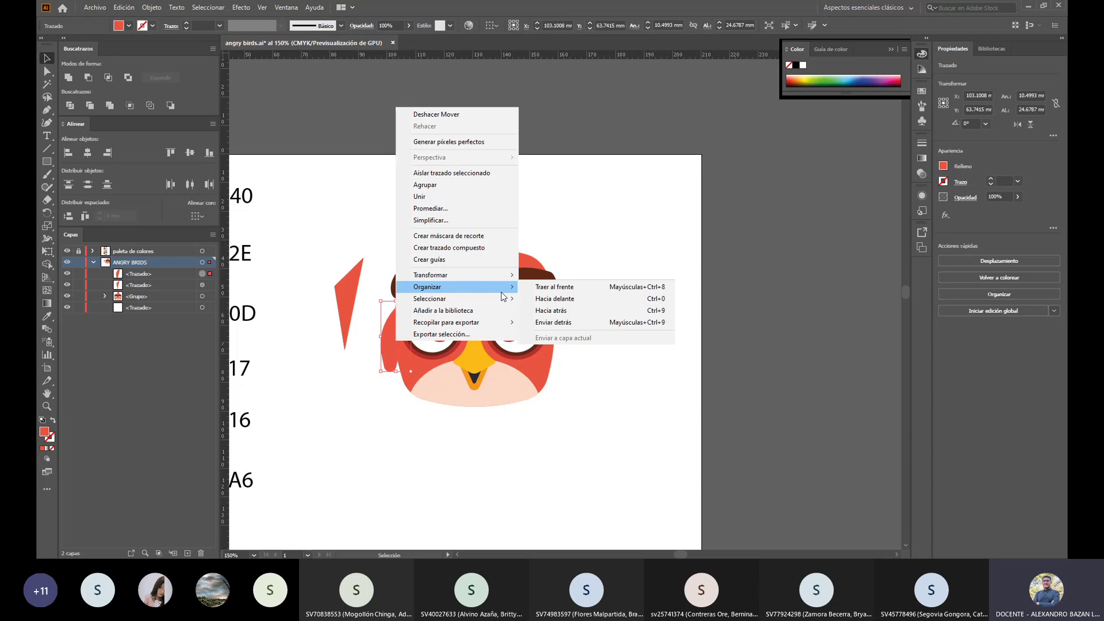
left_click(575, 324)
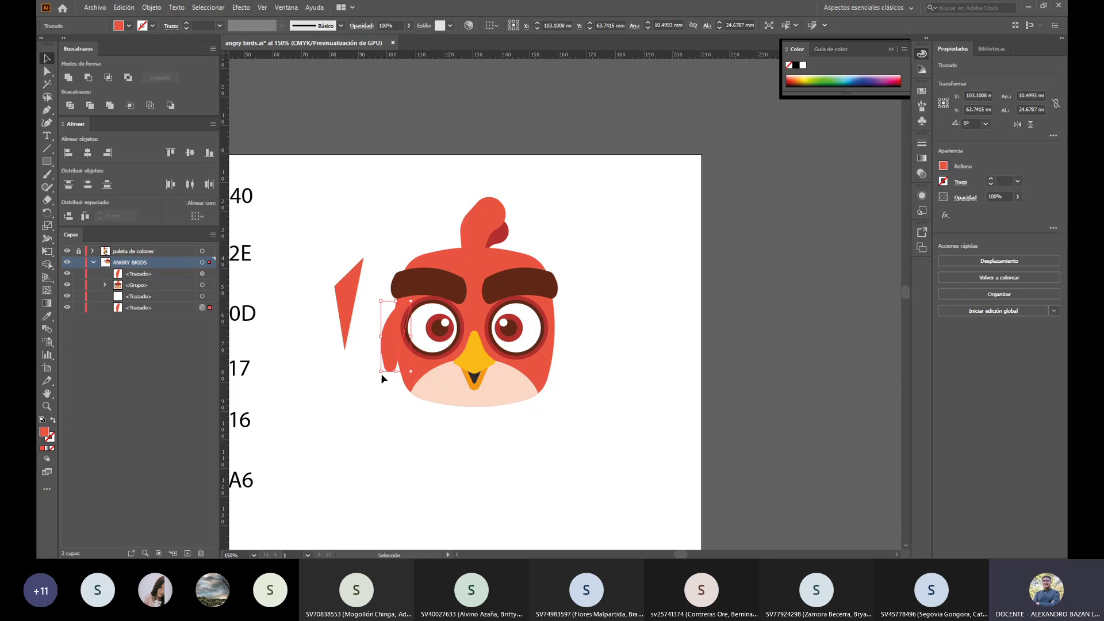
Step: Enlarge the wing, rotate it about 4°, and nudge the head group slightly up and right
left_click_drag(379, 373, 424, 375)
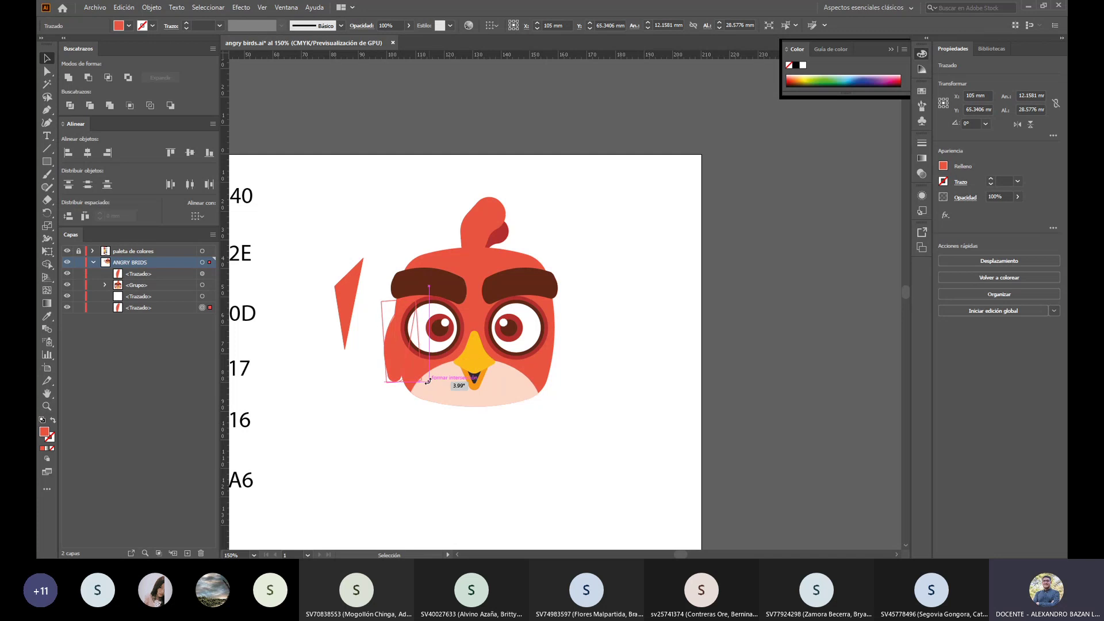
left_click_drag(440, 333, 442, 332)
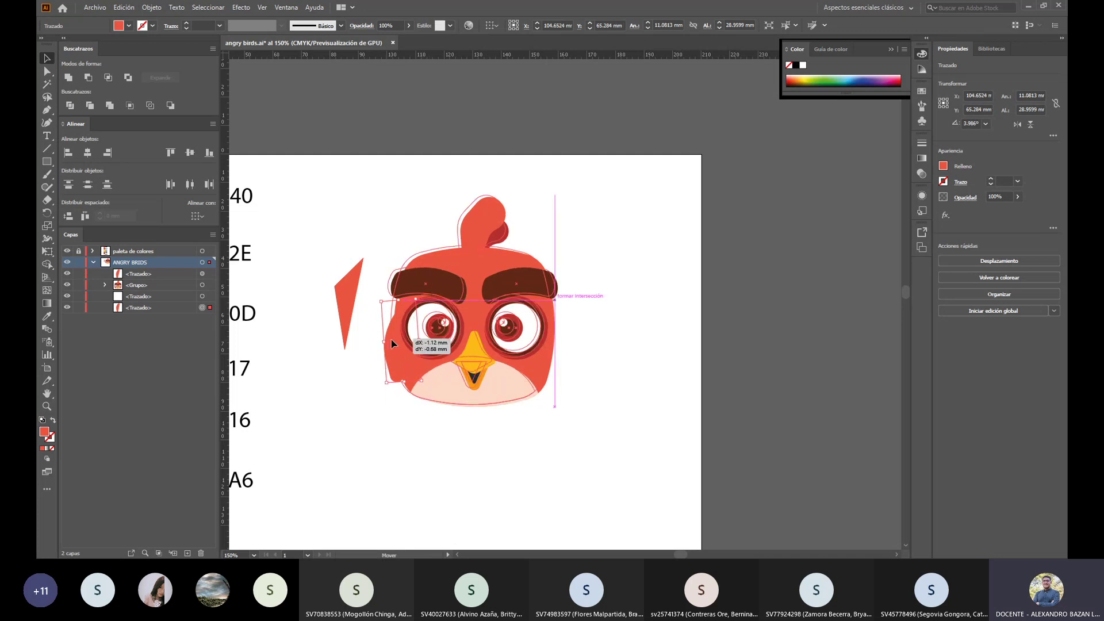
left_click(292, 388)
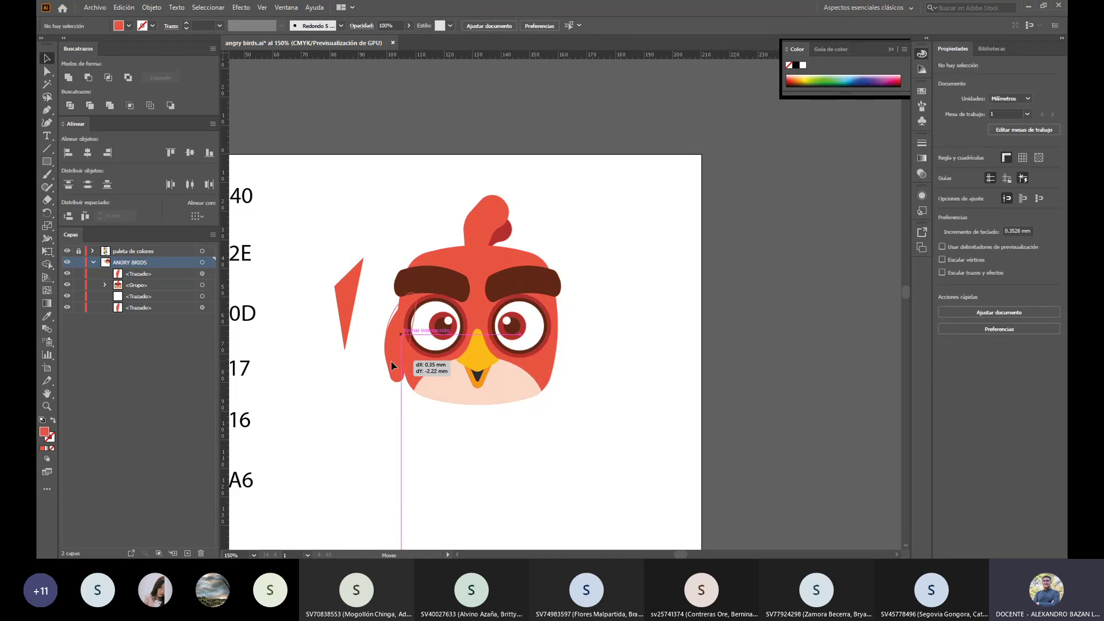
Step: Try rotating the wing further so that its lower end tucks behind the head
left_click(392, 362)
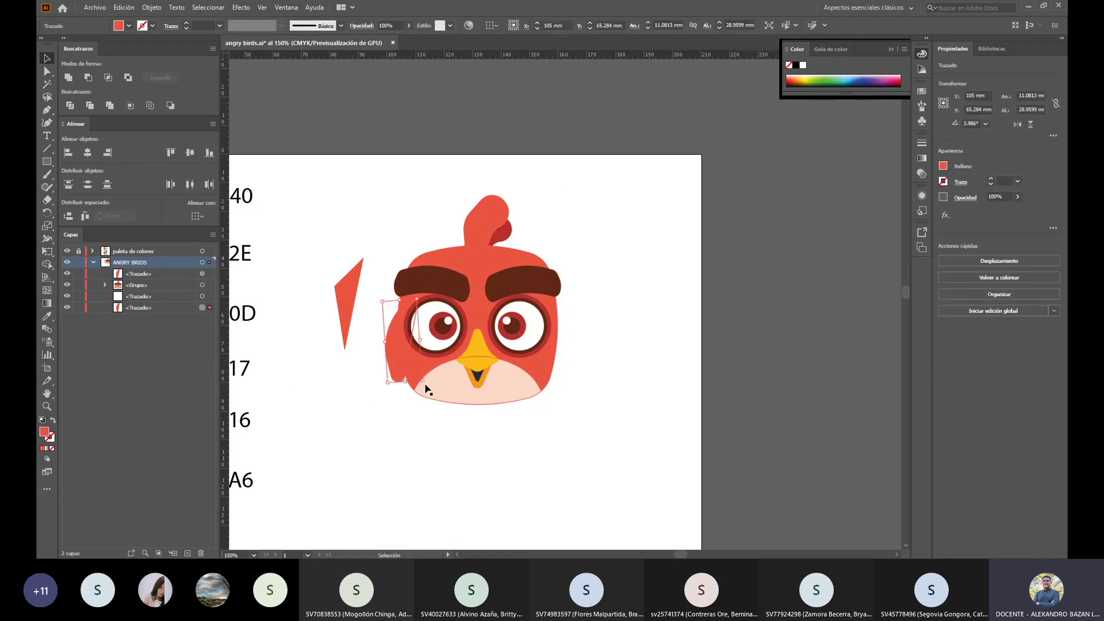
left_click_drag(427, 385, 436, 380)
left_click(393, 401)
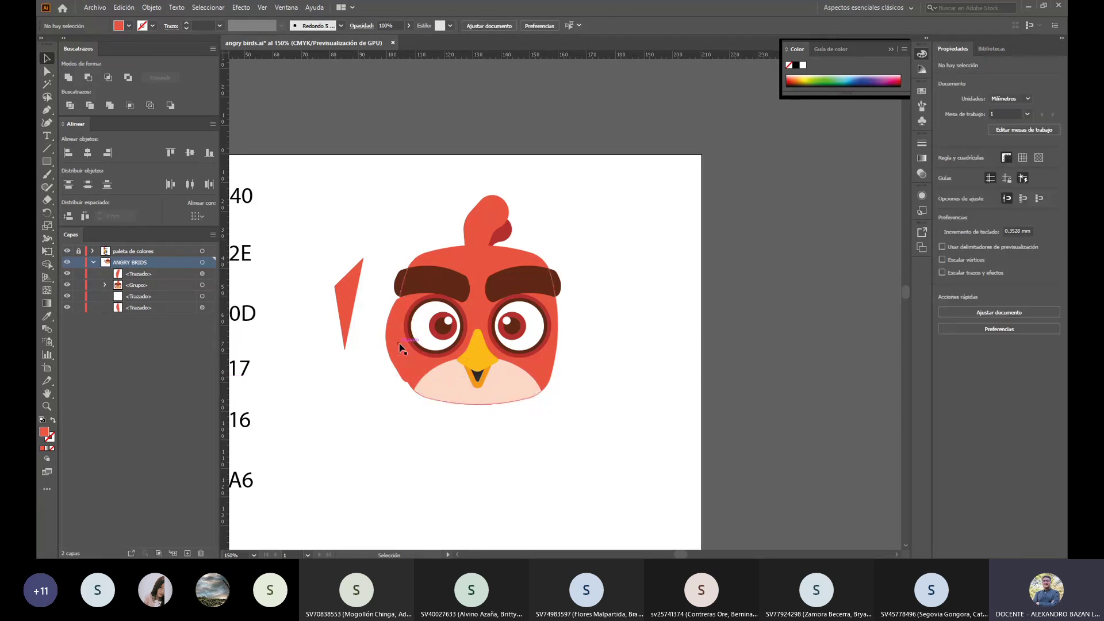
Step: Shrink the wing to about 10.9 by 24.9 mm, rotate it back to about 1°, and shift it outward from the head
left_click(394, 381)
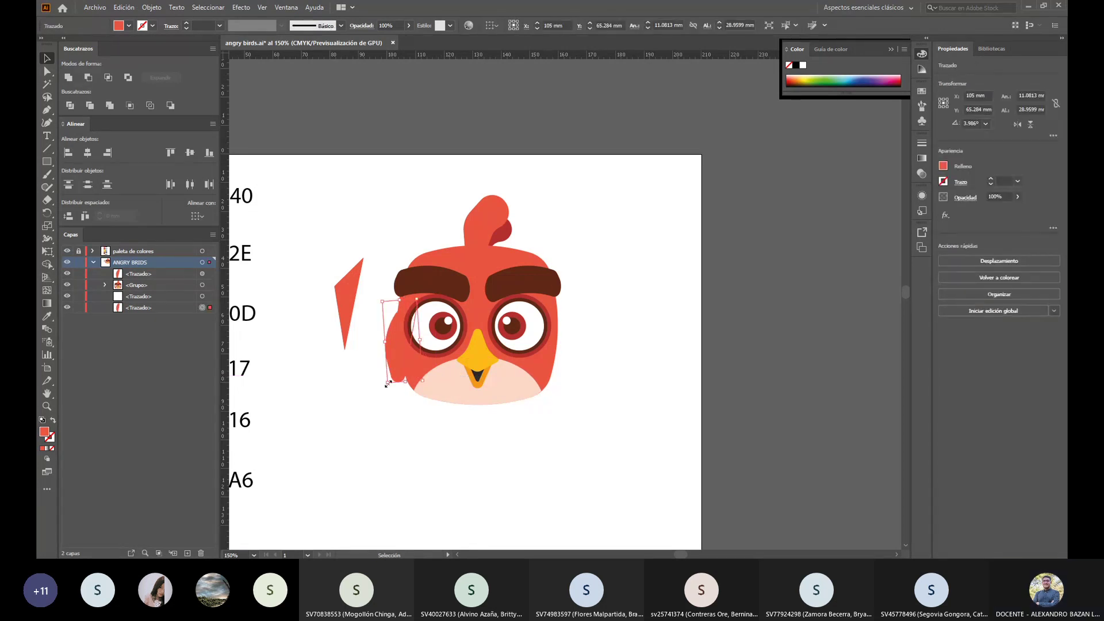
left_click_drag(422, 380, 394, 361)
left_click(392, 404)
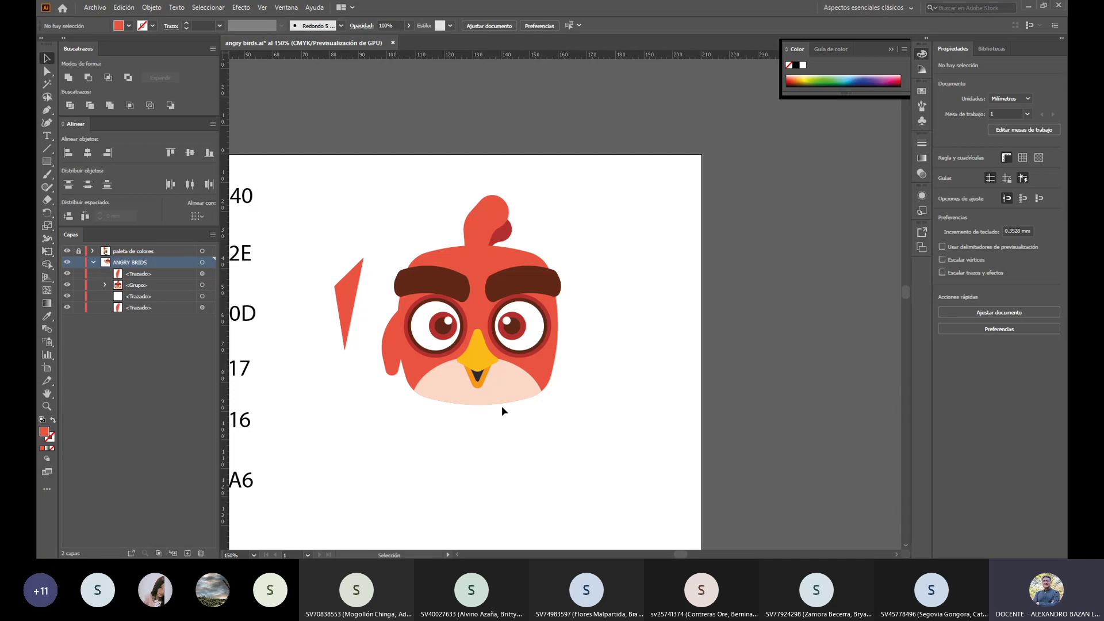
left_click(386, 354)
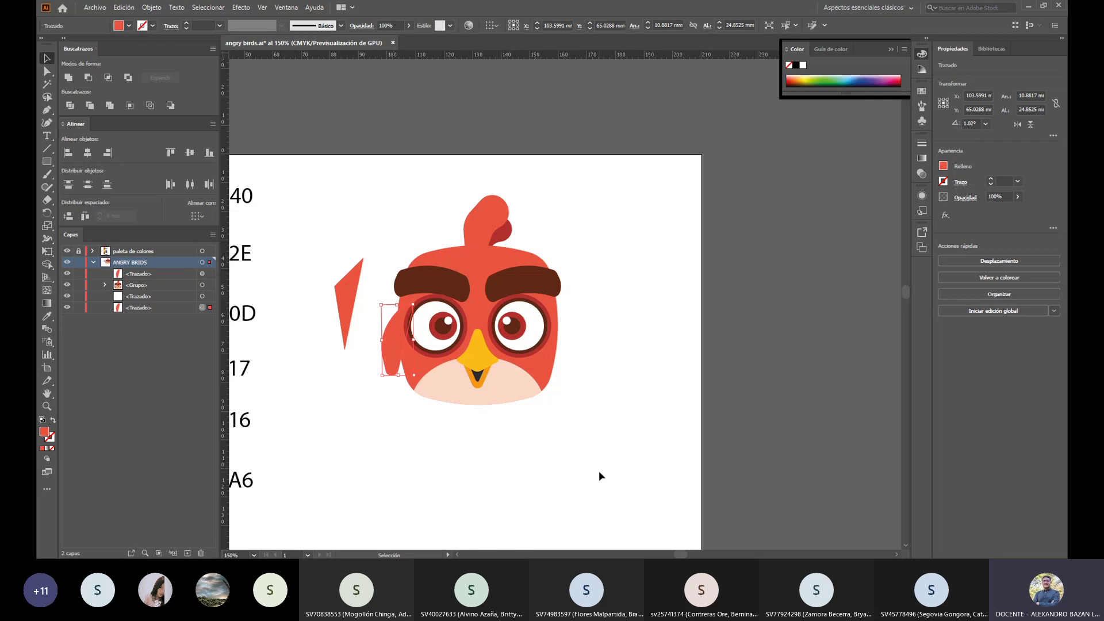
Step: Duplicate the wing in place, reflect the copy across the vertical axis, and place it on the opposite side of the head
key("a")
key("ctrl+c")
key("ctrl+f")
key("v")
left_click(156, 8)
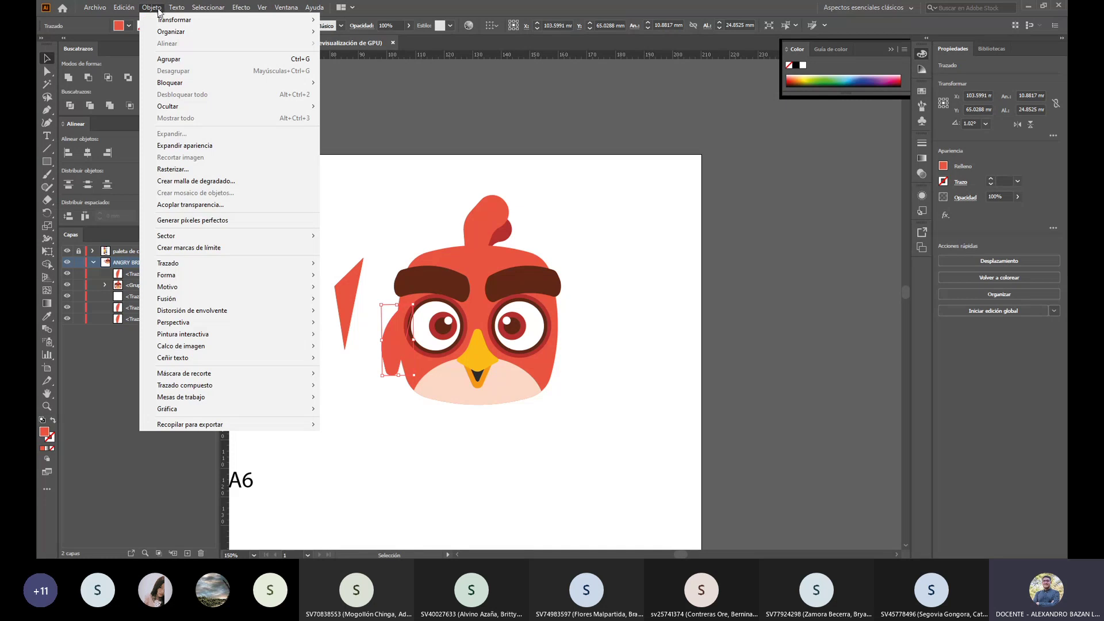
mouse_move(187, 22)
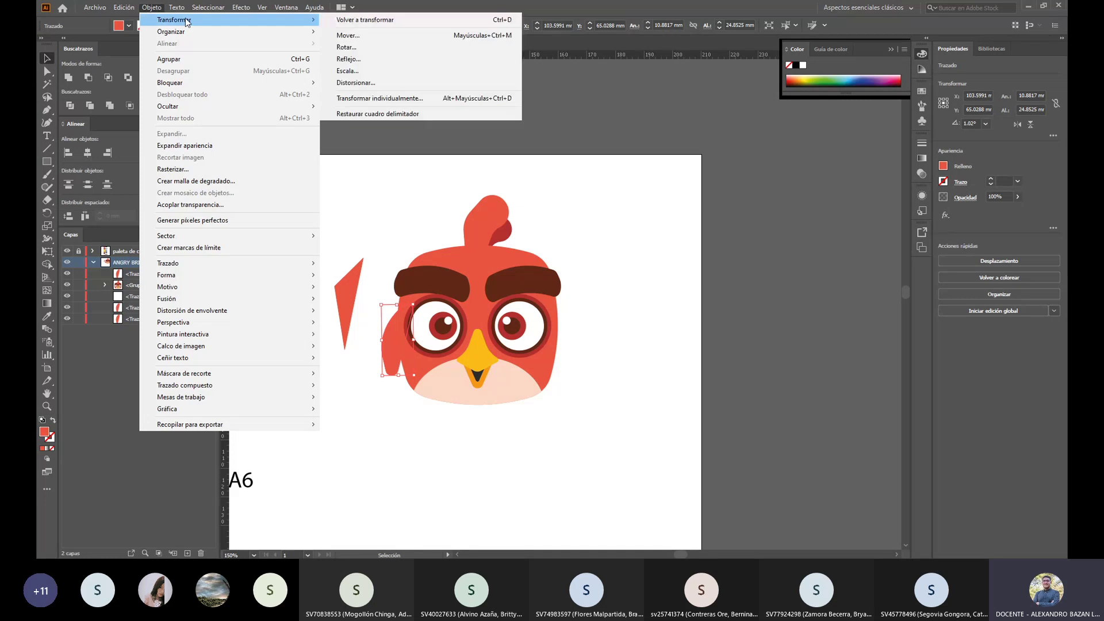
left_click(378, 58)
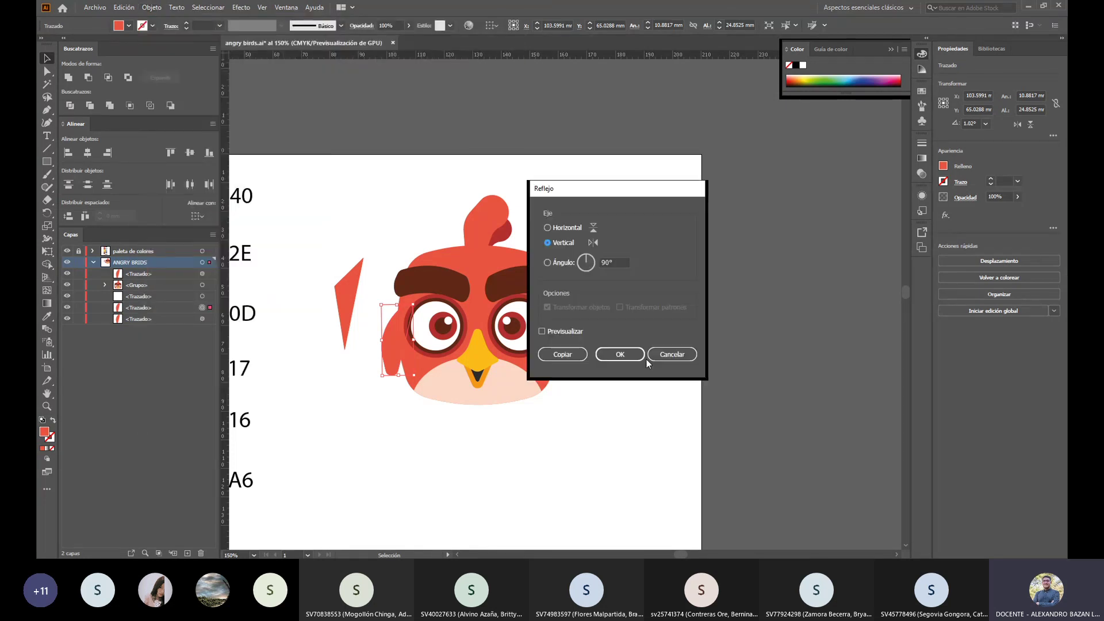
left_click(637, 353)
left_click_drag(397, 353, 558, 352)
left_click(616, 402)
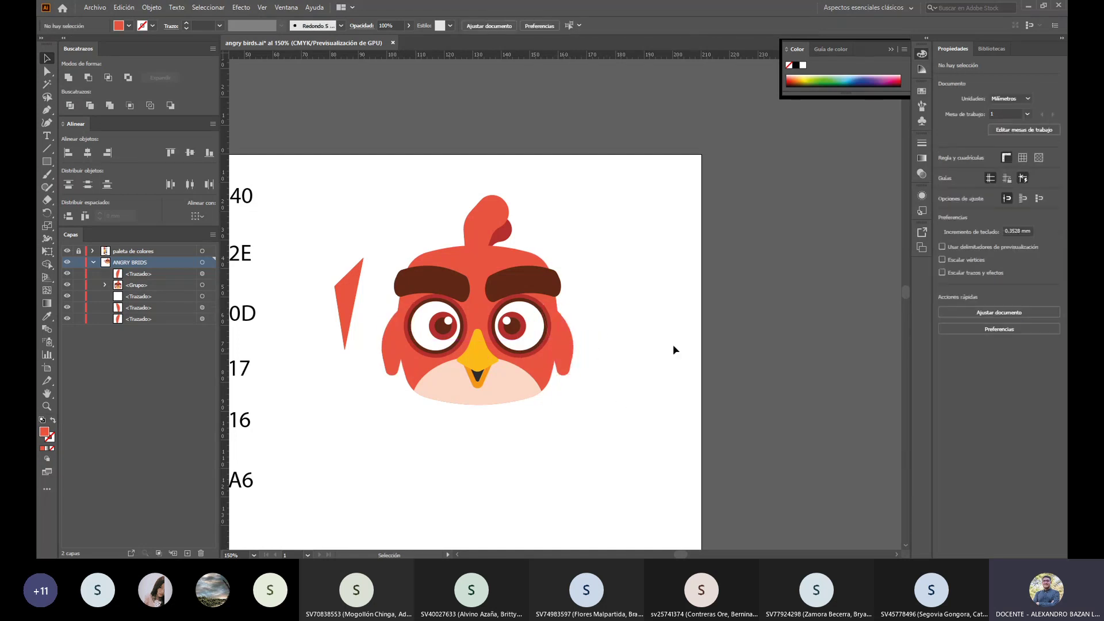
Step: Group the two wings and centre them horizontally with the head group
left_click(565, 358)
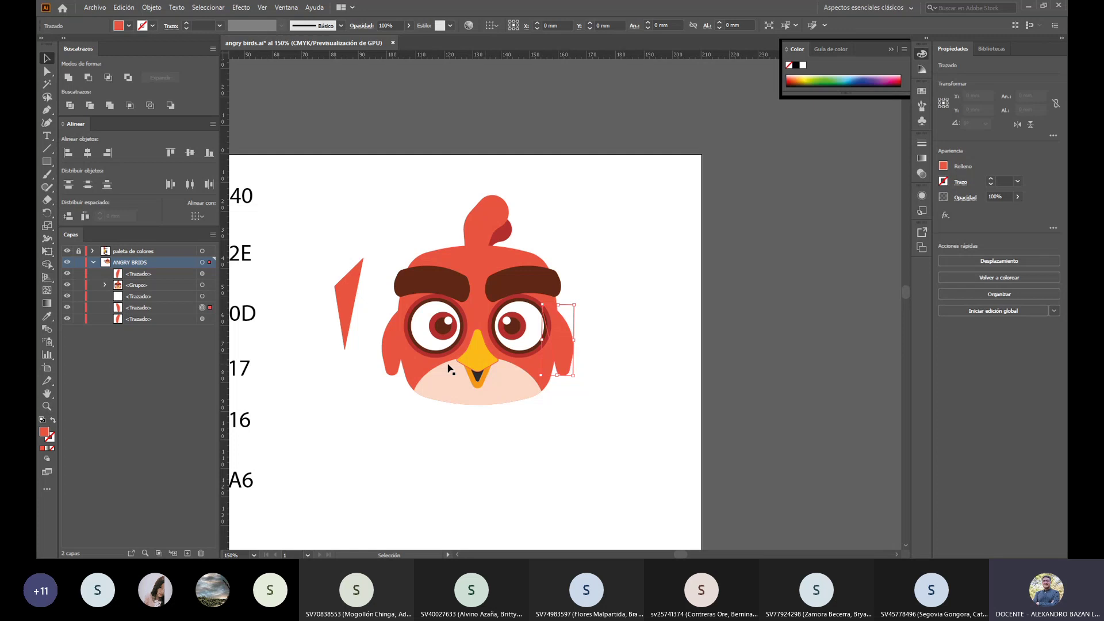
left_click(386, 358, "shift")
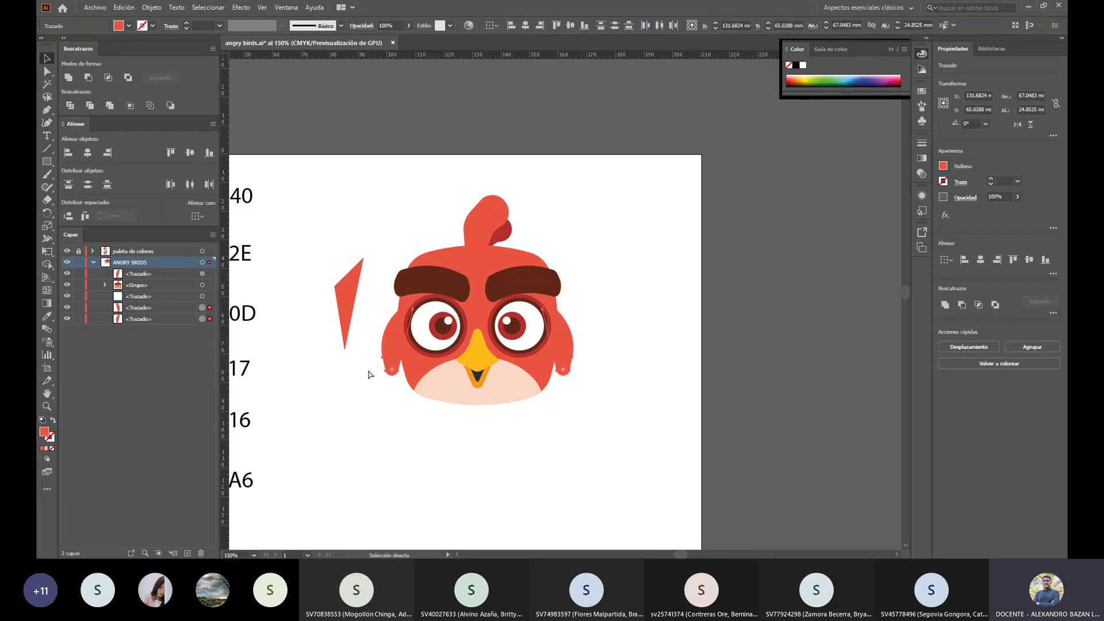
key("ctrl+g")
left_click_drag(604, 439, 388, 190)
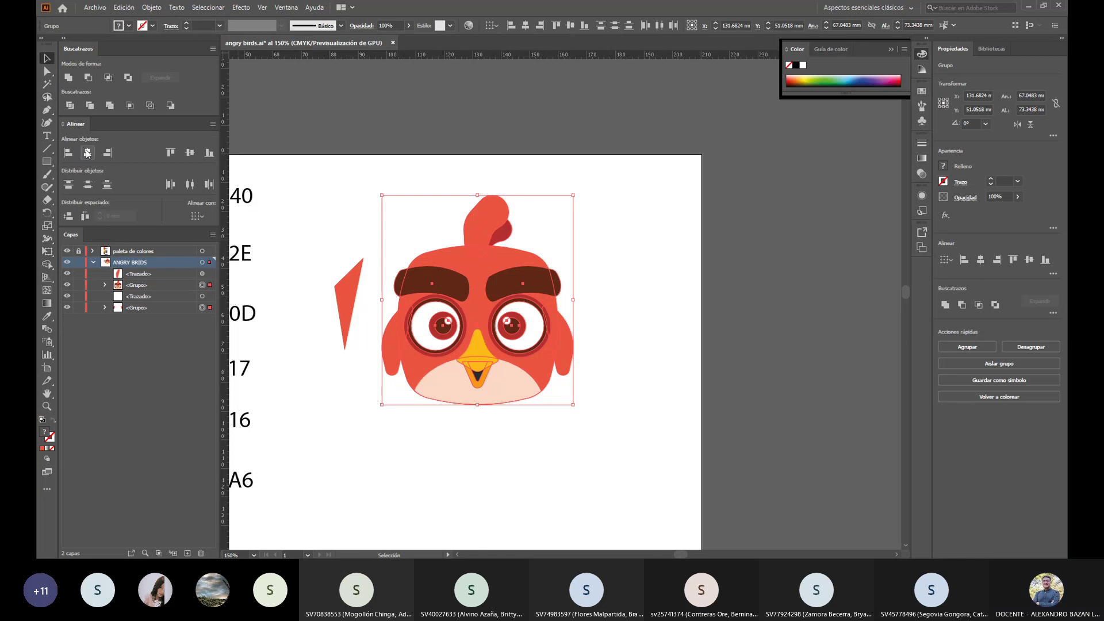
left_click(656, 347)
scroll(623, 429, "down", 2)
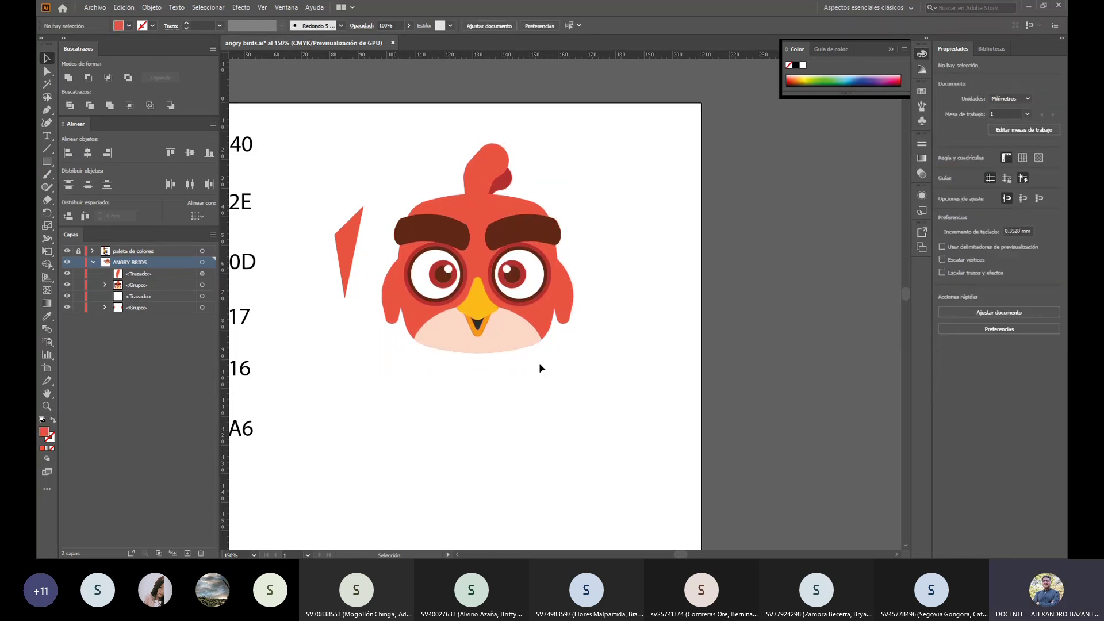
Step: Move the head group and wing group together about 19 mm to the right
left_click_drag(387, 166, 636, 388)
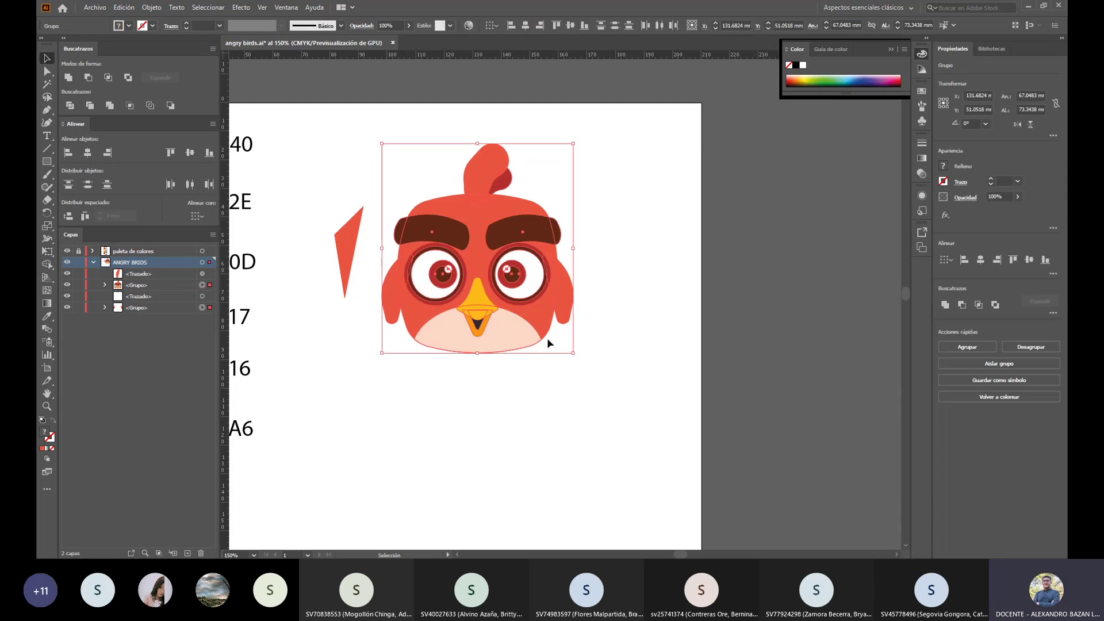
left_click_drag(509, 333, 563, 335)
left_click(650, 415)
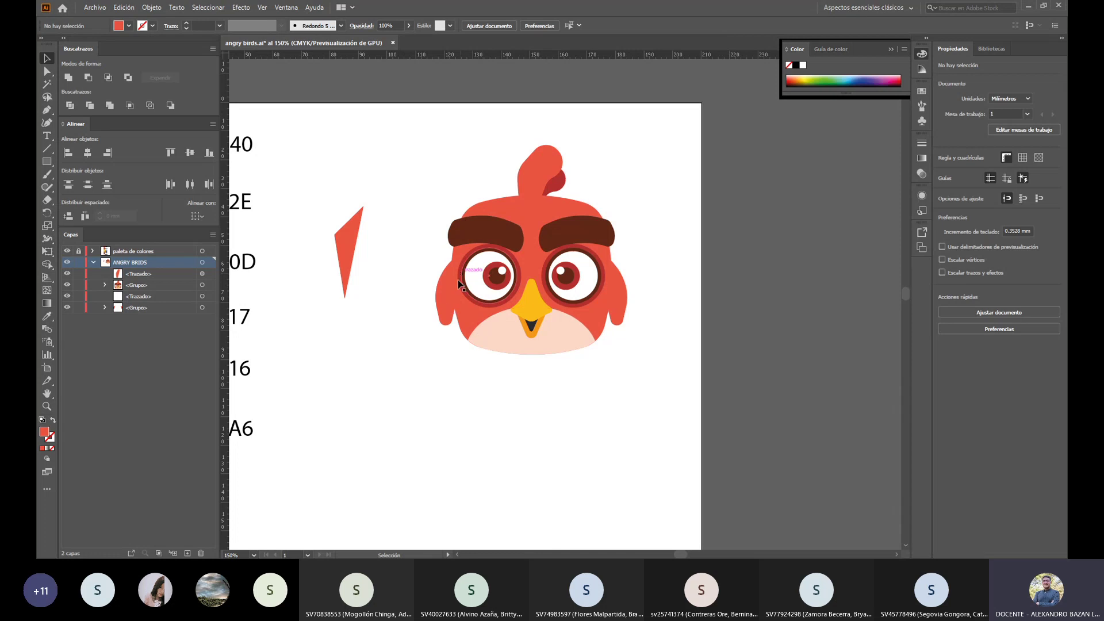
Step: Change the wing group's fill to a slightly darker red than the head
left_click(479, 283)
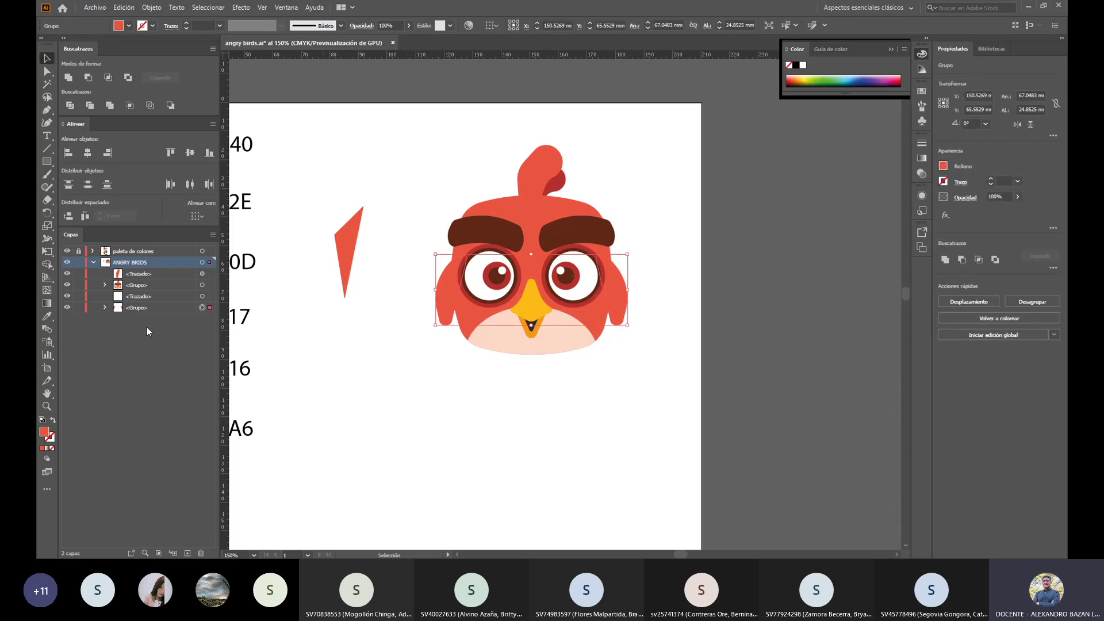
double_click(44, 431)
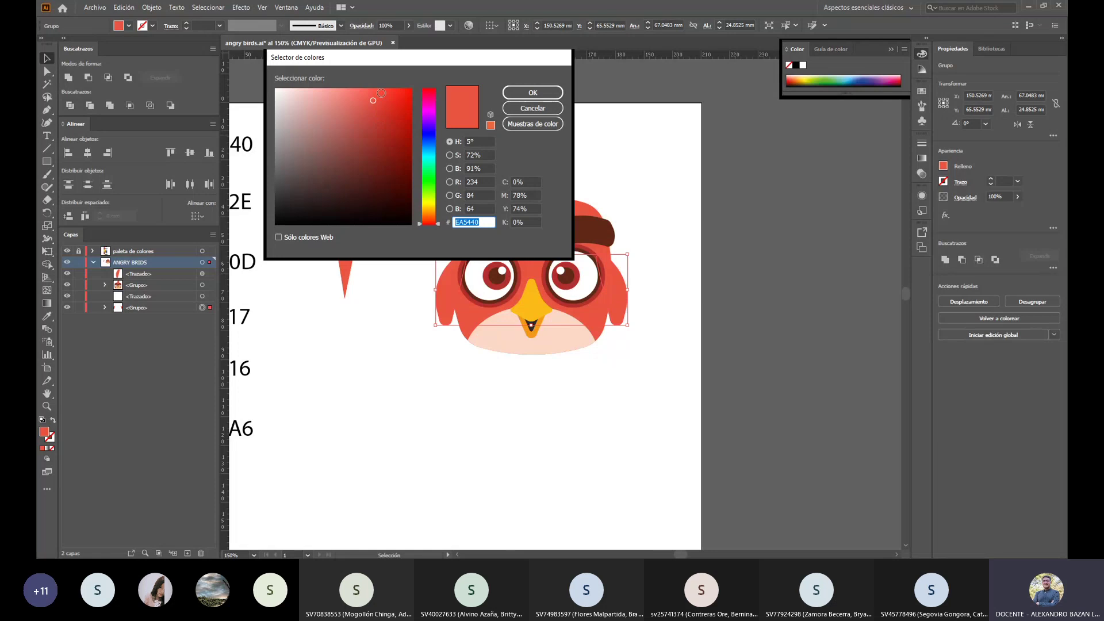
left_click(376, 103)
left_click(521, 94)
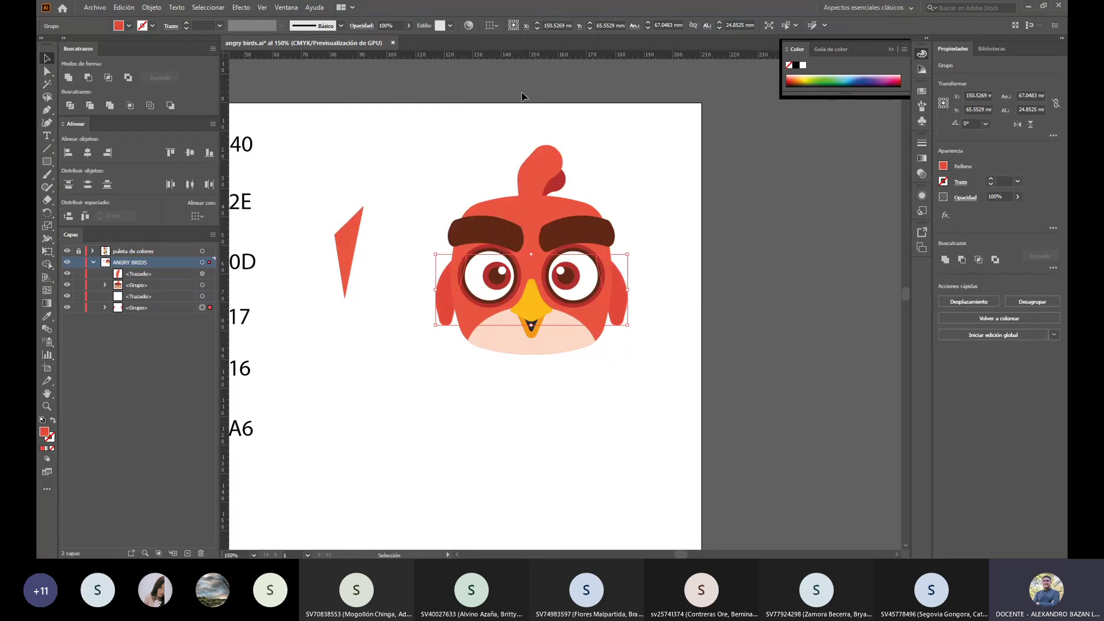
left_click(614, 405)
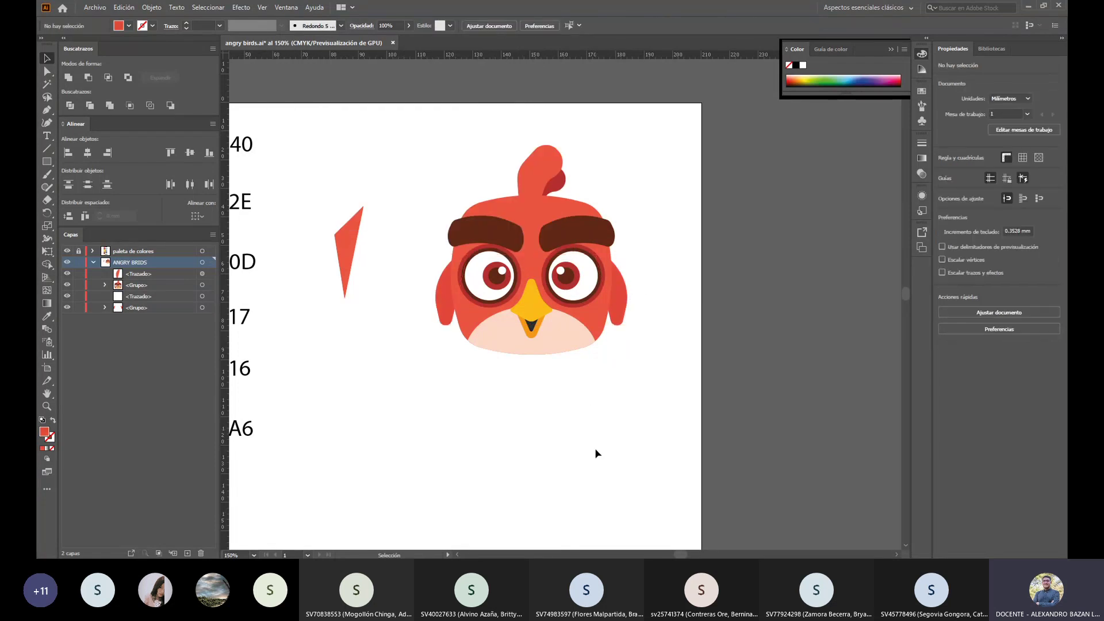
scroll(595, 448, "down", 2)
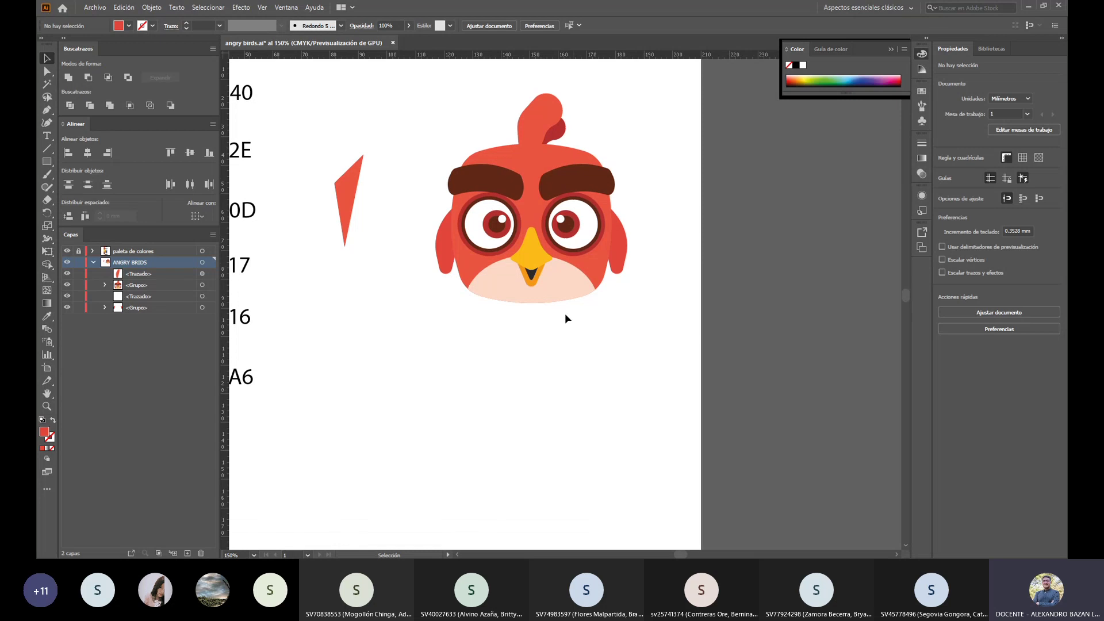
left_click(48, 161)
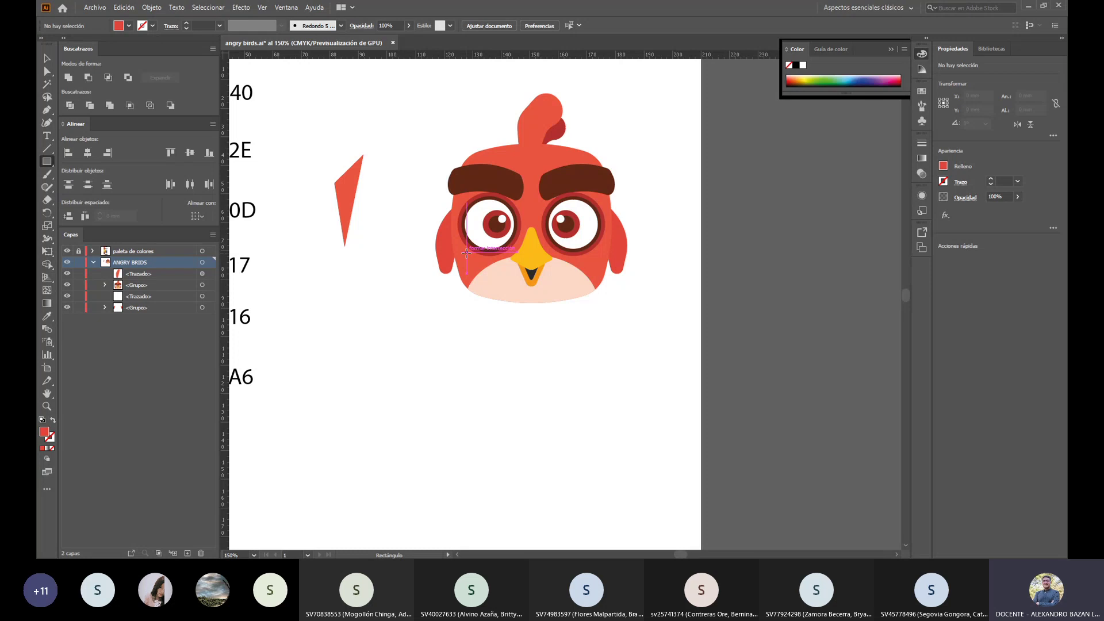
left_click(42, 58)
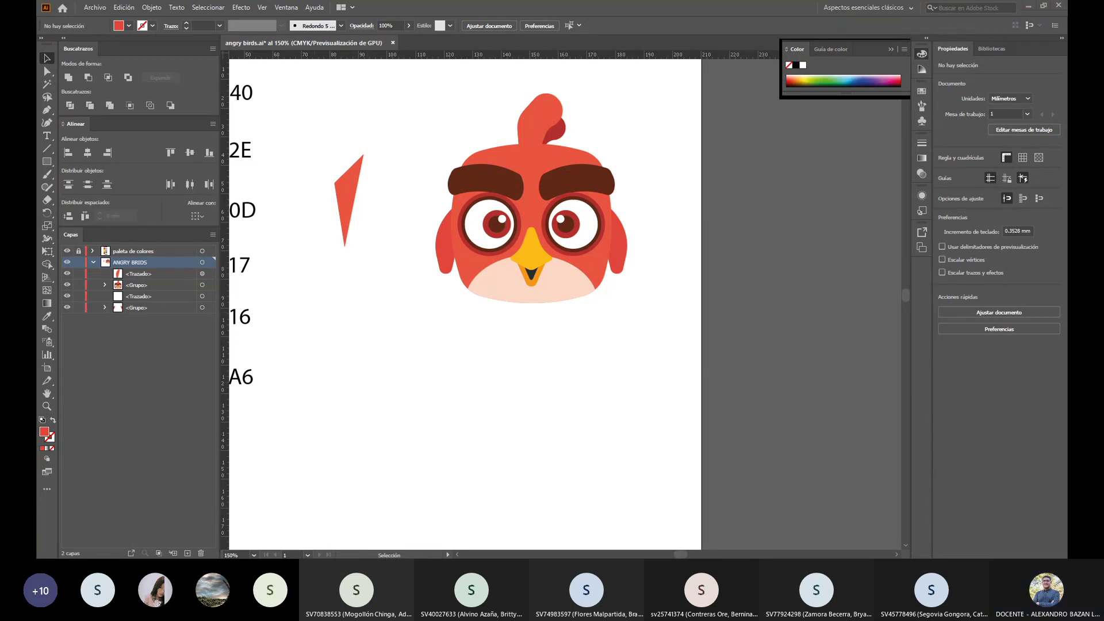
Step: Duplicate the angular red shape directly below itself and round the copy's corners to about 17.3, 2 and 1.6 mm
left_click(340, 190)
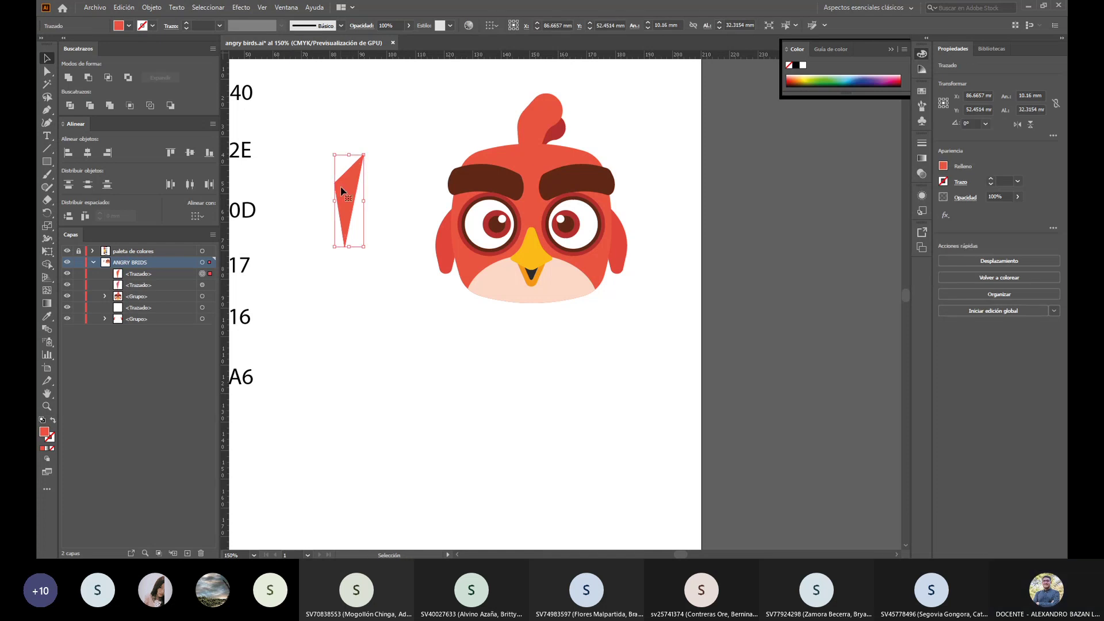
left_click_drag(340, 190, 346, 297)
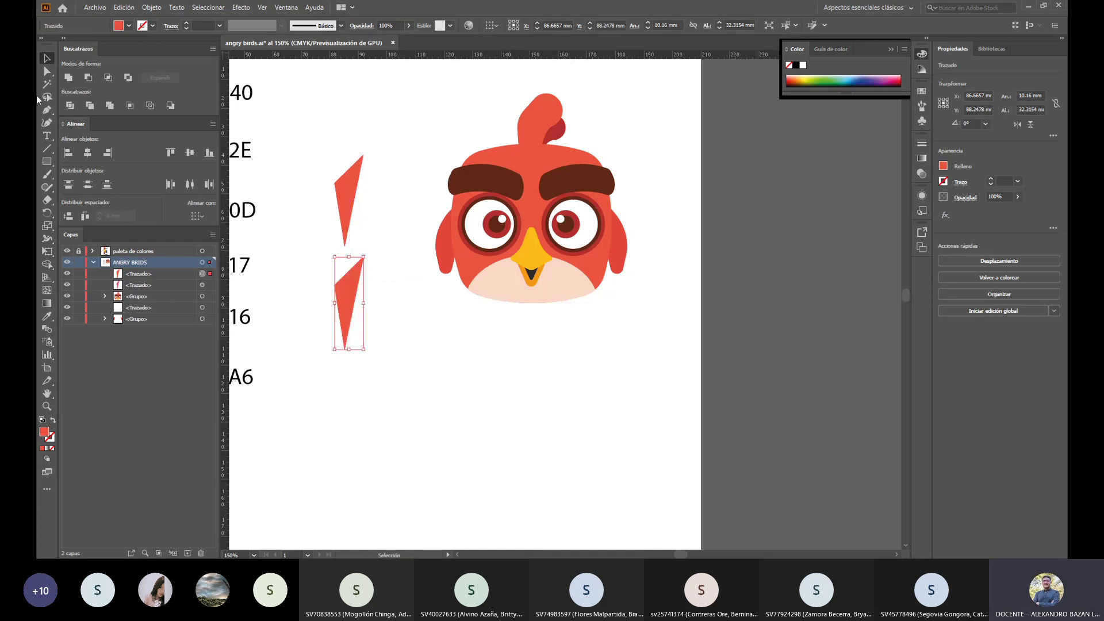
left_click(47, 71)
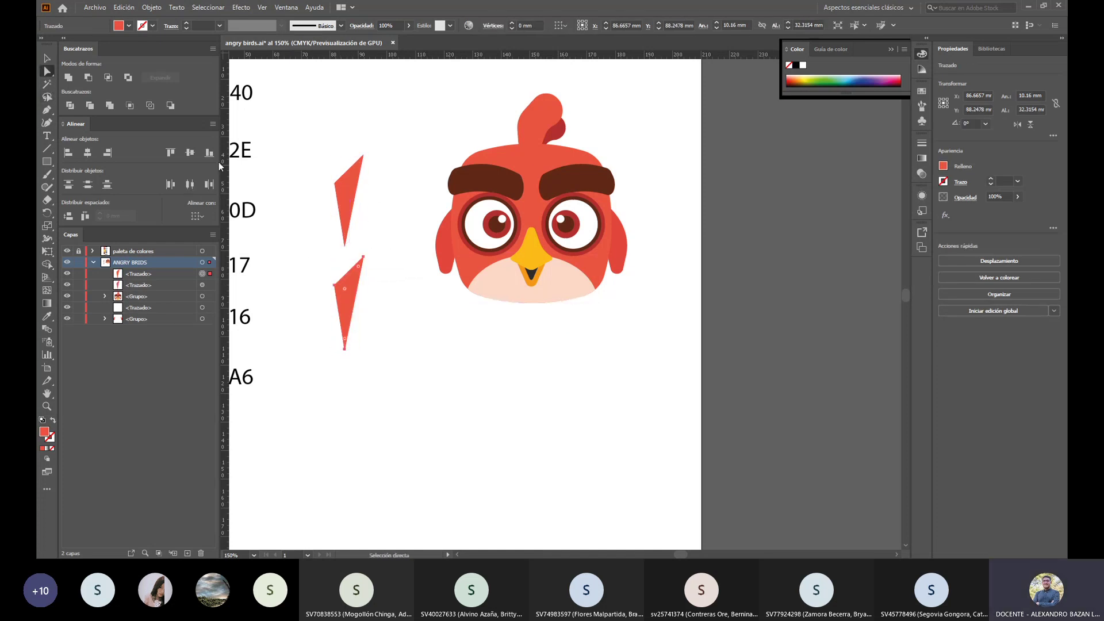
left_click(337, 291)
left_click_drag(344, 288, 385, 310)
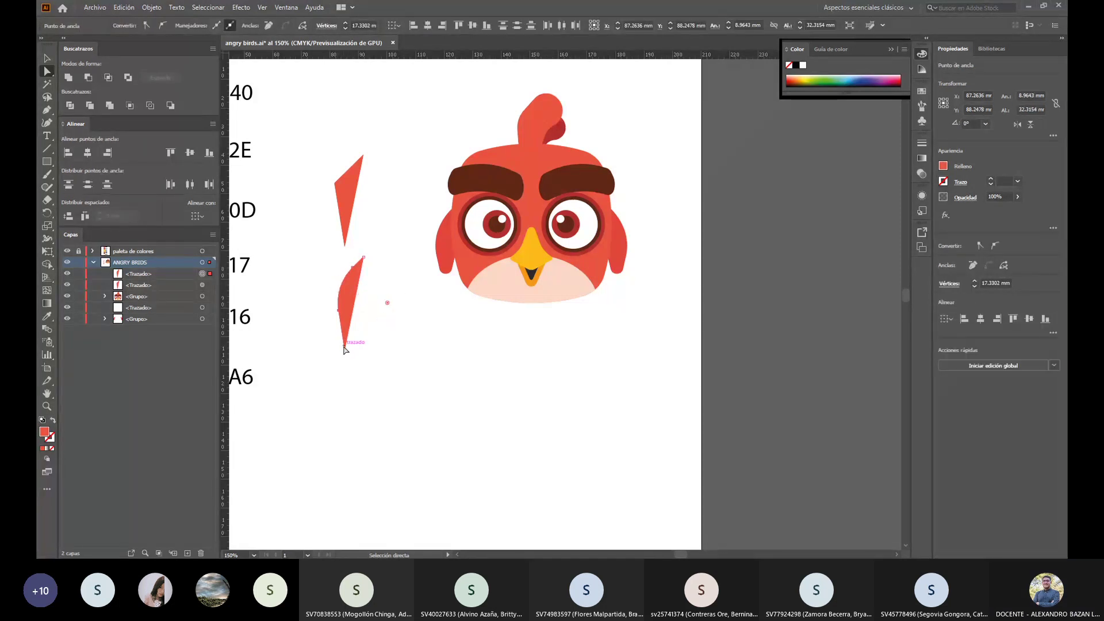
left_click_drag(346, 349, 353, 314)
left_click(362, 259)
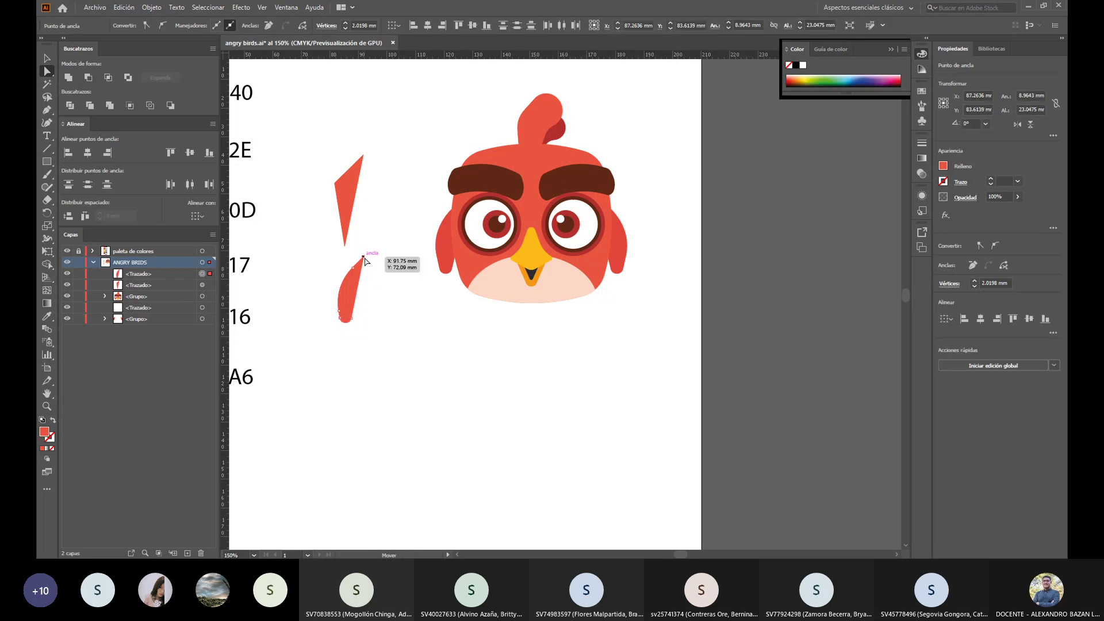
left_click_drag(356, 270, 357, 287)
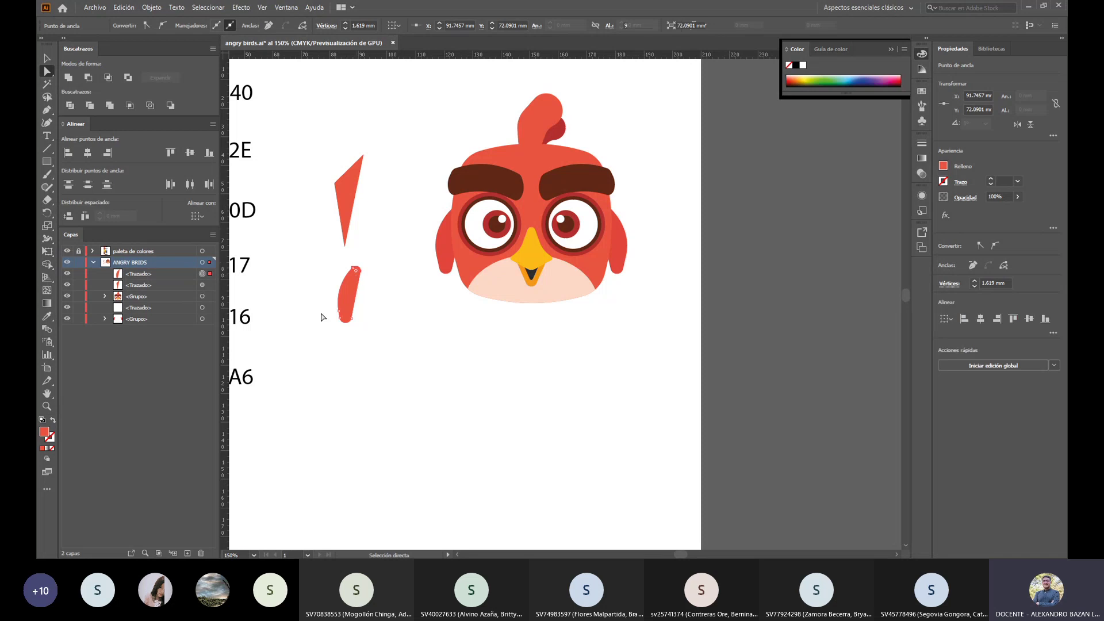
left_click(55, 60)
left_click(439, 382)
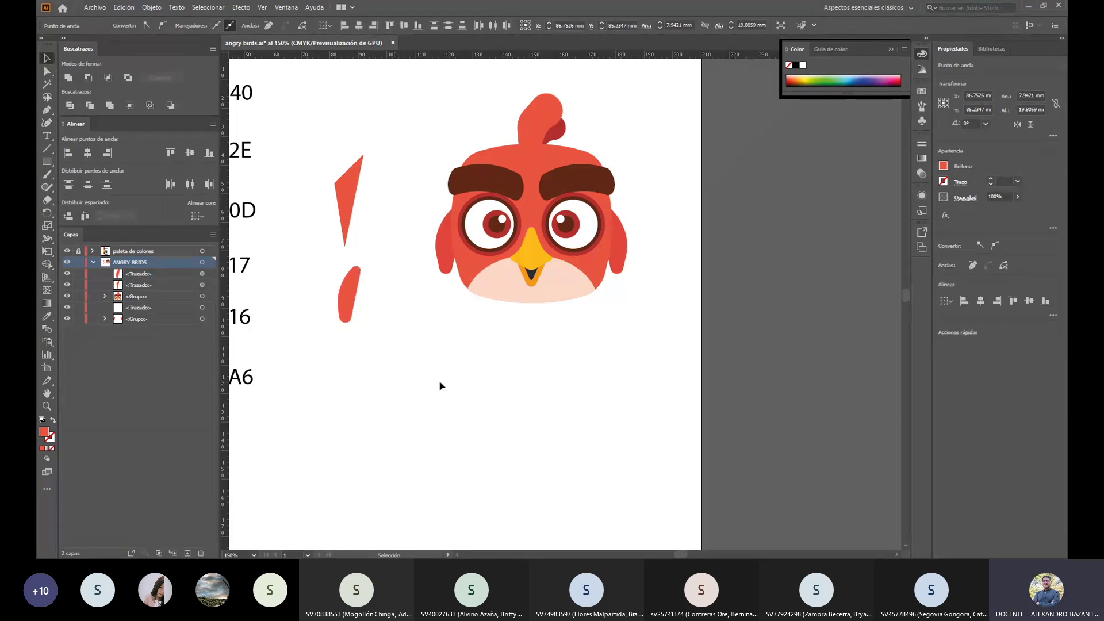
Step: Paste a copy of the rounded shape, place it just to the right of the original, and align the two at mid-height
key("a")
left_click(356, 310)
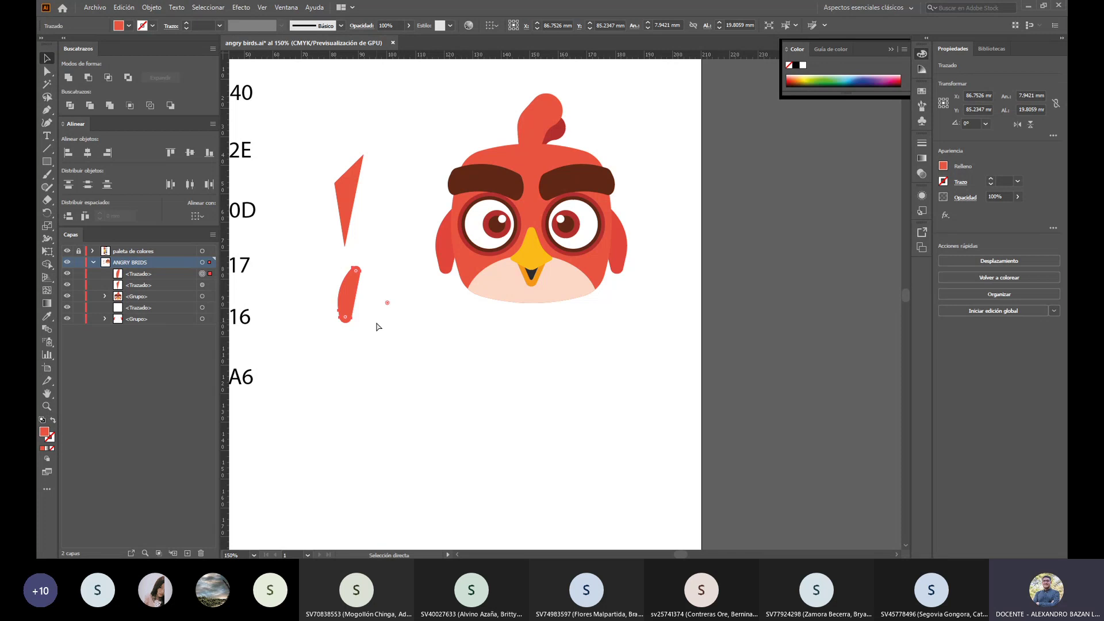
key("ctrl+c")
key("ctrl+v")
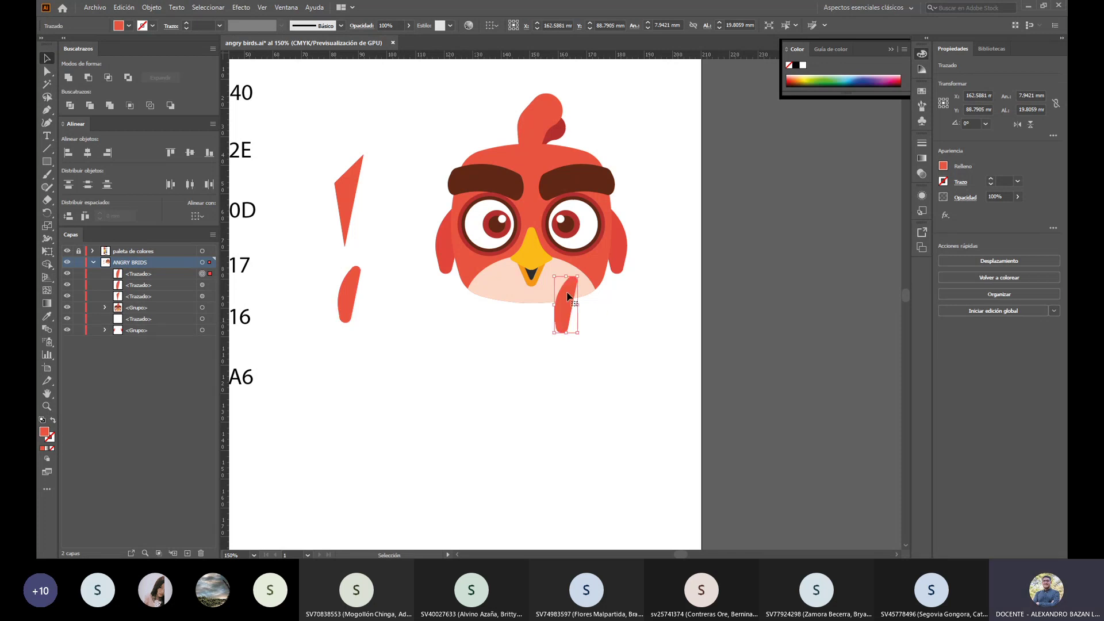
left_click_drag(562, 313, 381, 309)
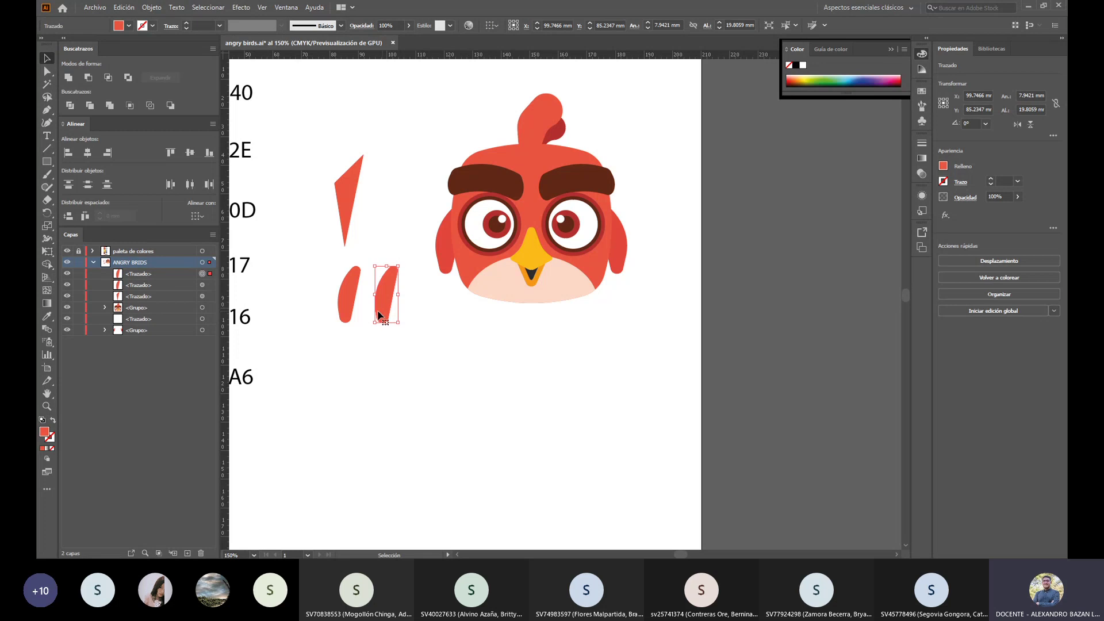
left_click(349, 308, "shift")
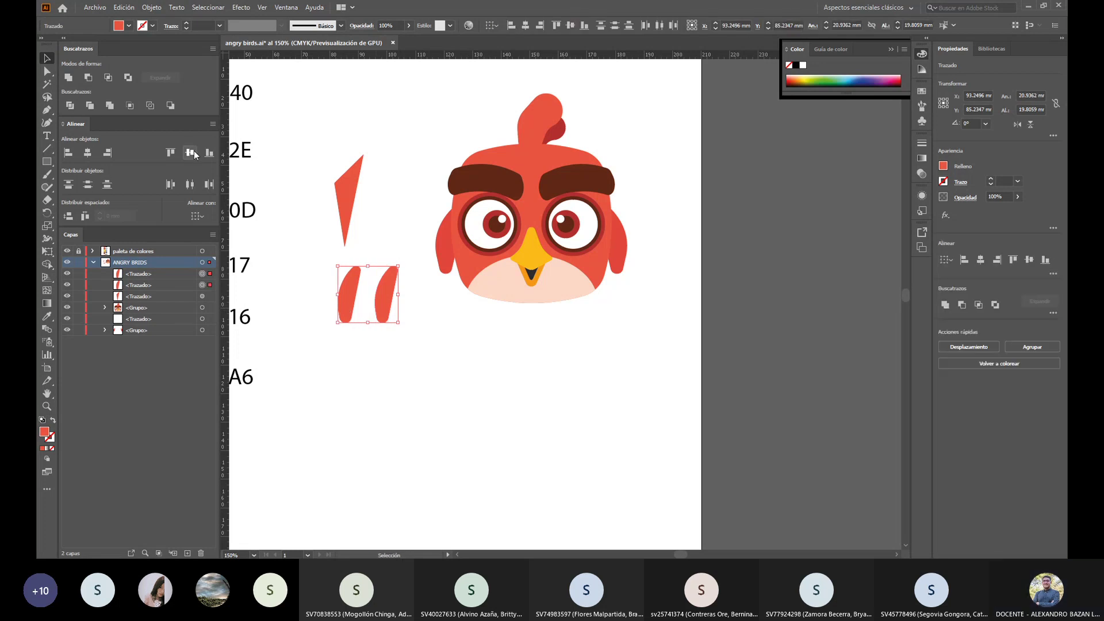
left_click(404, 316)
Step: Reflect the right-hand rounded shape across the vertical axis
left_click(385, 310)
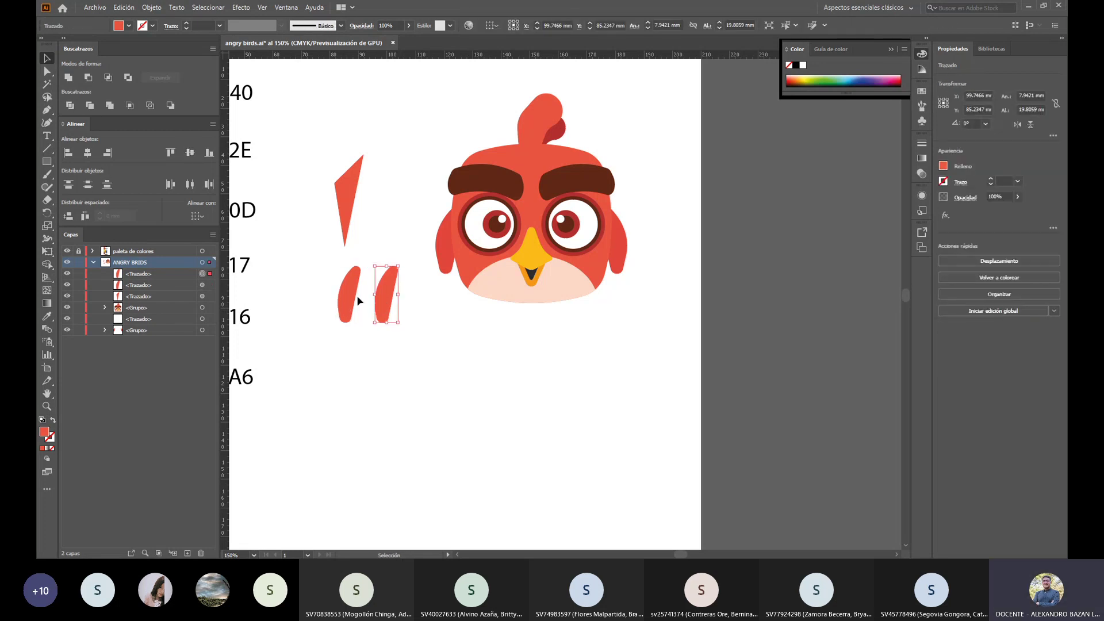
left_click(154, 8)
mouse_move(172, 19)
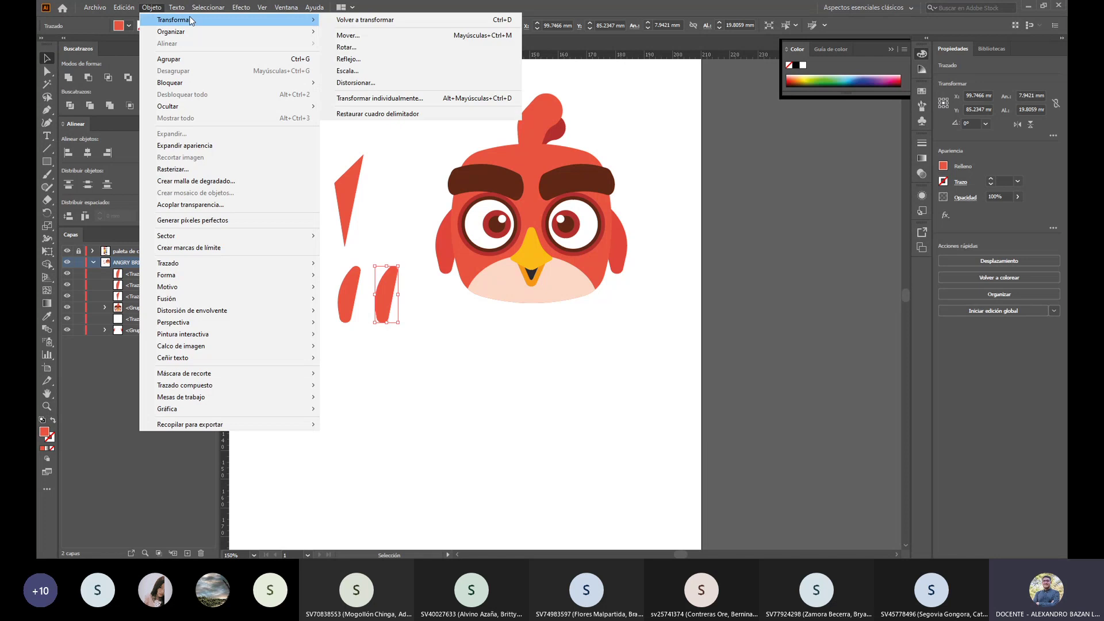
left_click(345, 62)
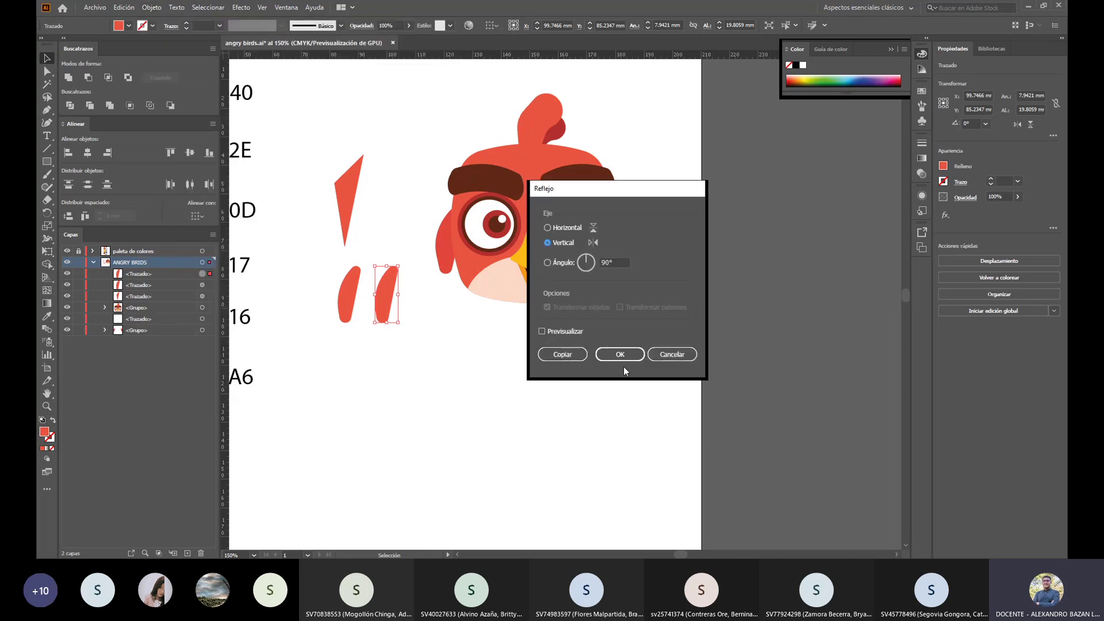
left_click(629, 355)
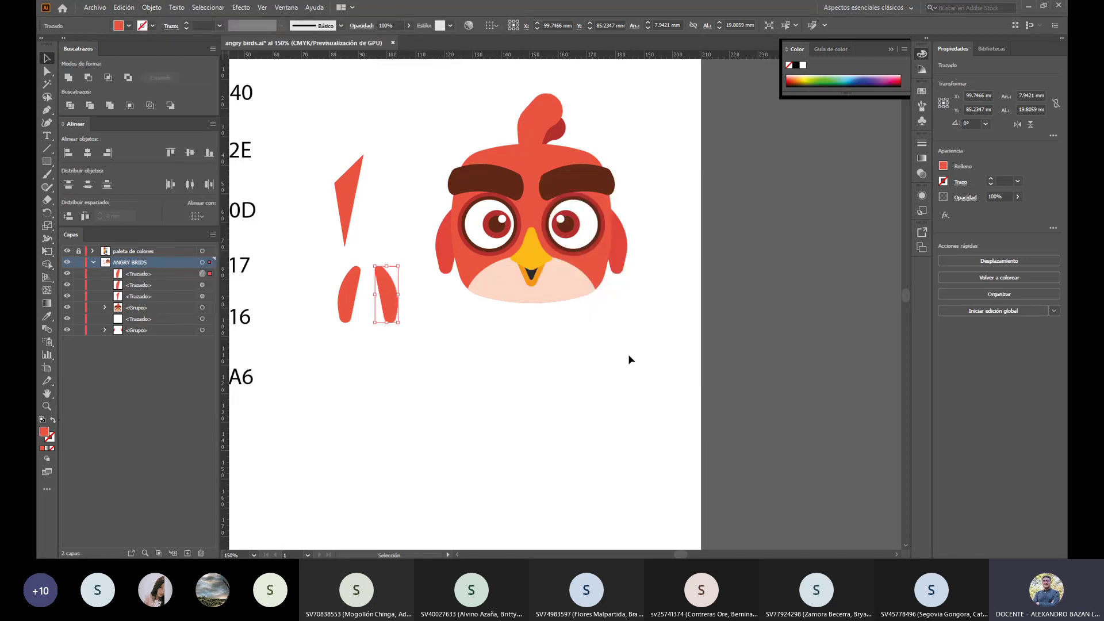
left_click(513, 359)
Step: Place the mirrored shape over the bird's right-hand wing and the original rounded shape over the left-hand one
left_click_drag(386, 298, 615, 247)
left_click_drag(347, 297, 450, 241)
Step: Move the two rounded wing shapes off the bird to the empty area below it and delete them
left_click(614, 243, "shift")
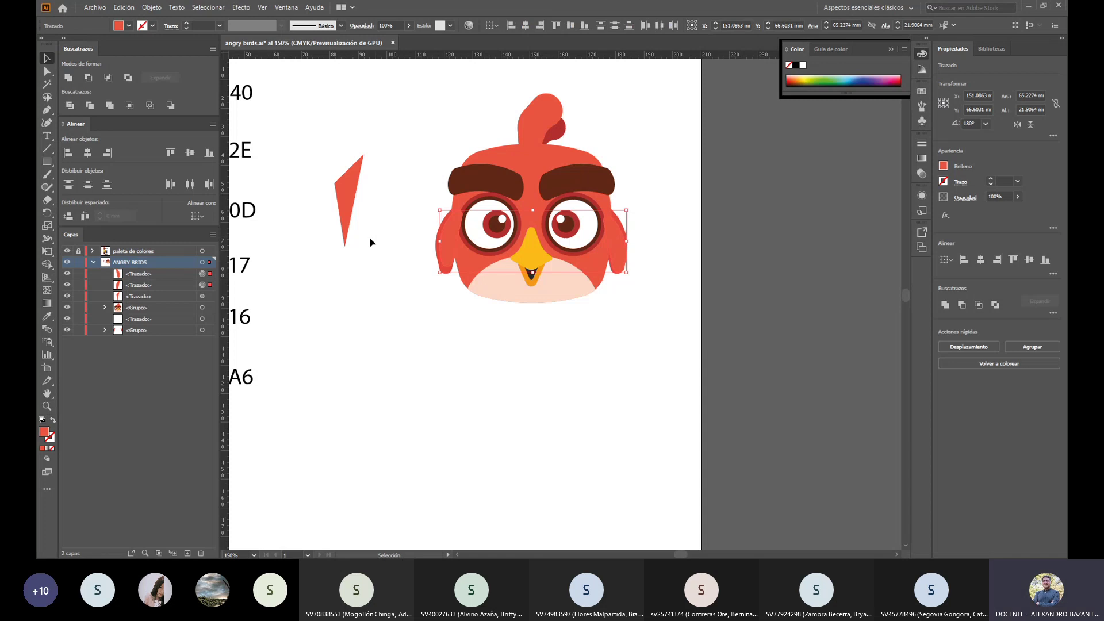
left_click_drag(626, 255, 626, 386)
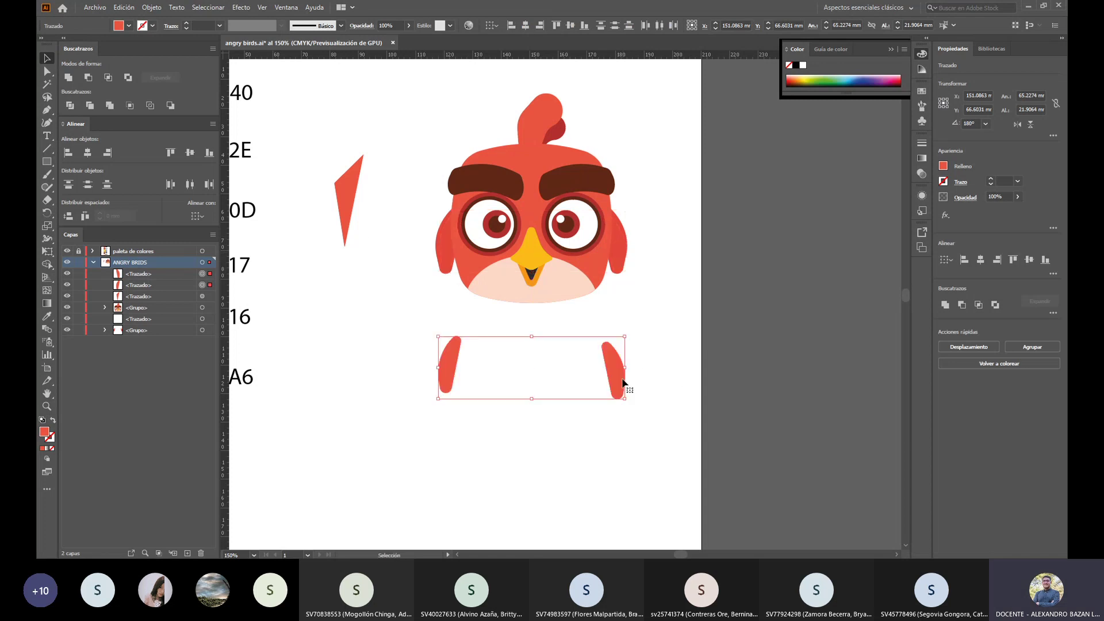
right_click(617, 244)
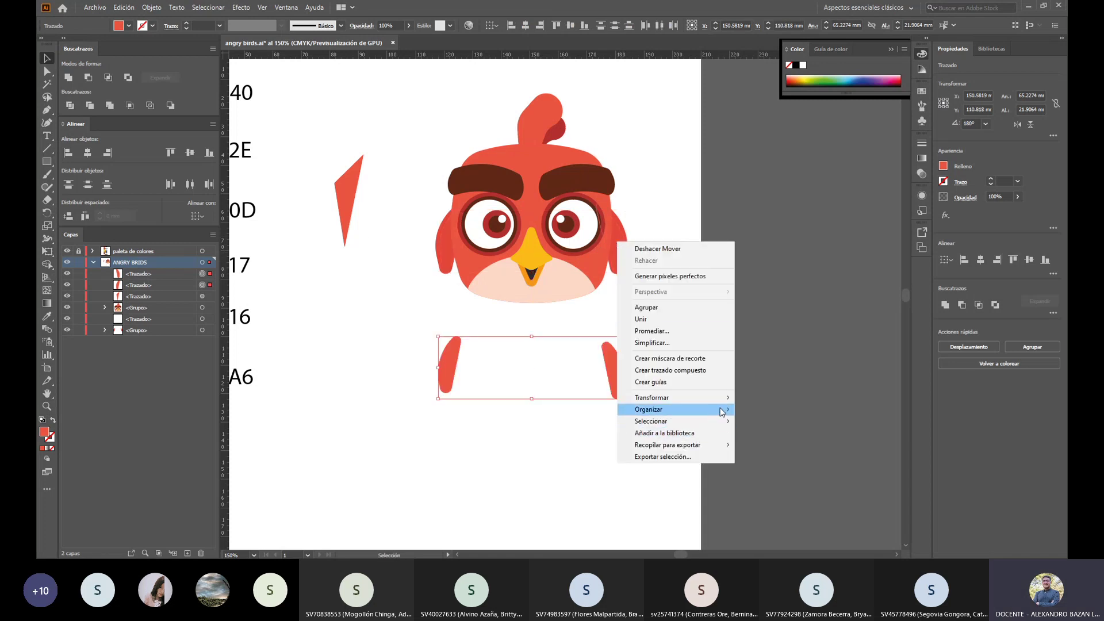
mouse_move(721, 409)
left_click(758, 444)
left_click(562, 456)
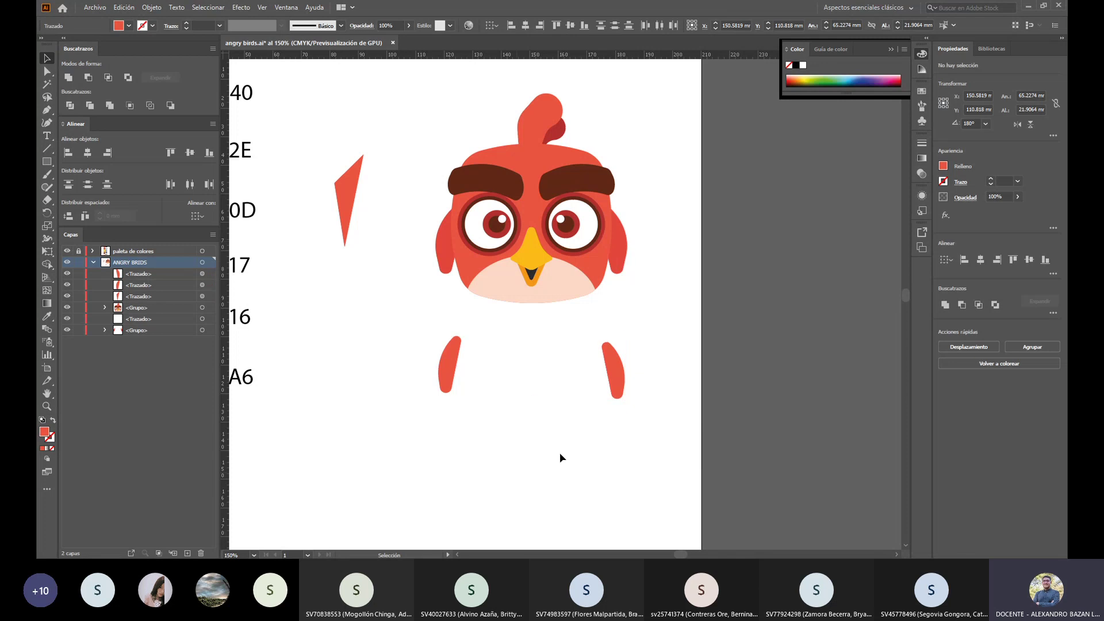
left_click_drag(661, 402, 420, 343)
key("Delete")
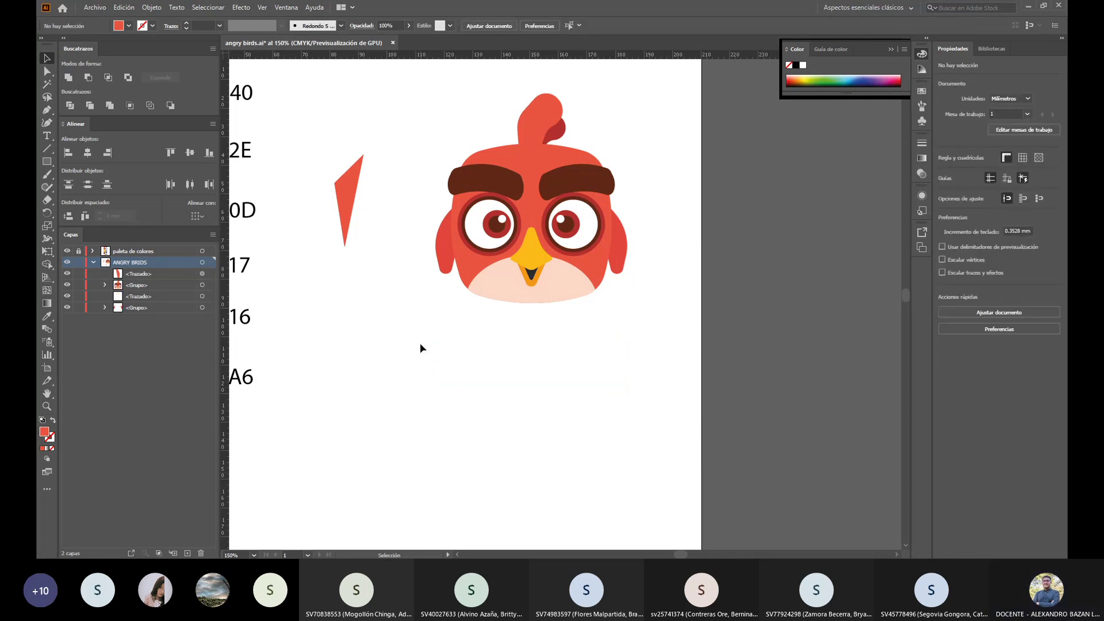
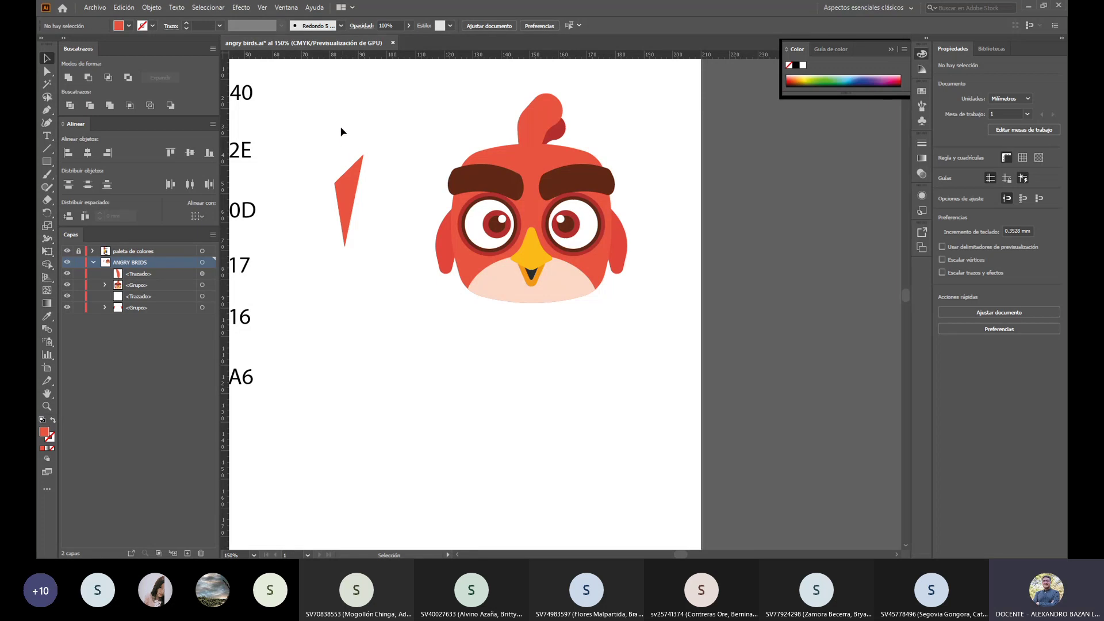
Step: Delete the angular red shape between the colour codes and the bird
left_click_drag(340, 131, 370, 344)
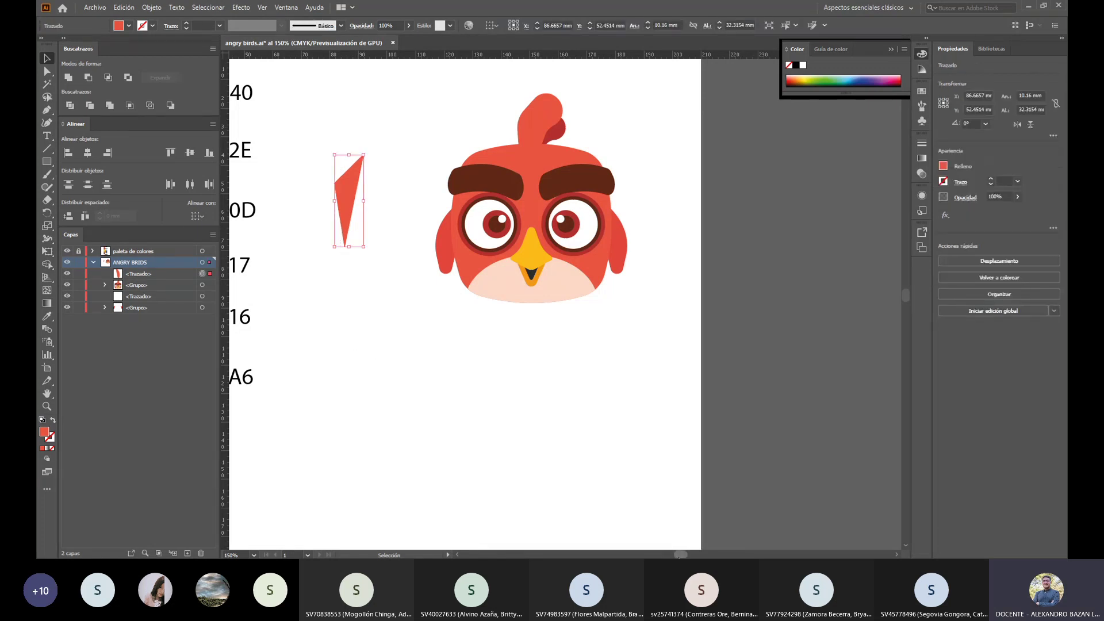
left_click_drag(679, 555, 676, 555)
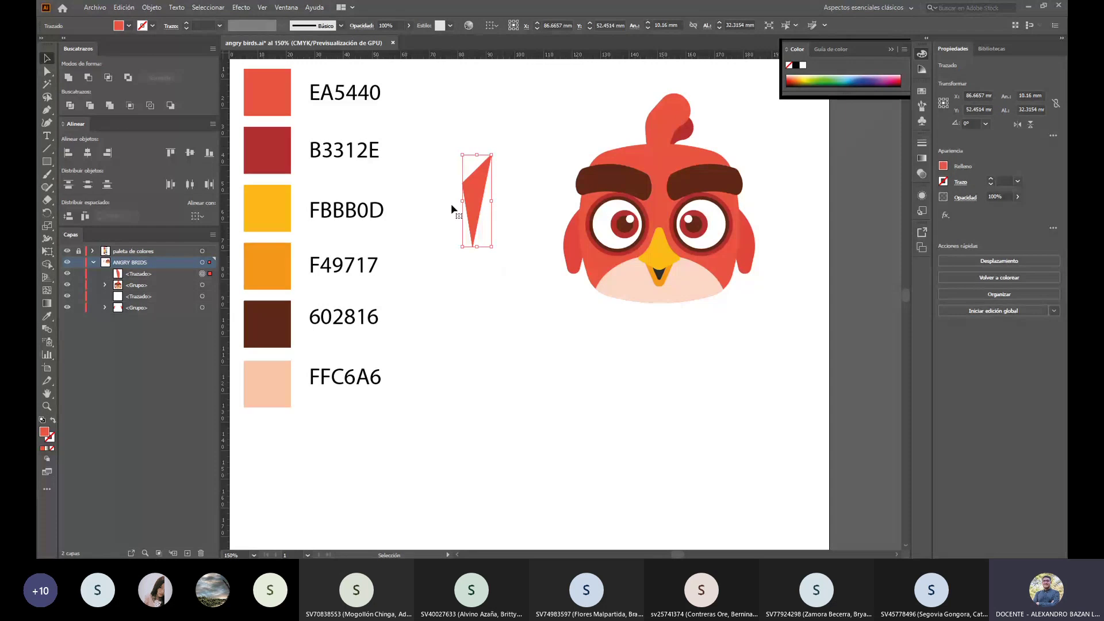
scroll(493, 246, "down", 2)
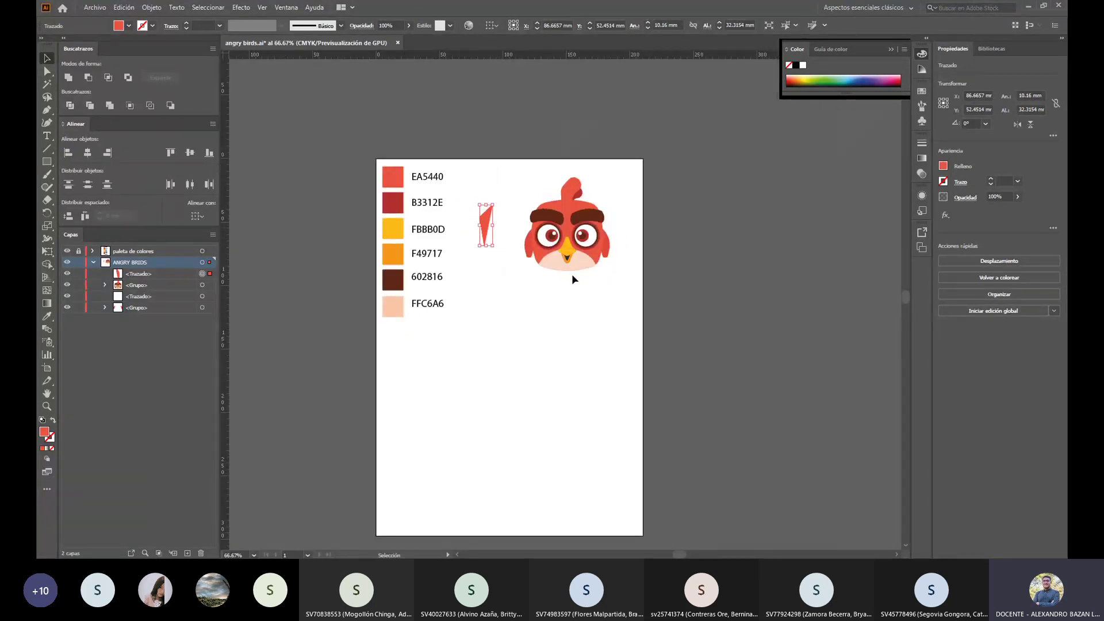
key("Delete")
Step: Move the whole bird down and closer to the colour codes, near the page's vertical centre line
left_click_drag(479, 174, 622, 291)
left_click_drag(589, 251, 541, 296)
left_click(565, 379)
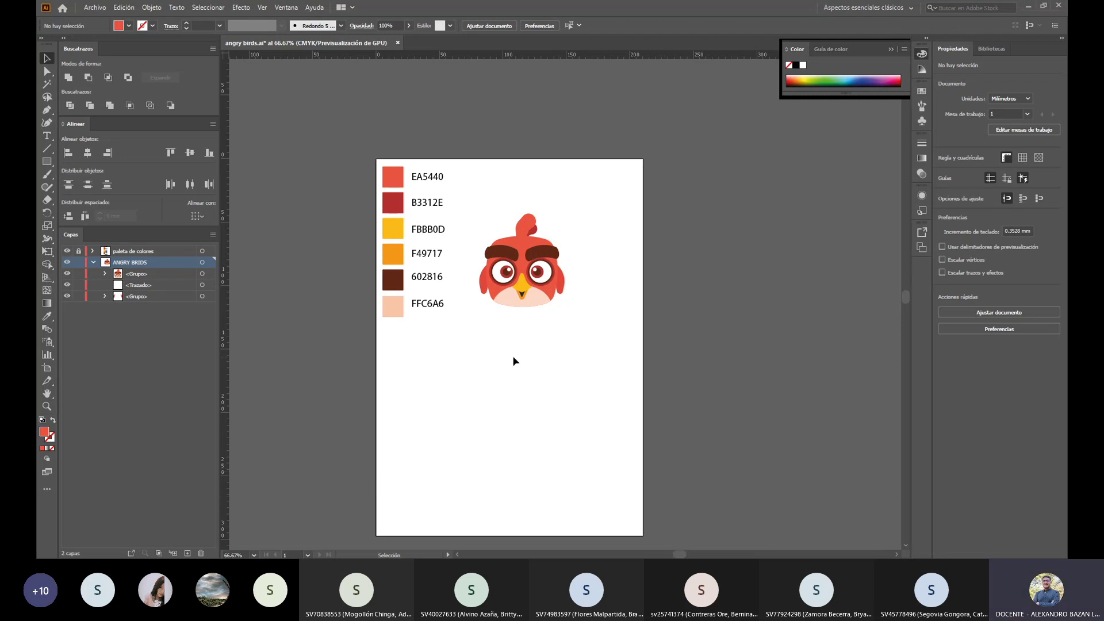
Step: Draw an upright rectangle about 7 by 17 mm below the bird and fill it with the FBBB0D palette yellow
scroll(513, 361, "up", 2, "alt")
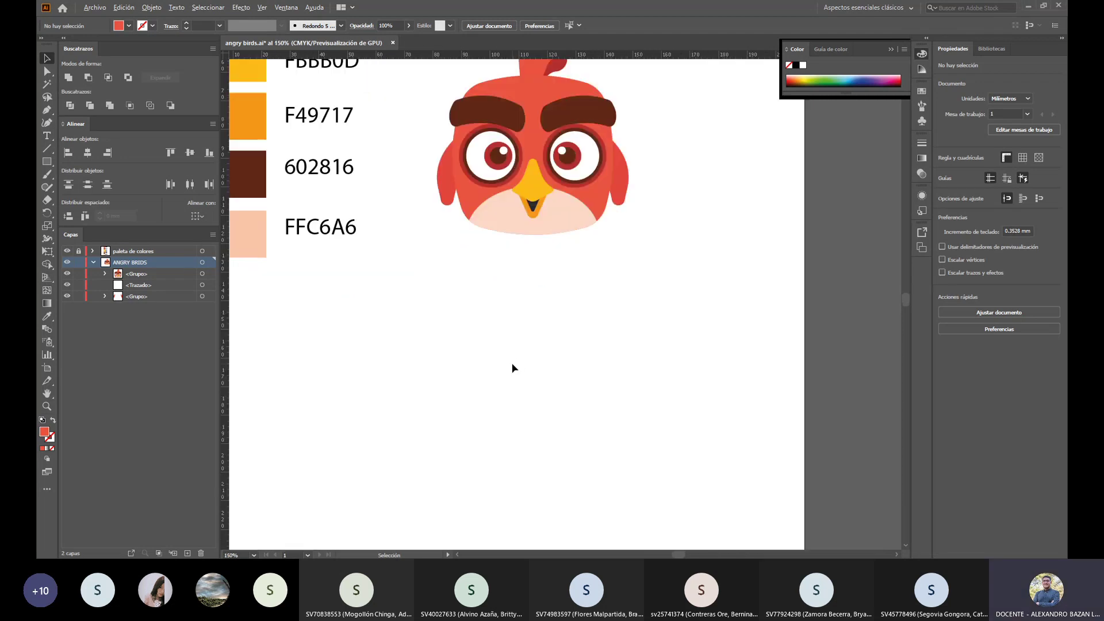
left_click(45, 160)
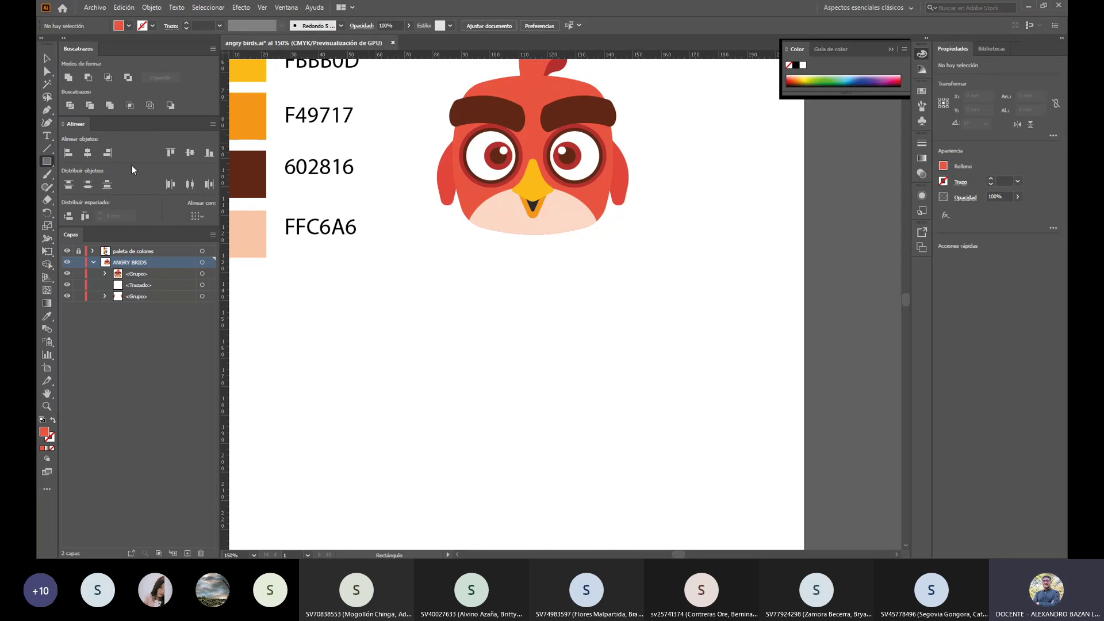
left_click_drag(370, 302, 392, 350)
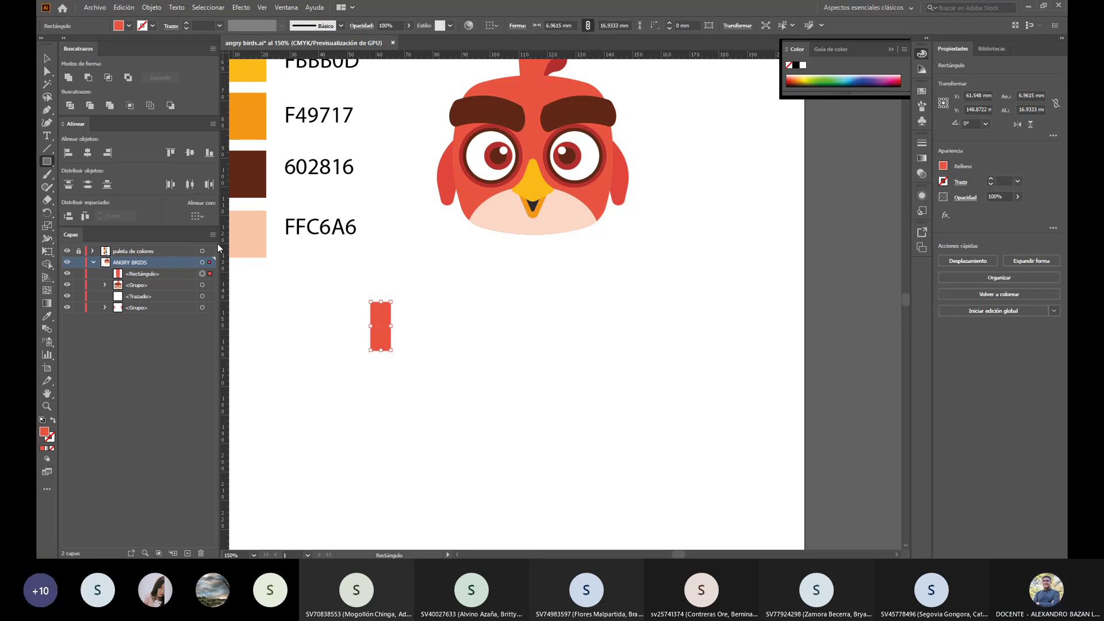
key("v")
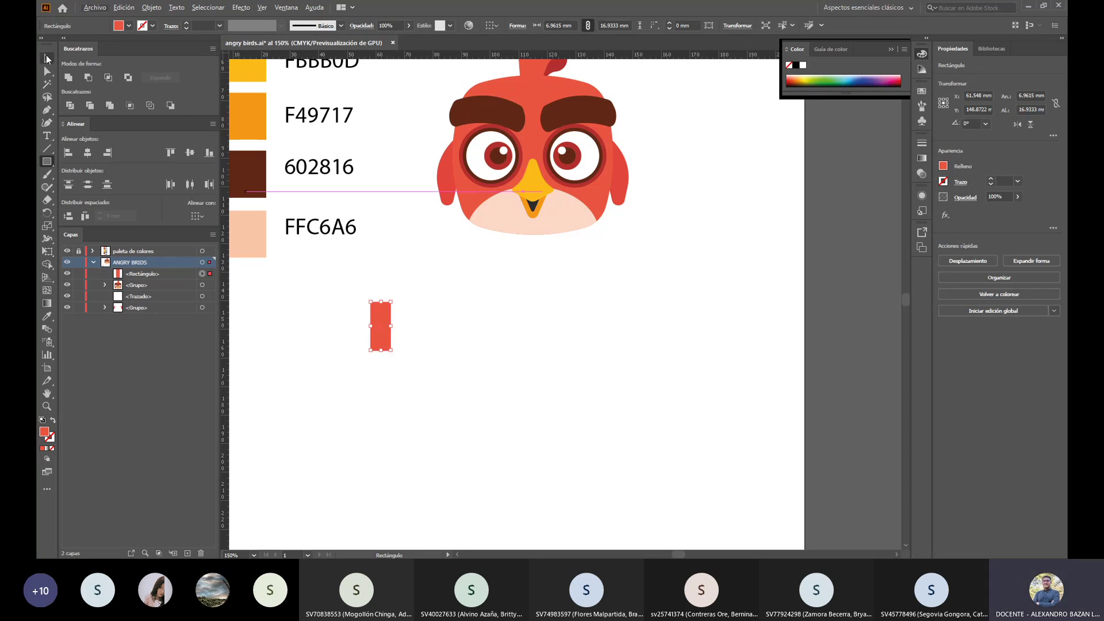
scroll(291, 302, "down", 2)
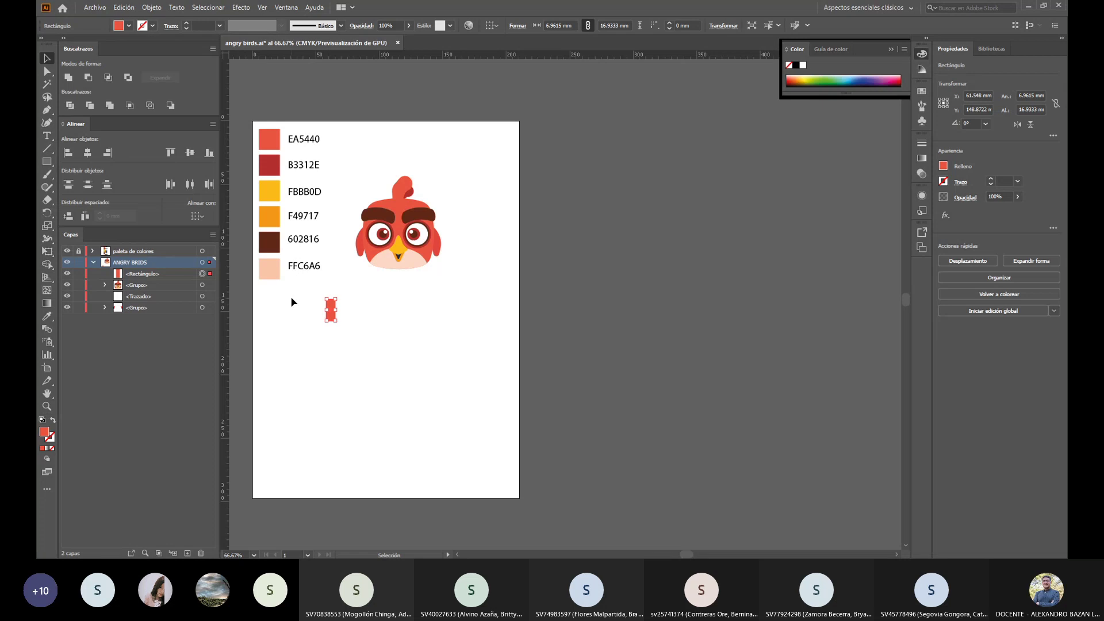
key("i")
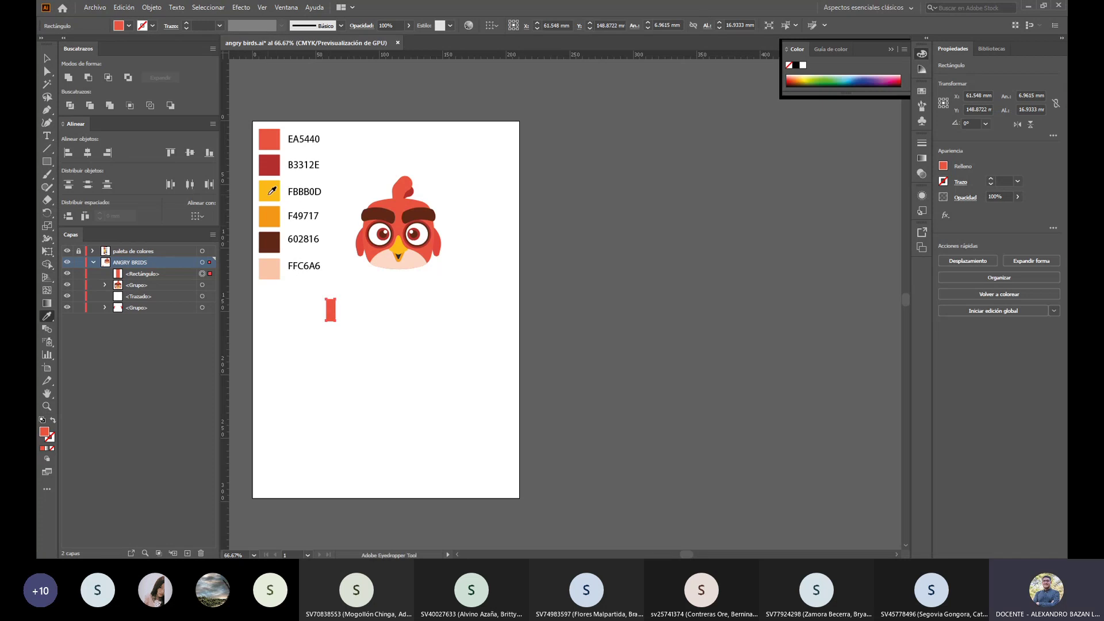
left_click(272, 191)
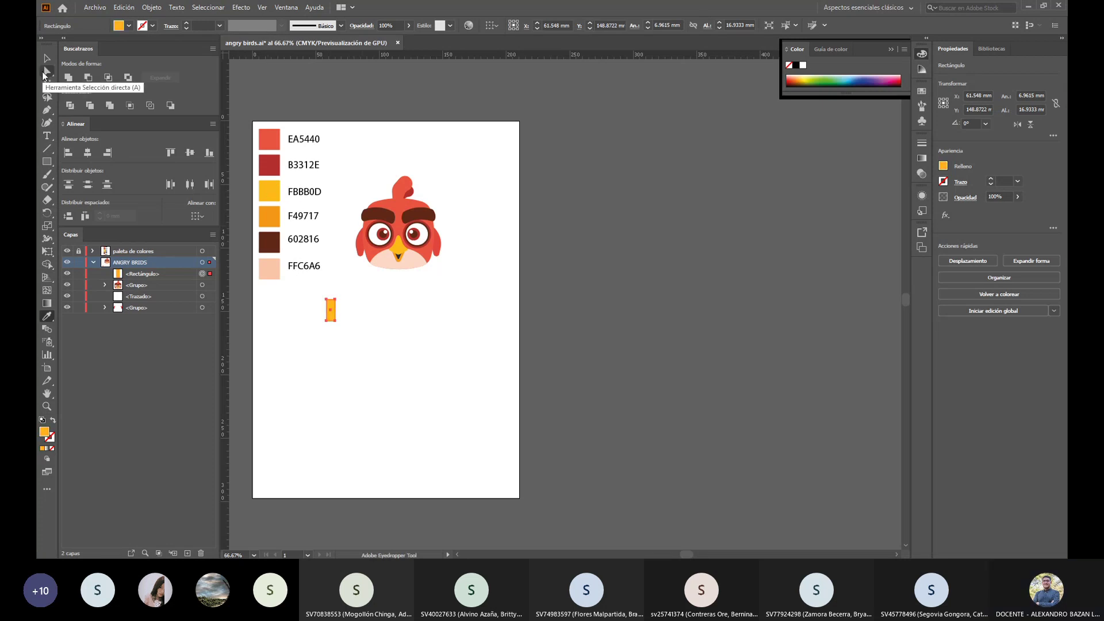
Step: Try rounding all corners of the yellow rectangle to about 3.5 mm
left_click(45, 74)
left_click(331, 310)
scroll(332, 311, "up", 5)
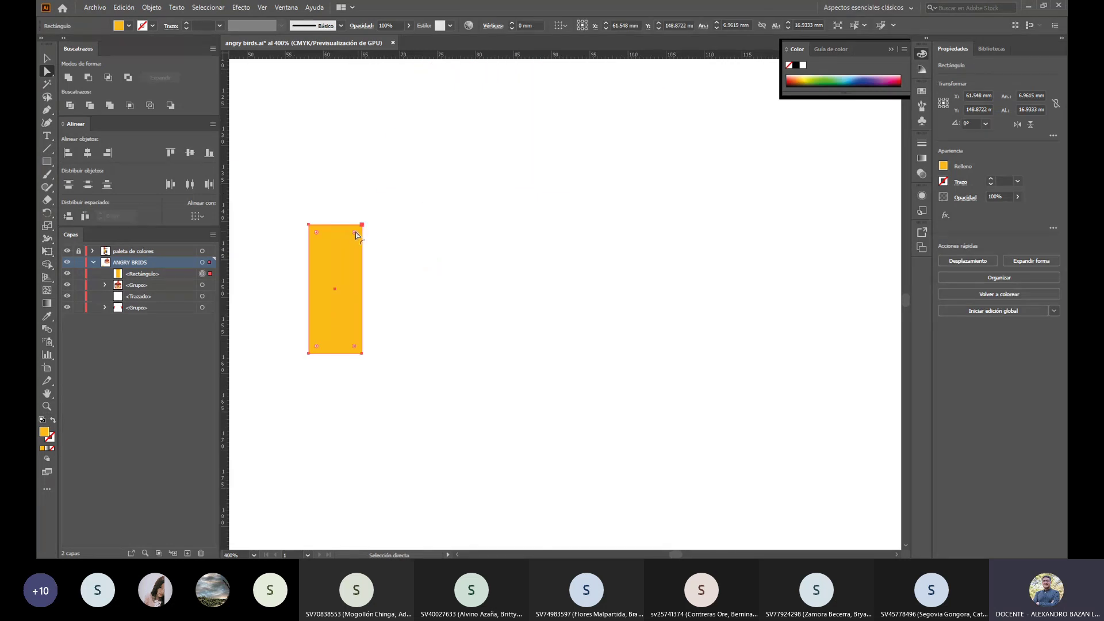
left_click_drag(356, 235, 365, 377)
scroll(419, 378, "down", 4)
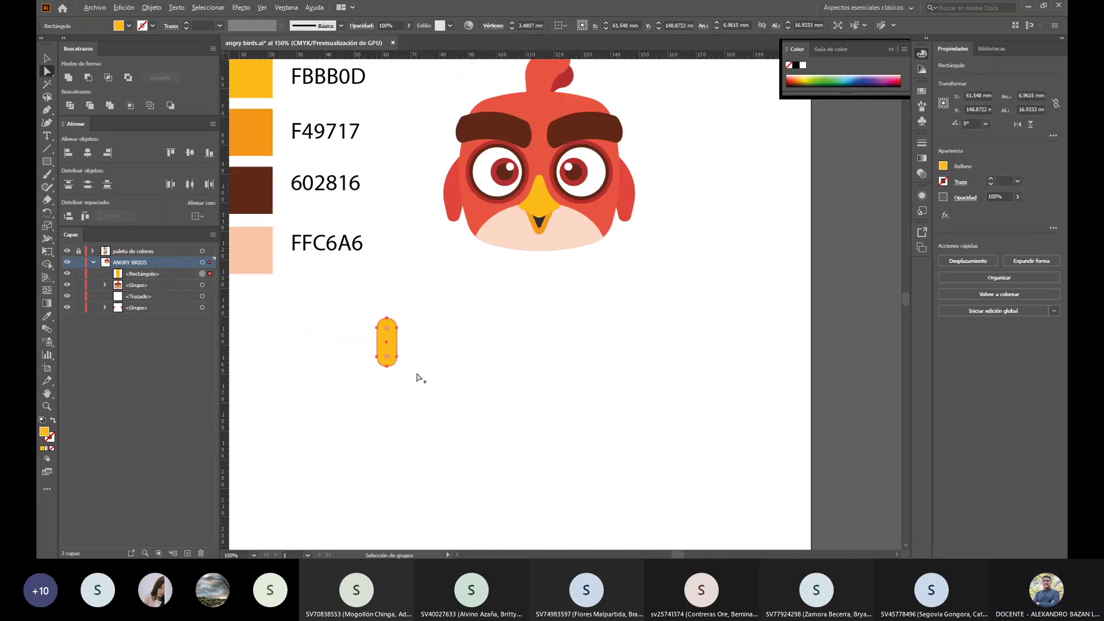
key("ctrl+z")
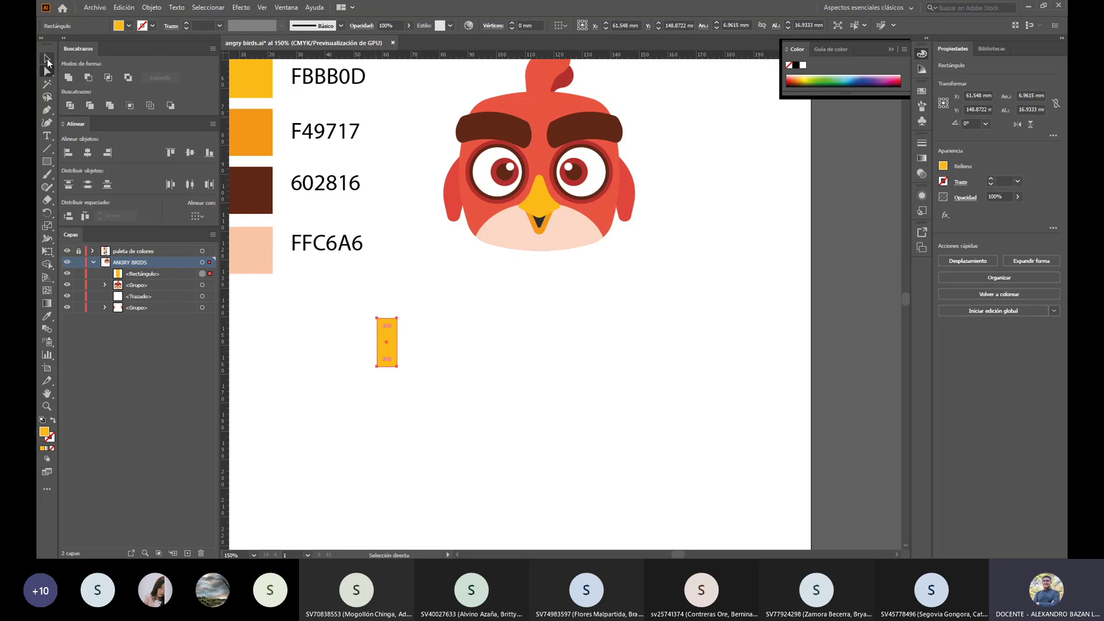
Step: Duplicate the yellow rectangle directly below itself and round all corners of the copy to about 3.5 mm
left_click(47, 58)
key("a")
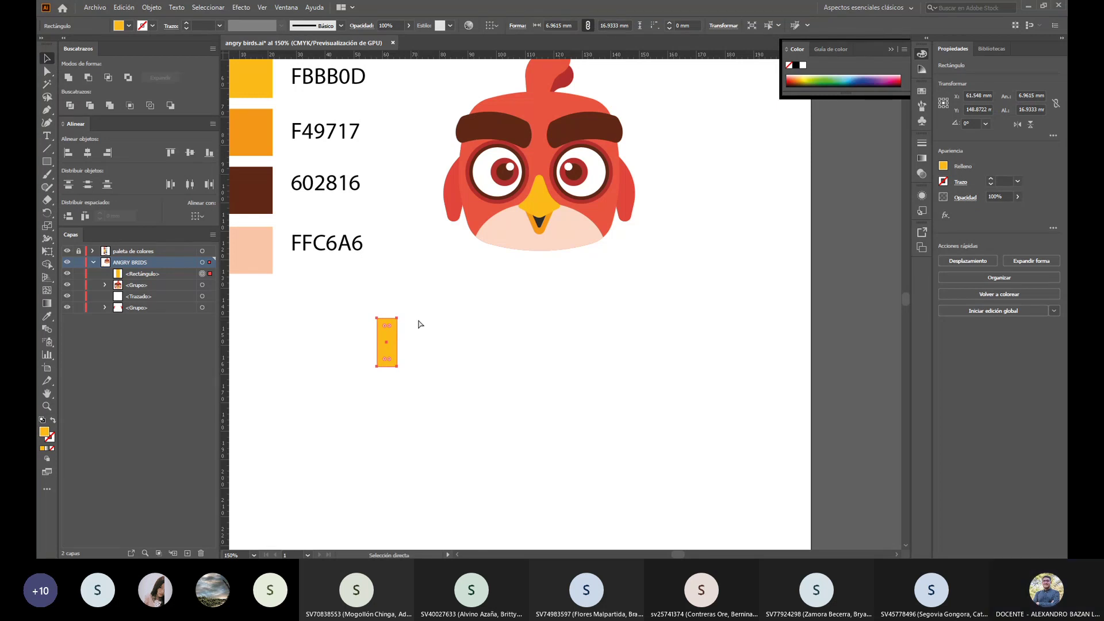
left_click_drag(390, 339, 390, 395)
left_click(46, 73)
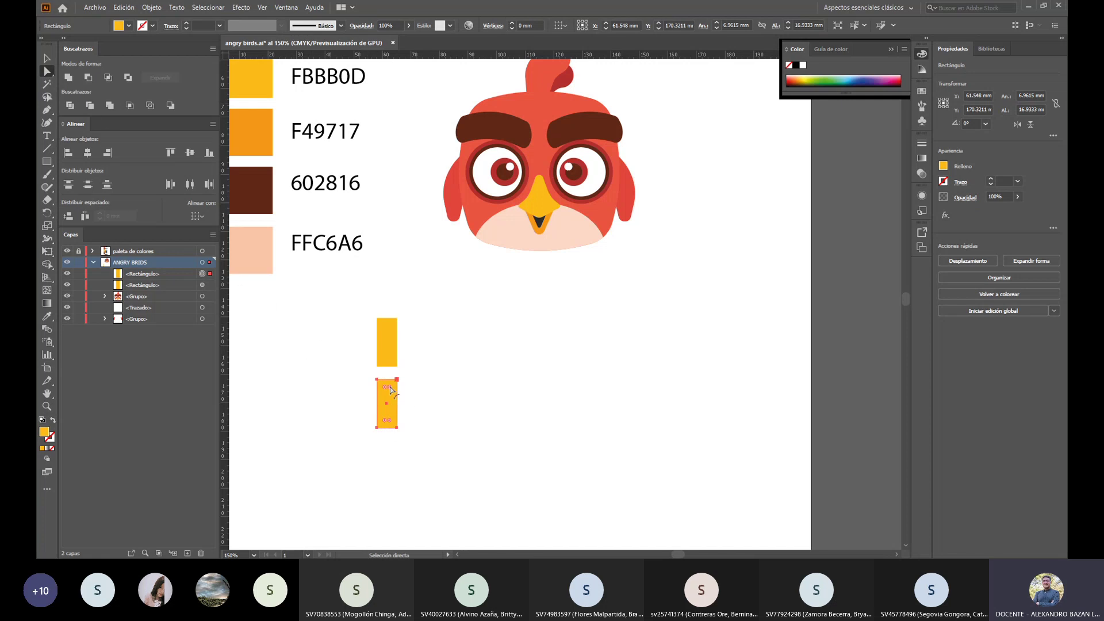
left_click_drag(387, 389, 380, 532)
left_click(49, 58)
Step: Duplicate the rounded yellow shape below itself, and place a second copy flush against its right side
scroll(413, 335, "down", 2)
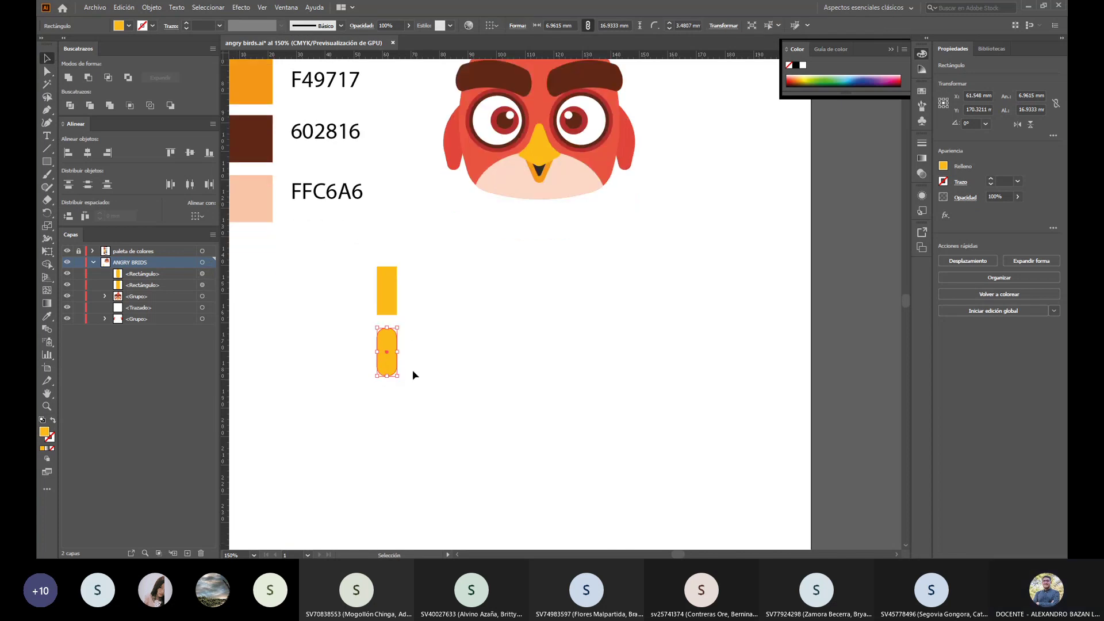
key("a")
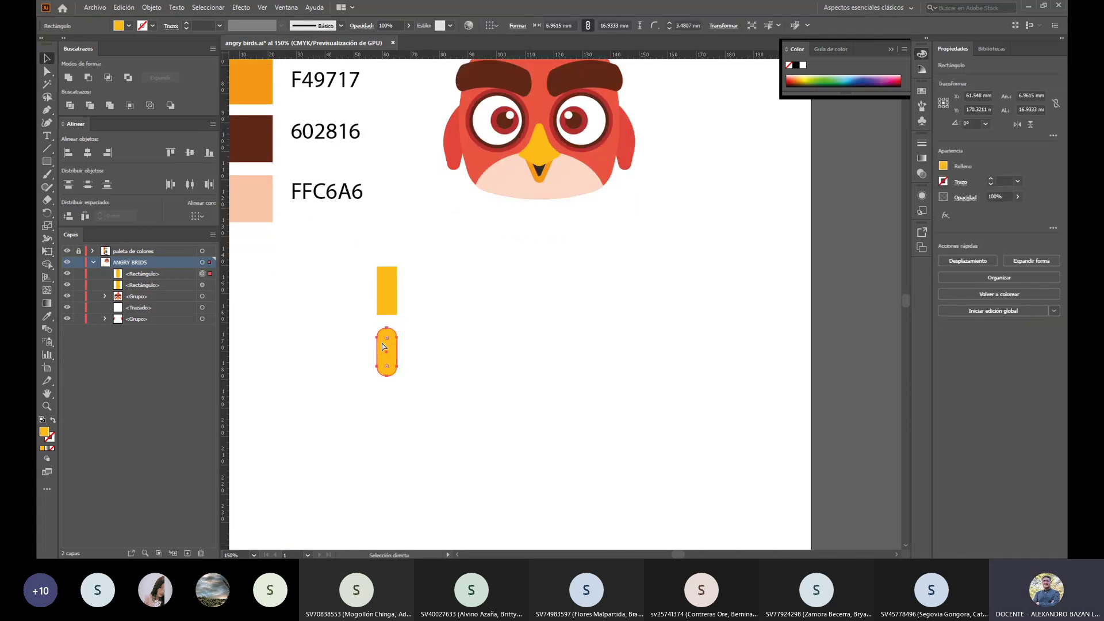
left_click_drag(390, 360, 423, 437)
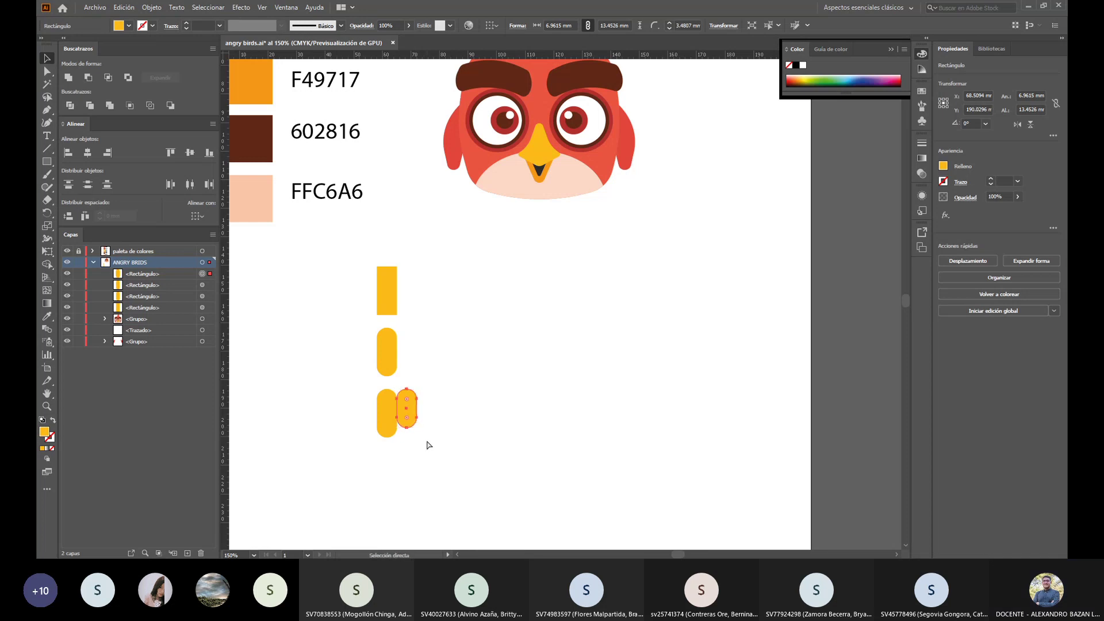
left_click(472, 455)
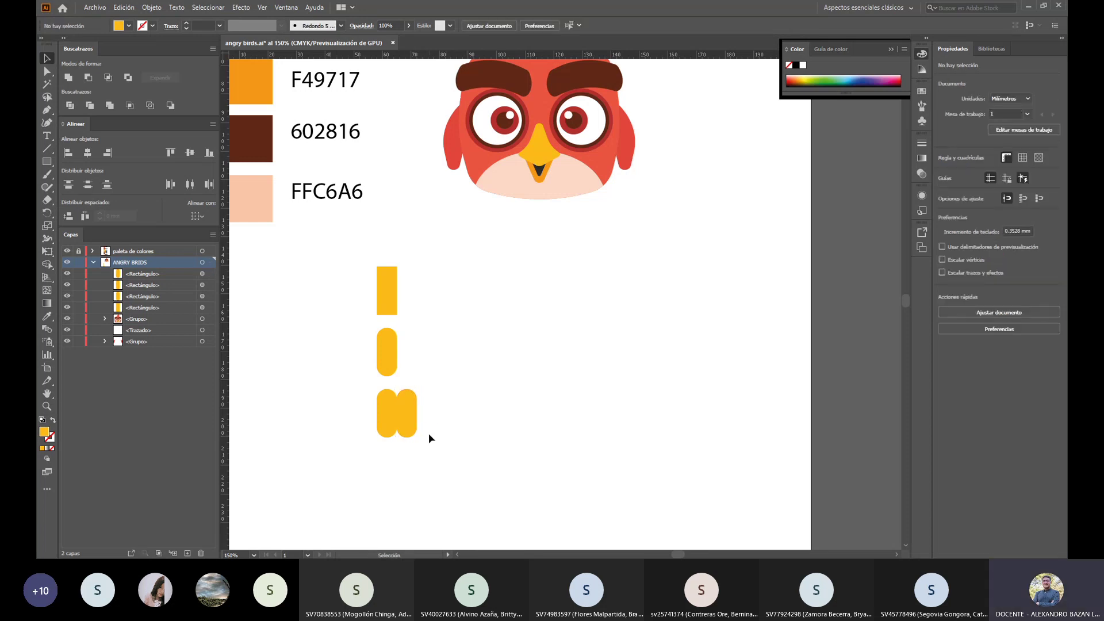
Step: Try recolouring the right-hand rounded shape of the pair with the F49717 palette orange
left_click(408, 422)
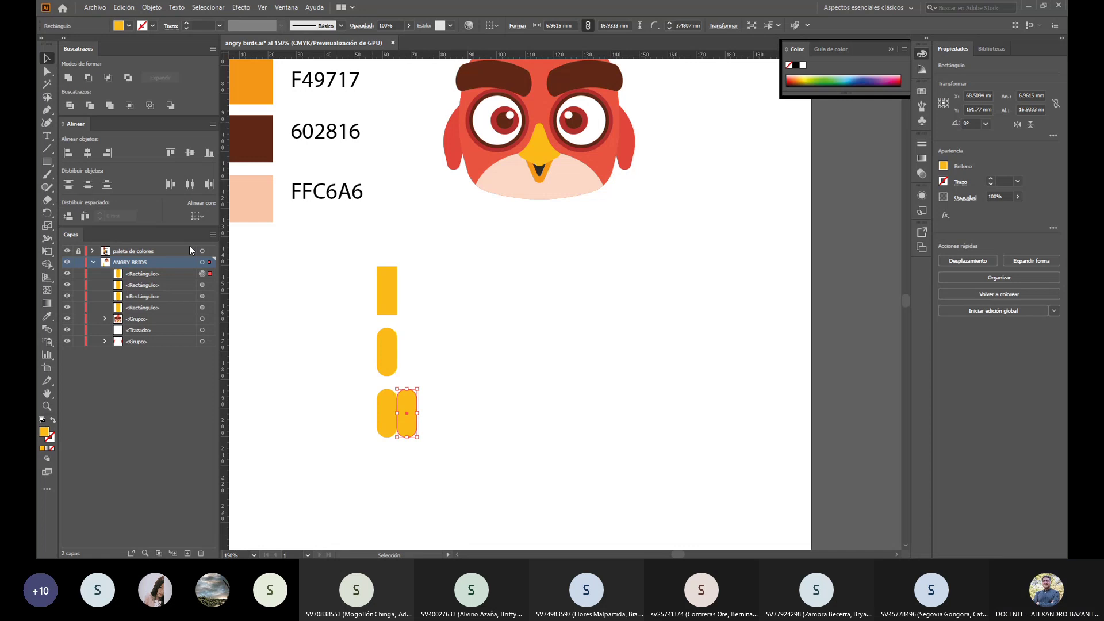
key("i")
left_click(253, 78)
left_click(47, 58)
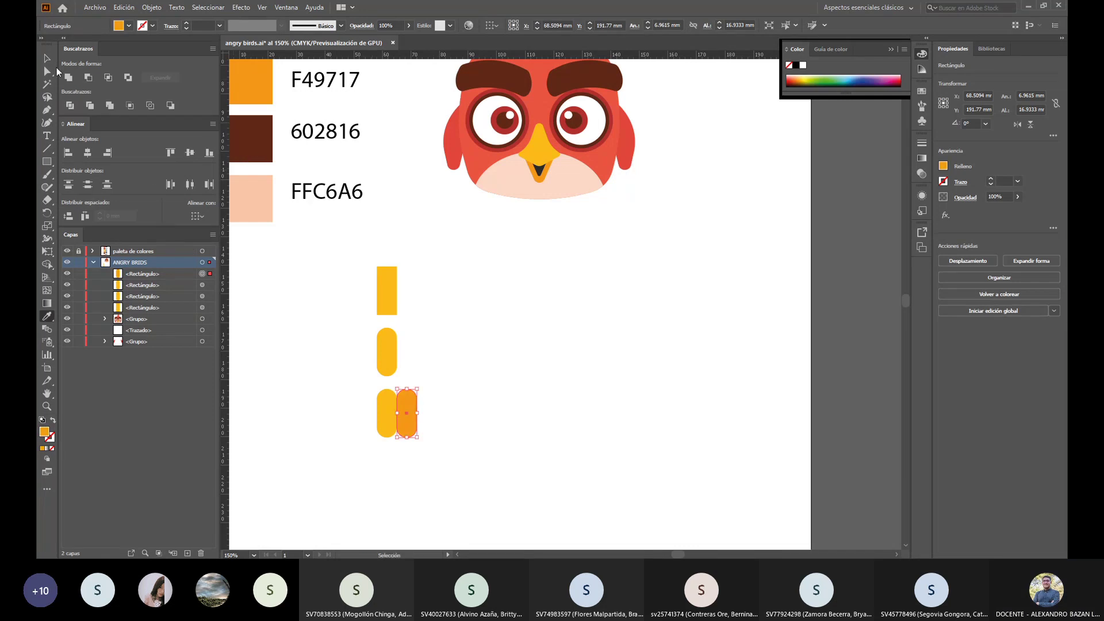
left_click(606, 371)
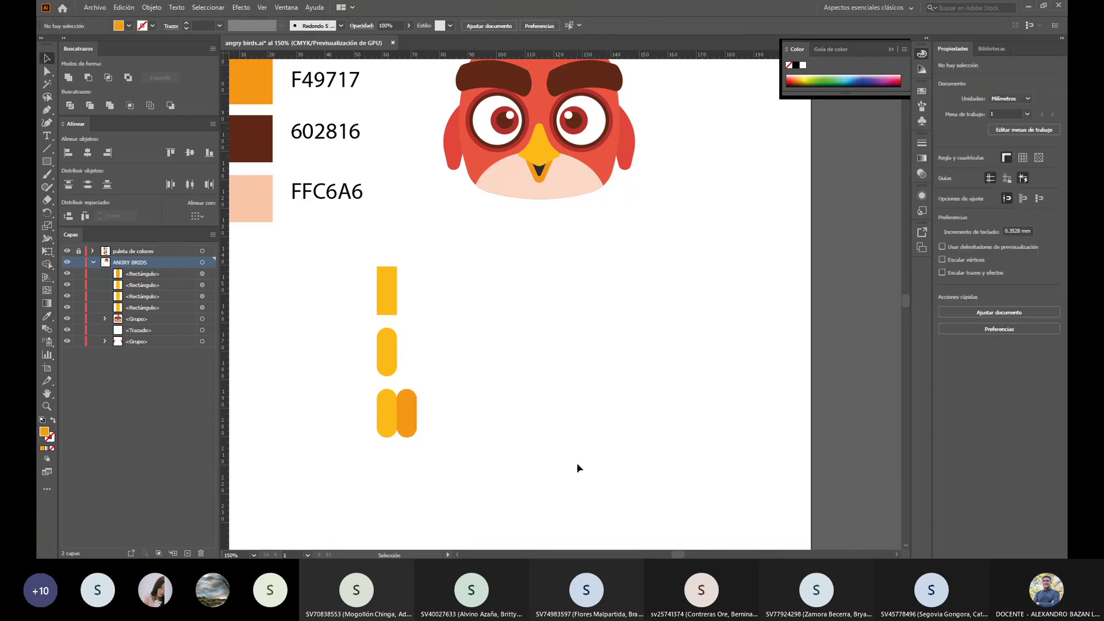
key("ctrl+z")
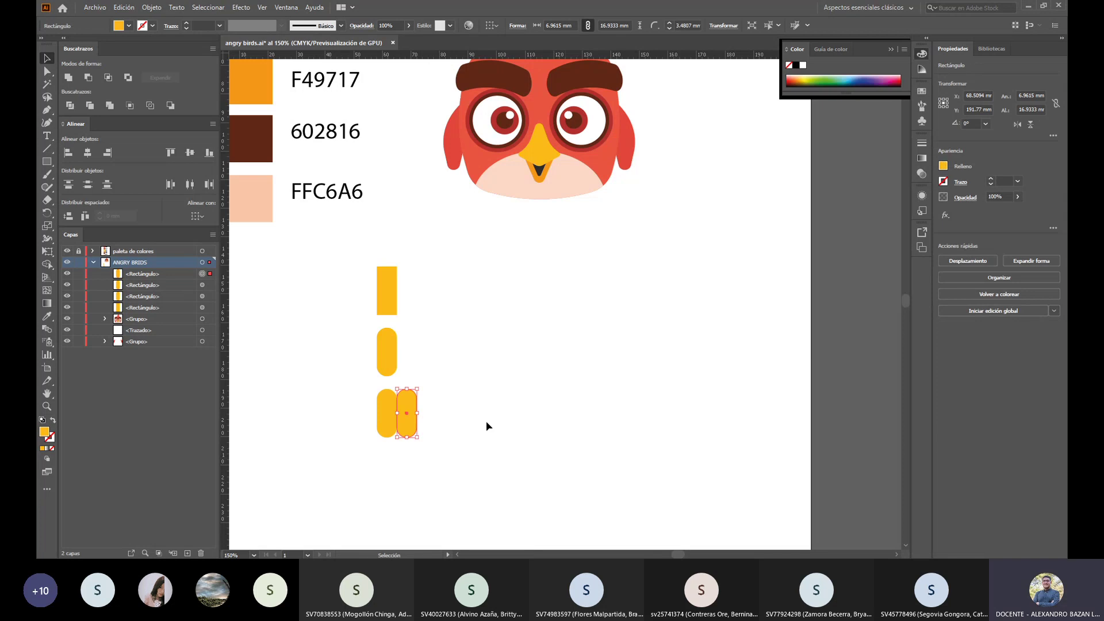
Step: Group the two adjoining rounded yellow shapes
left_click_drag(327, 396, 379, 409)
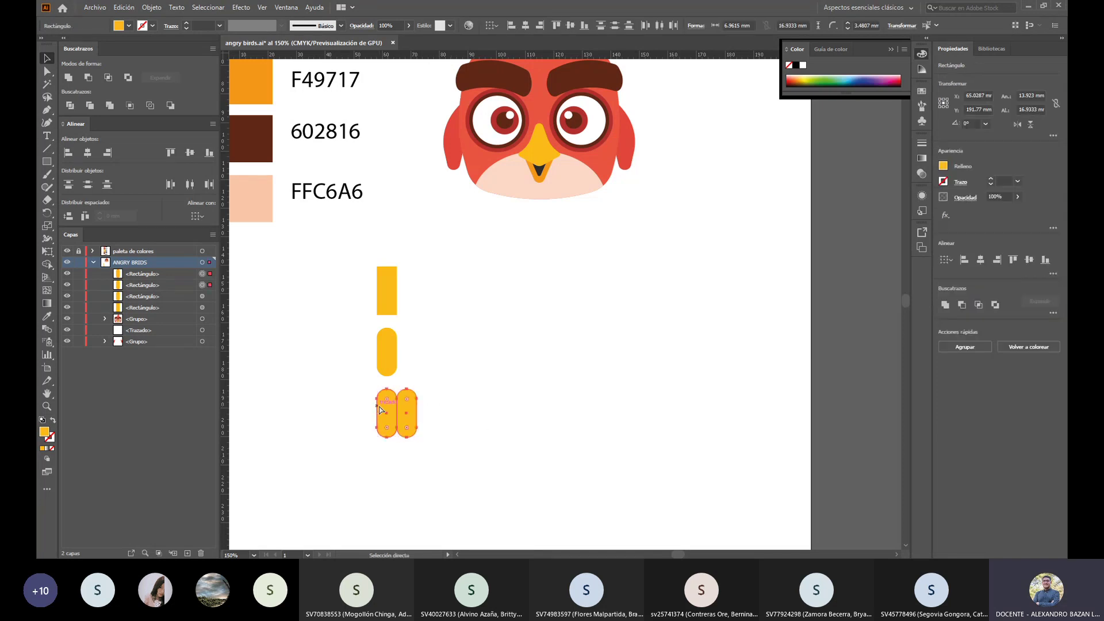
key("ctrl+g")
key("v")
left_click(531, 419)
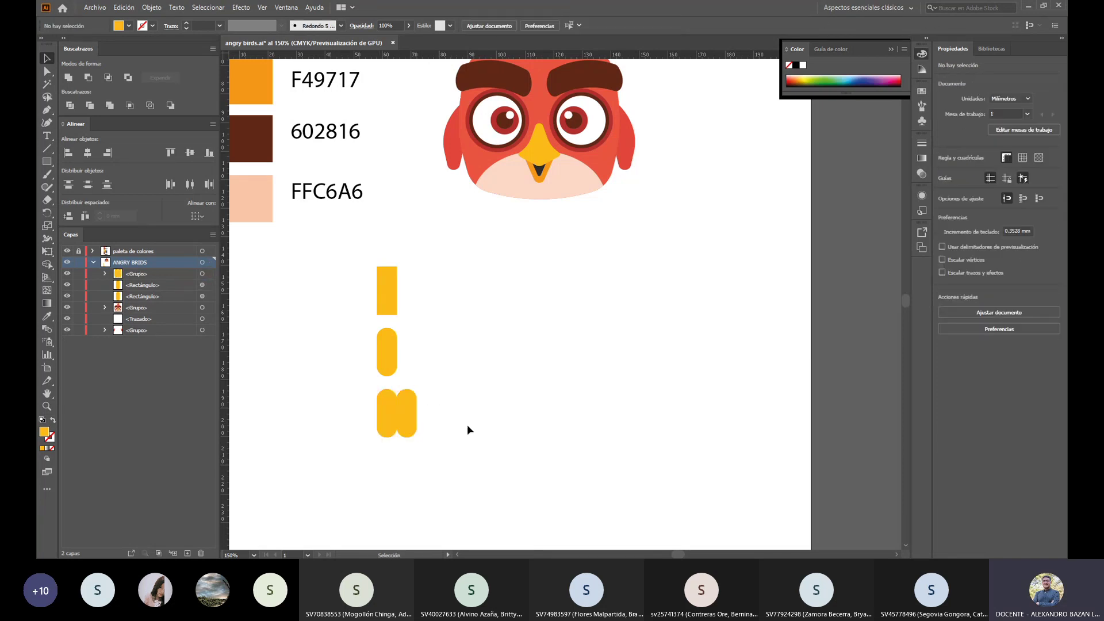
Step: Place a copy of the grouped yellow shapes at the bird's lower-left edge, scale it down, and rotate it to about 345.7°
left_click(408, 422)
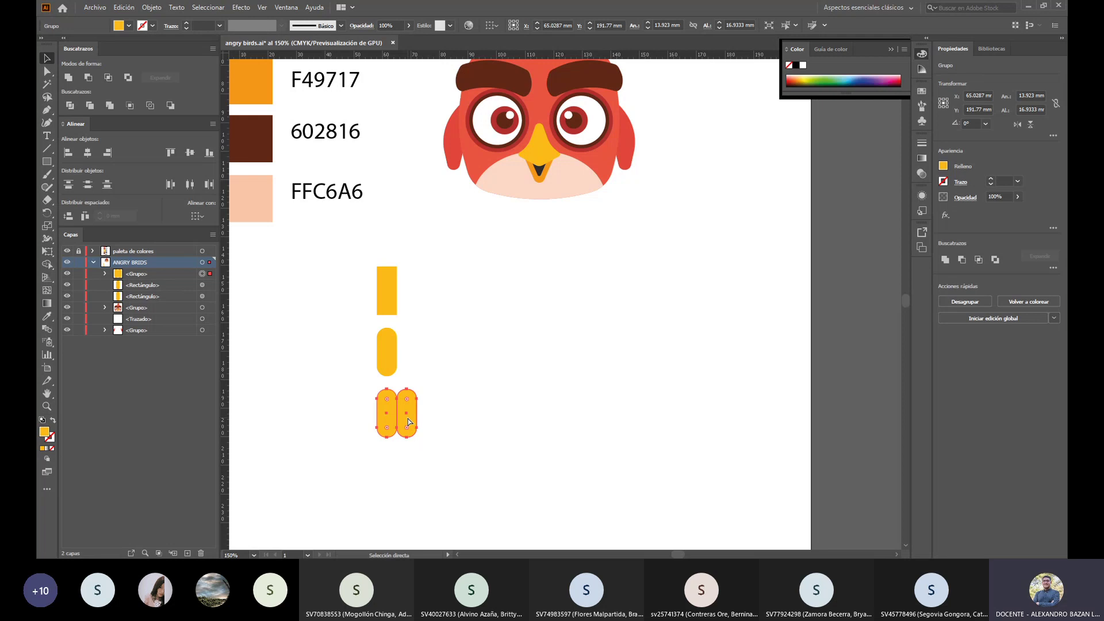
left_click_drag(403, 428, 509, 213)
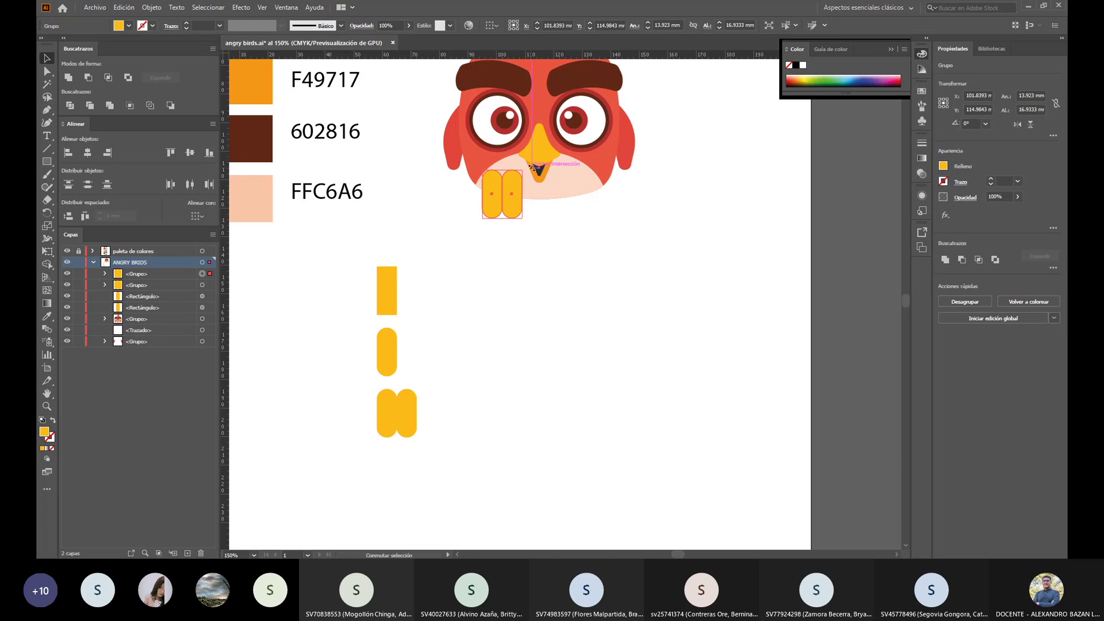
left_click_drag(525, 166, 512, 185)
scroll(532, 233, "up", 1)
key("a")
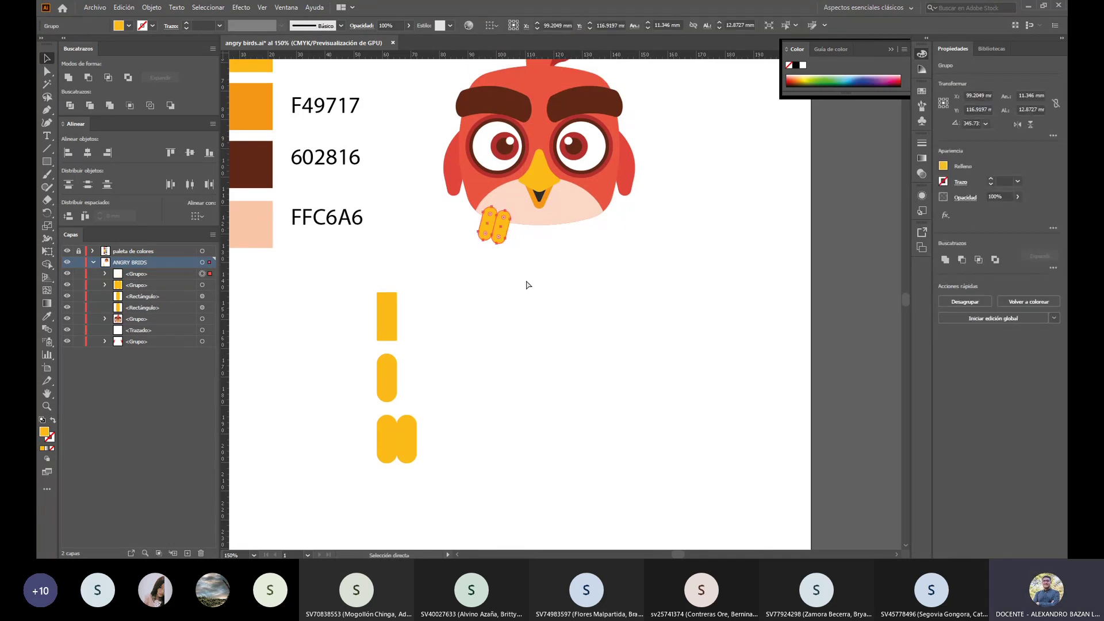
Step: Duplicate the yellow foot about 26.6 mm to its right under the bird and reflect the copy across the vertical axis
key("ctrl+c")
key("ctrl+f")
key("v")
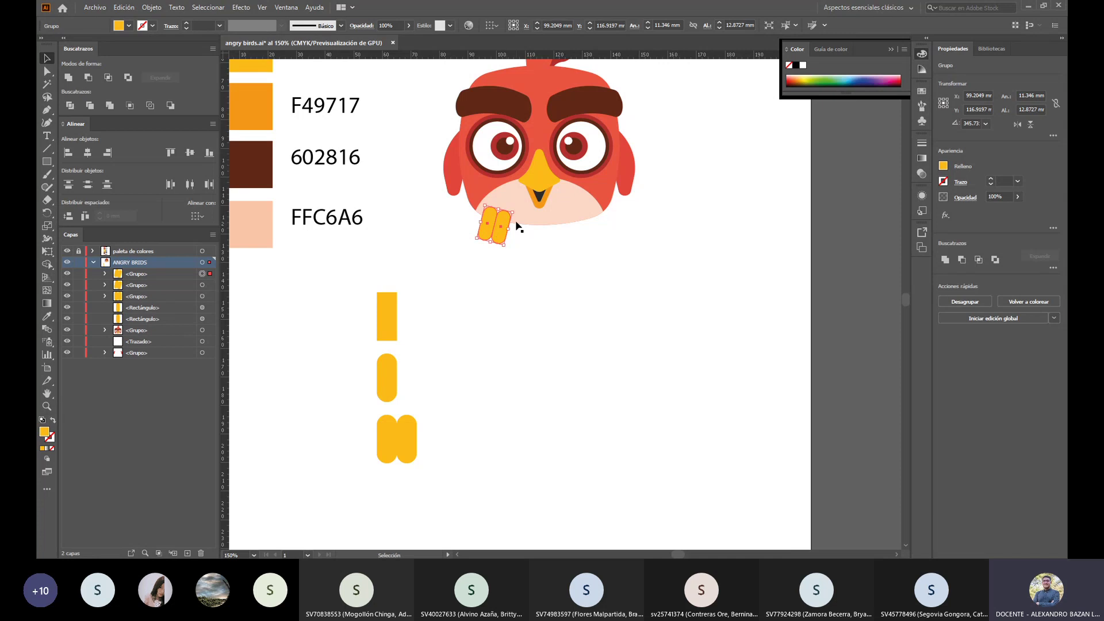
left_click_drag(500, 233, 576, 233)
left_click(152, 7)
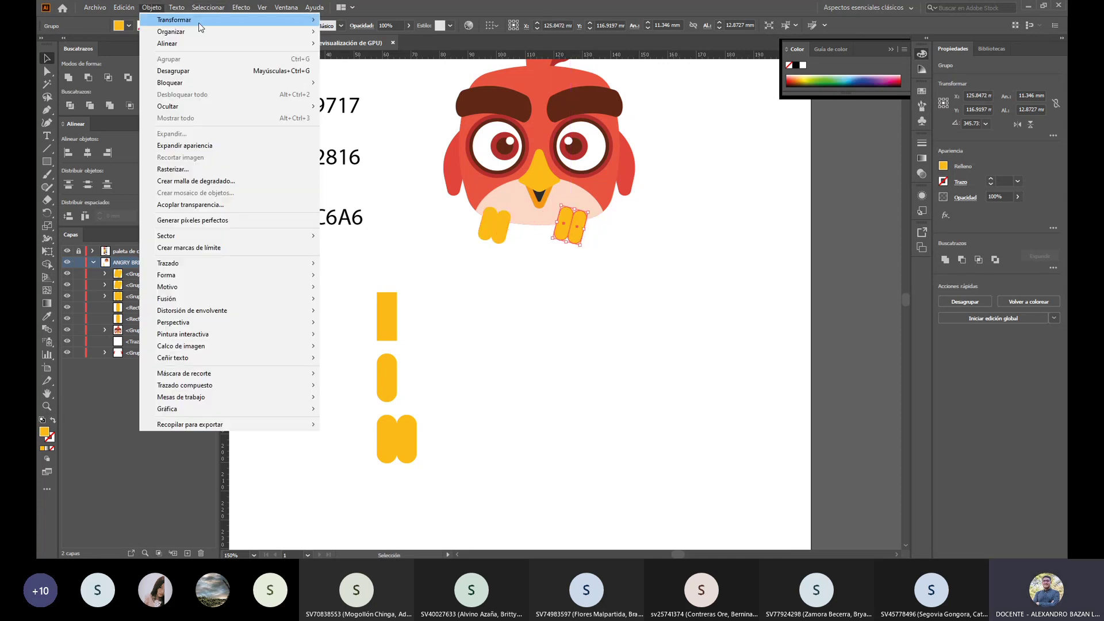
mouse_move(199, 21)
left_click(402, 60)
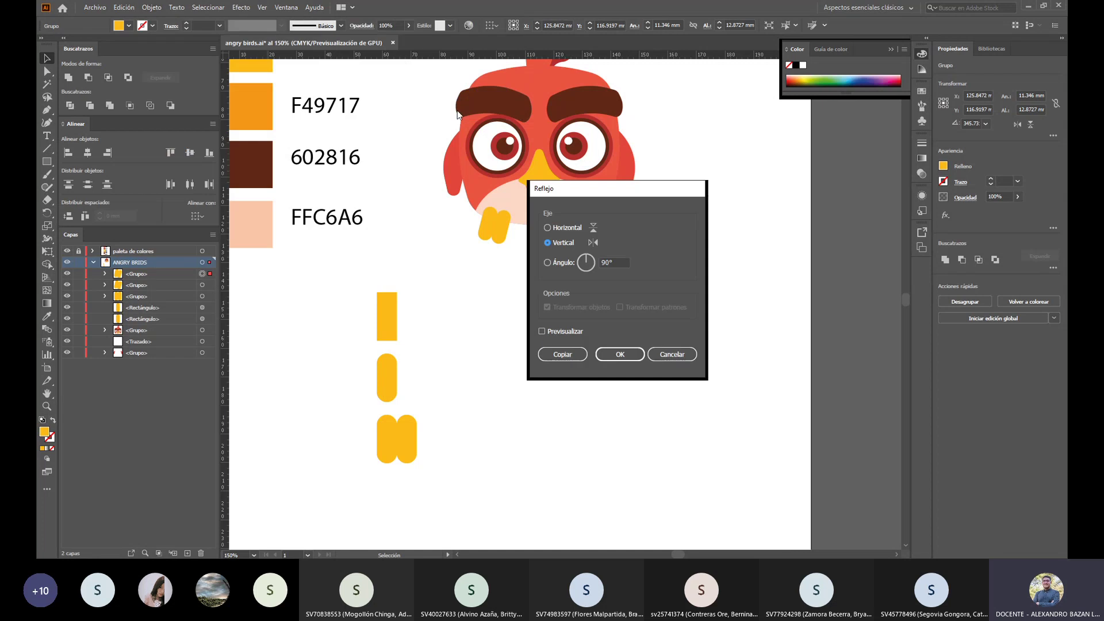
left_click(626, 353)
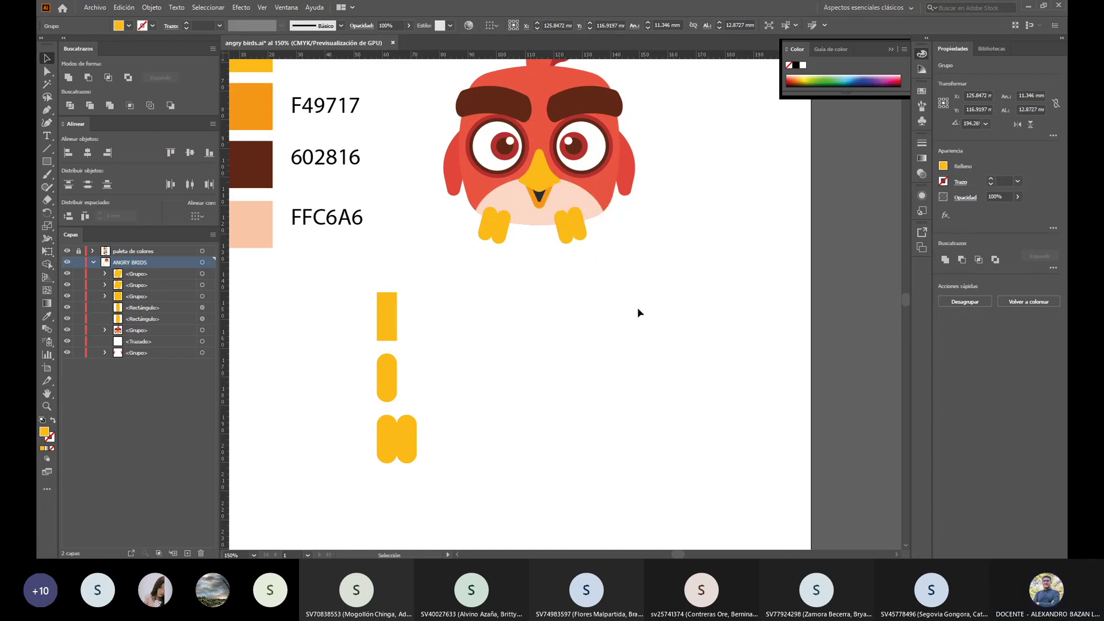
Step: Group the two yellow feet and send the group to the back, behind the bird's body
left_click(492, 237, "shift")
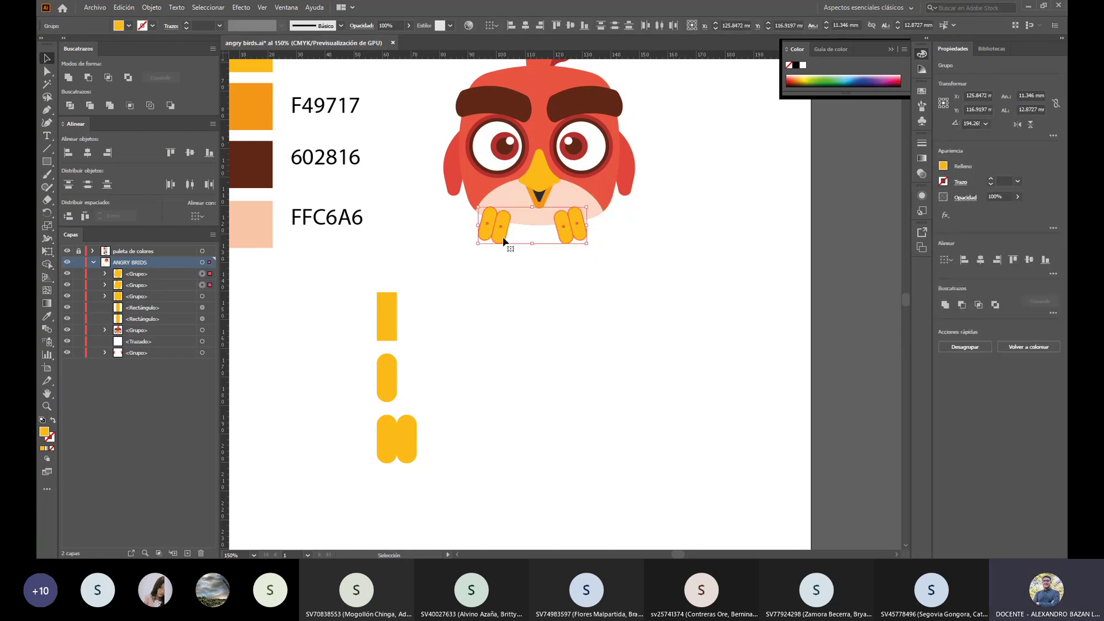
key("ctrl+g")
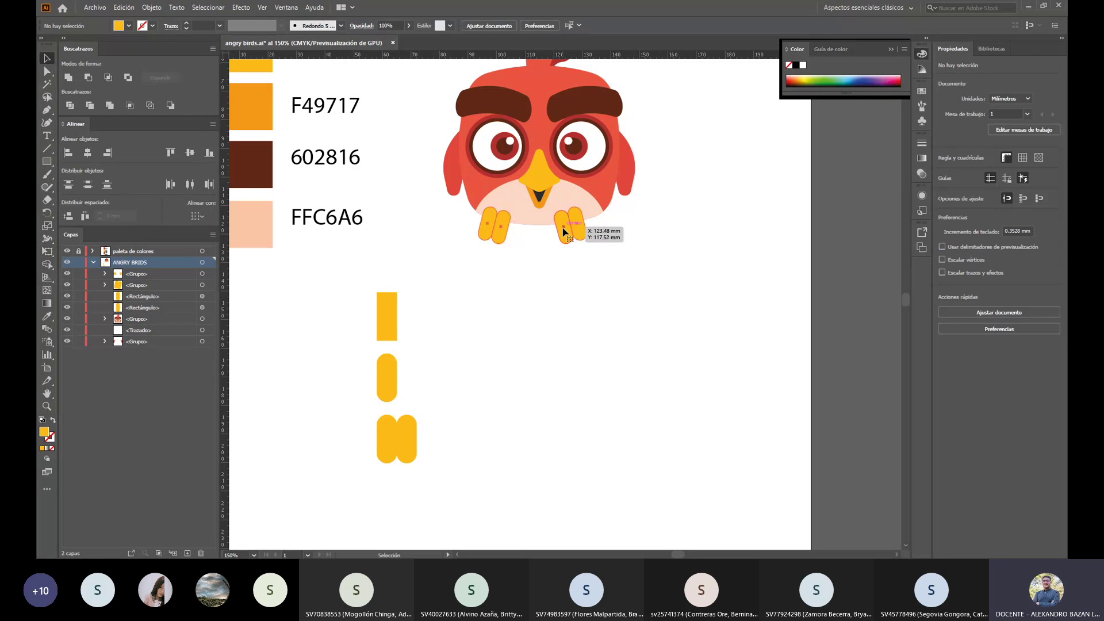
right_click(564, 229)
mouse_move(654, 369)
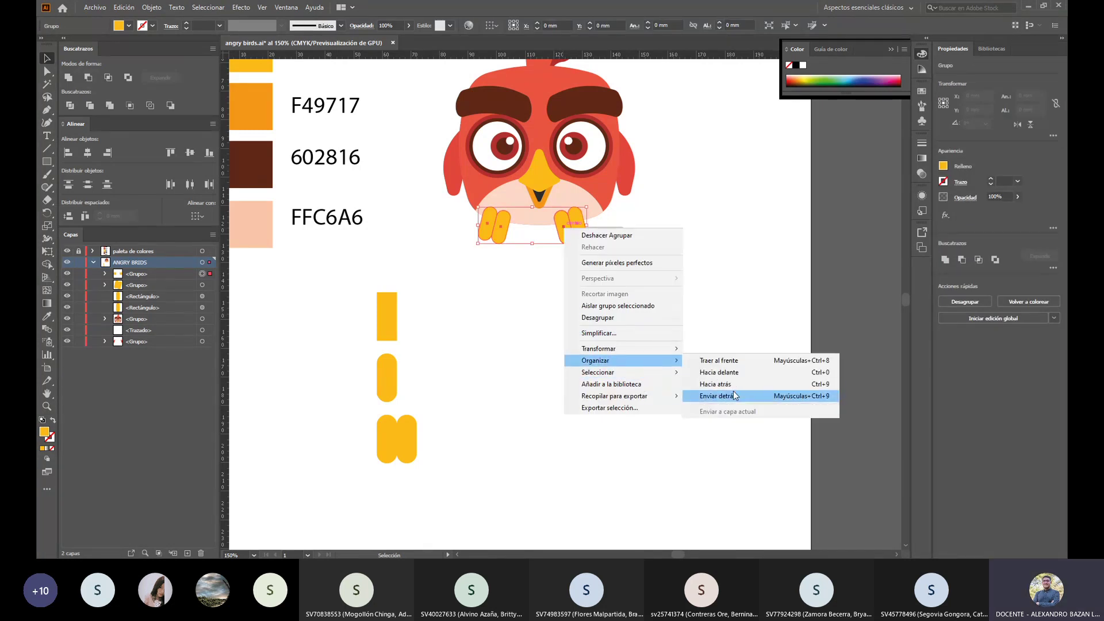
left_click(733, 397)
left_click(616, 262)
Step: Align the bird's head parts, body and feet on a common horizontal centre
scroll(677, 324, "up", 5)
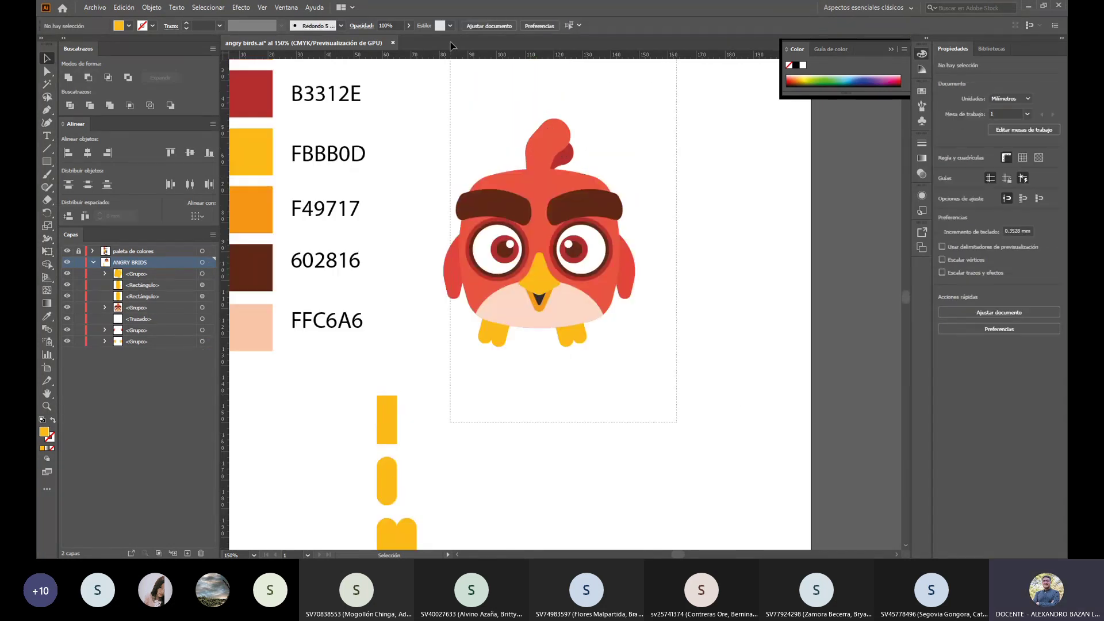
left_click(579, 188)
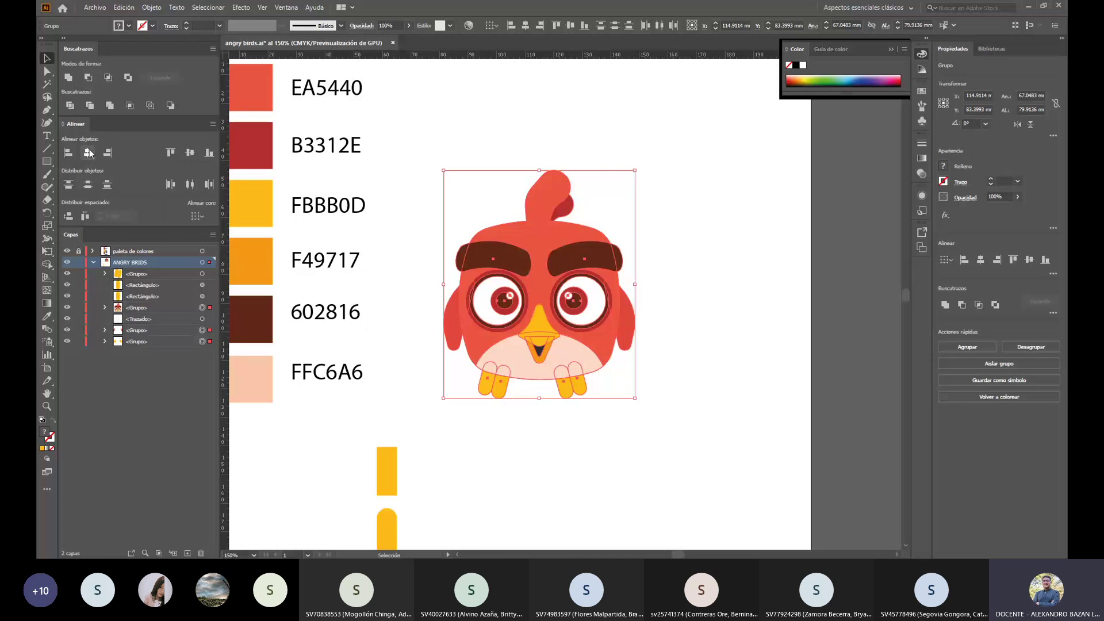
left_click(697, 366)
scroll(695, 367, "down", 2)
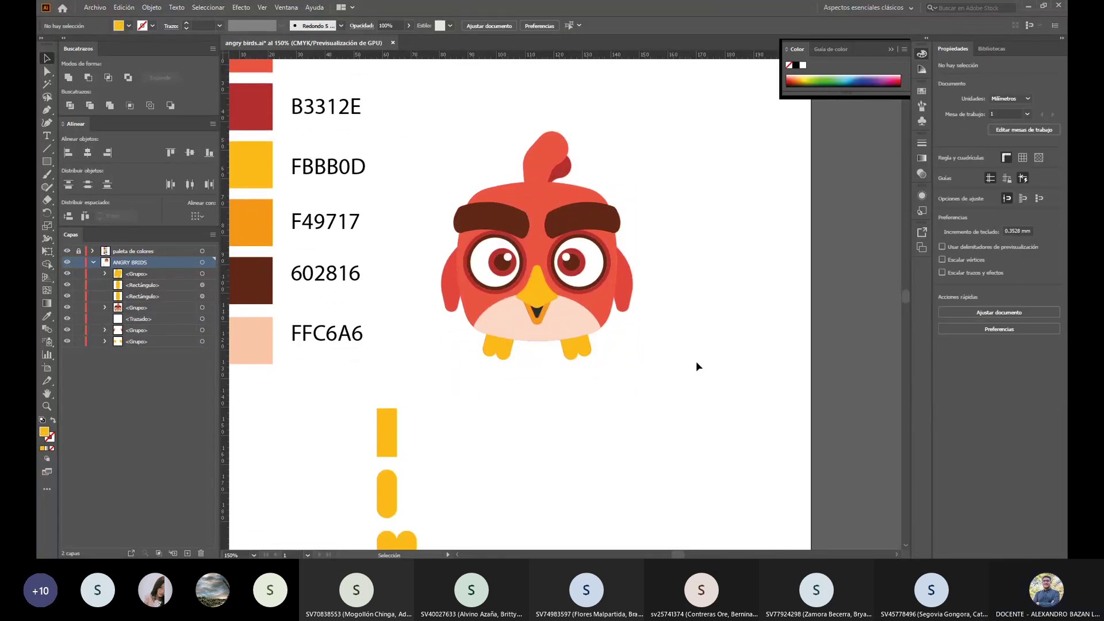
Step: Move the whole bird with its feet about 20 mm right and 20 mm up, and group all its parts
left_click_drag(406, 128, 692, 393)
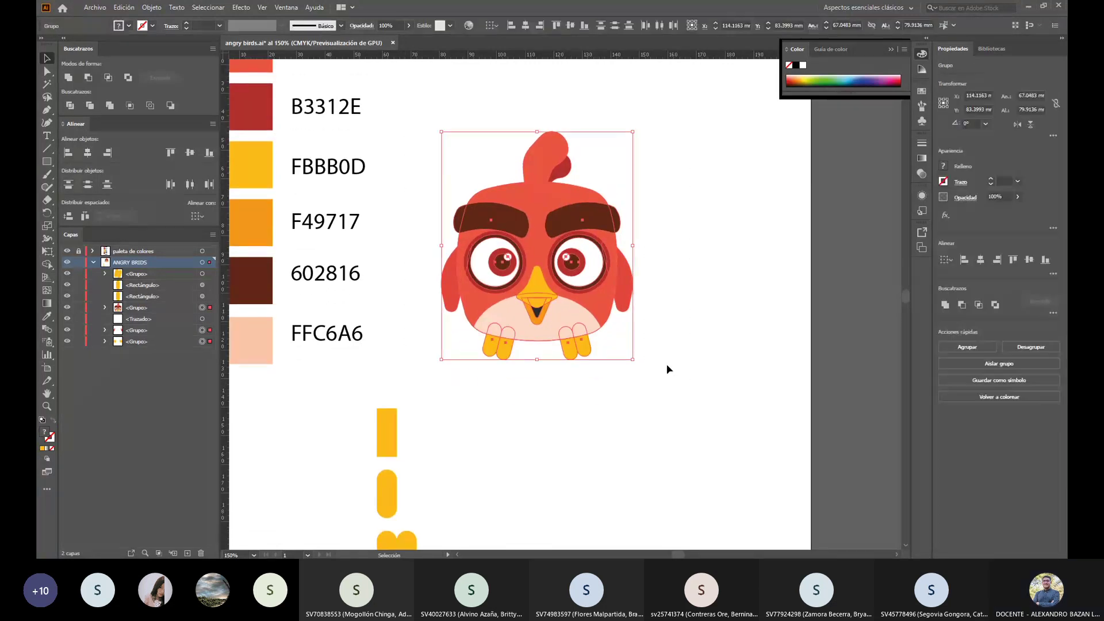
left_click_drag(569, 336, 626, 278)
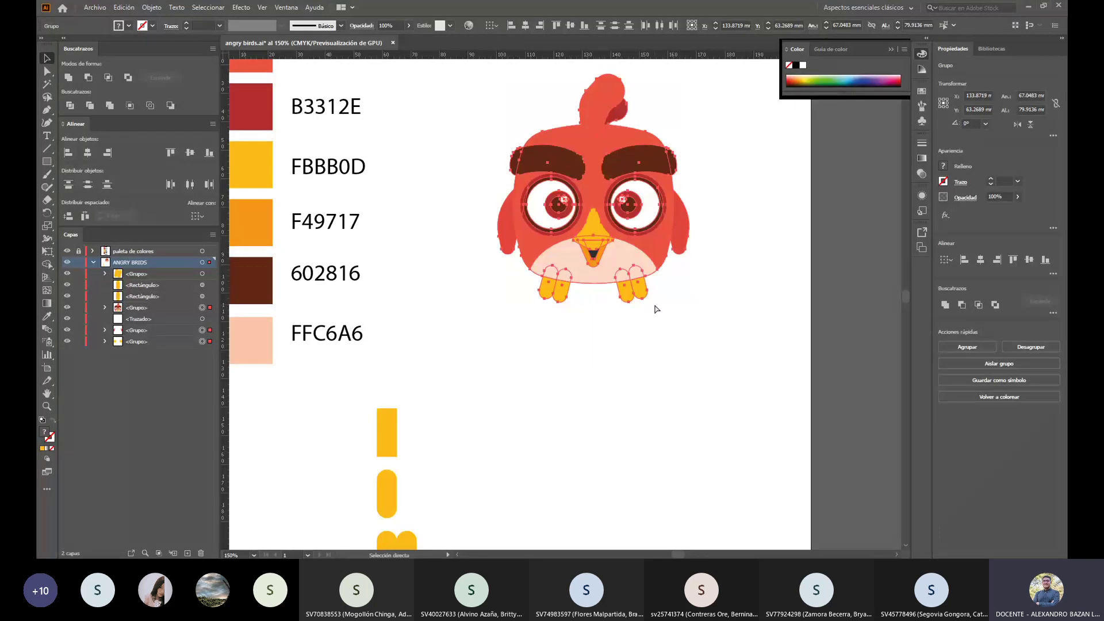
key("ctrl+g")
left_click(674, 340)
scroll(674, 340, "up", 1)
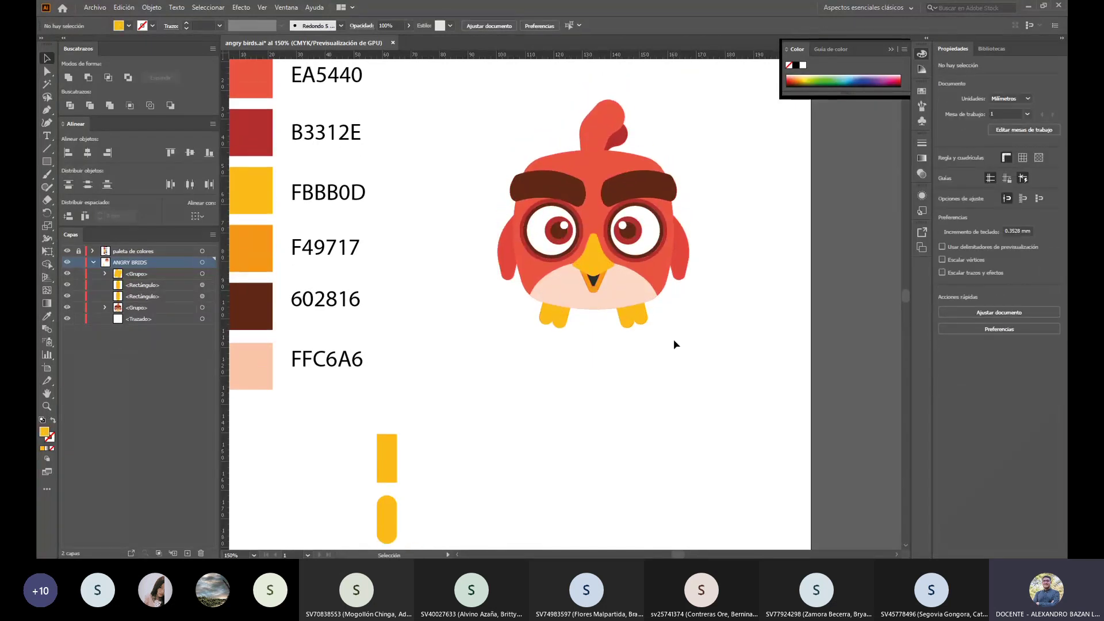
scroll(674, 343, "down", 1)
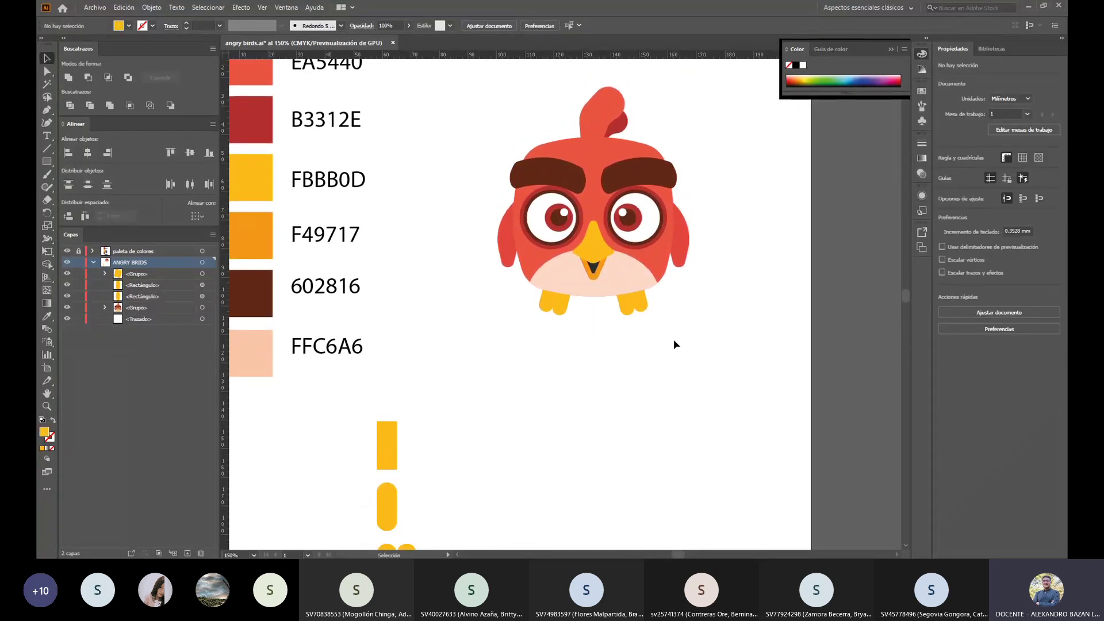
scroll(695, 347, "up", 1)
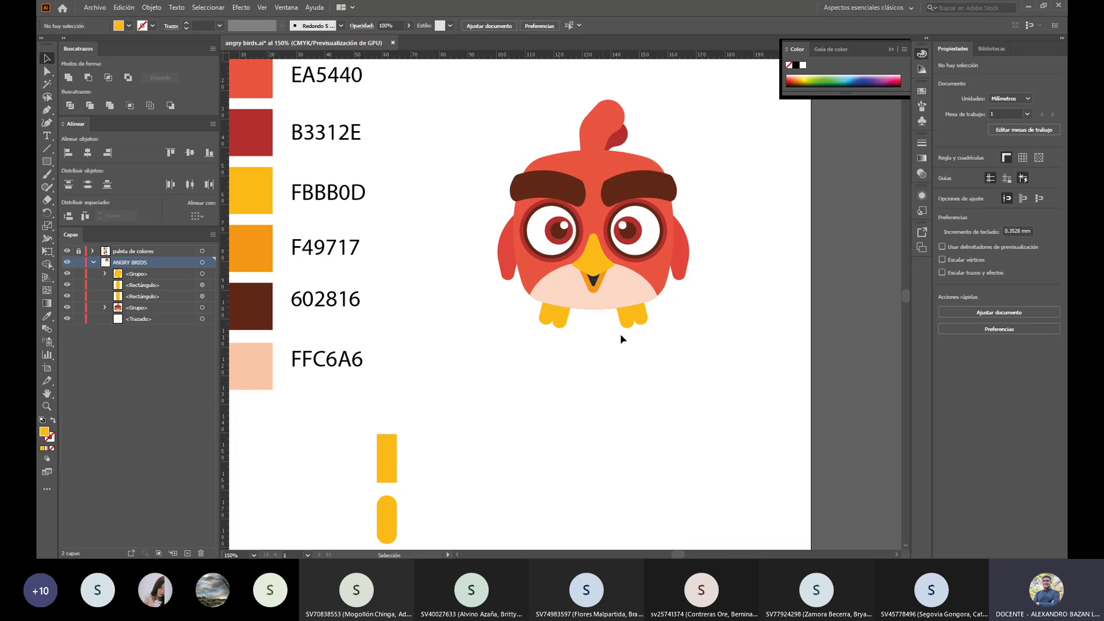
scroll(650, 329, "down", 1)
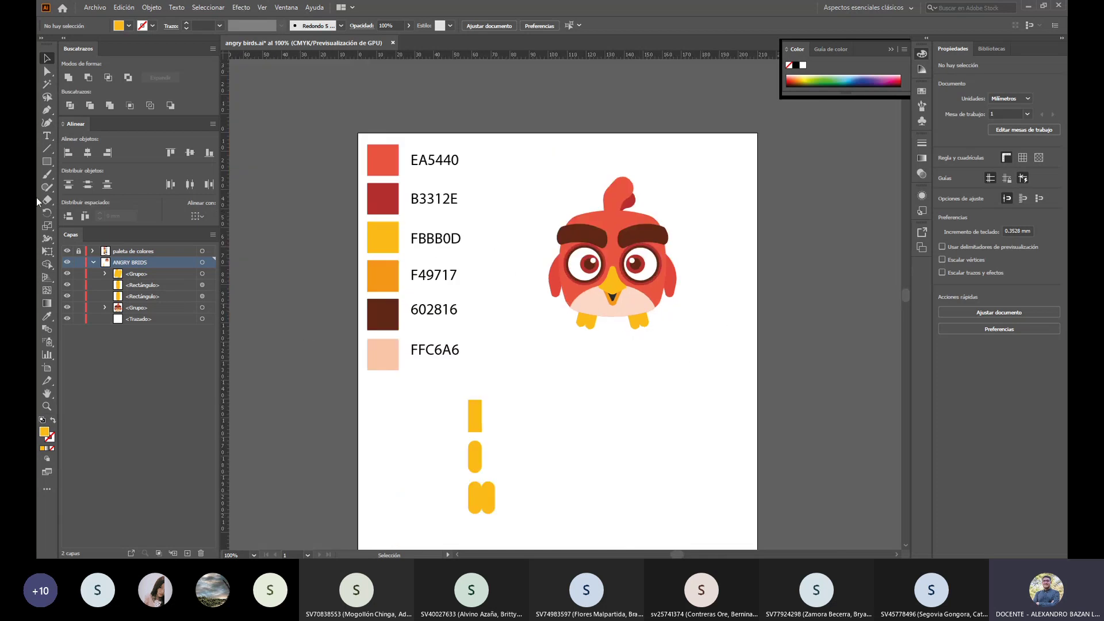
Step: Draw a flat ellipse about 27.8 mm wide and 7.3 mm high below the bird's feet as a ground shadow
left_click(47, 162)
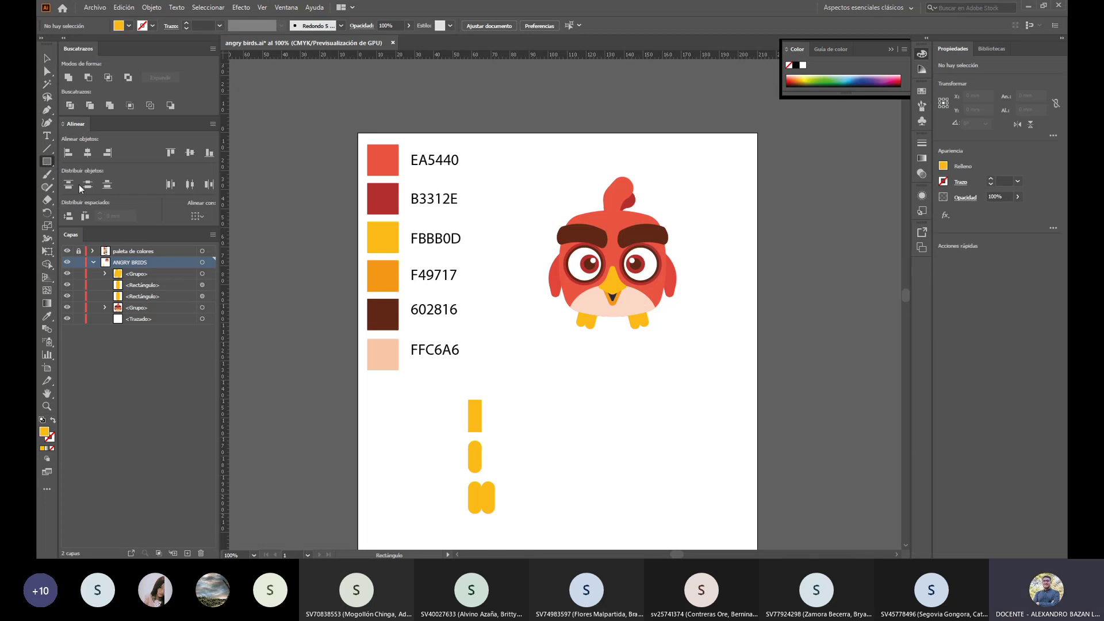
key("l")
mouse_move(589, 372)
left_mouse_down()
mouse_move(653, 387)
mouse_move(642, 386)
left_mouse_up()
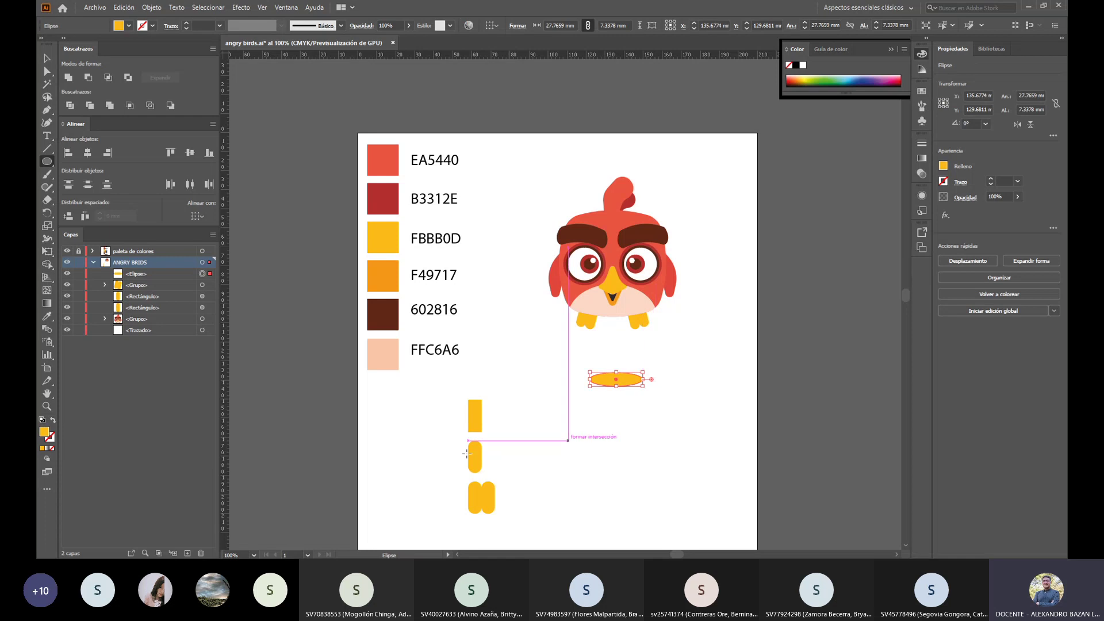
Step: Fill the shadow ellipse with the light grey E5E5E5
double_click(45, 433)
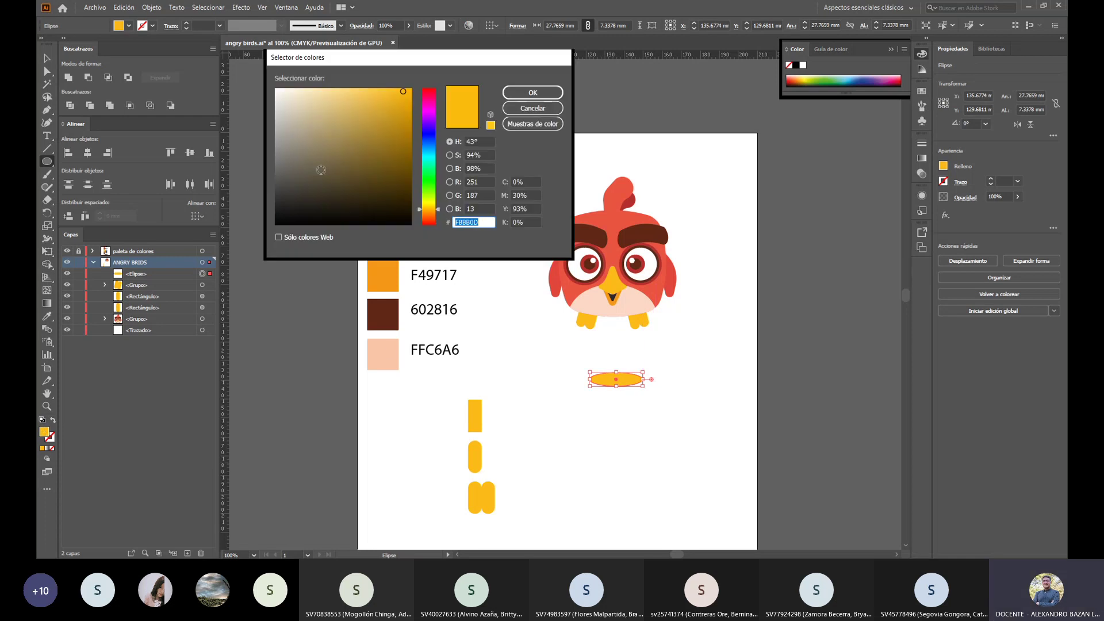
left_click_drag(320, 169, 261, 113)
left_click(533, 92)
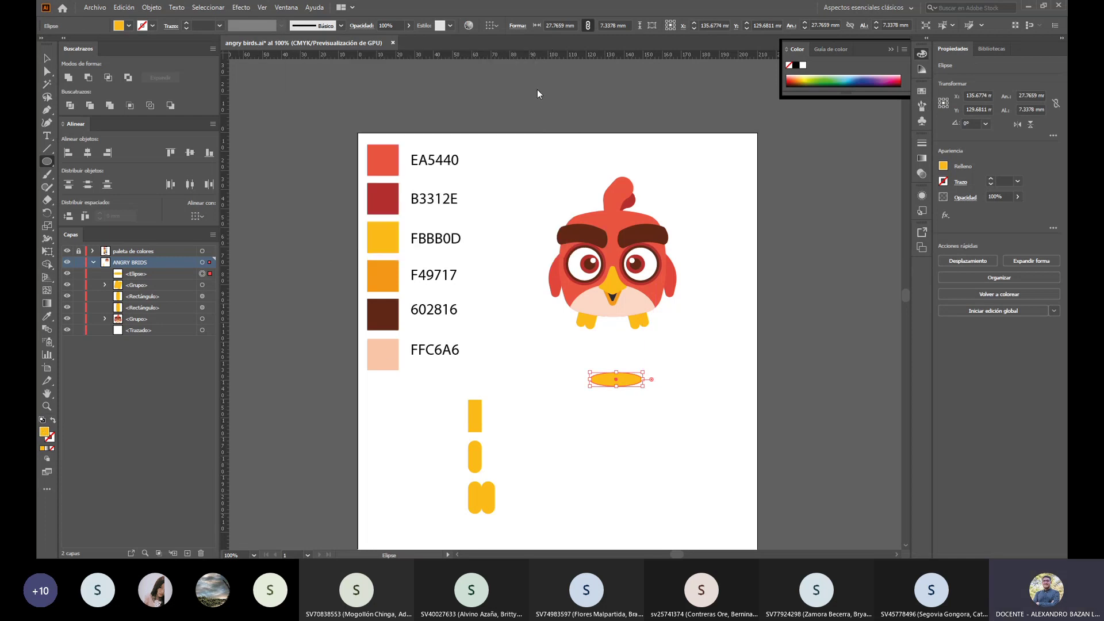
double_click(44, 432)
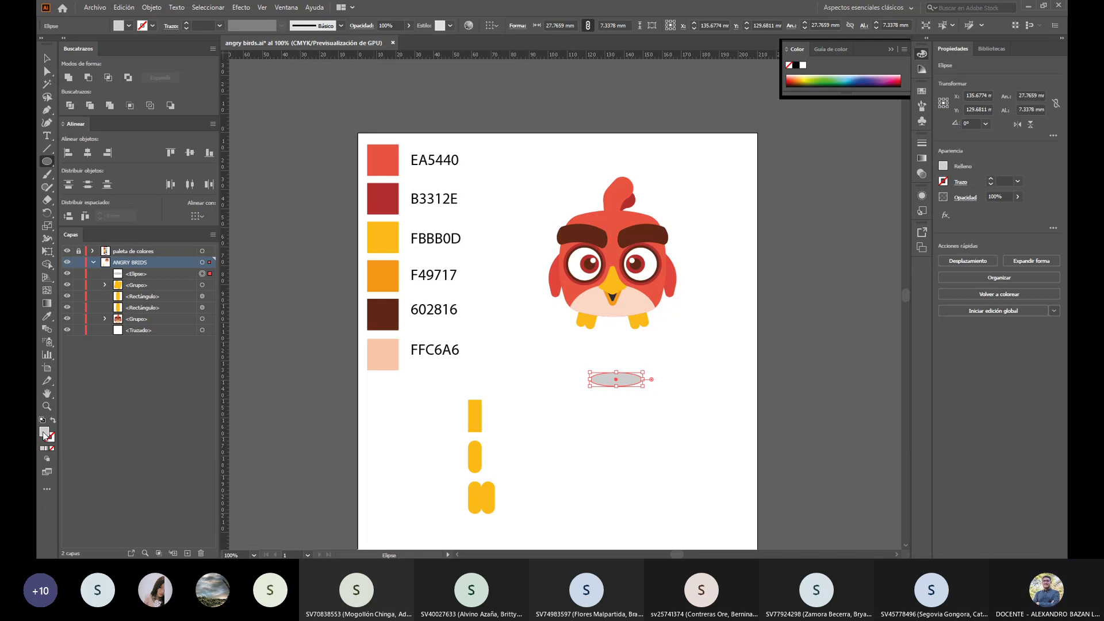
left_click(275, 106)
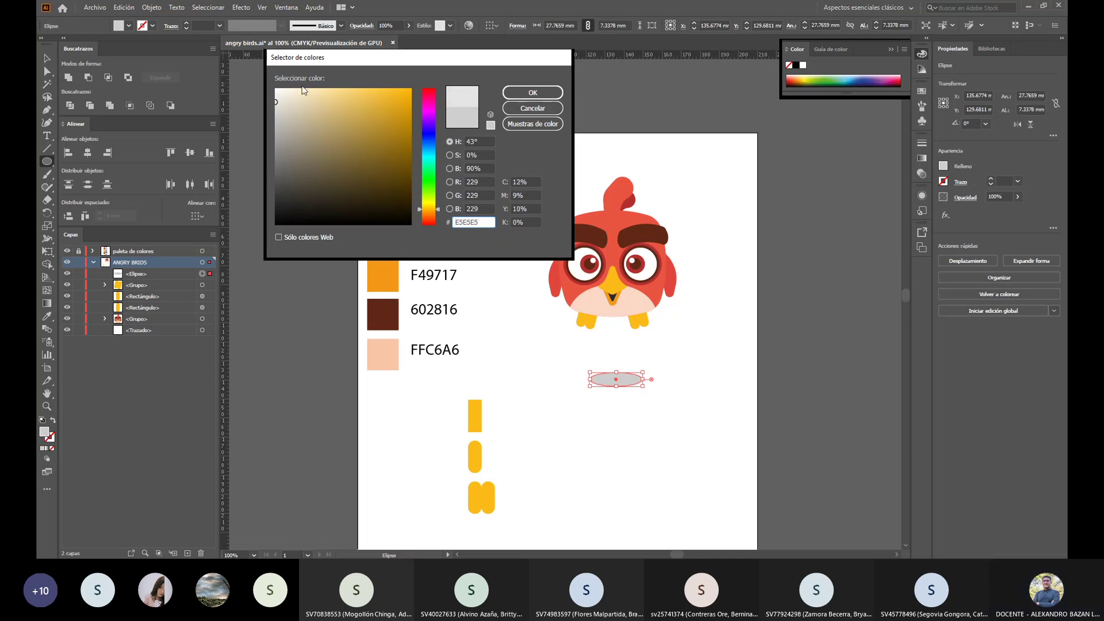
key("Return")
key("v")
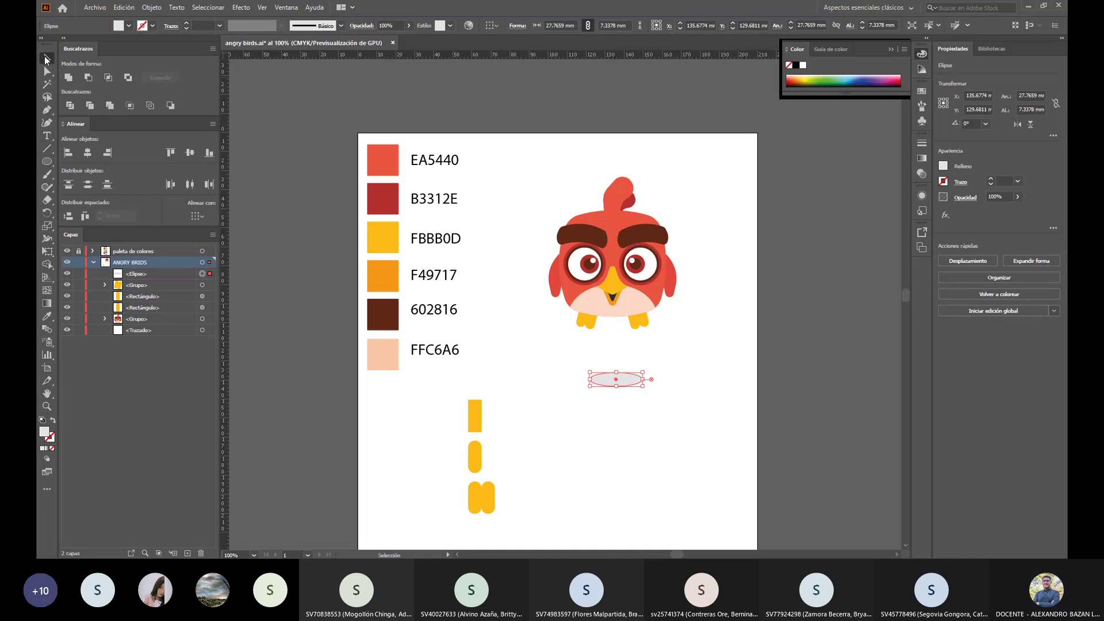
Step: Try to move the grey shadow farther below the bird and make it smaller
left_click(653, 424)
left_click_drag(621, 385, 621, 438)
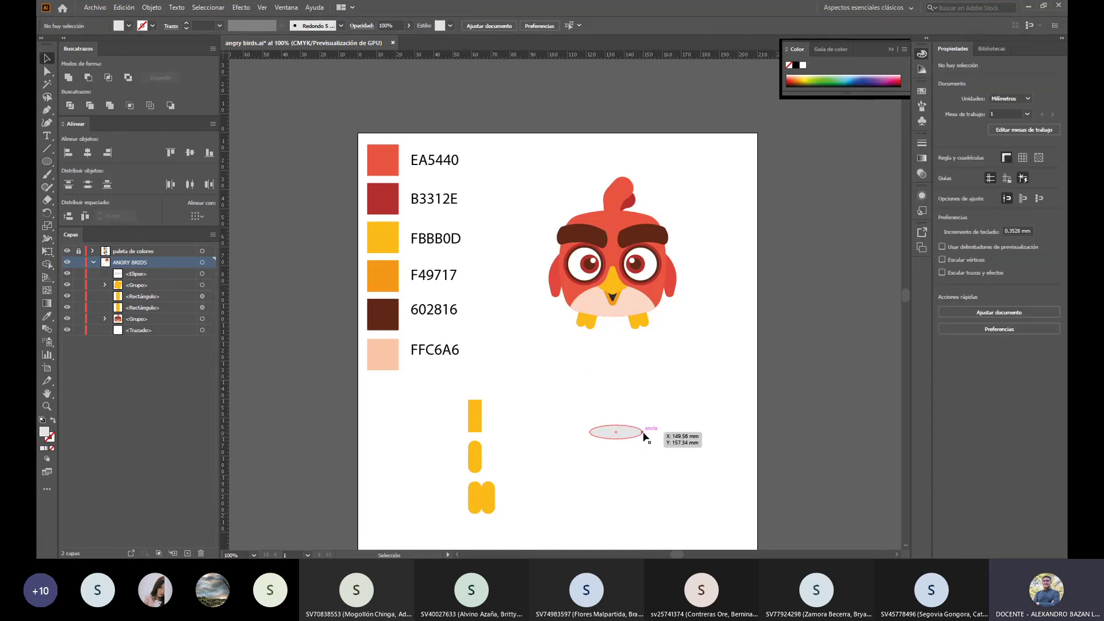
left_click(634, 434)
left_click_drag(644, 426, 638, 425)
left_click(683, 419)
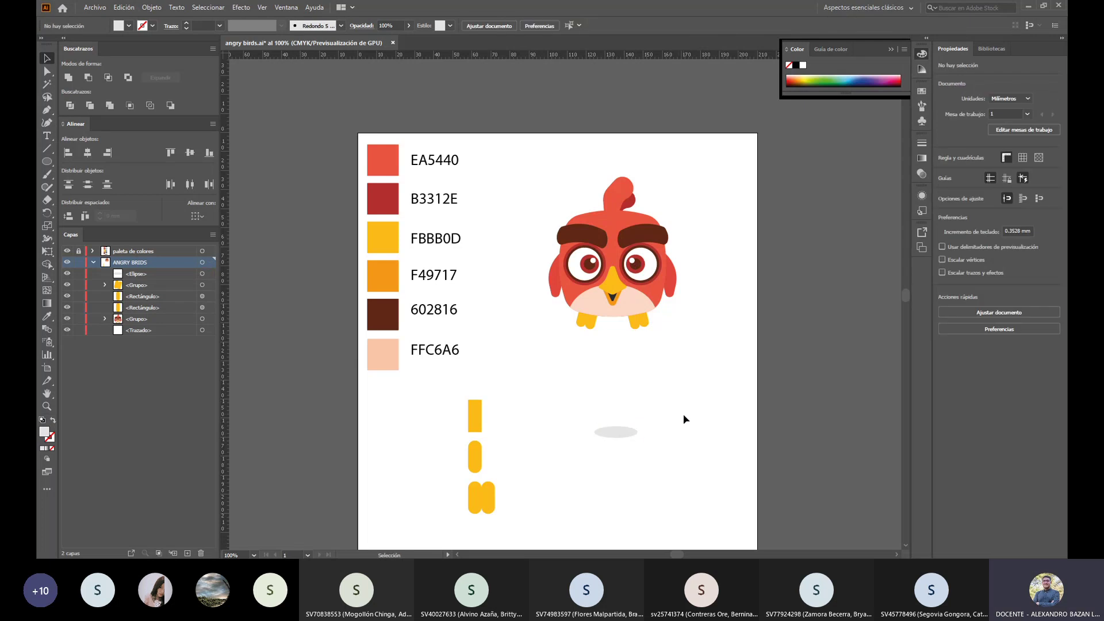
Step: Undo the shadow ellipse's move and scaling
left_click(638, 440)
key("shift+Up")
key("shift+Up")
key("shift+Up")
key("shift+Up")
key("shift+Up")
key("shift+Up")
key("shift+Up")
key("shift+Up")
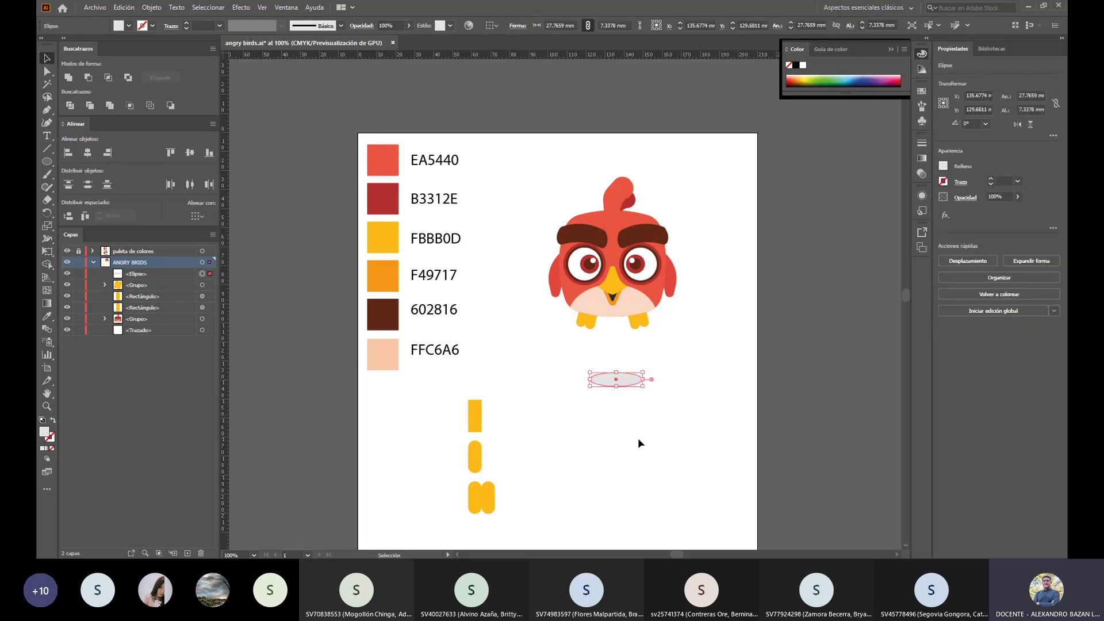
left_click(663, 395)
Step: Align the bird and the grey shadow ellipse on their horizontal centres
scroll(683, 428, "up", 2)
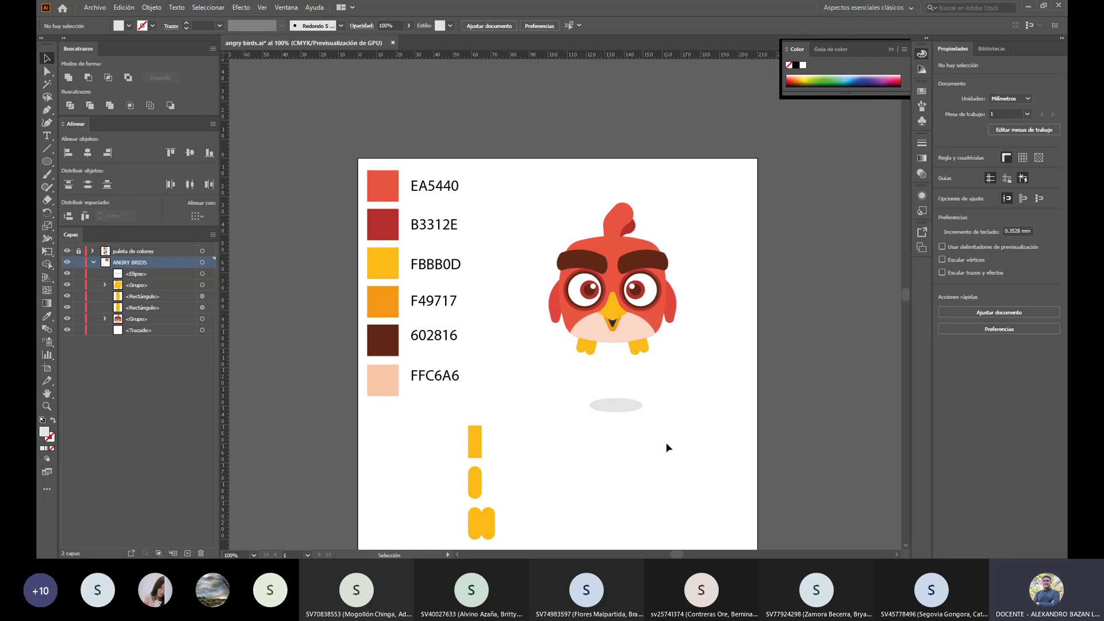
left_click_drag(667, 443, 545, 172)
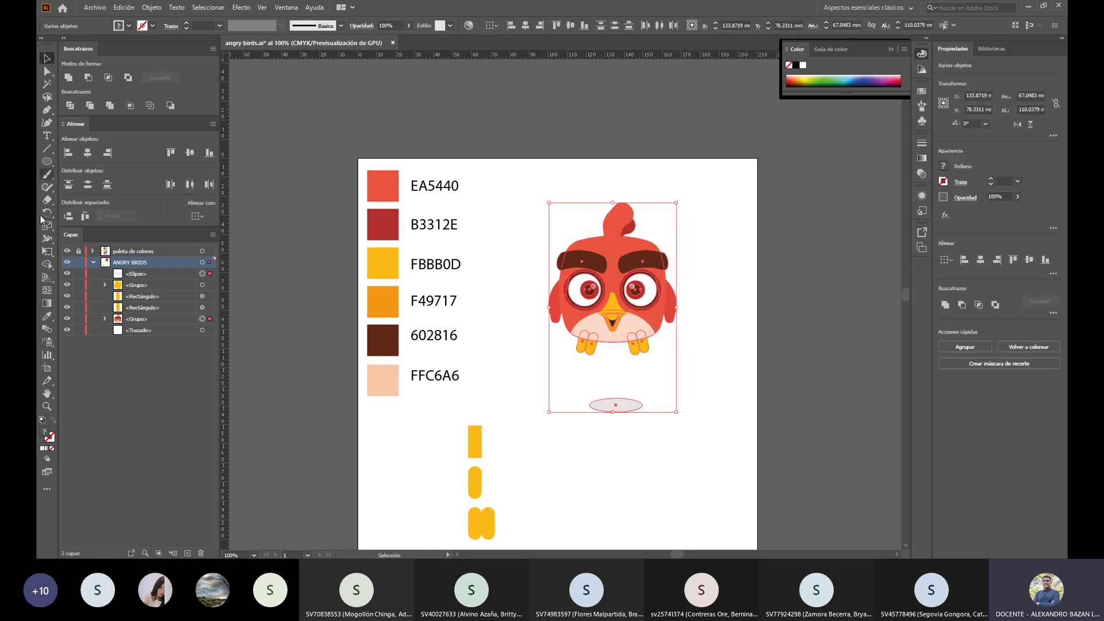
left_click(88, 153)
left_click(650, 466)
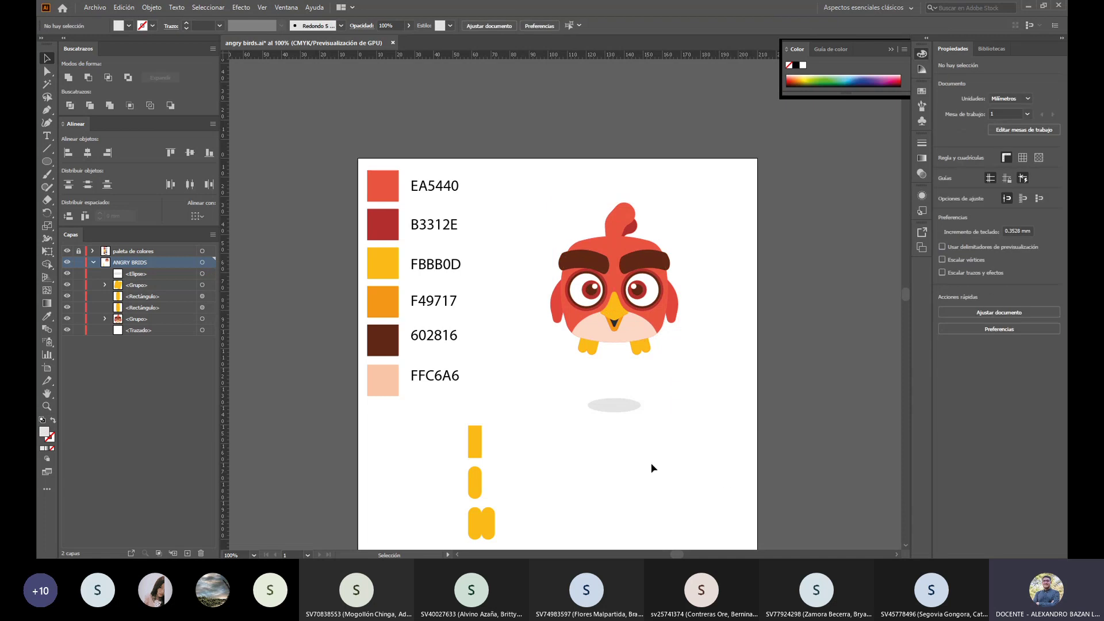
Step: Move the yellow foot construction shapes up between the colour palette codes and the bird
scroll(647, 466, "down", 4)
left_click_drag(450, 312, 522, 463)
left_click_drag(482, 422, 501, 230)
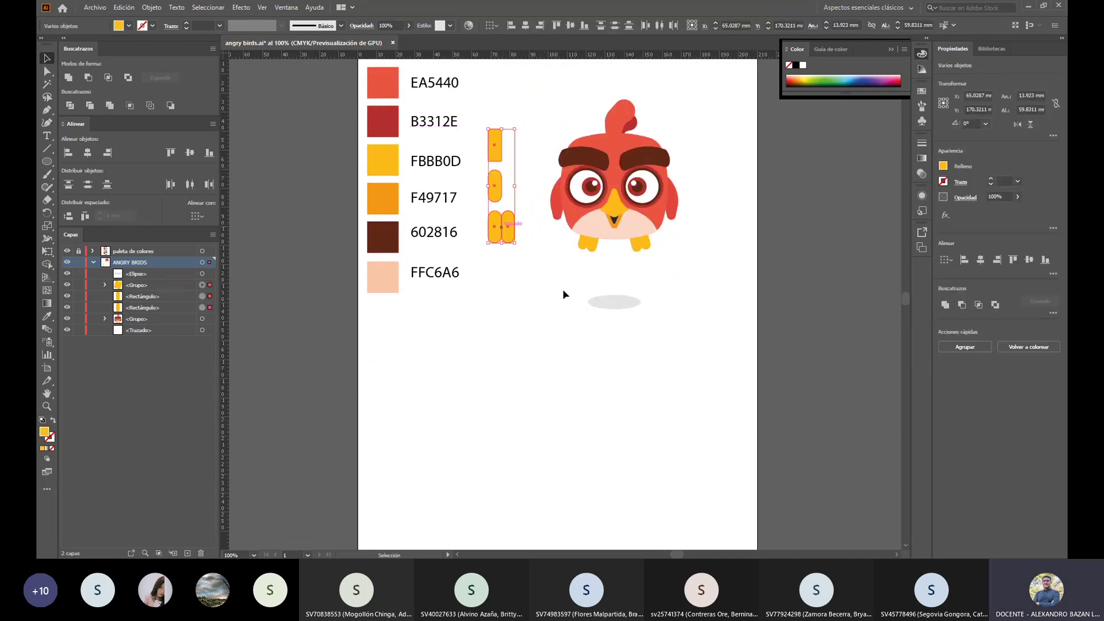
left_click(644, 374)
scroll(644, 374, "up", 2)
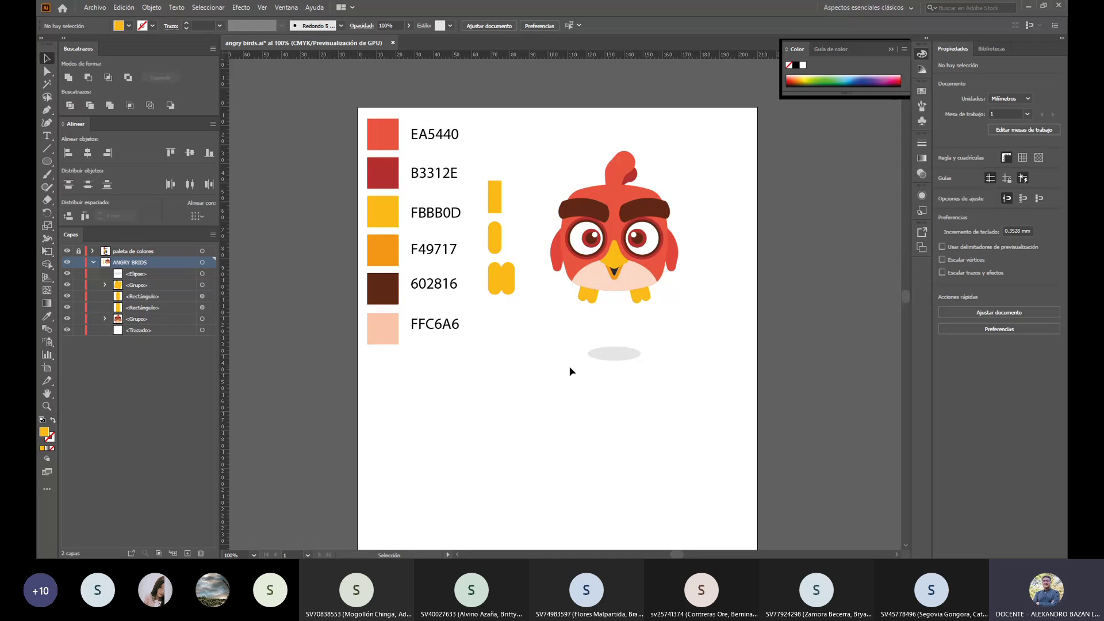
left_click_drag(540, 157, 696, 315)
left_click(695, 315)
scroll(695, 315, "up", 1)
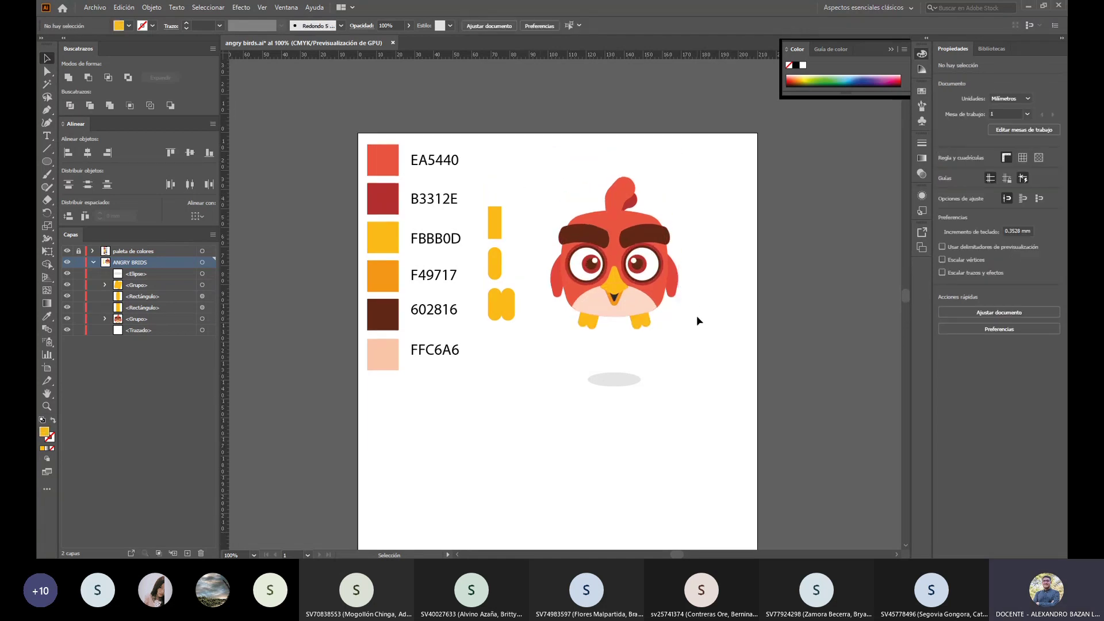
scroll(696, 315, "up", 1)
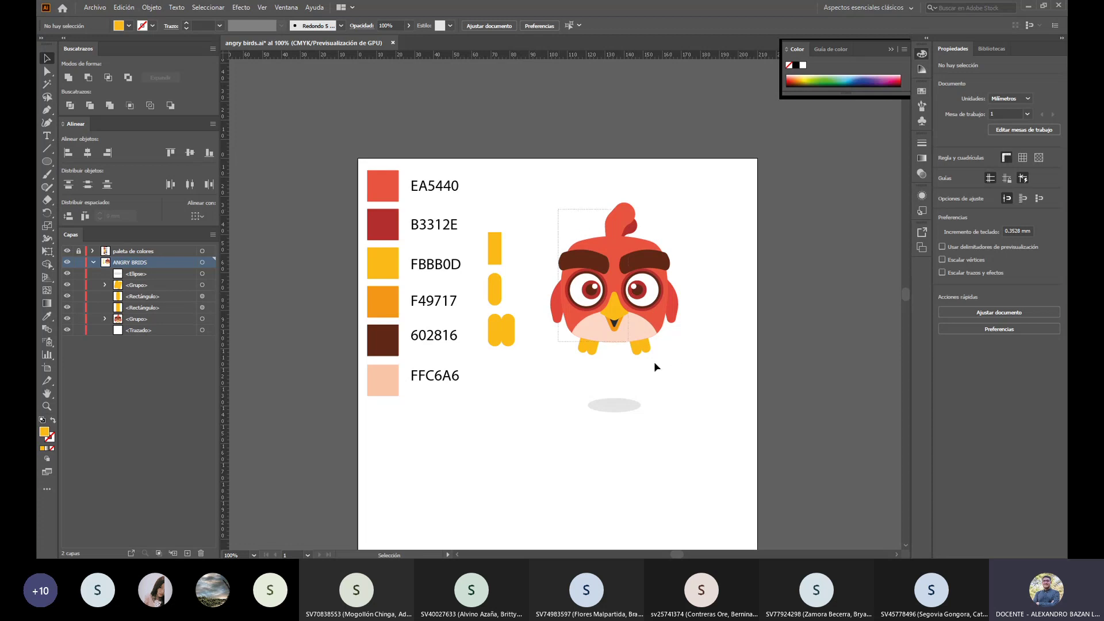
left_click_drag(653, 366, 693, 367)
left_click(709, 390)
left_click_drag(737, 356, 542, 199)
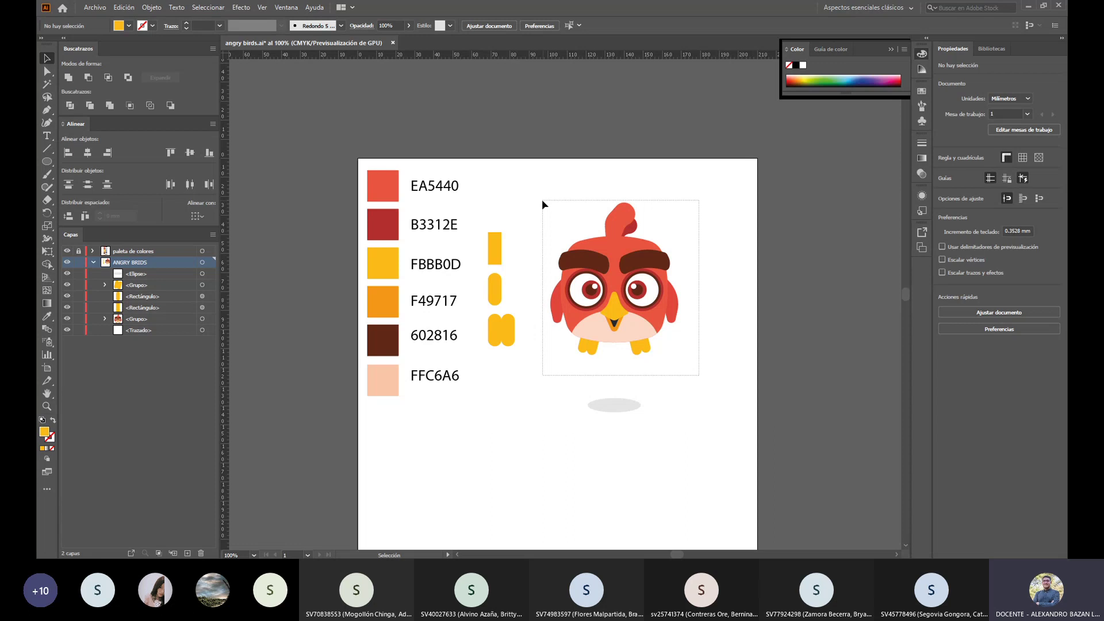
left_click(752, 372)
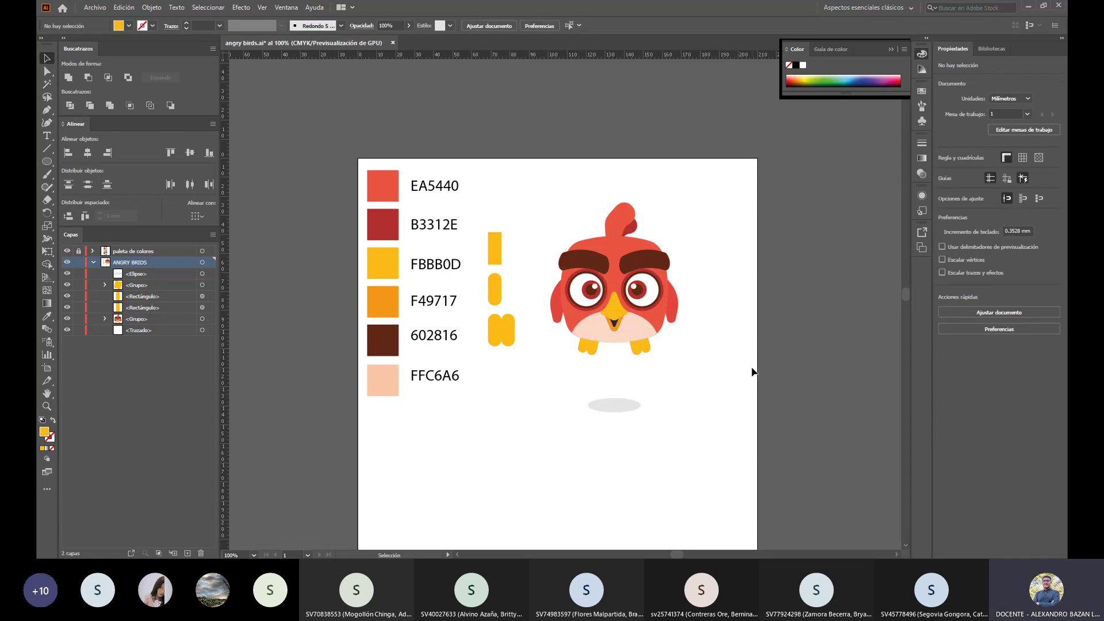